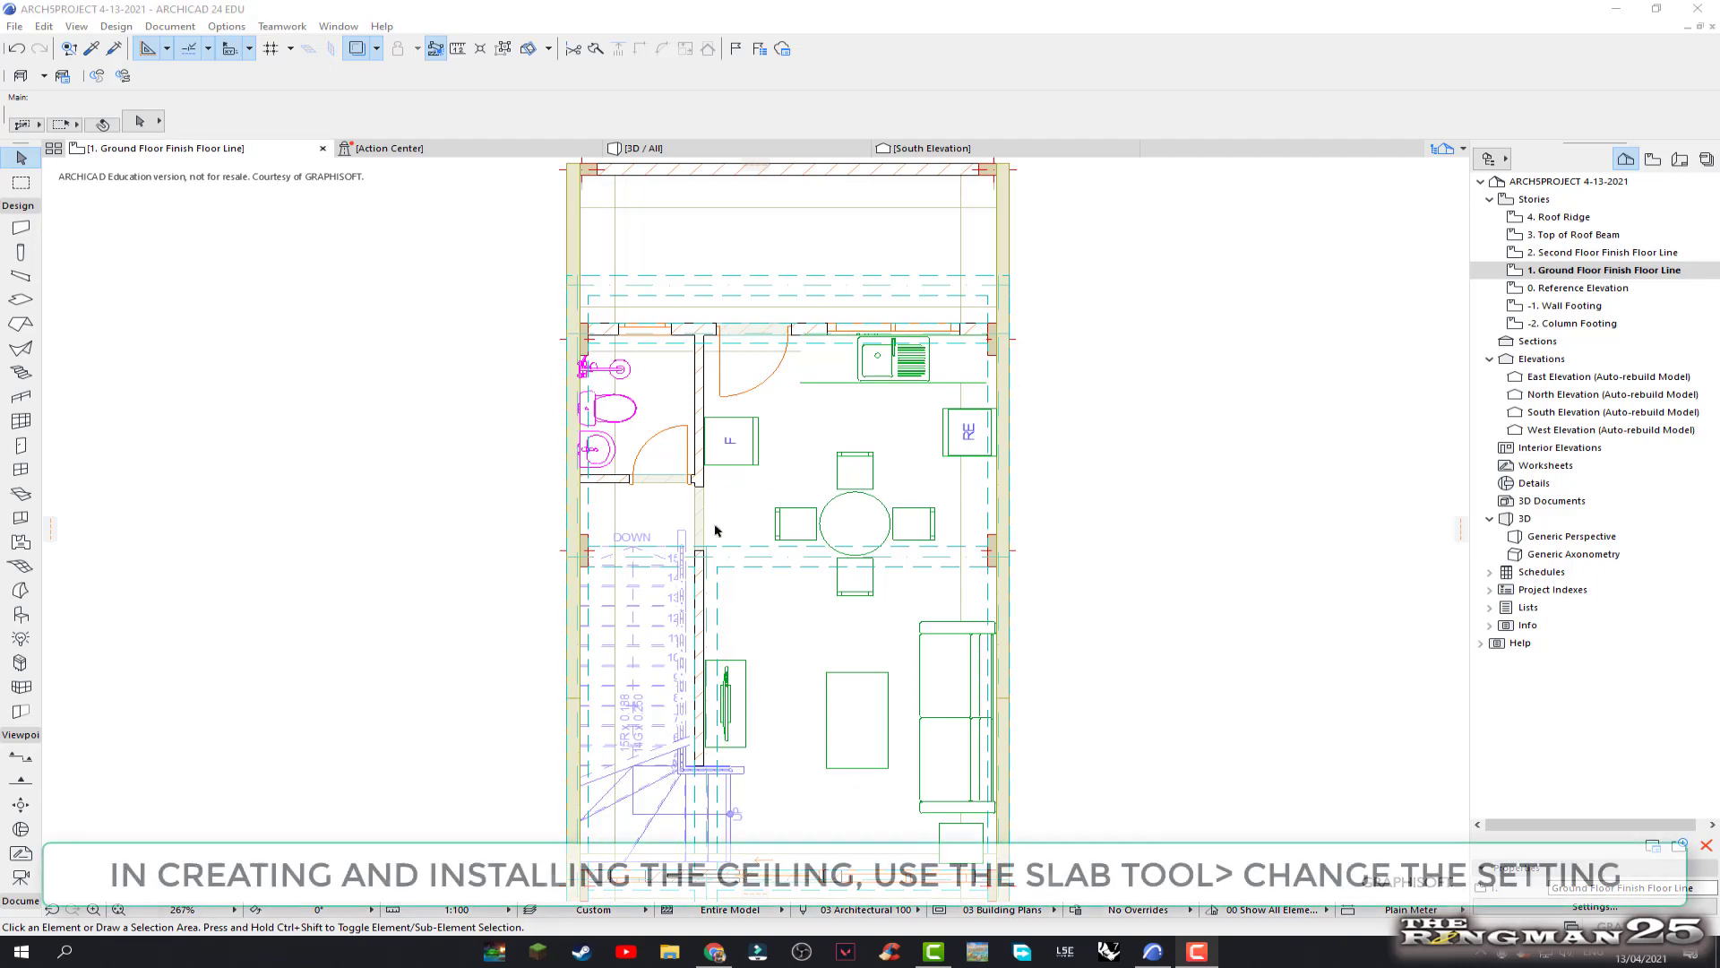
# Centre the bathroom and put the Slab tool on the 1. Ground Floor Finish Floor Line story
pyautogui.scroll(3, 567, 368)
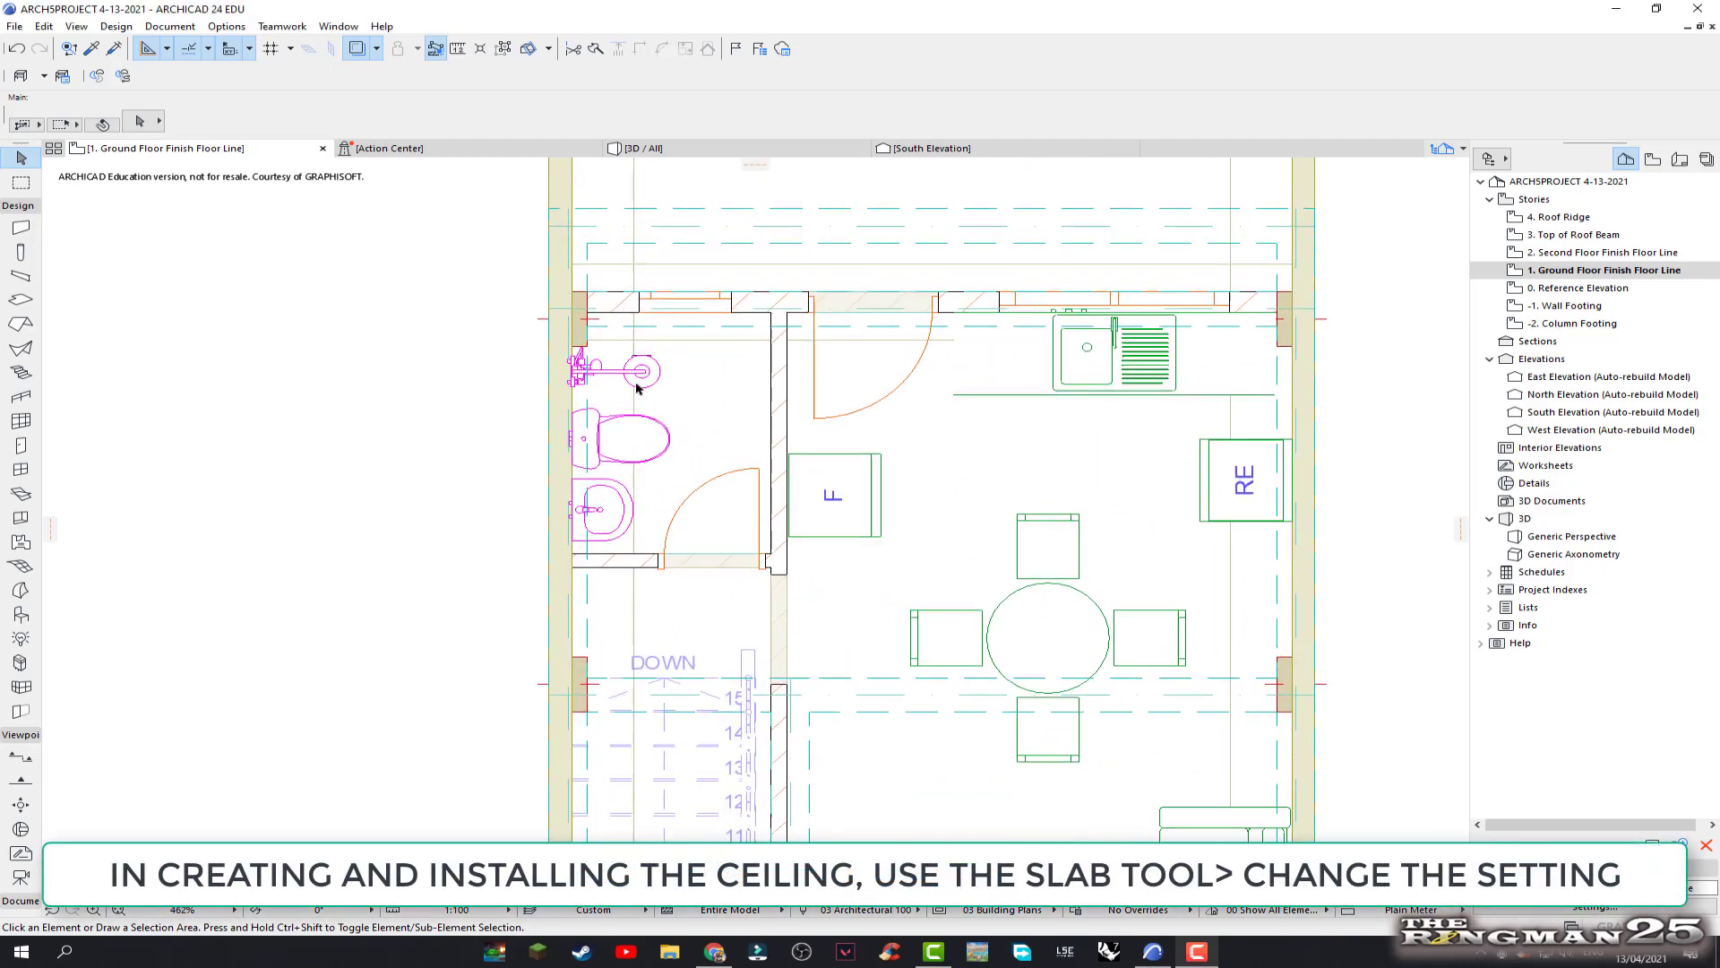
pyautogui.scroll(3, 681, 414)
pyautogui.moveTo(699, 467); pyautogui.dragTo(699, 501, button='middle')
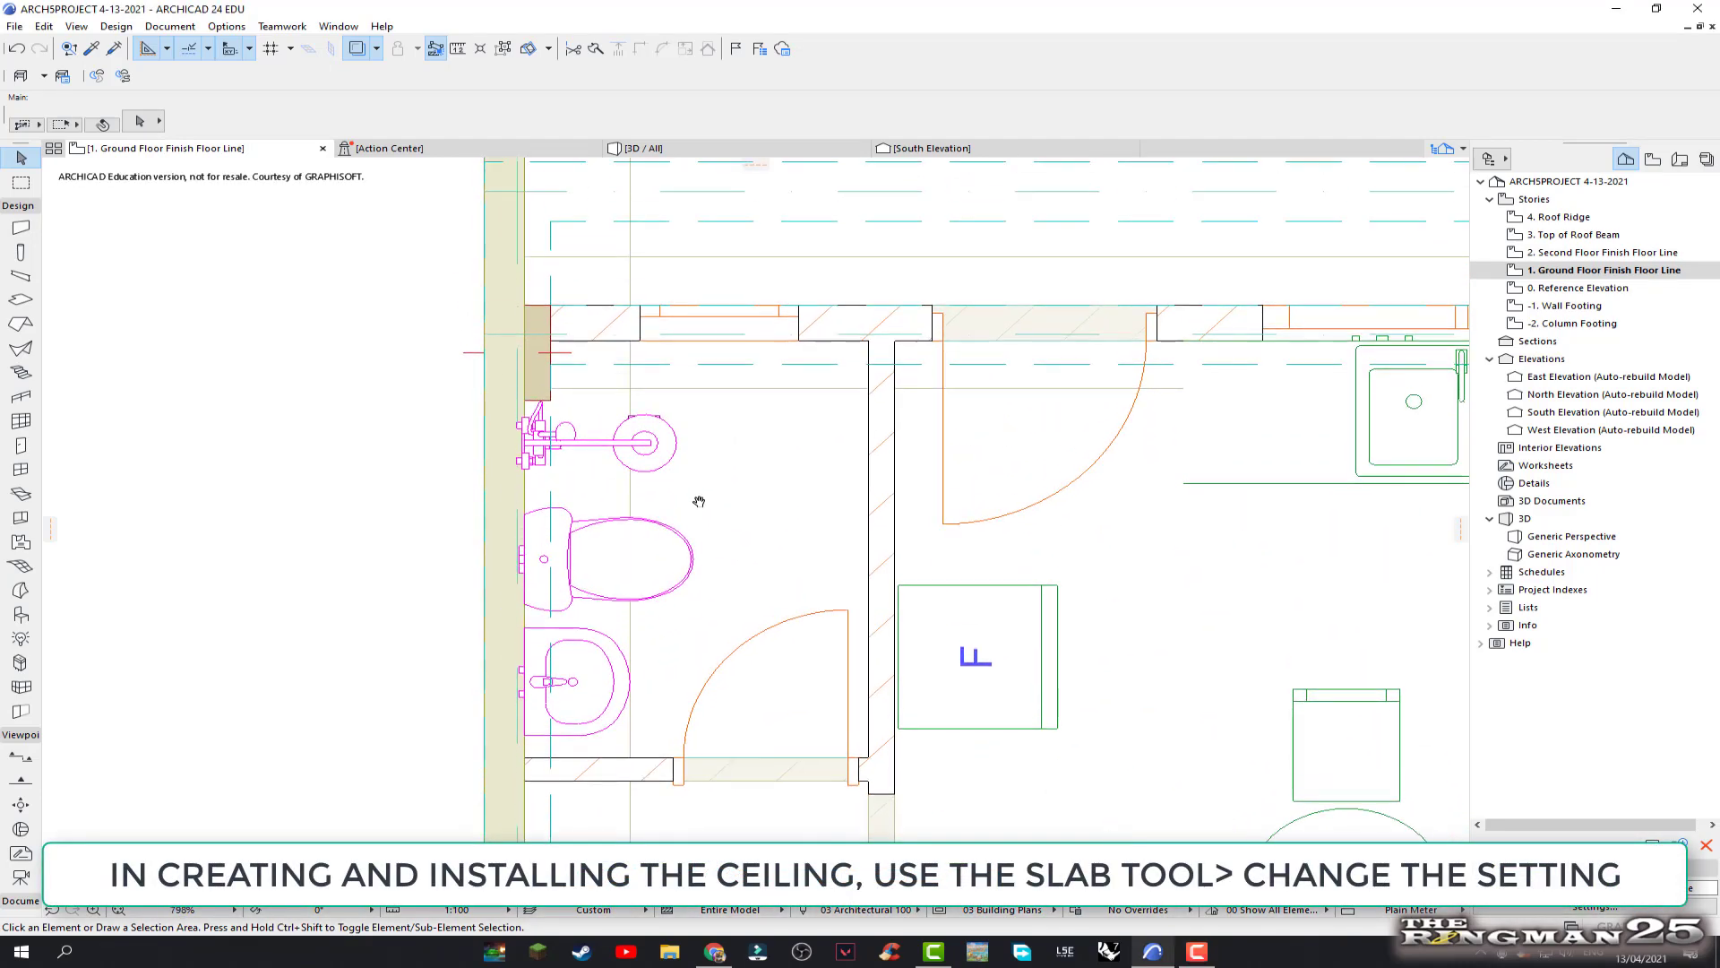
pyautogui.scroll(1, 663, 603)
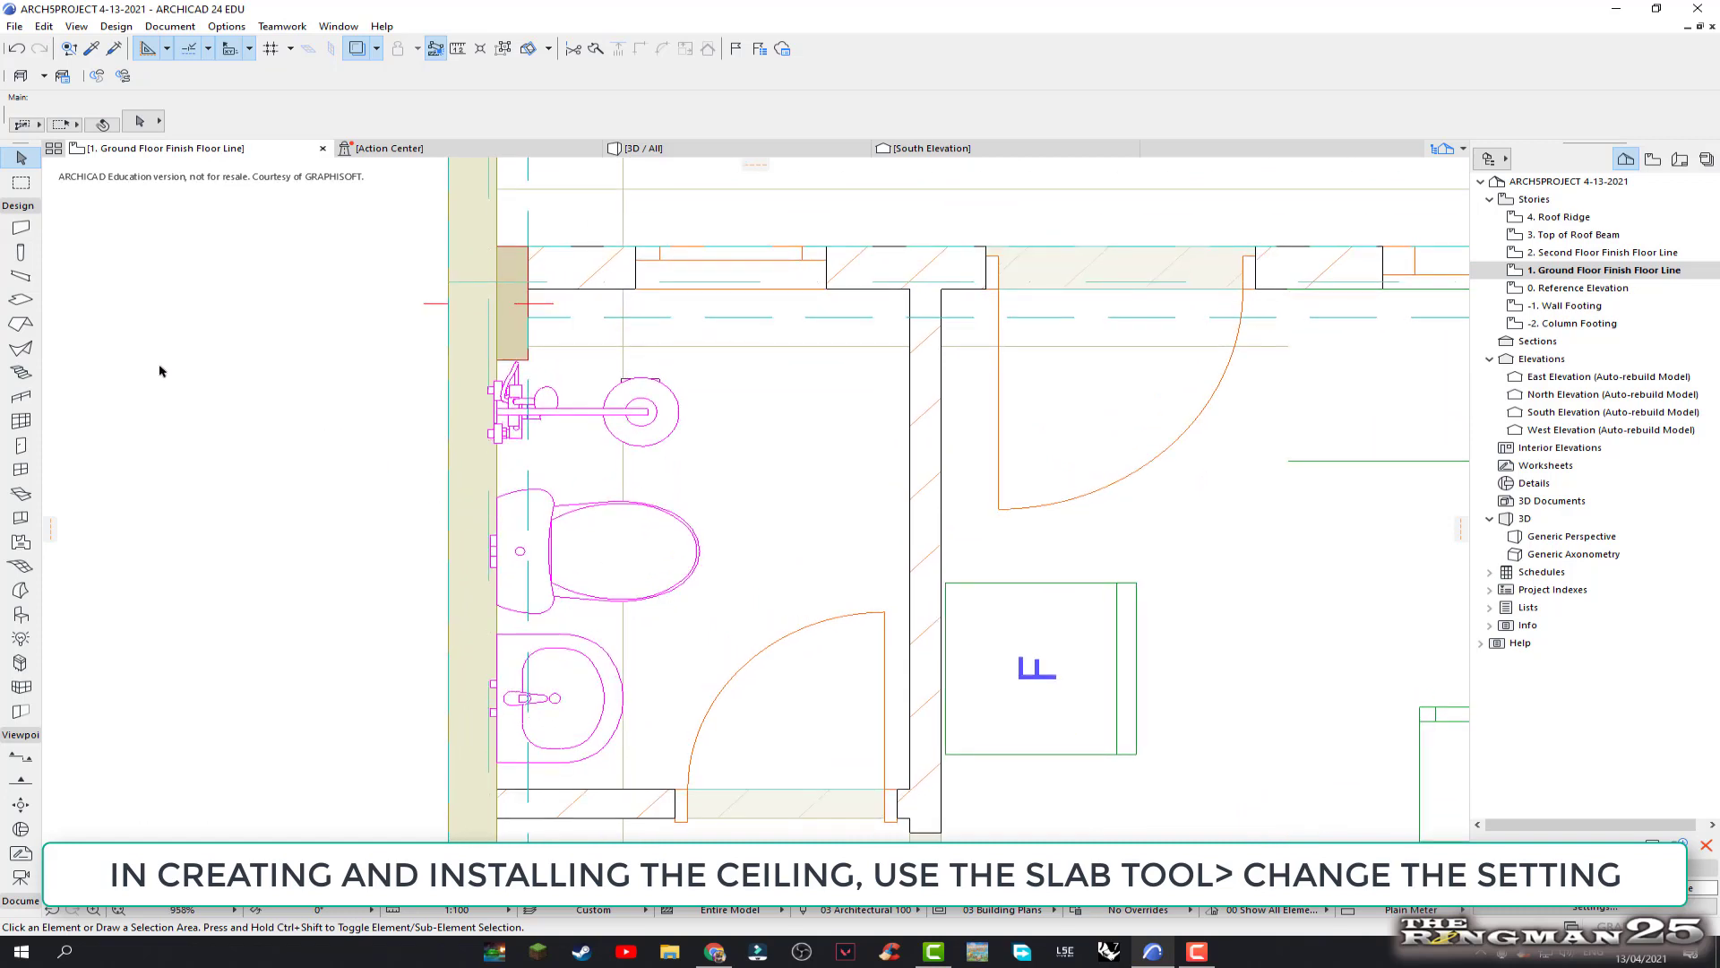
pyautogui.click(20, 300)
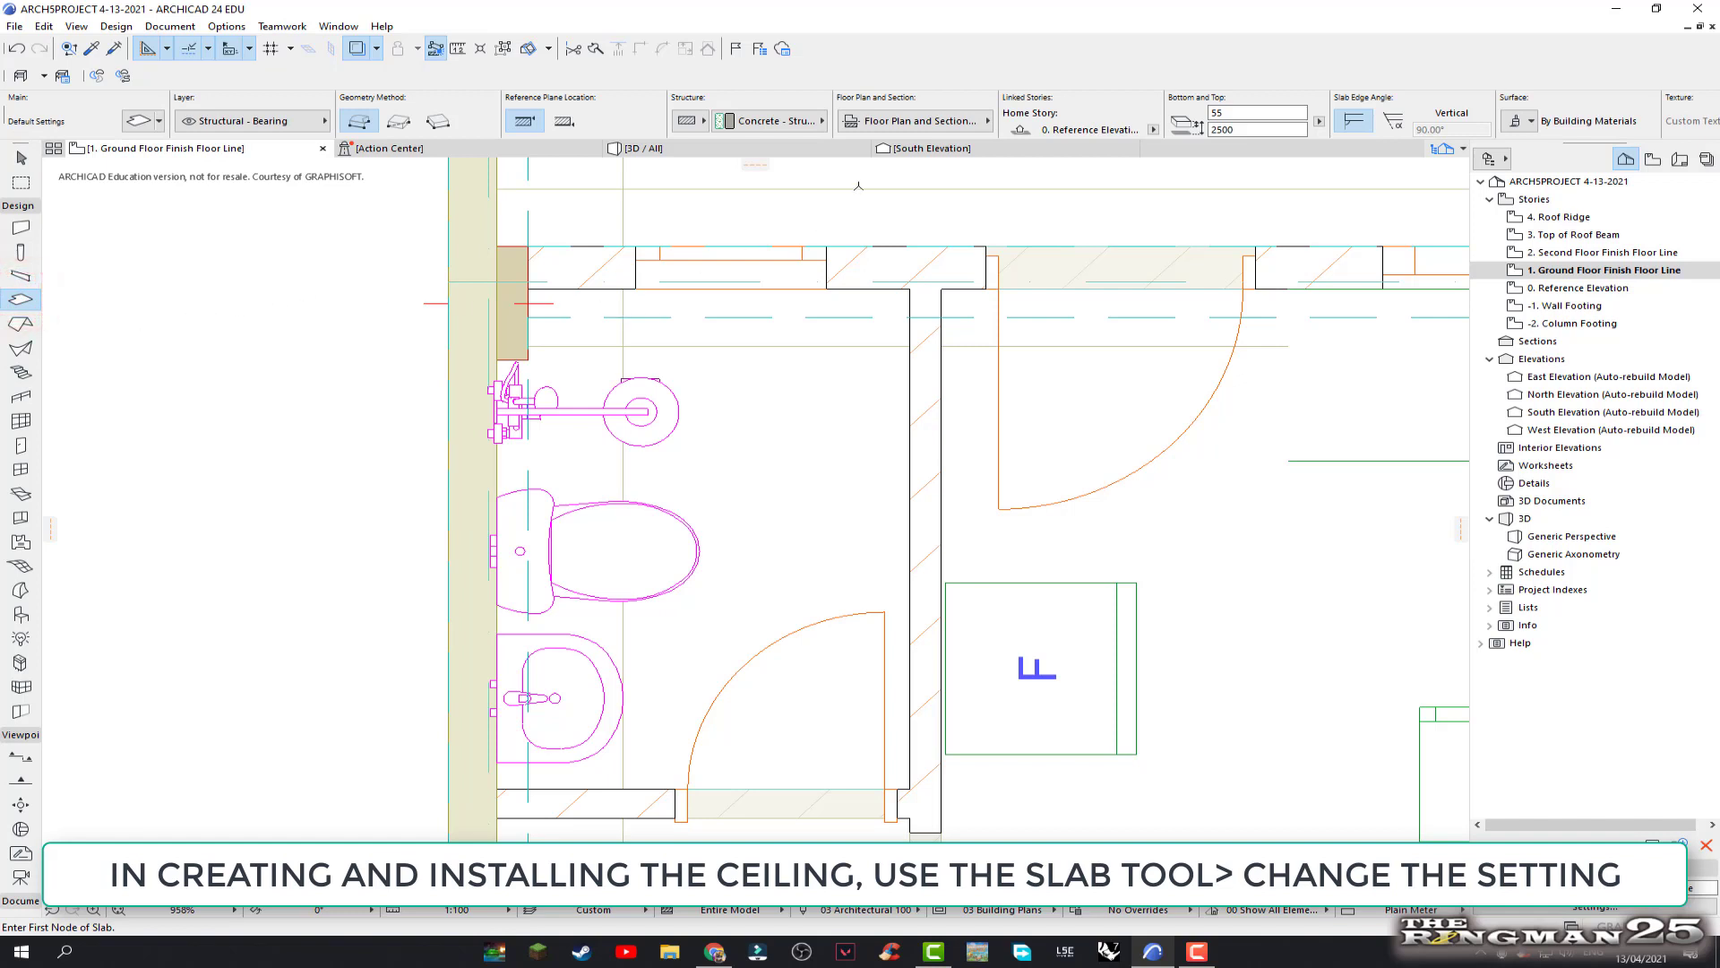
pyautogui.click(1153, 130)
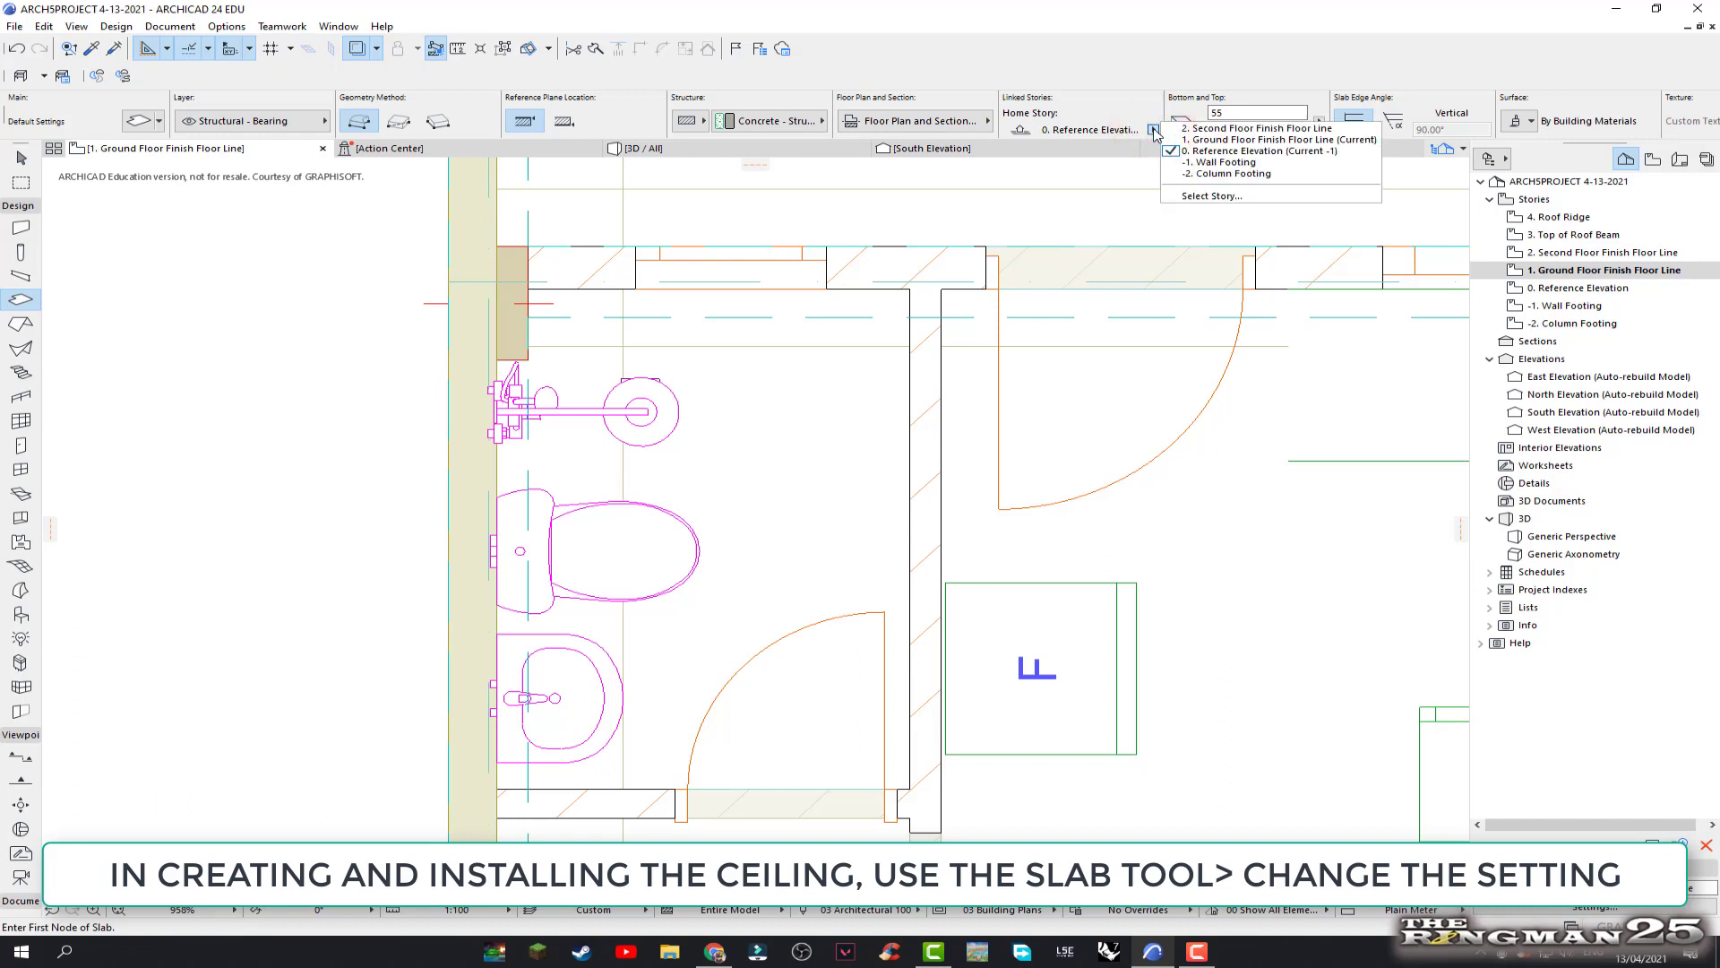
pyautogui.click(1207, 141)
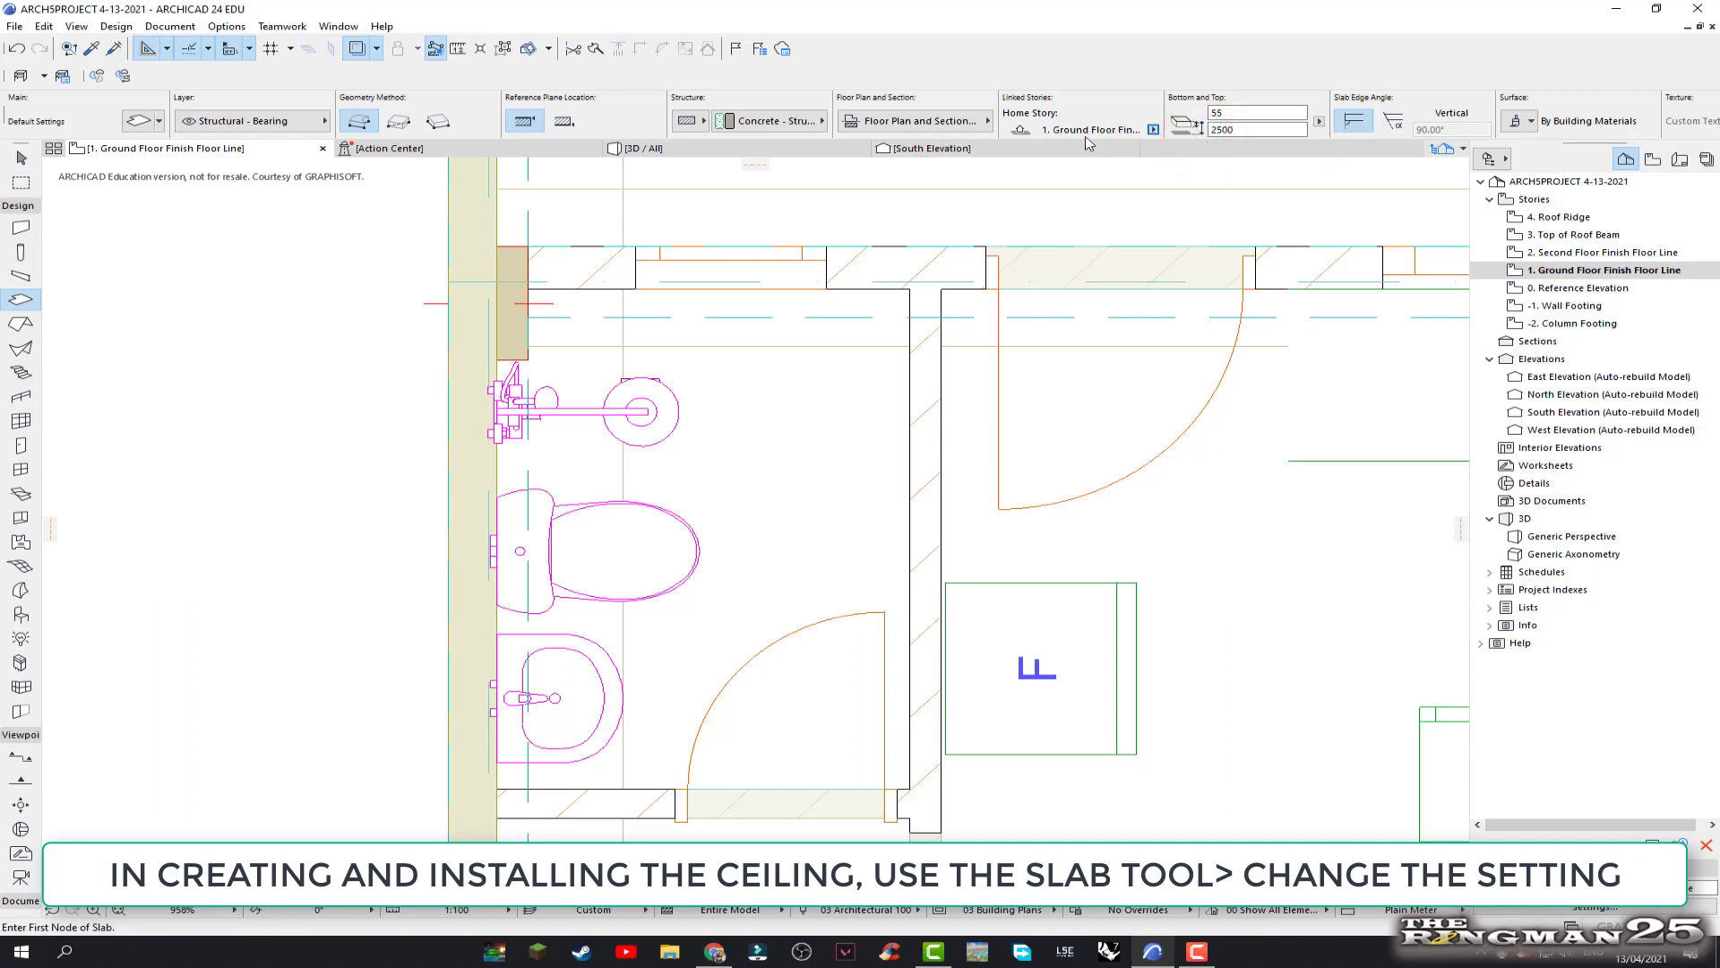
# Give the slab offsets 55 and 2554, IF-05 Plywood structure and the Polygon geometry method
pyautogui.doubleClick(1237, 112)
pyautogui.click(1240, 127)
pyautogui.write('2554')
pyautogui.click(823, 121)
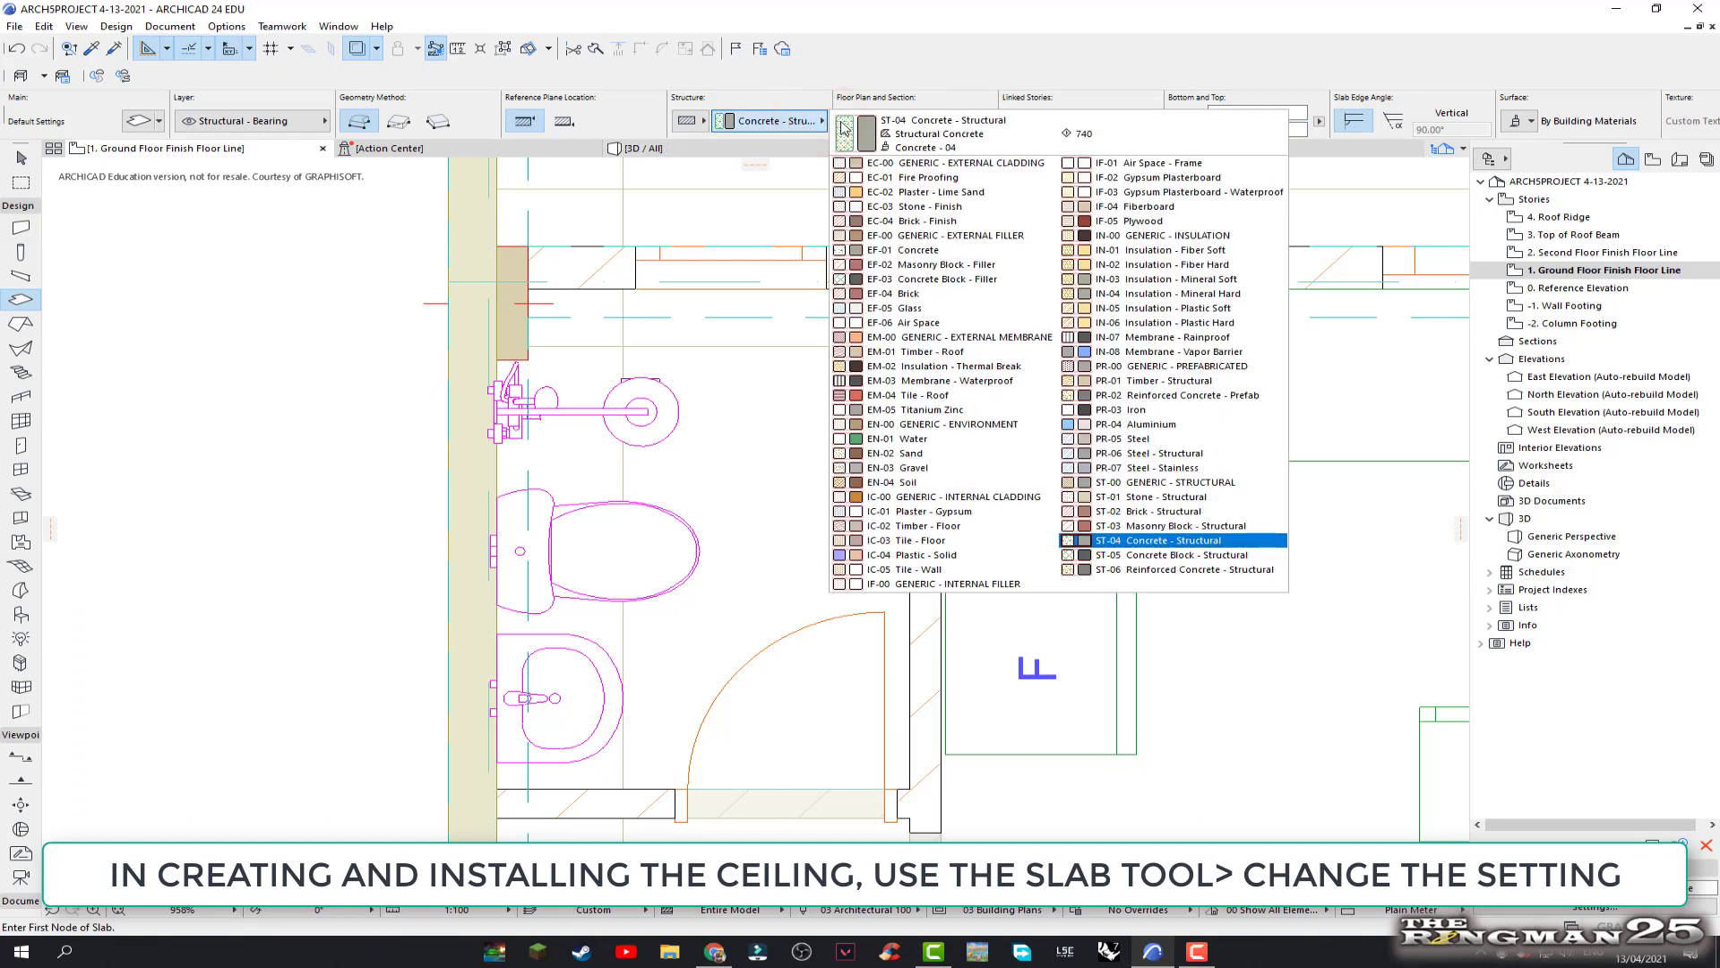
pyautogui.click(1147, 221)
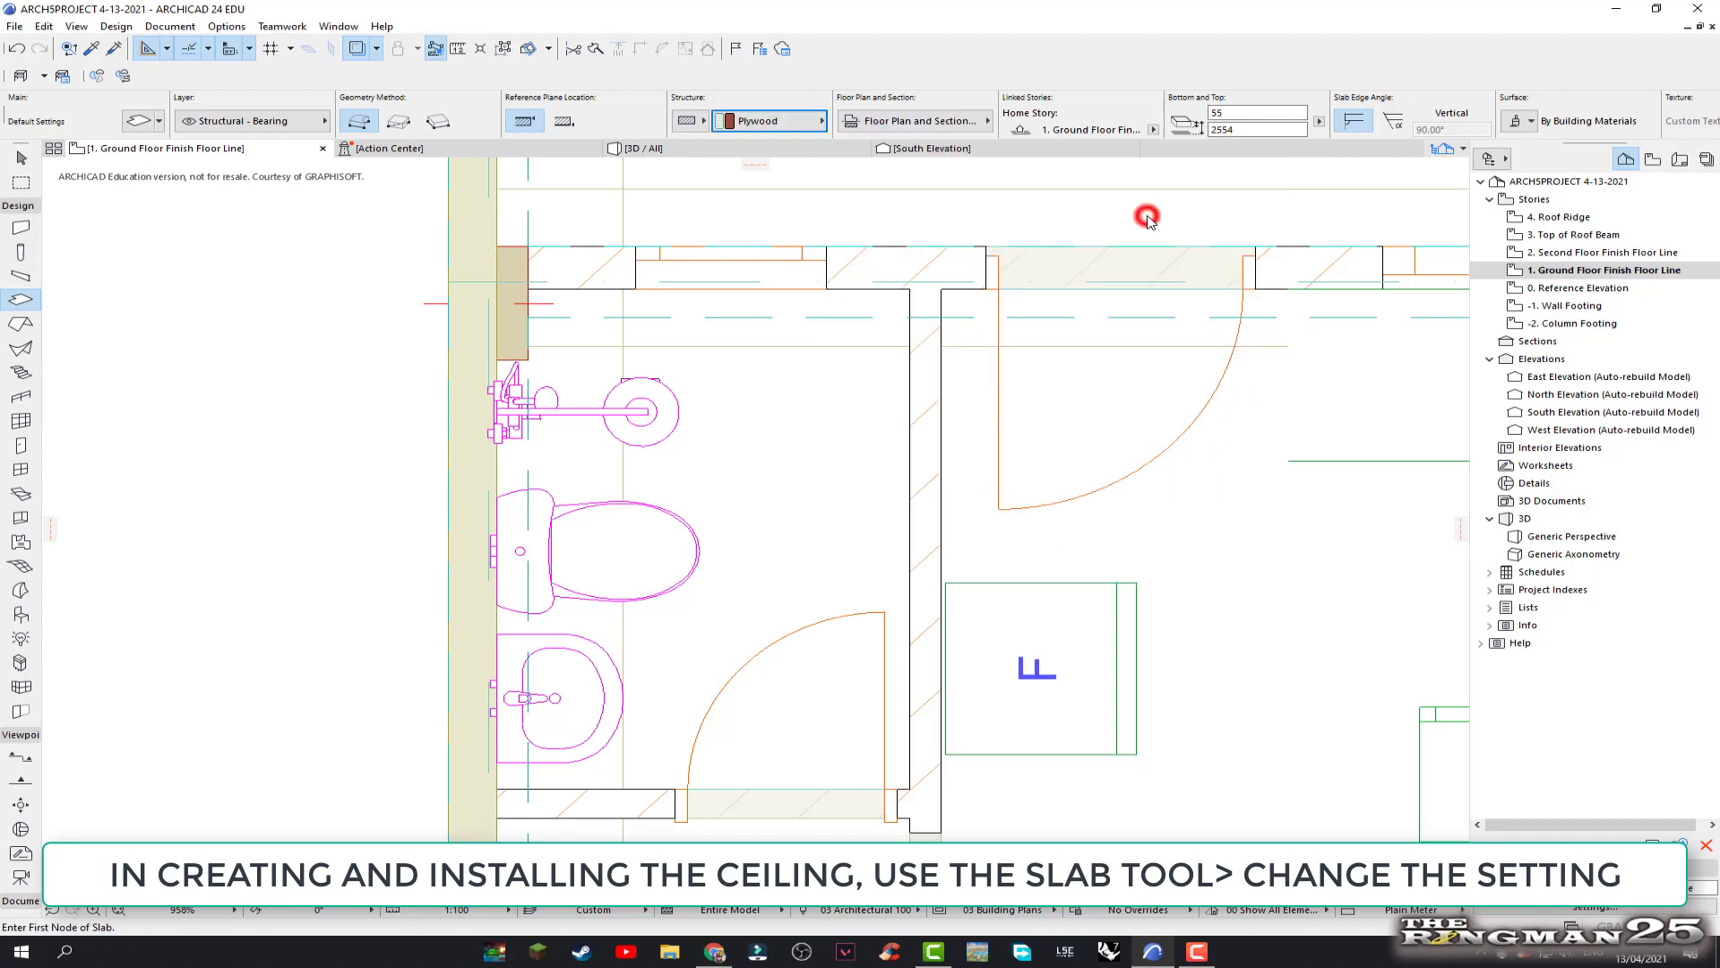
pyautogui.click(360, 121)
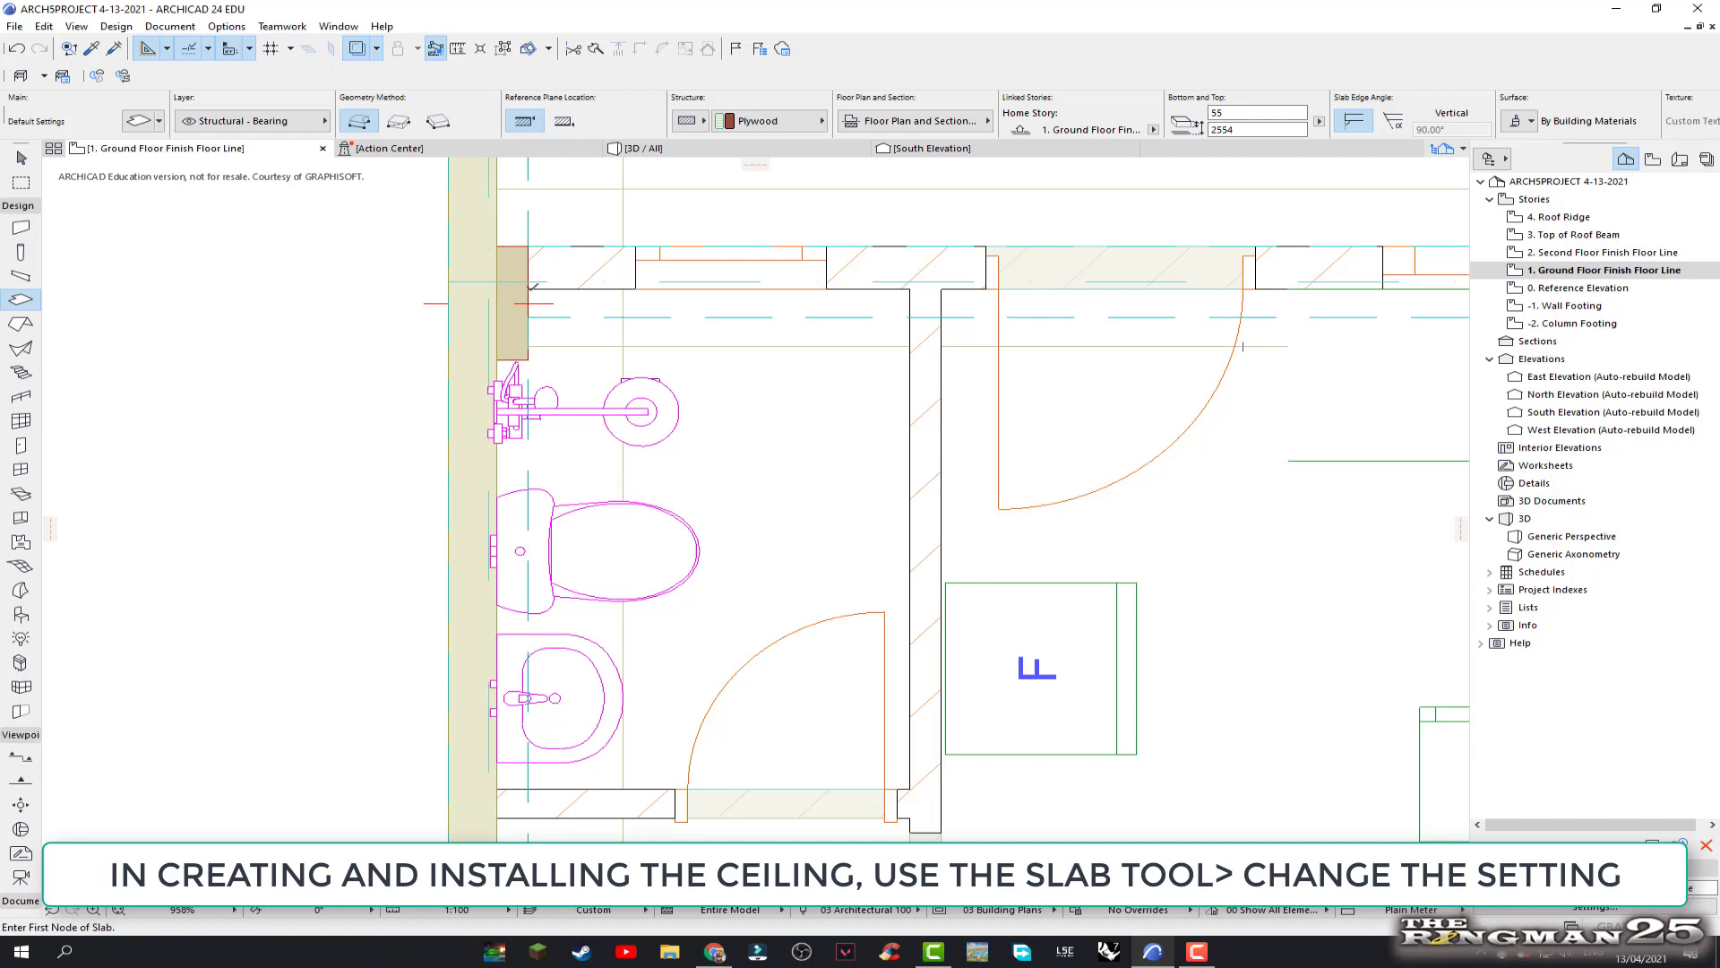
# Trace the bathroom's inner wall corners, stepping around the wall column, to close the ceiling slab
pyautogui.click(529, 288)
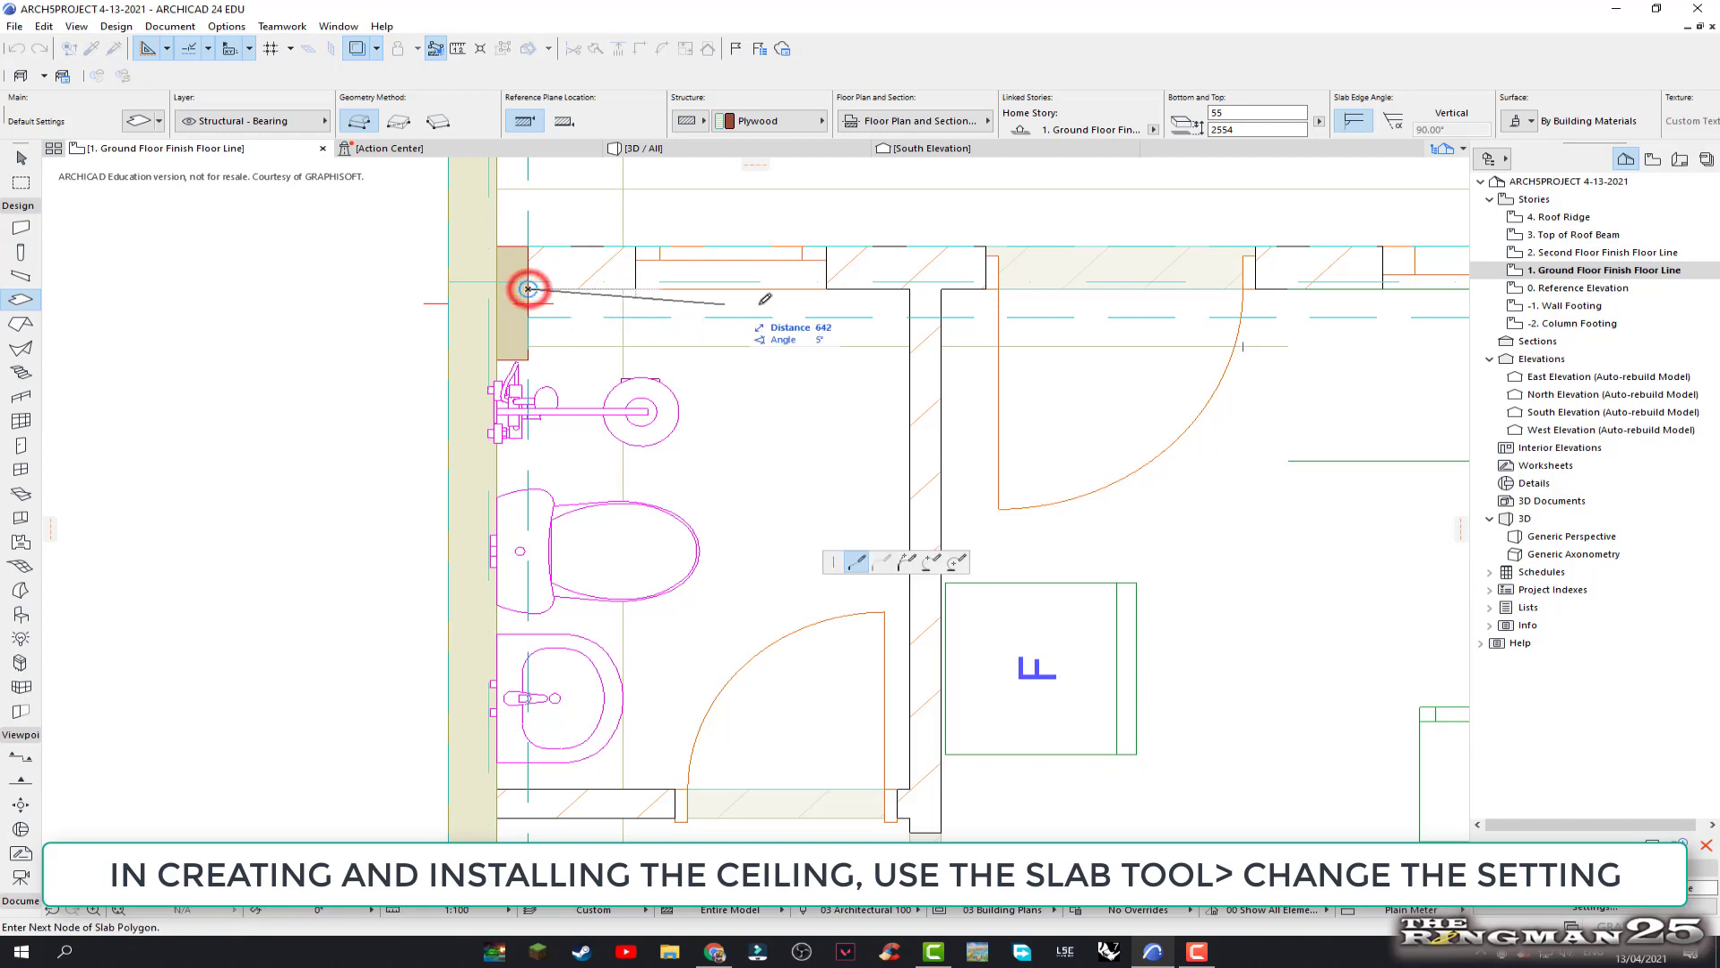
pyautogui.click(910, 288)
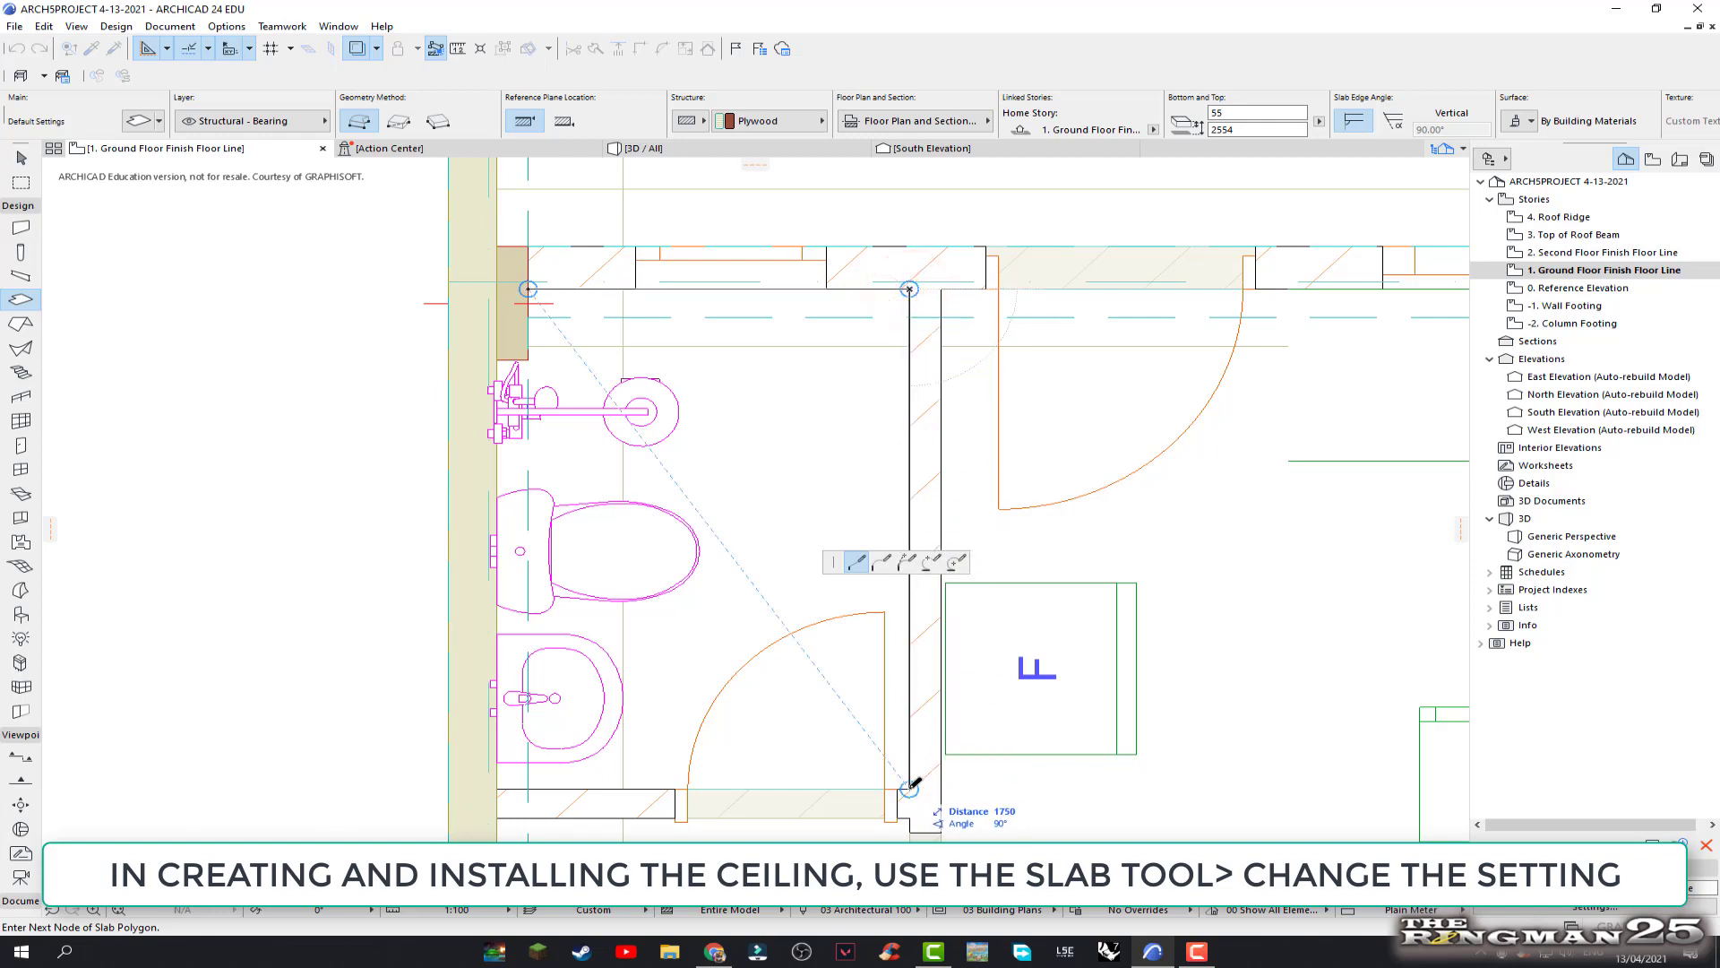
pyautogui.click(909, 788)
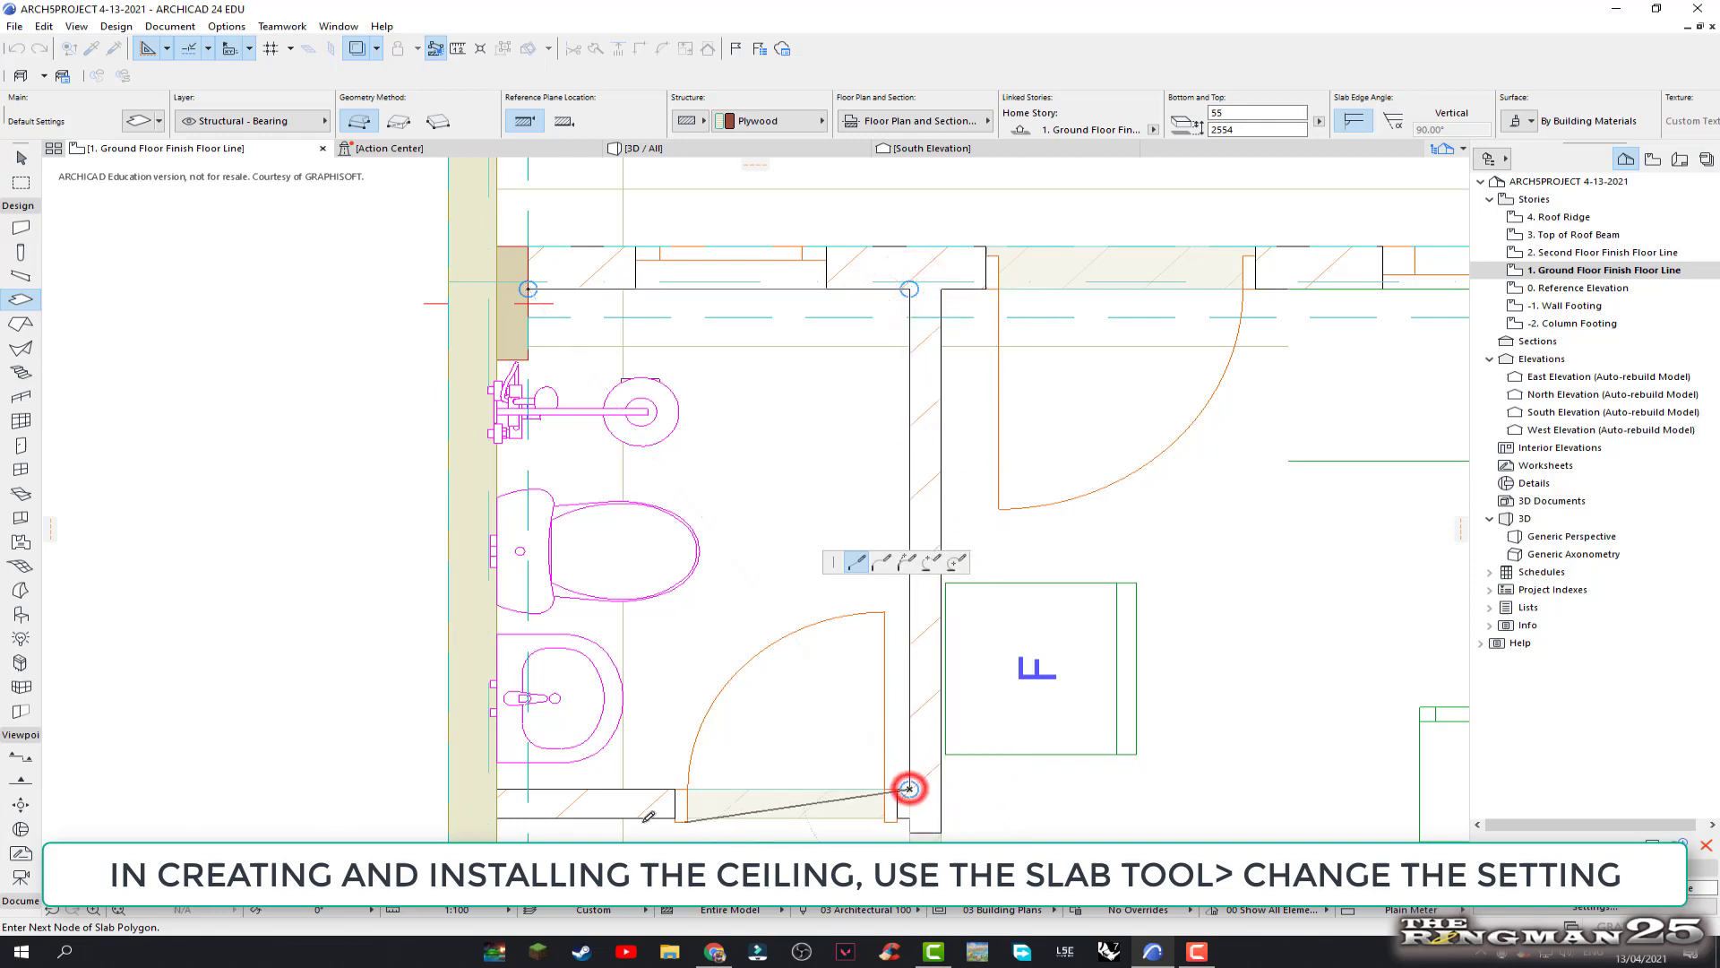
pyautogui.click(497, 788)
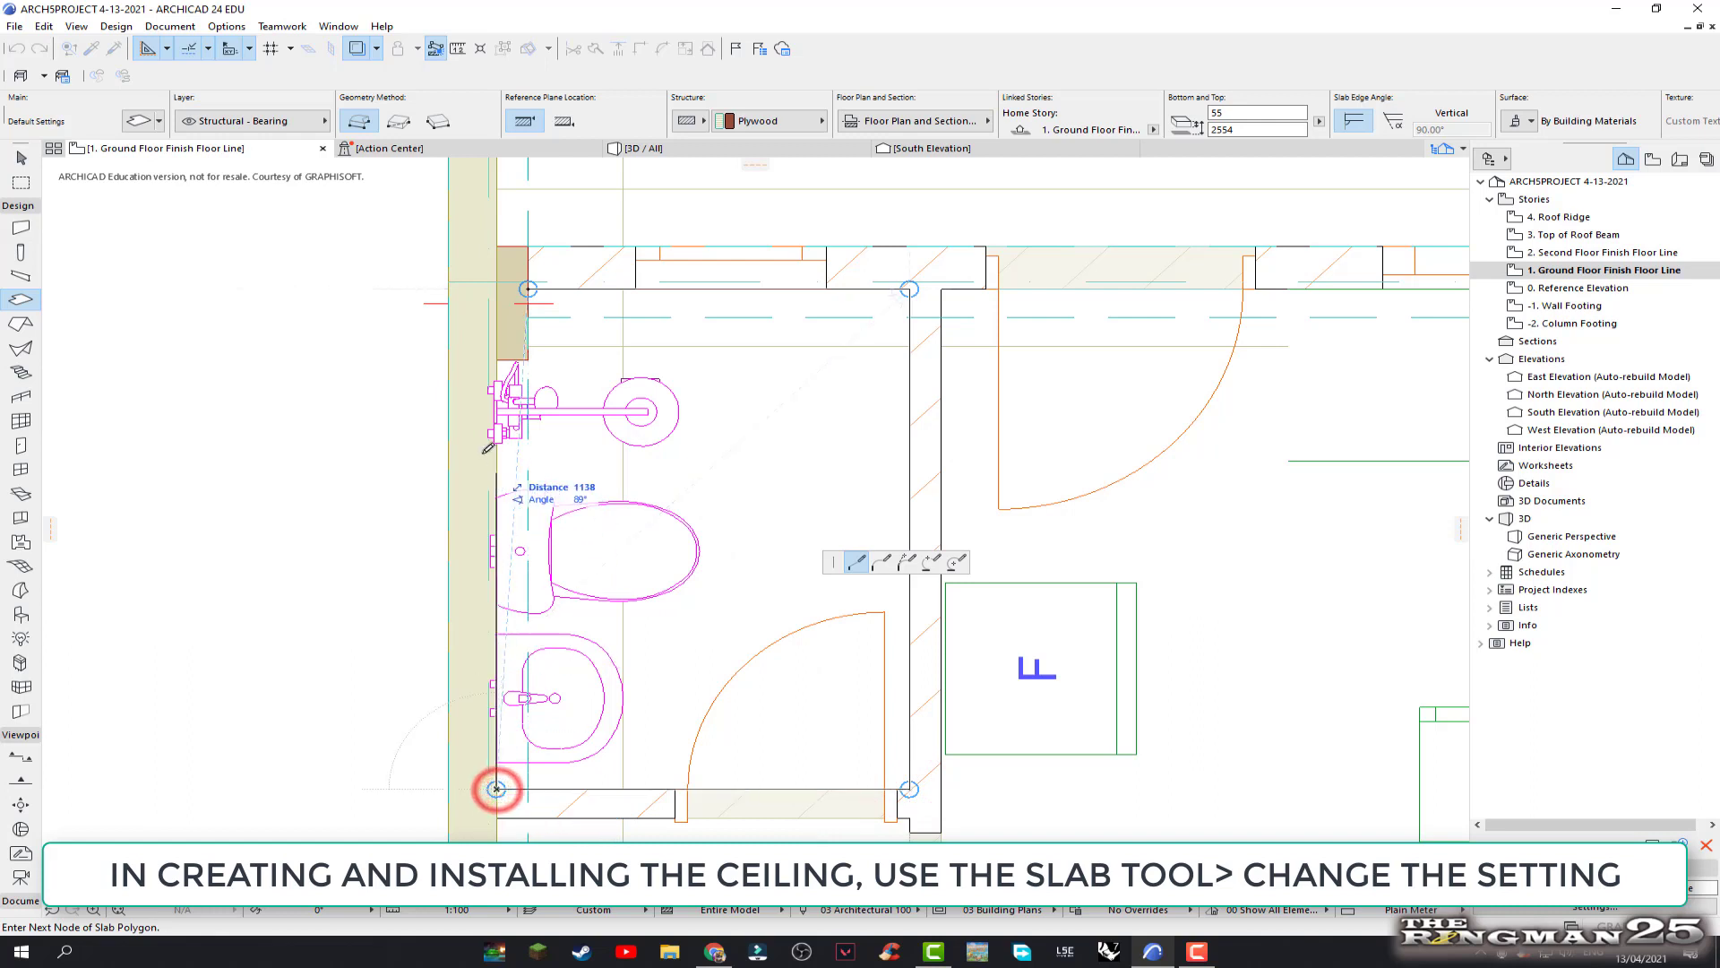
pyautogui.click(498, 359)
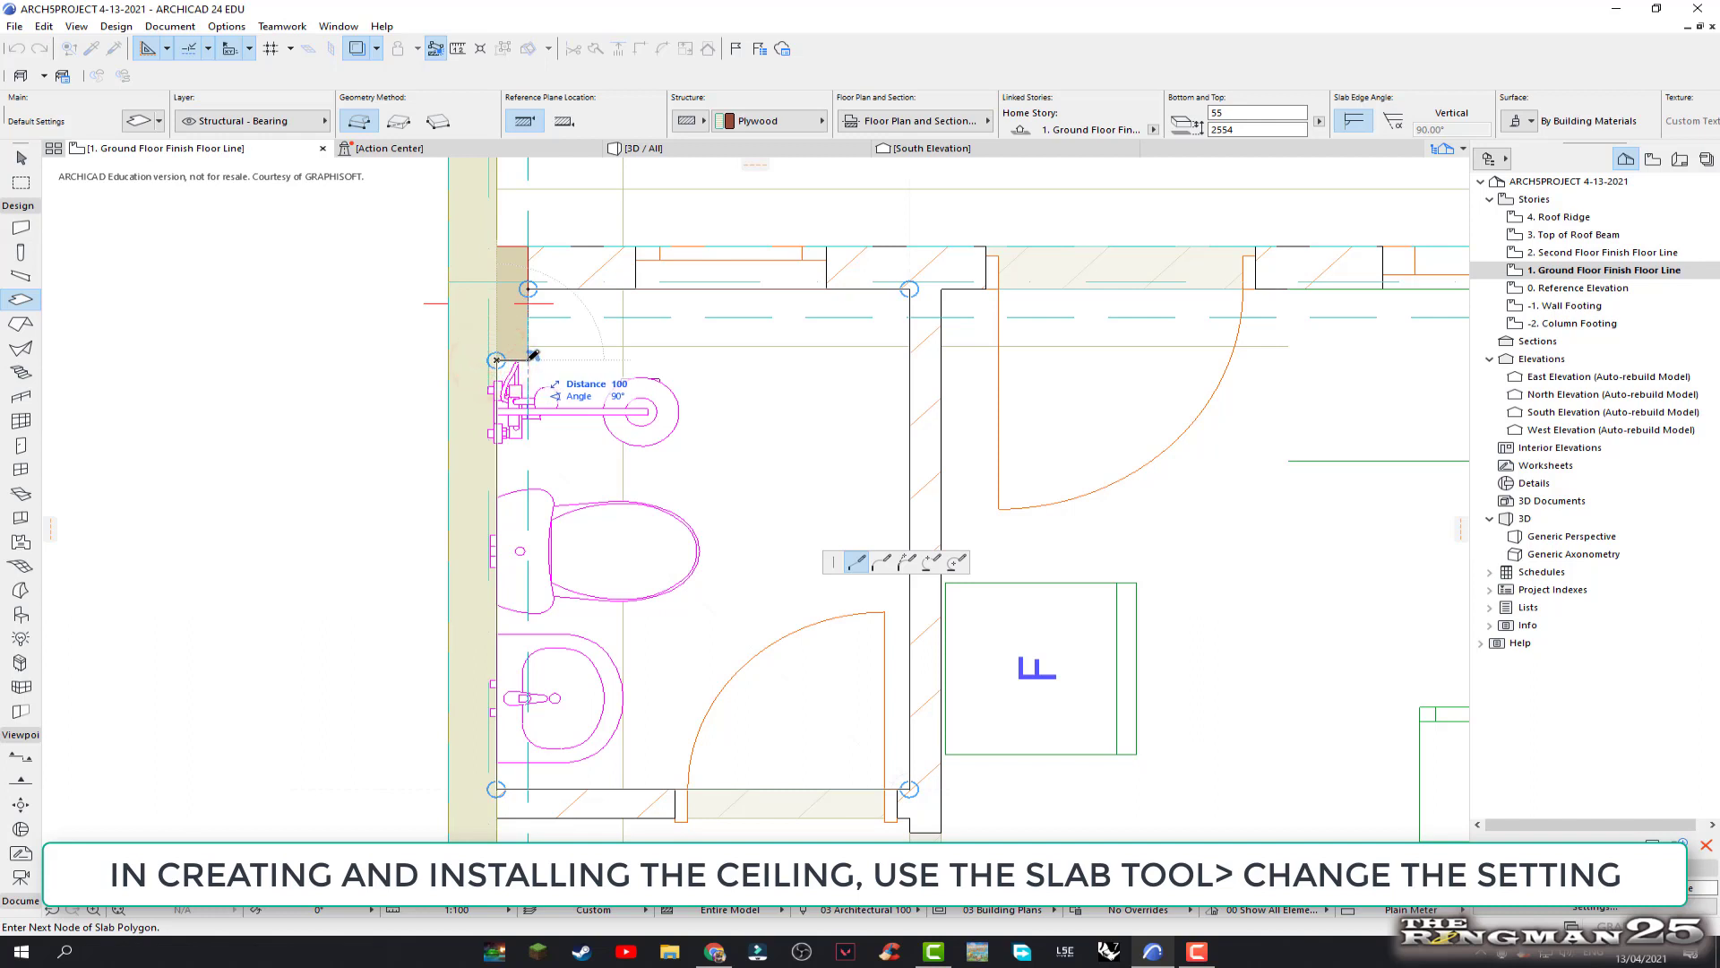
pyautogui.click(529, 359)
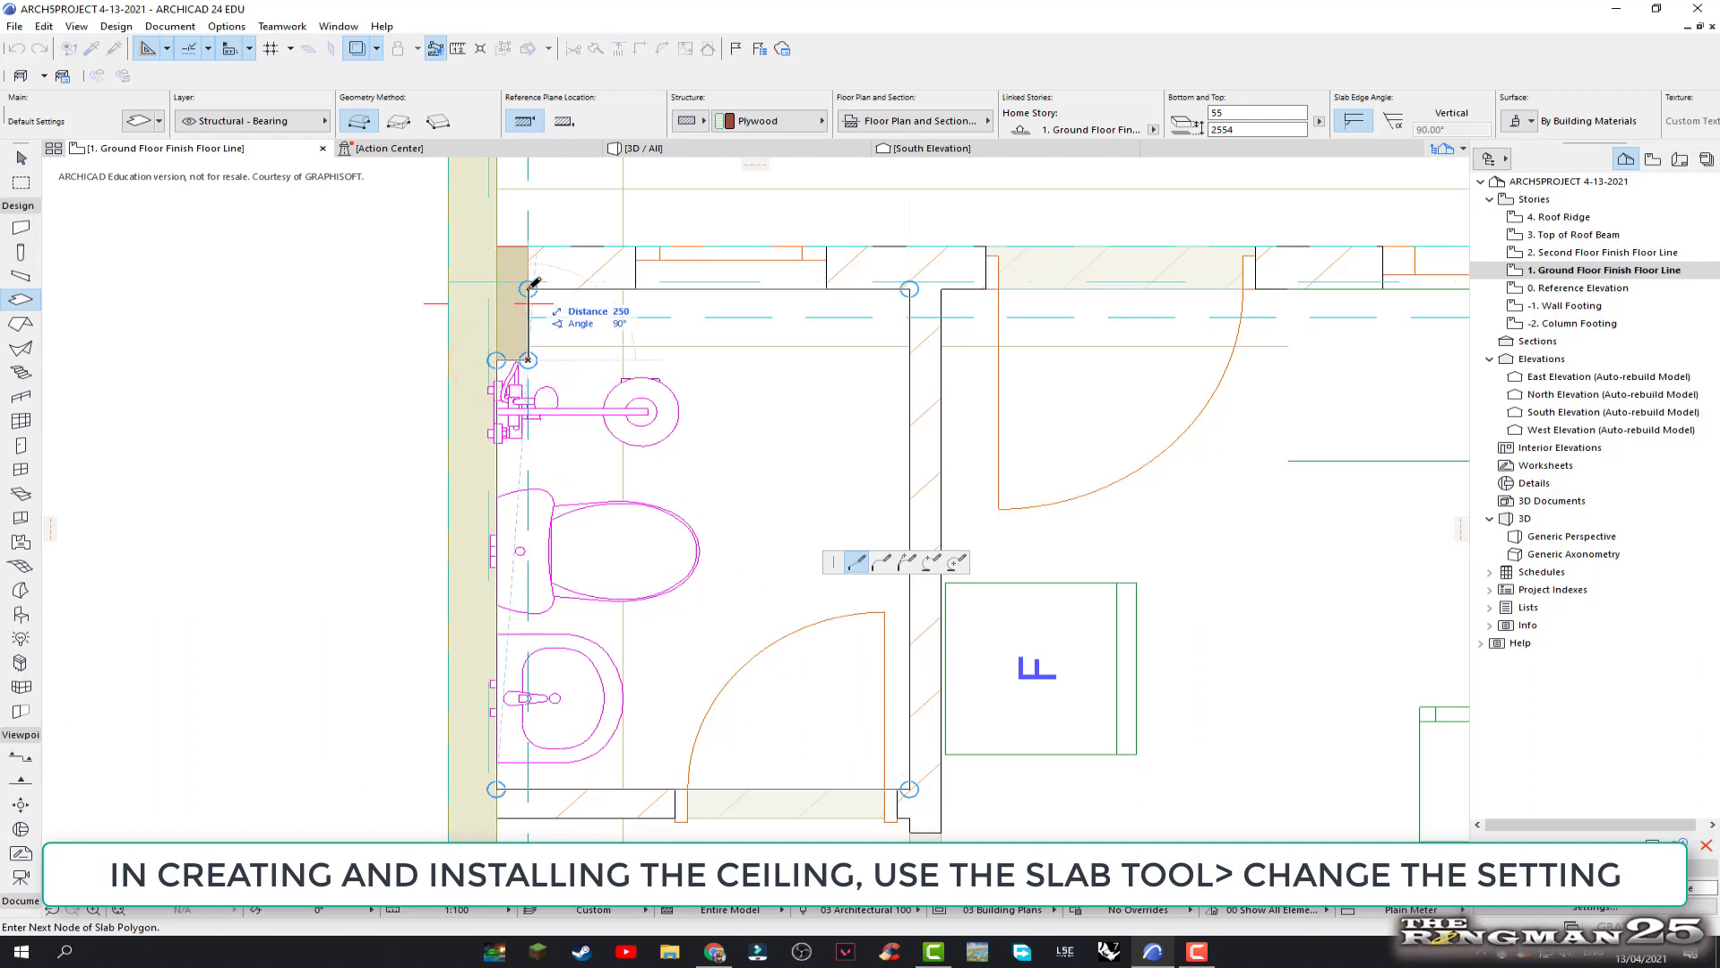
pyautogui.doubleClick(533, 283)
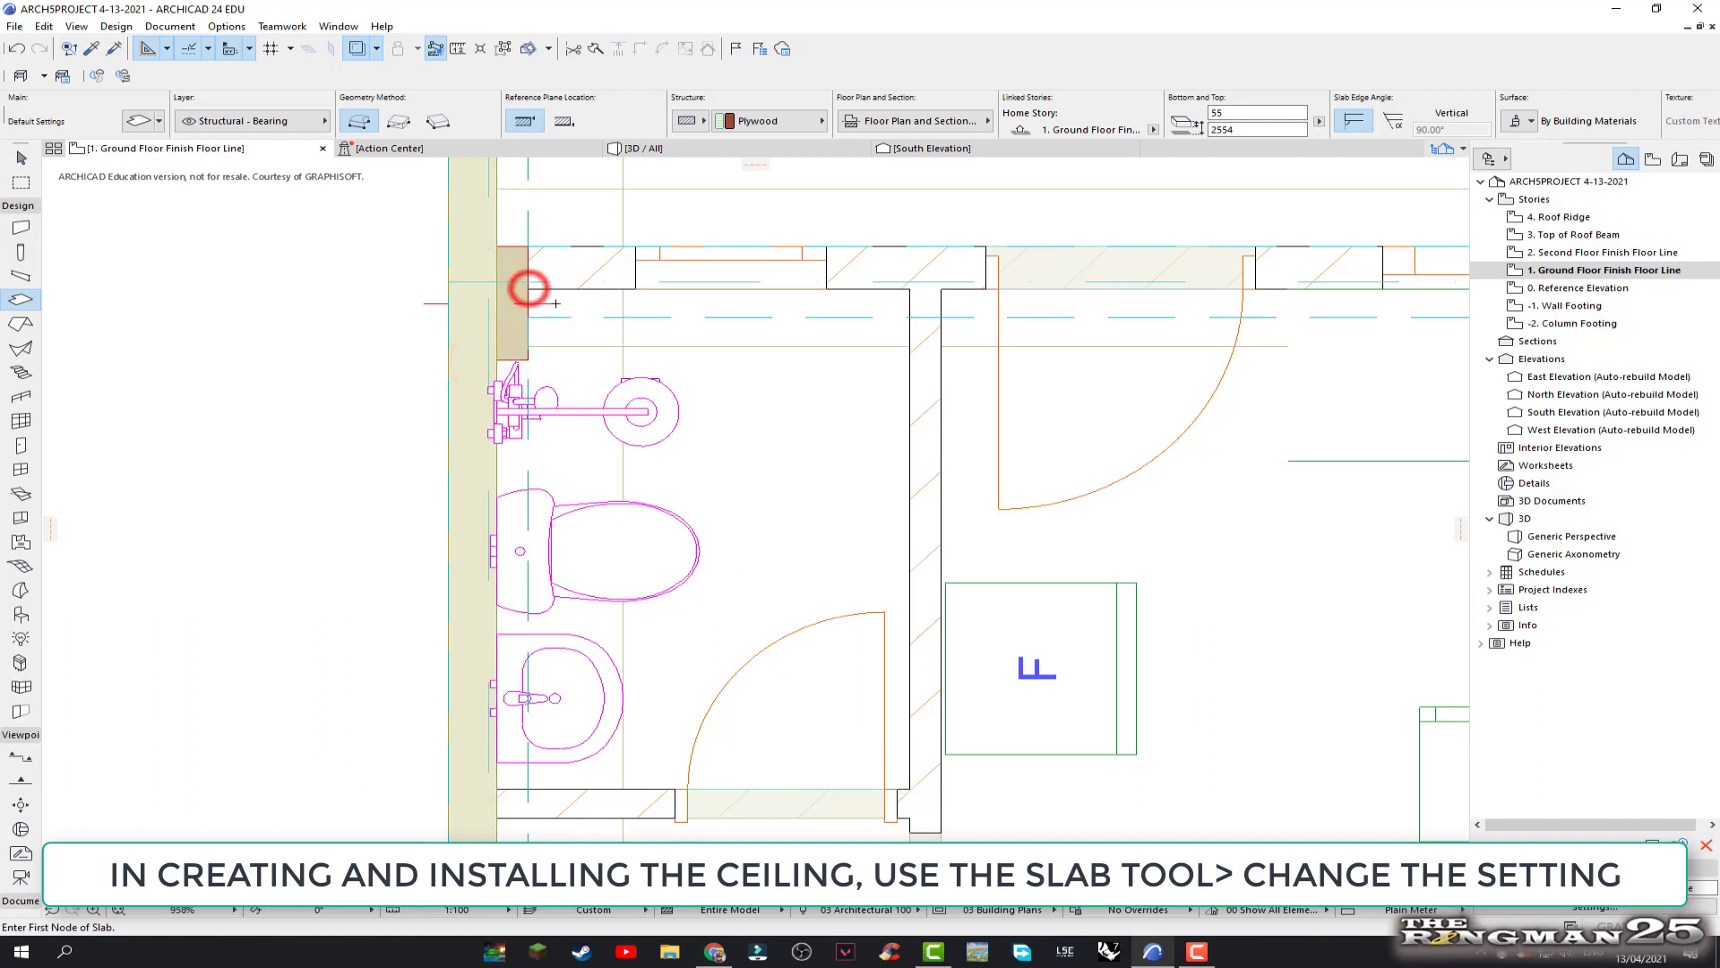
pyautogui.scroll(-3, 787, 458)
# Cut a vertical section line across the house plan and open the resulting S-24 Building Section
pyautogui.scroll(-3, 787, 458)
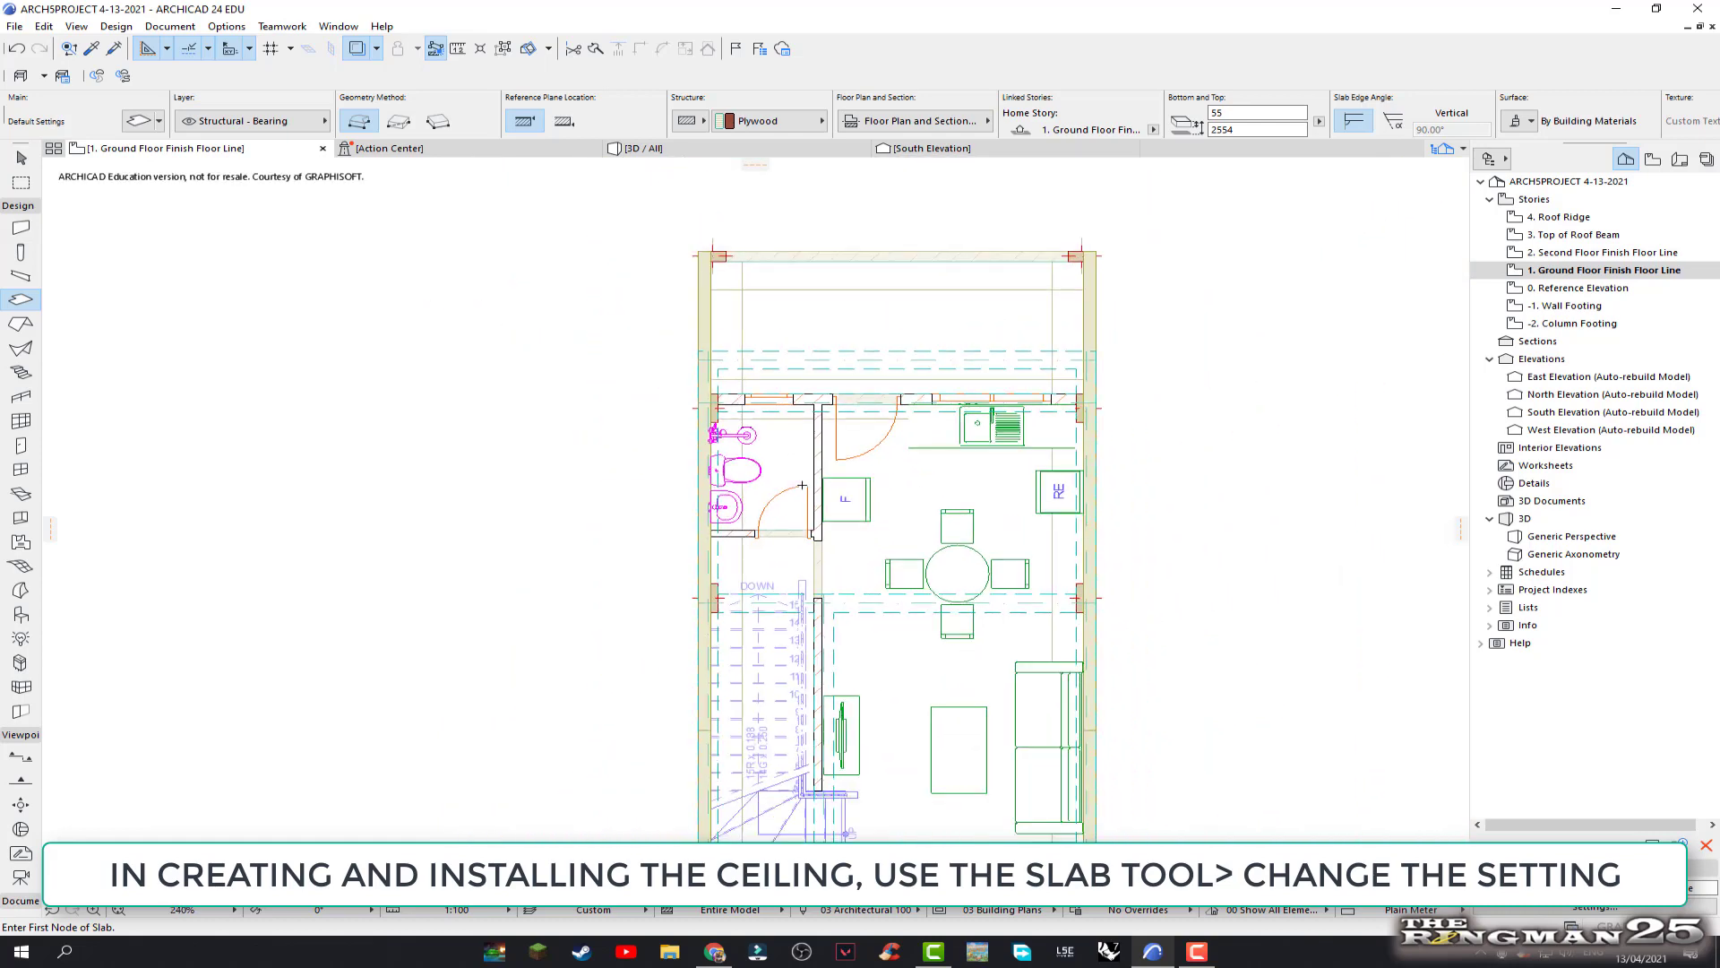
pyautogui.scroll(-2, 785, 430)
pyautogui.scroll(-2, 781, 403)
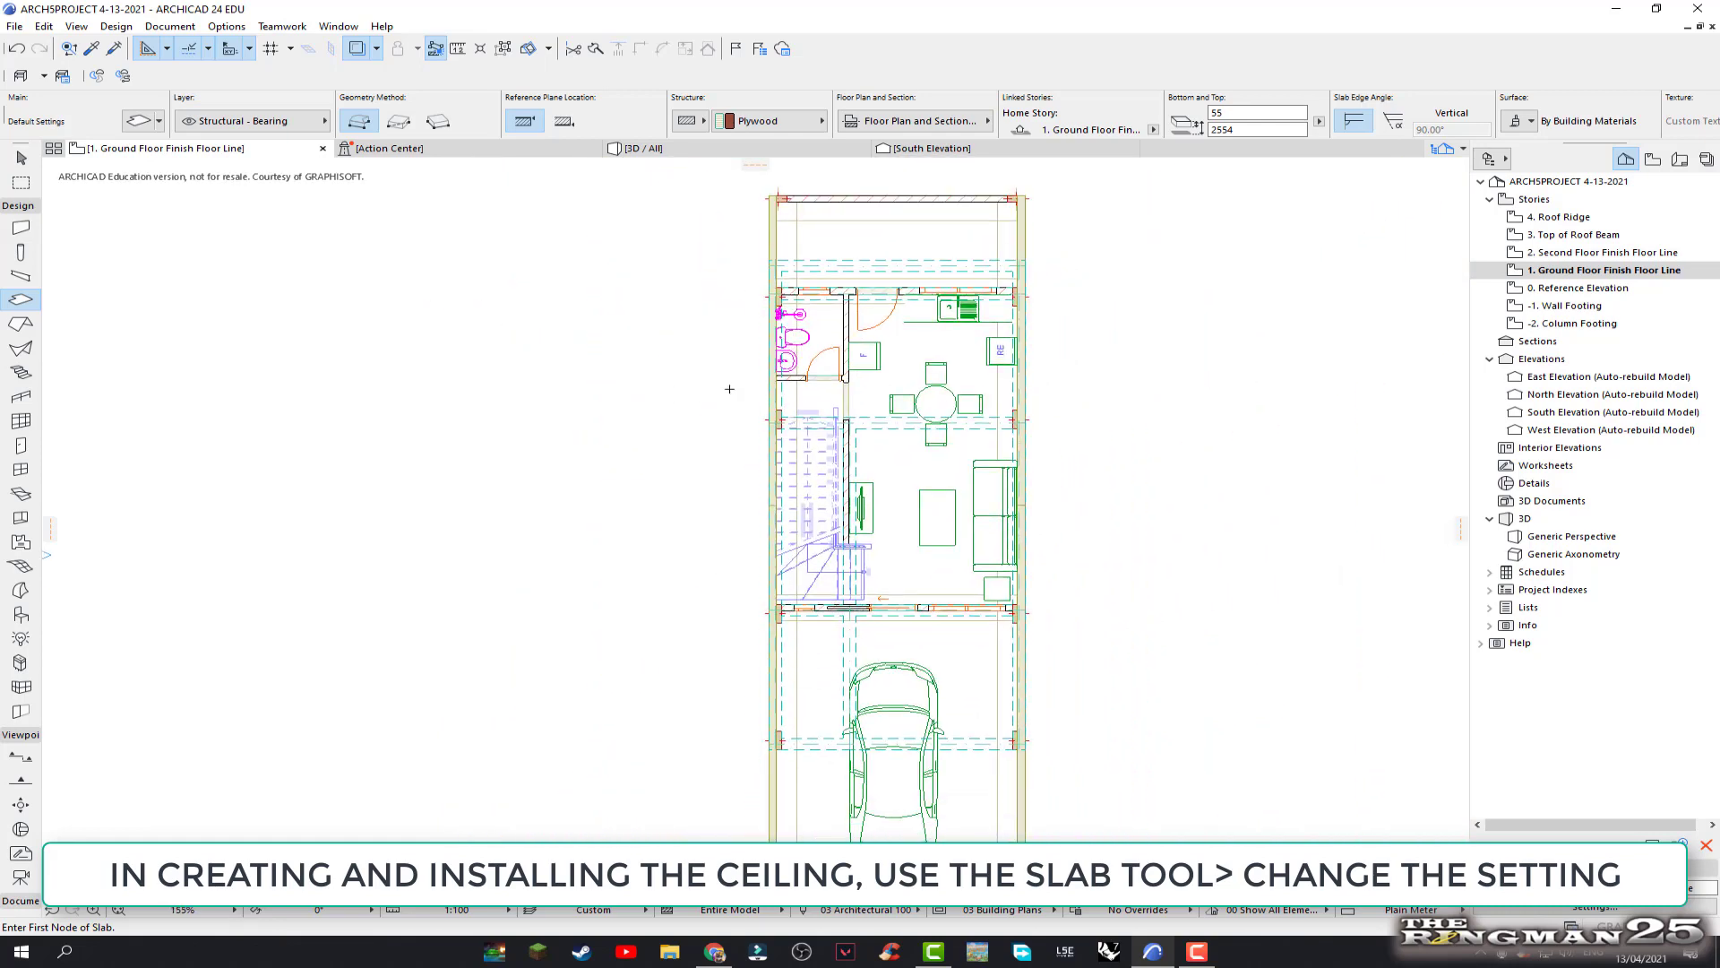
pyautogui.press('Escape')
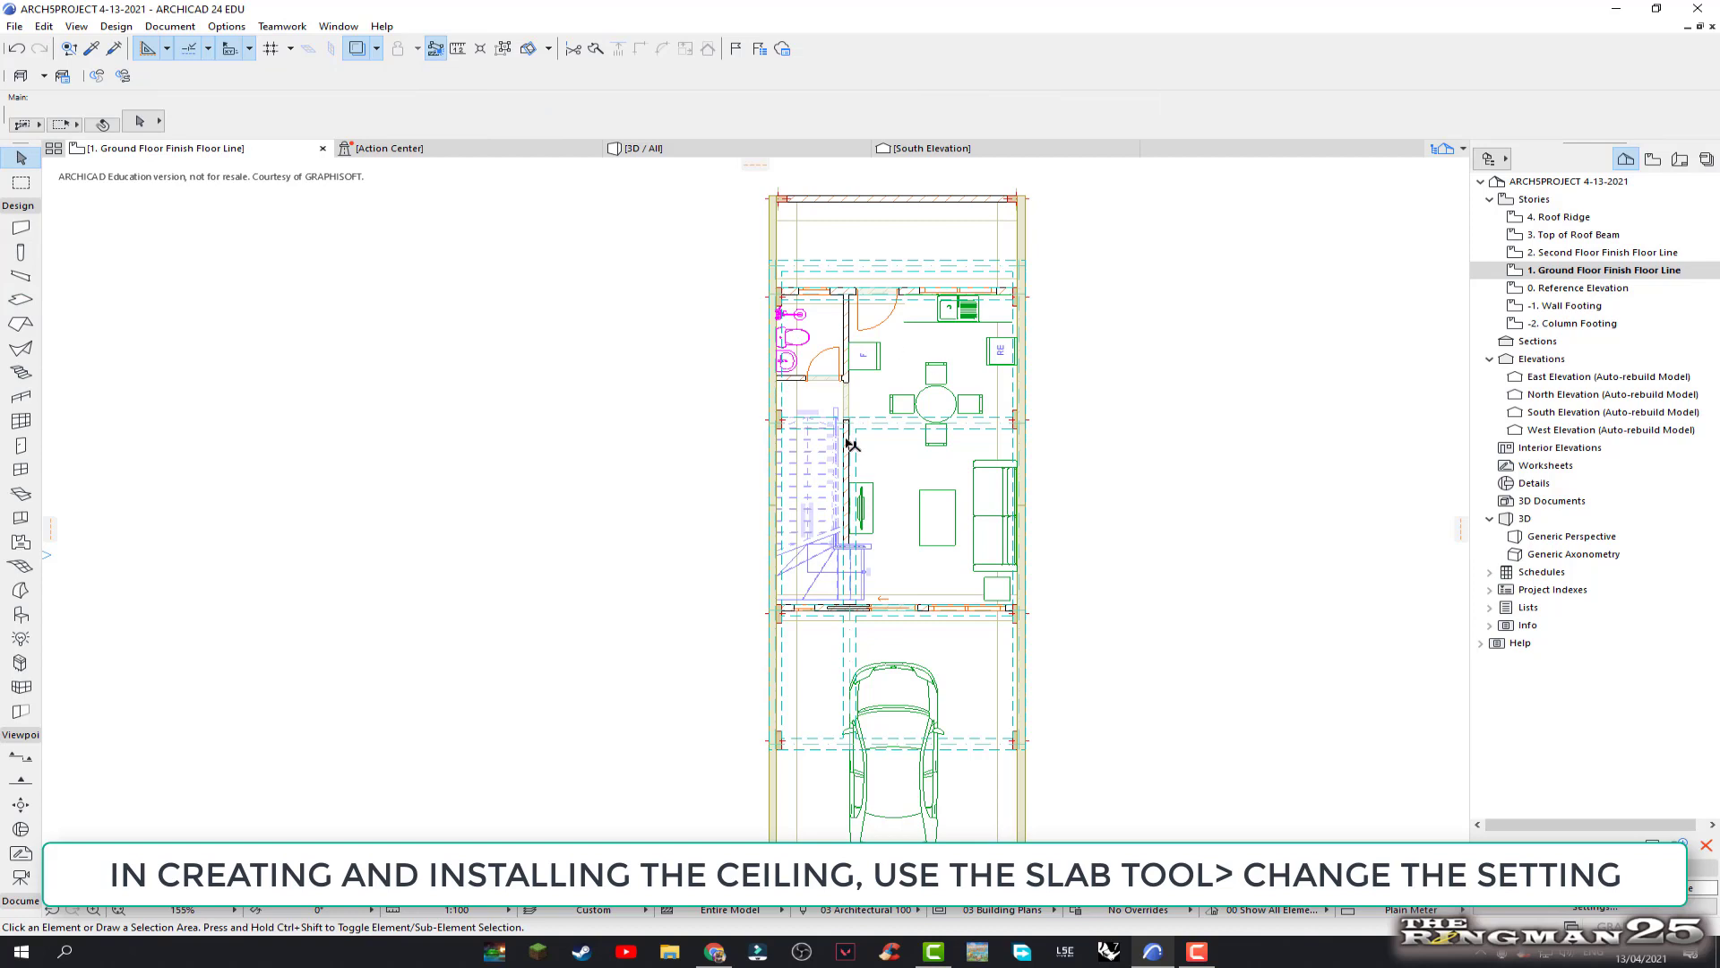
pyautogui.scroll(-1, 851, 444)
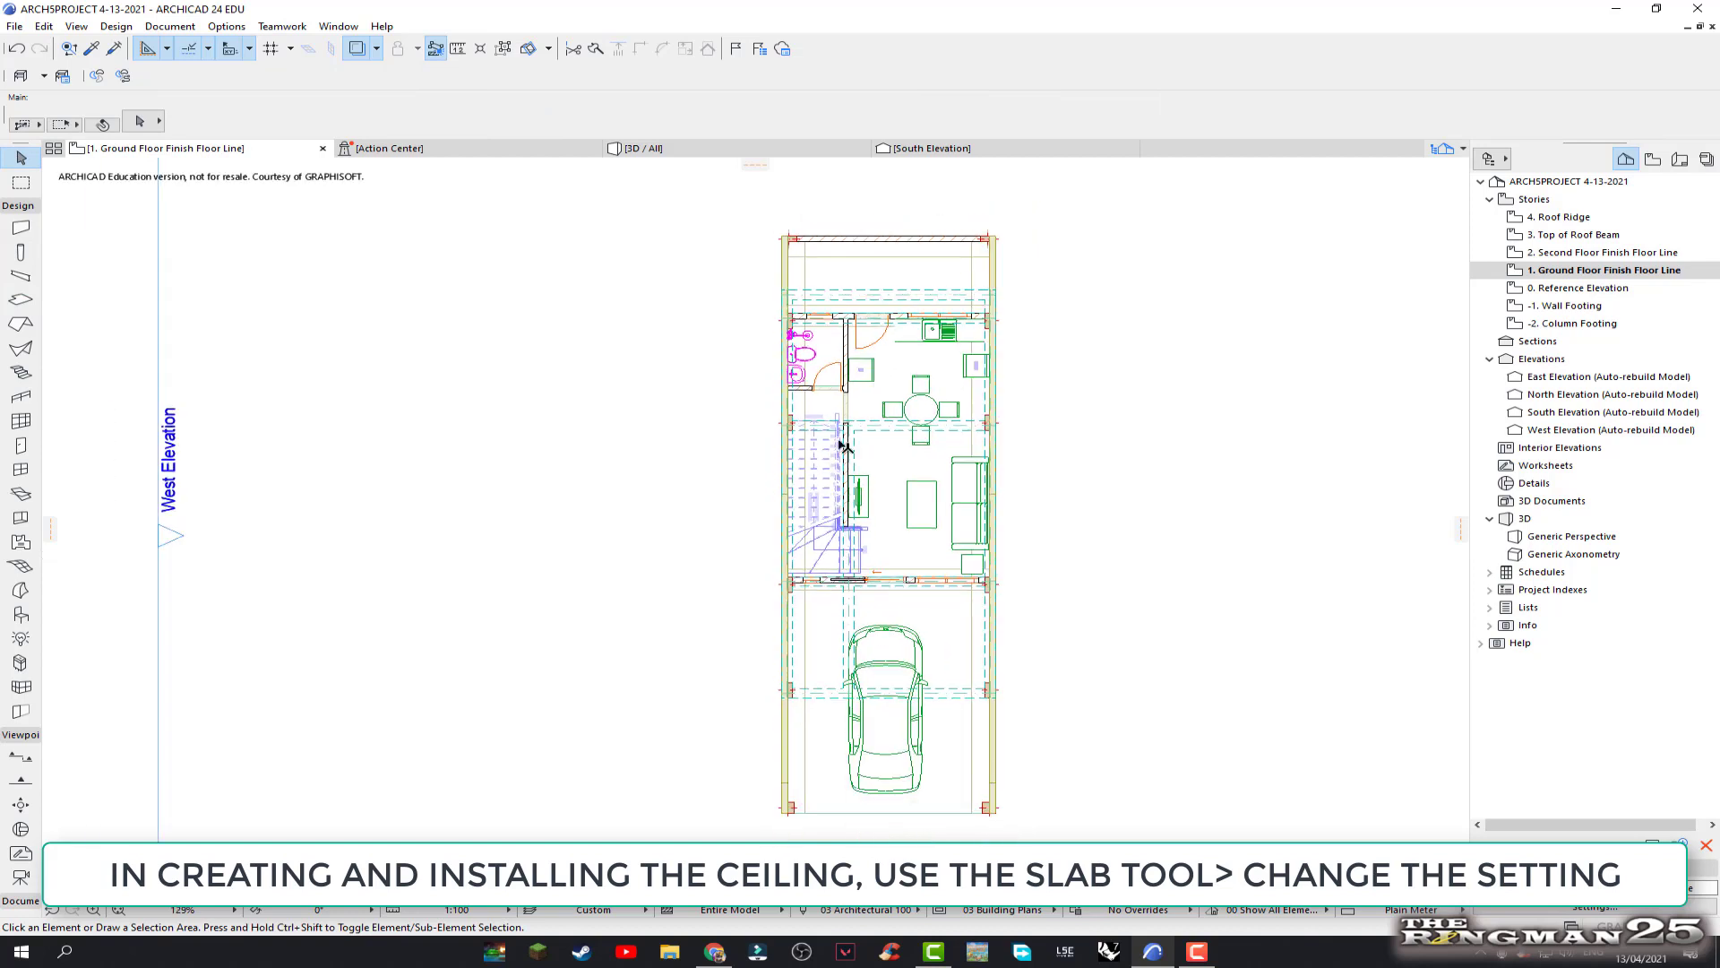
pyautogui.click(20, 756)
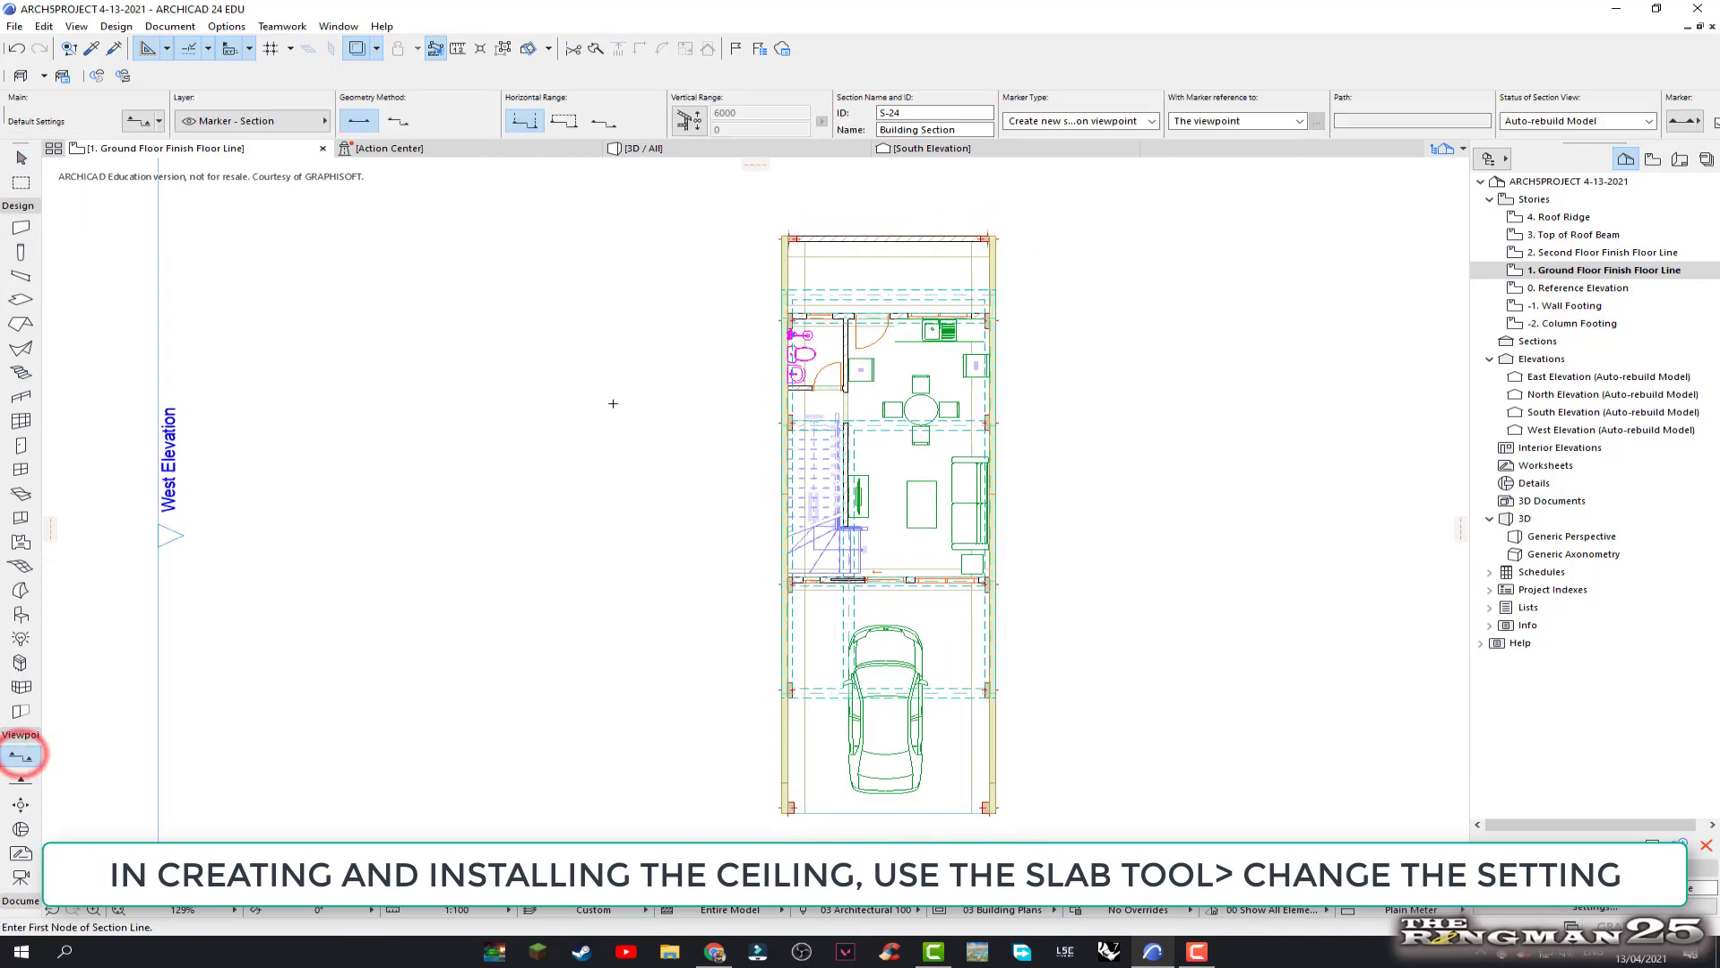
pyautogui.click(820, 200)
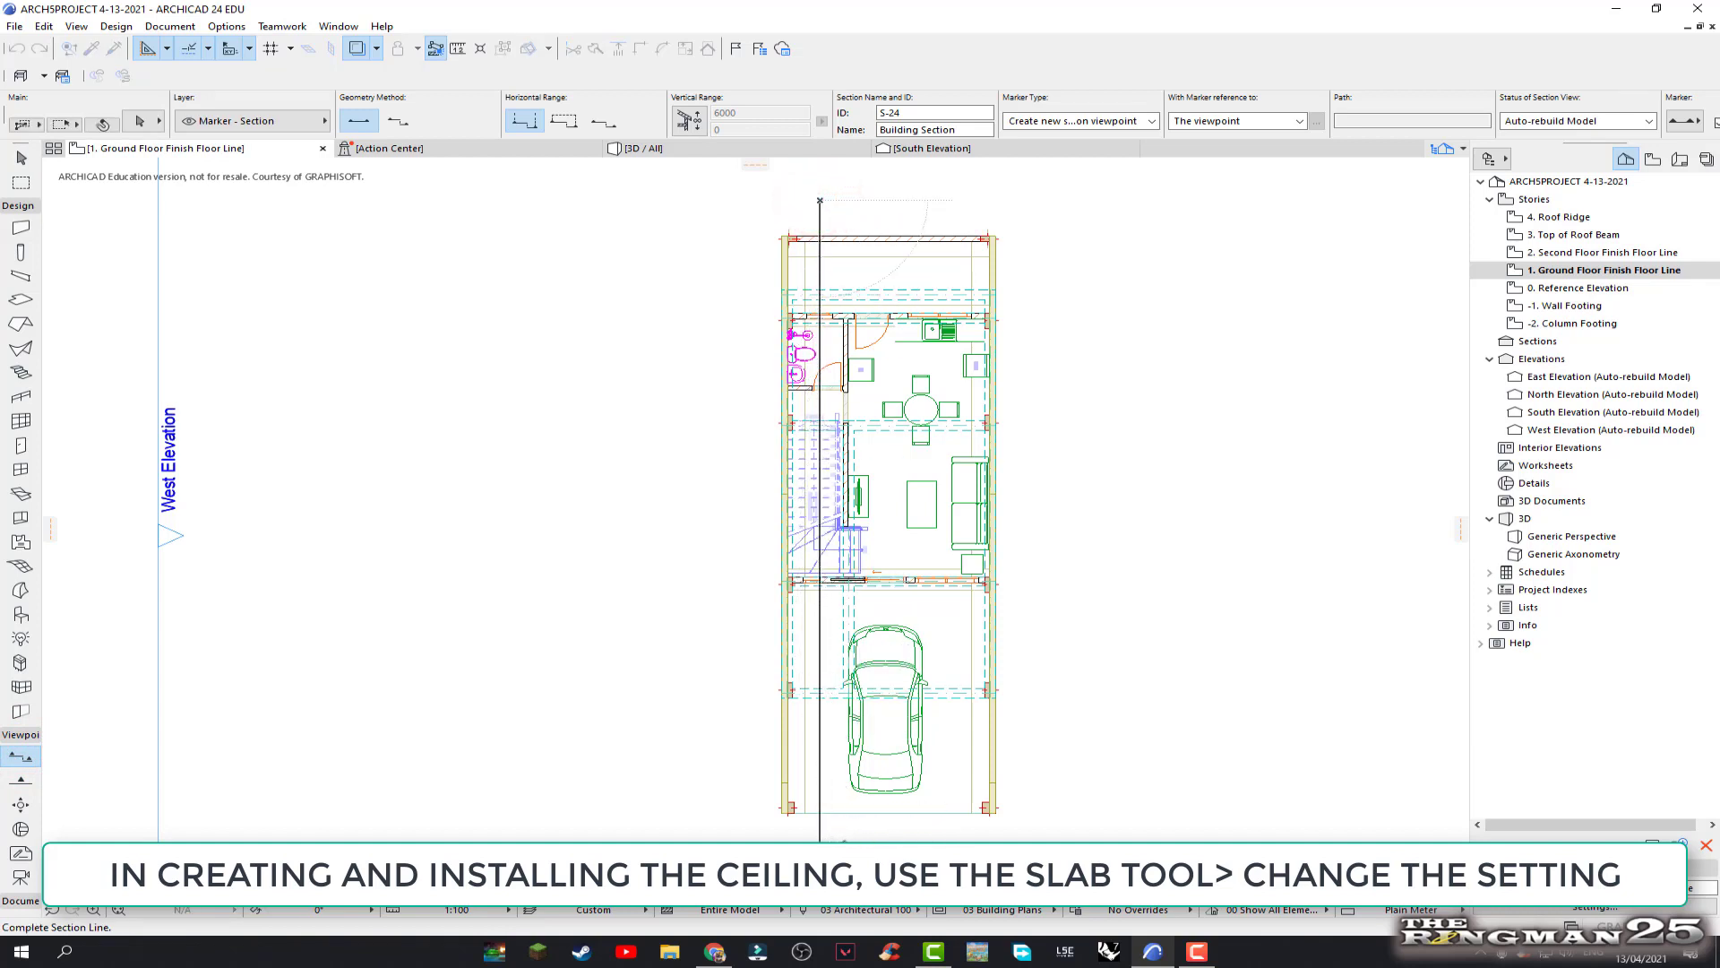
pyautogui.click(820, 843)
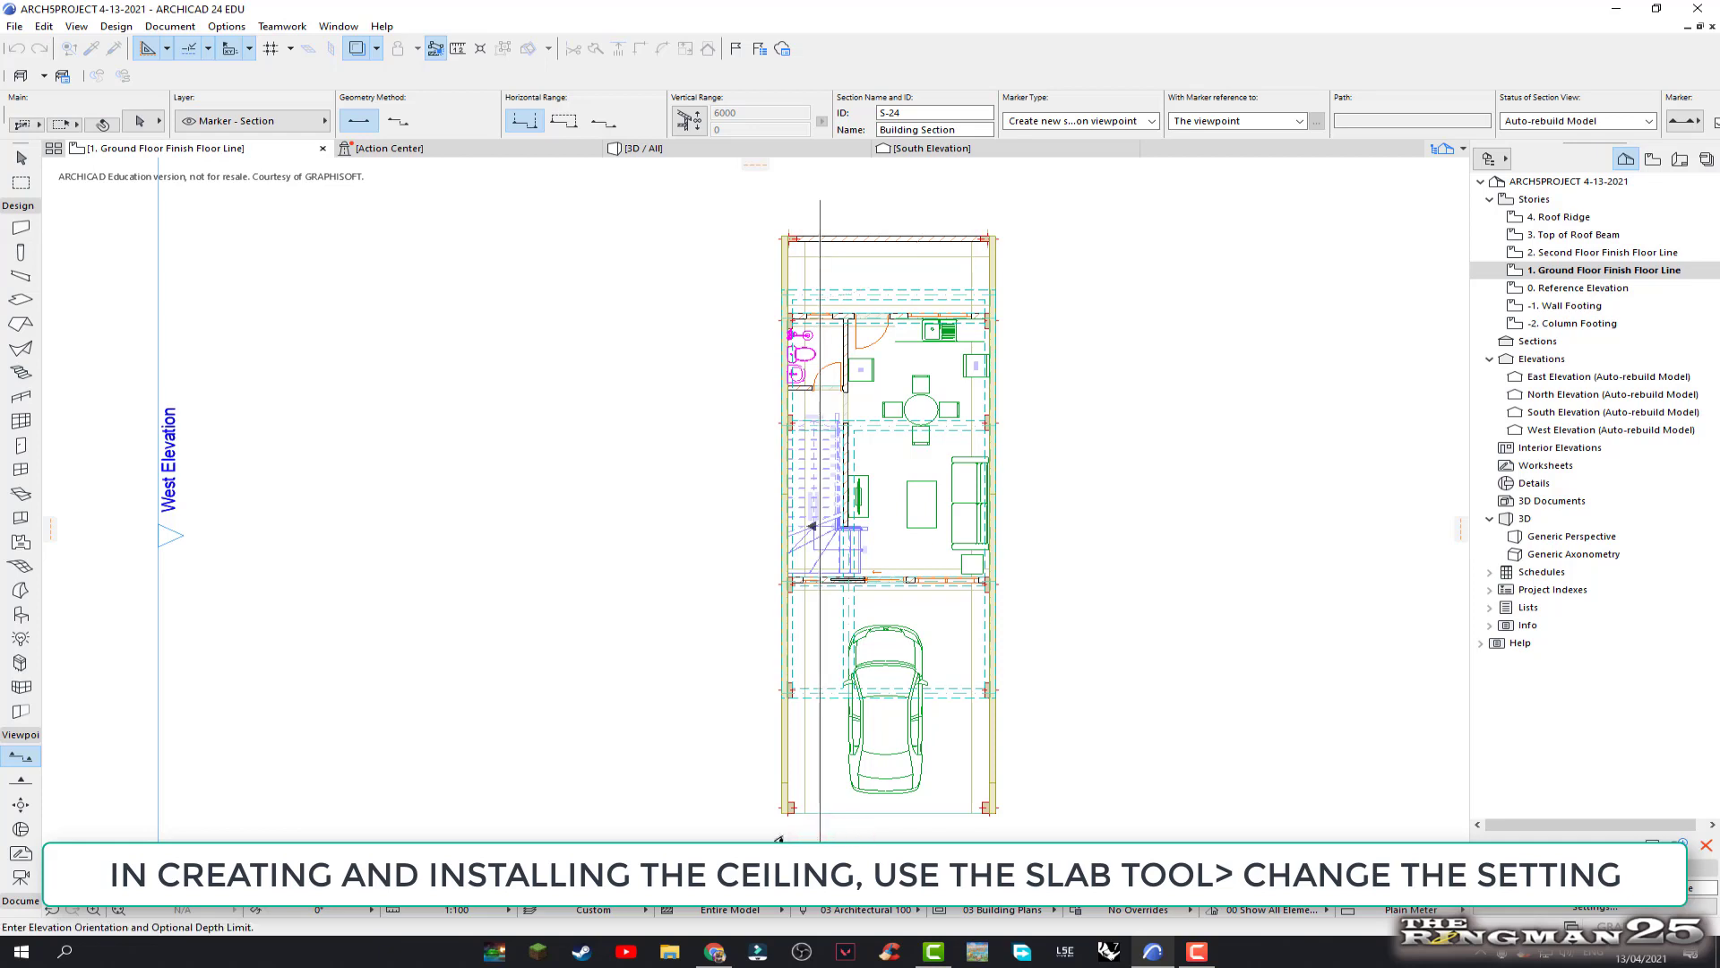
pyautogui.click(774, 840)
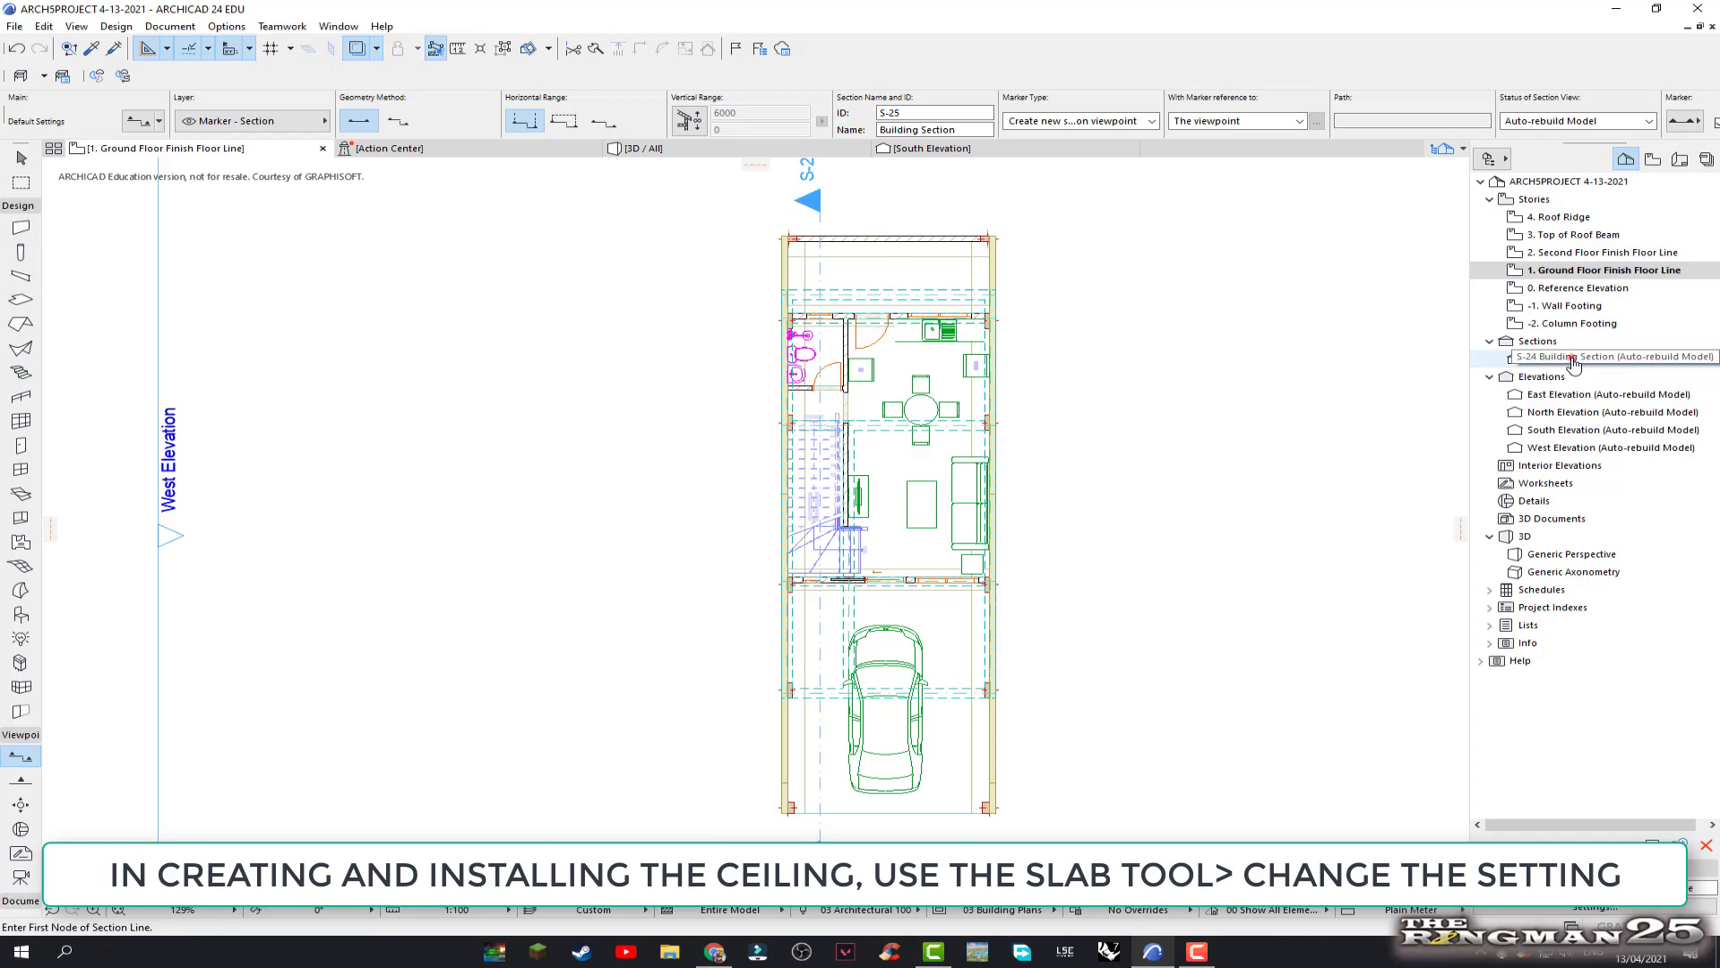
pyautogui.doubleClick(1575, 361)
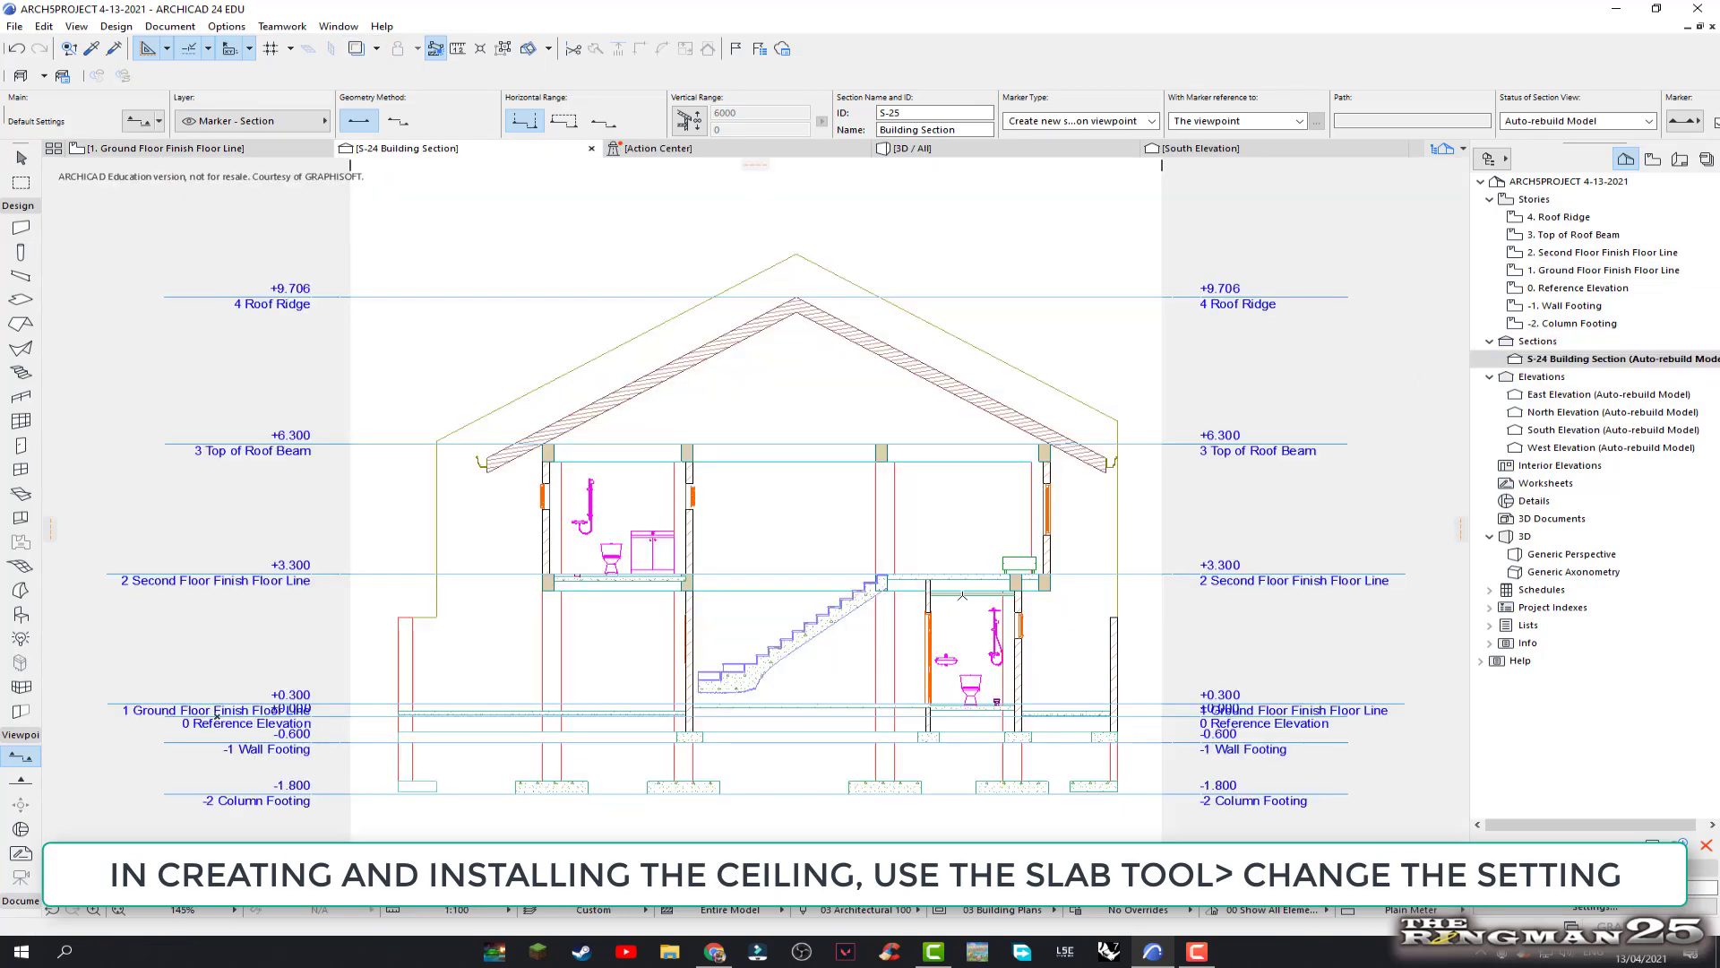
pyautogui.scroll(2, 962, 596)
pyautogui.scroll(2, 964, 610)
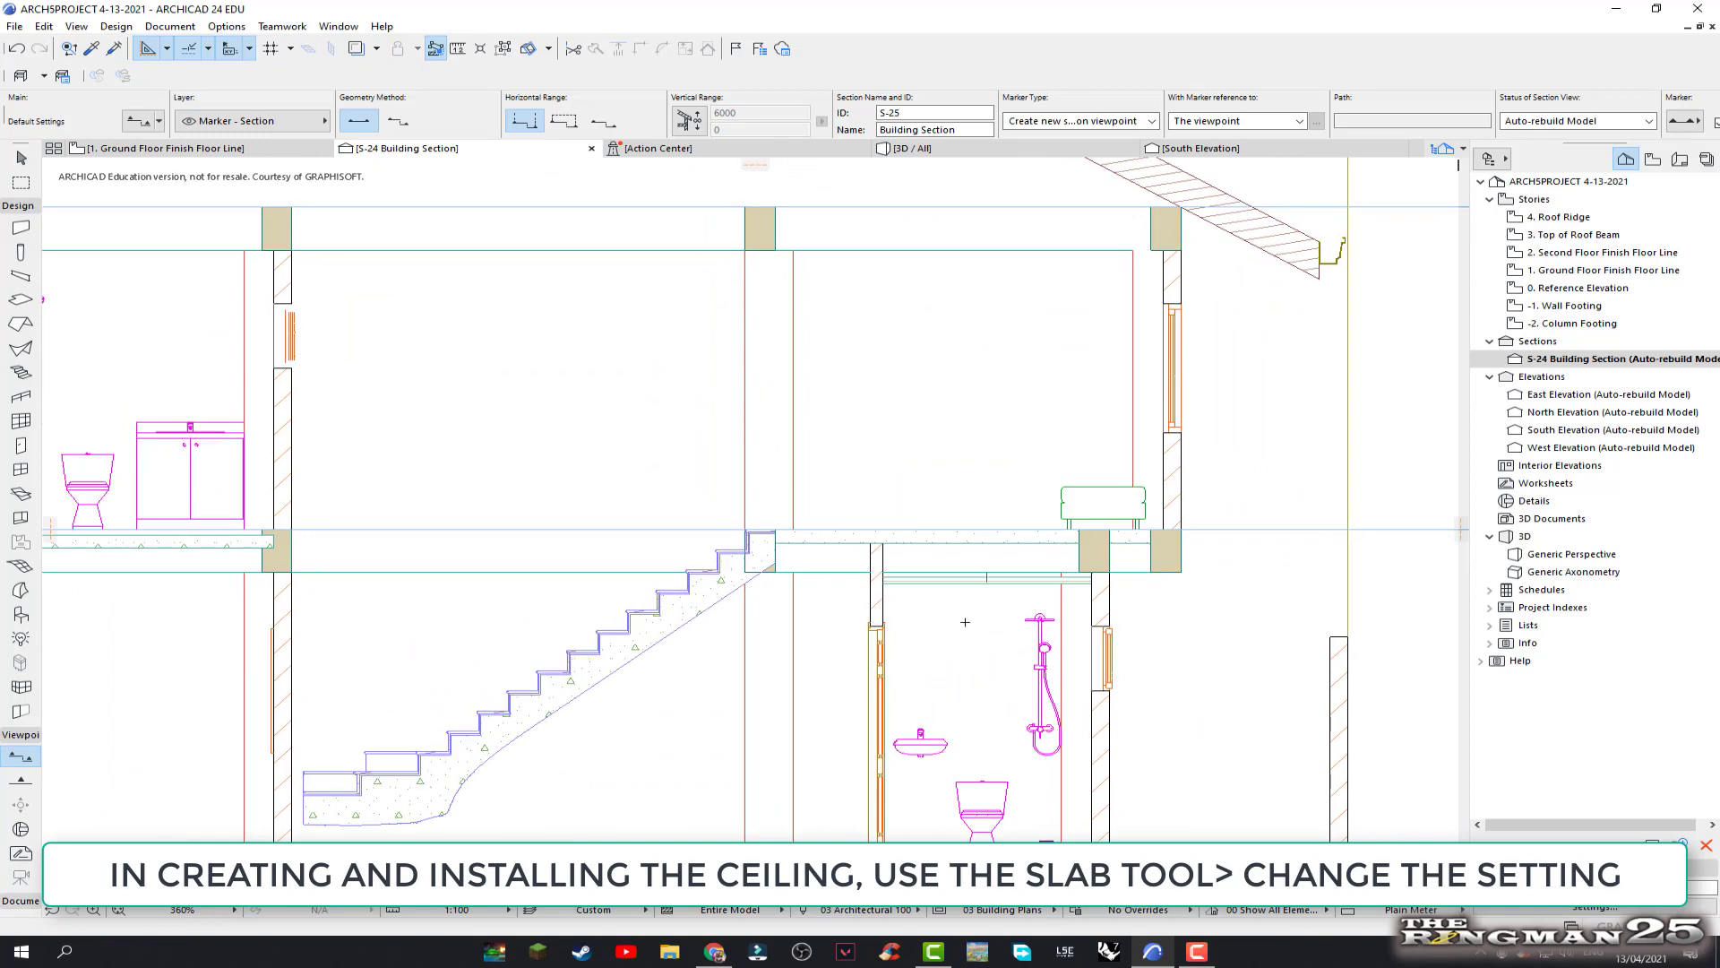
pyautogui.scroll(1, 966, 621)
pyautogui.scroll(1, 971, 614)
pyautogui.scroll(1, 983, 603)
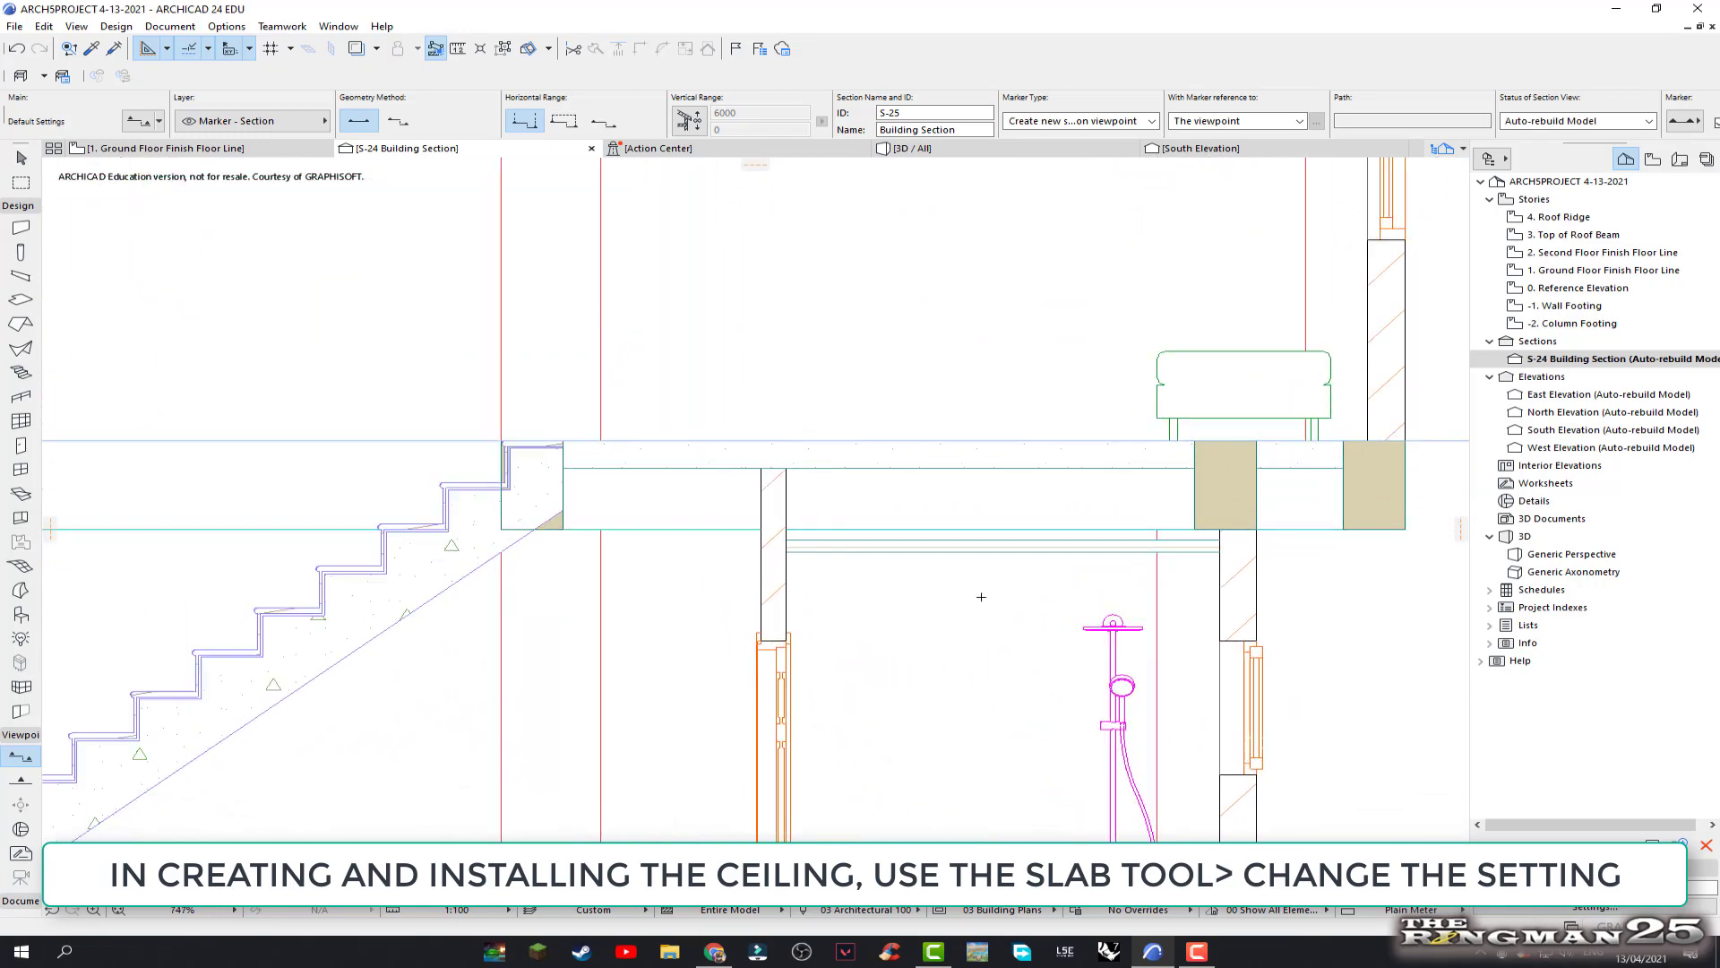
pyautogui.scroll(1, 983, 595)
pyautogui.scroll(1, 990, 581)
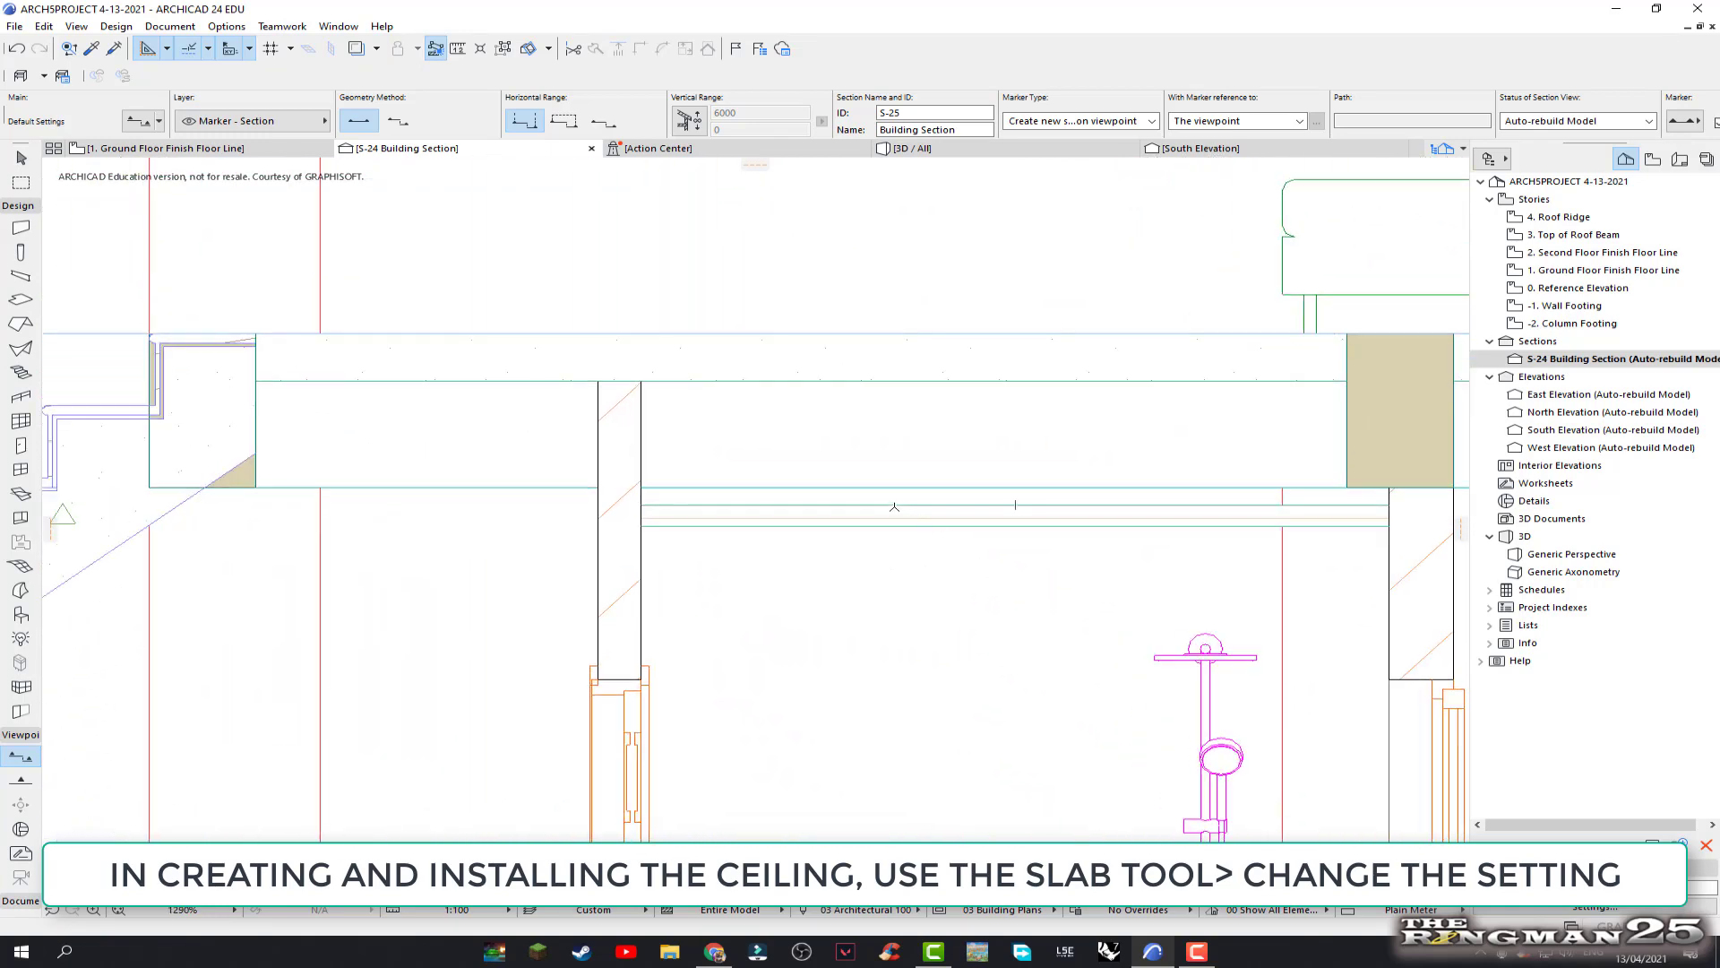
pyautogui.press('Escape')
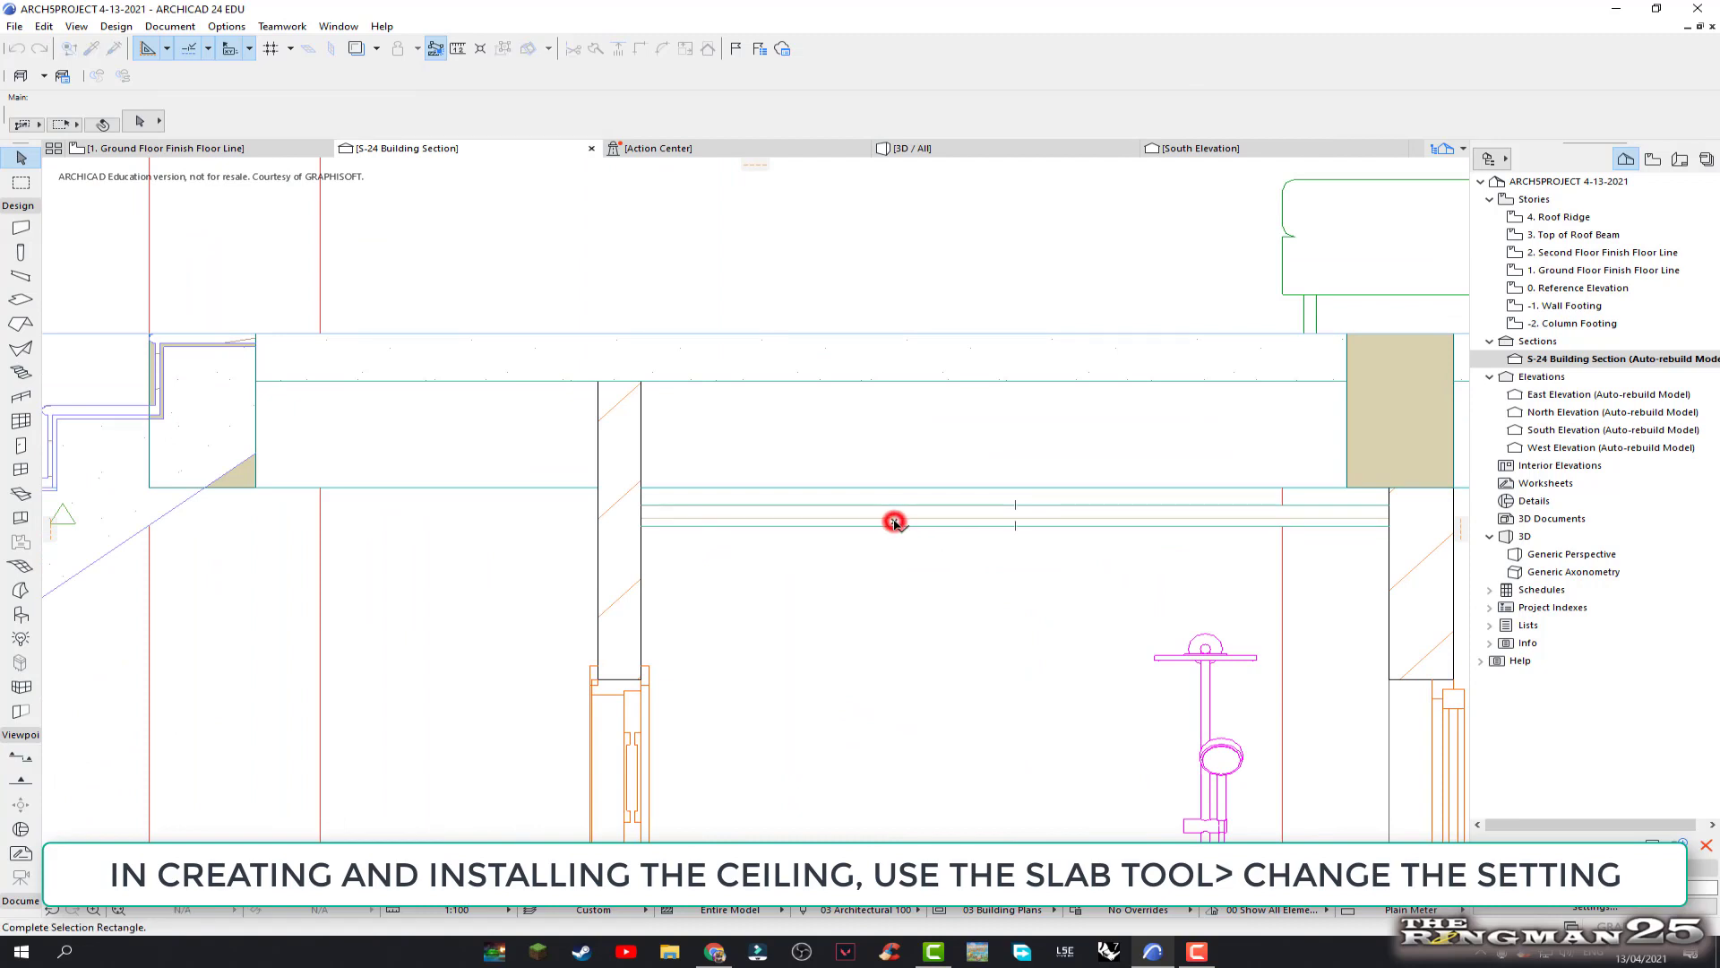
pyautogui.click(896, 527)
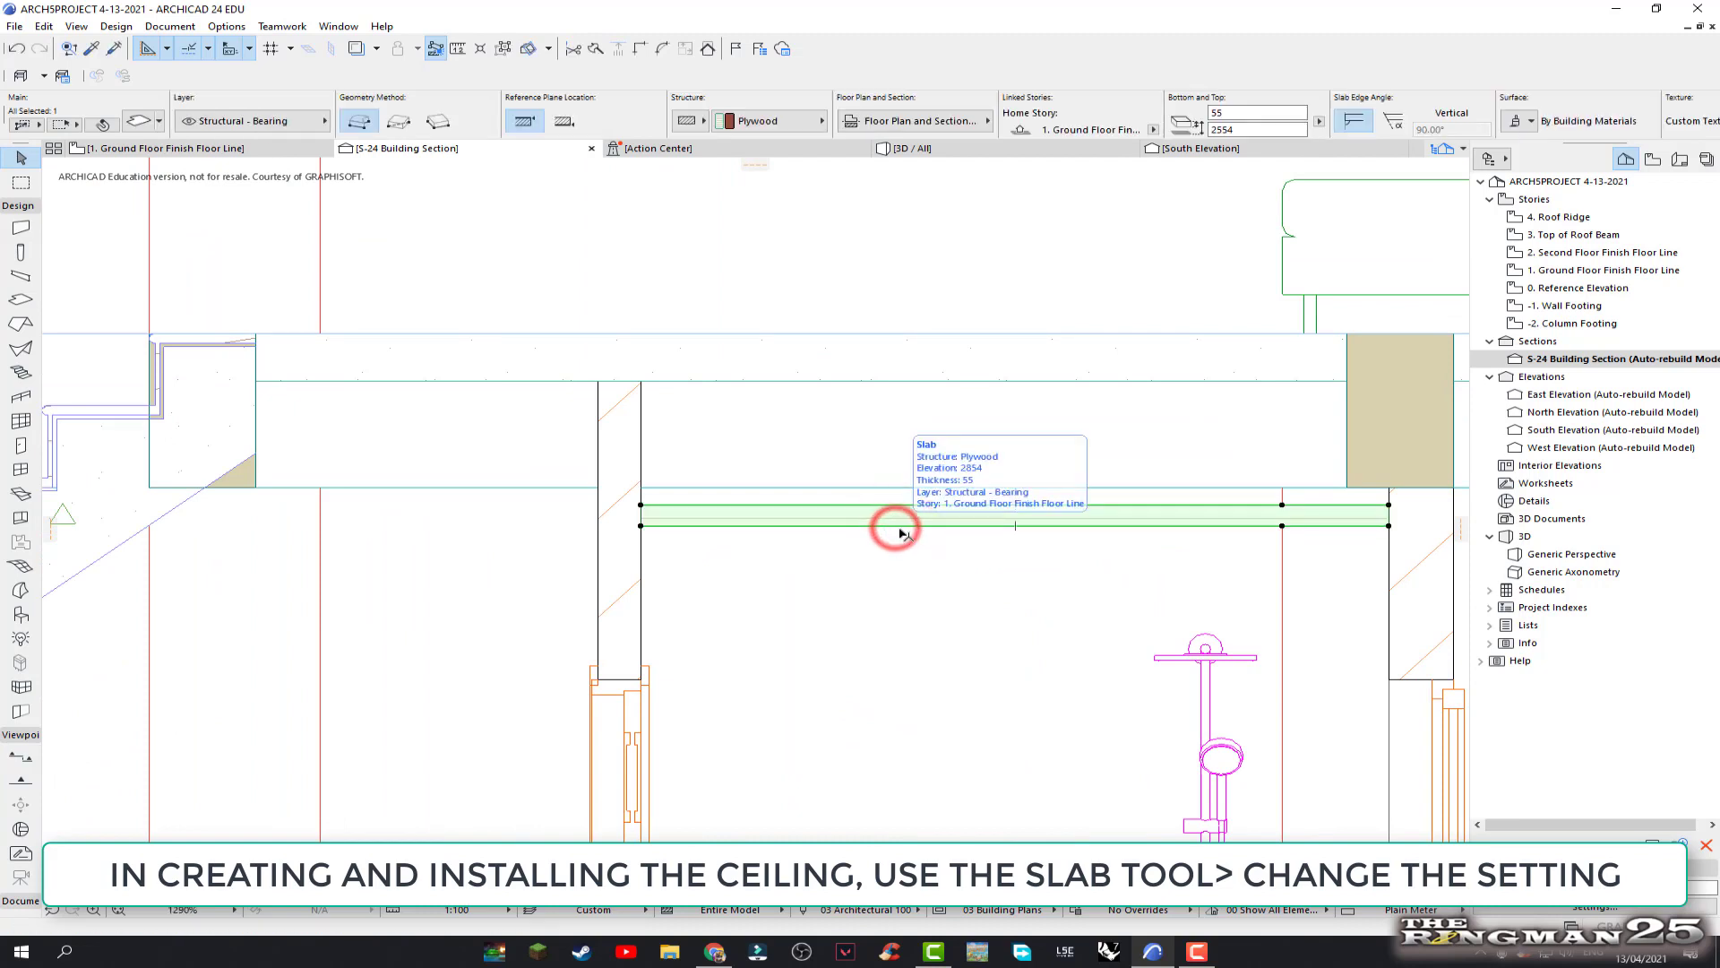
pyautogui.scroll(-2, 905, 534)
pyautogui.click(931, 576)
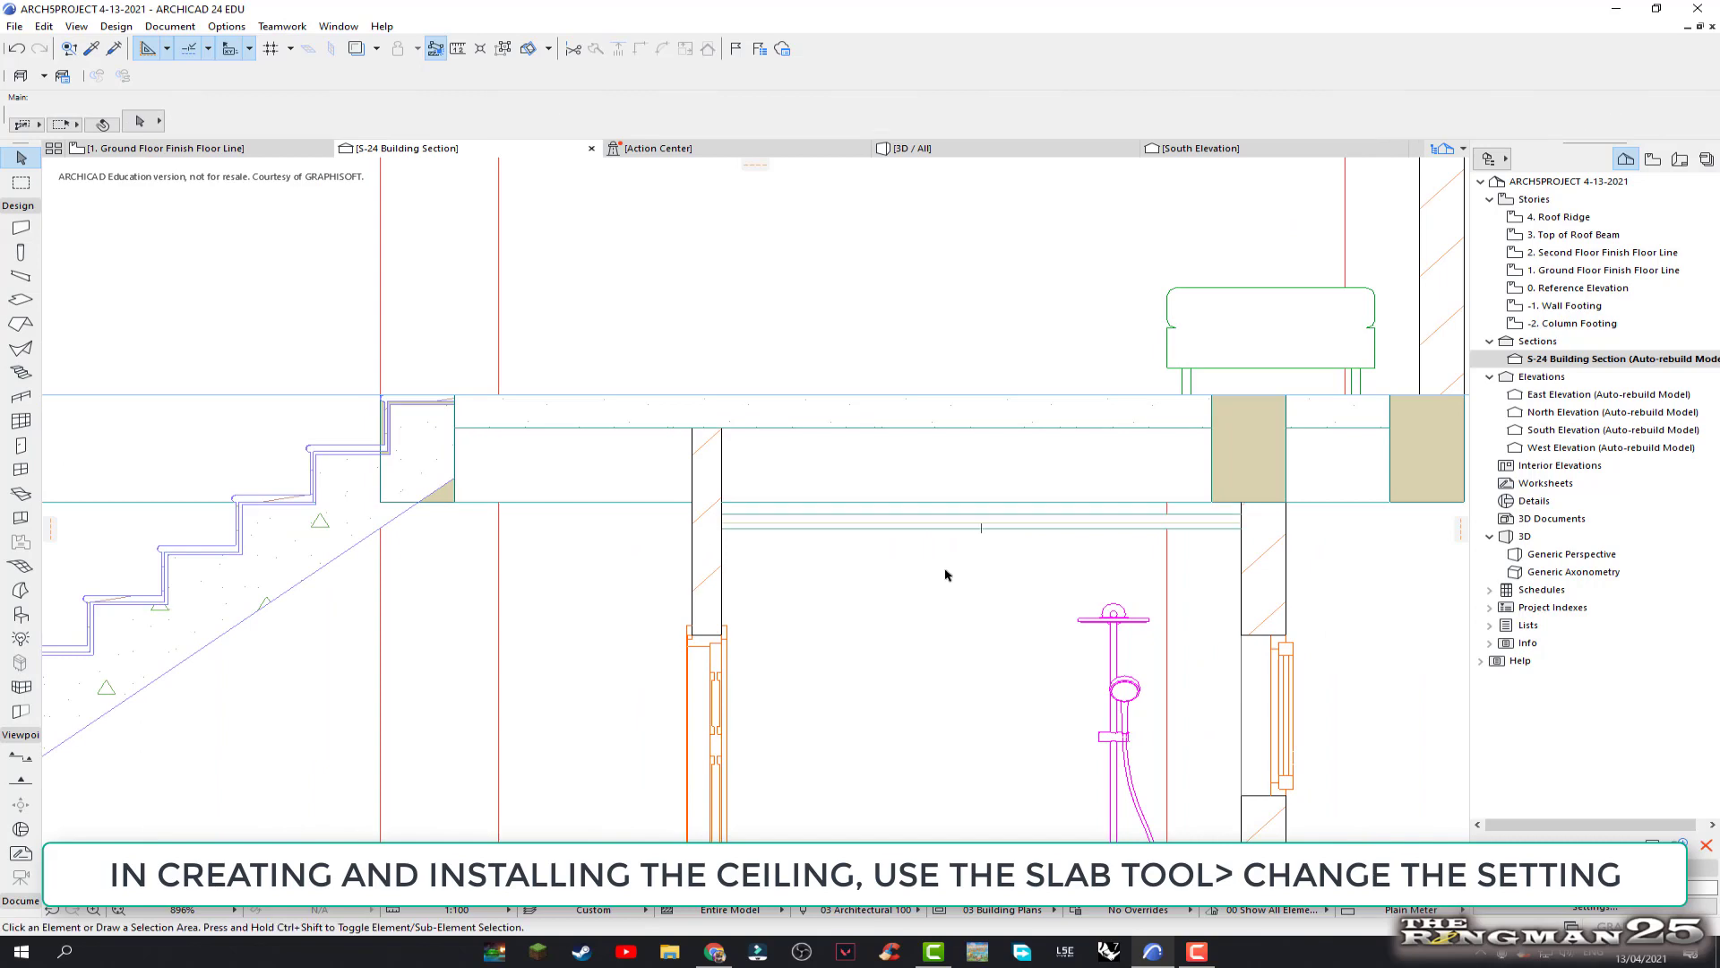
pyautogui.scroll(-2, 950, 609)
pyautogui.scroll(-1, 985, 663)
pyautogui.scroll(2, 1021, 715)
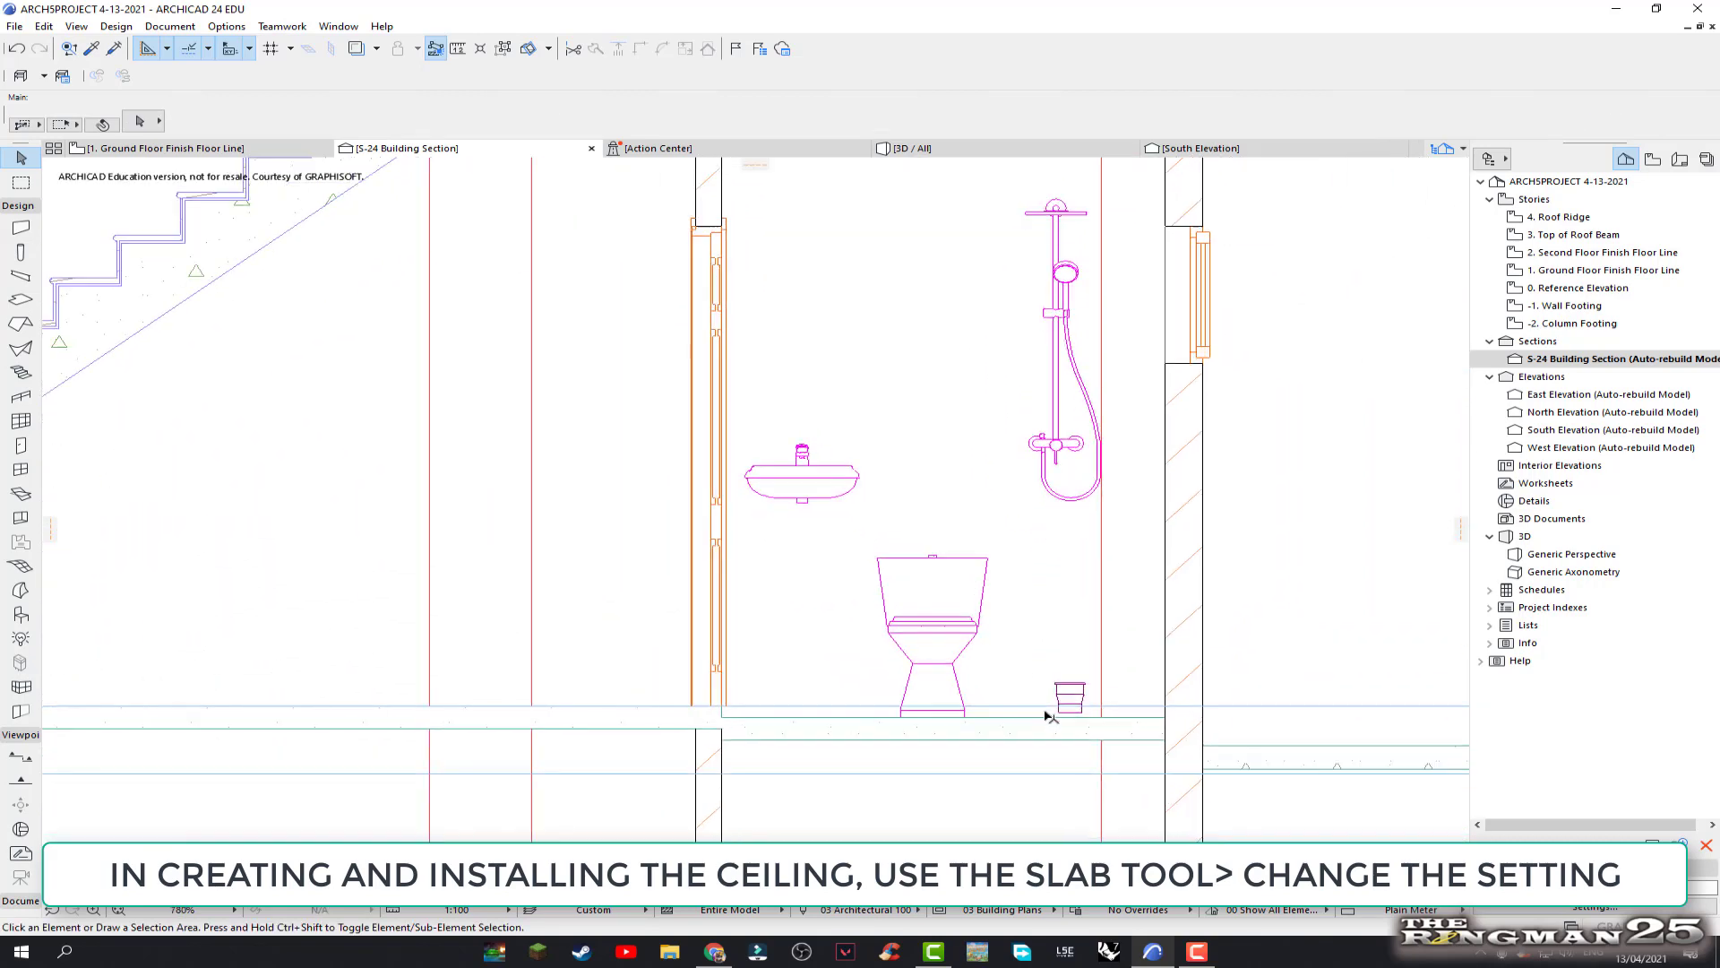
pyautogui.scroll(3, 1062, 703)
pyautogui.scroll(2, 1125, 693)
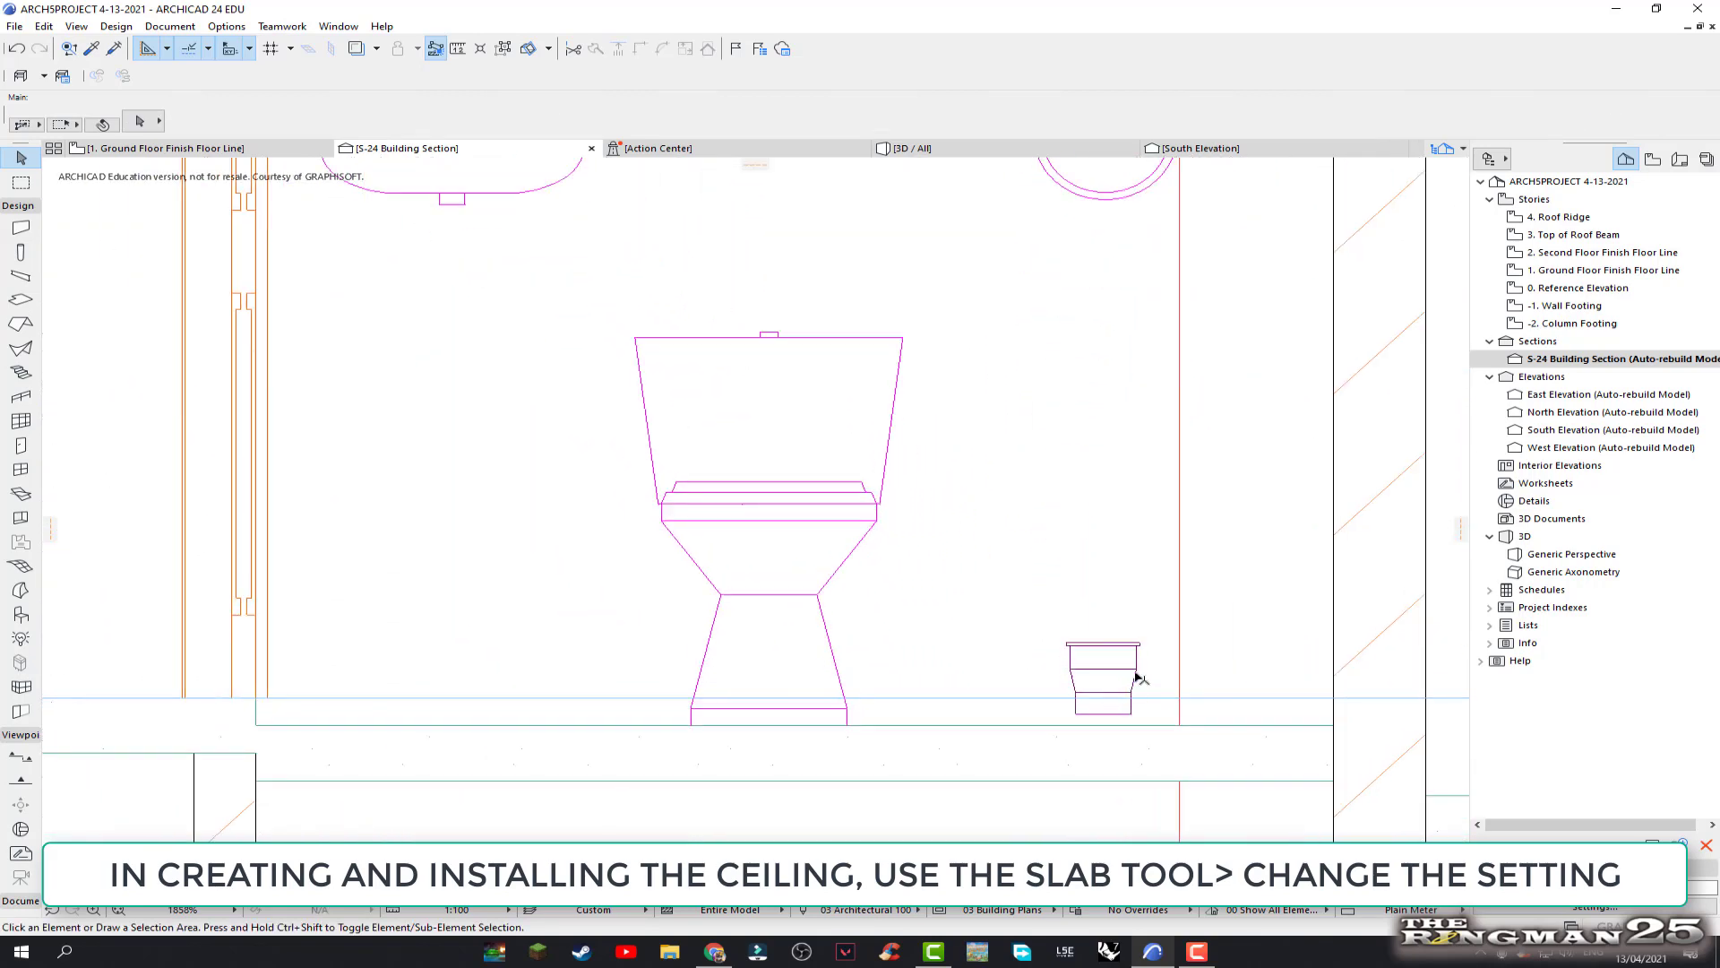
# Give the floor drain beside the toilet a -50 bottom offset so it sinks below the floor
pyautogui.click(1132, 677)
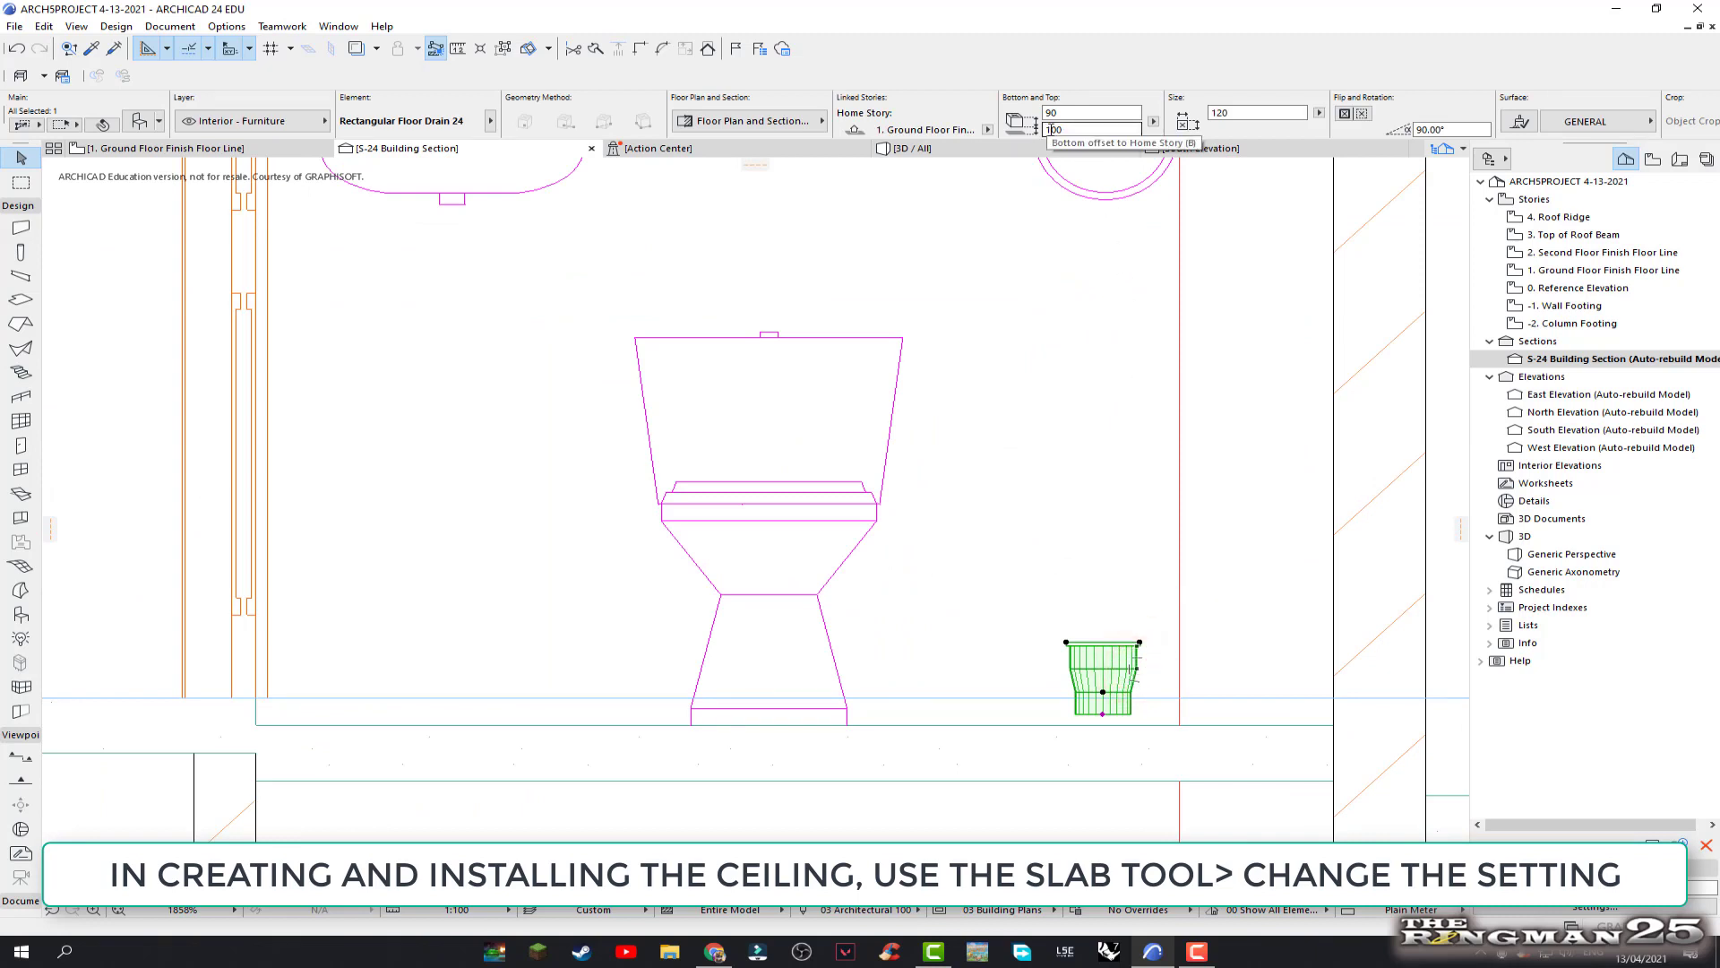
pyautogui.doubleClick(1070, 128)
pyautogui.write('0')
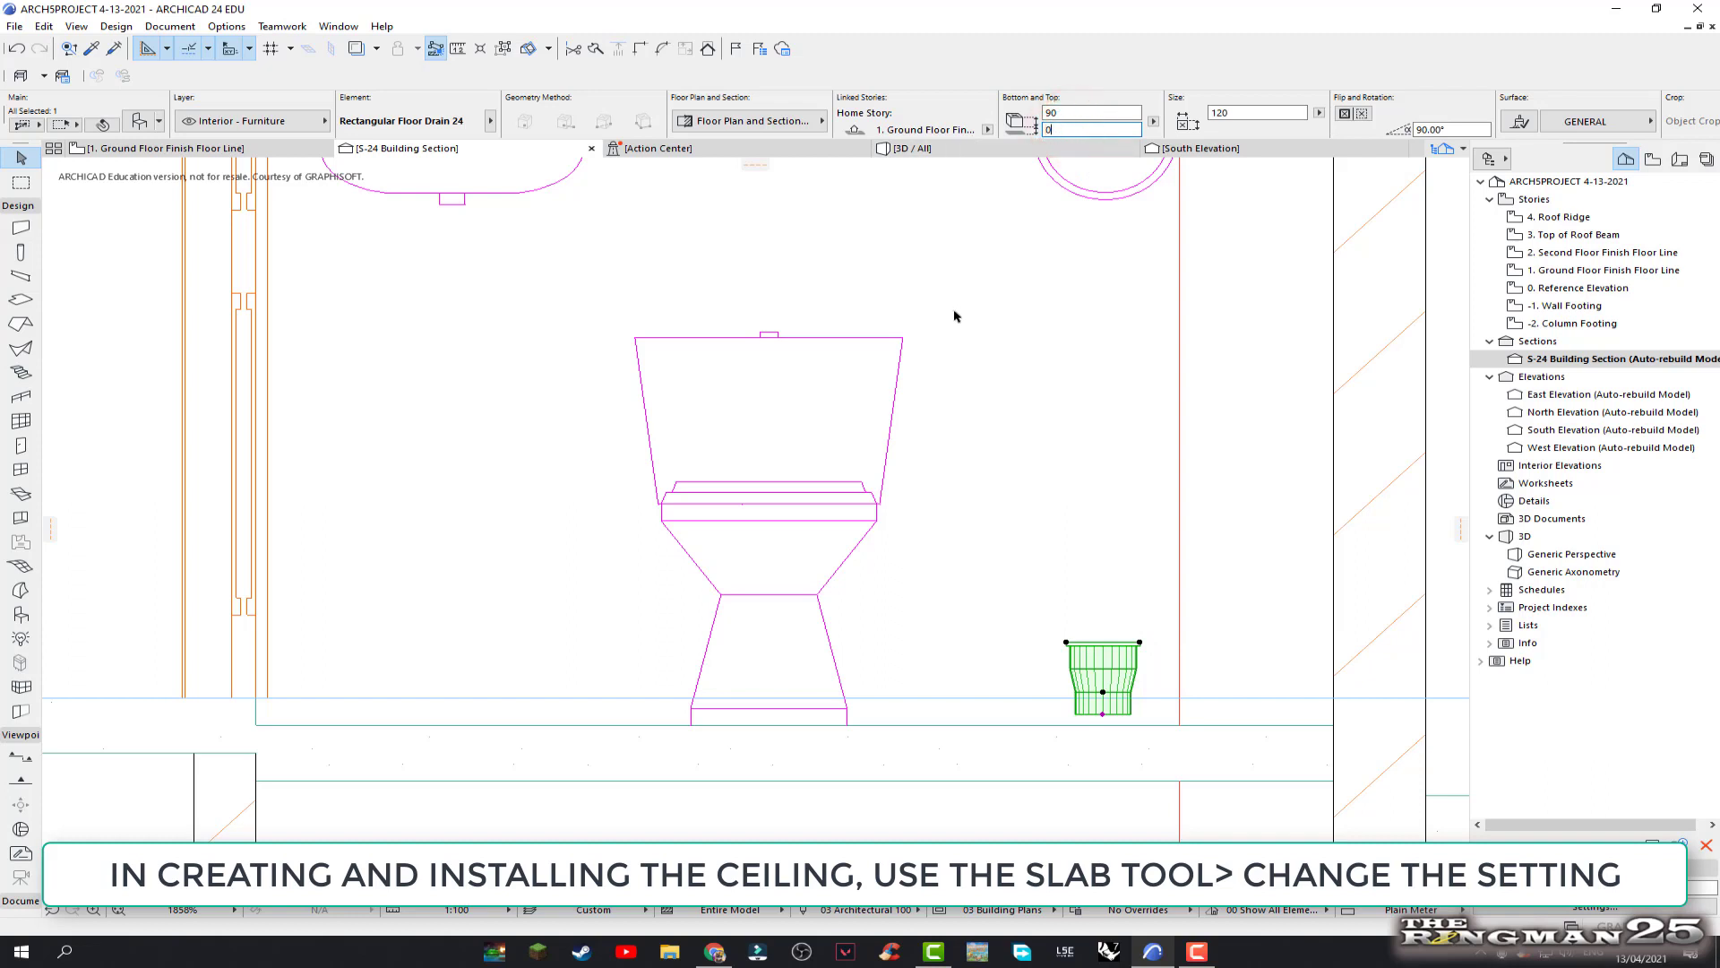
pyautogui.press('Return')
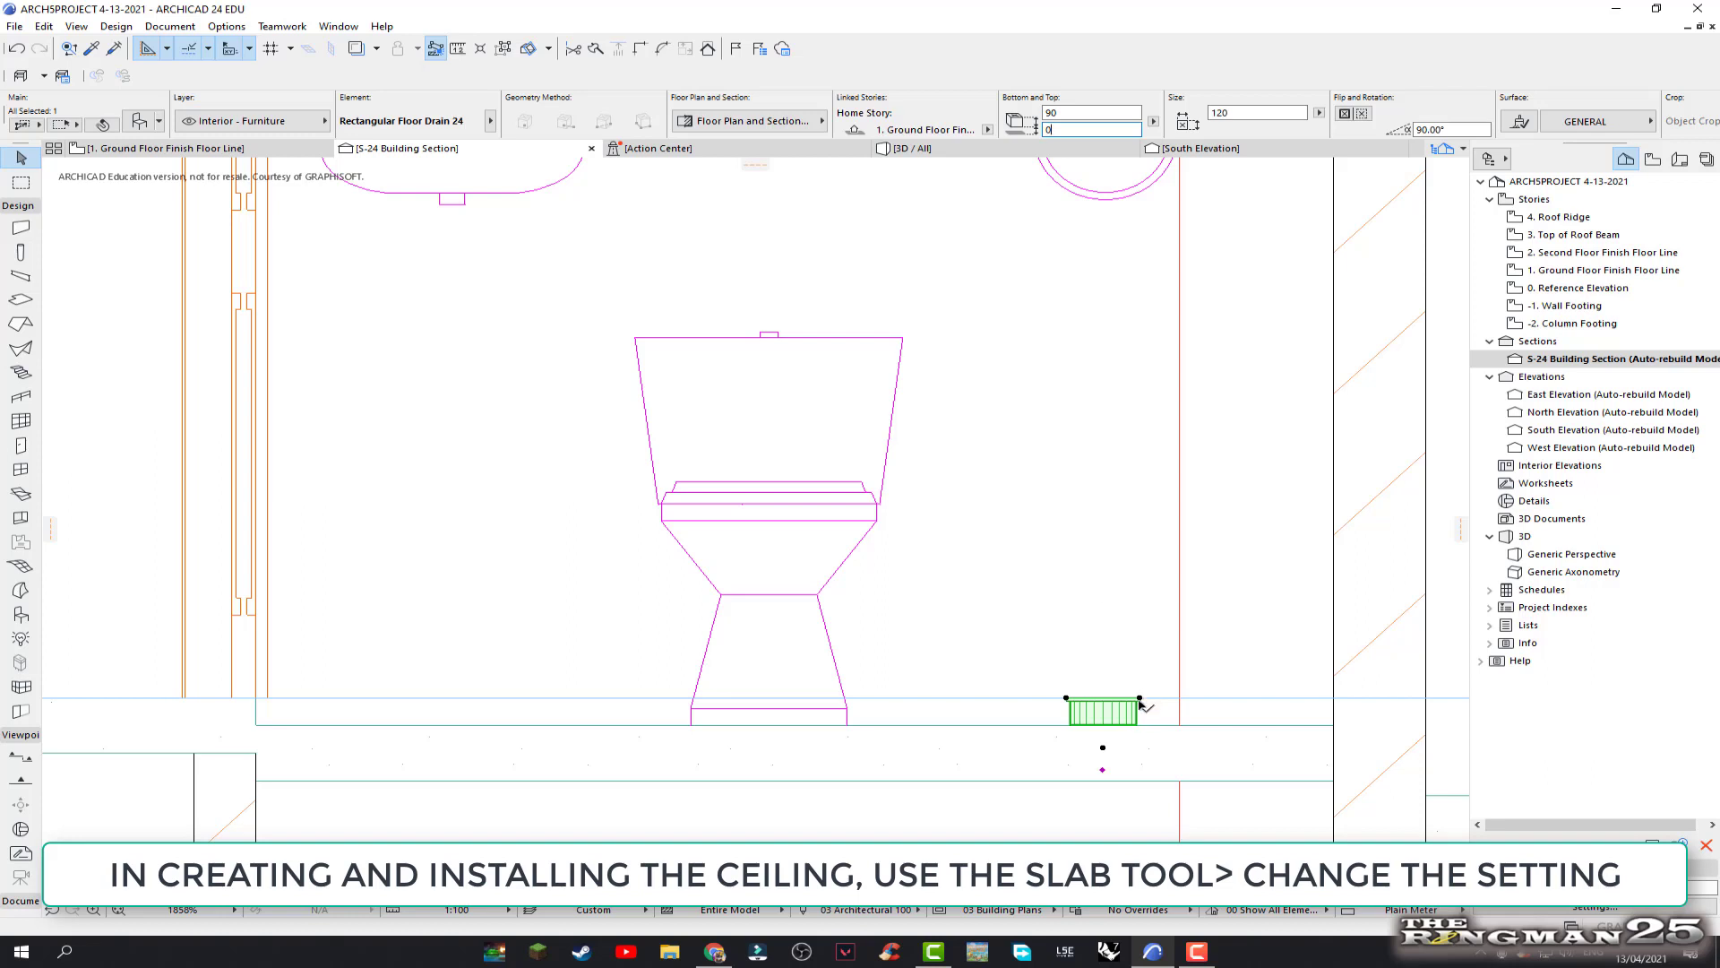
pyautogui.doubleClick(1060, 130)
pyautogui.write('-50')
pyautogui.press('Return')
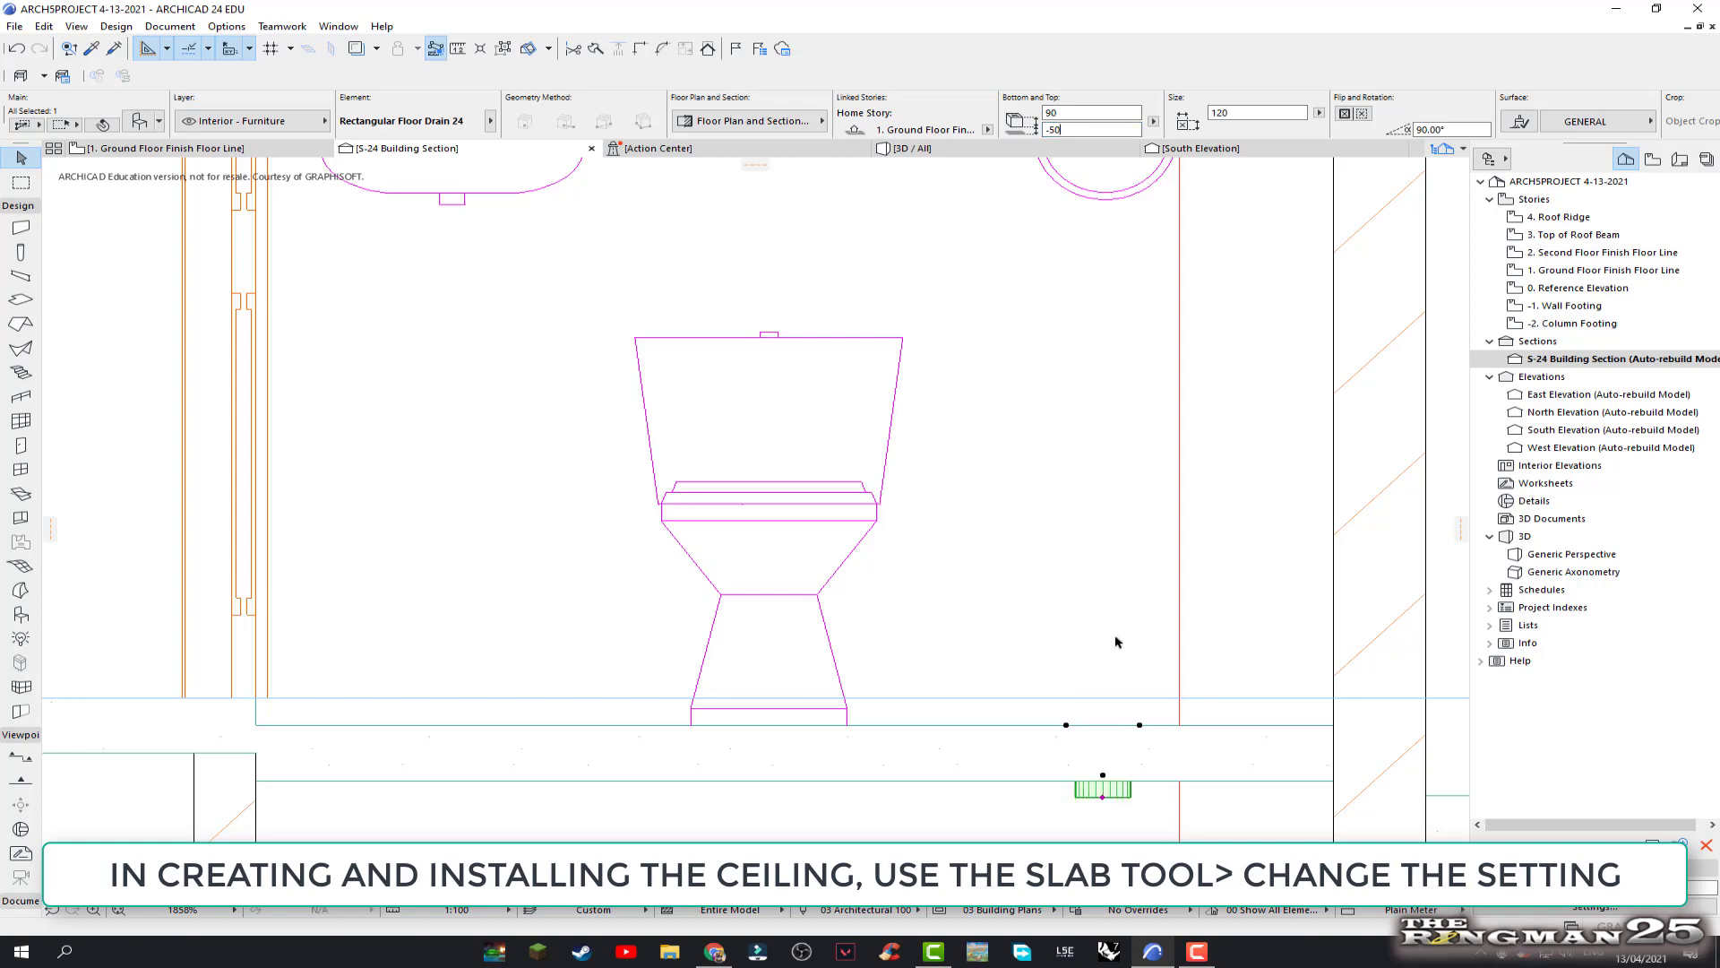
pyautogui.click(1460, 719)
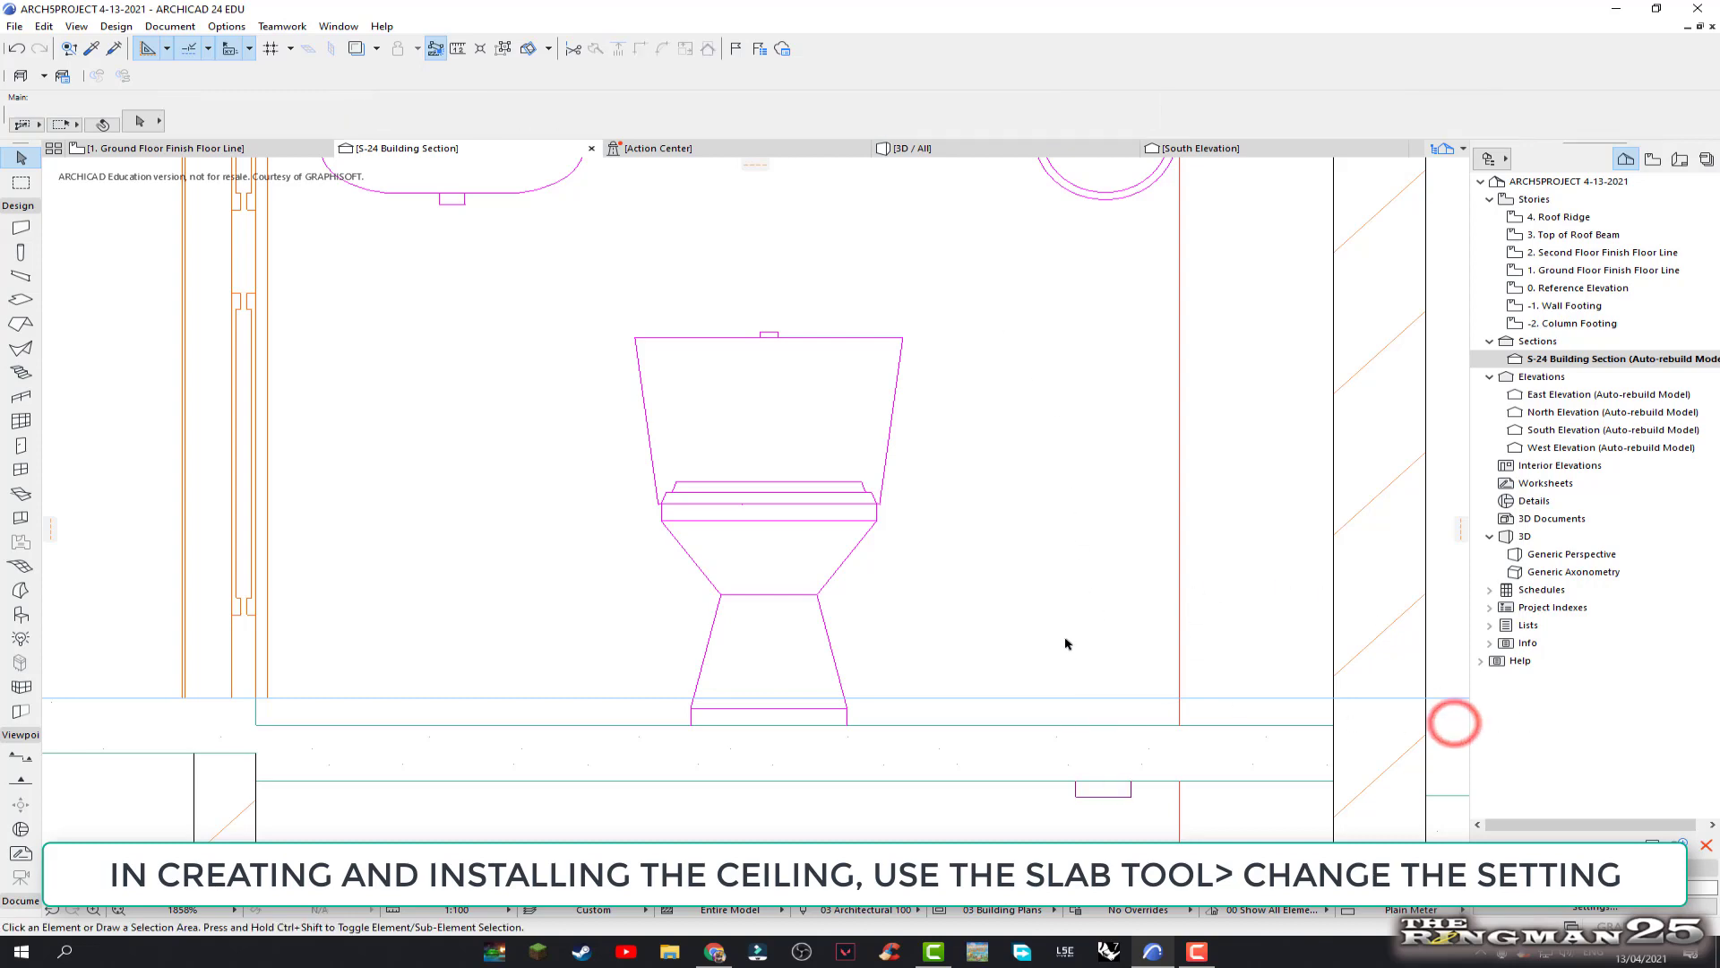
pyautogui.scroll(-3, 1066, 634)
pyautogui.scroll(-2, 1067, 634)
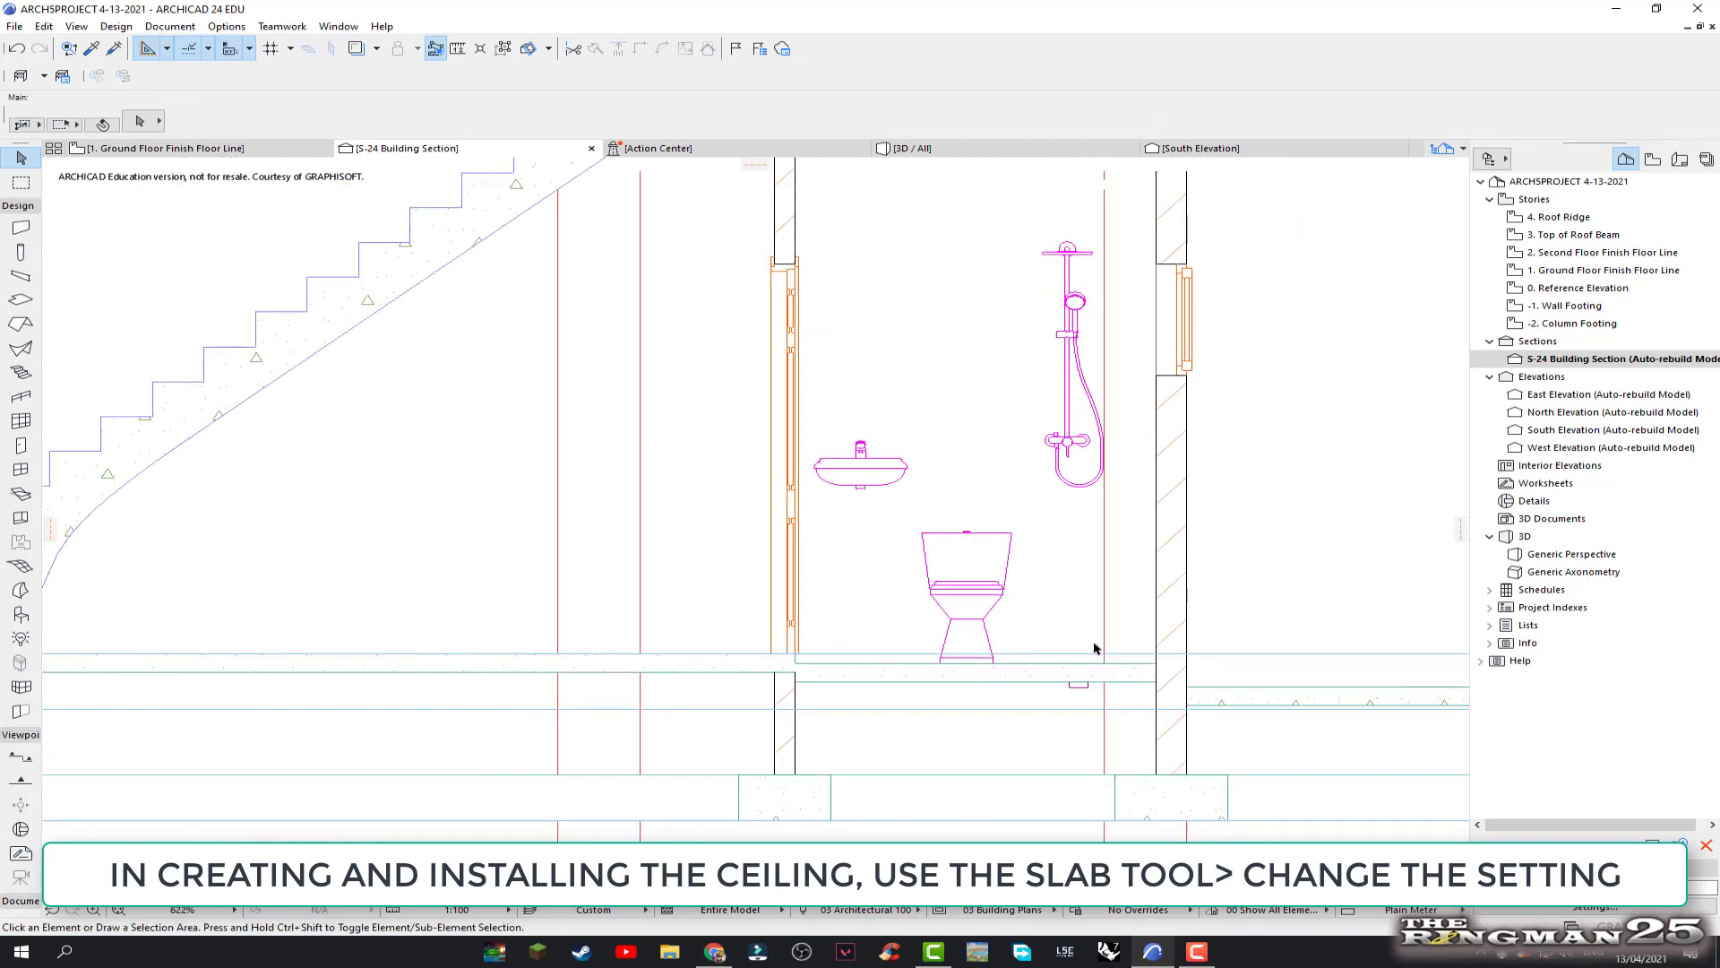
pyautogui.scroll(-1, 1094, 645)
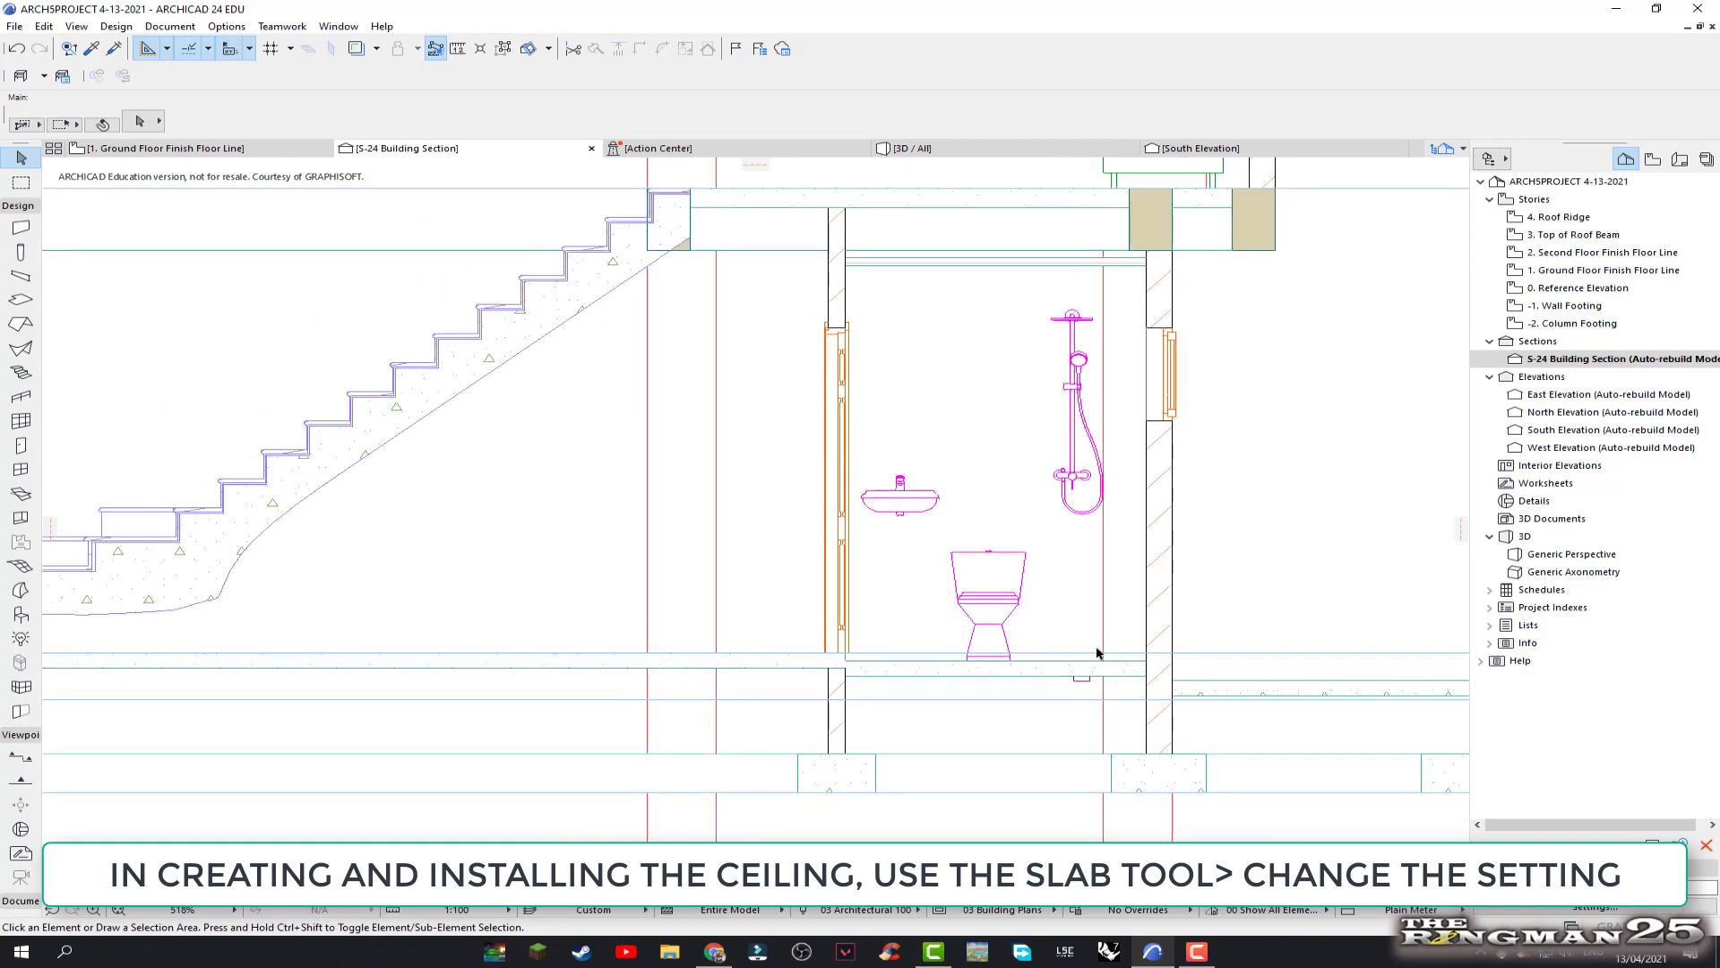
pyautogui.scroll(-1, 1095, 652)
pyautogui.scroll(-1, 1093, 651)
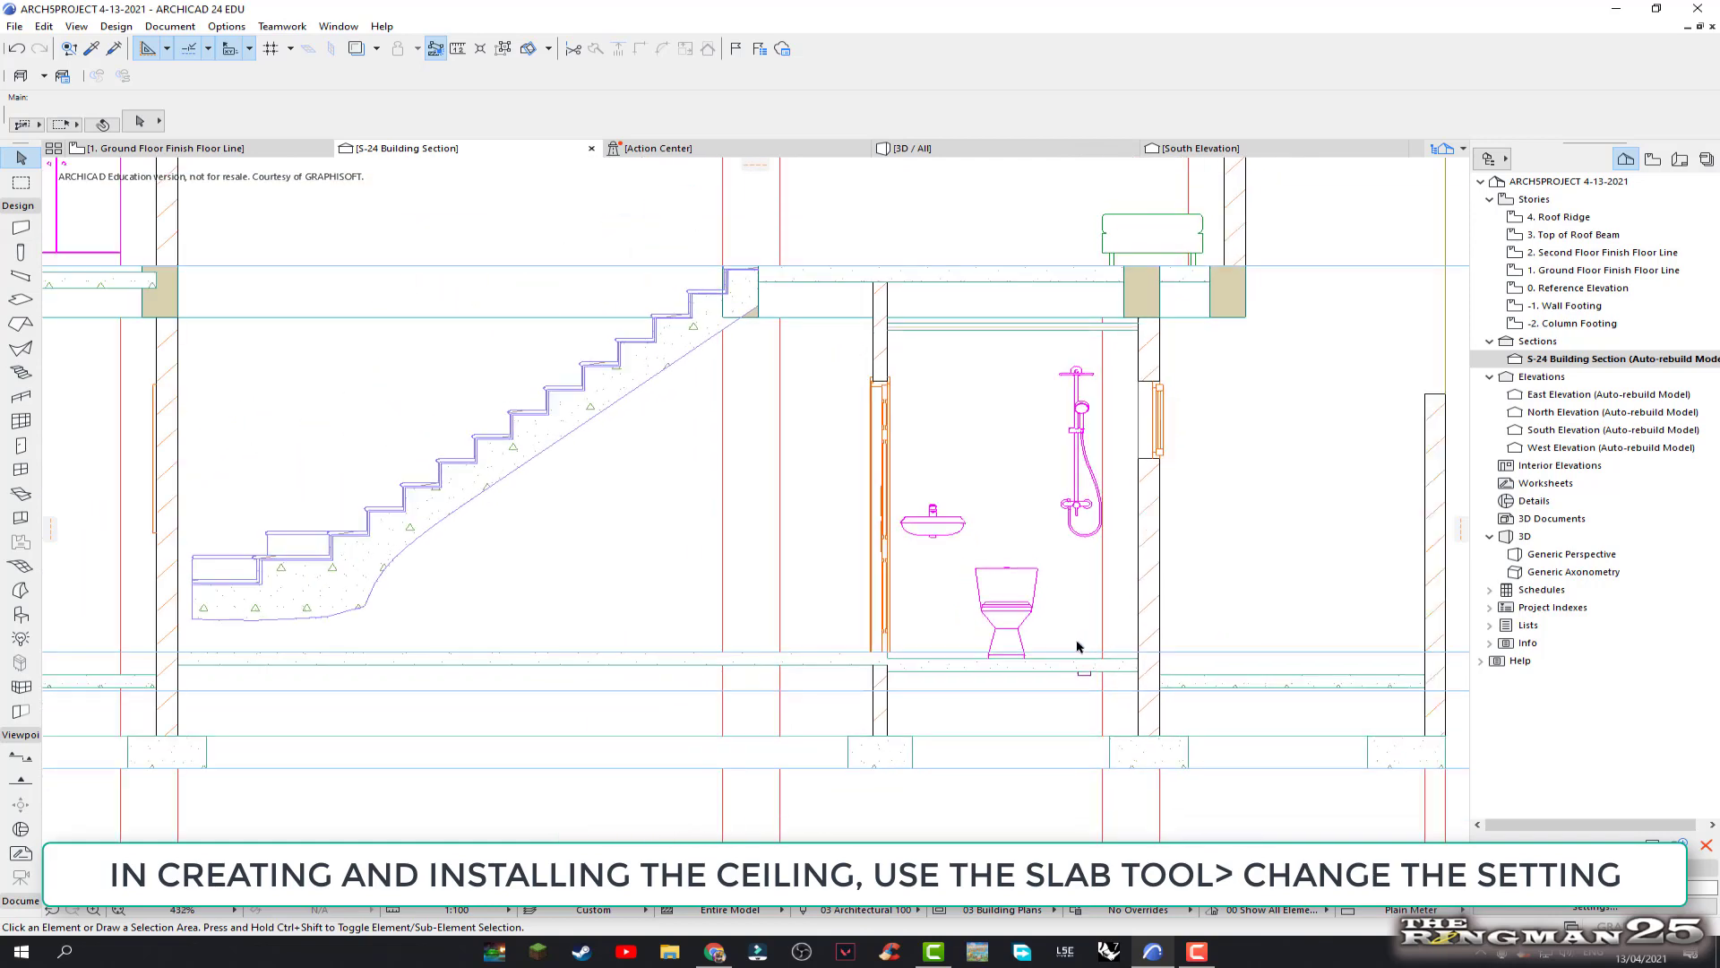
pyautogui.scroll(-1, 1066, 618)
pyautogui.scroll(-2, 1115, 448)
pyautogui.hscroll(2, 1116, 448)
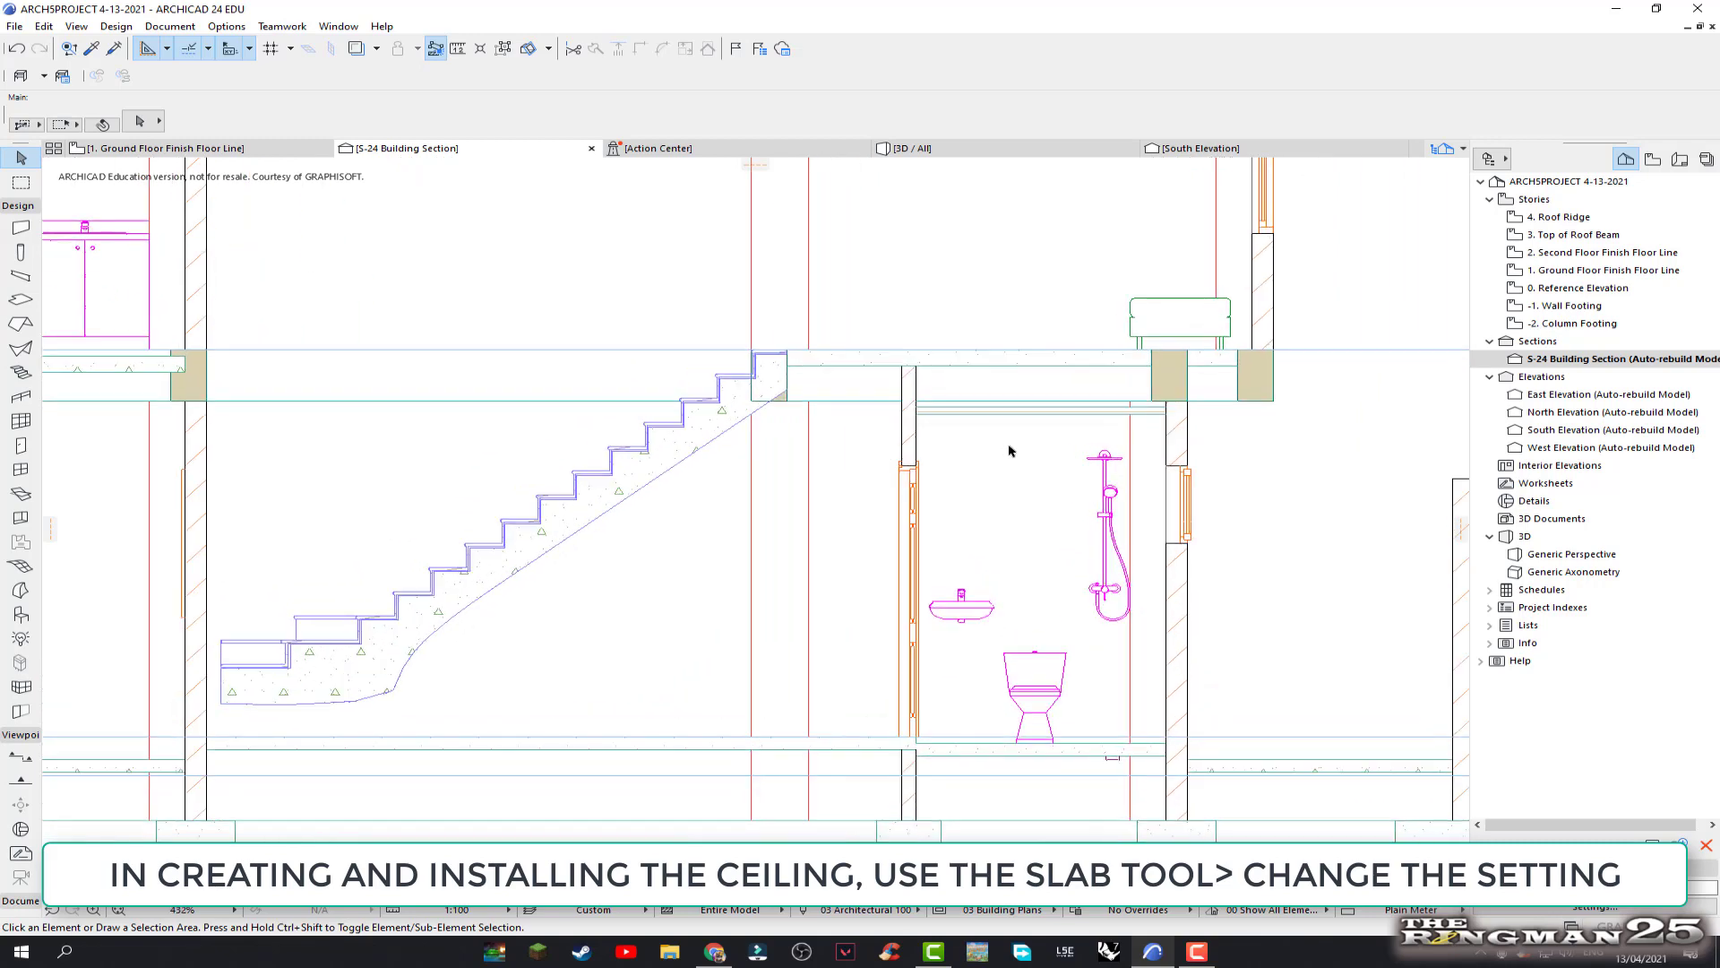
pyautogui.scroll(2, 914, 410)
pyautogui.scroll(1, 913, 410)
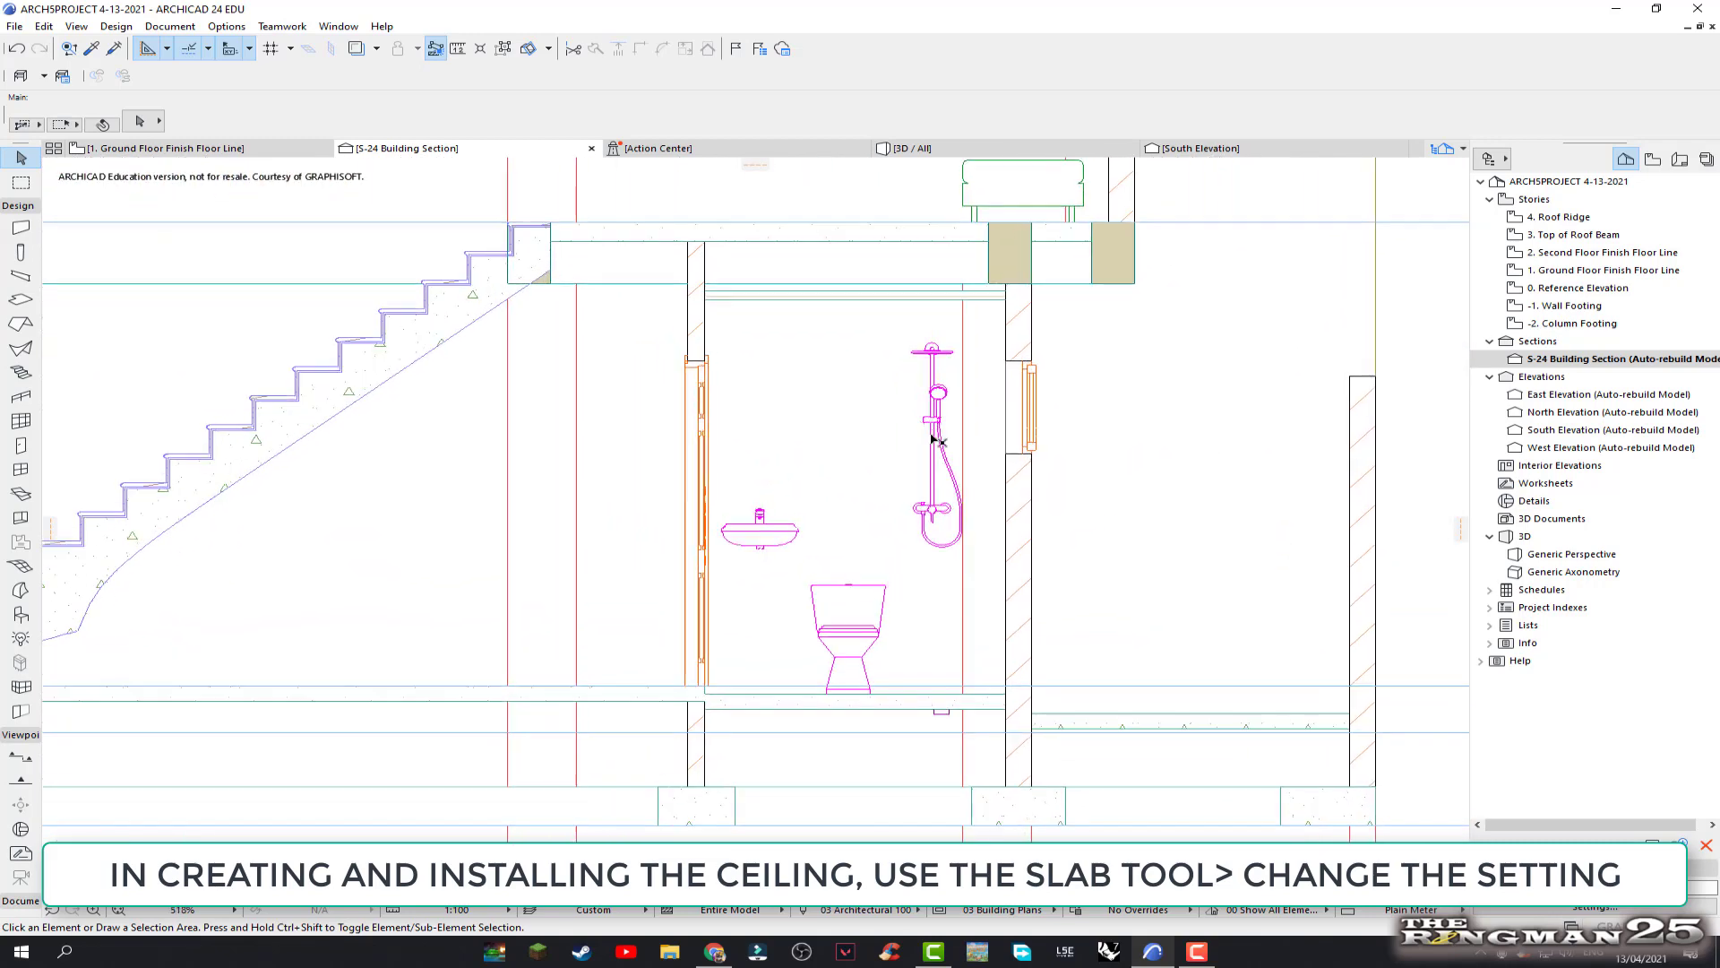
pyautogui.click(458, 49)
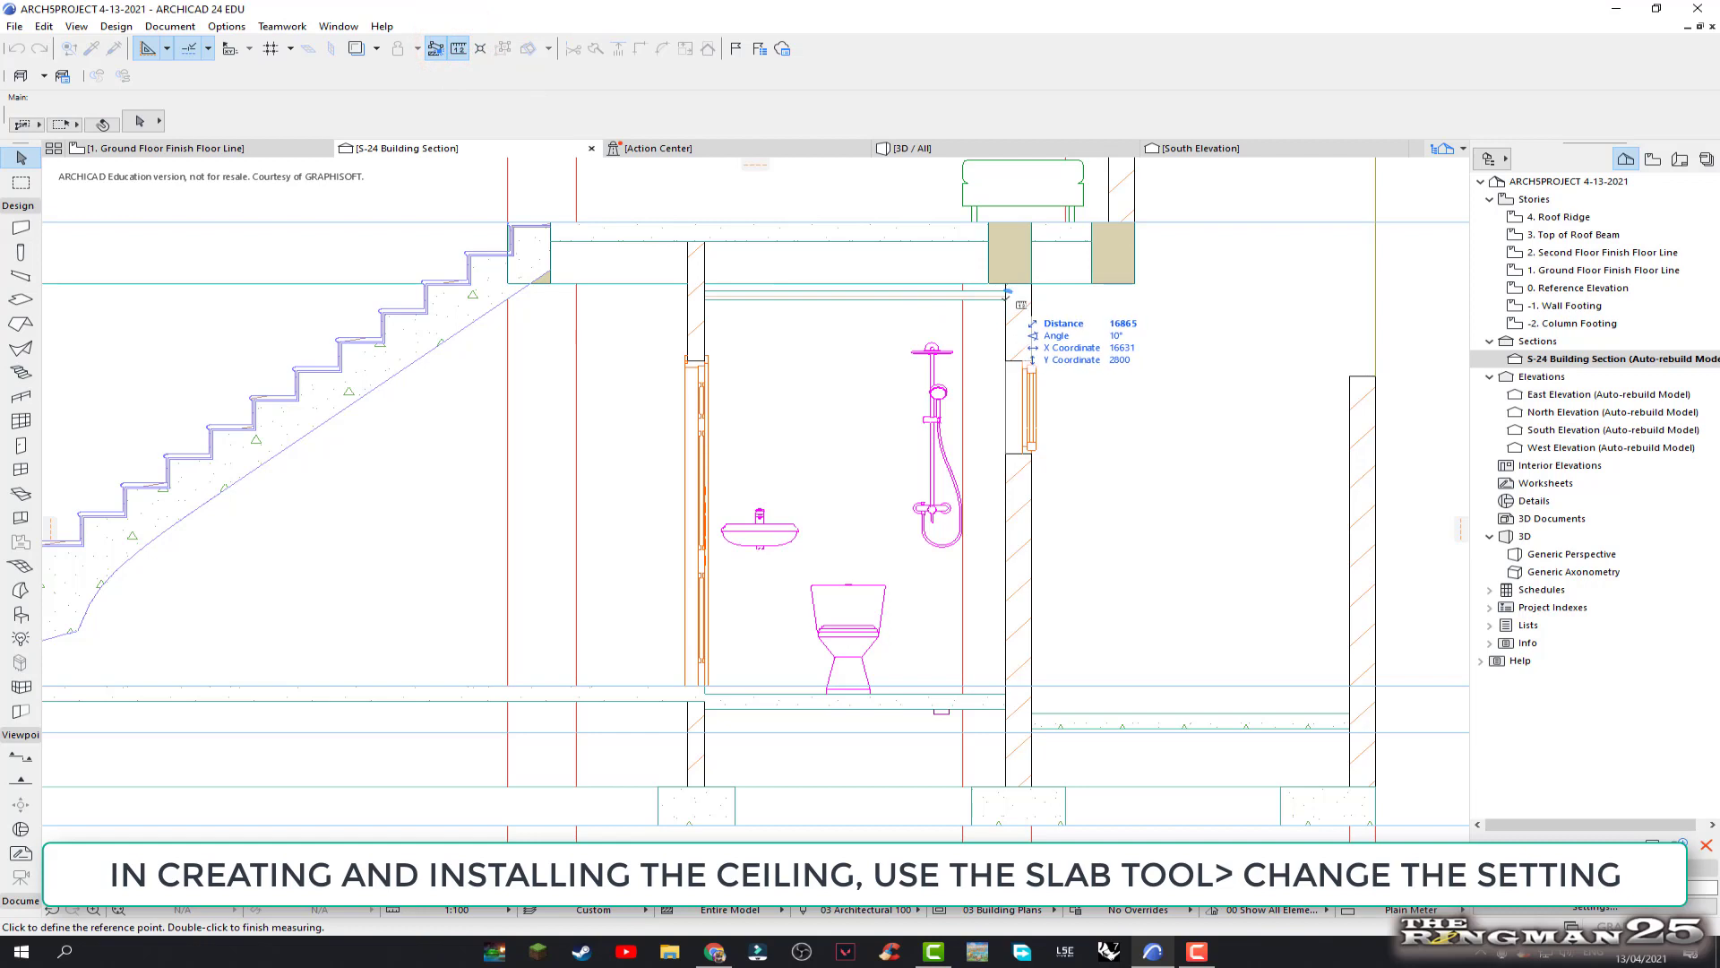
pyautogui.click(1005, 298)
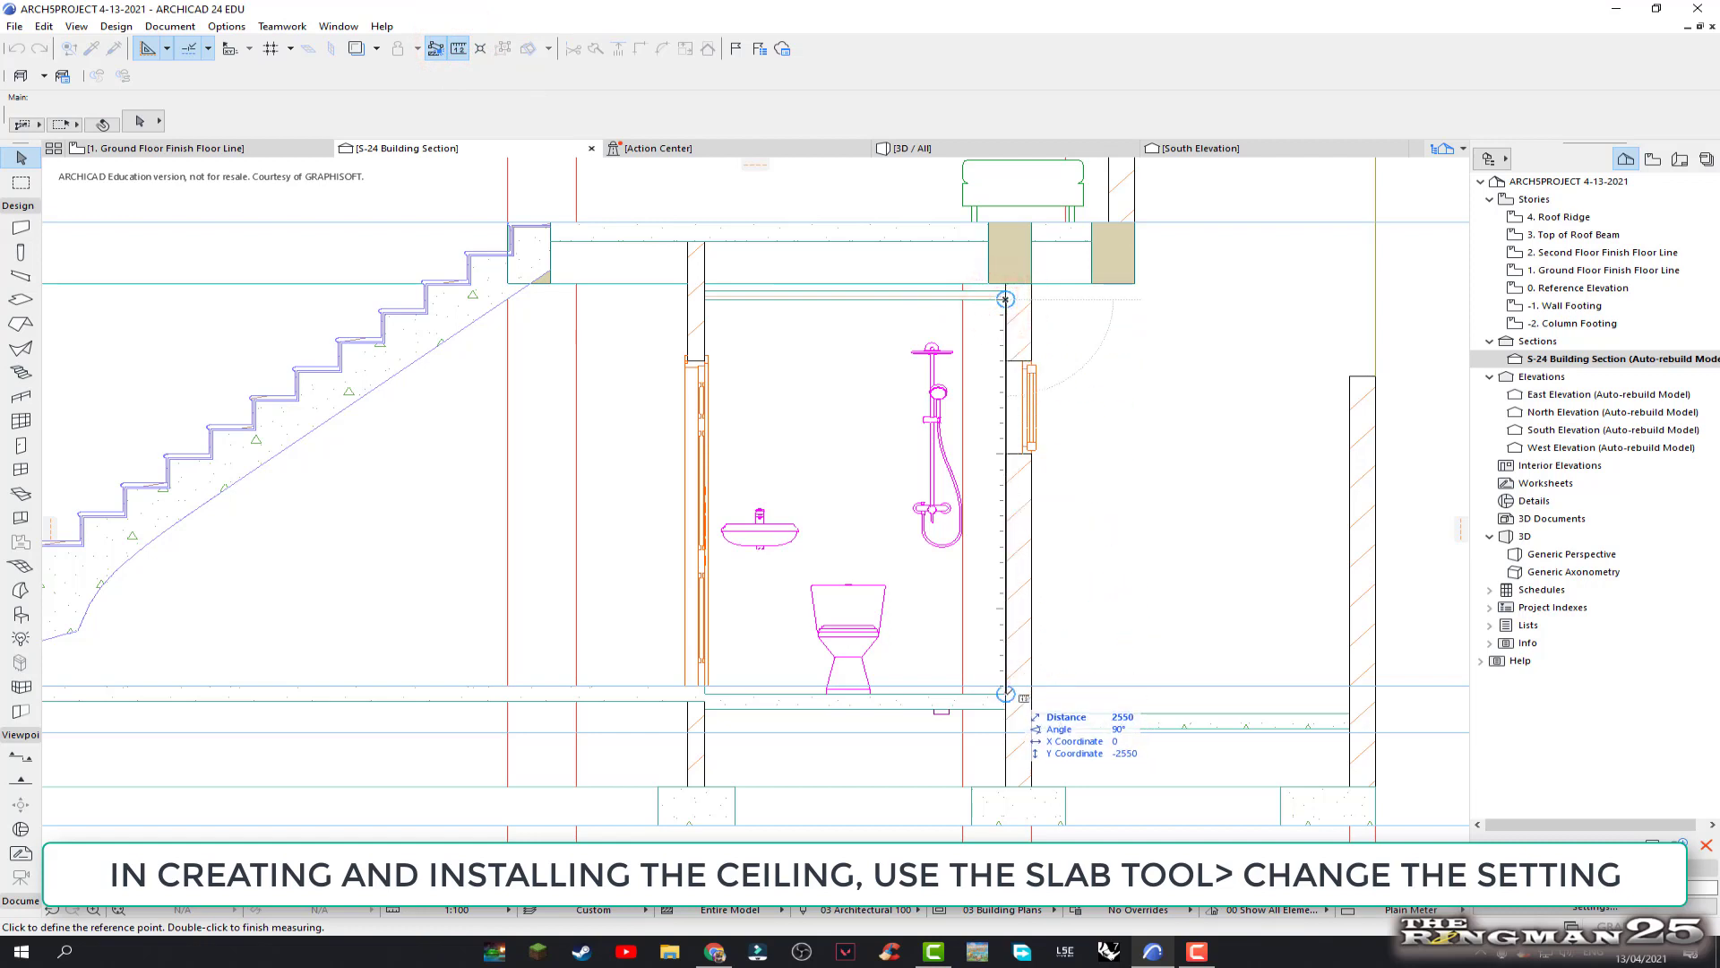
pyautogui.click(1006, 692)
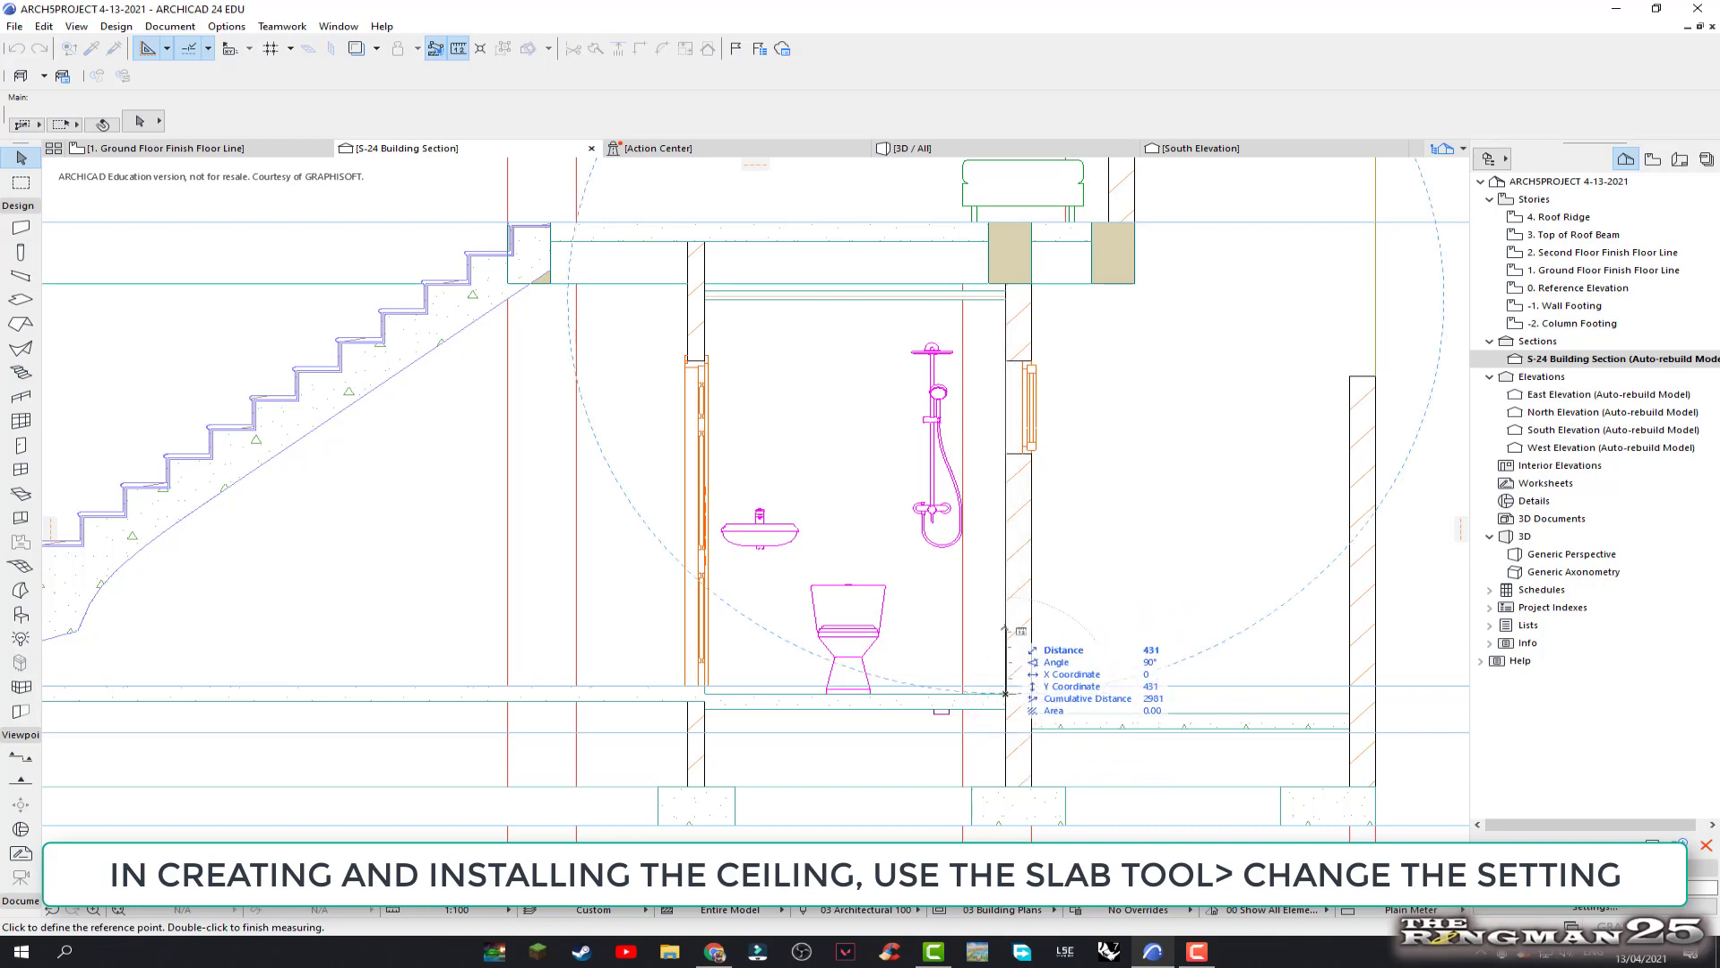
pyautogui.press('Escape')
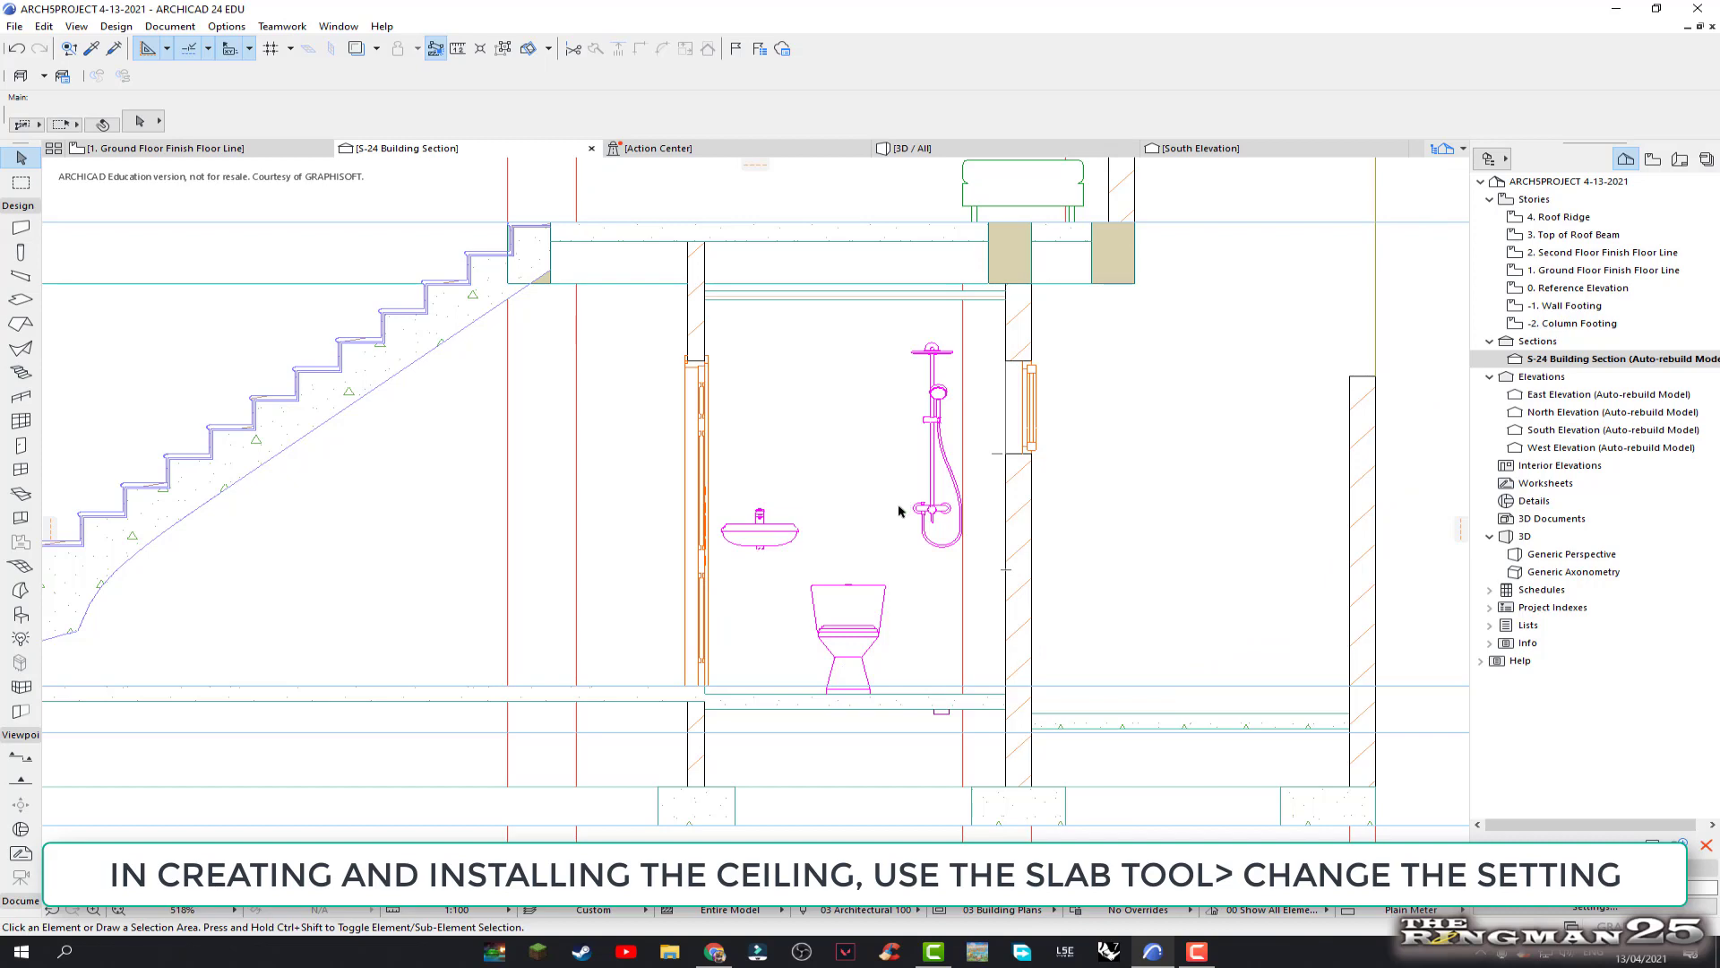
# Review the S-24 section's beams and roof, then return to the 1. Ground Floor Finish Floor Line plan
pyautogui.scroll(-3, 983, 480)
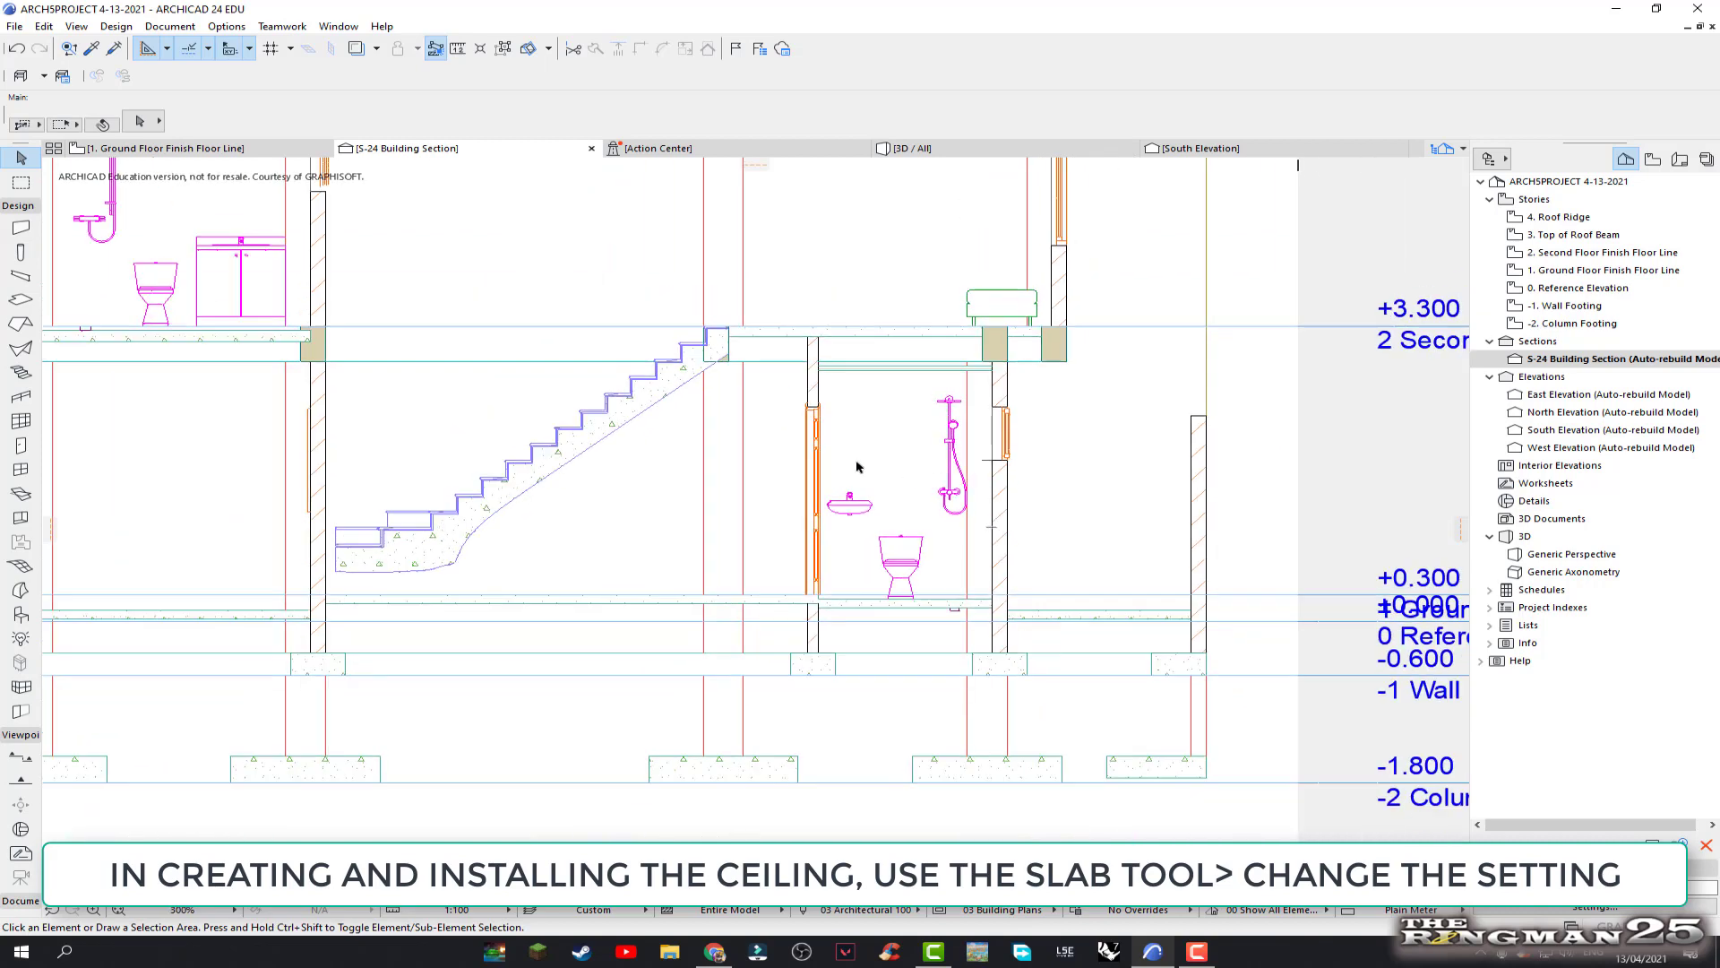
pyautogui.scroll(-1, 857, 467)
pyautogui.moveTo(818, 462); pyautogui.dragTo(921, 518, button='middle')
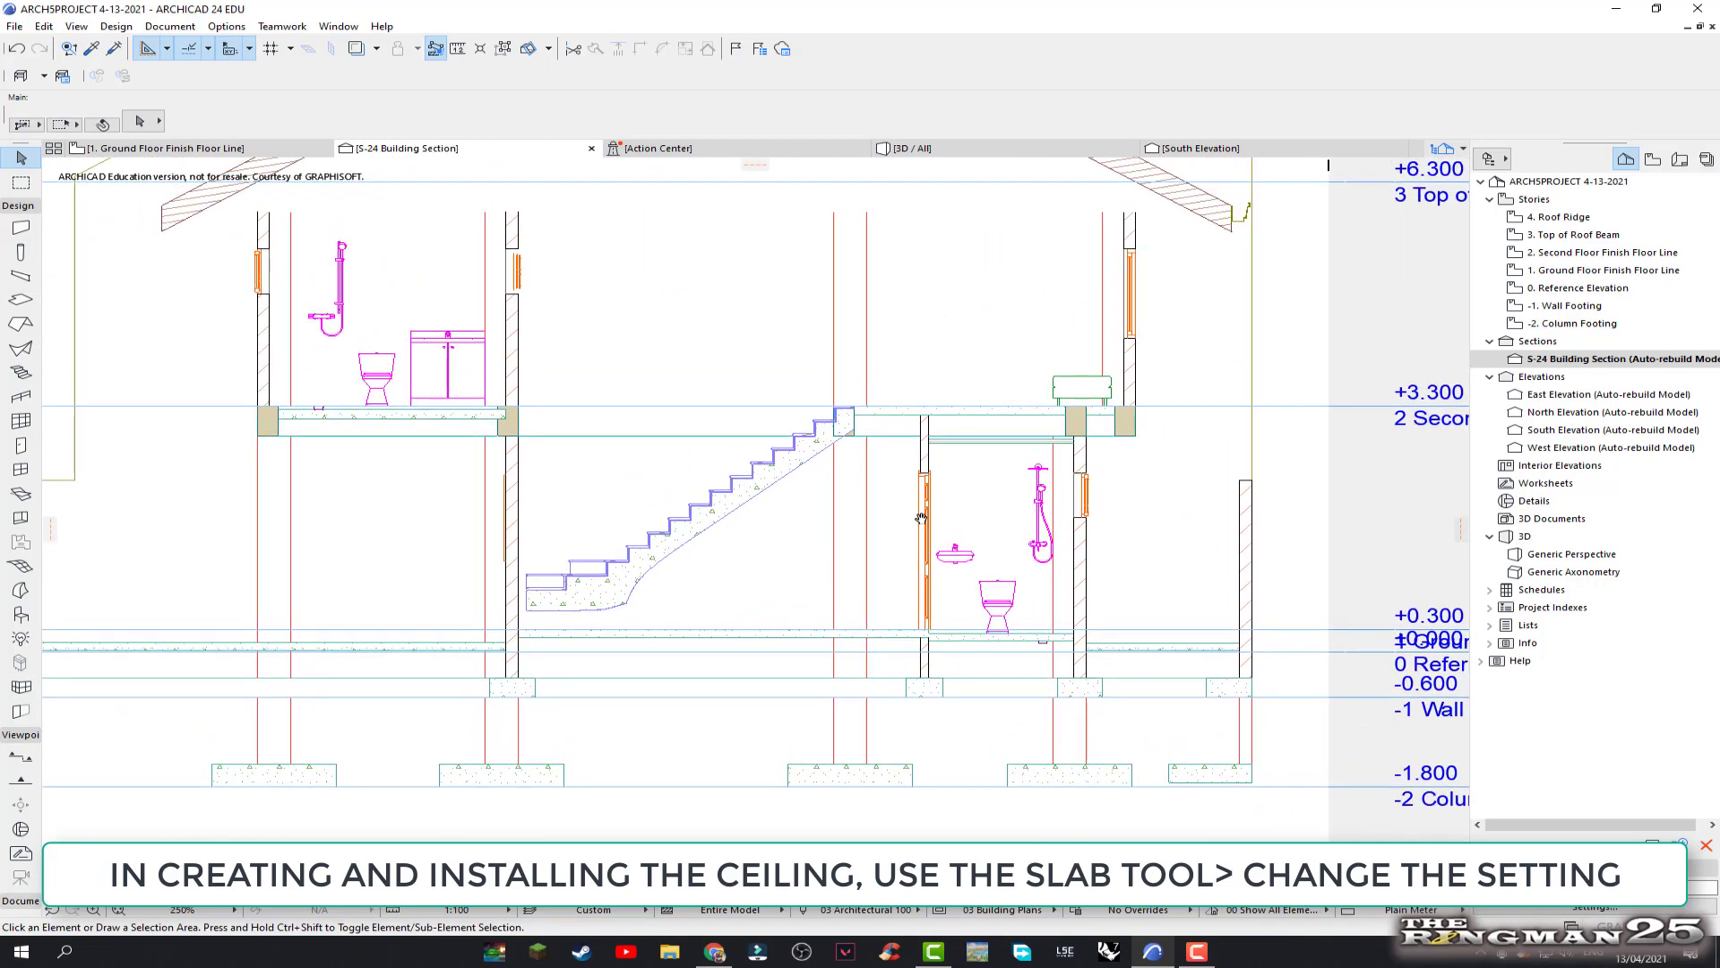
pyautogui.scroll(3, 1131, 439)
pyautogui.scroll(2, 1125, 441)
pyautogui.scroll(2, 1118, 443)
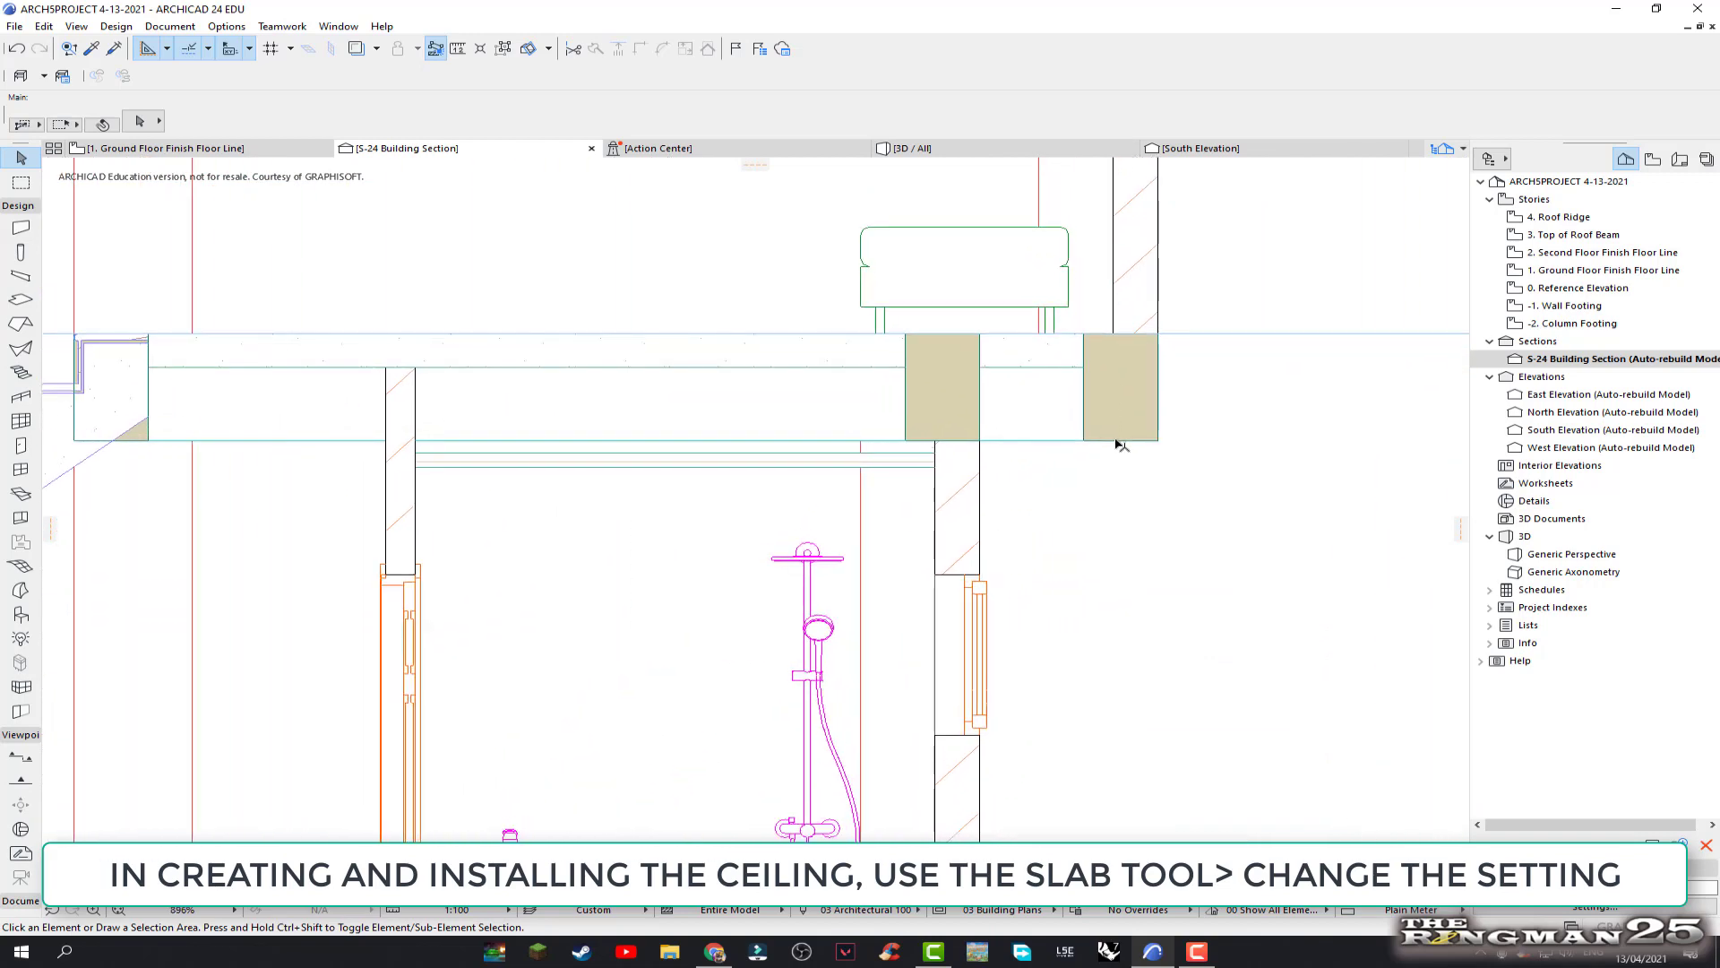
pyautogui.scroll(1, 1119, 445)
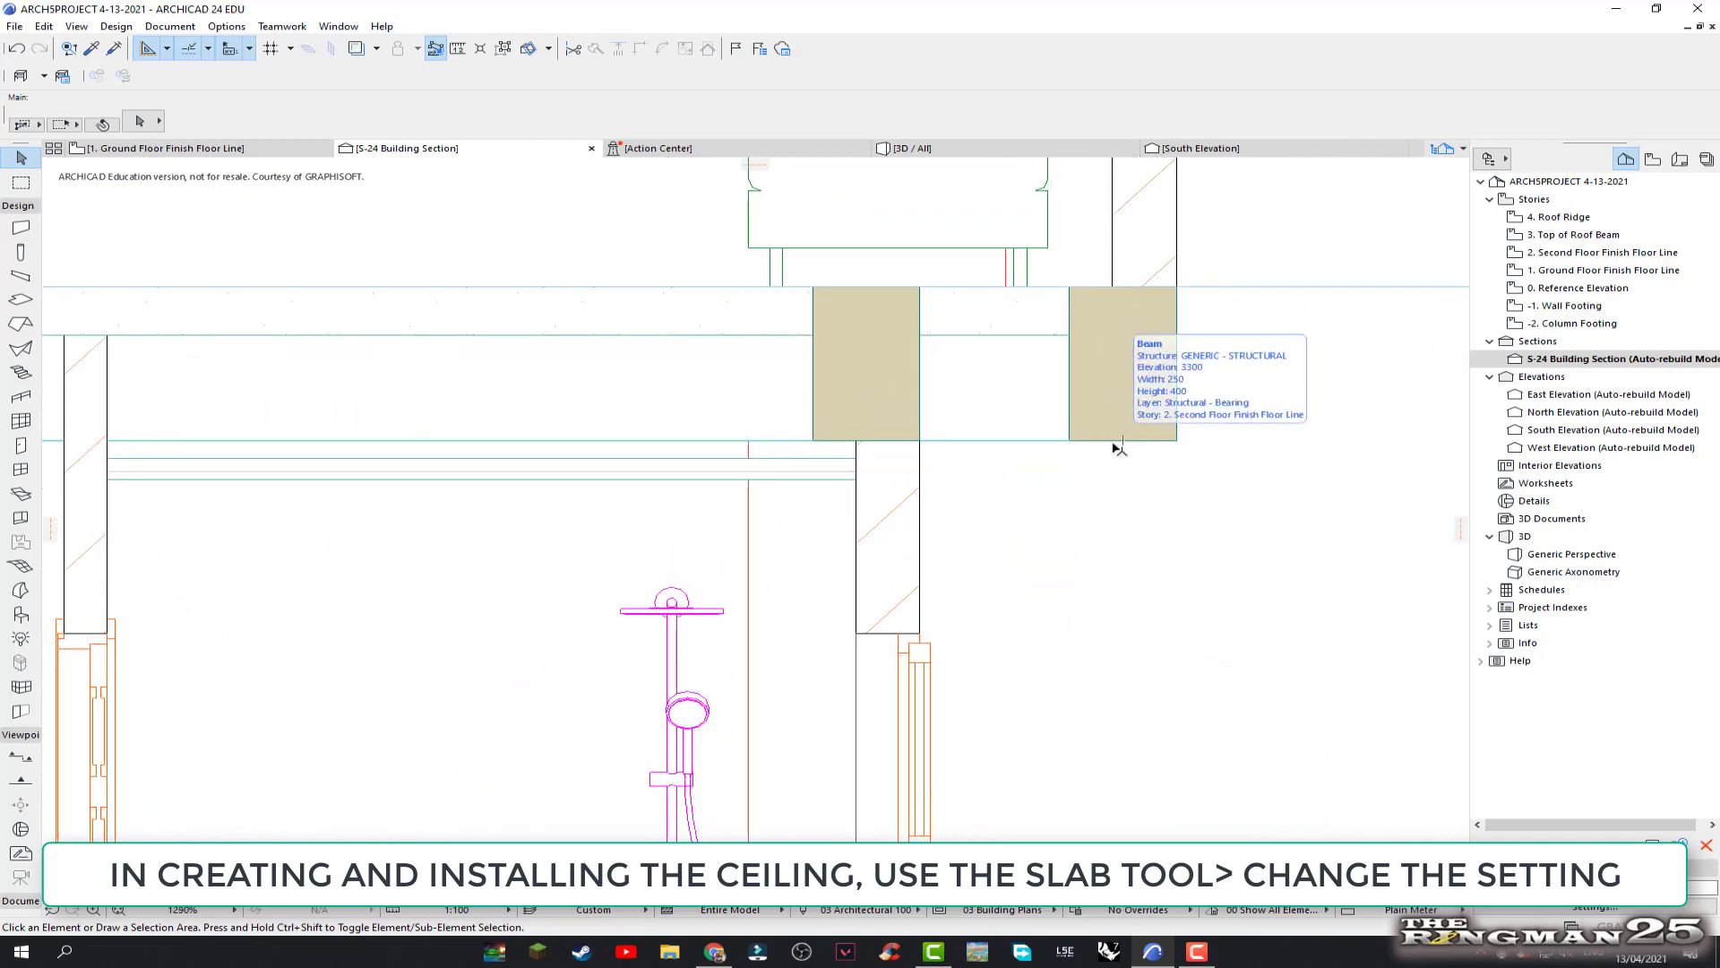
pyautogui.scroll(-3, 1068, 489)
pyautogui.scroll(-2, 1069, 490)
pyautogui.scroll(-1, 1069, 490)
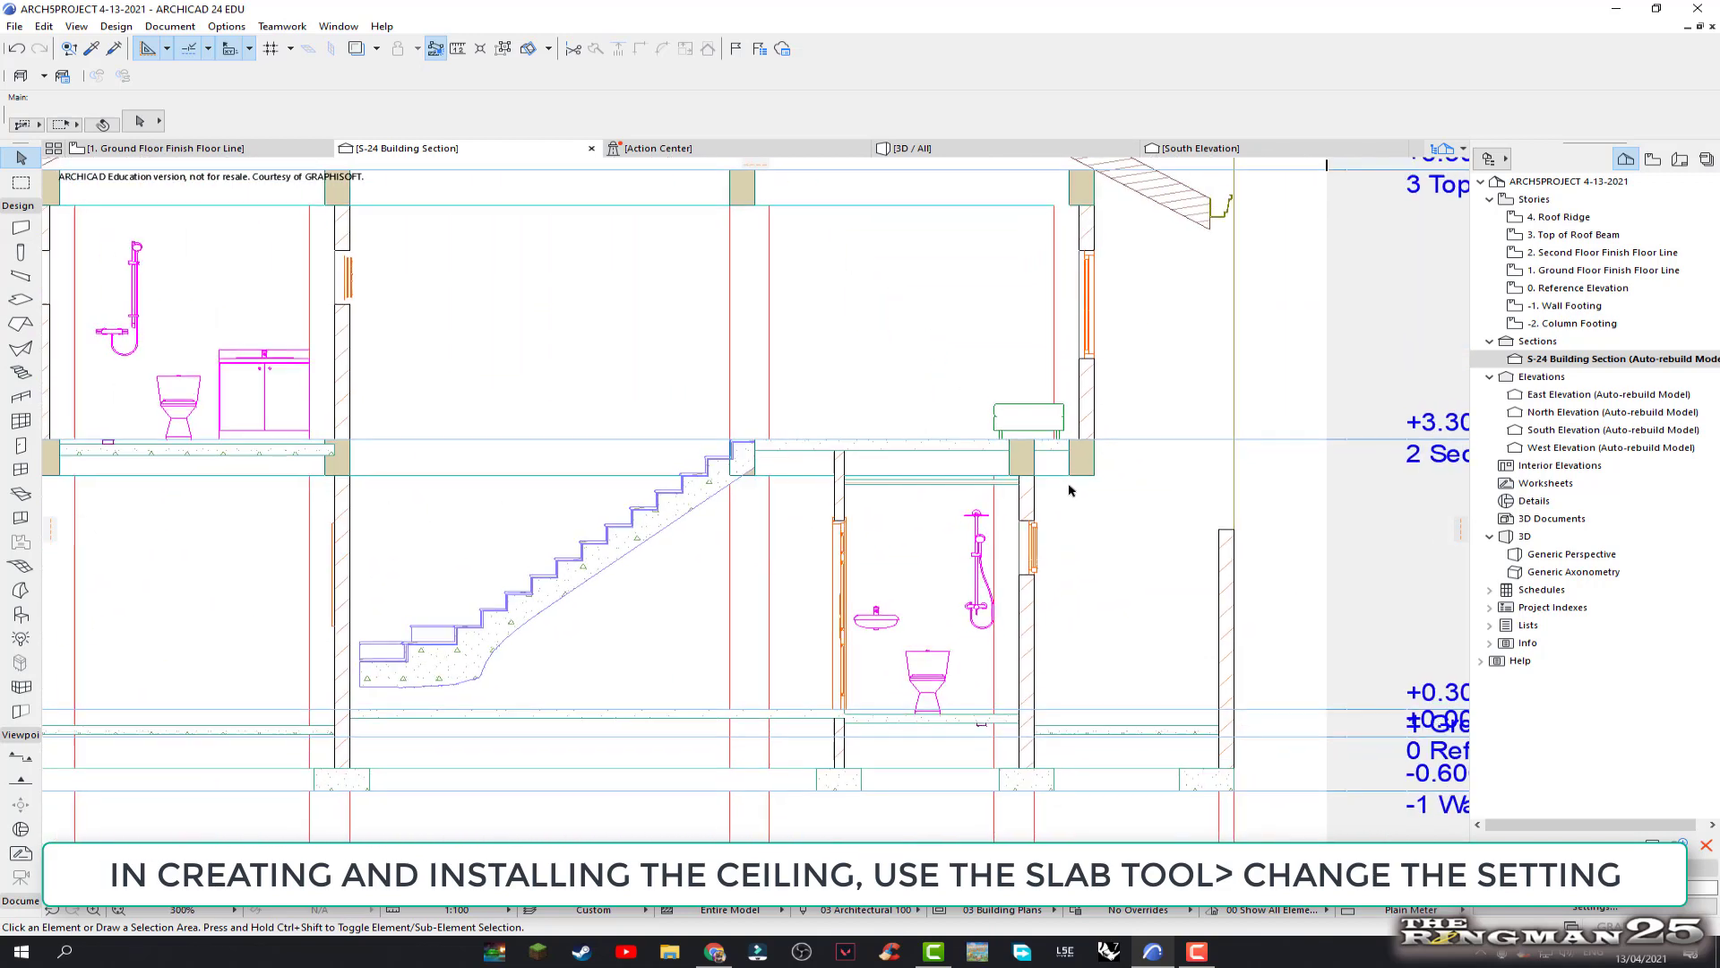
pyautogui.scroll(-1, 1069, 490)
pyautogui.scroll(-2, 1069, 490)
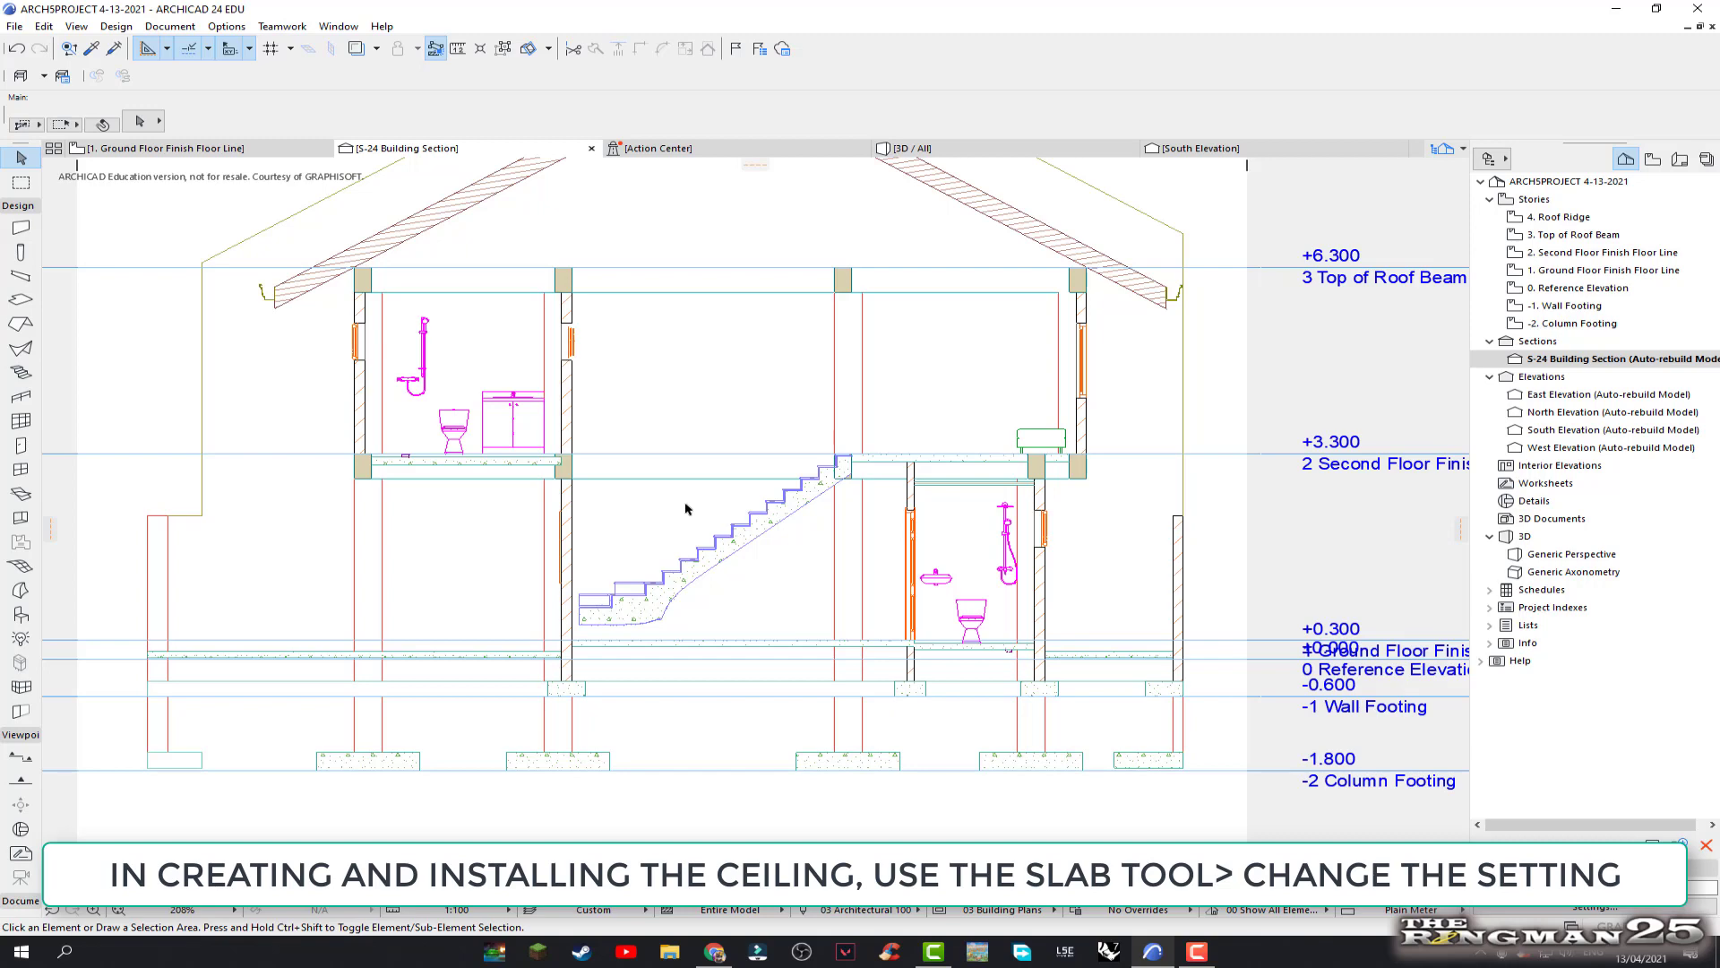
pyautogui.moveTo(685, 508); pyautogui.dragTo(690, 557, button='middle')
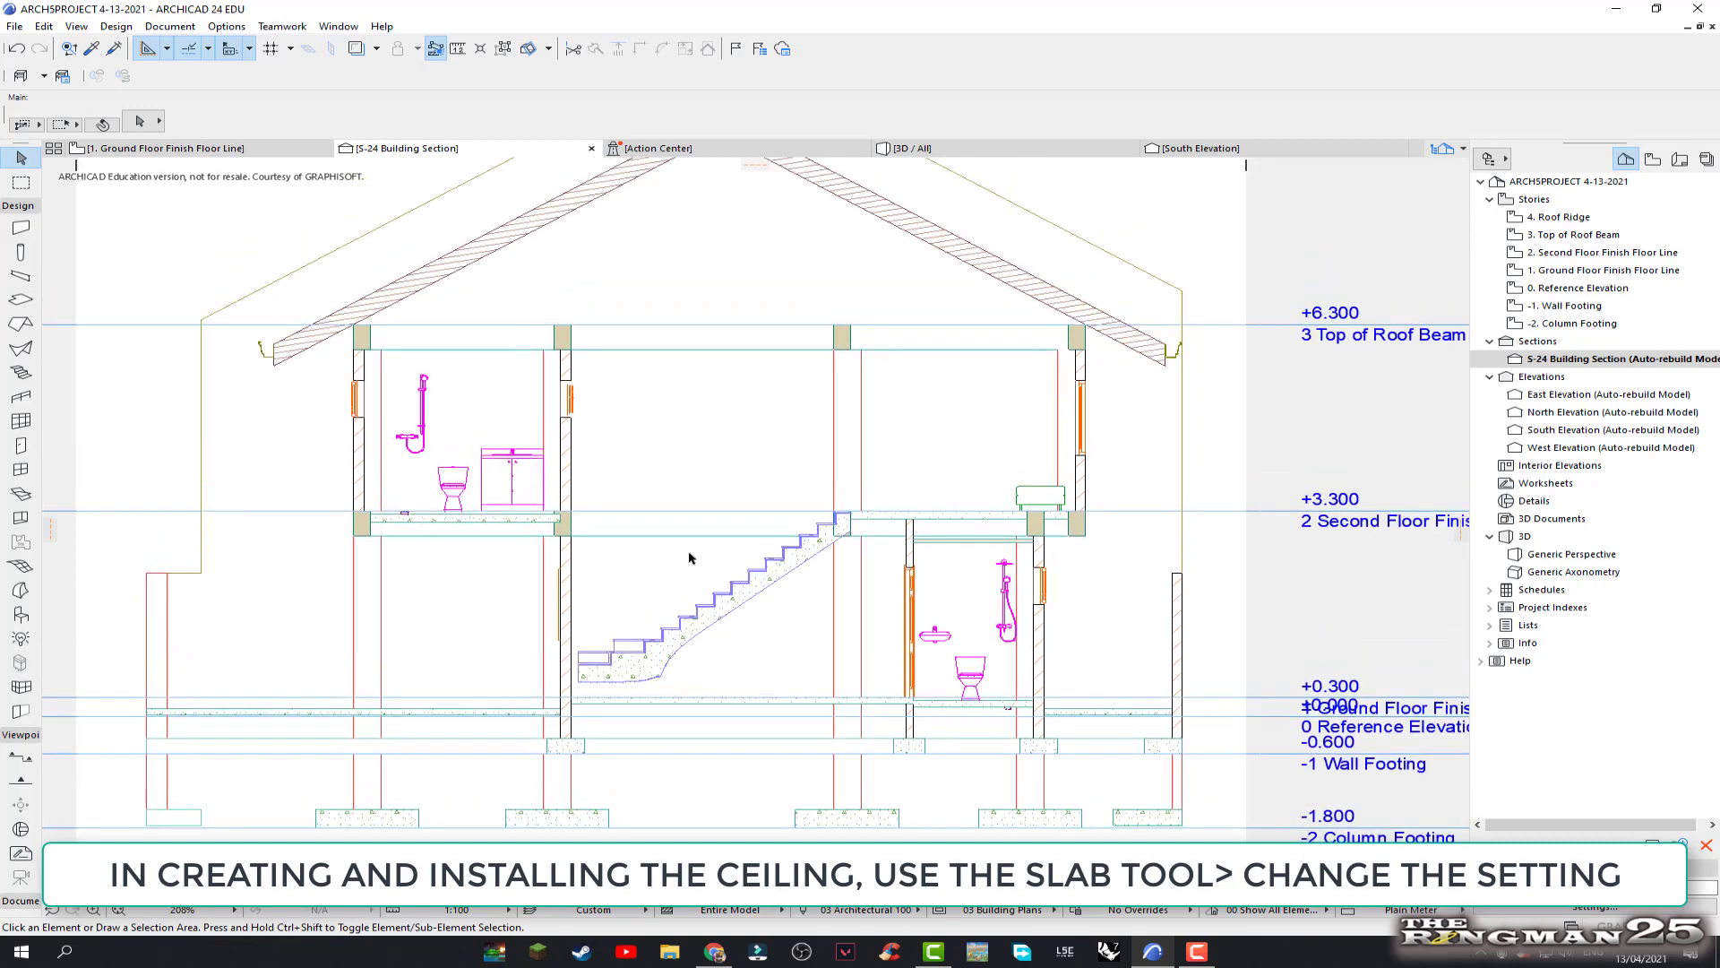
pyautogui.middleClick(957, 626)
pyautogui.middleClick(957, 626)
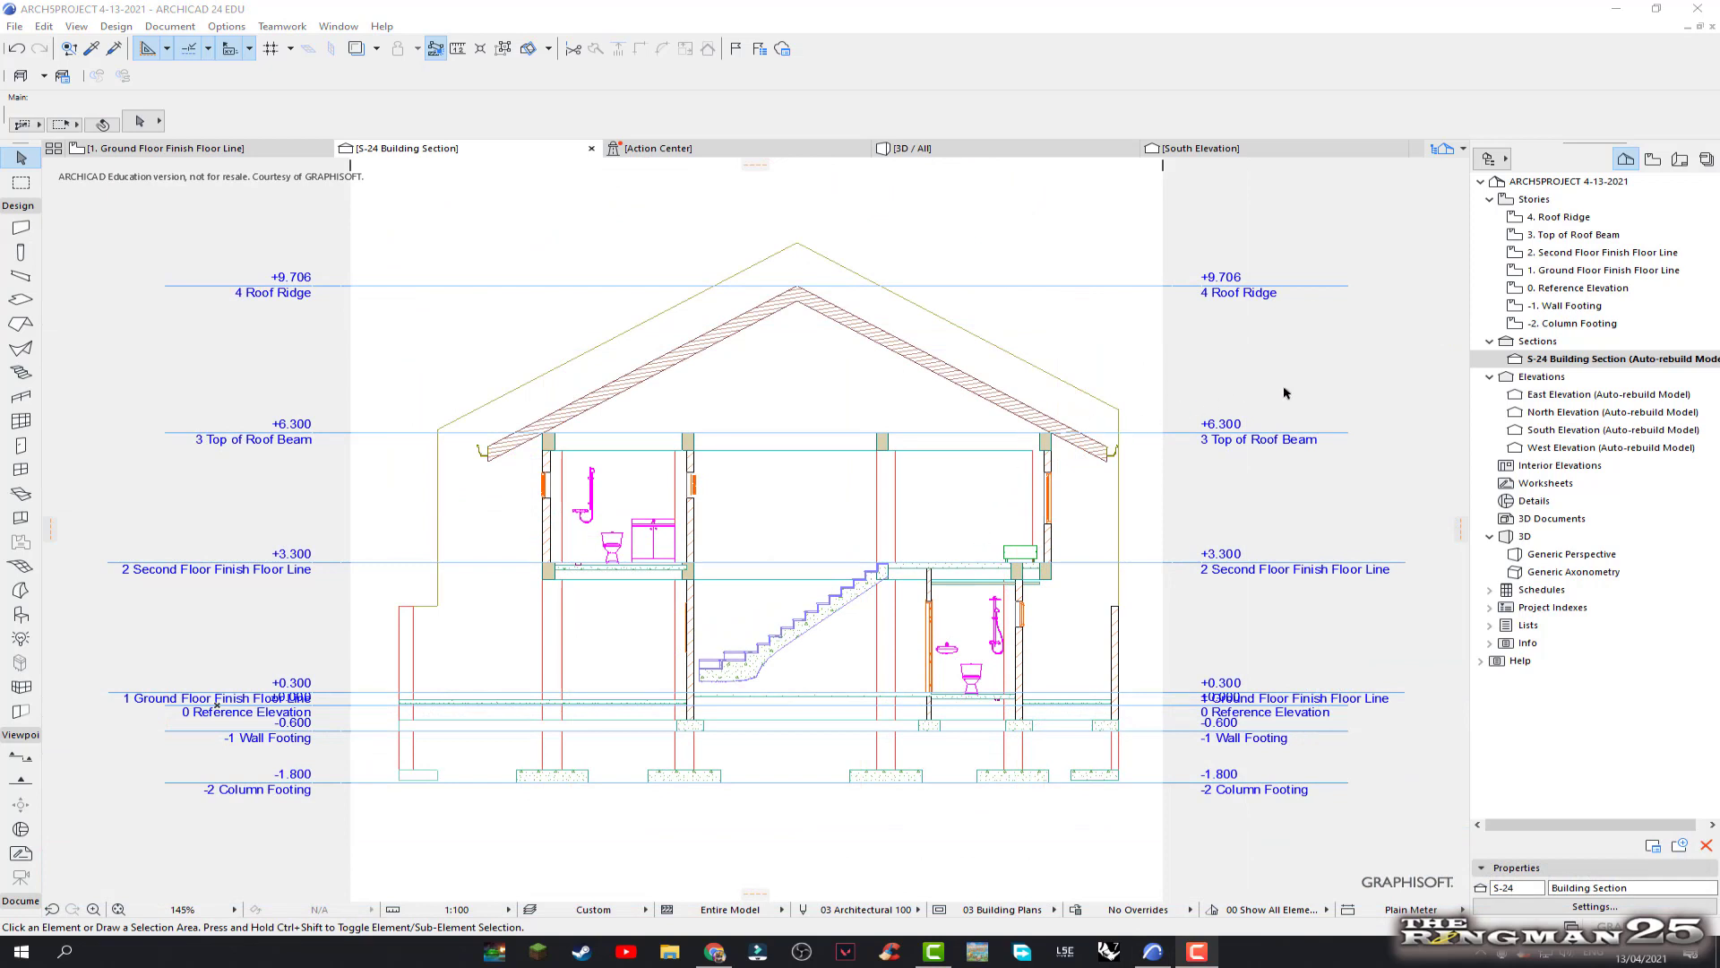
pyautogui.doubleClick(1599, 270)
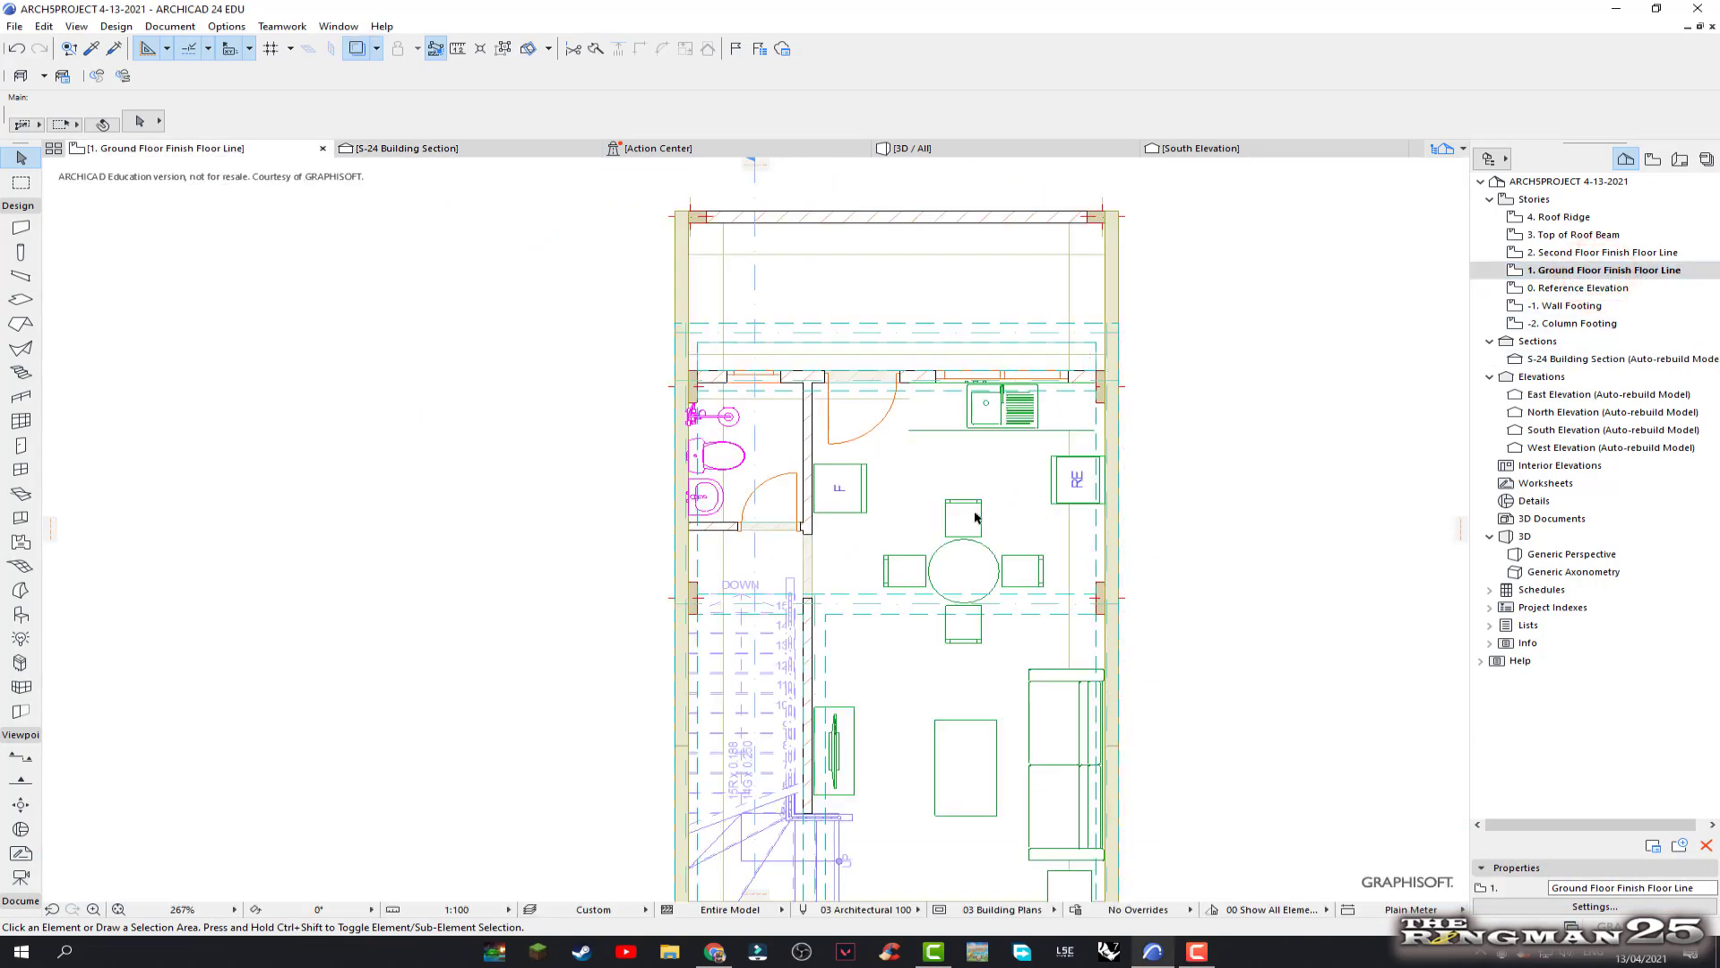
# Zoom into the kitchen and bathroom area and reactivate the Slab tool with its Plywood ceiling settings
pyautogui.scroll(1, 865, 570)
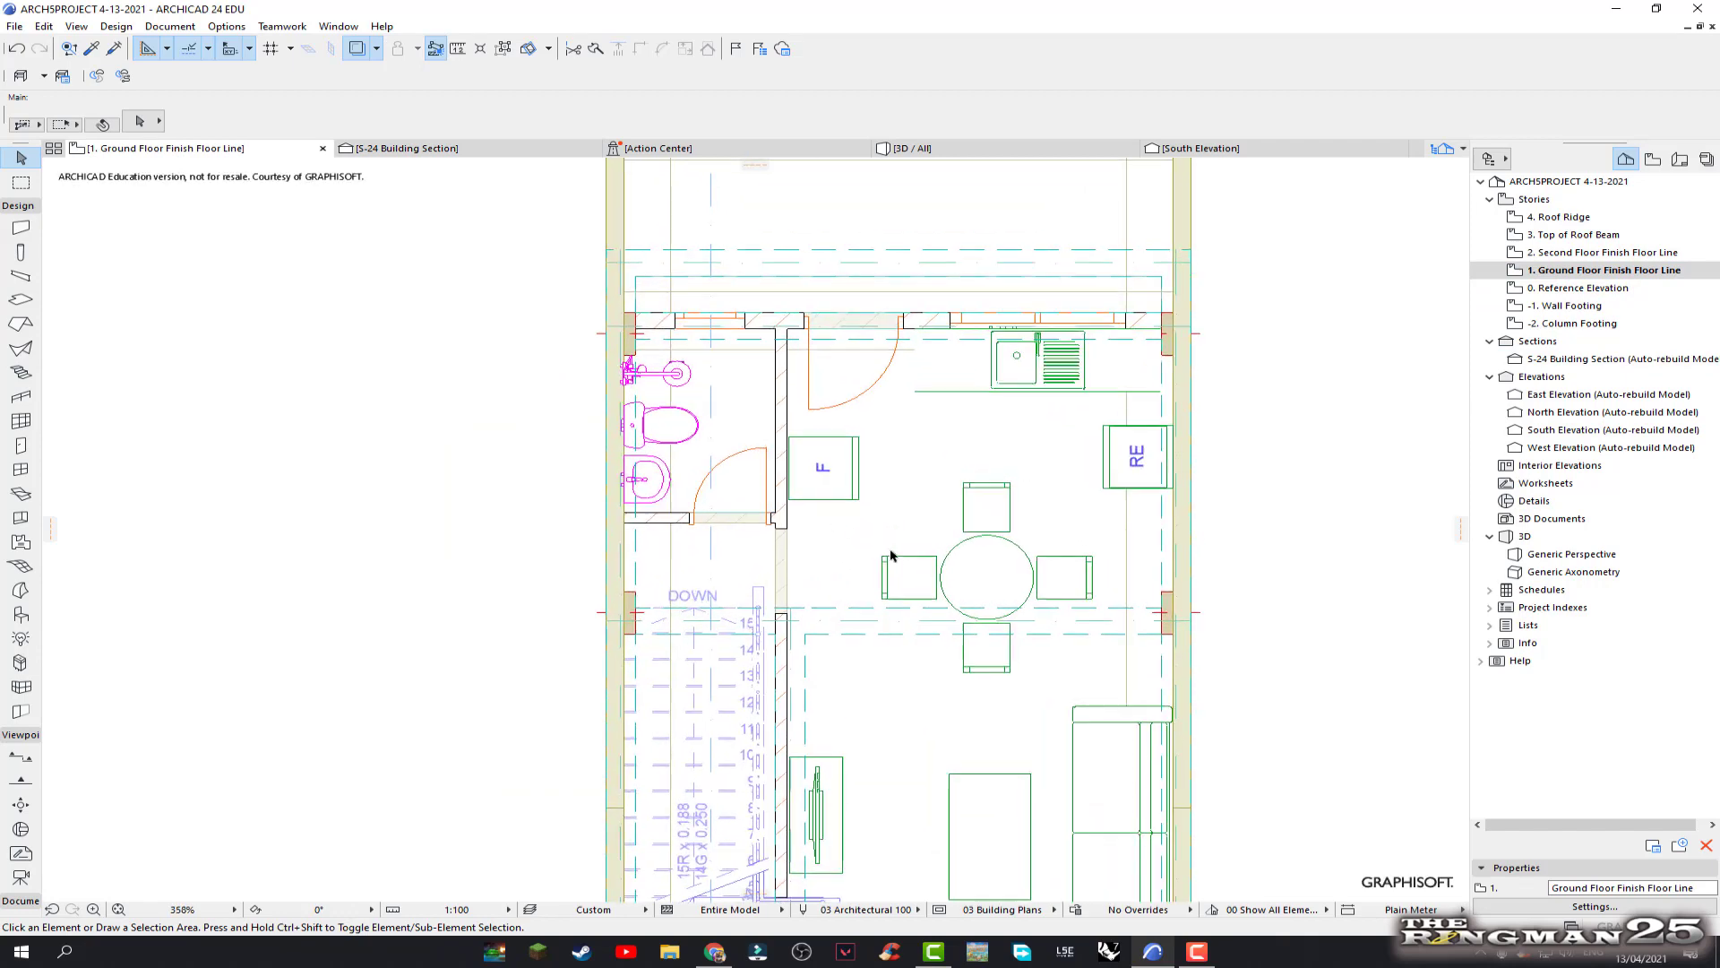
pyautogui.scroll(1, 891, 568)
pyautogui.scroll(2, 910, 507)
pyautogui.scroll(1, 819, 487)
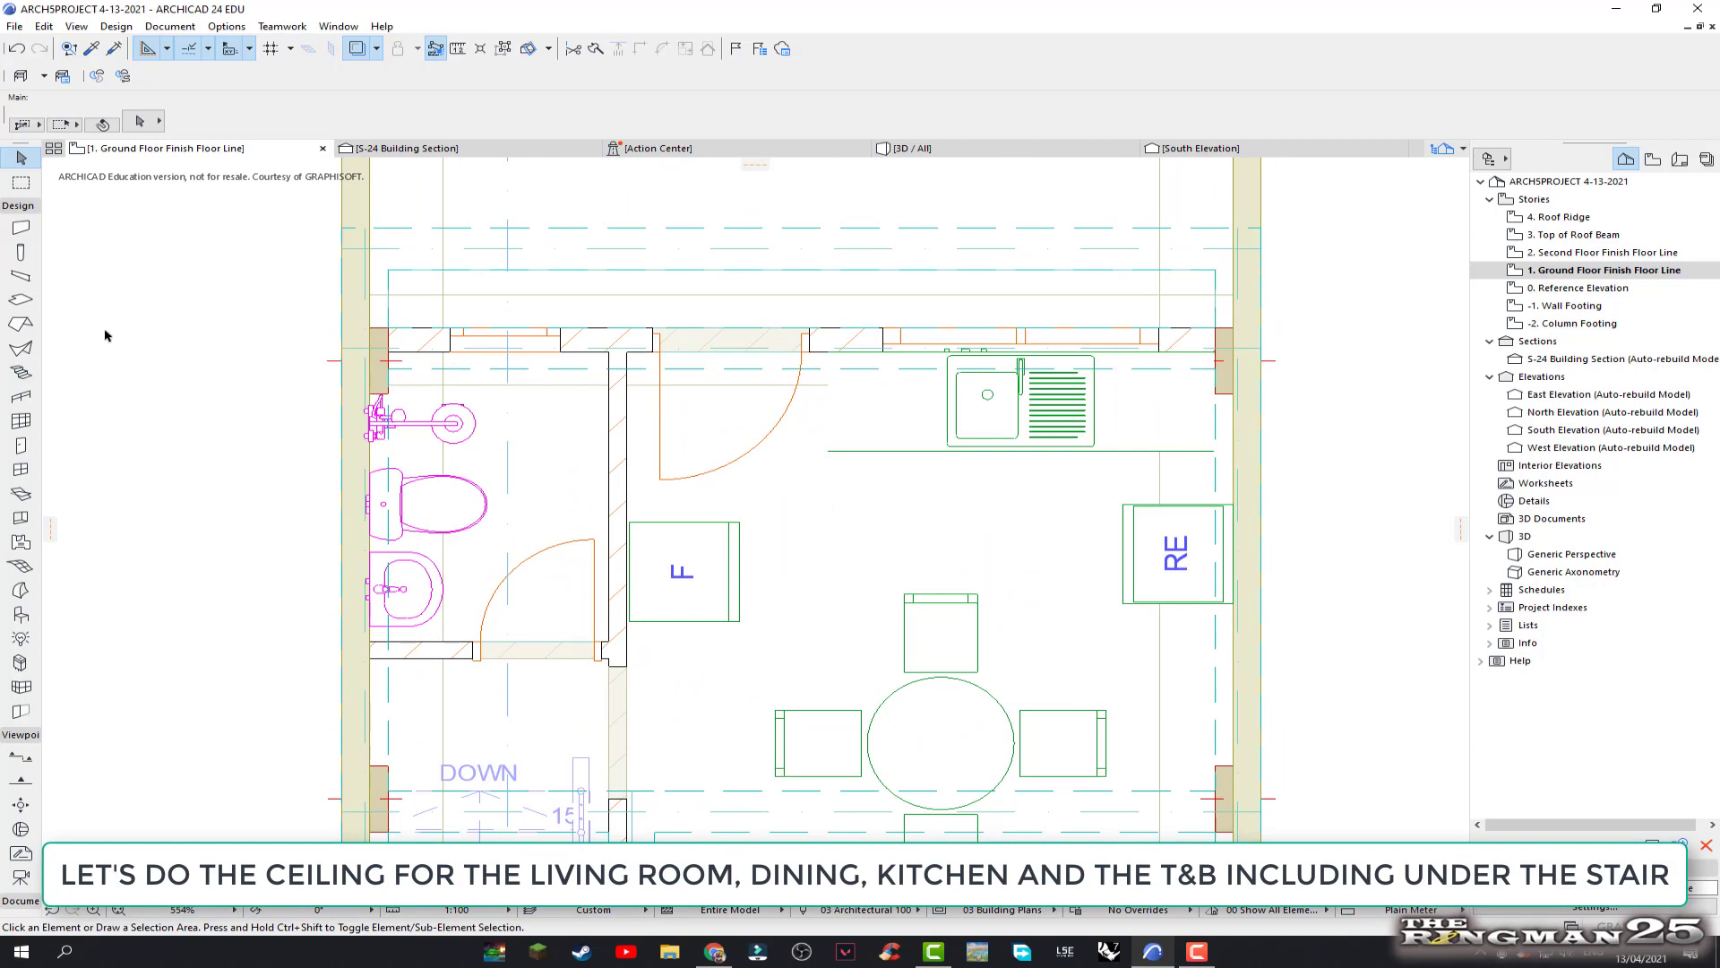
pyautogui.click(28, 306)
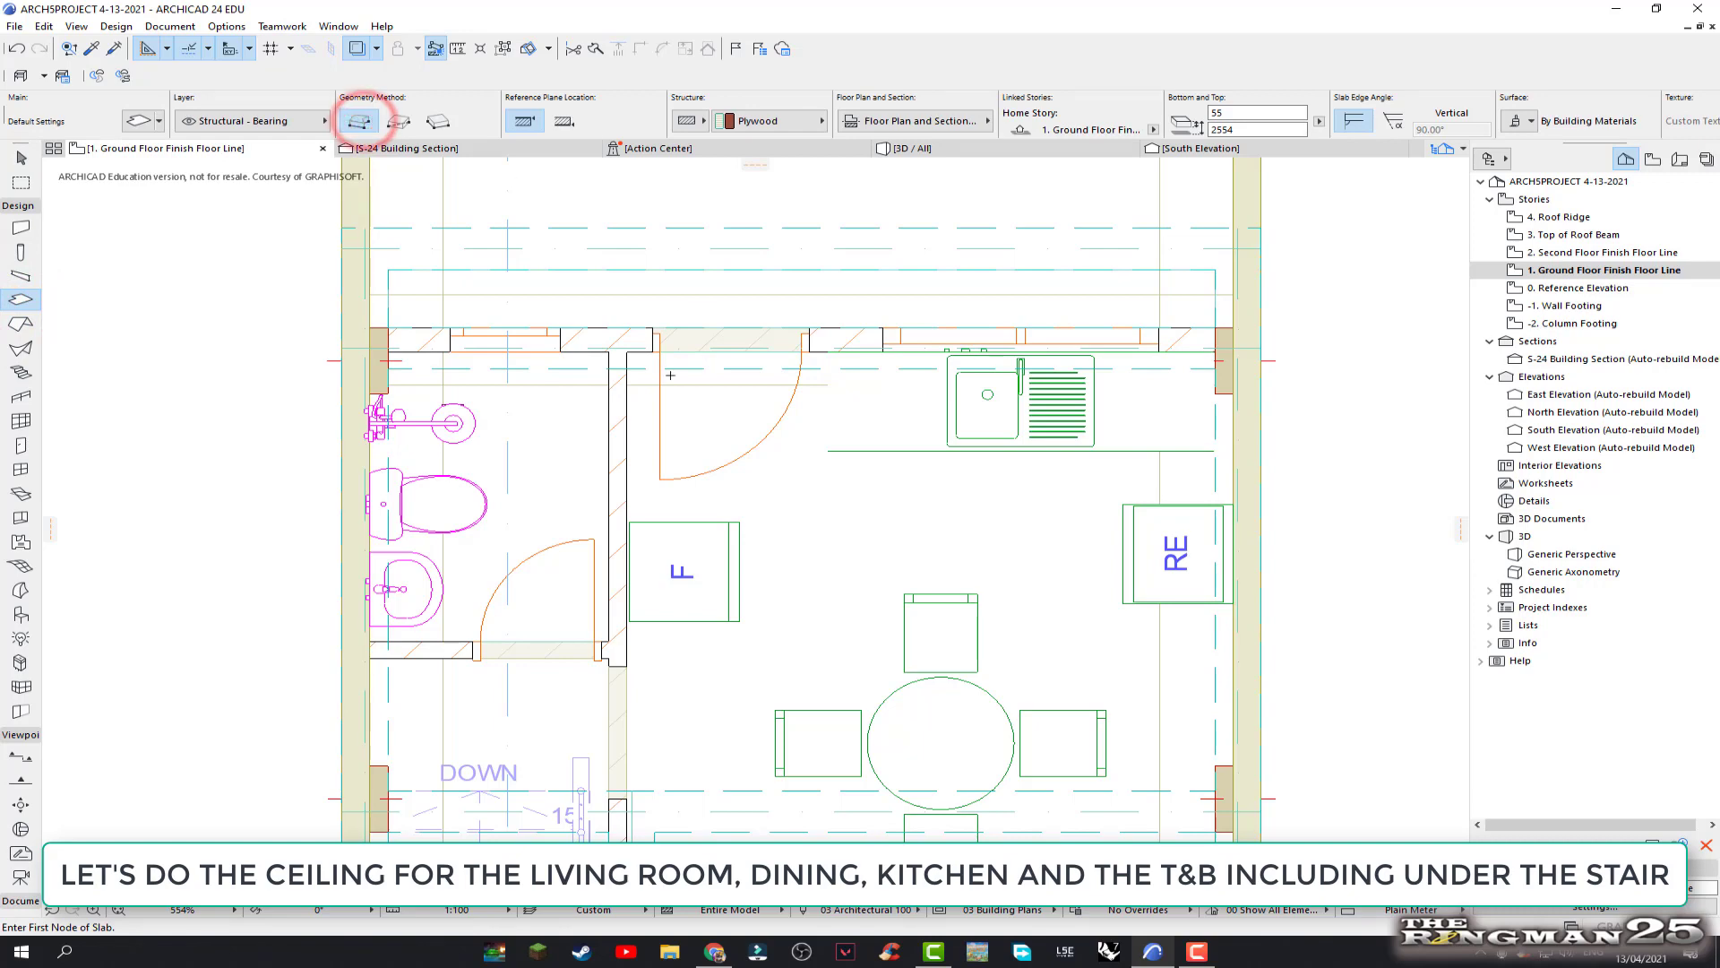
# Start the living, dining and kitchen ceiling outline, placing corners along the right and lower walls
pyautogui.scroll(4, 618, 337)
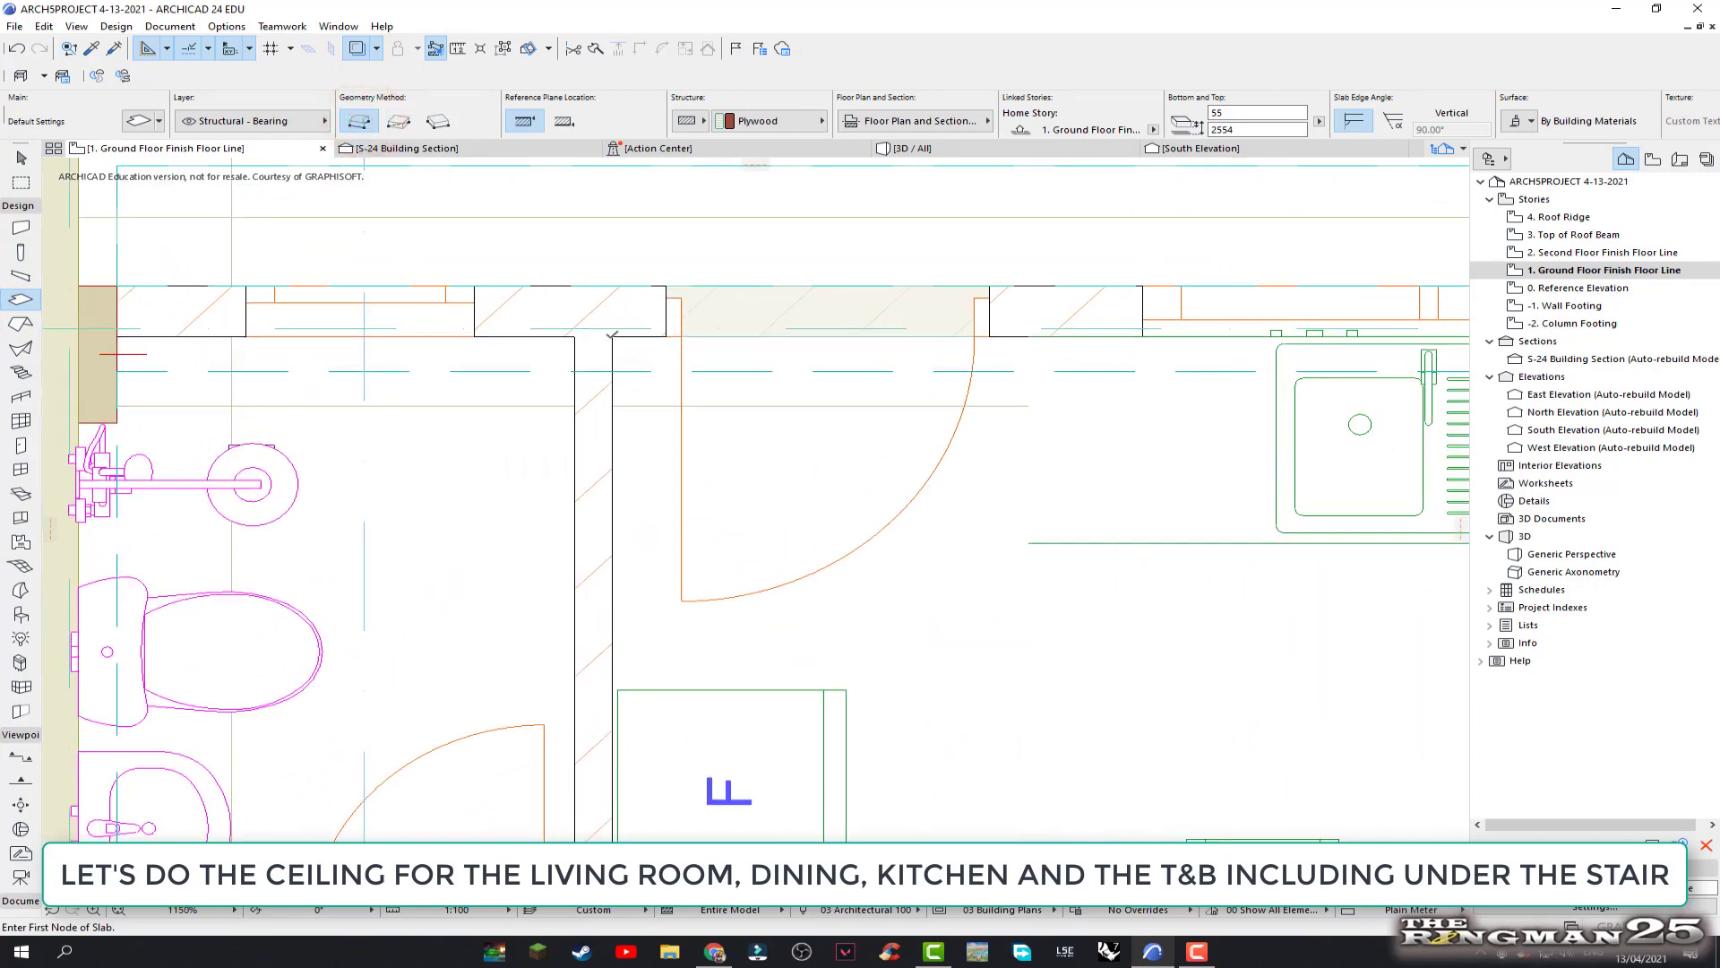
pyautogui.click(612, 337)
pyautogui.scroll(-2, 609, 332)
pyautogui.scroll(-2, 609, 336)
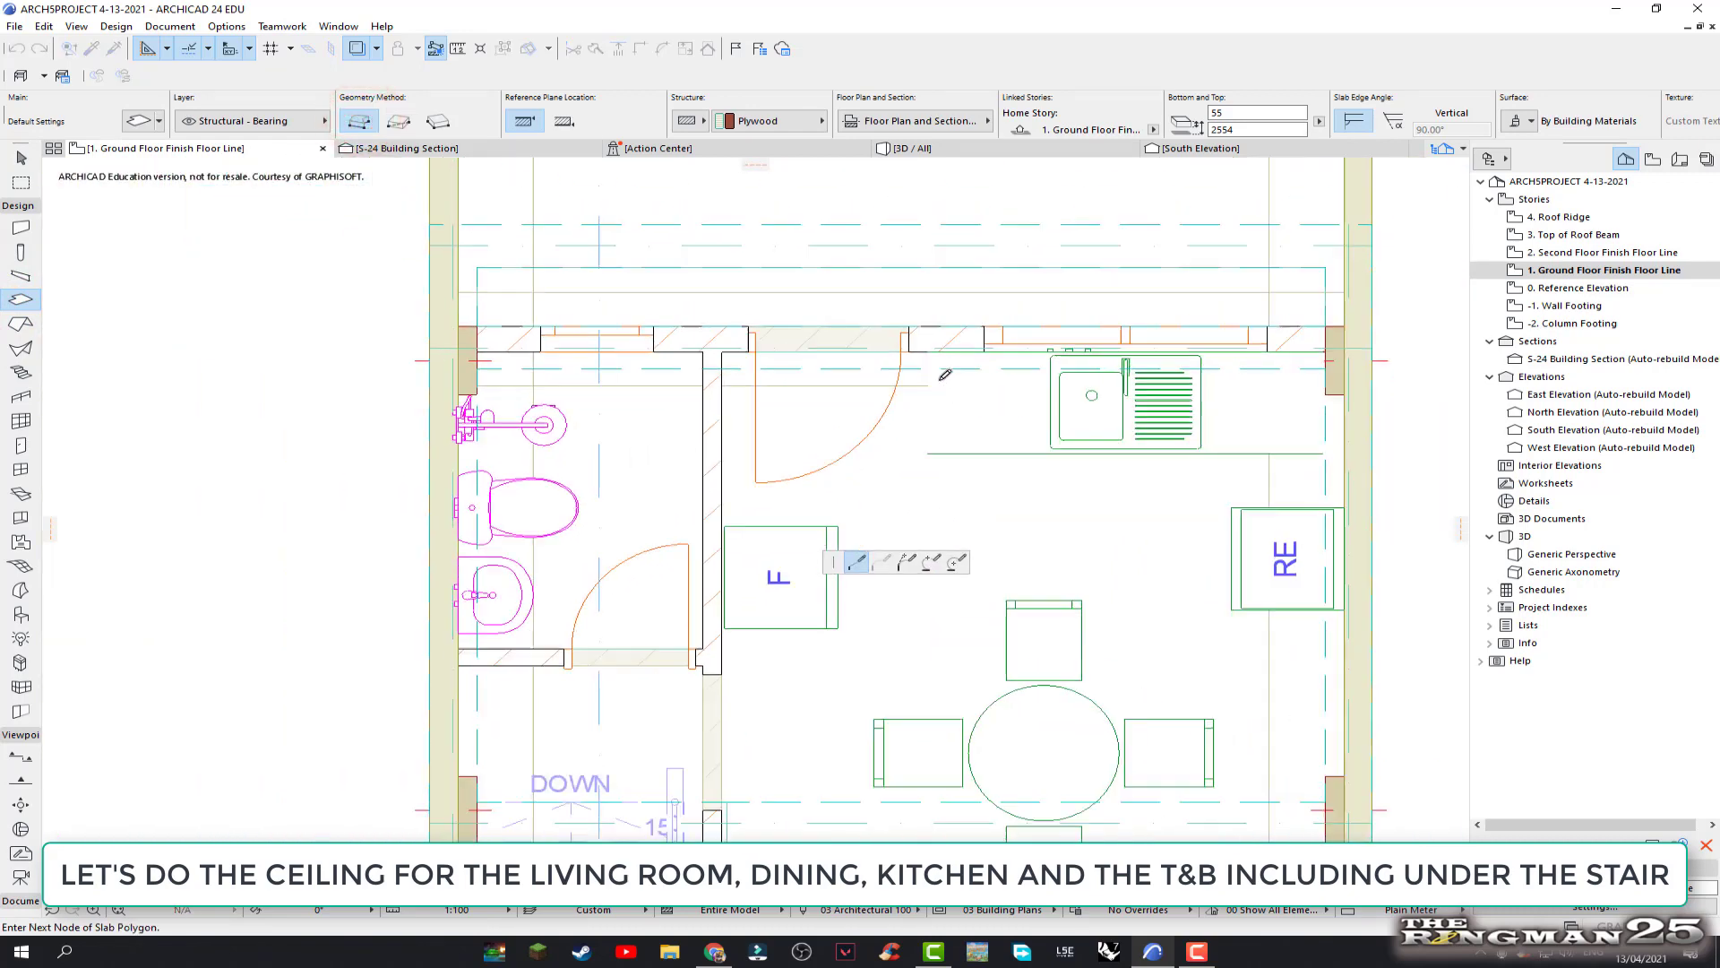
pyautogui.scroll(-1, 627, 350)
pyautogui.scroll(3, 1084, 359)
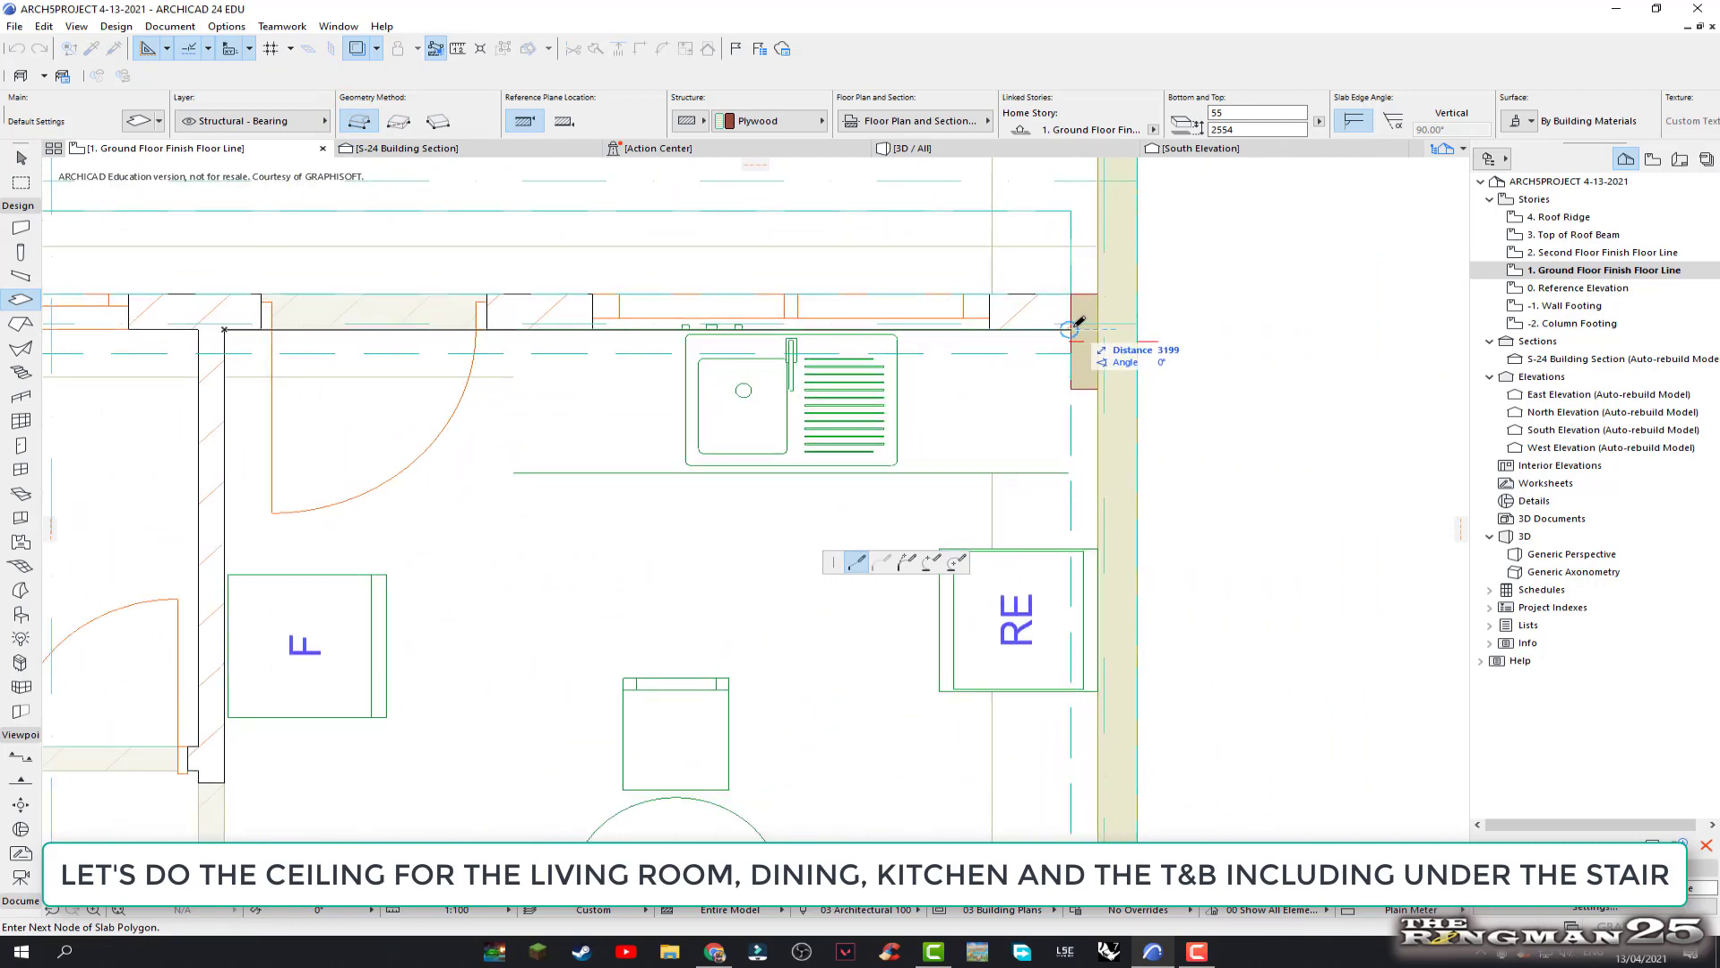
pyautogui.scroll(4, 1080, 323)
pyautogui.scroll(2, 1080, 318)
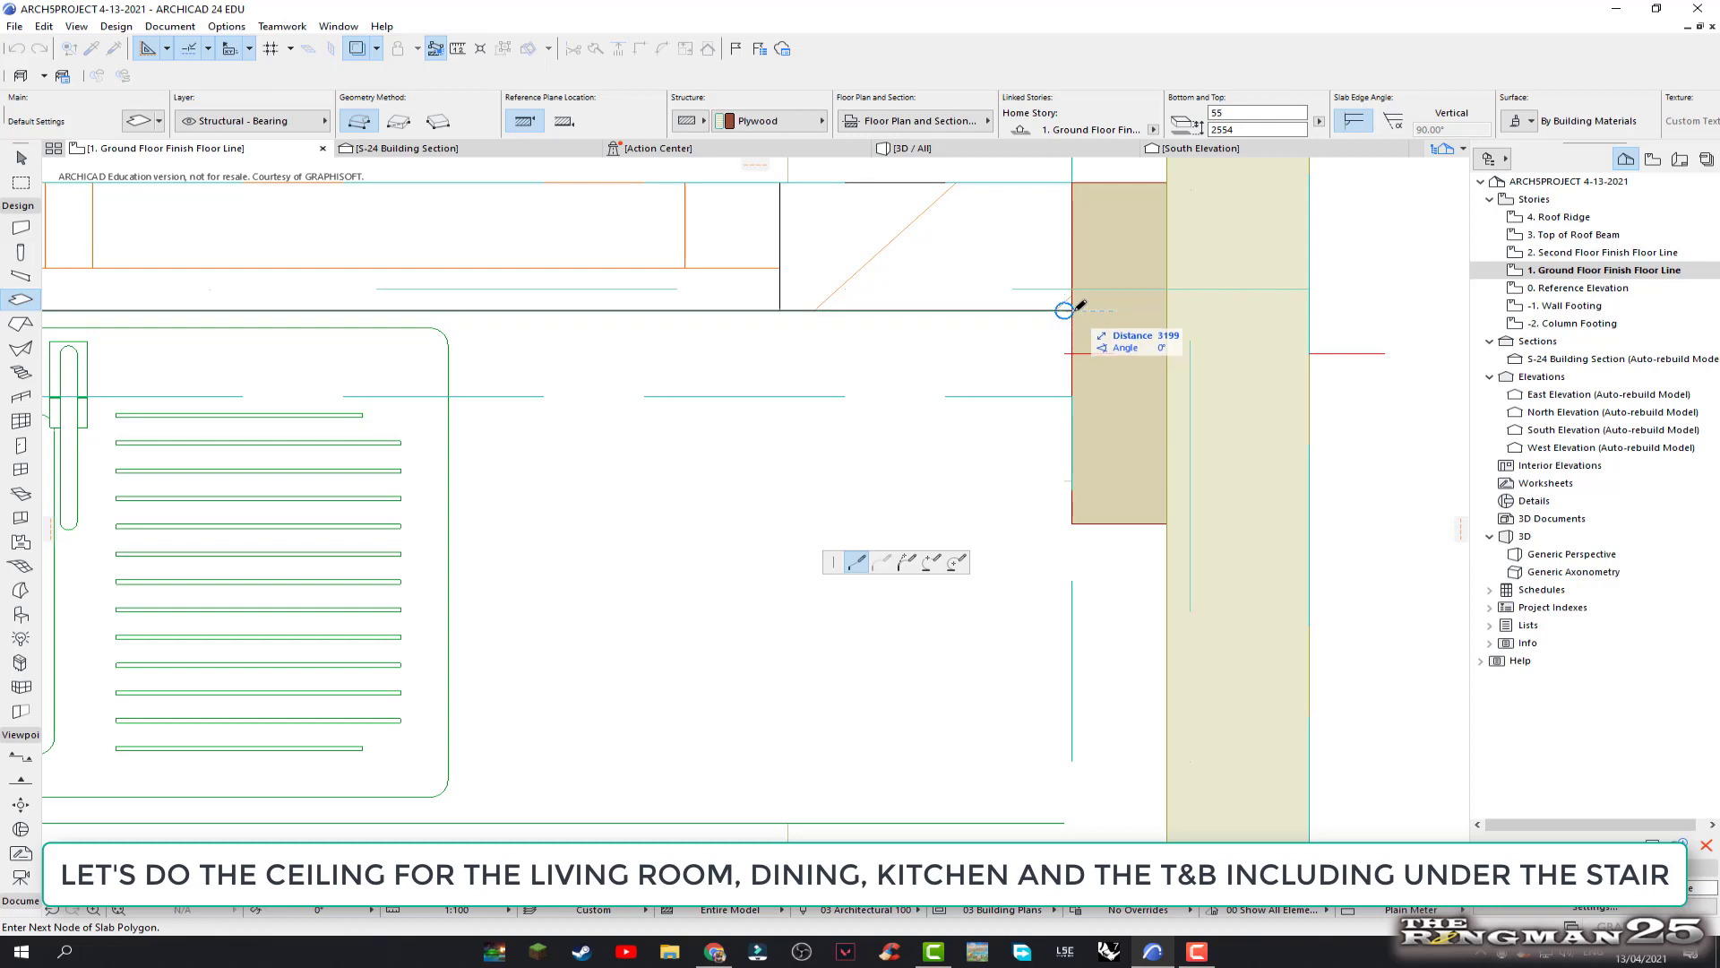
pyautogui.scroll(2, 1080, 306)
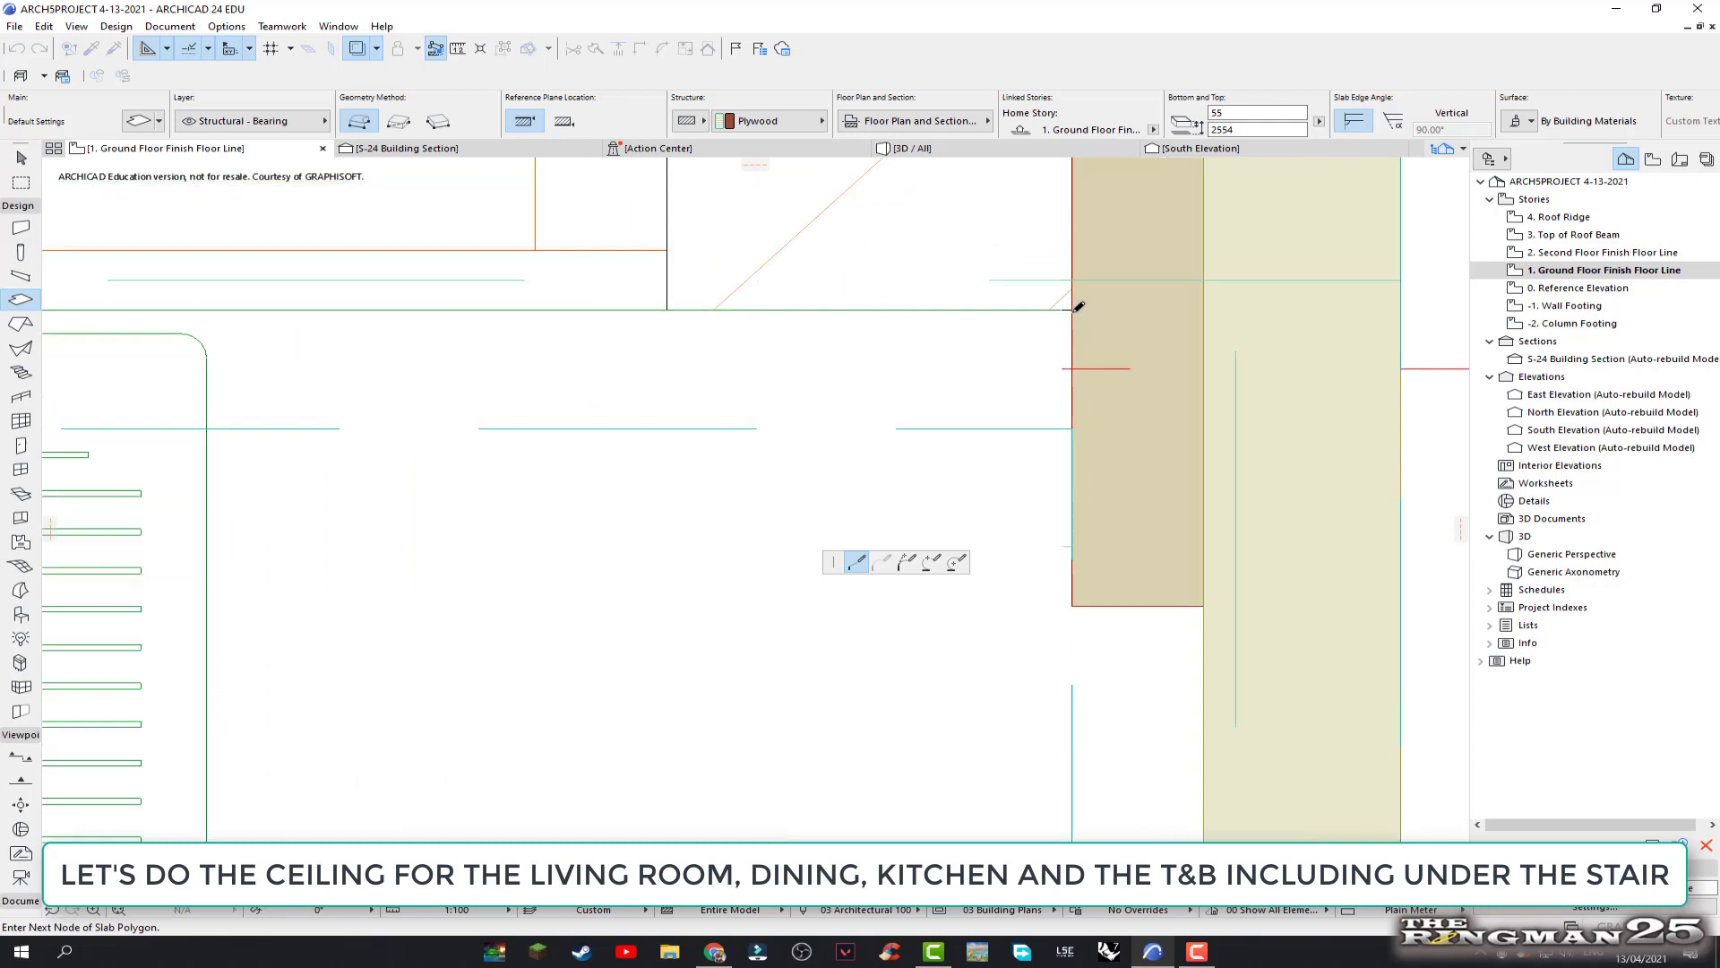
pyautogui.scroll(1, 1078, 305)
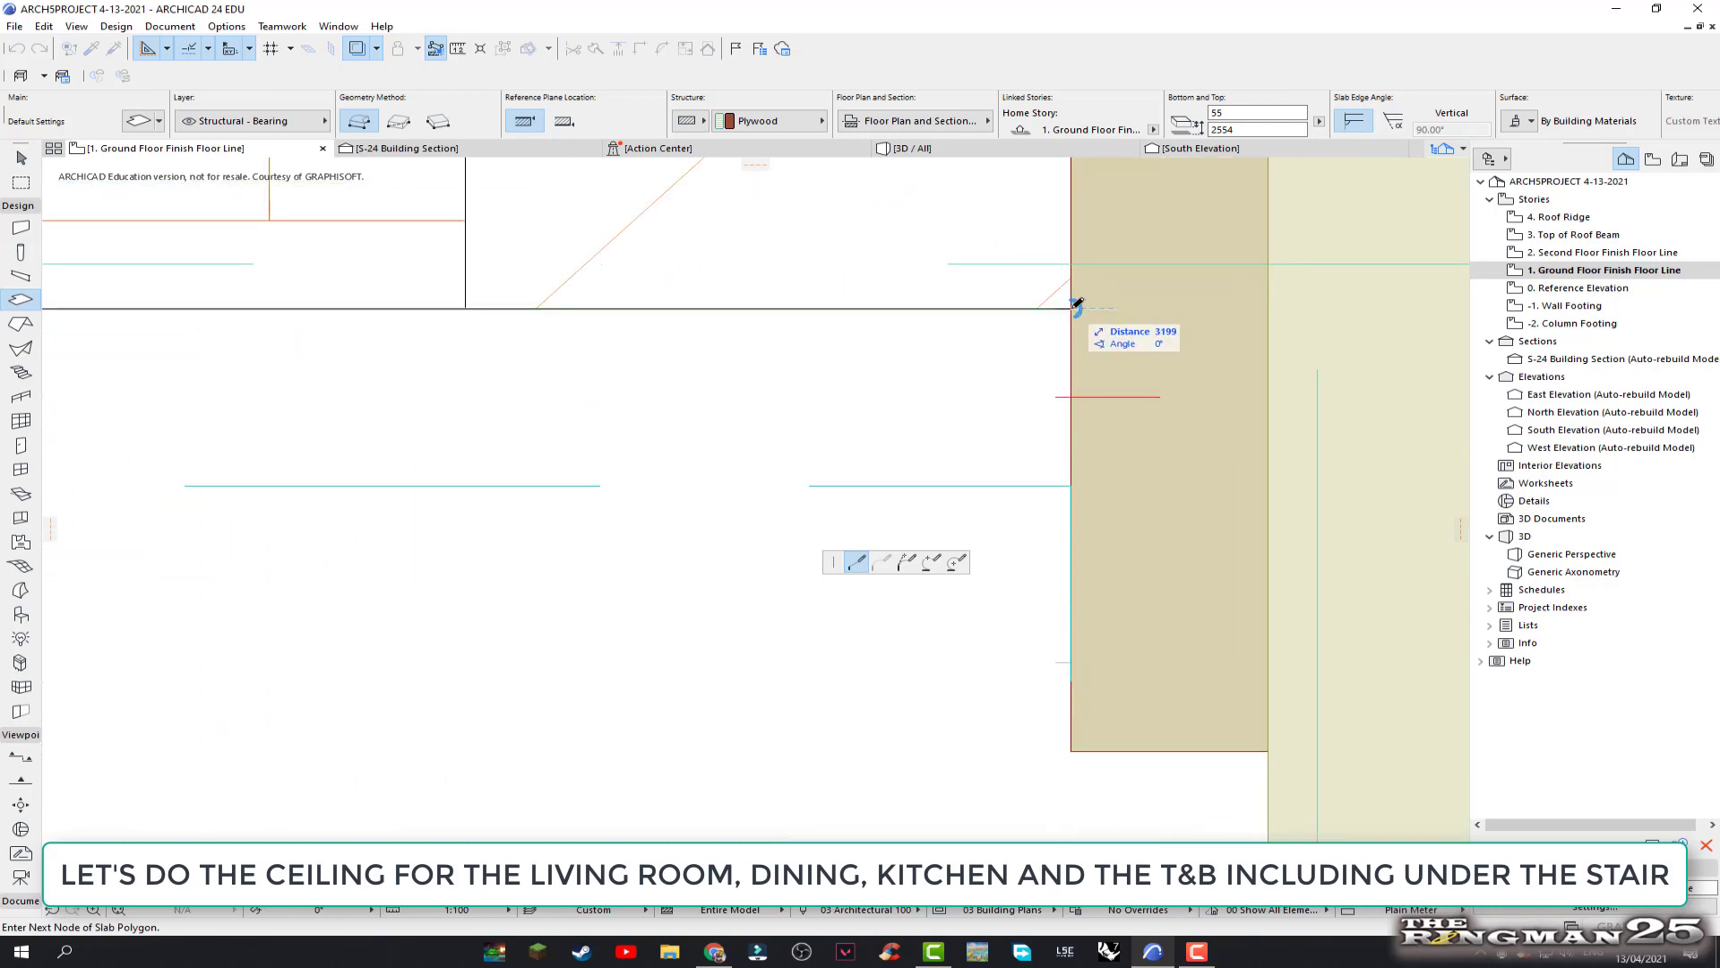
pyautogui.click(1072, 308)
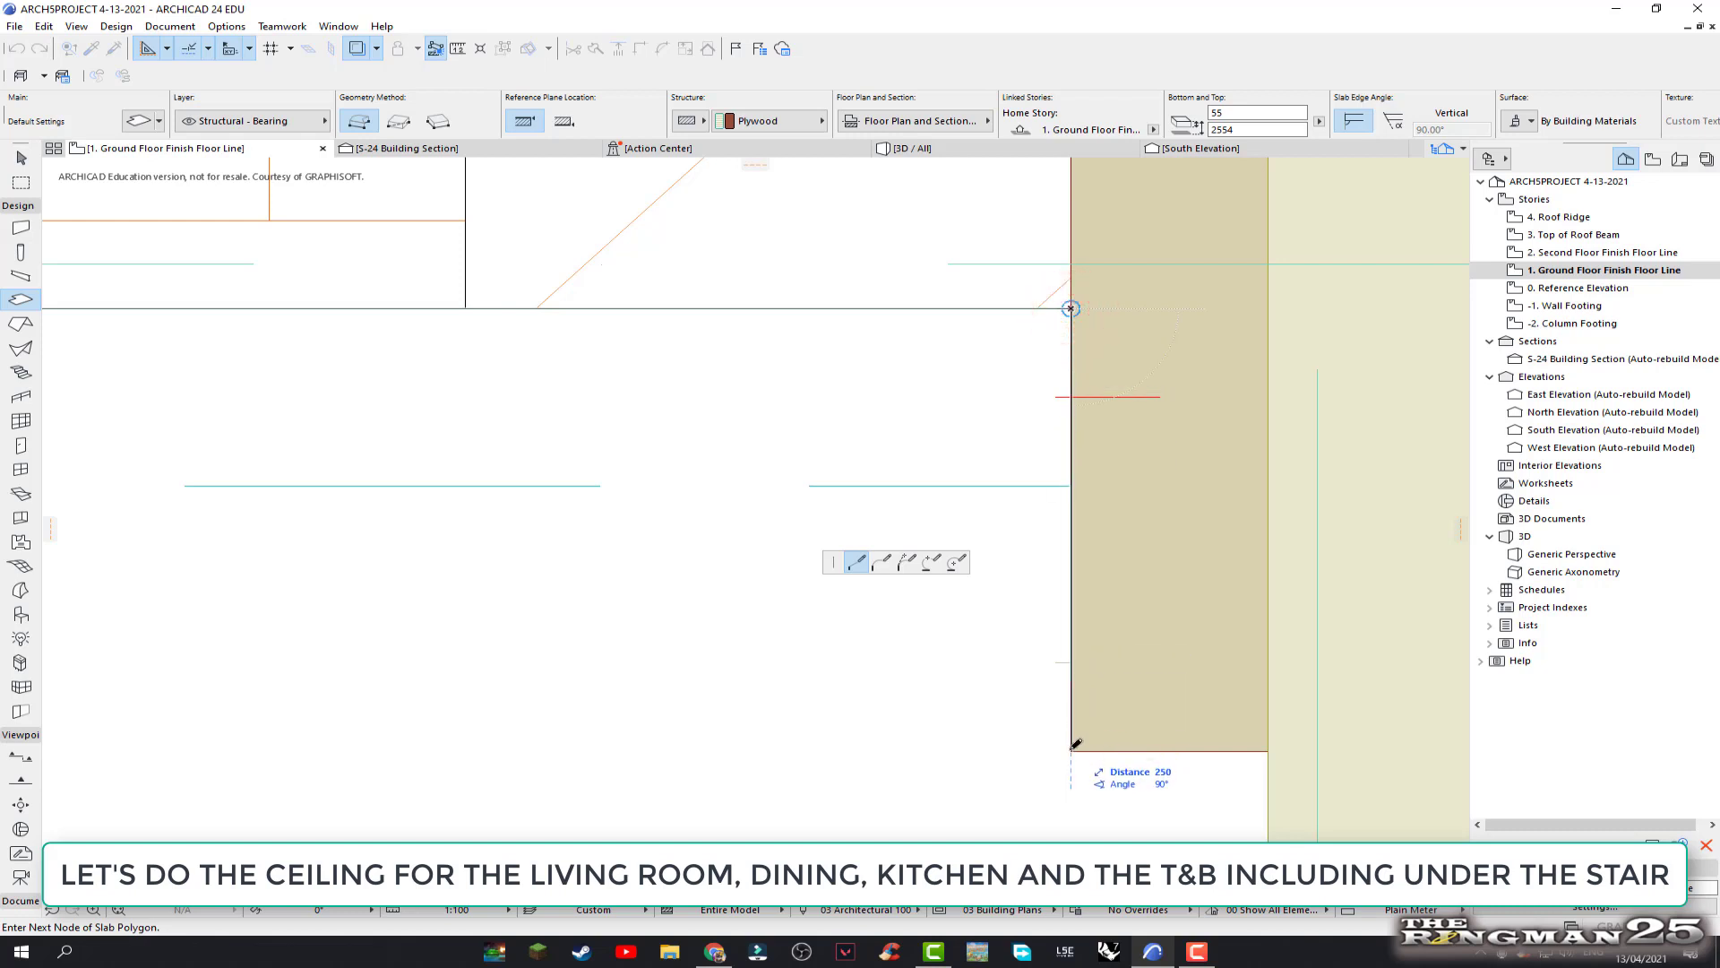
pyautogui.click(1072, 749)
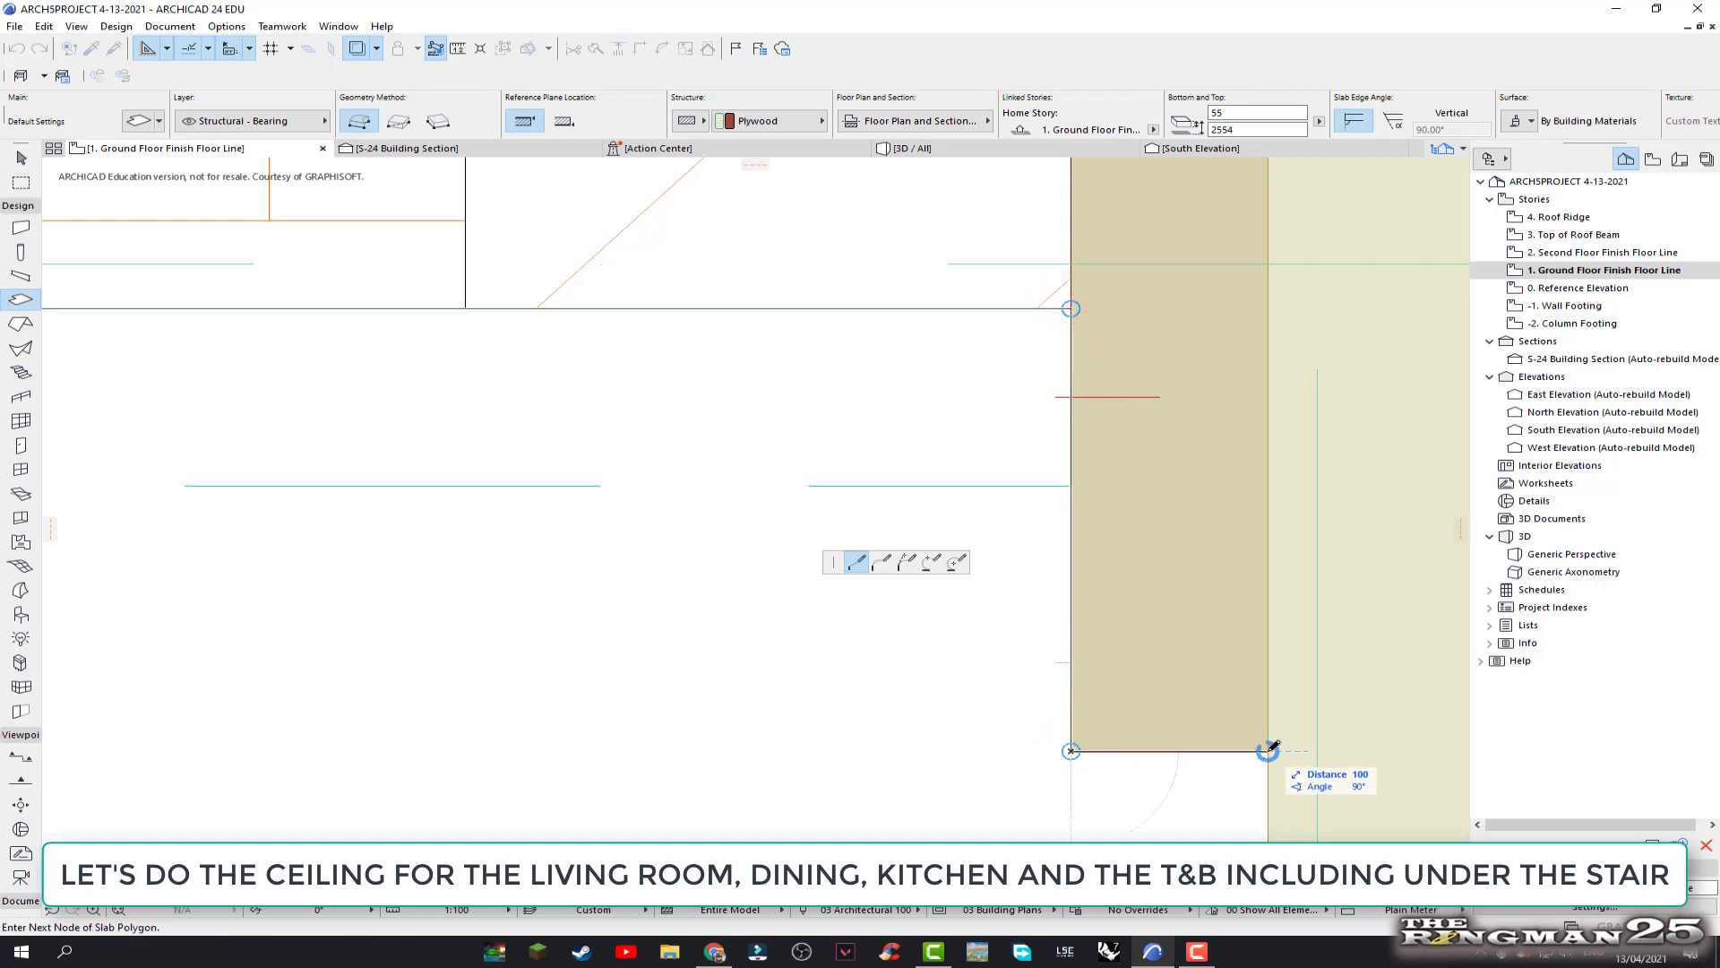
pyautogui.click(1267, 750)
# Continue the outline around the dining wall step and the column's bottom edge
pyautogui.scroll(-2, 1267, 750)
pyautogui.scroll(-2, 1210, 735)
pyautogui.scroll(-1, 1162, 726)
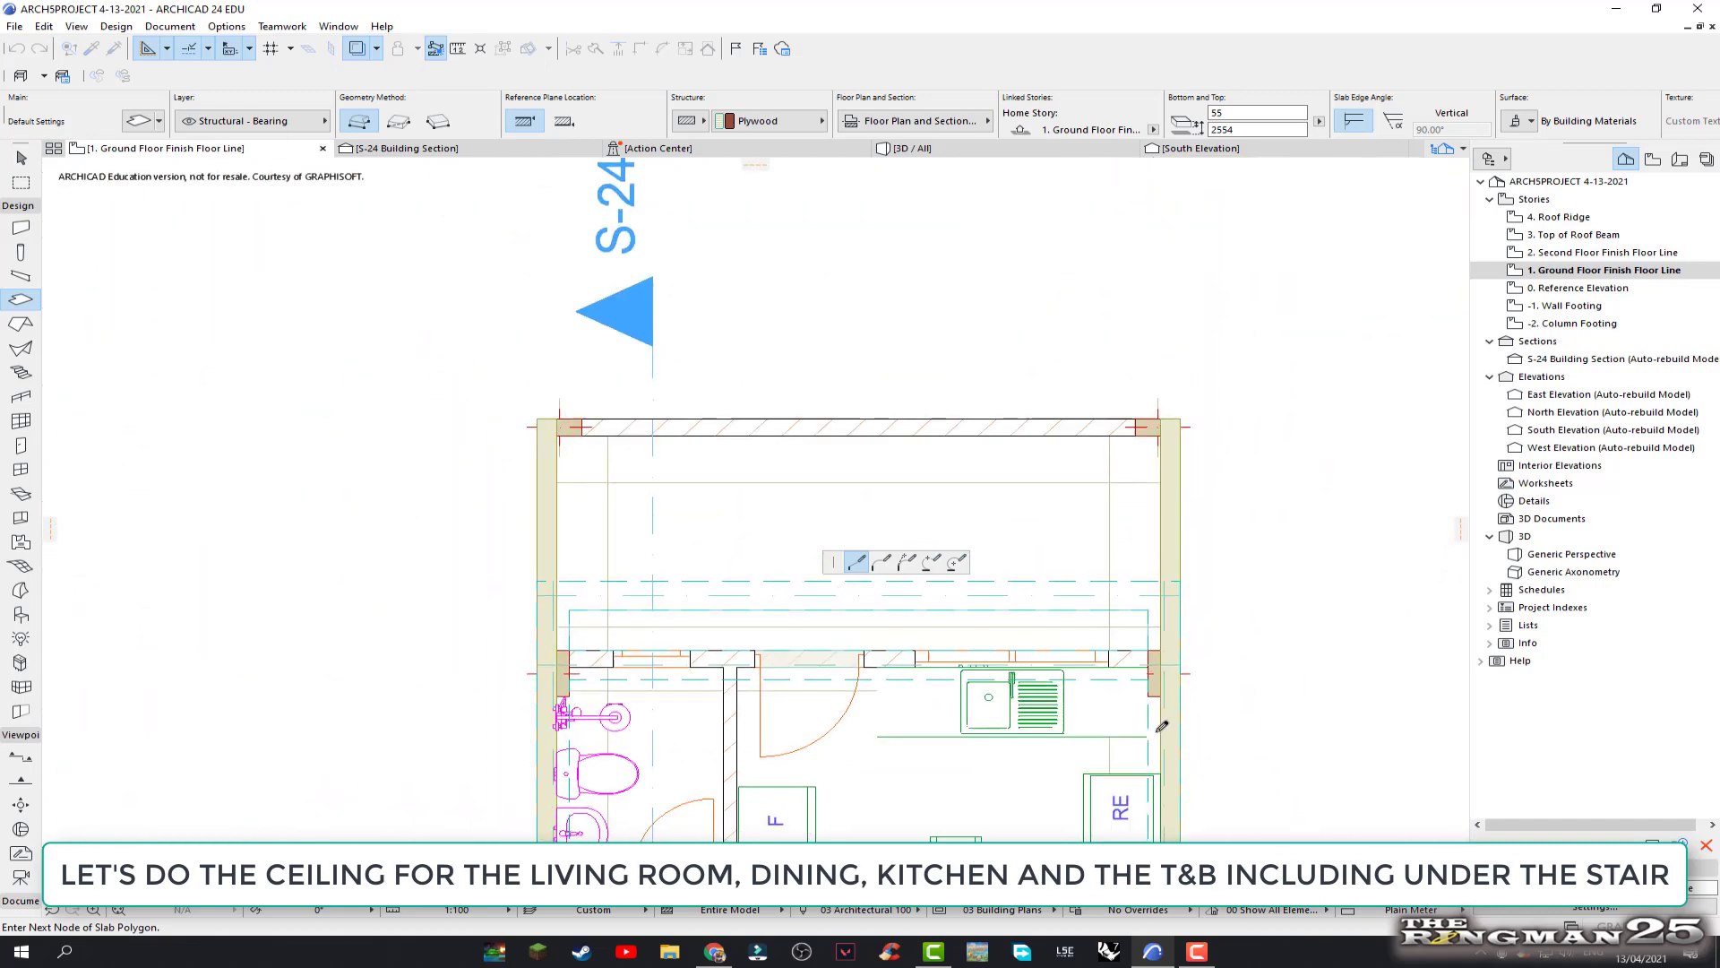
pyautogui.moveTo(1162, 726); pyautogui.dragTo(1111, 646, button='middle')
pyautogui.scroll(2, 1079, 632)
pyautogui.scroll(2, 1076, 622)
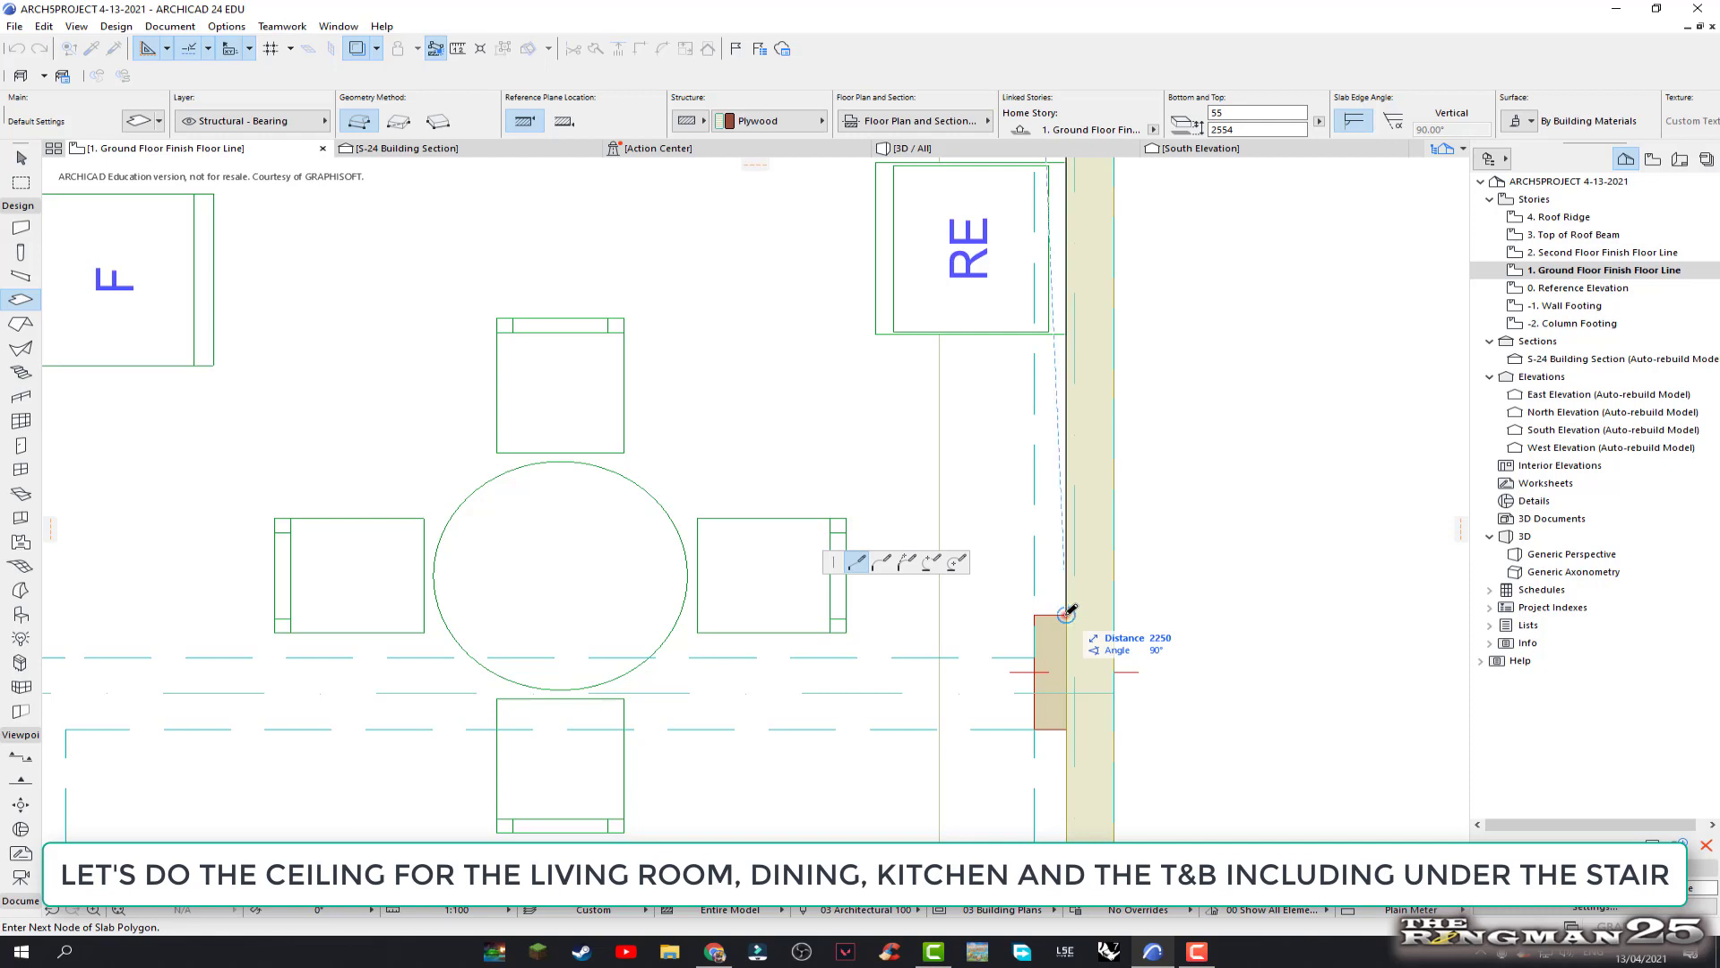
pyautogui.click(1066, 614)
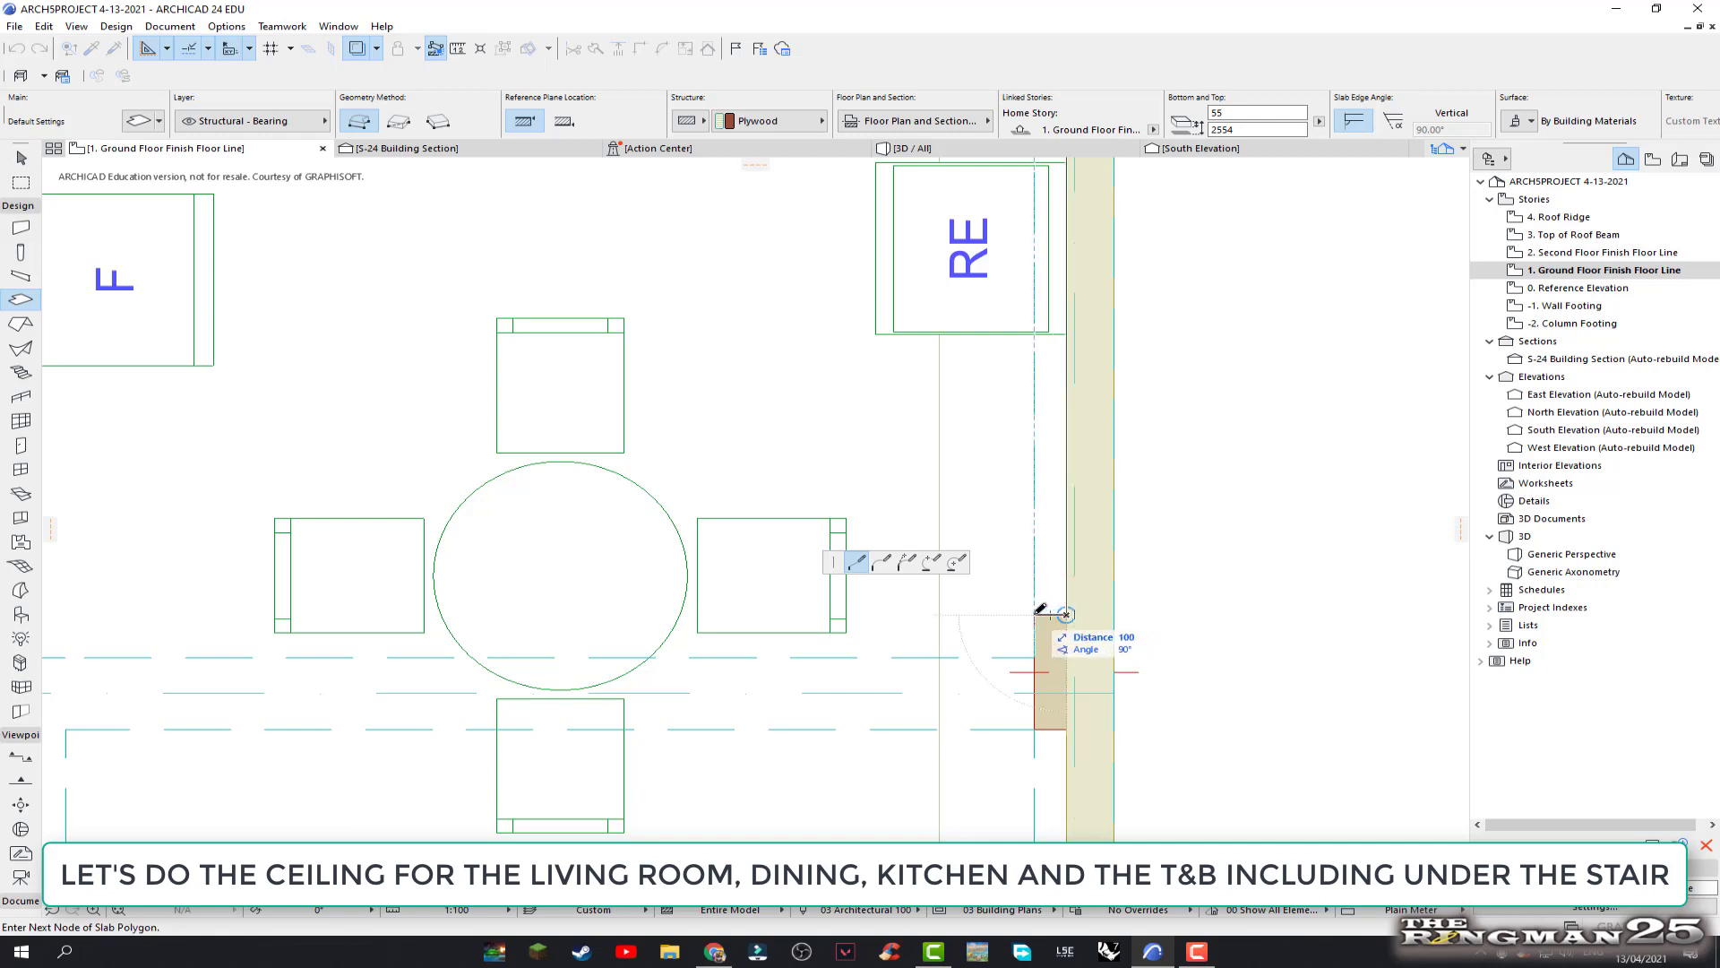
pyautogui.click(1035, 728)
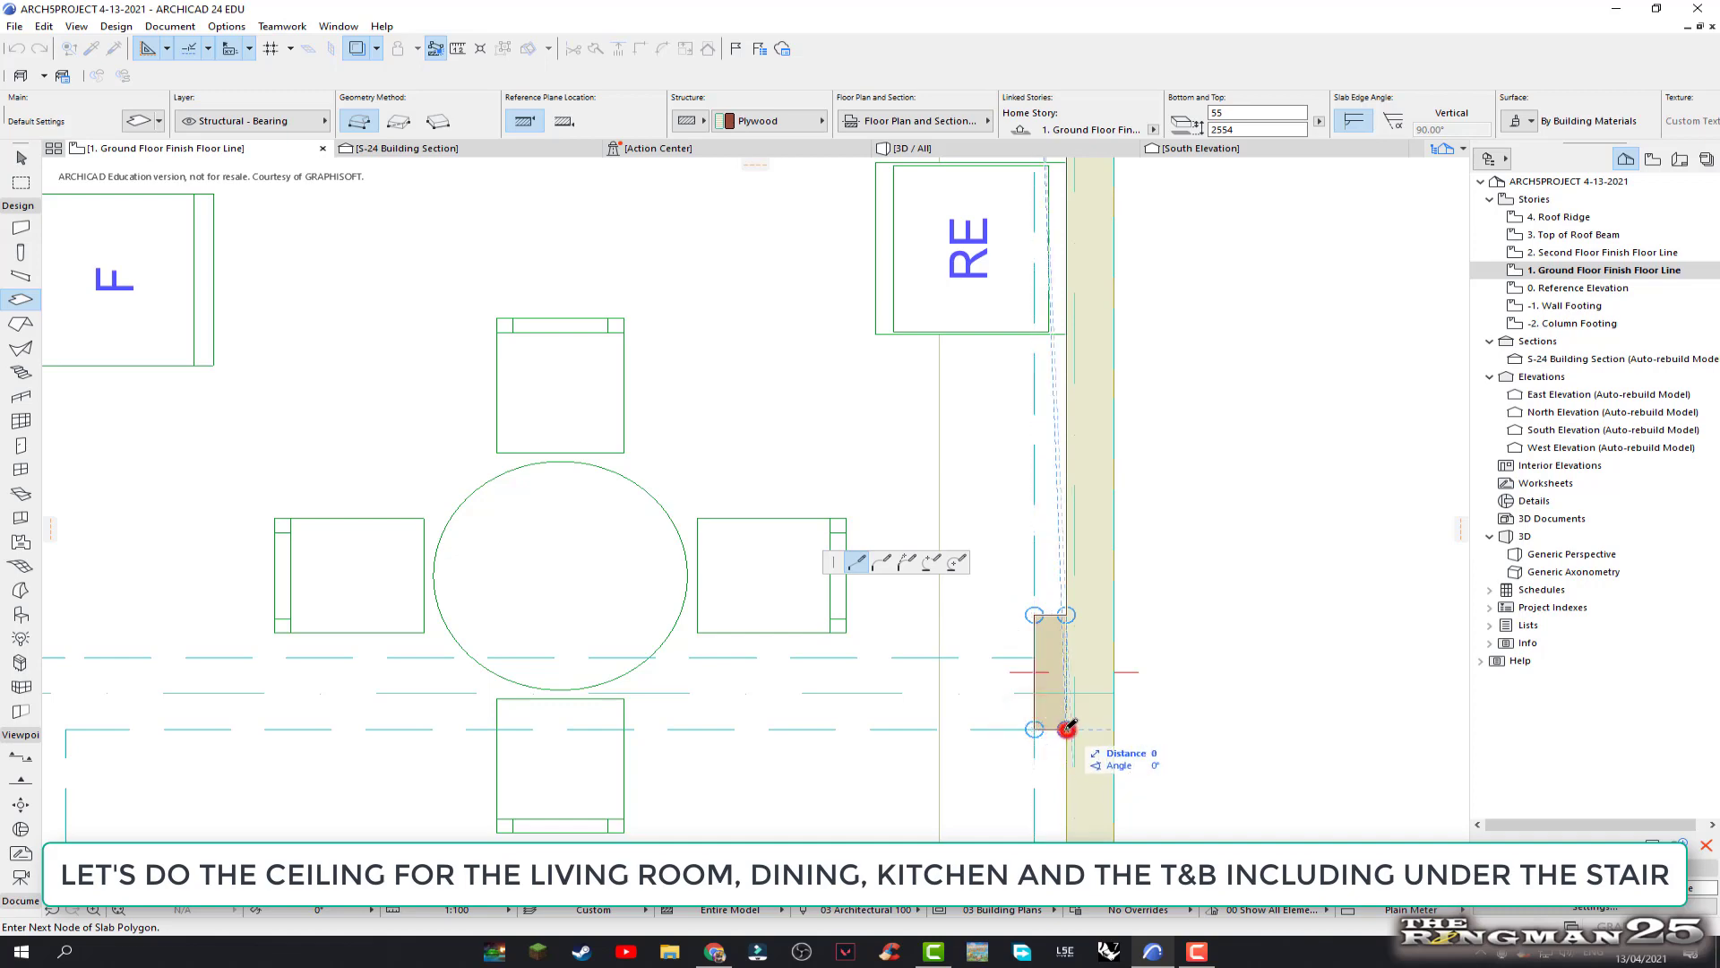
pyautogui.scroll(-3, 1067, 722)
pyautogui.scroll(-2, 1058, 538)
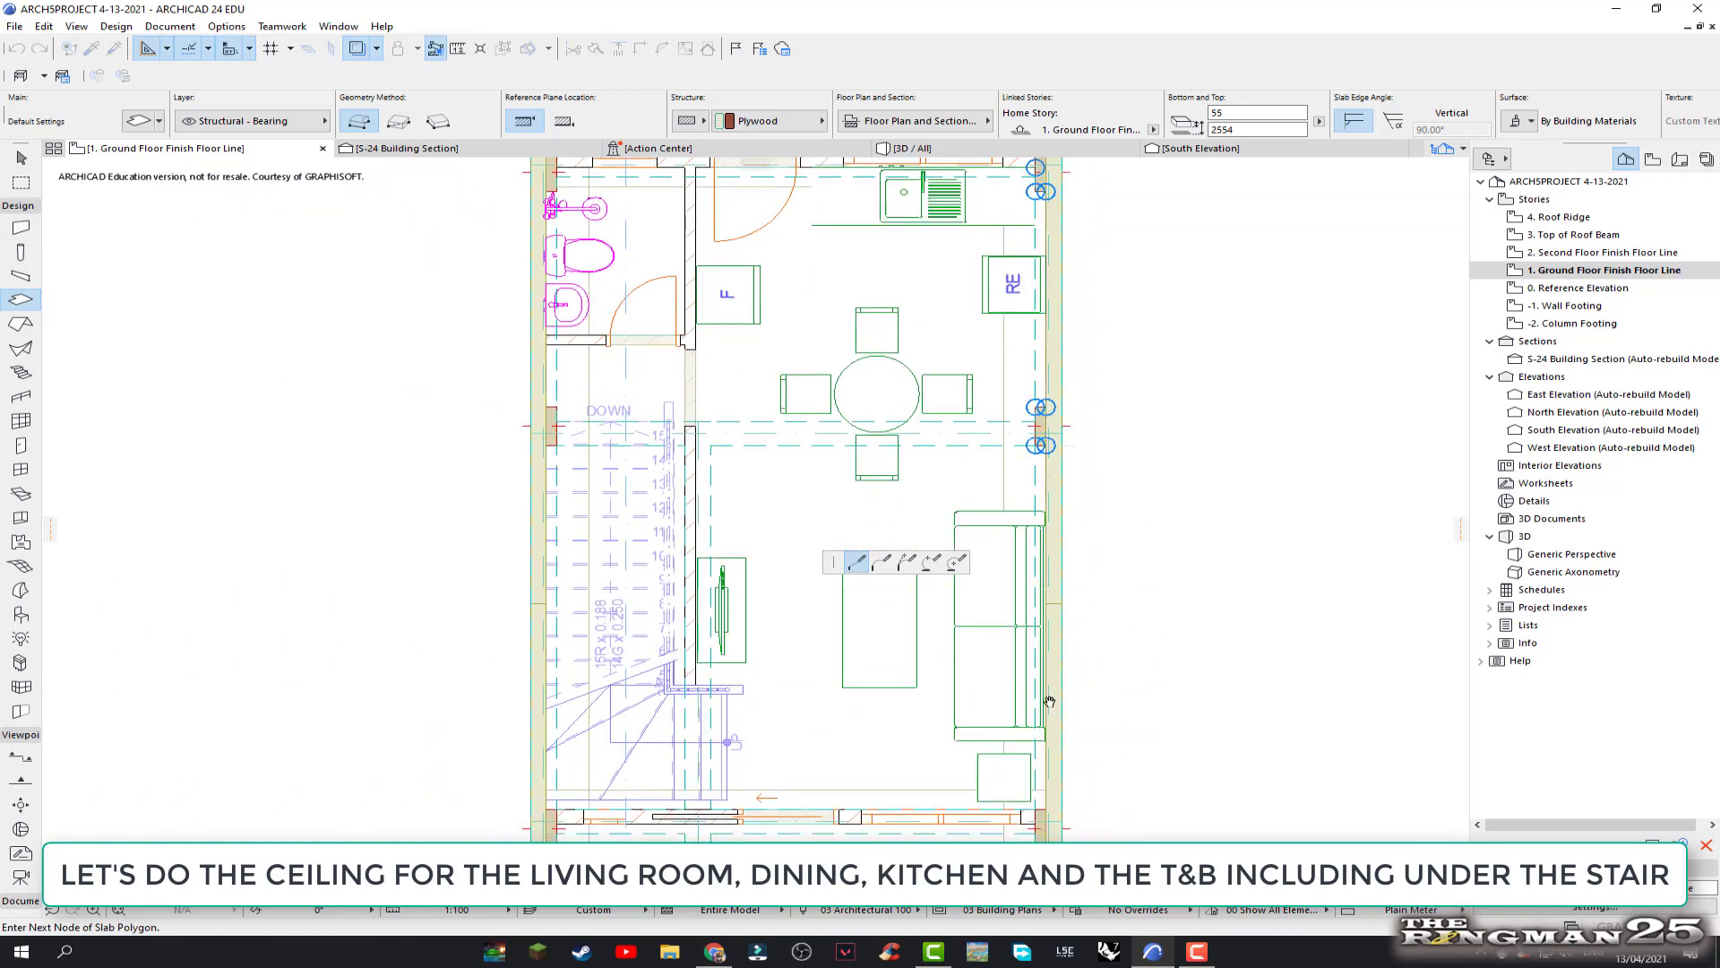
pyautogui.scroll(2, 1055, 537)
pyautogui.scroll(2, 1057, 555)
pyautogui.scroll(2, 1058, 583)
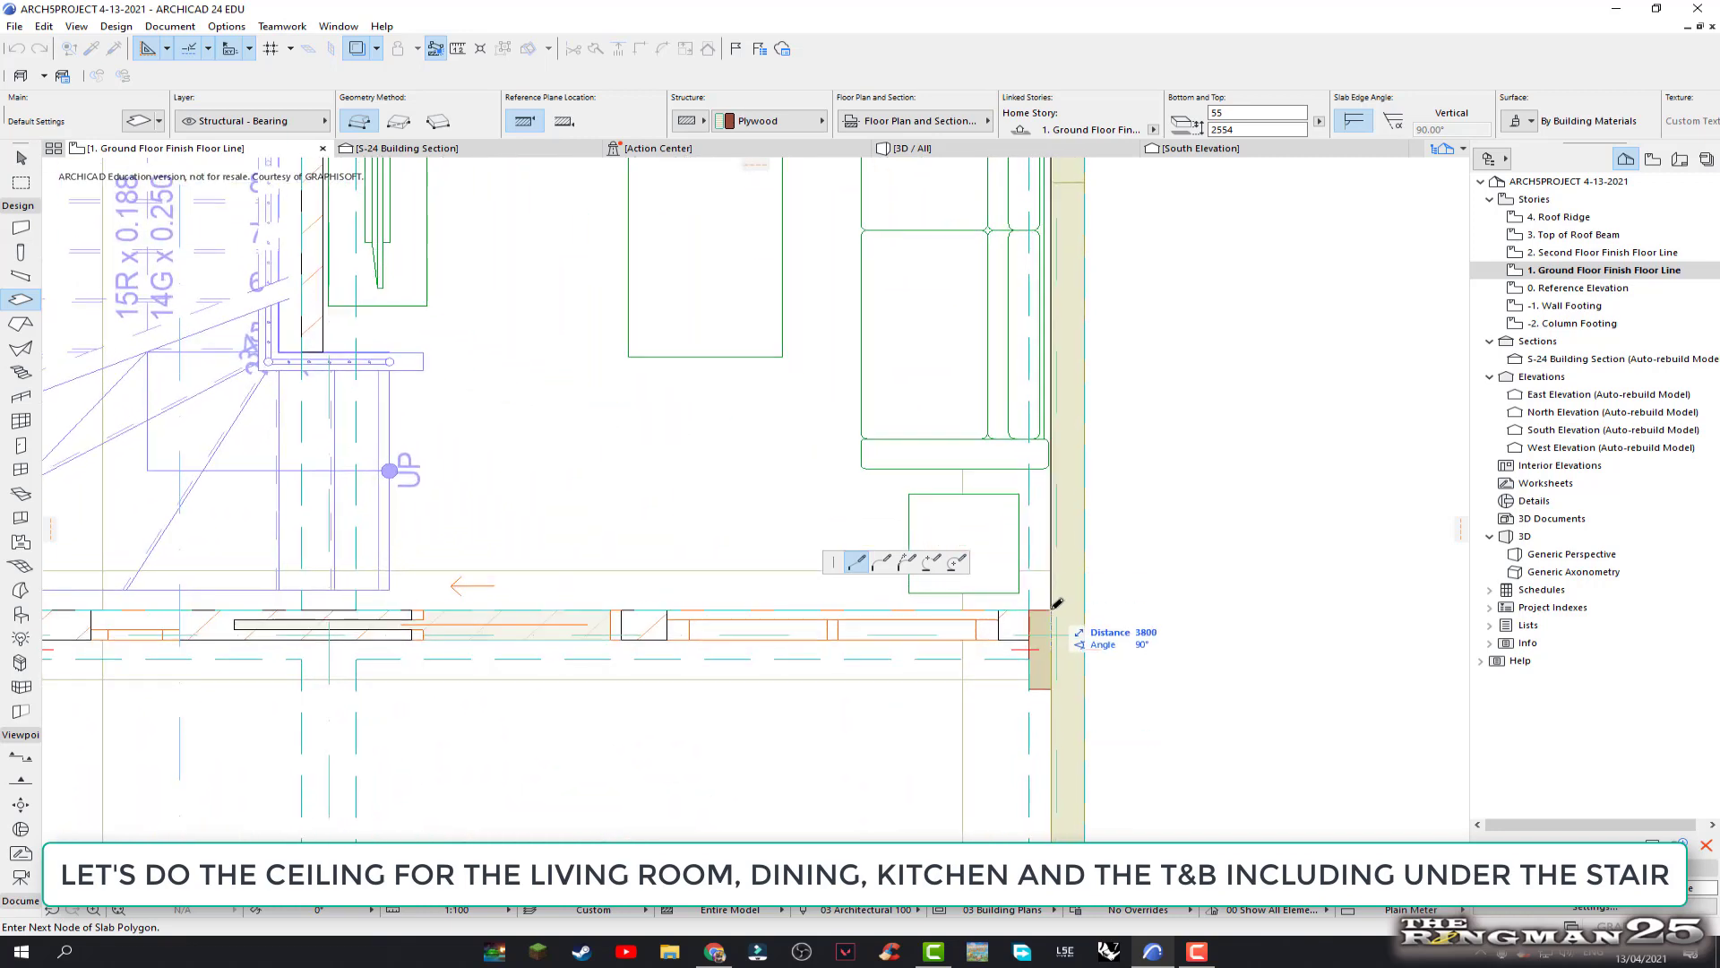
pyautogui.scroll(-2, 1056, 605)
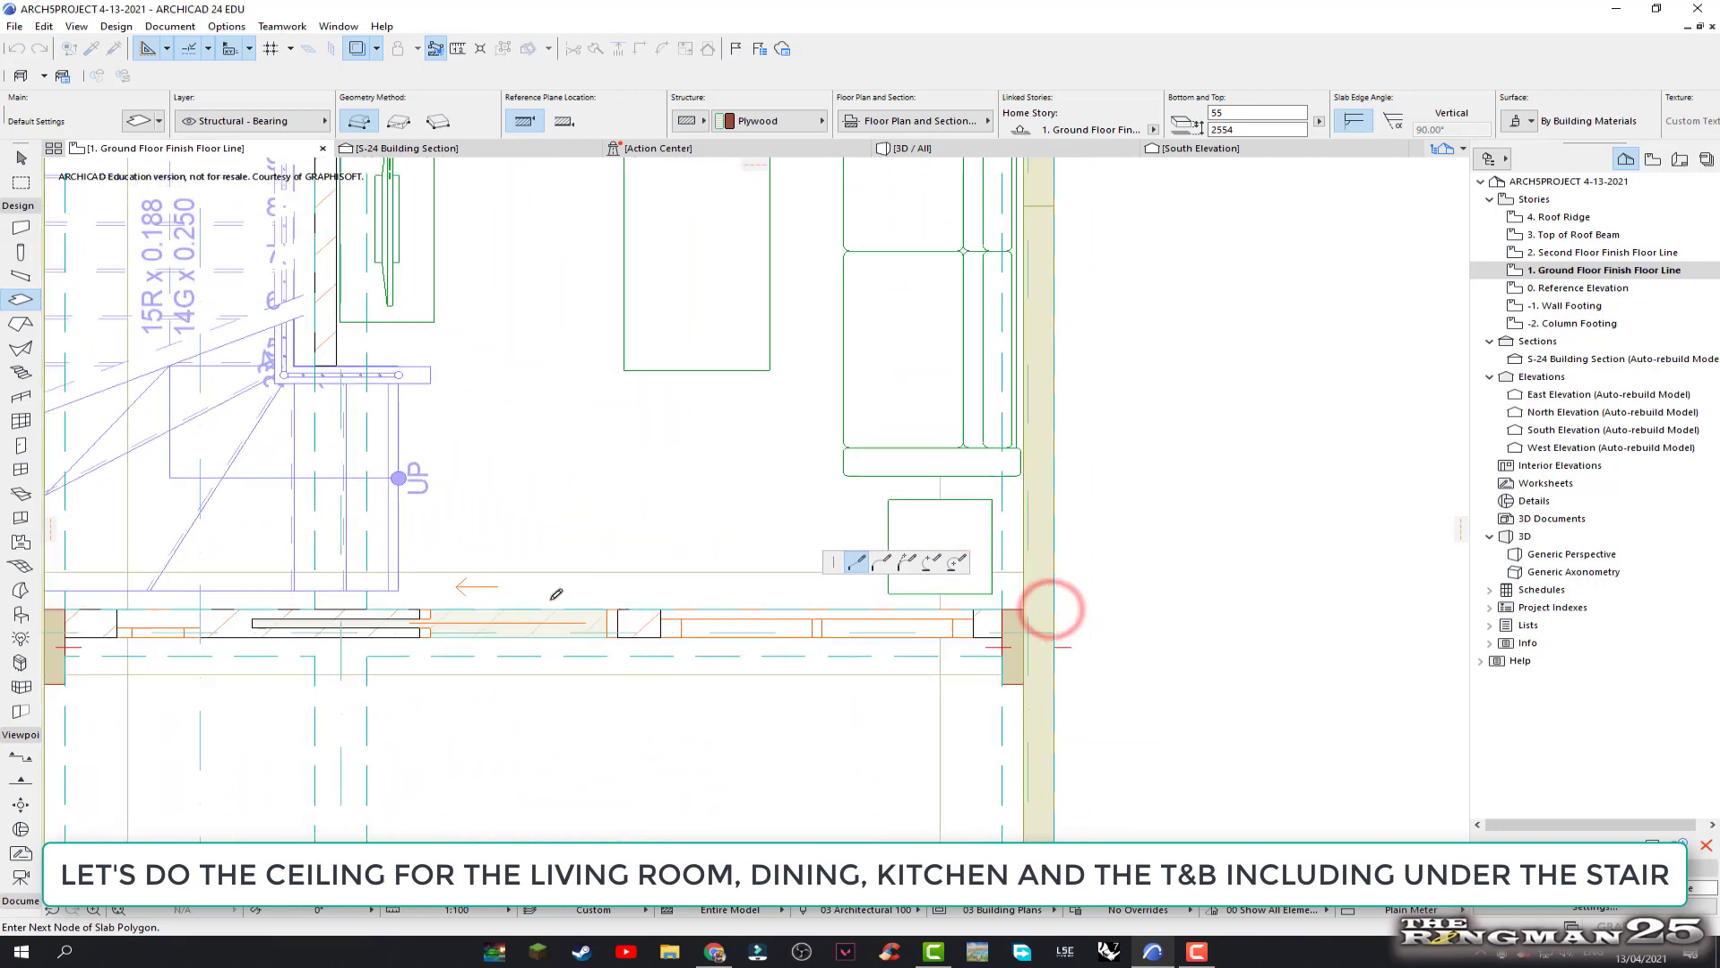
pyautogui.moveTo(721, 604); pyautogui.dragTo(895, 672, button='middle')
pyautogui.scroll(1, 731, 667)
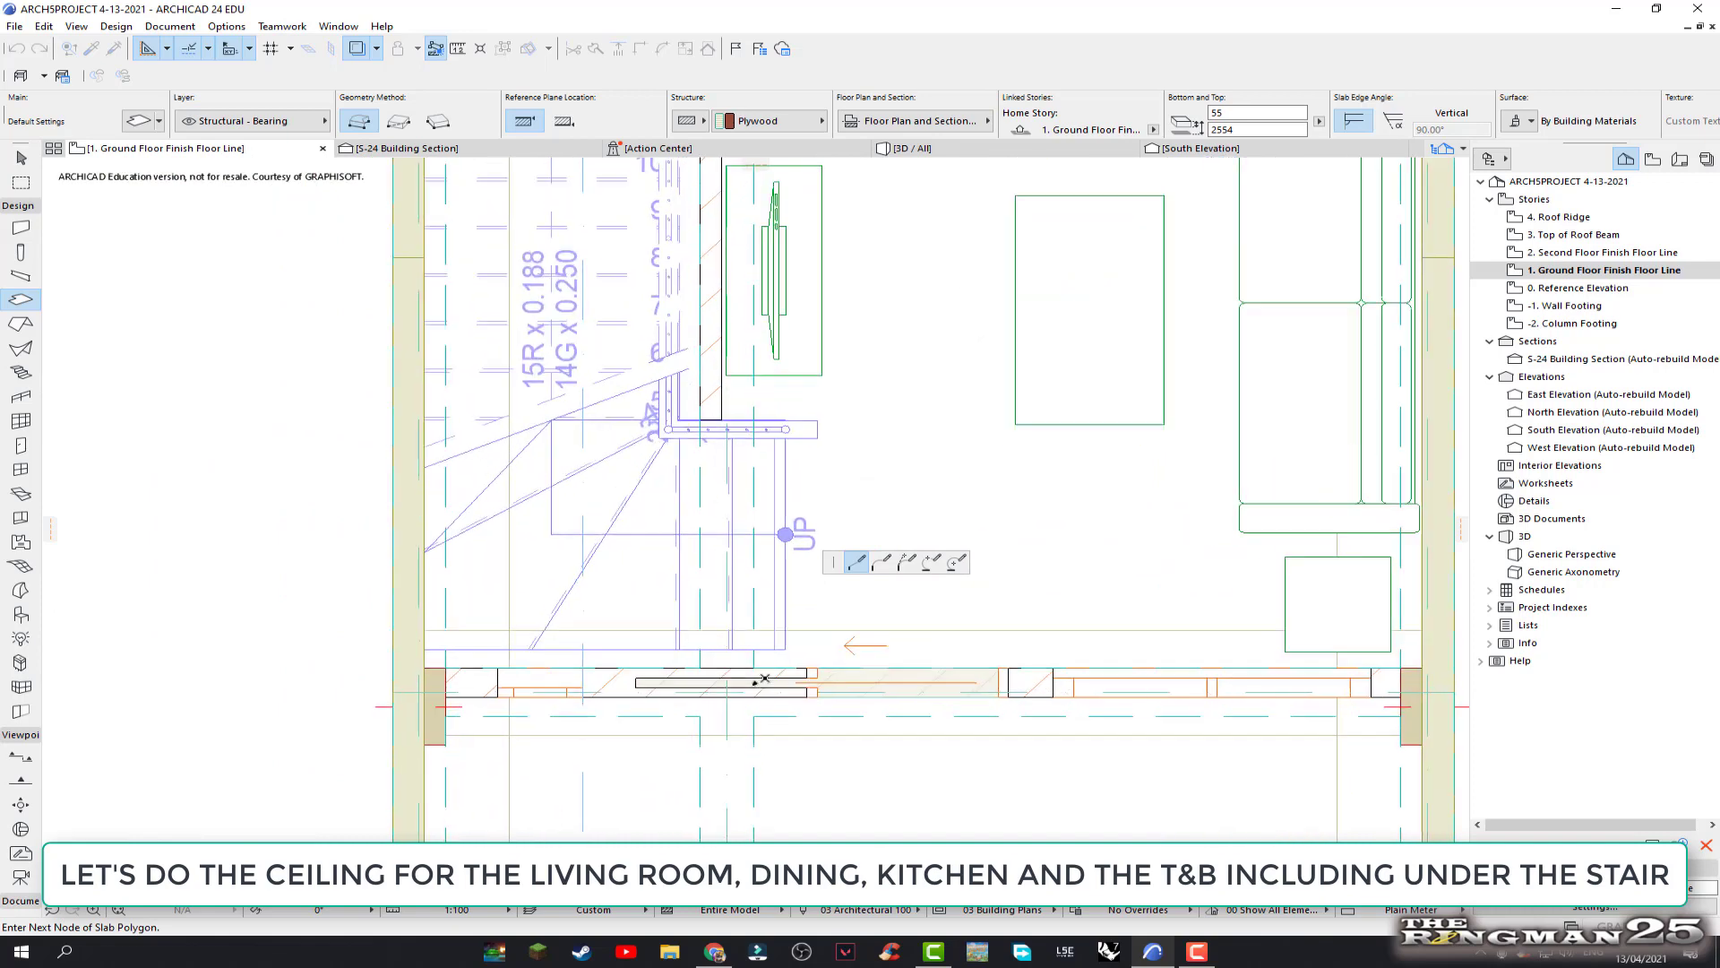
pyautogui.scroll(2, 730, 663)
pyautogui.scroll(1, 732, 654)
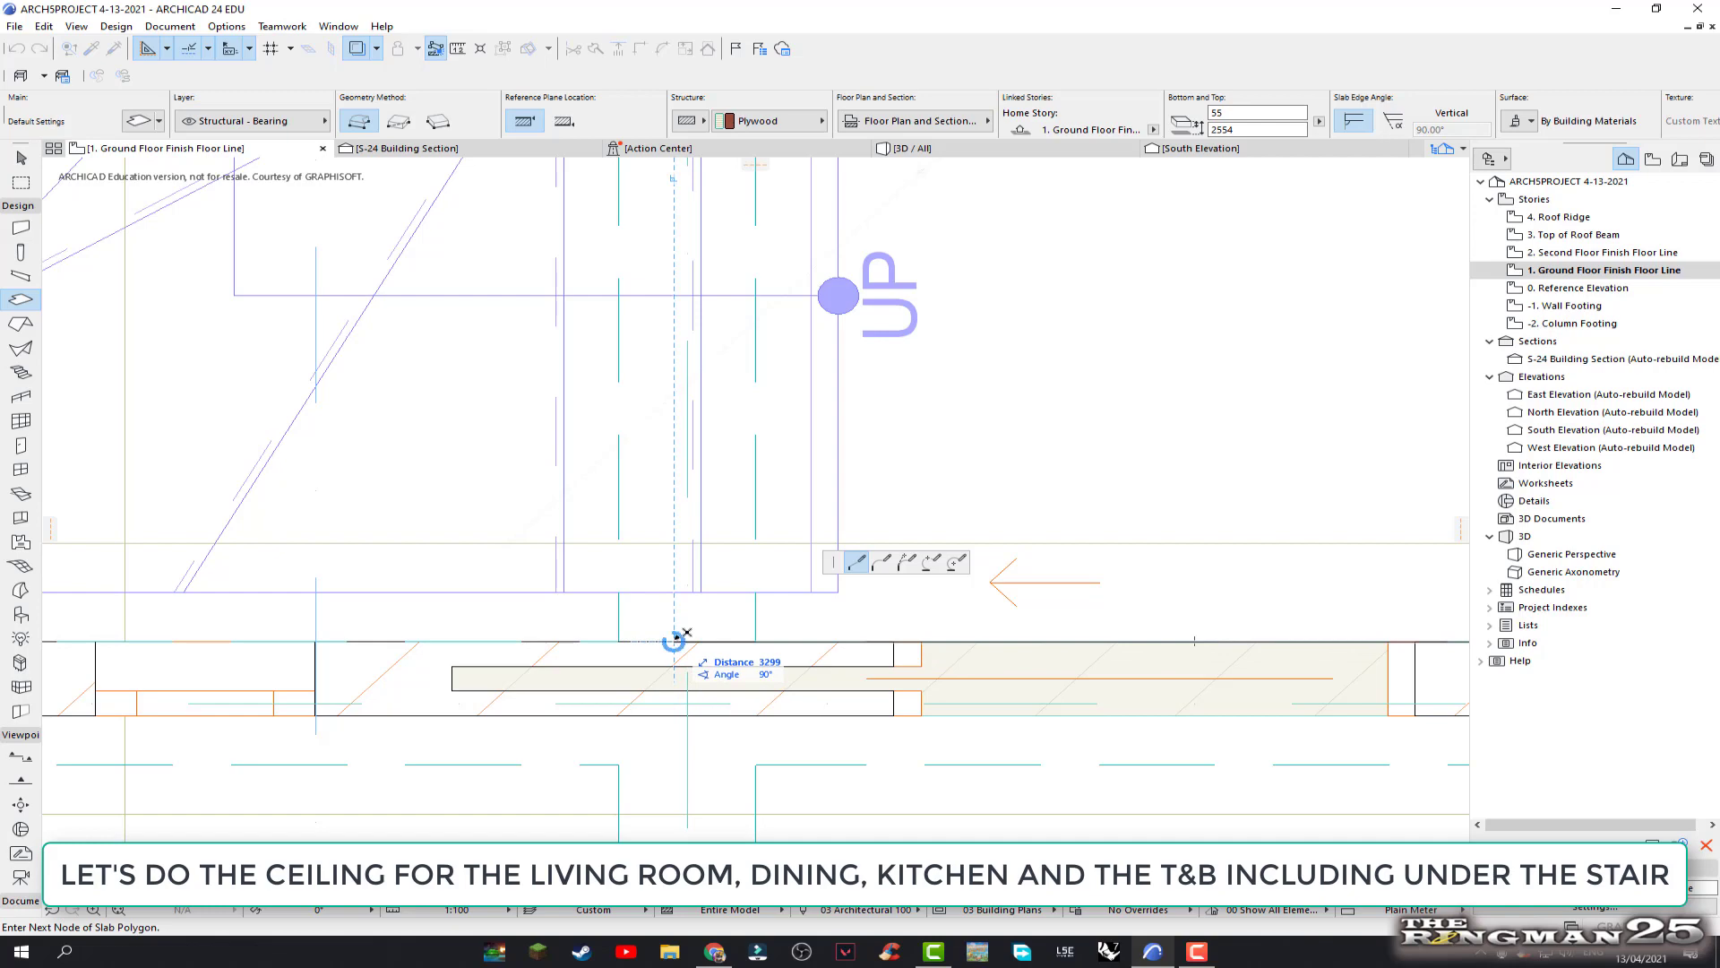
pyautogui.scroll(-2, 674, 636)
pyautogui.scroll(-2, 681, 645)
pyautogui.moveTo(703, 654); pyautogui.dragTo(704, 708, button='middle')
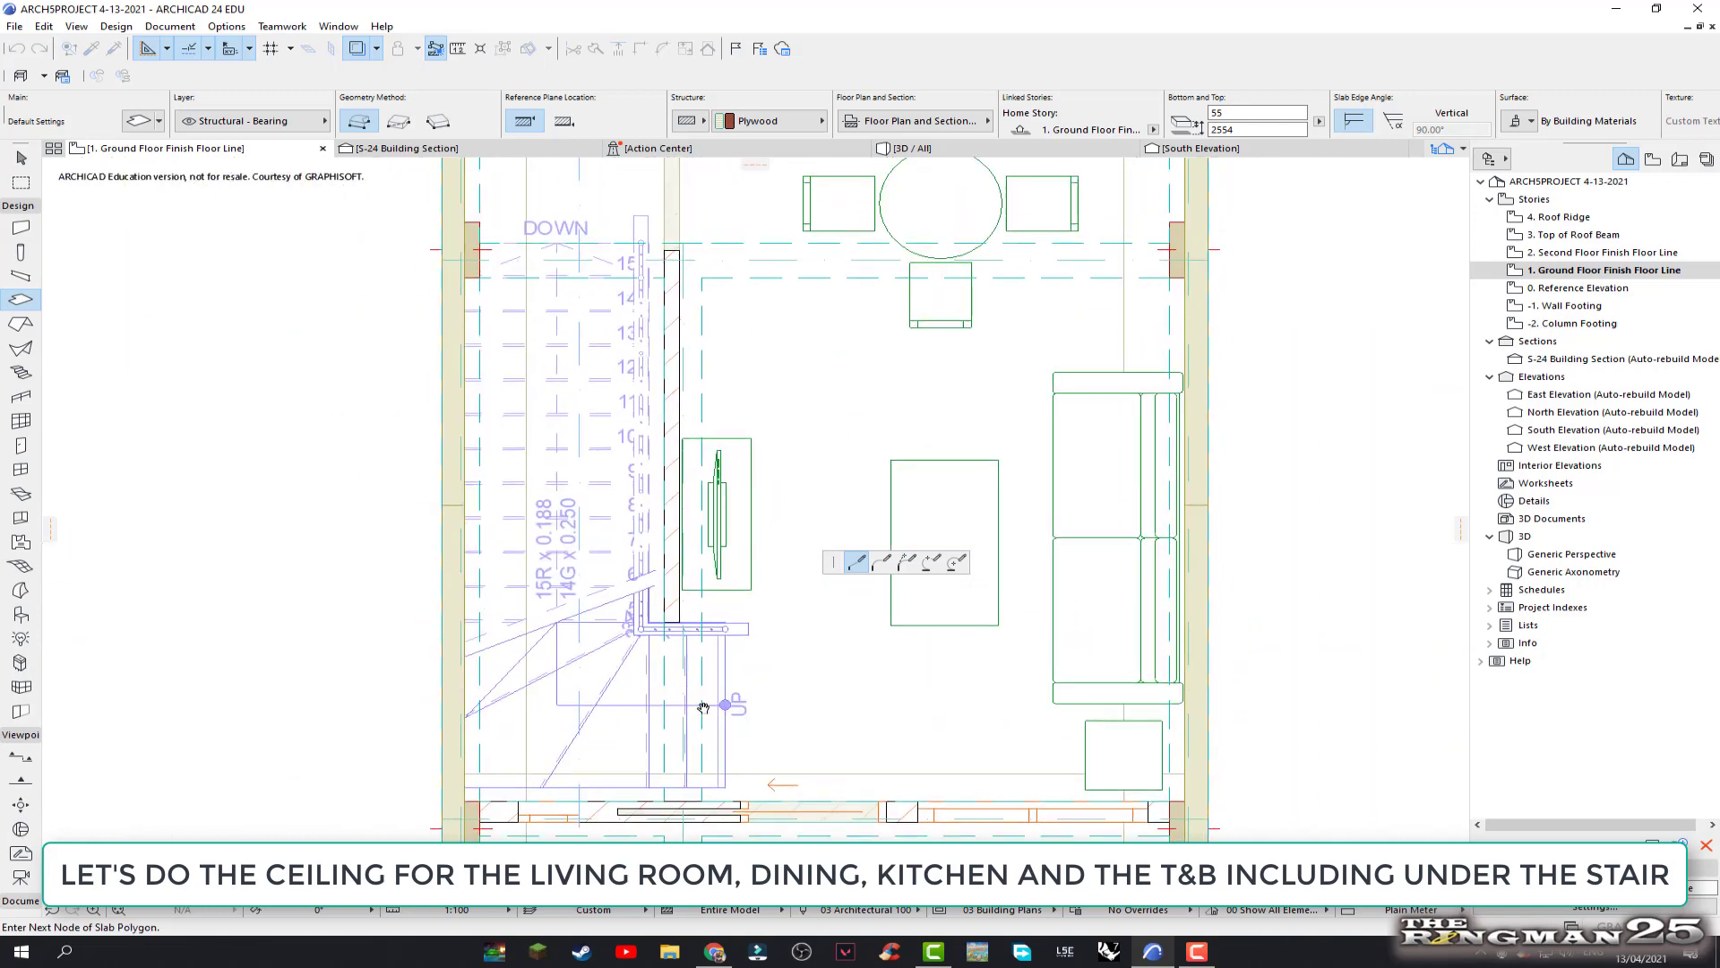
pyautogui.keyDown('ctrl'); pyautogui.scroll(2, 704, 627); pyautogui.keyUp('ctrl')
pyautogui.keyDown('ctrl'); pyautogui.scroll(3, 704, 502); pyautogui.keyUp('ctrl')
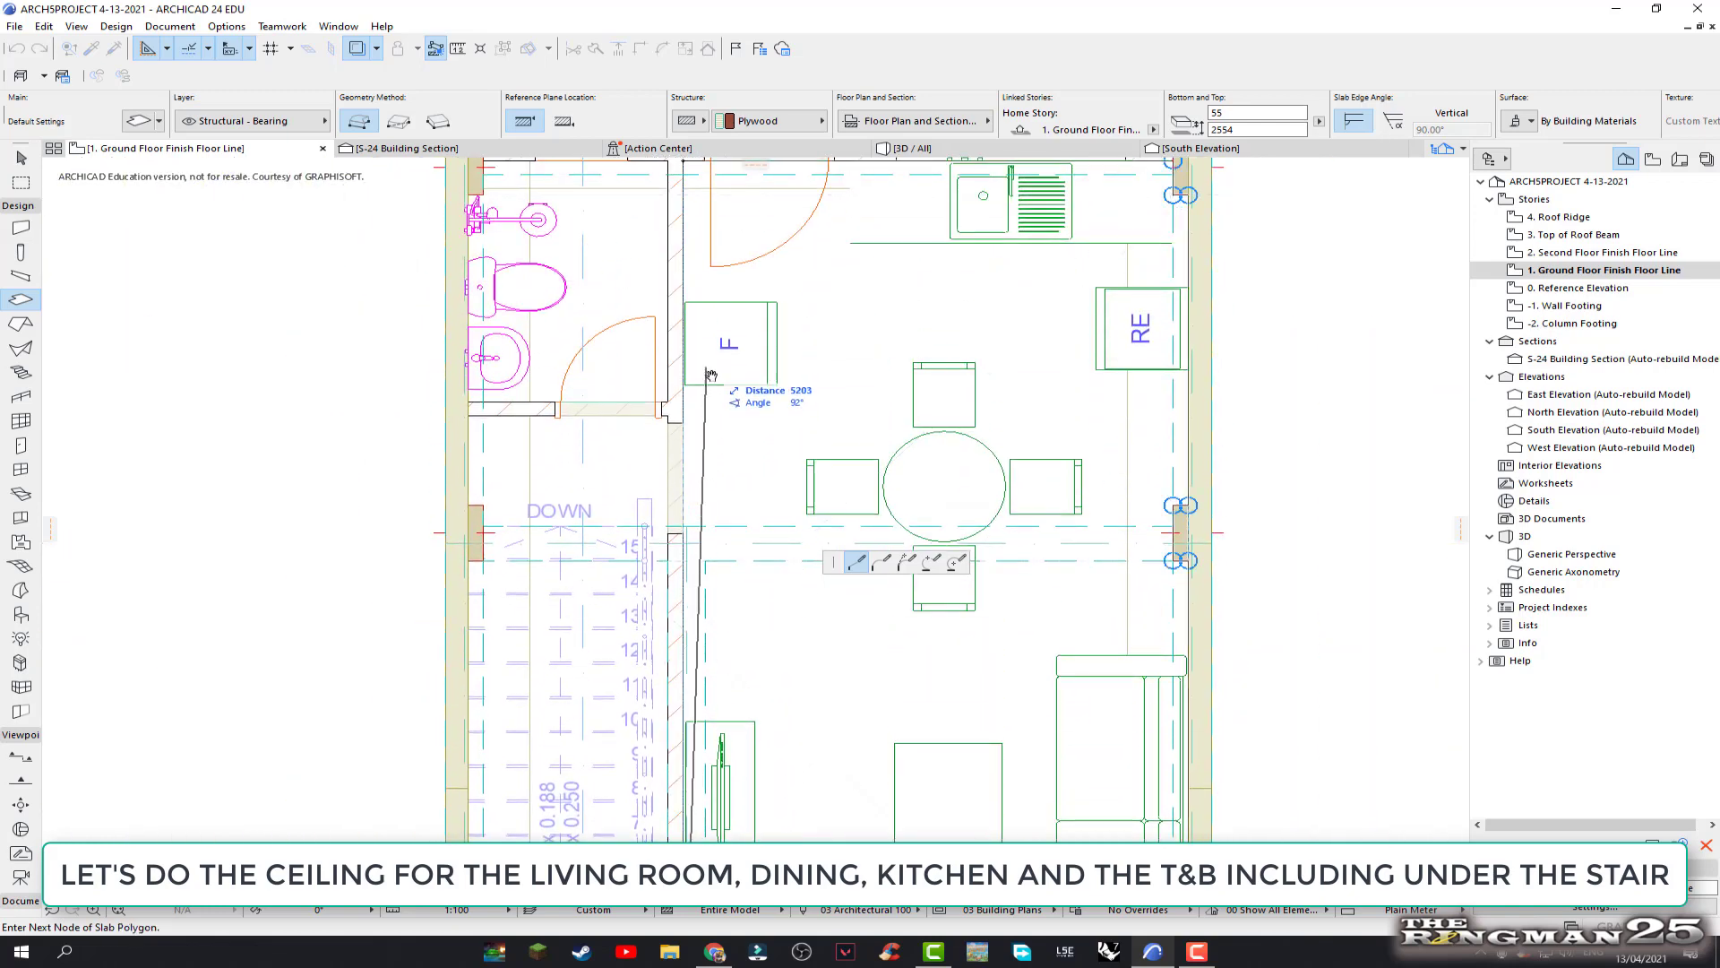
pyautogui.scroll(-2, 711, 375)
pyautogui.scroll(2, 708, 385)
pyautogui.scroll(2, 708, 386)
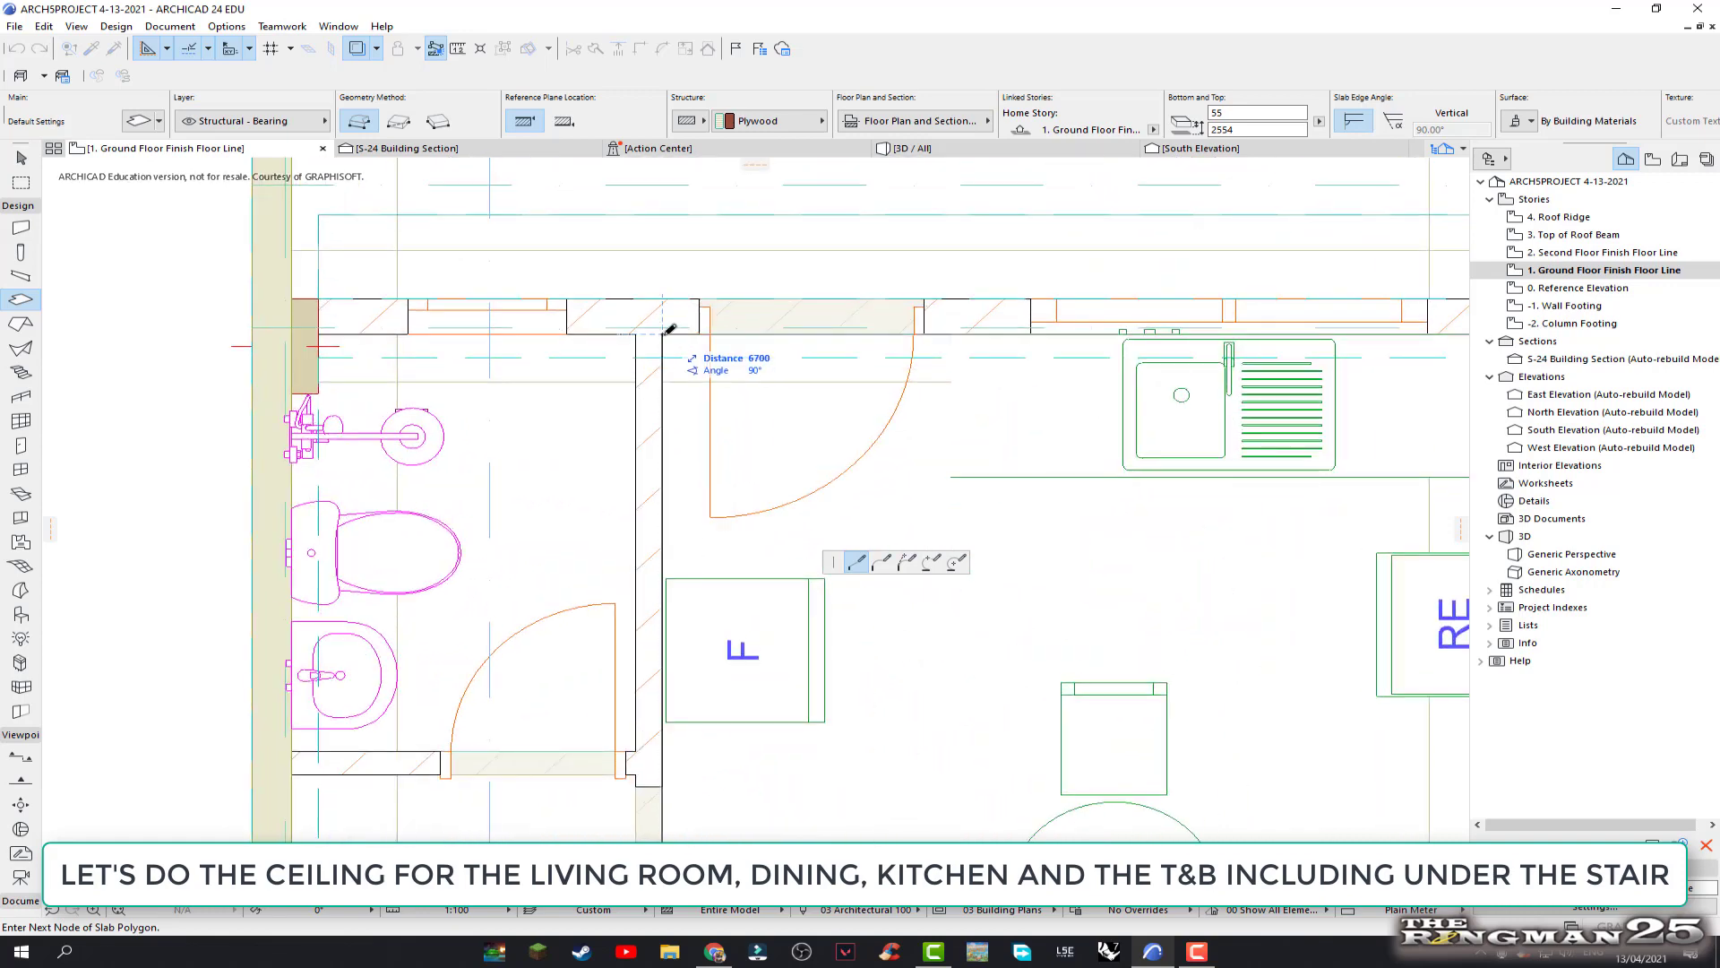
# Close the living, dining and kitchen ceiling slab outline at its starting corner
pyautogui.click(664, 333)
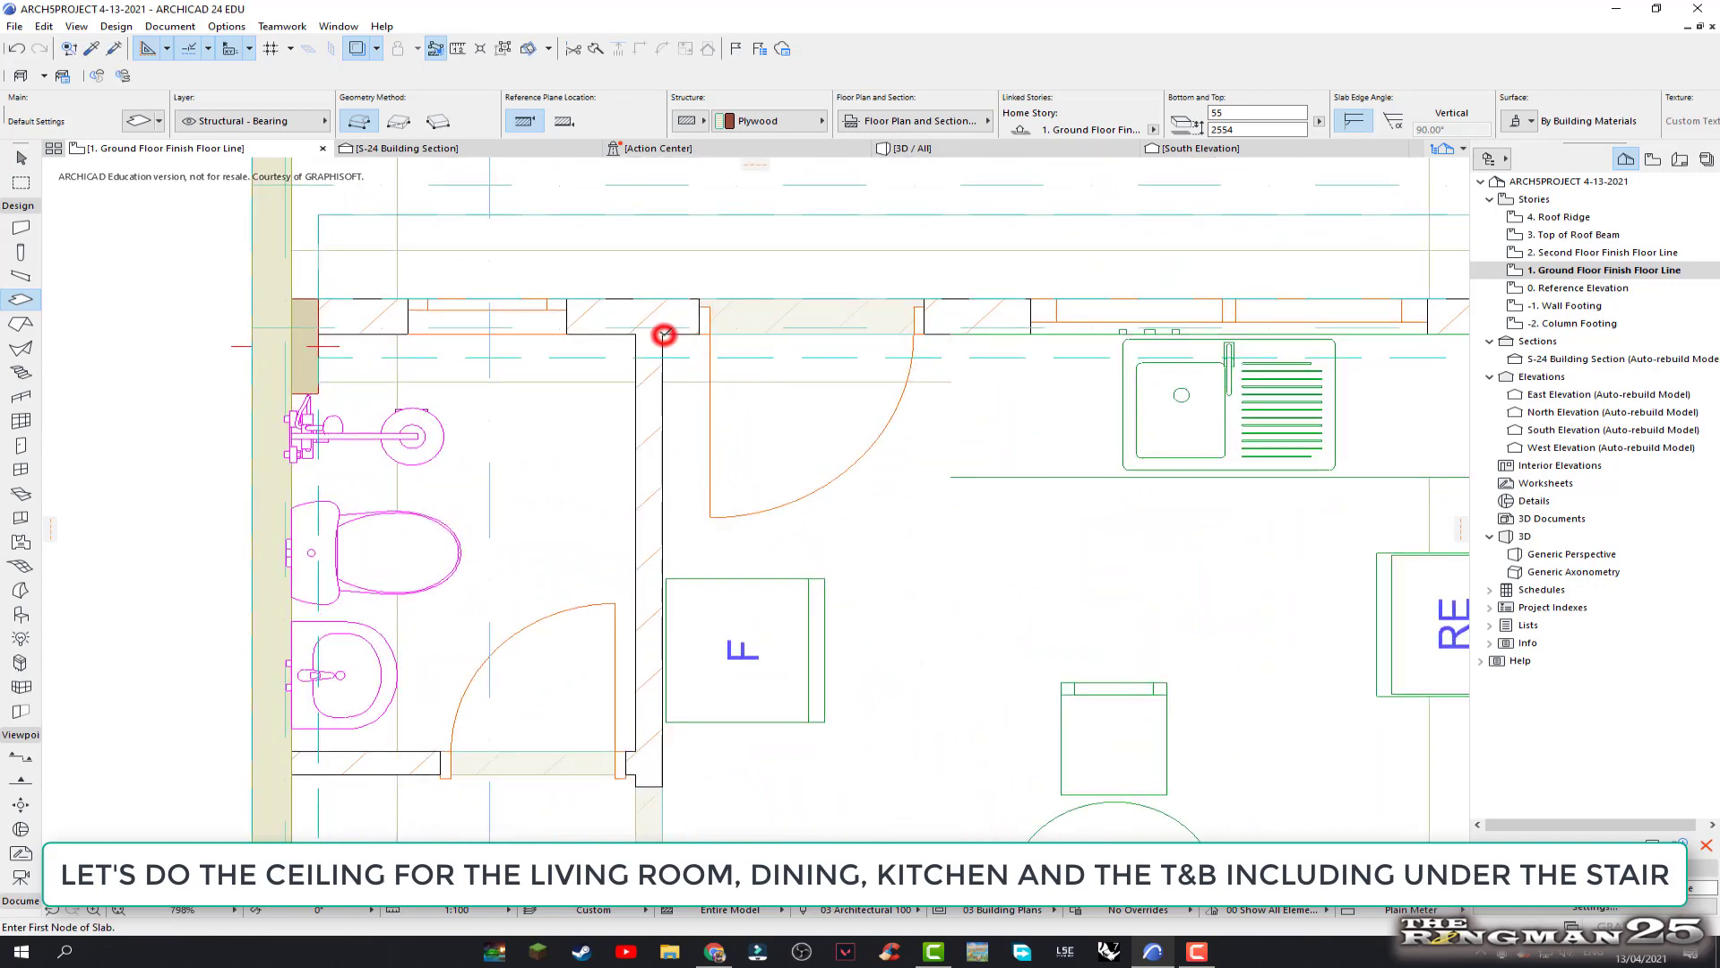
pyautogui.scroll(-2, 681, 377)
pyautogui.scroll(-2, 717, 493)
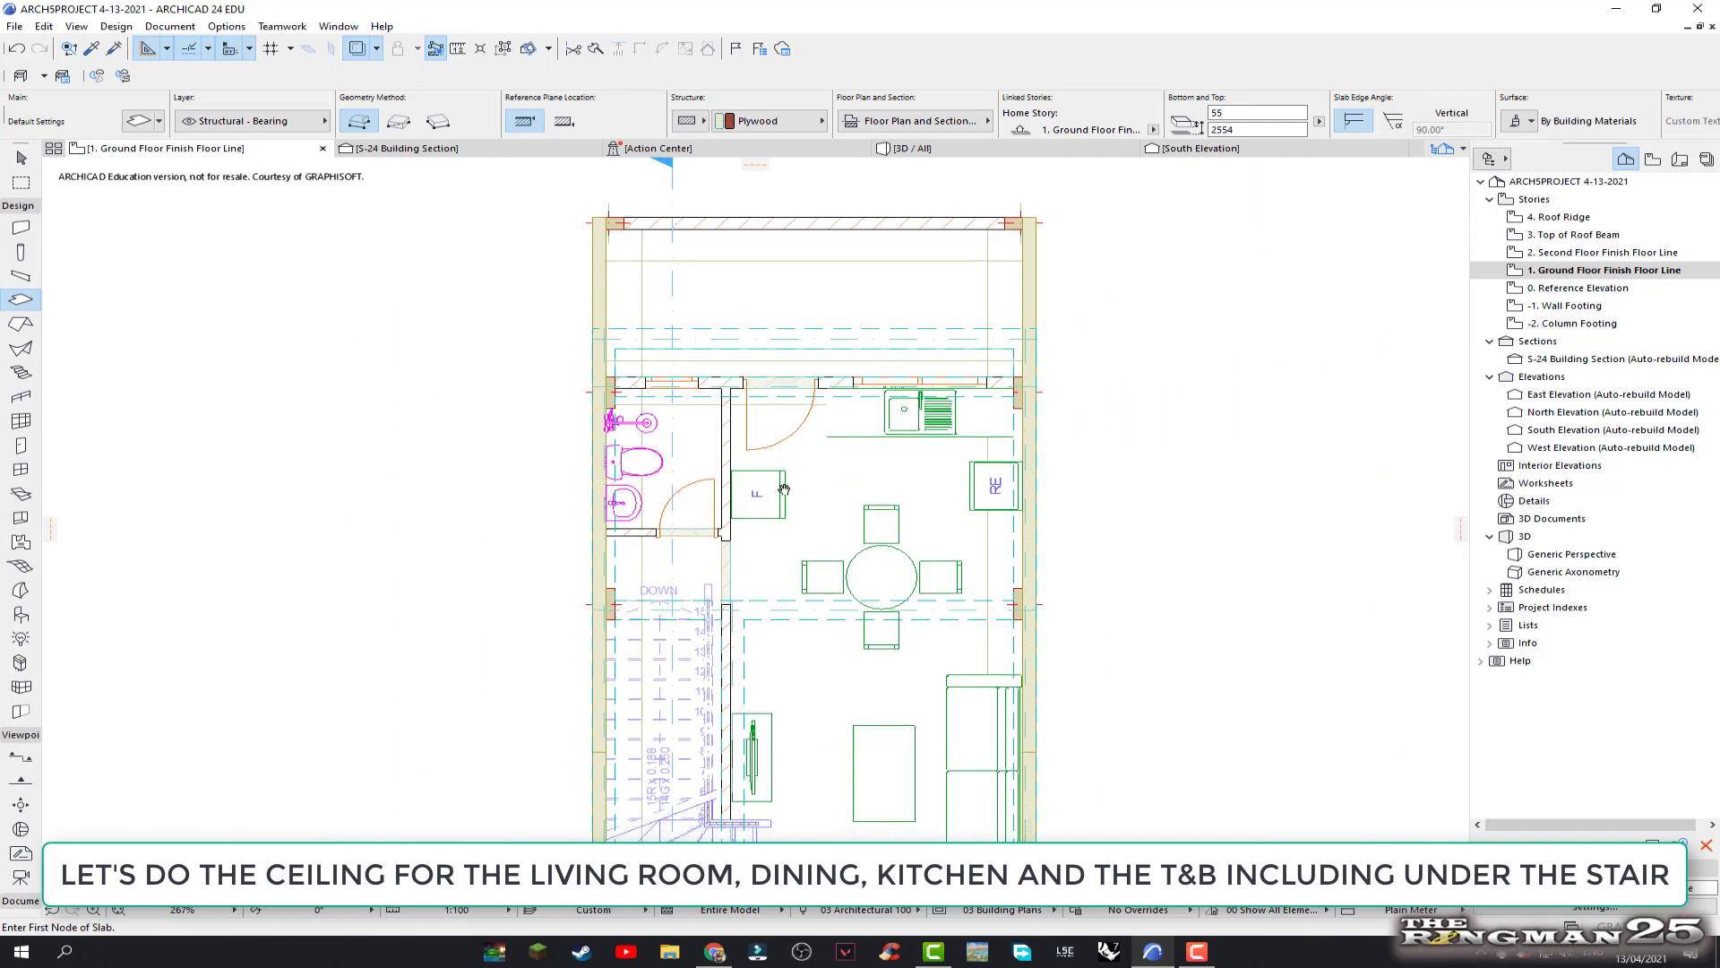
pyautogui.scroll(1, 735, 556)
pyautogui.scroll(1, 707, 537)
pyautogui.scroll(1, 681, 520)
pyautogui.scroll(-3, 668, 509)
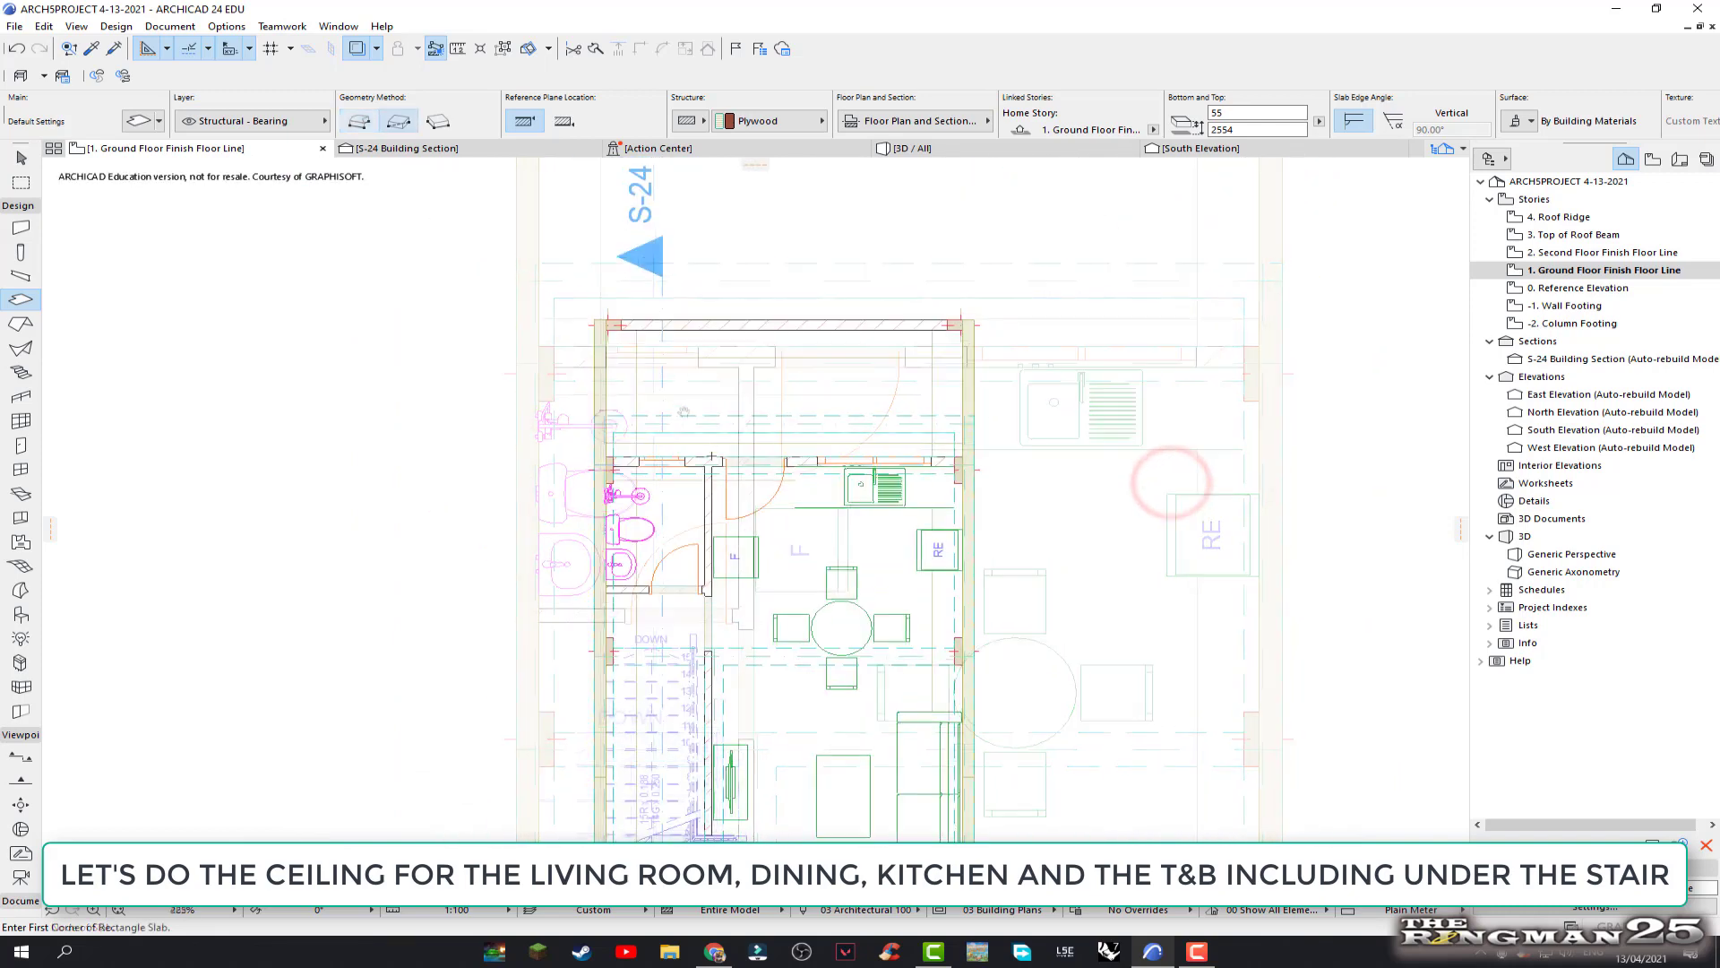
pyautogui.scroll(-2, 667, 509)
pyautogui.moveTo(770, 663); pyautogui.dragTo(694, 551, button='middle')
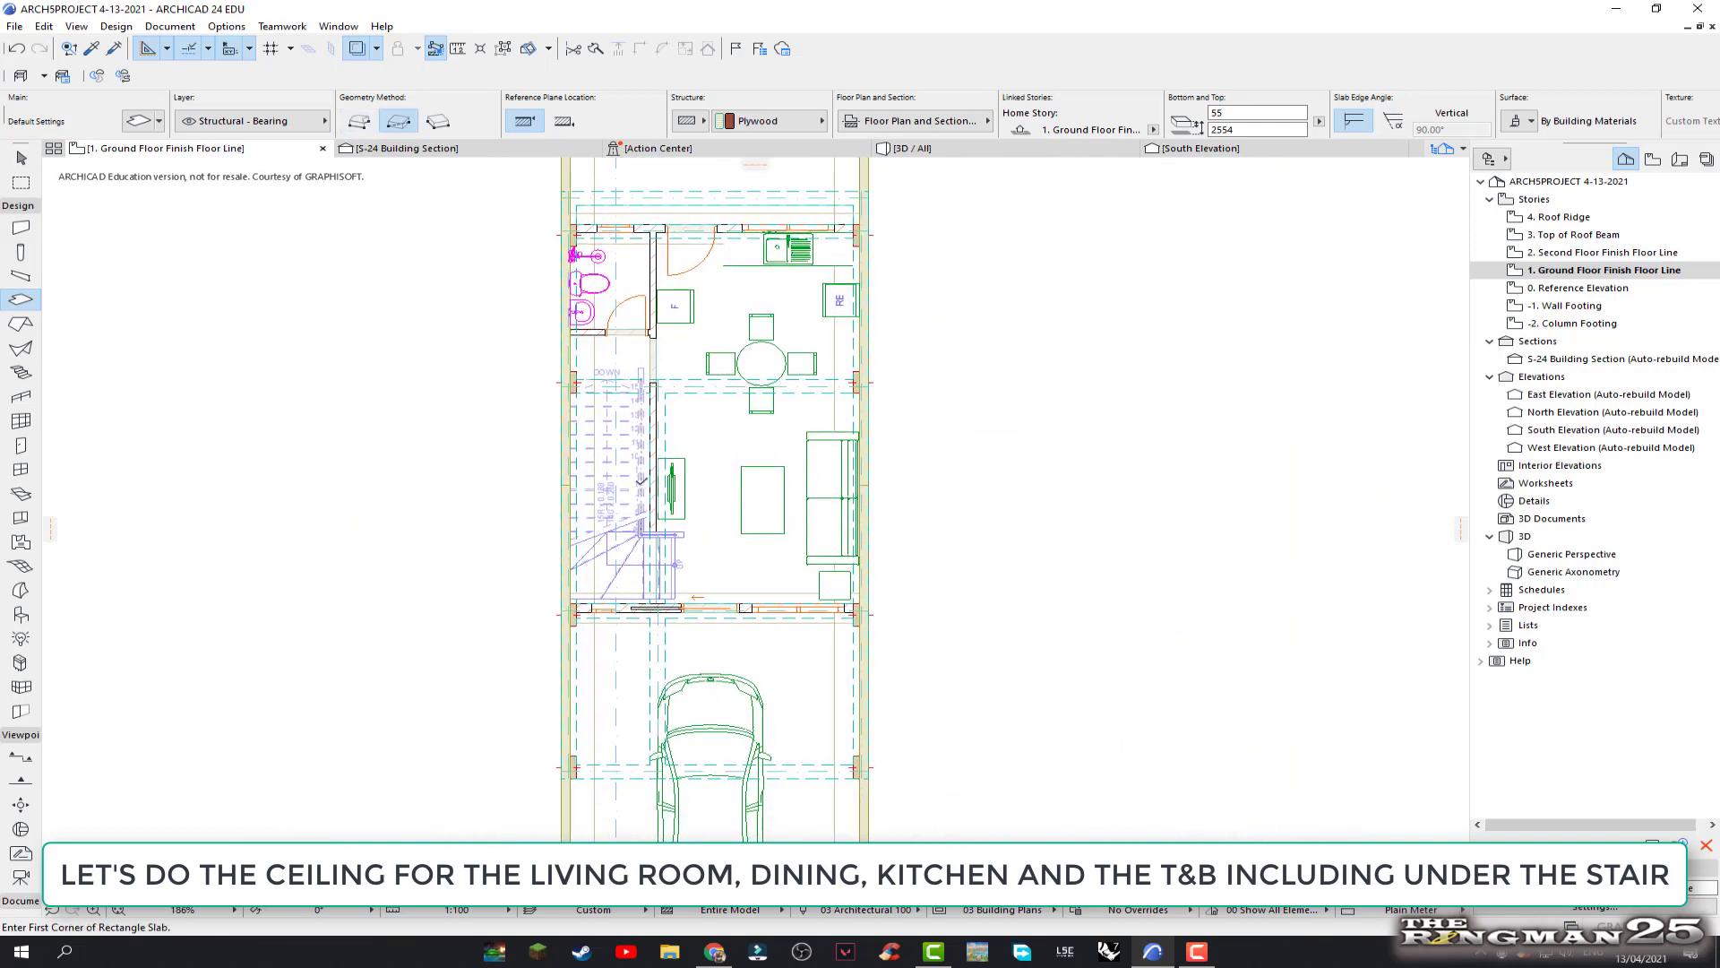
pyautogui.scroll(4, 591, 348)
pyautogui.scroll(4, 598, 335)
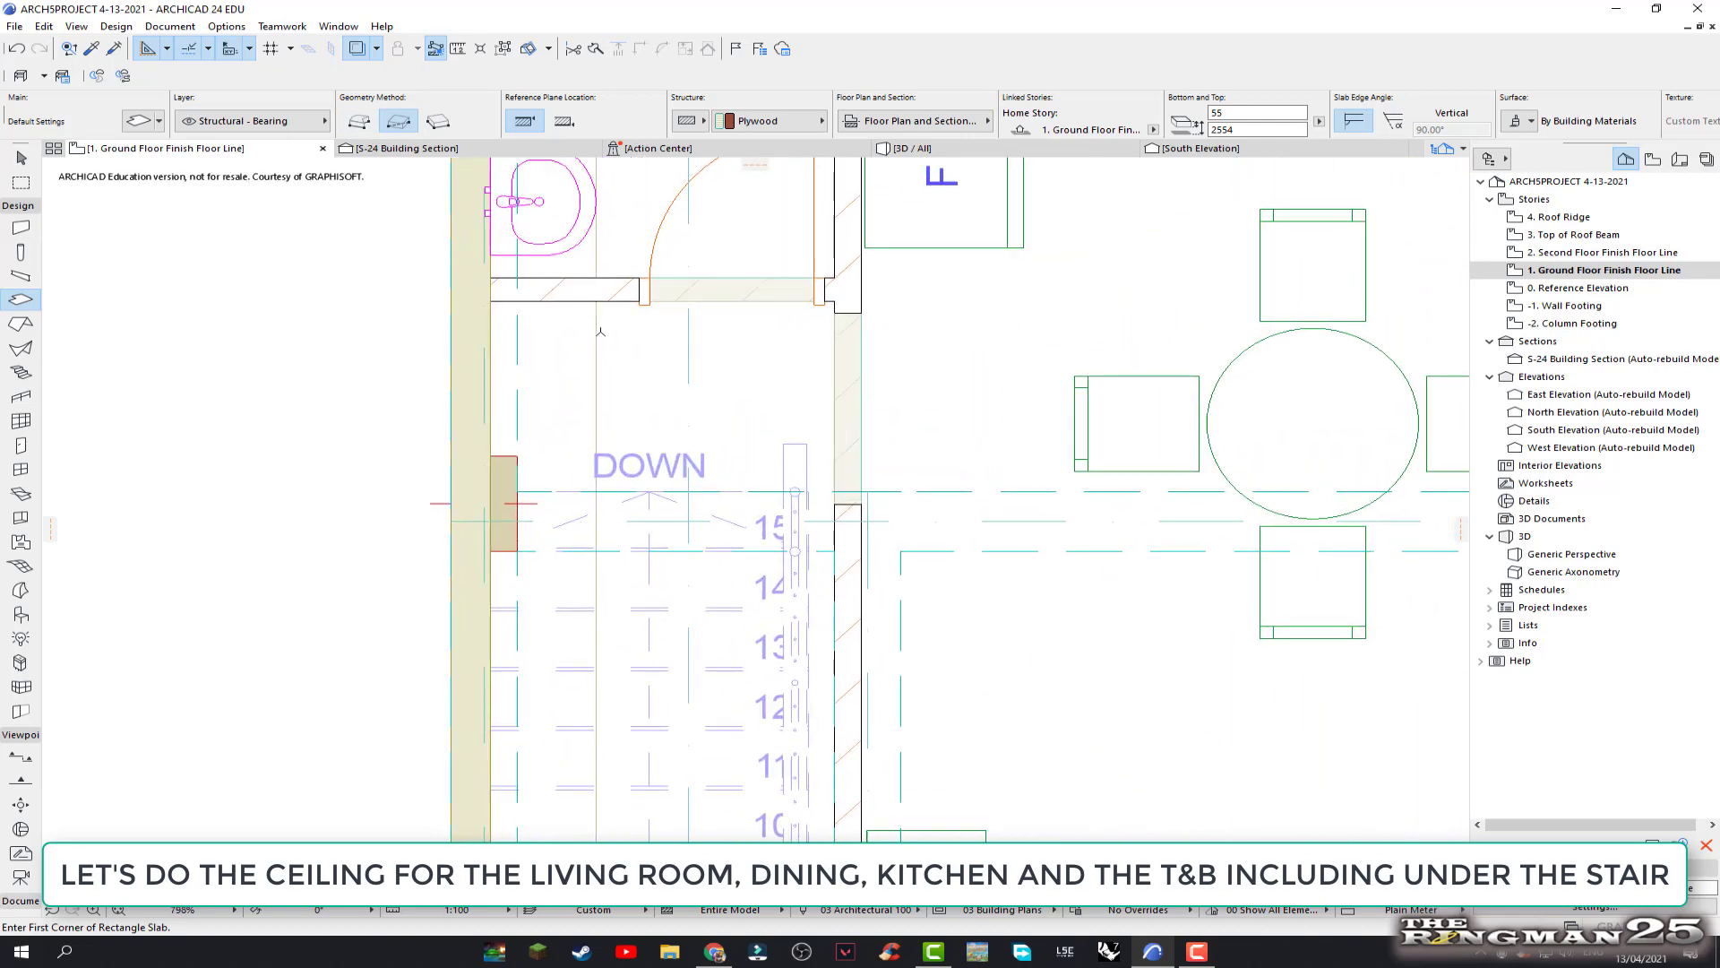
pyautogui.scroll(1, 591, 359)
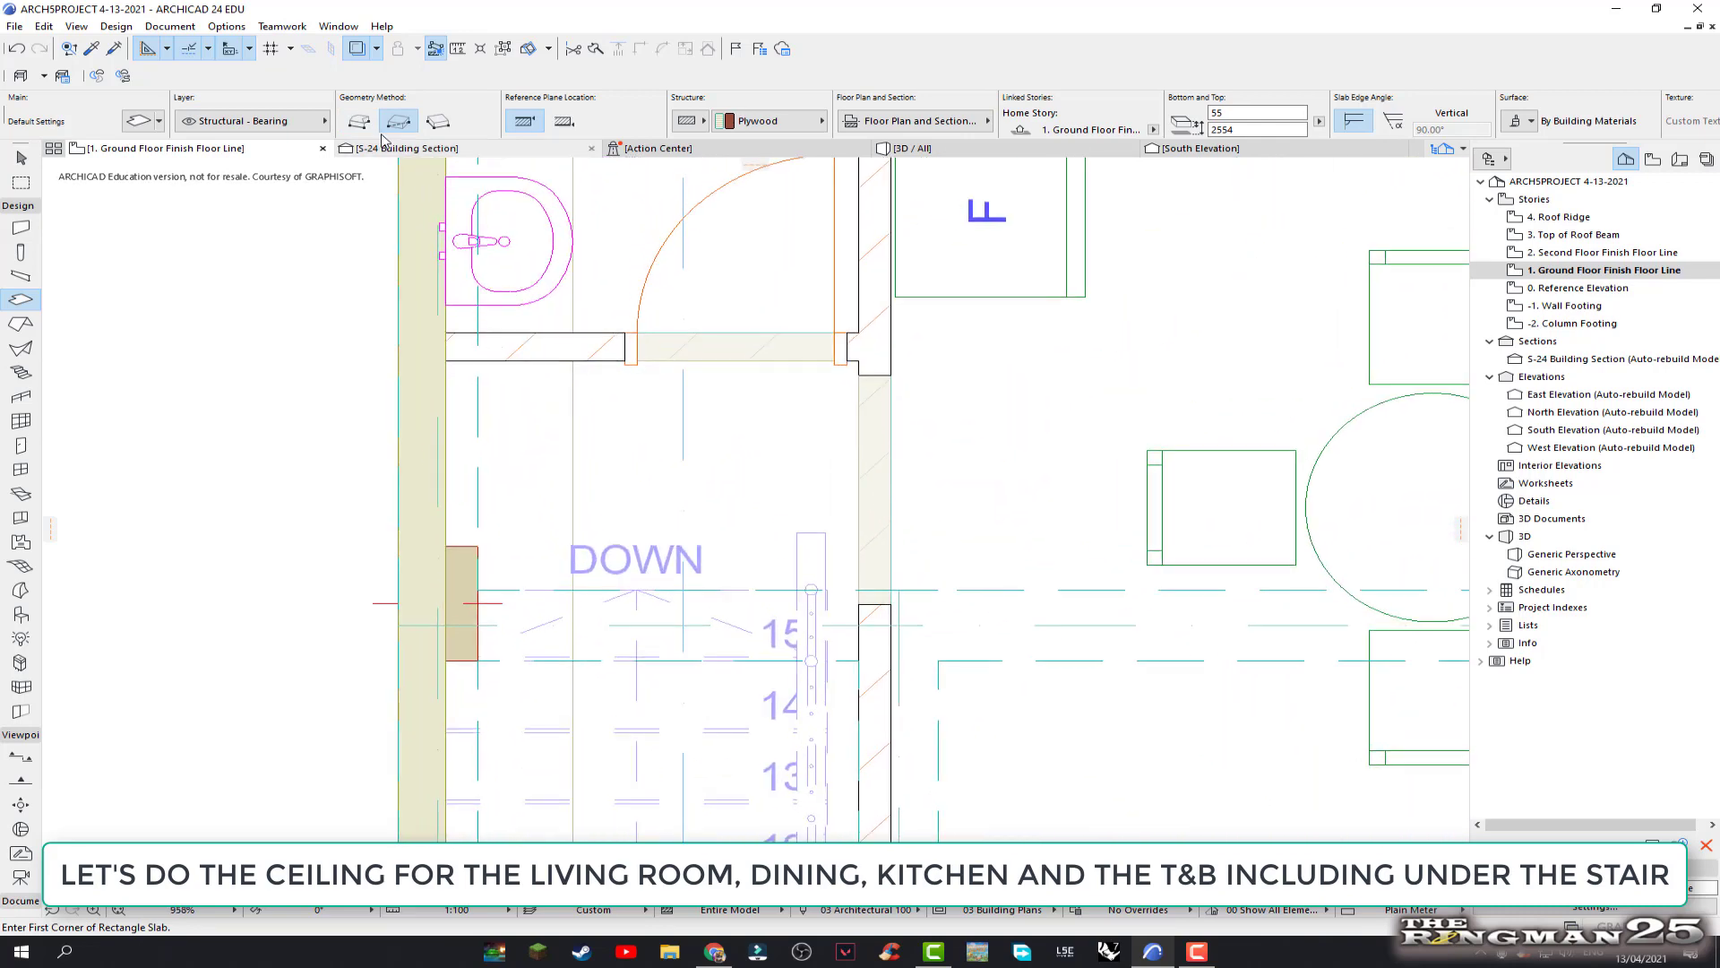
# Trace a polygon ceiling slab over the stair area from the WC wall around the column
pyautogui.click(358, 121)
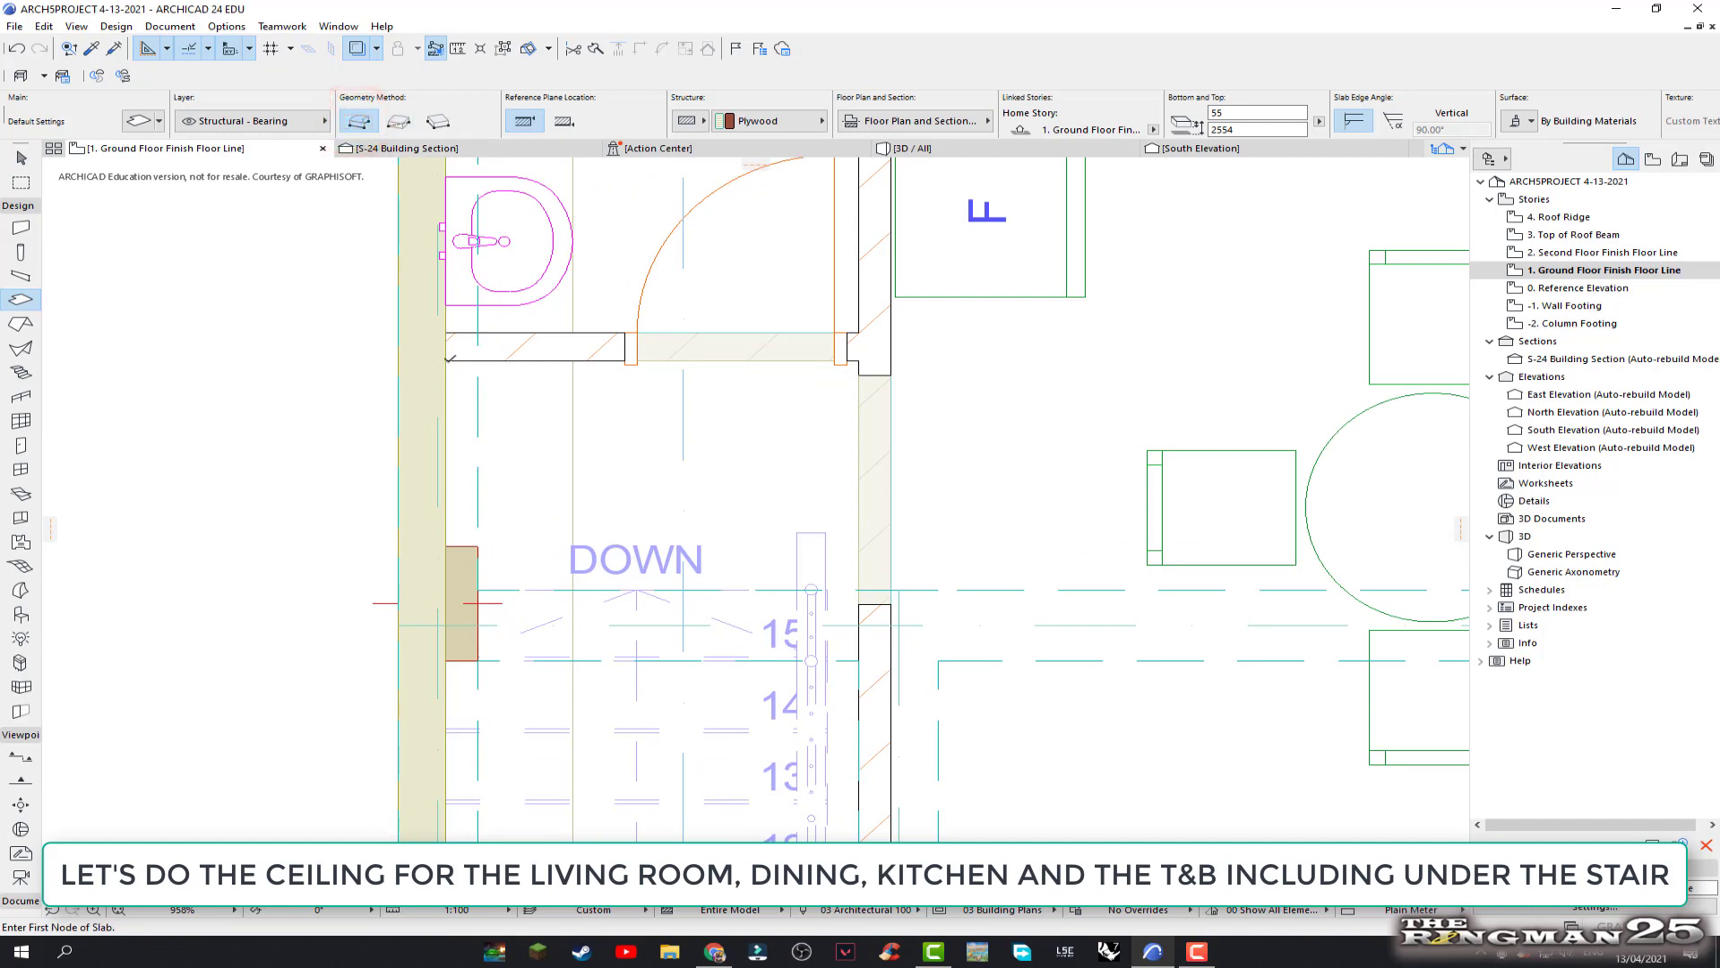
pyautogui.click(445, 360)
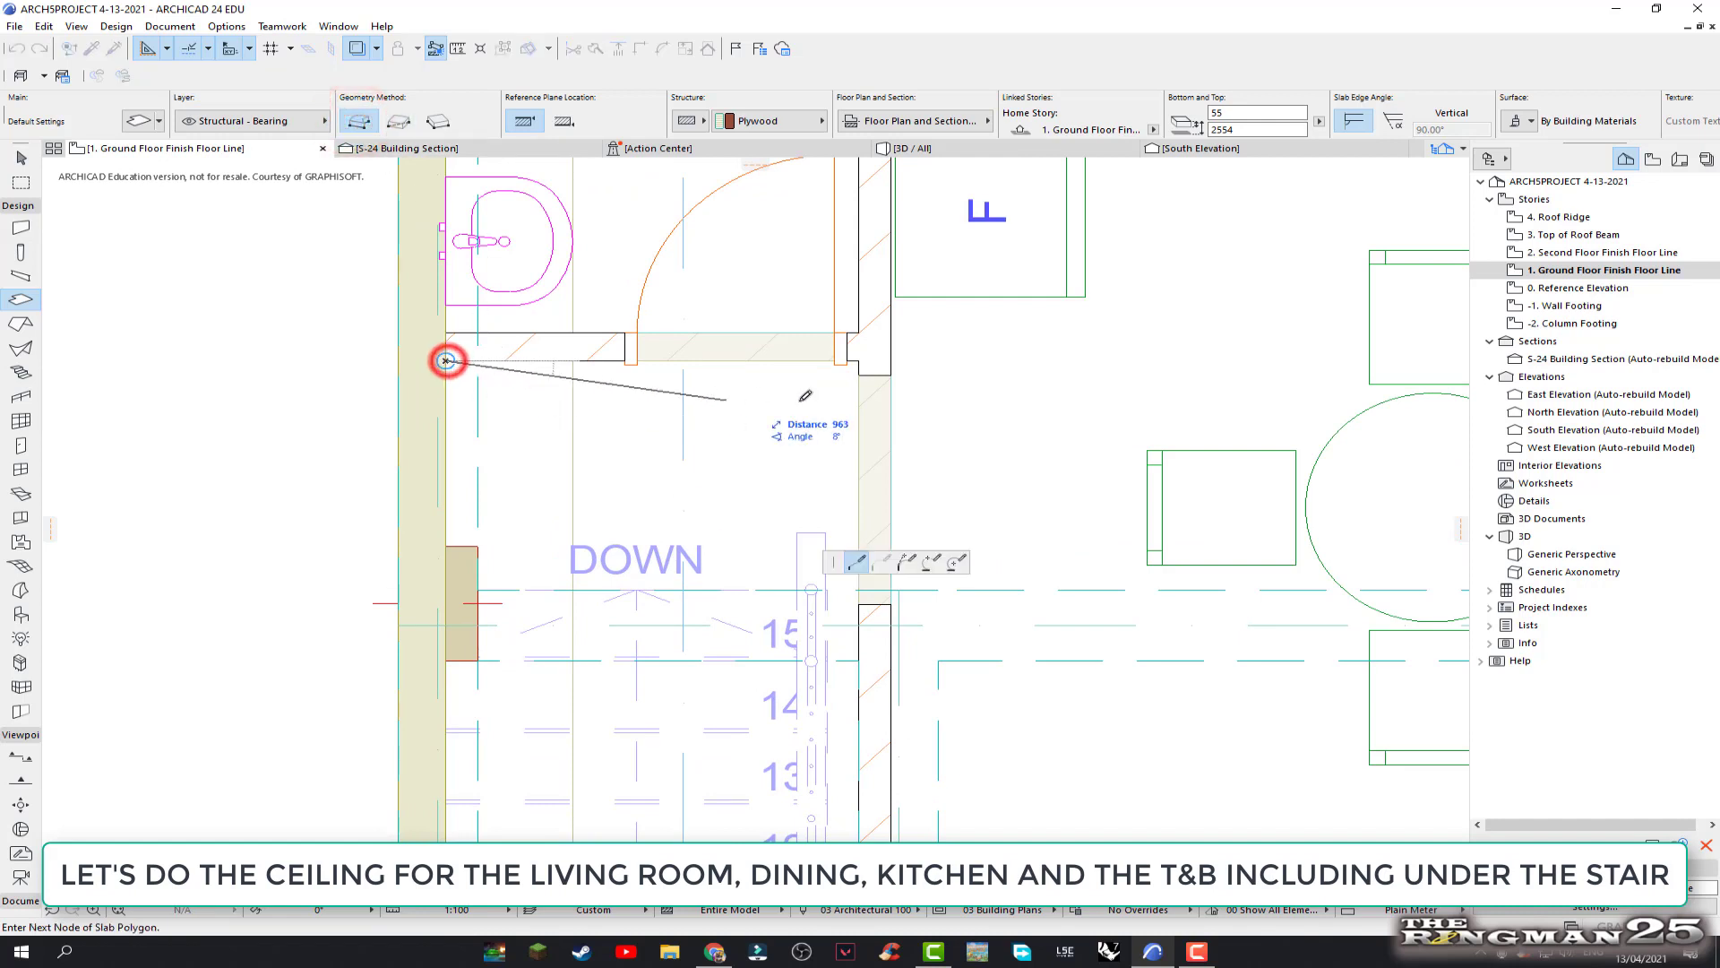
pyautogui.click(858, 360)
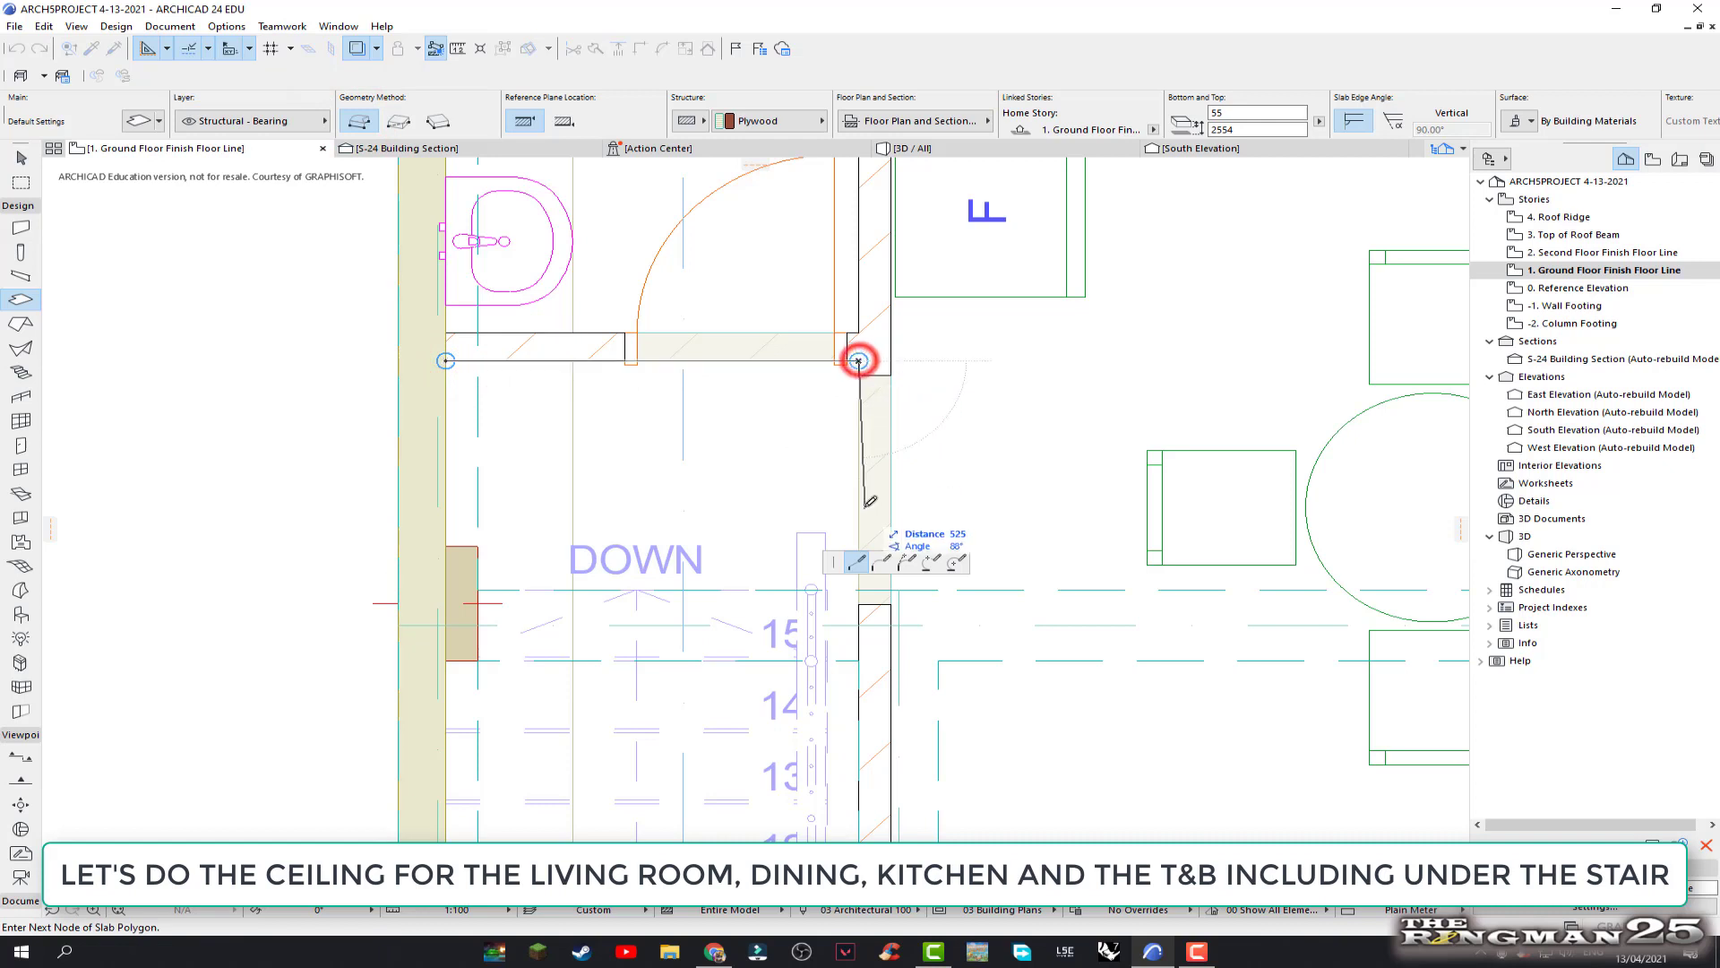
pyautogui.click(859, 660)
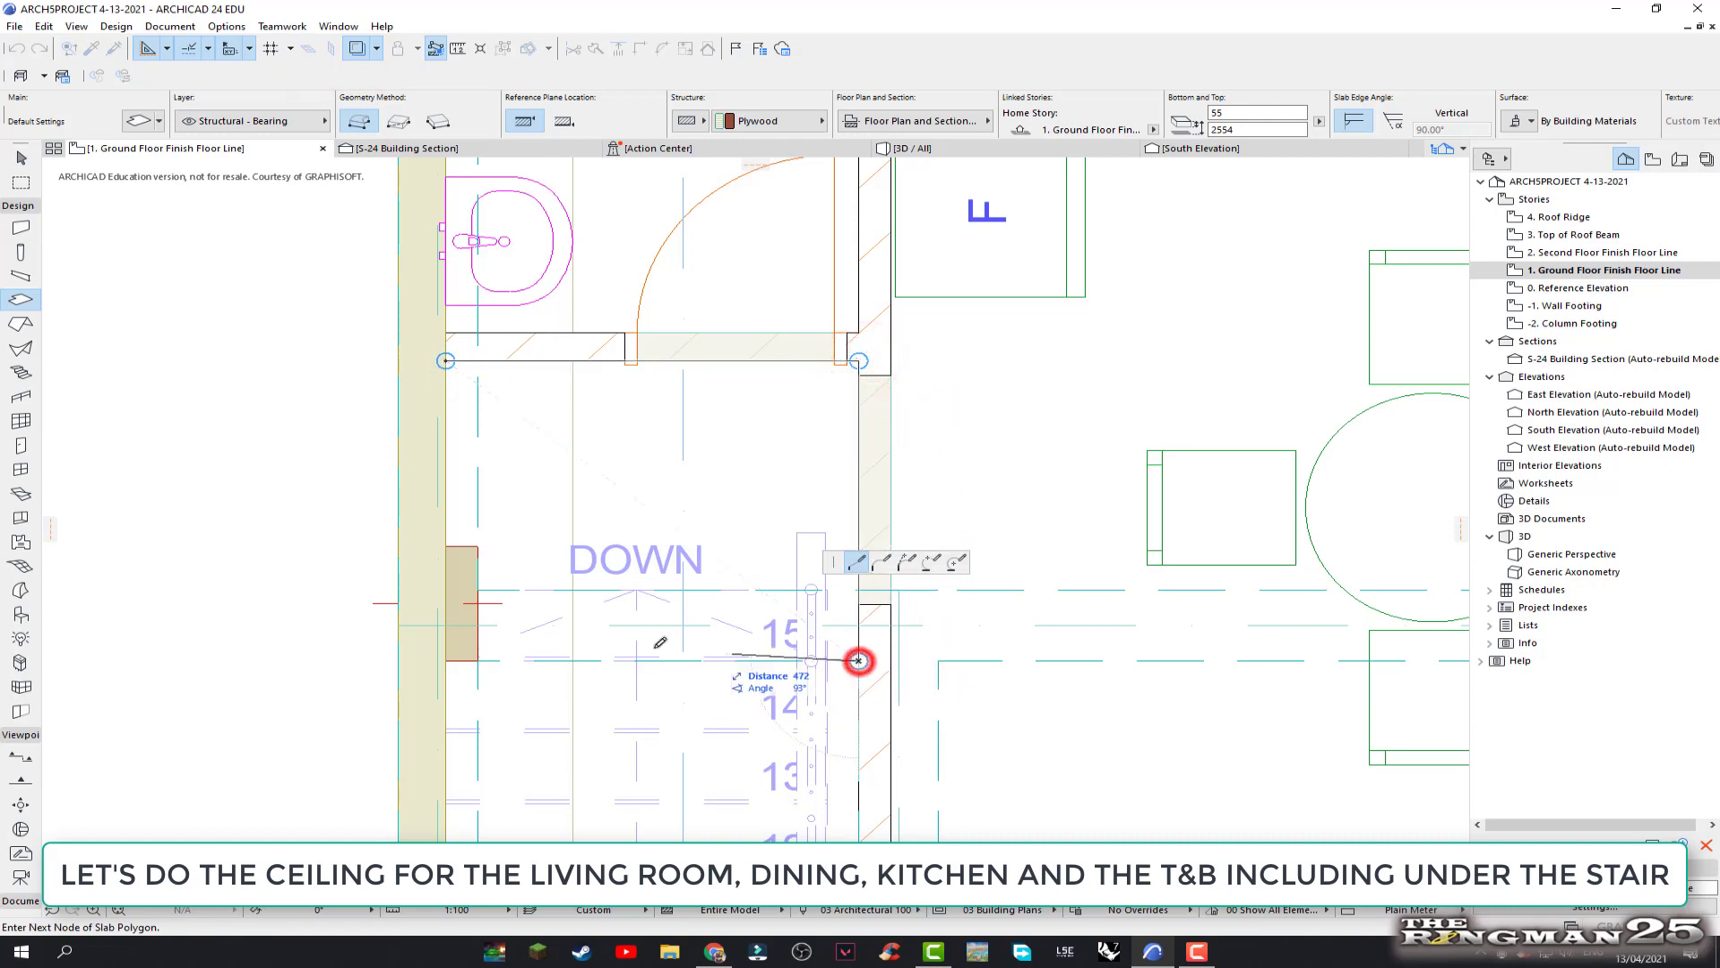
pyautogui.click(477, 660)
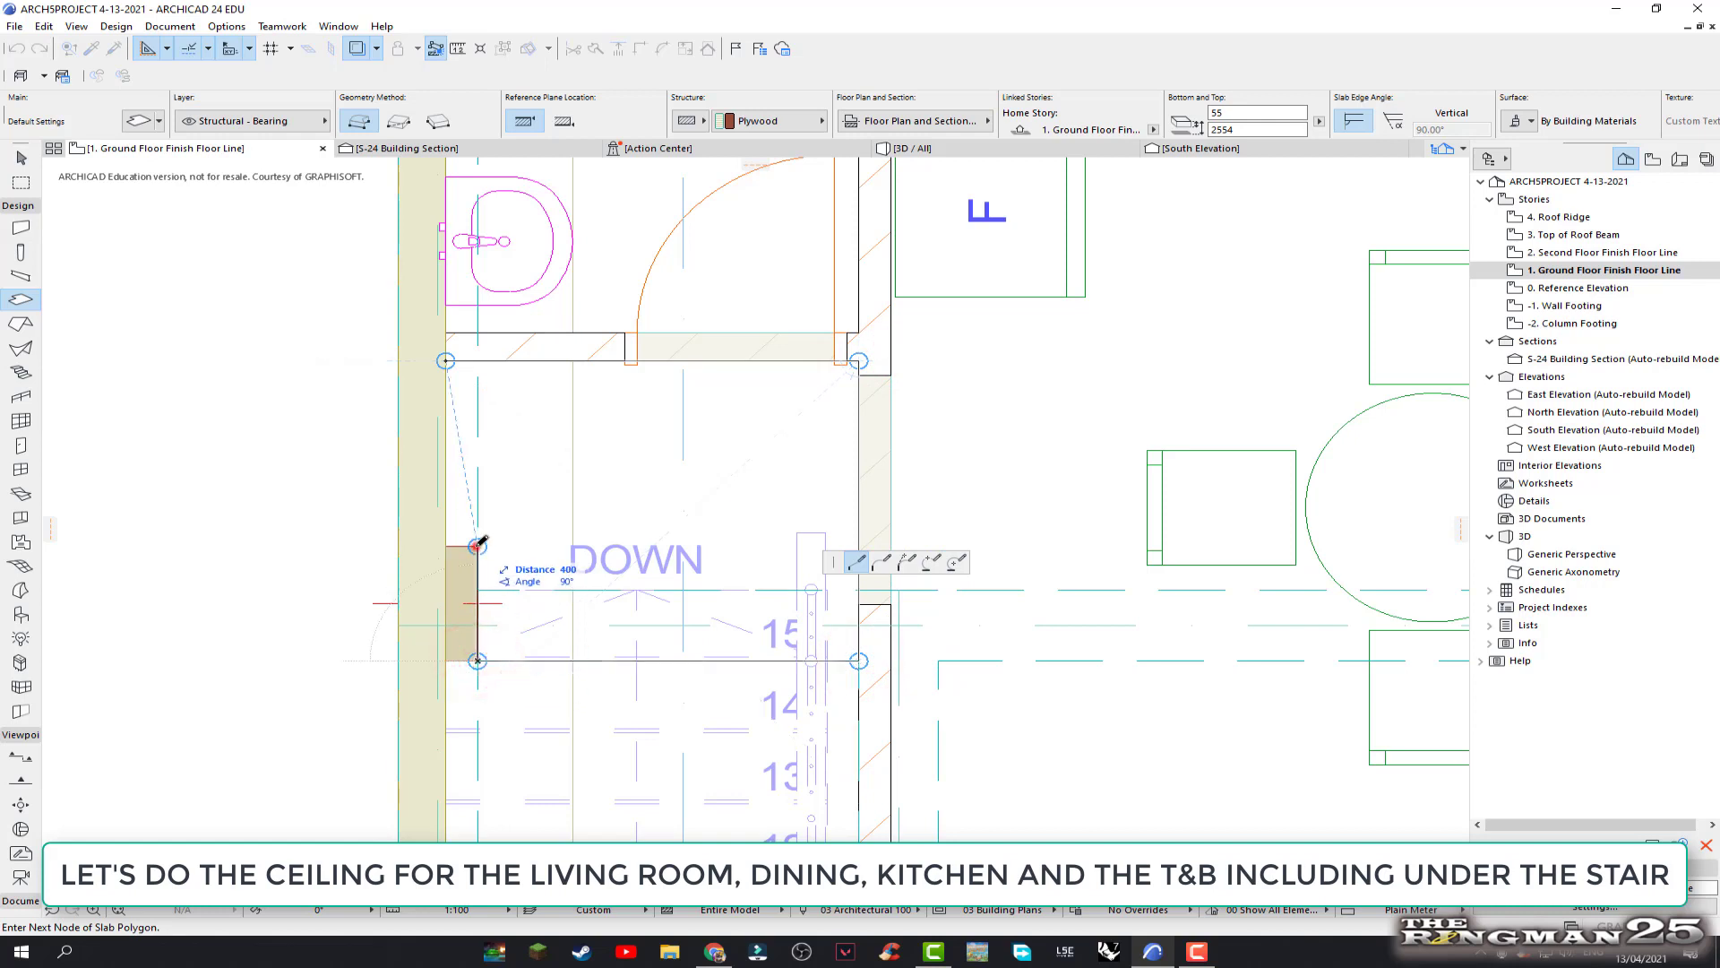
pyautogui.click(478, 545)
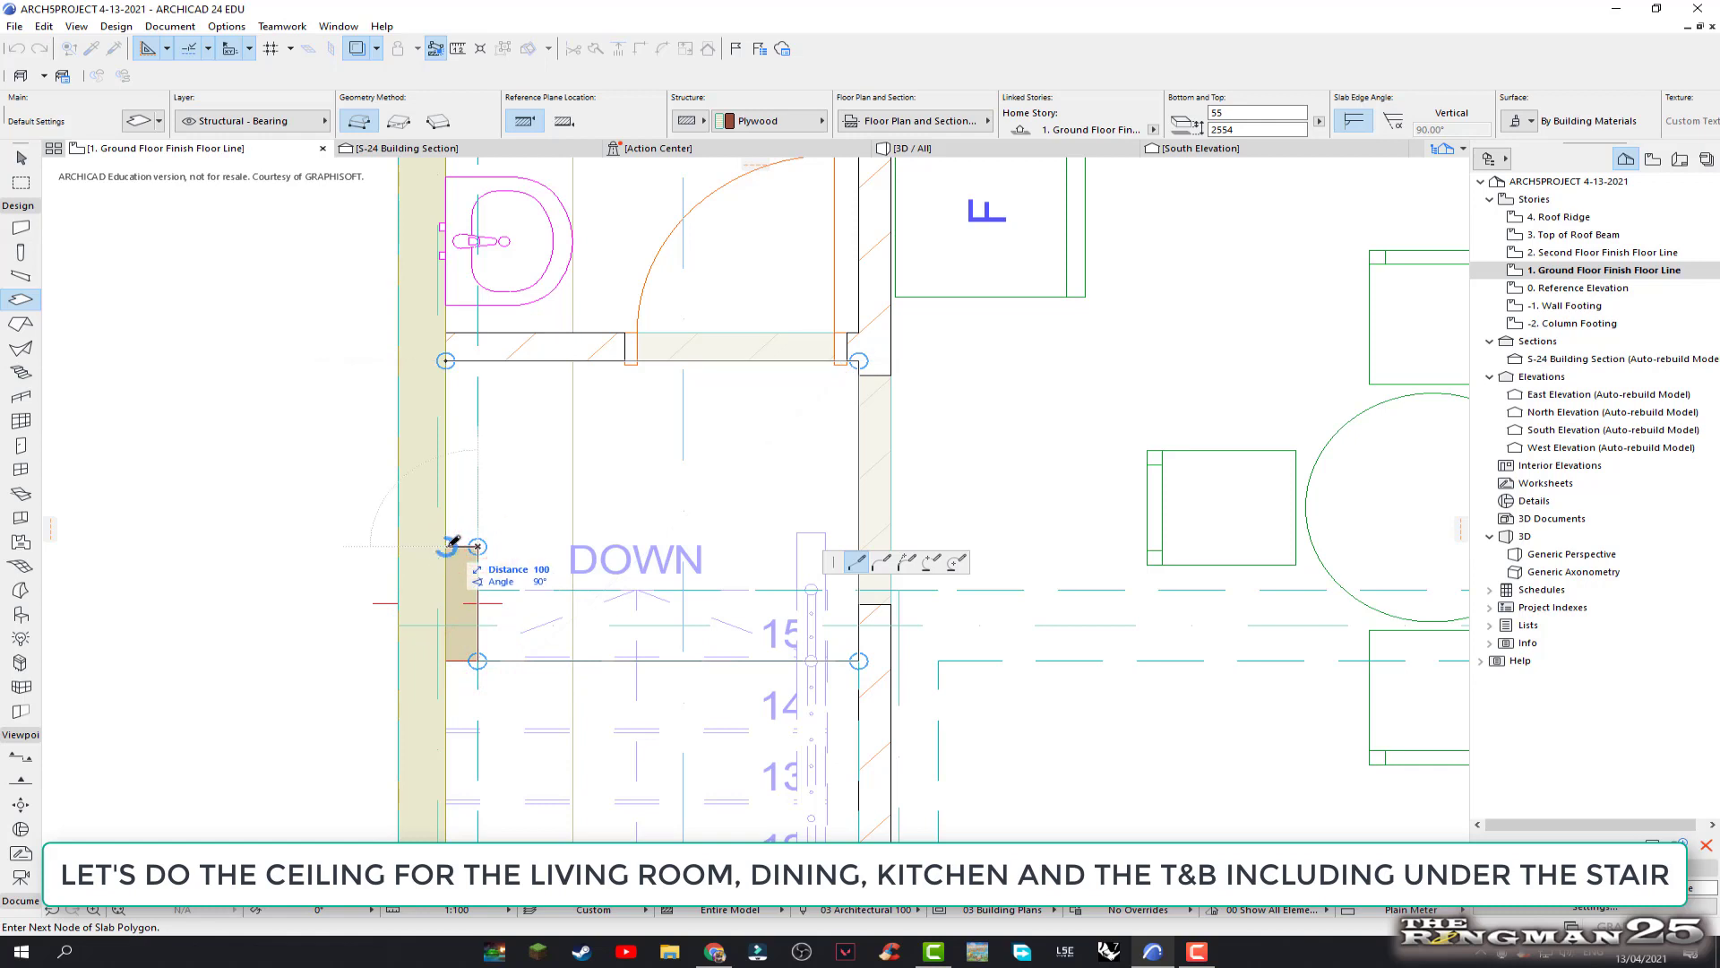
pyautogui.click(445, 545)
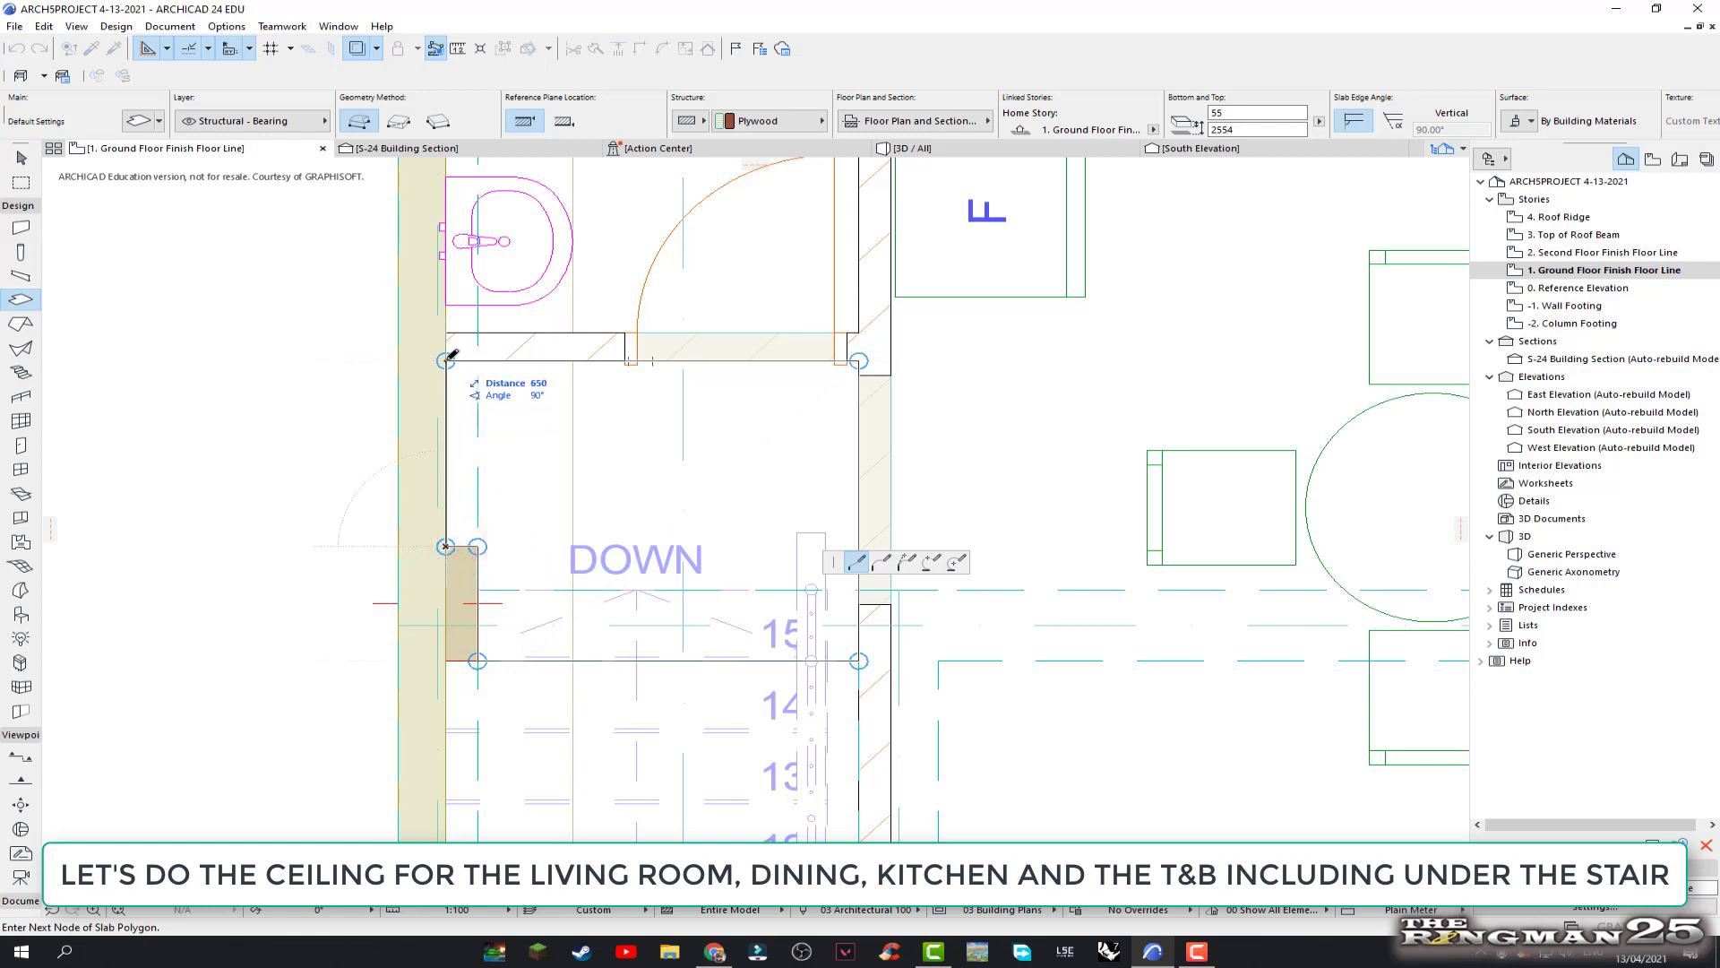
pyautogui.click(442, 360)
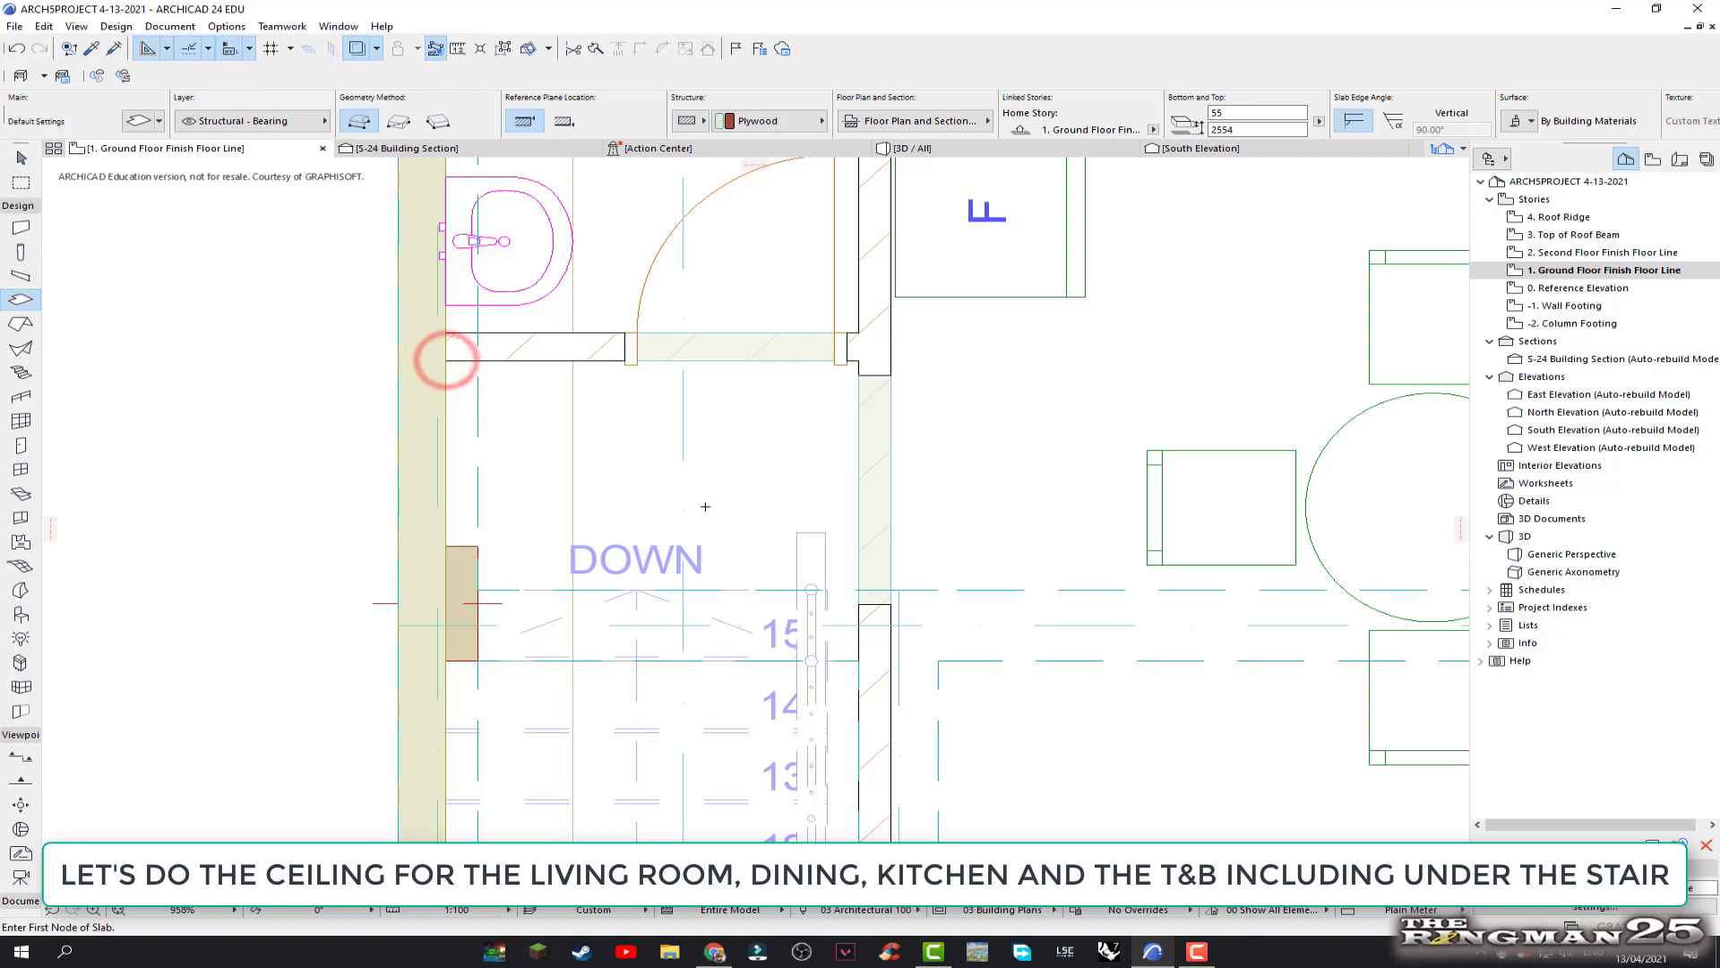
pyautogui.scroll(-5, 744, 542)
pyautogui.scroll(-2, 760, 563)
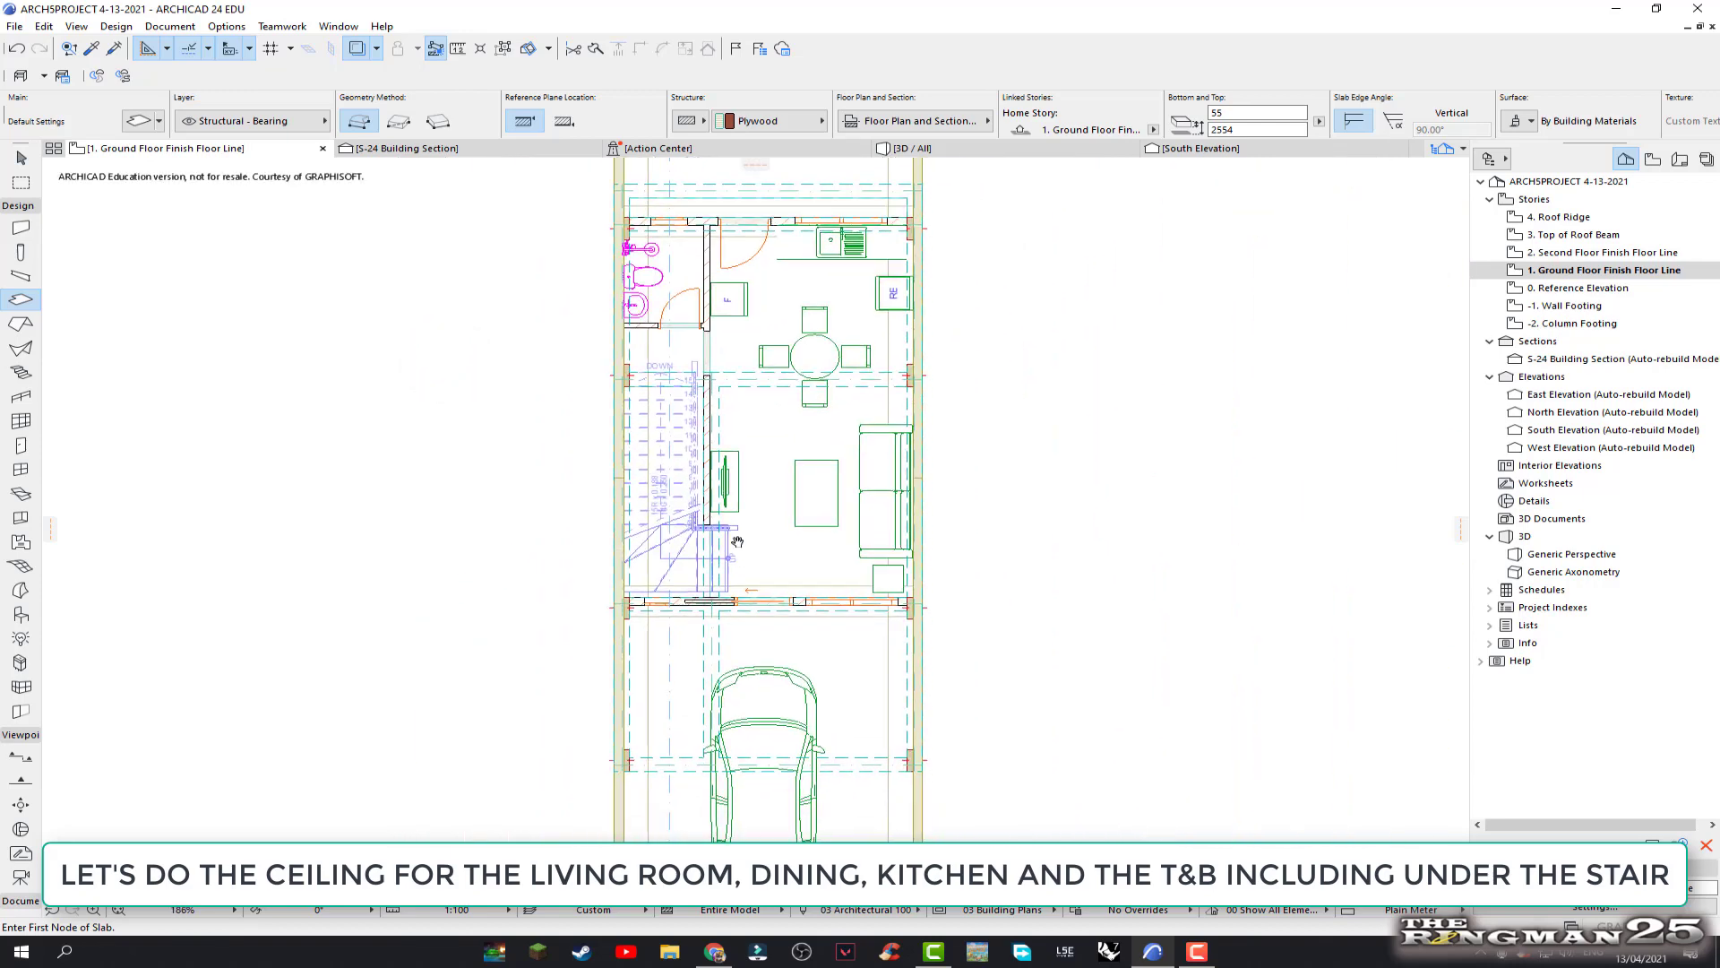
# Zoom to the garage area, then switch to the 2. Second Floor story
pyautogui.scroll(2, 647, 532)
pyautogui.scroll(3, 647, 532)
pyautogui.scroll(1, 647, 532)
pyautogui.scroll(2, 636, 555)
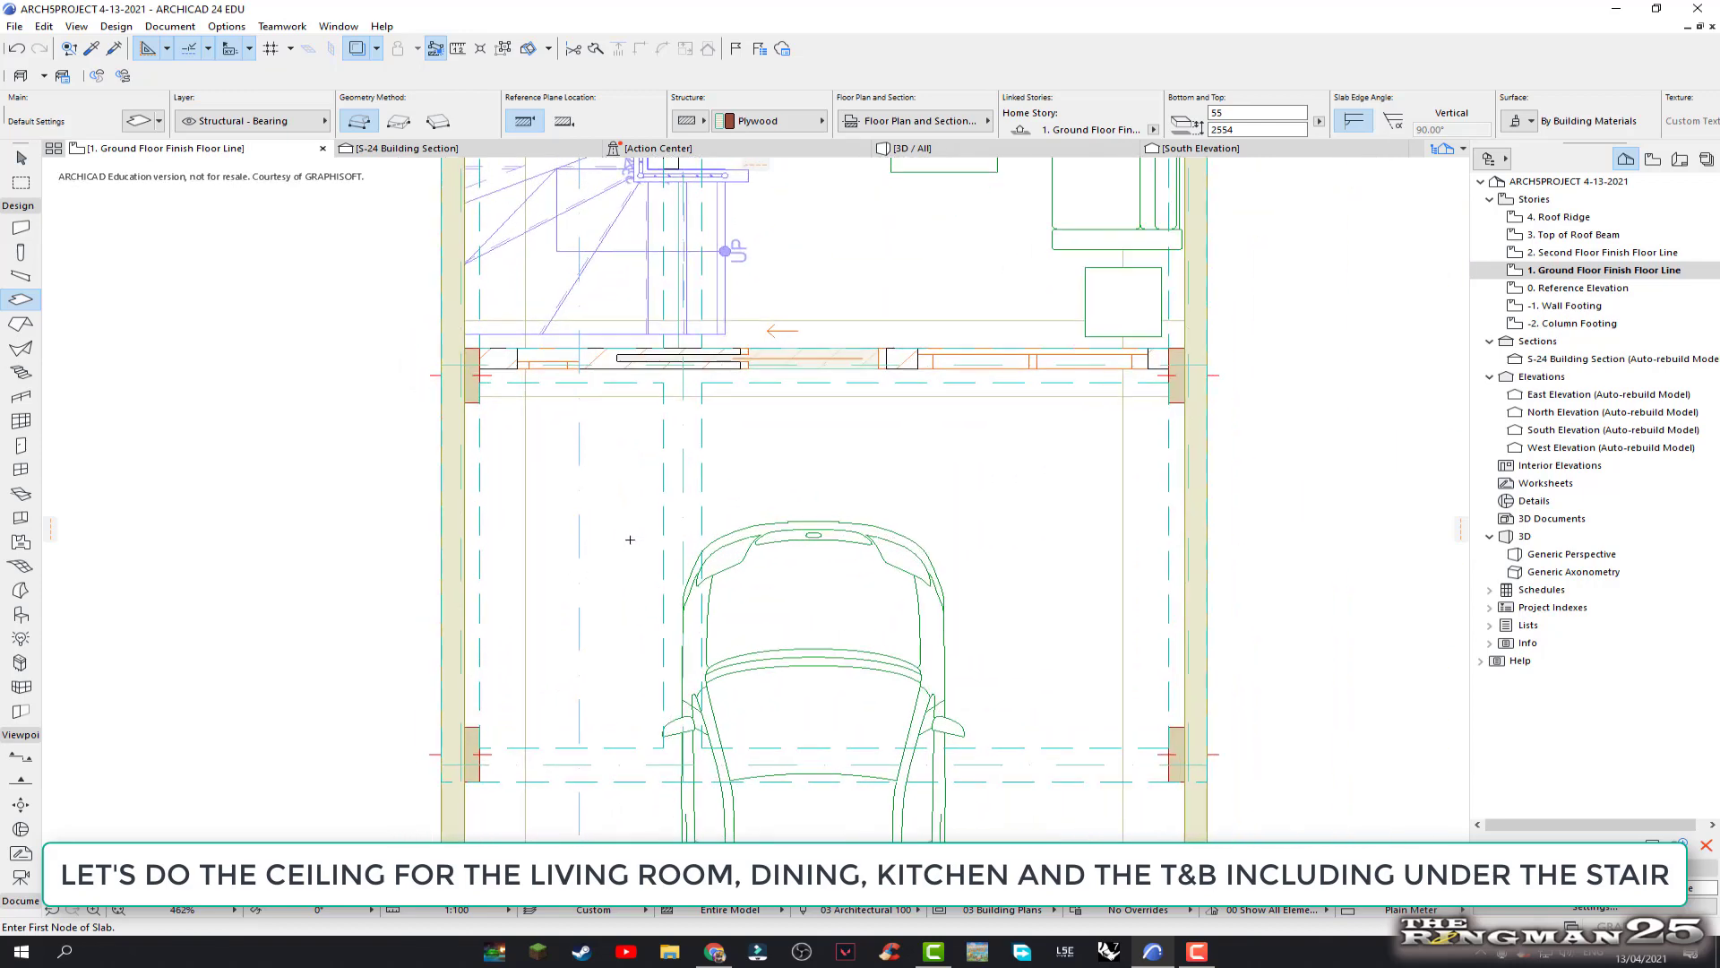
pyautogui.scroll(1, 627, 578)
pyautogui.scroll(1, 623, 574)
pyautogui.moveTo(625, 579); pyautogui.dragTo(633, 523, button='middle')
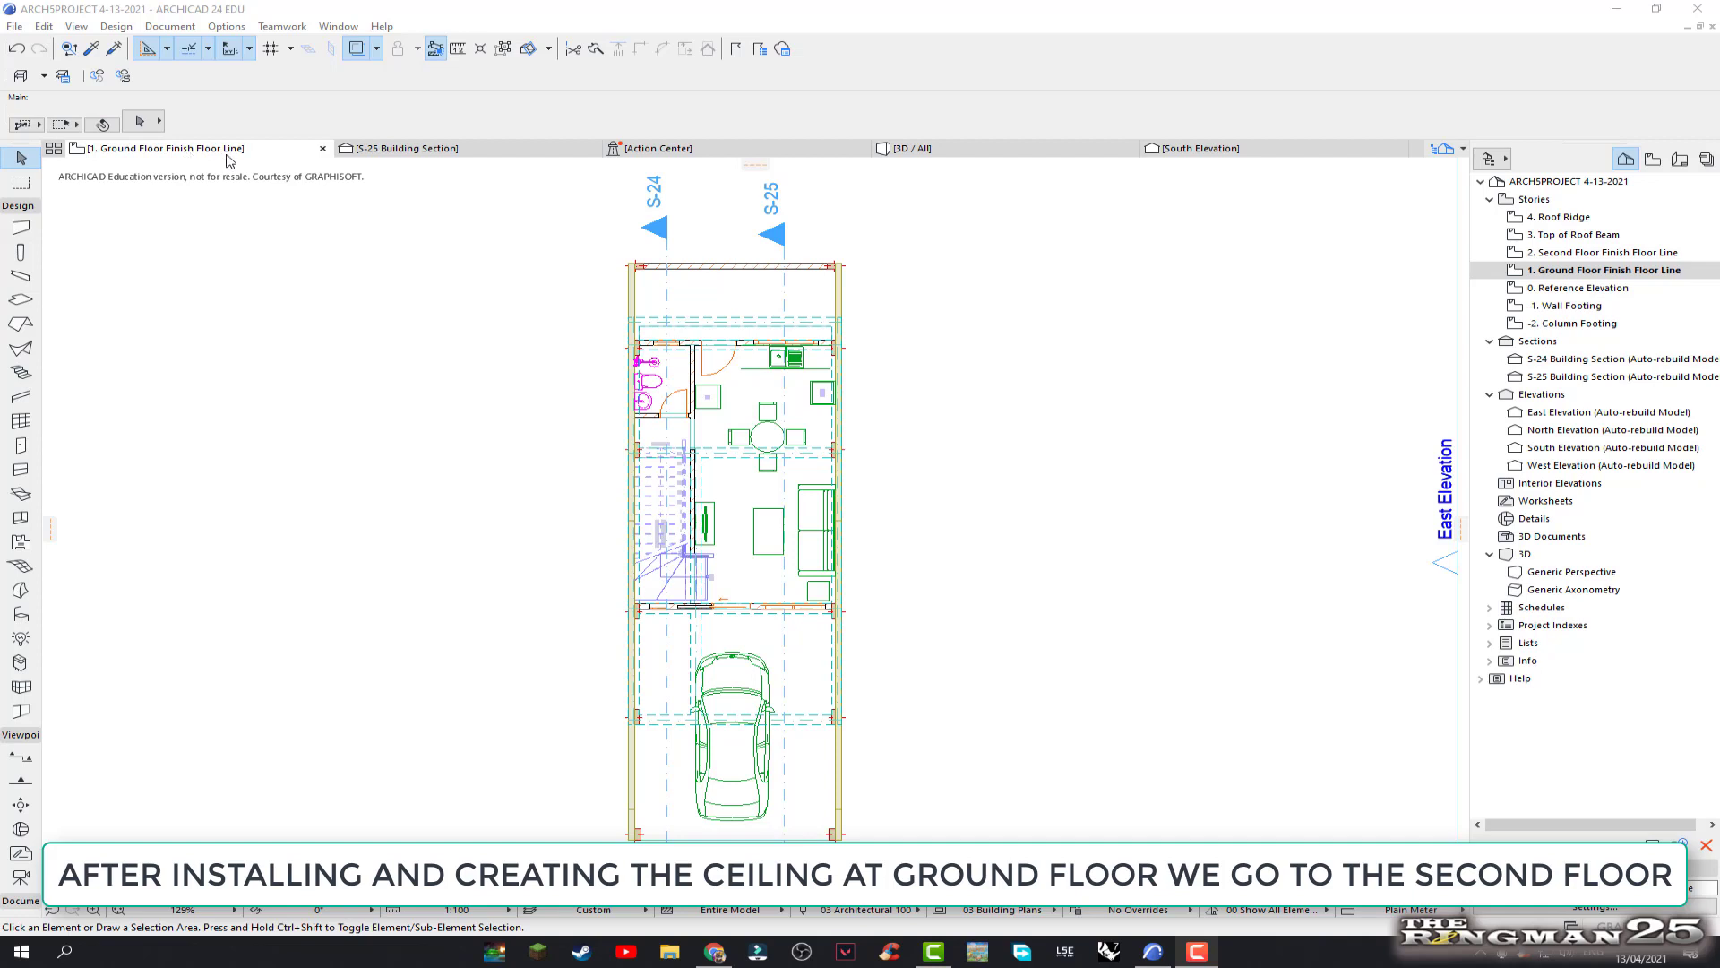
pyautogui.doubleClick(1564, 255)
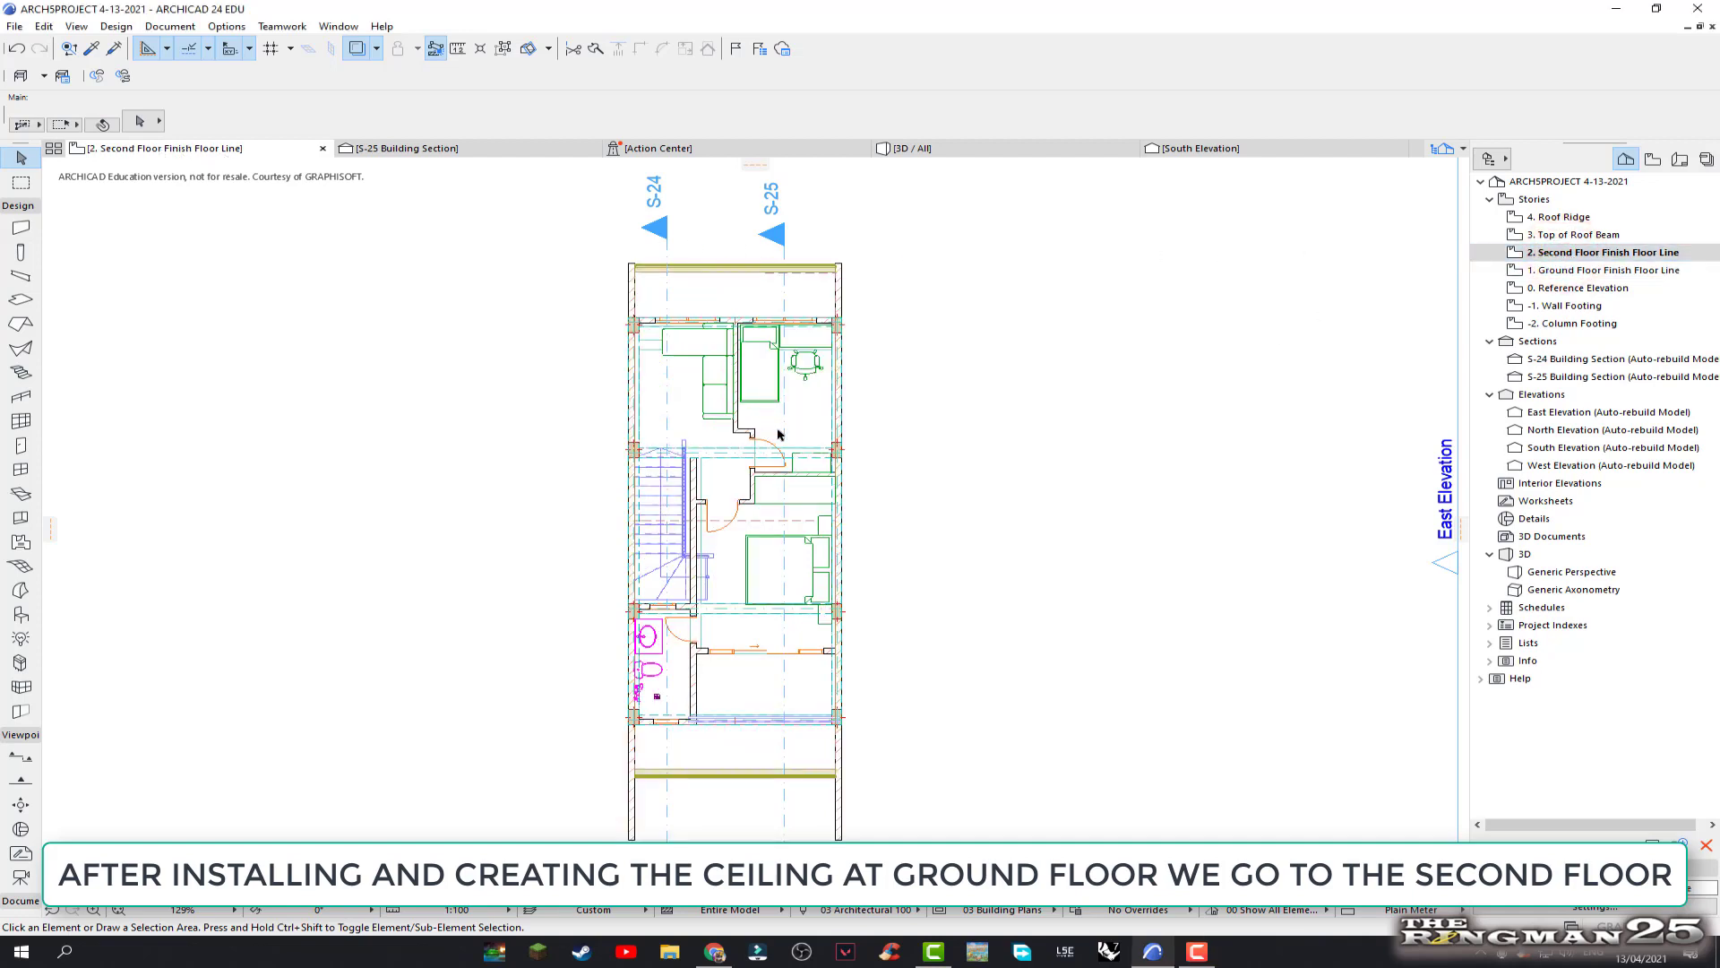
# Zoom in on the second-floor rooms and activate the Slab tool for a Plywood ceiling
pyautogui.scroll(2, 749, 419)
pyautogui.scroll(1, 757, 430)
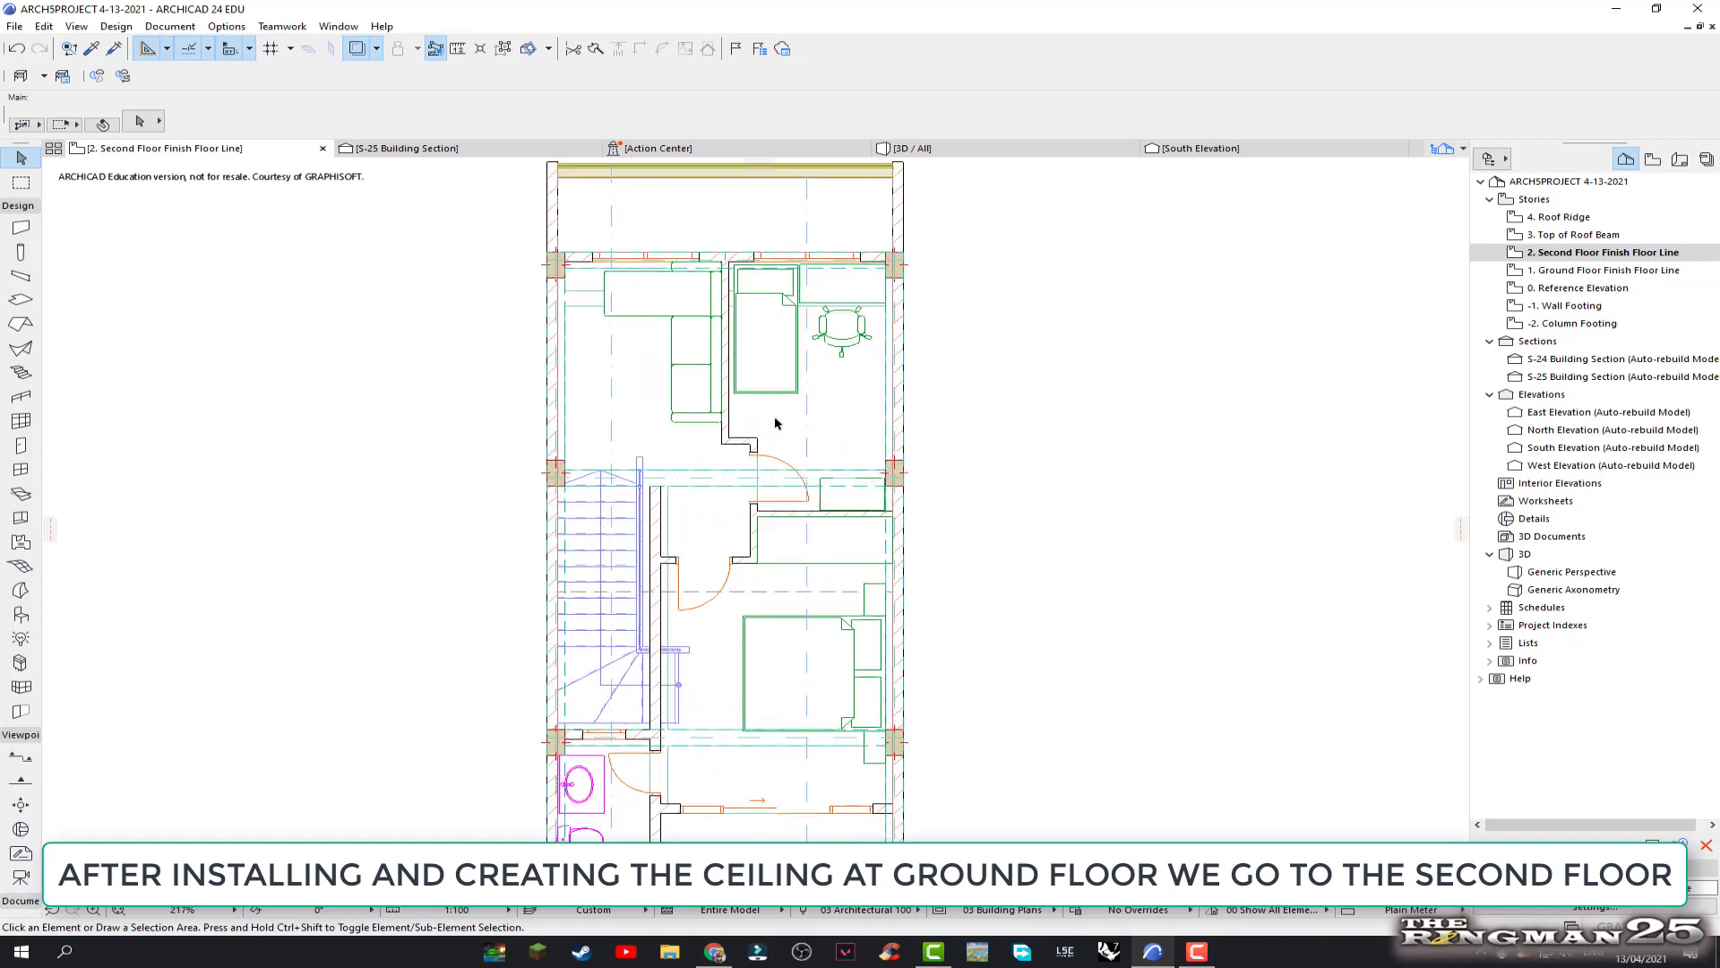
pyautogui.scroll(1, 779, 435)
pyautogui.moveTo(807, 443); pyautogui.dragTo(845, 492, button='middle')
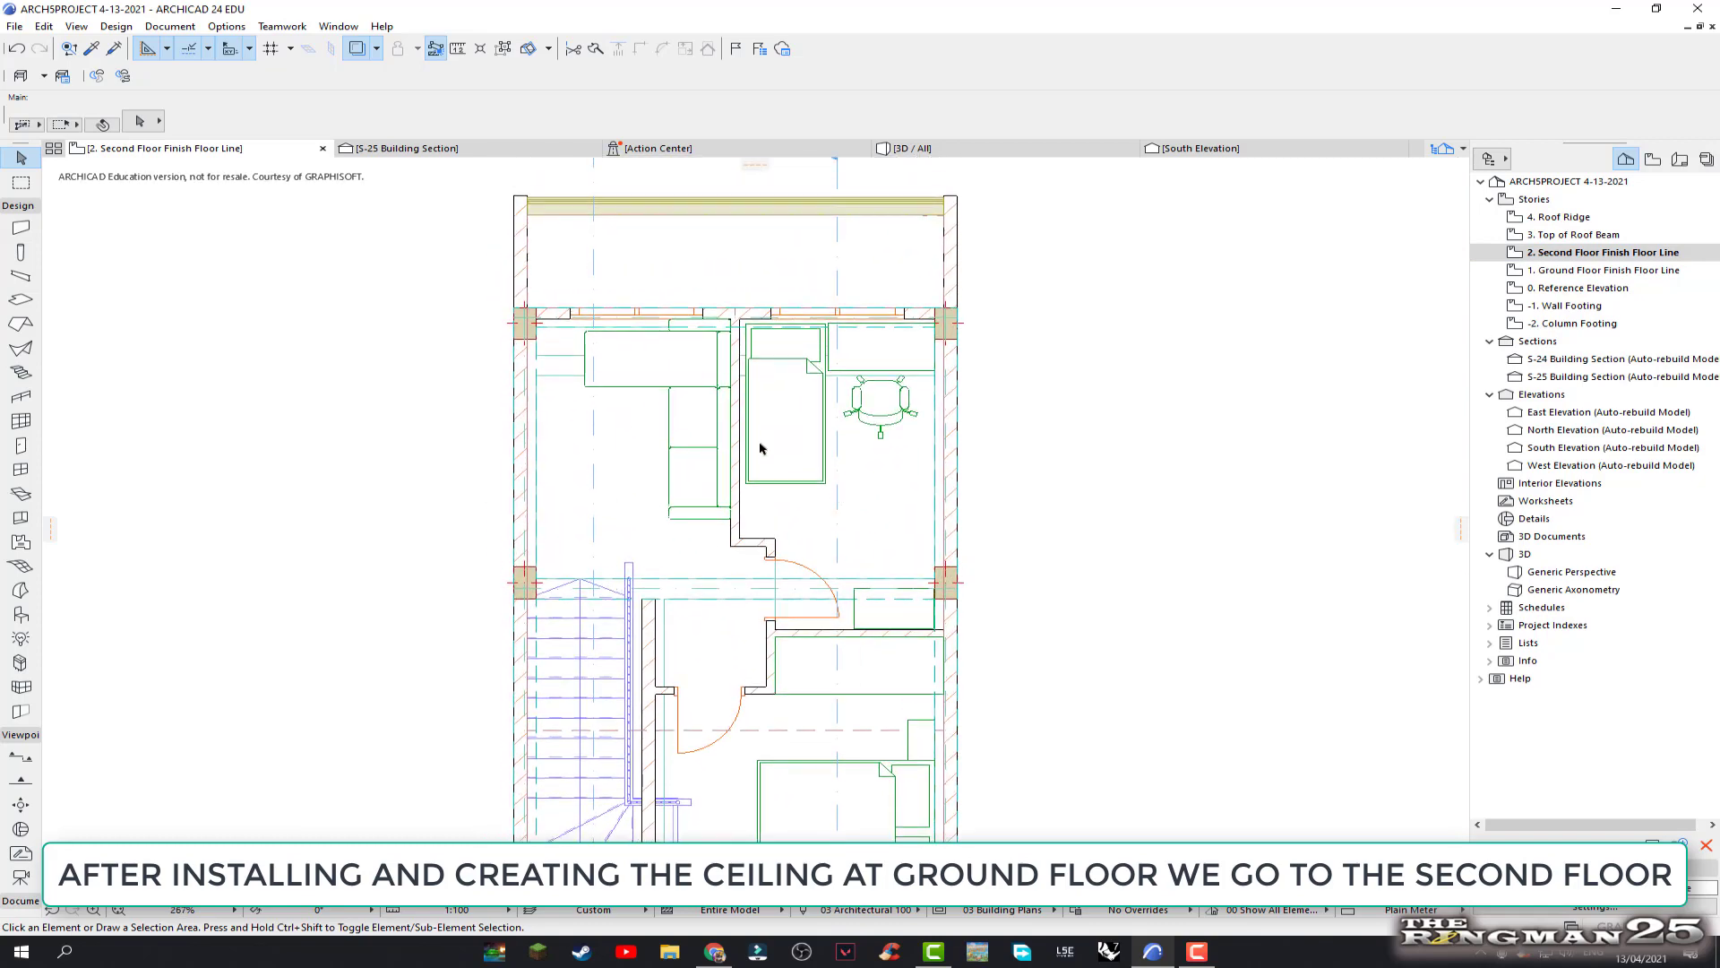
pyautogui.scroll(1, 773, 430)
pyautogui.scroll(1, 774, 438)
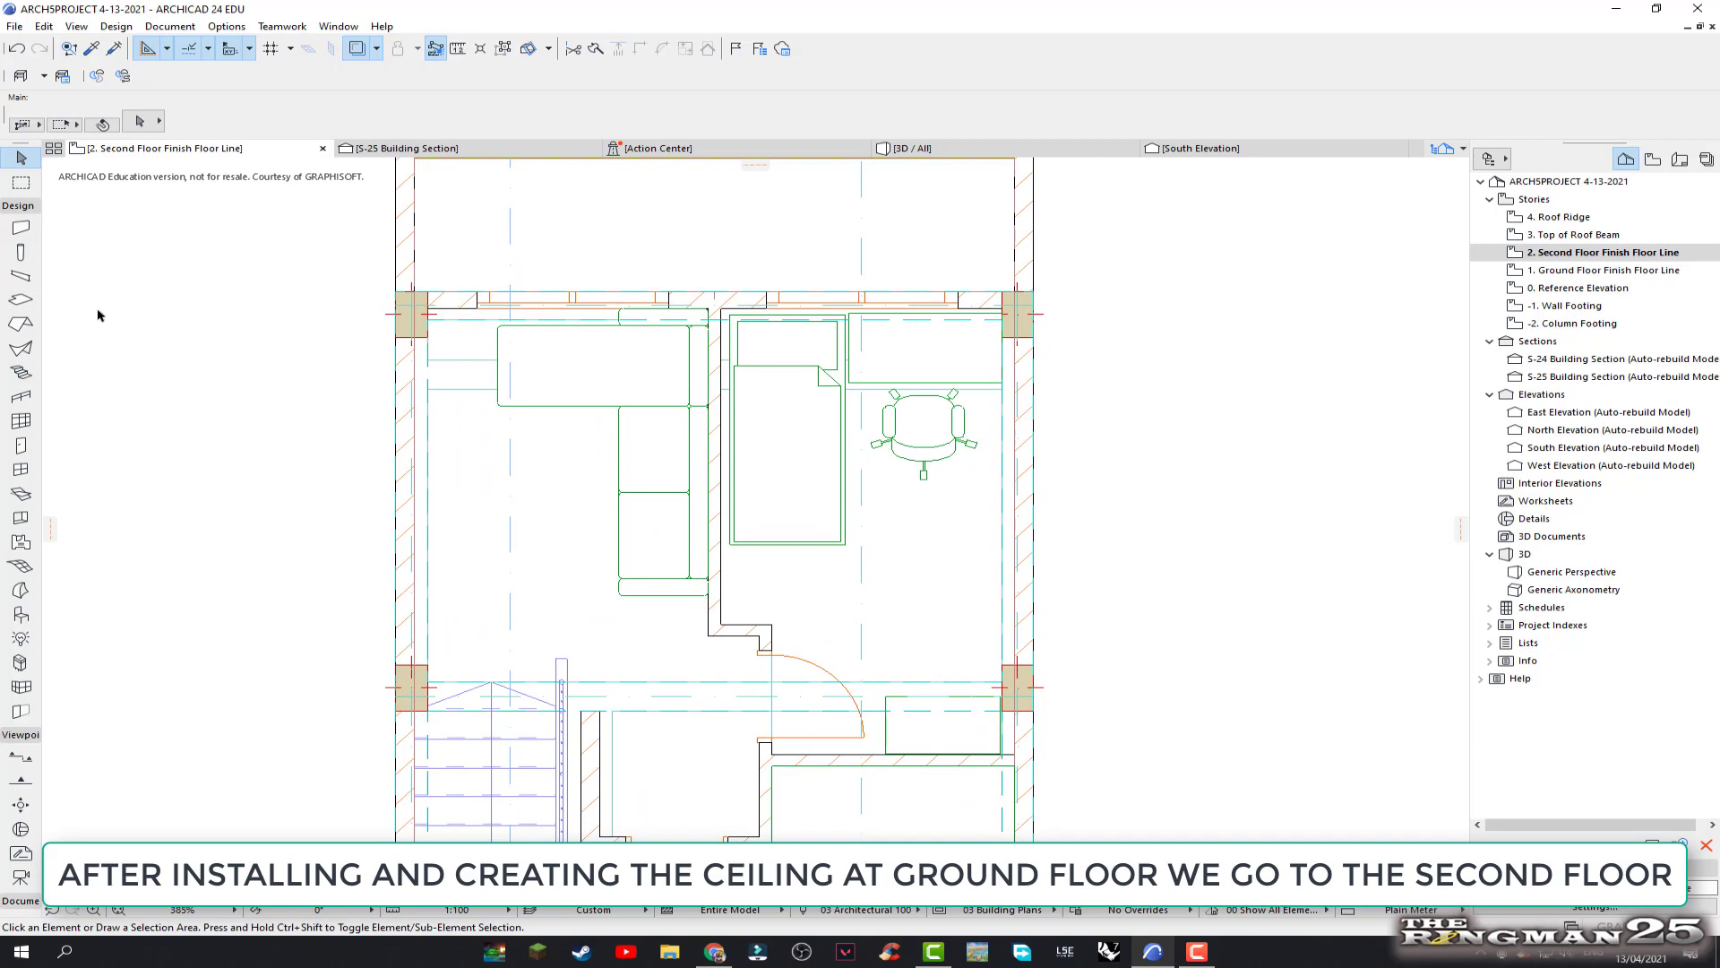
pyautogui.click(25, 303)
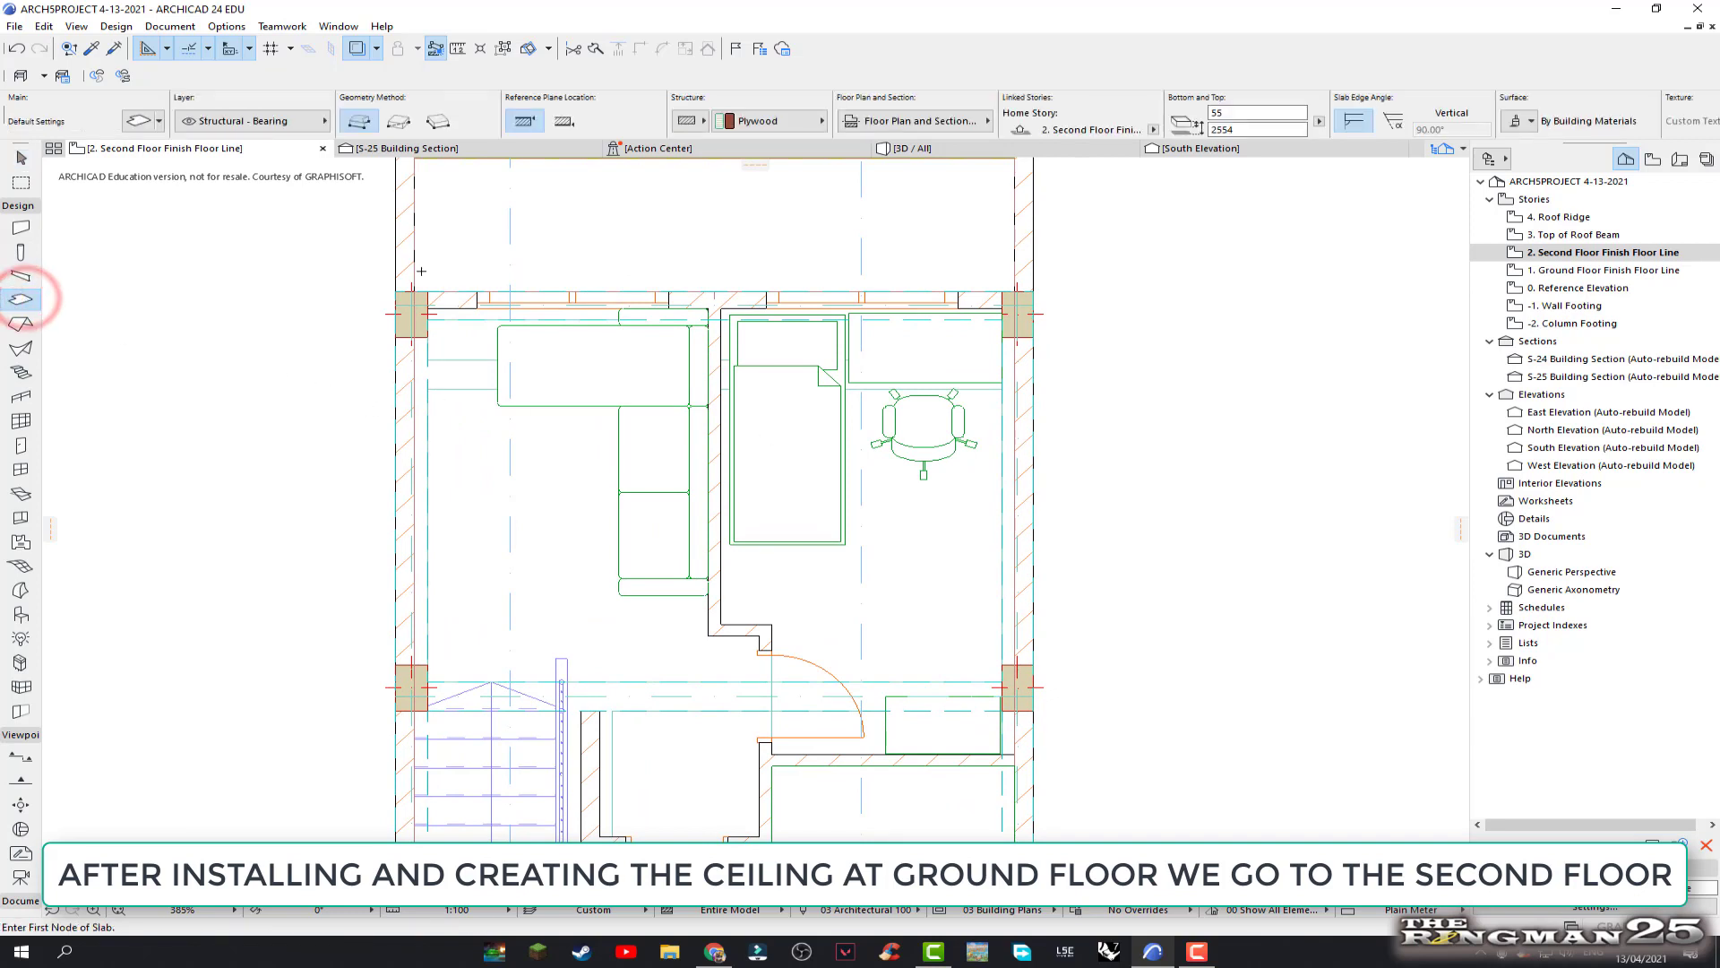
# Start a polygonal slab along the bedroom's top wall, stepping around the column
pyautogui.click(363, 120)
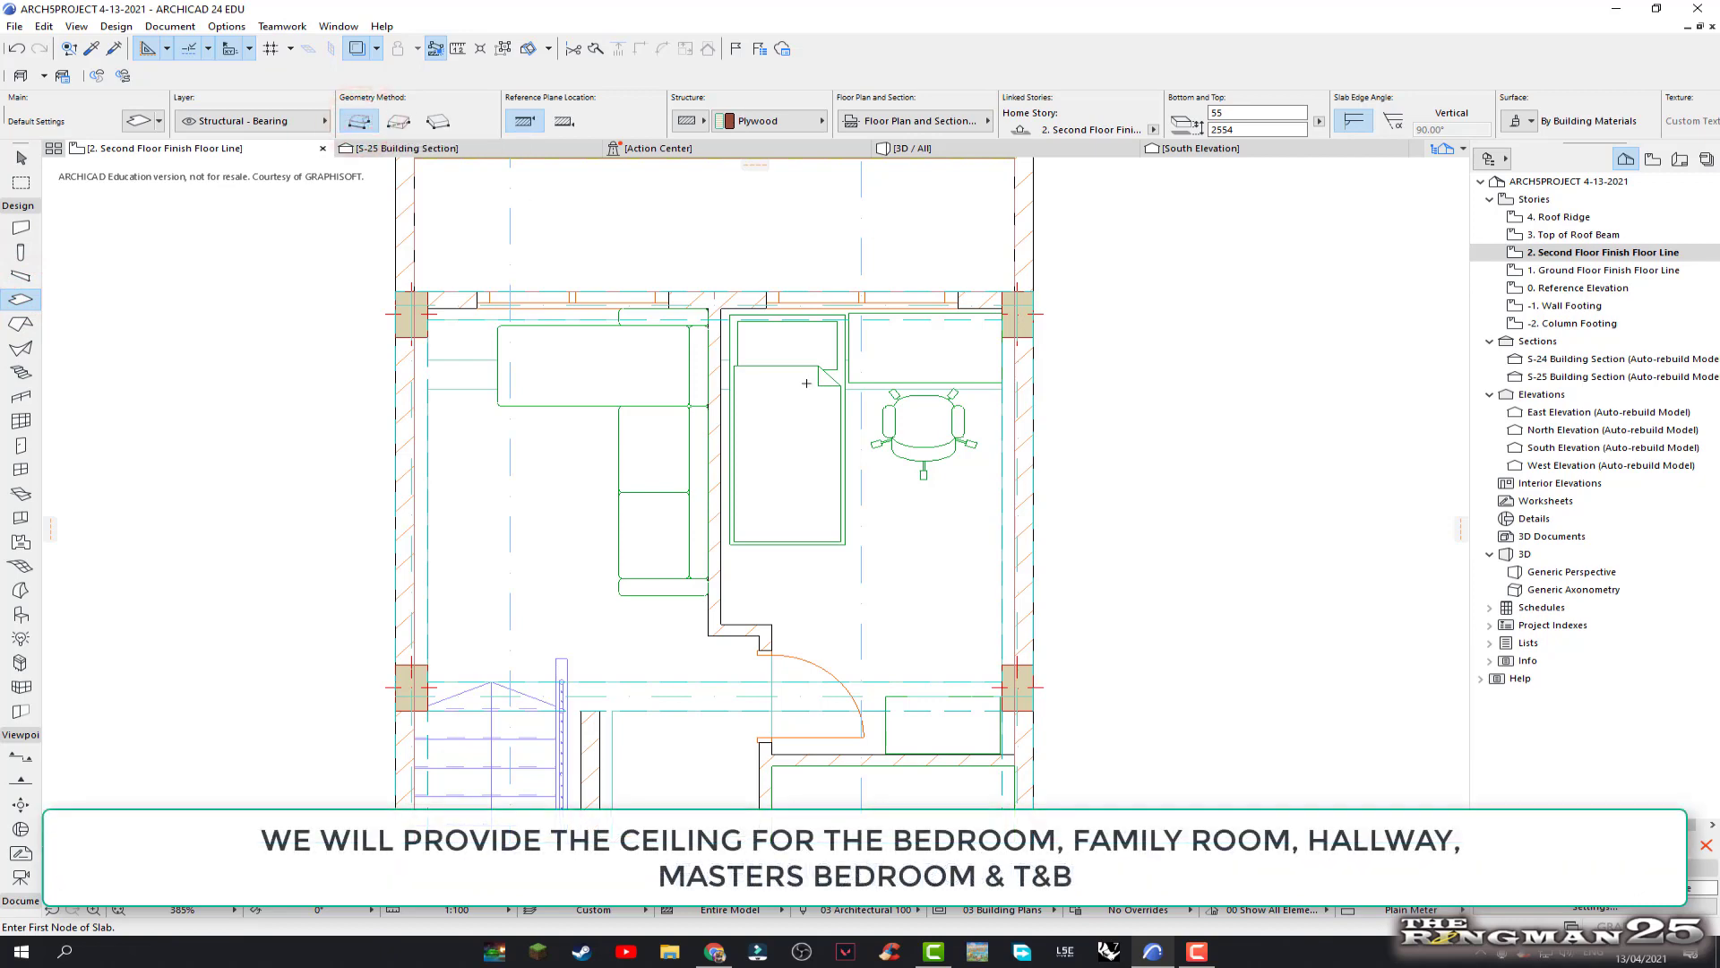
pyautogui.scroll(2, 813, 366)
pyautogui.scroll(2, 807, 364)
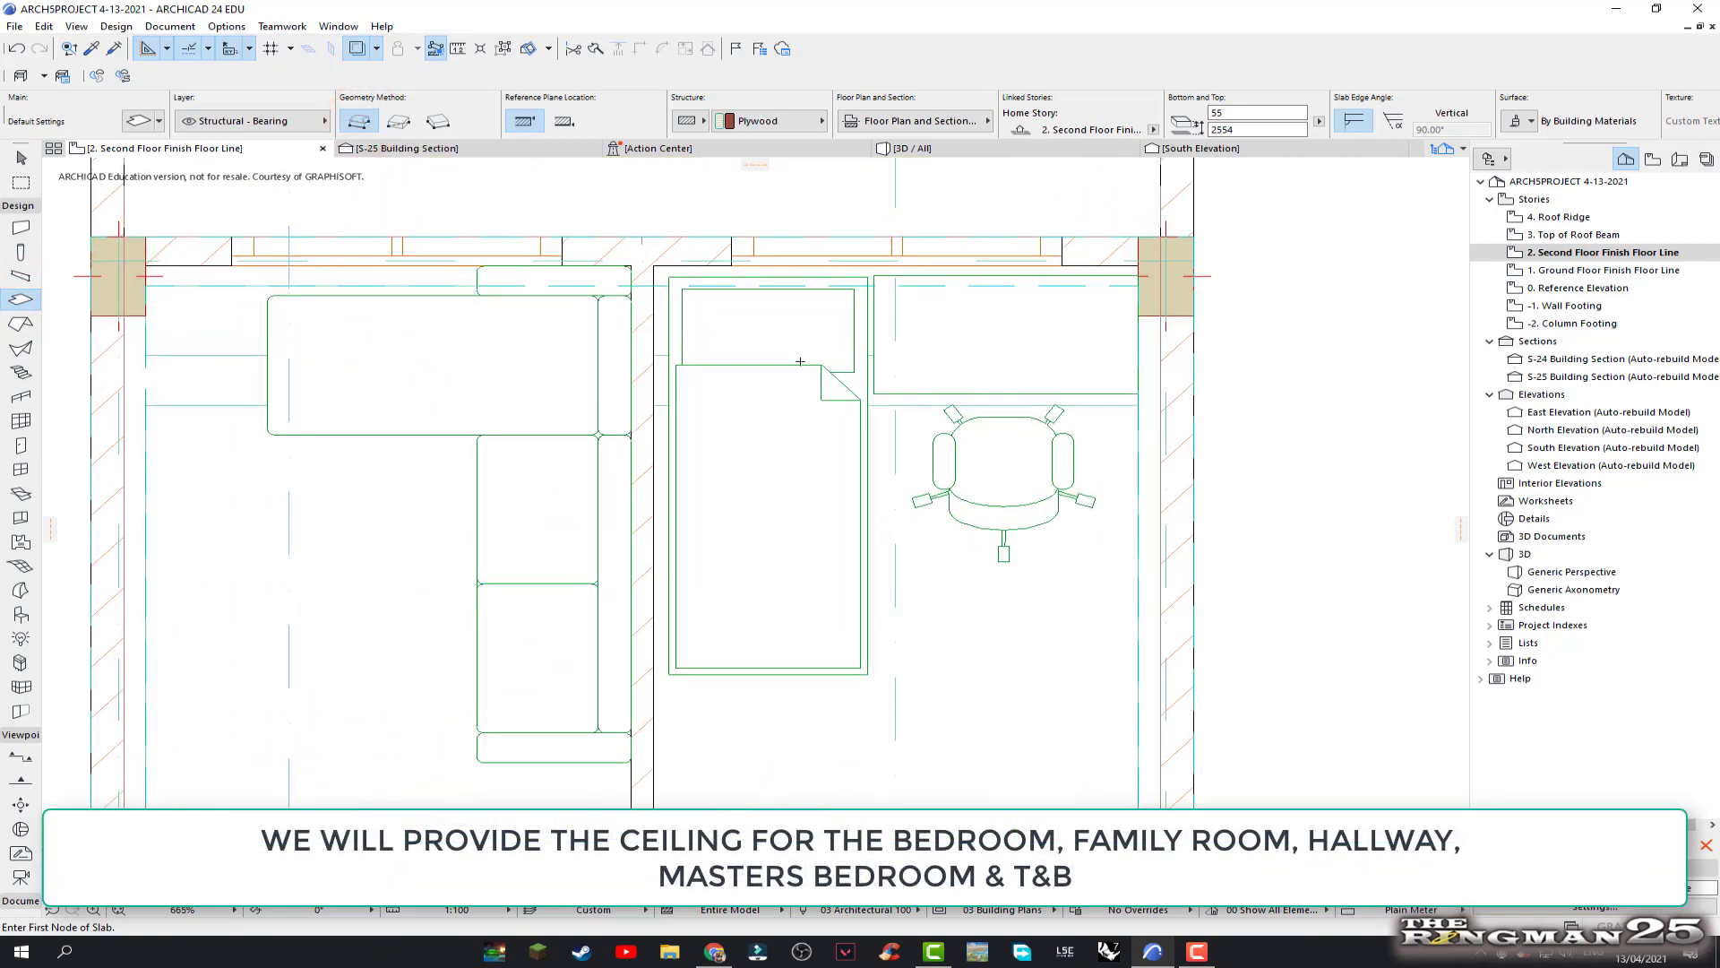
pyautogui.click(653, 265)
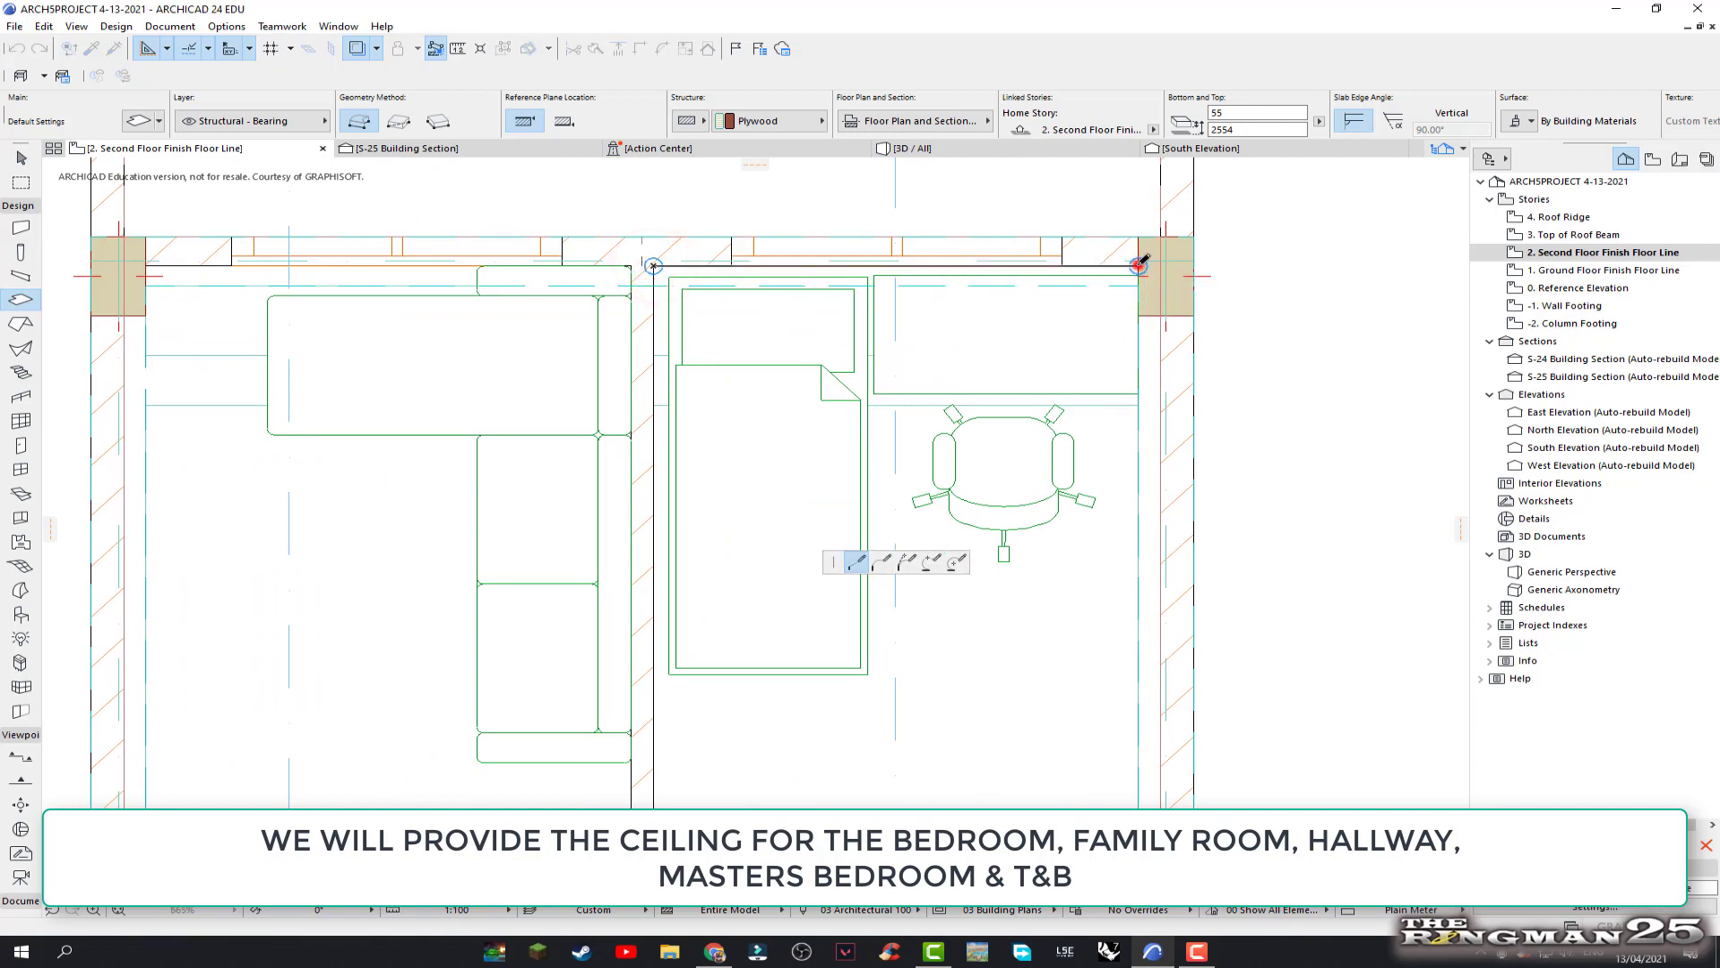
pyautogui.click(1138, 265)
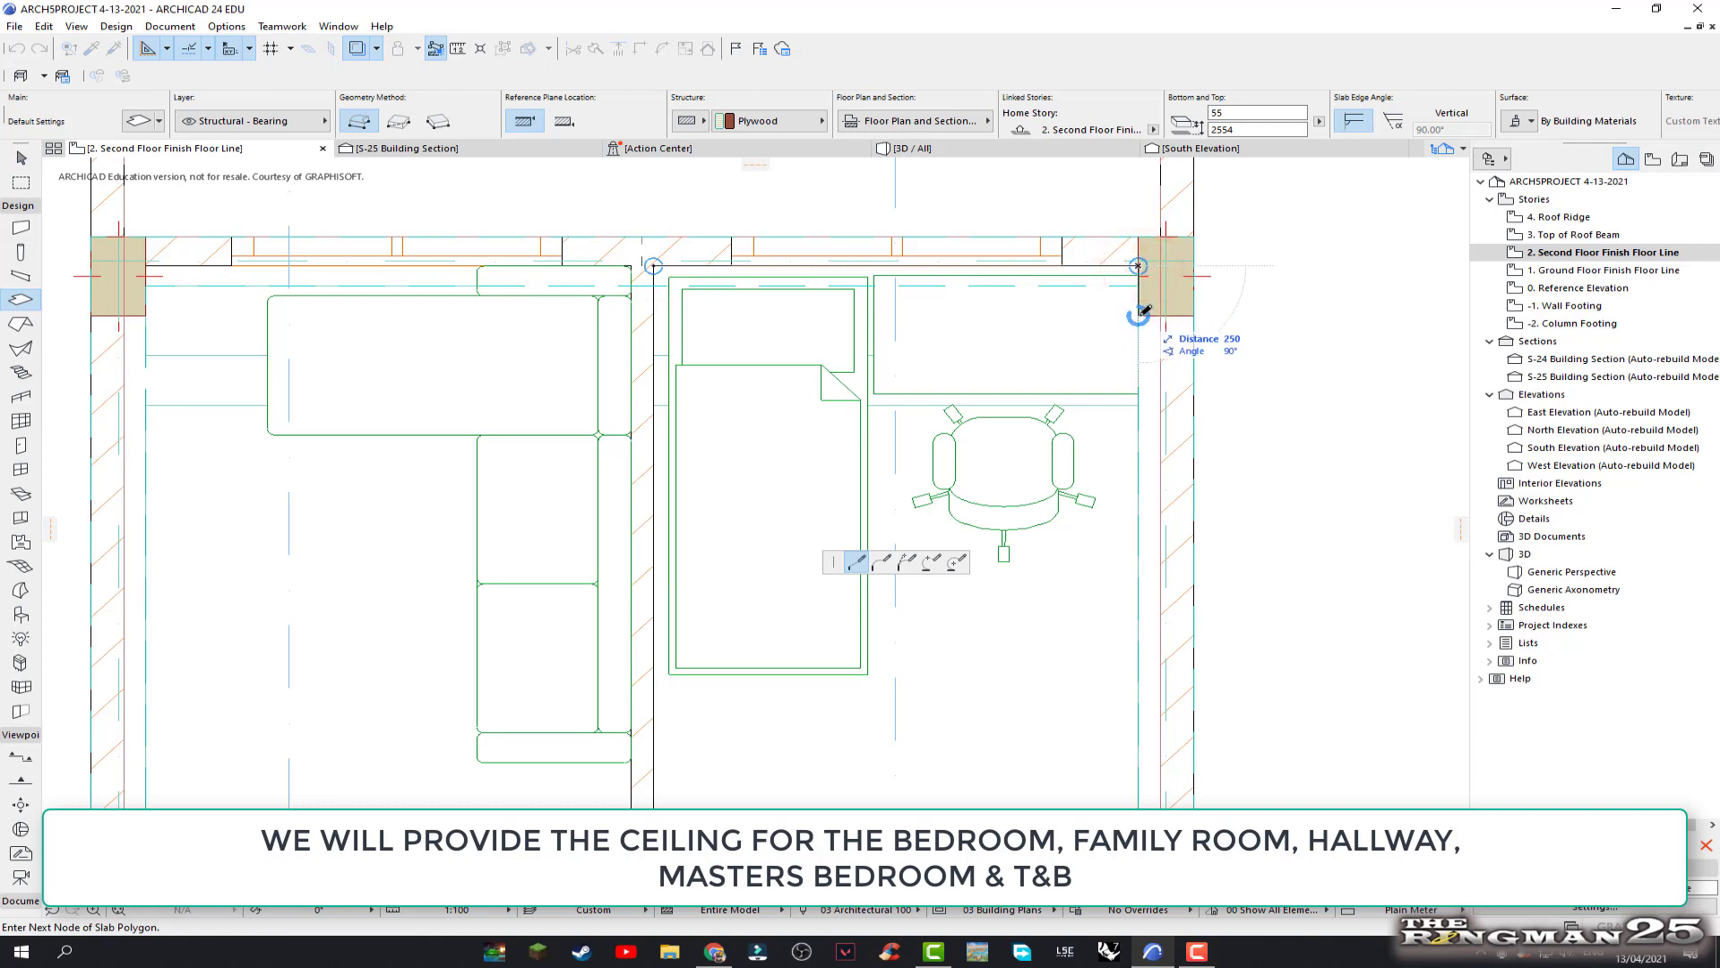
pyautogui.click(1139, 315)
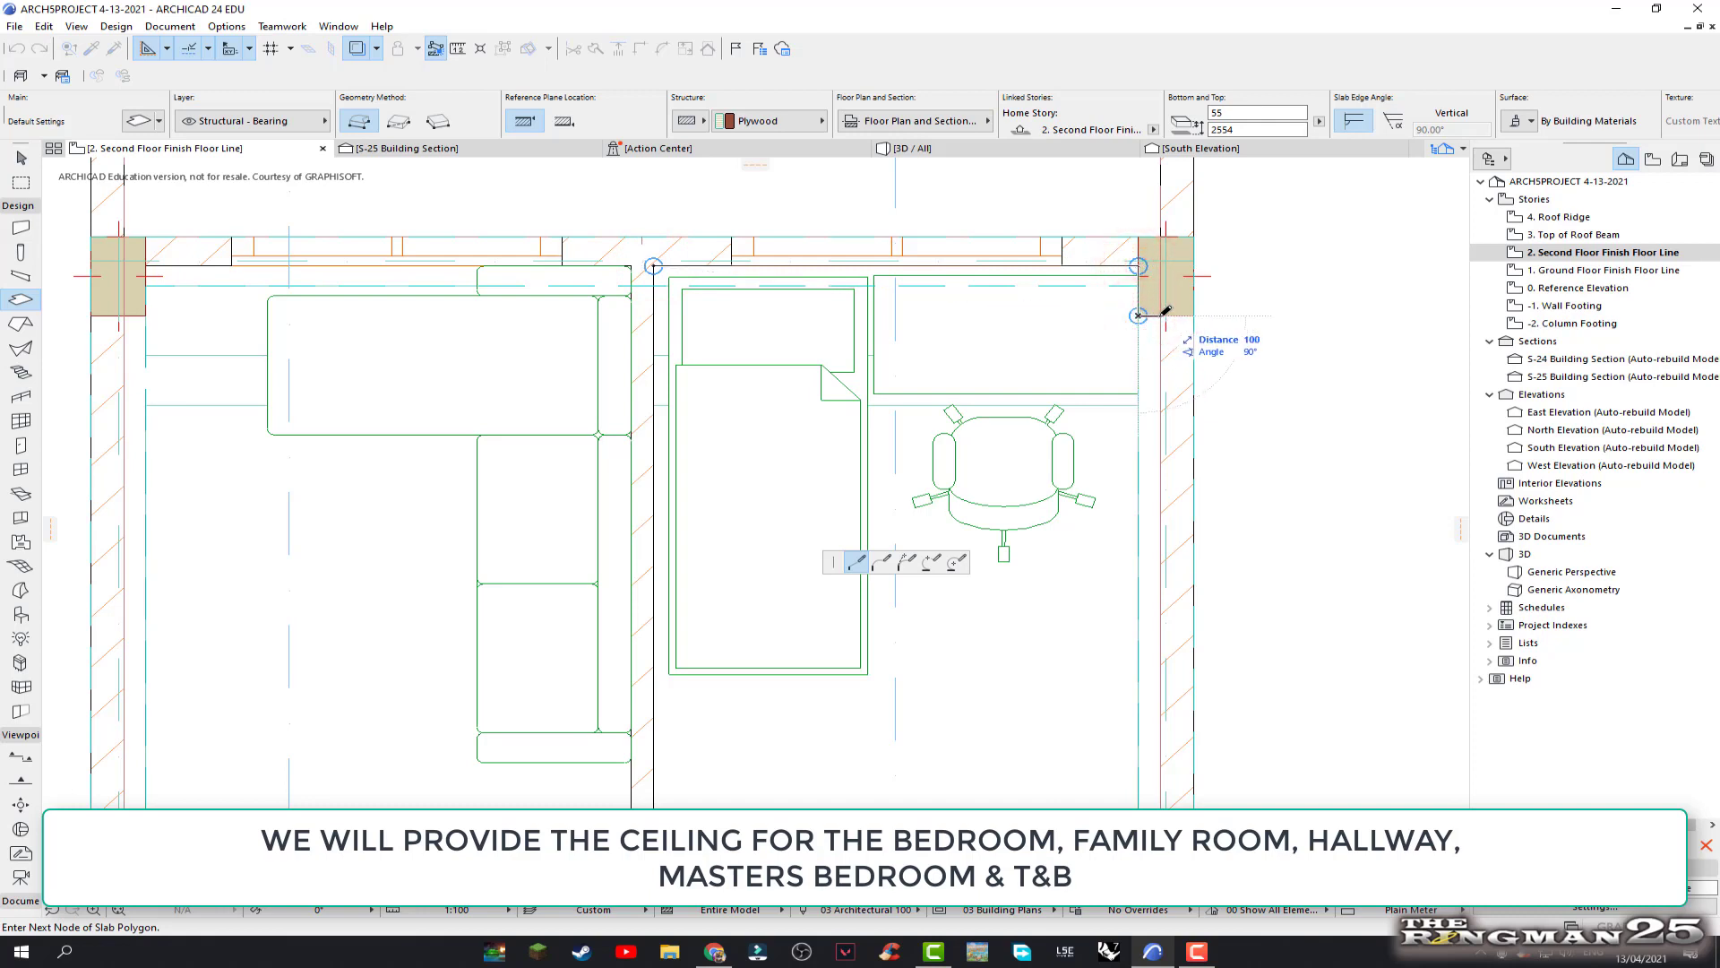
pyautogui.scroll(-2, 1162, 314)
pyautogui.scroll(-2, 1165, 404)
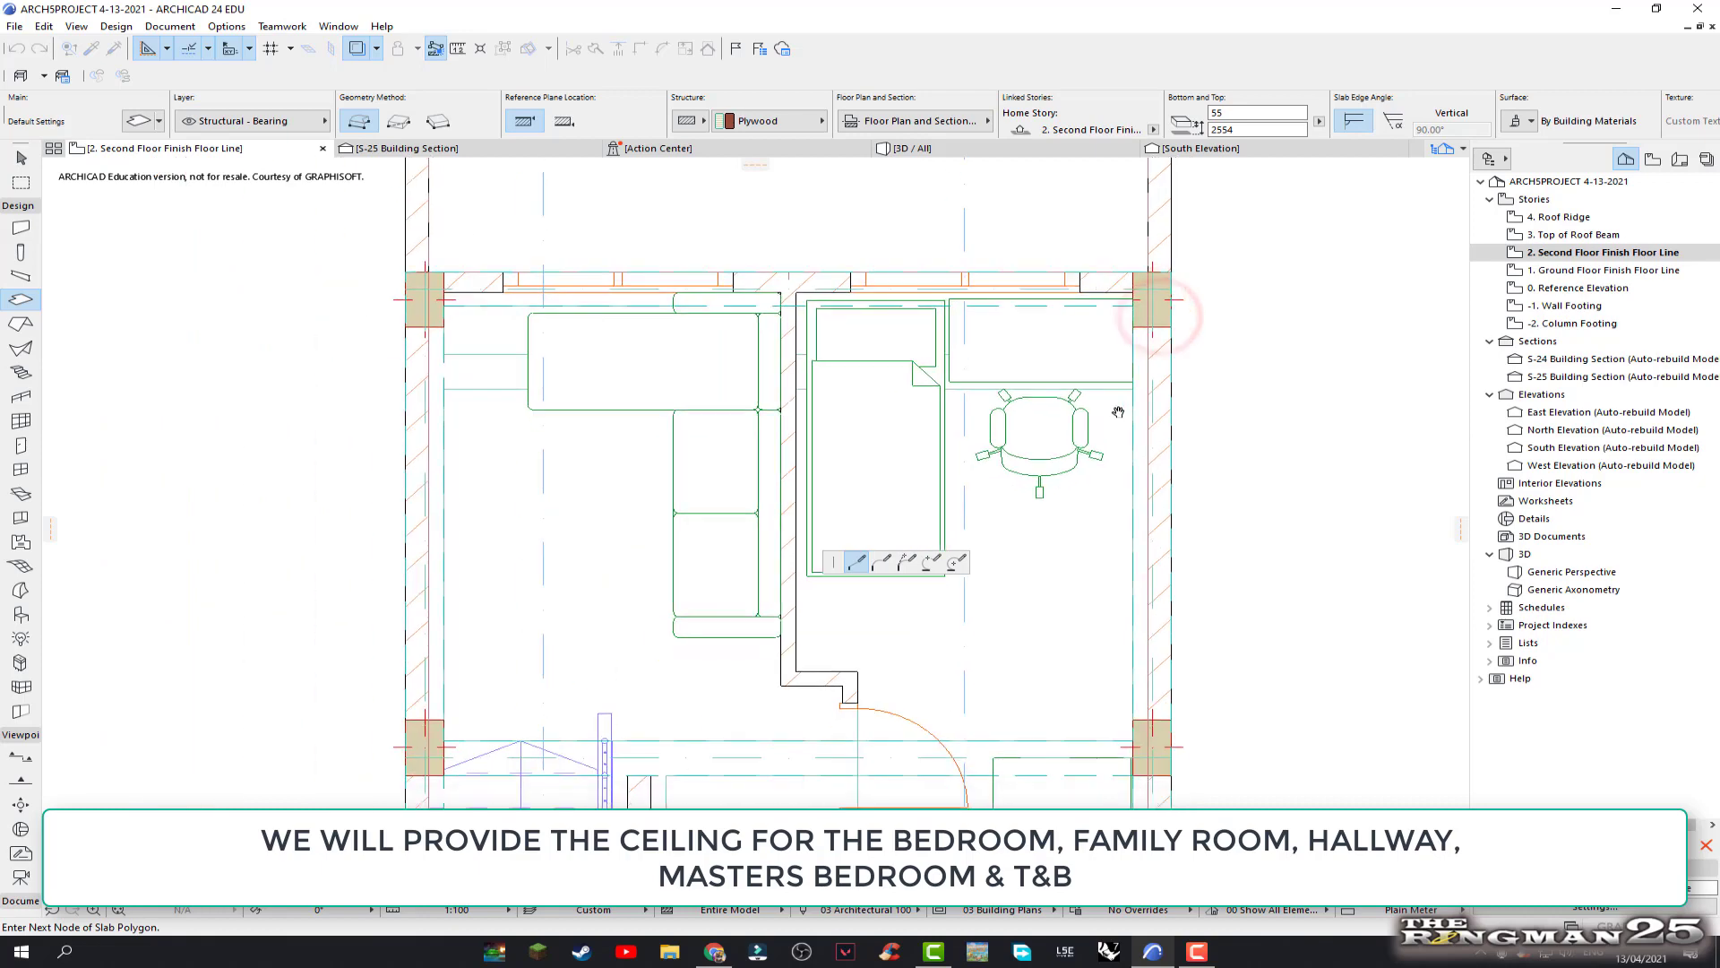
pyautogui.scroll(-2, 1165, 403)
pyautogui.scroll(-2, 1127, 544)
pyautogui.scroll(2, 1127, 545)
pyautogui.scroll(2, 1107, 529)
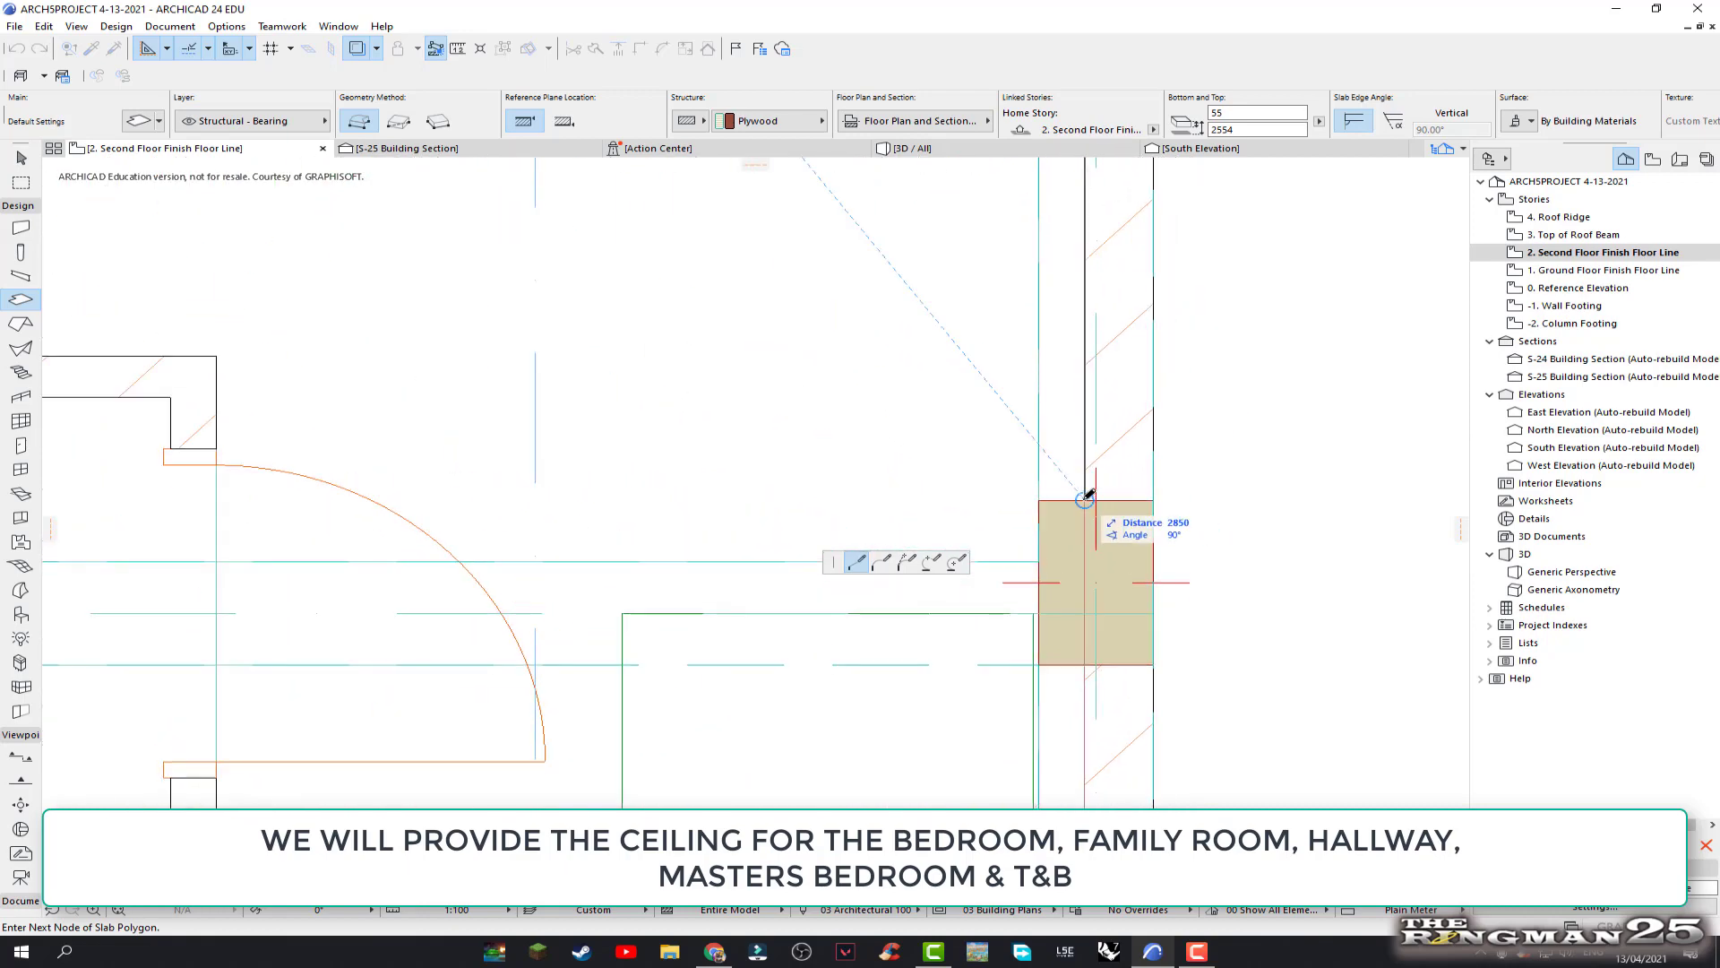
pyautogui.click(1085, 499)
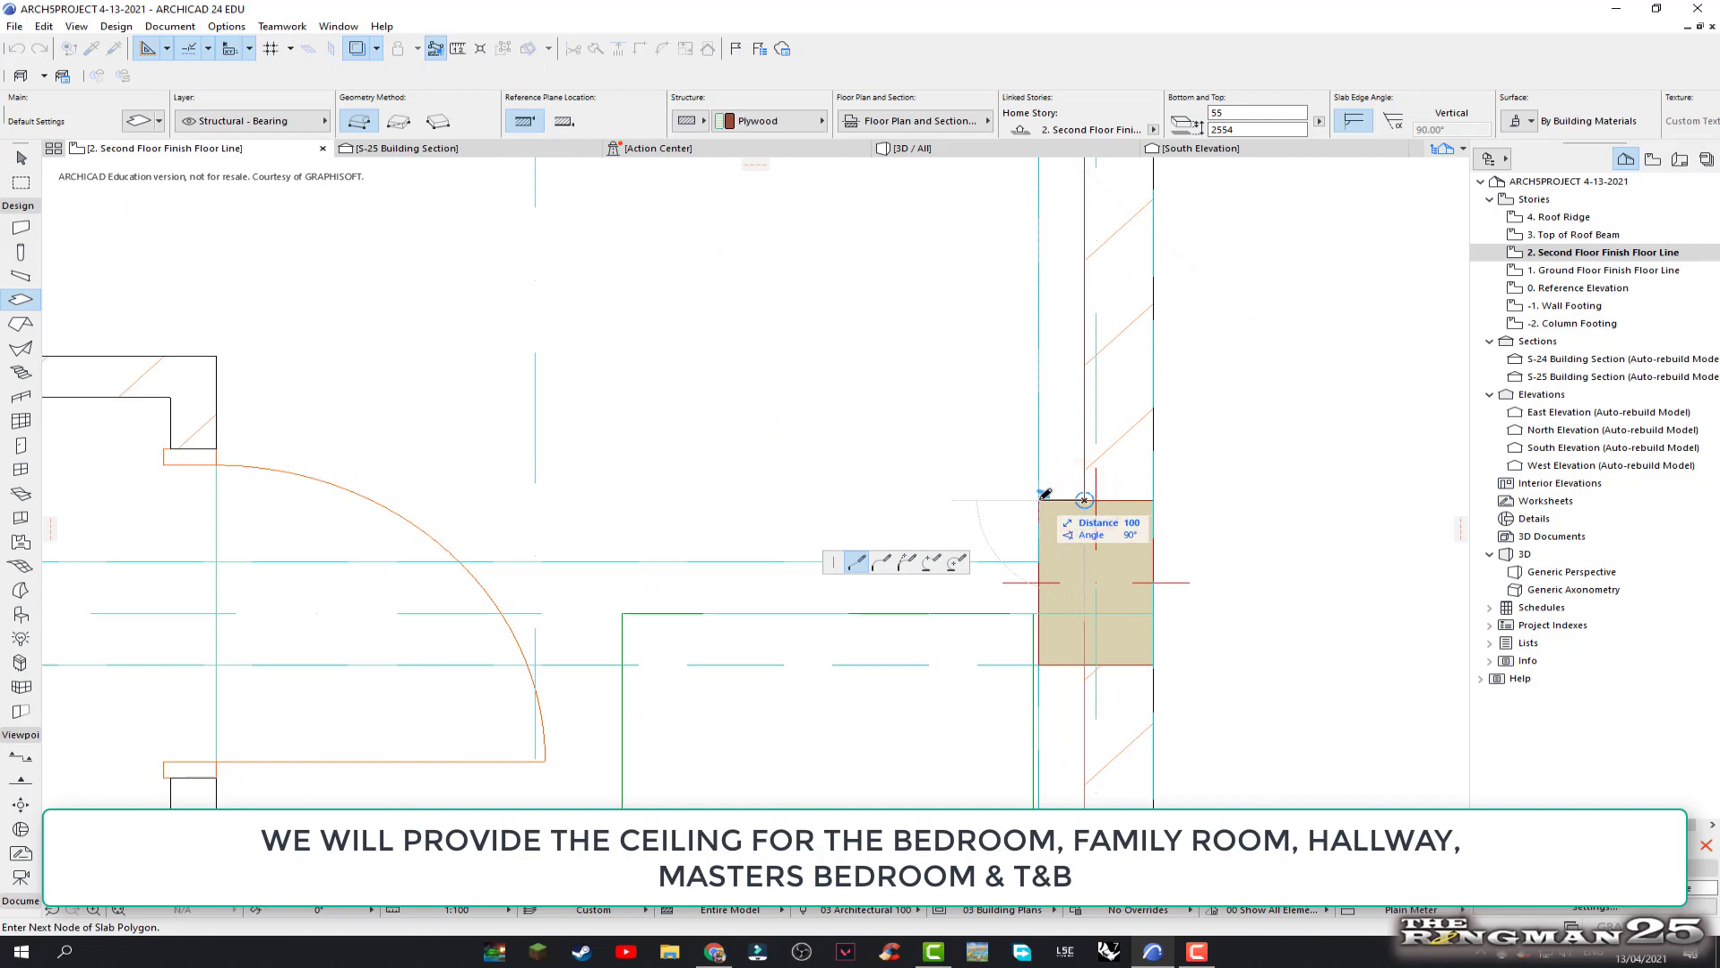
pyautogui.click(1039, 499)
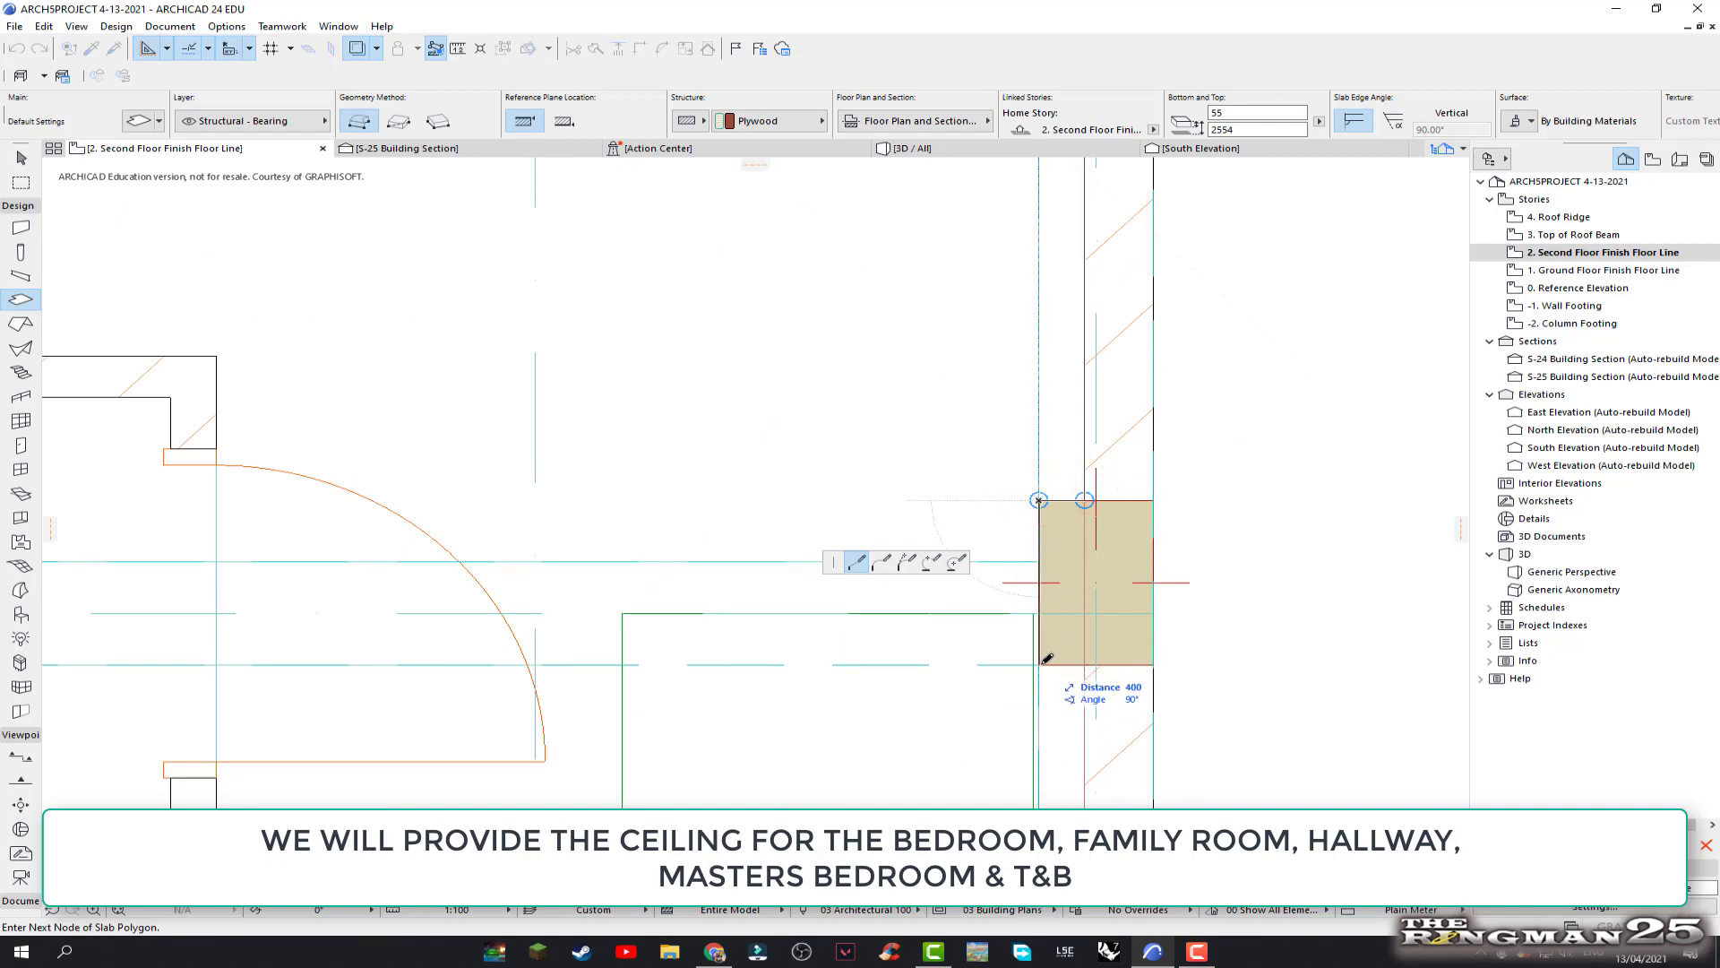
pyautogui.click(1040, 663)
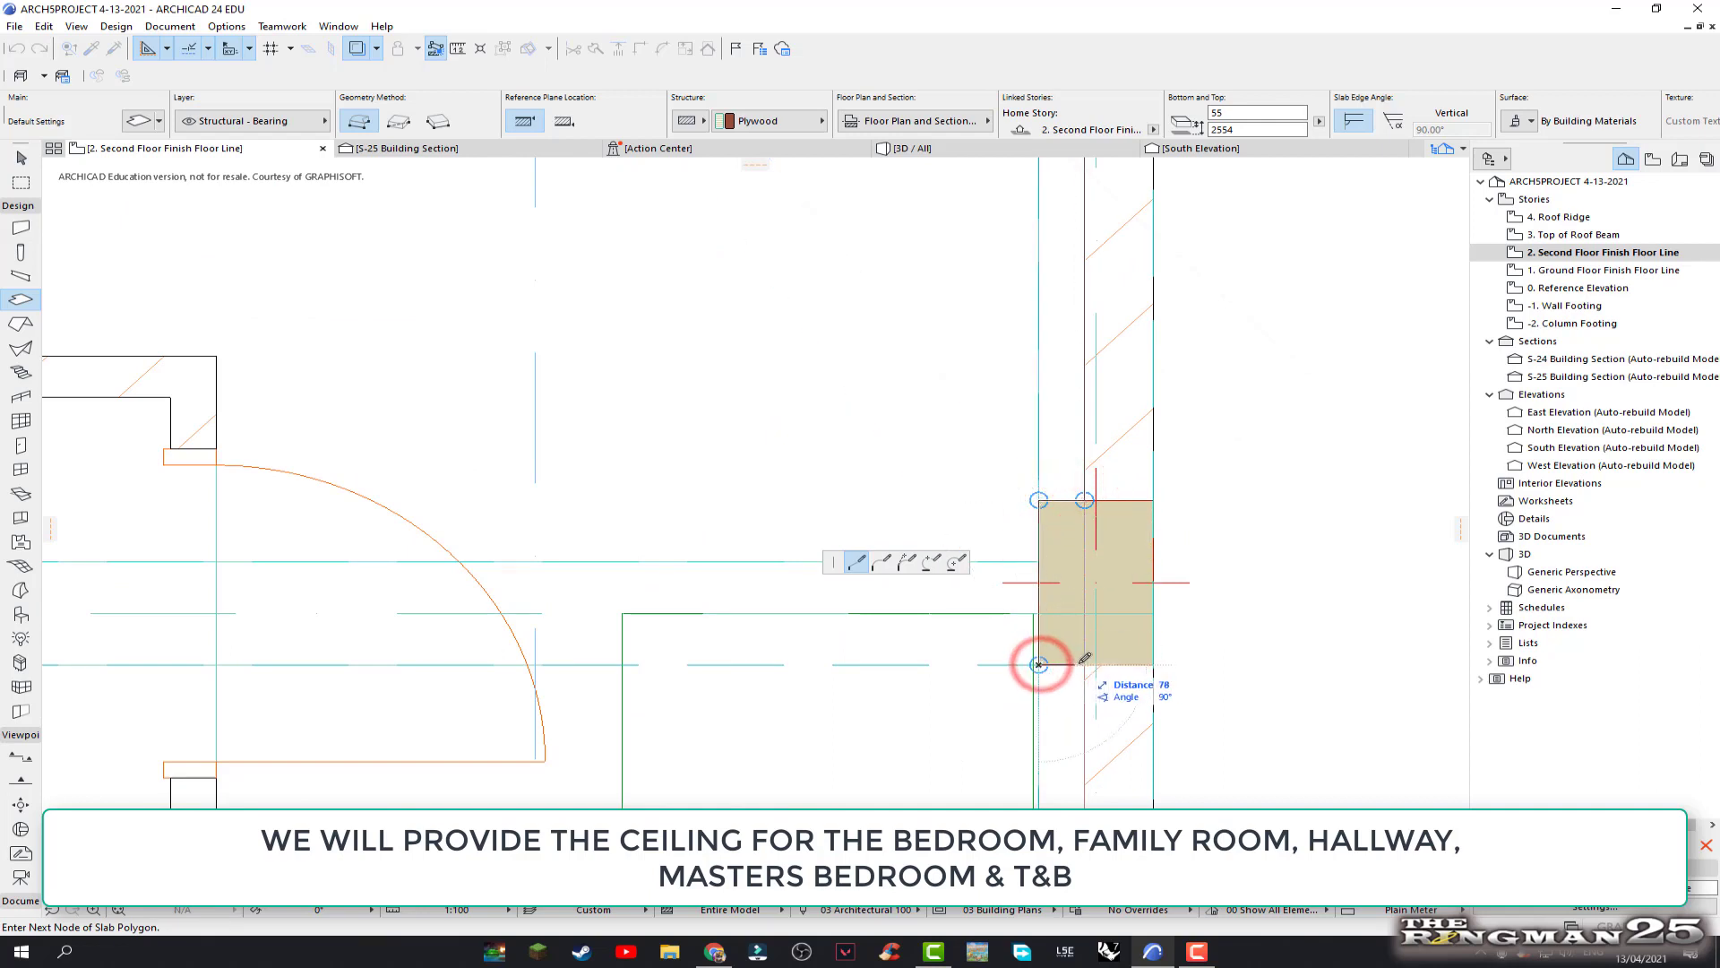
pyautogui.click(1084, 663)
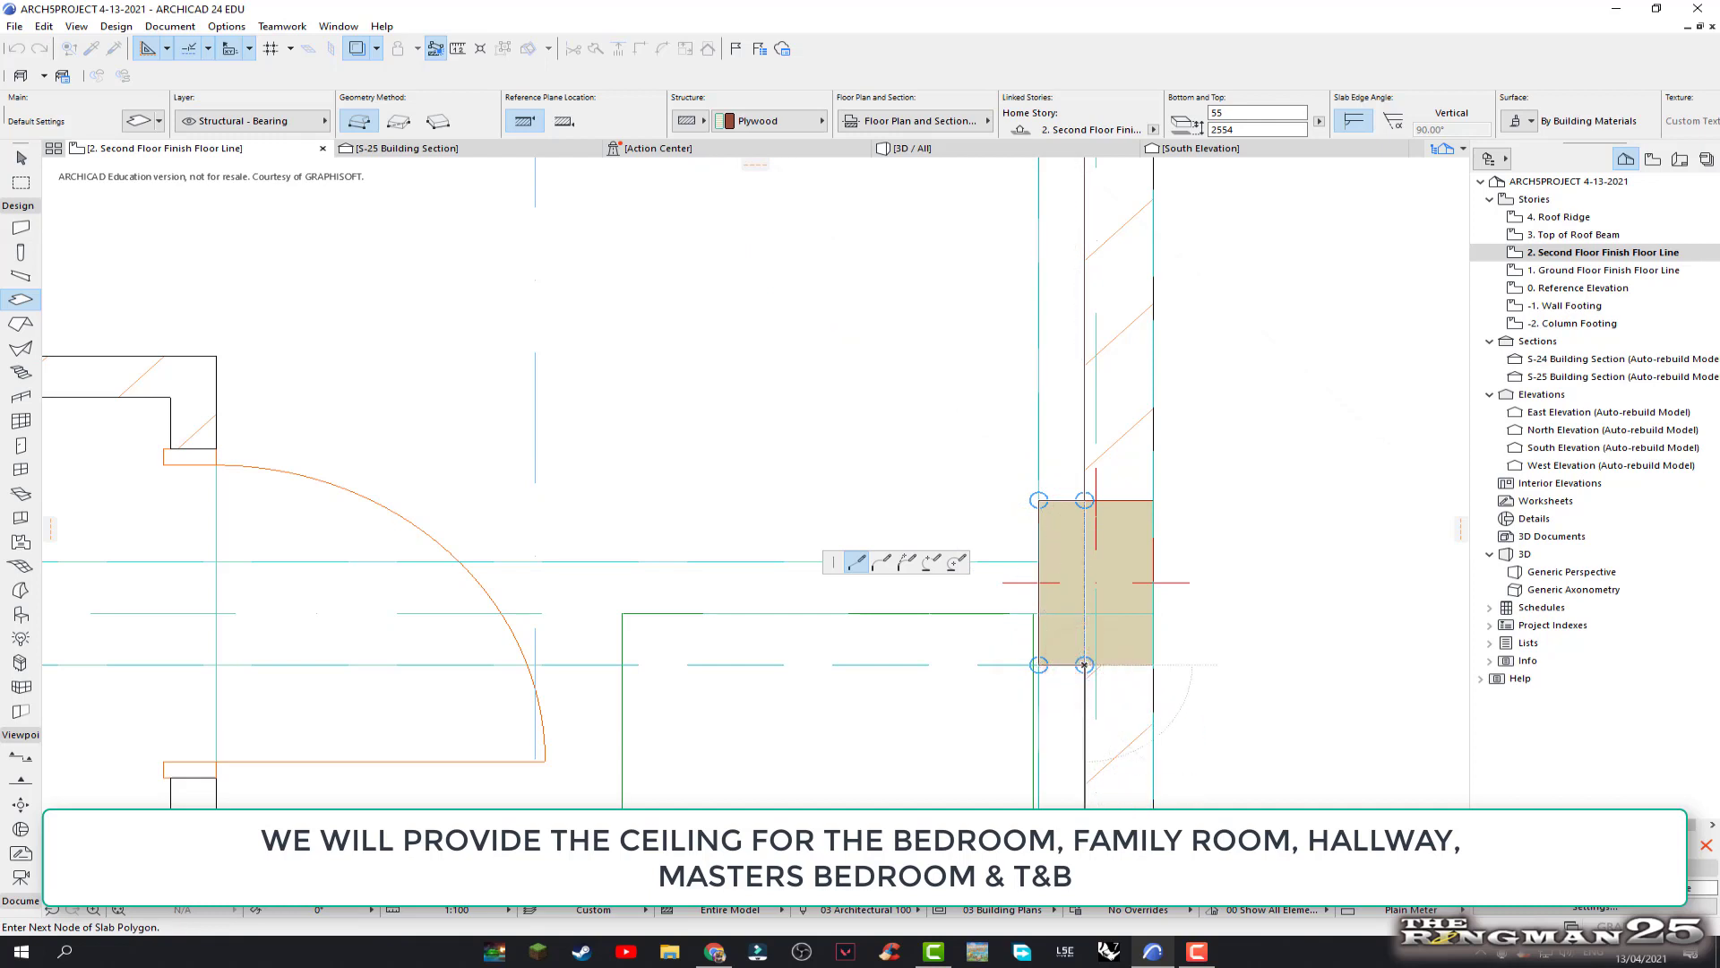
# Trace the bottom and inner bedroom walls and the wall notch, closing at the start node
pyautogui.moveTo(326, 703); pyautogui.dragTo(664, 704, button='middle')
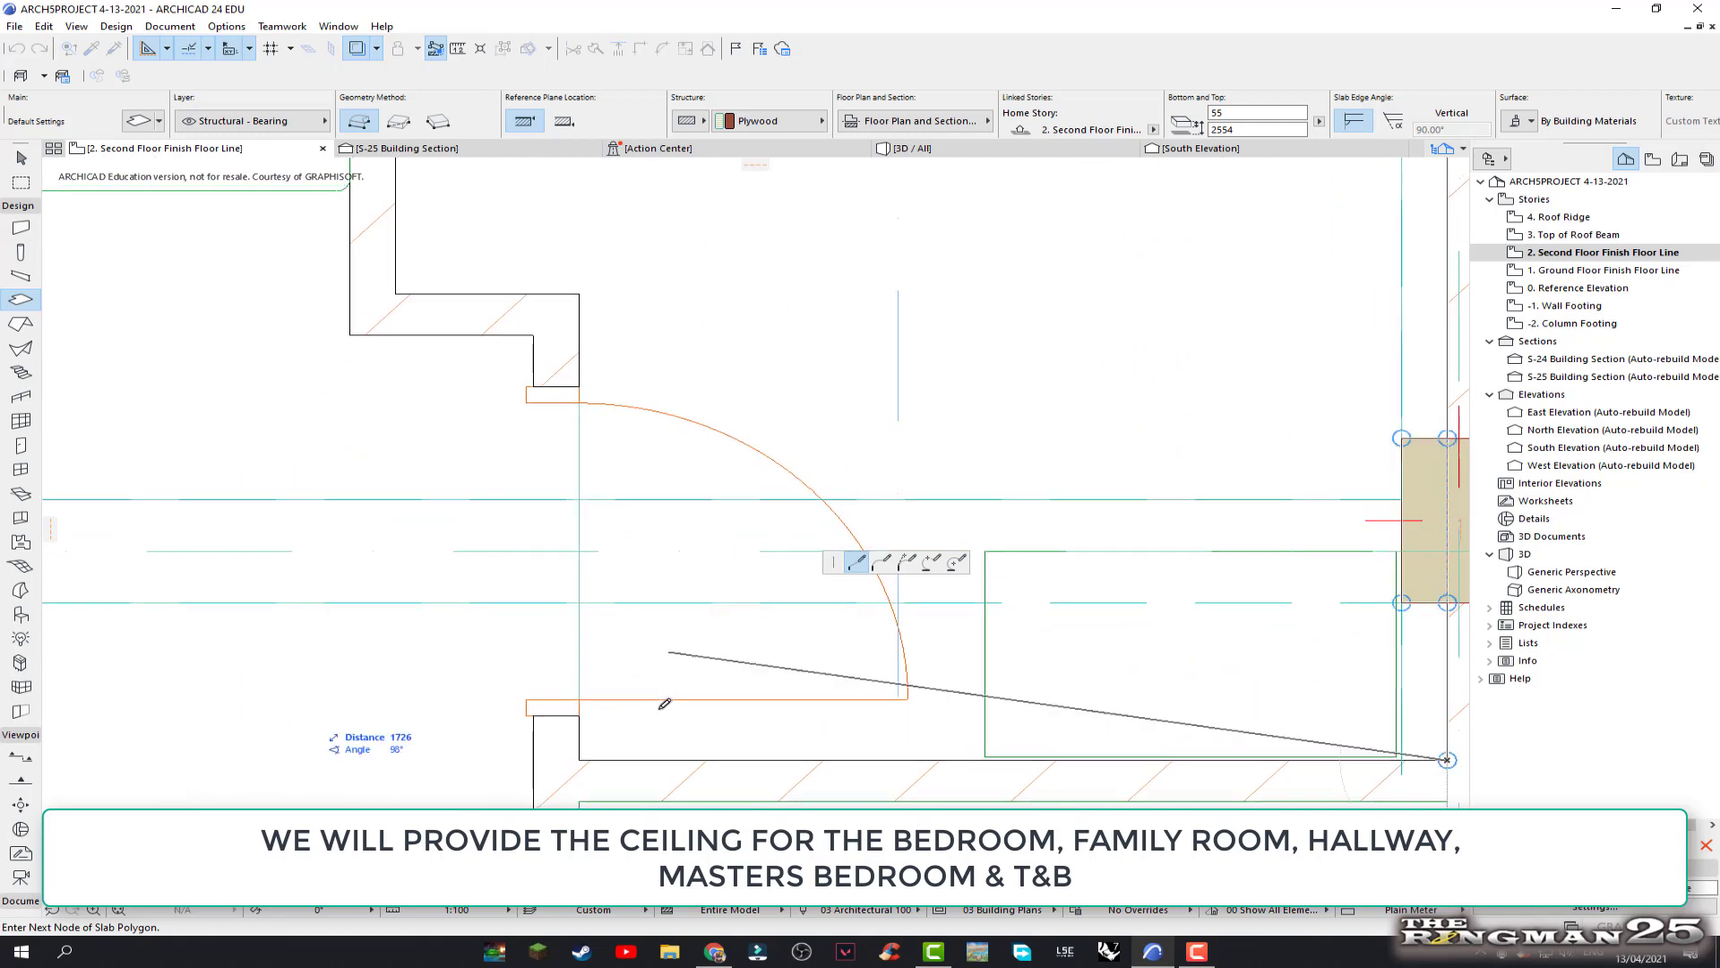
pyautogui.click(582, 757)
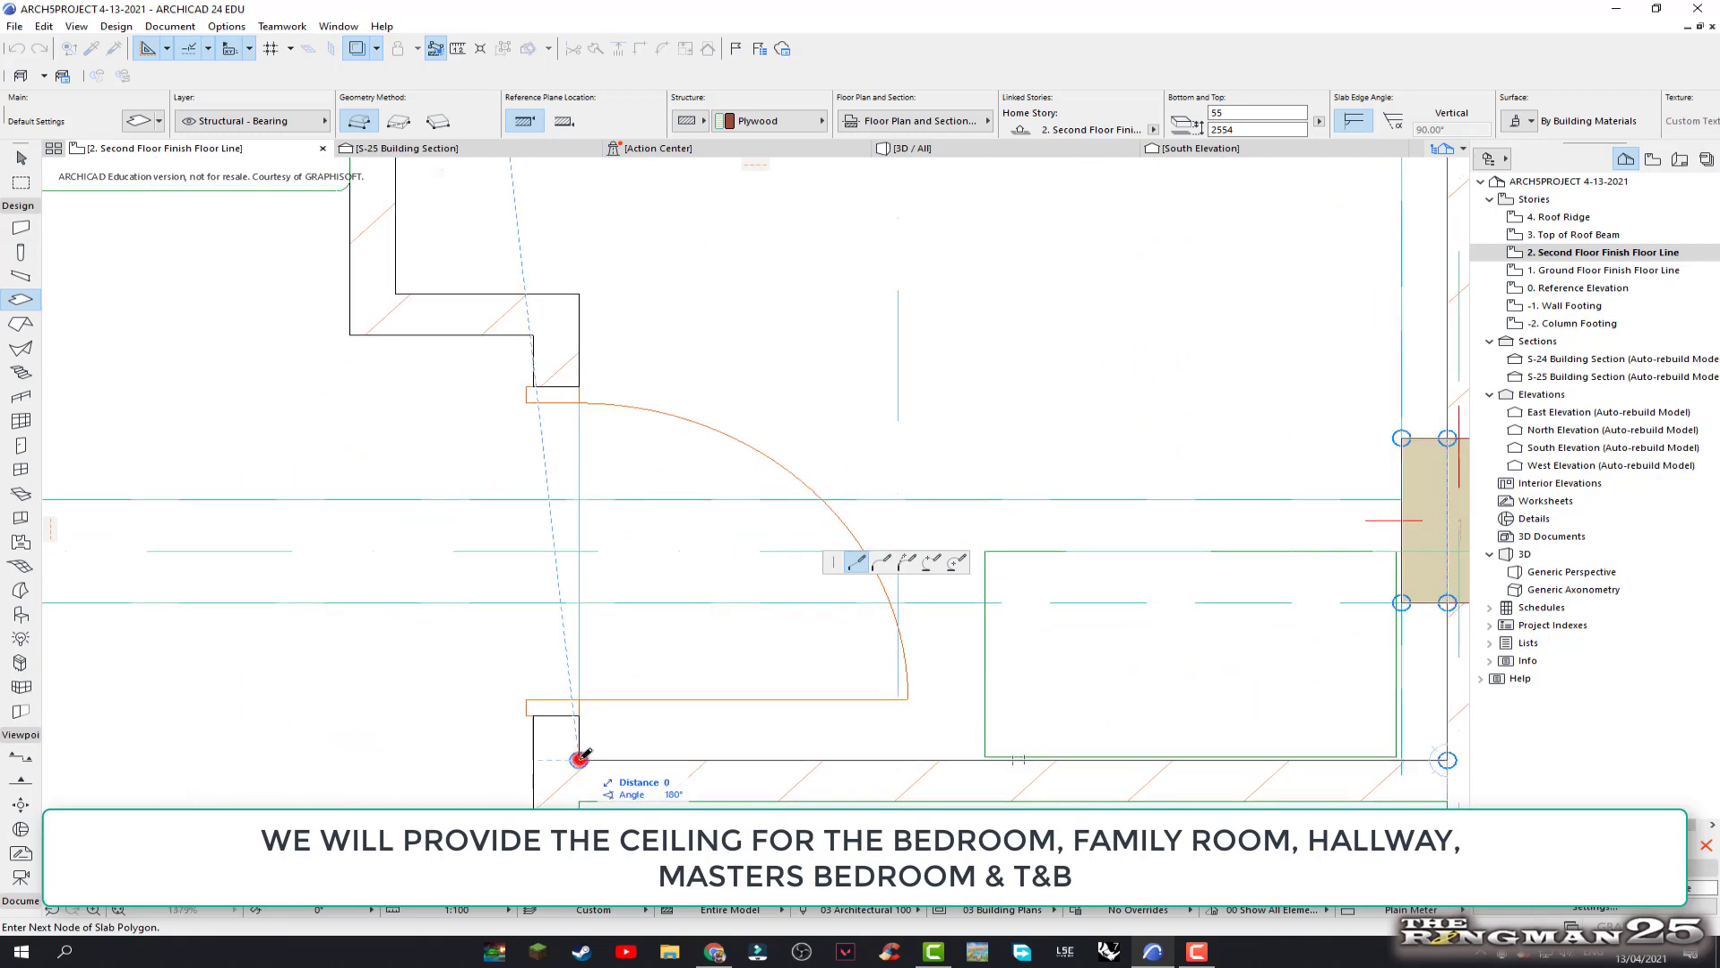
pyautogui.click(584, 289)
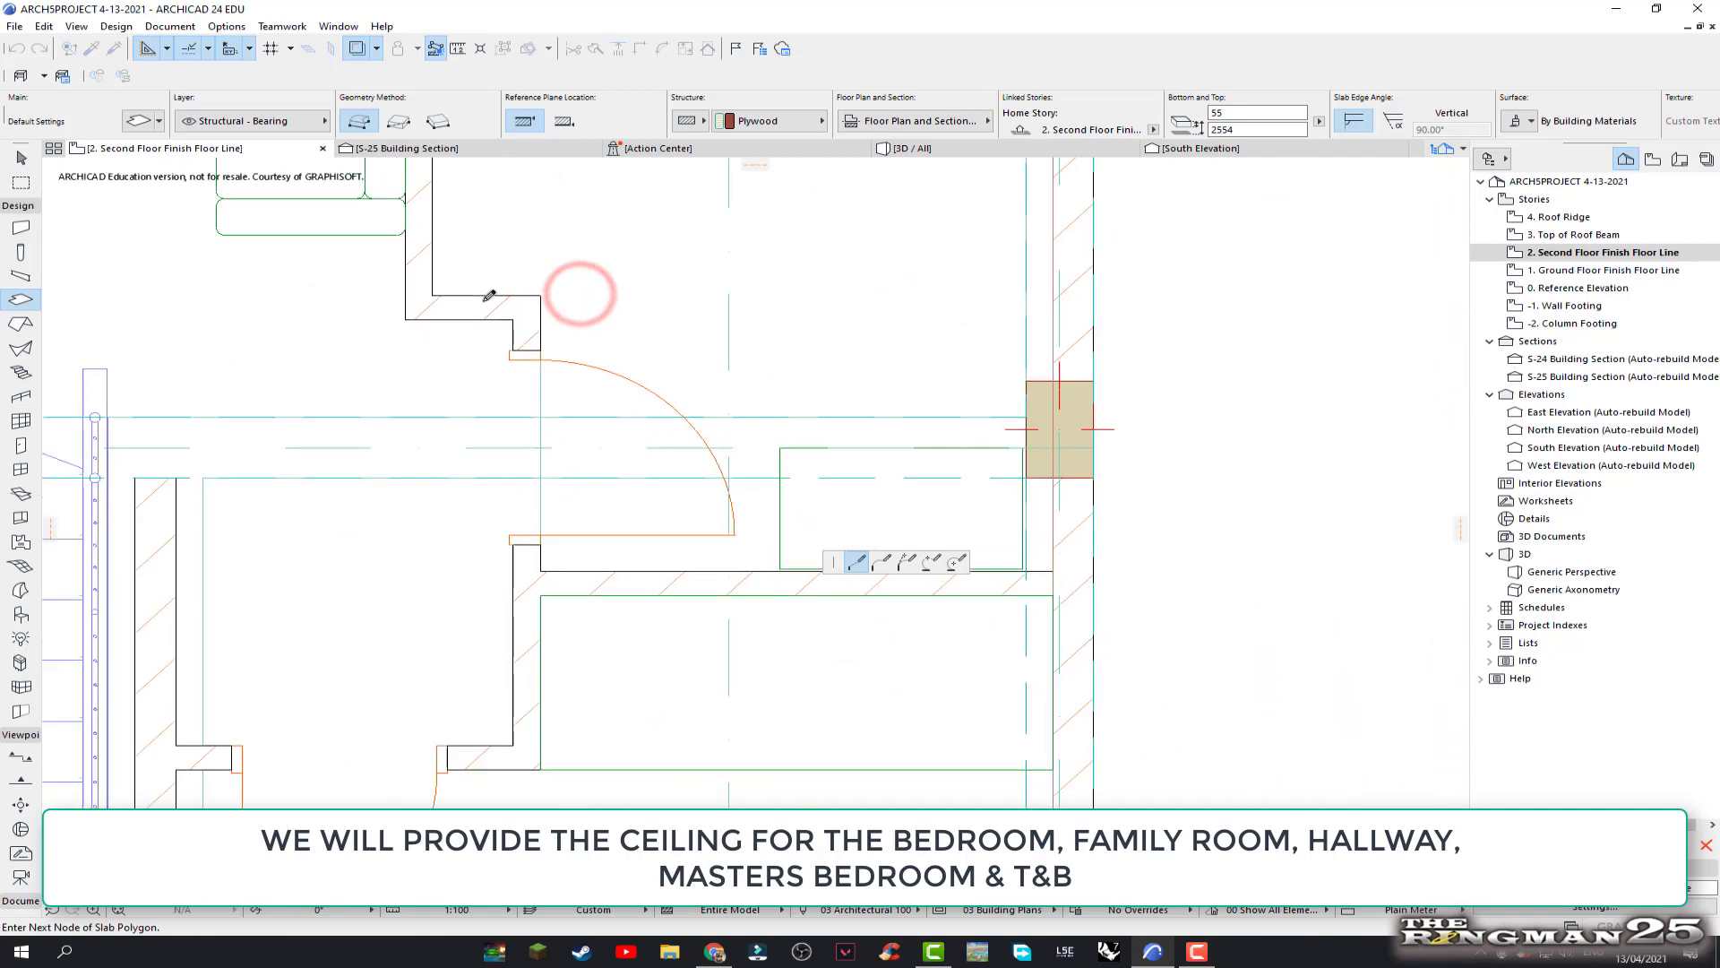
pyautogui.moveTo(448, 291); pyautogui.dragTo(479, 498, button='middle')
pyautogui.scroll(1, 475, 507)
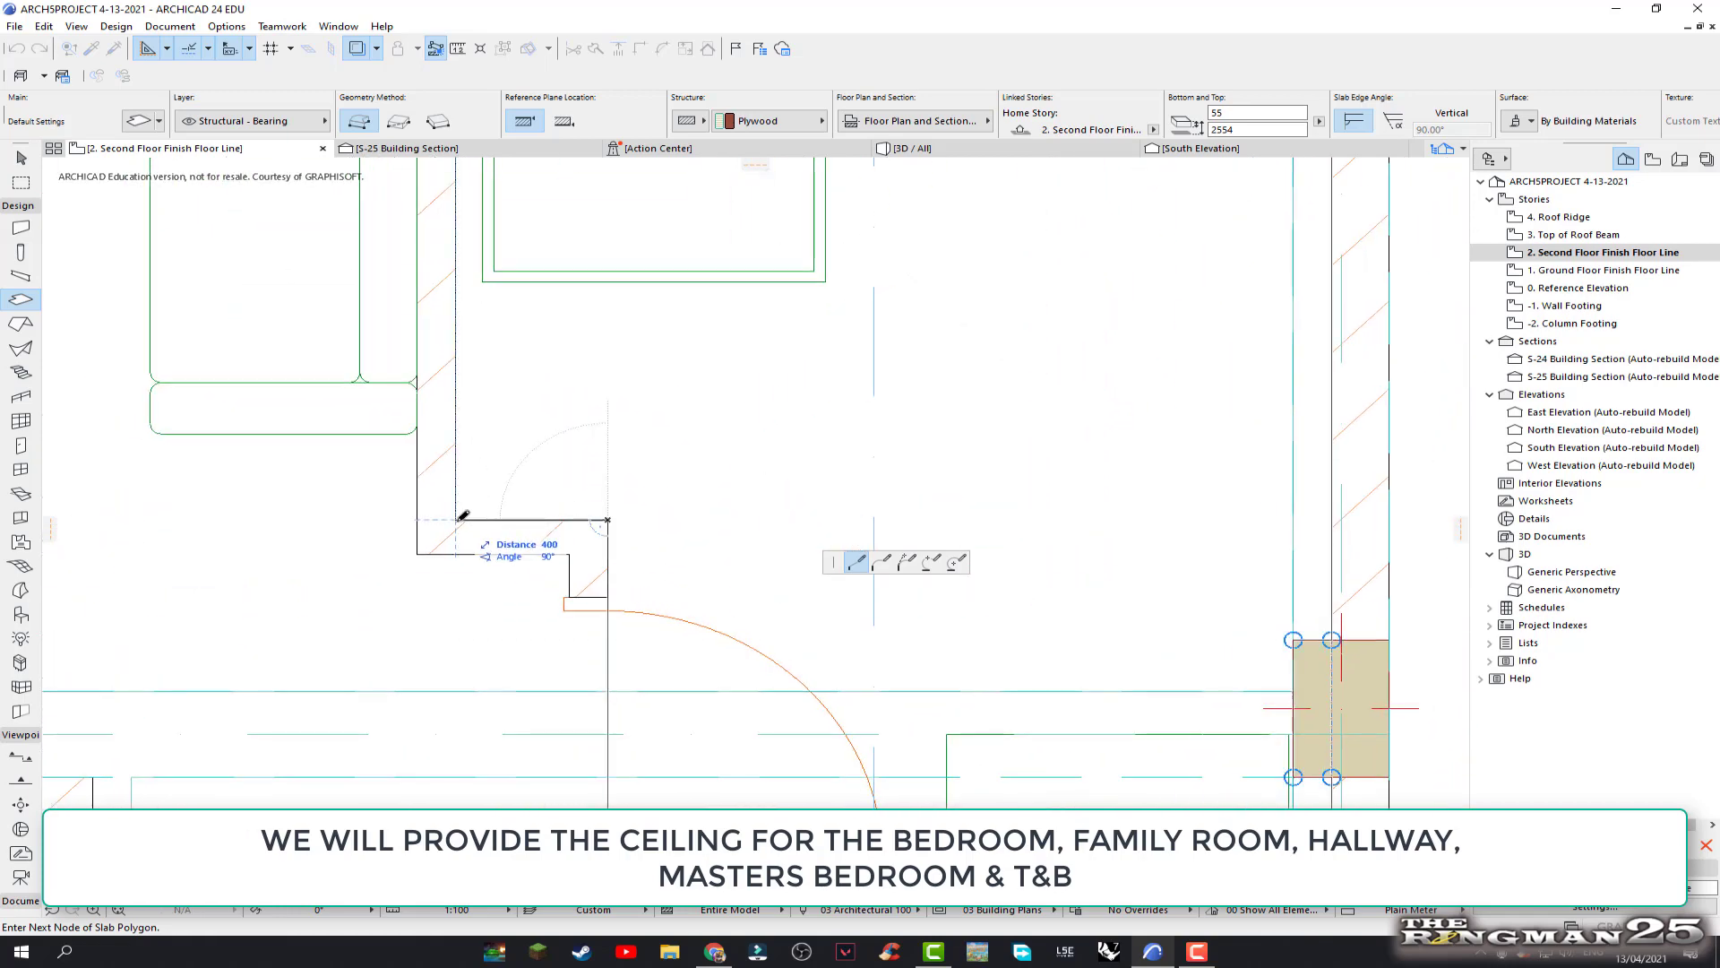
pyautogui.click(458, 518)
pyautogui.scroll(-3, 488, 430)
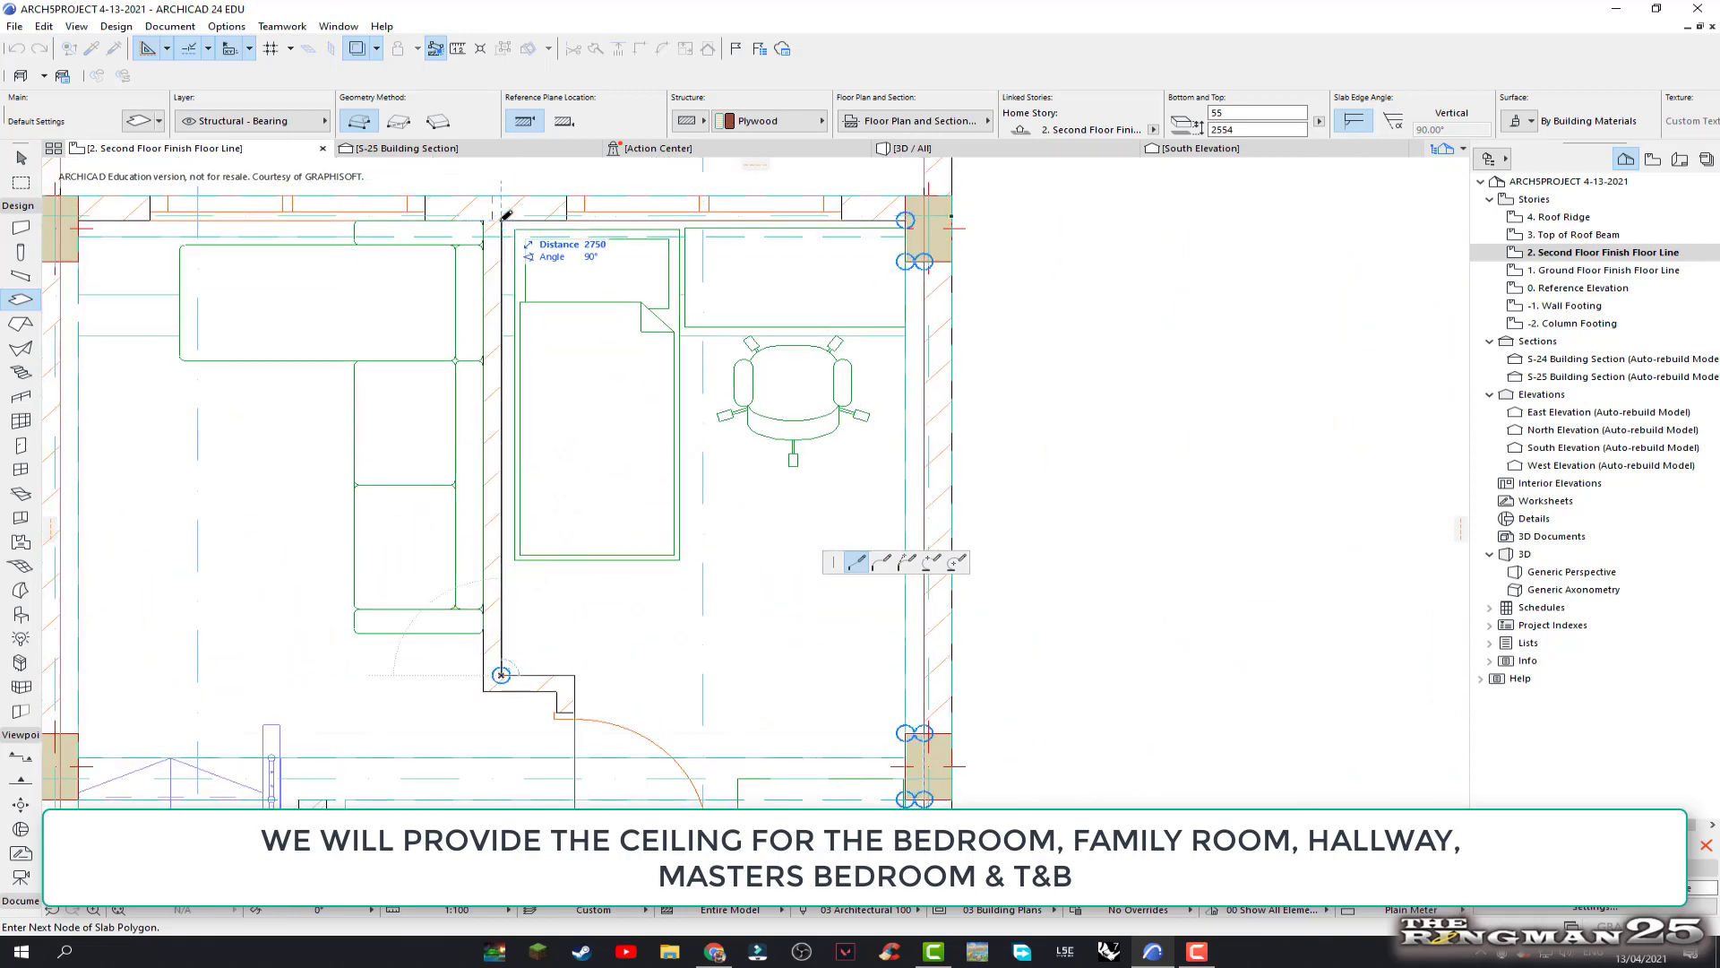
pyautogui.click(501, 220)
pyautogui.scroll(5, 306, 271)
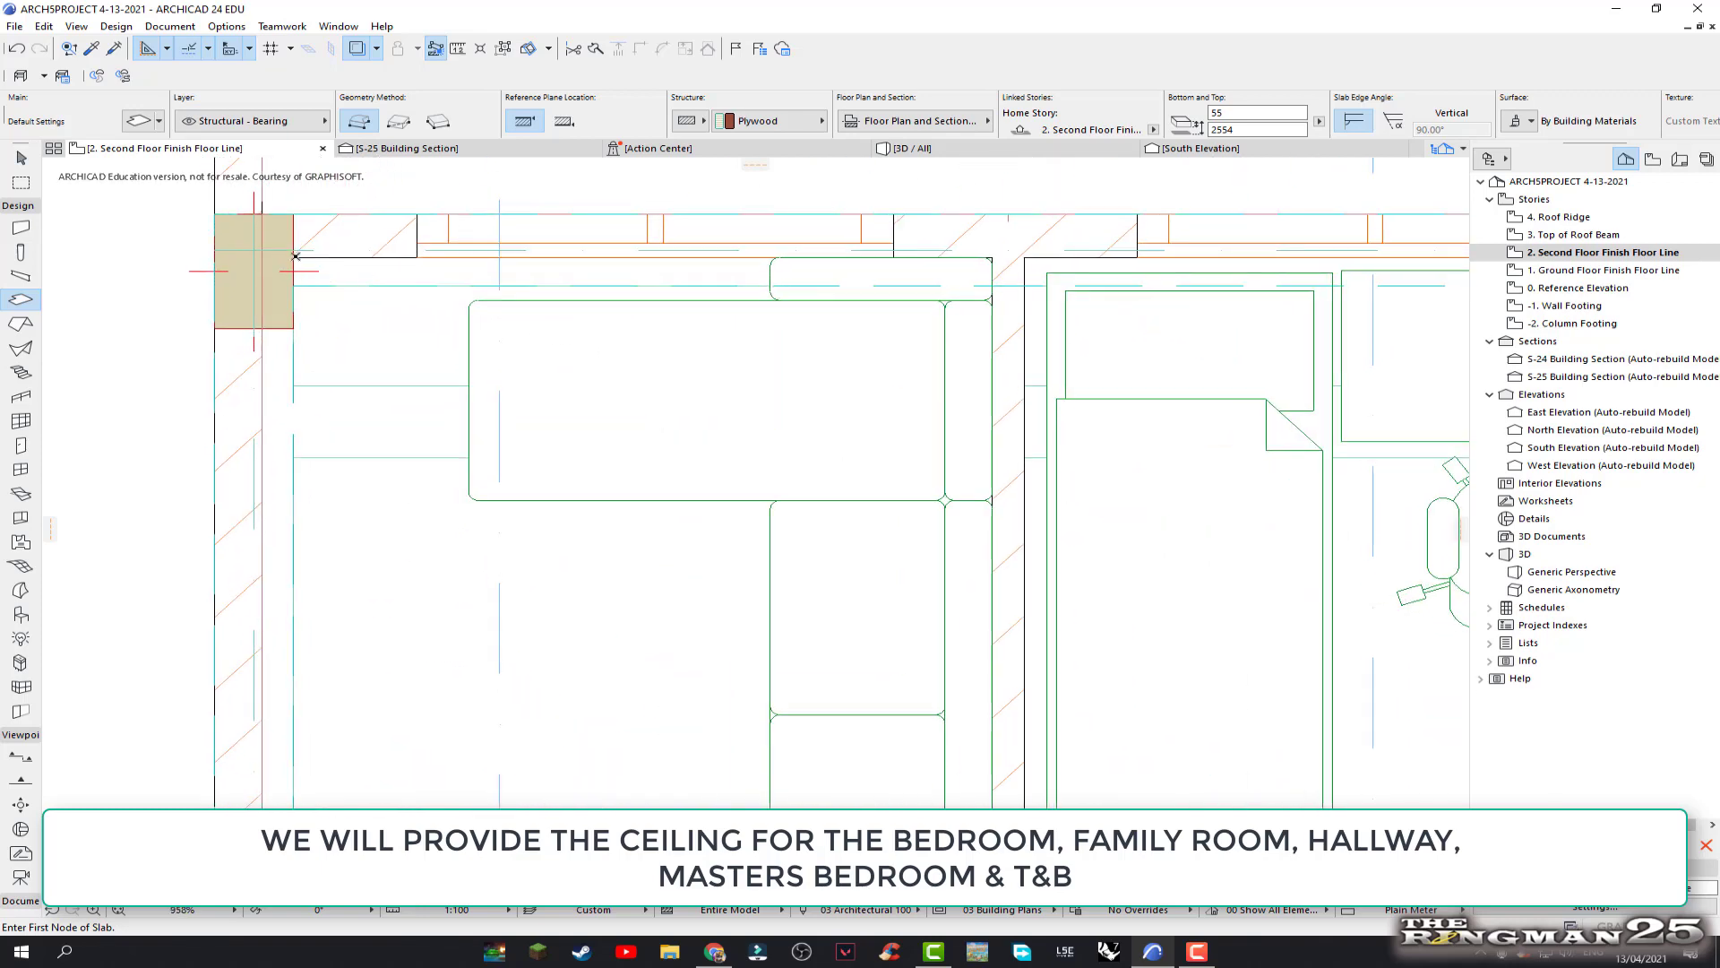
# Start the hallway slab at the top-left column, tracing the top wall and the door-side wall corner
pyautogui.scroll(1, 304, 255)
pyautogui.scroll(2, 287, 257)
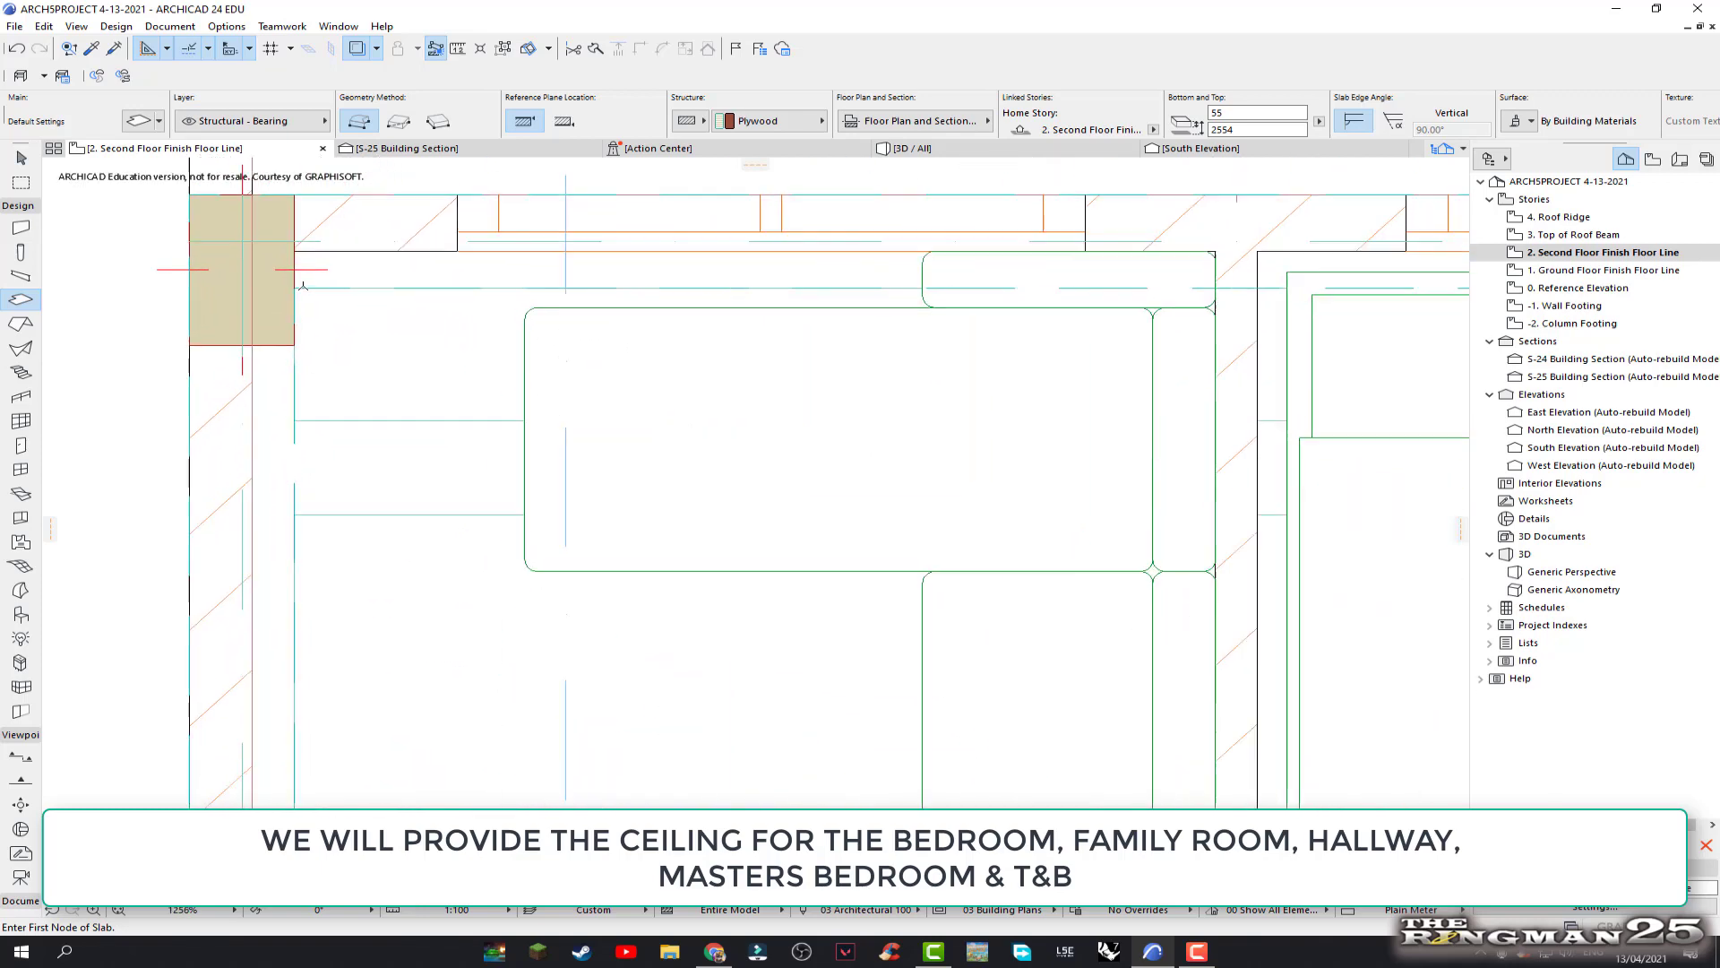
pyautogui.scroll(1, 269, 259)
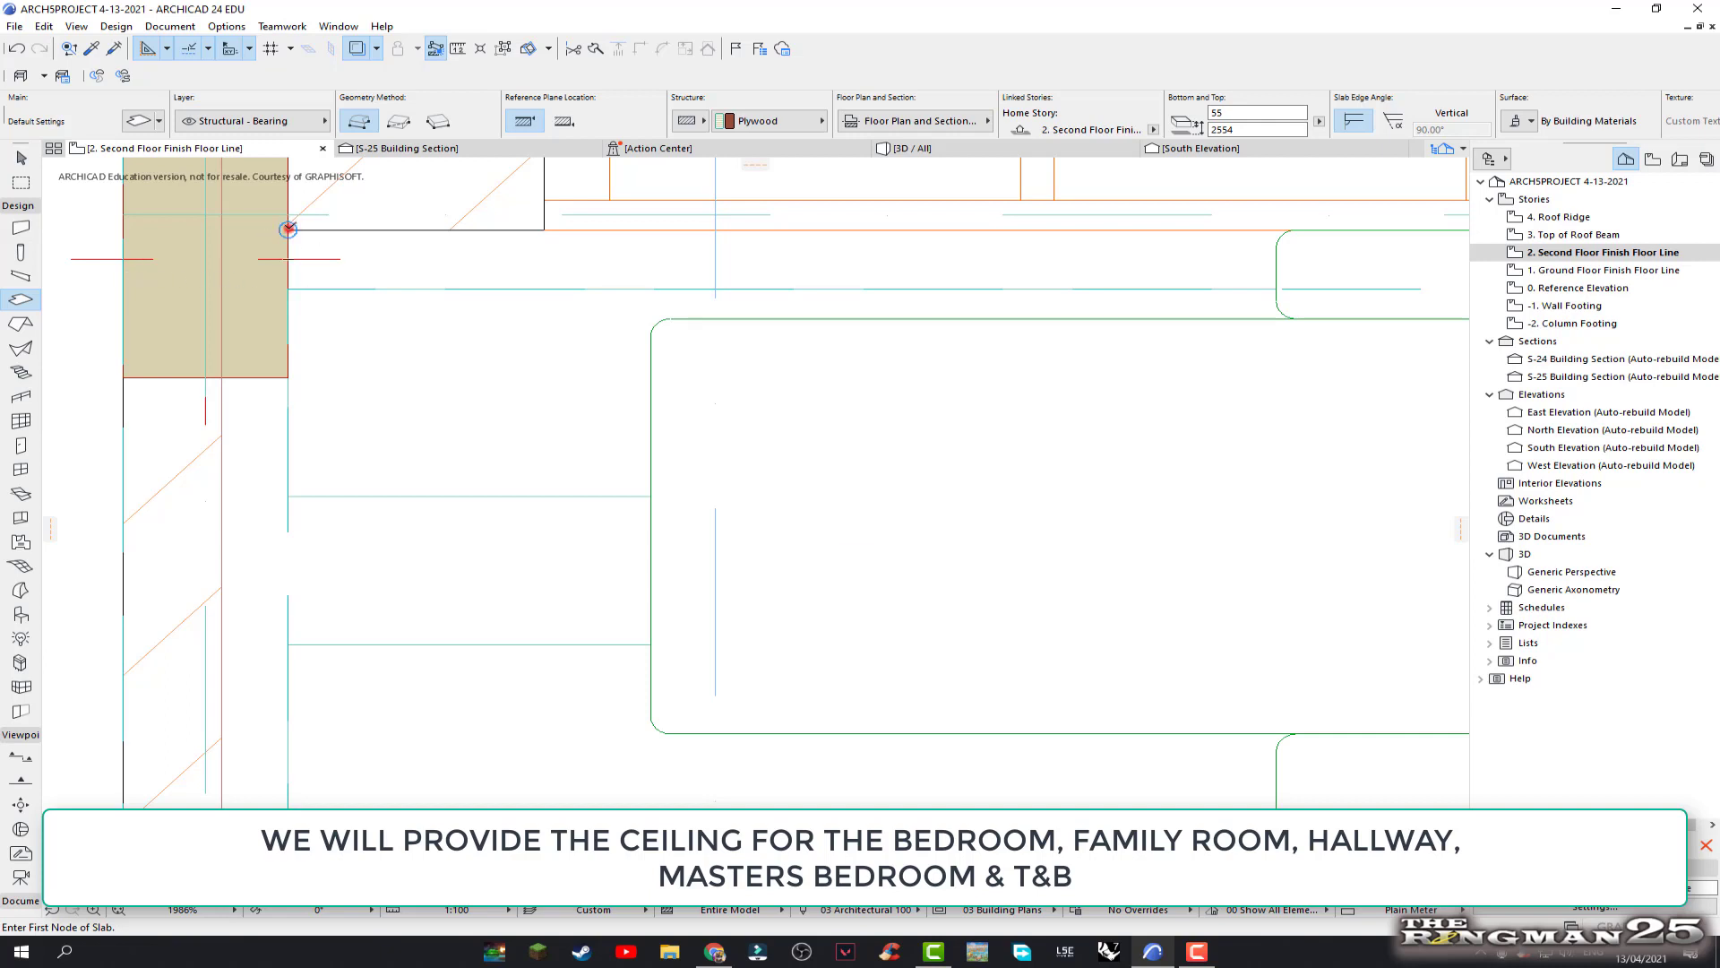
pyautogui.click(288, 230)
pyautogui.scroll(-2, 464, 257)
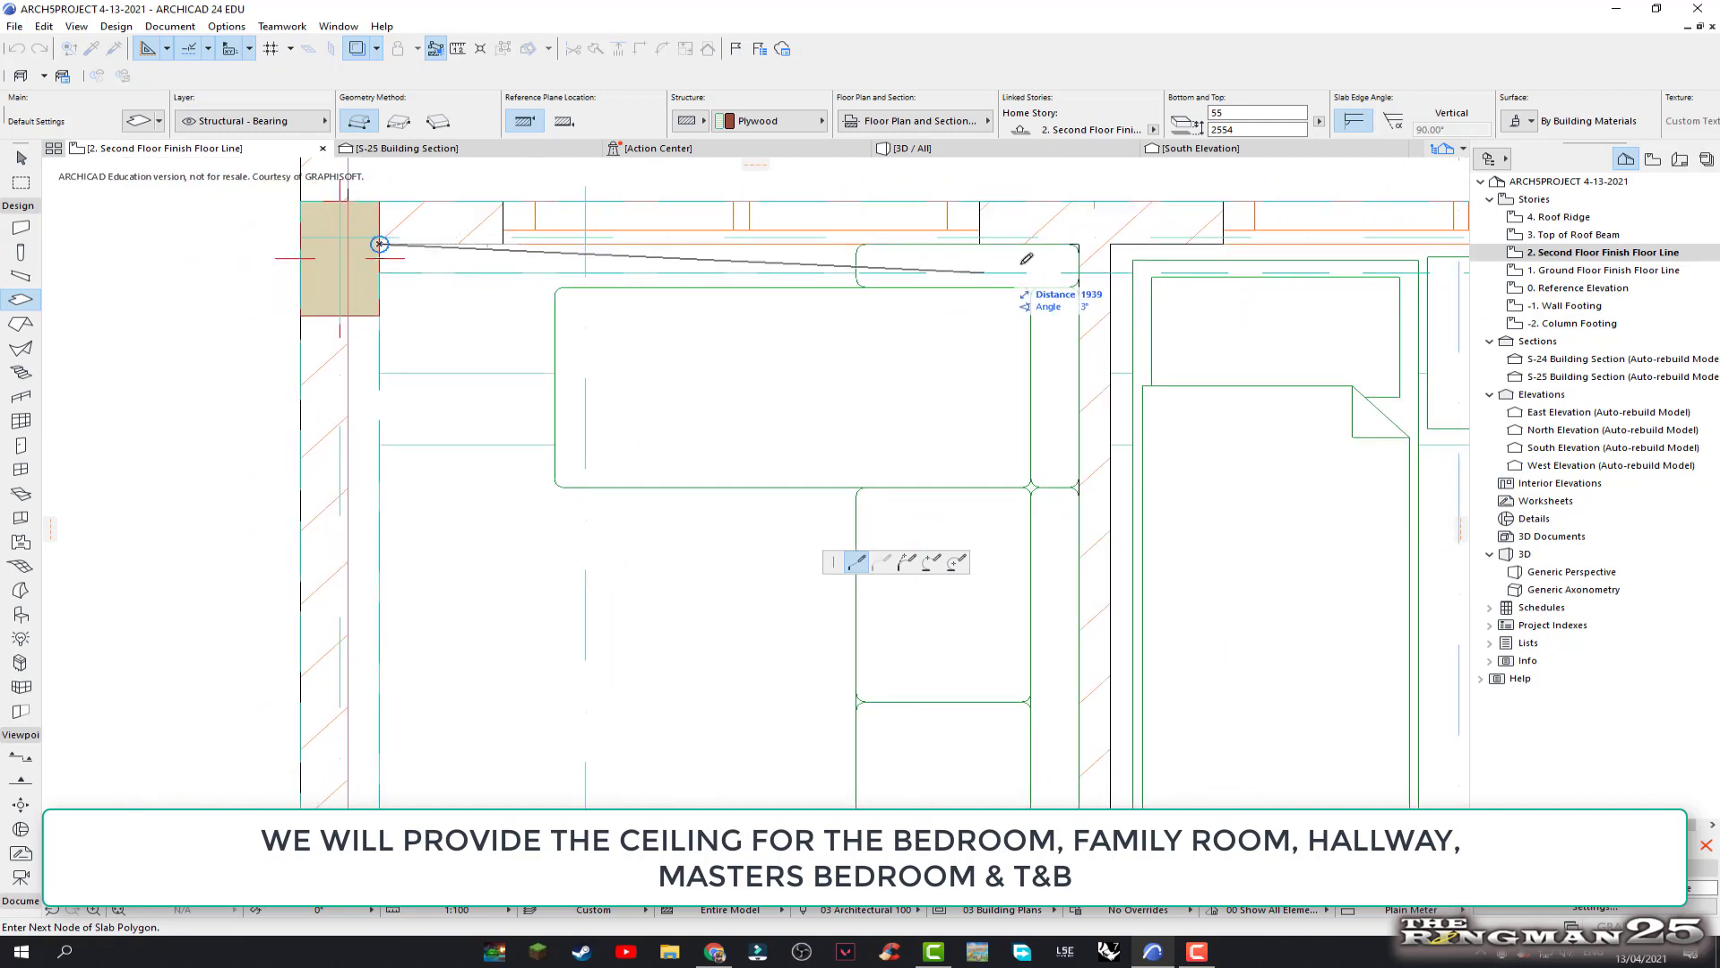
pyautogui.scroll(1, 1120, 219)
pyautogui.scroll(1, 1031, 238)
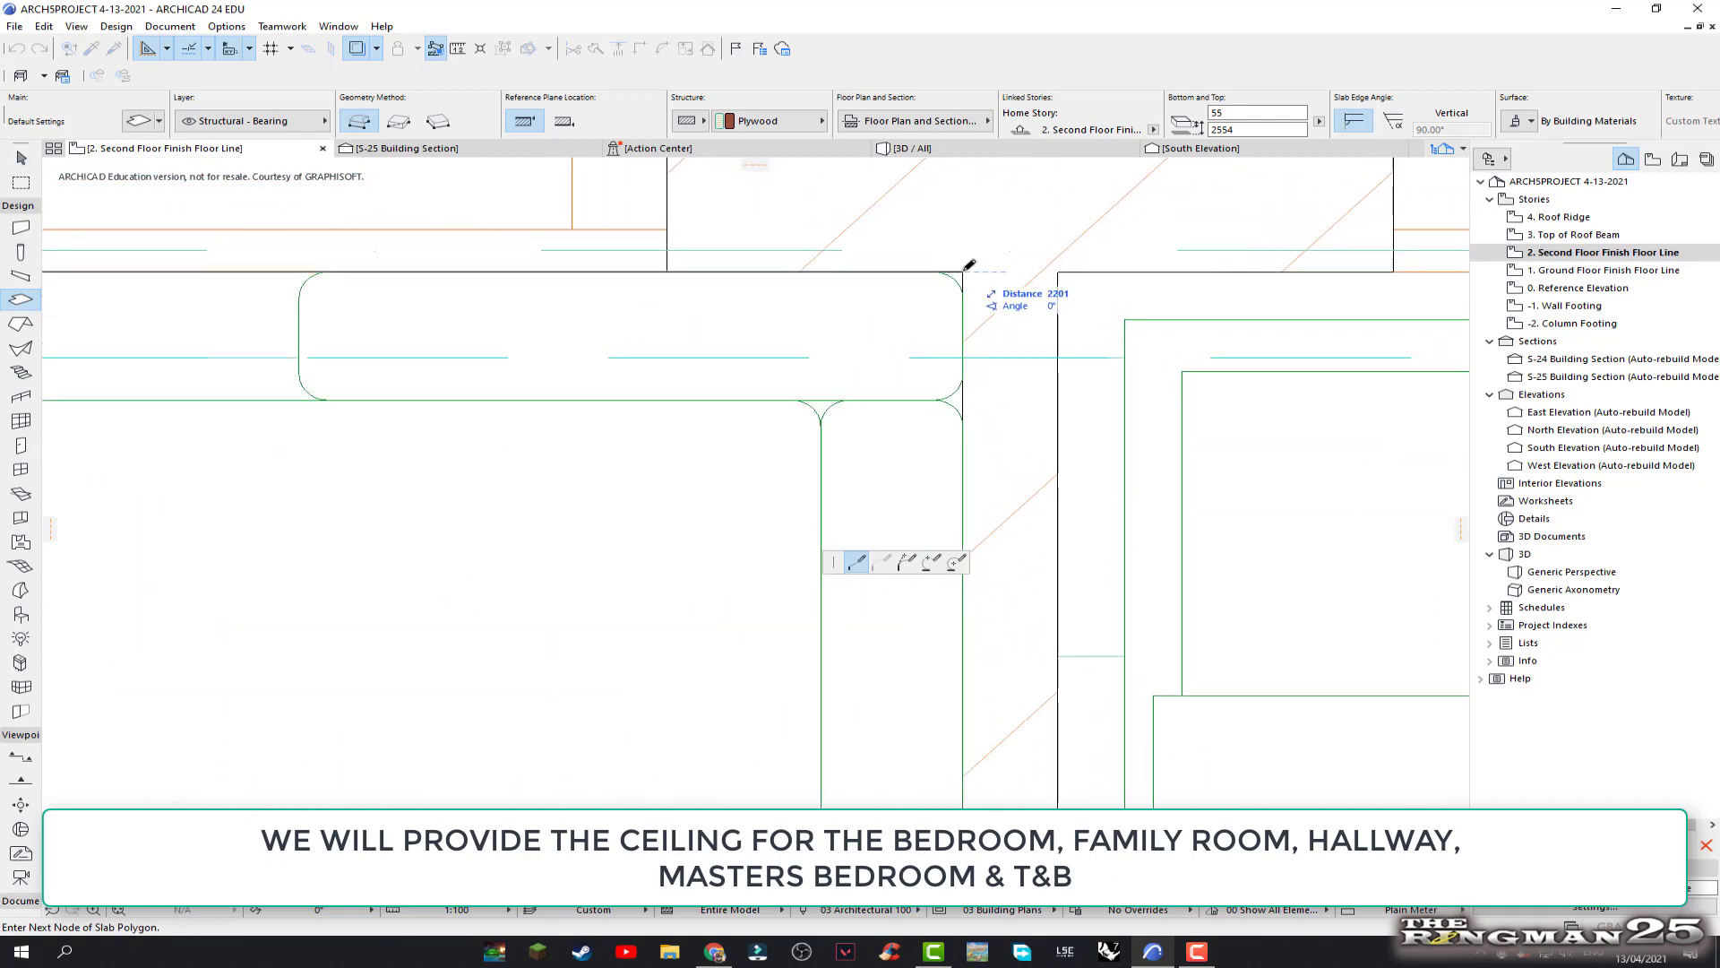
pyautogui.click(964, 269)
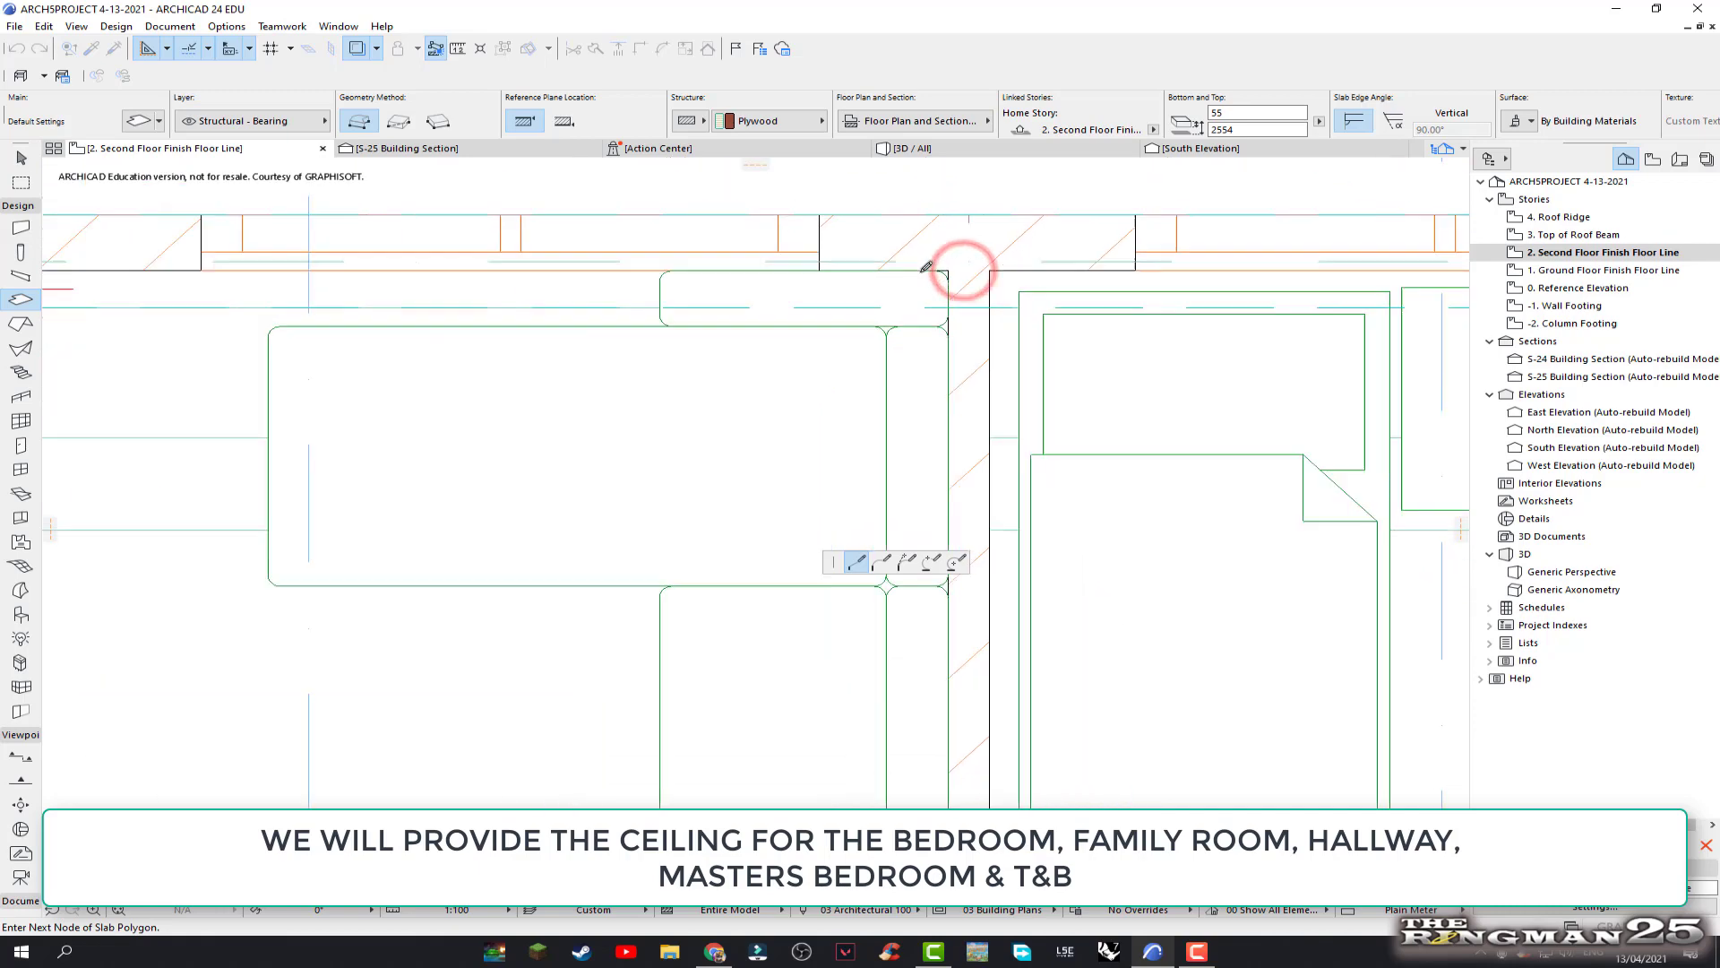
pyautogui.scroll(-2, 914, 440)
pyautogui.scroll(2, 897, 459)
pyautogui.moveTo(887, 408); pyautogui.dragTo(922, 480, button='middle')
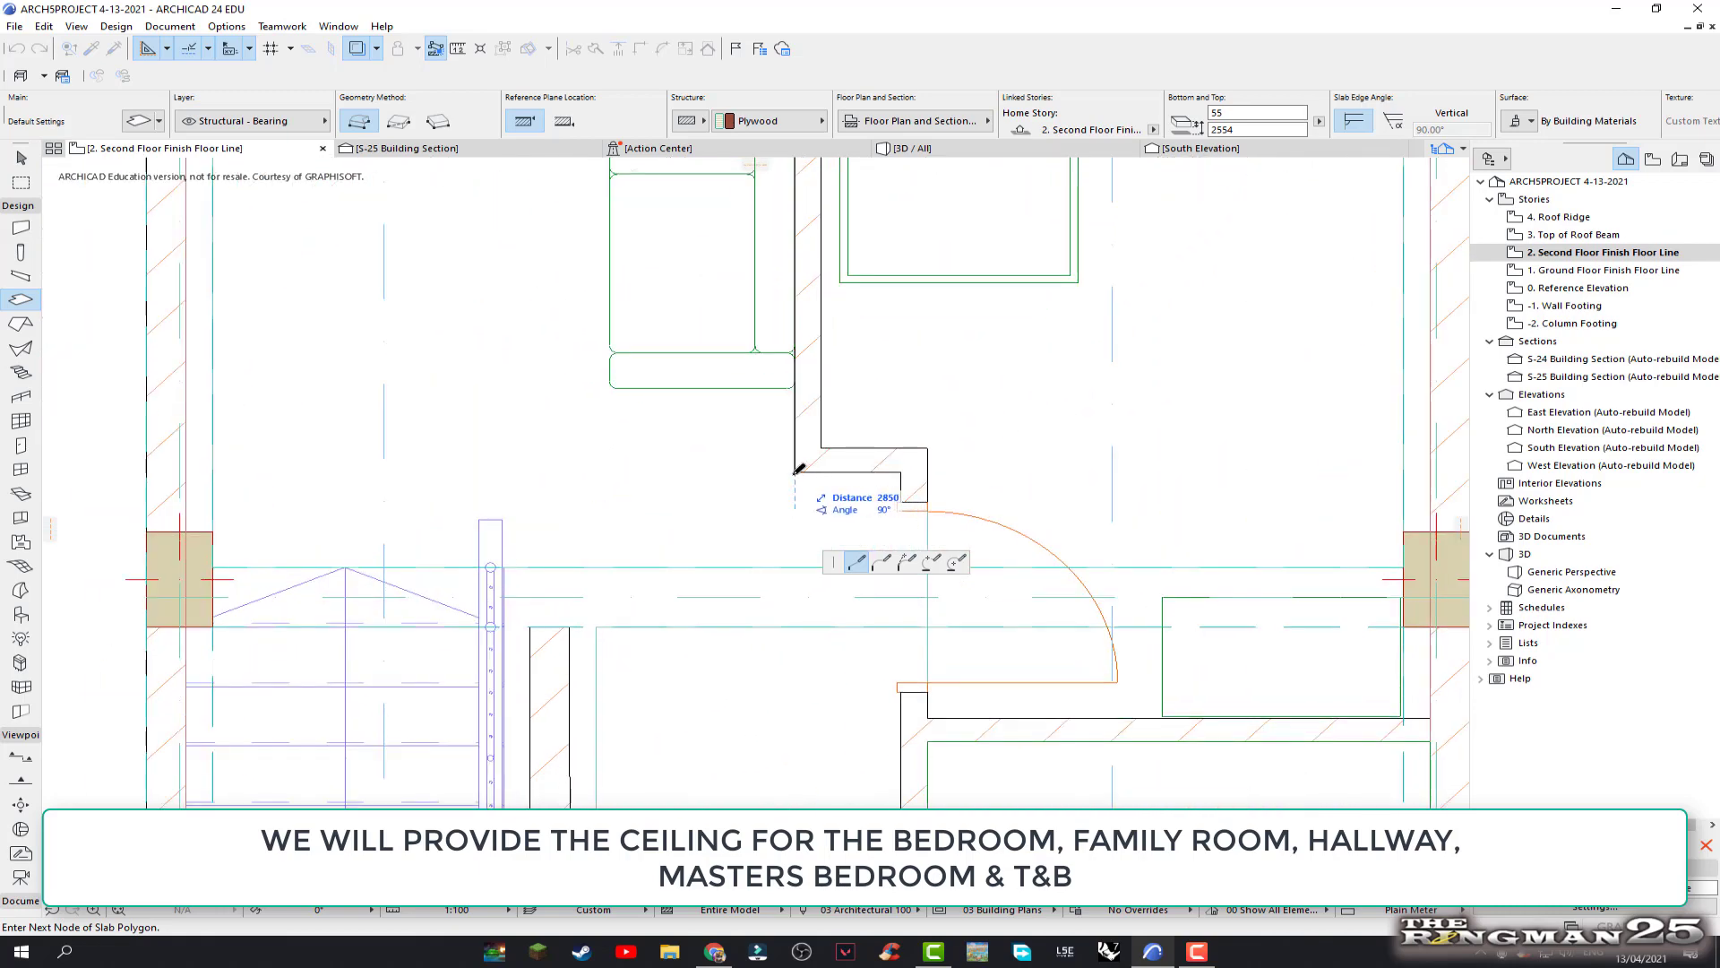
pyautogui.click(794, 471)
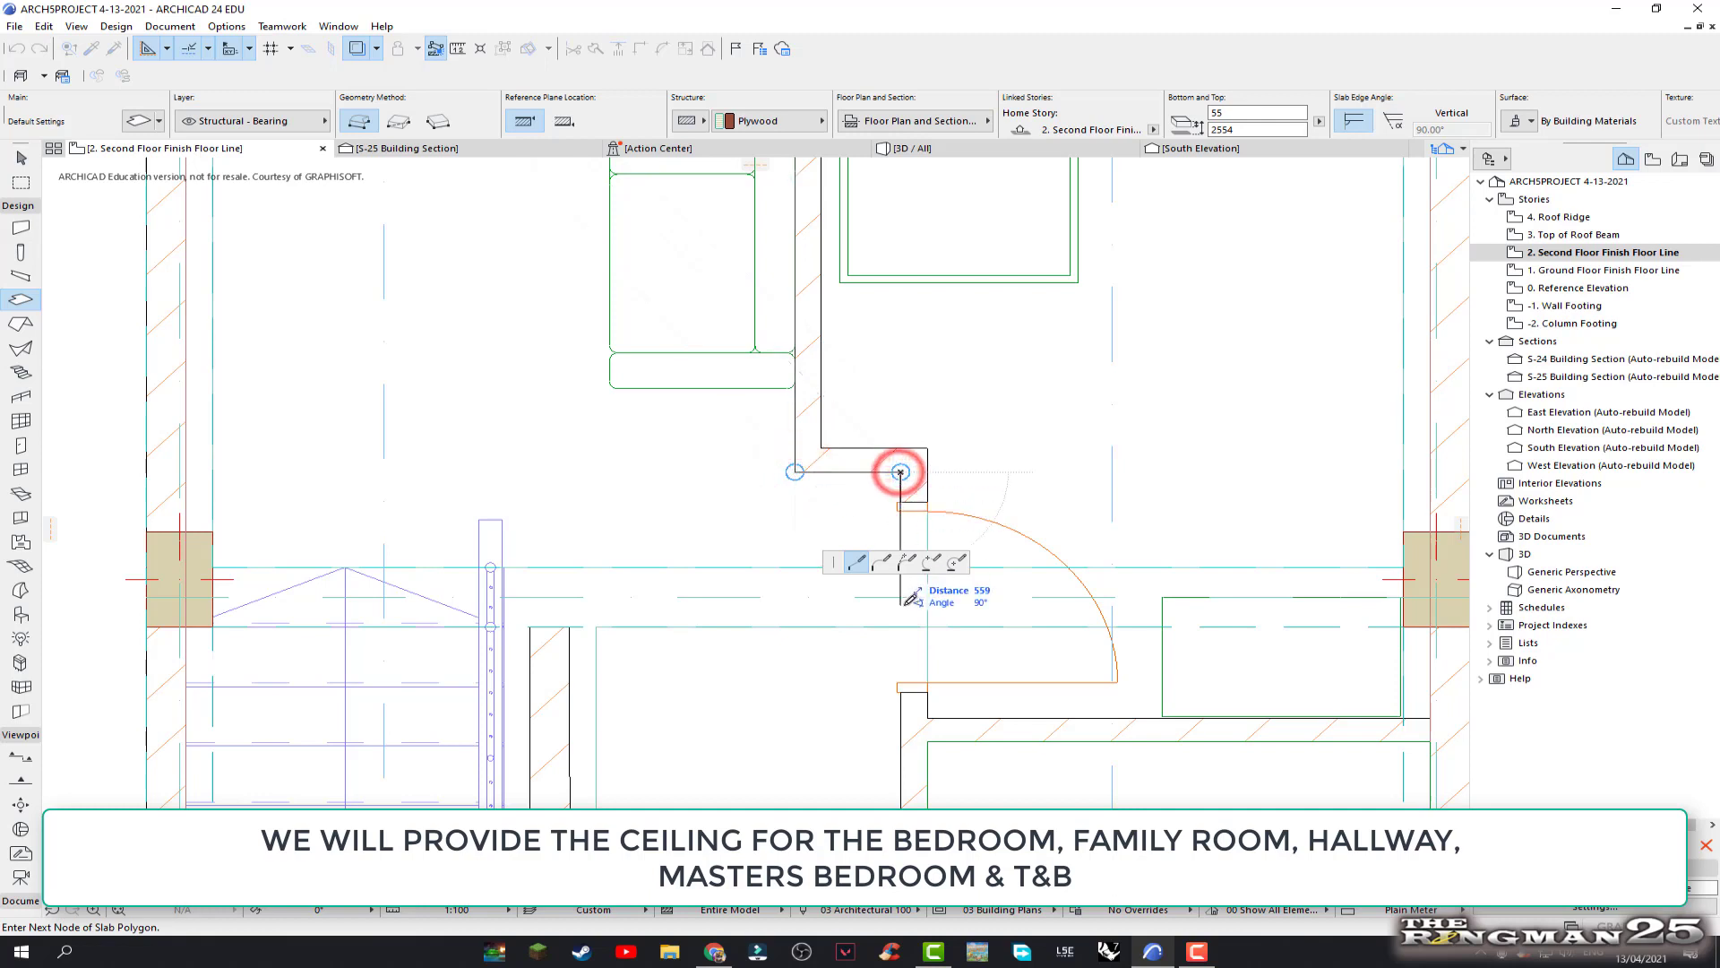
pyautogui.scroll(-2, 891, 461)
pyautogui.scroll(-3, 887, 502)
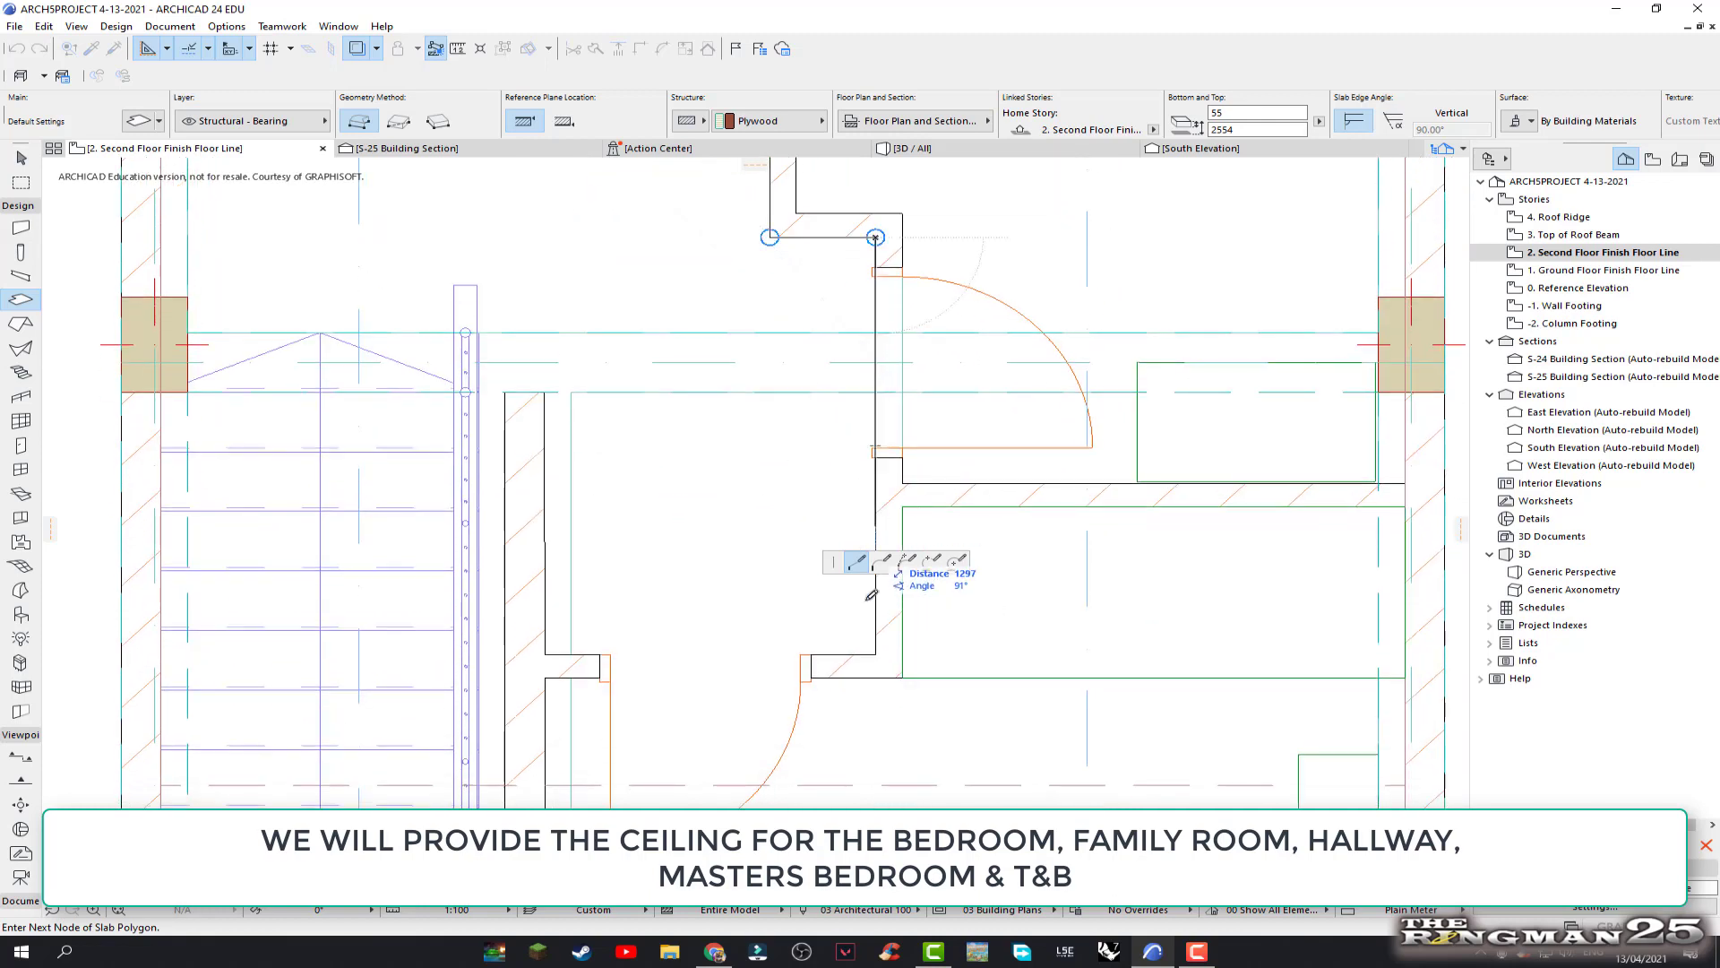
pyautogui.click(876, 654)
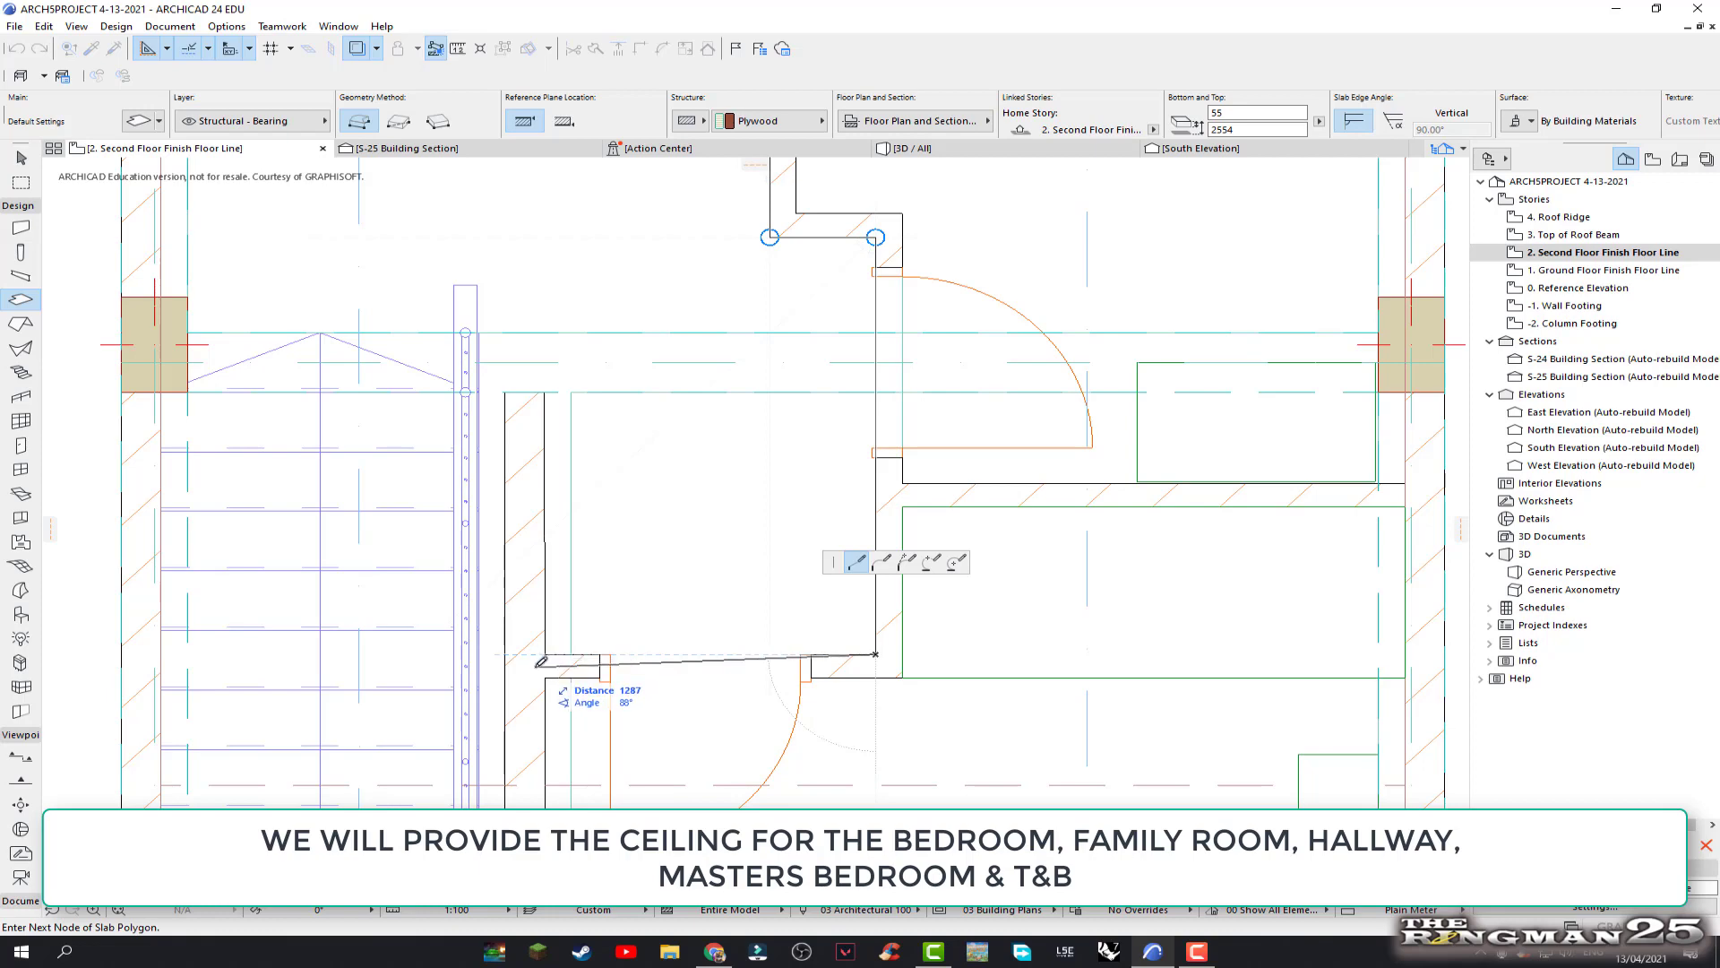
# Add slab nodes along the stair-side wall down to its bottom corner
pyautogui.scroll(1, 542, 661)
pyautogui.scroll(2, 543, 654)
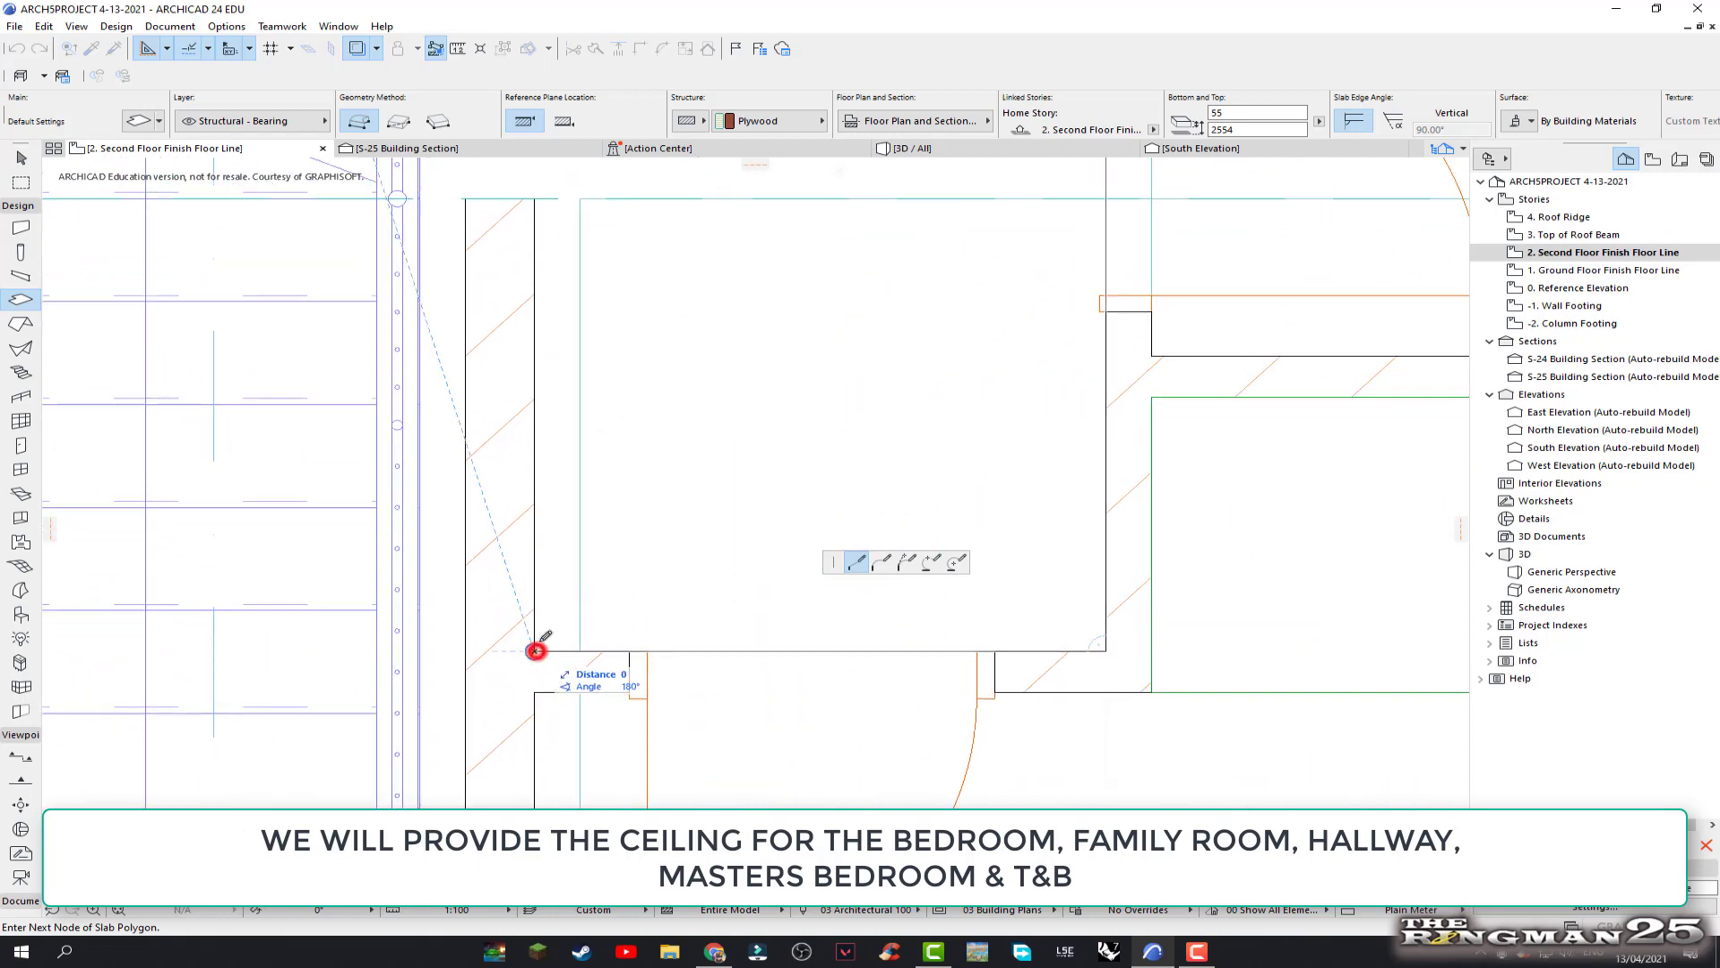
pyautogui.click(538, 649)
pyautogui.scroll(-2, 591, 475)
pyautogui.scroll(-1, 589, 394)
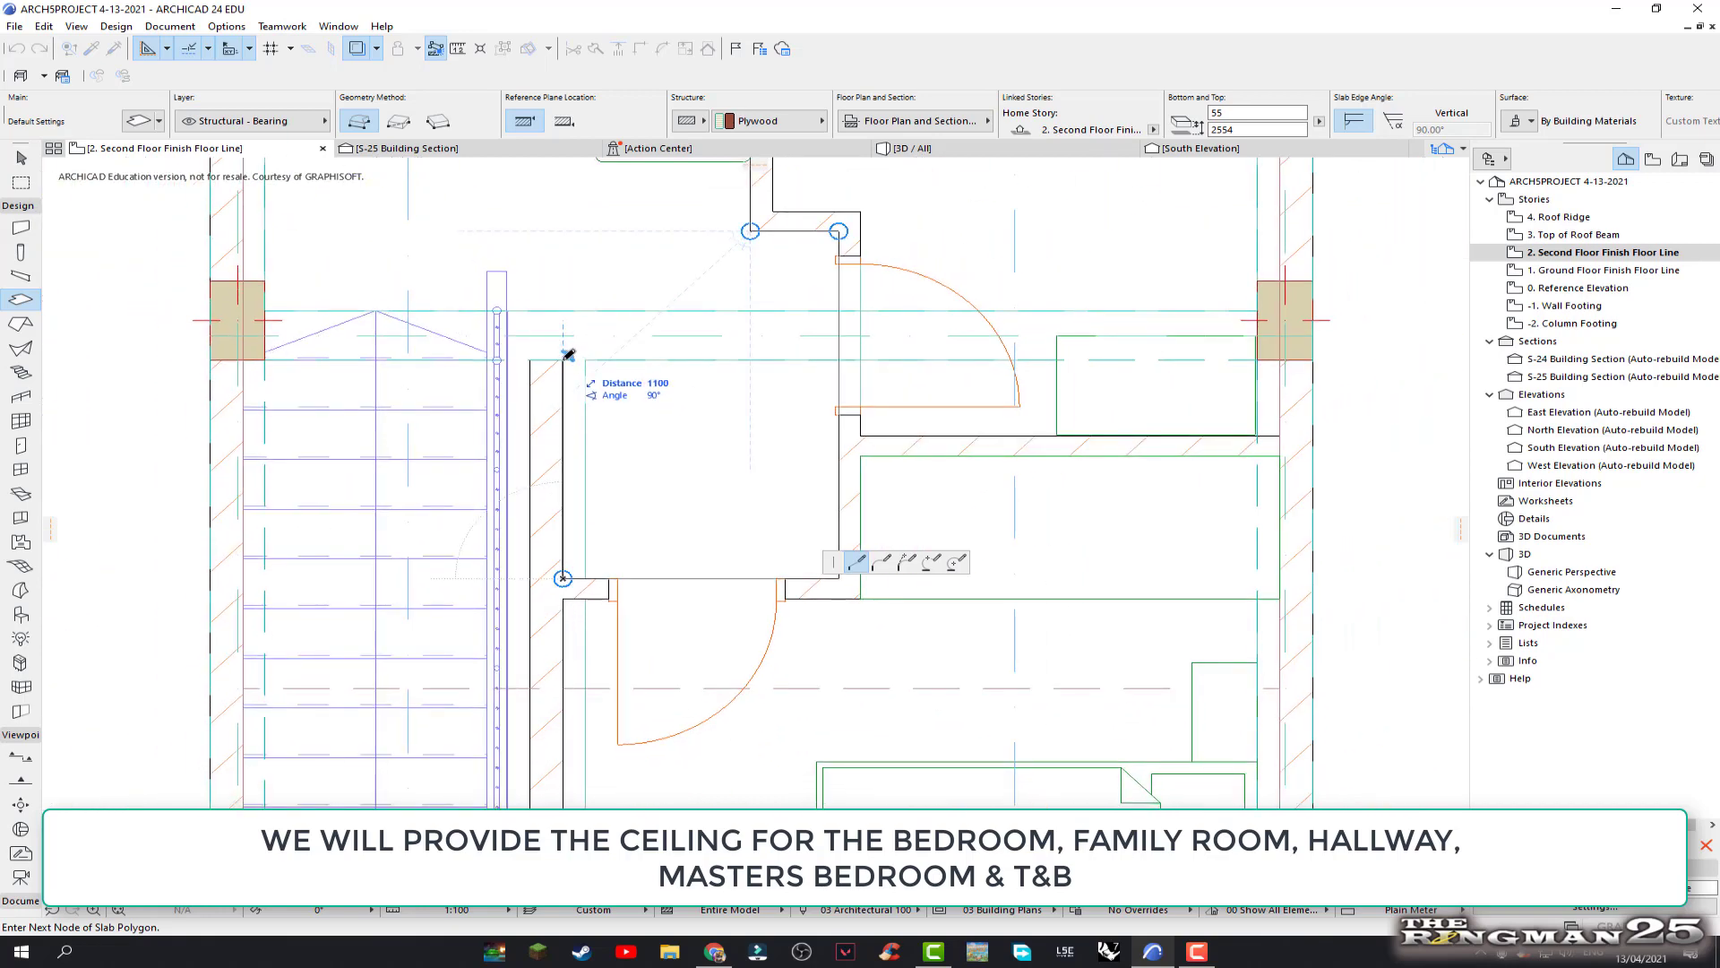
pyautogui.click(563, 360)
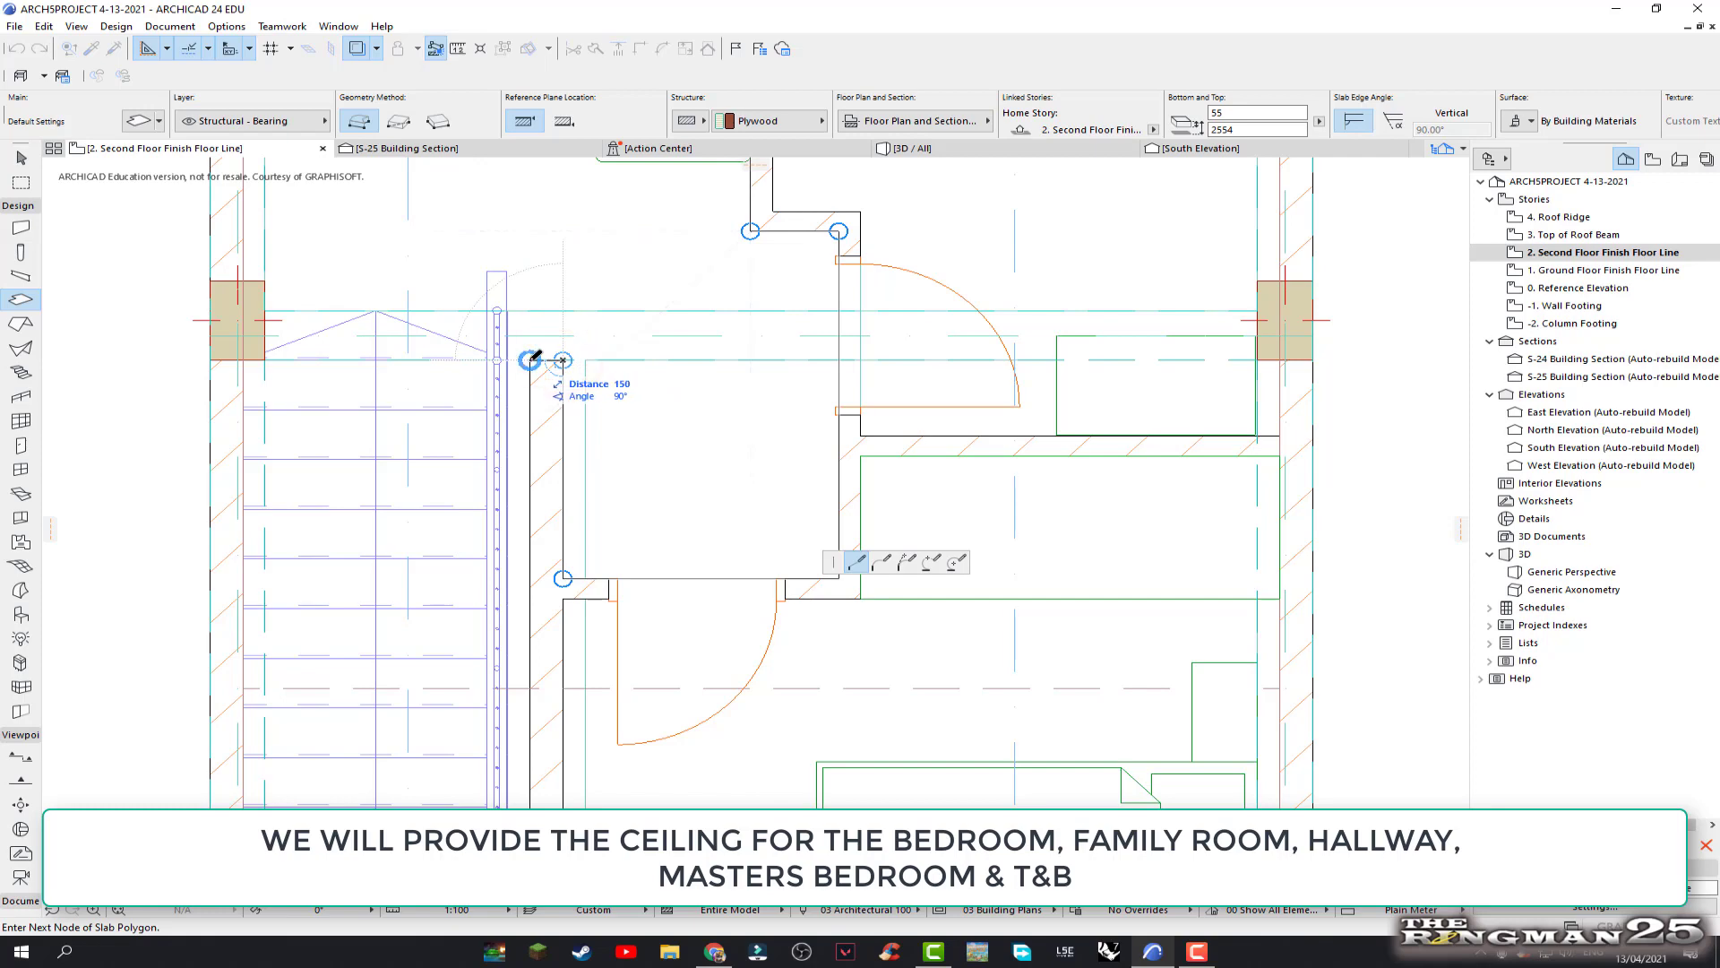
pyautogui.click(530, 360)
pyautogui.scroll(-1, 535, 367)
pyautogui.scroll(-1, 535, 375)
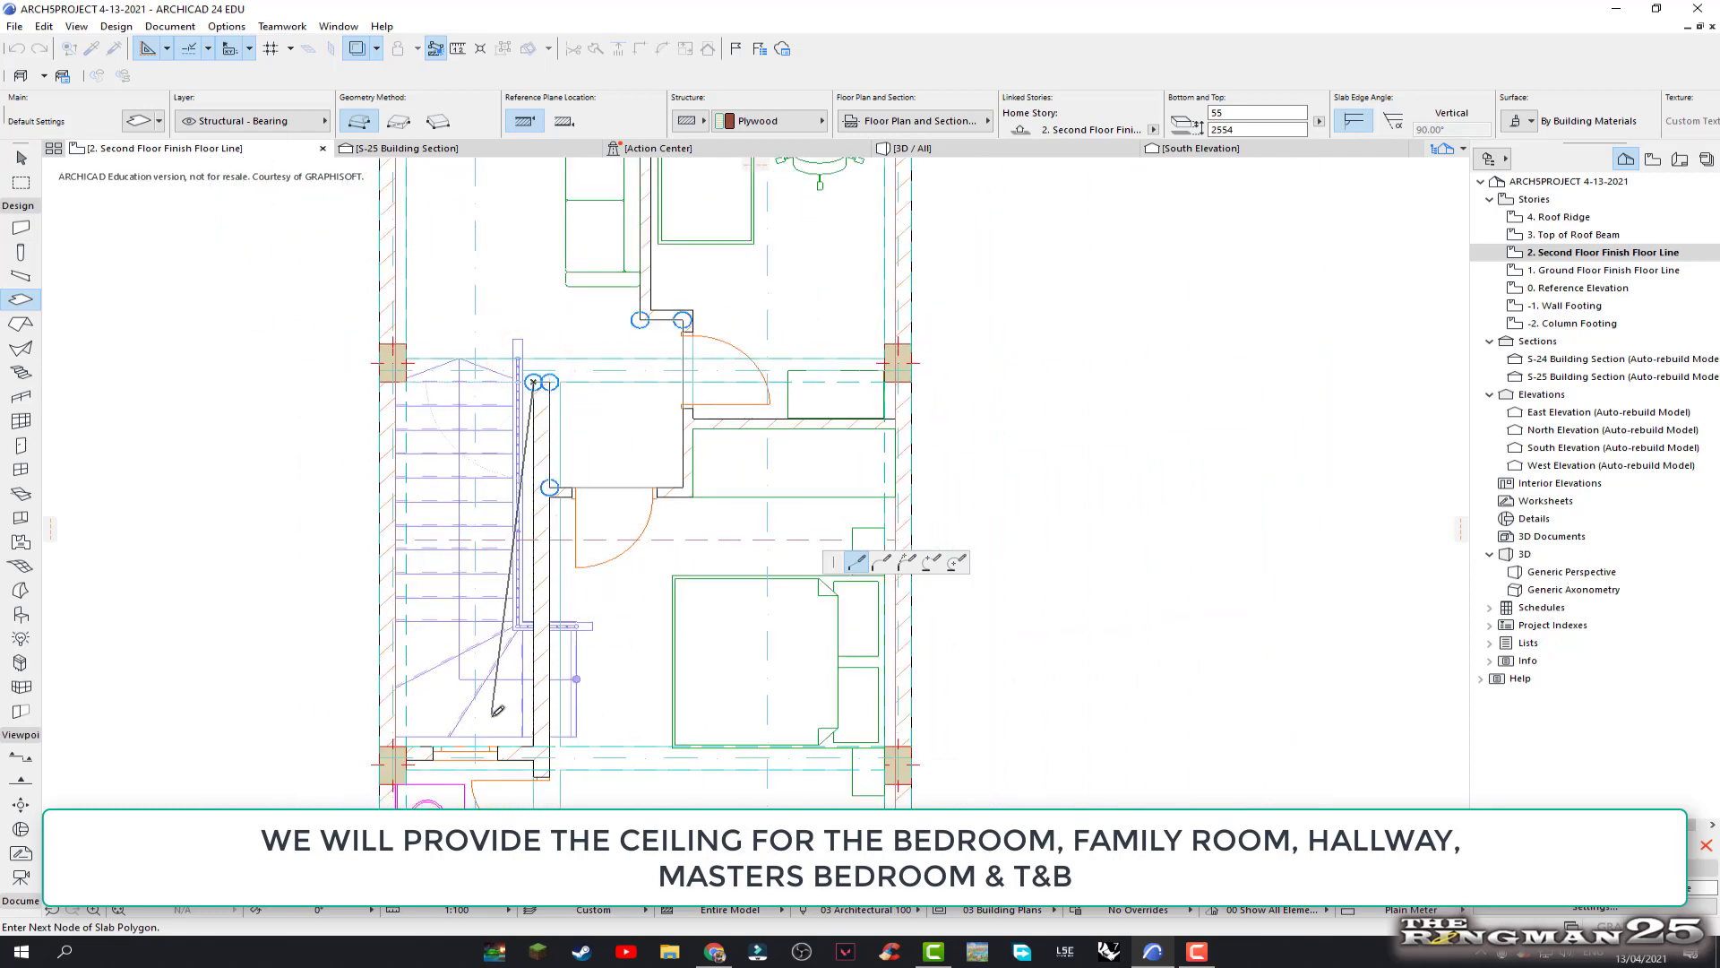
pyautogui.scroll(2, 497, 711)
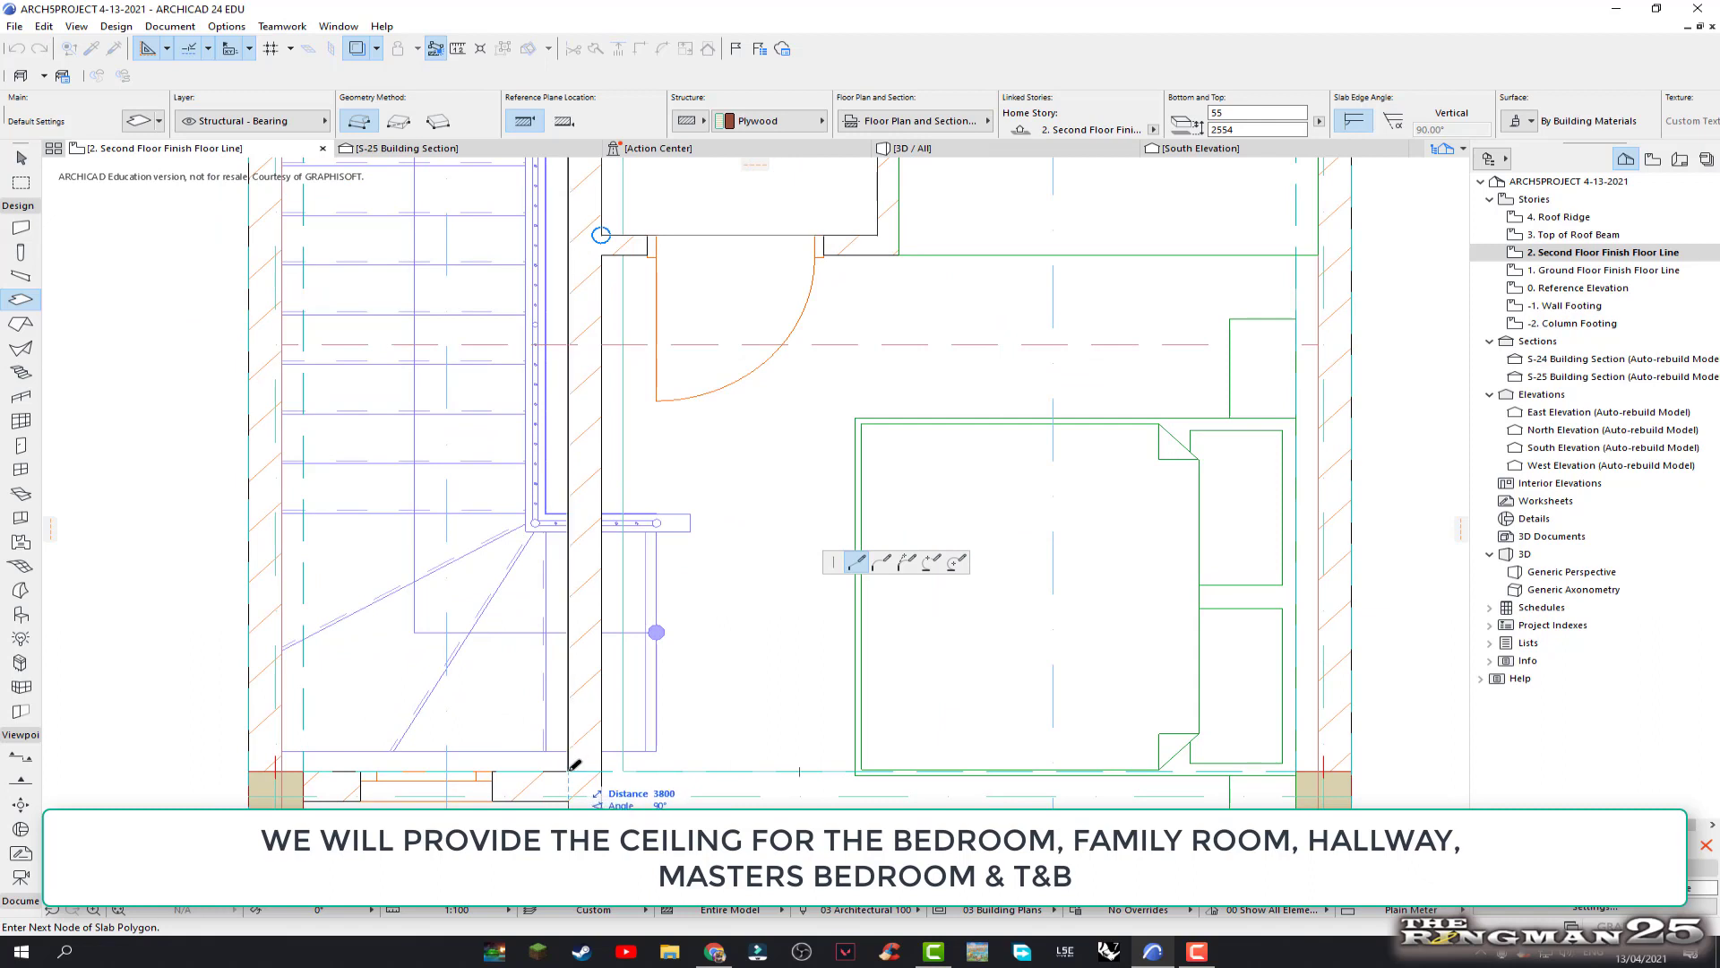
pyautogui.click(569, 770)
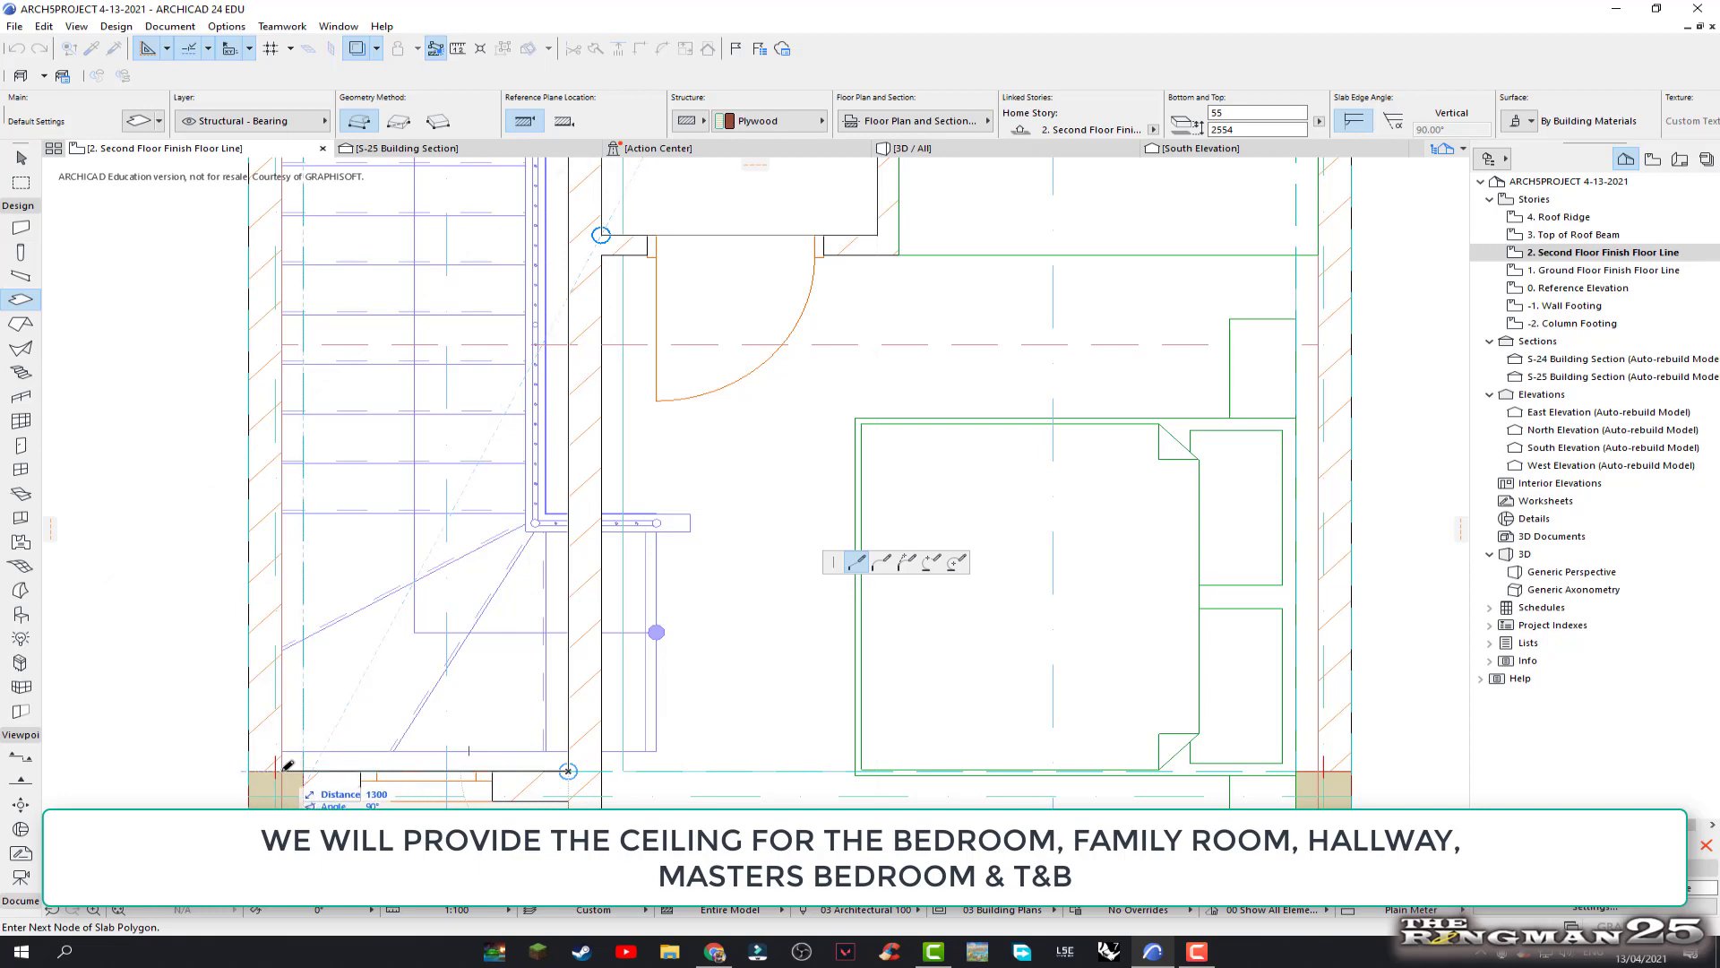
# Notch the slab around the column above the stairs and close the hallway outline
pyautogui.scroll(-2, 285, 767)
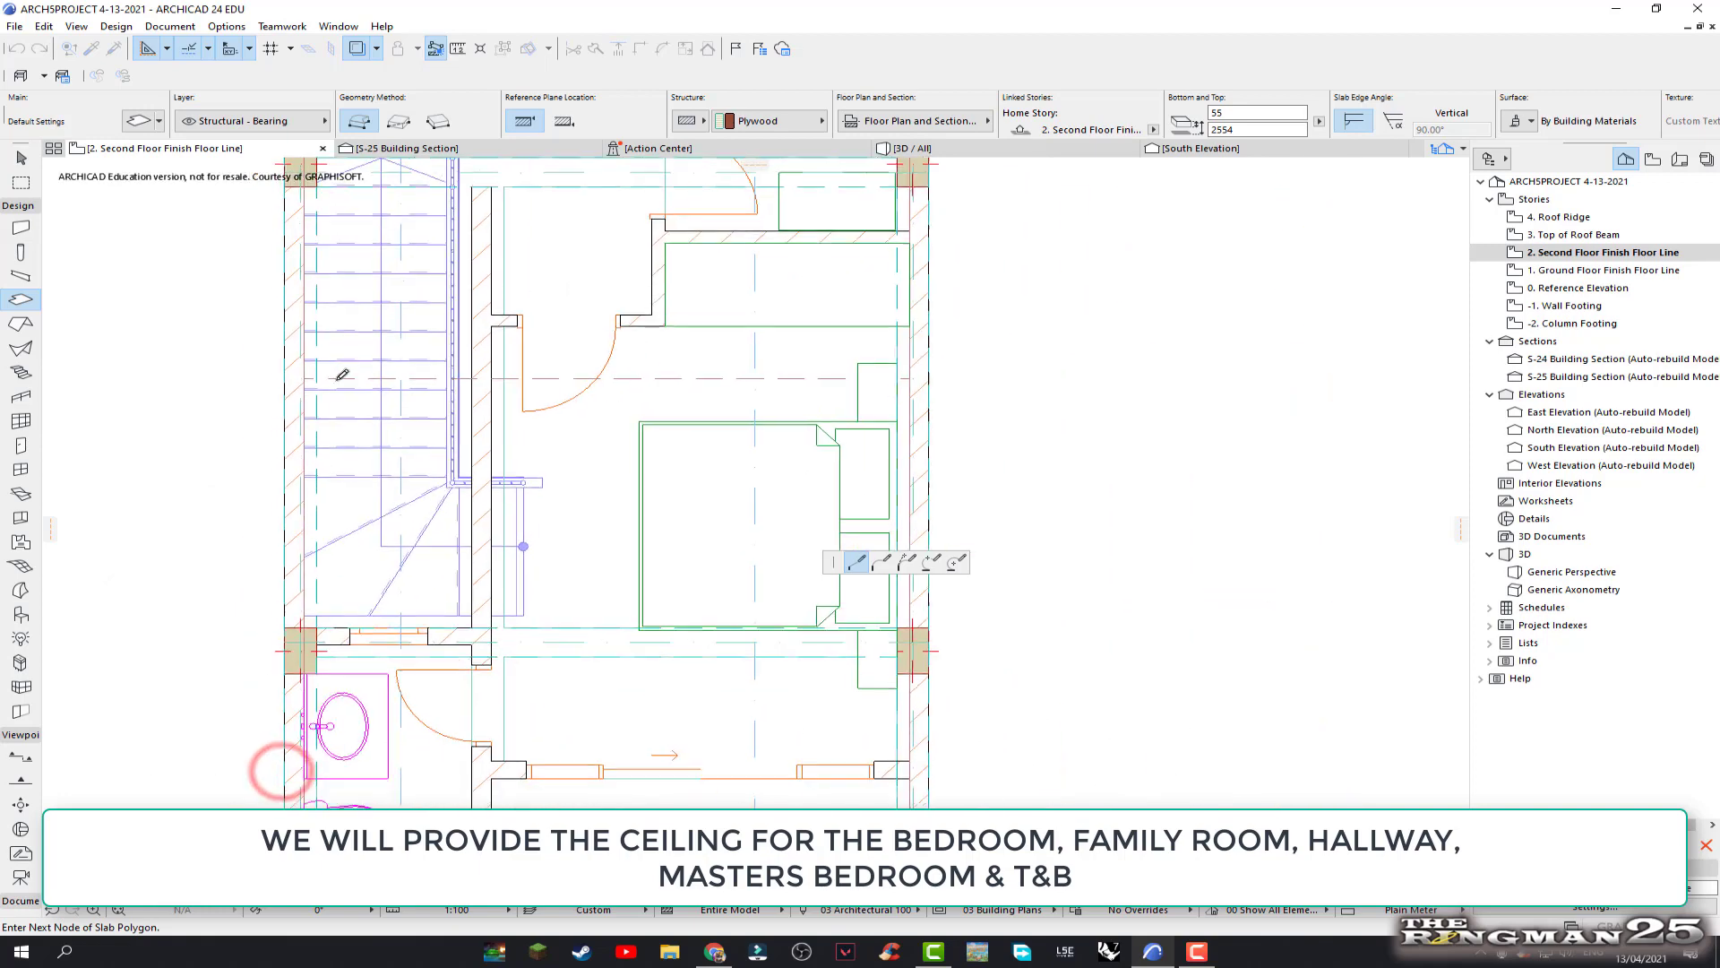
pyautogui.moveTo(364, 581)
pyautogui.mouseDown(button='middle')
pyautogui.moveTo(394, 612)
pyautogui.moveTo(365, 491)
pyautogui.mouseUp(button='middle')
pyautogui.scroll(2, 367, 448)
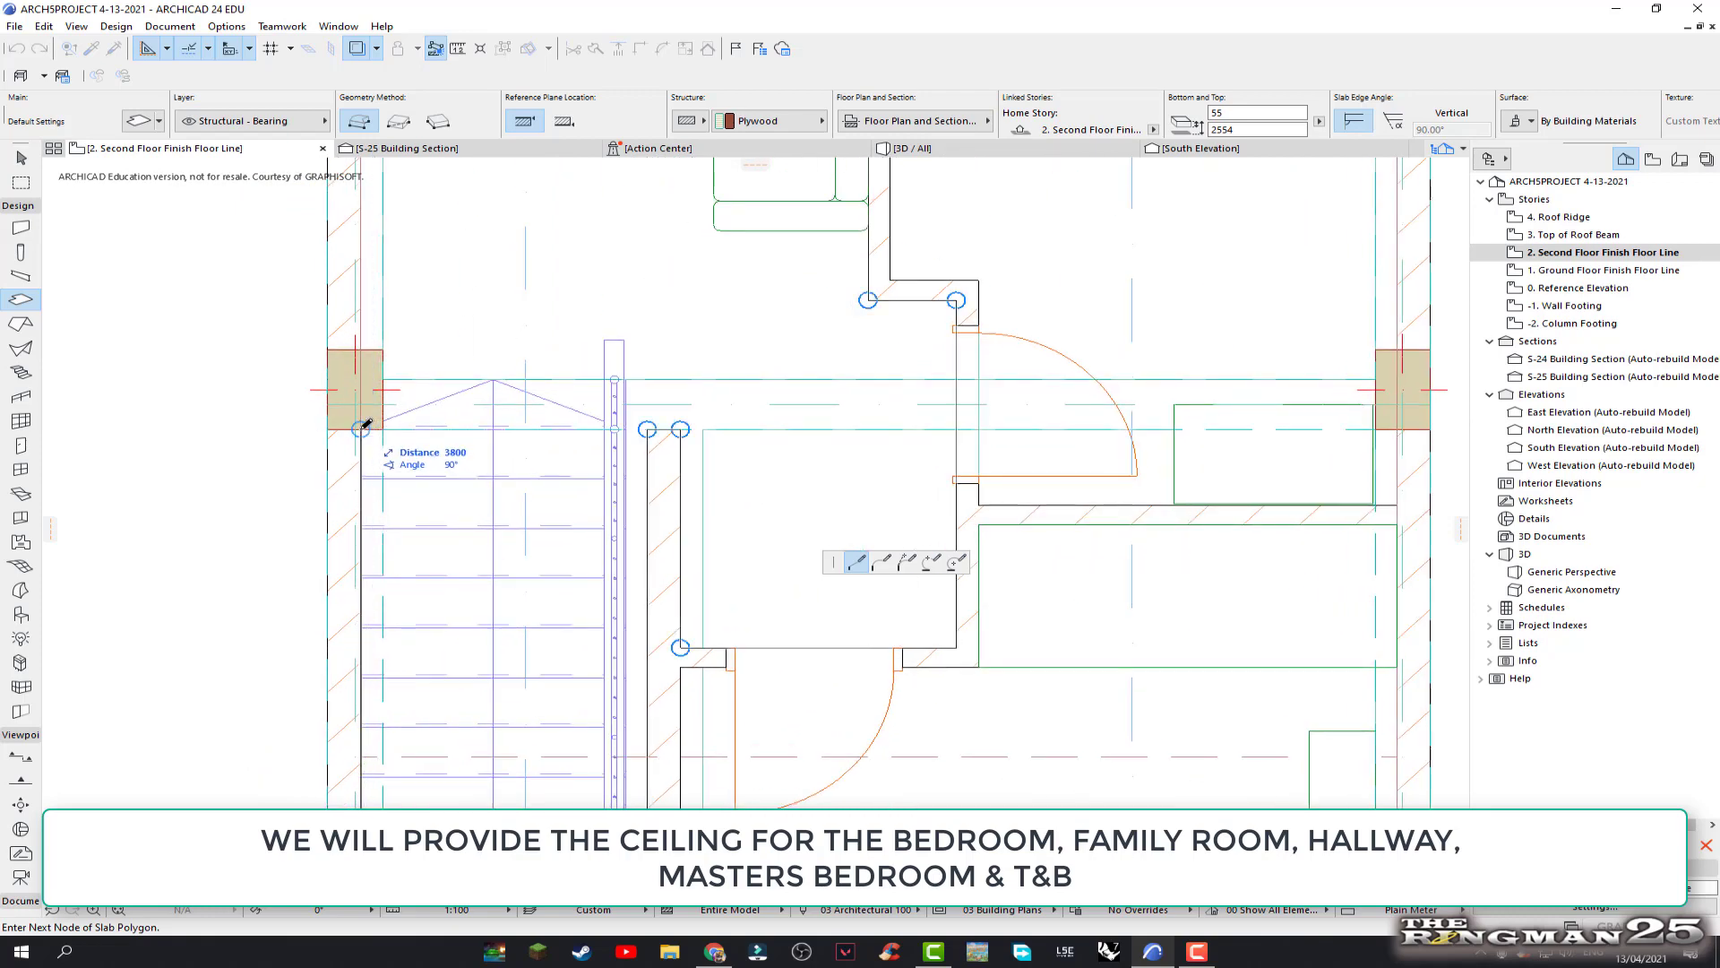
pyautogui.click(361, 428)
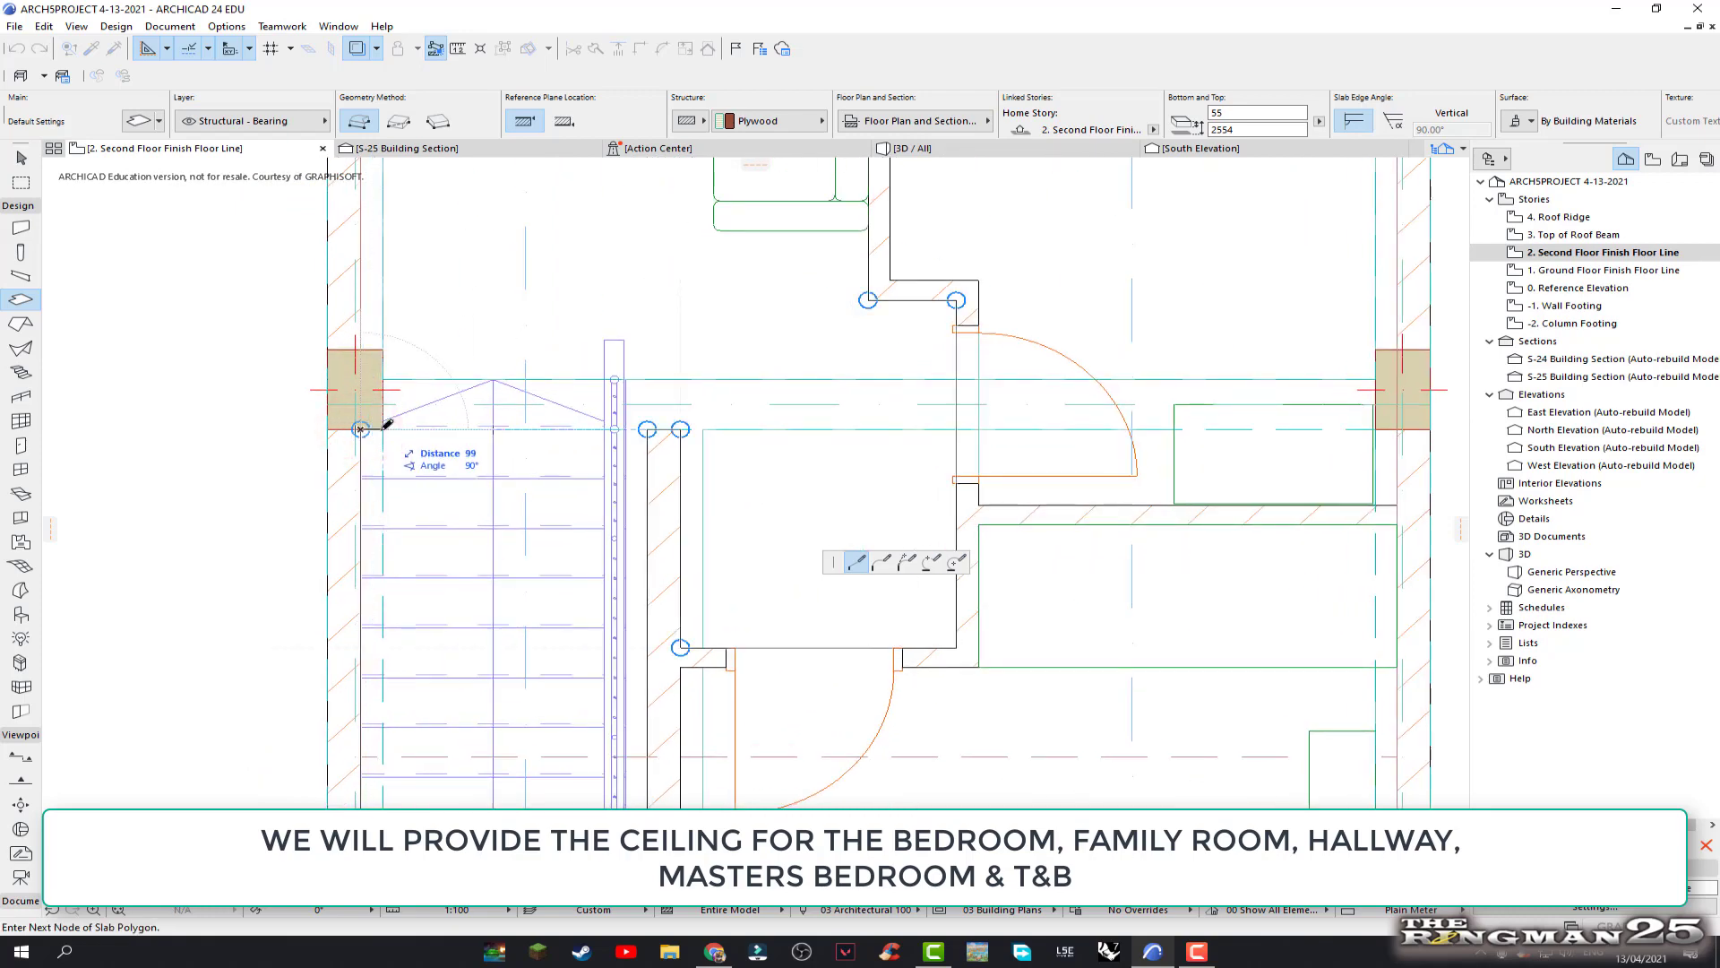
pyautogui.click(383, 429)
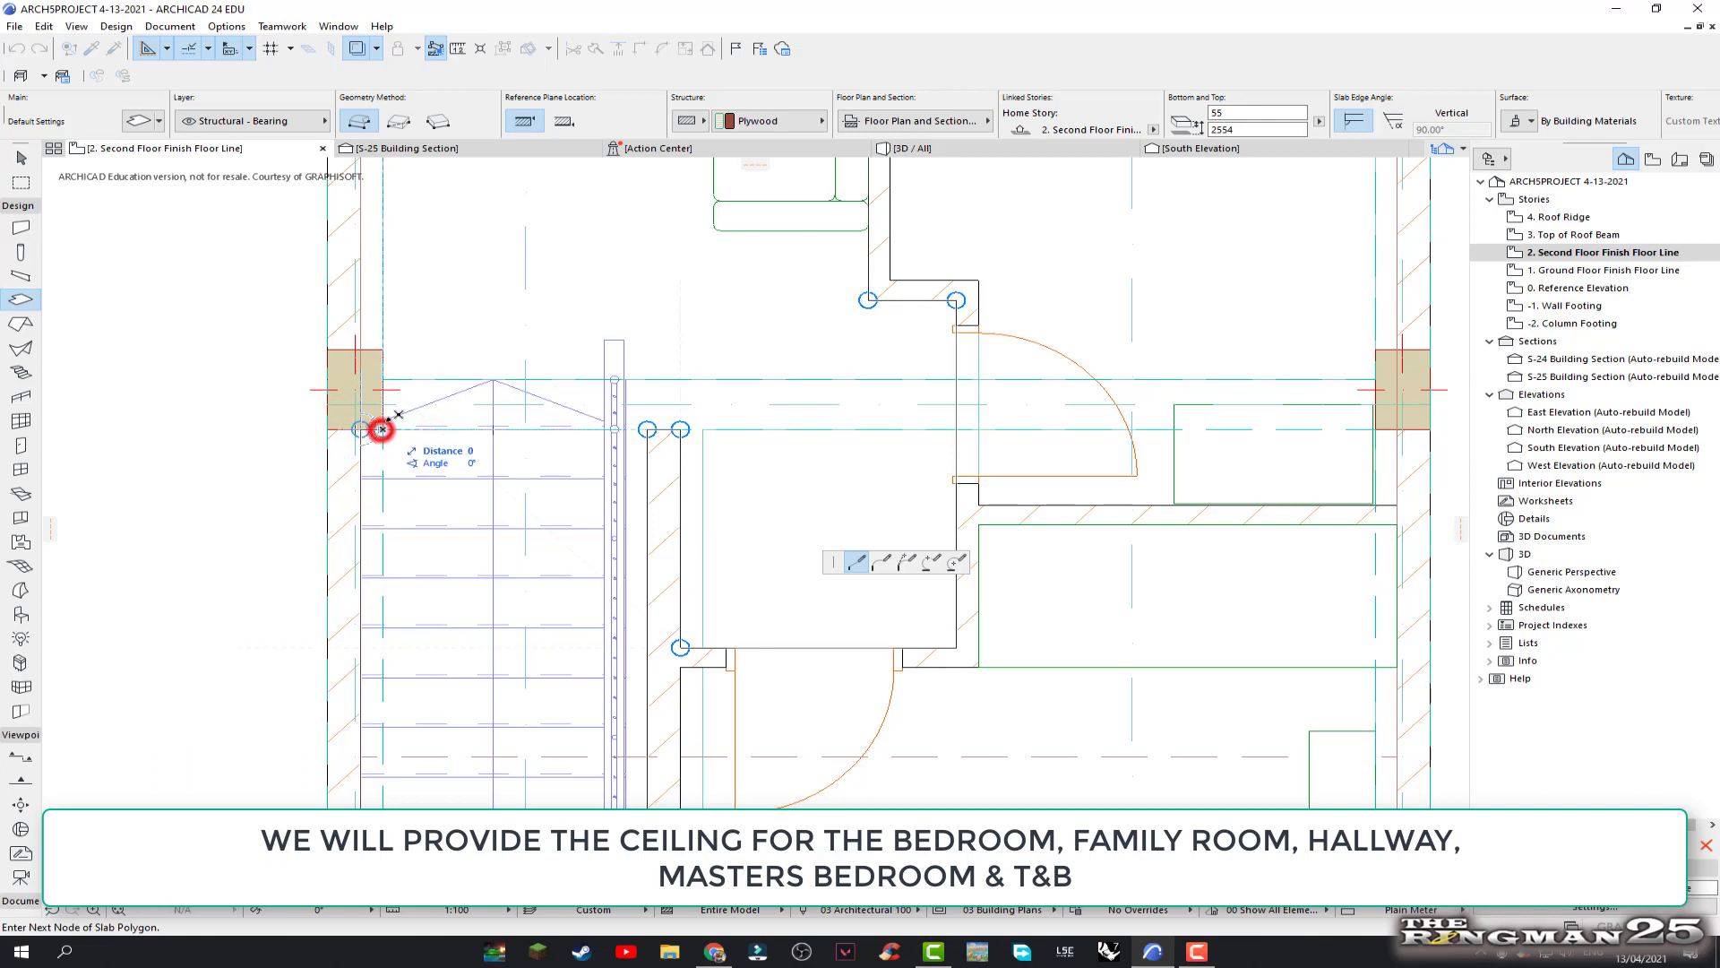
pyautogui.click(382, 349)
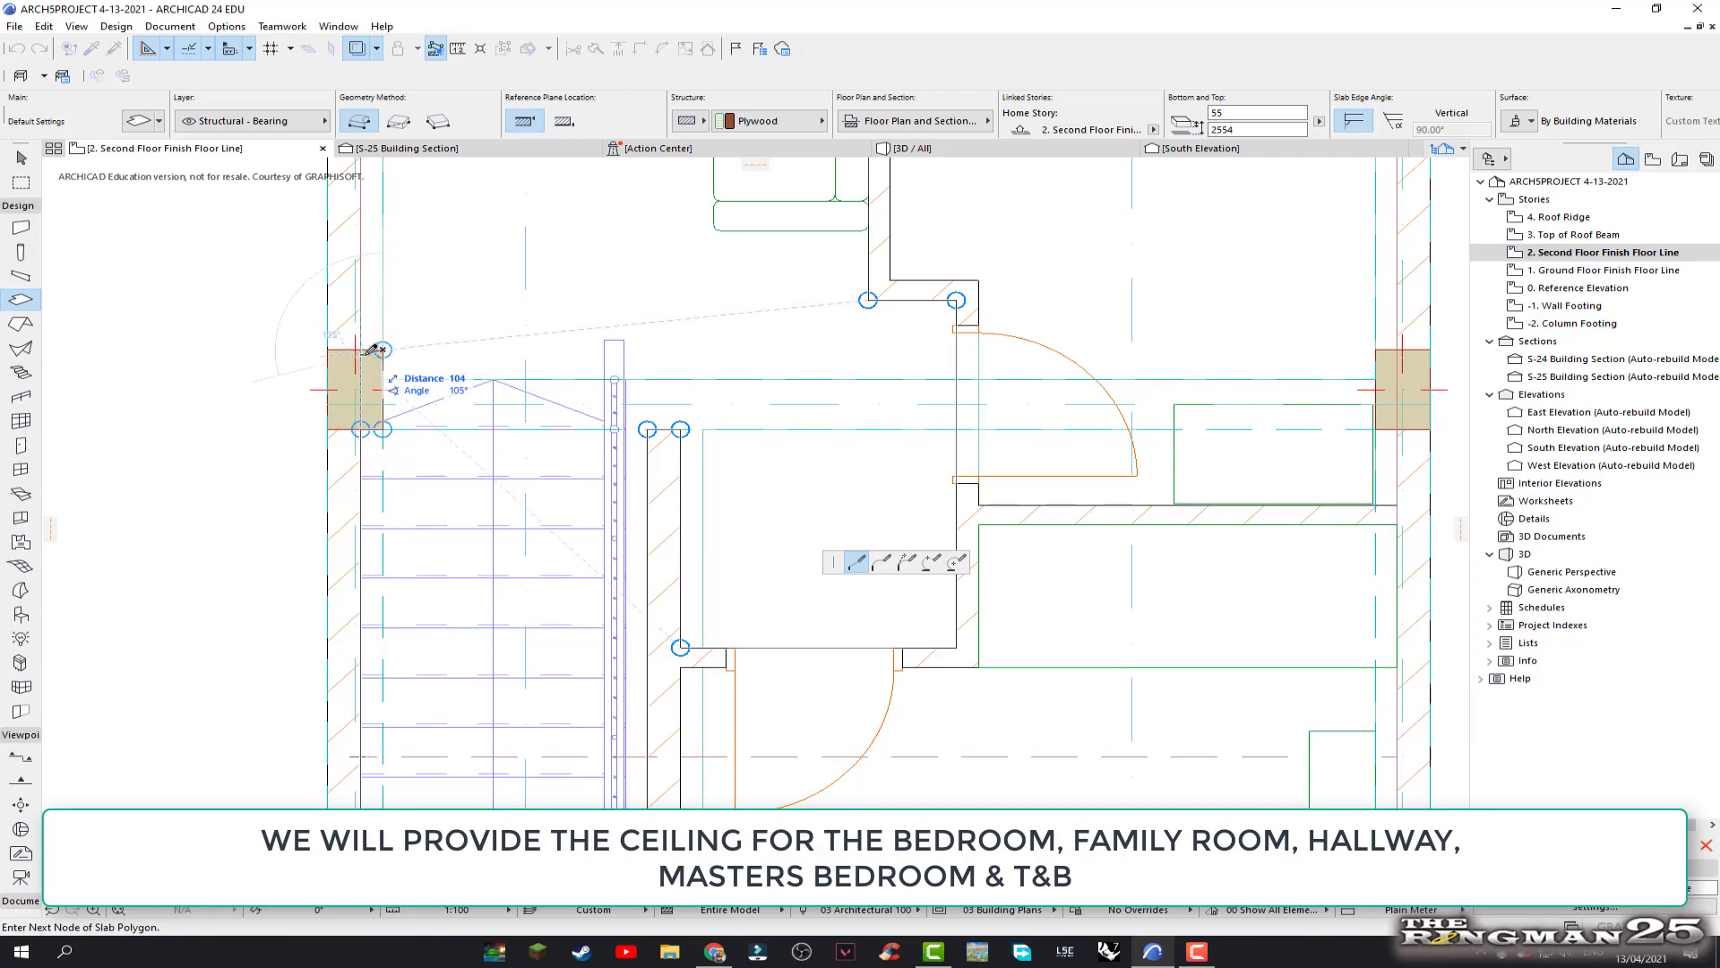
pyautogui.scroll(2, 376, 347)
pyautogui.scroll(2, 365, 348)
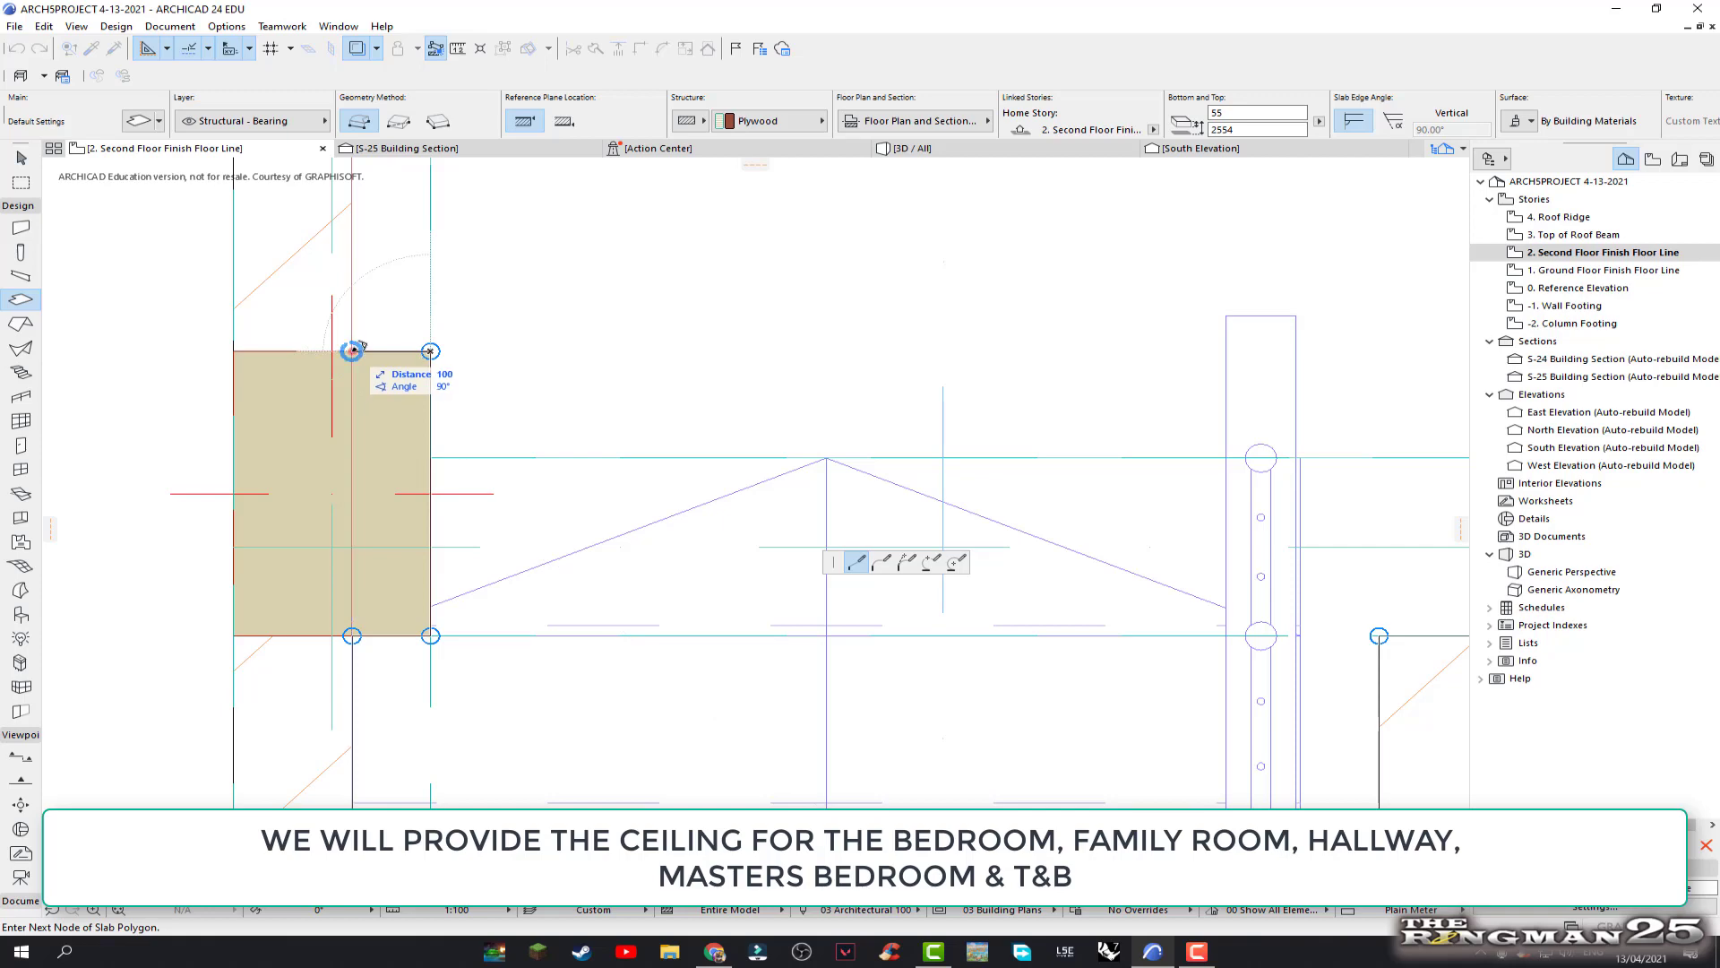
pyautogui.scroll(-3, 399, 305)
pyautogui.scroll(-2, 461, 433)
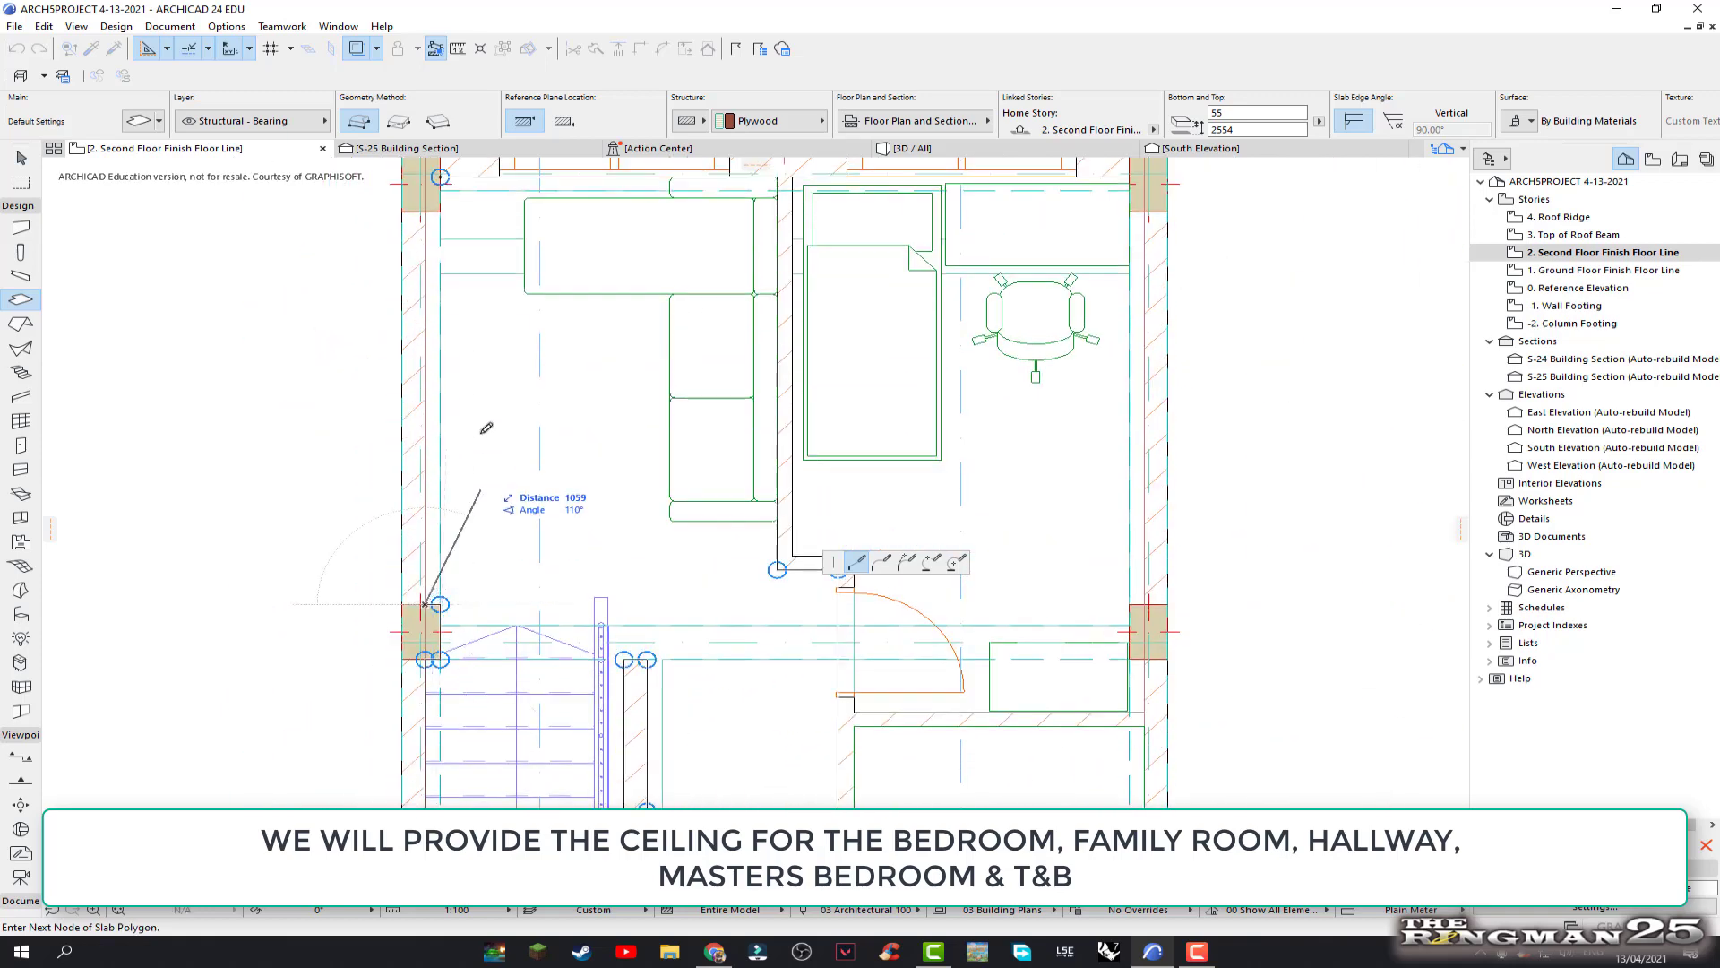
pyautogui.scroll(1, 486, 428)
pyautogui.scroll(2, 435, 364)
pyautogui.scroll(2, 448, 369)
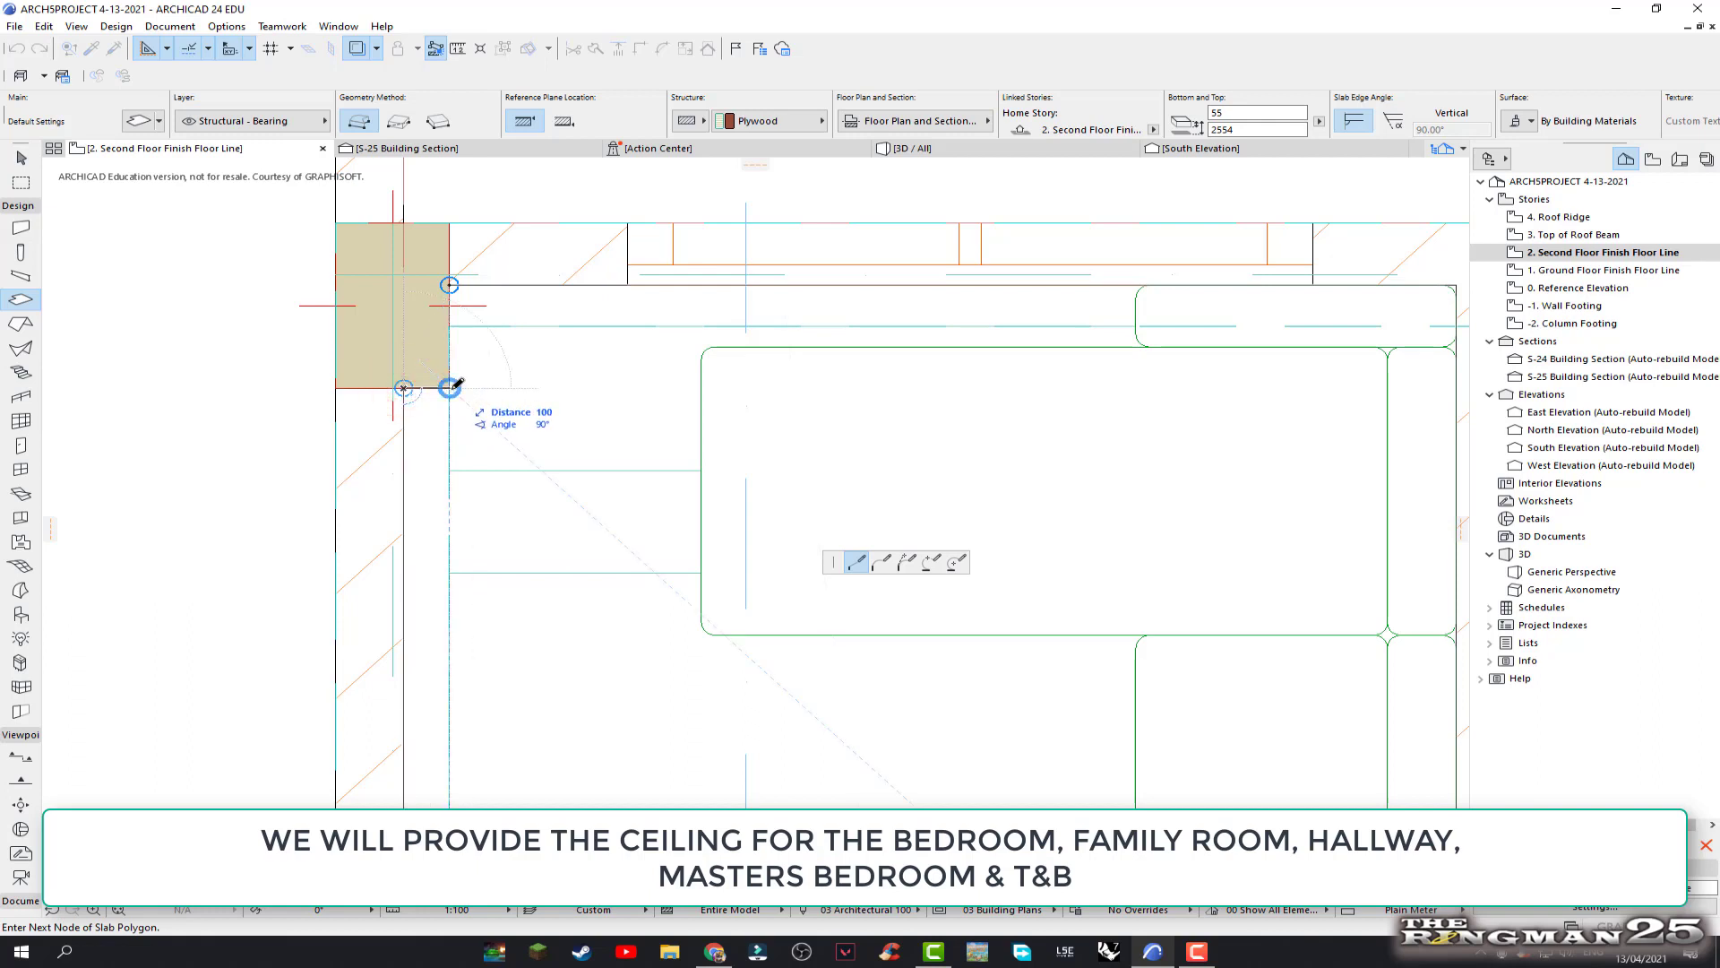
pyautogui.click(450, 387)
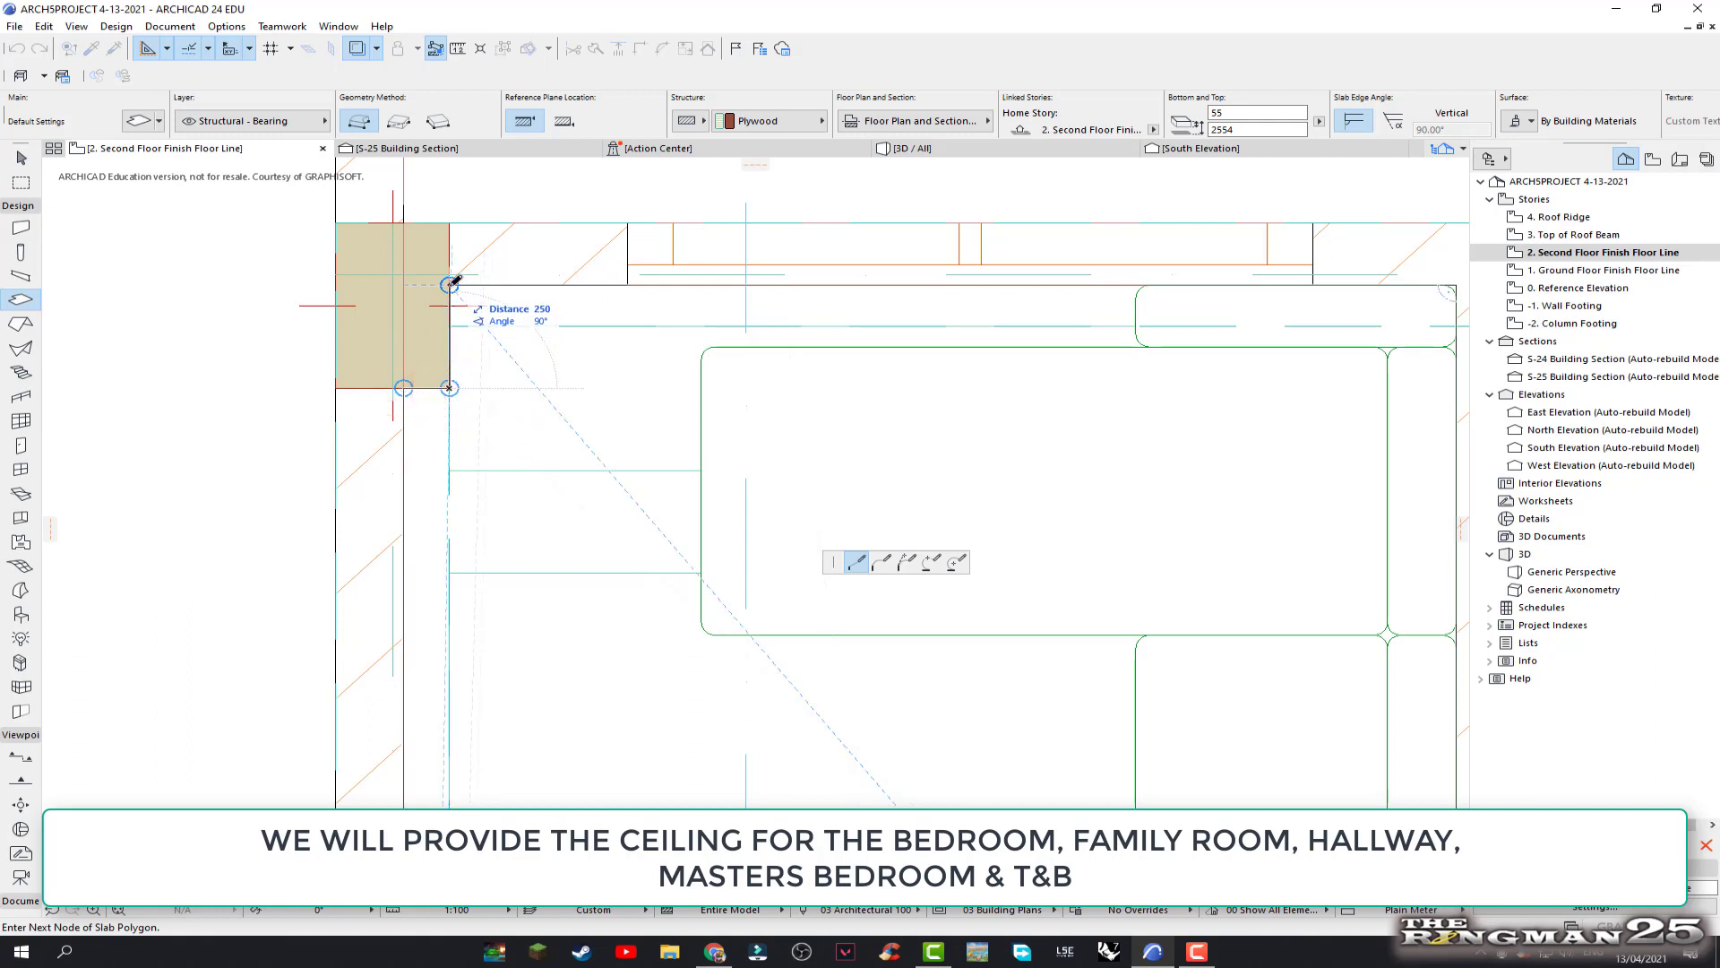
pyautogui.click(449, 285)
# Start a ceiling slab at the room corner, run it to the right wall and around the column
pyautogui.scroll(-2, 550, 520)
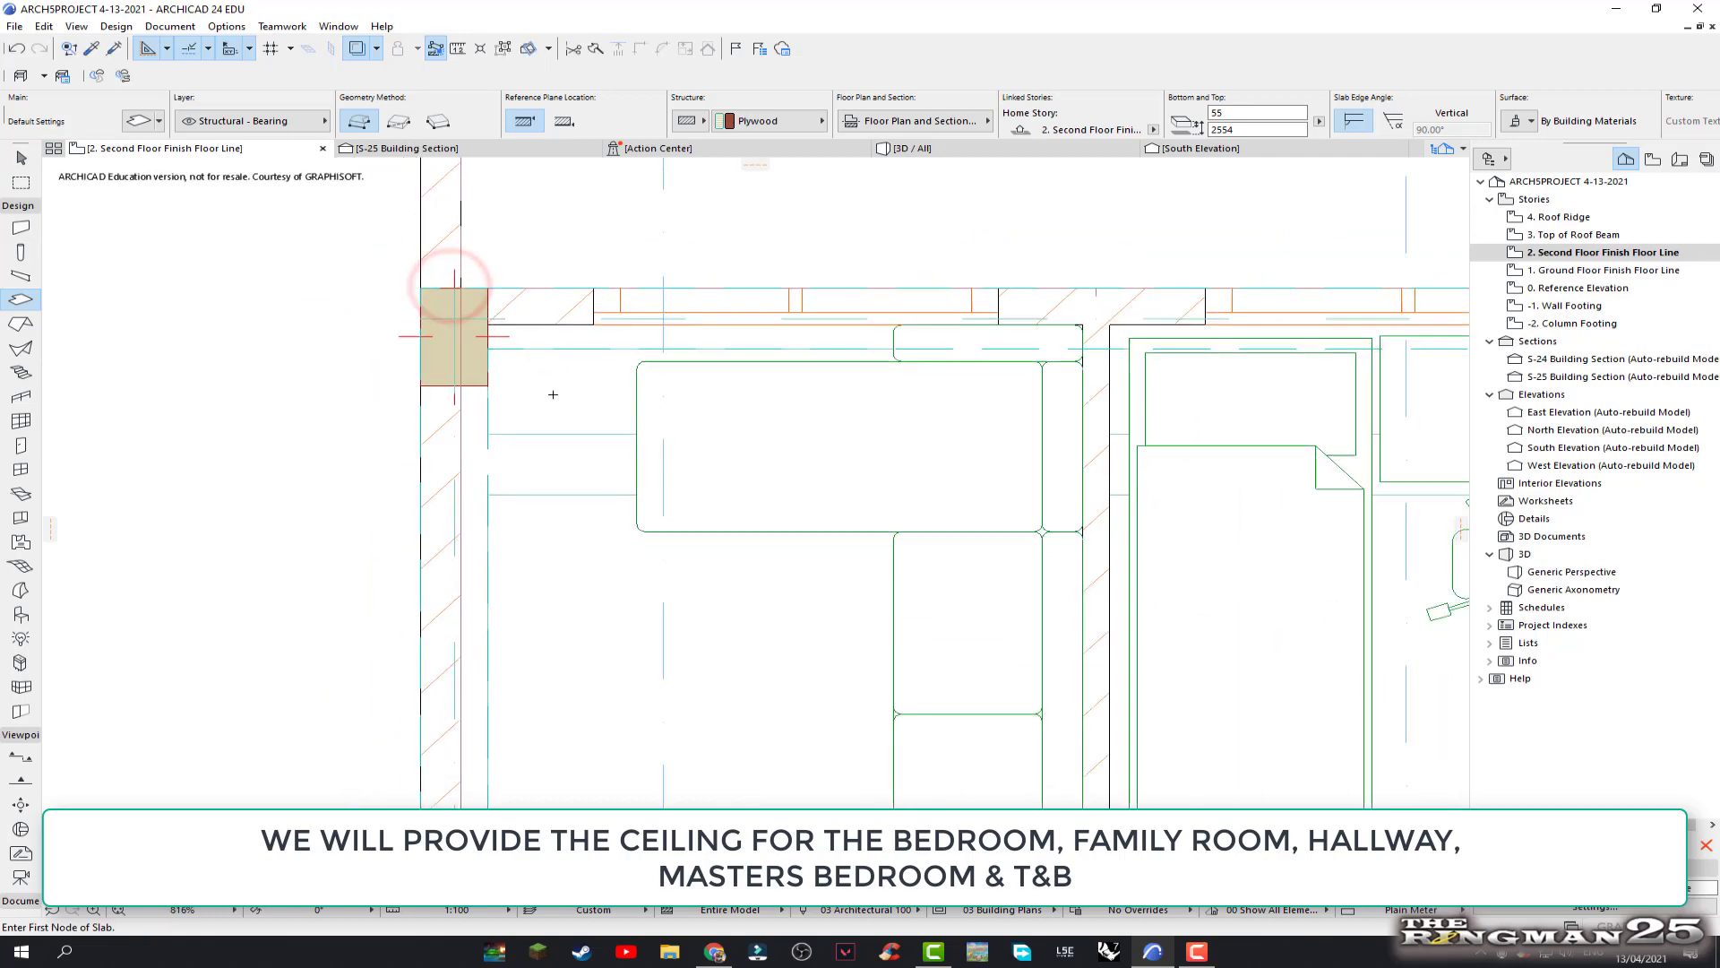
pyautogui.scroll(-3, 665, 450)
pyautogui.scroll(-1, 666, 450)
pyautogui.moveTo(788, 690); pyautogui.dragTo(759, 438, button='middle')
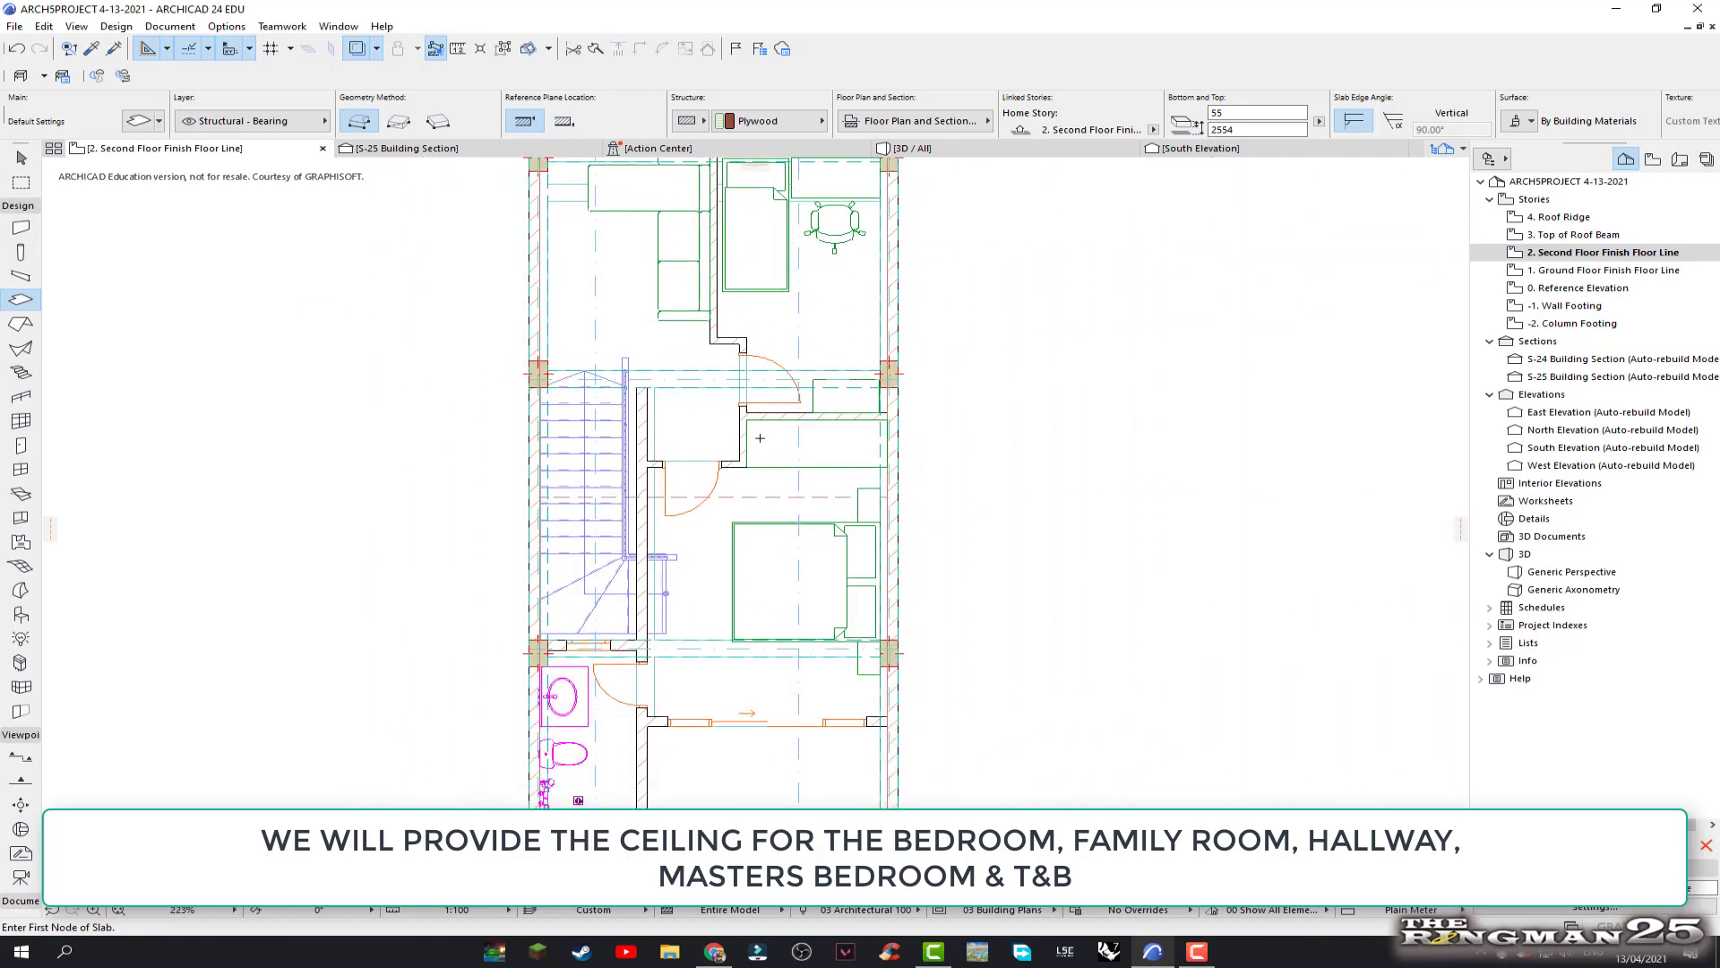
pyautogui.scroll(1, 810, 422)
pyautogui.scroll(1, 824, 425)
pyautogui.scroll(1, 861, 428)
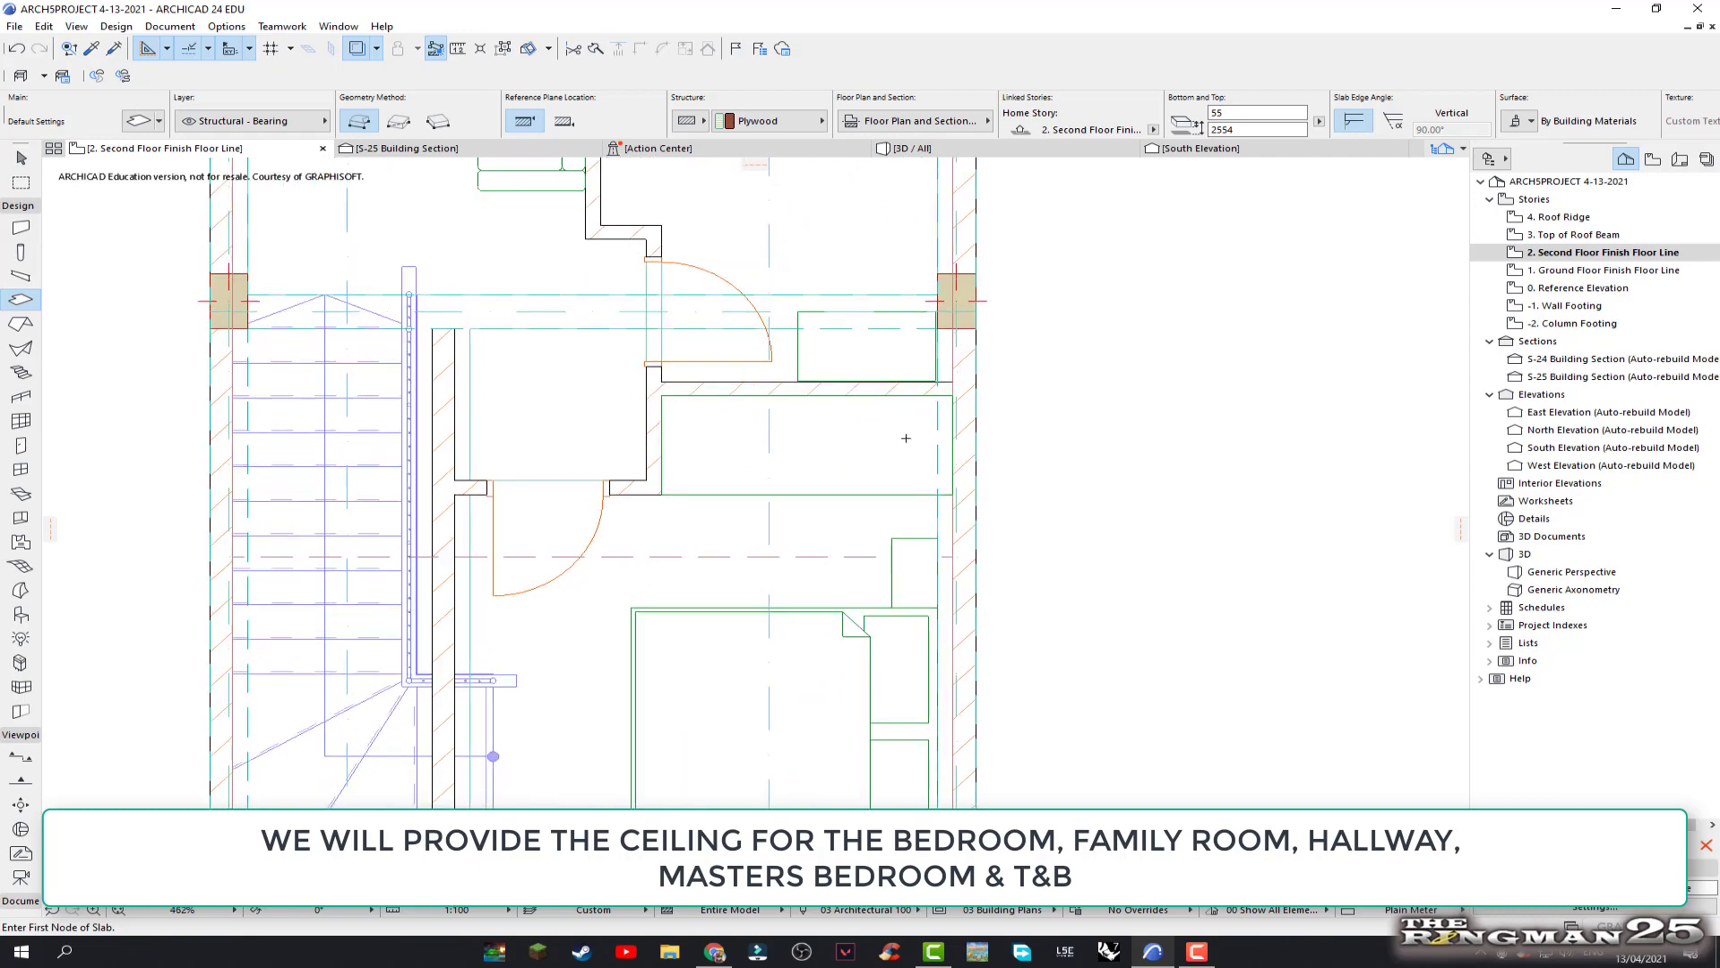
pyautogui.scroll(1, 905, 428)
pyautogui.scroll(1, 914, 428)
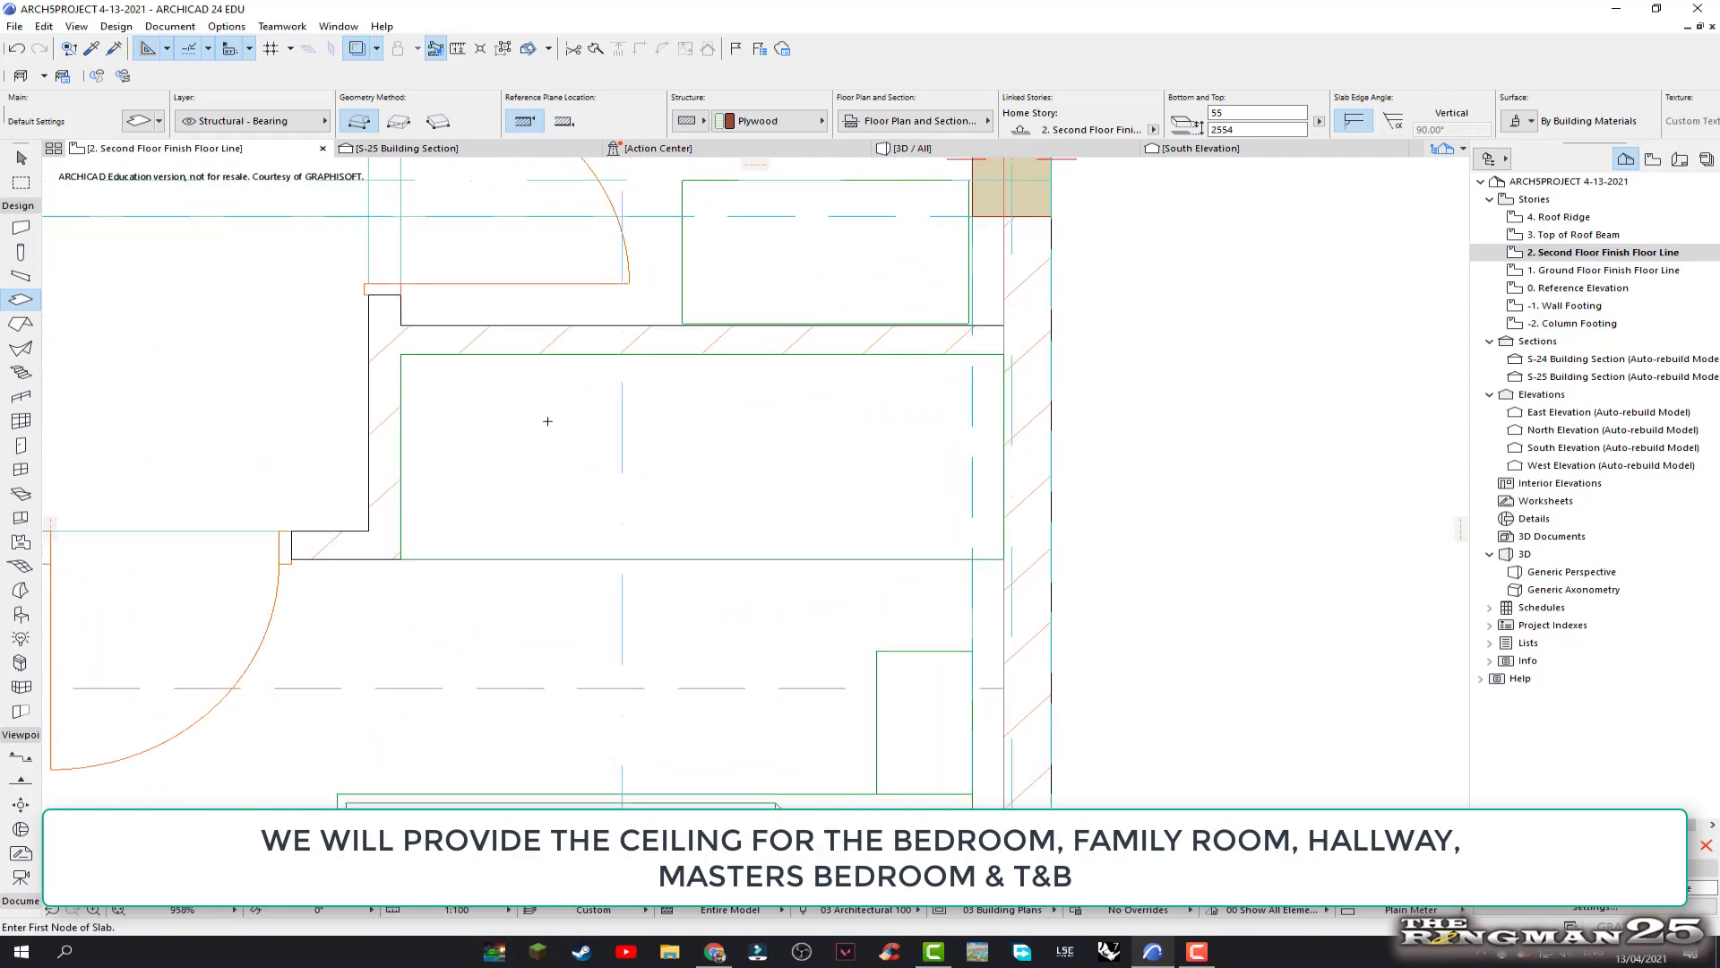
pyautogui.click(402, 355)
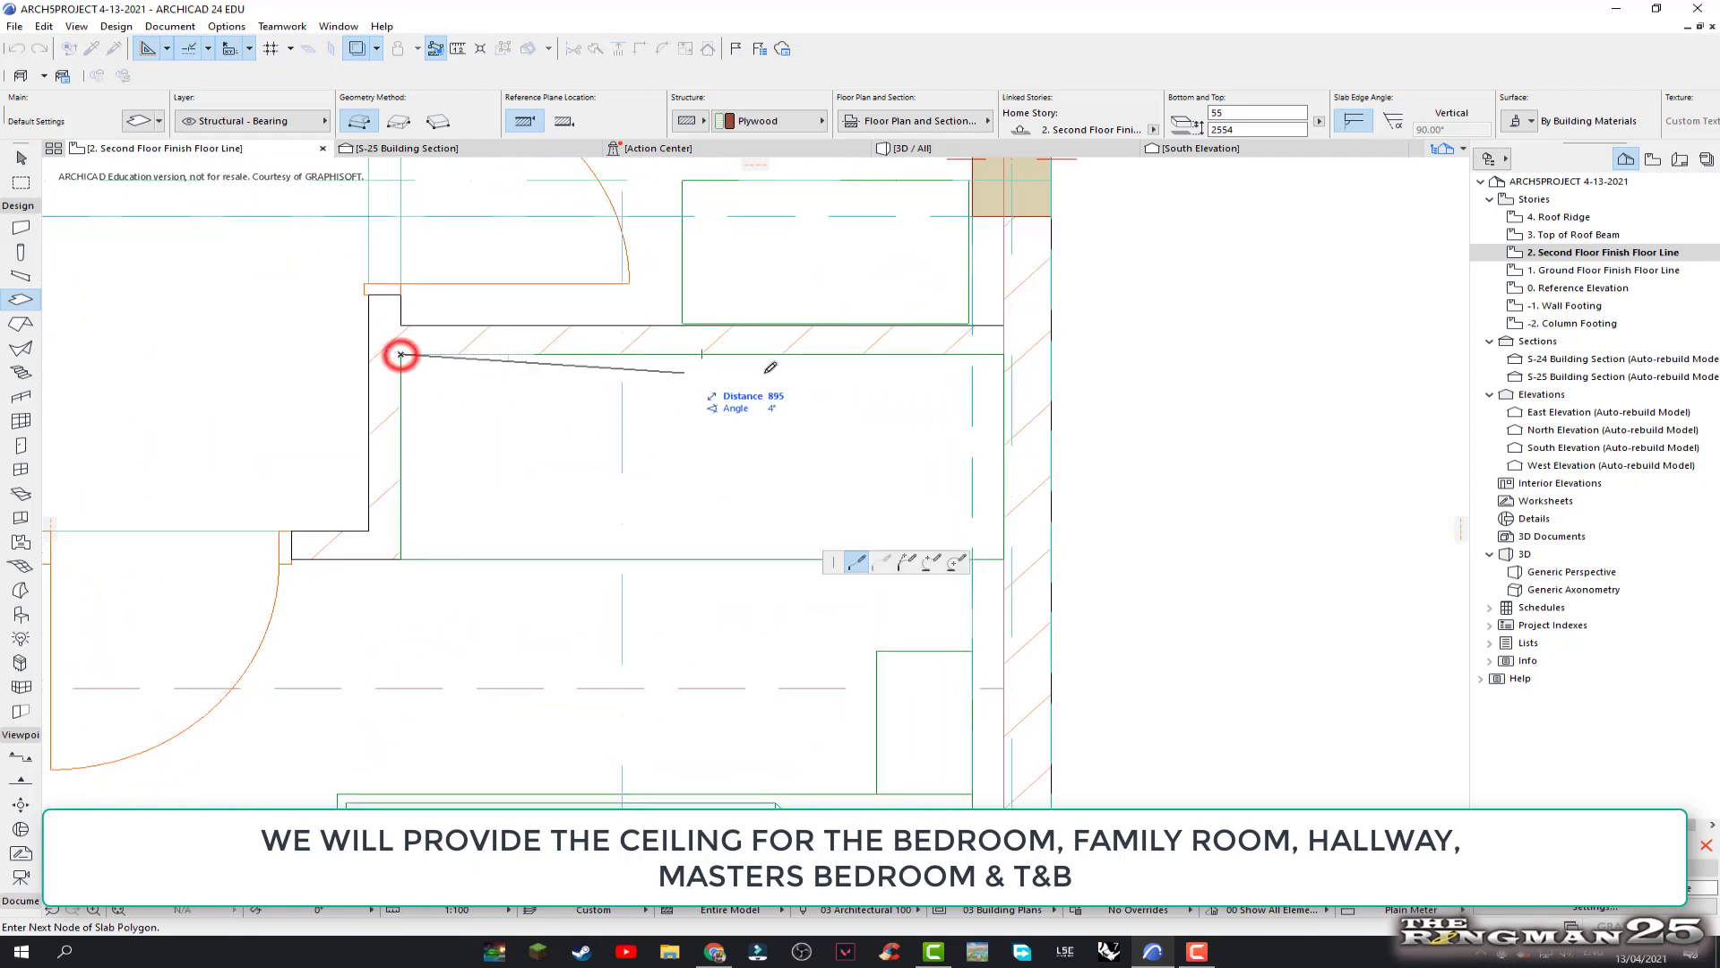
pyautogui.click(1007, 351)
pyautogui.scroll(-1, 1006, 353)
pyautogui.scroll(-2, 1006, 353)
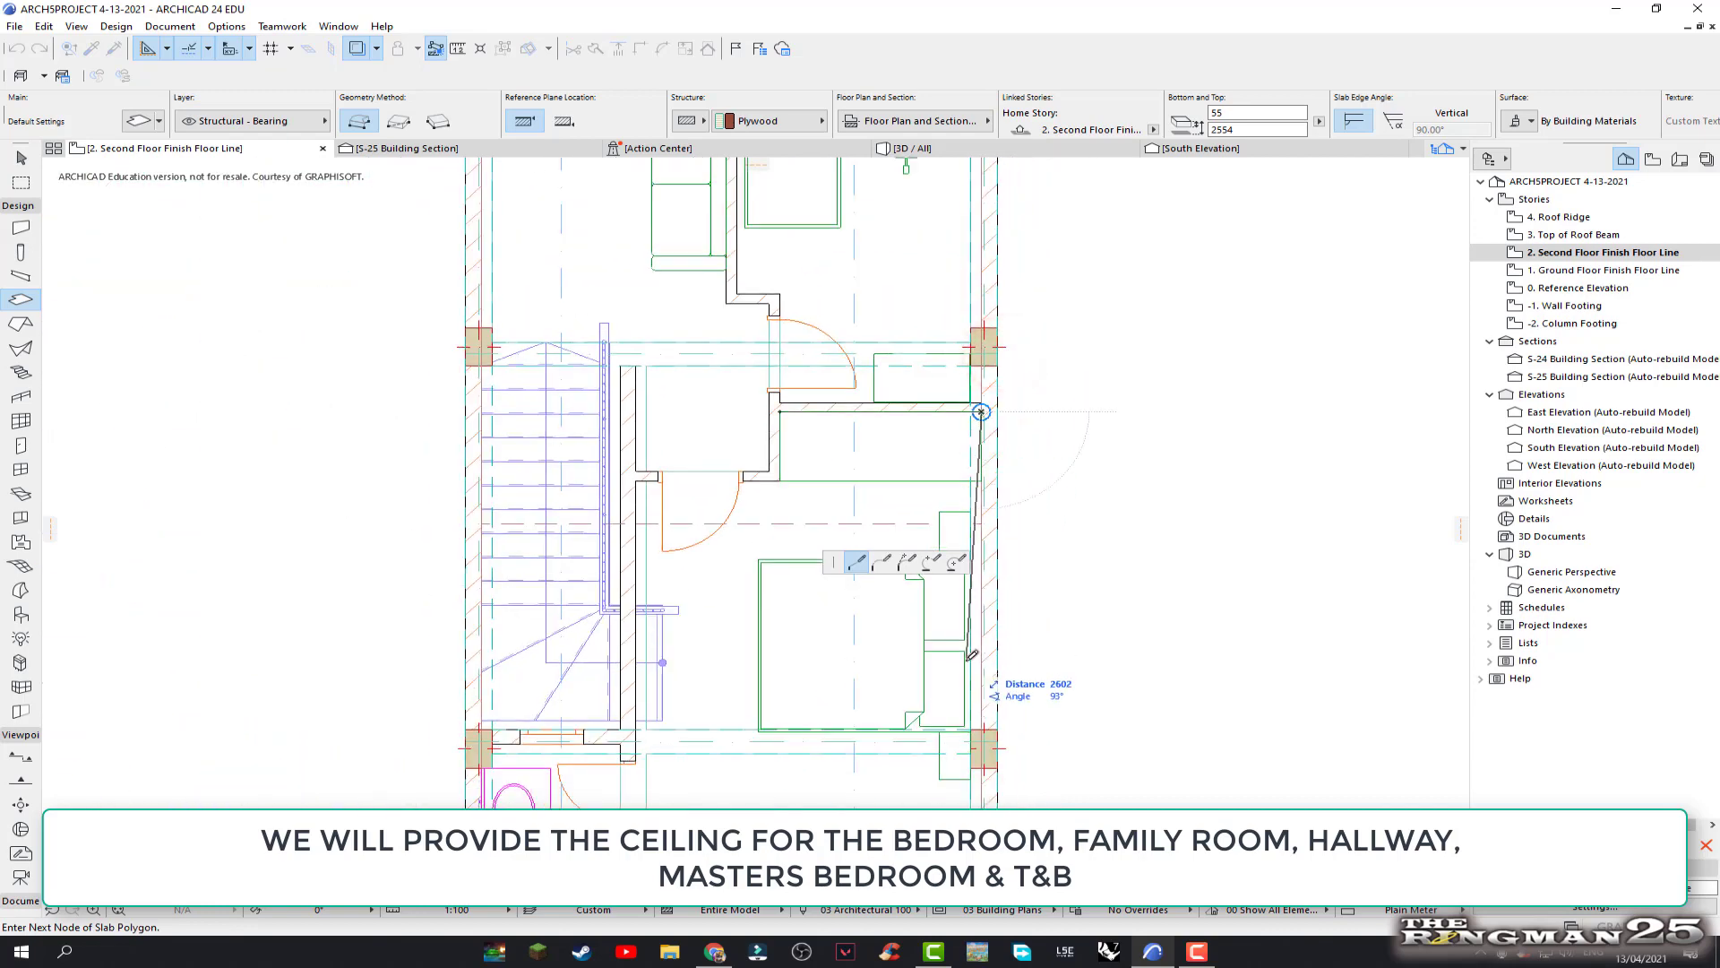
pyautogui.scroll(1, 976, 681)
pyautogui.scroll(1, 950, 519)
pyautogui.scroll(1, 922, 502)
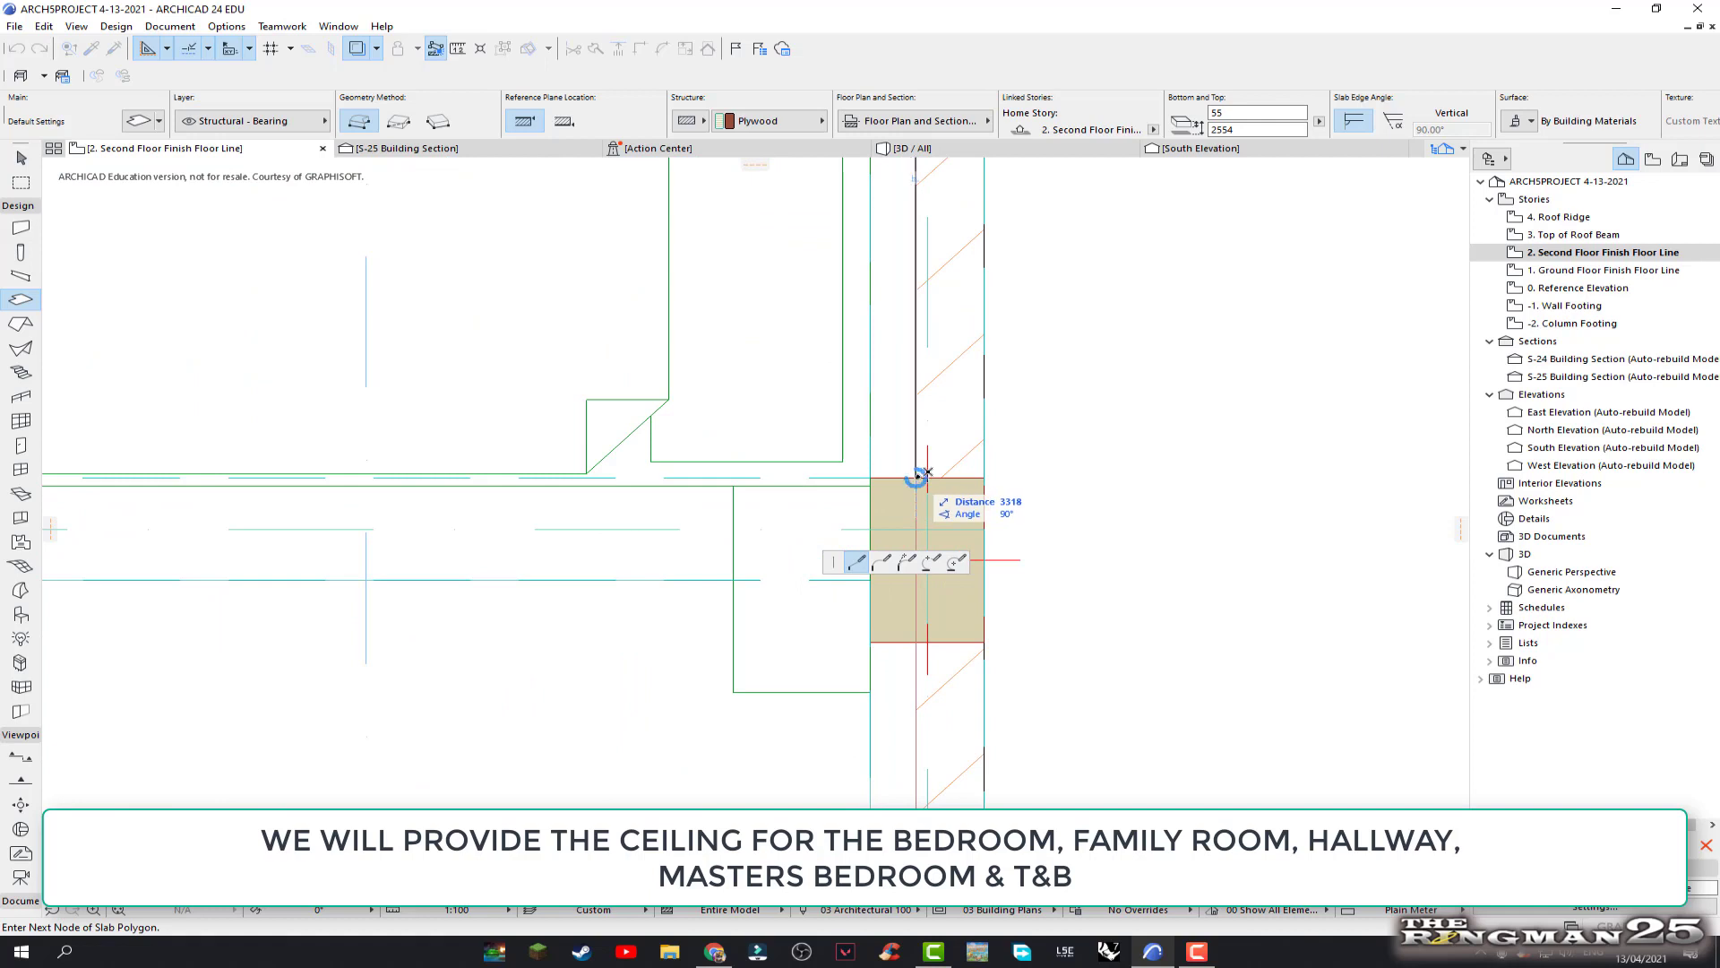
pyautogui.click(916, 476)
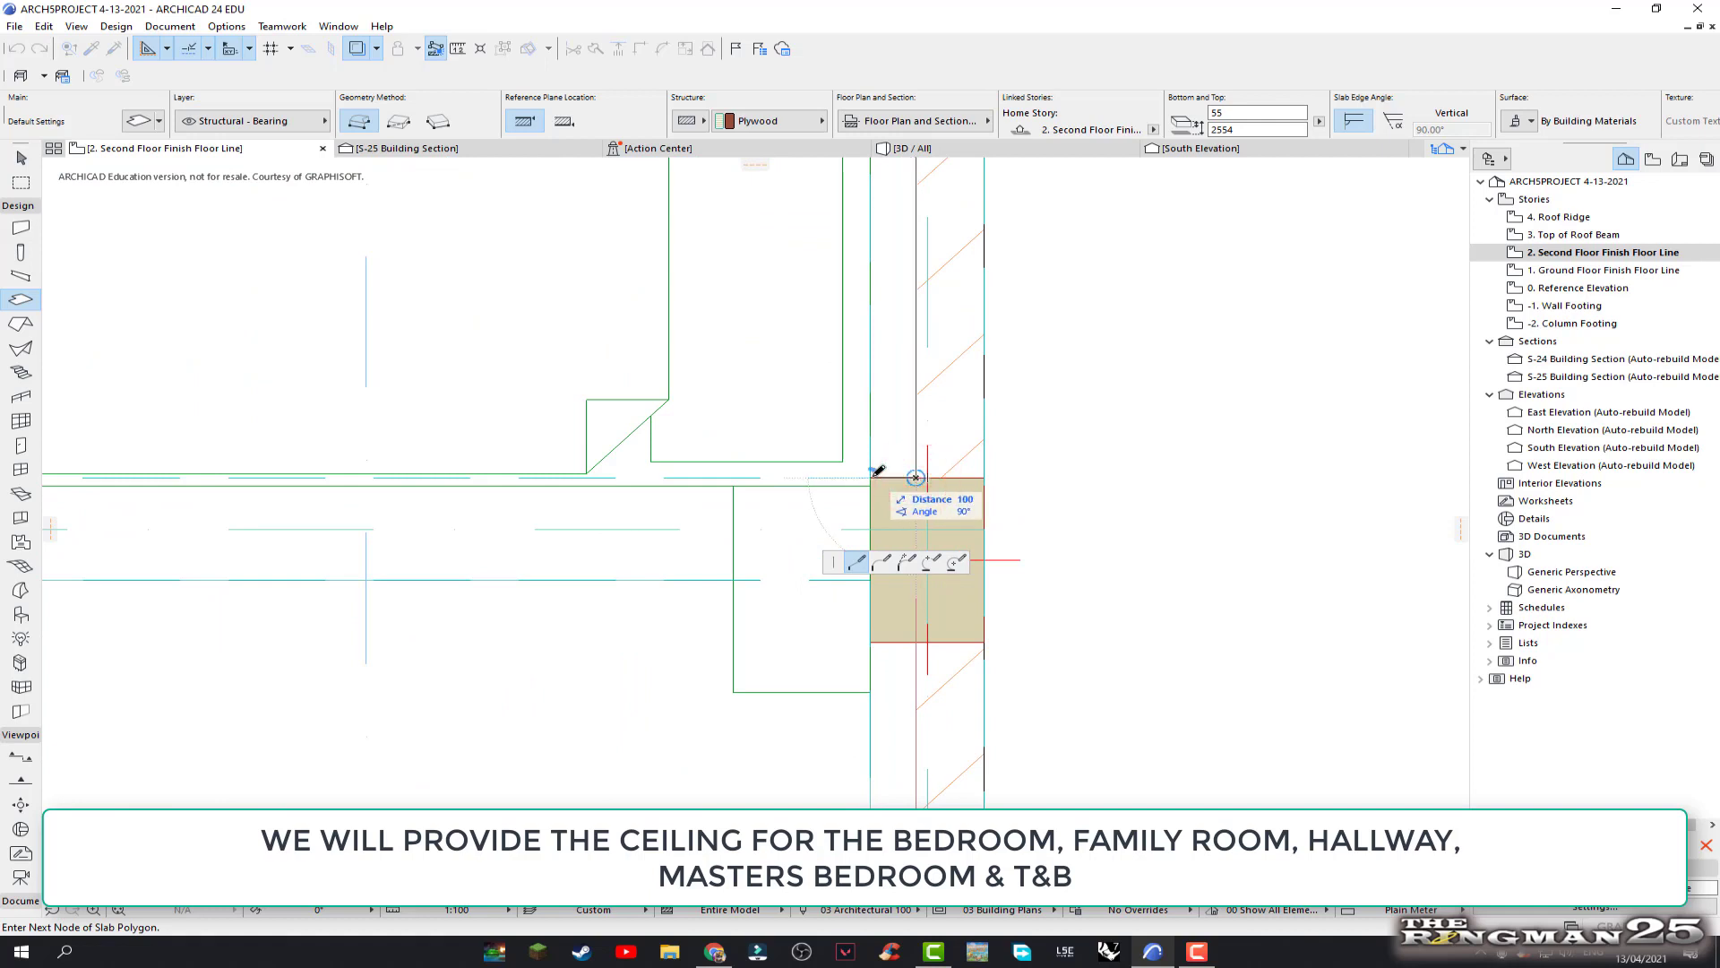
pyautogui.click(871, 475)
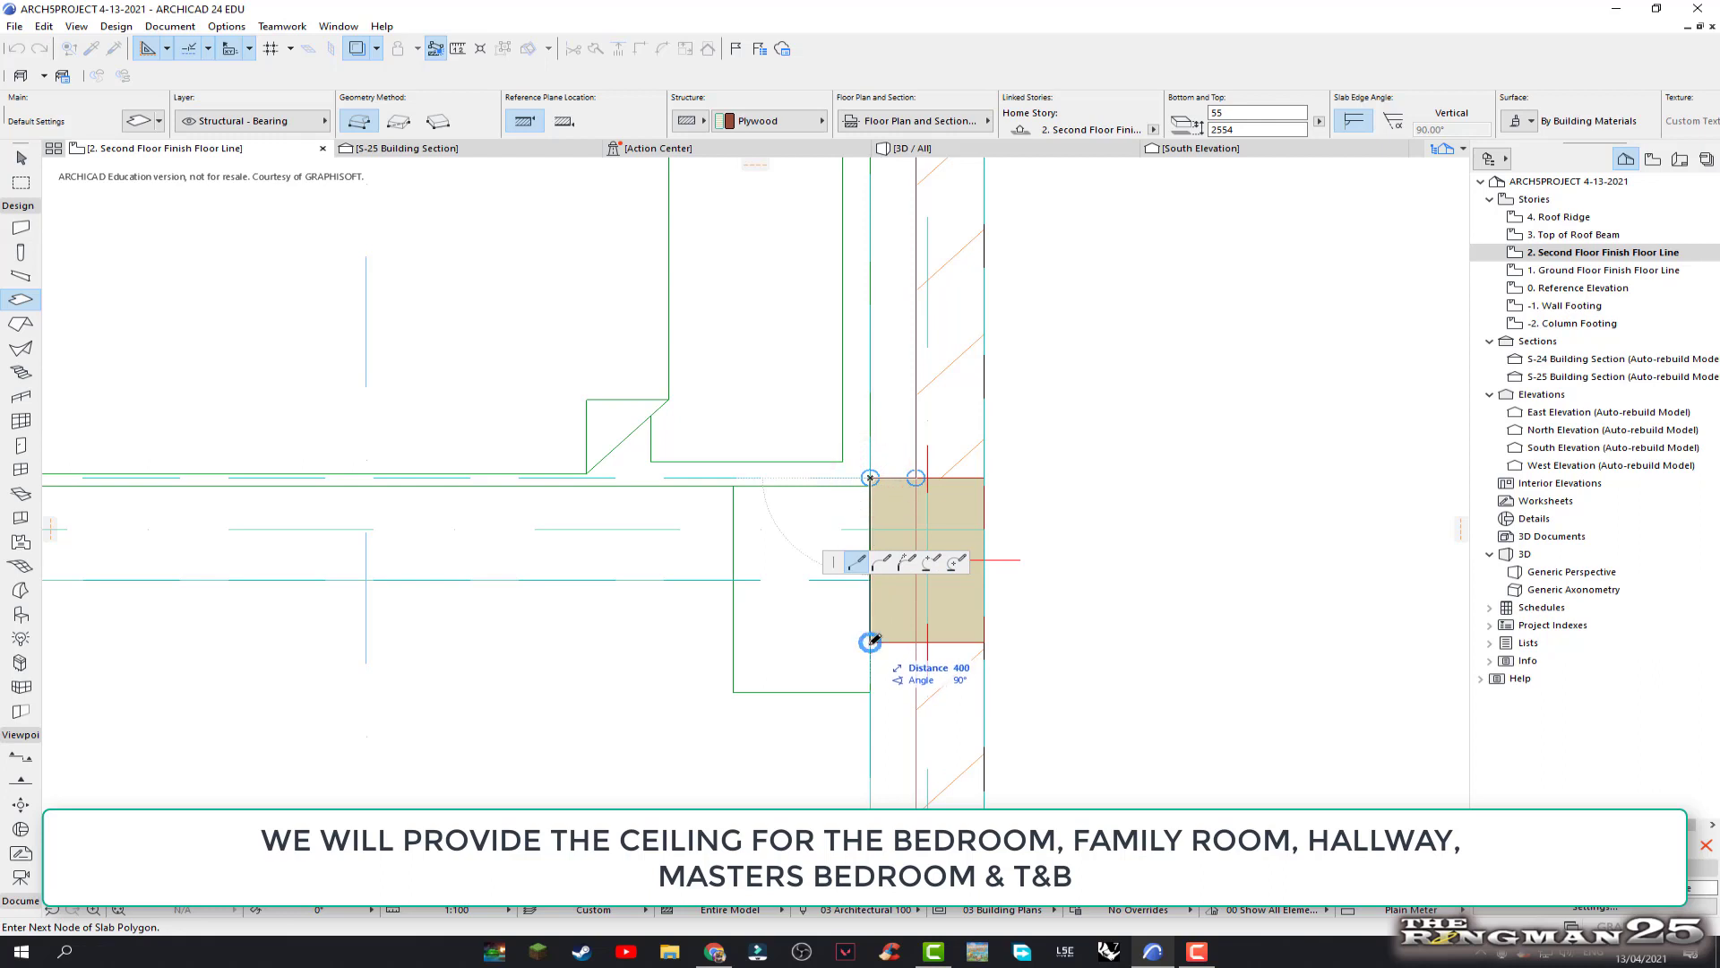
pyautogui.click(870, 642)
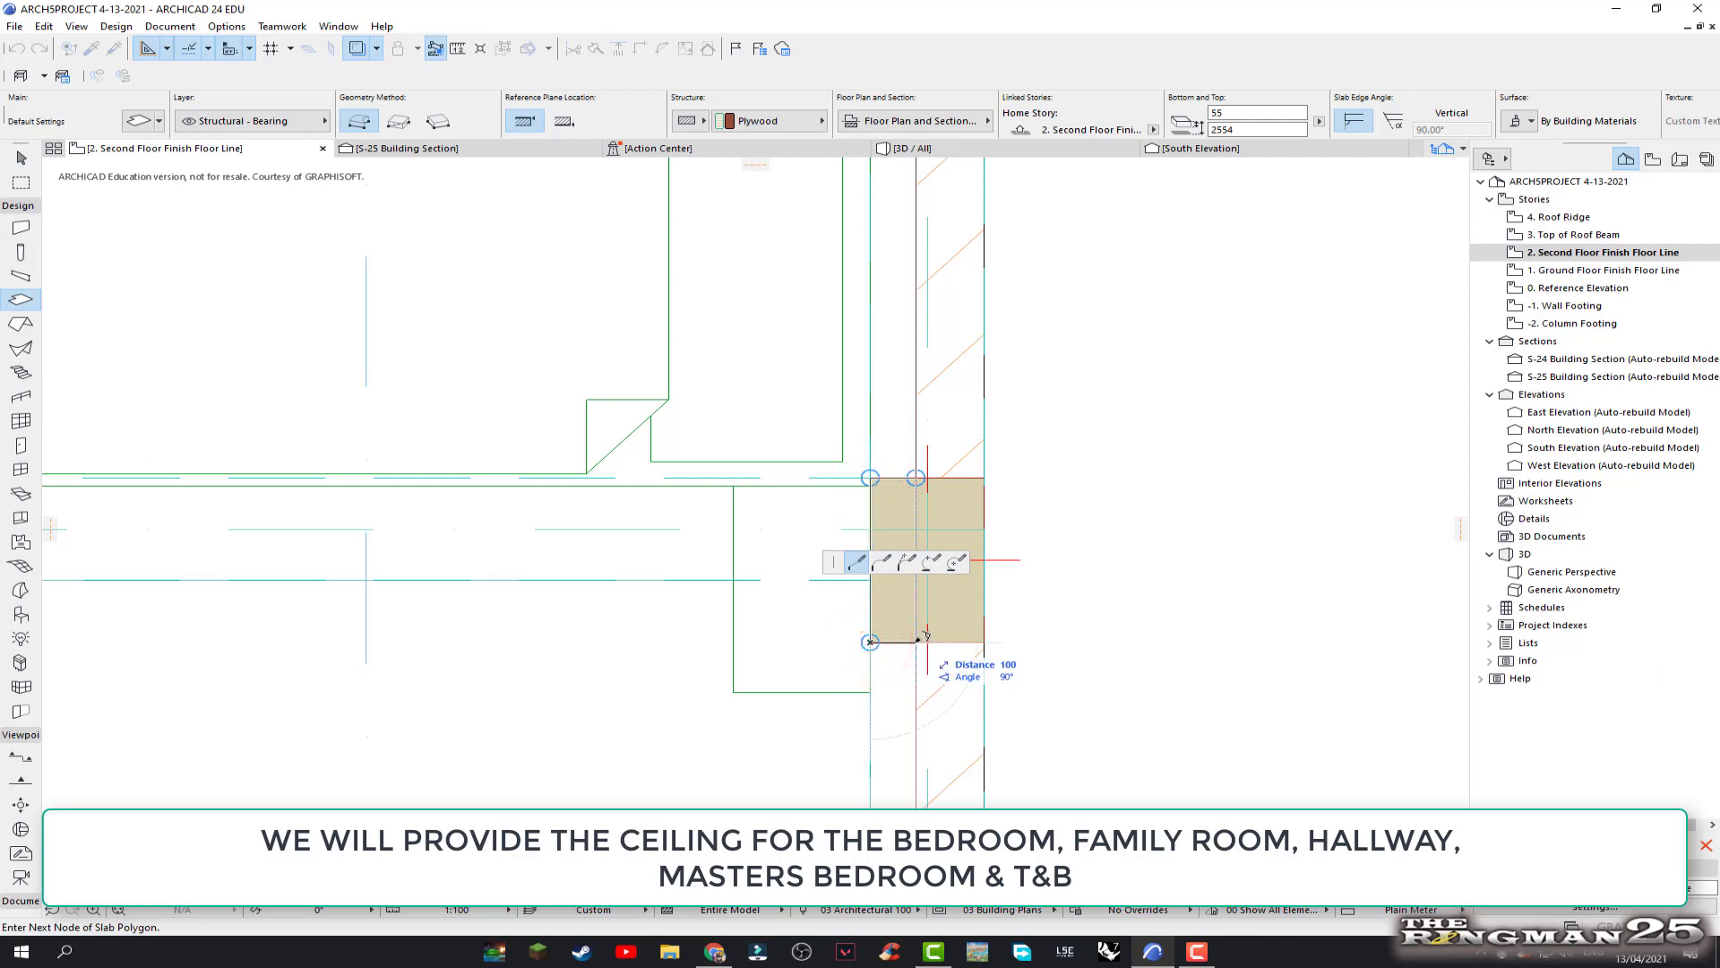
# Place the corner near the bedroom doorway notch and double-click the start node to close
pyautogui.scroll(-2, 915, 638)
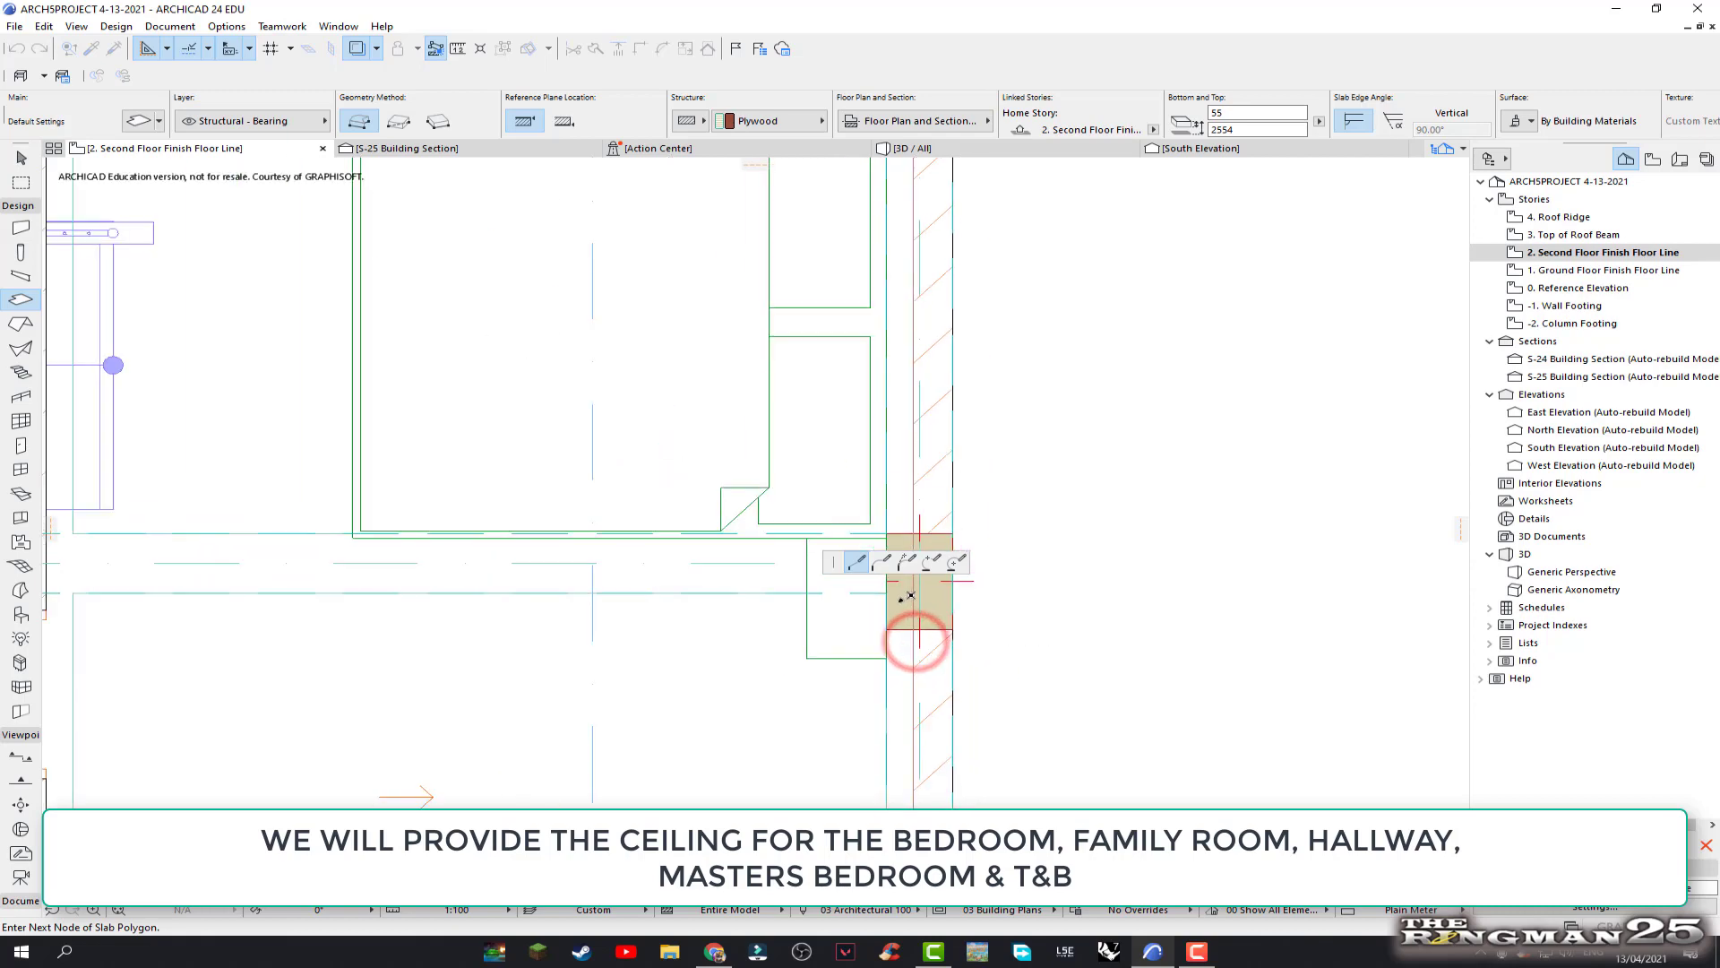
pyautogui.scroll(-2, 916, 627)
pyautogui.moveTo(914, 618); pyautogui.dragTo(905, 450, button='middle')
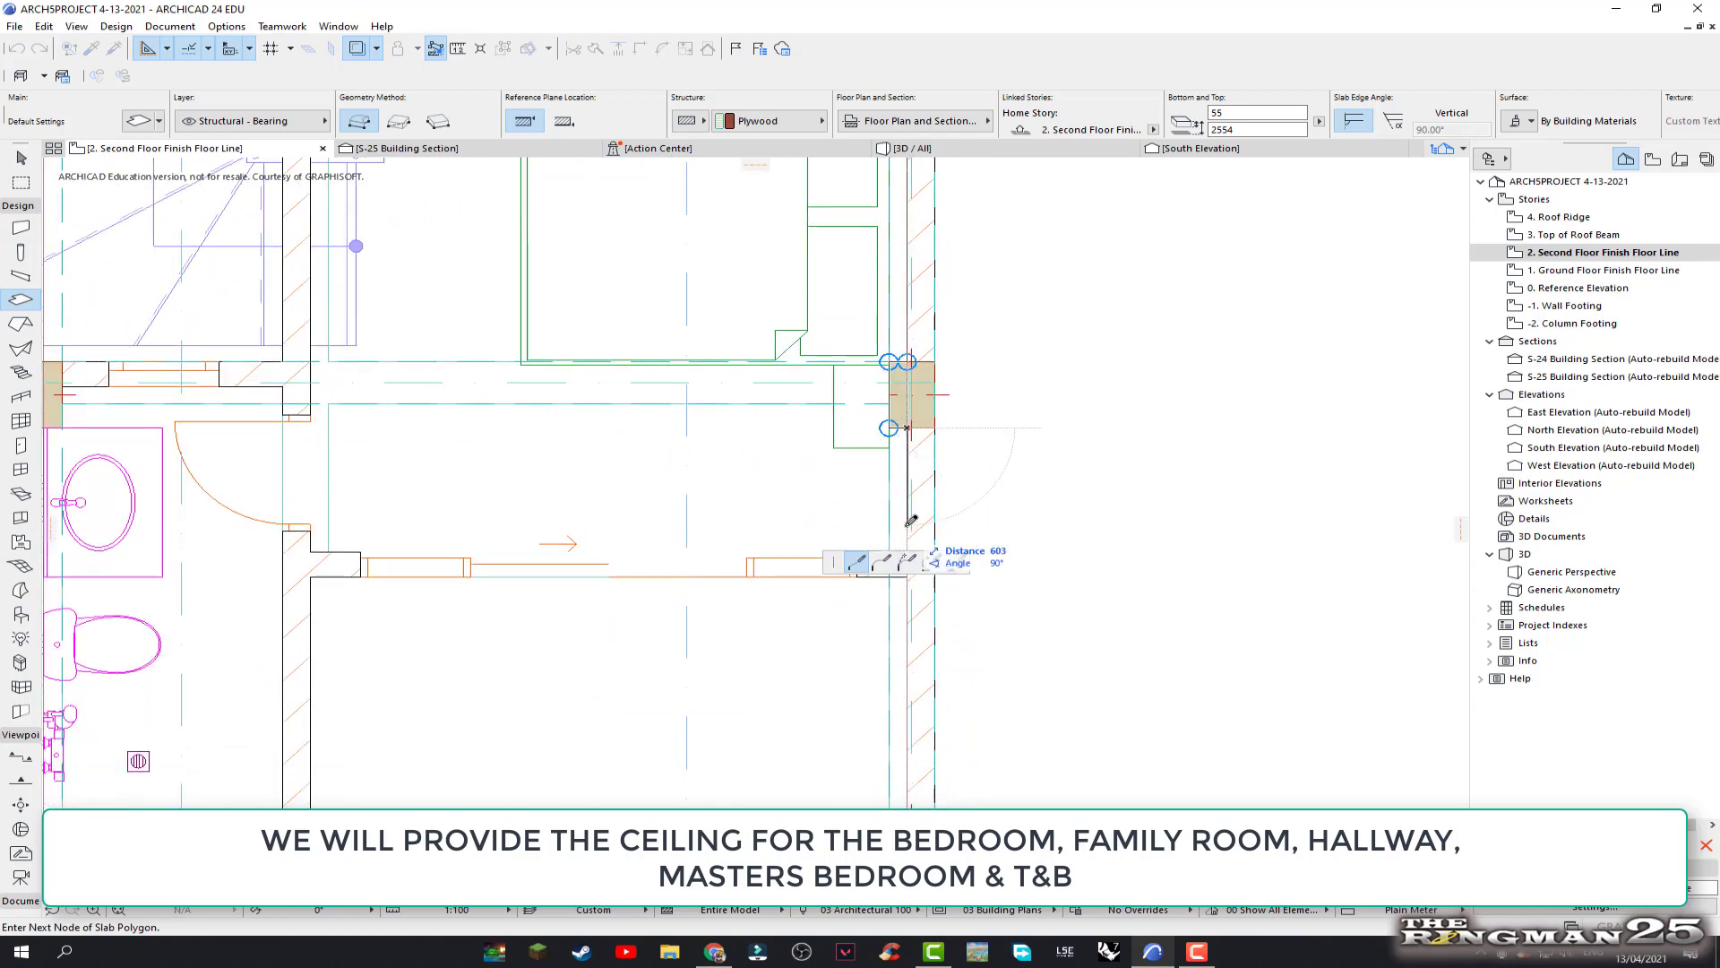
pyautogui.scroll(3, 905, 515)
pyautogui.scroll(1, 903, 626)
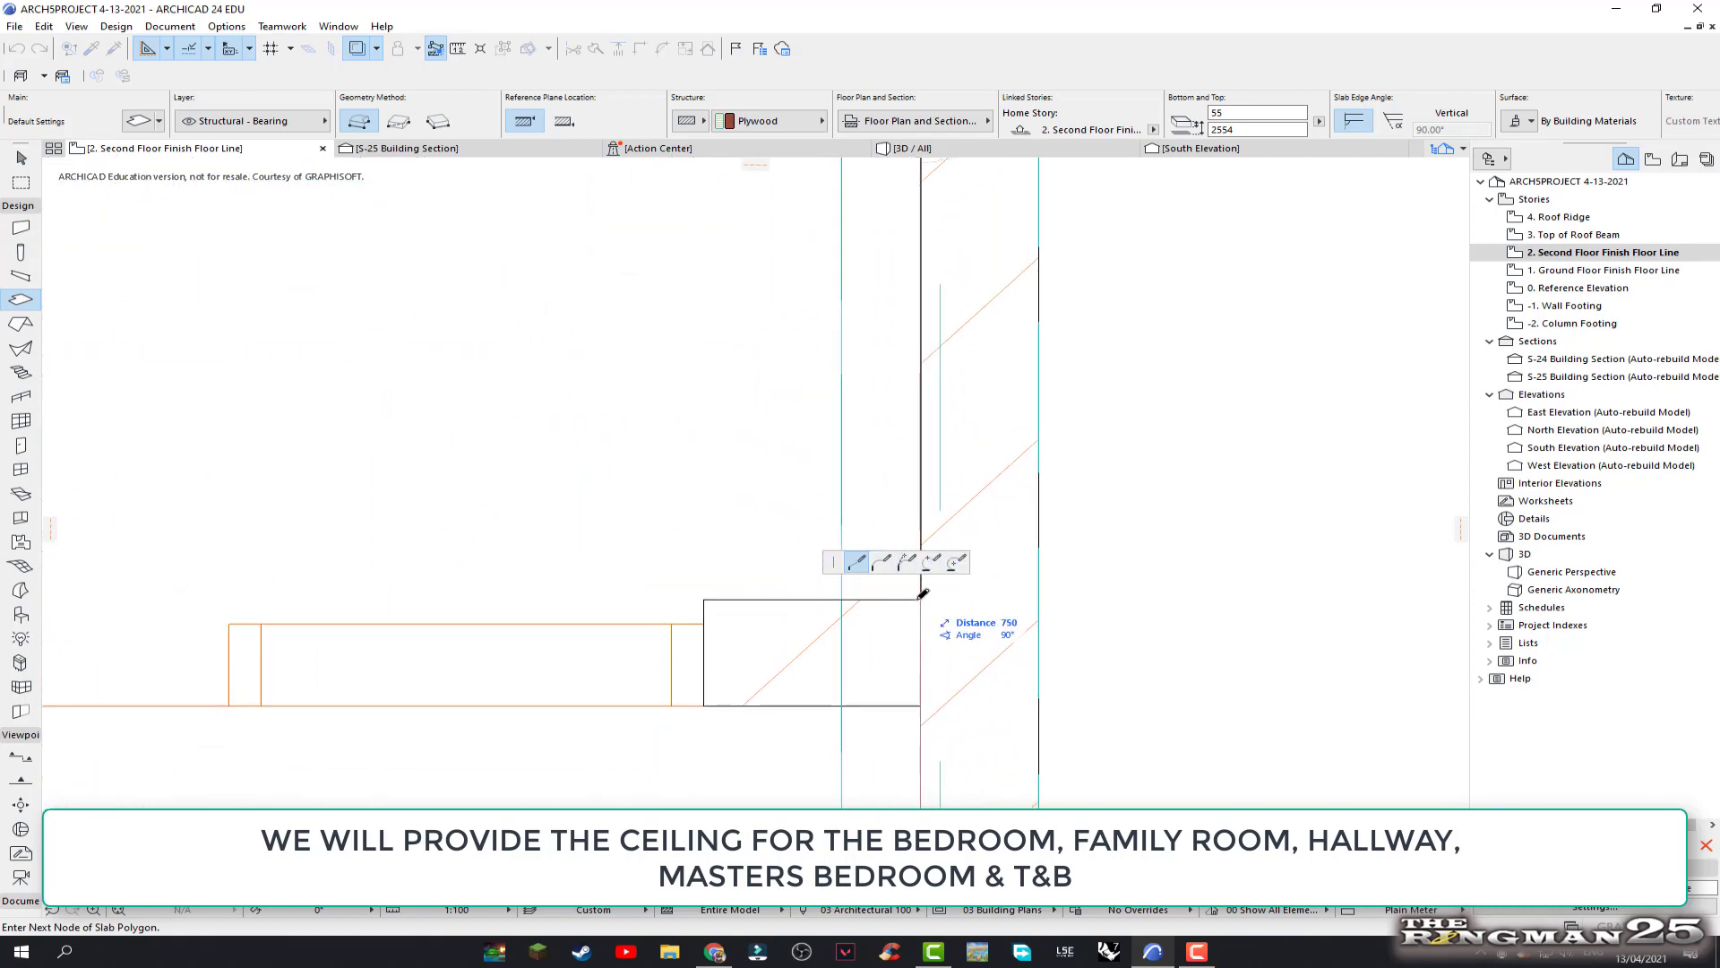
pyautogui.scroll(-1, 921, 593)
pyautogui.scroll(-2, 916, 590)
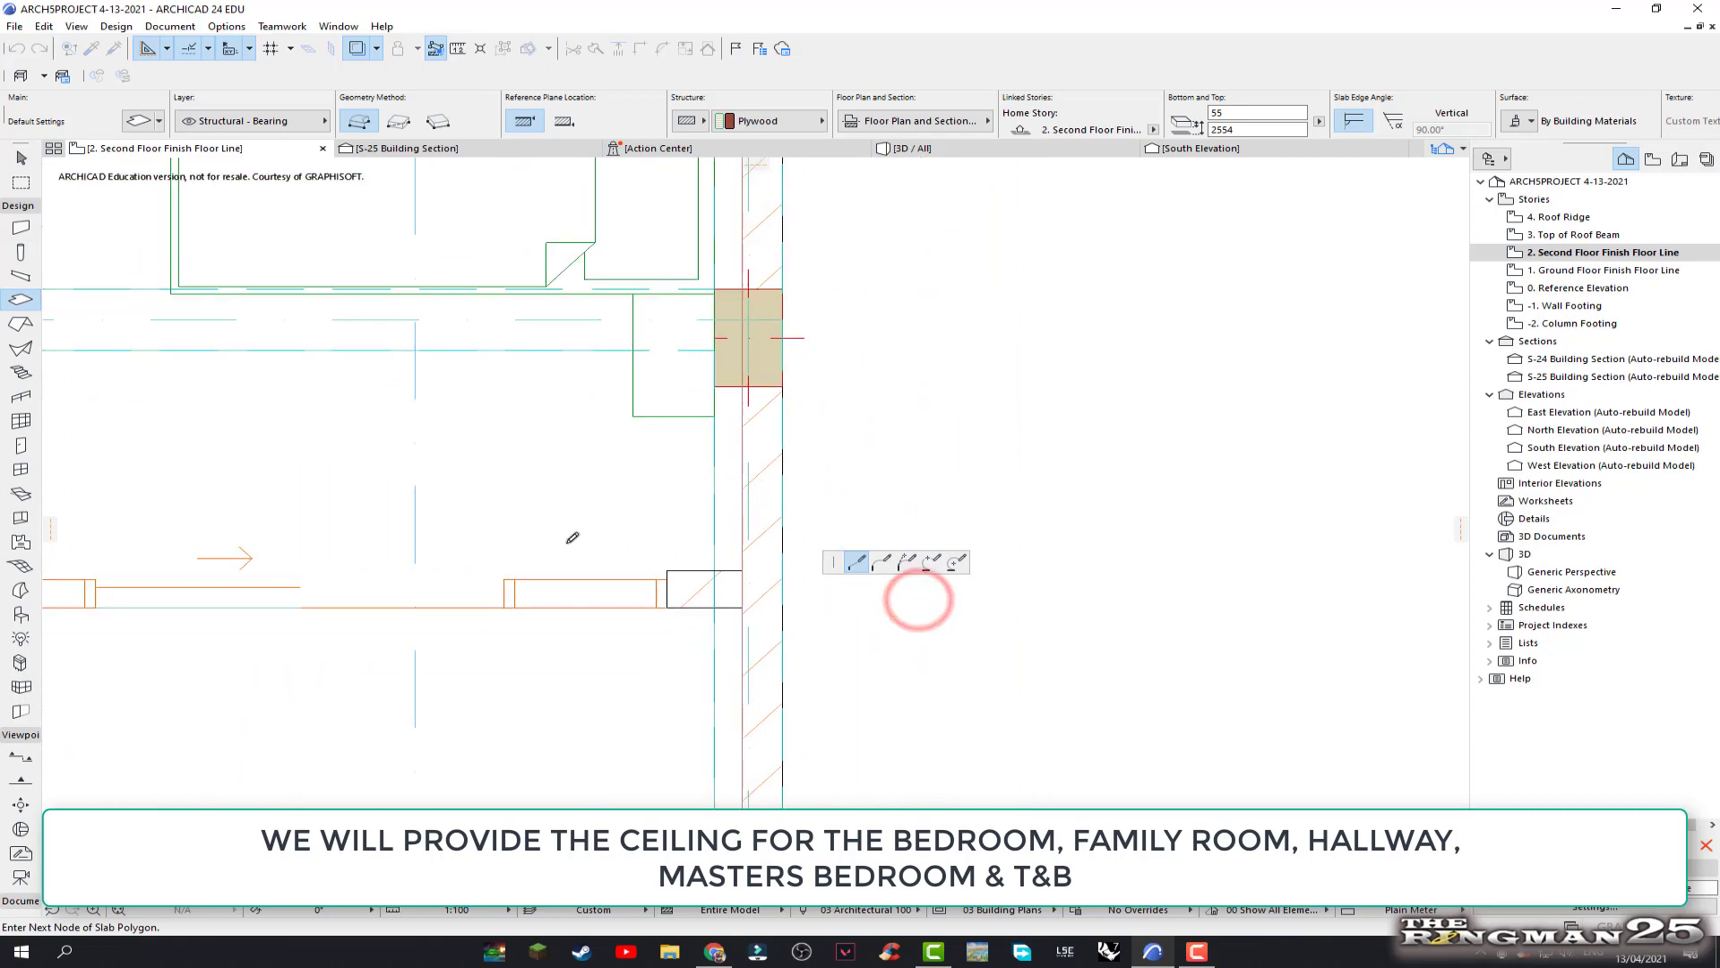
pyautogui.moveTo(914, 587); pyautogui.dragTo(624, 548, button='middle')
pyautogui.scroll(1, 624, 548)
pyautogui.scroll(1, 545, 564)
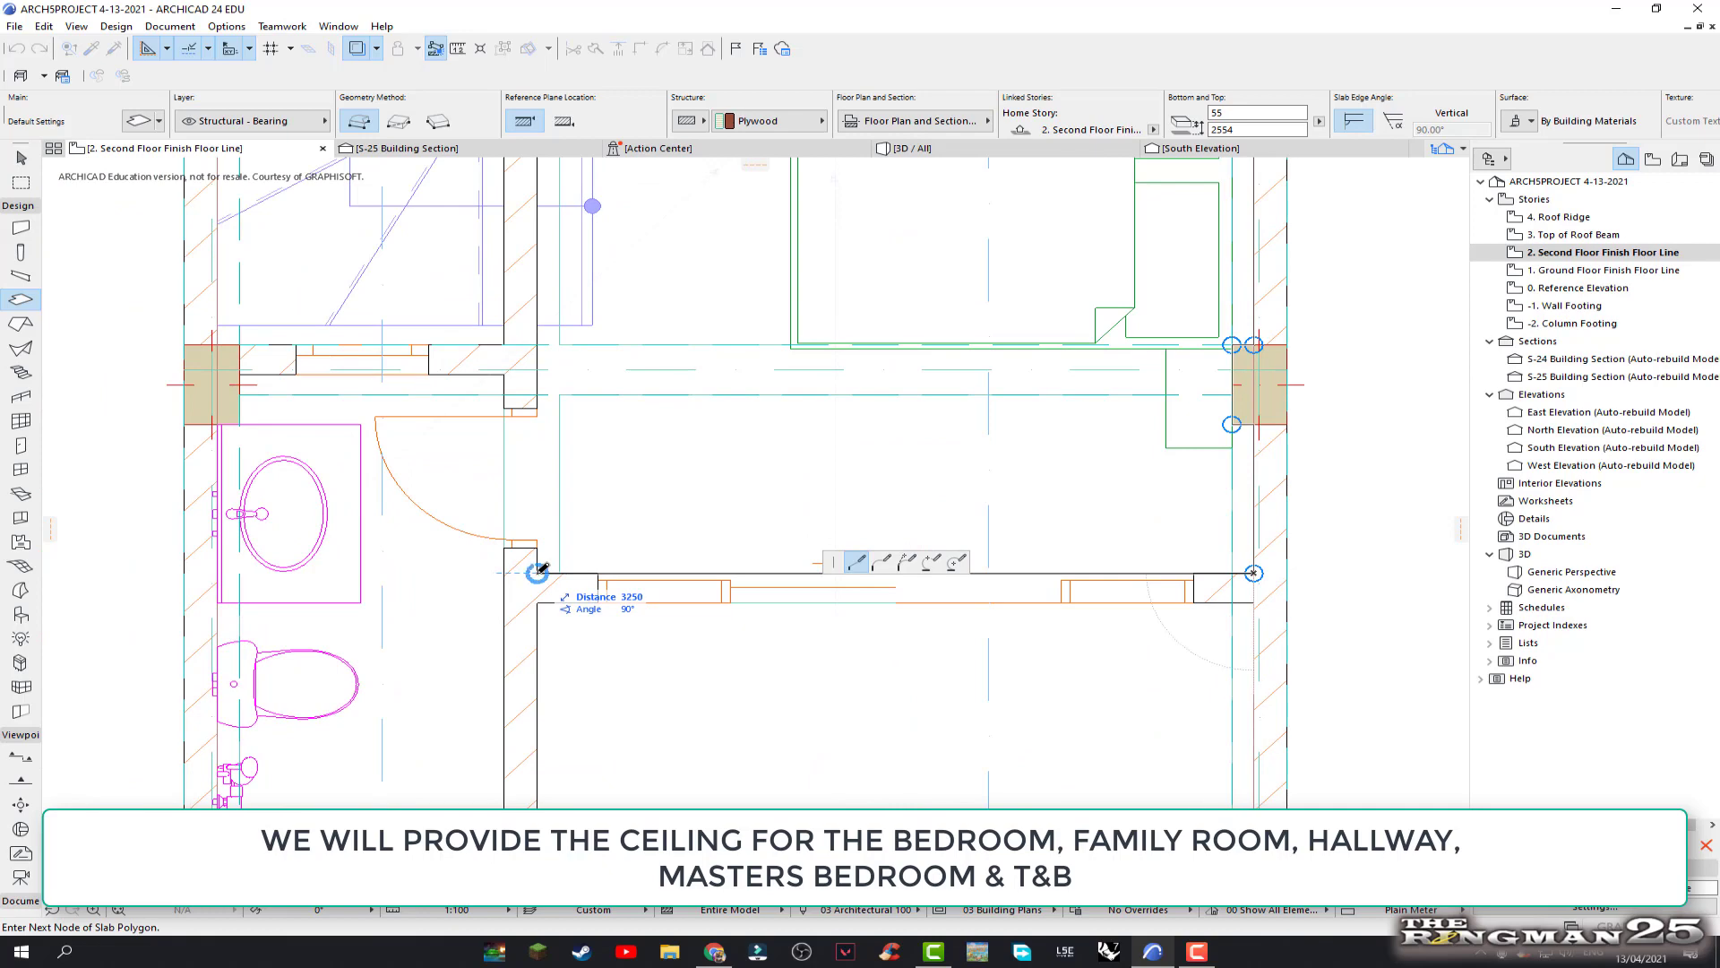
pyautogui.scroll(-2, 547, 538)
pyautogui.moveTo(549, 608); pyautogui.dragTo(549, 448, button='middle')
pyautogui.scroll(2, 548, 444)
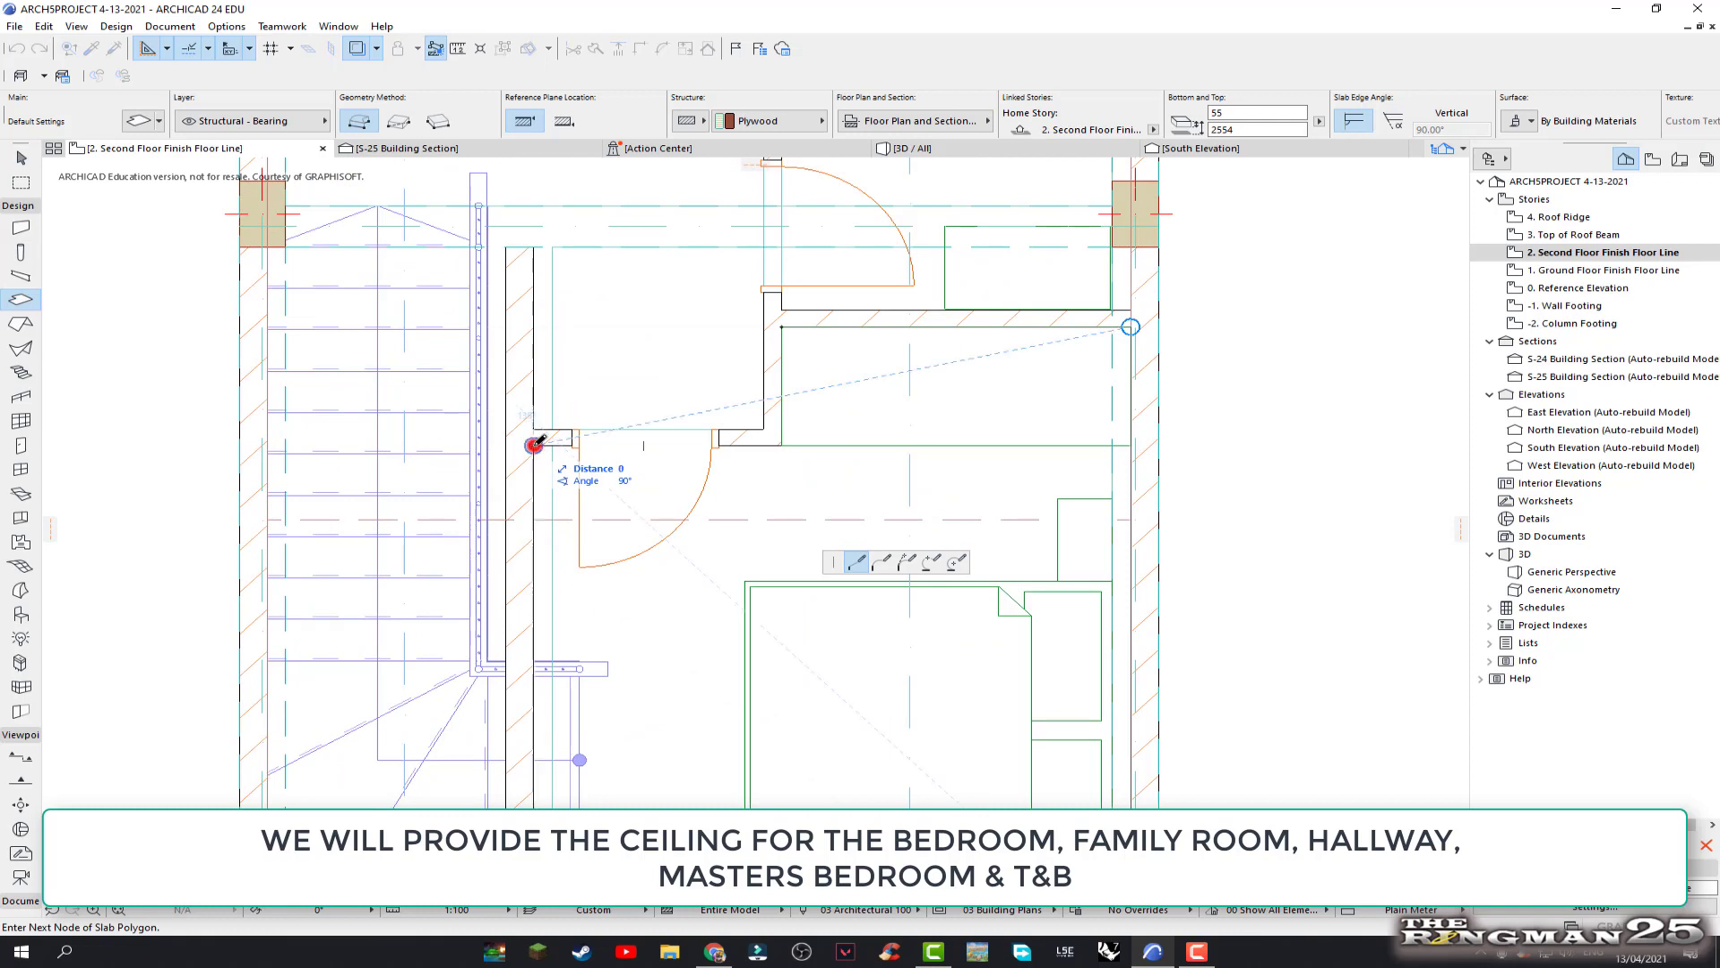
pyautogui.click(782, 445)
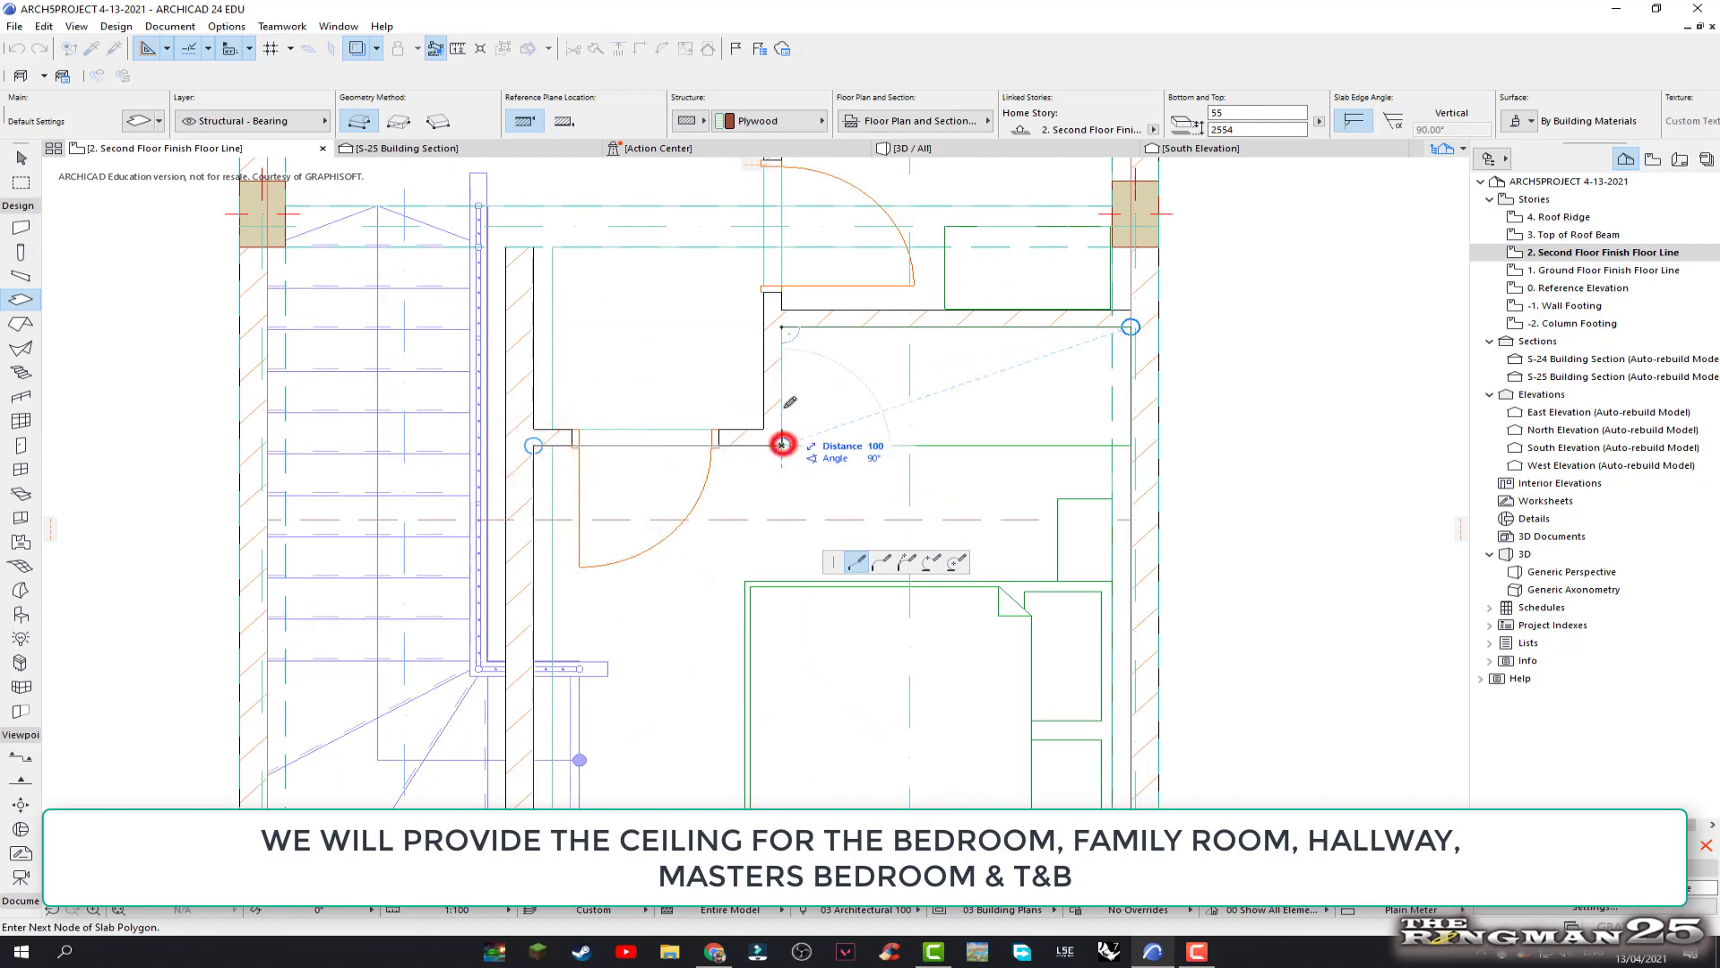
pyautogui.doubleClick(782, 326)
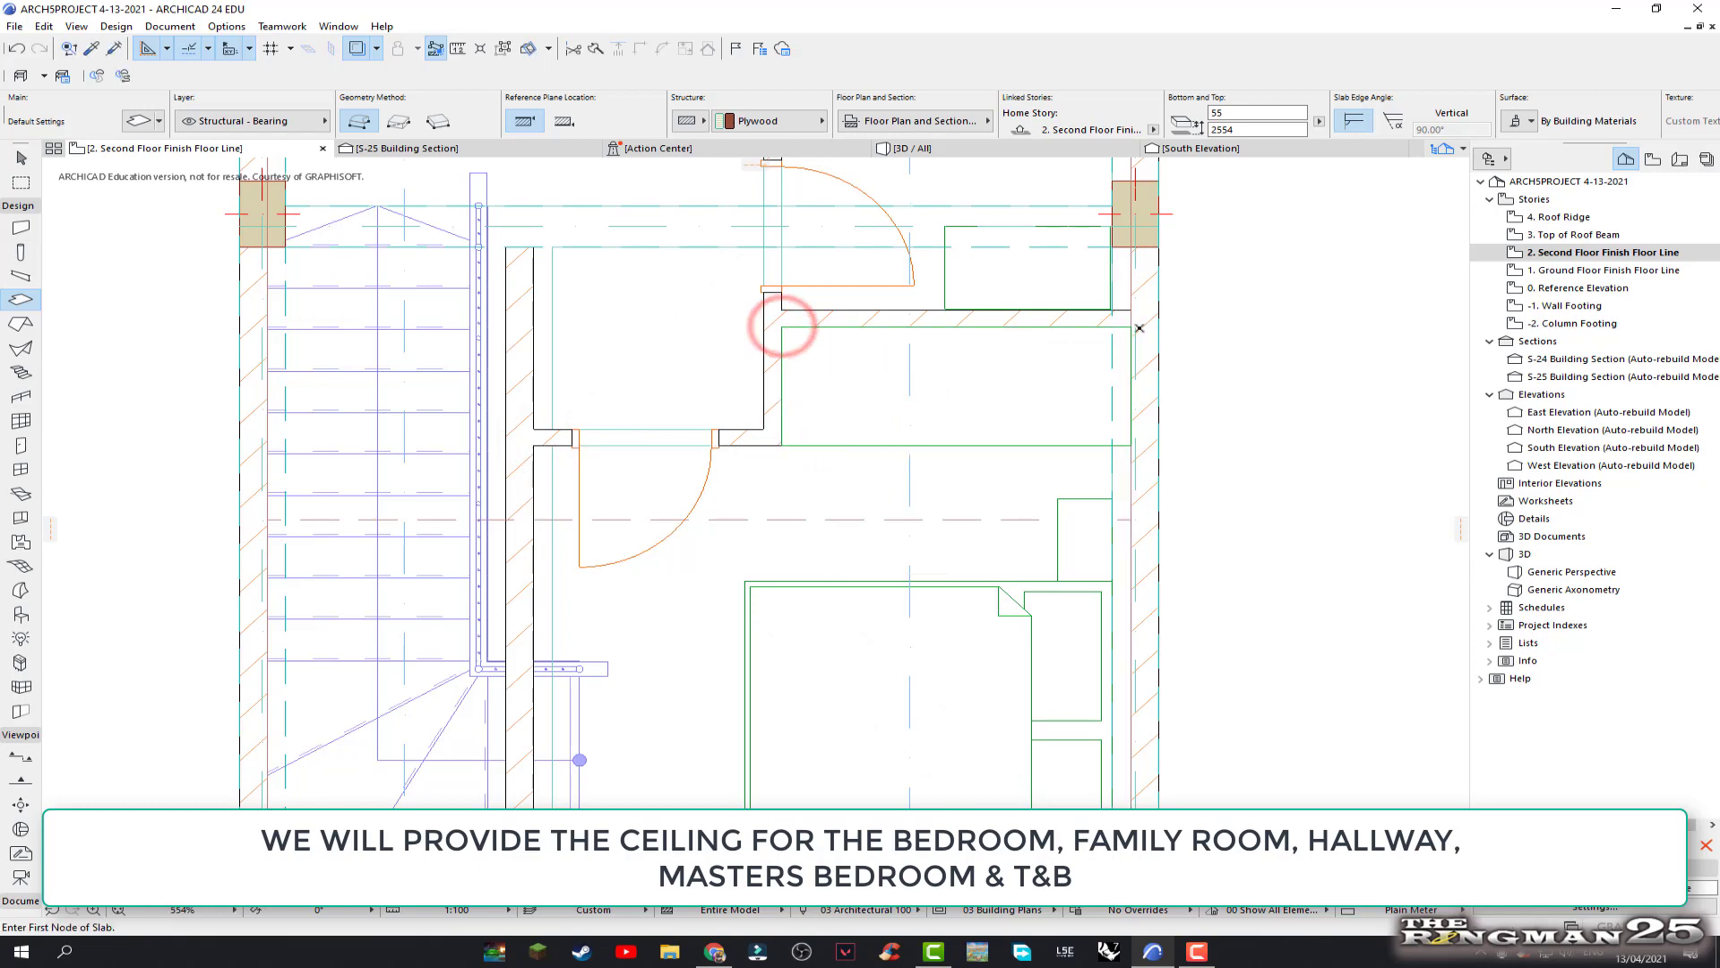
# Zoom to the T&B and place its ceiling slab's top and bottom wall corners
pyautogui.scroll(-5, 1000, 422)
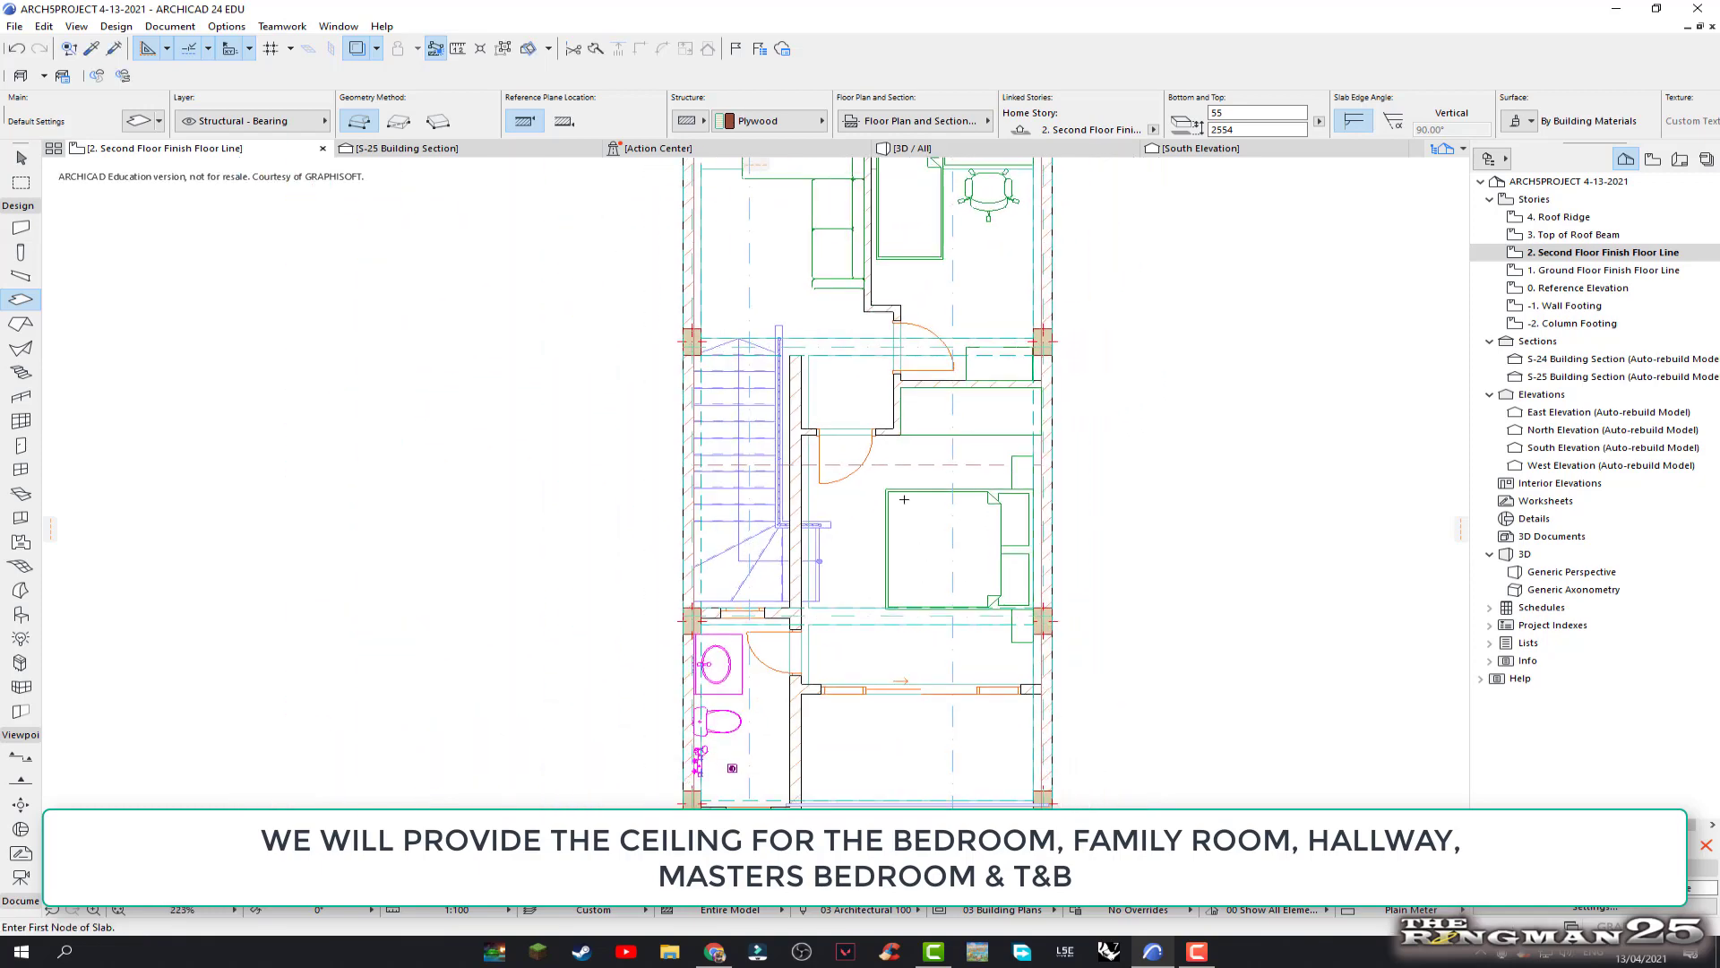
pyautogui.moveTo(841, 549); pyautogui.dragTo(798, 309, button='middle')
pyautogui.scroll(5, 742, 508)
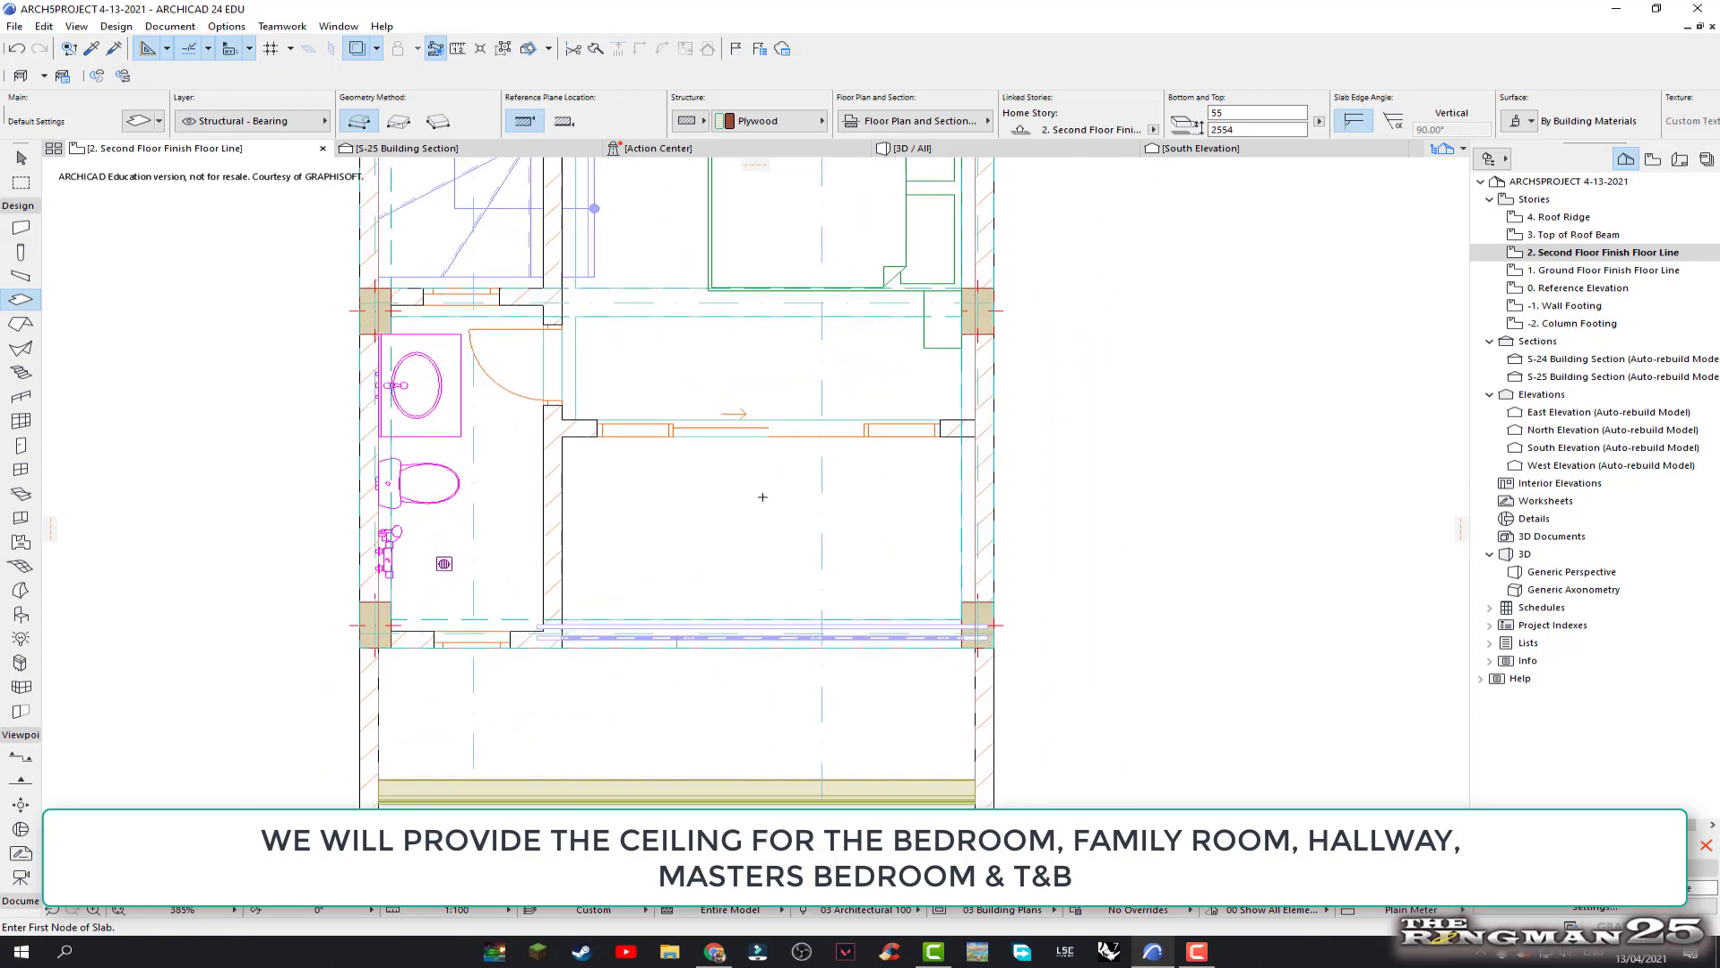
pyautogui.moveTo(742, 508); pyautogui.dragTo(931, 556, button='middle')
pyautogui.scroll(1, 443, 381)
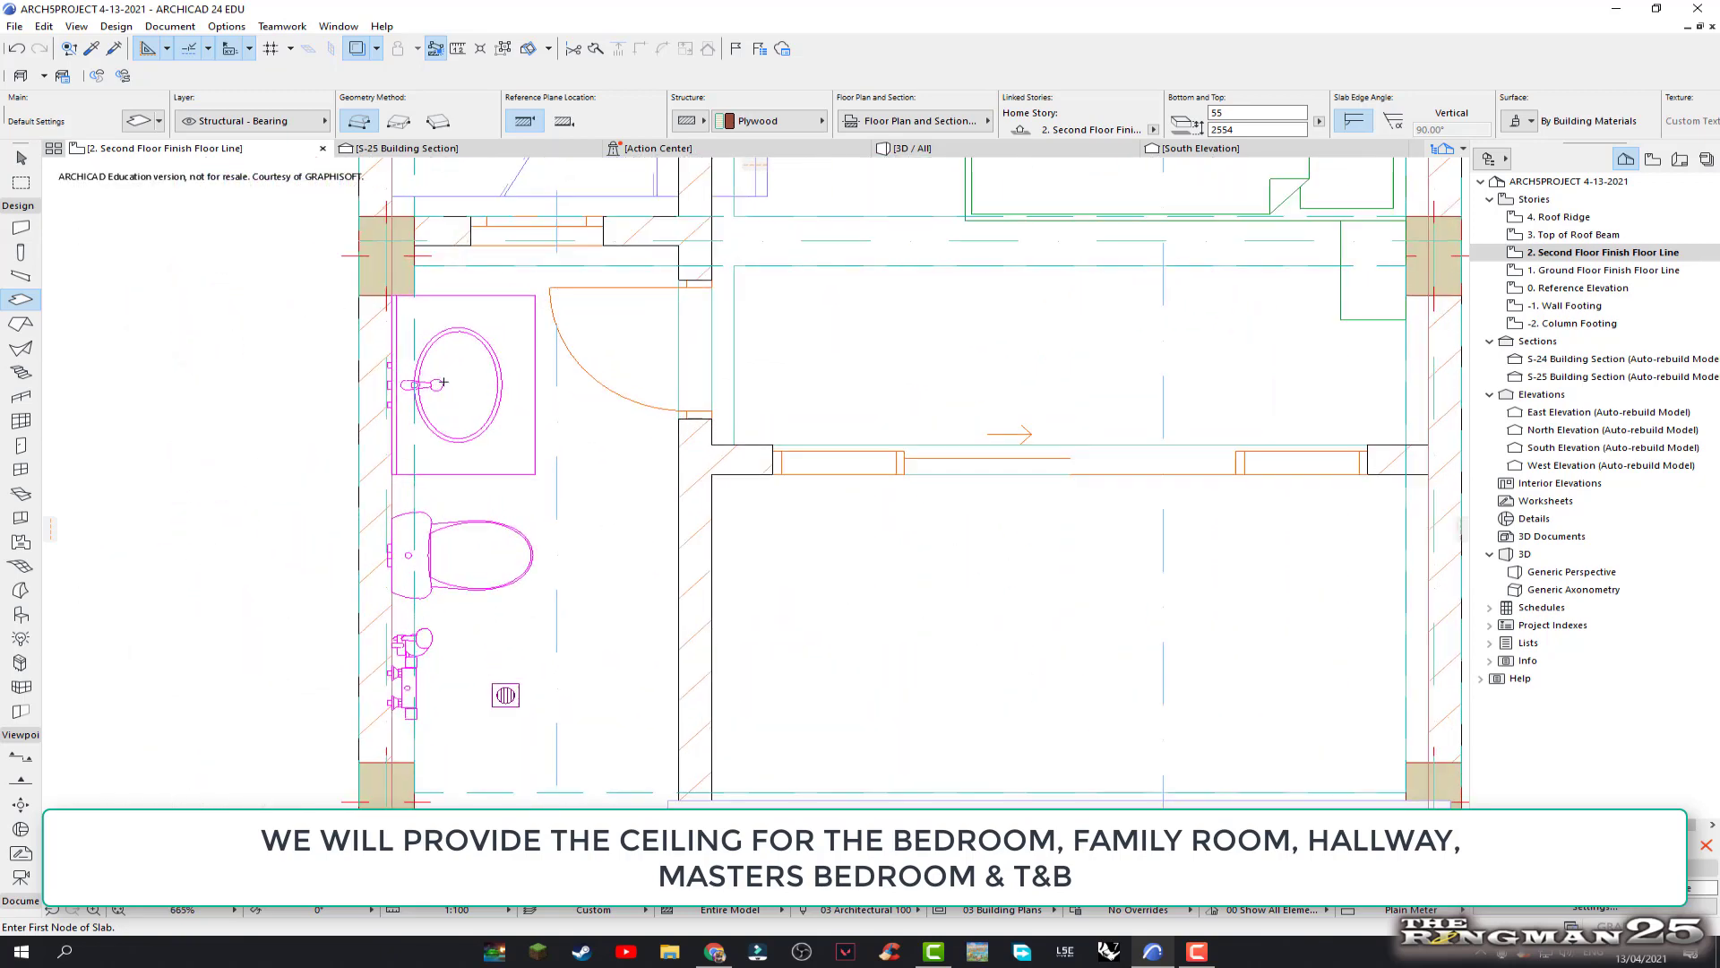
pyautogui.scroll(1, 442, 253)
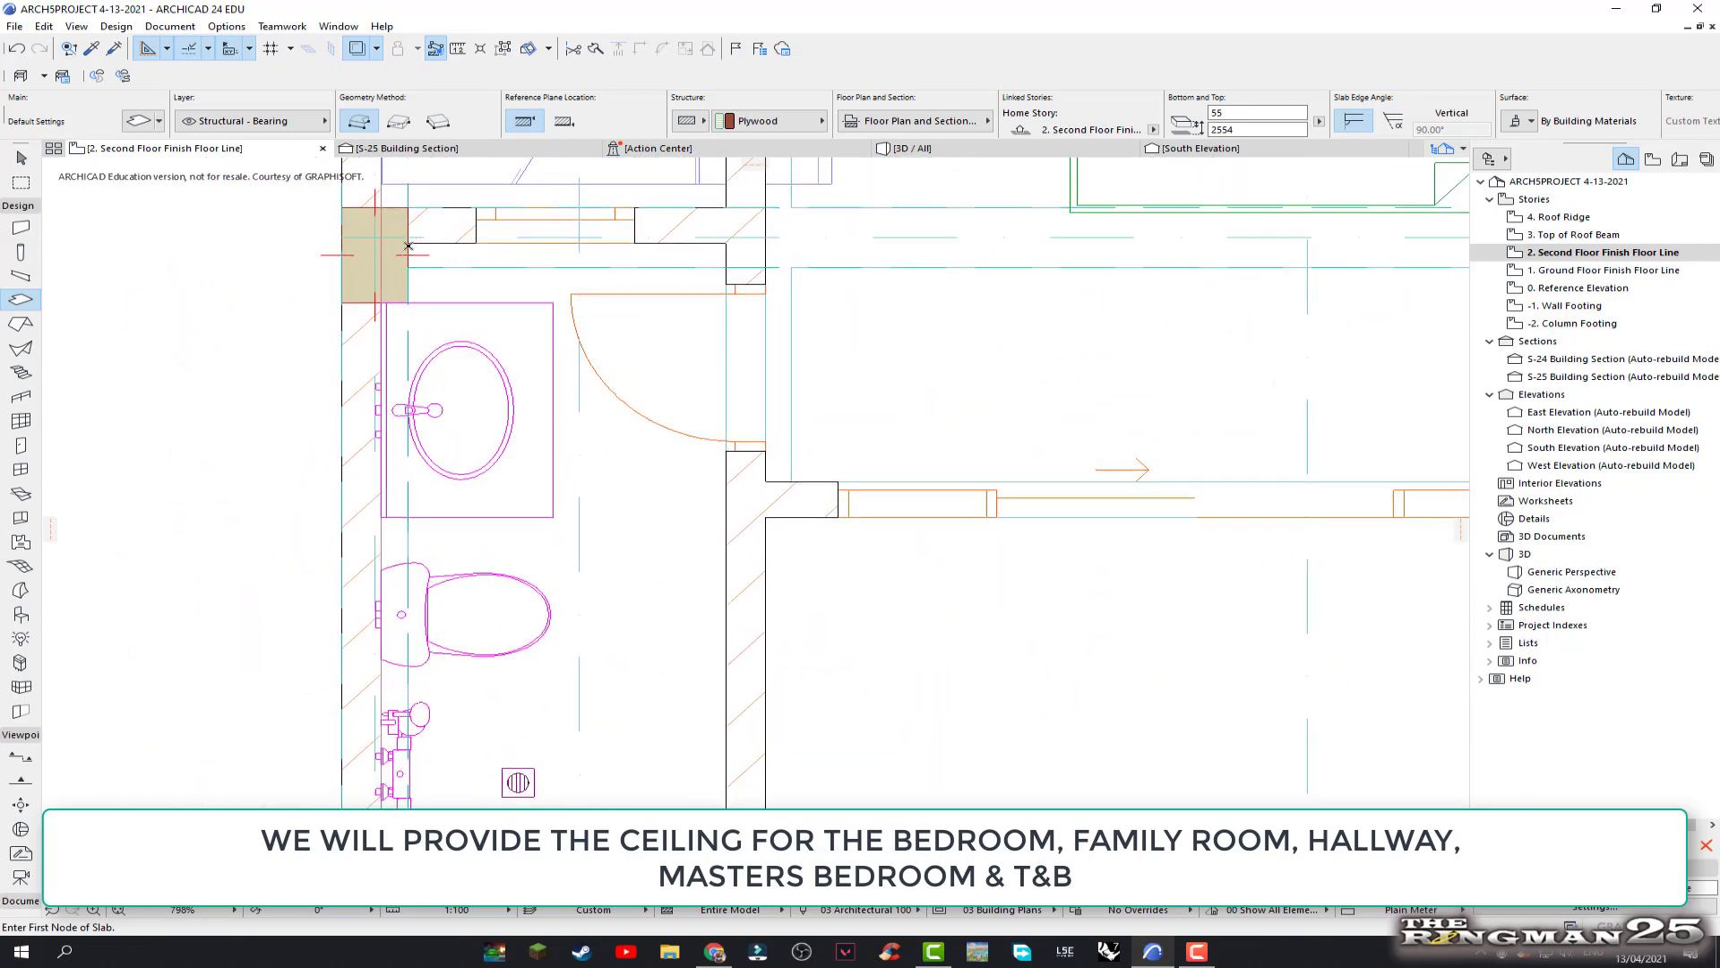
pyautogui.scroll(1, 408, 245)
pyautogui.scroll(1, 403, 249)
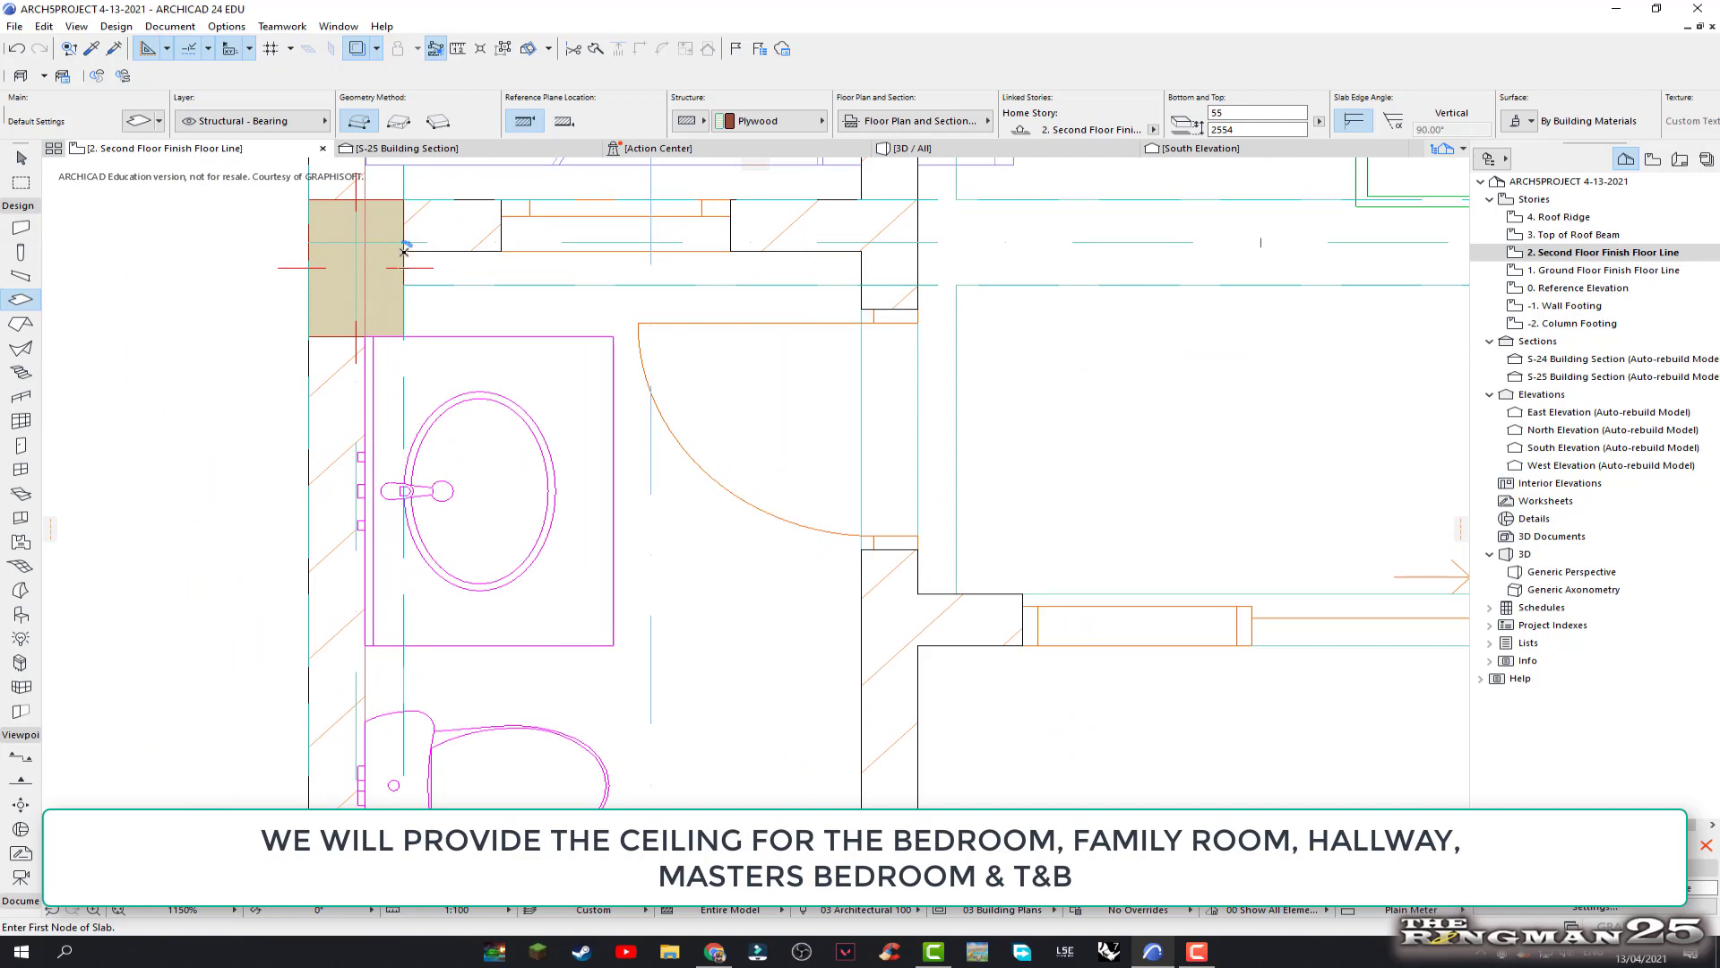
pyautogui.click(404, 250)
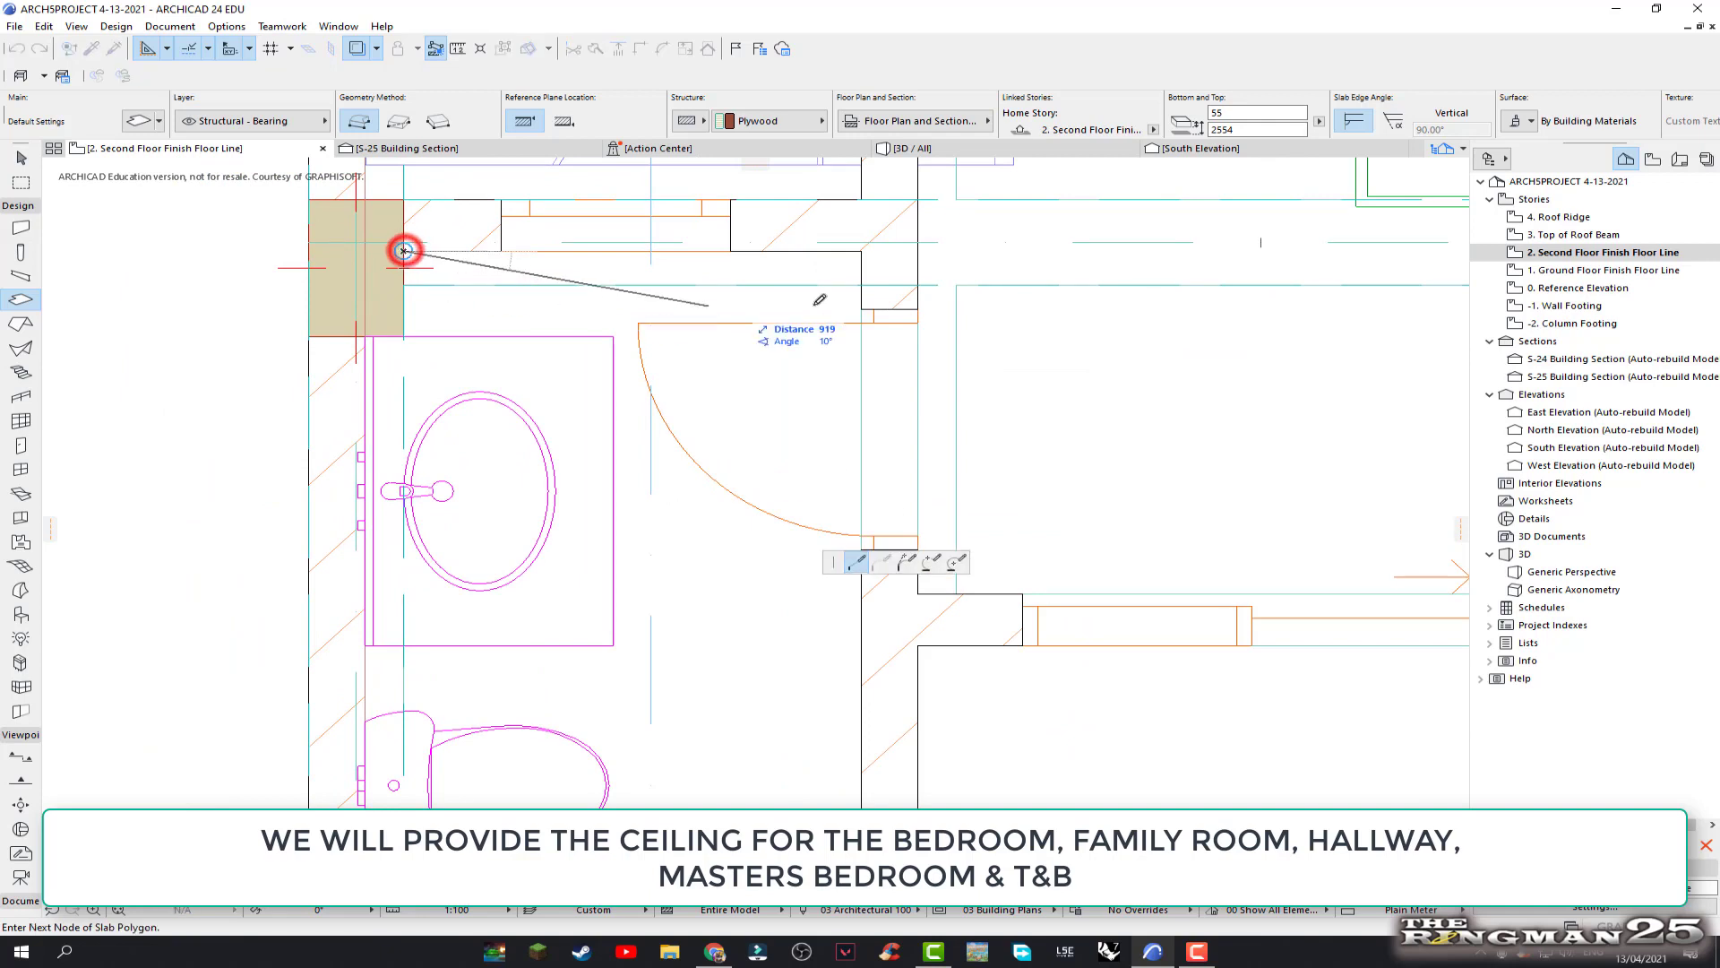
pyautogui.click(862, 250)
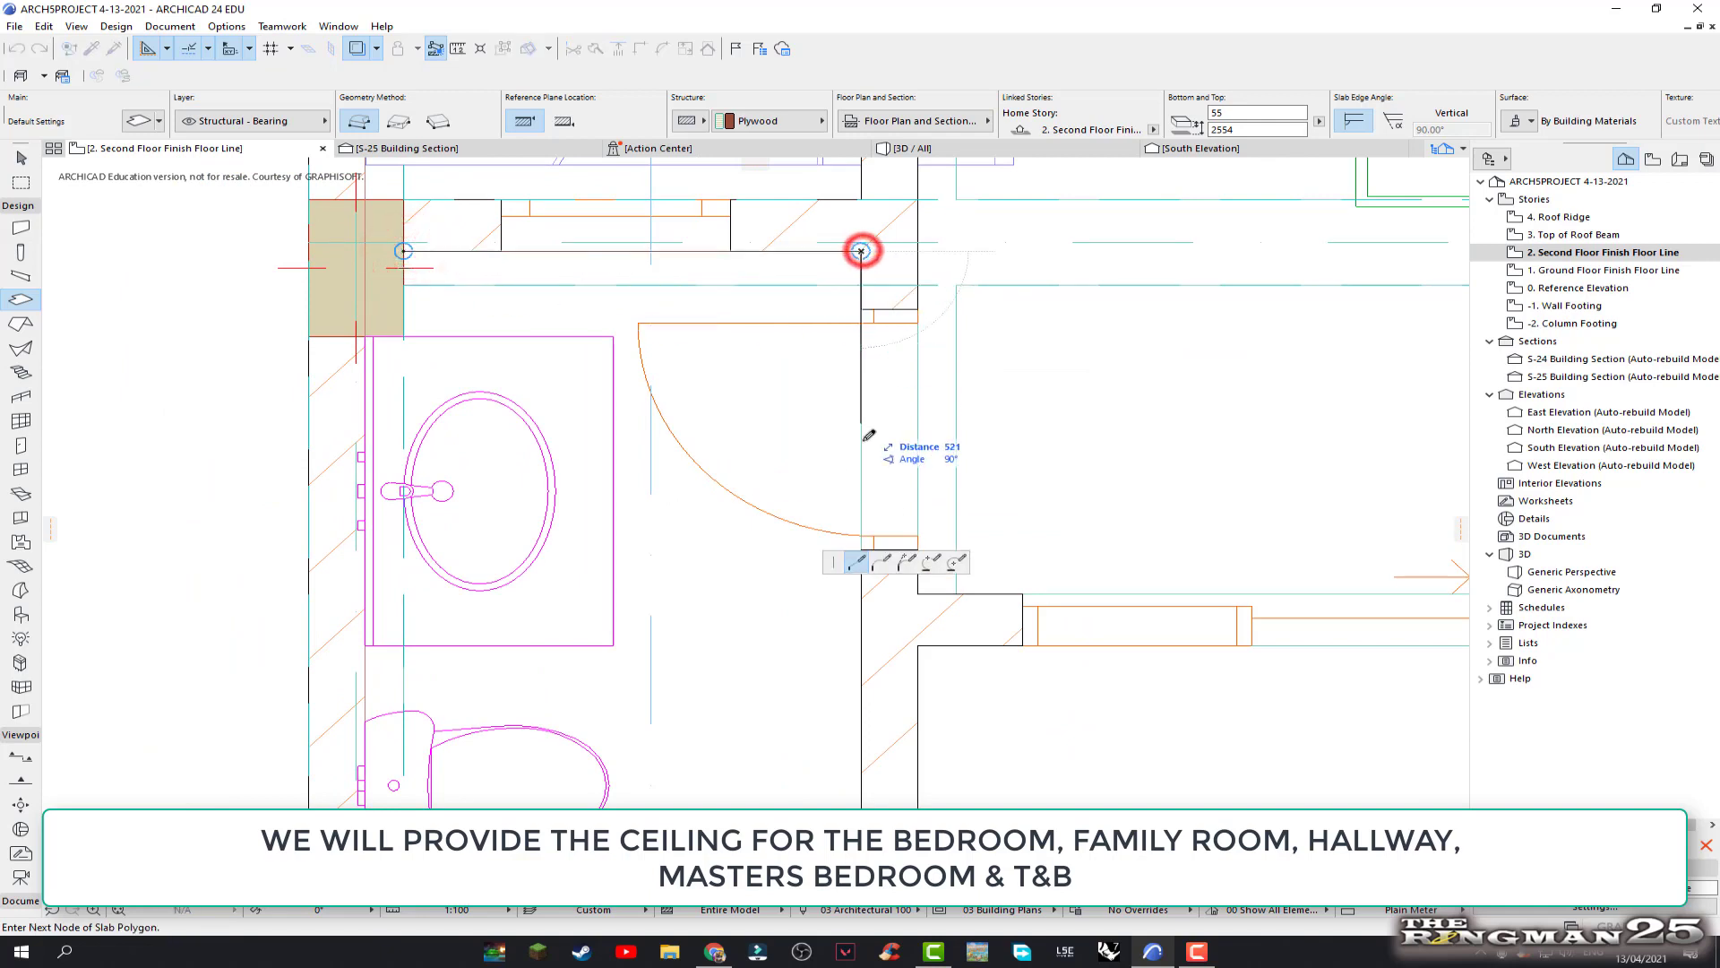
pyautogui.scroll(-3, 860, 322)
pyautogui.scroll(2, 871, 805)
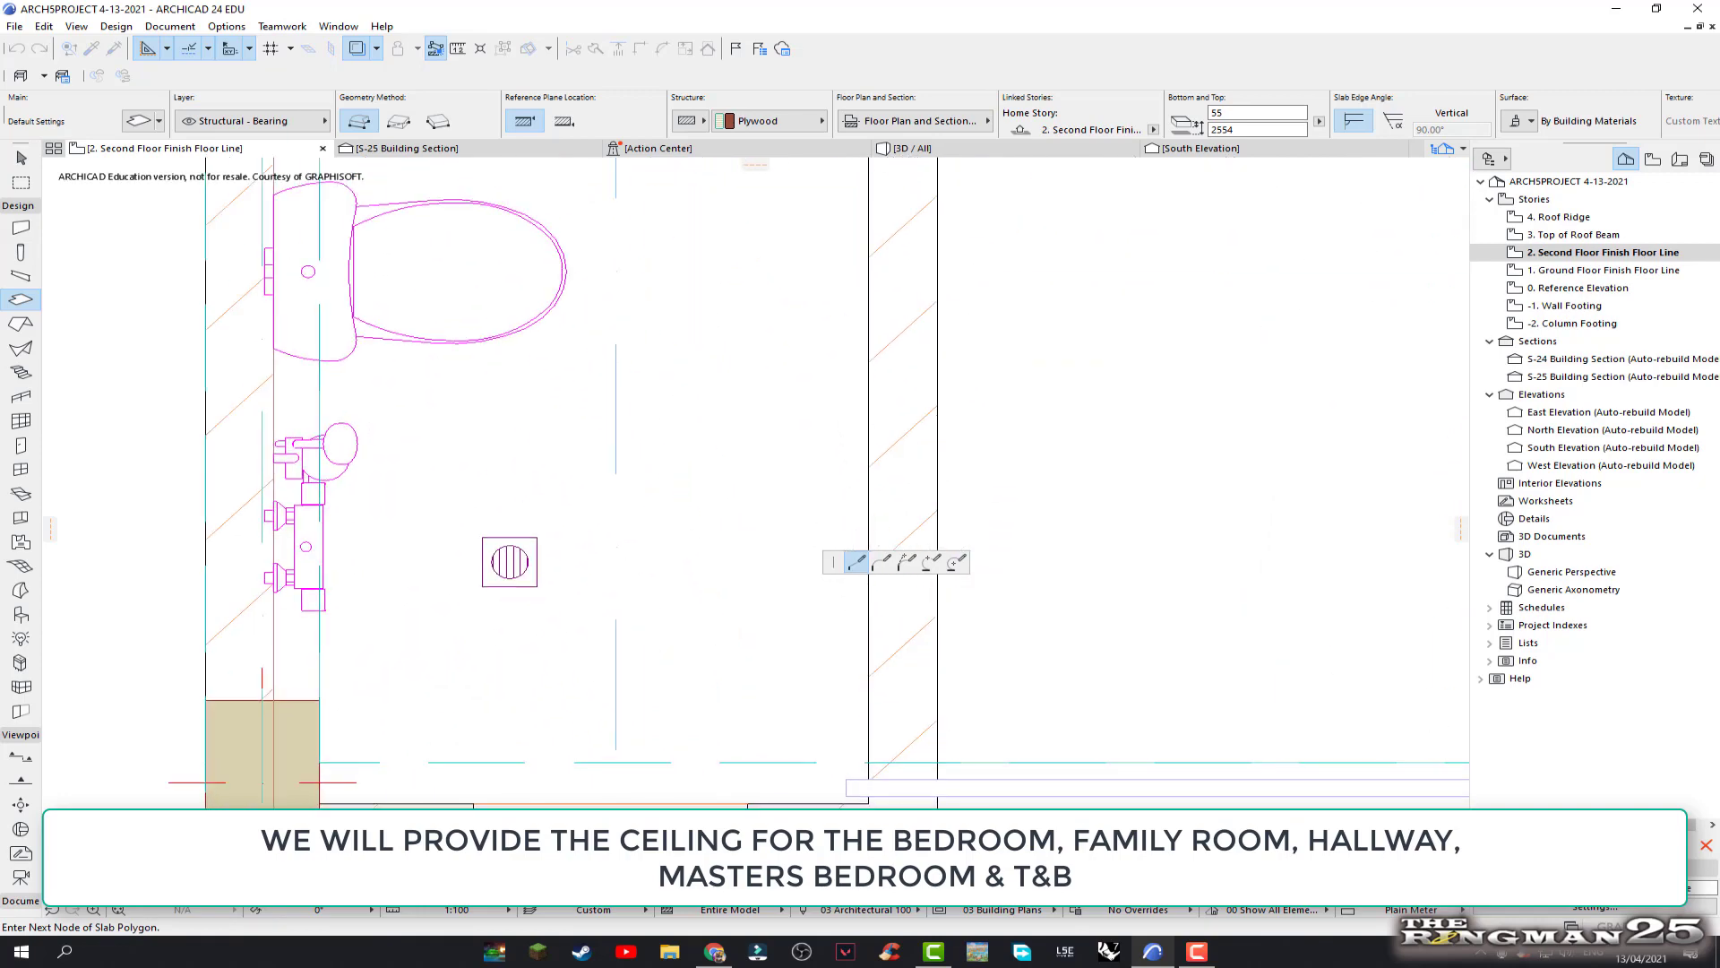
pyautogui.click(870, 801)
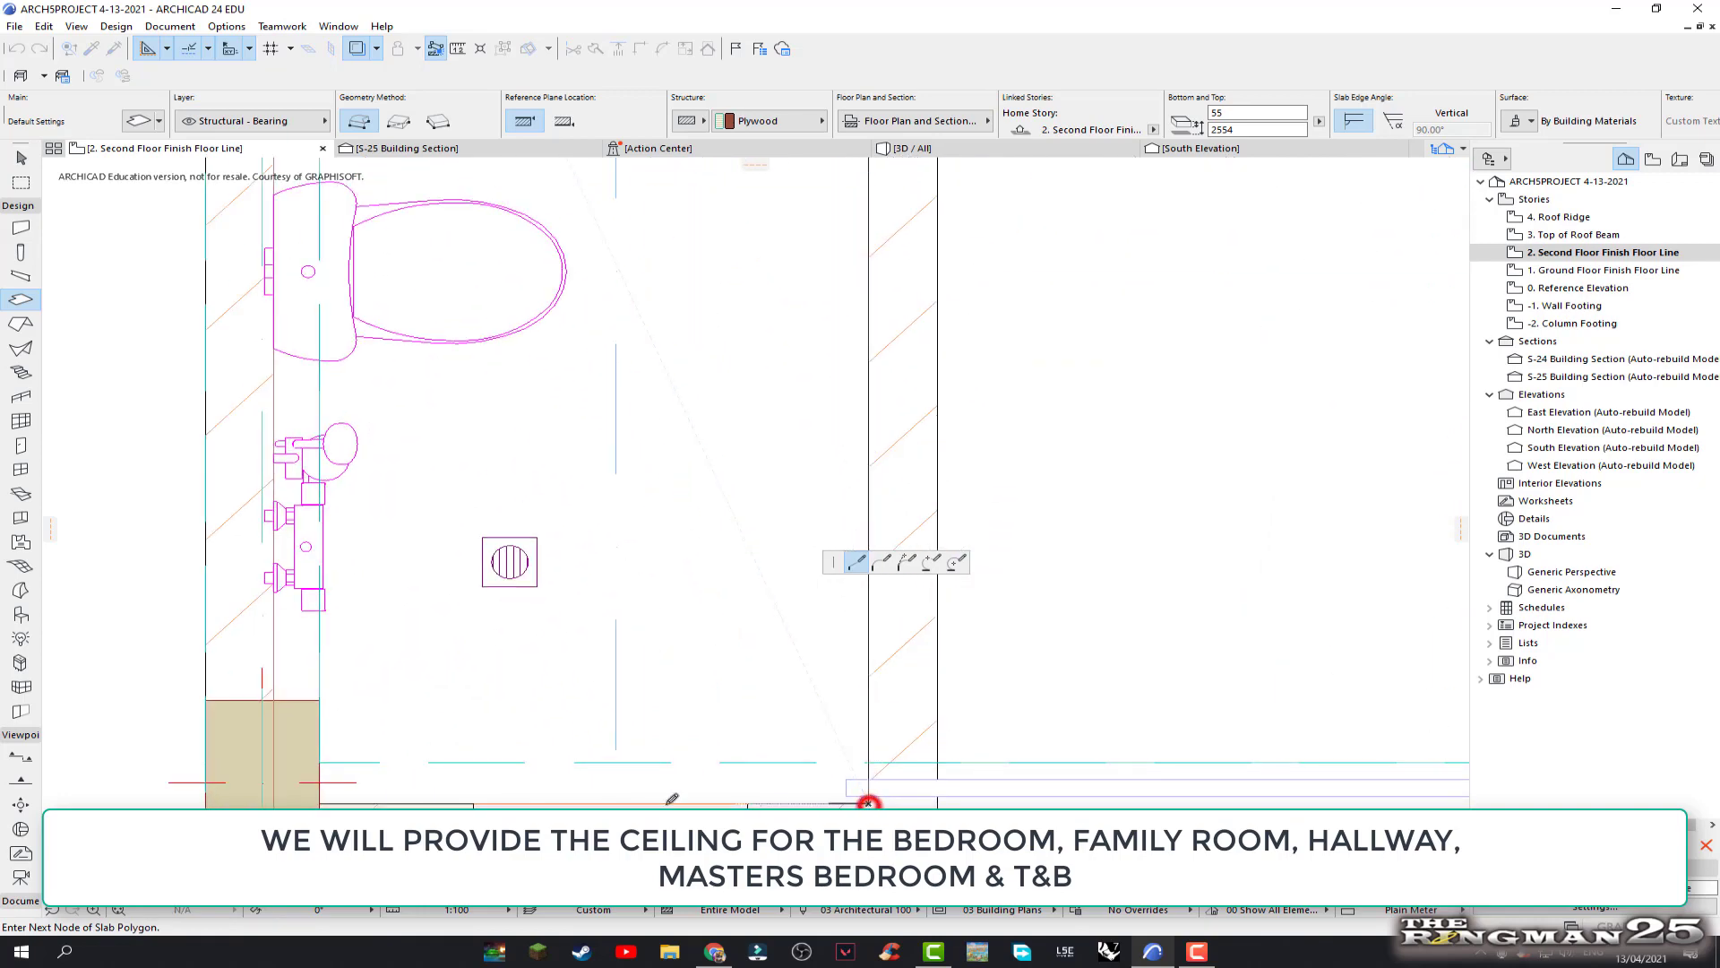
pyautogui.click(320, 802)
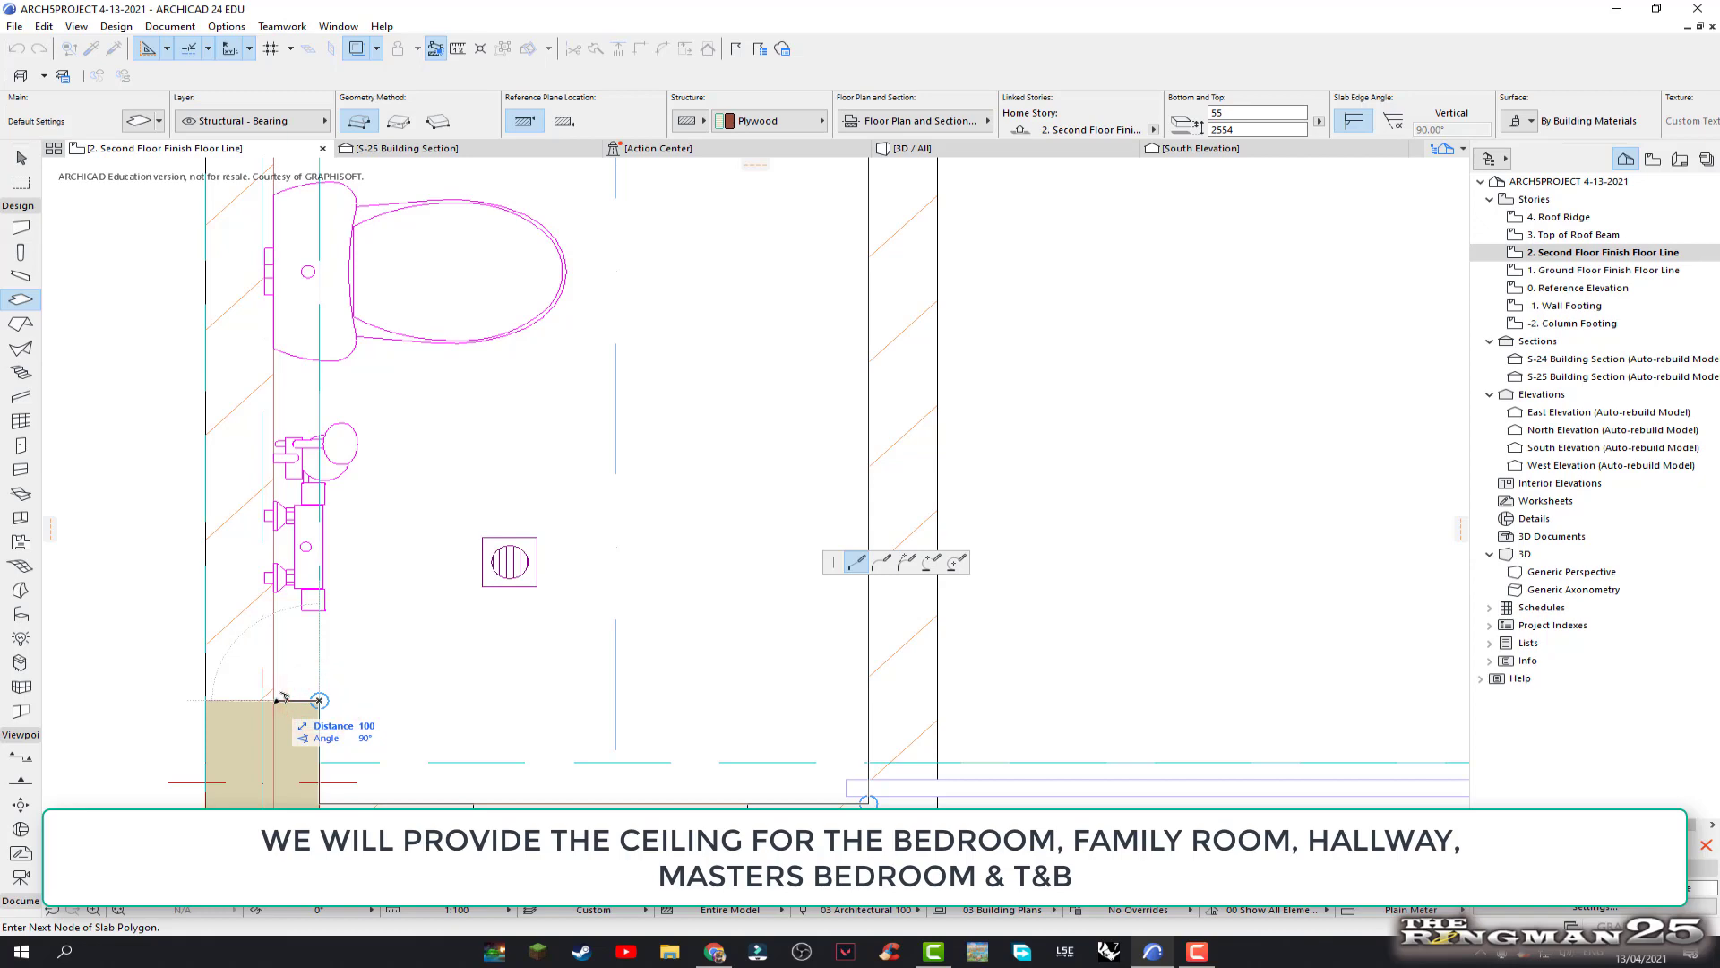
# Step the T&B slab outline around the corner column and close it
pyautogui.scroll(-3, 276, 700)
pyautogui.moveTo(269, 699); pyautogui.dragTo(383, 560, button='middle')
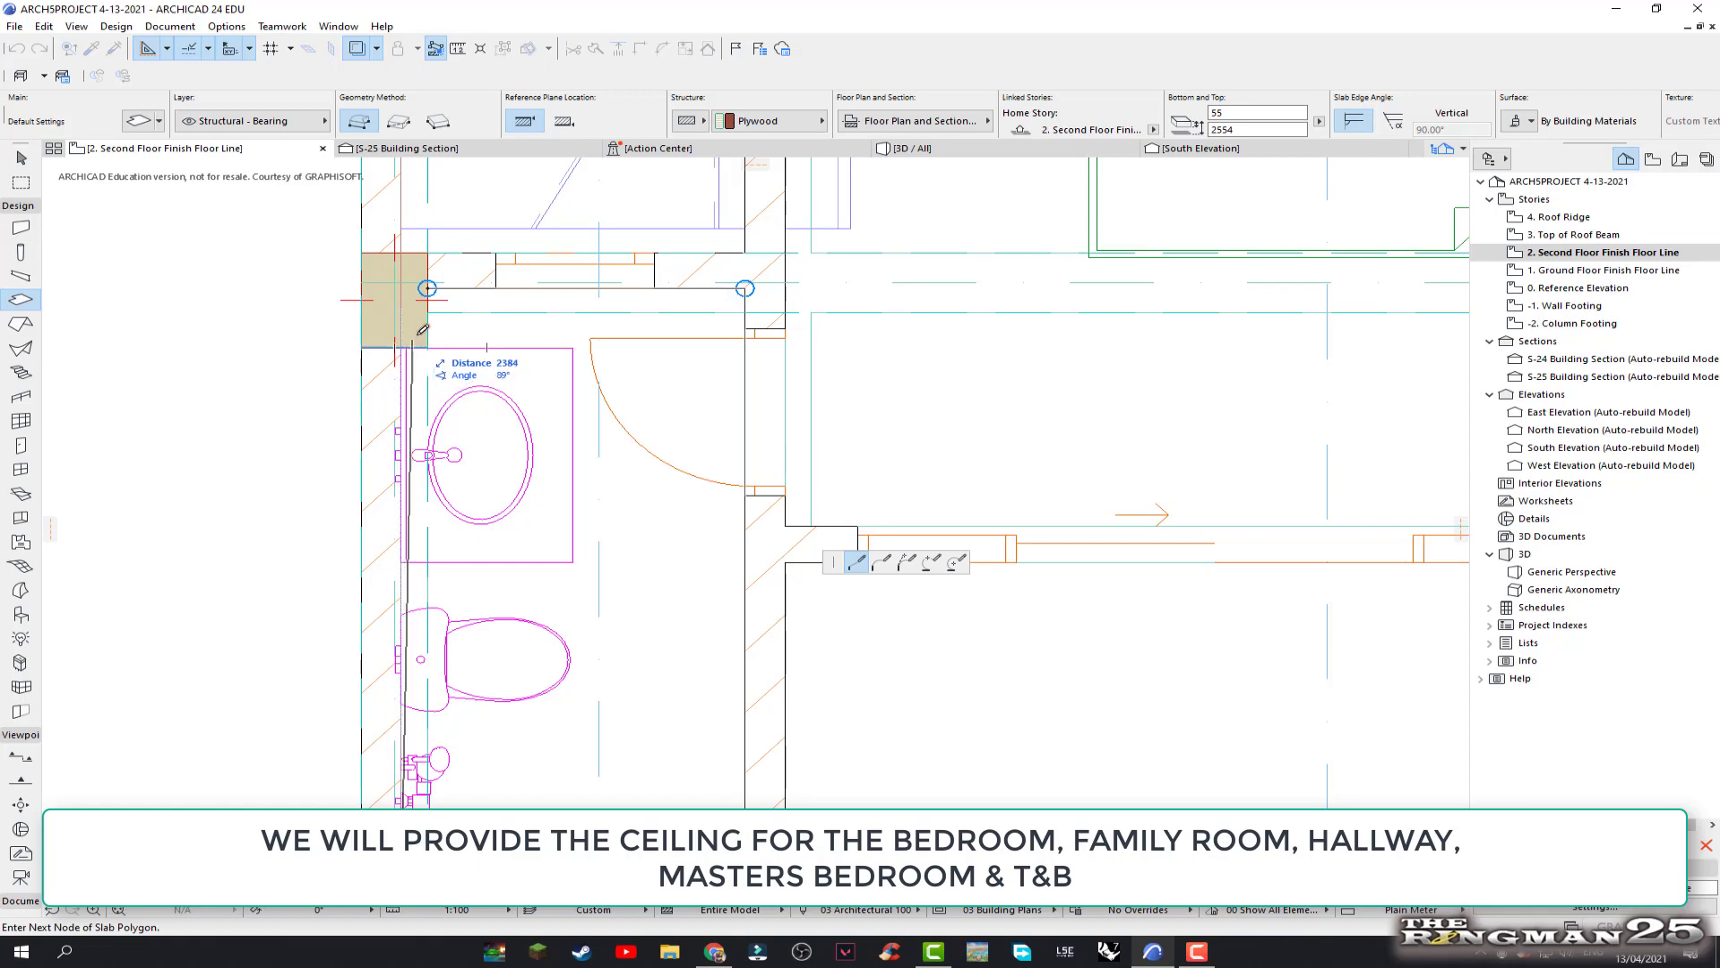
pyautogui.scroll(2, 412, 341)
pyautogui.scroll(2, 394, 345)
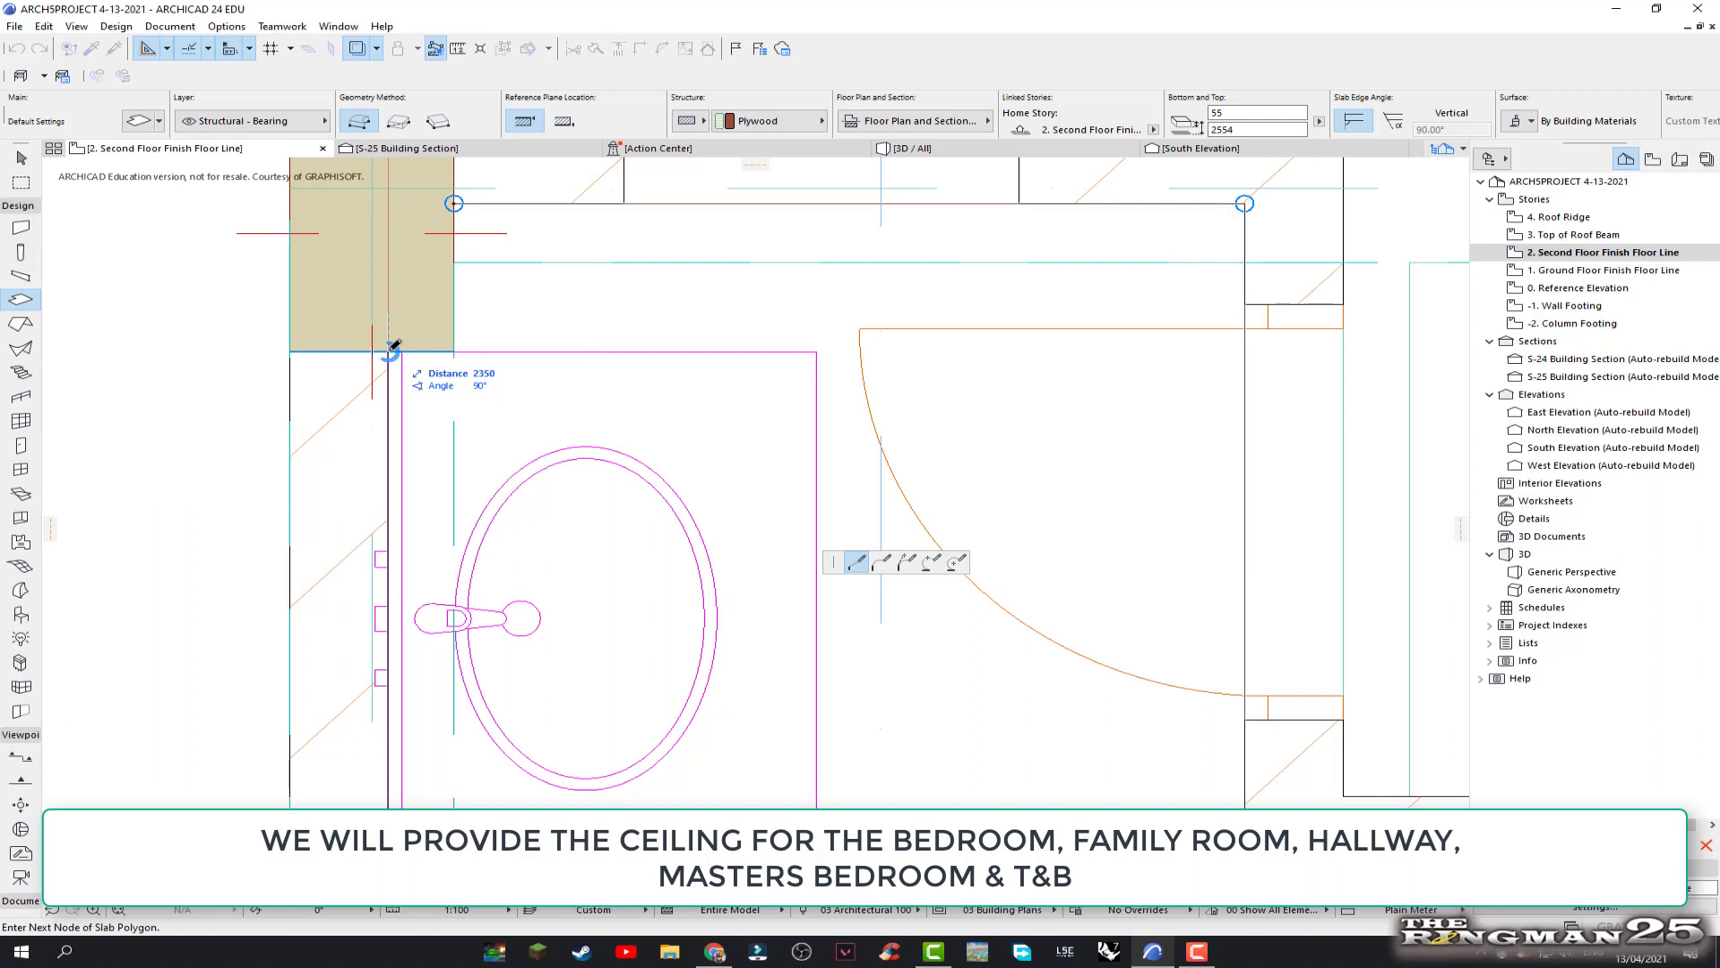
pyautogui.click(388, 351)
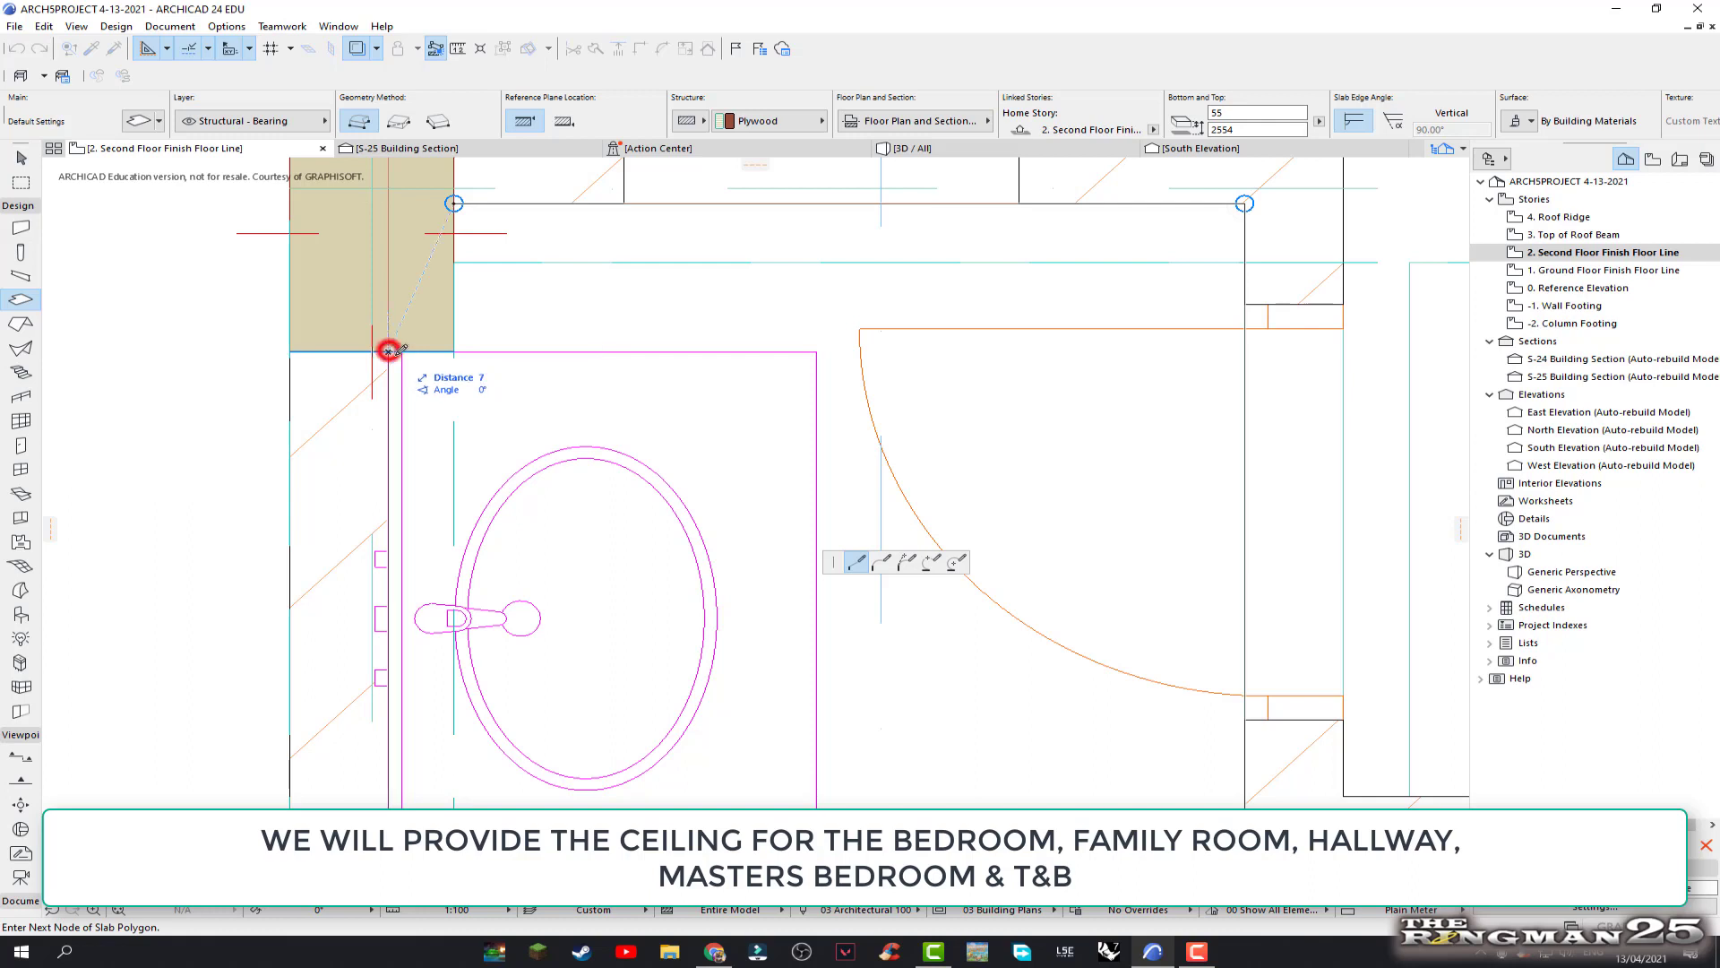
pyautogui.click(454, 351)
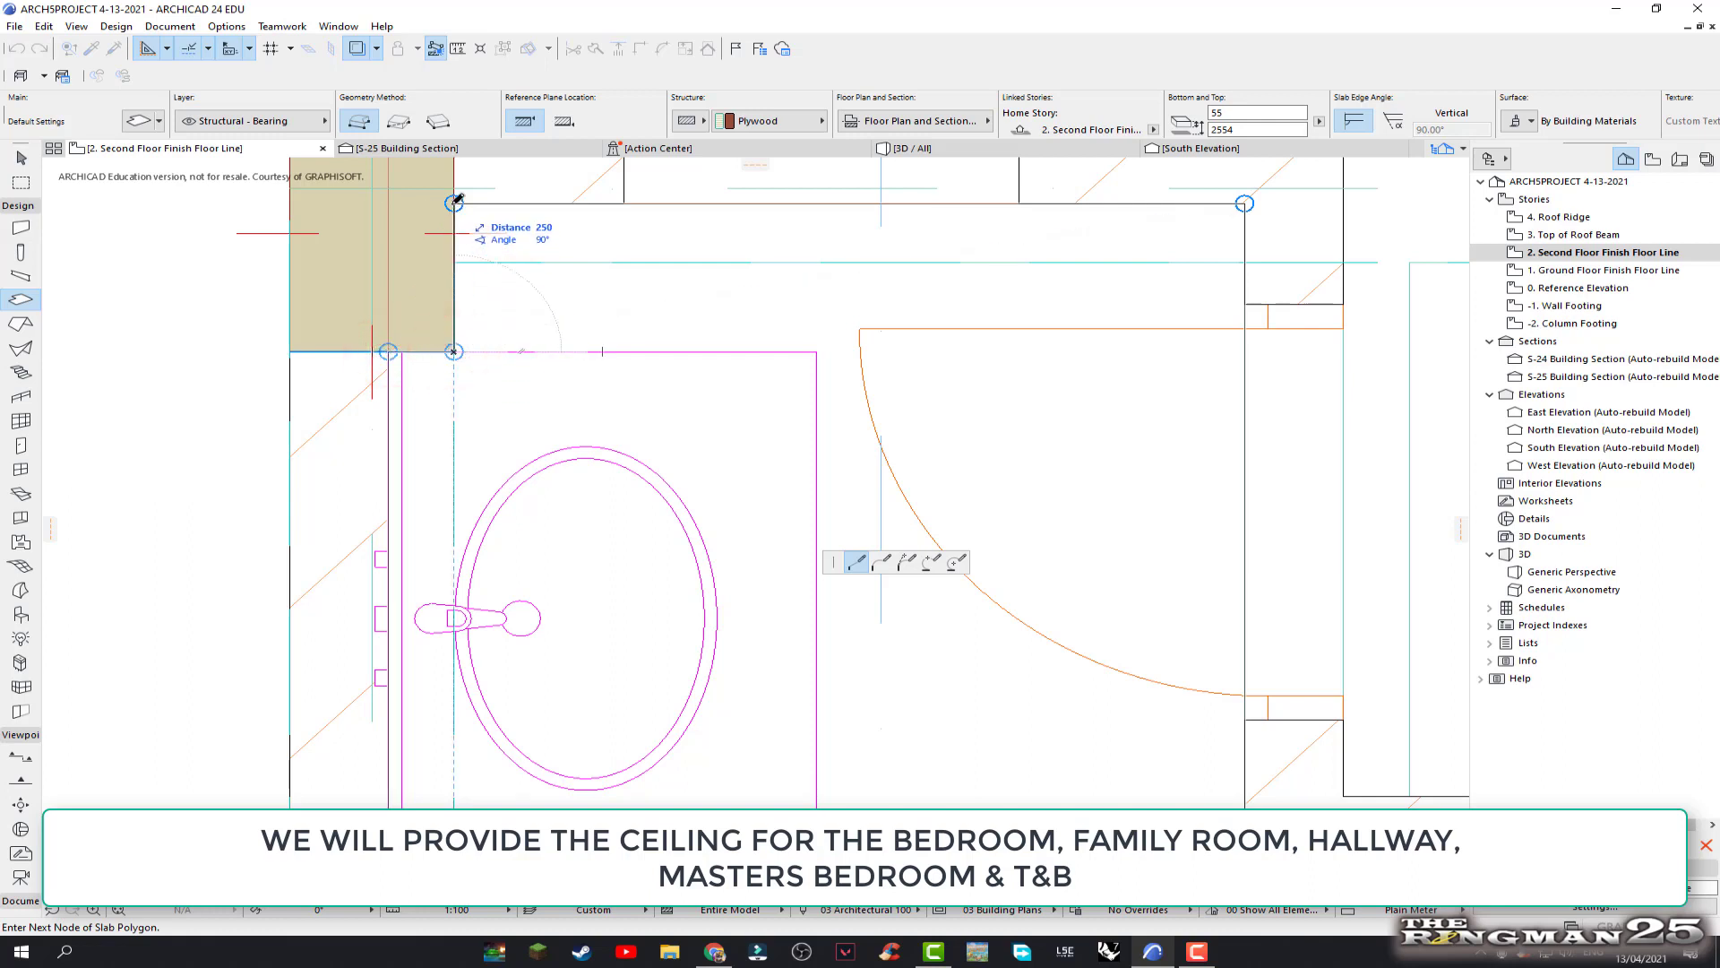
pyautogui.click(455, 200)
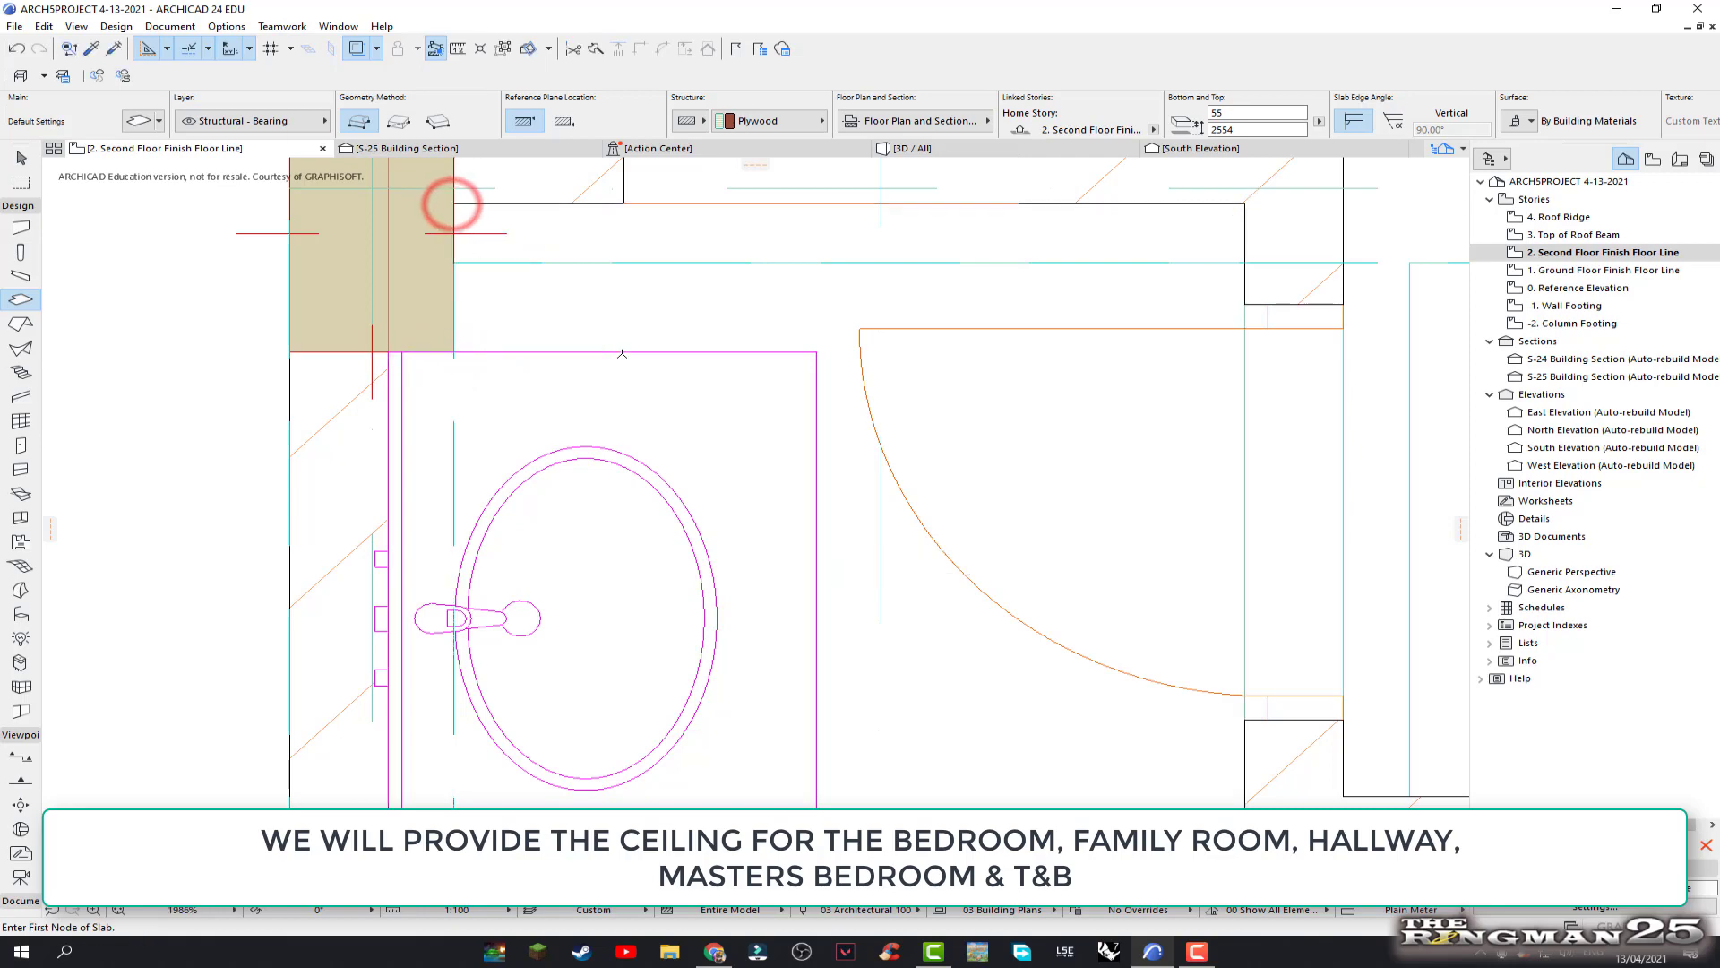
pyautogui.scroll(-5, 663, 430)
pyautogui.scroll(-1, 721, 515)
pyautogui.scroll(-1, 735, 533)
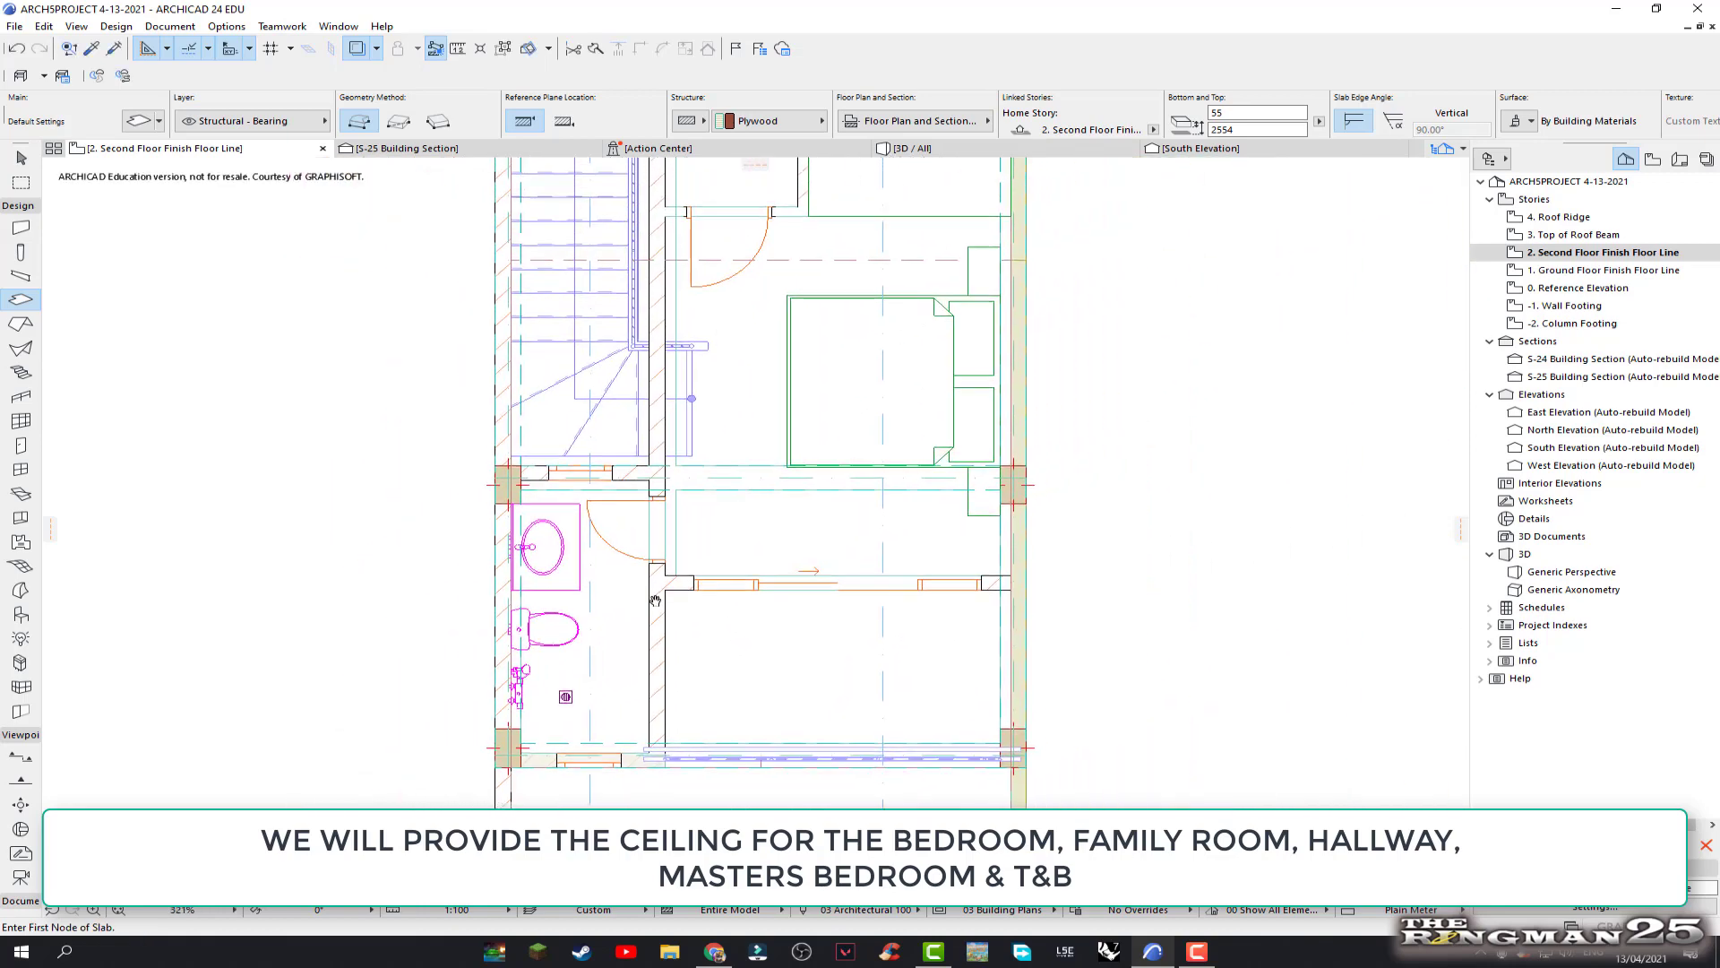
pyautogui.scroll(-1, 753, 551)
# Open the S-25 Building Section and measure from the ceiling corner down to the floor
pyautogui.click(555, 143)
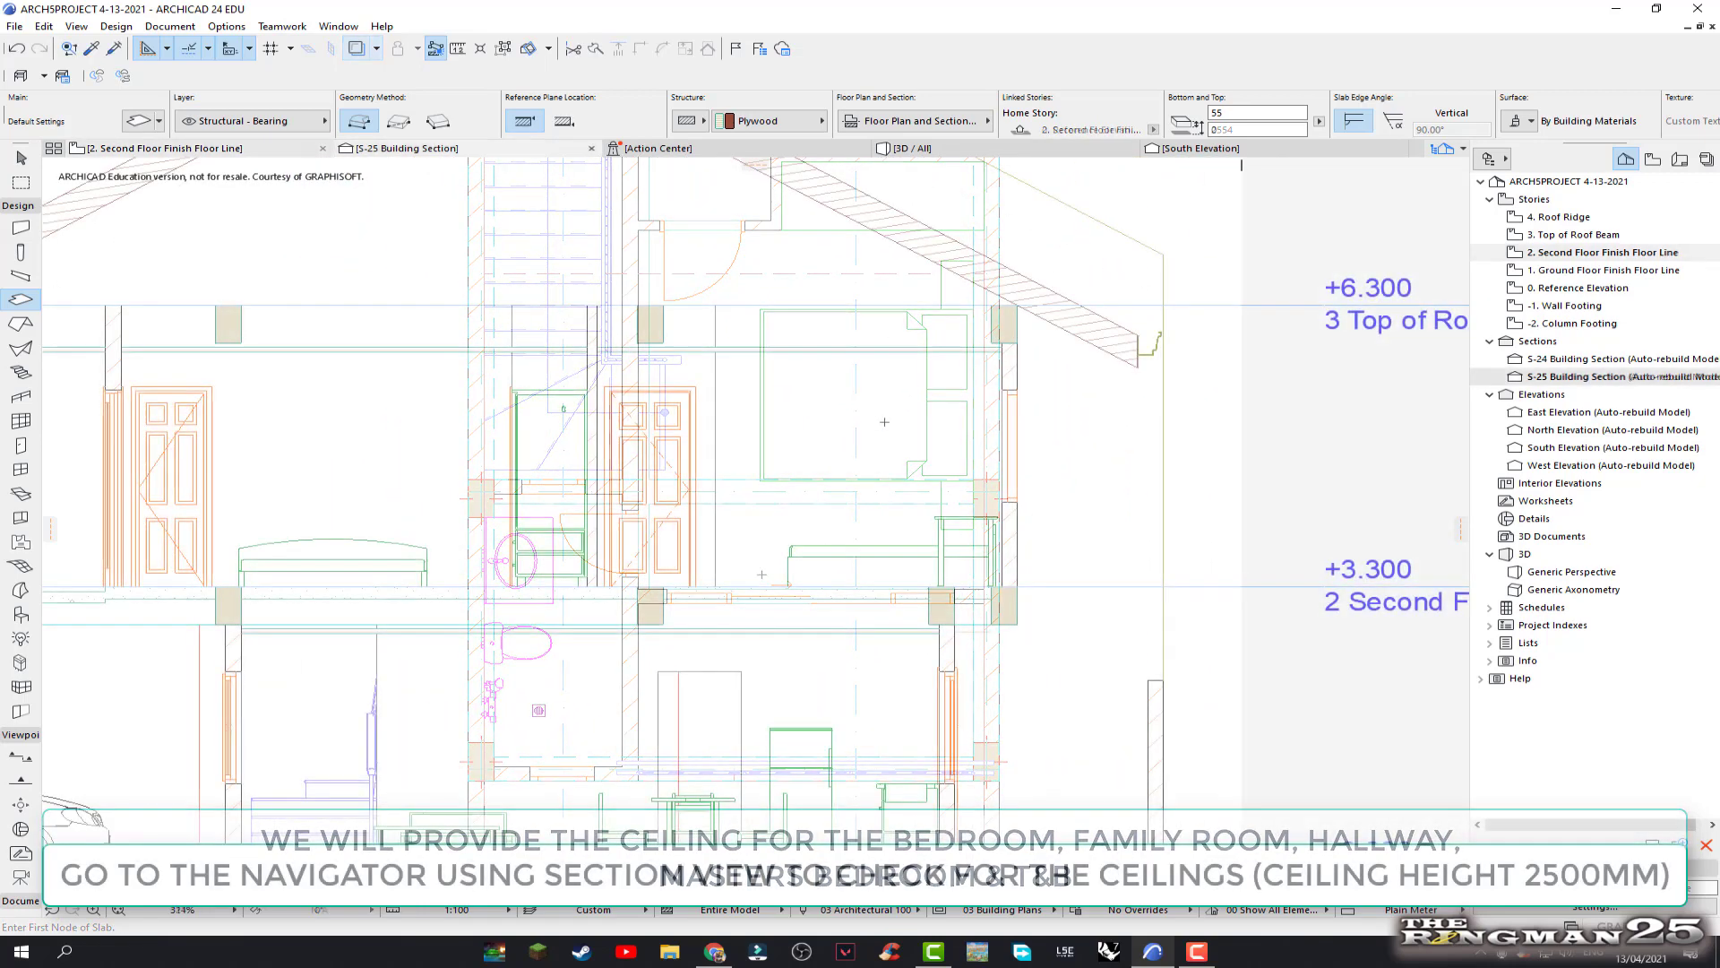
pyautogui.click(456, 50)
pyautogui.scroll(1, 1039, 345)
pyautogui.scroll(1, 1040, 345)
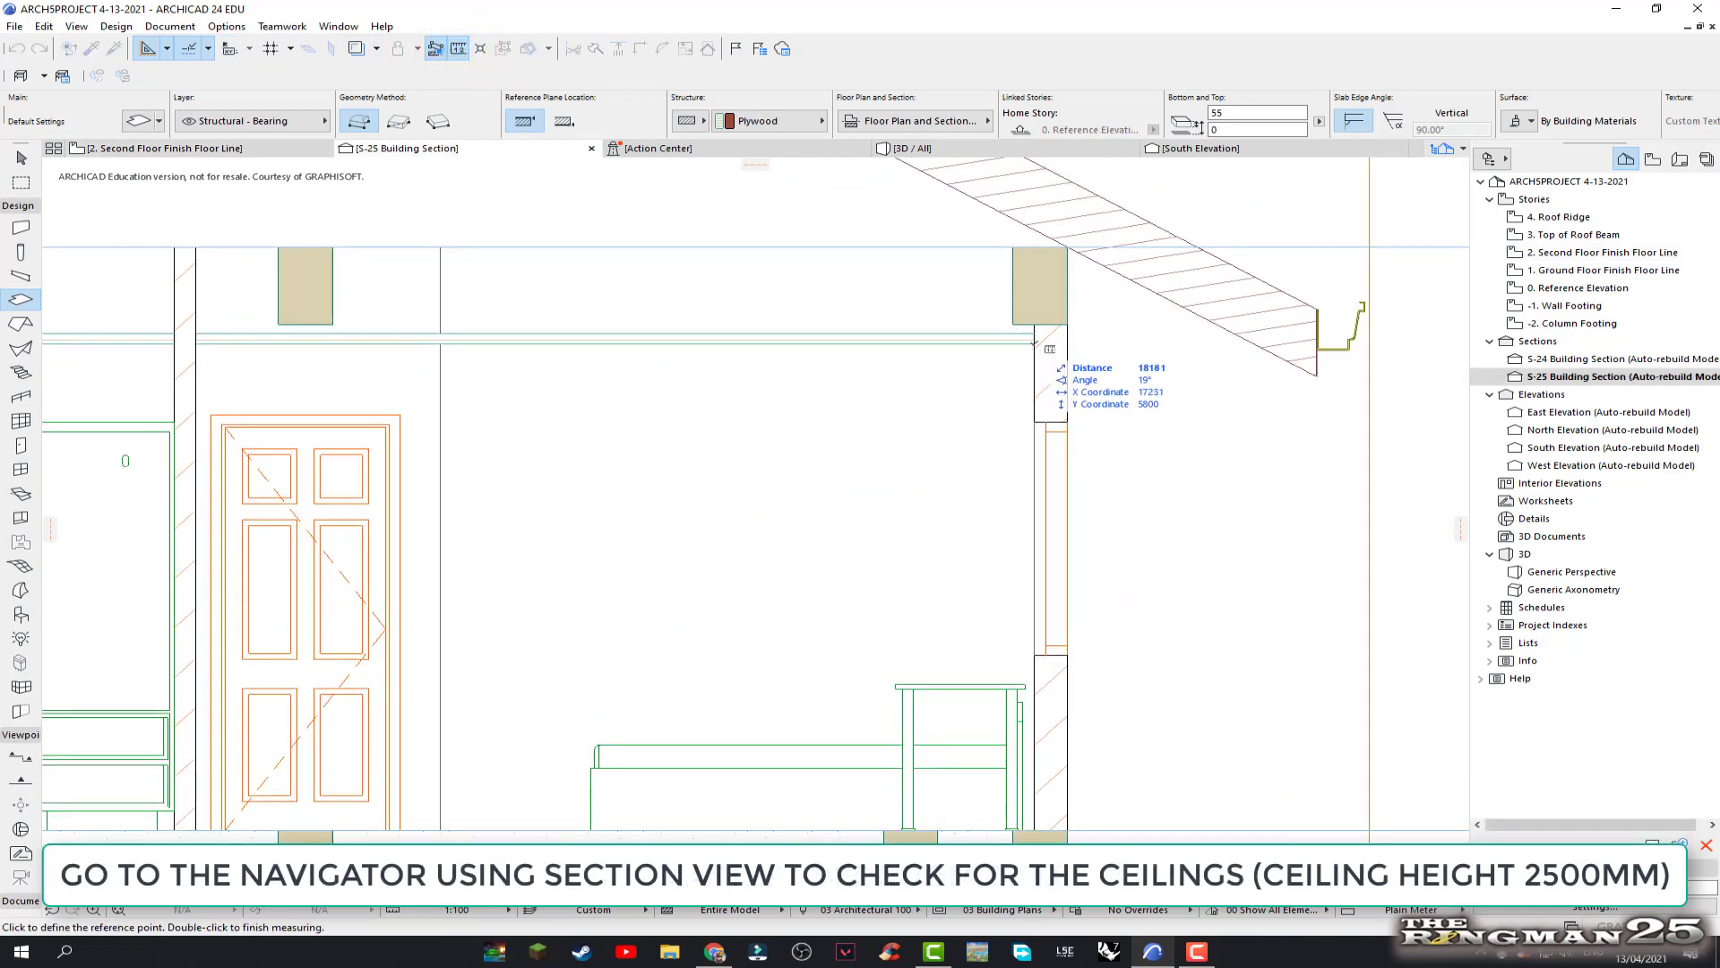
pyautogui.click(1038, 345)
pyautogui.scroll(-1, 1030, 346)
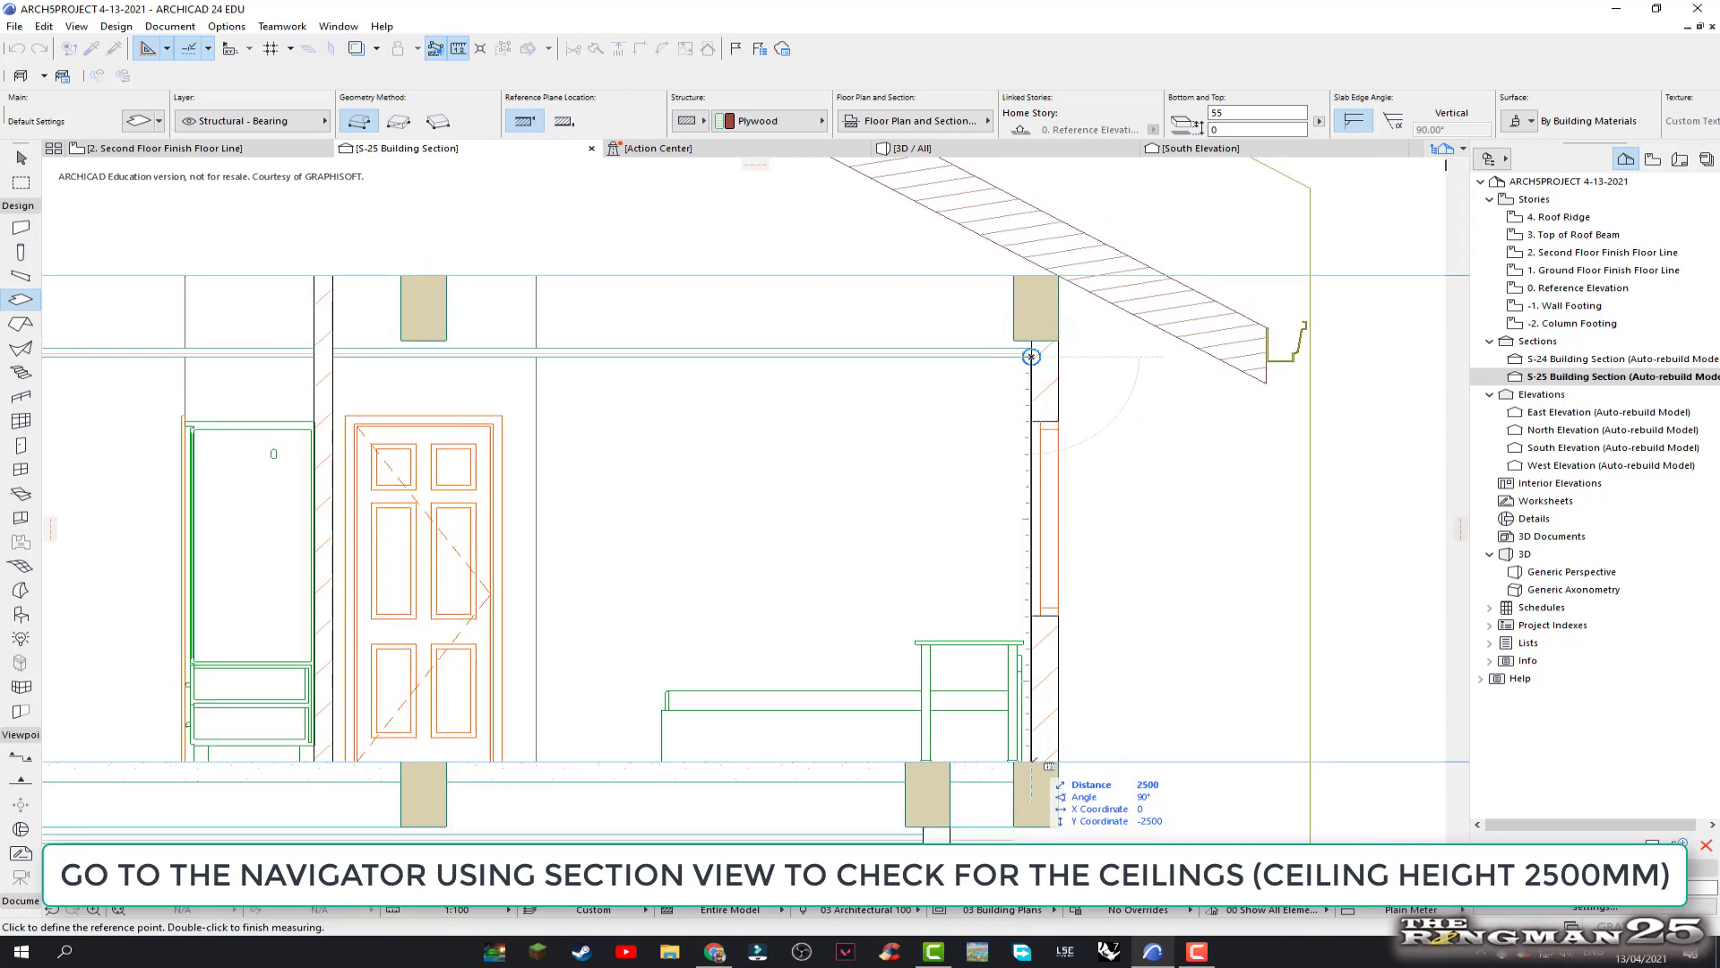
pyautogui.press('Escape')
# Pan and zoom the section to bring the column, slab edge and RC beam into view
pyautogui.scroll(-2, 288, 475)
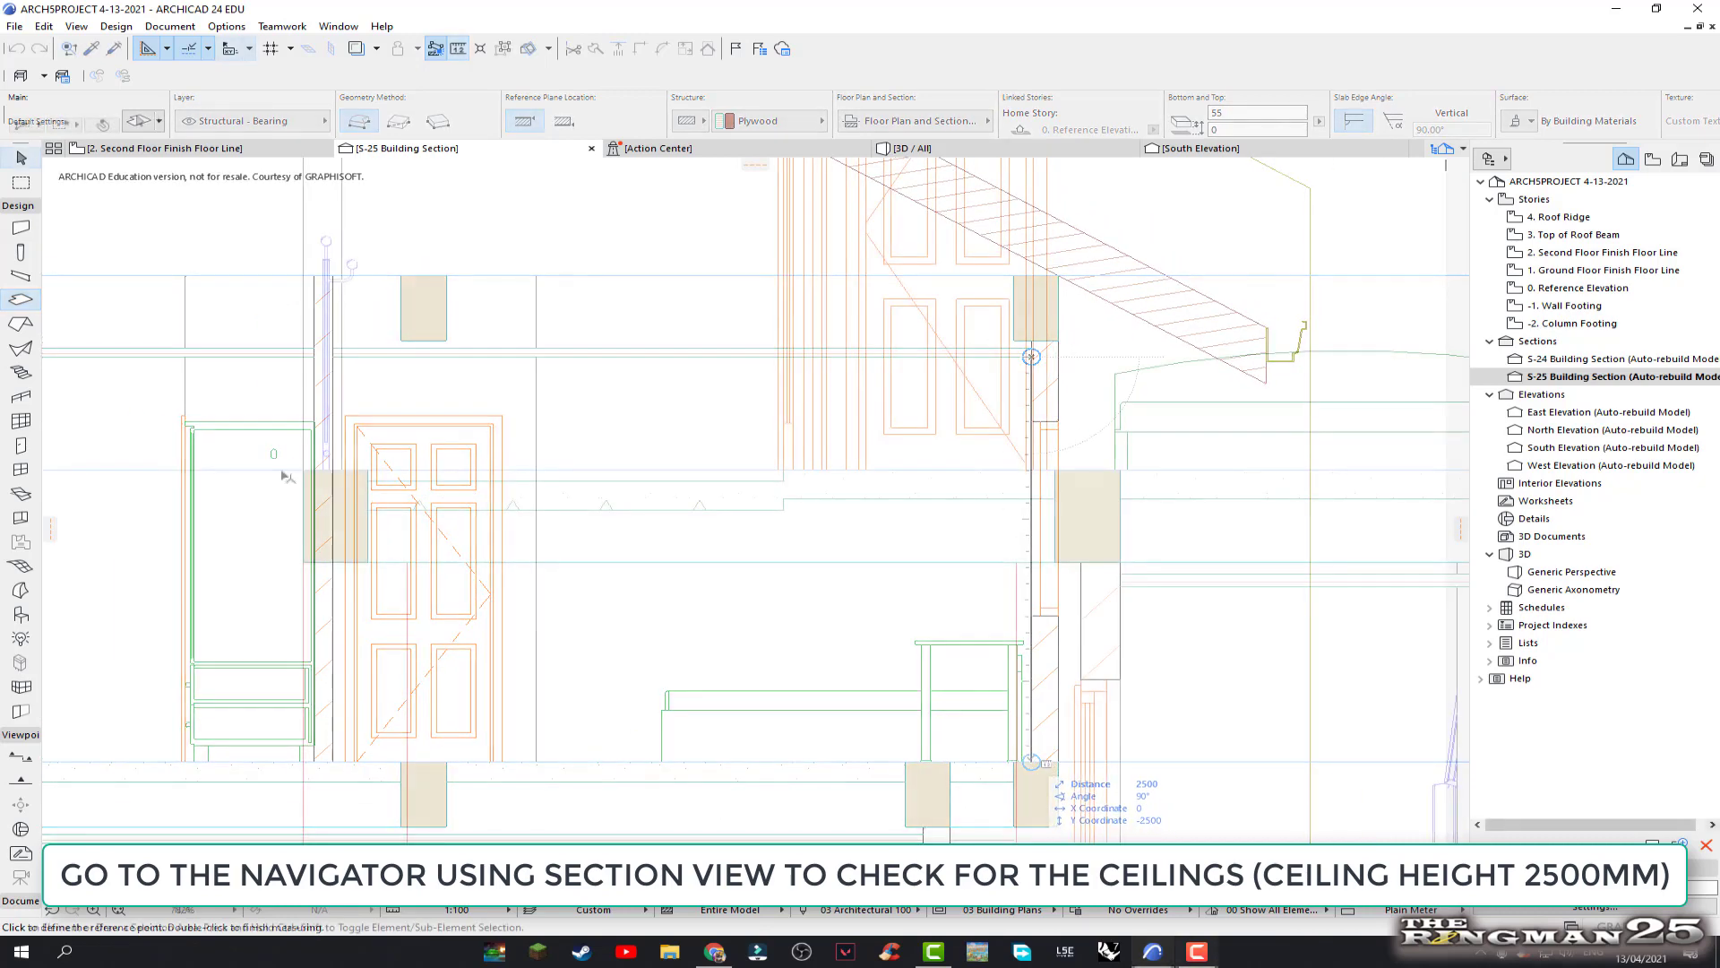
pyautogui.scroll(3, 448, 517)
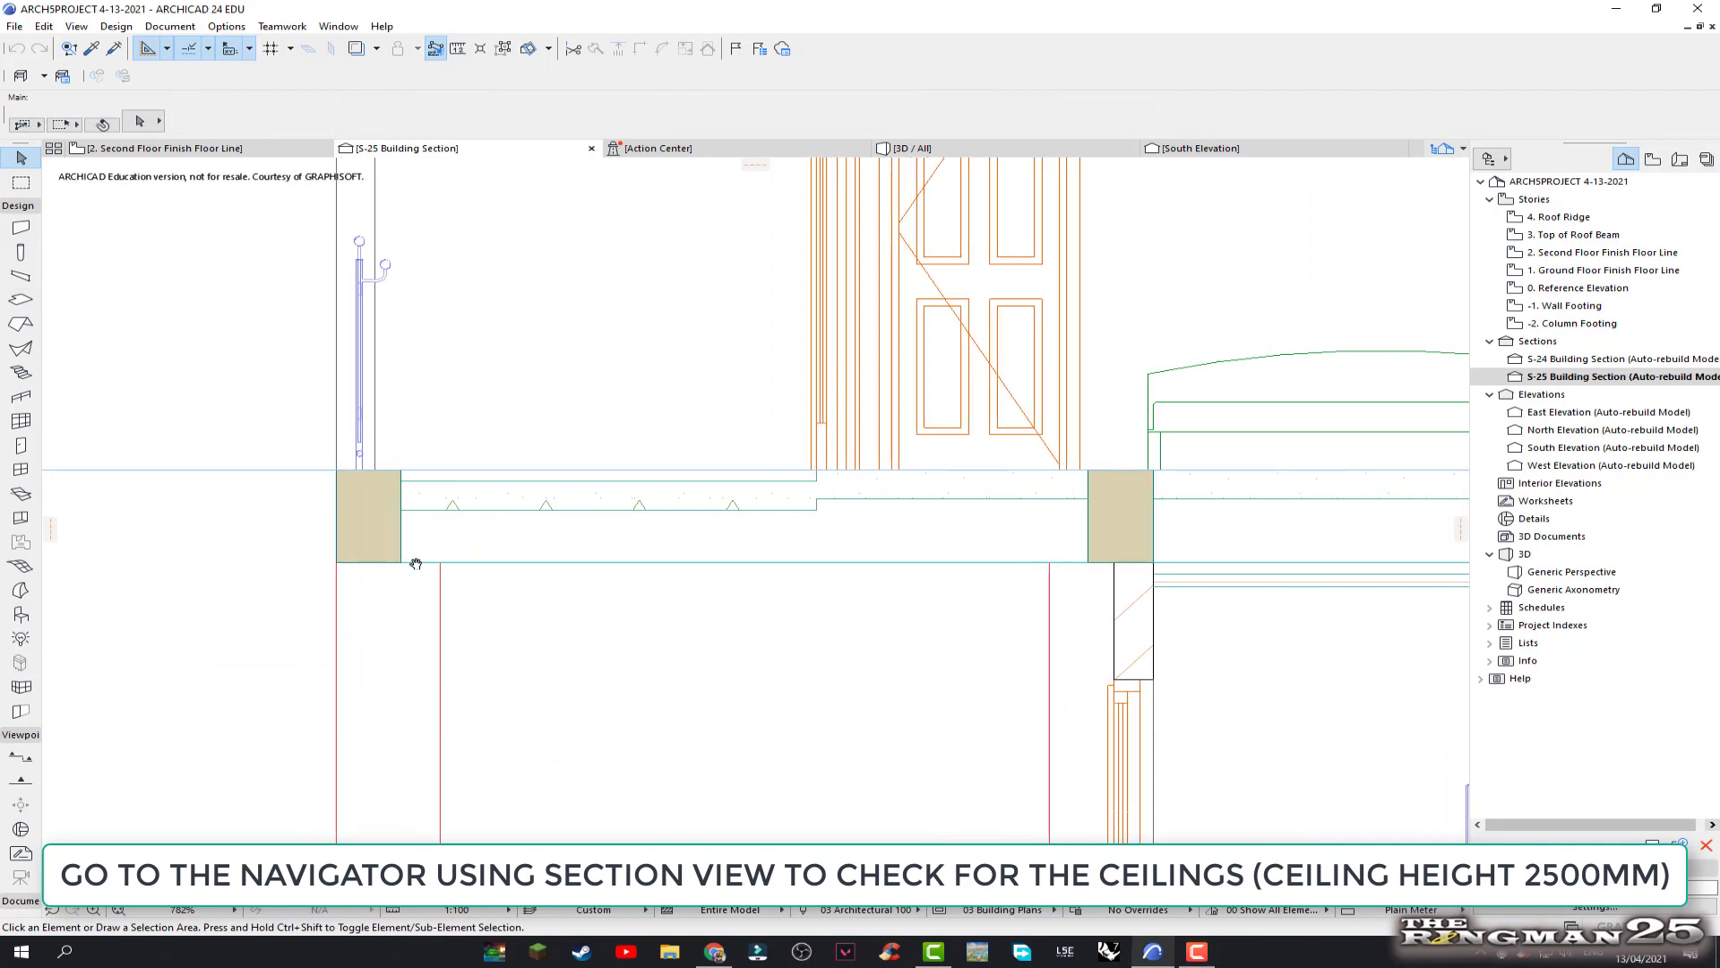
pyautogui.moveTo(338, 569); pyautogui.dragTo(592, 550, button='middle')
pyautogui.scroll(1, 587, 550)
pyautogui.scroll(-3, 586, 550)
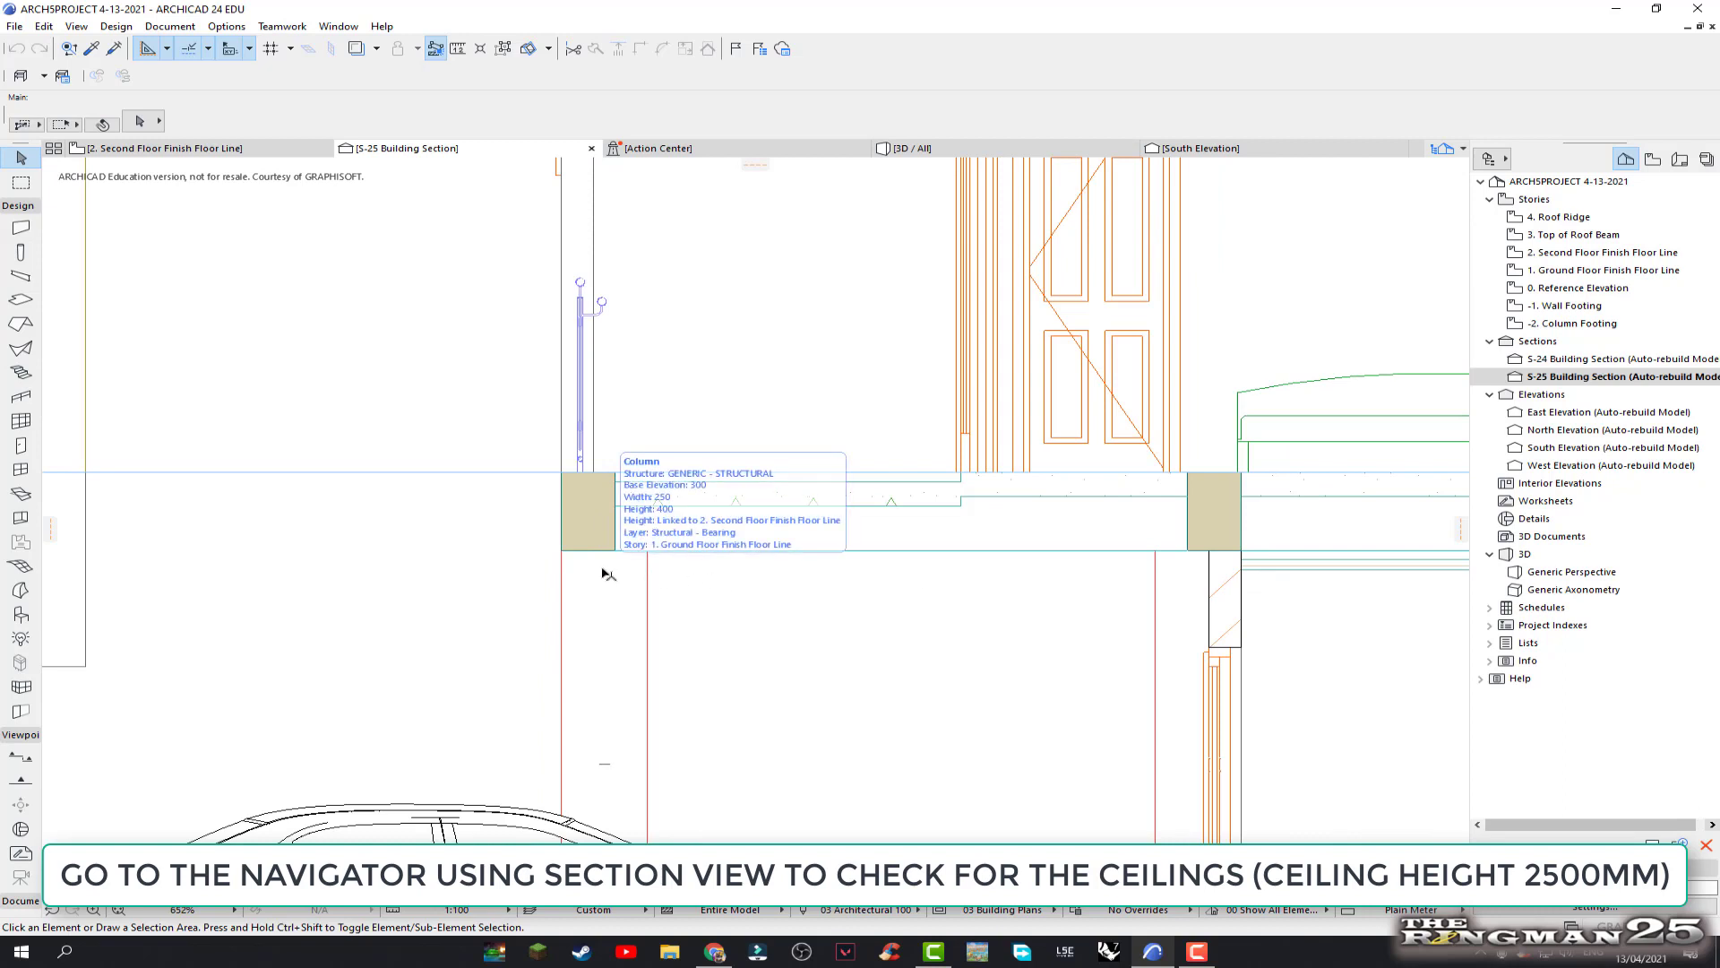
pyautogui.scroll(3, 588, 484)
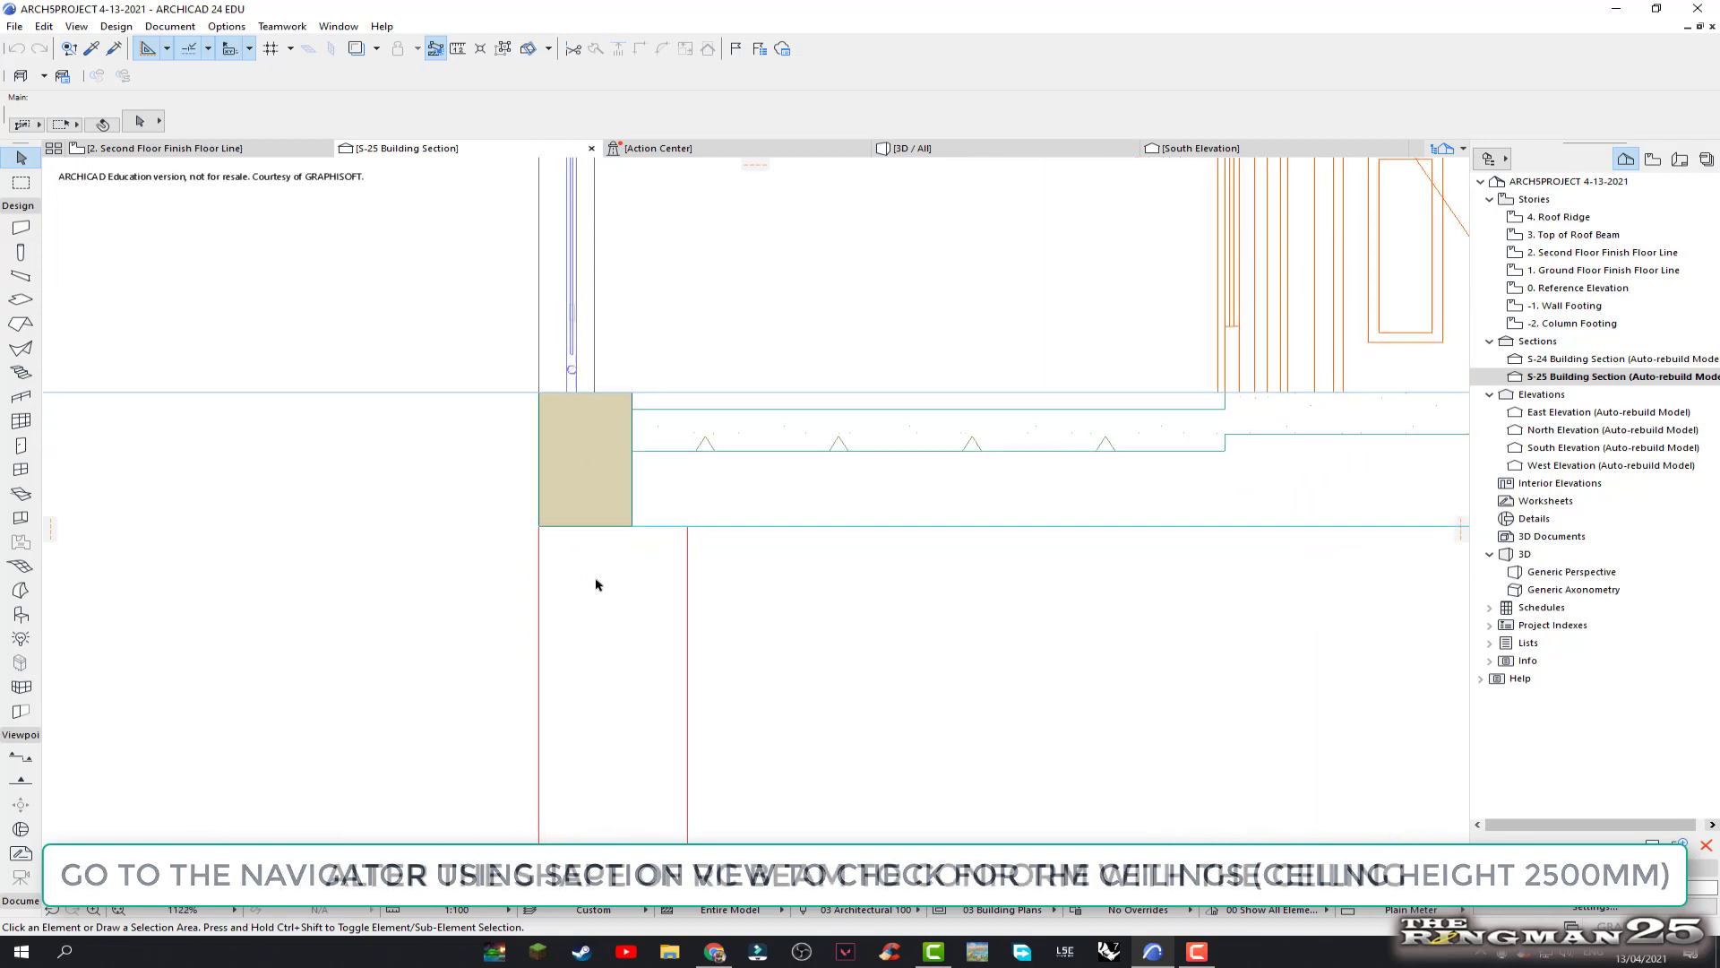
pyautogui.scroll(1, 595, 579)
# Drag a copy of the RC beam directly below the original
pyautogui.click(637, 496)
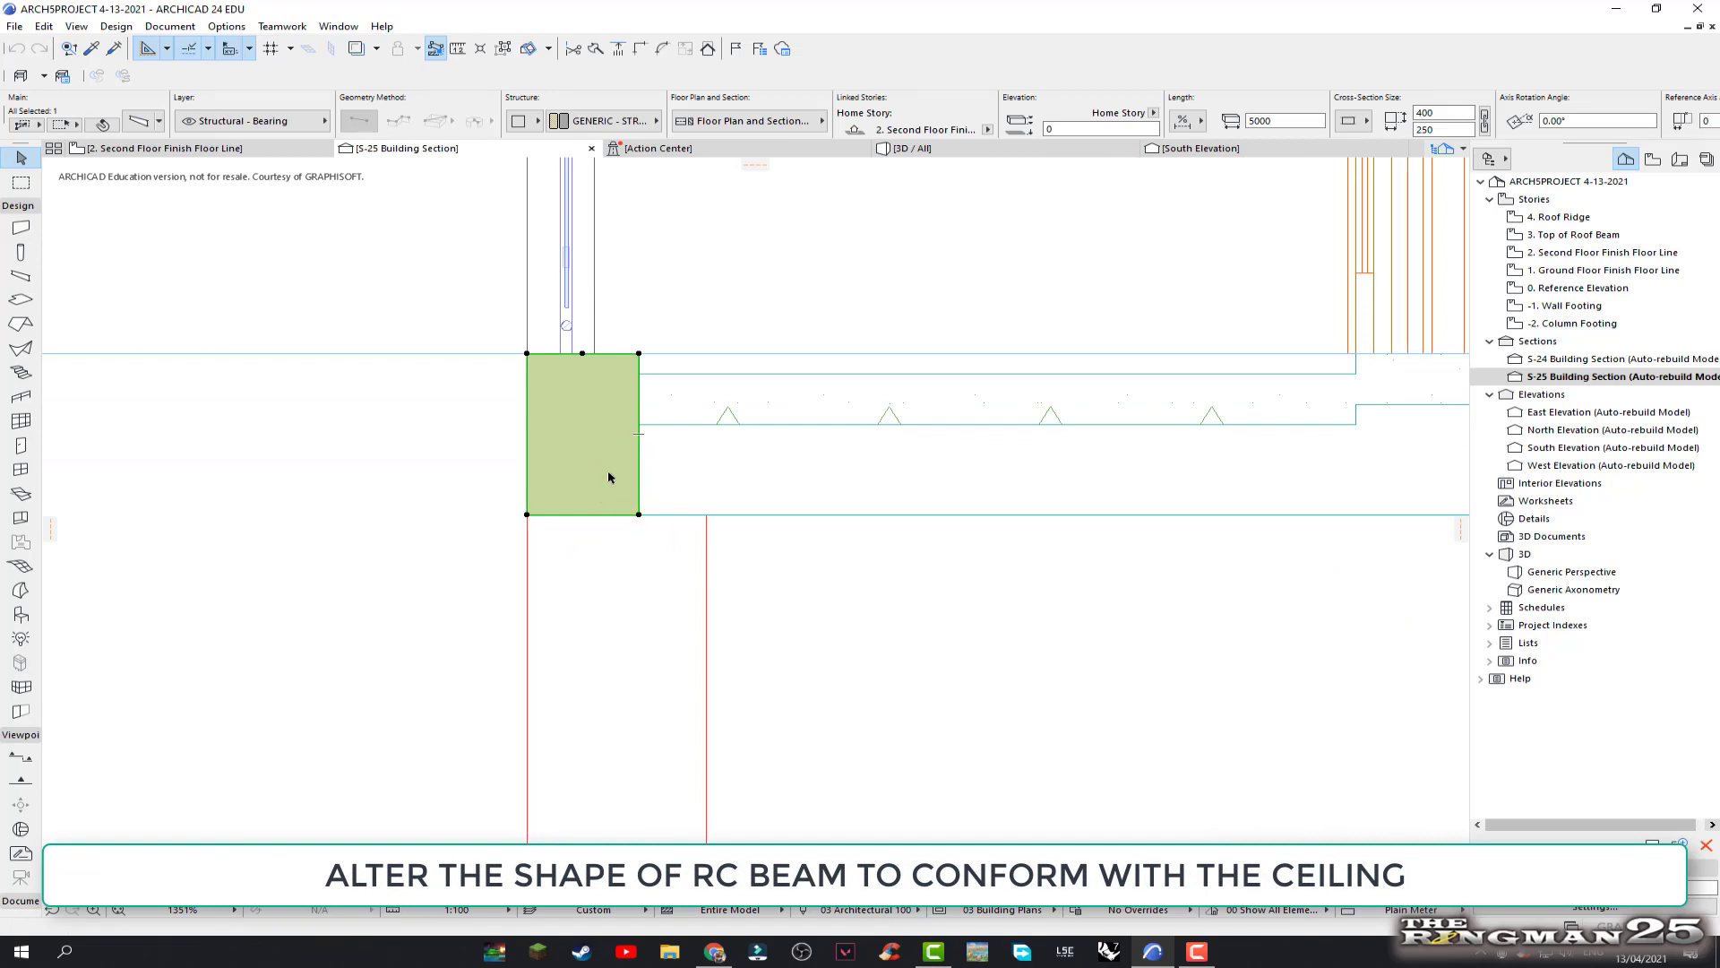
pyautogui.rightClick(608, 478)
pyautogui.moveTo(722, 659)
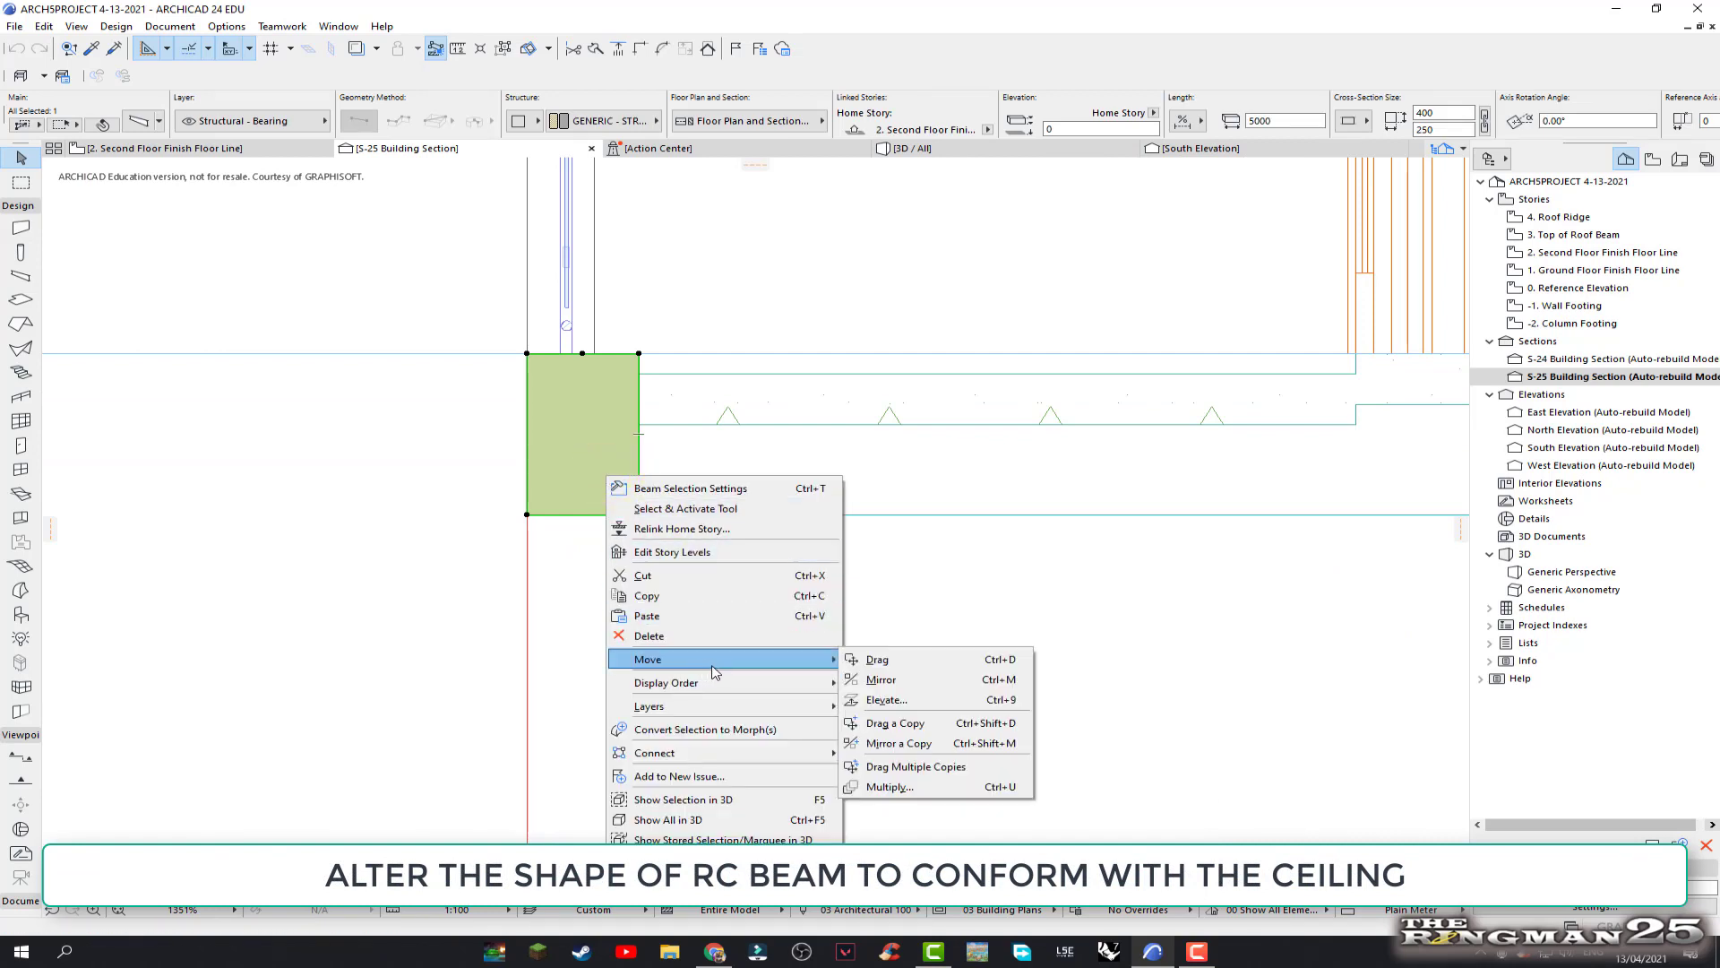
pyautogui.click(890, 726)
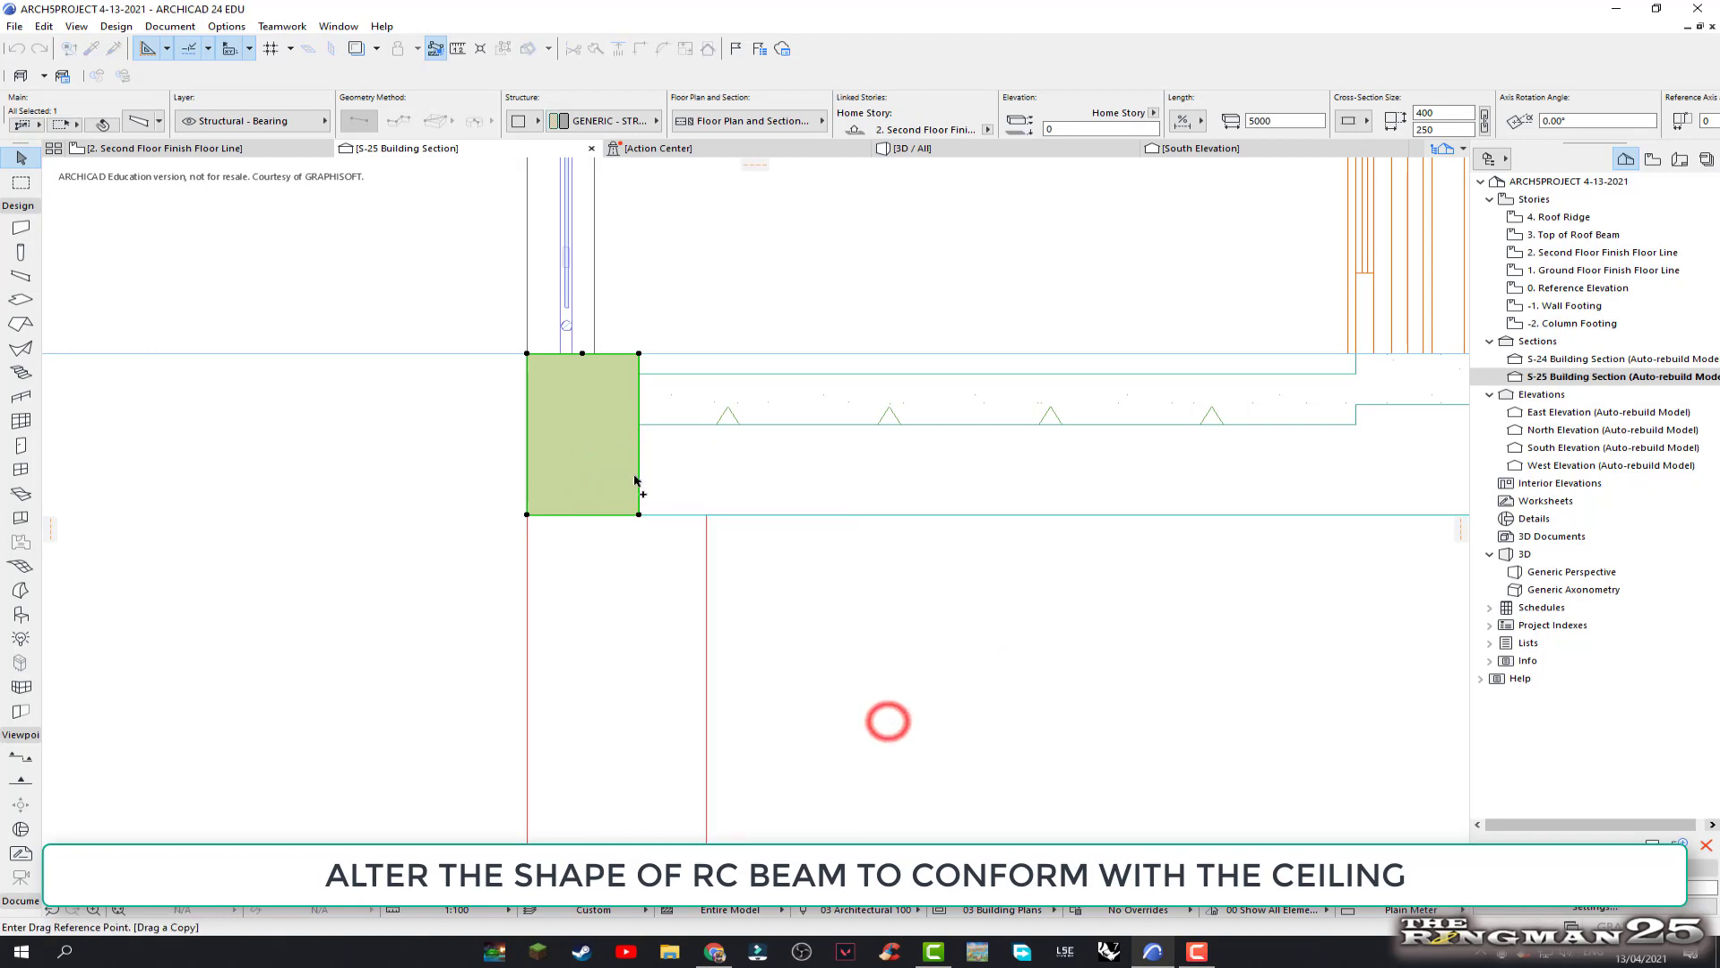
pyautogui.click(527, 355)
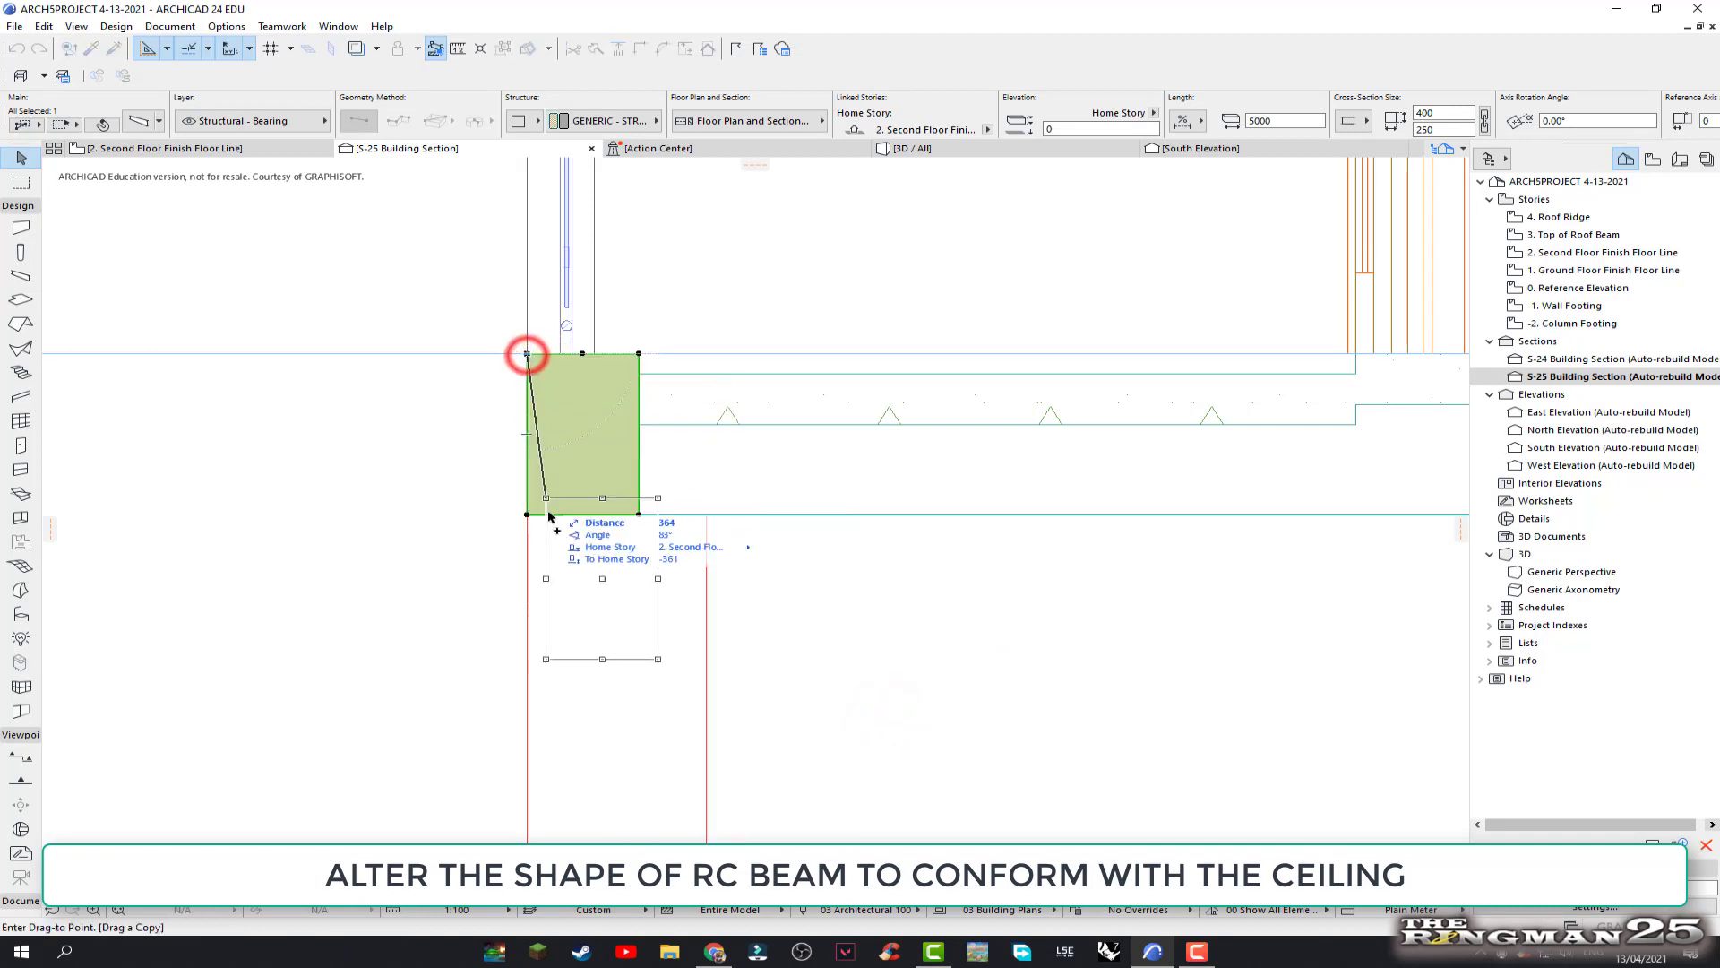
pyautogui.click(528, 518)
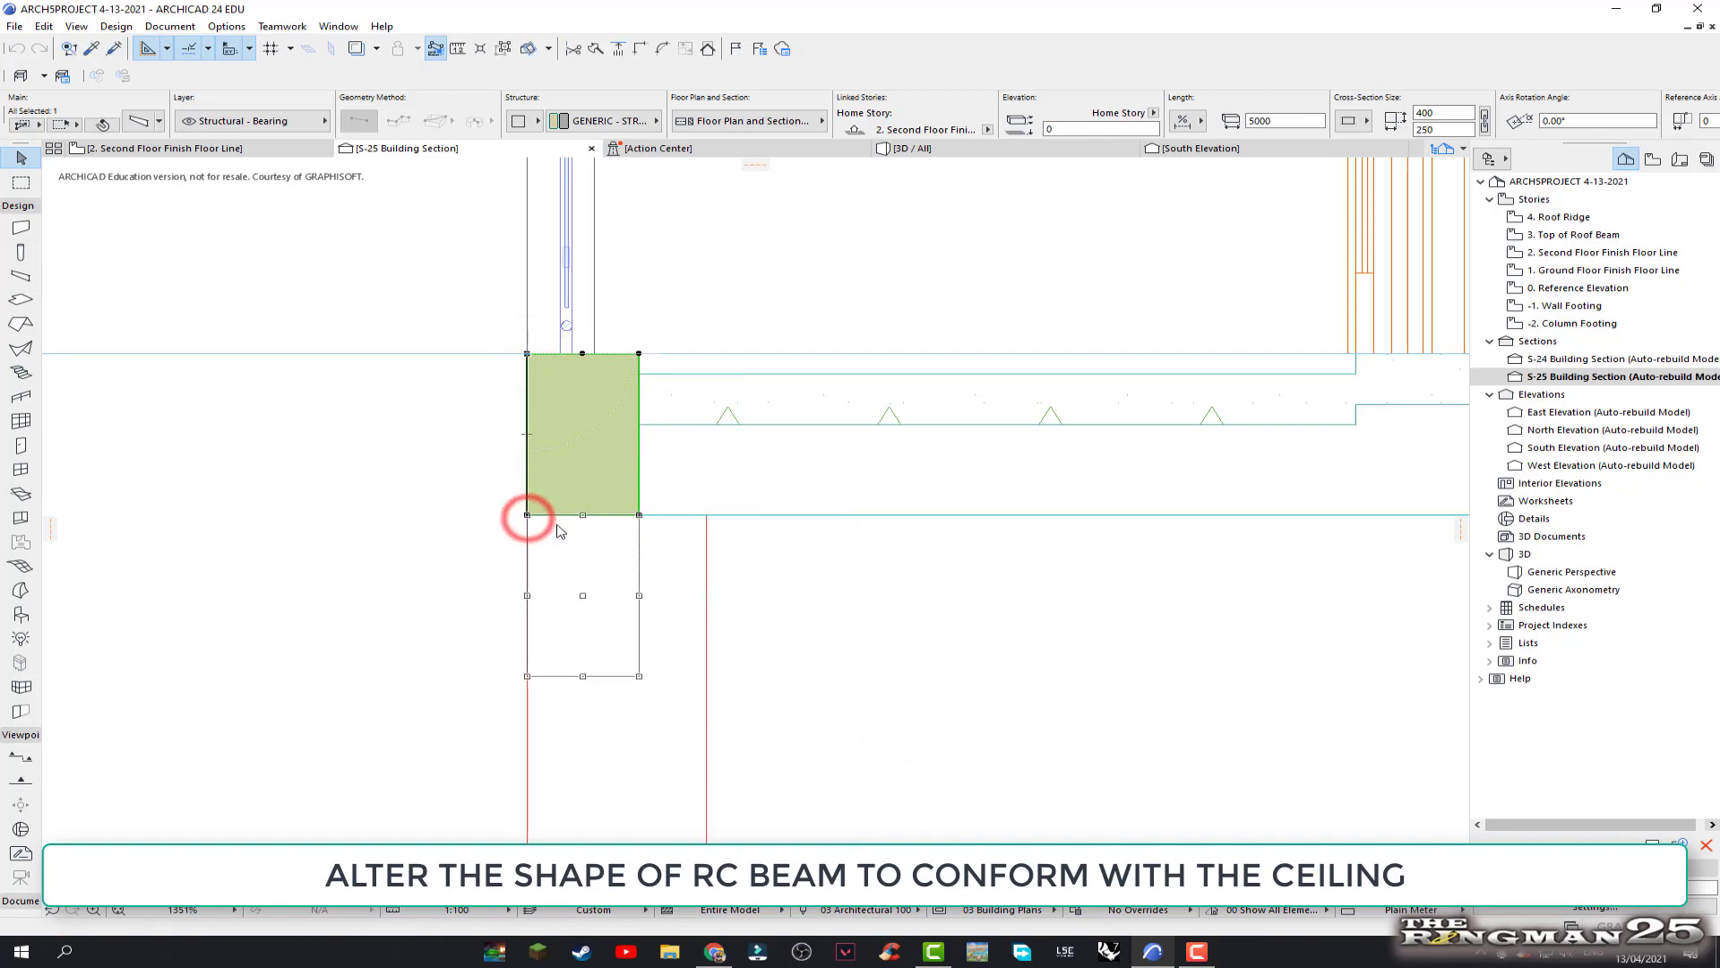
pyautogui.click(678, 567)
# Set the lower beam copy's cross-section size to 150 × 150 mm
pyautogui.click(615, 603)
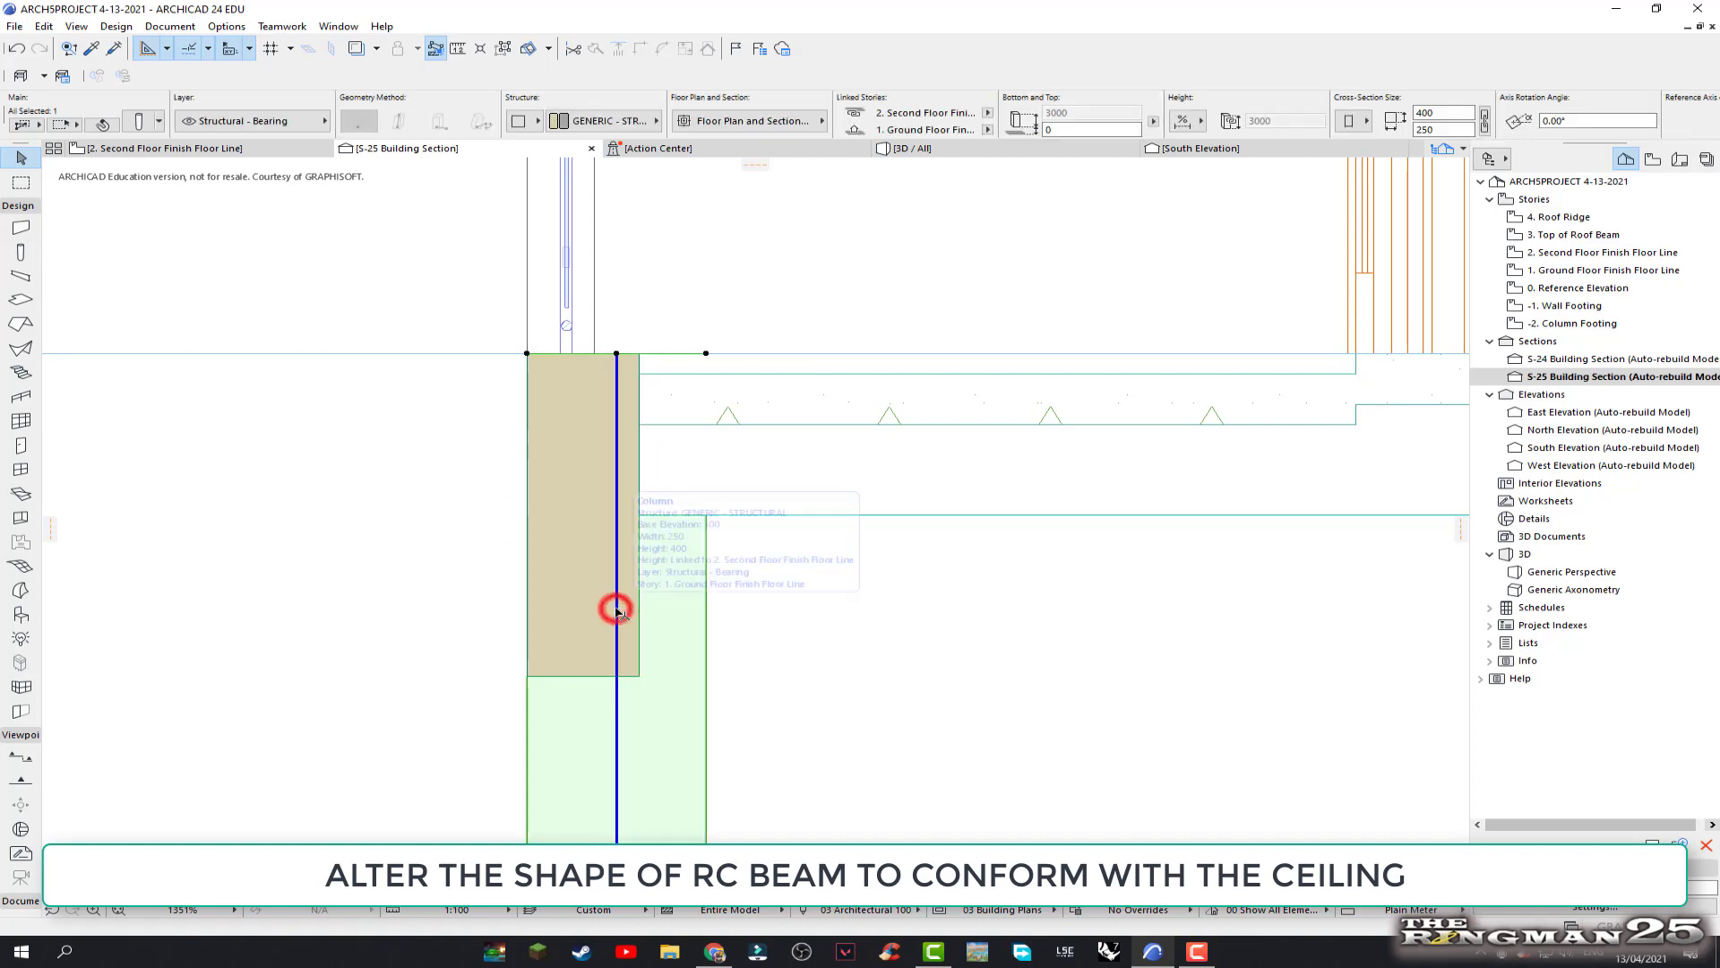
pyautogui.press('Escape')
pyautogui.click(560, 677)
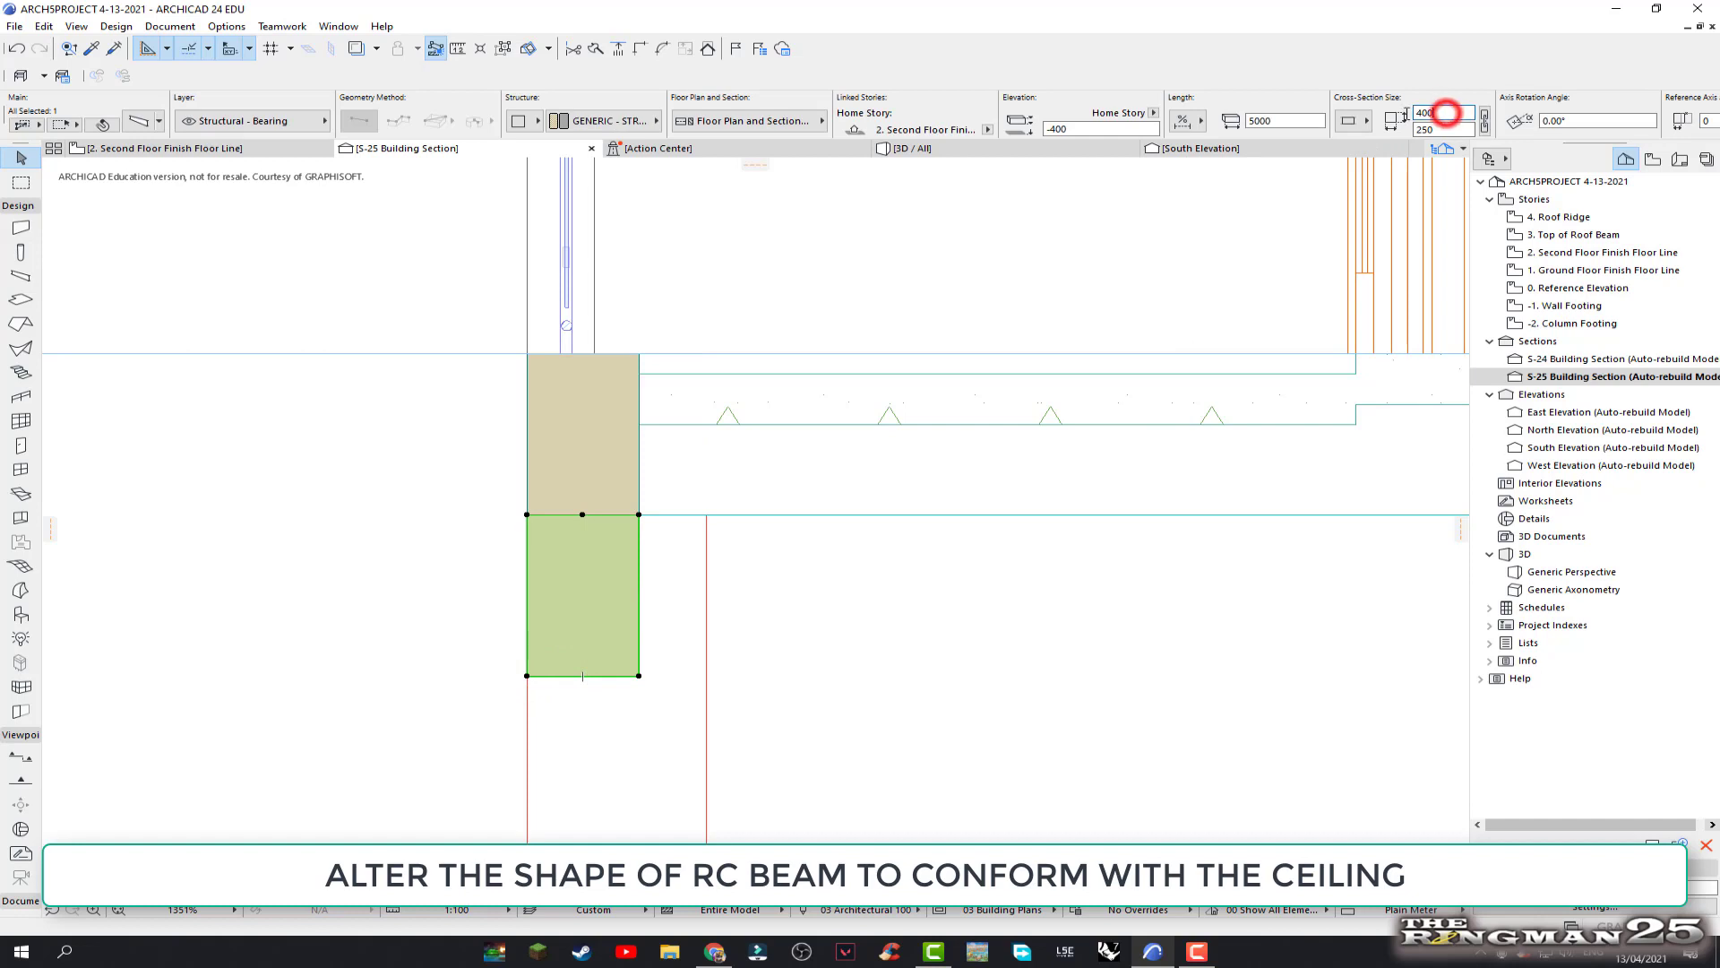
pyautogui.doubleClick(1446, 113)
pyautogui.doubleClick(1442, 130)
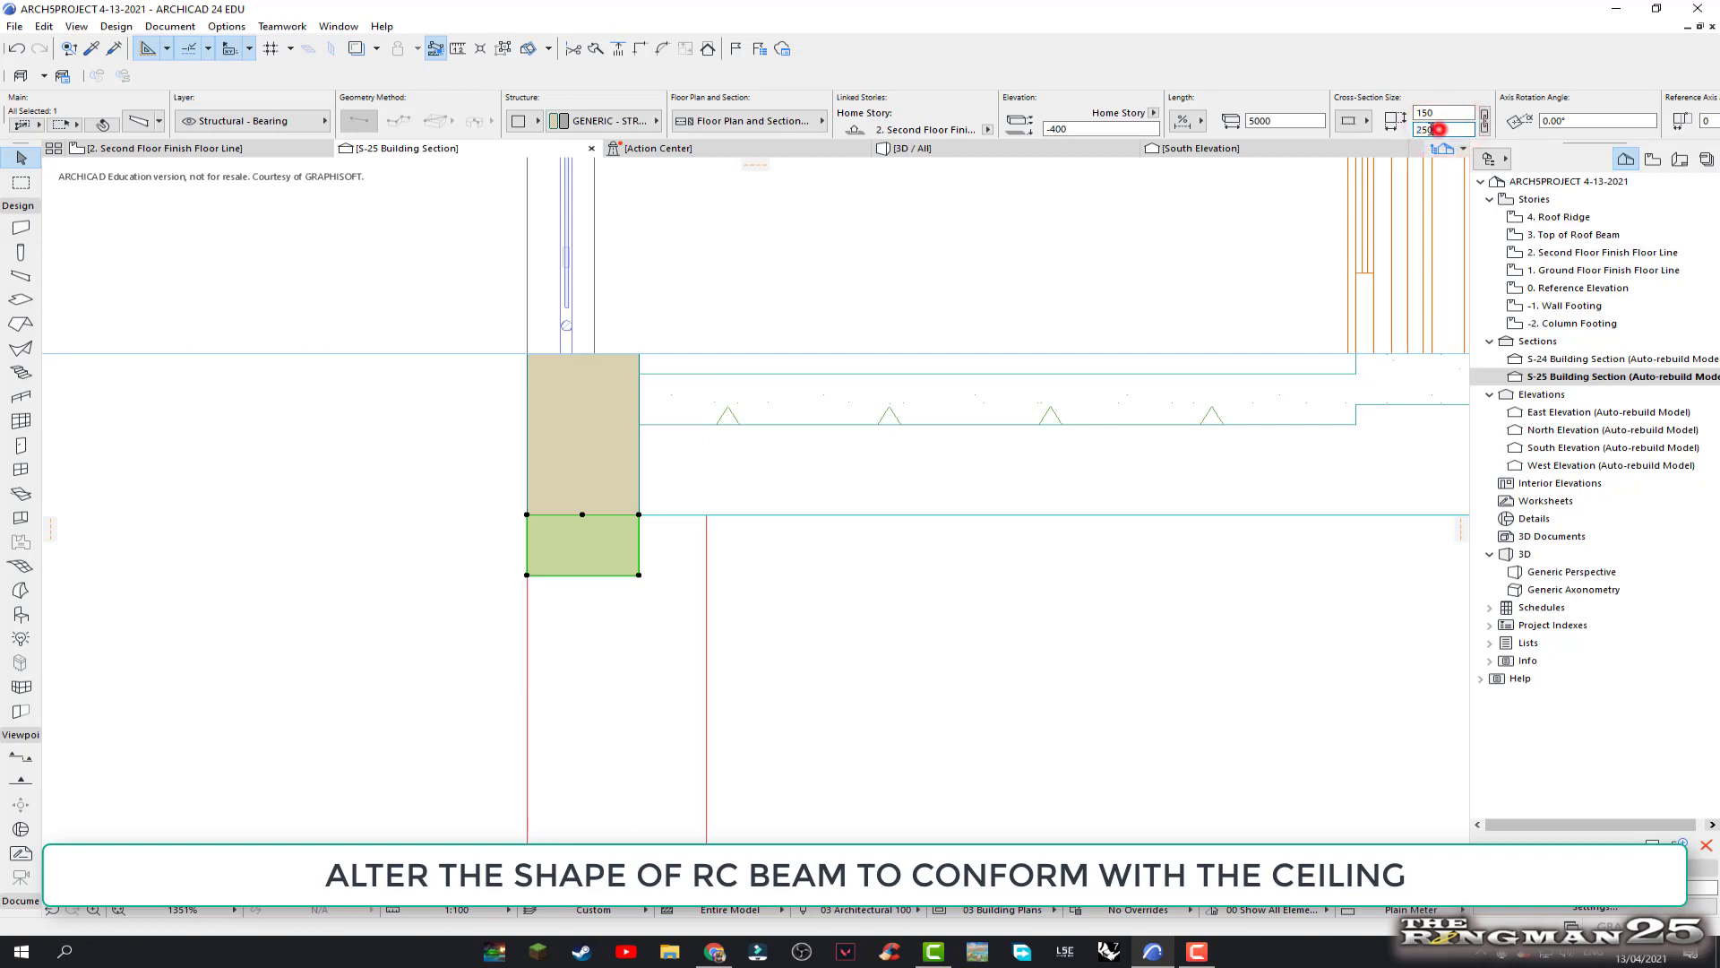
pyautogui.write('1')
pyautogui.press('Return')
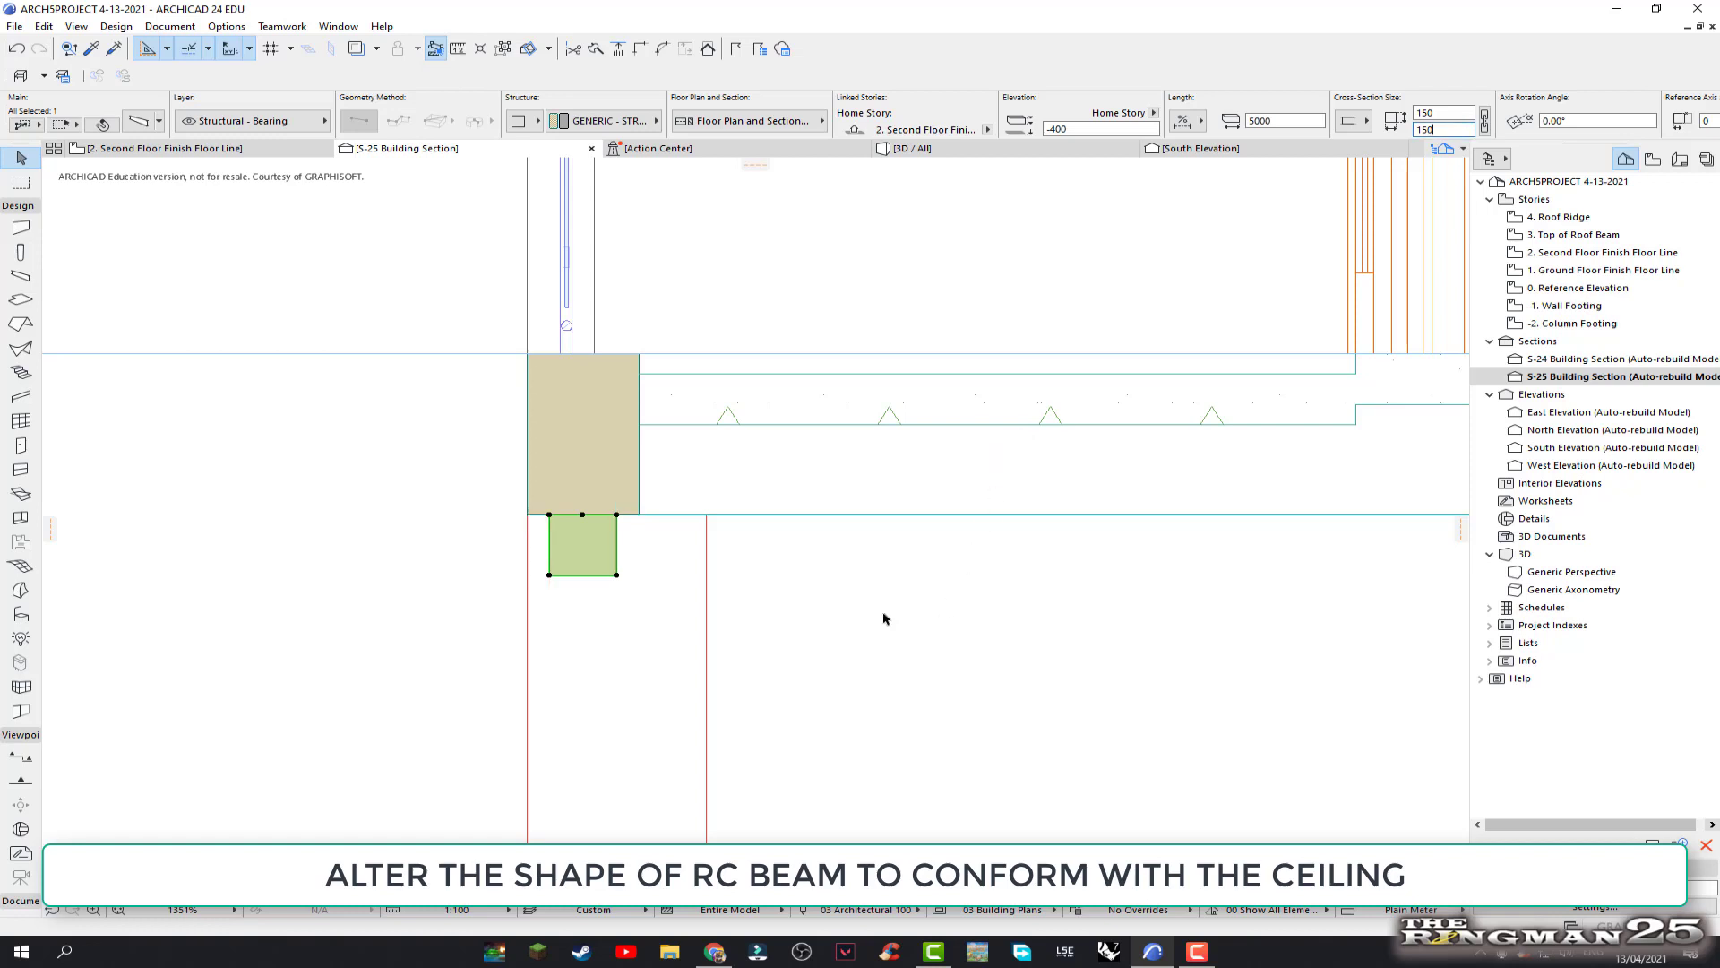
pyautogui.click(651, 613)
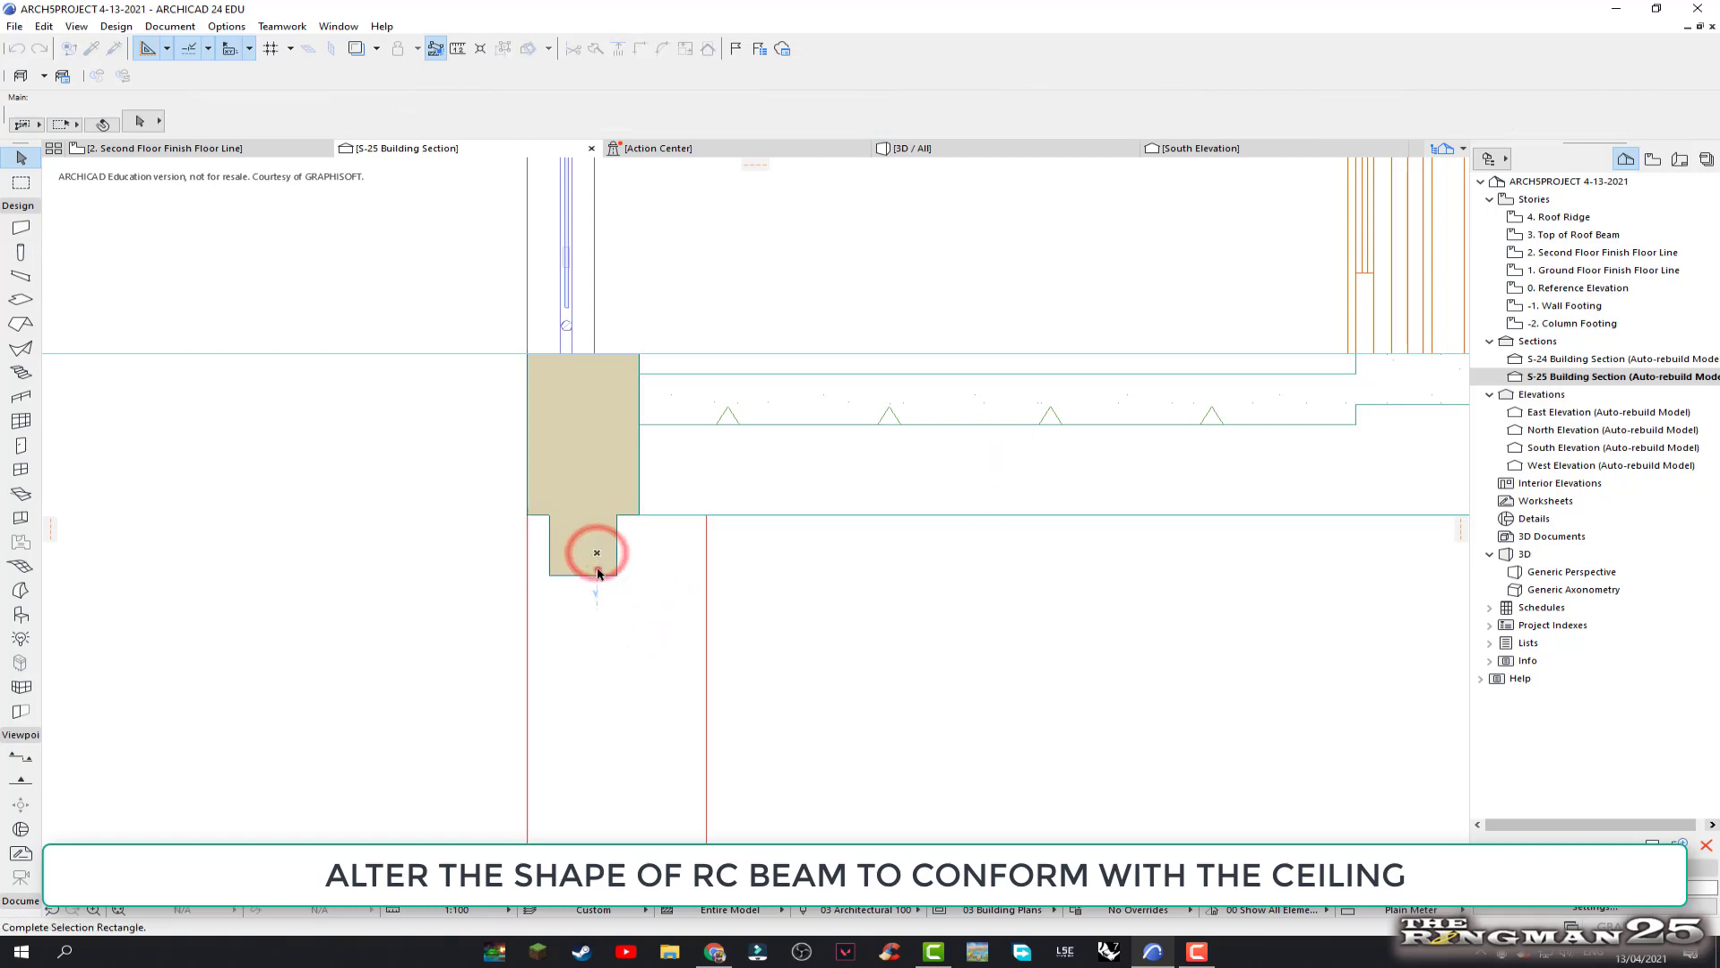
# Move the 150 × 150 beam so it sits flush with the wall face
pyautogui.click(590, 578)
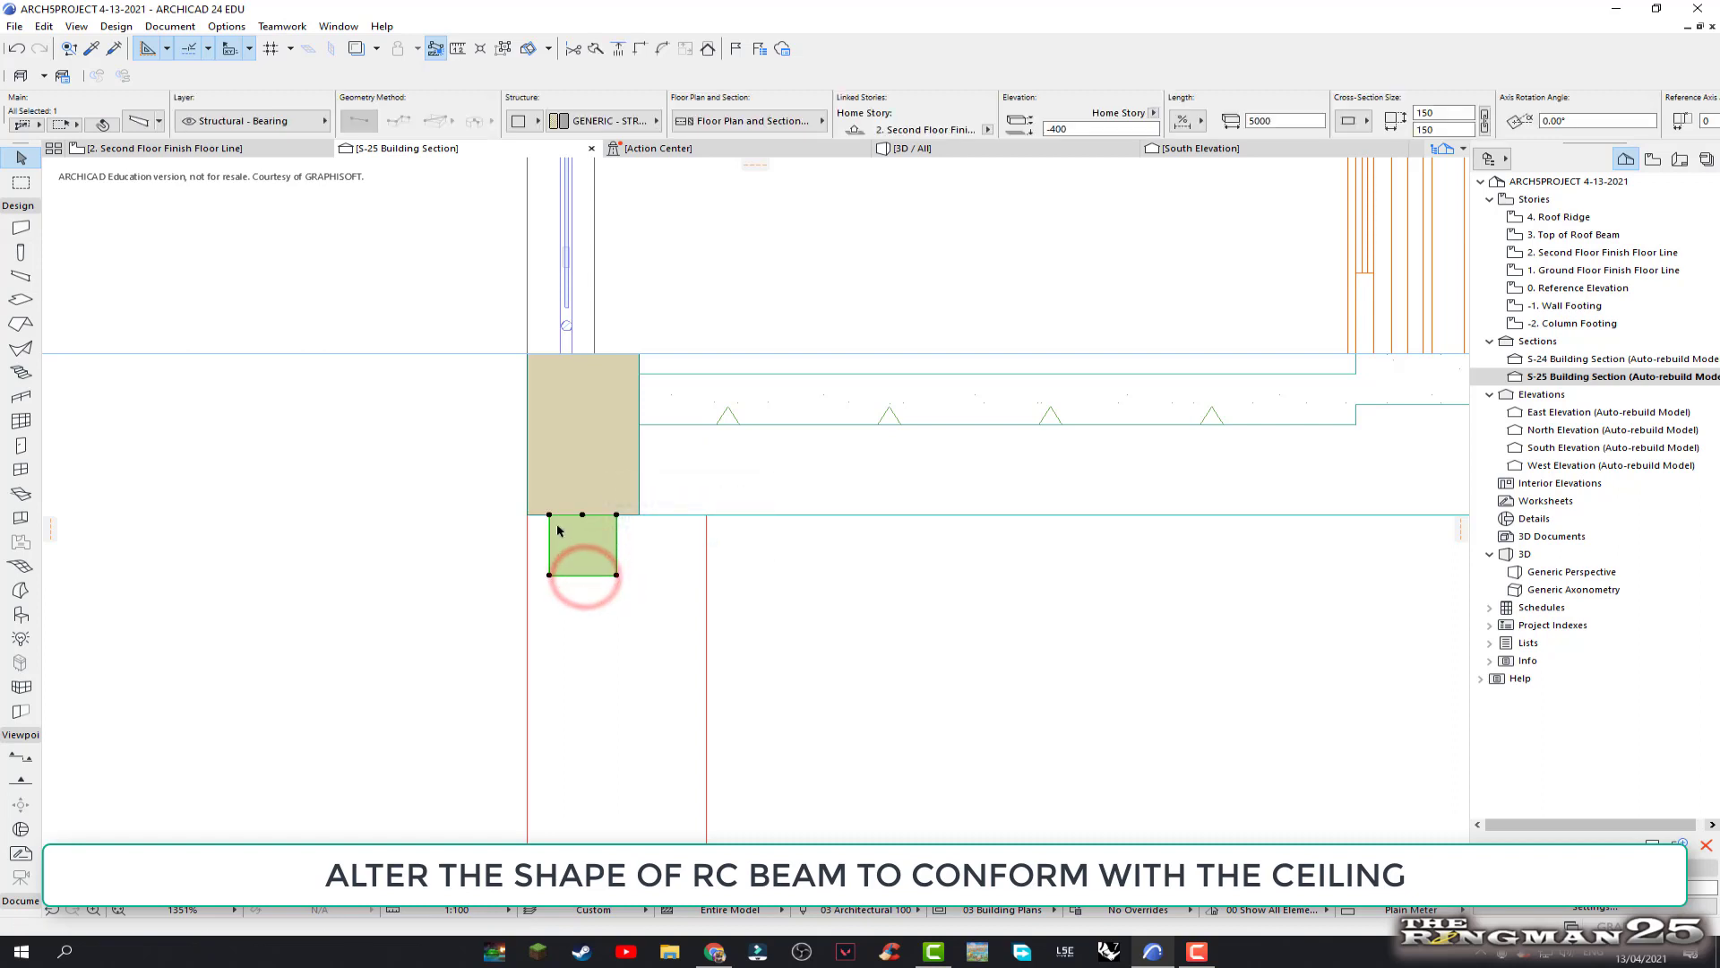
pyautogui.rightClick(558, 529)
pyautogui.moveTo(600, 287)
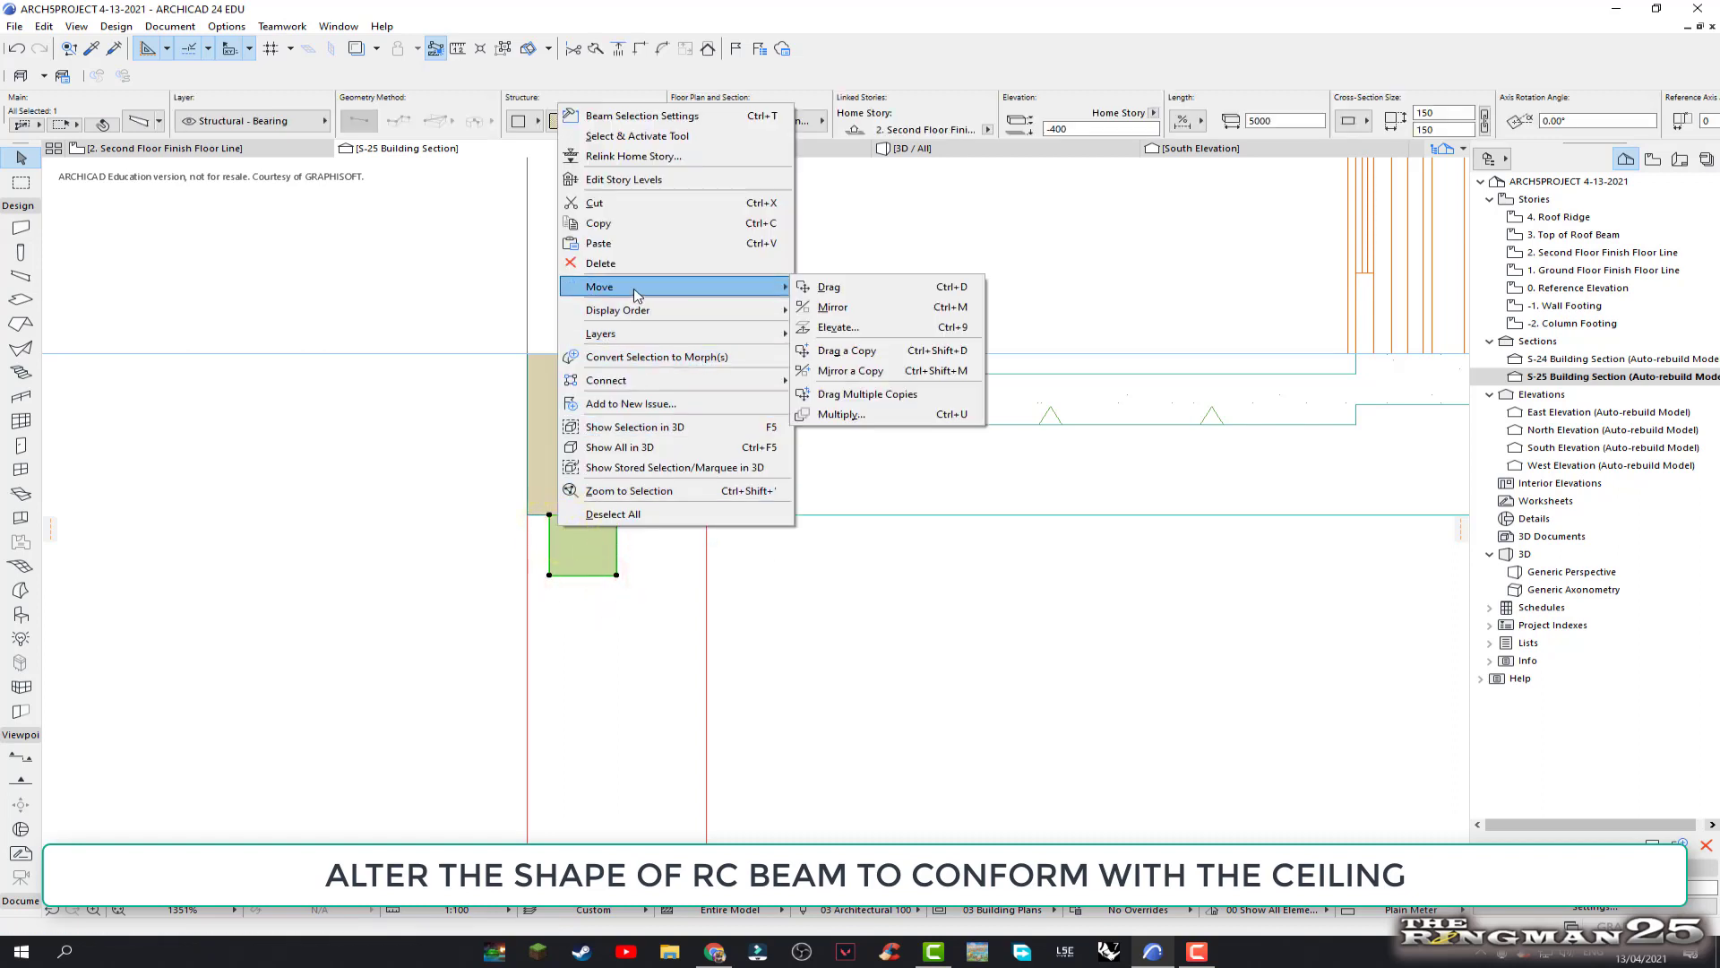
pyautogui.click(830, 290)
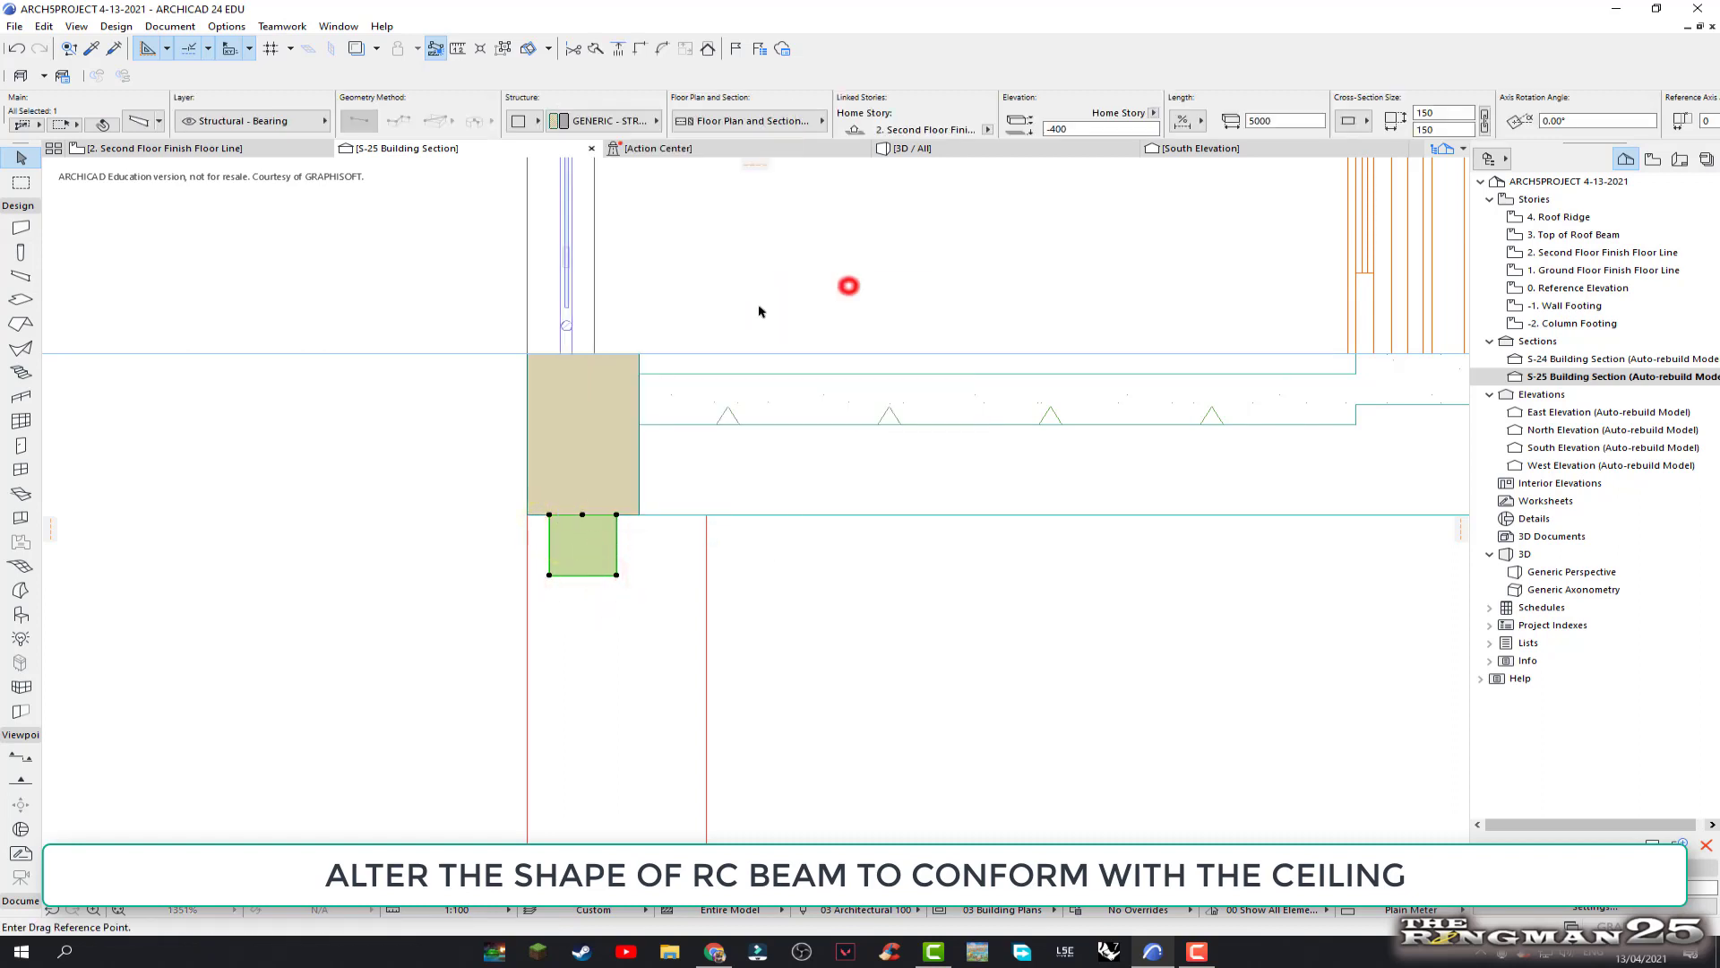
pyautogui.click(549, 517)
pyautogui.click(527, 517)
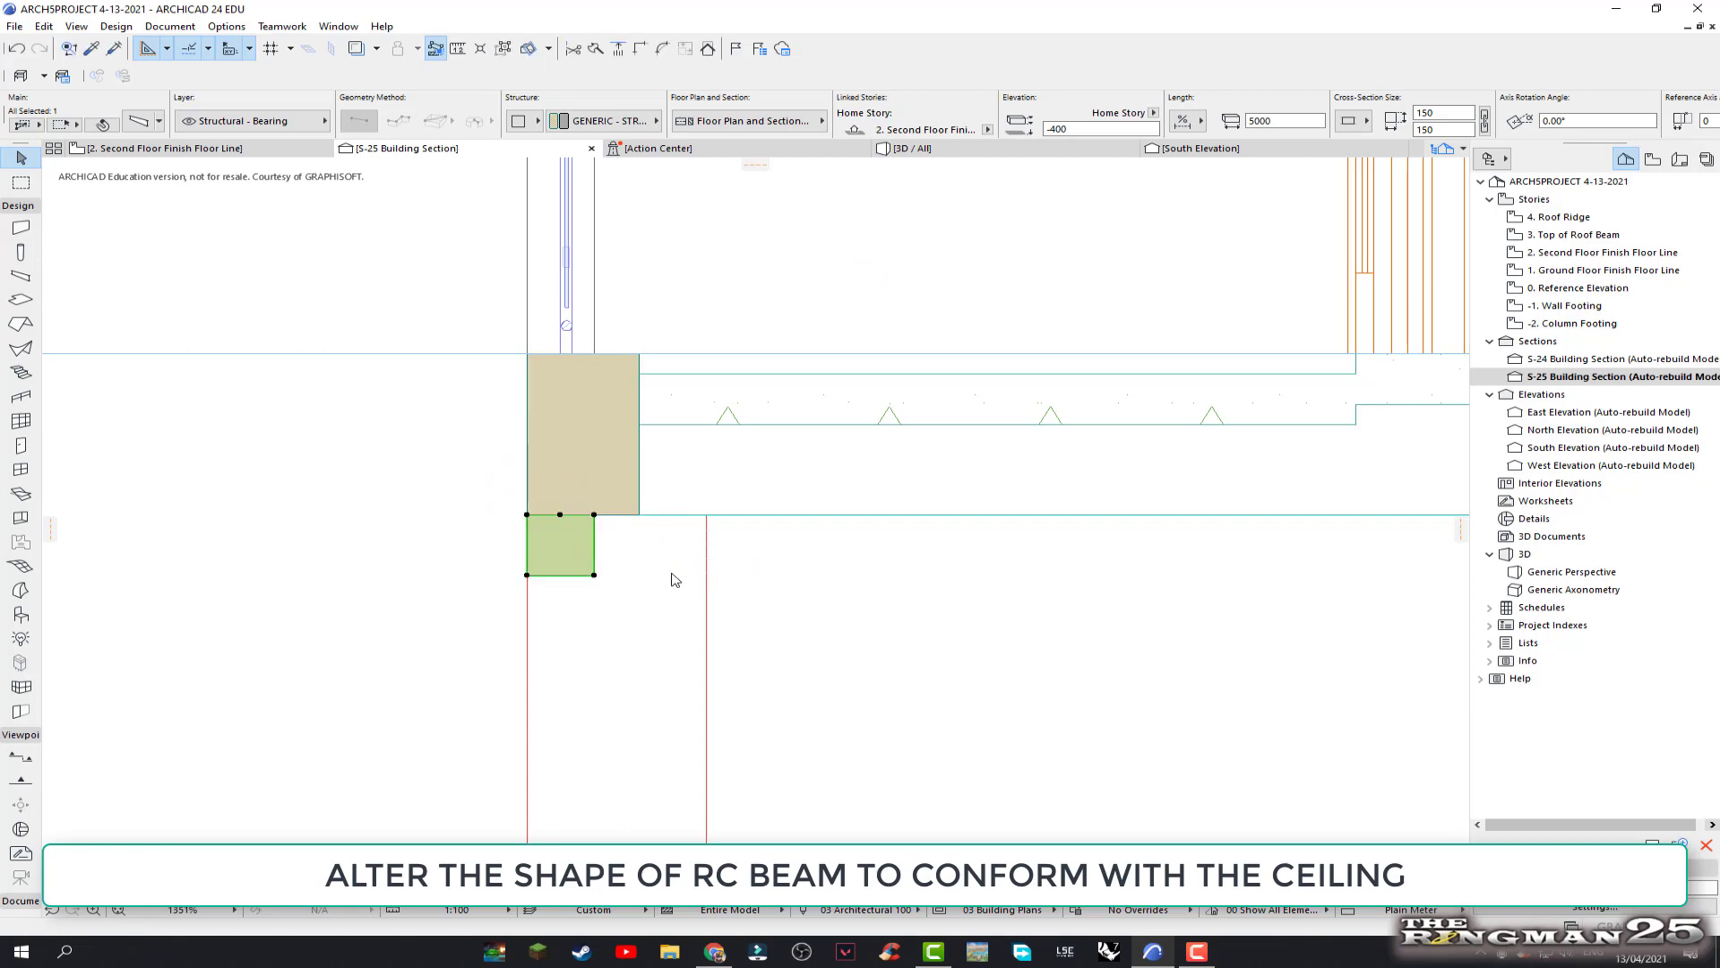
pyautogui.click(625, 574)
pyautogui.moveTo(309, 697)
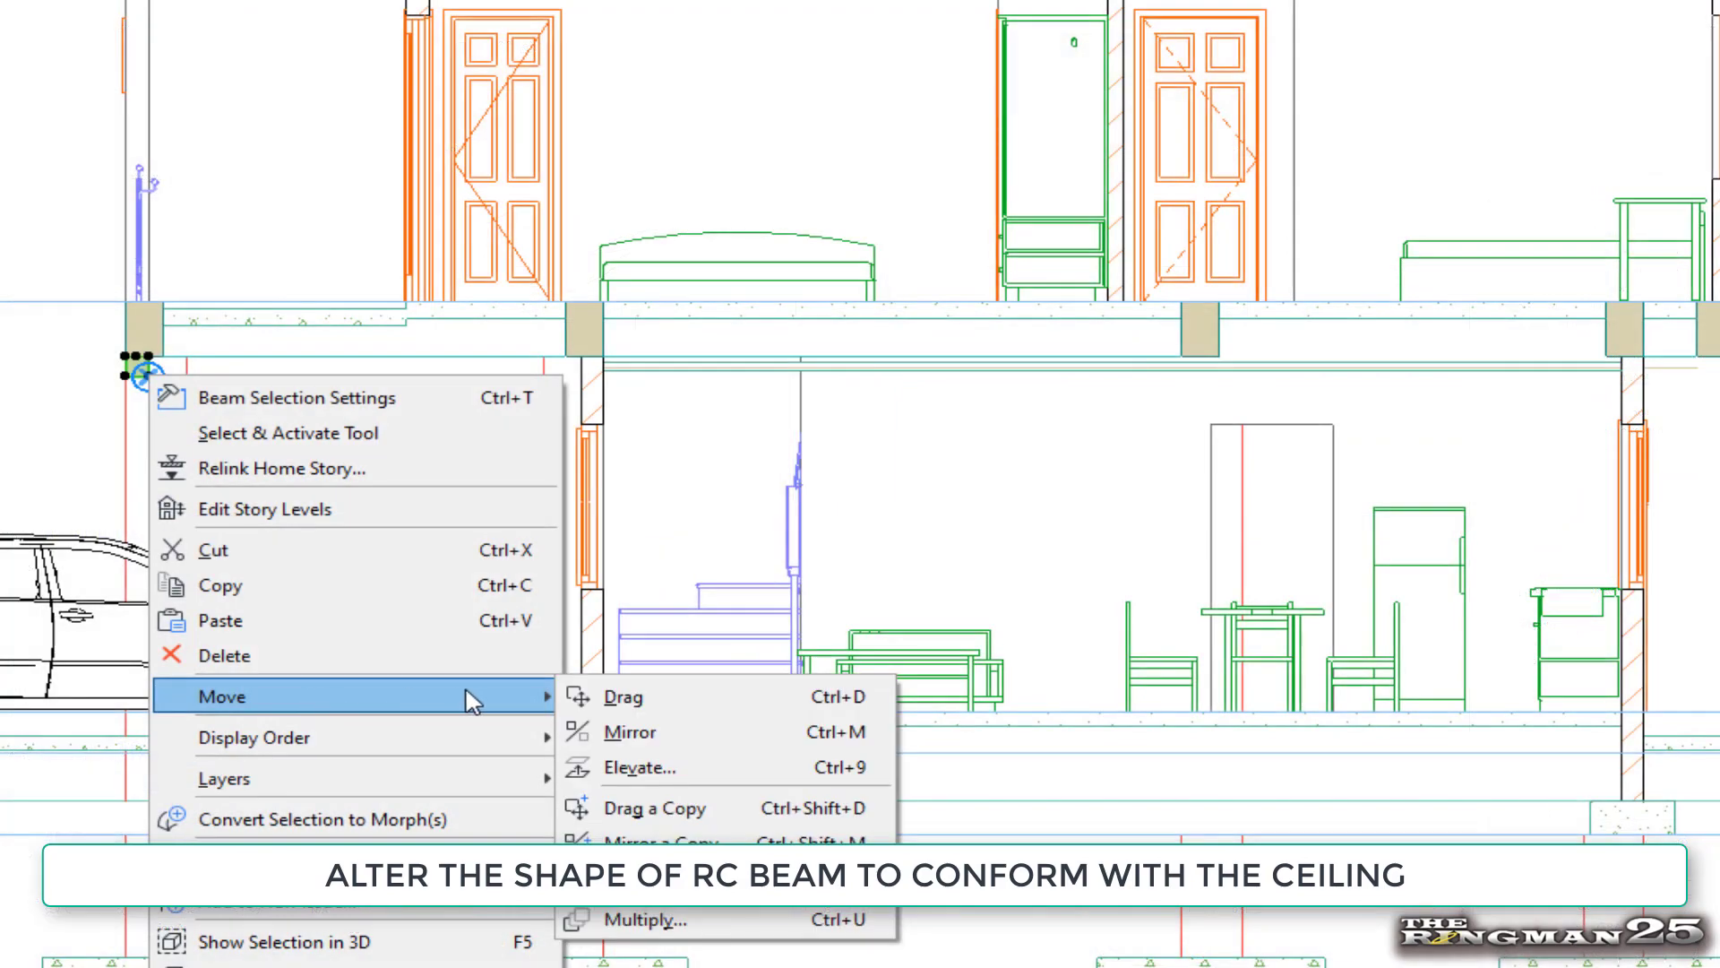
# Drag a copy of the reshaped beam to the other beam
pyautogui.click(664, 808)
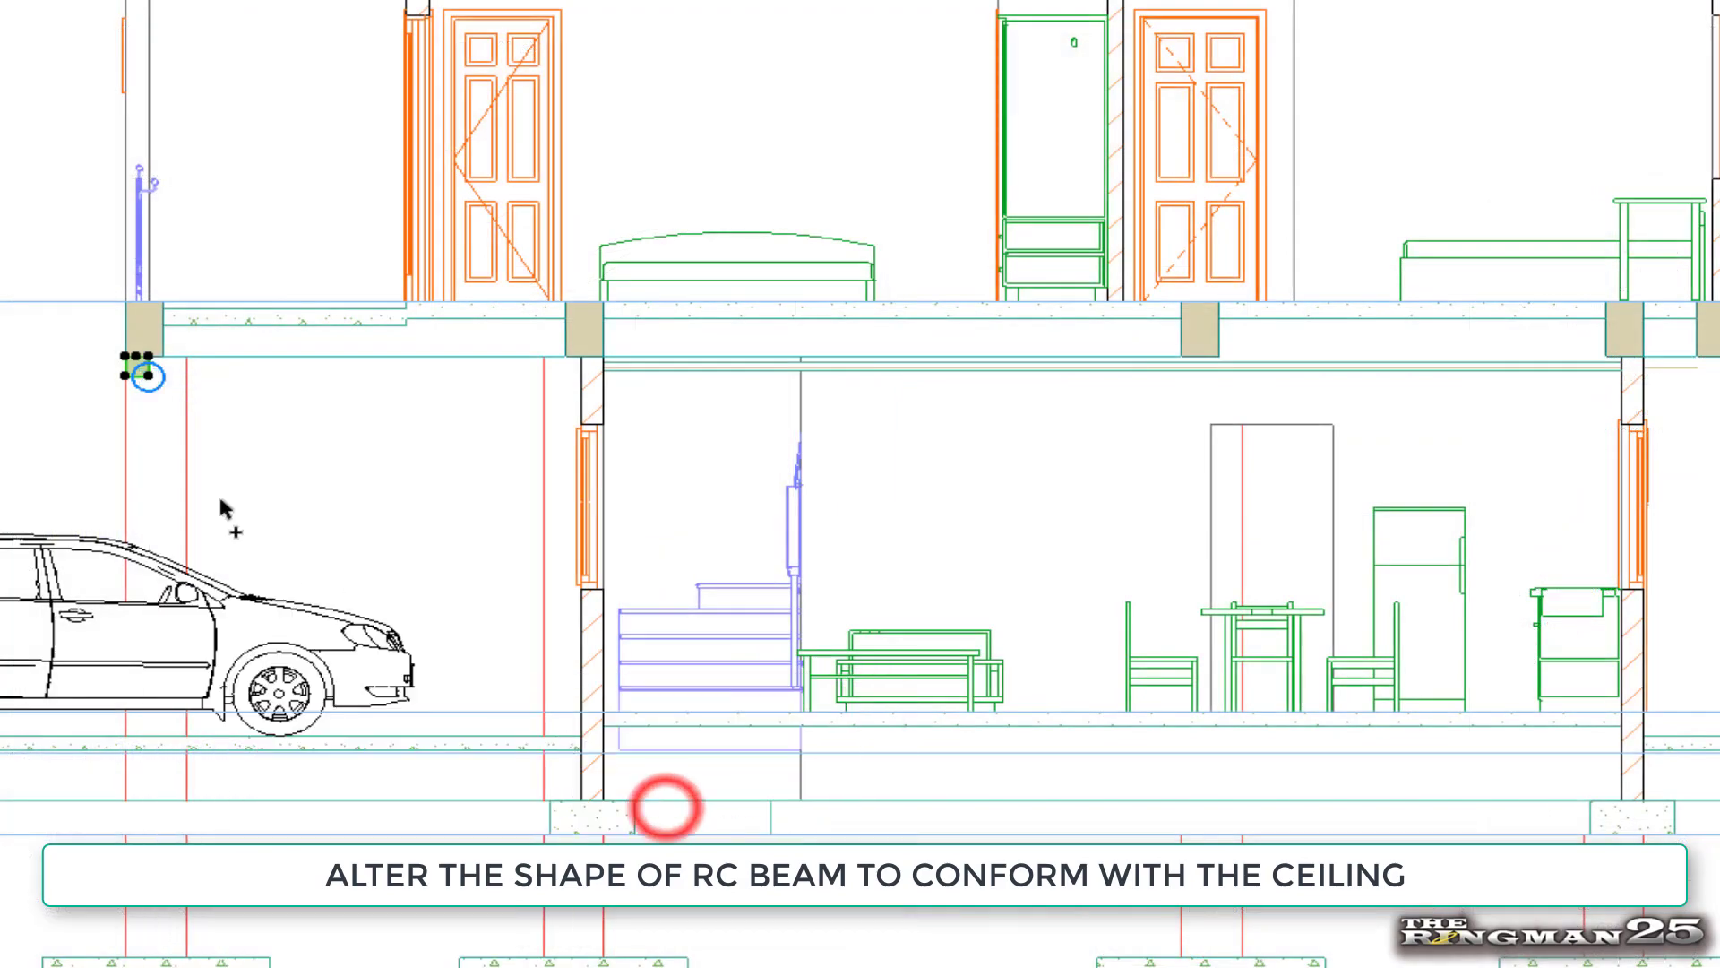
pyautogui.click(148, 357)
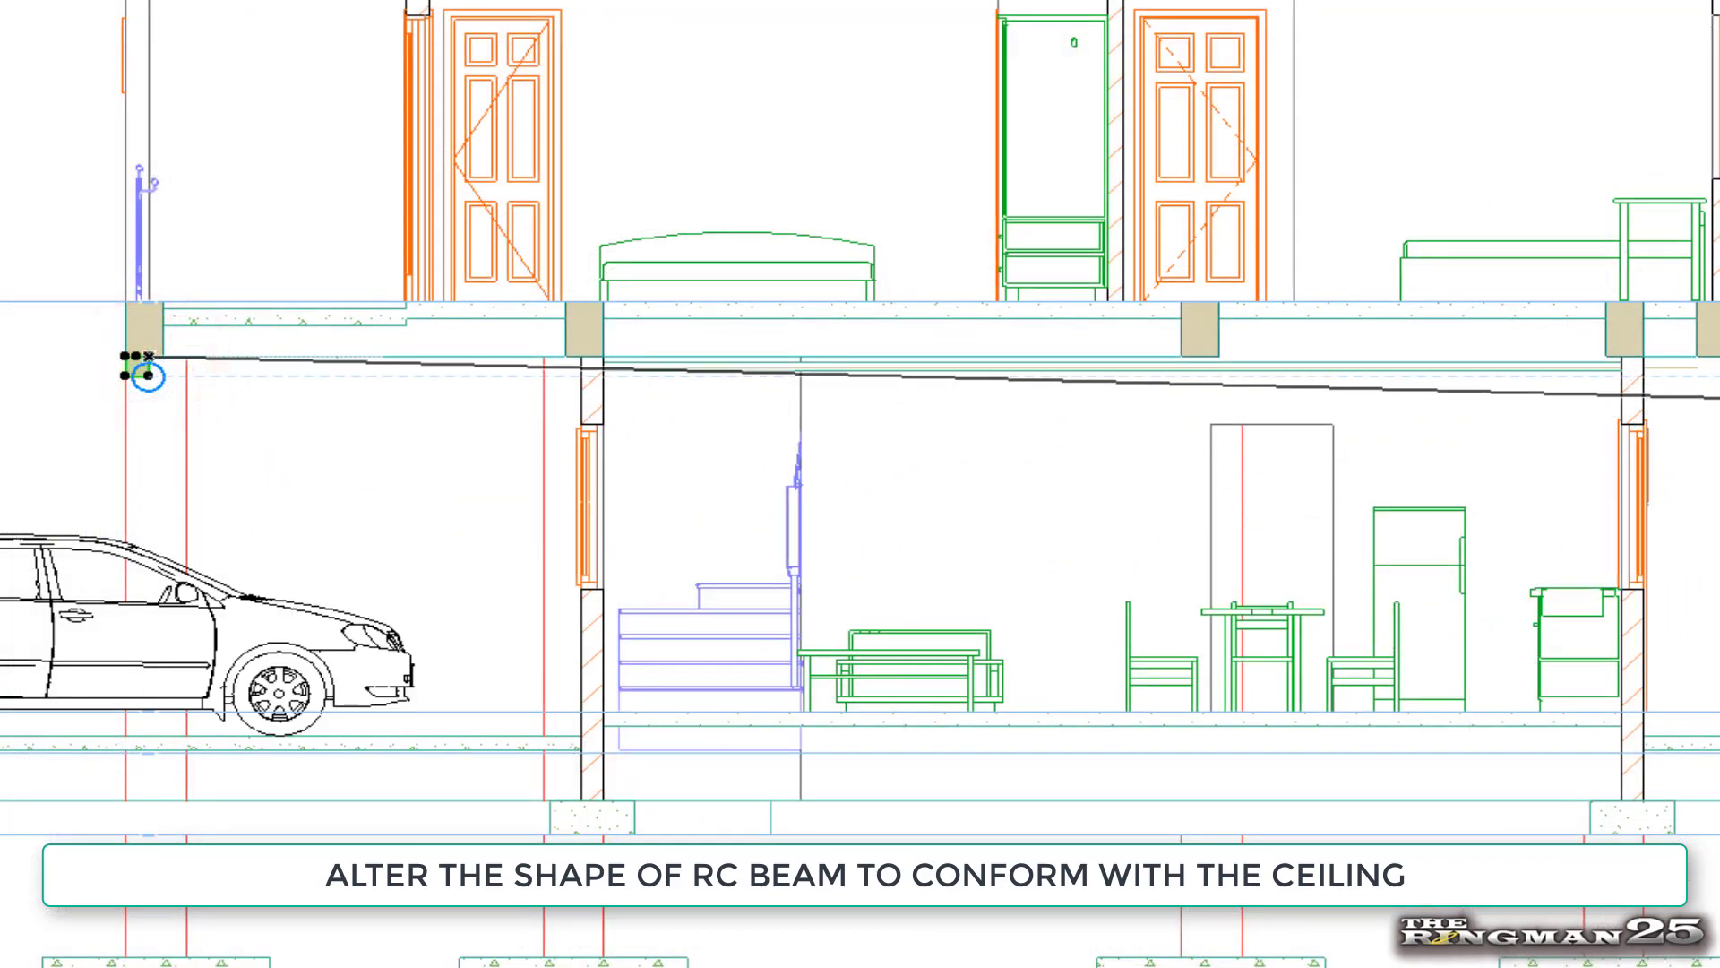
pyautogui.click(1658, 304)
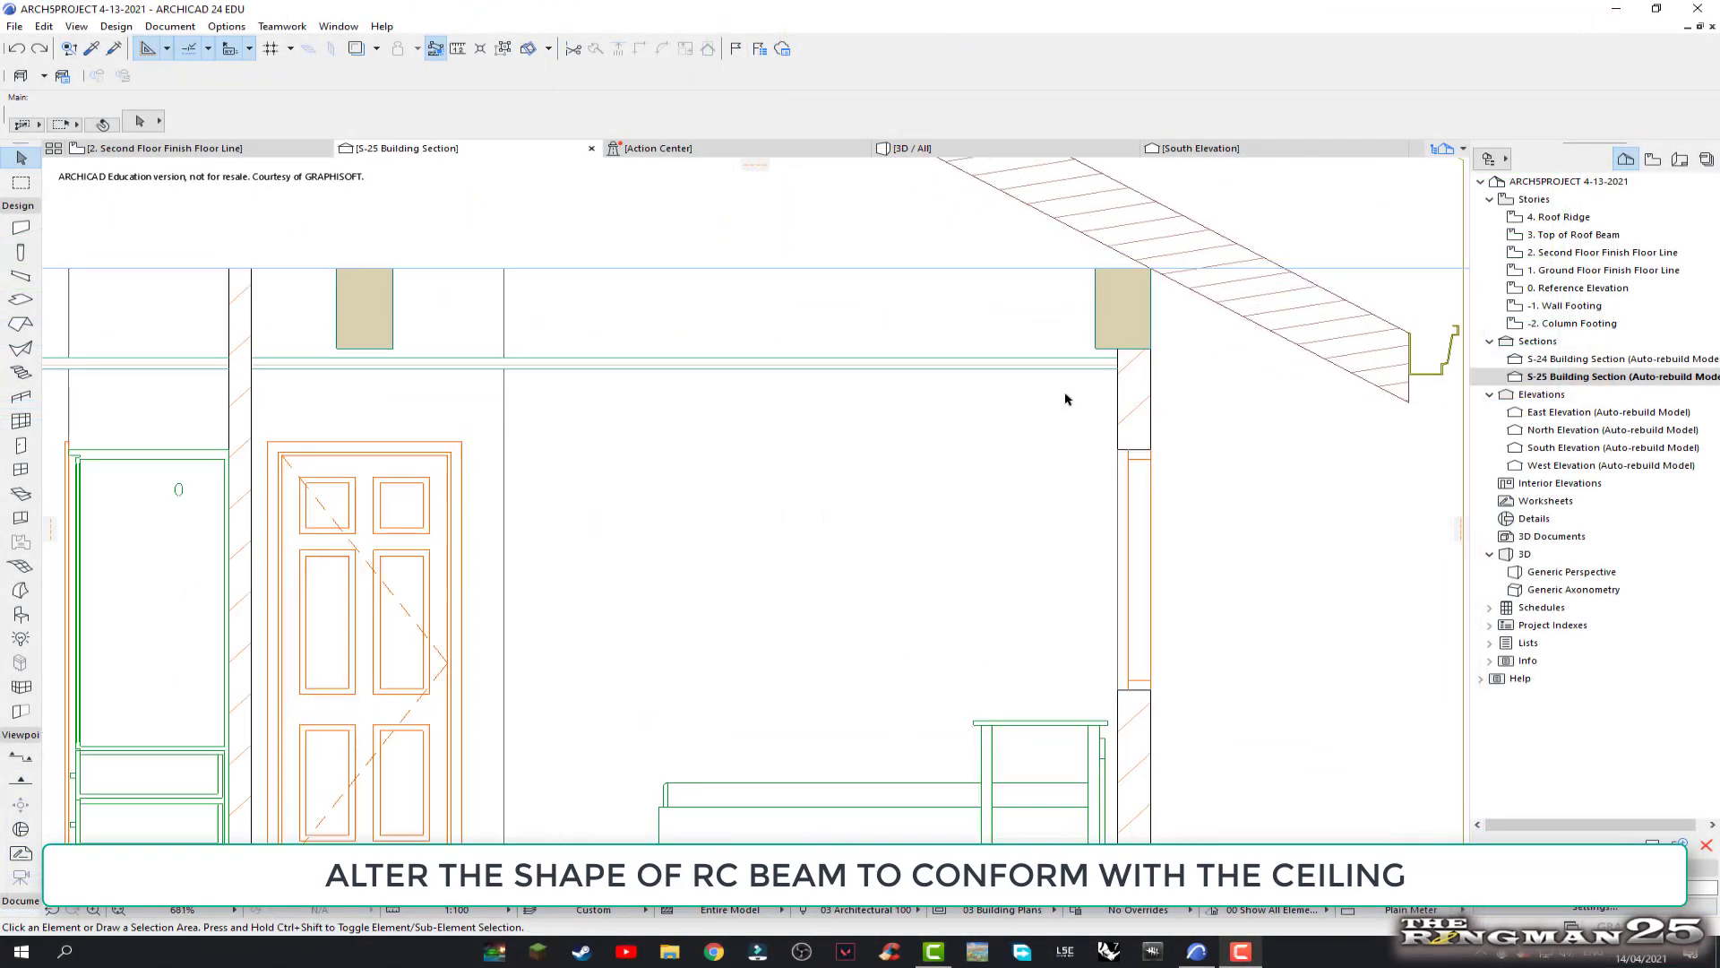
# Set the plywood ceiling slab's reference plane to Bottom with its top at 2500
pyautogui.scroll(3, 1066, 398)
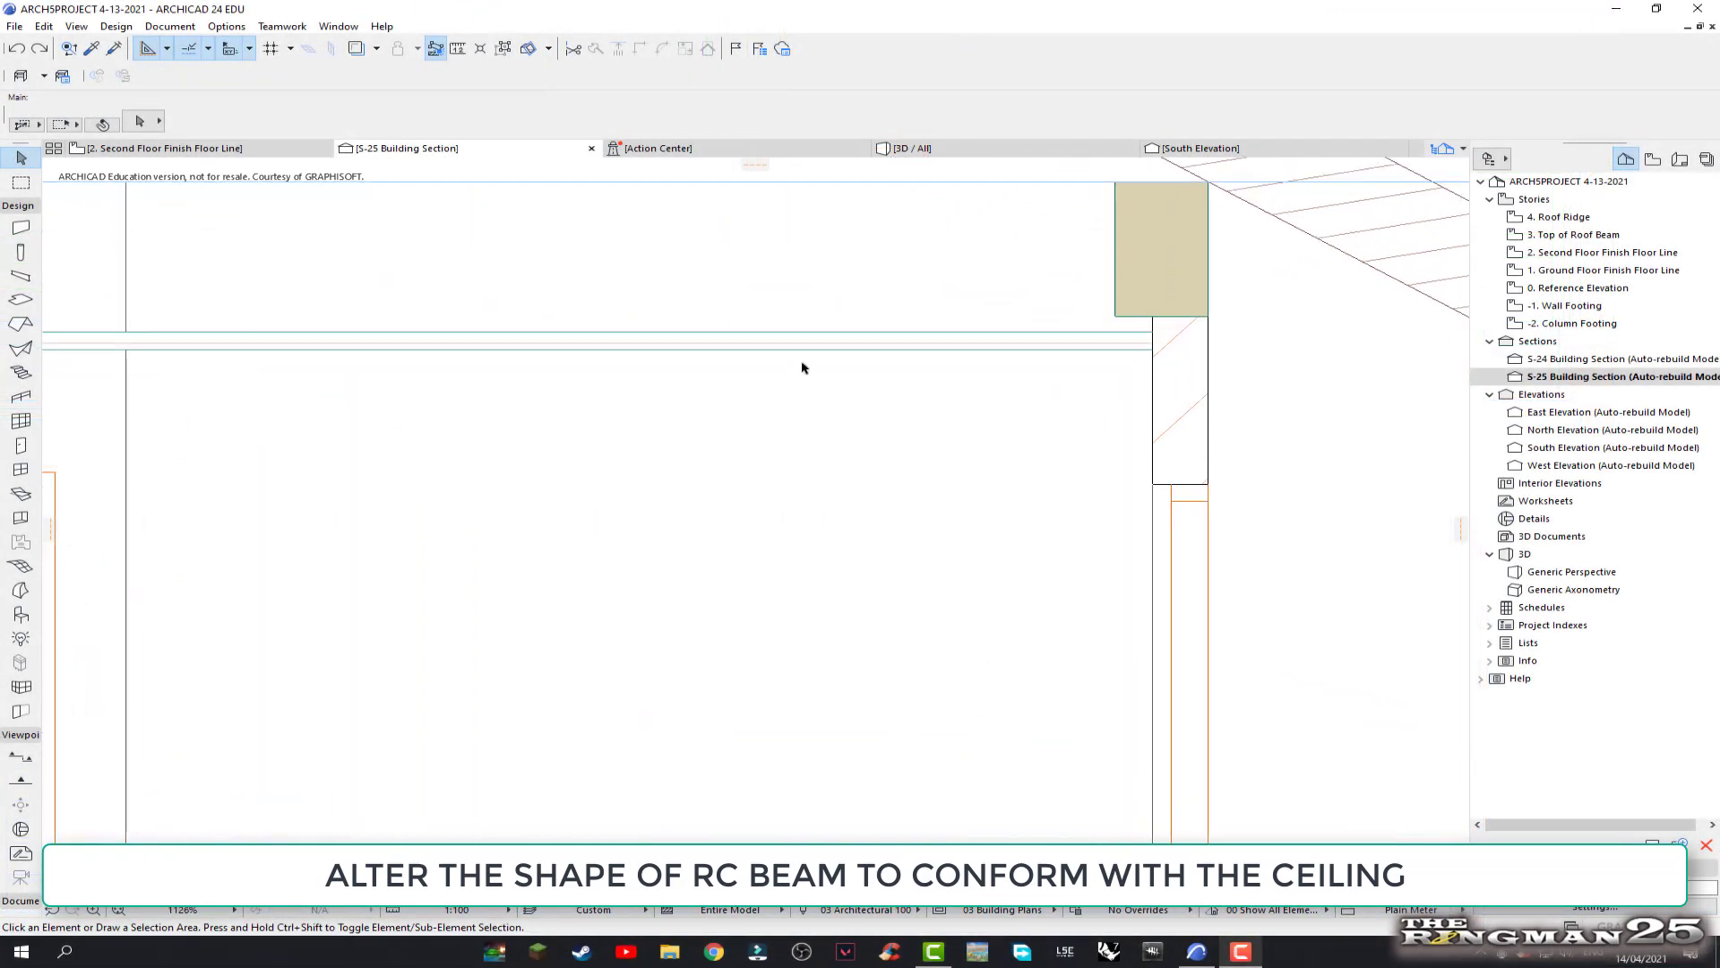
pyautogui.click(669, 346)
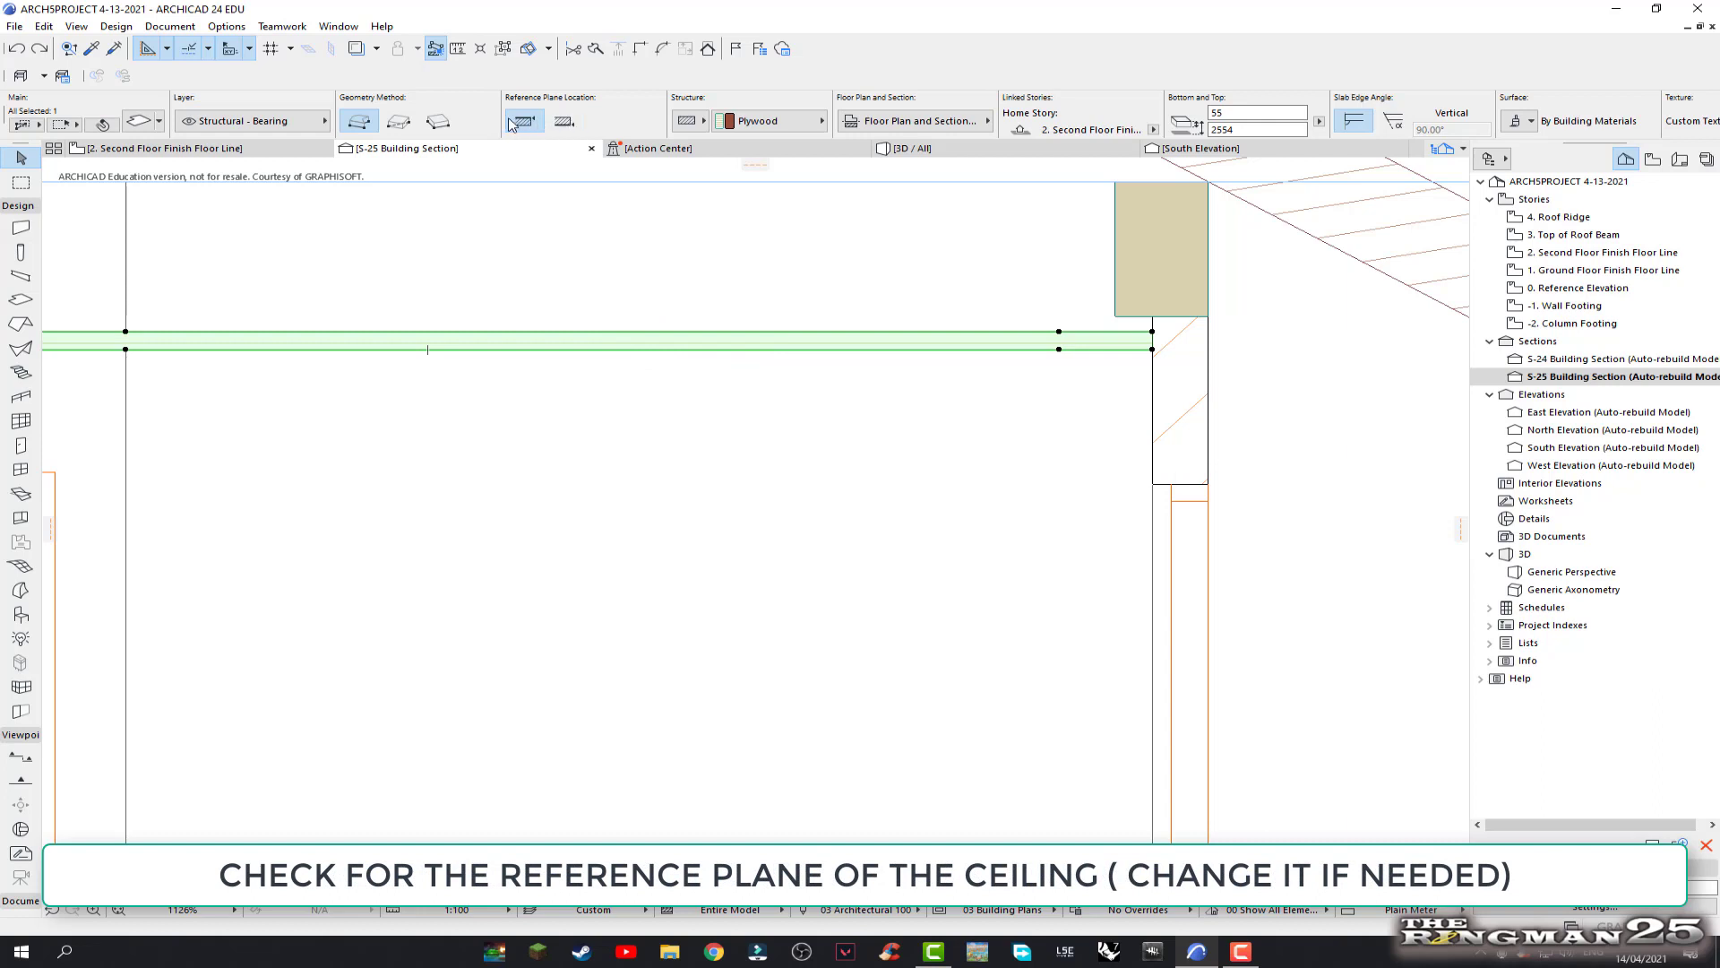
pyautogui.click(564, 122)
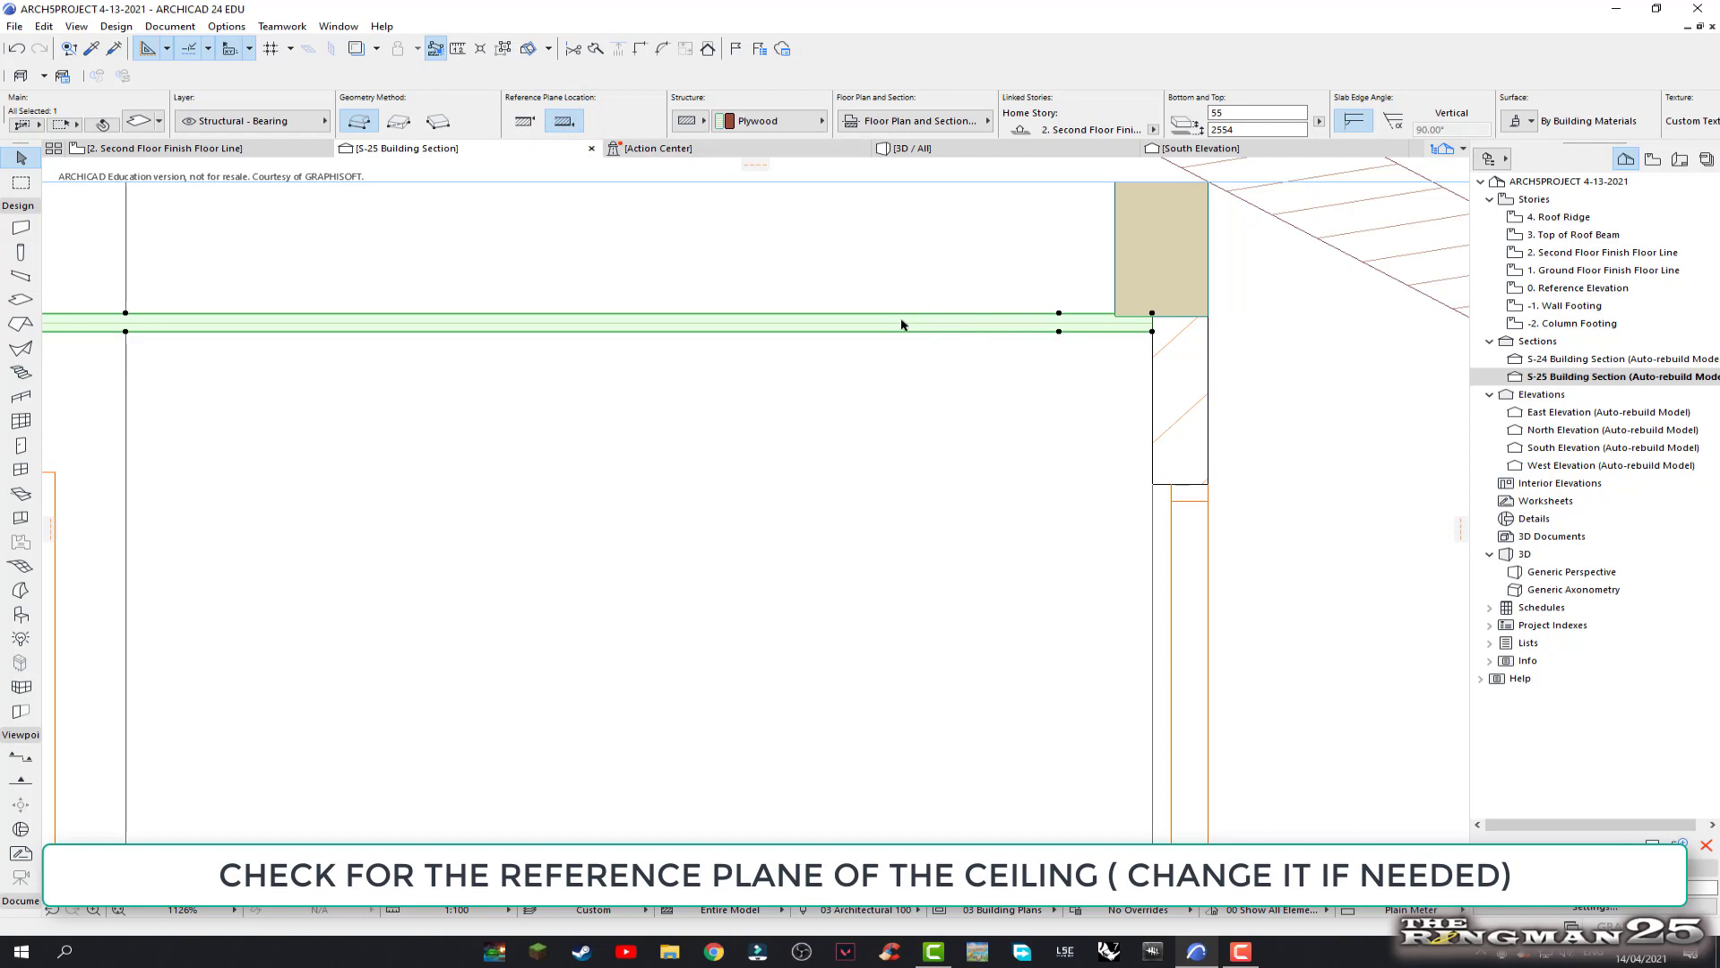
pyautogui.click(1243, 129)
pyautogui.write('2500')
pyautogui.press('Return')
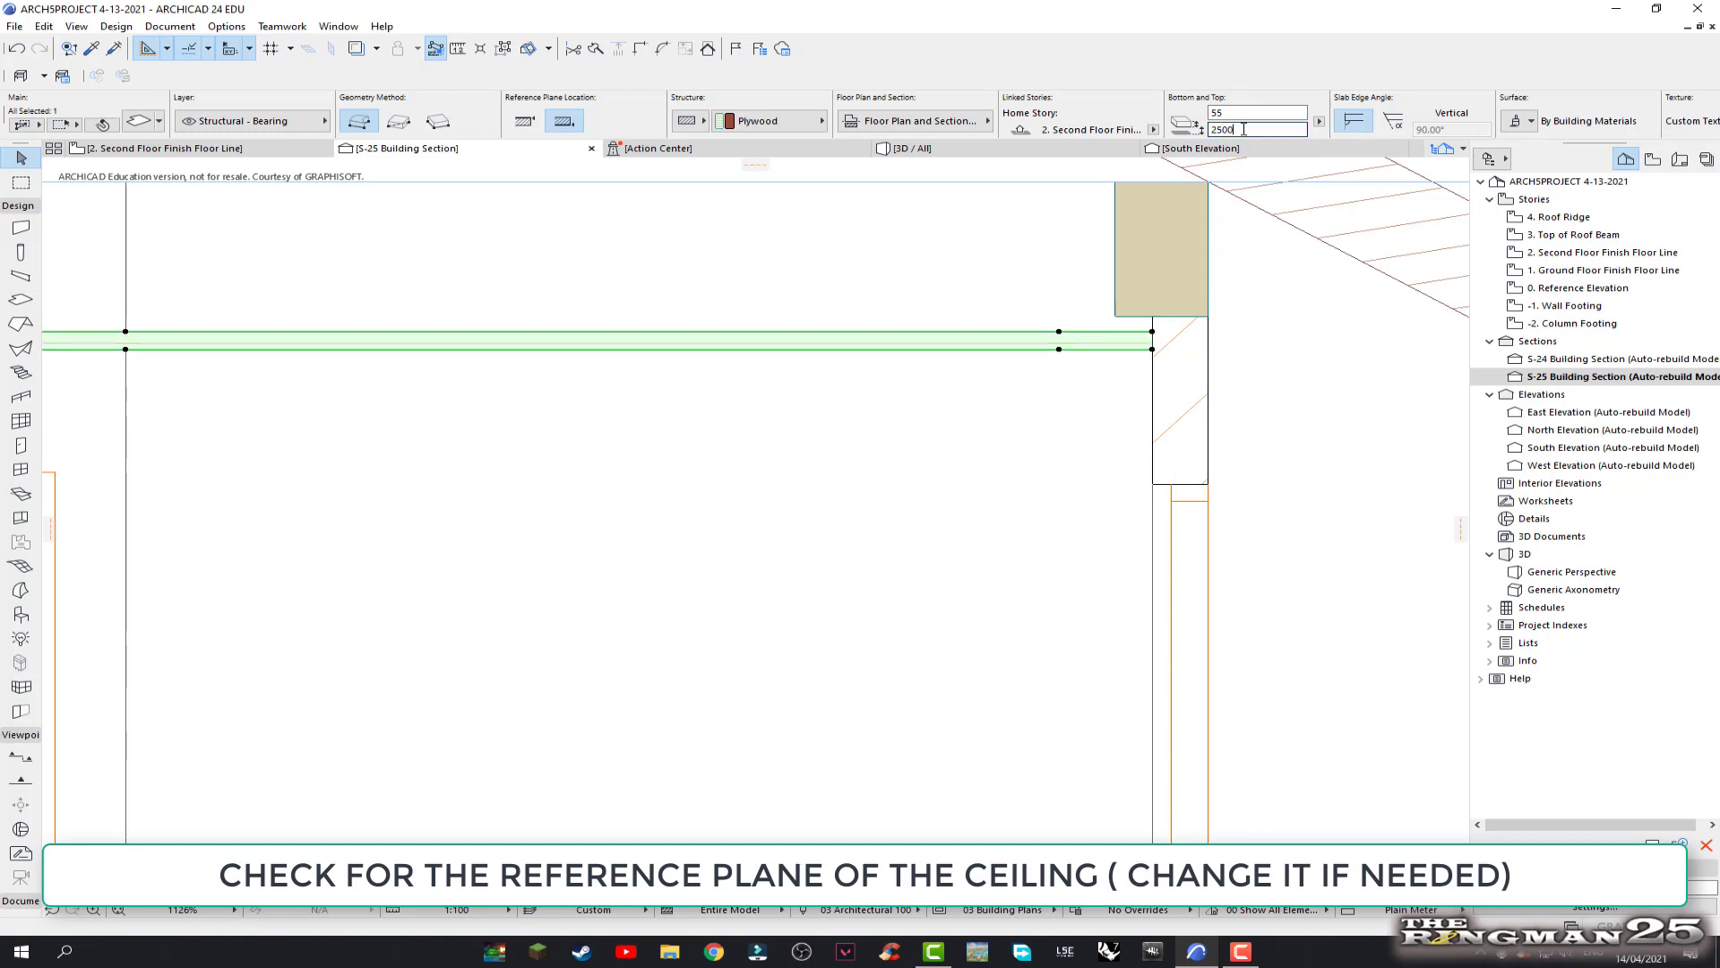
pyautogui.click(1068, 408)
pyautogui.scroll(-1, 1070, 410)
# Measure from the ceiling corner to the floor to confirm the 2500 mm height
pyautogui.scroll(-2, 1084, 414)
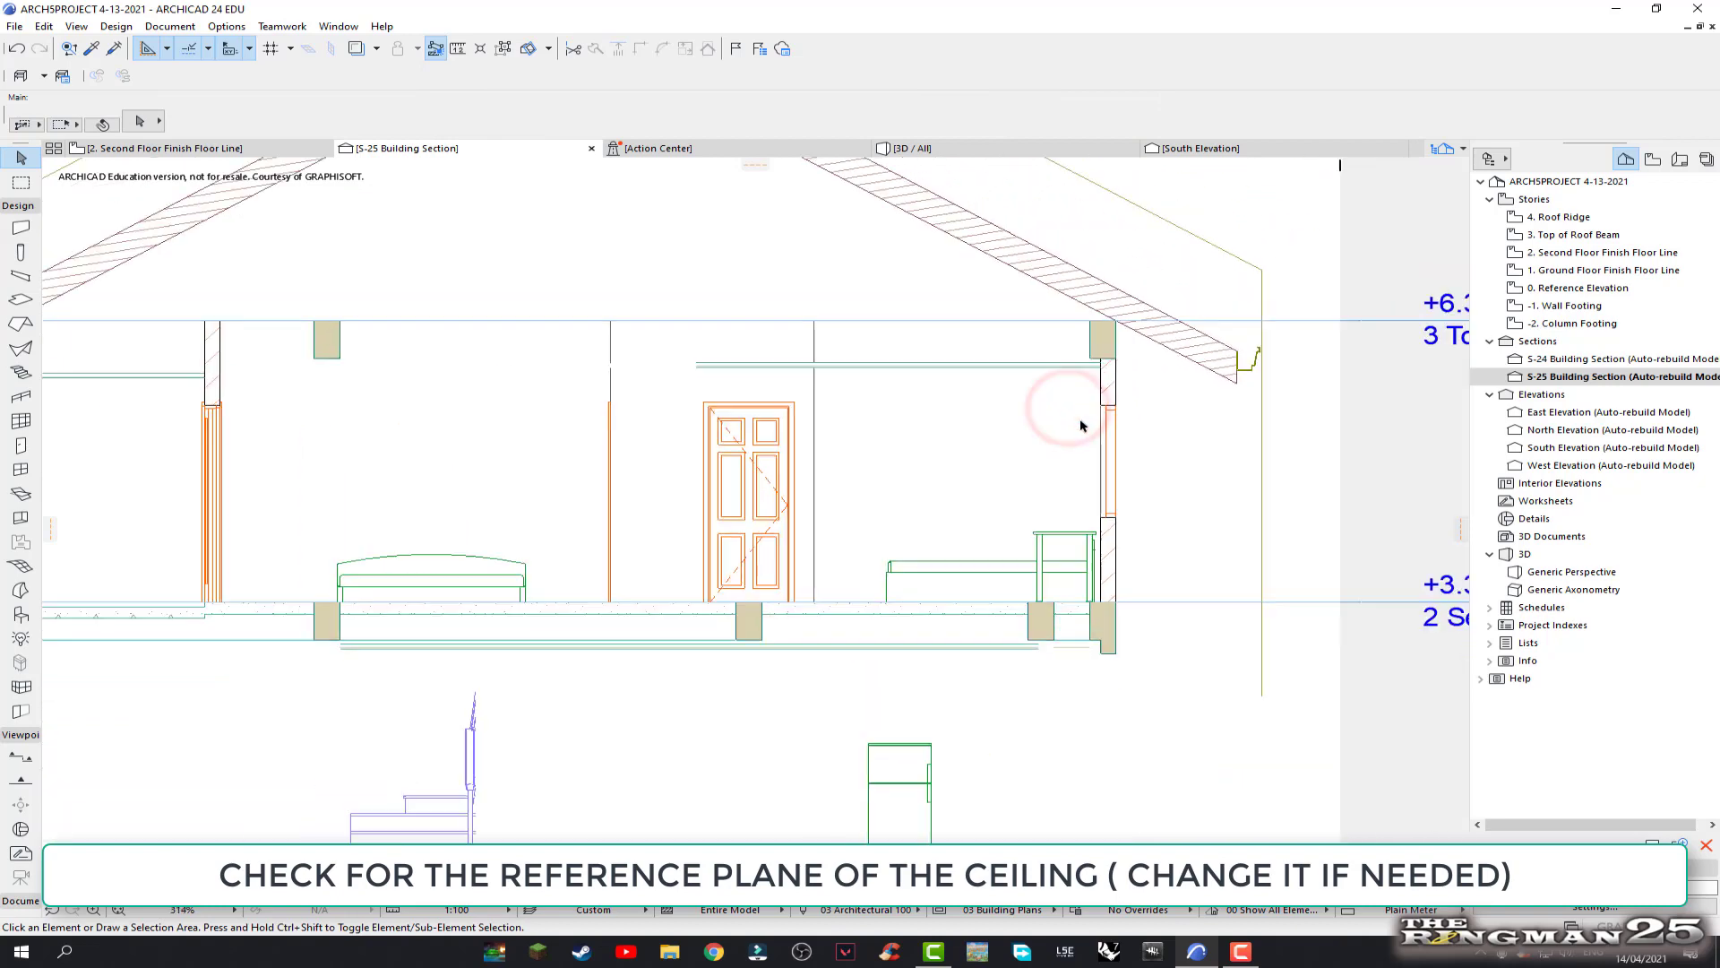
pyautogui.scroll(-1, 1090, 445)
pyautogui.scroll(2, 1090, 444)
pyautogui.moveTo(1068, 389); pyautogui.dragTo(928, 334, button='middle')
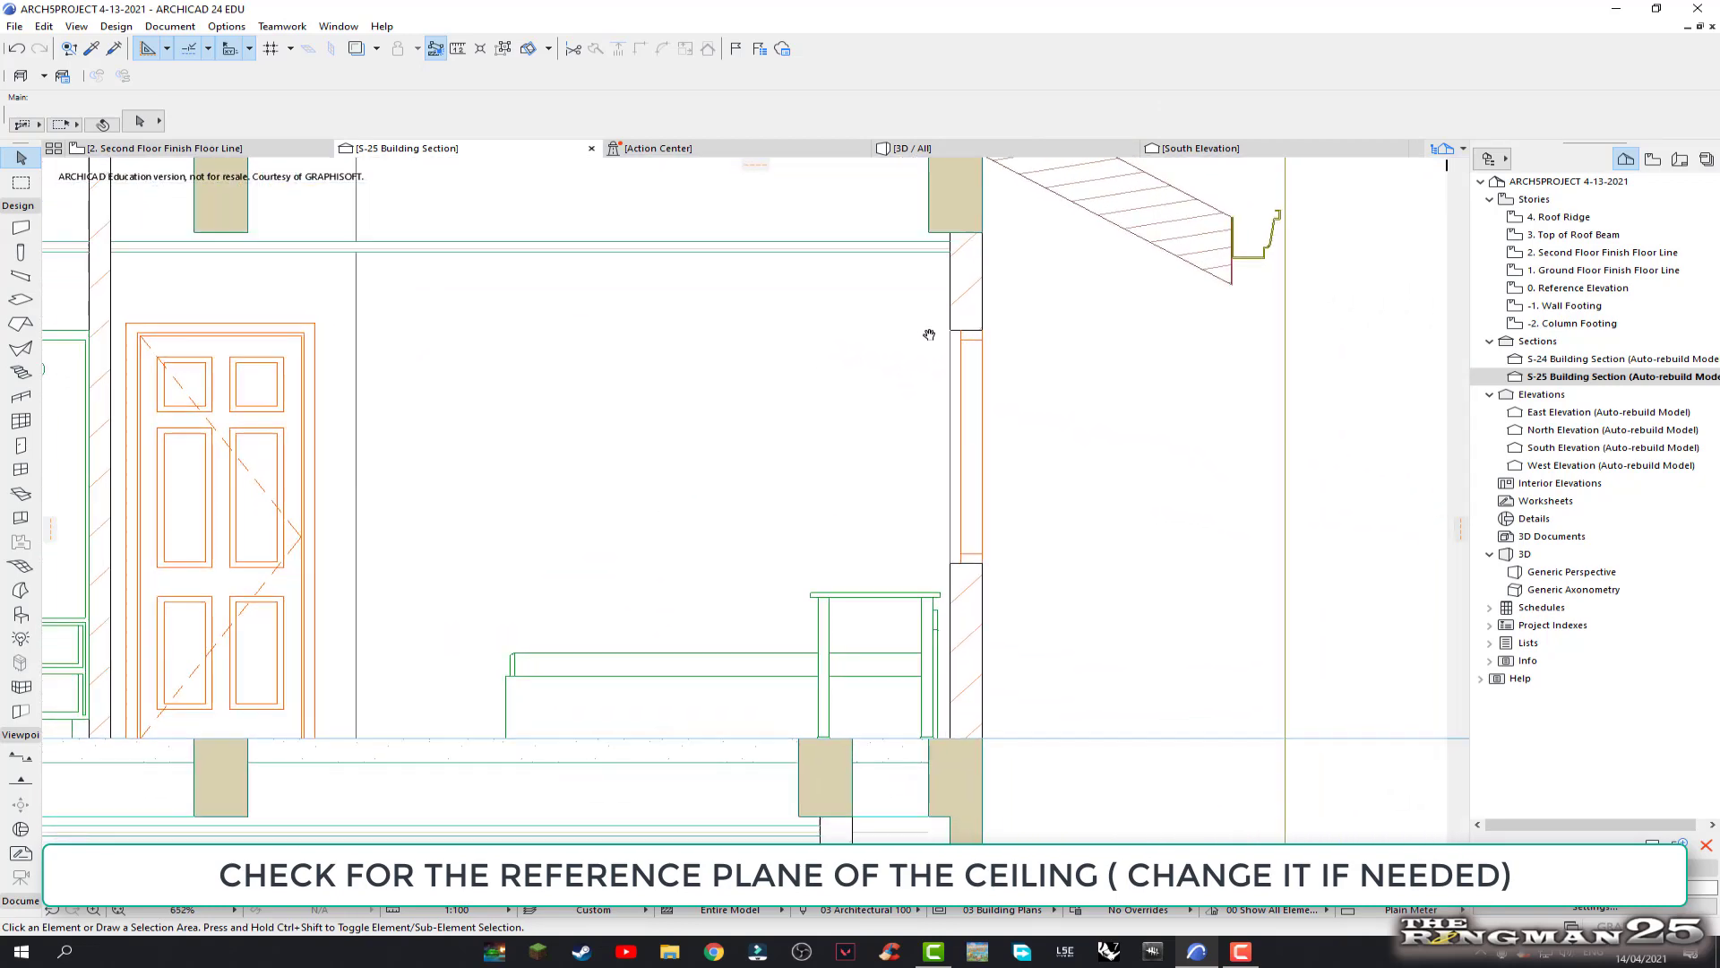
pyautogui.click(456, 48)
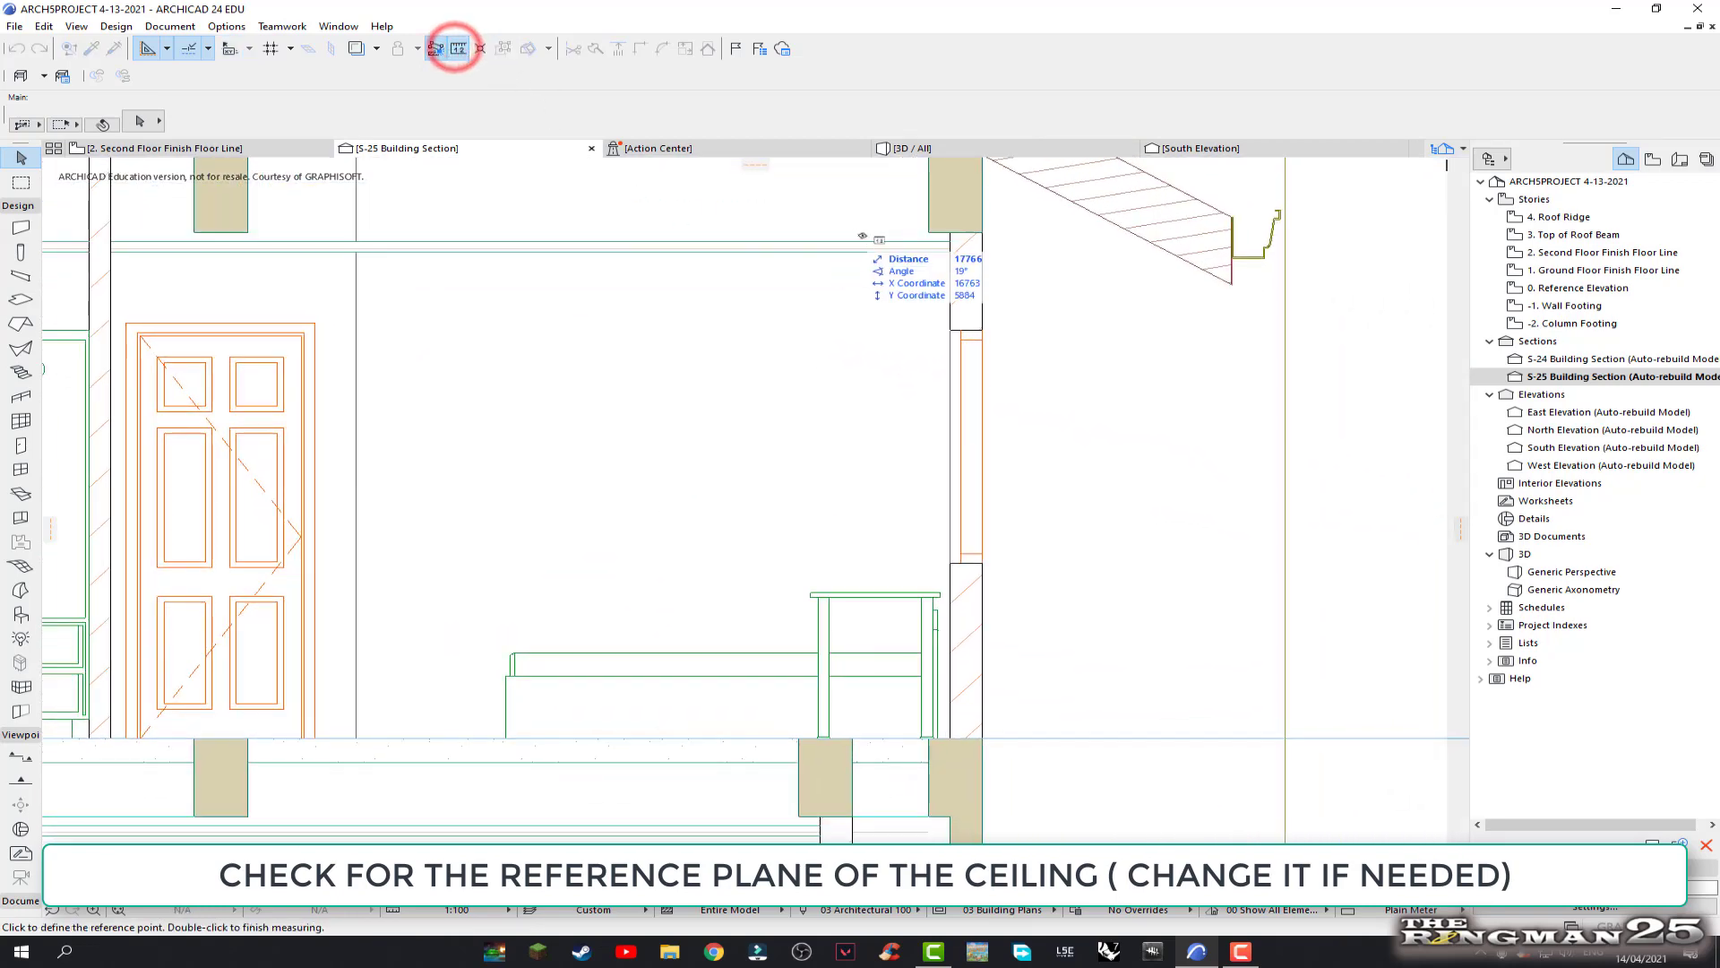
pyautogui.click(951, 252)
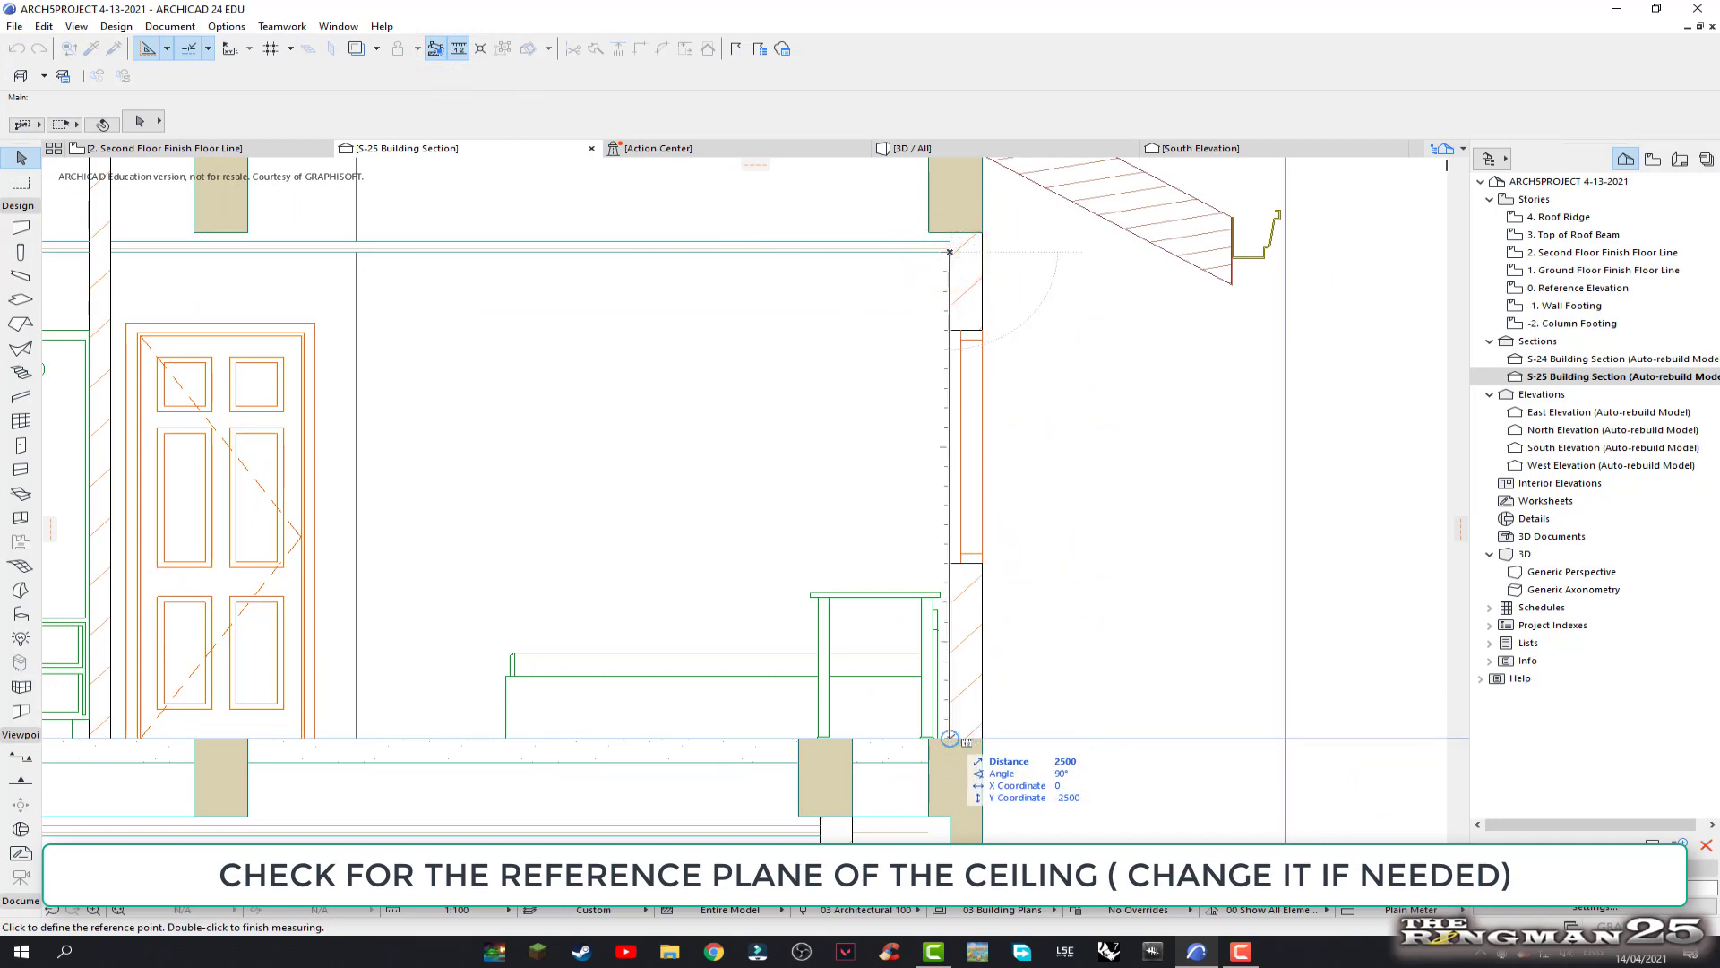
pyautogui.click(949, 738)
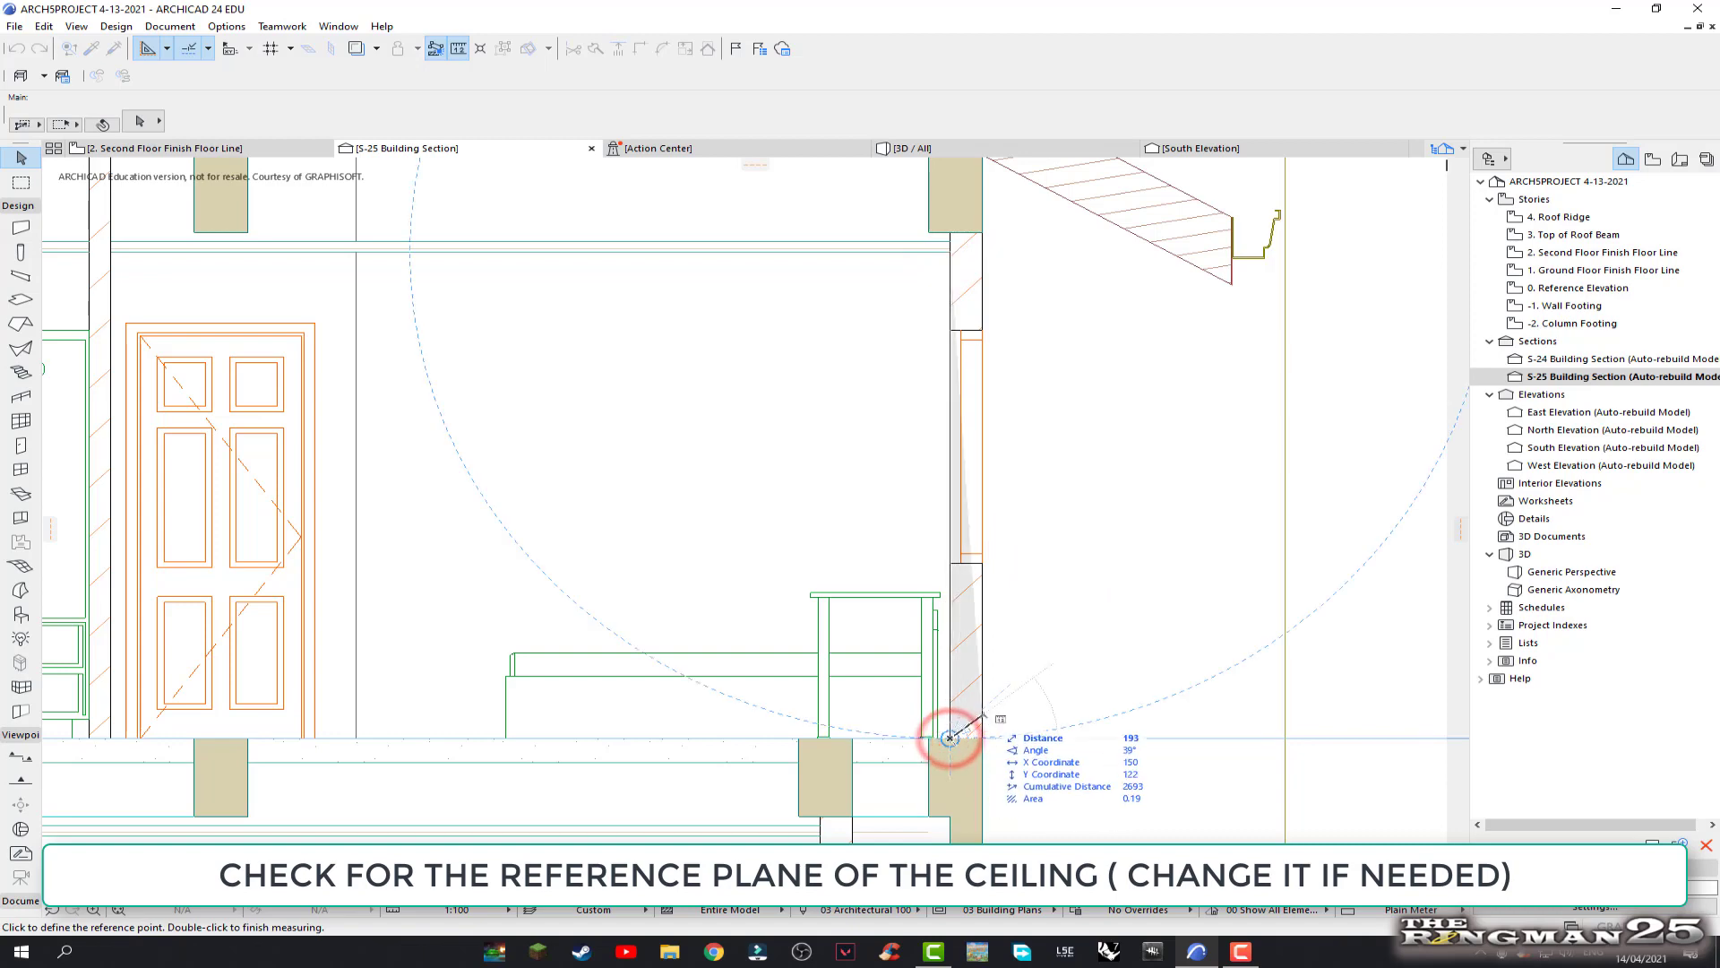
pyautogui.press('Escape')
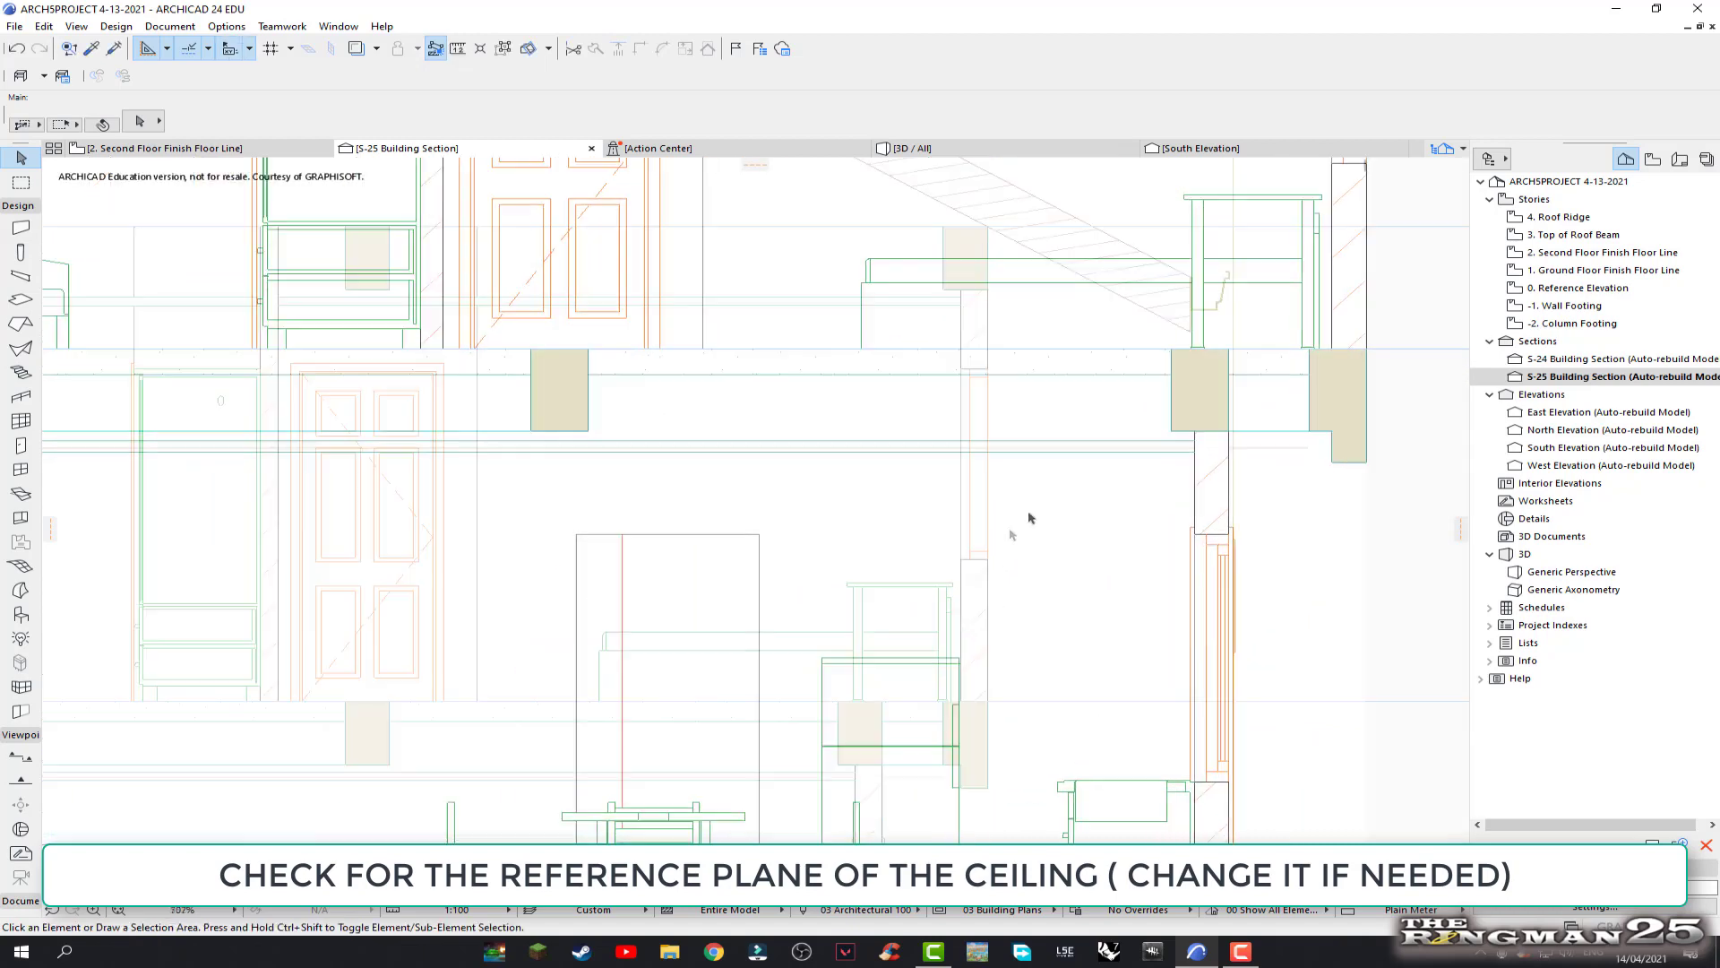
# Reference the ground-floor ceiling slab from its bottom and set its top to 2500
pyautogui.moveTo(1031, 511); pyautogui.dragTo(478, 161, button='middle')
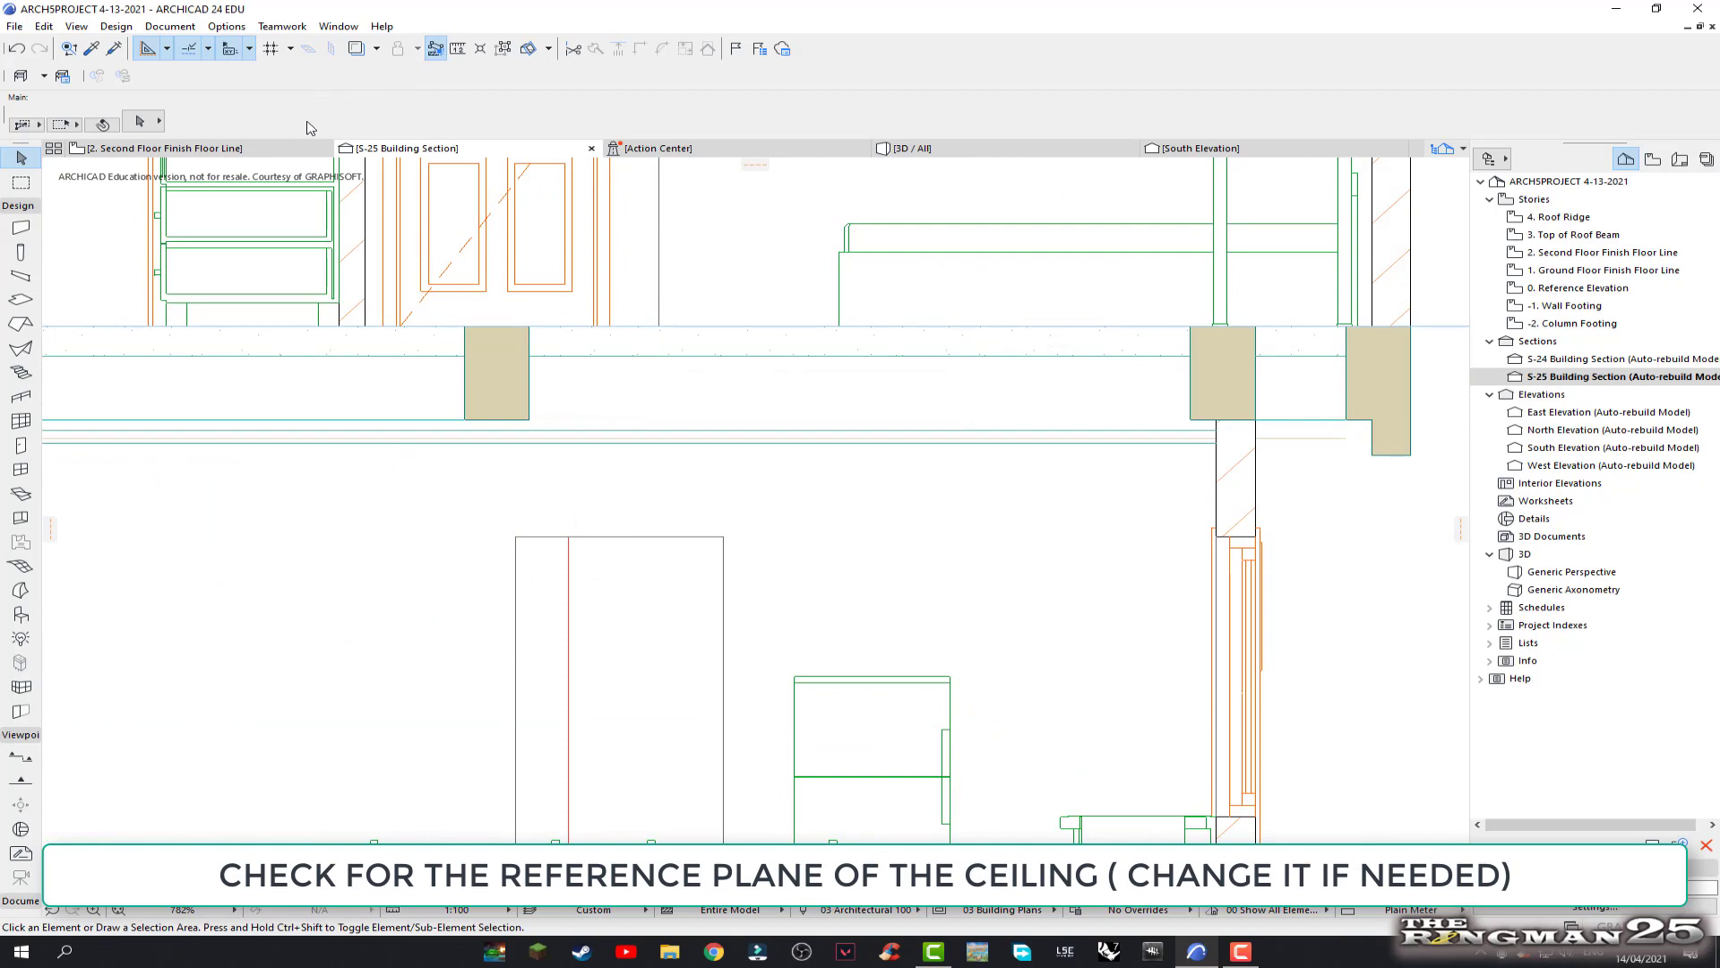
pyautogui.click(951, 443)
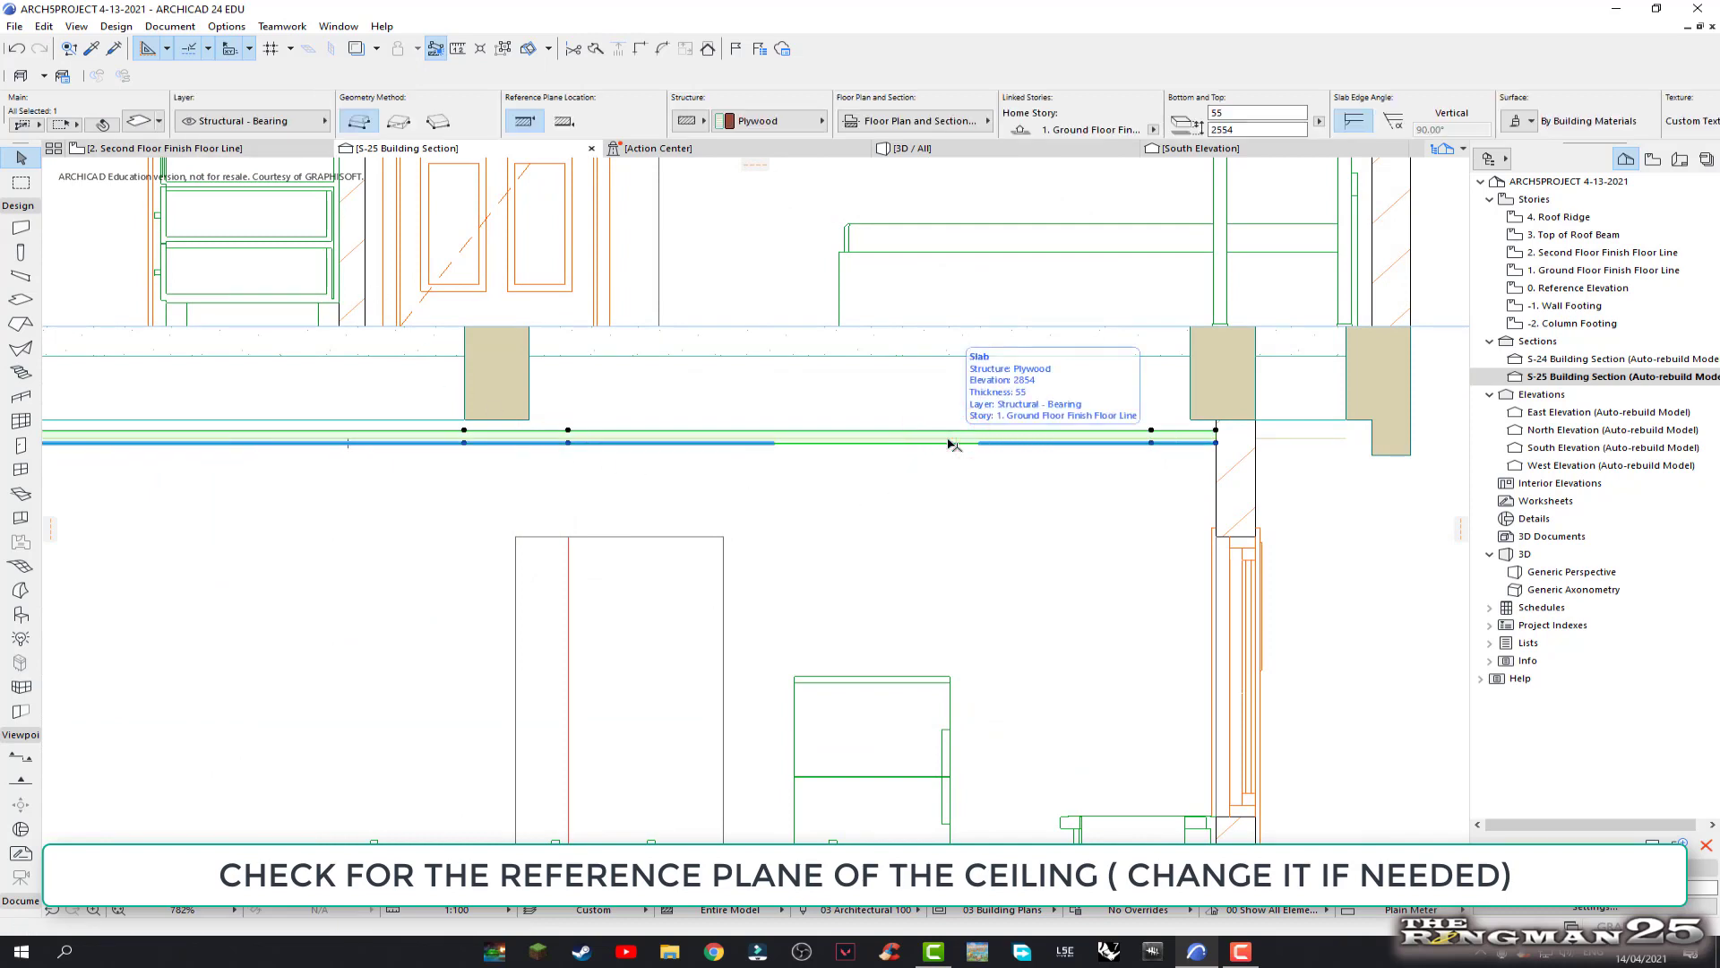
pyautogui.click(566, 119)
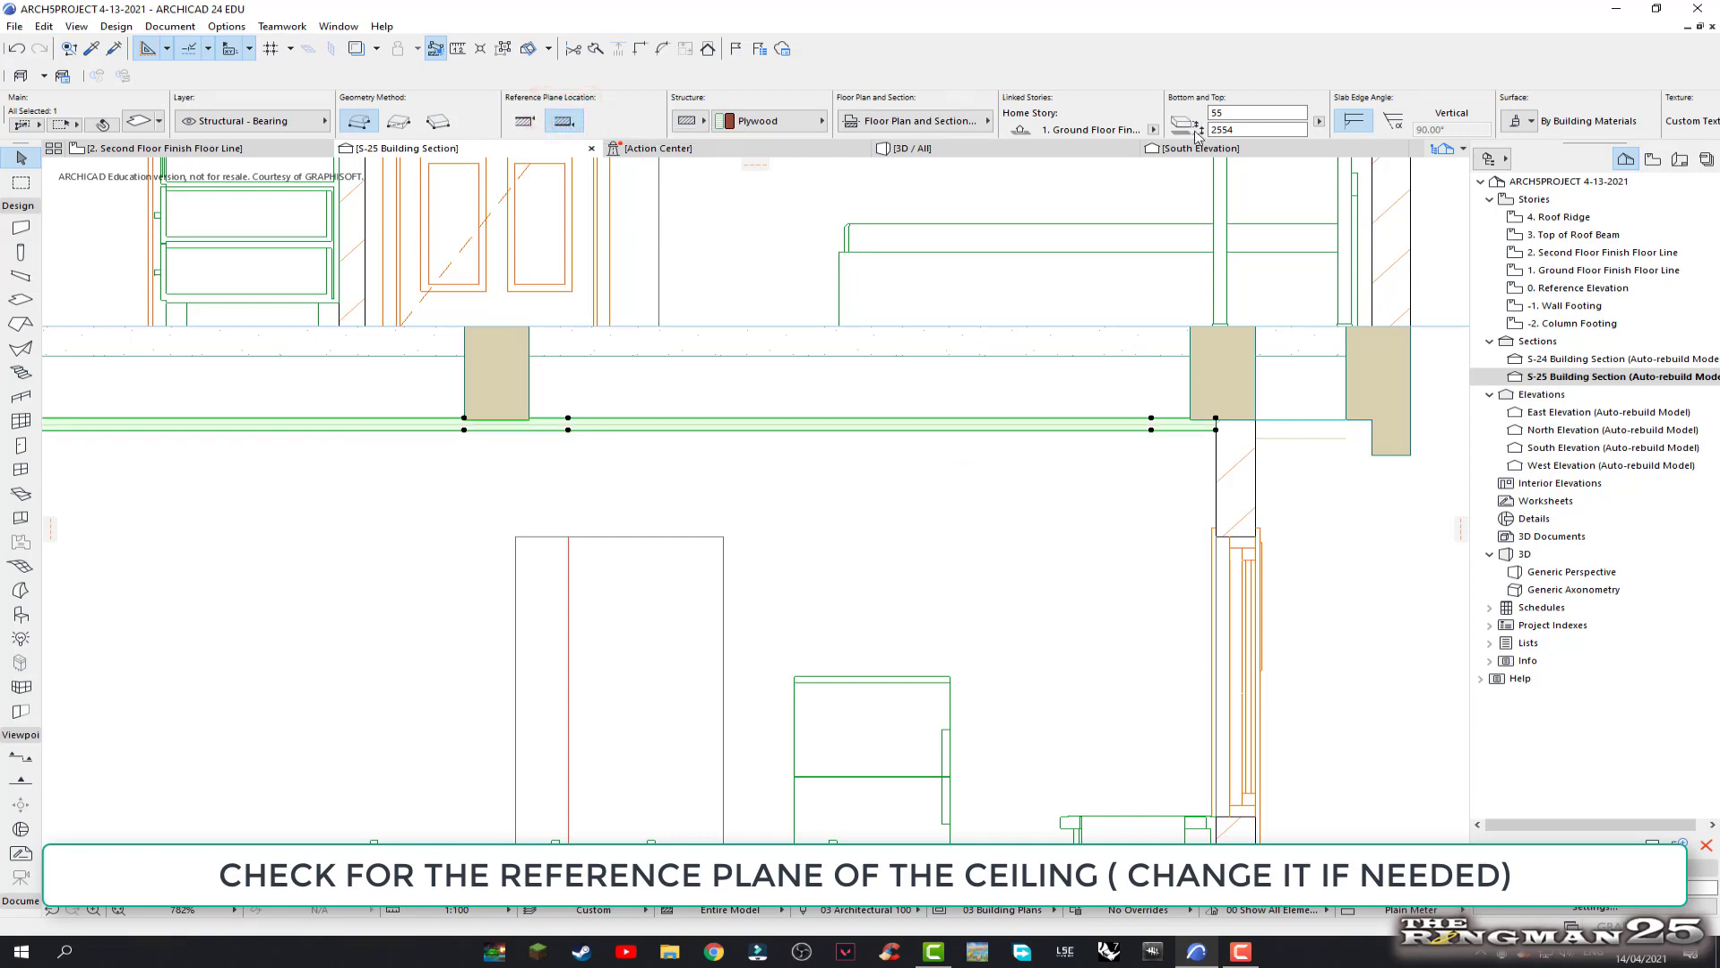
pyautogui.press('BackSpace')
pyautogui.press('Return')
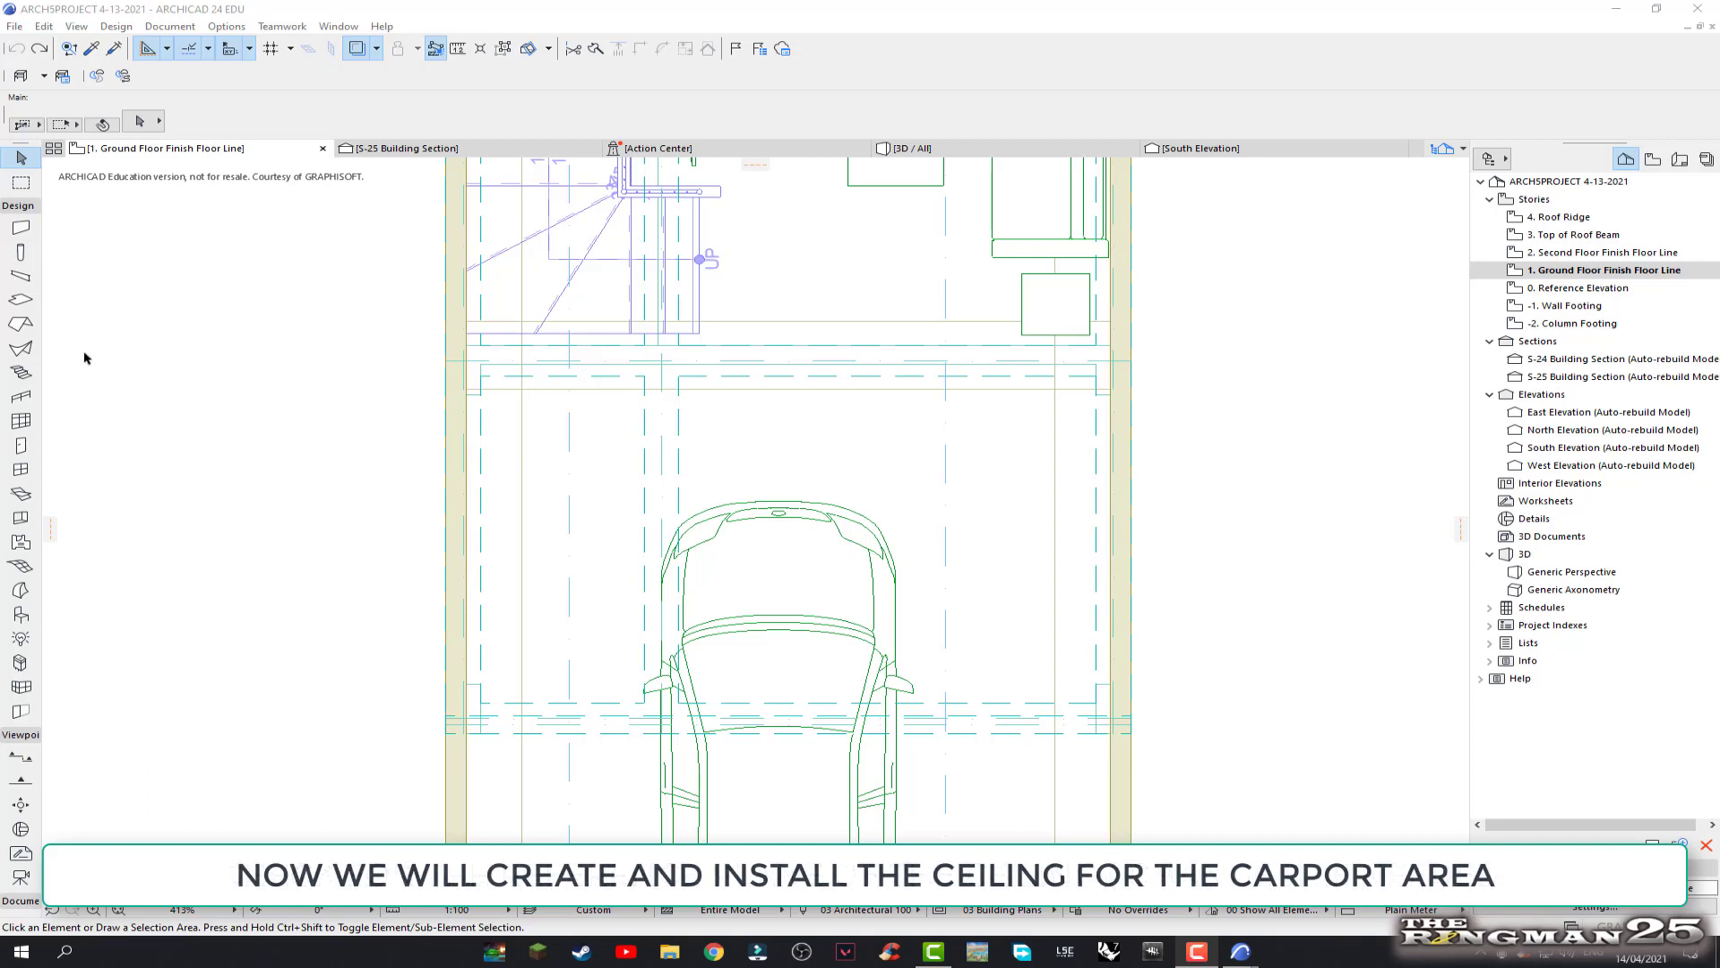
# Start a plywood ceiling slab over the carport, placing its first three corners
pyautogui.click(22, 300)
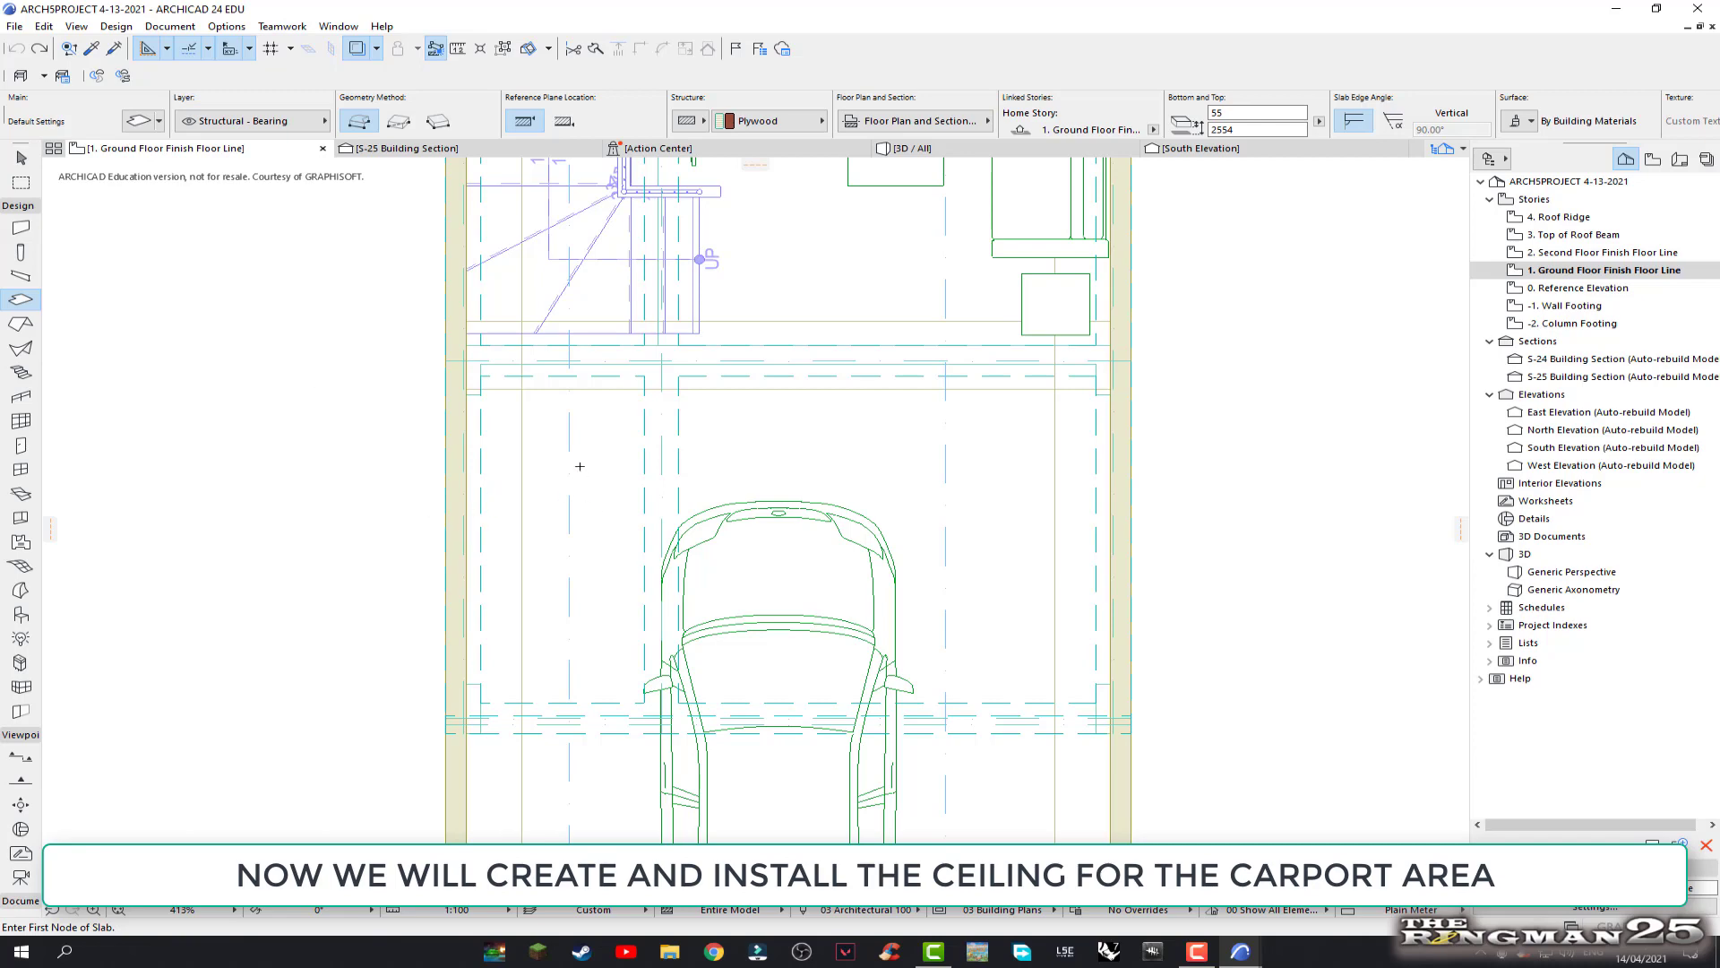
pyautogui.scroll(2, 544, 410)
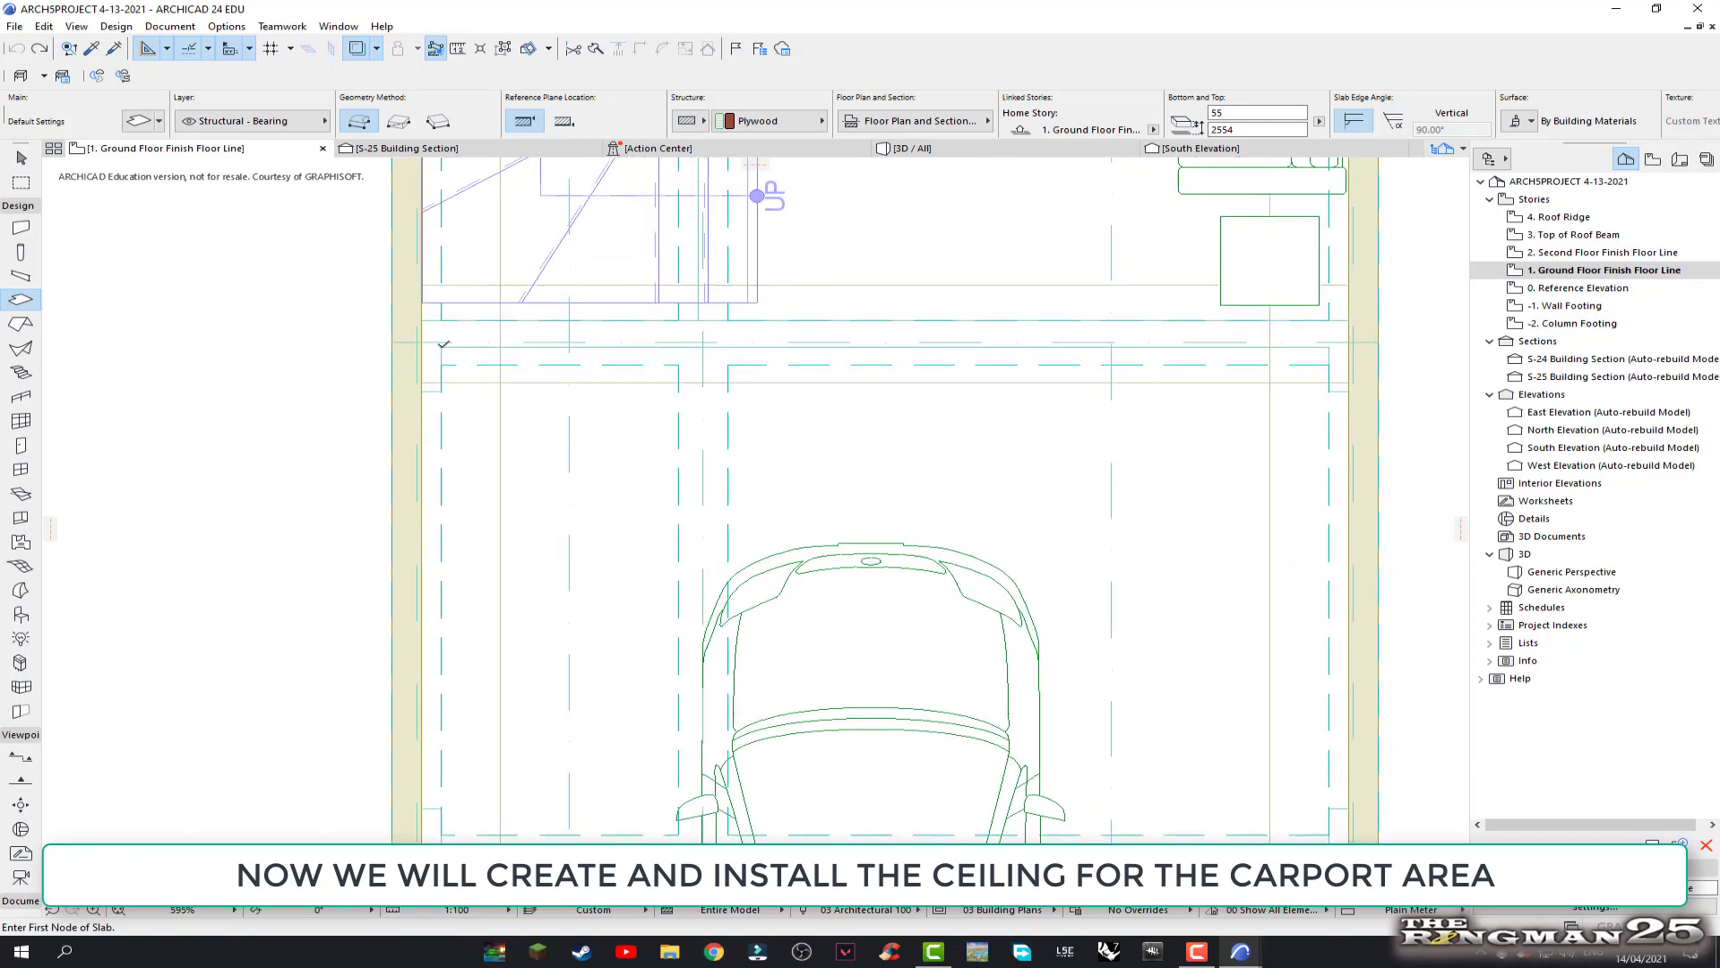
pyautogui.click(442, 346)
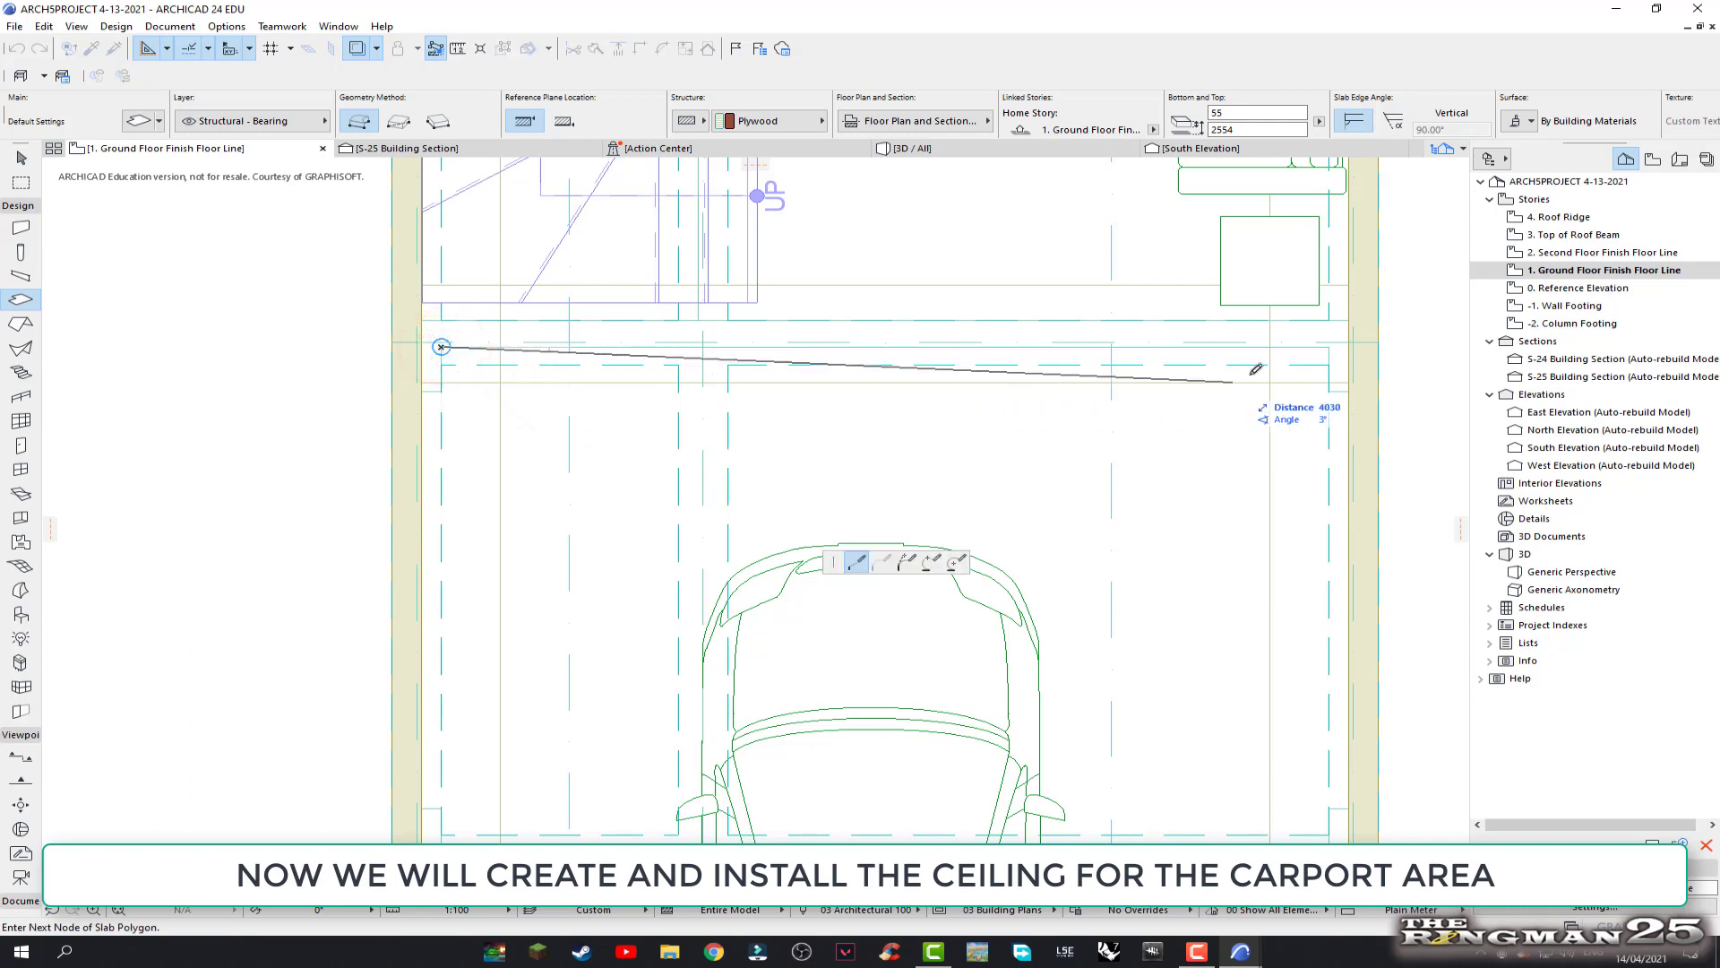
pyautogui.click(1329, 347)
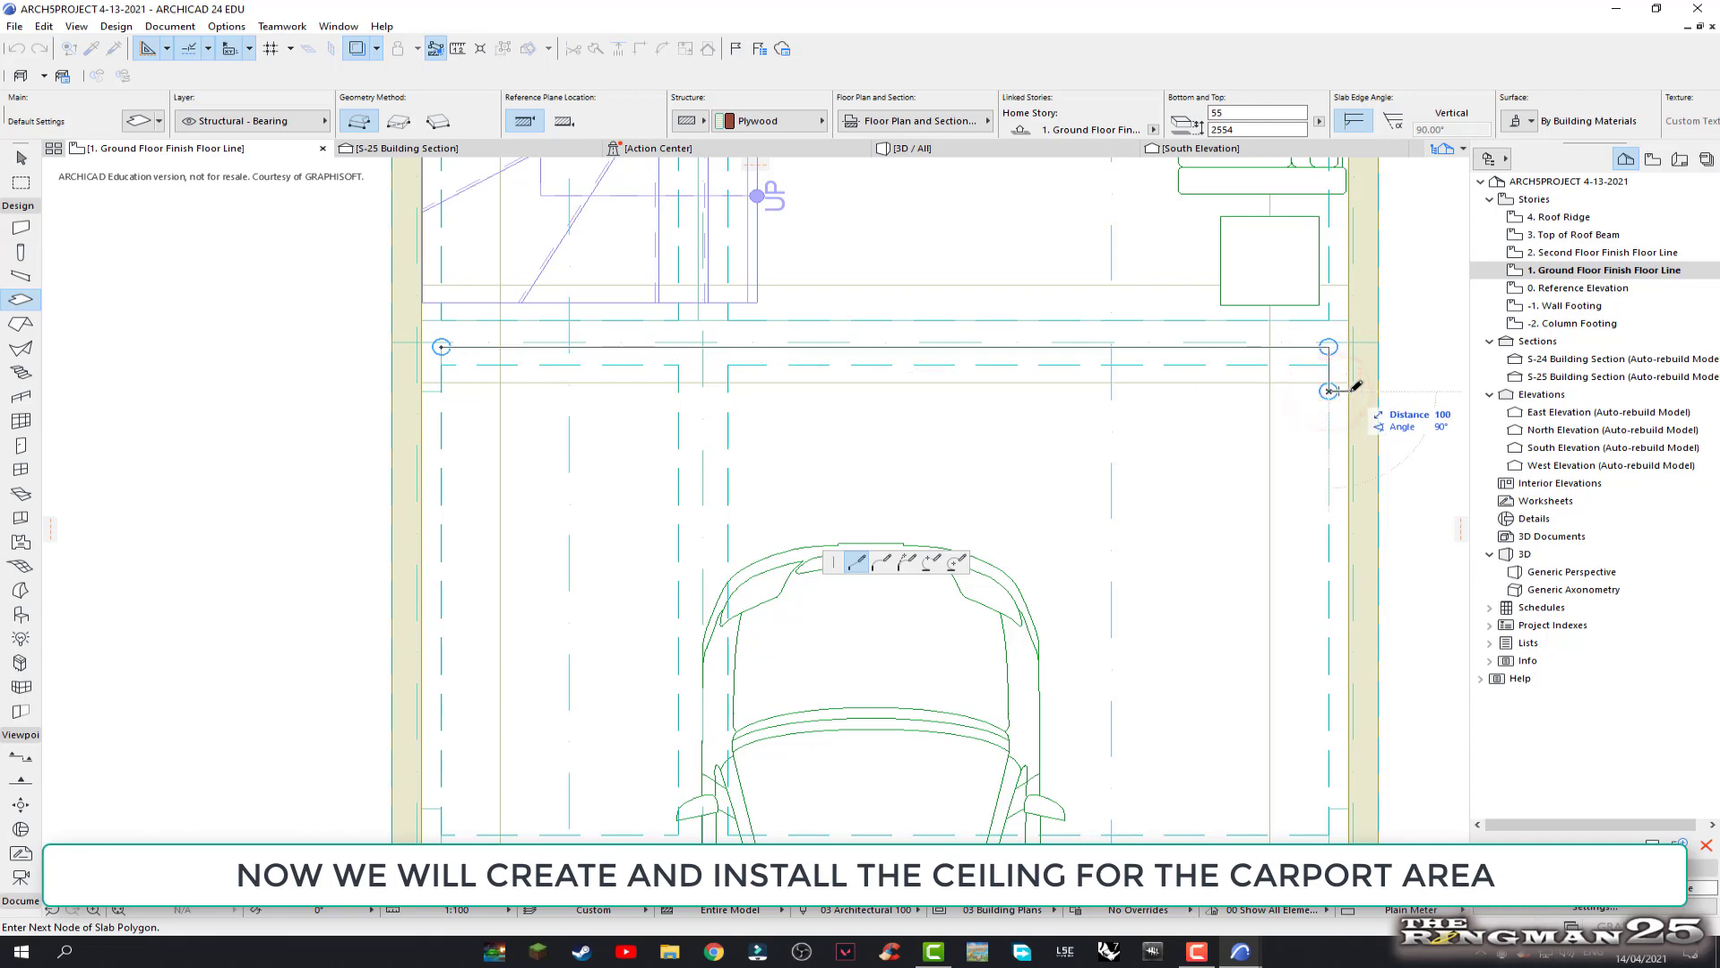
pyautogui.scroll(-2, 1326, 610)
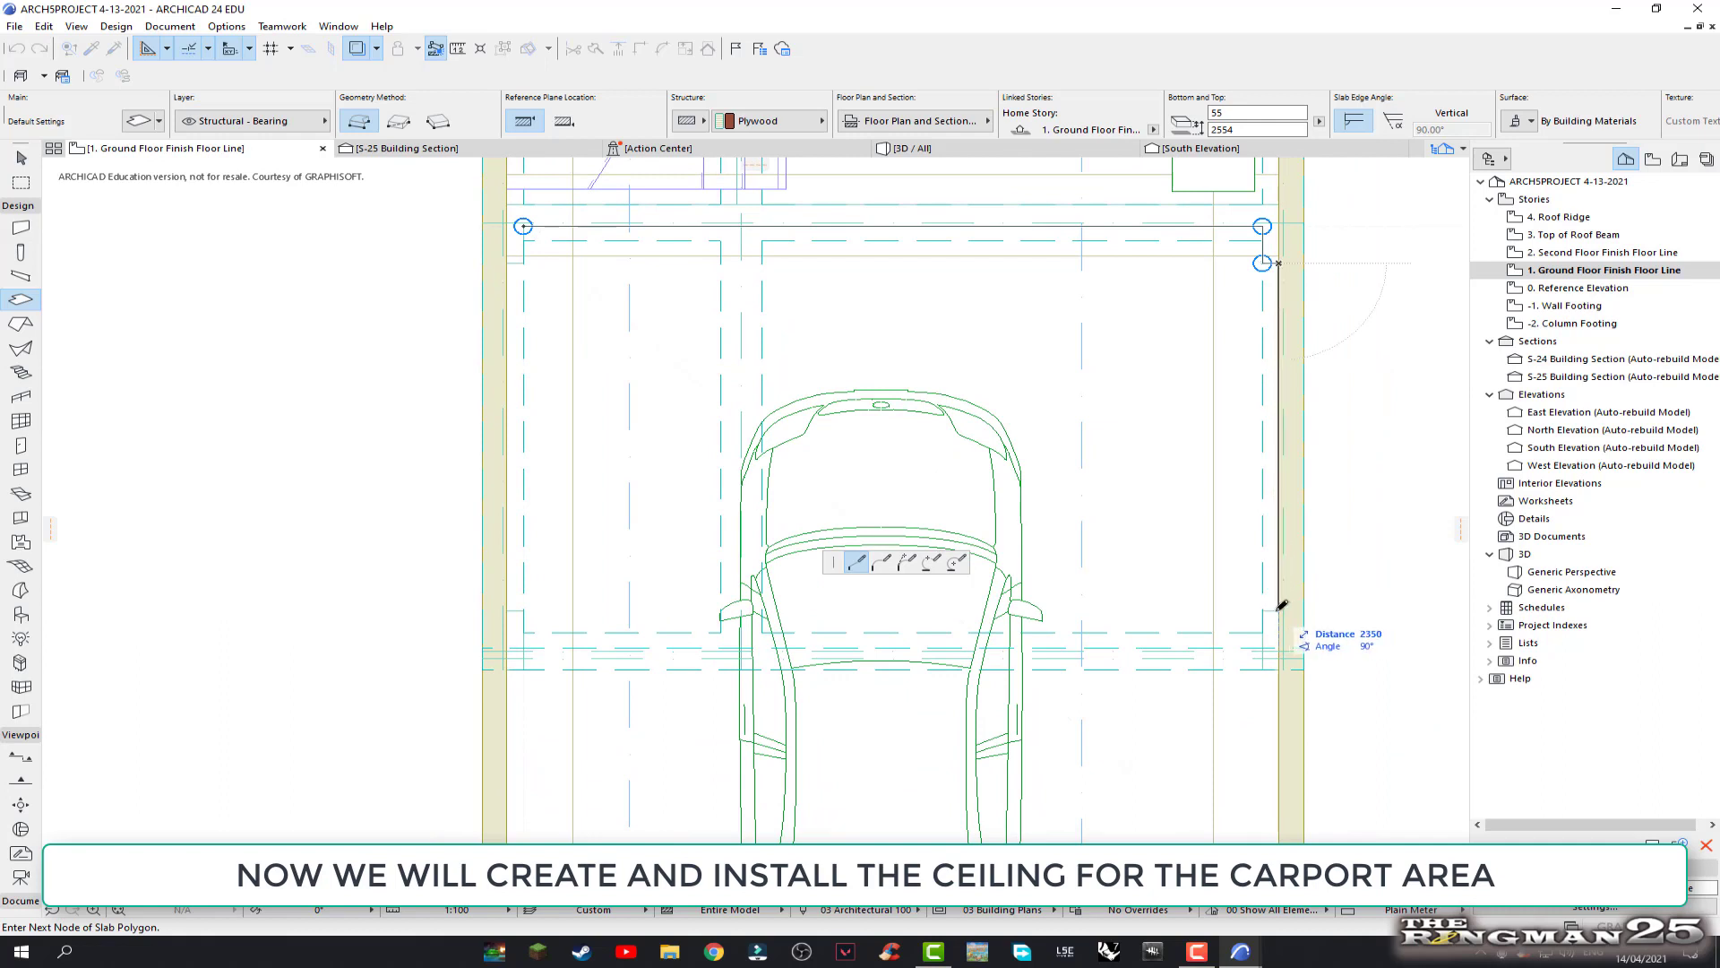
pyautogui.click(1281, 608)
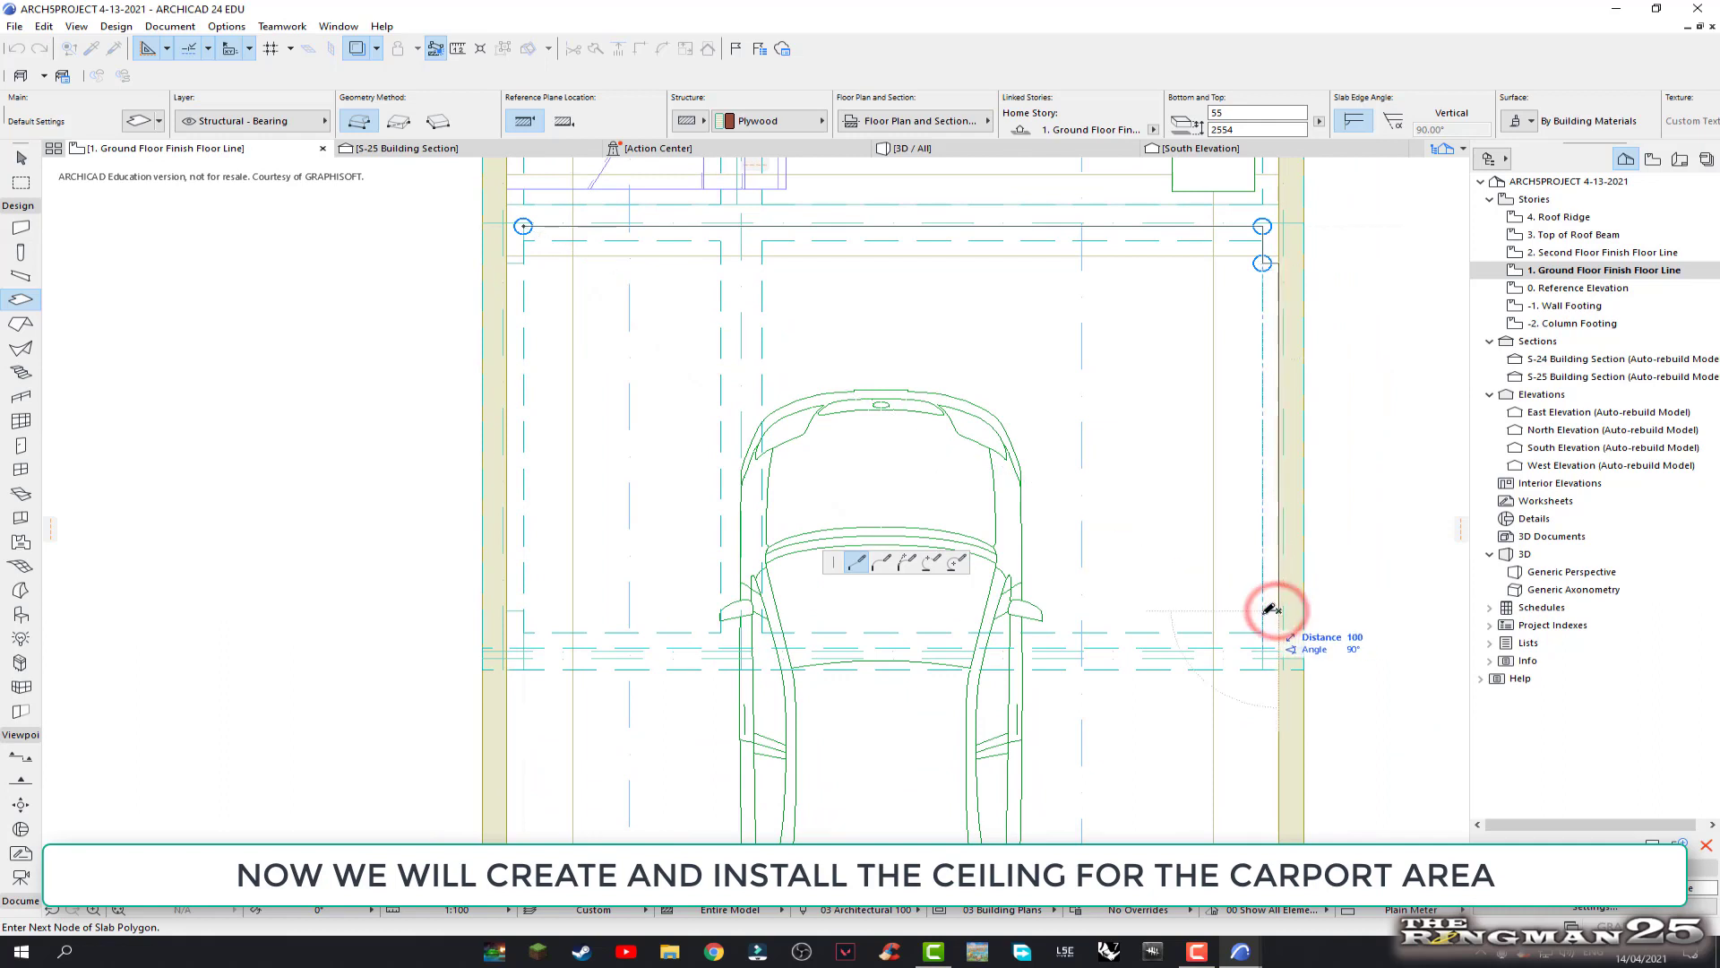
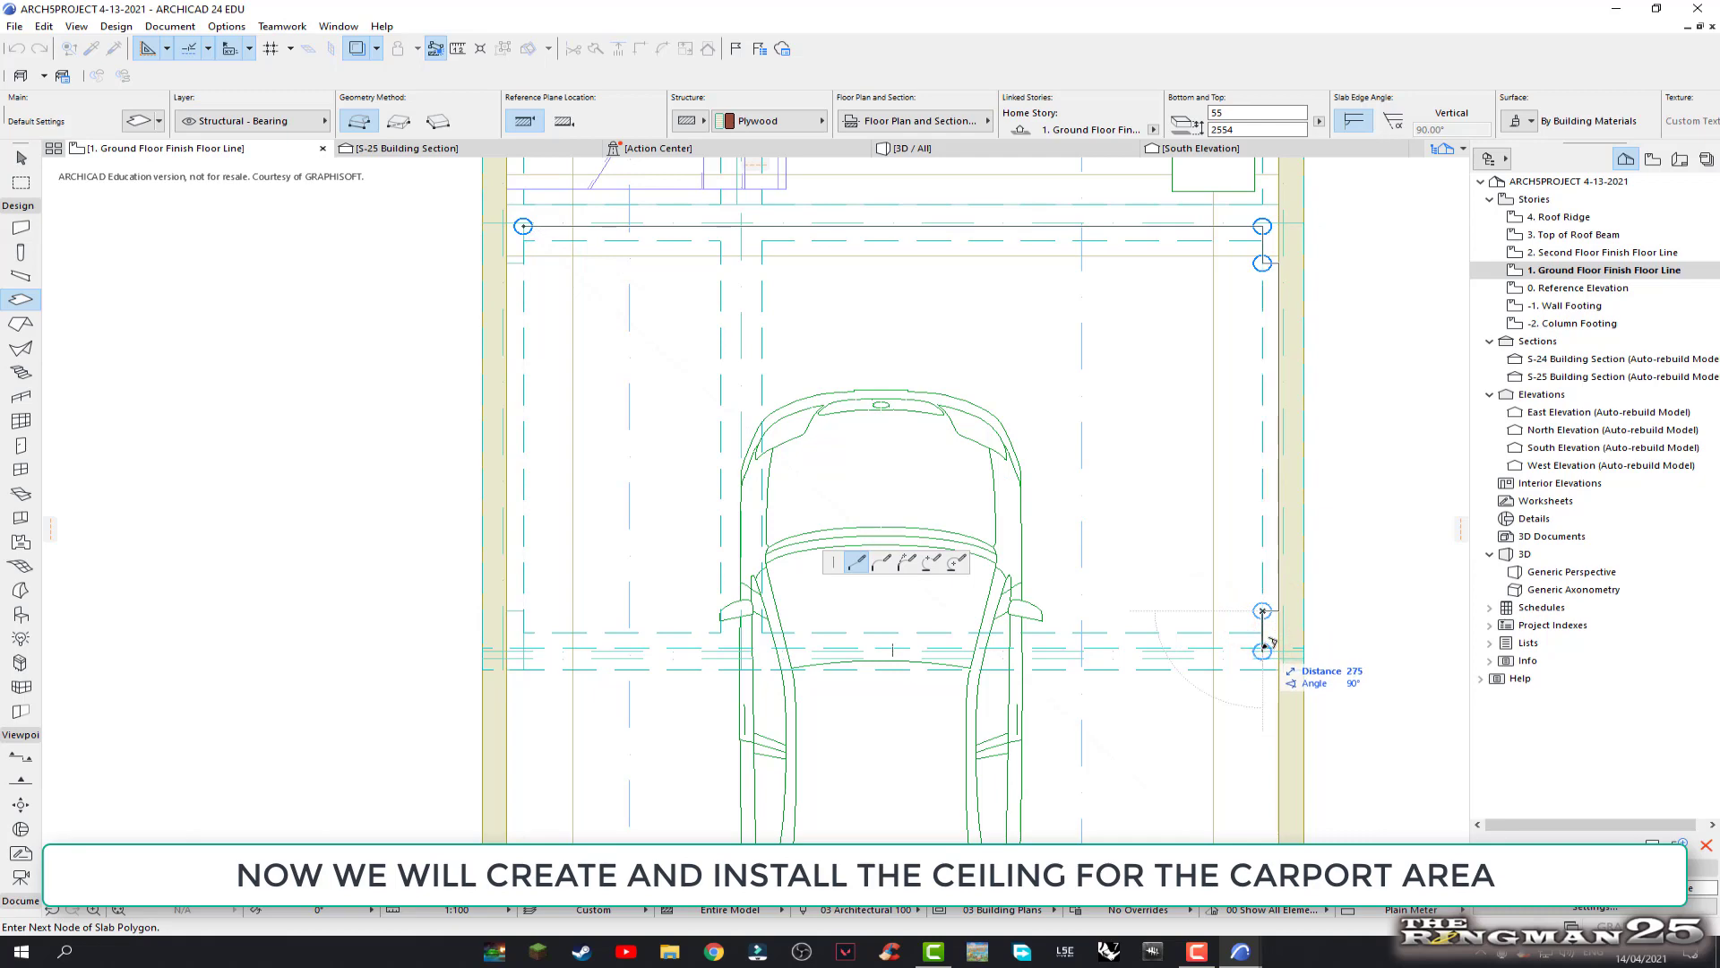
# Place the next carport ceiling slab corners and fix an edge at the opposite carport wall
pyautogui.scroll(2, 1265, 645)
pyautogui.scroll(3, 1267, 627)
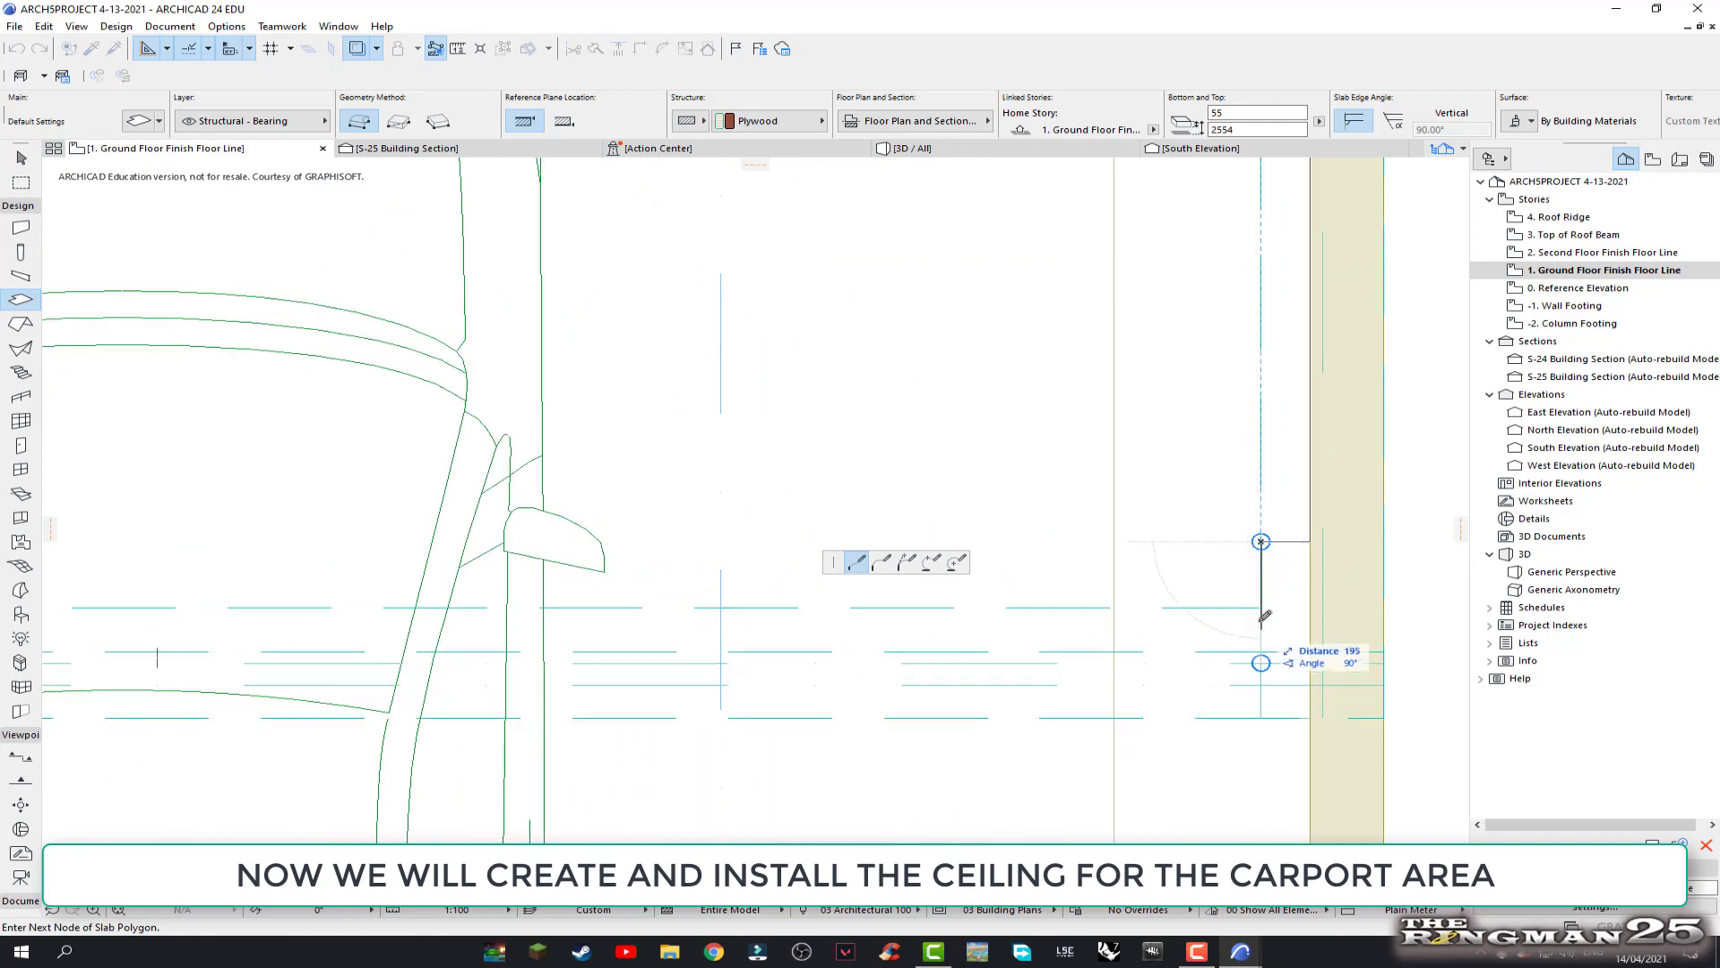
pyautogui.scroll(2, 1267, 636)
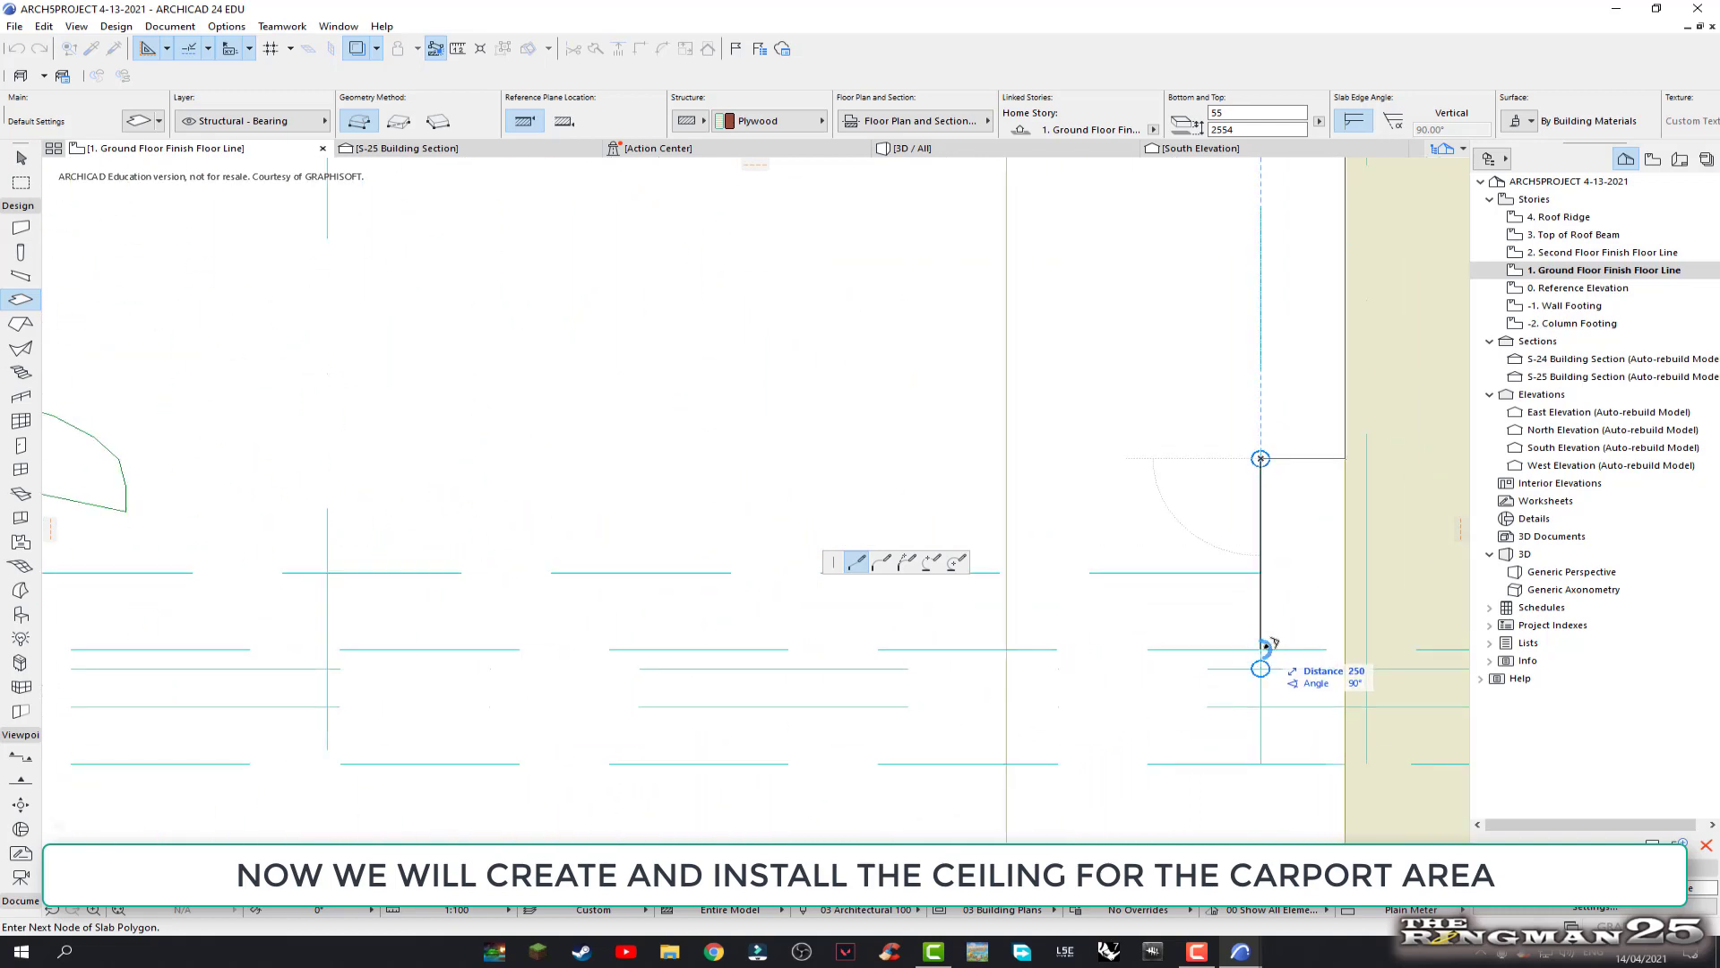
pyautogui.click(1263, 647)
pyautogui.scroll(-3, 1031, 636)
pyautogui.scroll(-2, 806, 627)
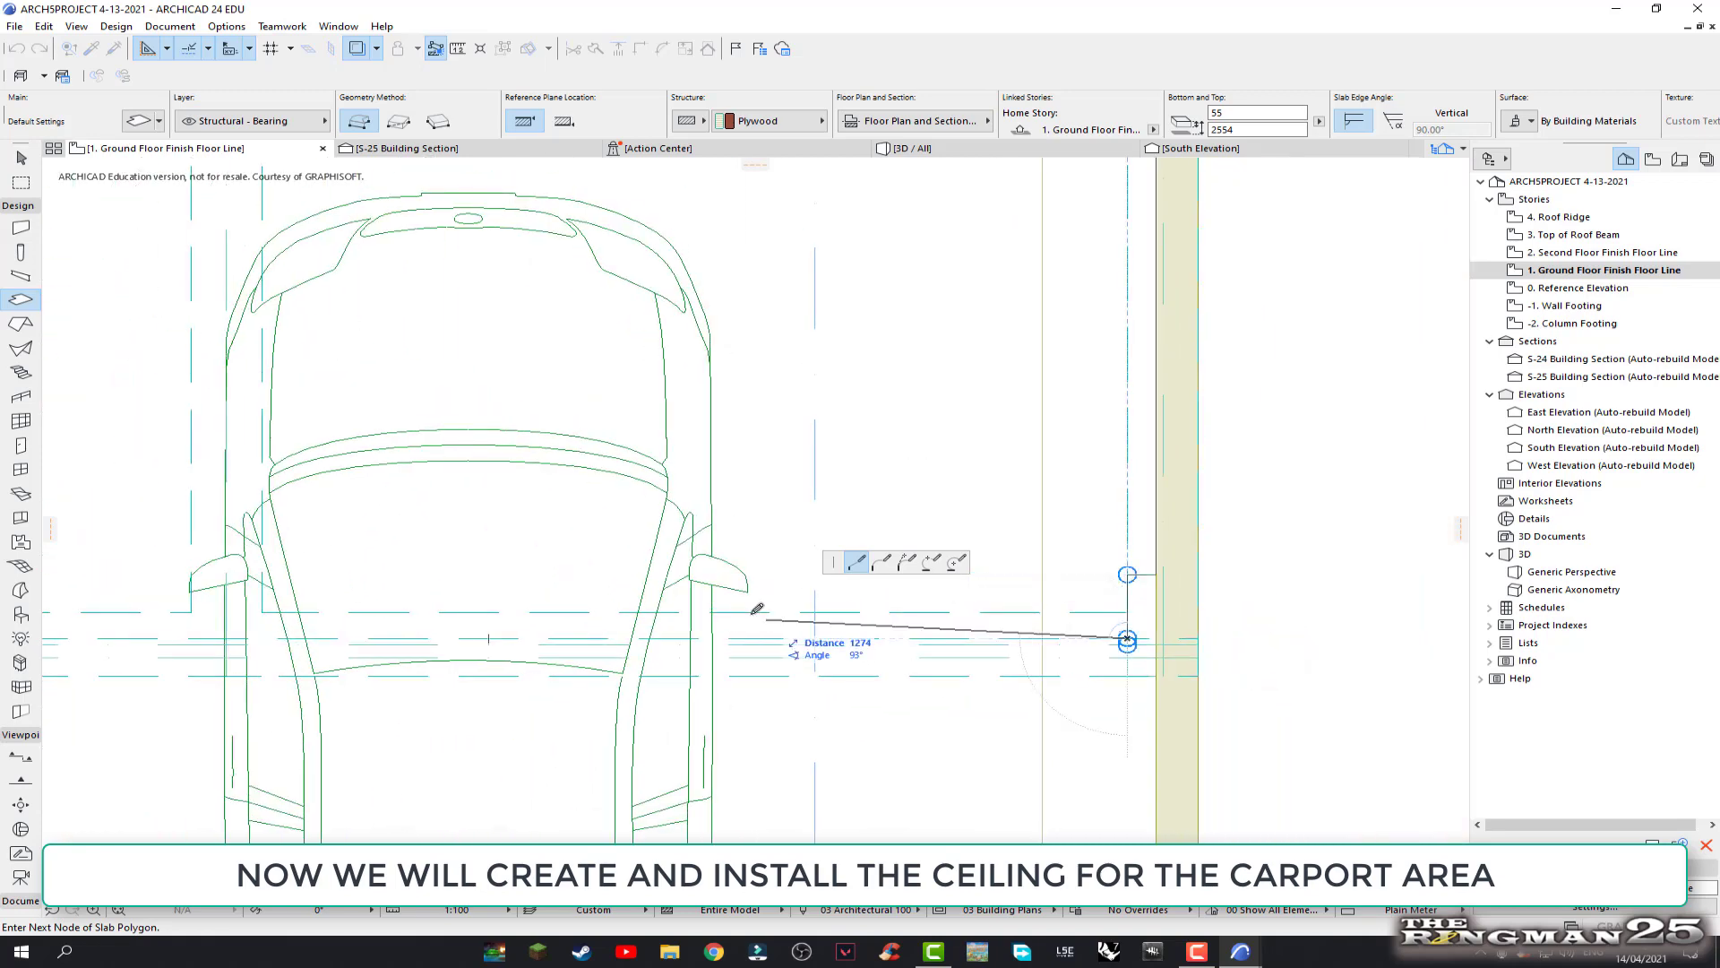
pyautogui.moveTo(649, 618); pyautogui.dragTo(1254, 597, button='middle')
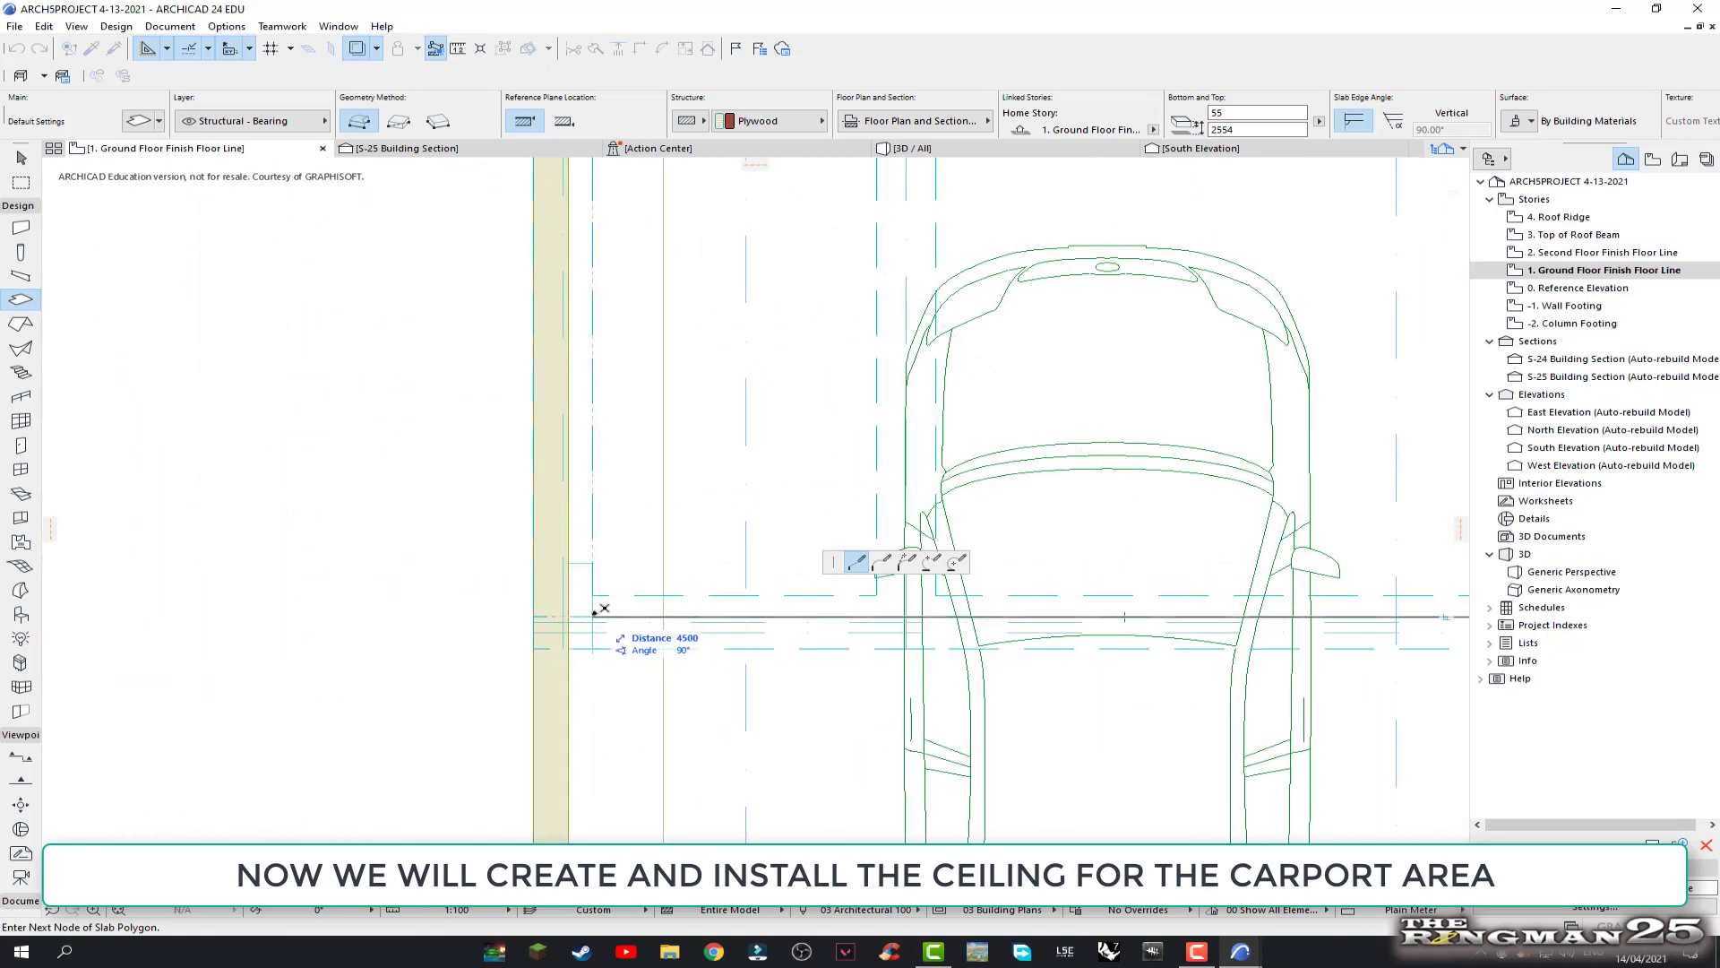
pyautogui.click(592, 616)
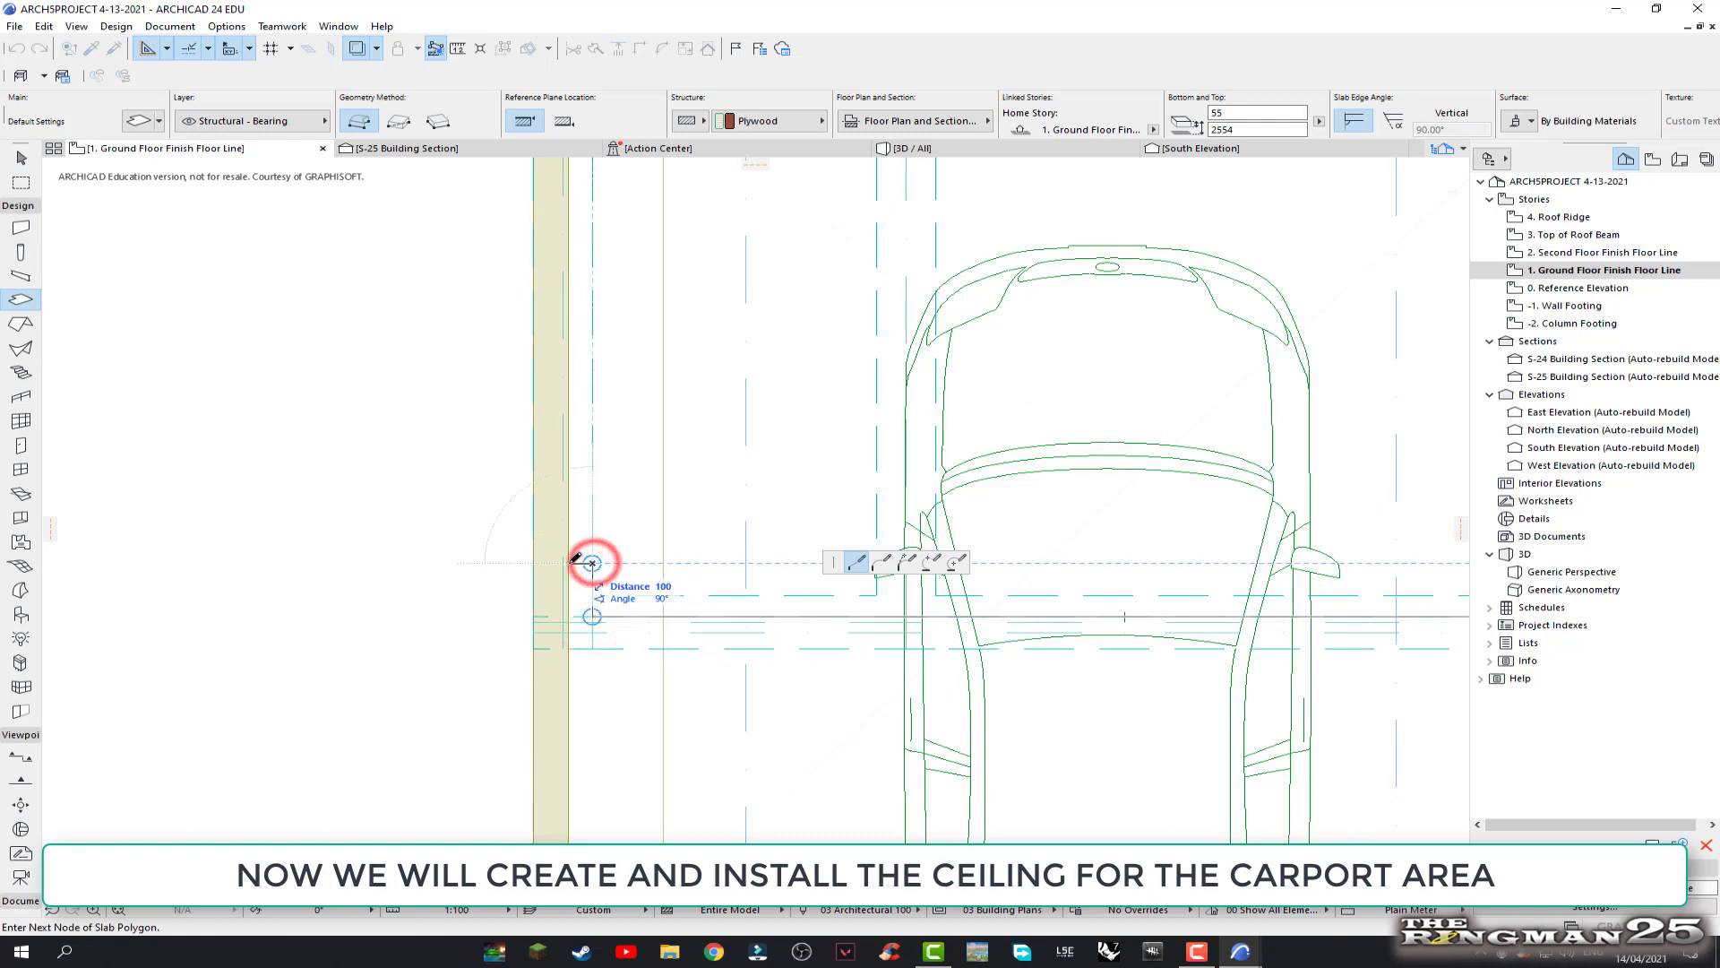
# Add the last slab corners 100 in from the walls and double-click to close the outline
pyautogui.click(574, 560)
pyautogui.scroll(-3, 627, 367)
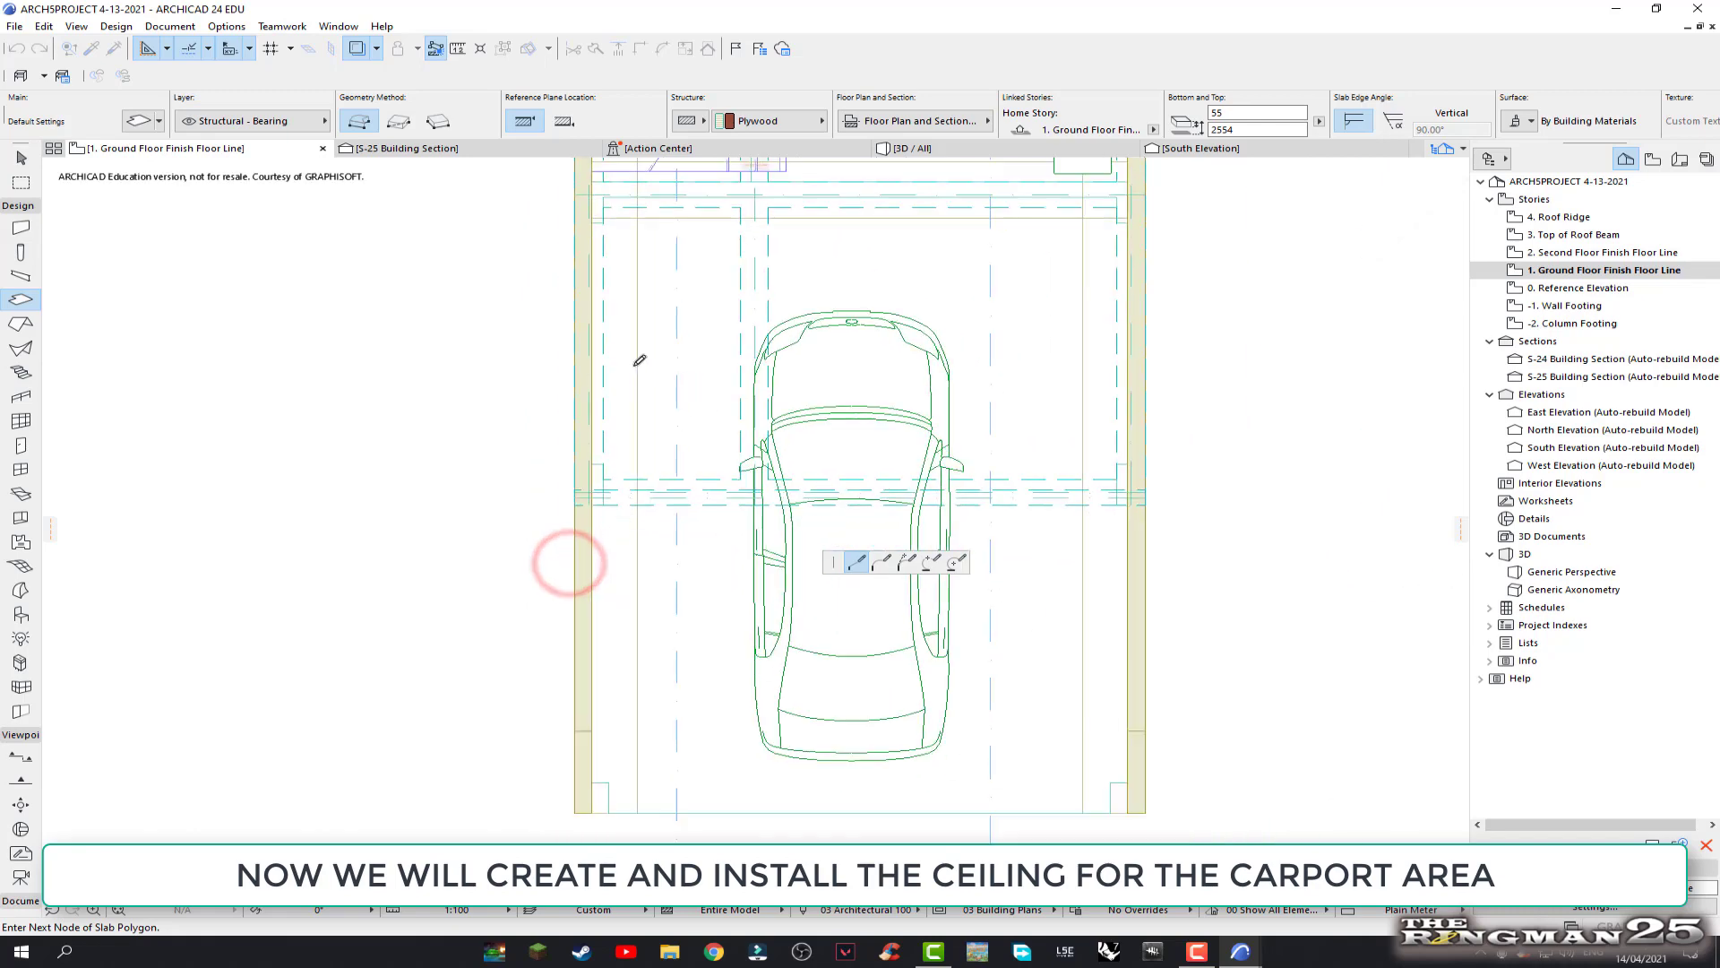
pyautogui.scroll(1, 654, 548)
pyautogui.scroll(1, 618, 410)
pyautogui.scroll(2, 619, 410)
pyautogui.scroll(1, 627, 488)
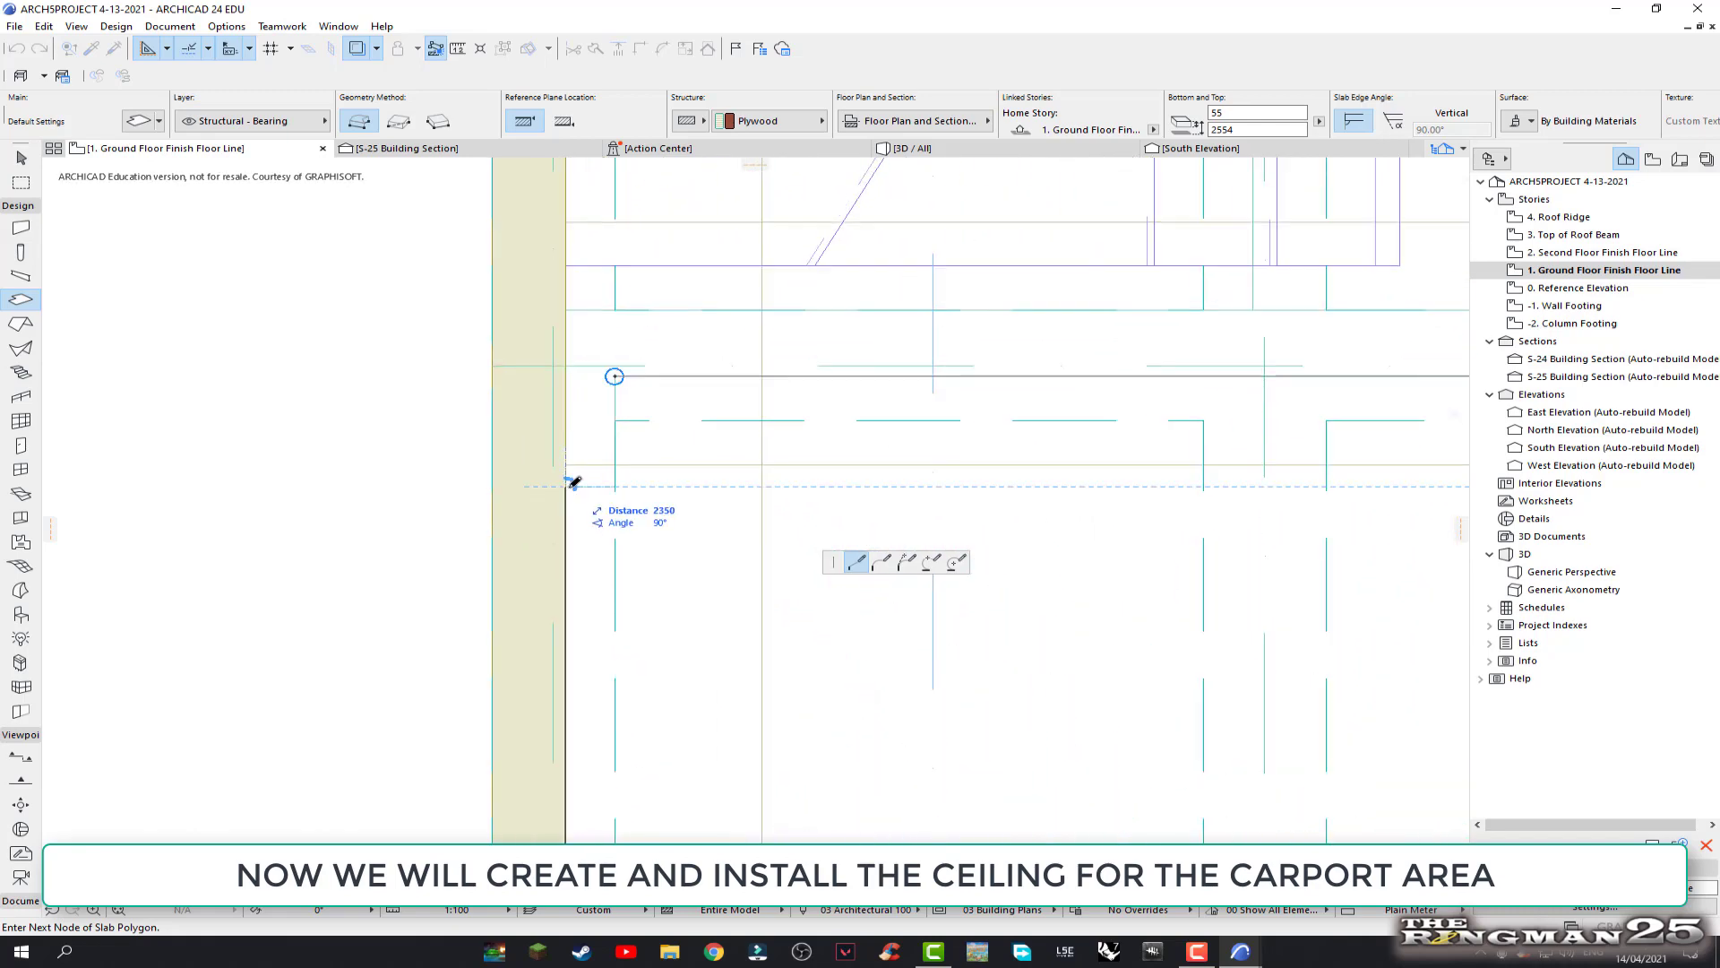
pyautogui.click(565, 486)
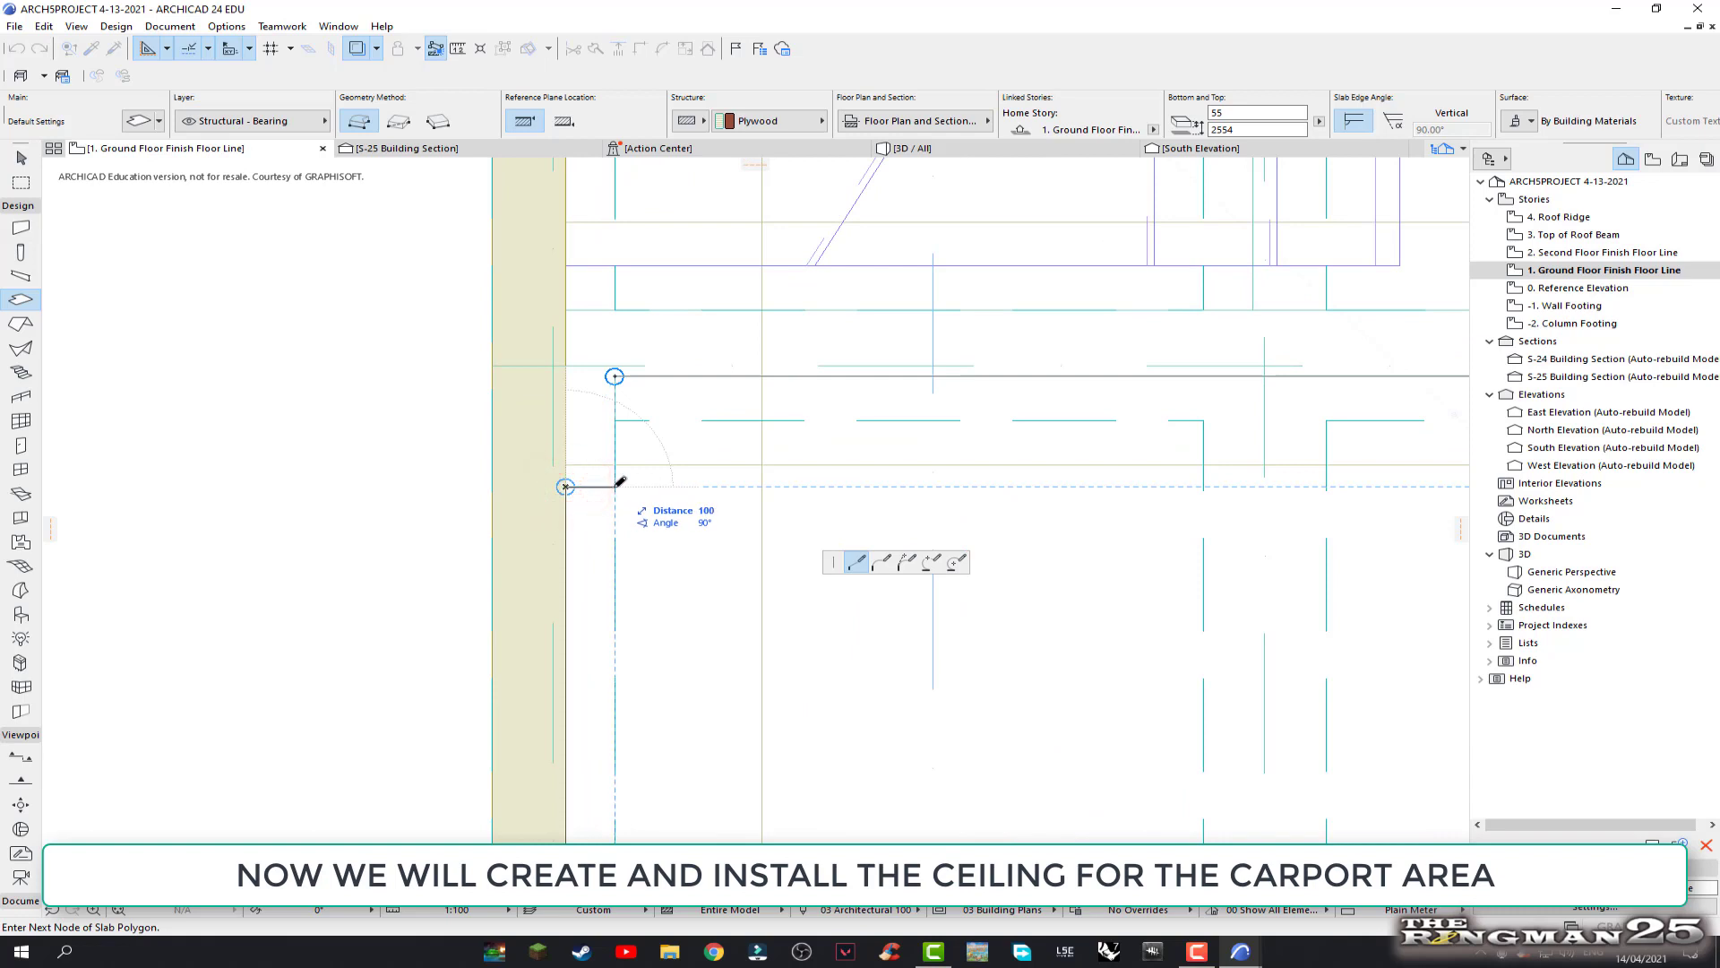
pyautogui.click(614, 487)
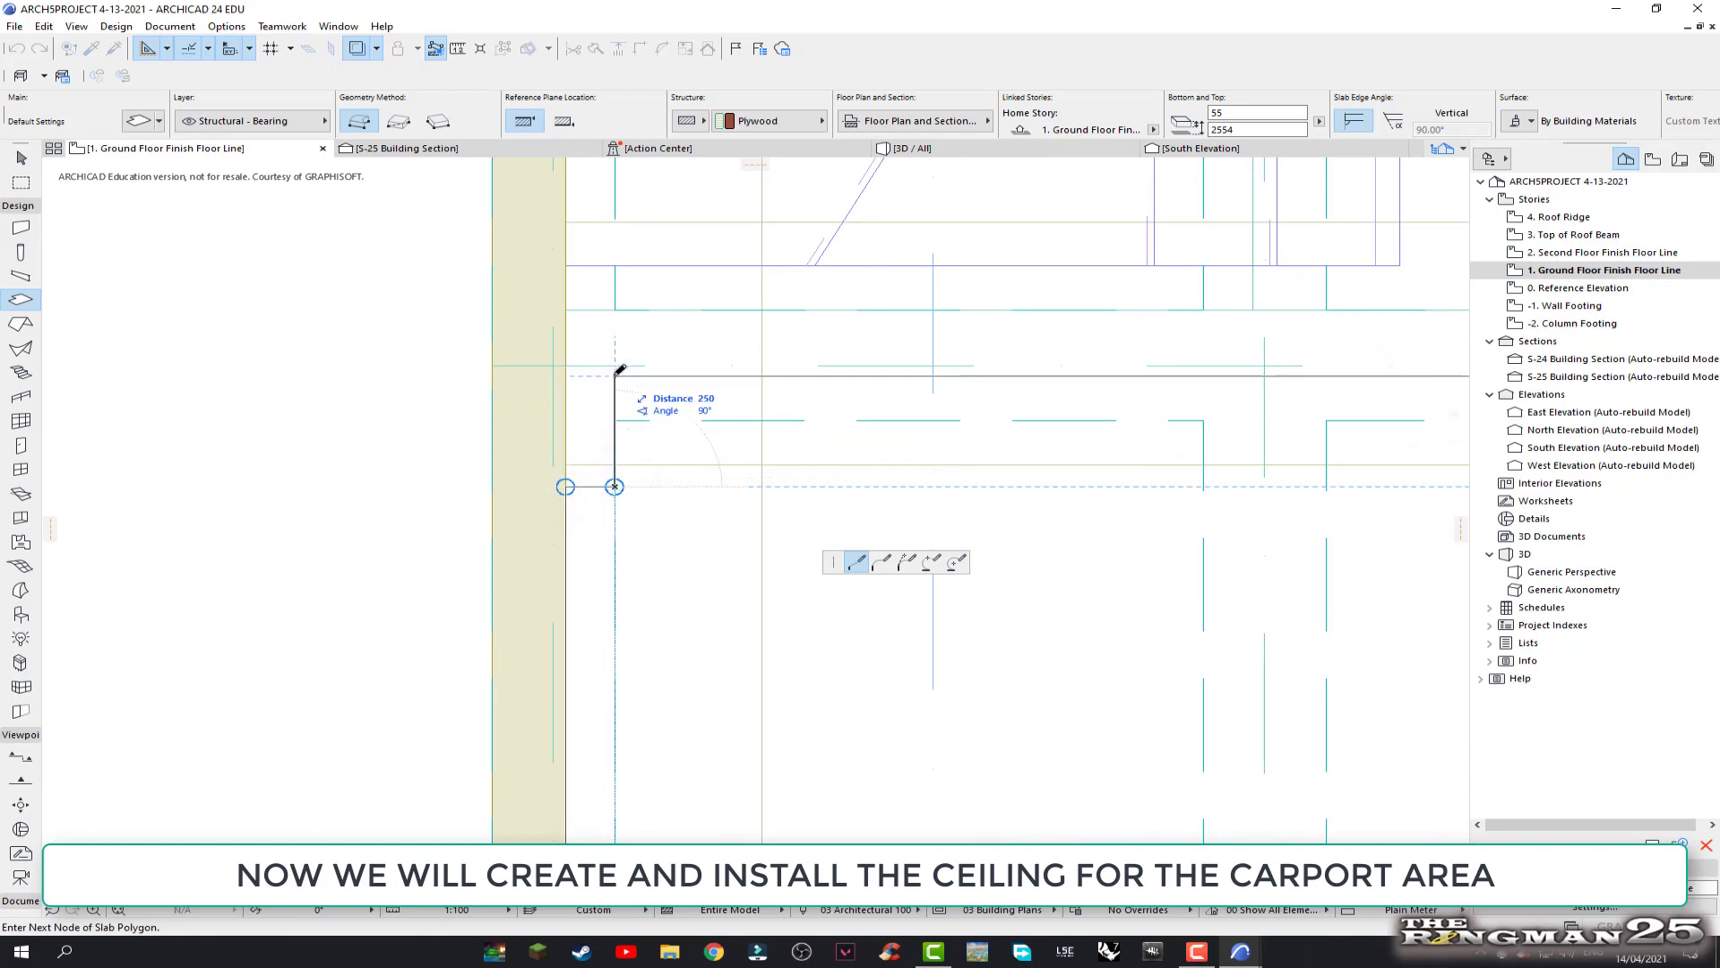
pyautogui.doubleClick(619, 370)
pyautogui.scroll(-3, 699, 472)
pyautogui.scroll(-2, 899, 557)
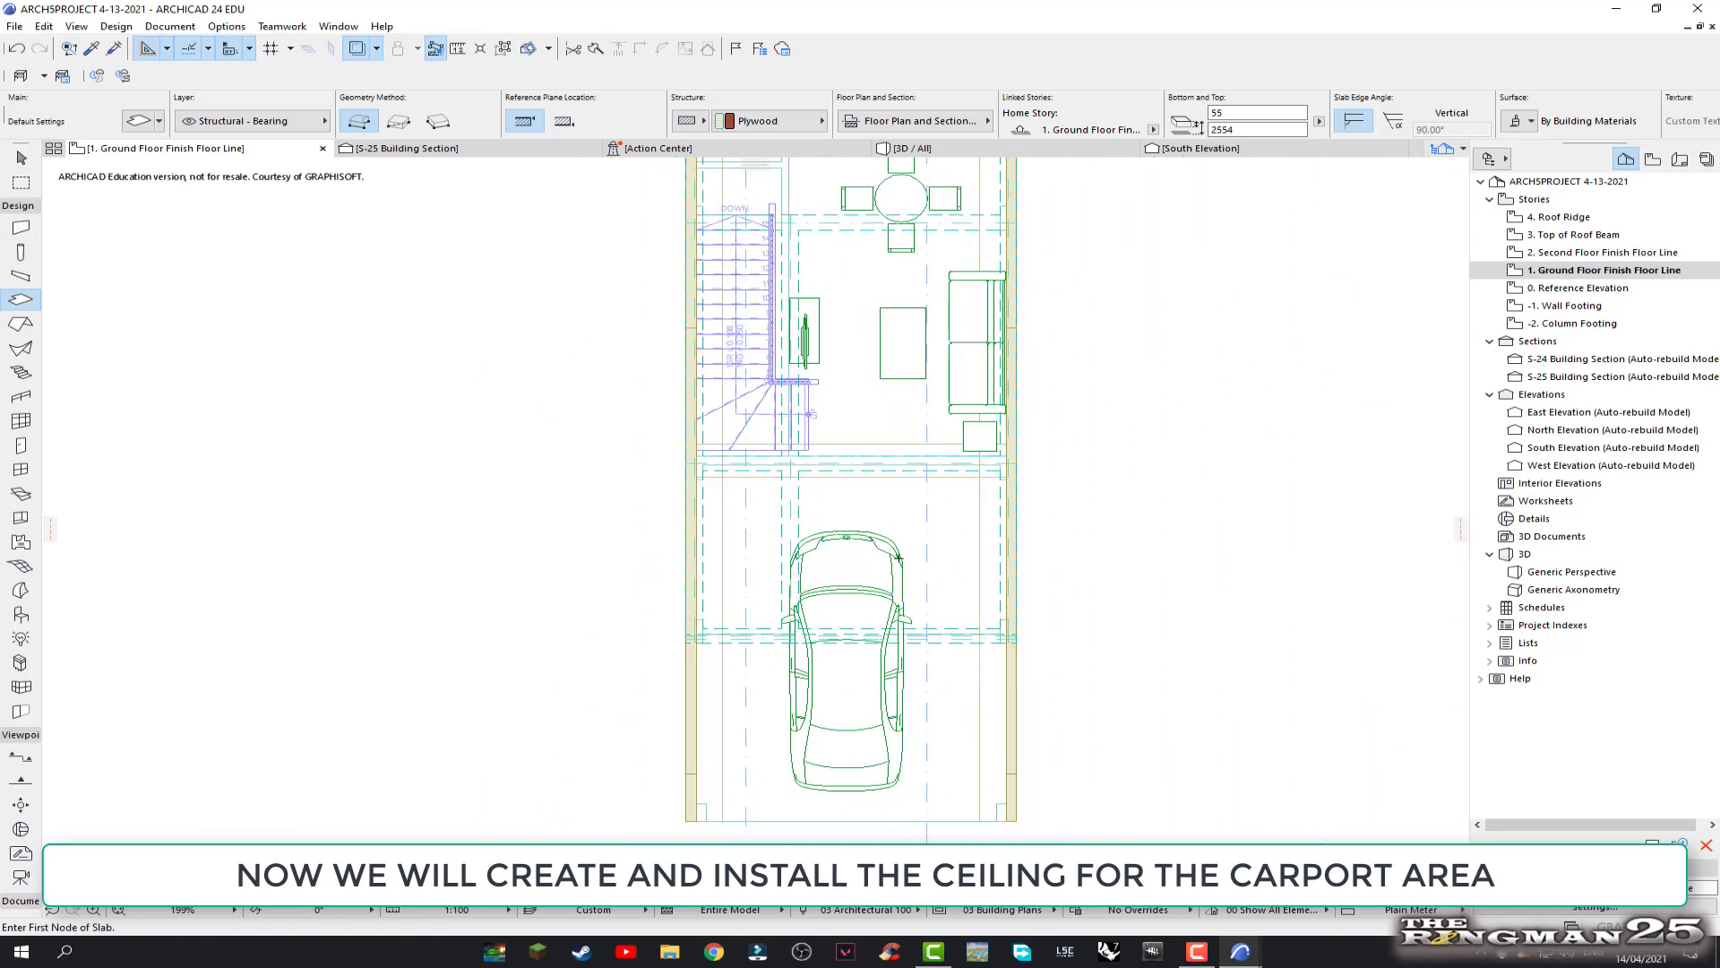
pyautogui.scroll(1, 899, 558)
pyautogui.scroll(1, 956, 553)
# Stop drawing slabs and check the ceiling slab's height in the S-24 Building Section
pyautogui.press('Escape')
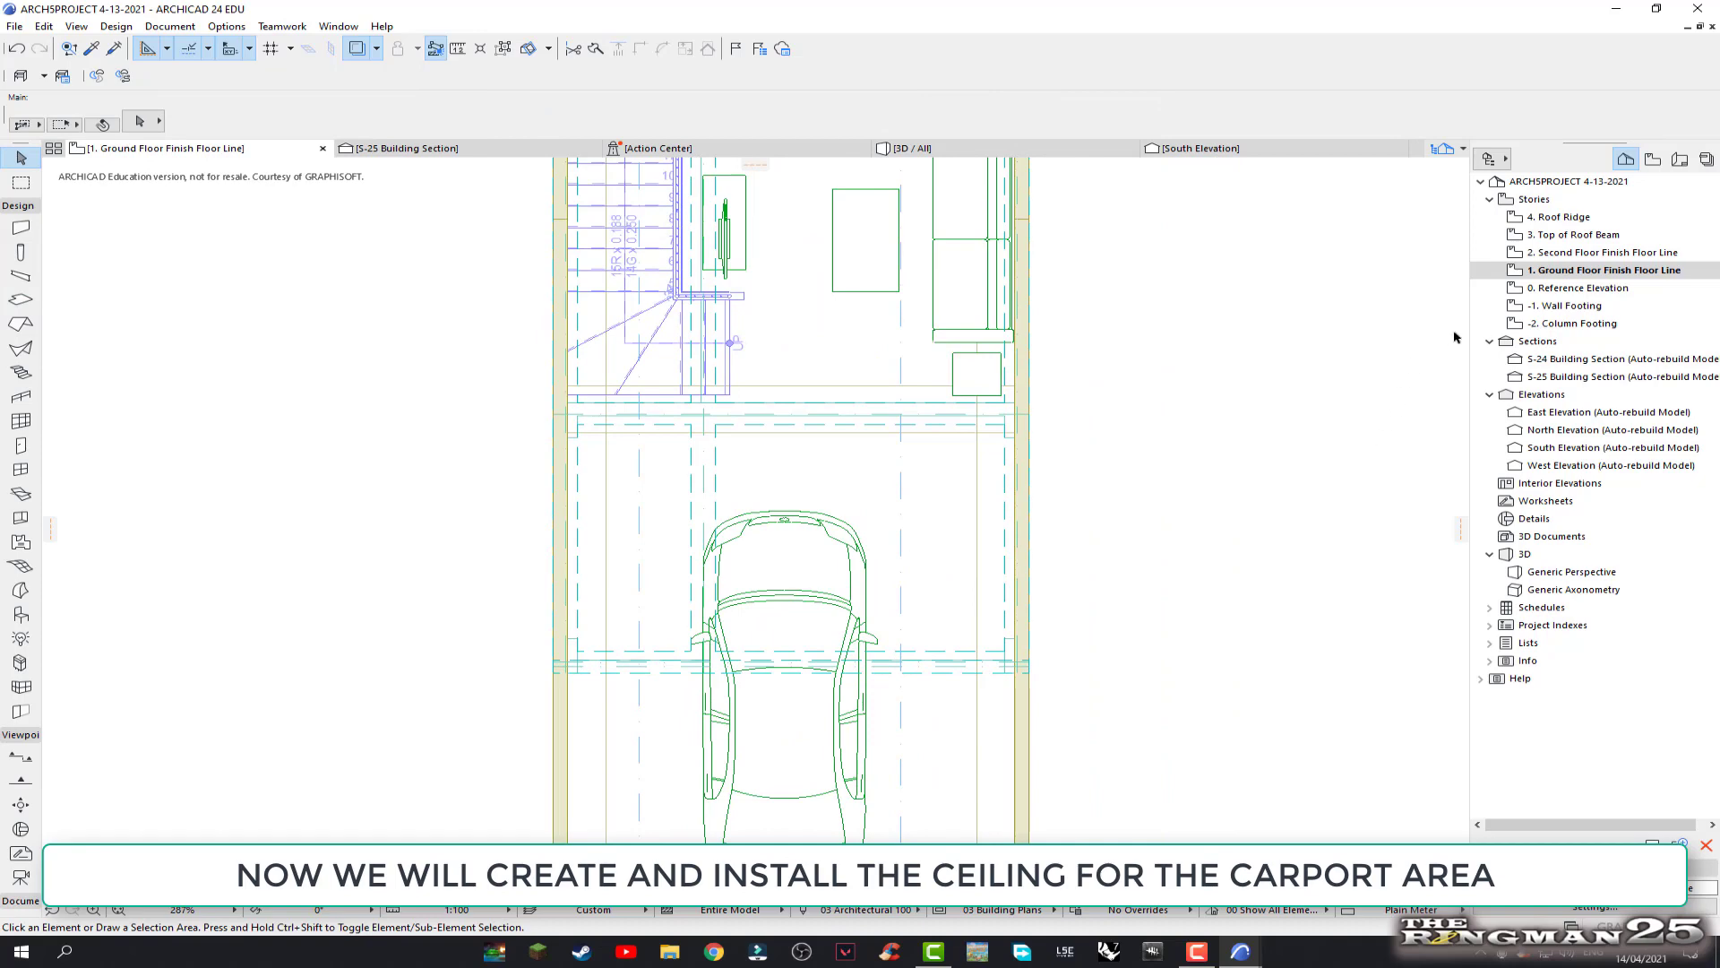
pyautogui.doubleClick(1577, 358)
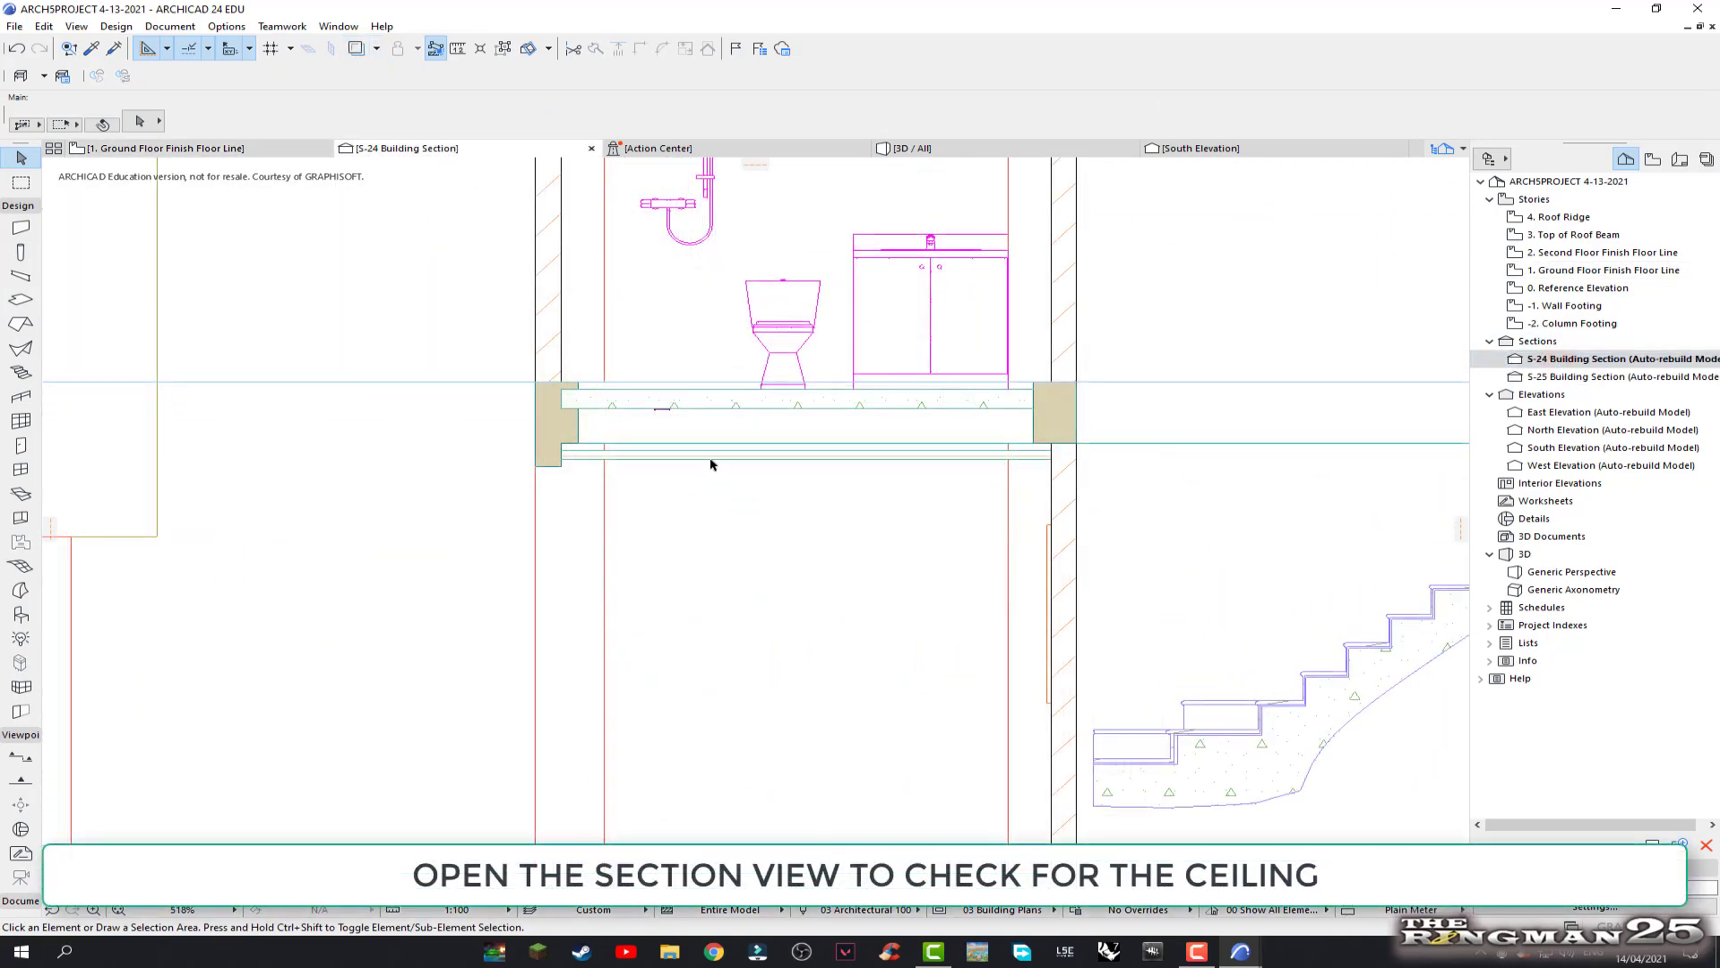
pyautogui.click(710, 459)
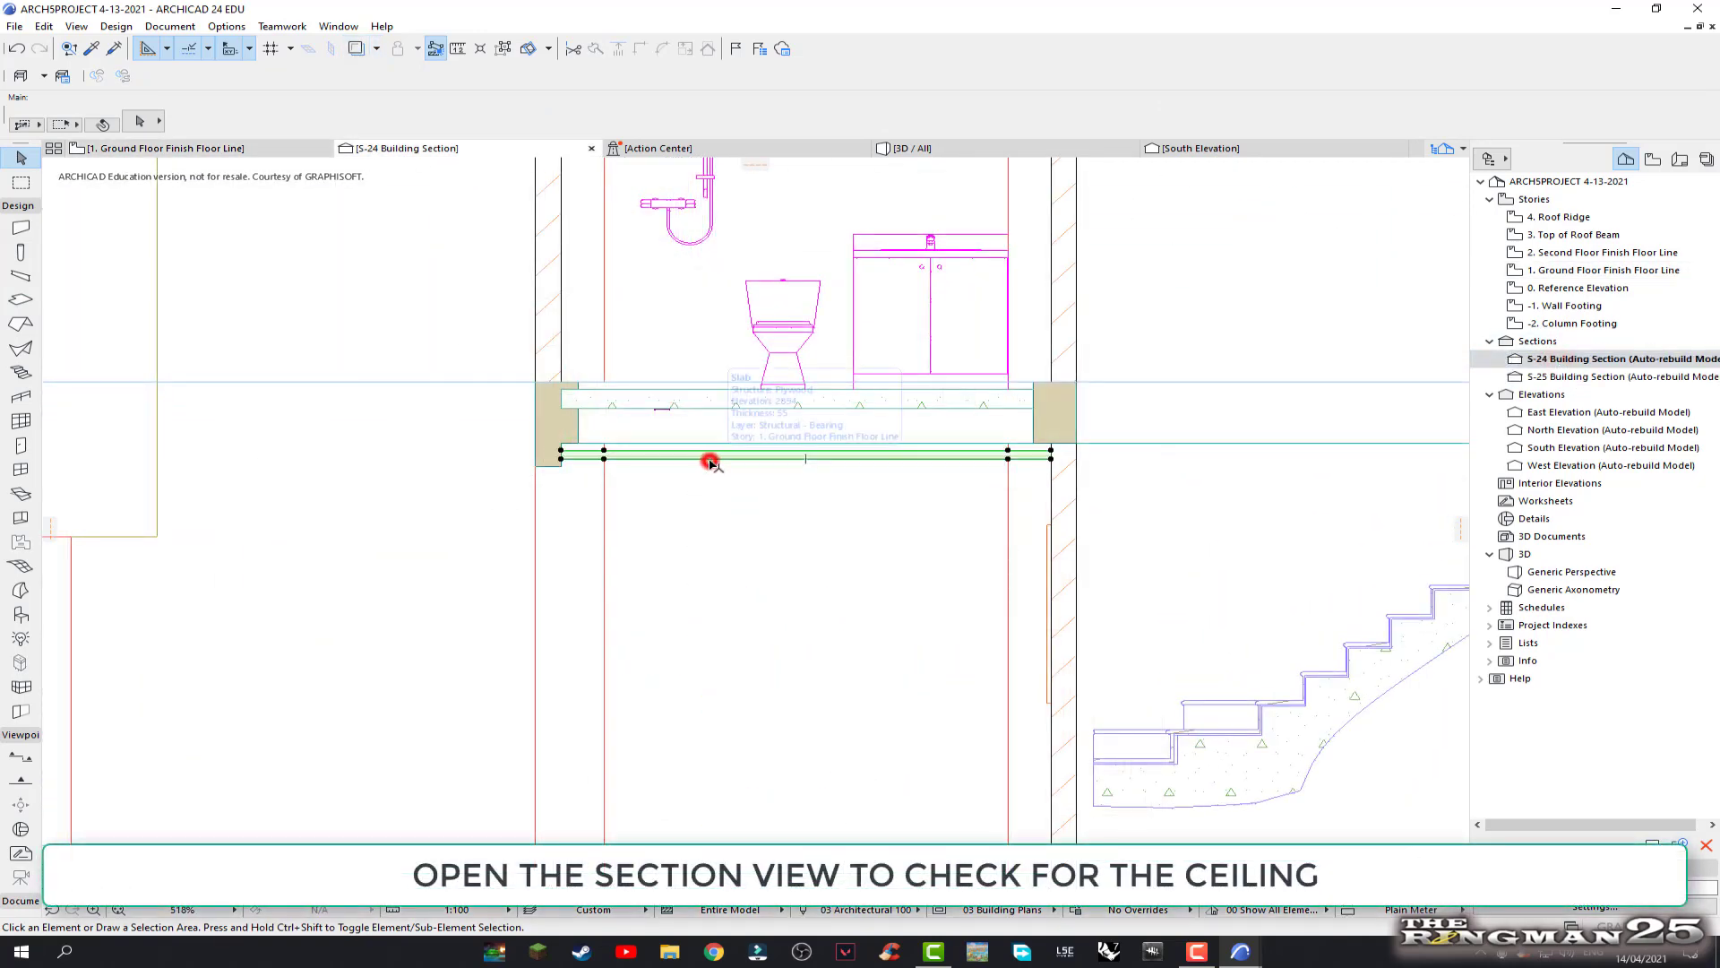
pyautogui.scroll(-3, 737, 498)
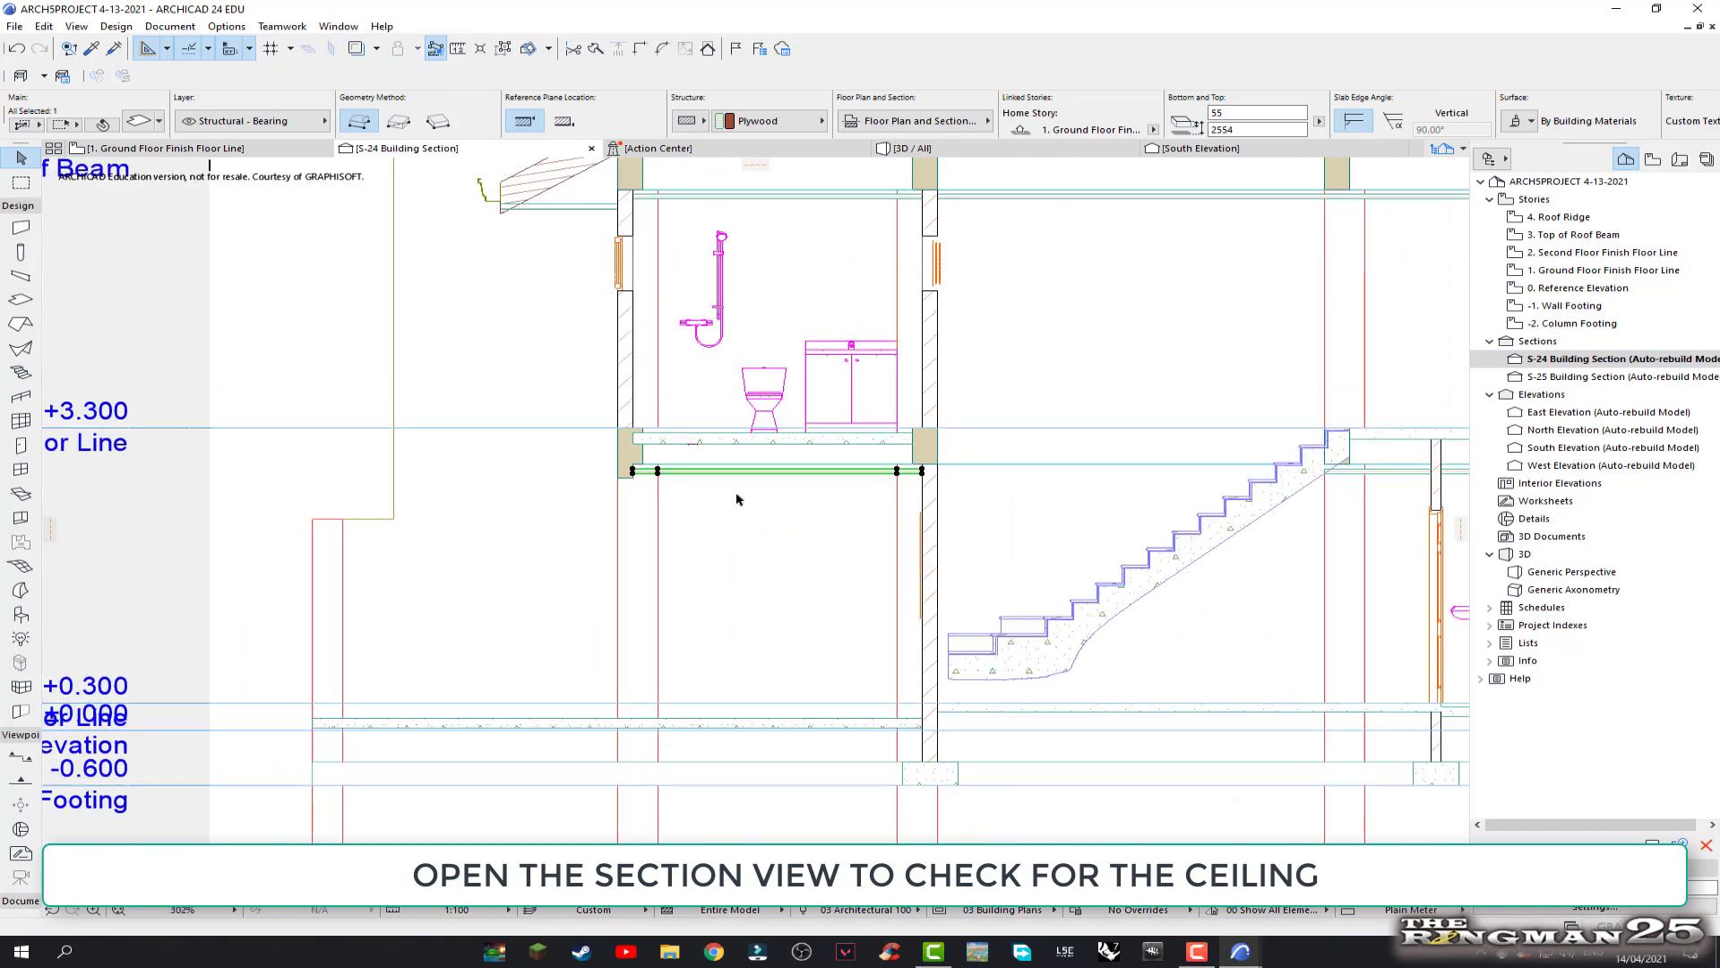
# In the S-25 Building Section, compare the carport ceiling slab's Top elevation with the neighbouring slab
pyautogui.doubleClick(1579, 376)
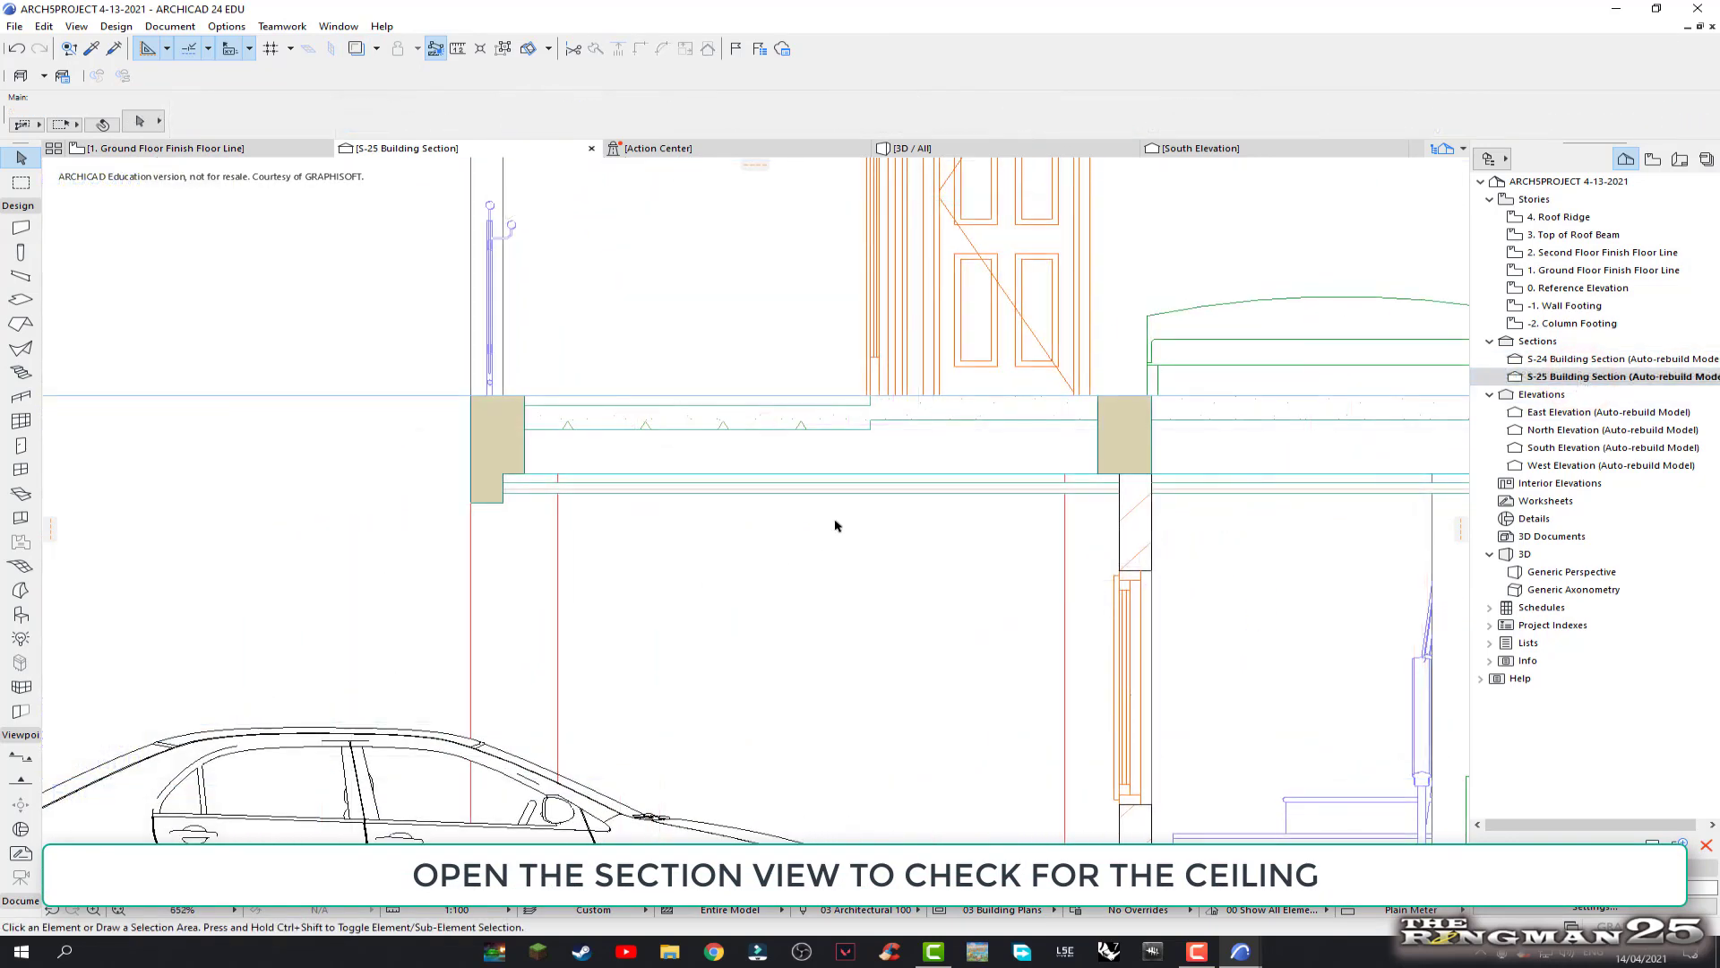
pyautogui.click(836, 491)
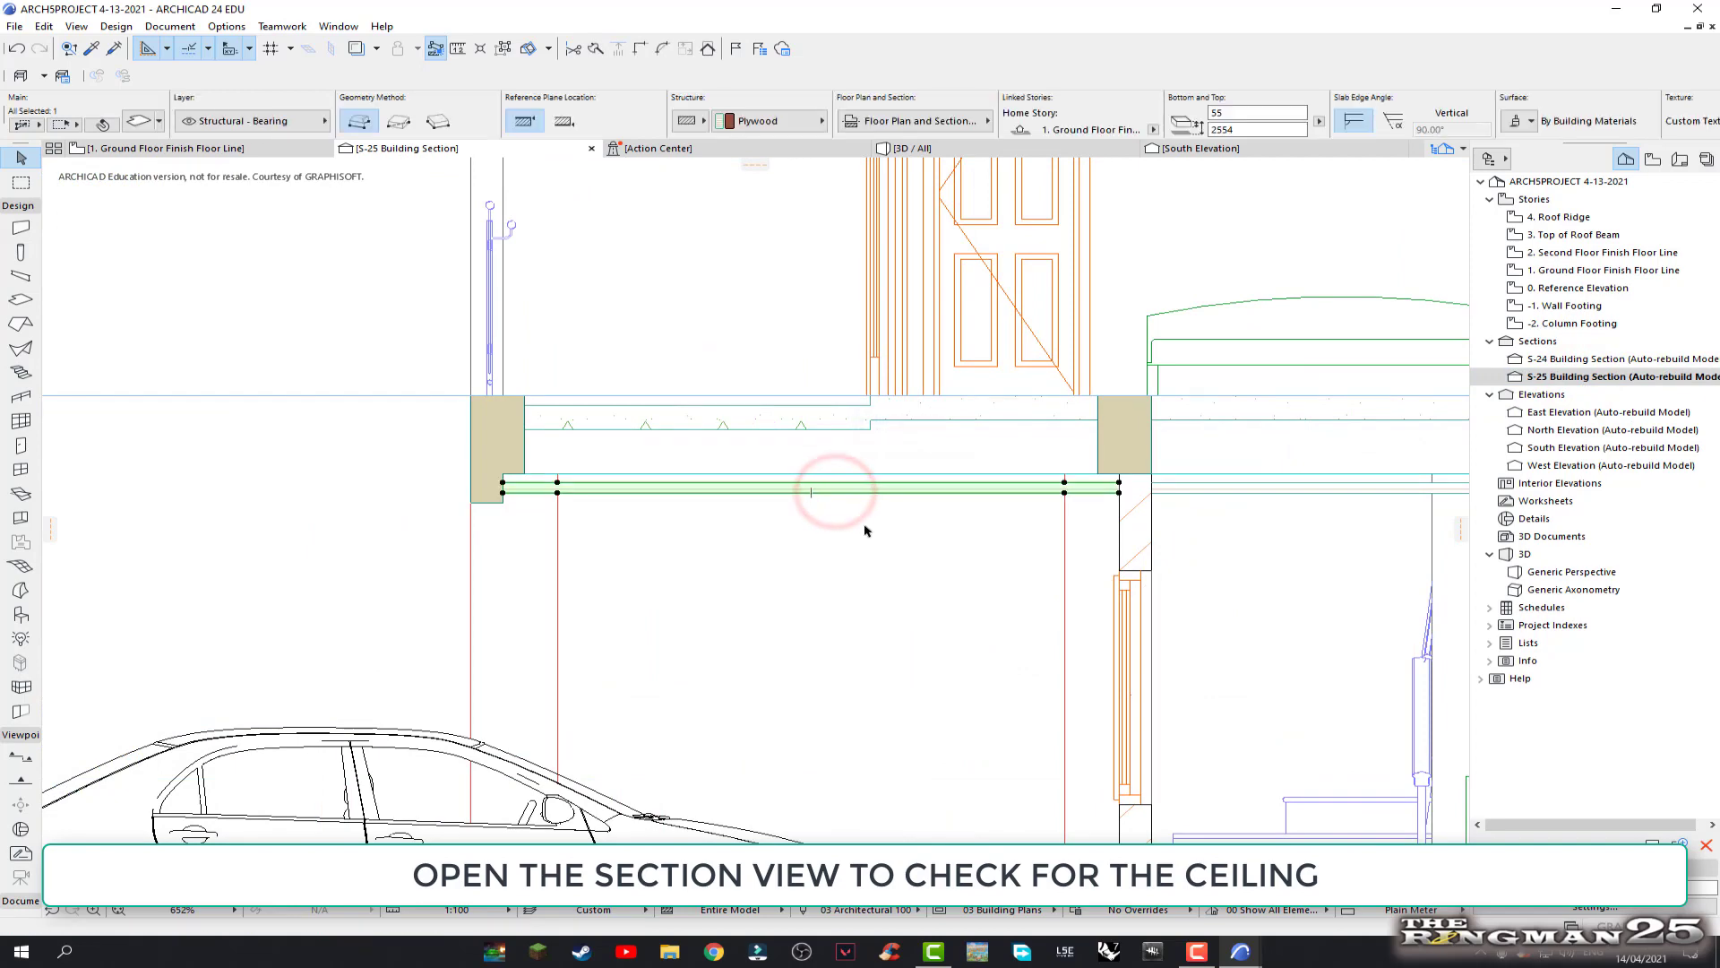
pyautogui.scroll(-2, 865, 531)
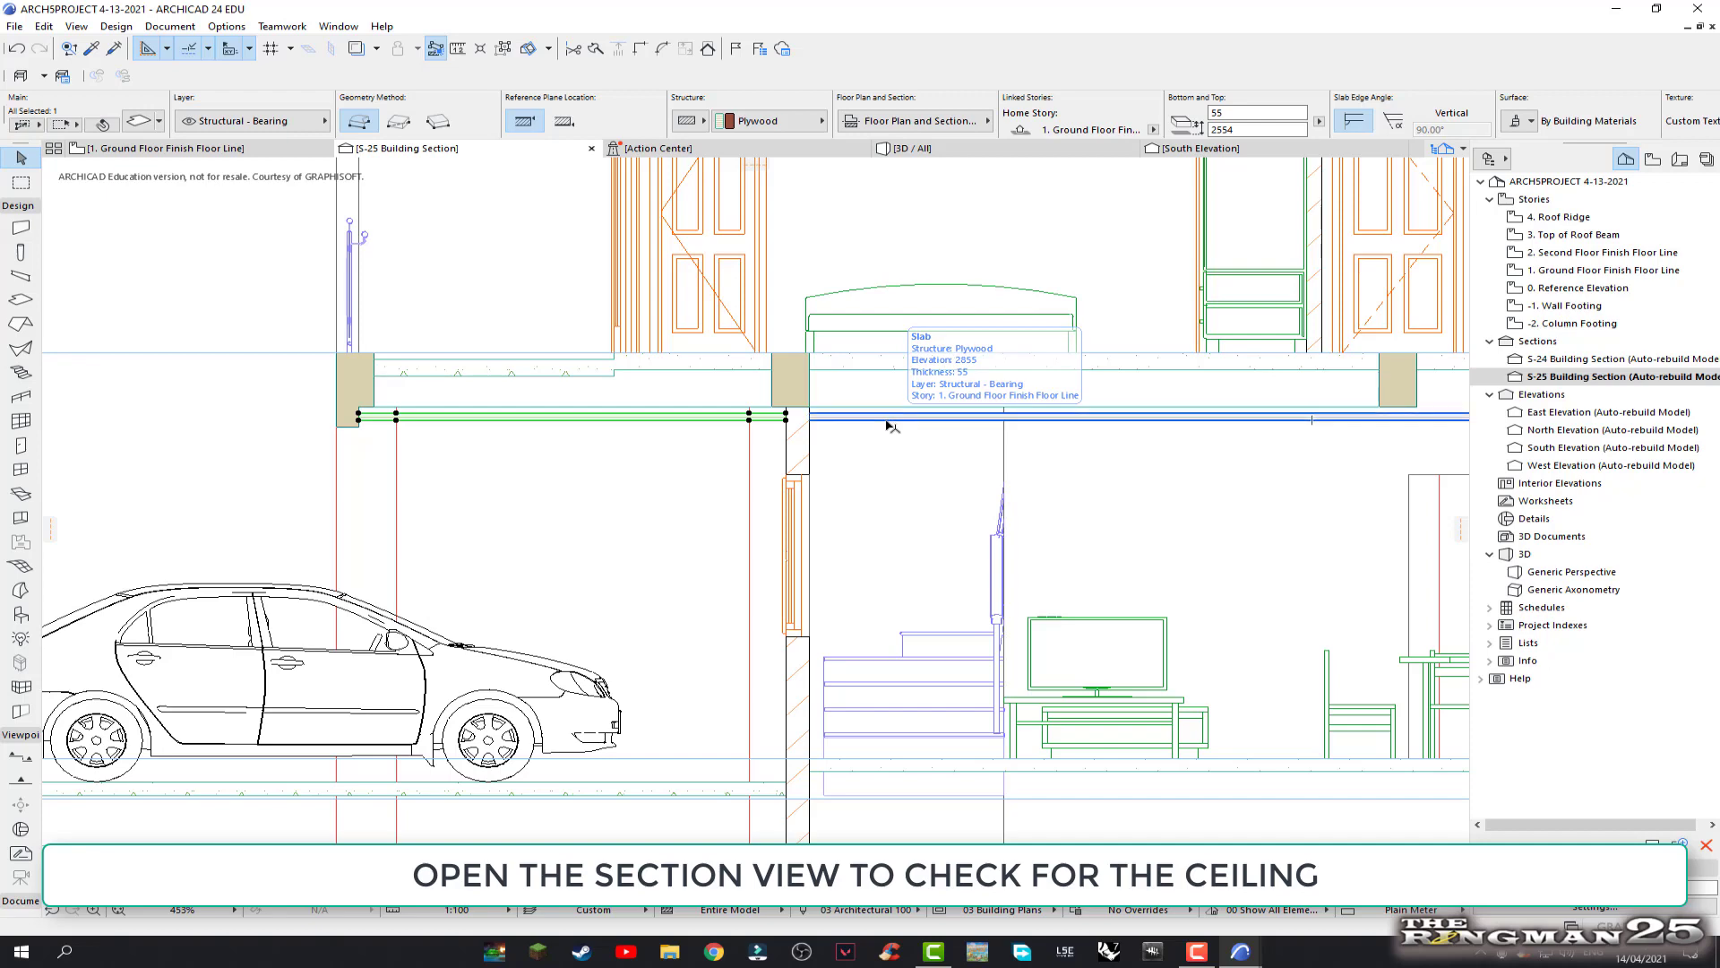
pyautogui.click(887, 419)
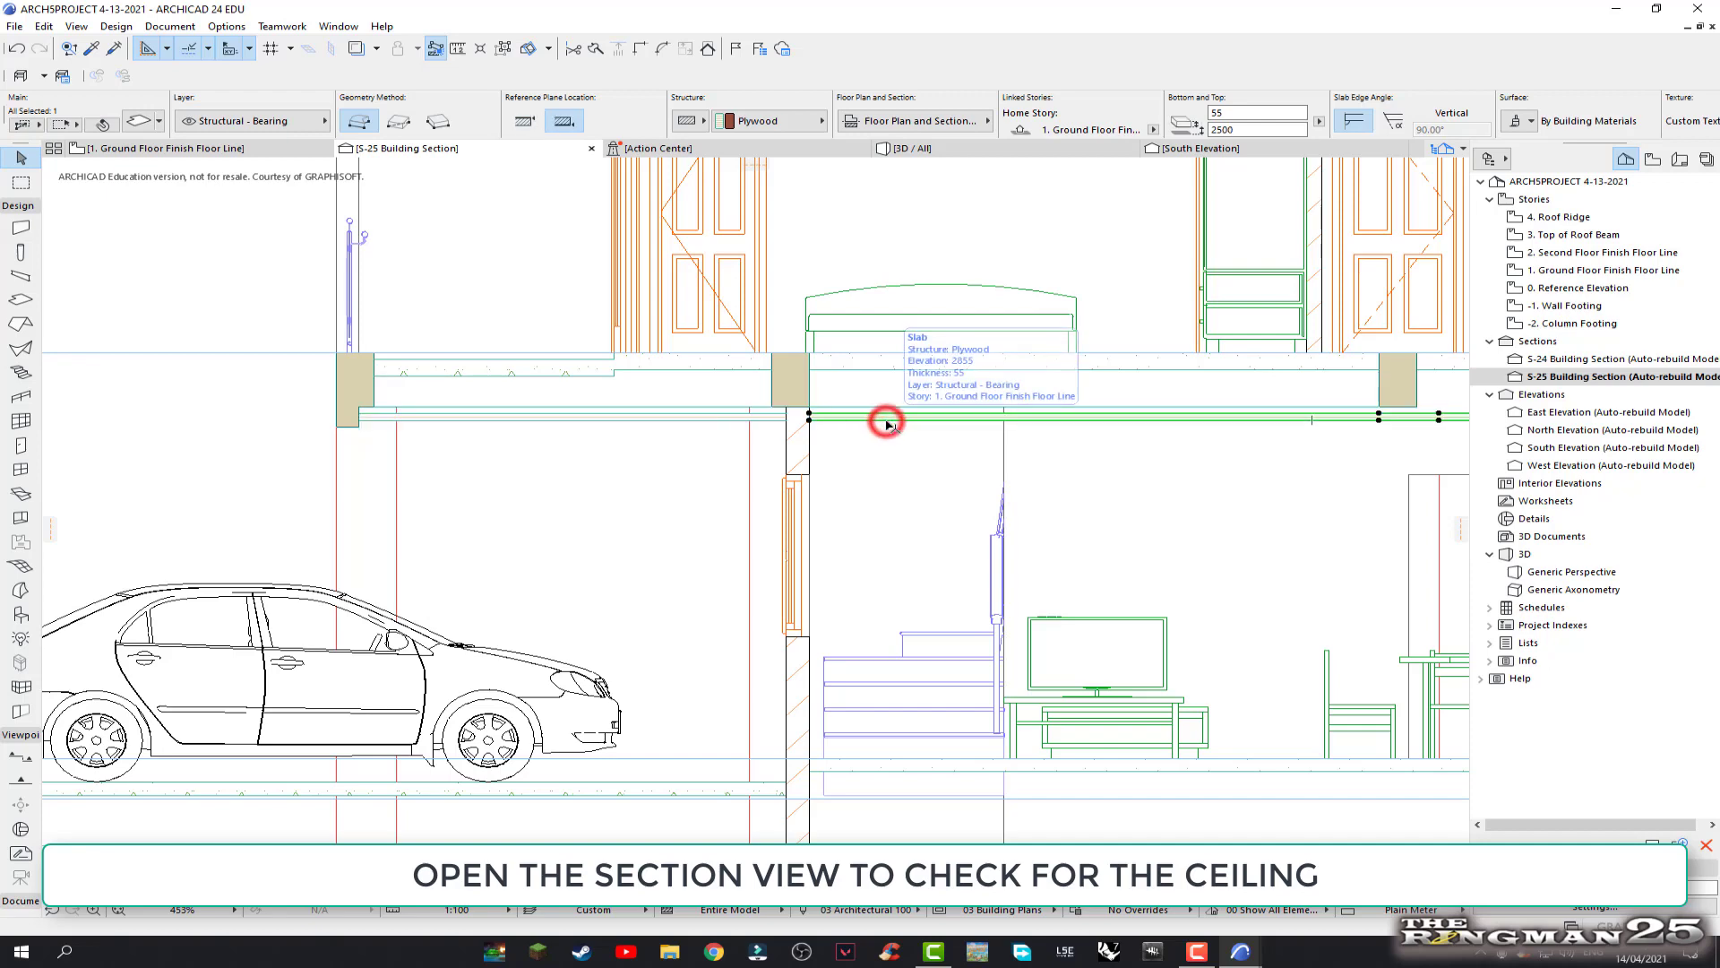
pyautogui.click(690, 423)
pyautogui.scroll(-2, 669, 521)
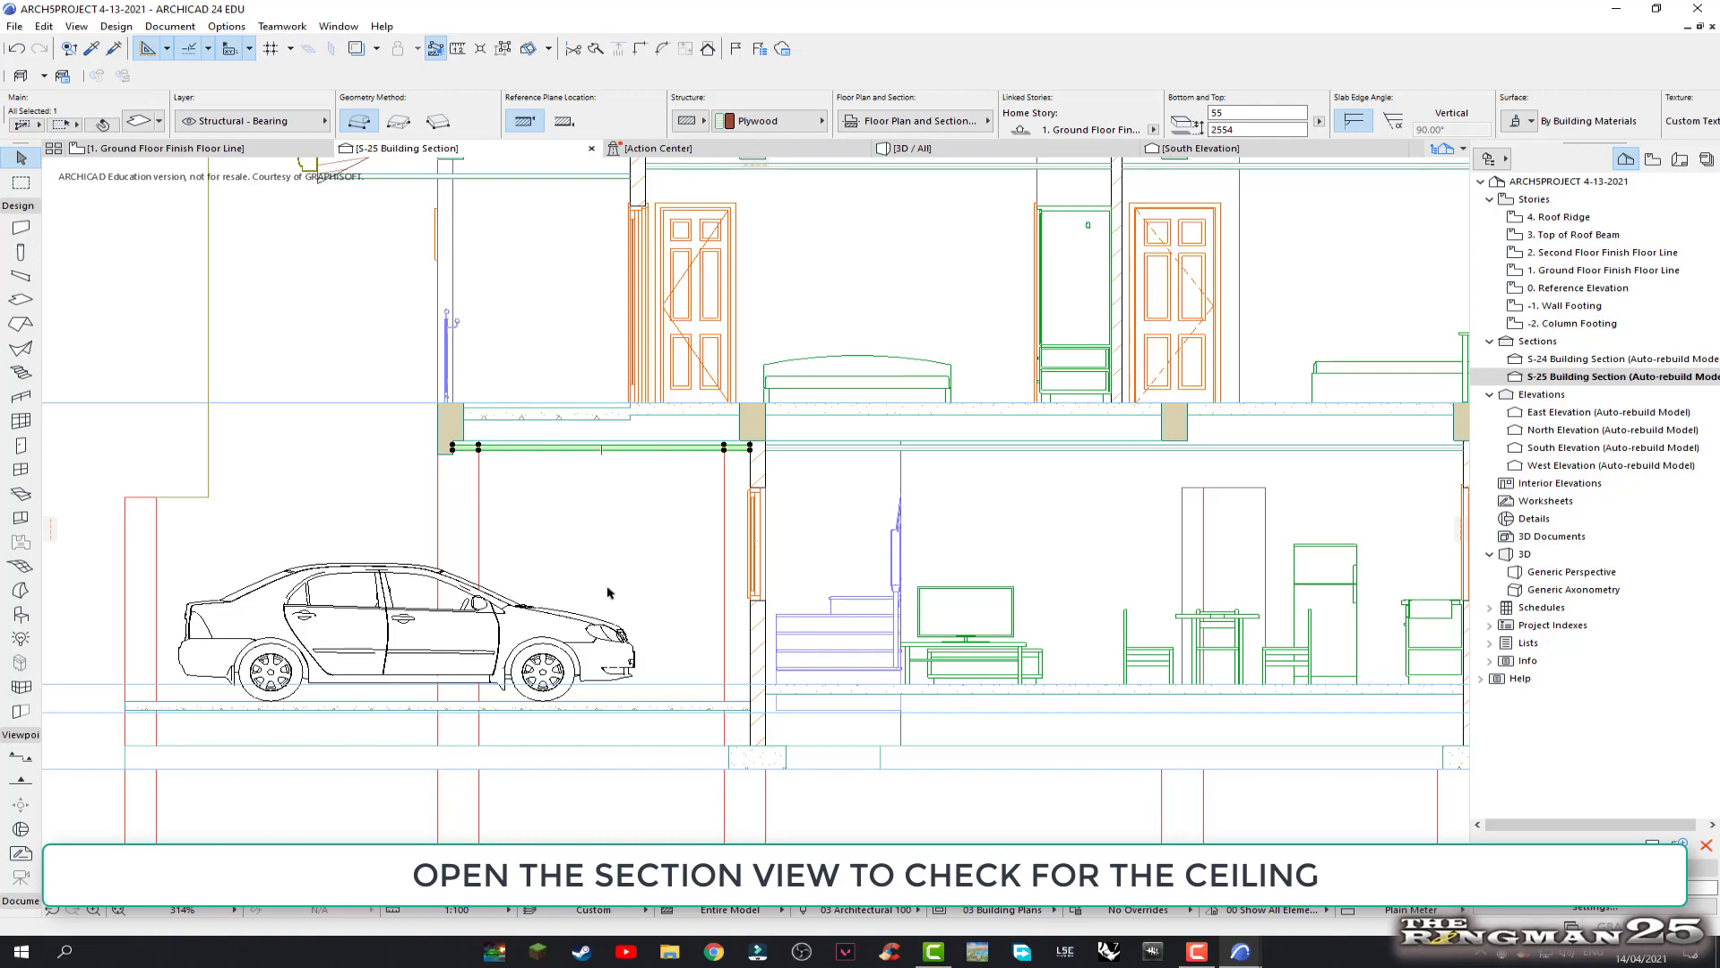
pyautogui.scroll(1, 614, 484)
pyautogui.scroll(1, 615, 484)
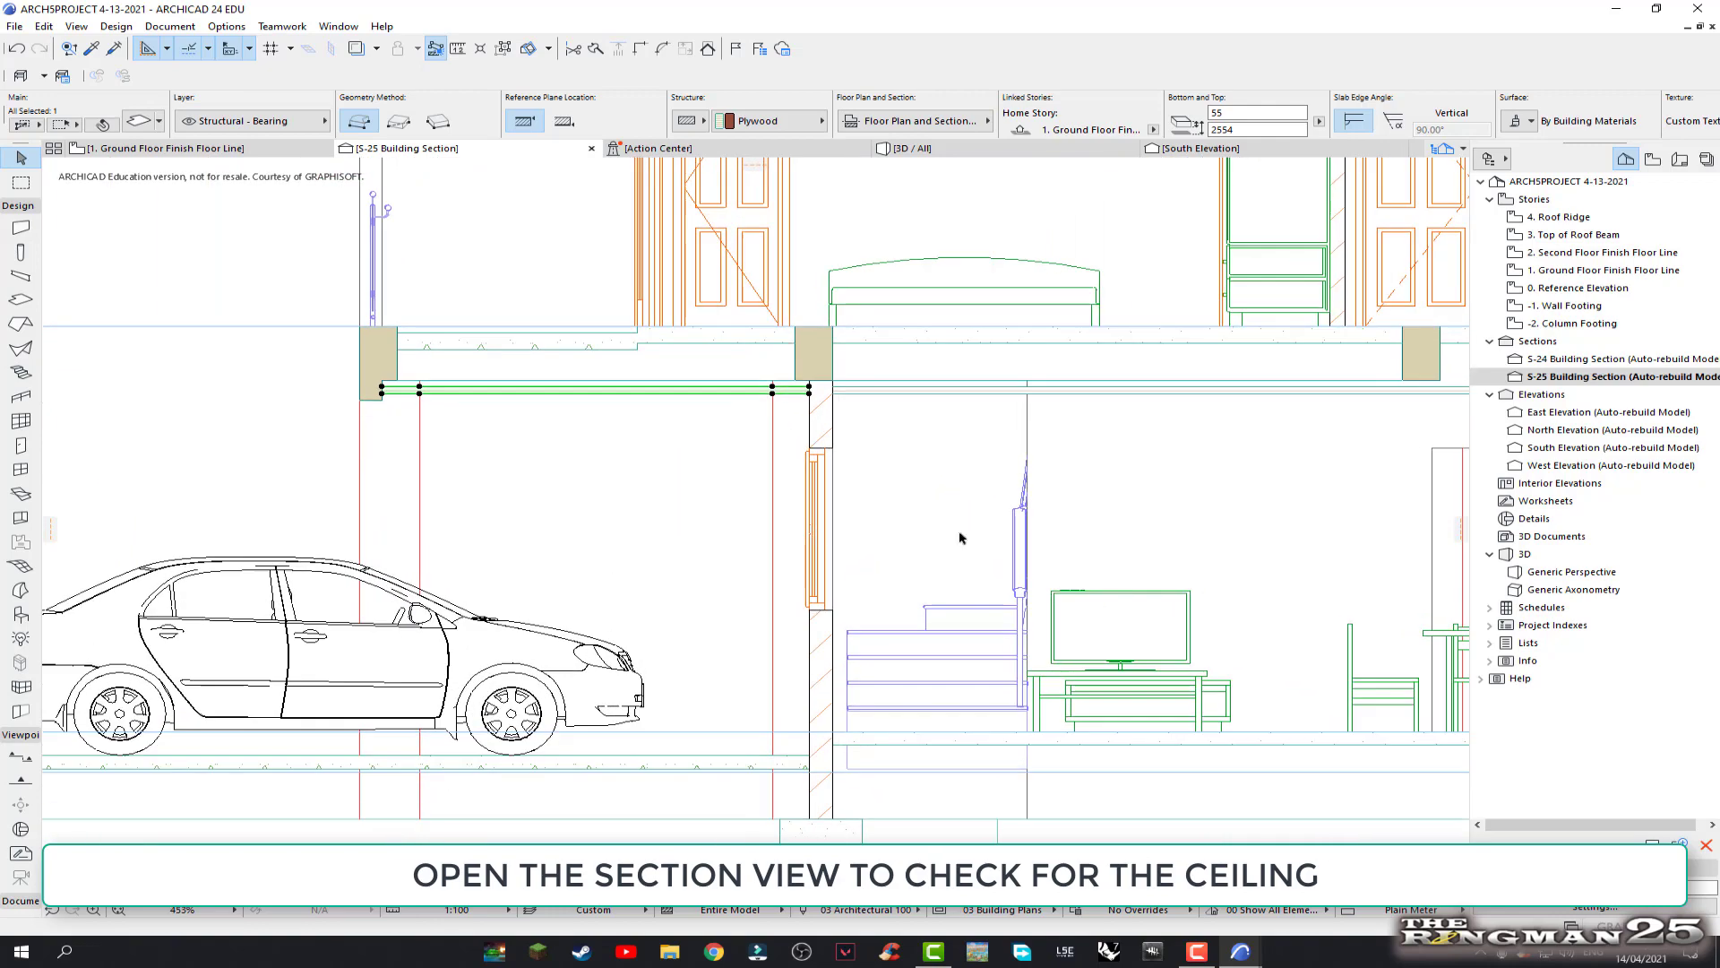
# Confirm the 55-thick Plywood carport ceiling slab in the generic 3D perspective and section
pyautogui.doubleClick(1564, 572)
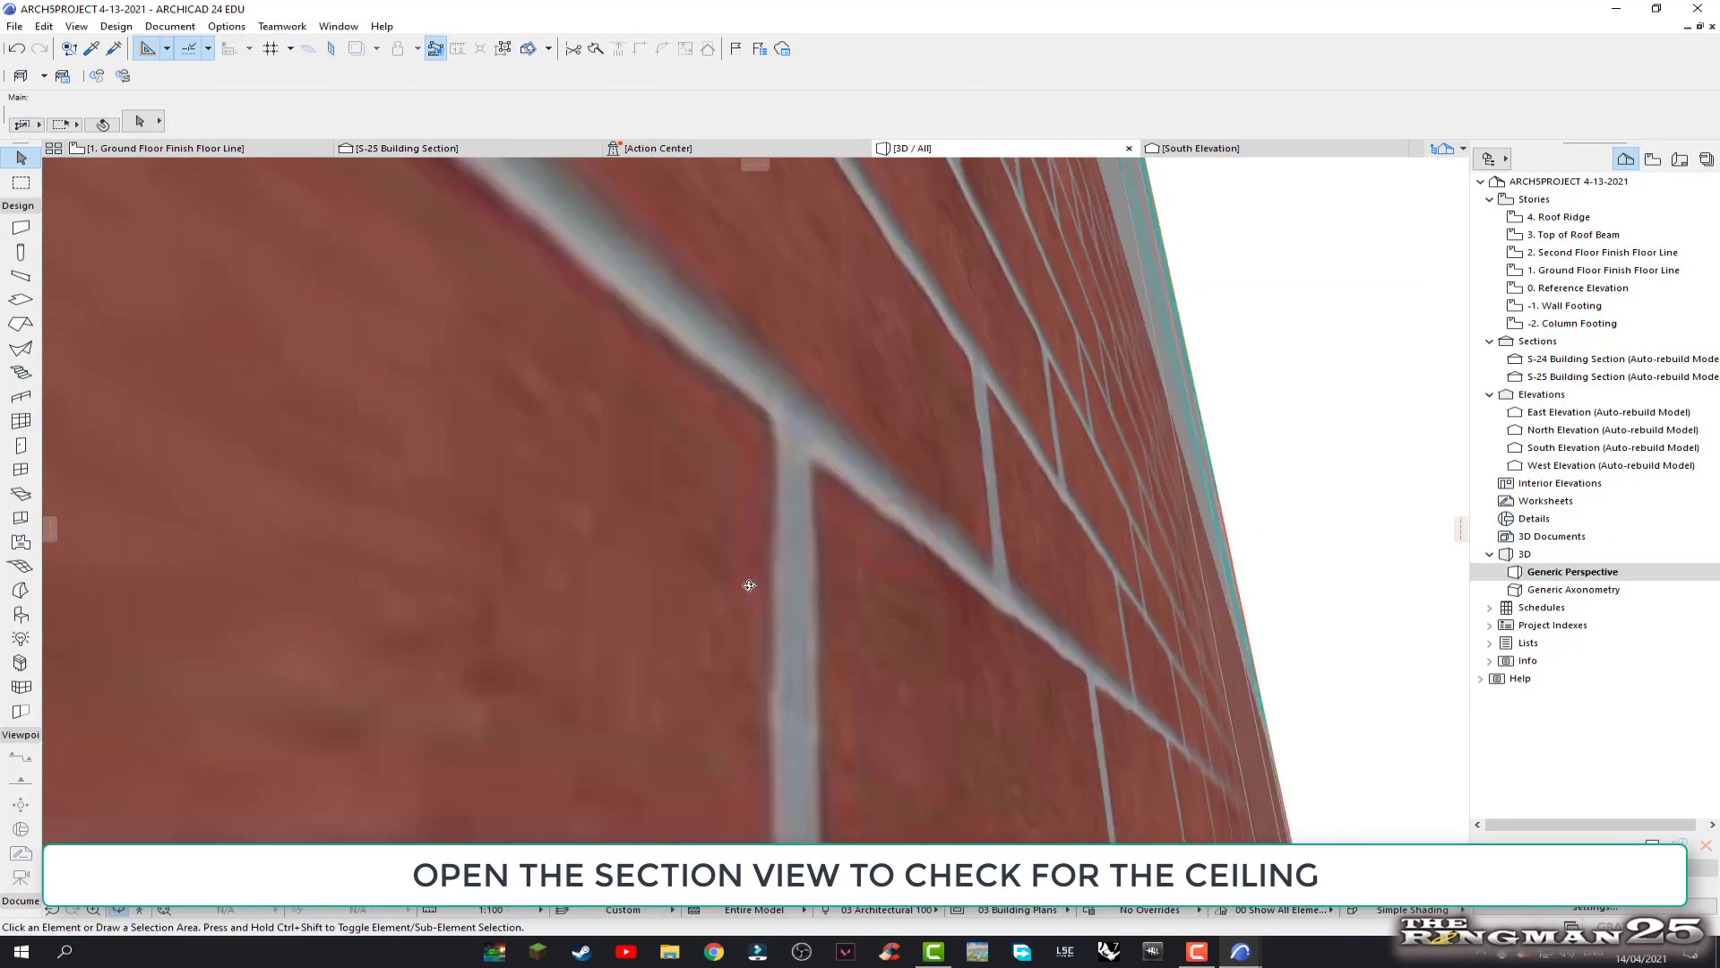
pyautogui.scroll(2, 919, 538)
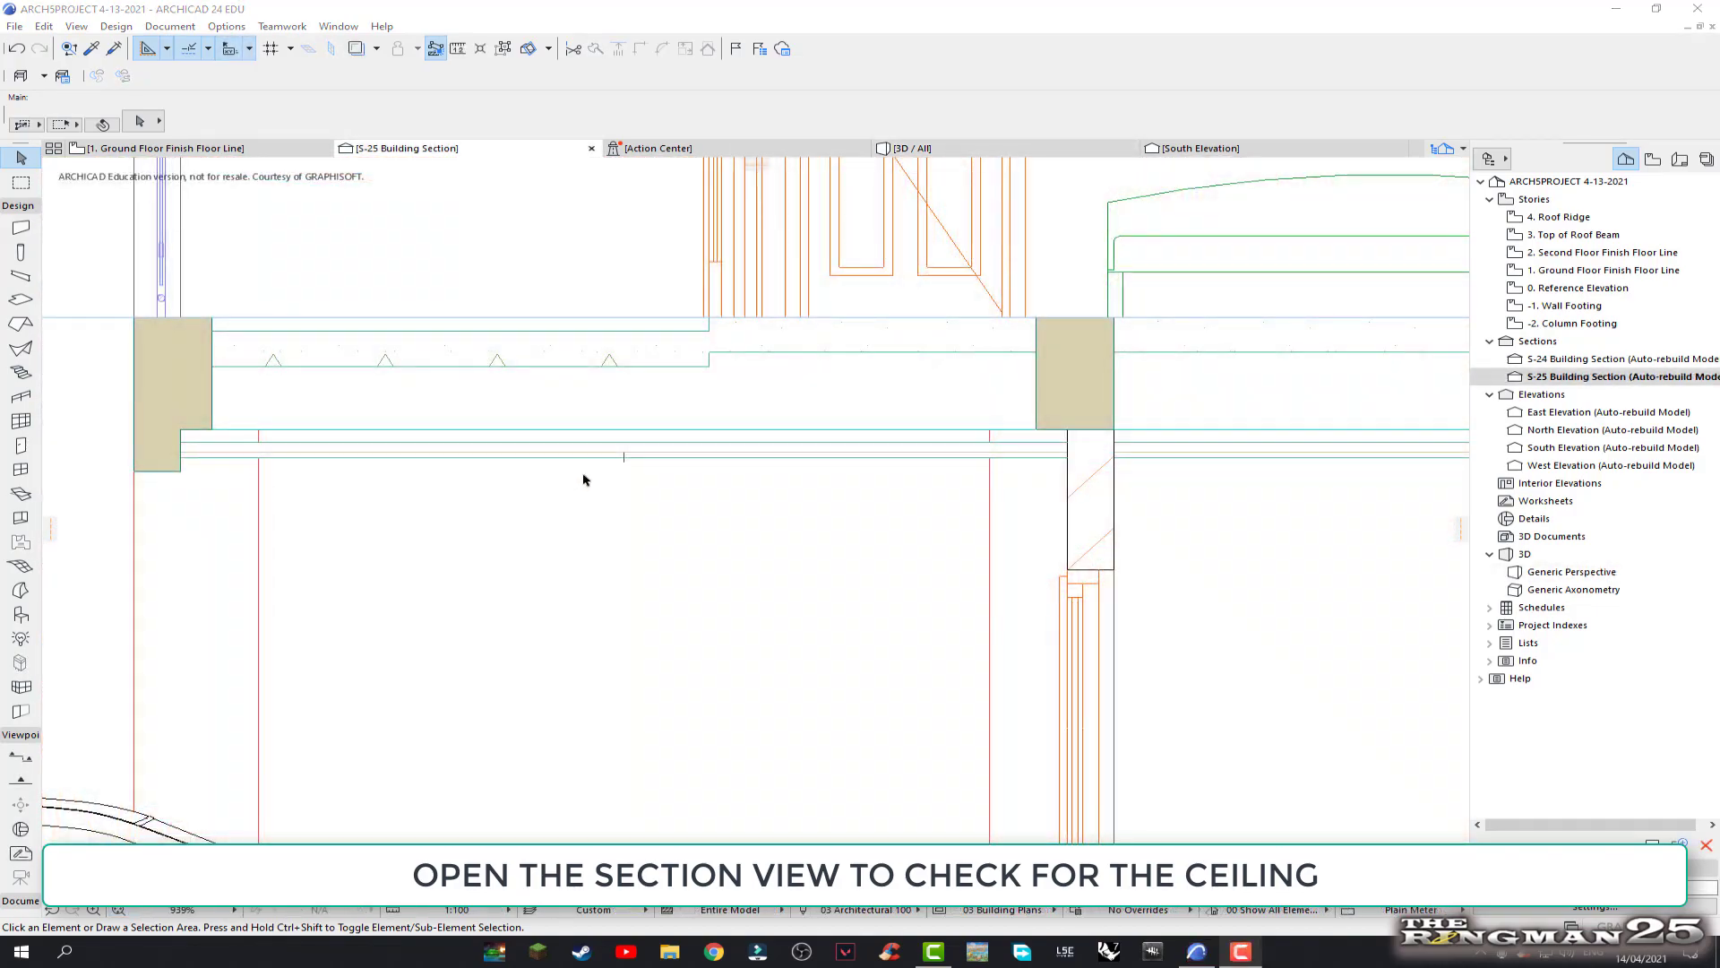
pyautogui.click(583, 455)
pyautogui.click(609, 456)
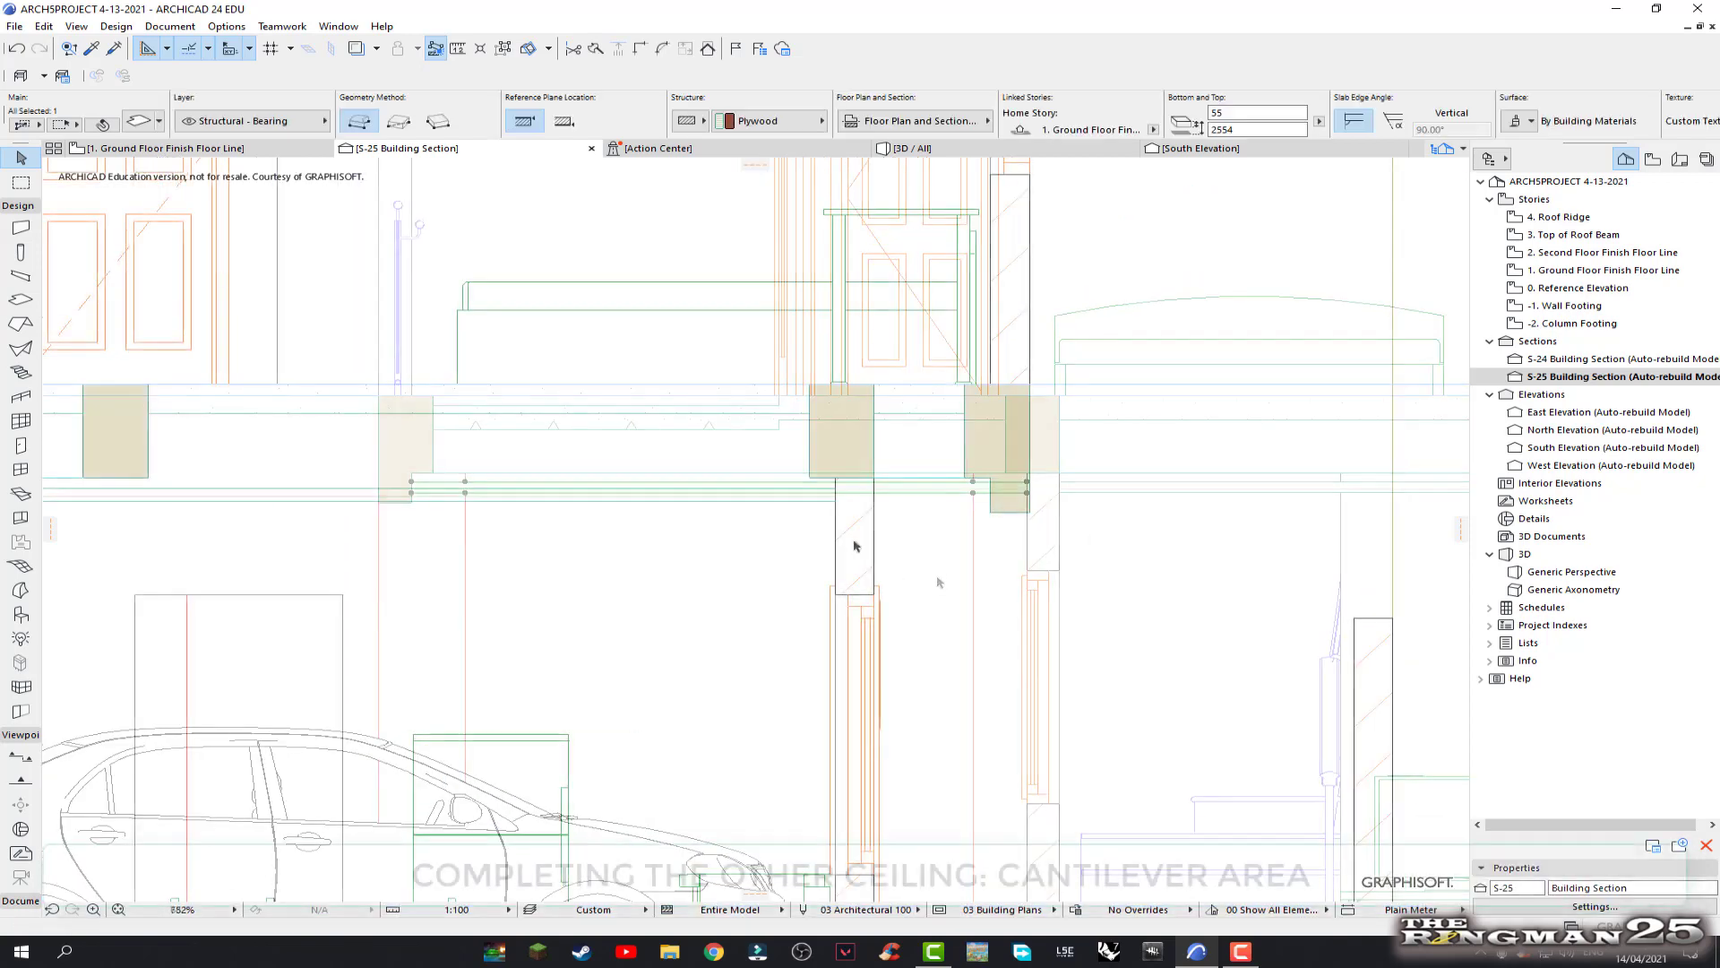
# Return to the ground floor plan and zoom to the cantilever area beside the kitchen
pyautogui.scroll(2, 963, 519)
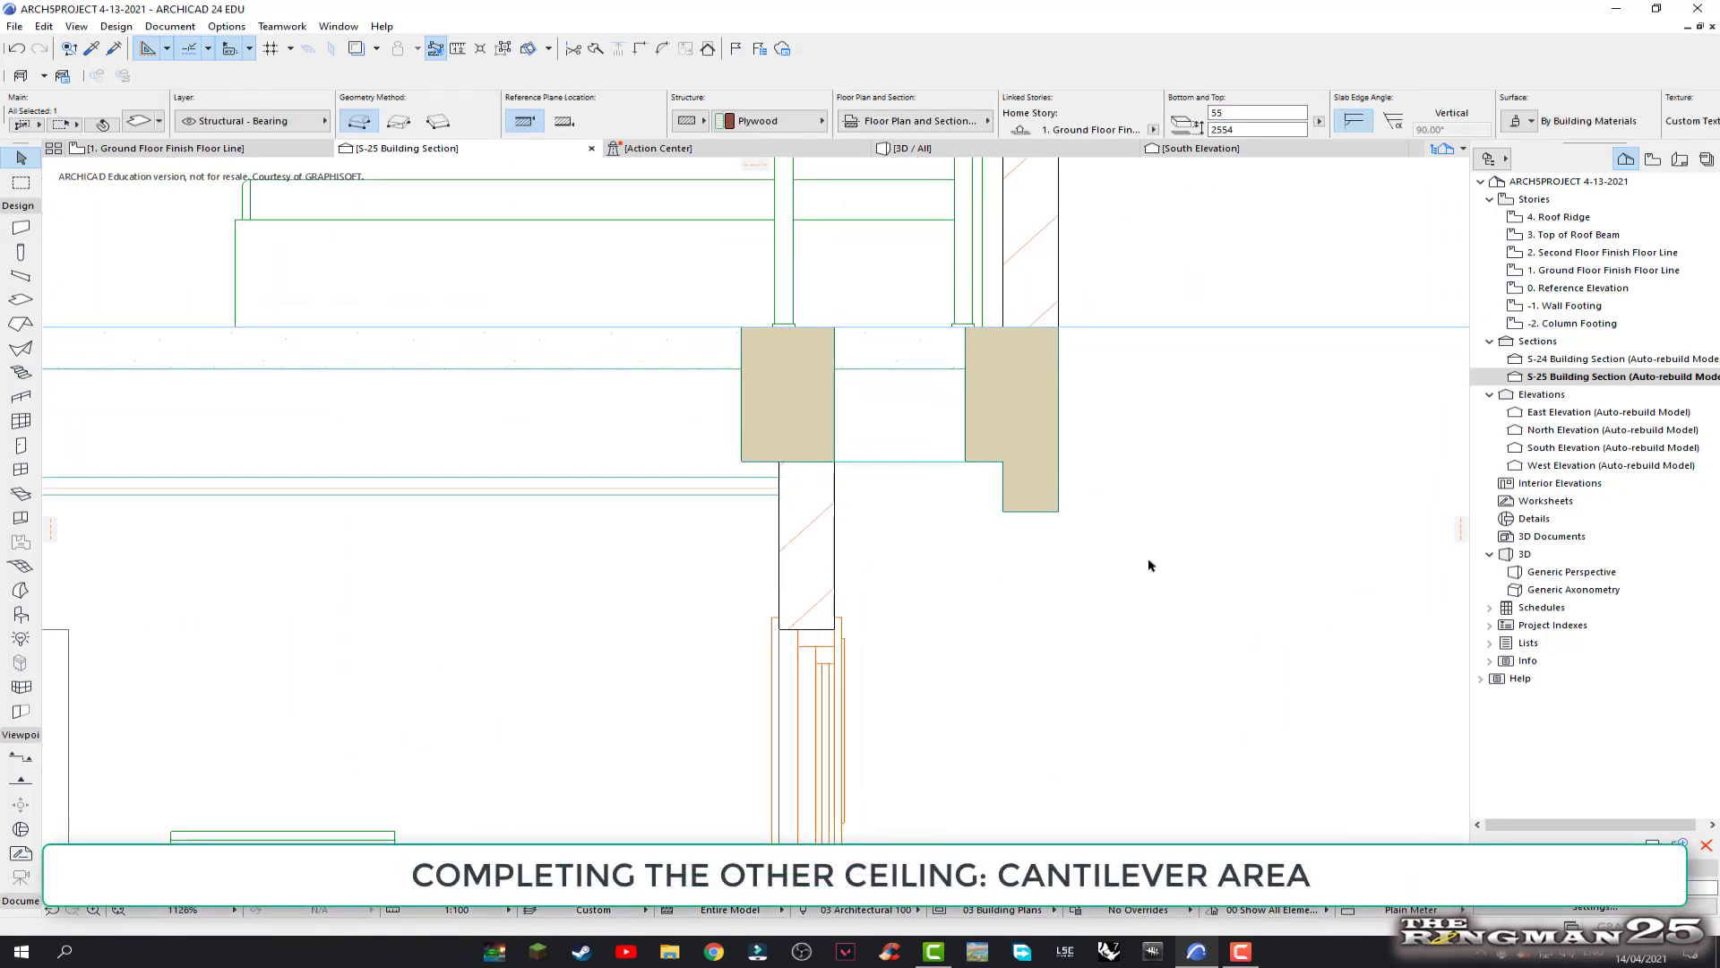
pyautogui.doubleClick(1586, 270)
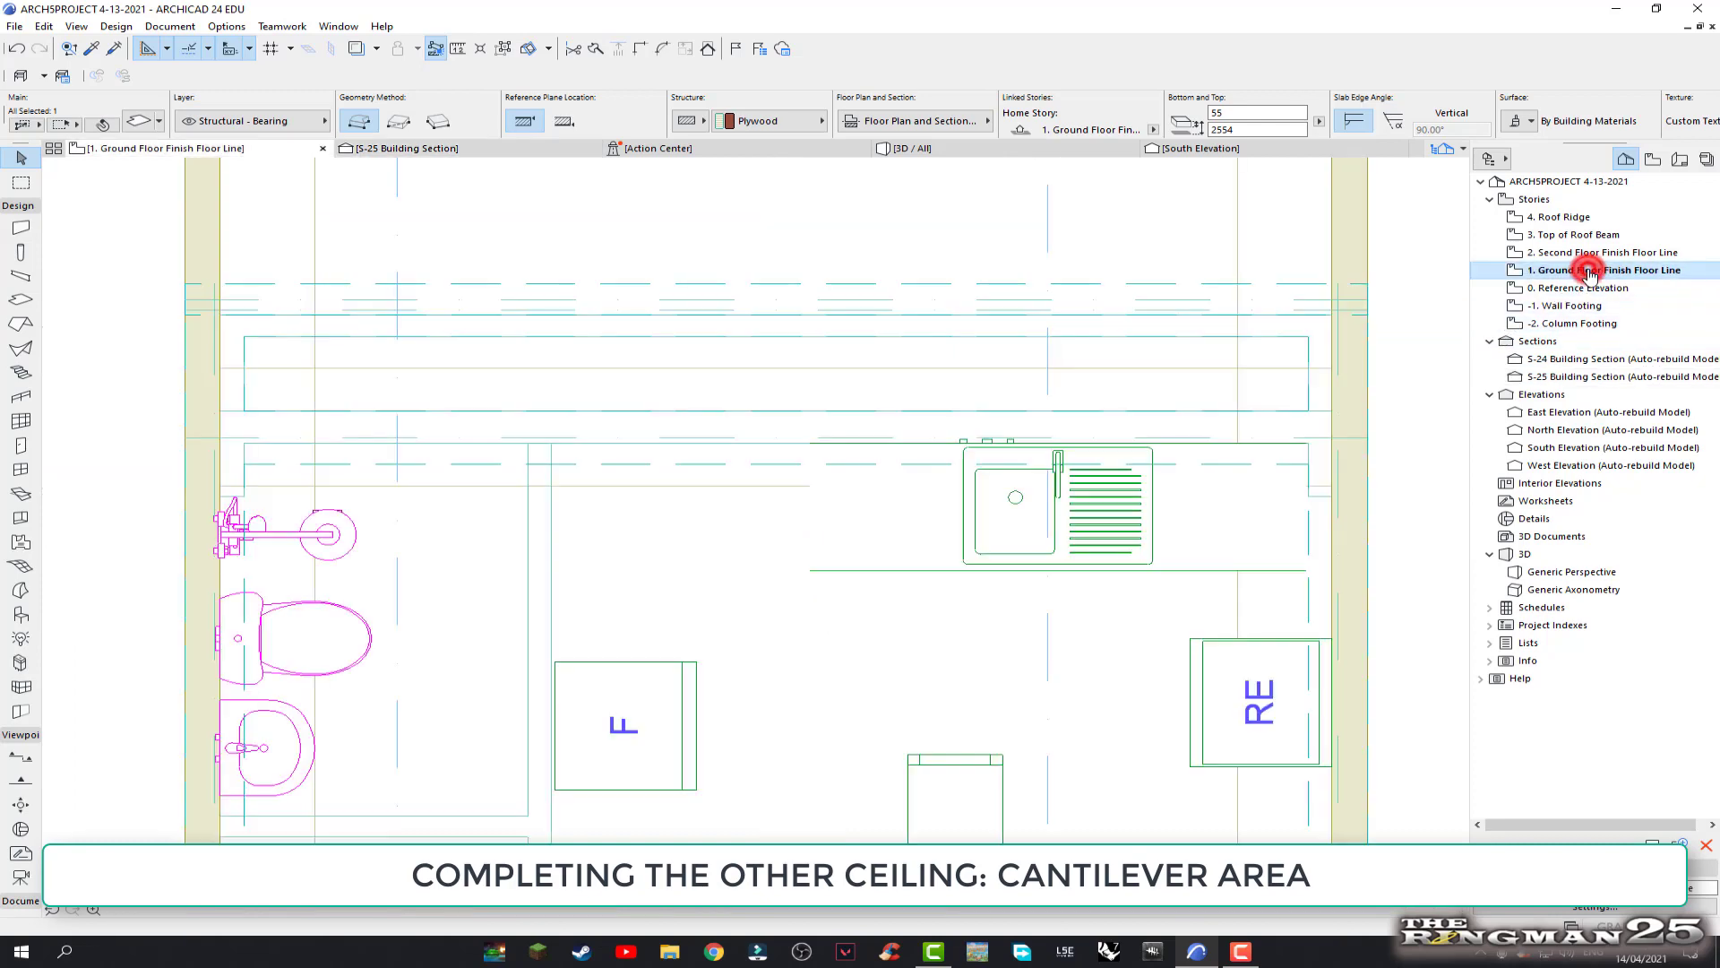
pyautogui.scroll(2, 260, 355)
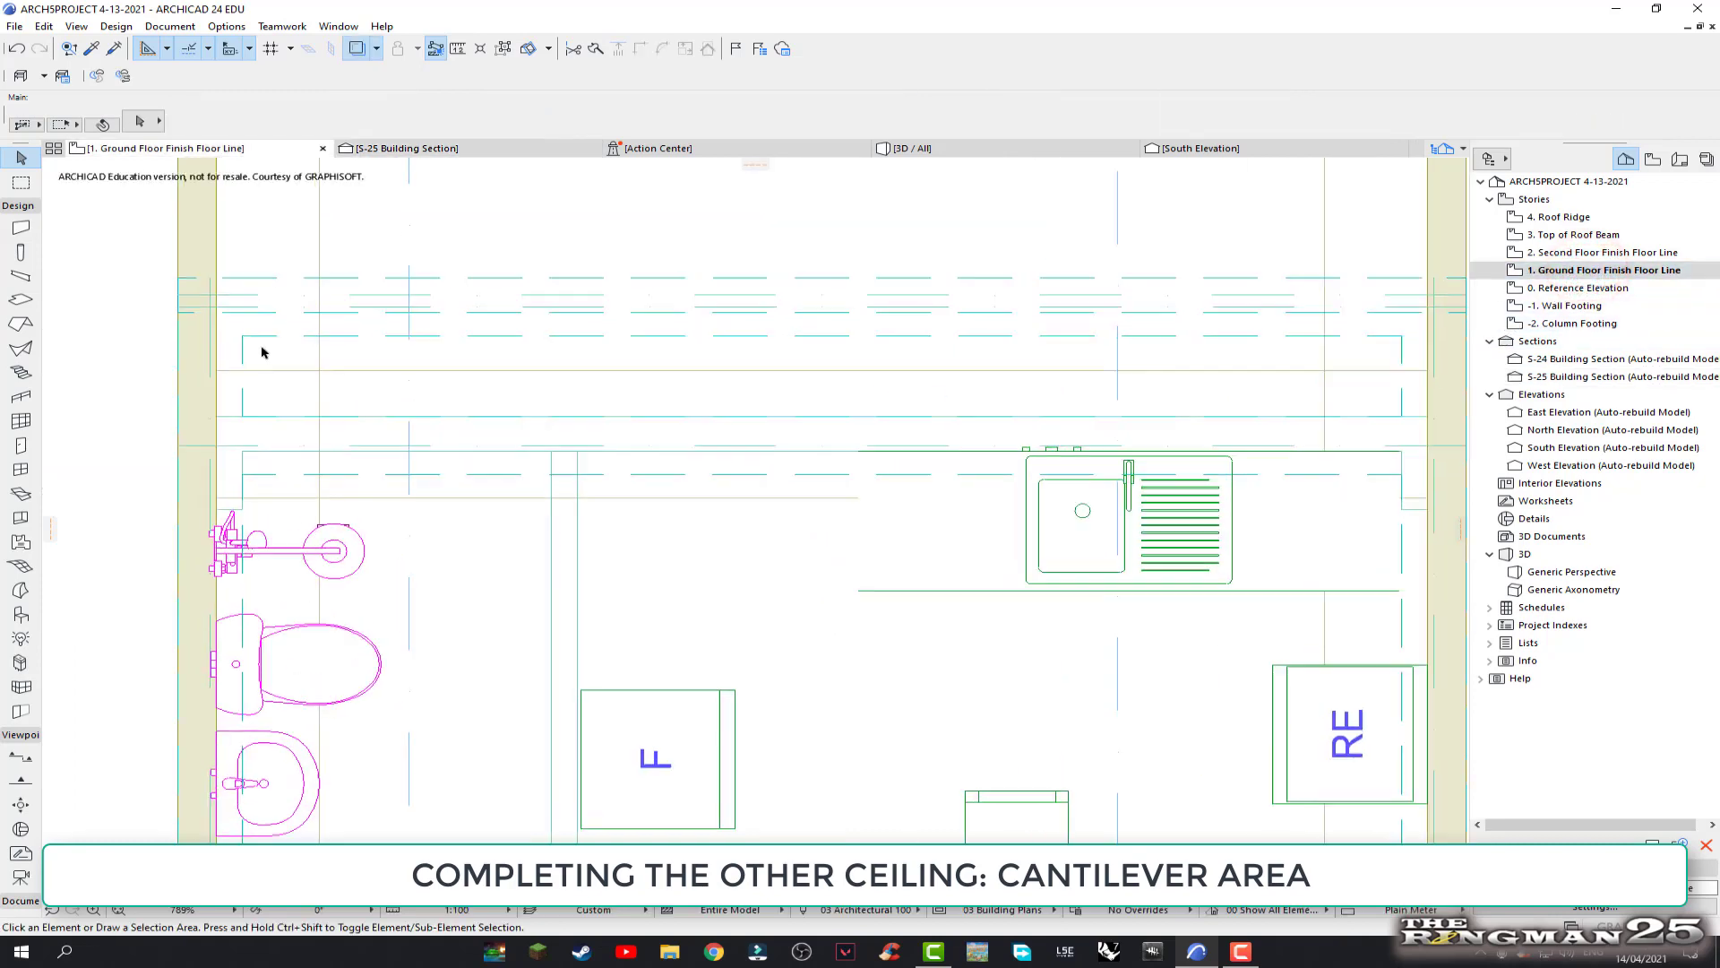
pyautogui.scroll(-2, 338, 365)
pyautogui.scroll(-1, 308, 342)
pyautogui.scroll(-1, 241, 330)
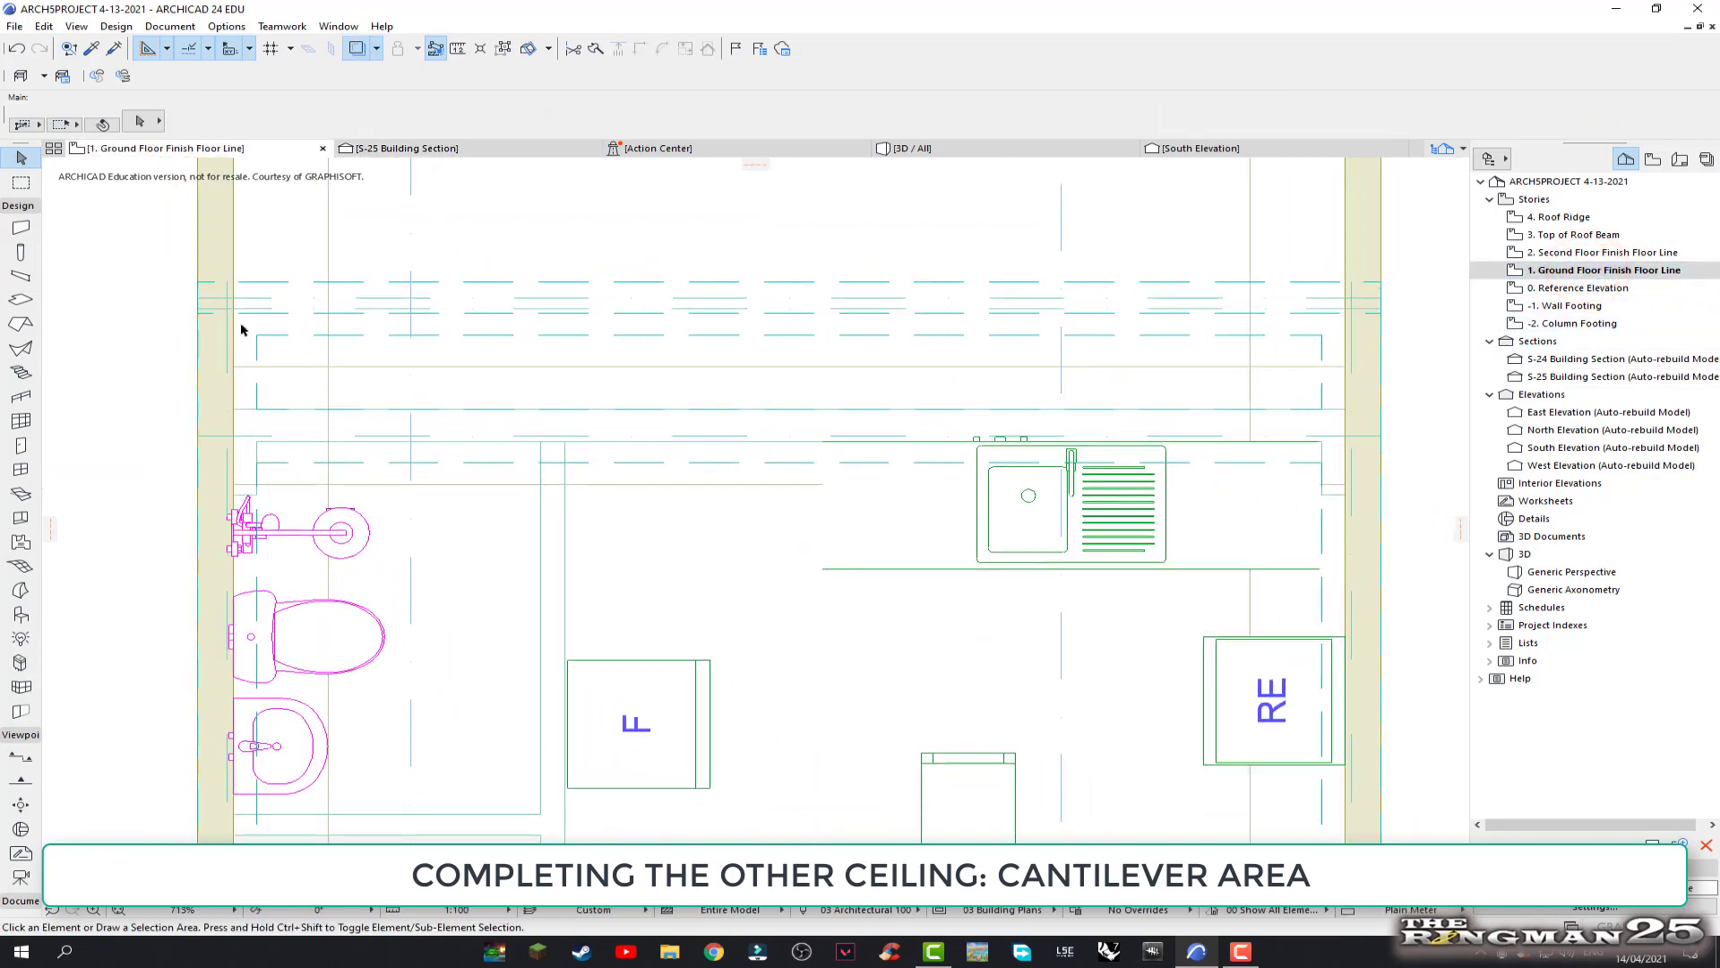
# Start a new ceiling slab at the cantilever area and place its first two corners
pyautogui.click(18, 300)
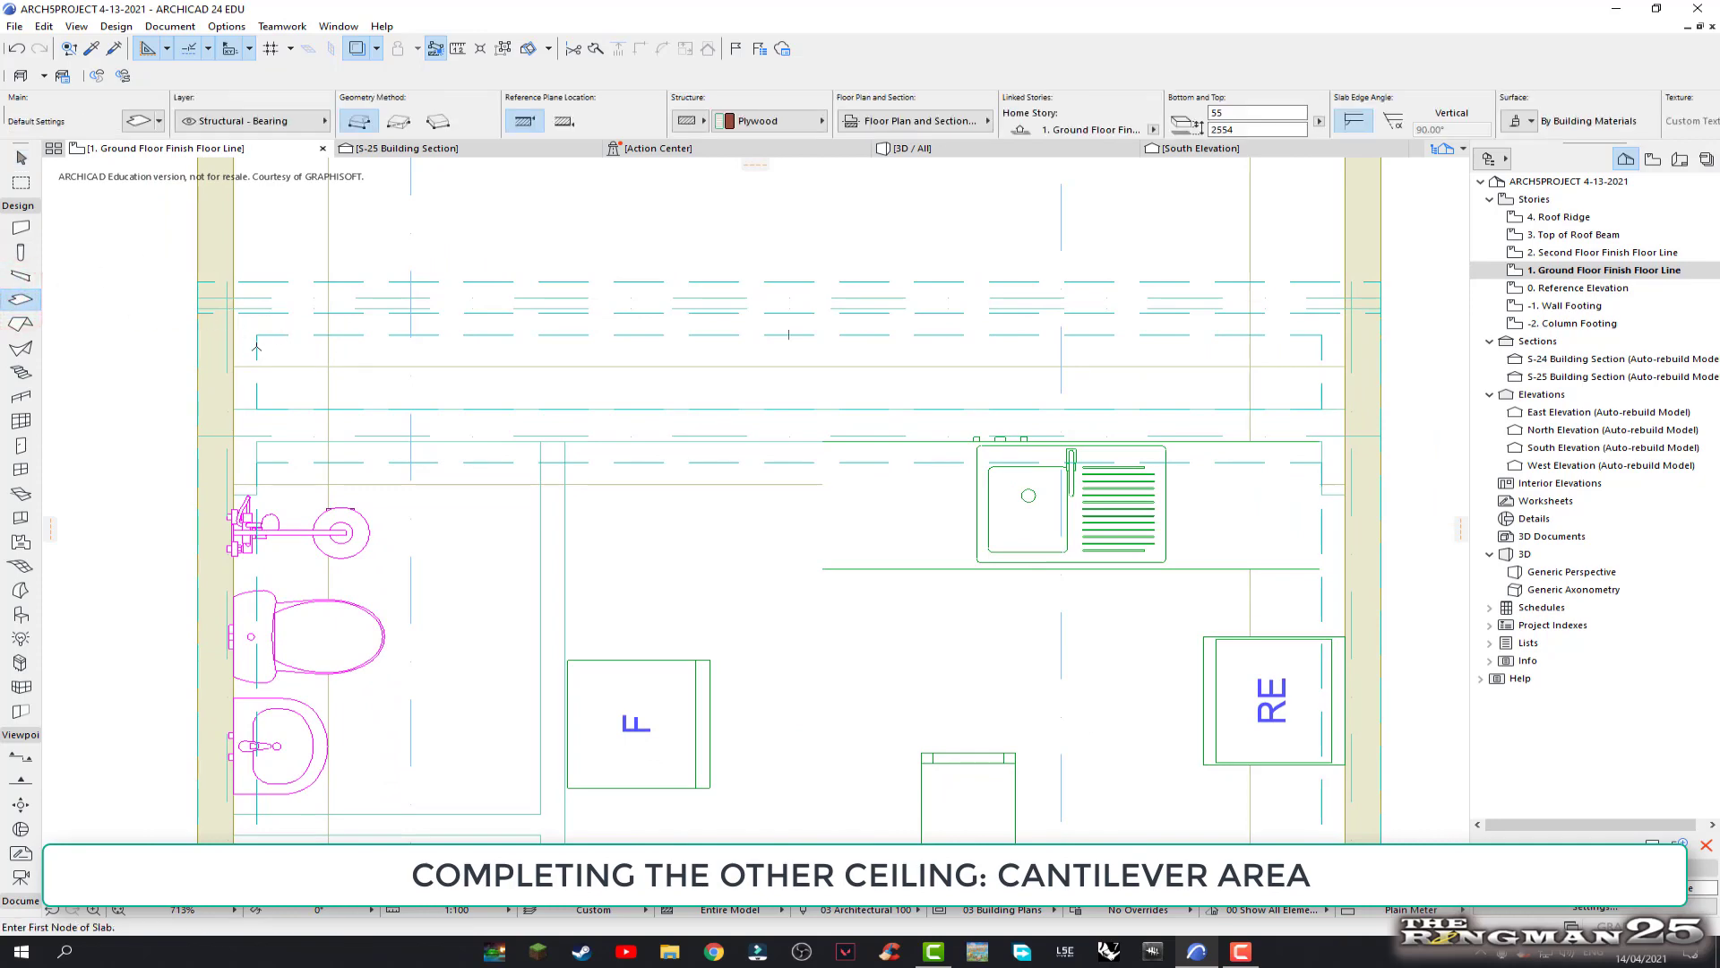
pyautogui.scroll(3, 256, 347)
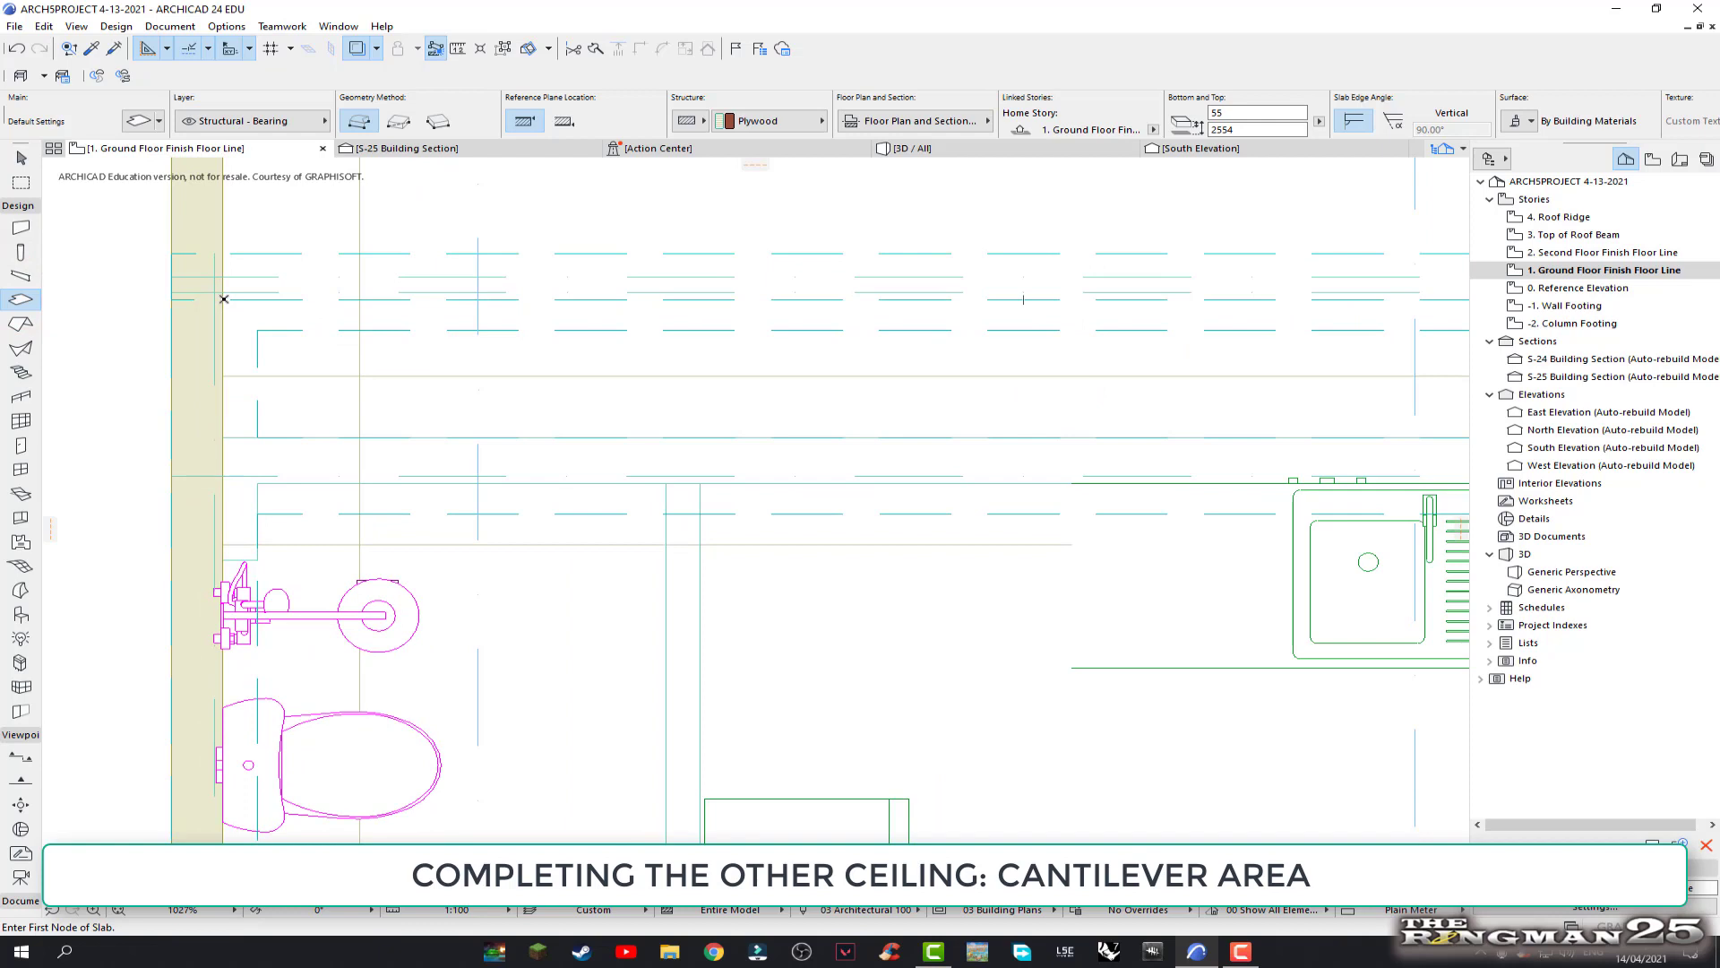
pyautogui.click(224, 299)
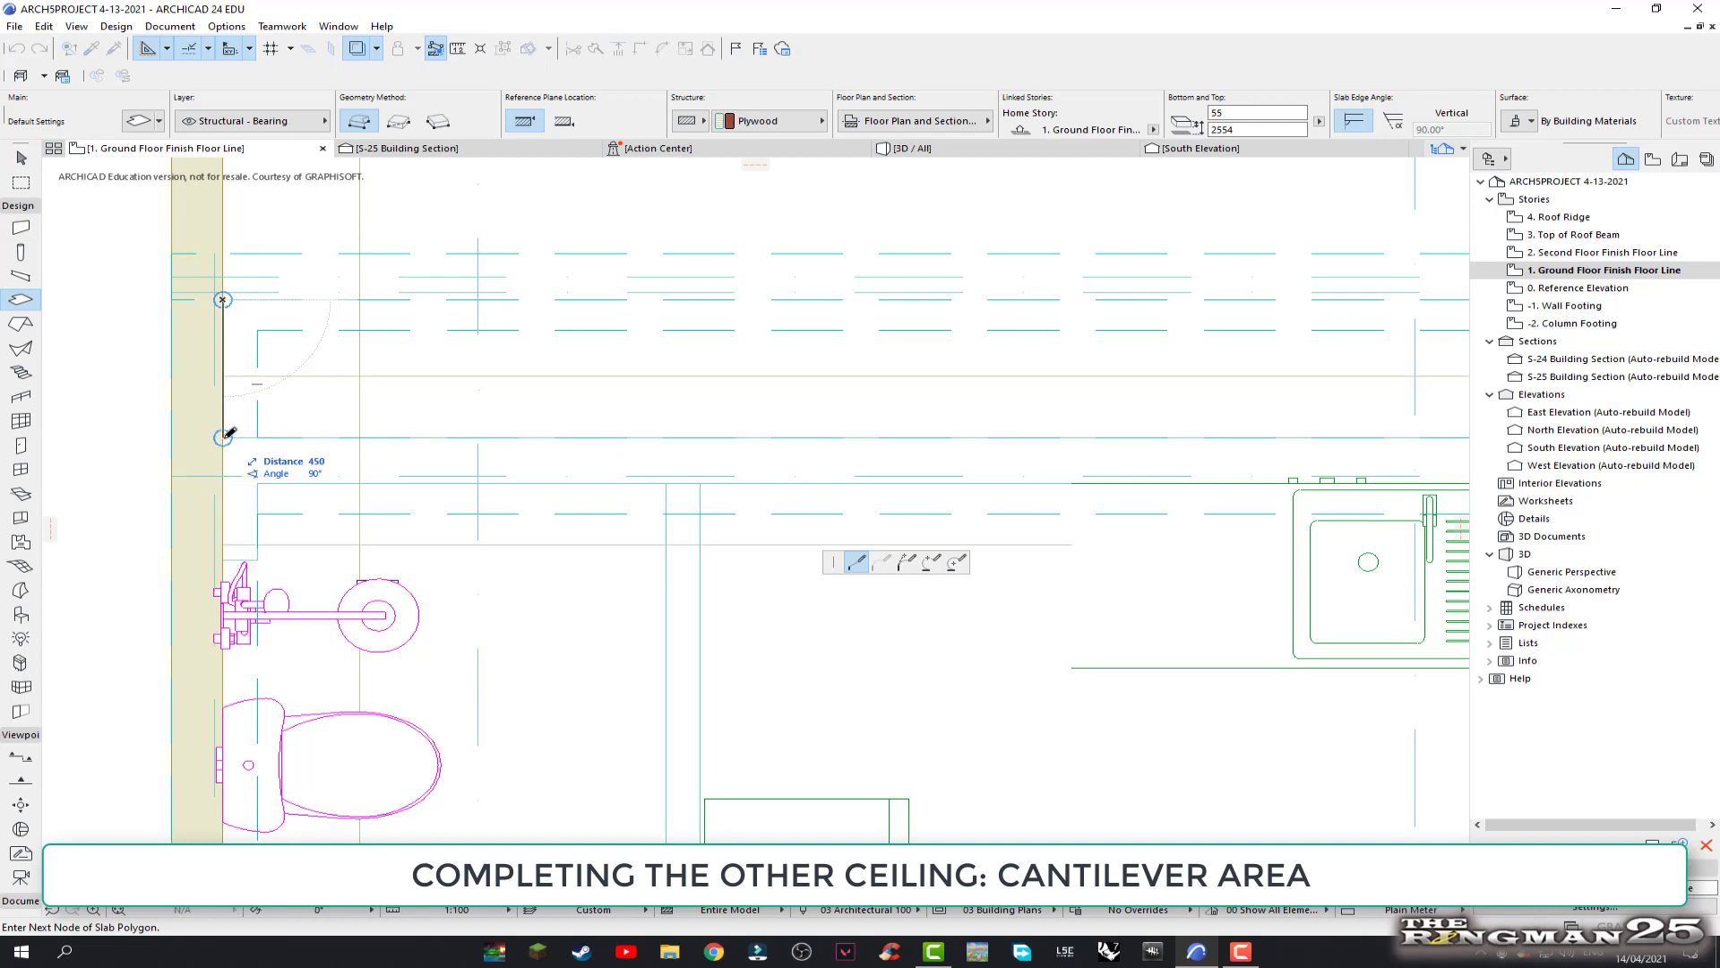
pyautogui.scroll(-2, 444, 435)
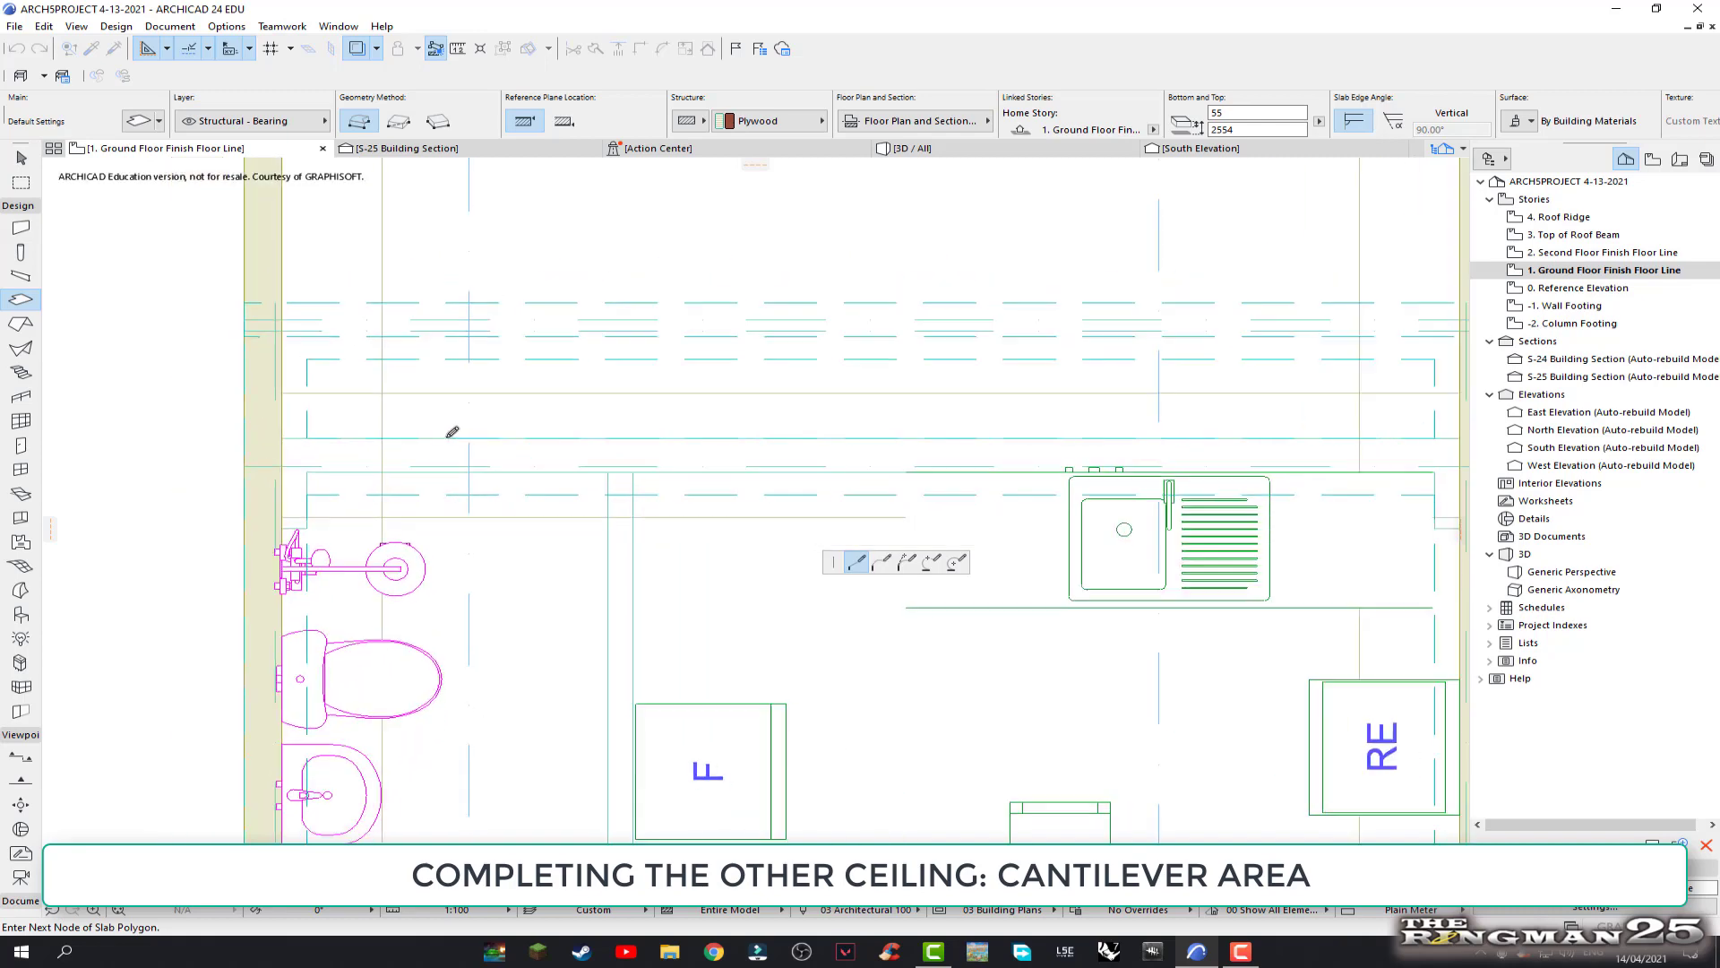
pyautogui.scroll(3, 1116, 430)
pyautogui.scroll(1, 1107, 435)
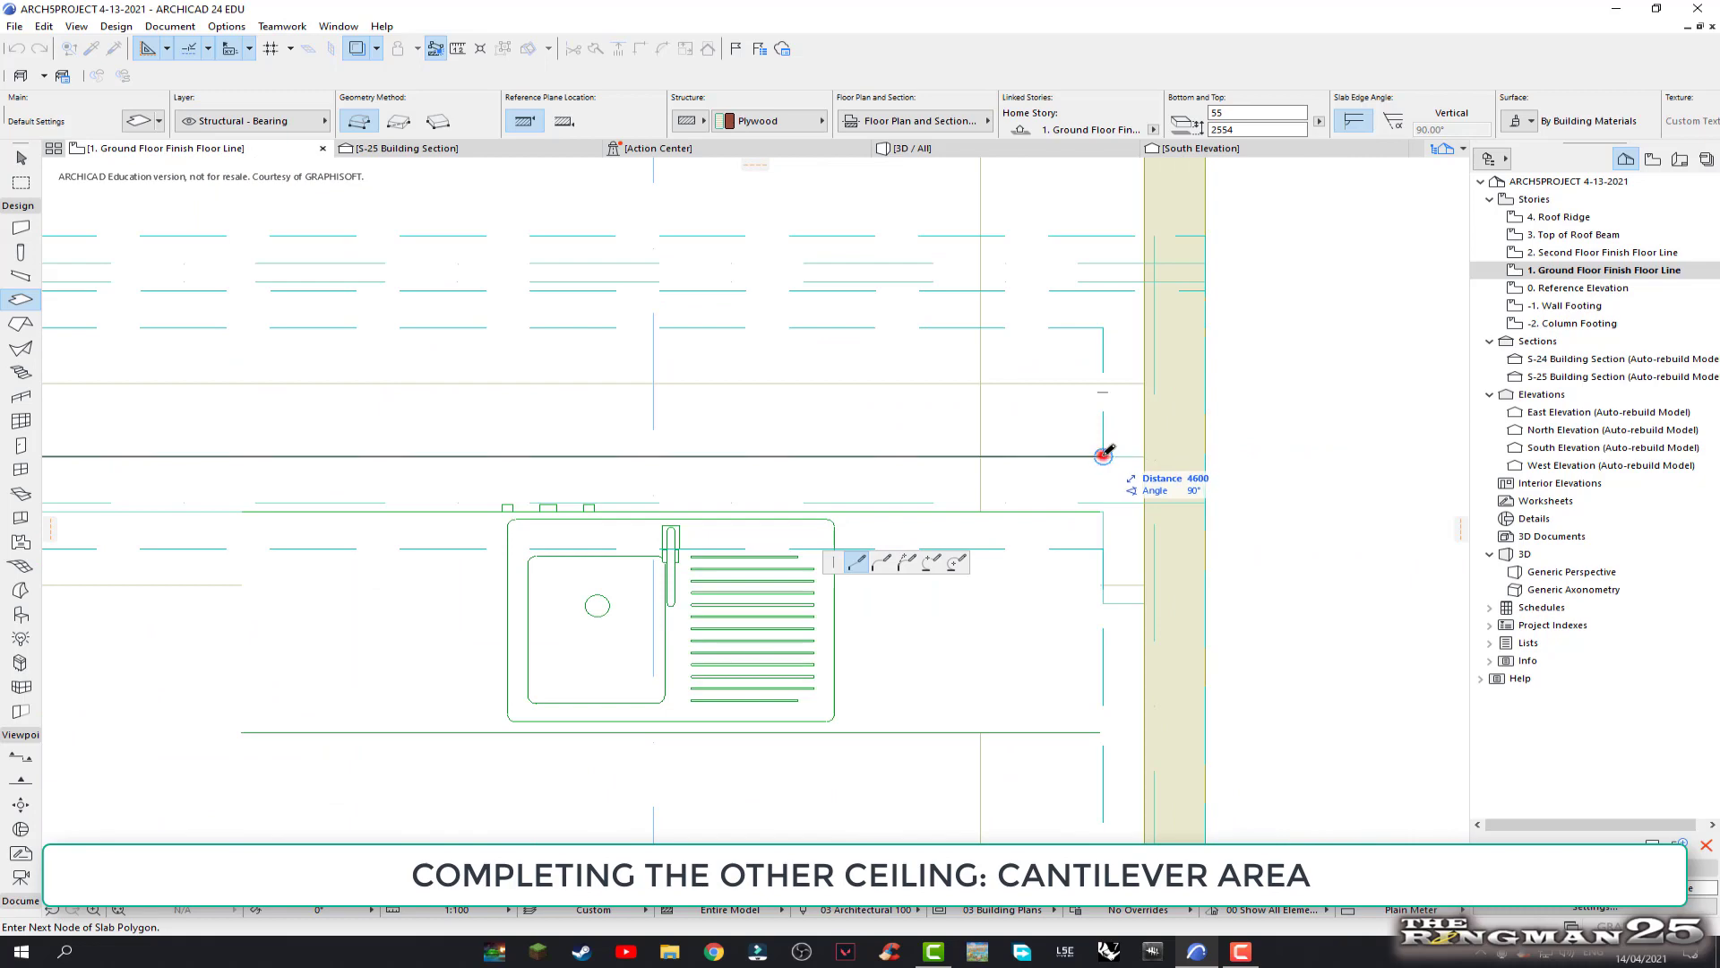
pyautogui.click(1103, 455)
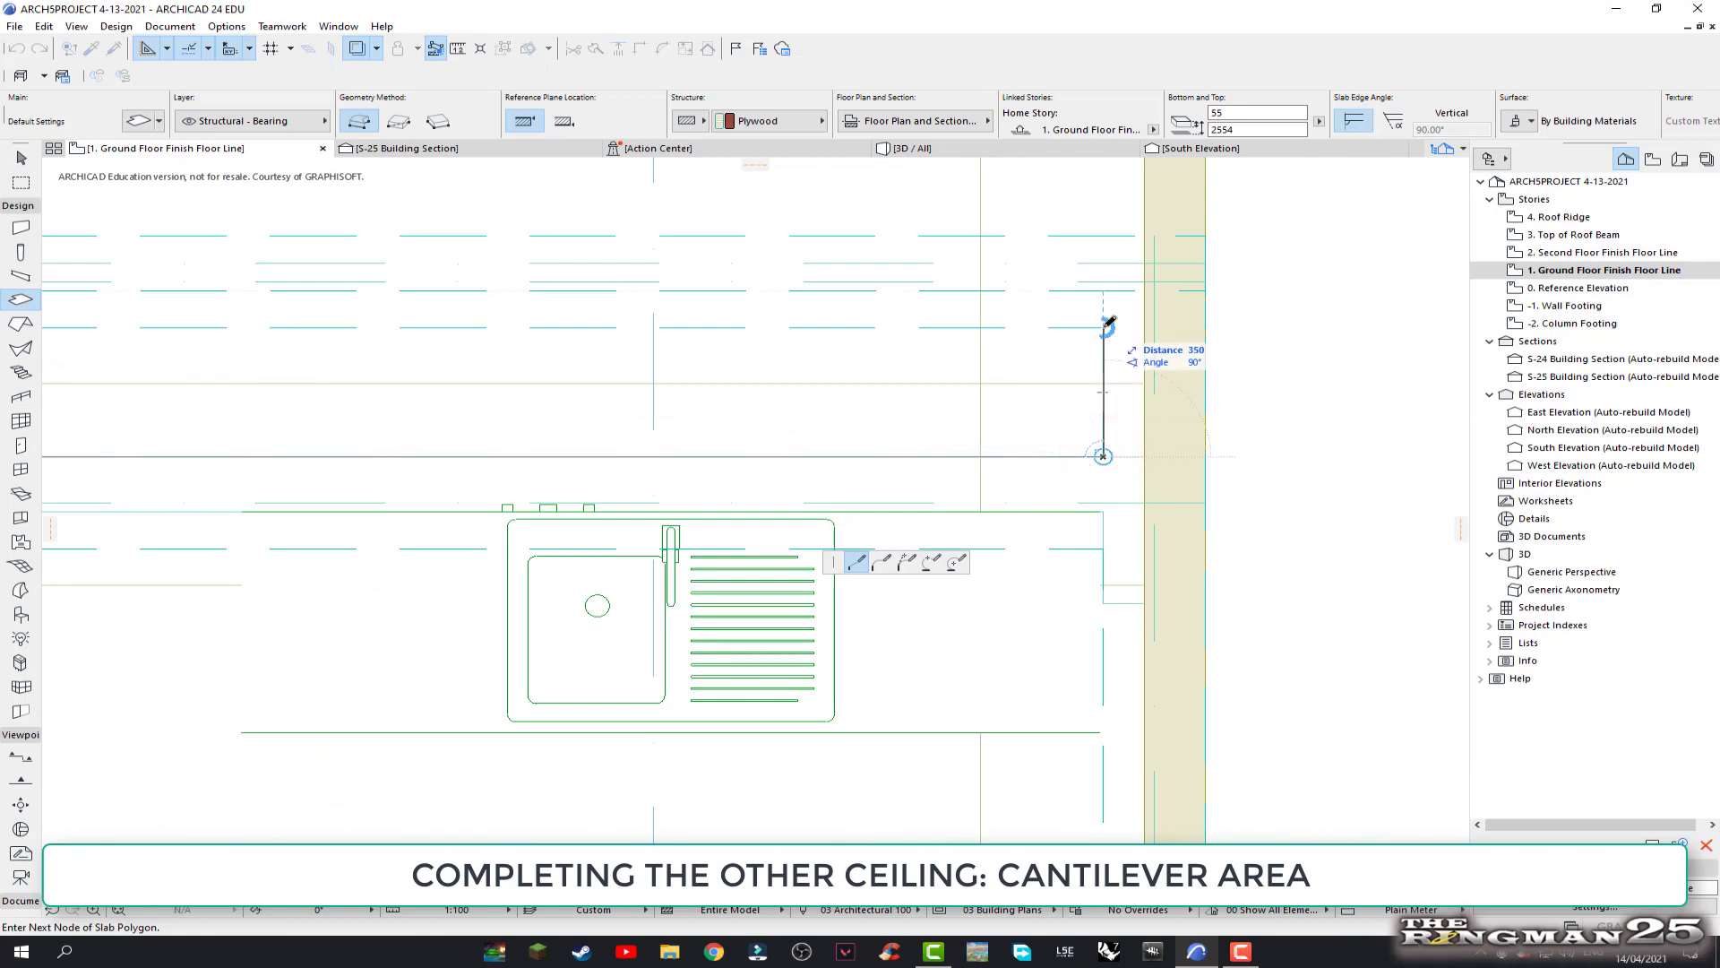
# Add the remaining corner and close the cantilever ceiling slab on its first node
pyautogui.scroll(-1, 1110, 321)
pyautogui.scroll(-1, 1111, 319)
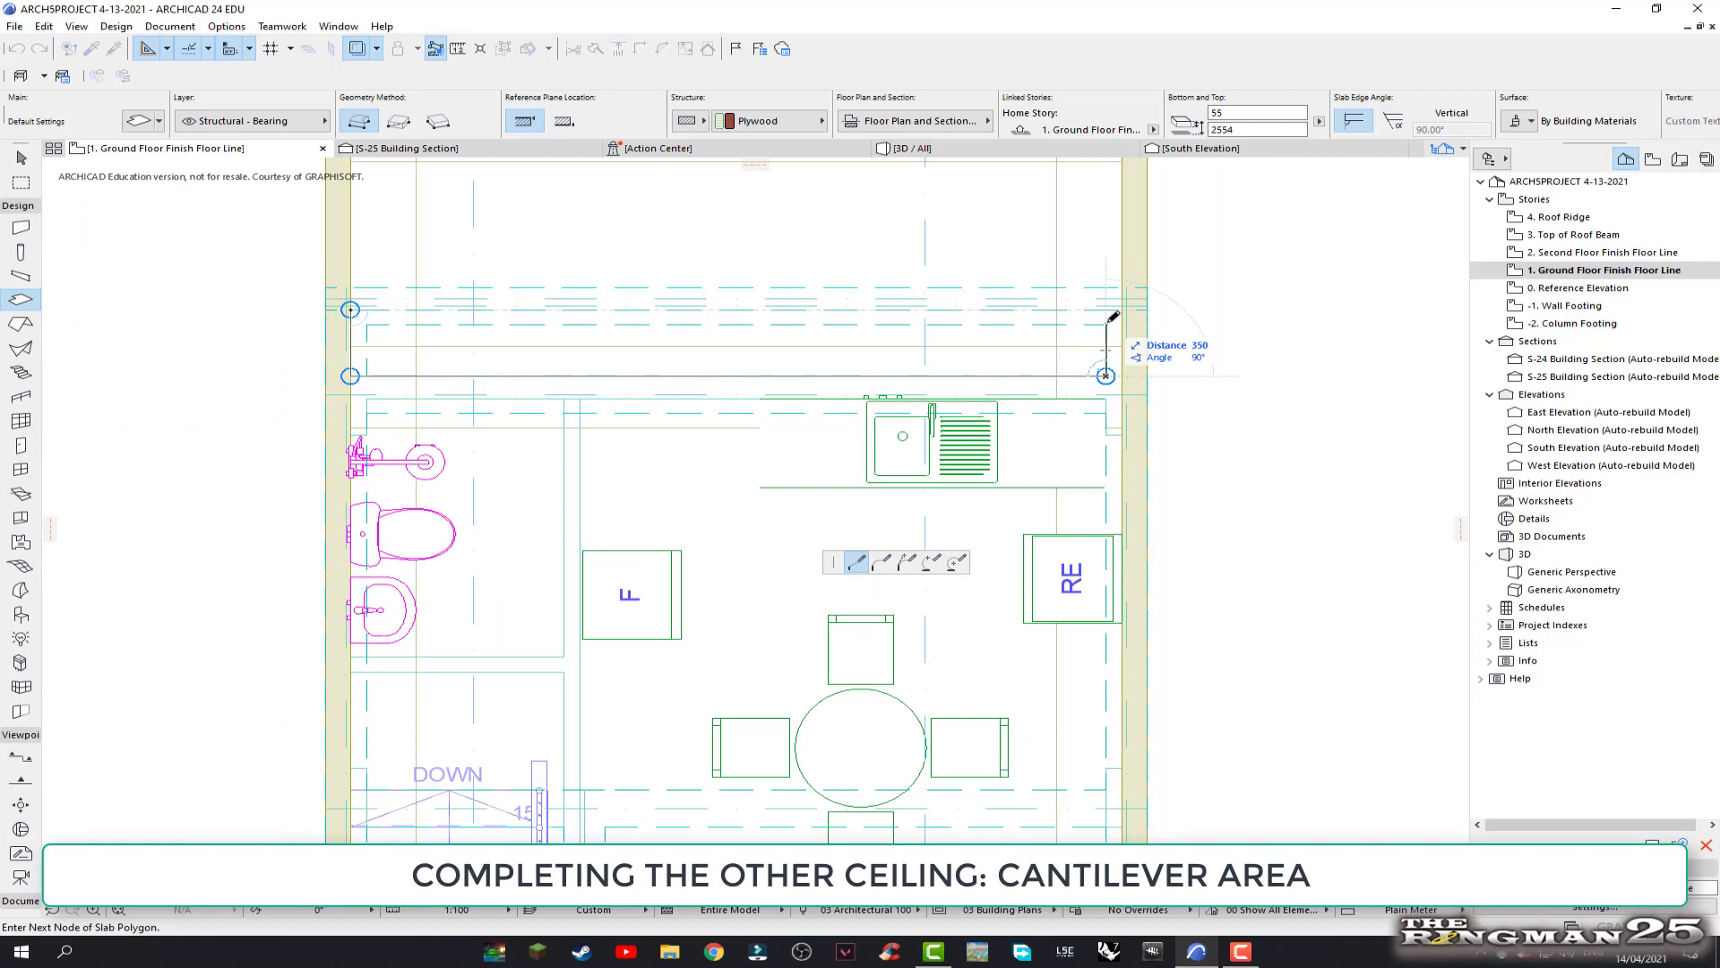
pyautogui.scroll(2, 1112, 318)
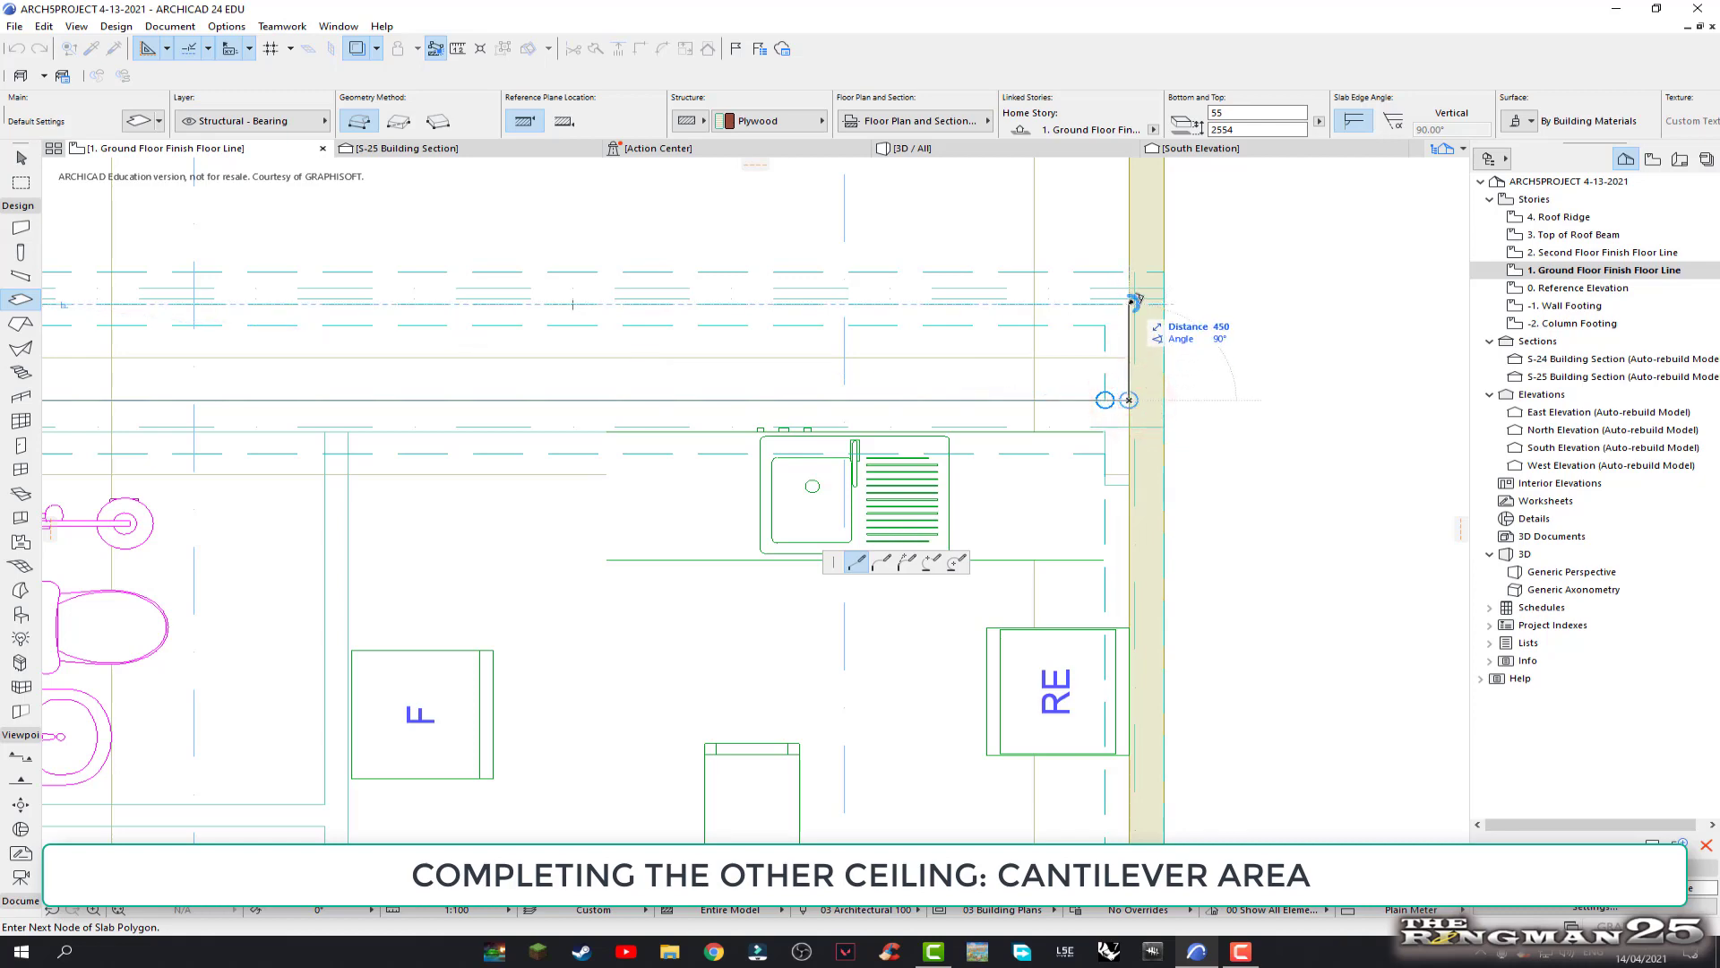
pyautogui.click(1129, 302)
pyautogui.scroll(-3, 1125, 301)
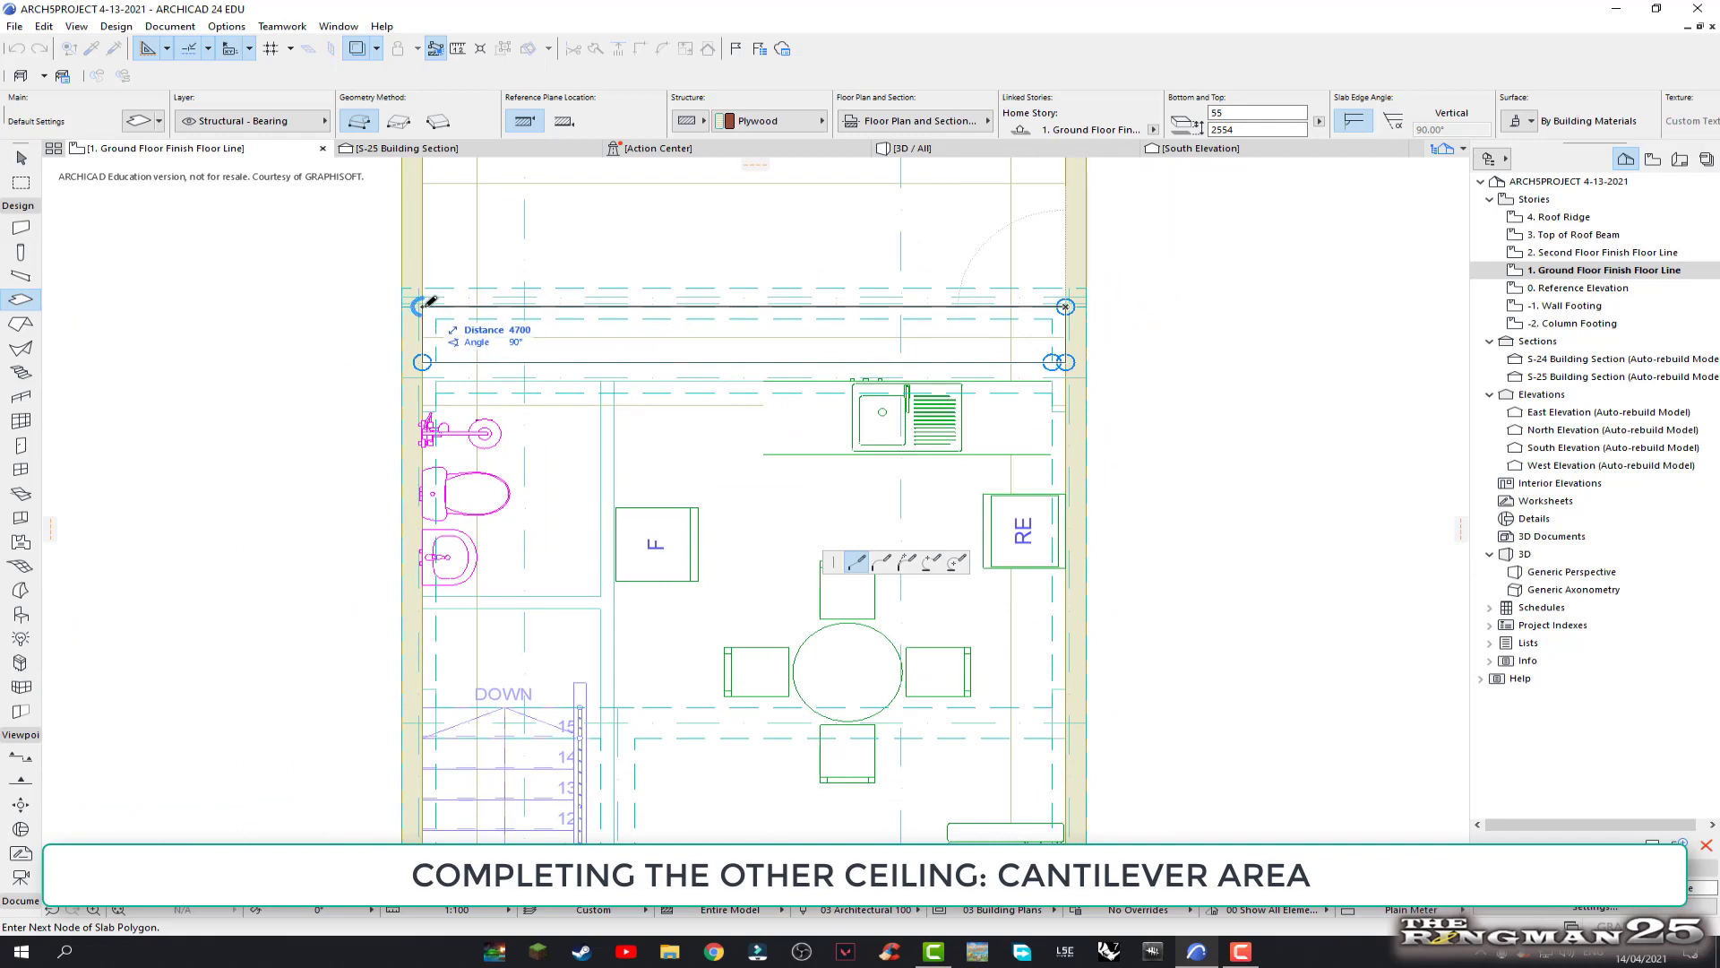
pyautogui.click(425, 306)
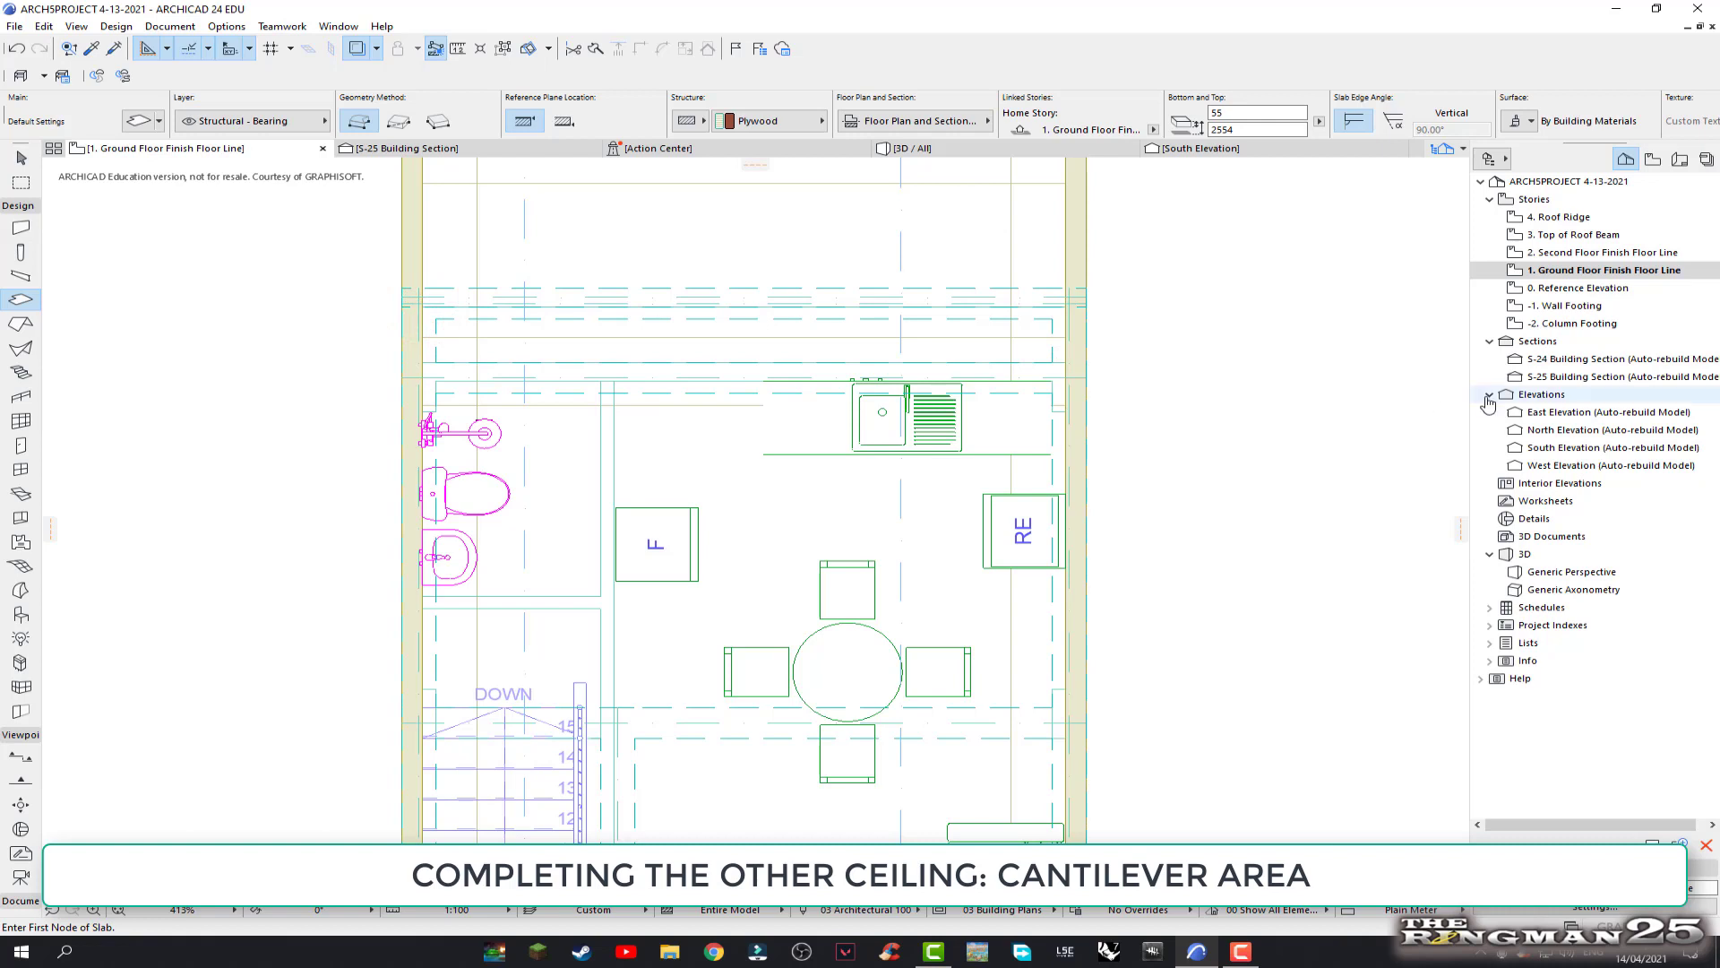
# Inspect the new cantilever ceiling slab's settings in the S-25 Building Section
pyautogui.doubleClick(1576, 376)
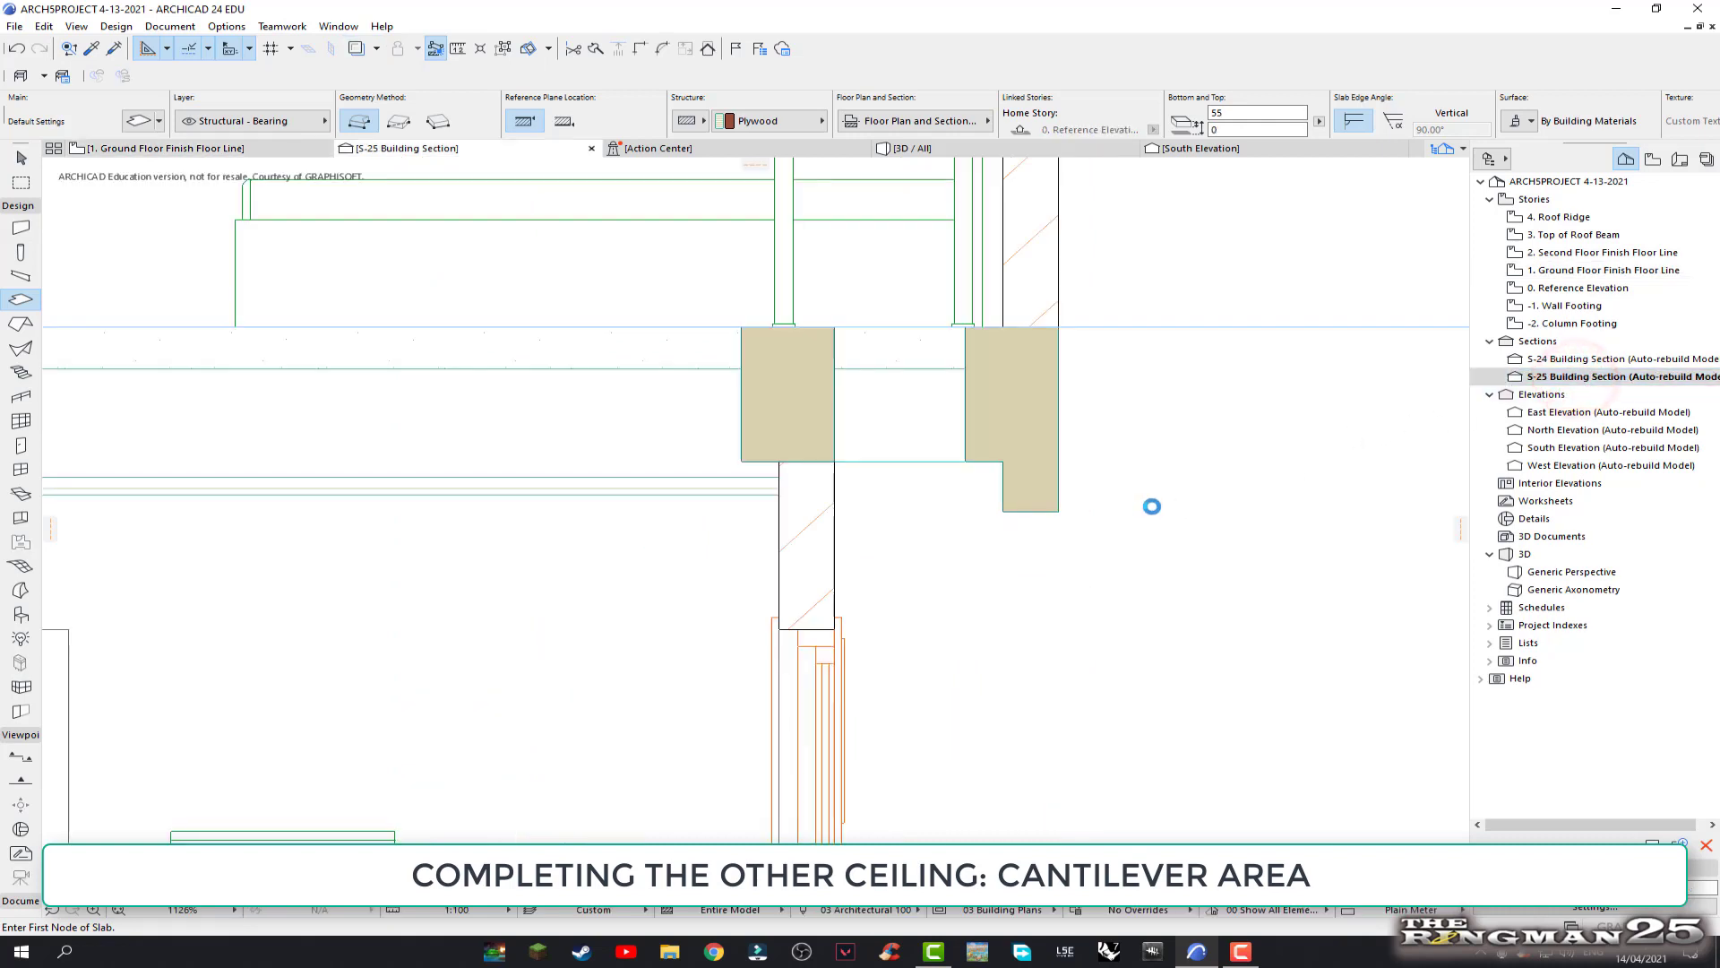
pyautogui.scroll(3, 937, 532)
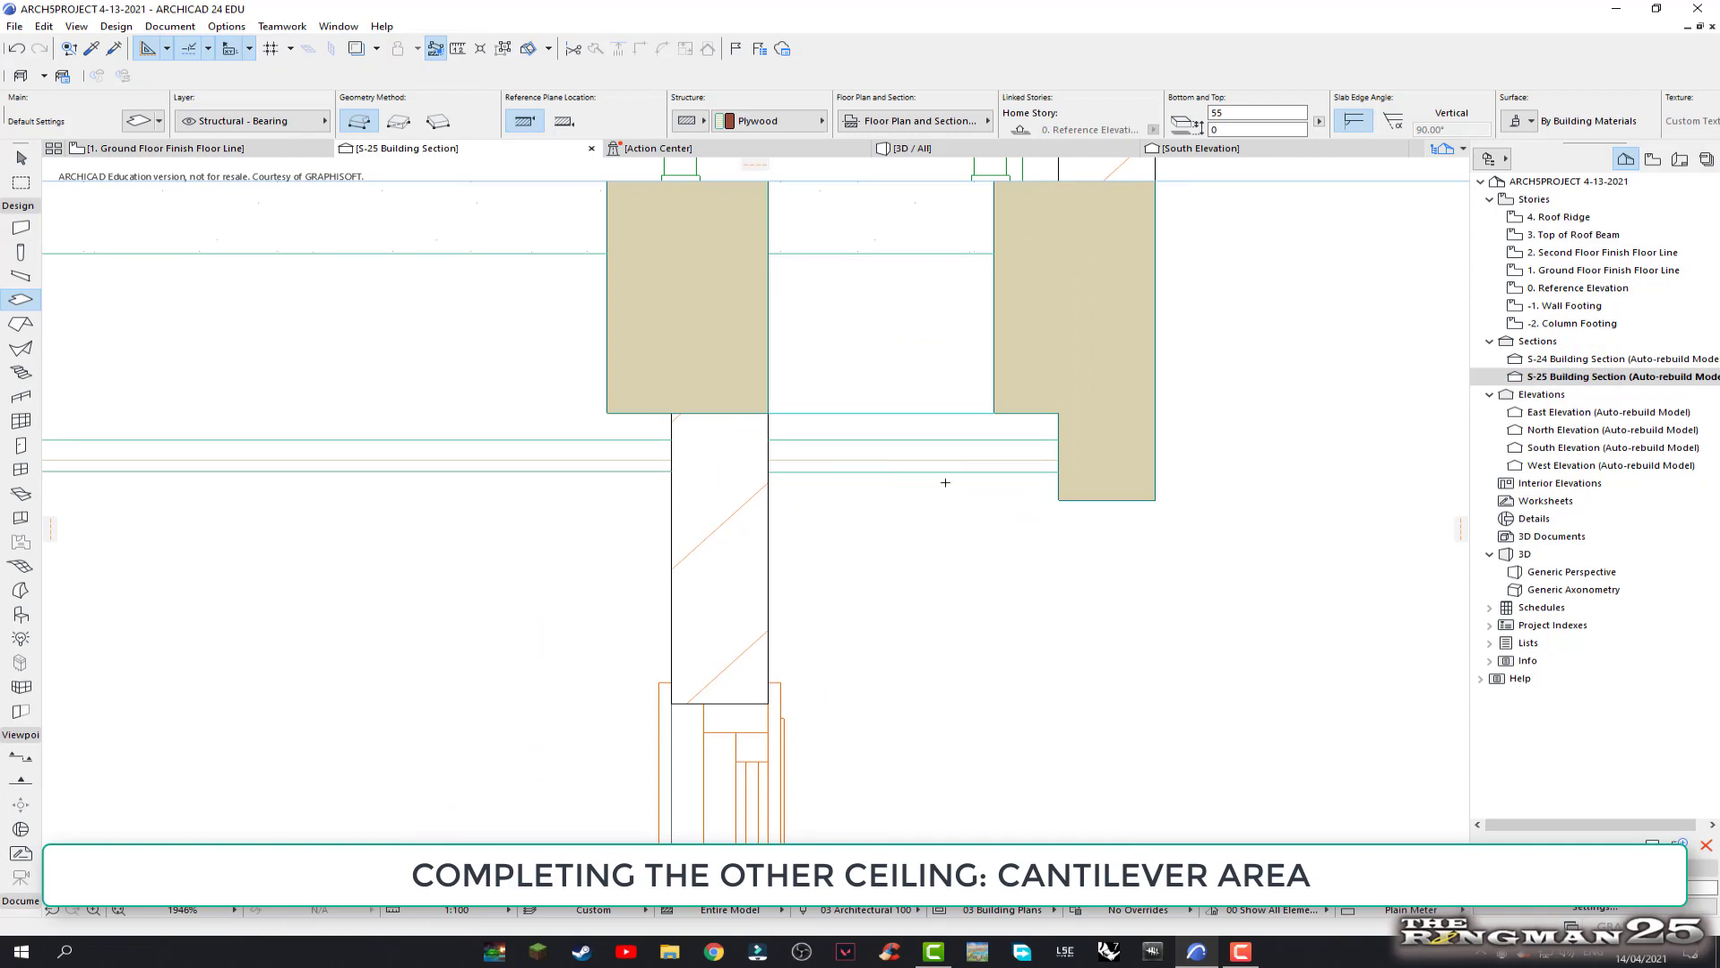
pyautogui.press('Escape')
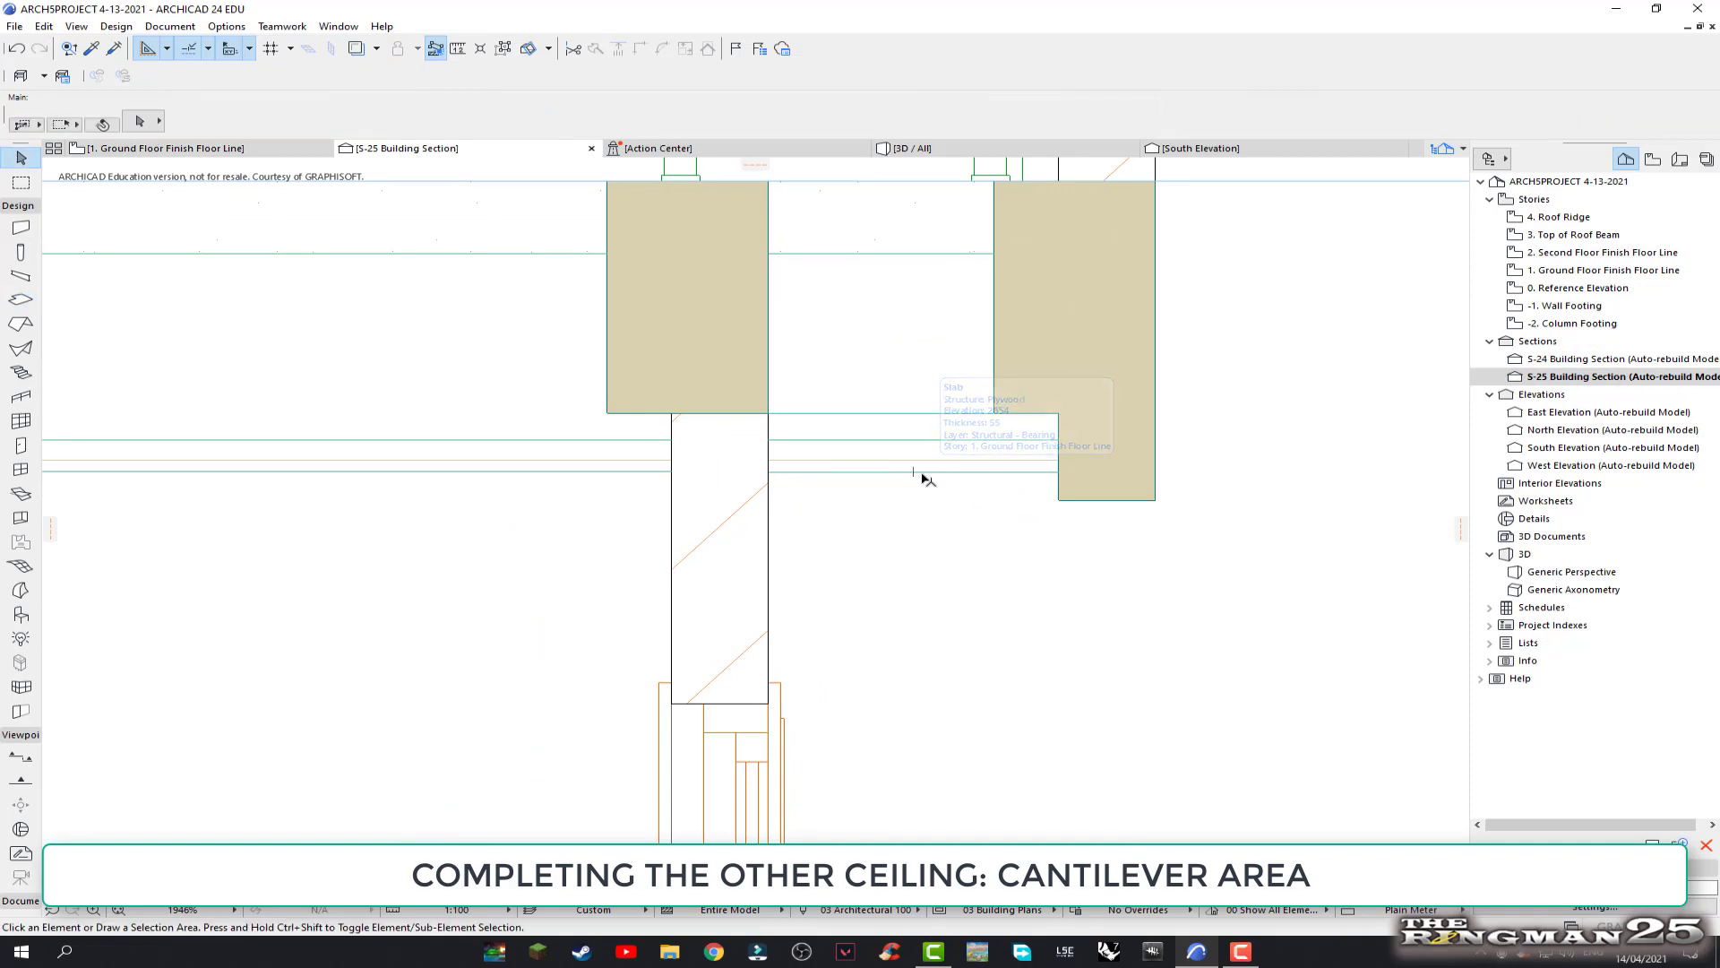
pyautogui.click(923, 476)
pyautogui.scroll(-3, 923, 476)
pyautogui.scroll(-5, 923, 476)
pyautogui.scroll(-2, 1062, 520)
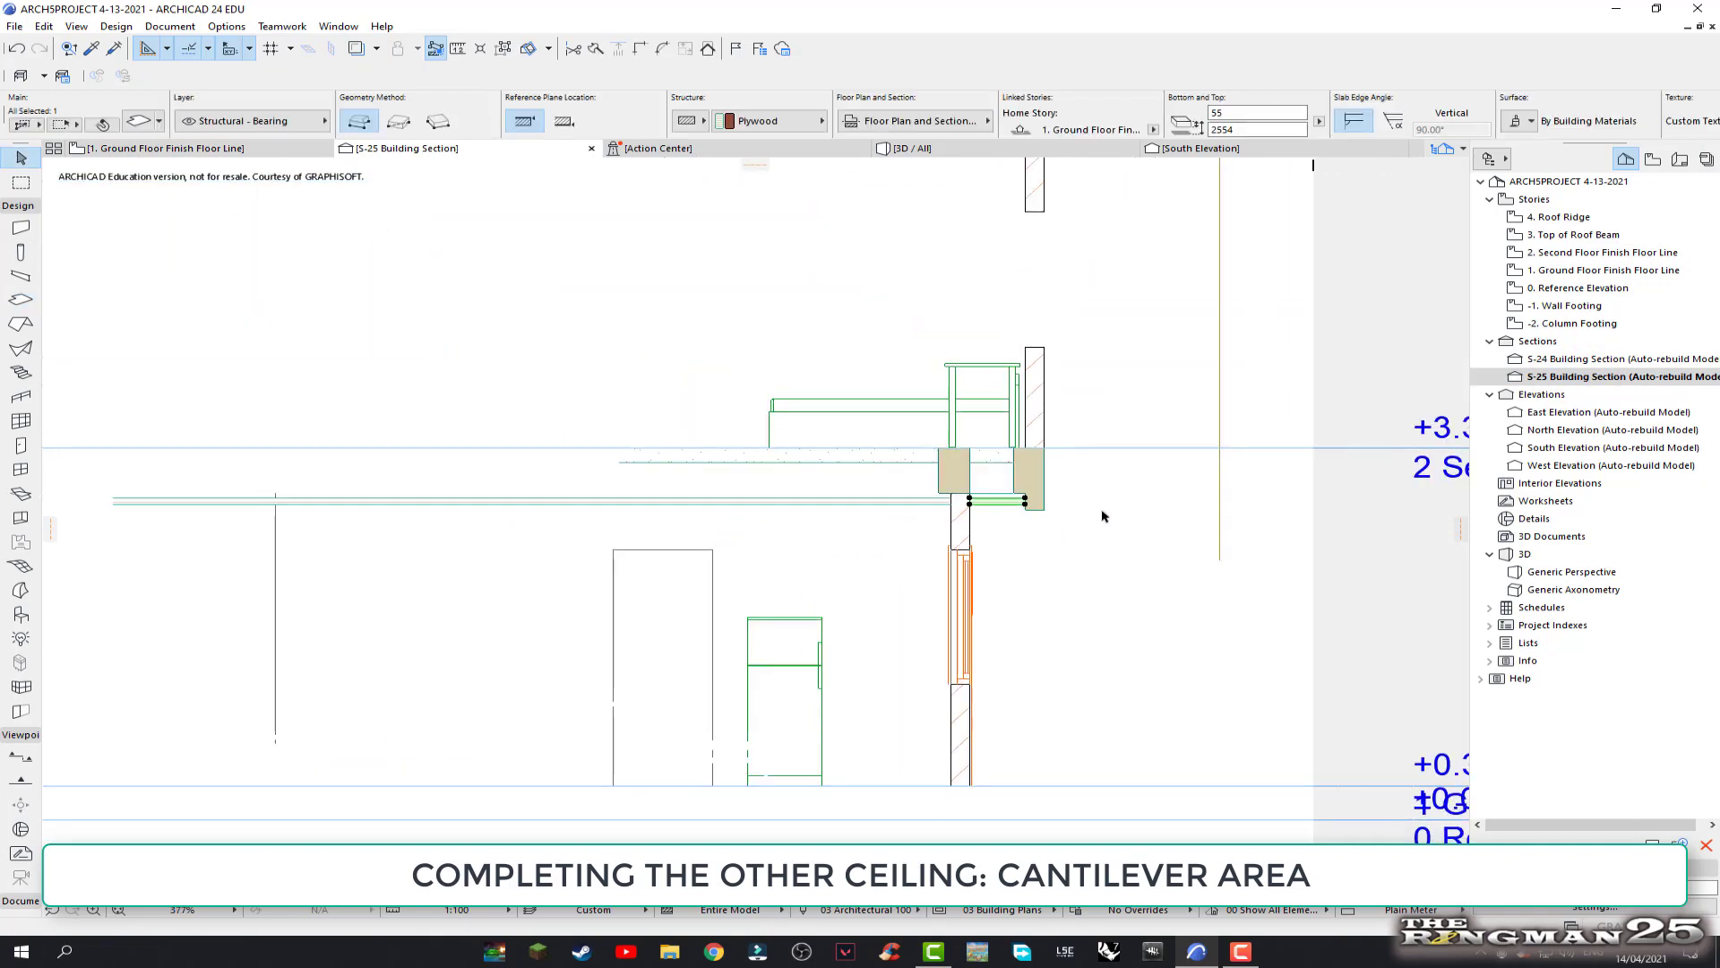
pyautogui.scroll(-2, 1111, 509)
pyautogui.click(1116, 533)
pyautogui.scroll(3, 1115, 533)
pyautogui.scroll(3, 1027, 541)
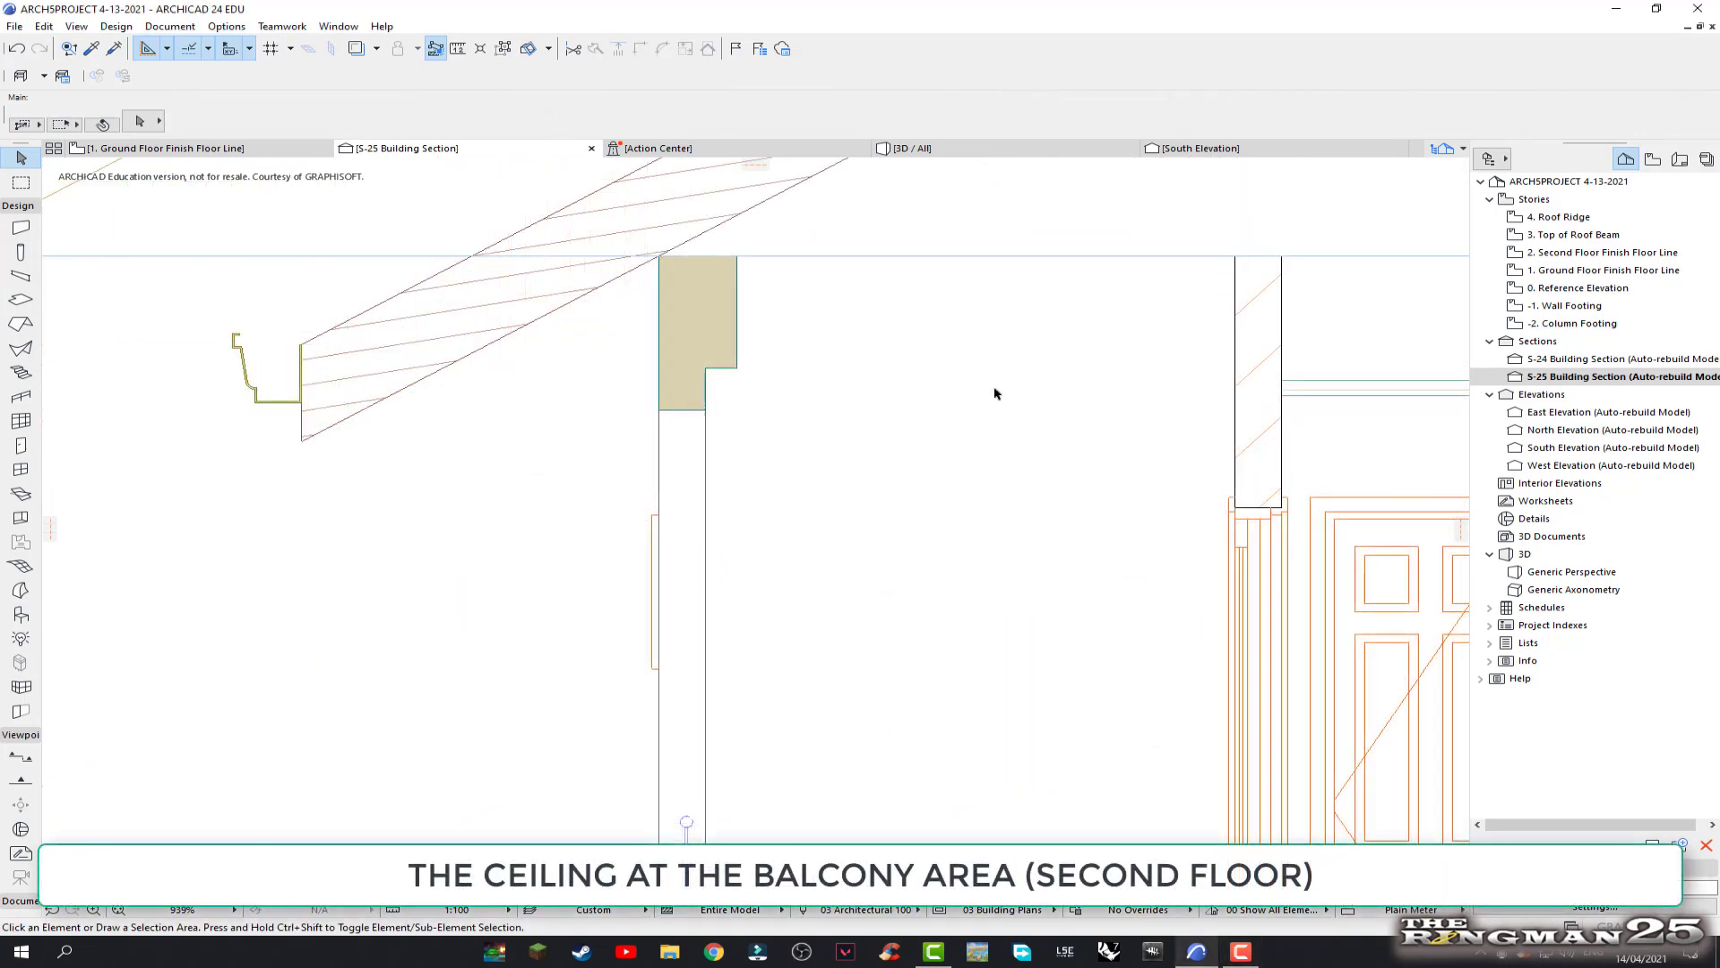
# Open the 2. Second Floor Finish Floor Line plan
pyautogui.scroll(-1, 705, 462)
pyautogui.scroll(-2, 704, 462)
pyautogui.scroll(-1, 704, 461)
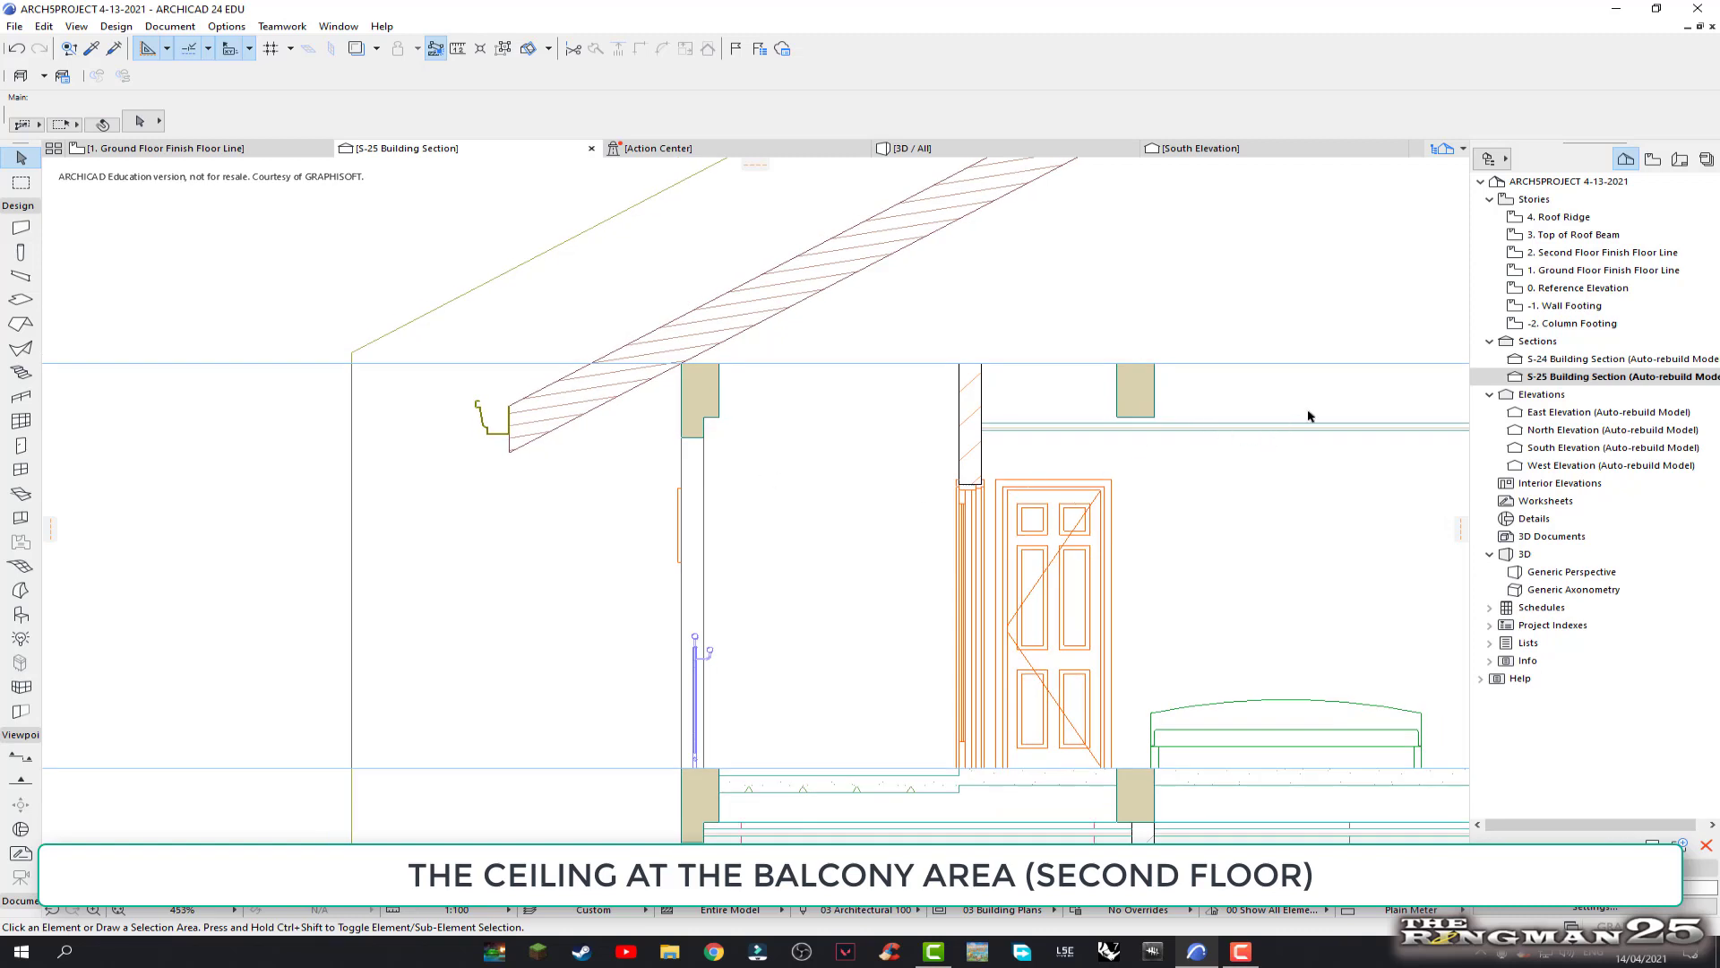
pyautogui.doubleClick(1564, 253)
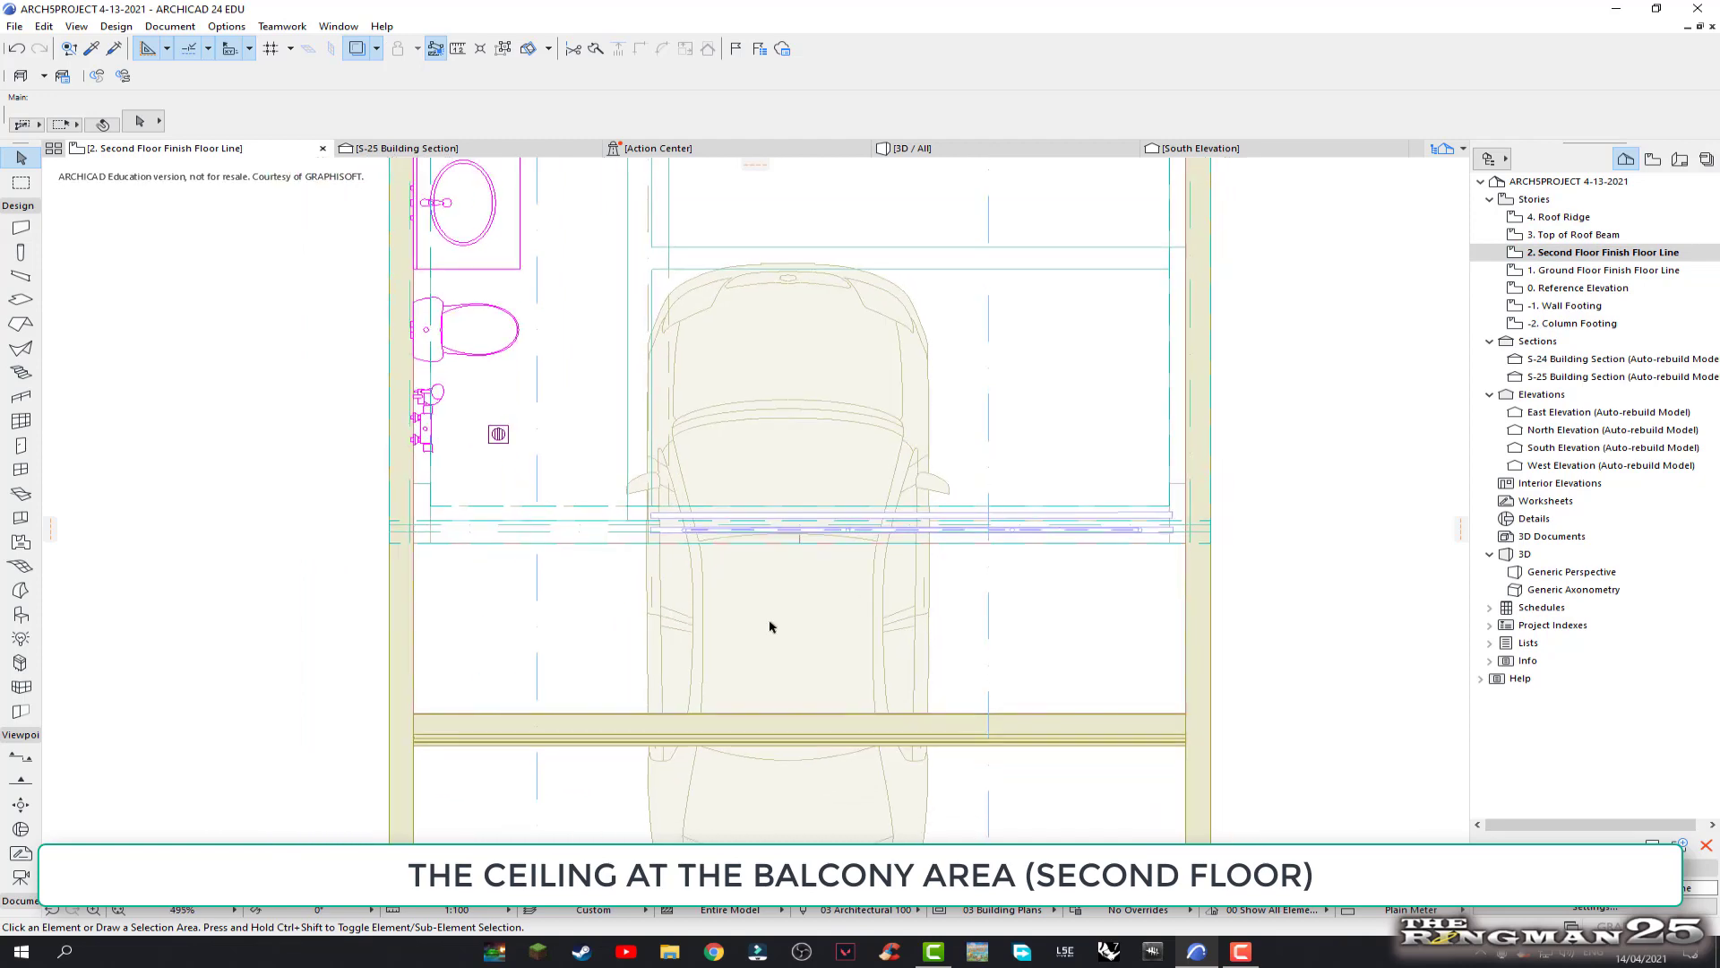
pyautogui.scroll(1, 732, 595)
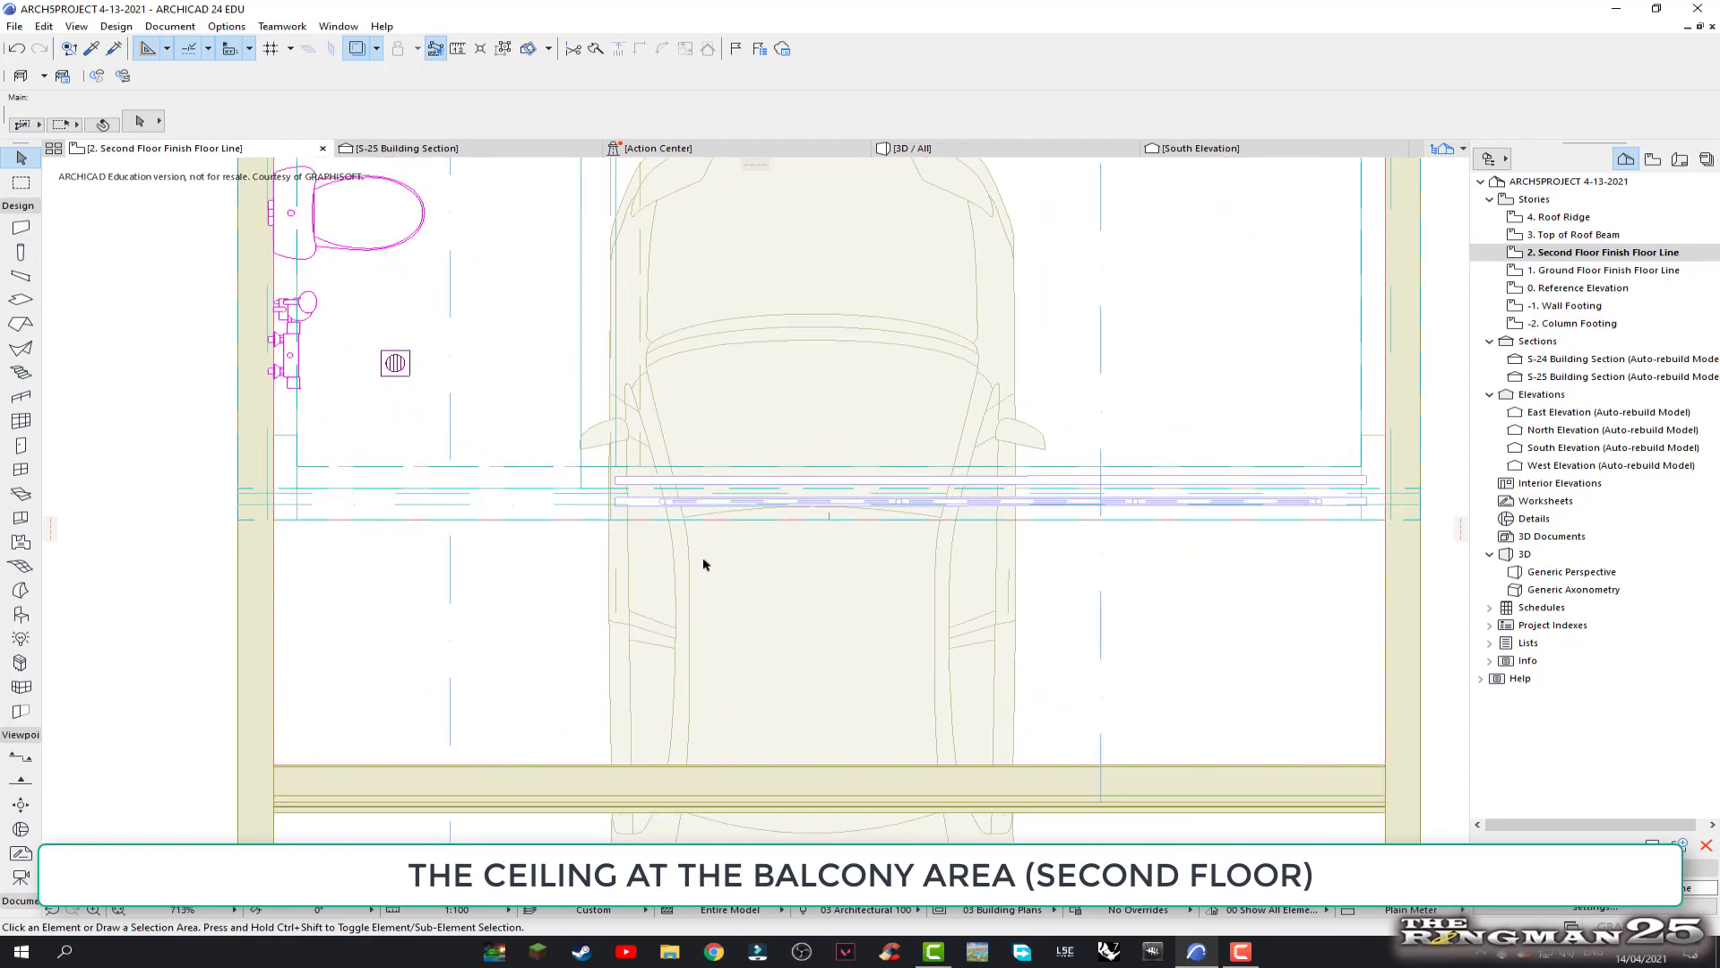
pyautogui.scroll(2, 704, 565)
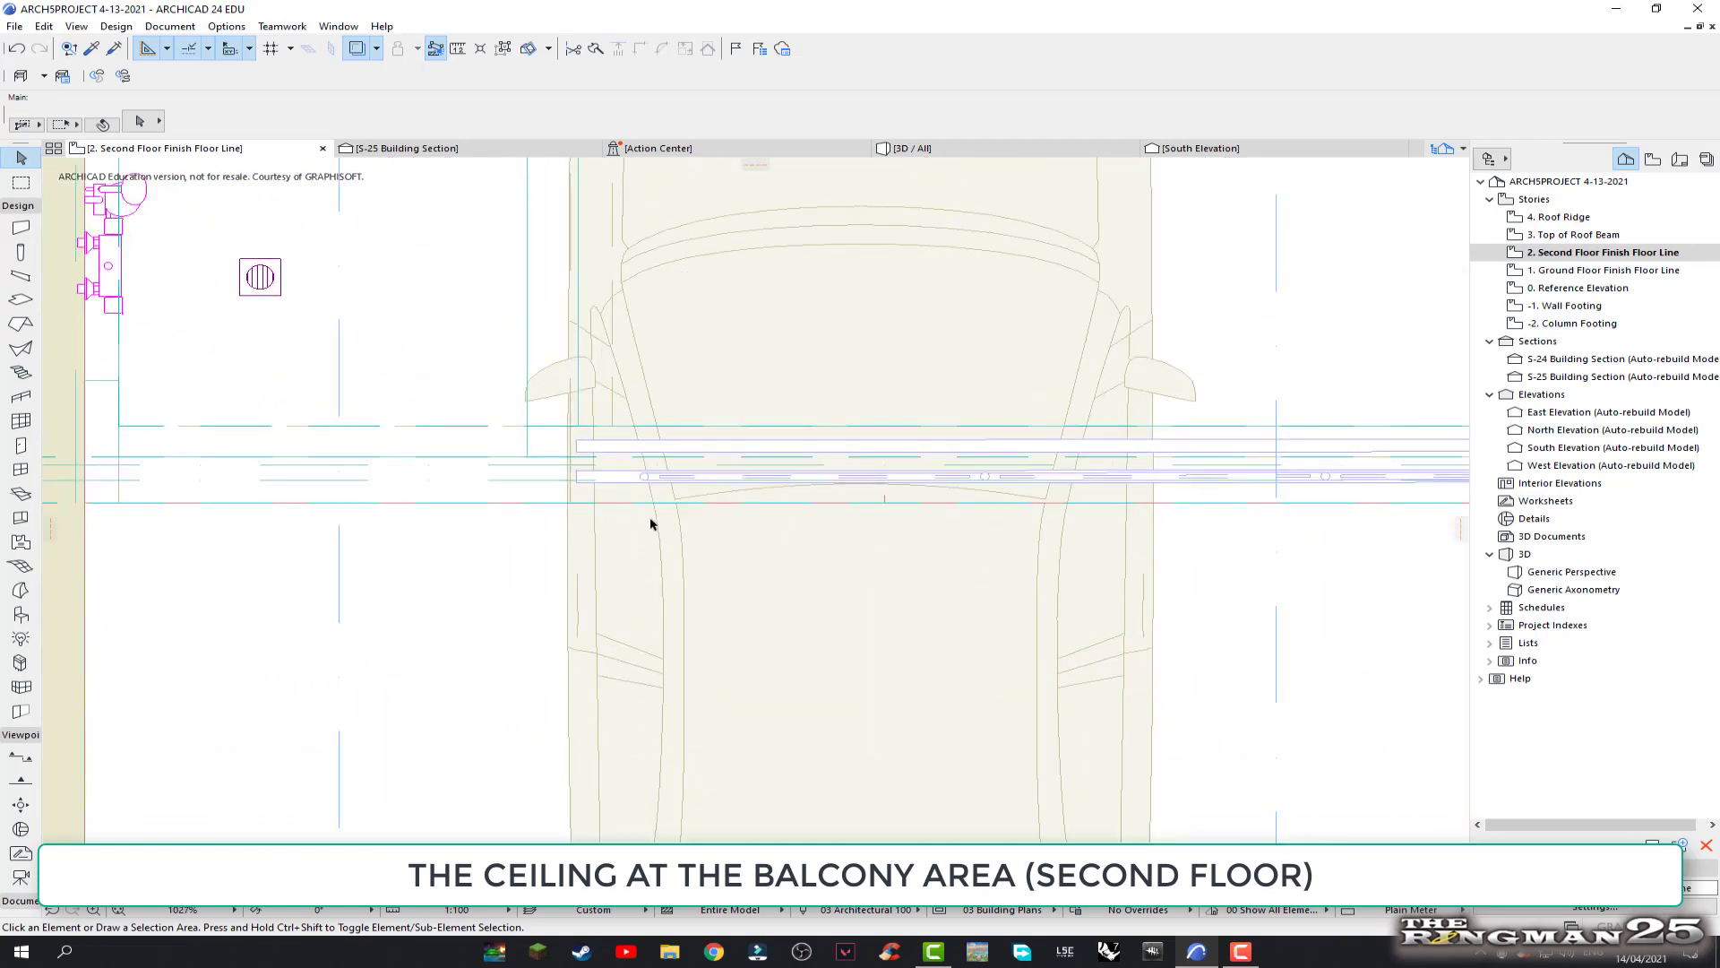
pyautogui.scroll(-2, 651, 523)
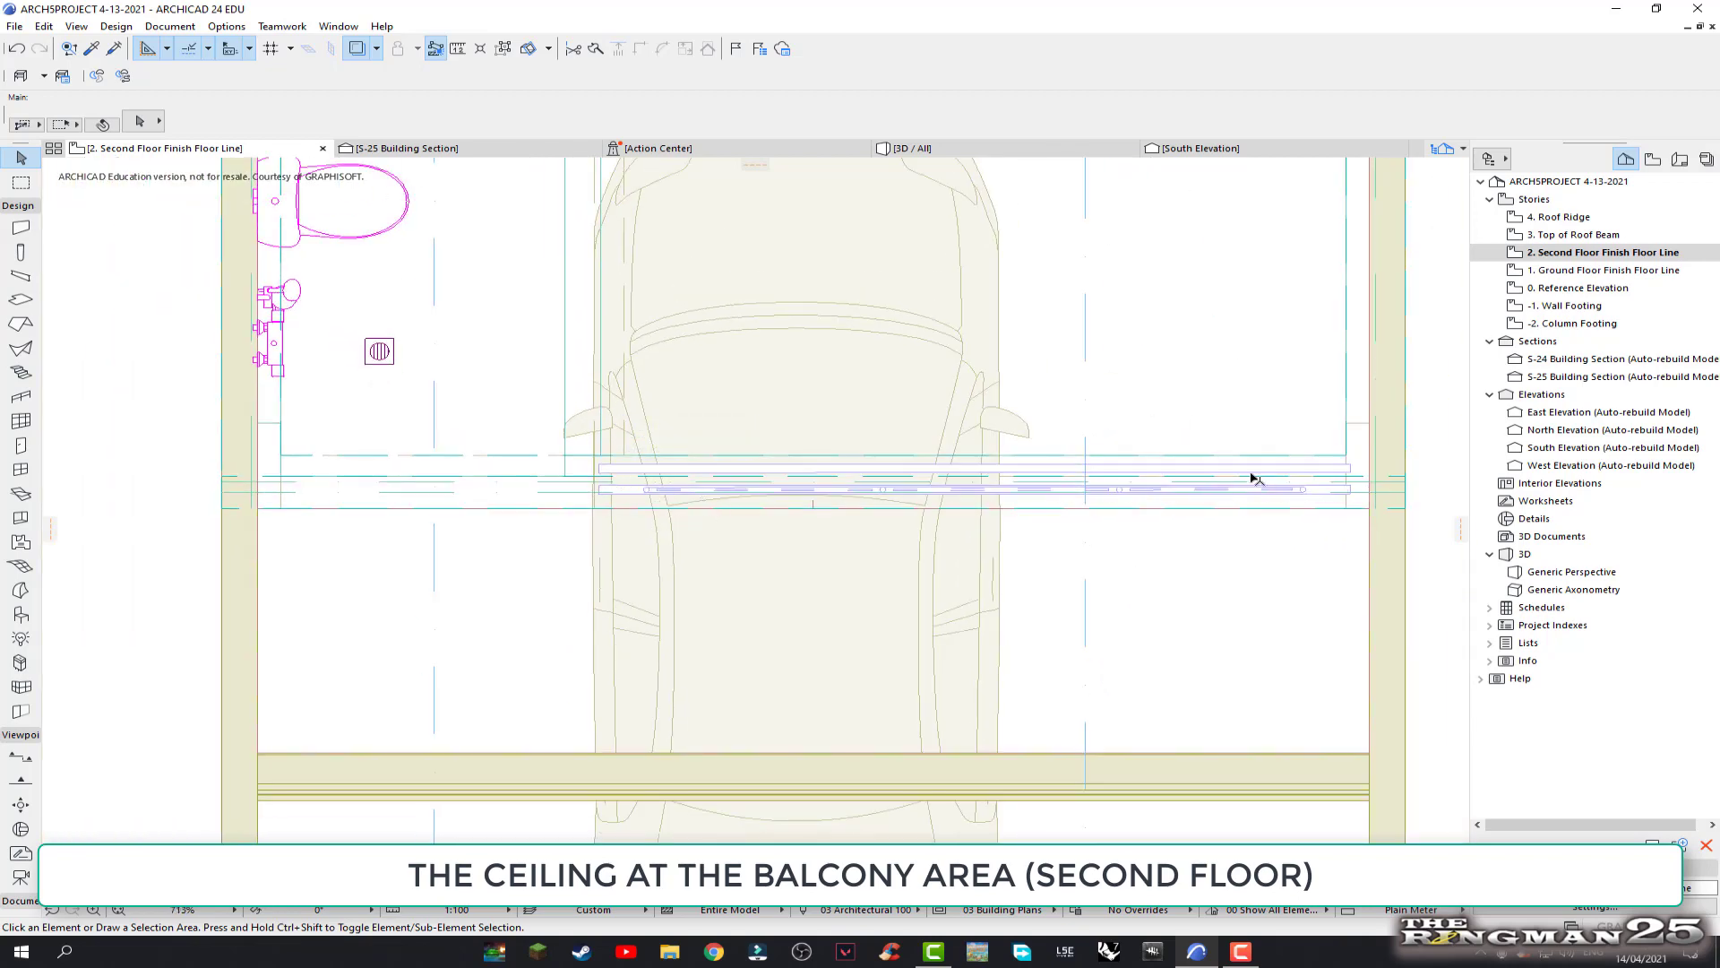
pyautogui.scroll(-3, 1255, 477)
pyautogui.moveTo(1254, 477)
pyautogui.mouseDown(button='middle')
pyautogui.moveTo(989, 582)
pyautogui.moveTo(939, 566)
pyautogui.mouseUp(button='middle')
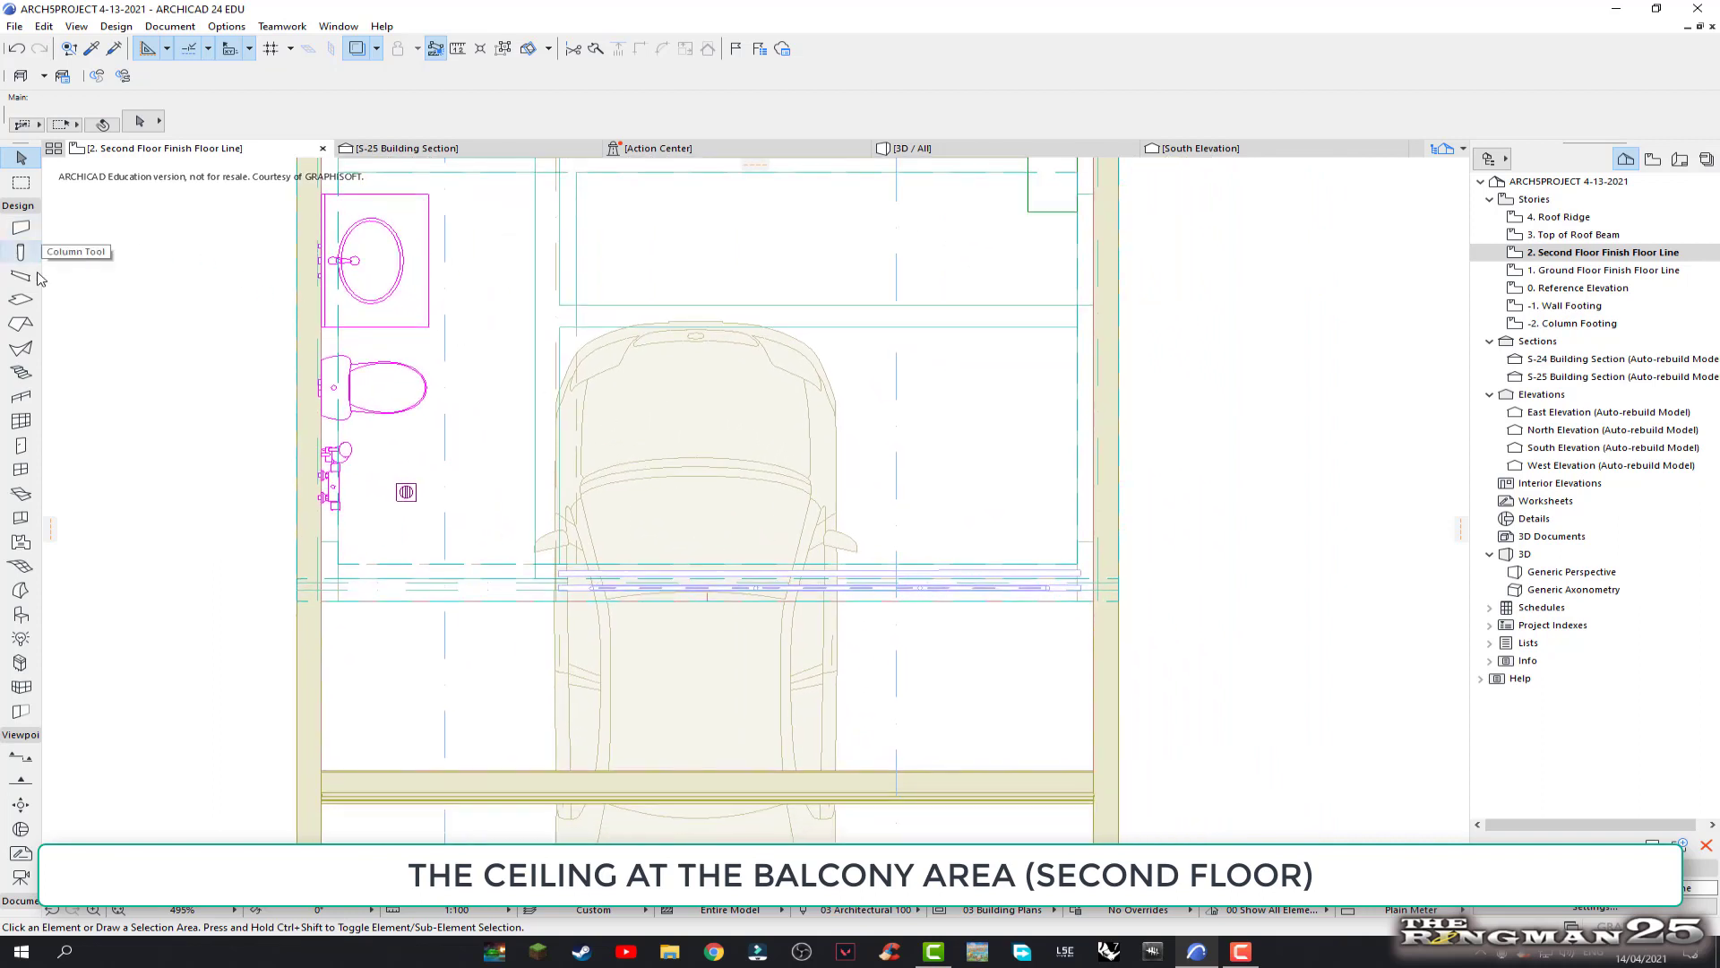
# Start the balcony ceiling slab with corners along the top edge and down the right wall
pyautogui.click(22, 300)
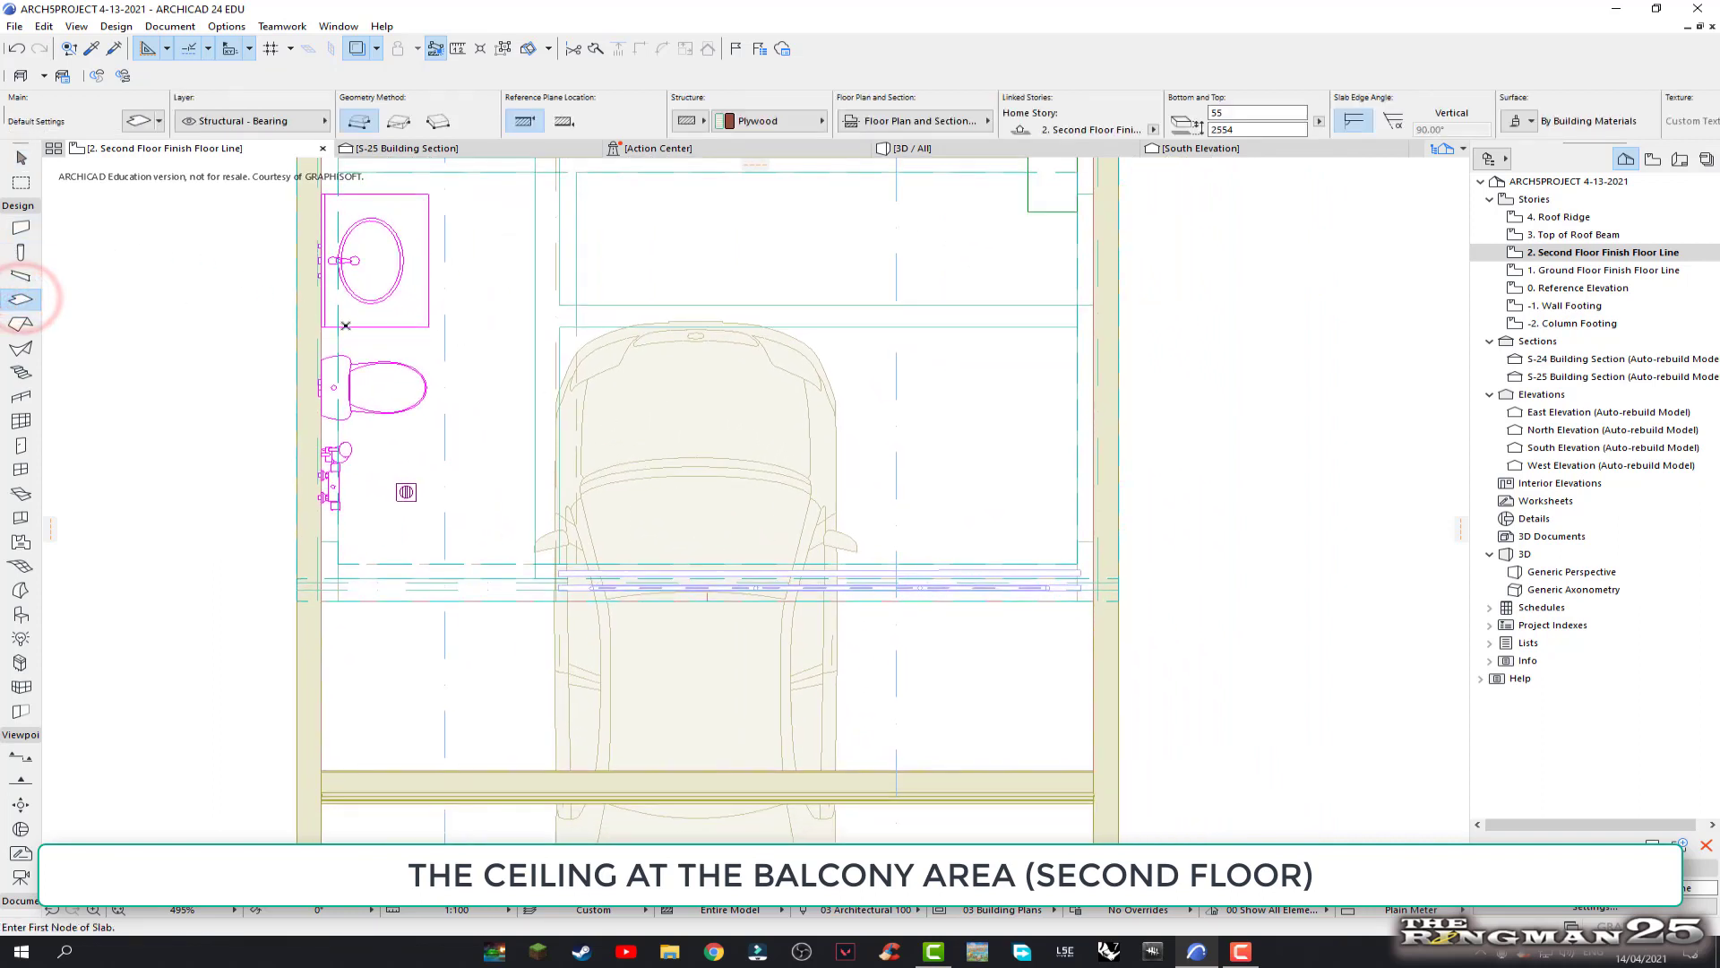
pyautogui.scroll(-2, 629, 320)
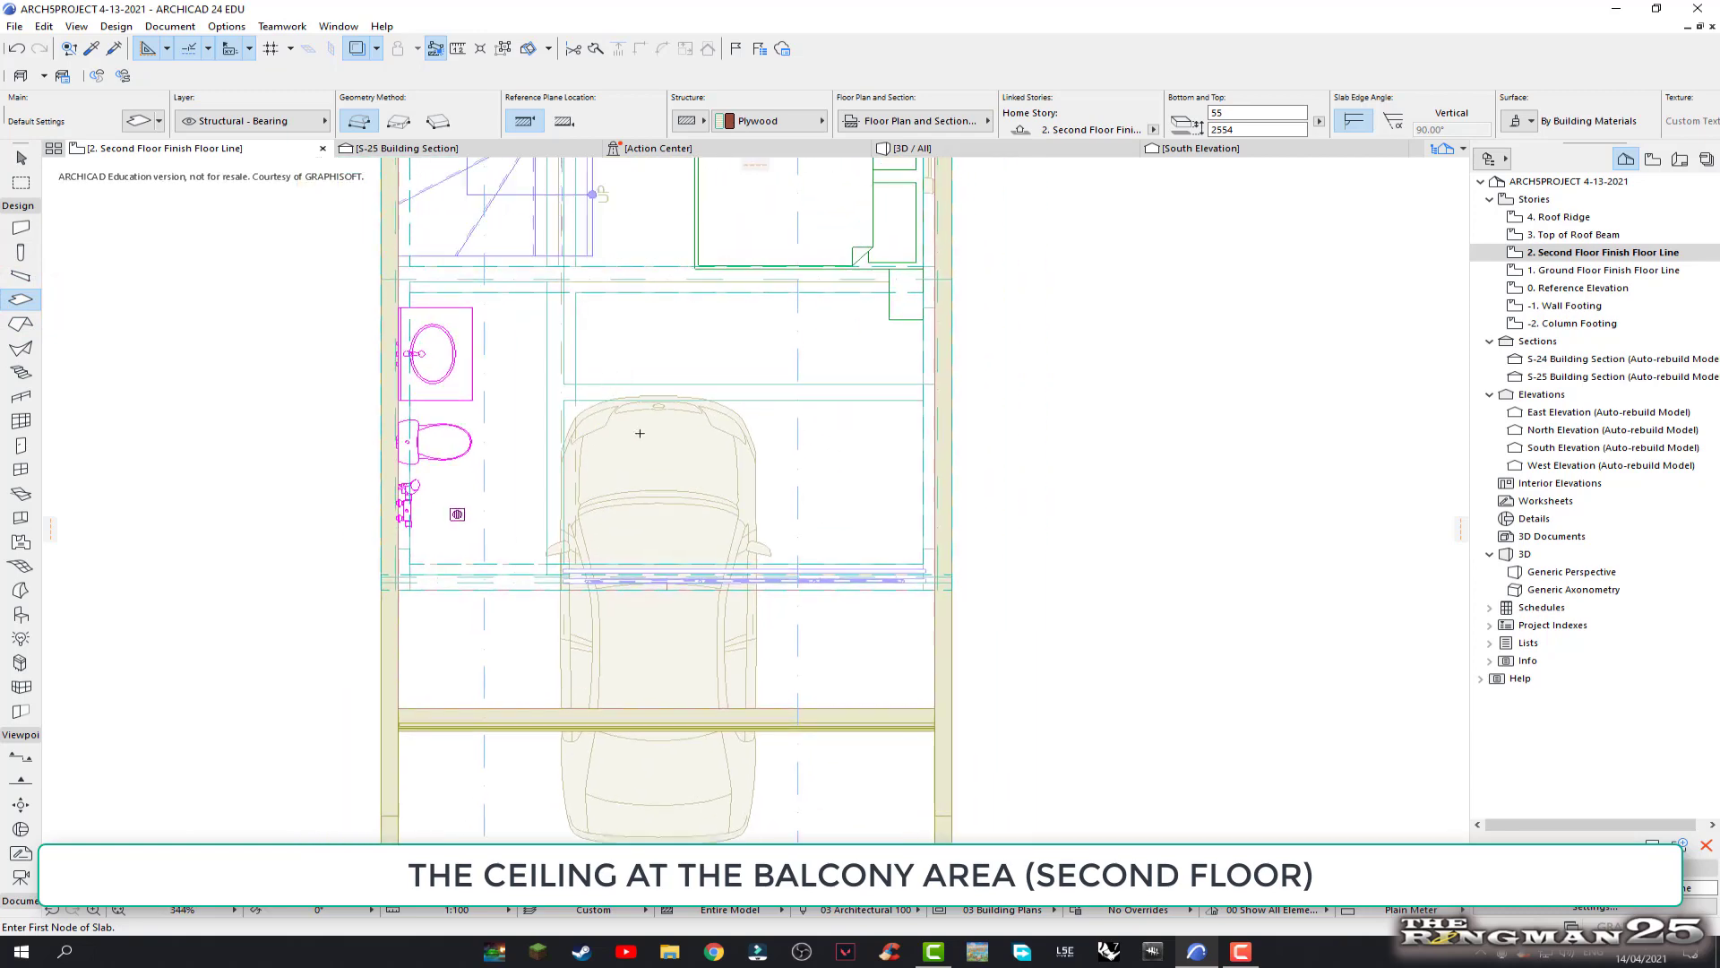
pyautogui.scroll(2, 640, 432)
pyautogui.scroll(1, 640, 433)
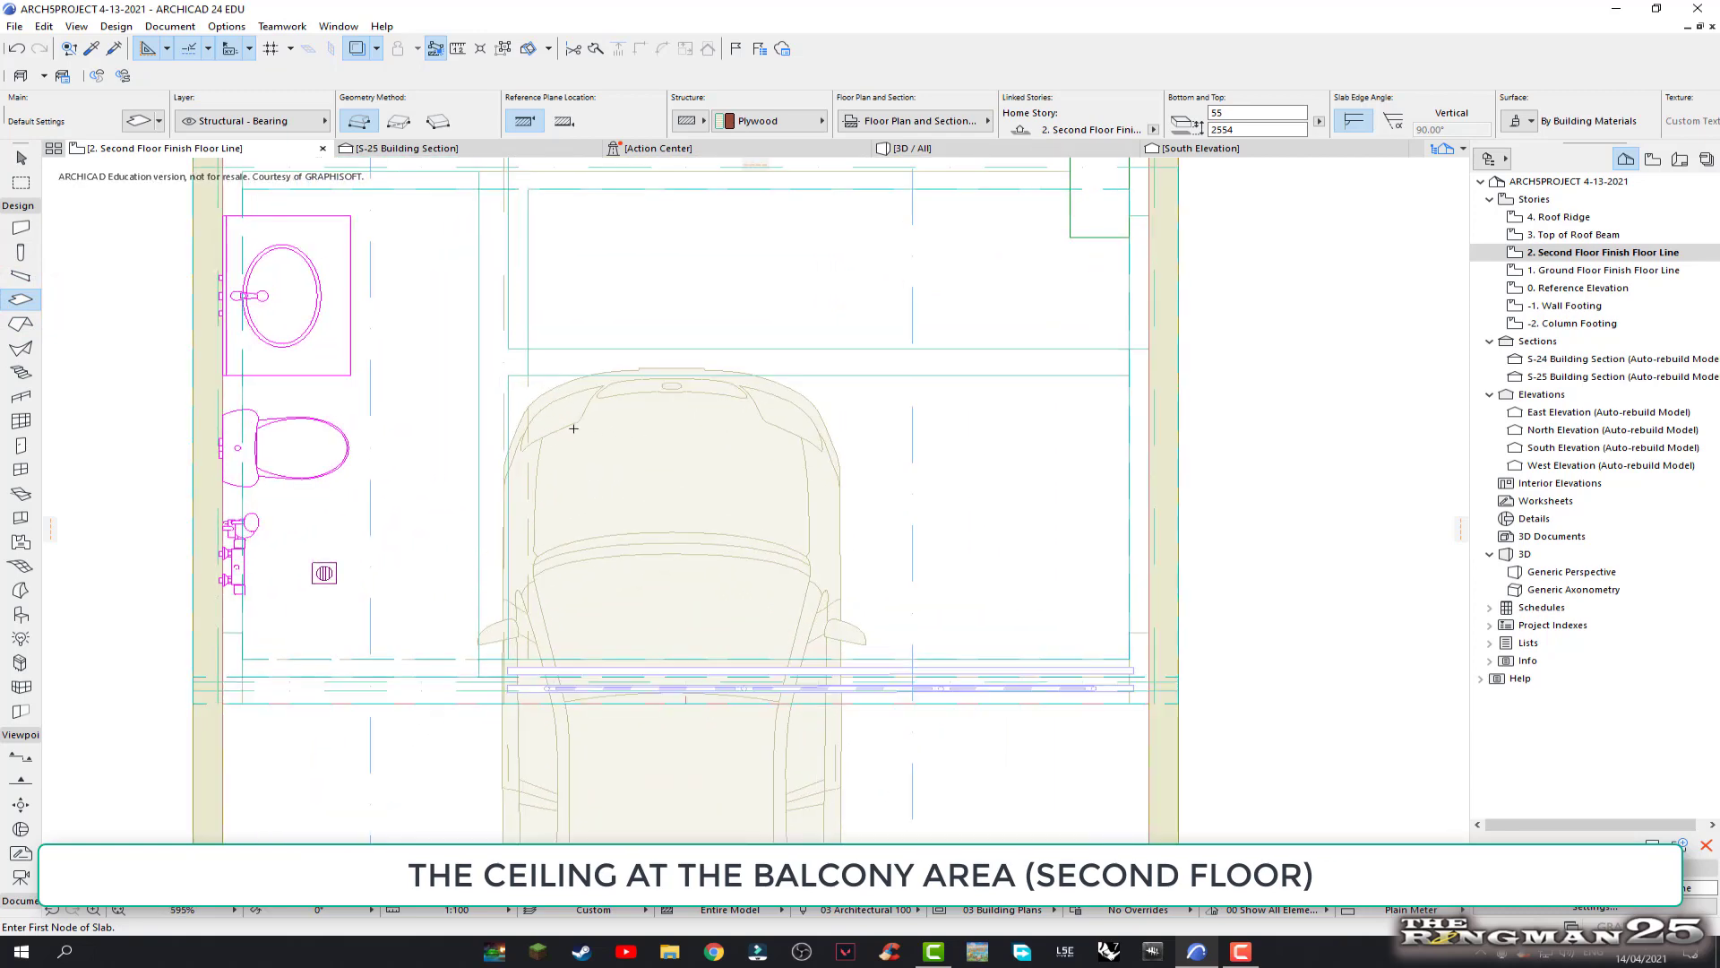
pyautogui.click(508, 374)
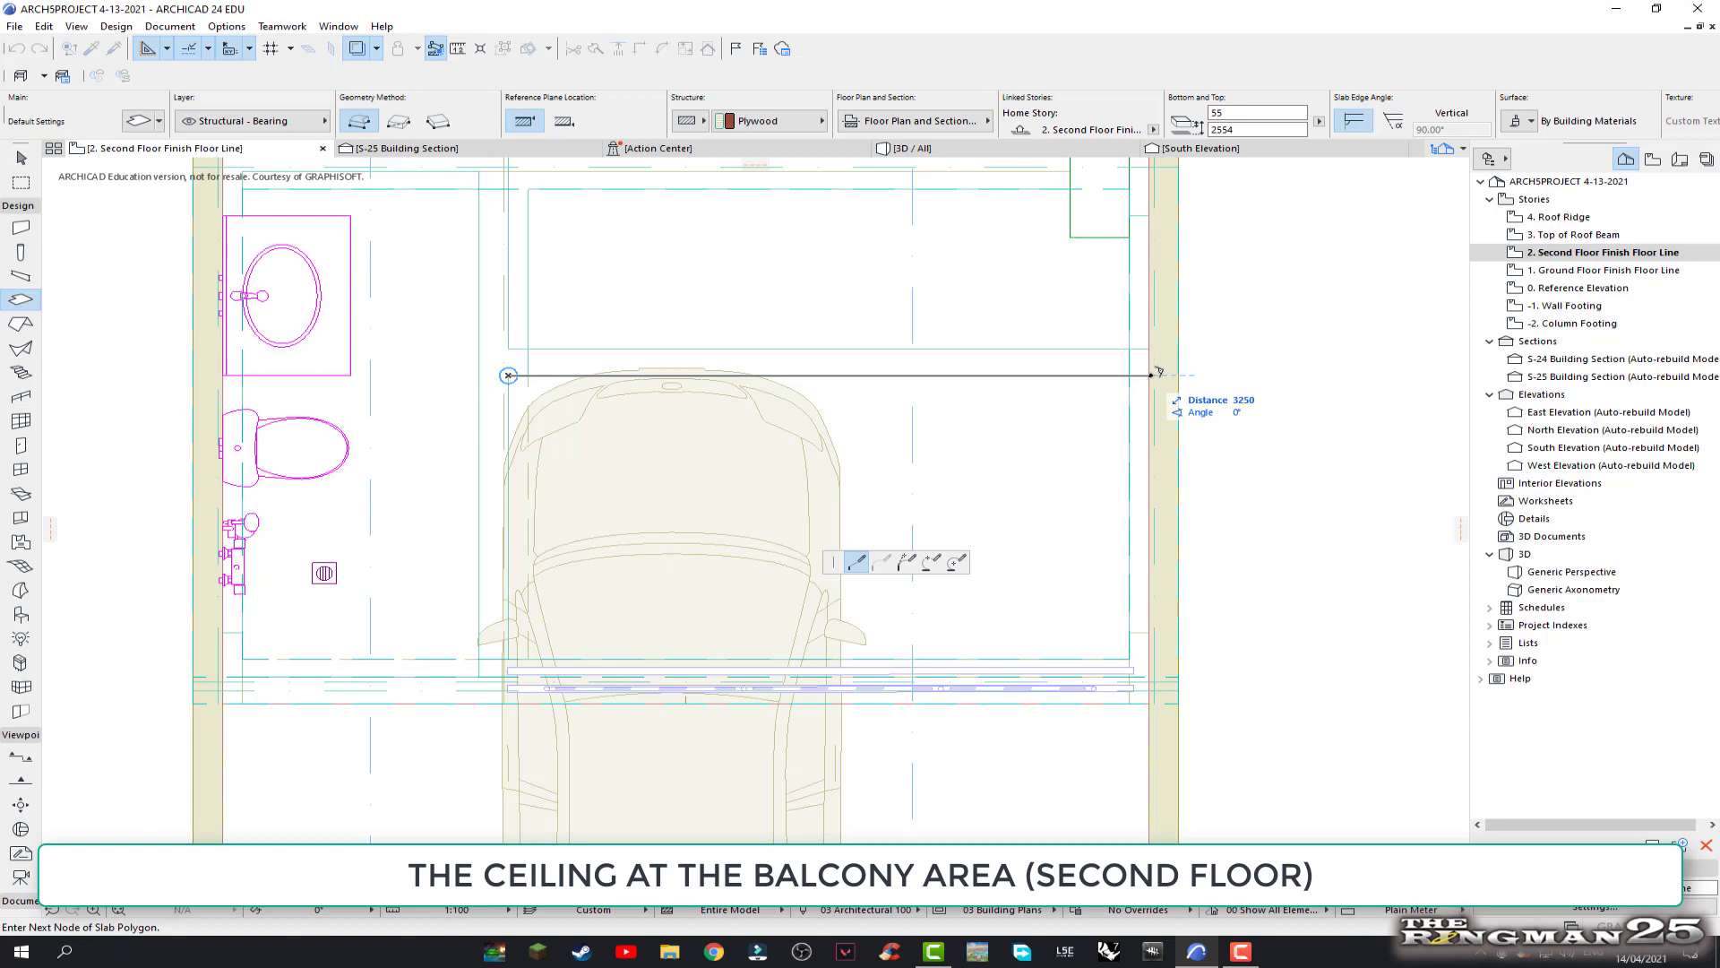
pyautogui.click(1149, 375)
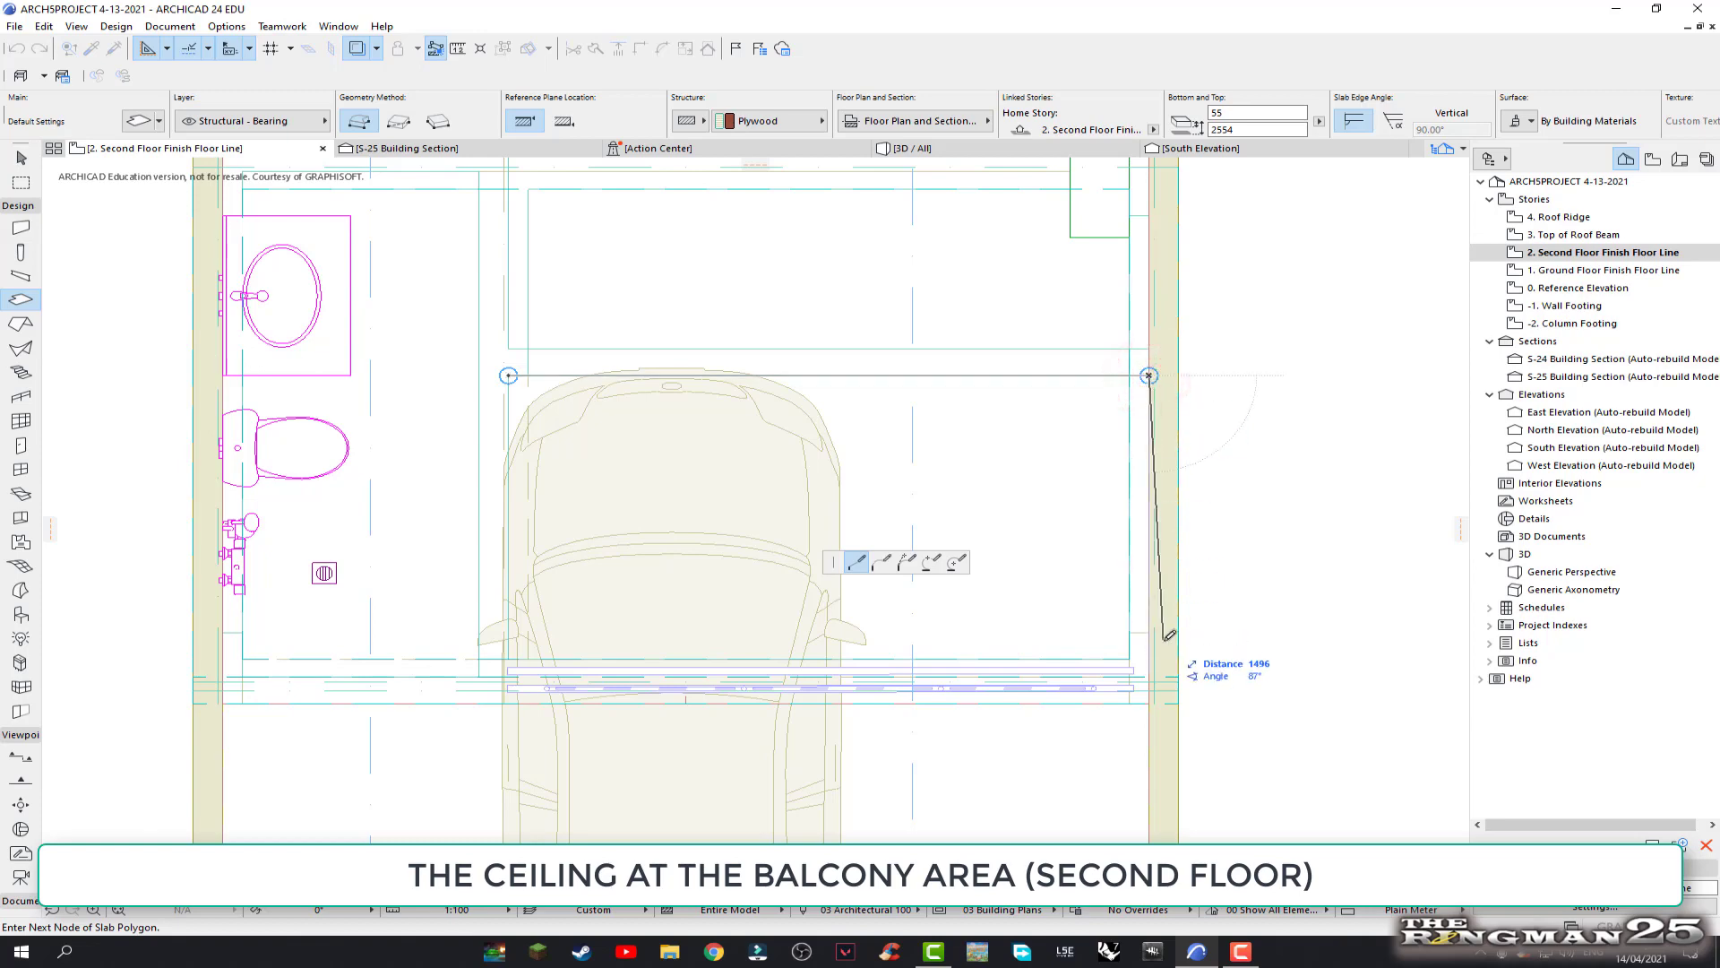
pyautogui.scroll(1, 1168, 636)
pyautogui.scroll(2, 1168, 637)
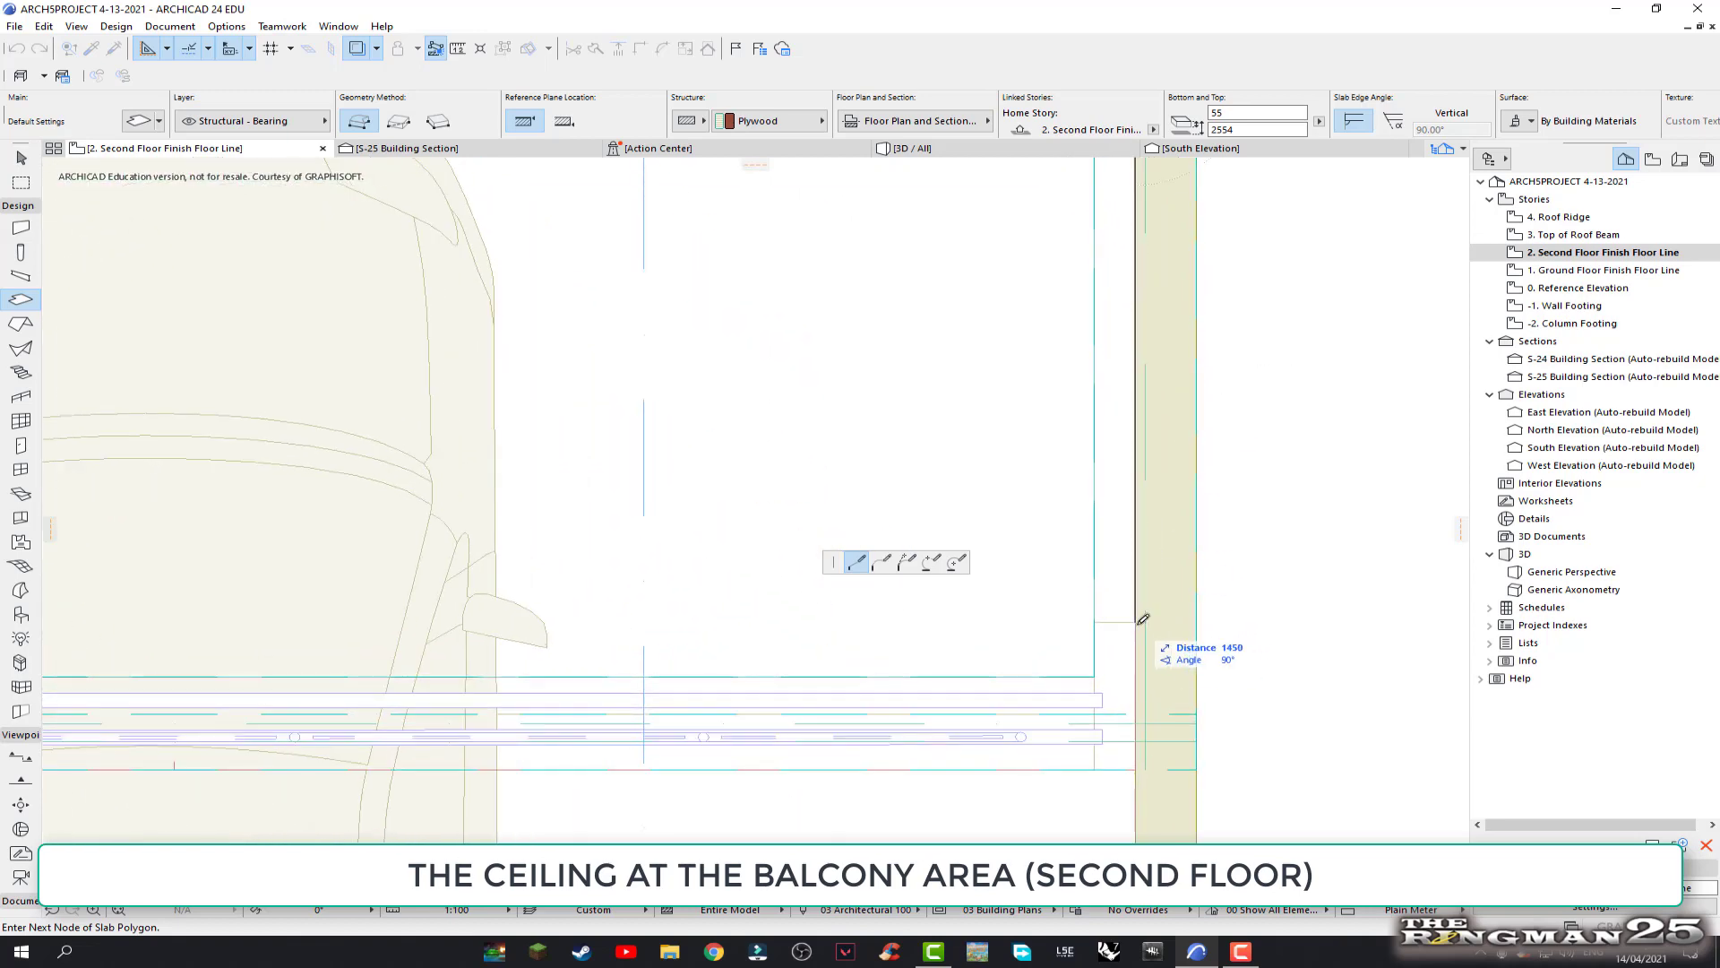
pyautogui.click(1135, 621)
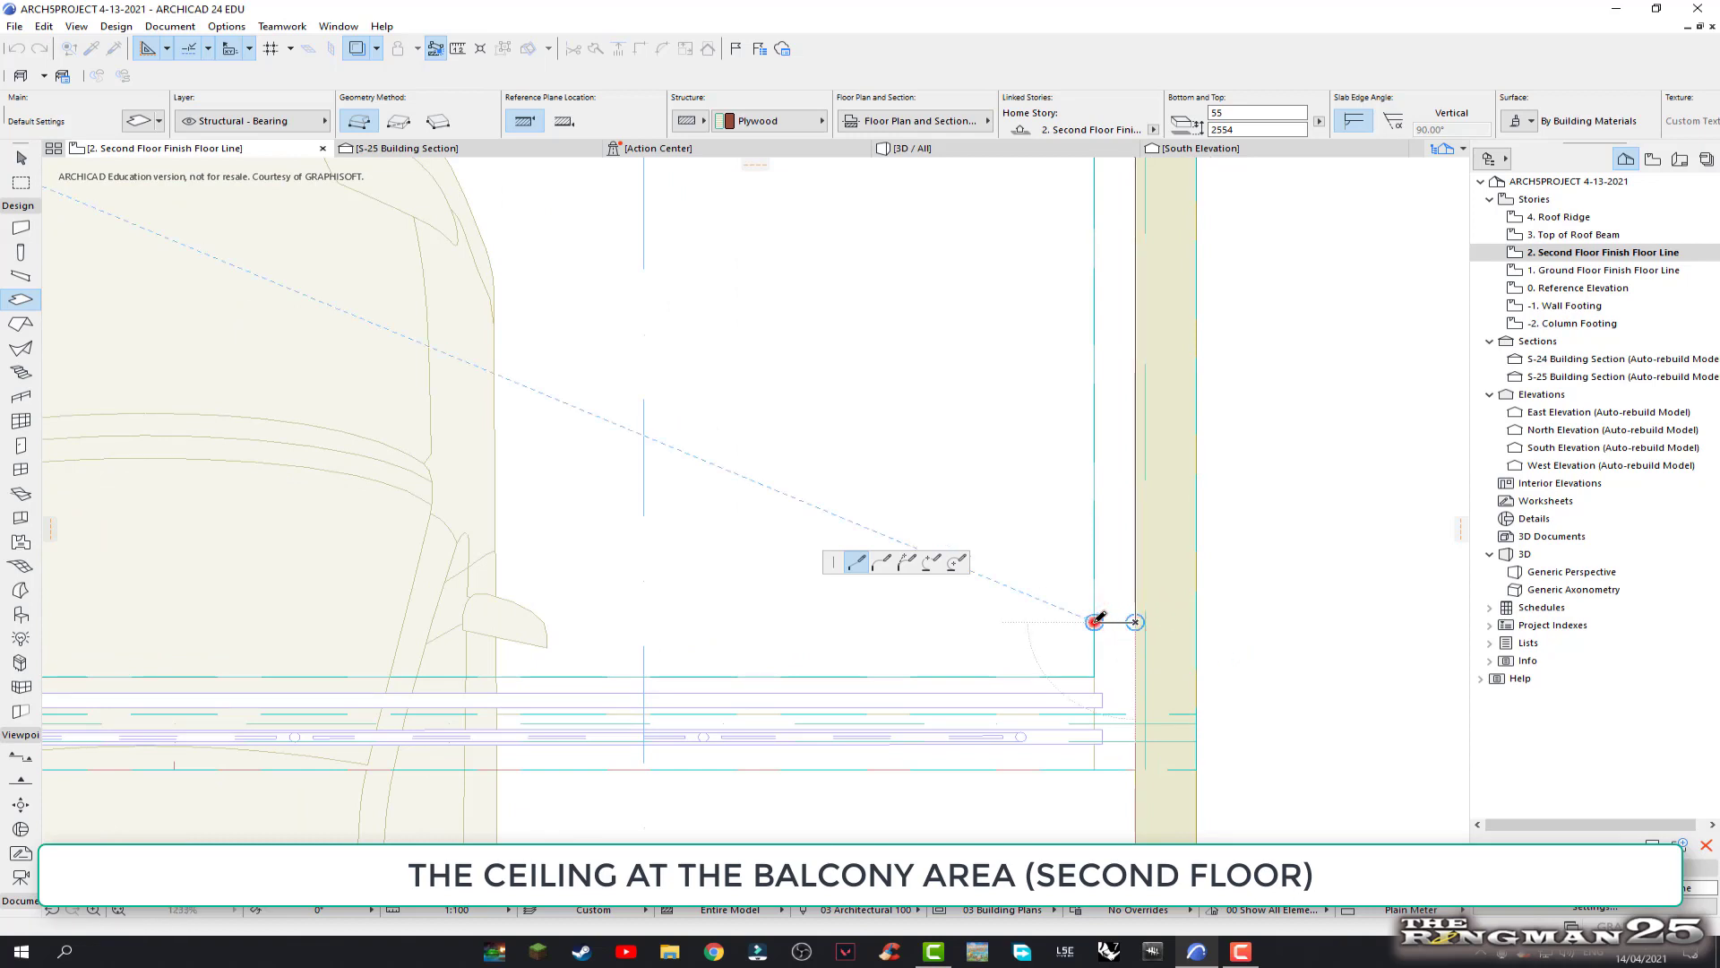
# Trace the stepped corners and the balcony edge of the ceiling slab
pyautogui.click(1094, 622)
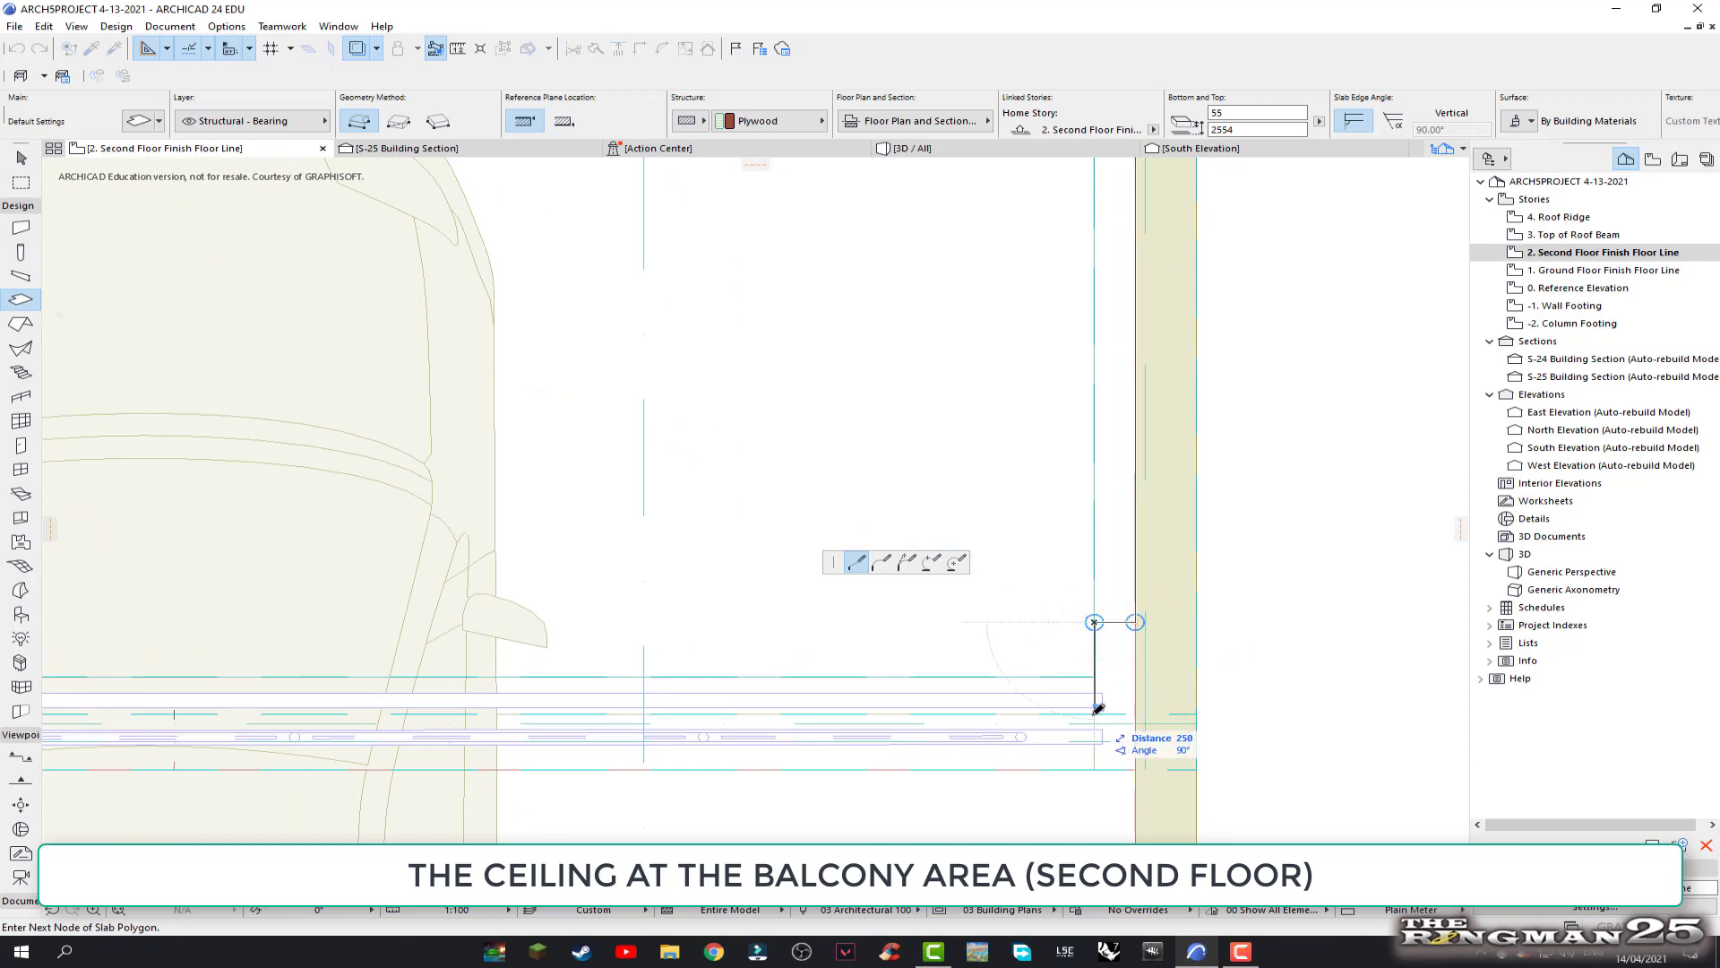
pyautogui.click(1094, 709)
pyautogui.scroll(-4, 1095, 713)
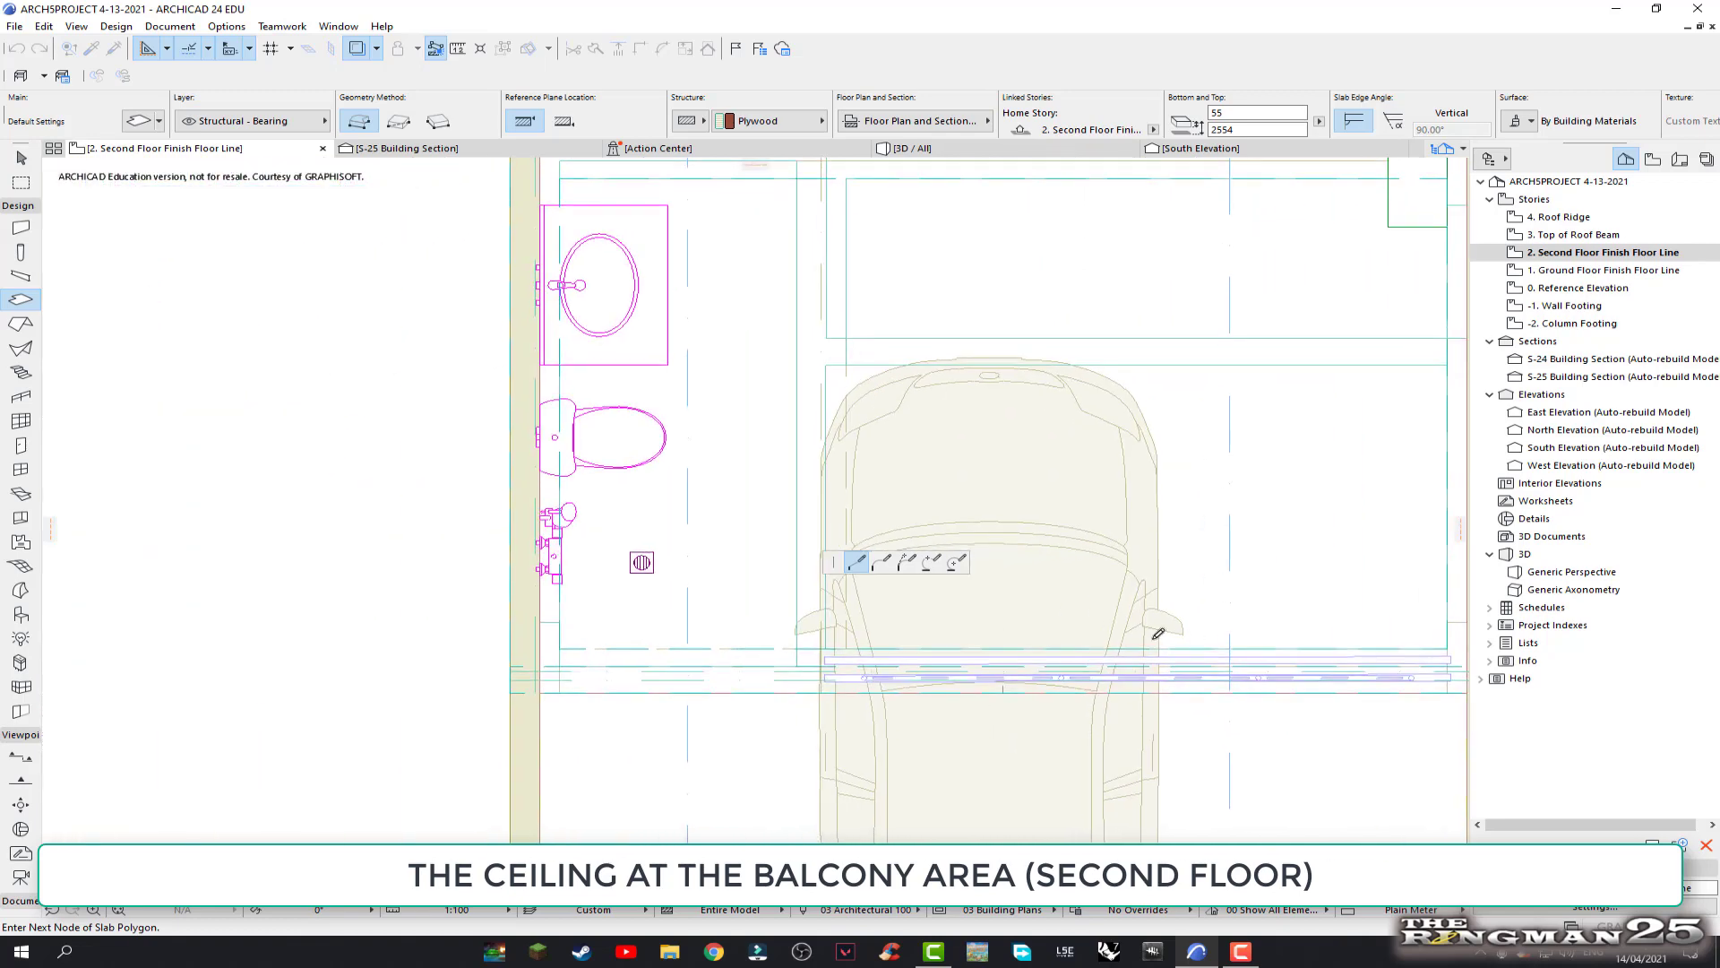
pyautogui.scroll(2, 811, 641)
pyautogui.scroll(2, 815, 640)
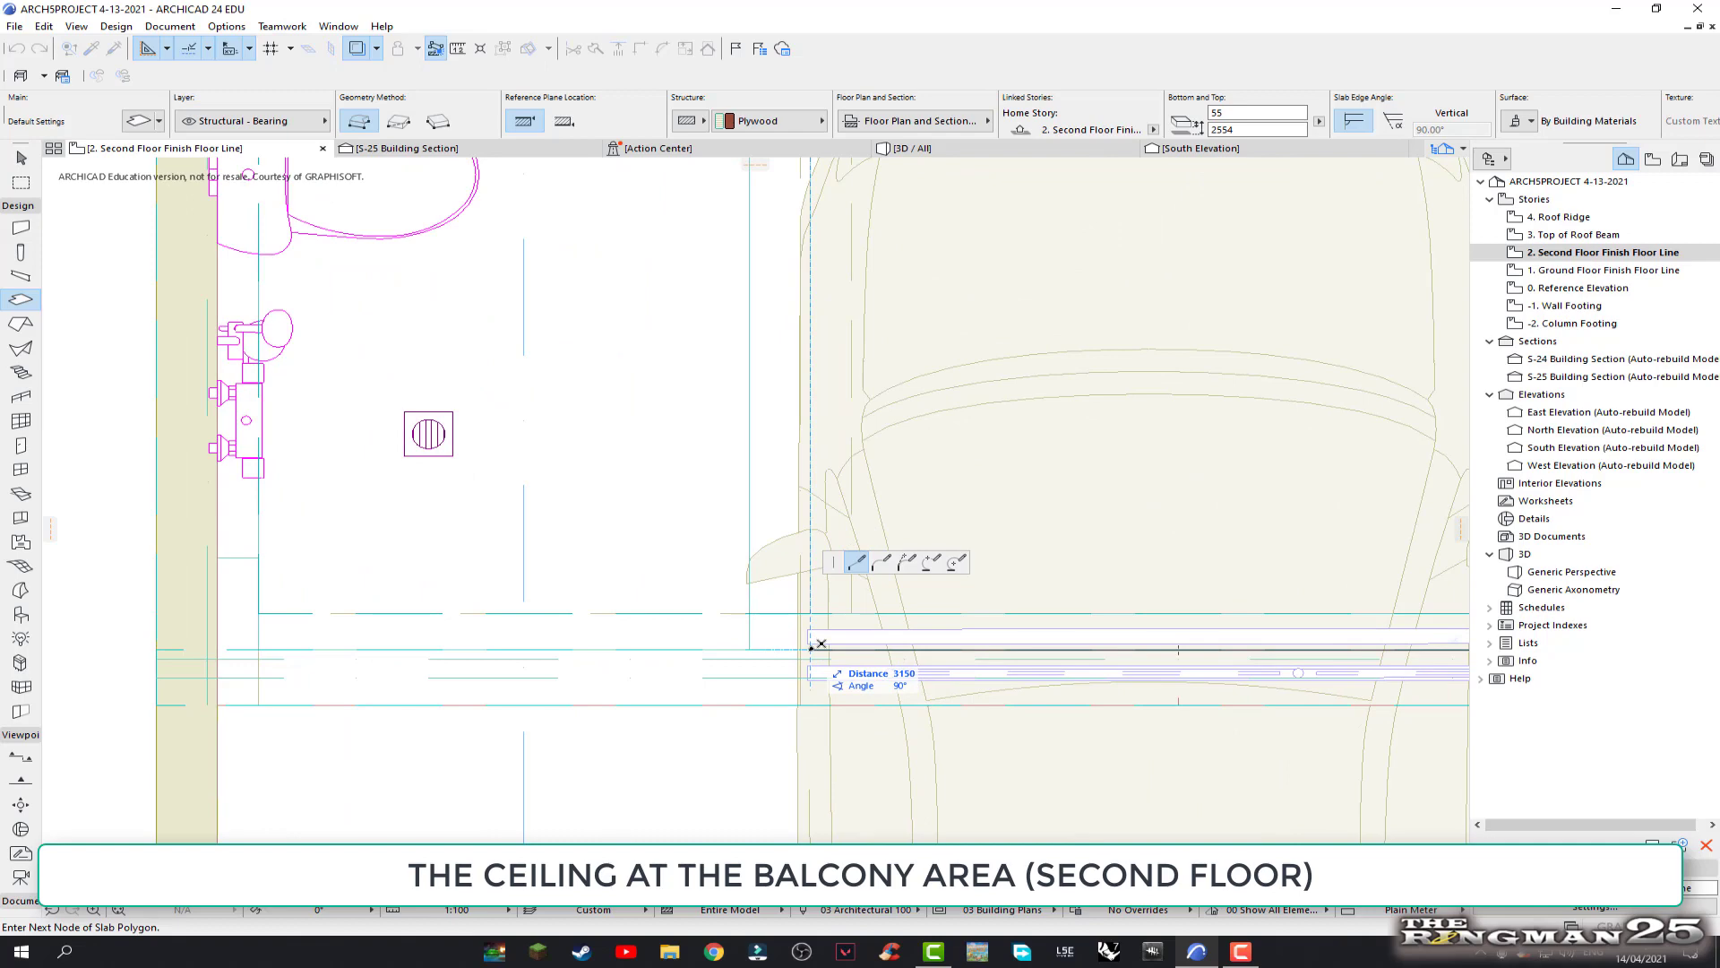
pyautogui.click(812, 646)
pyautogui.scroll(-3, 818, 481)
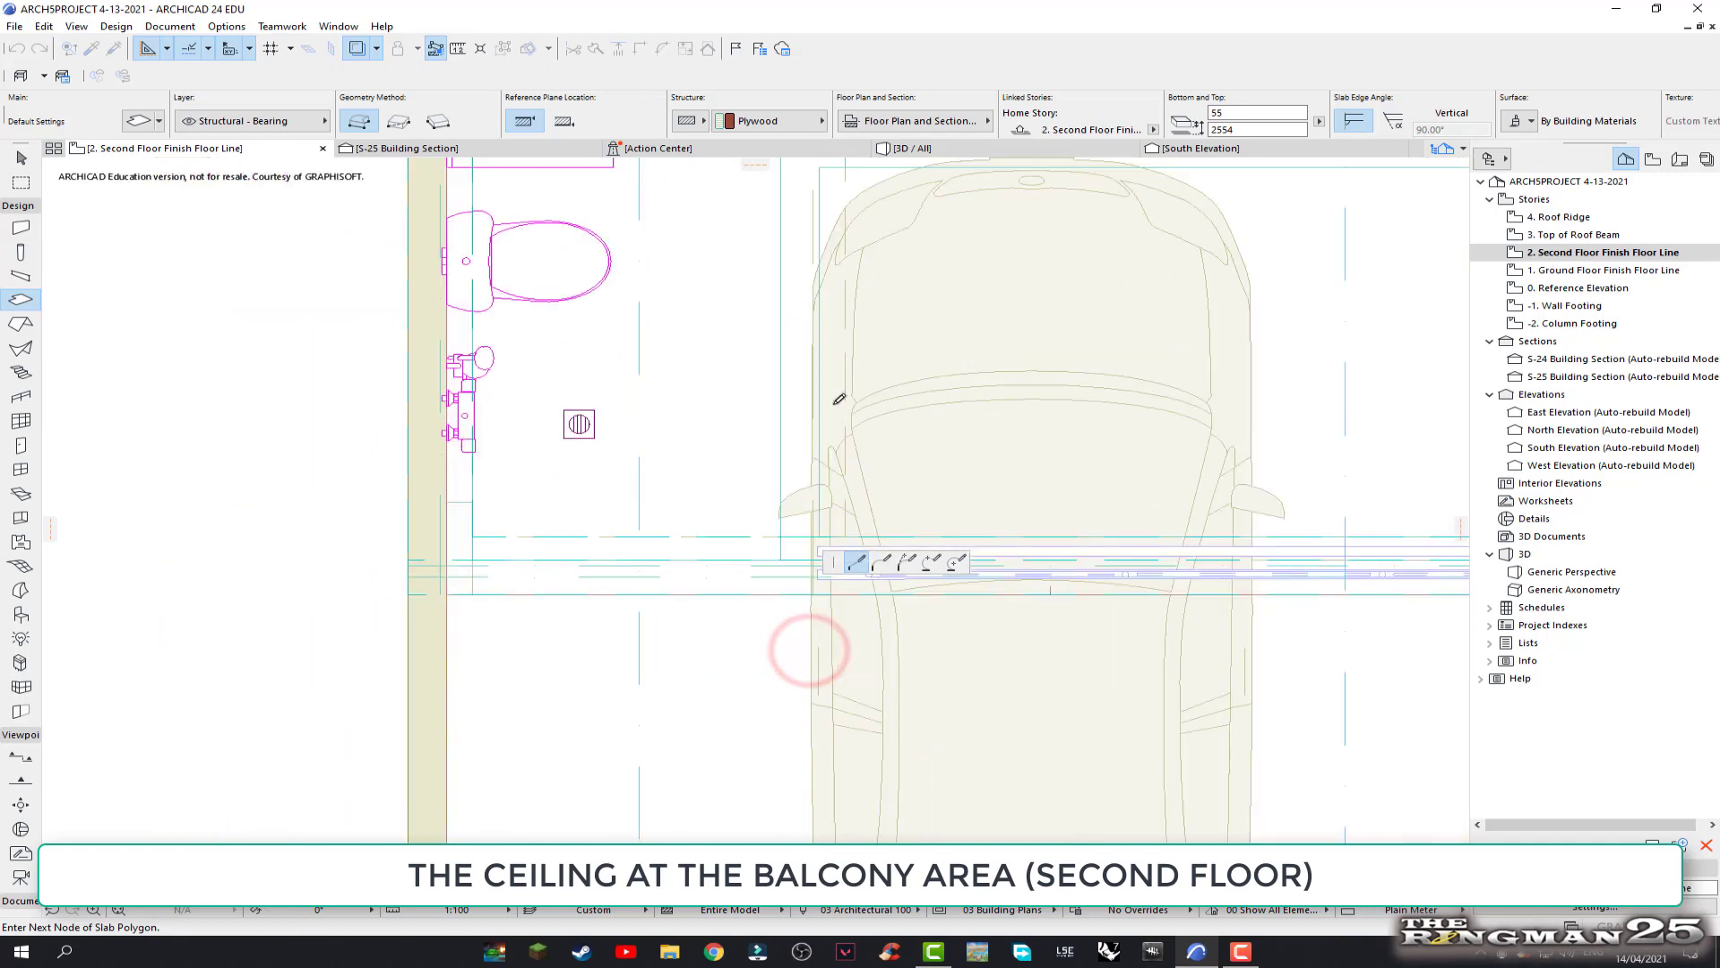
pyautogui.scroll(-2, 820, 470)
pyautogui.scroll(3, 798, 439)
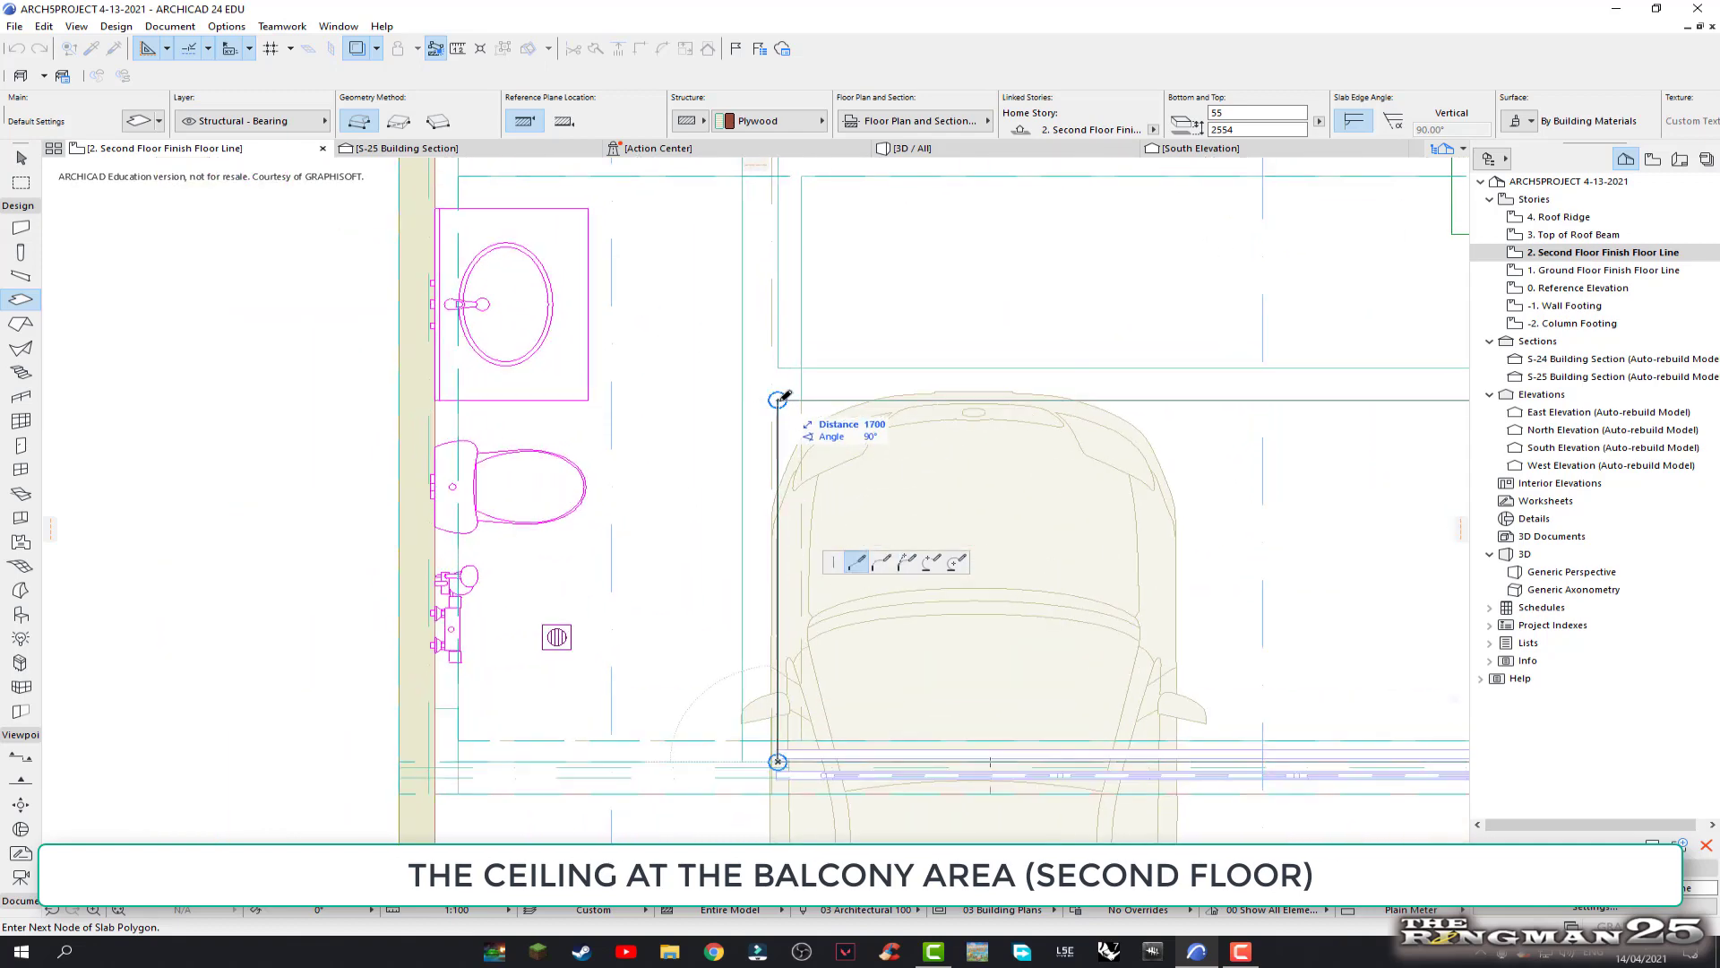
# Finish the balcony ceiling slab outline and go to the S-25 Building Section
pyautogui.doubleClick(782, 395)
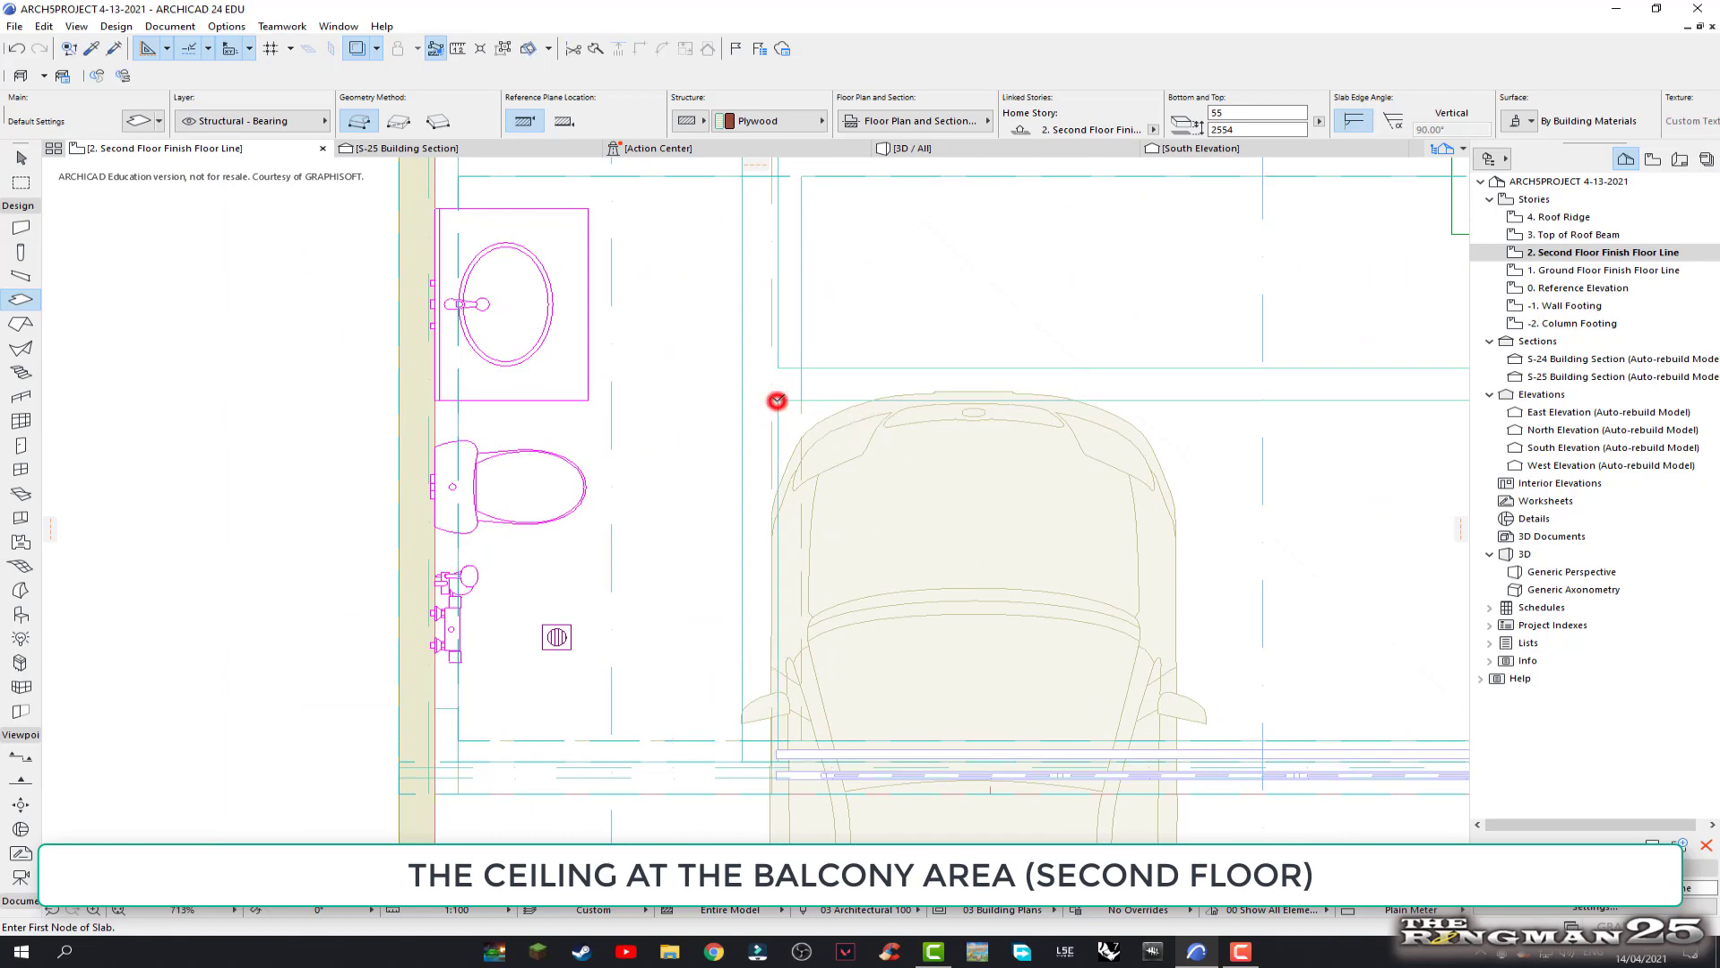
pyautogui.scroll(-3, 860, 492)
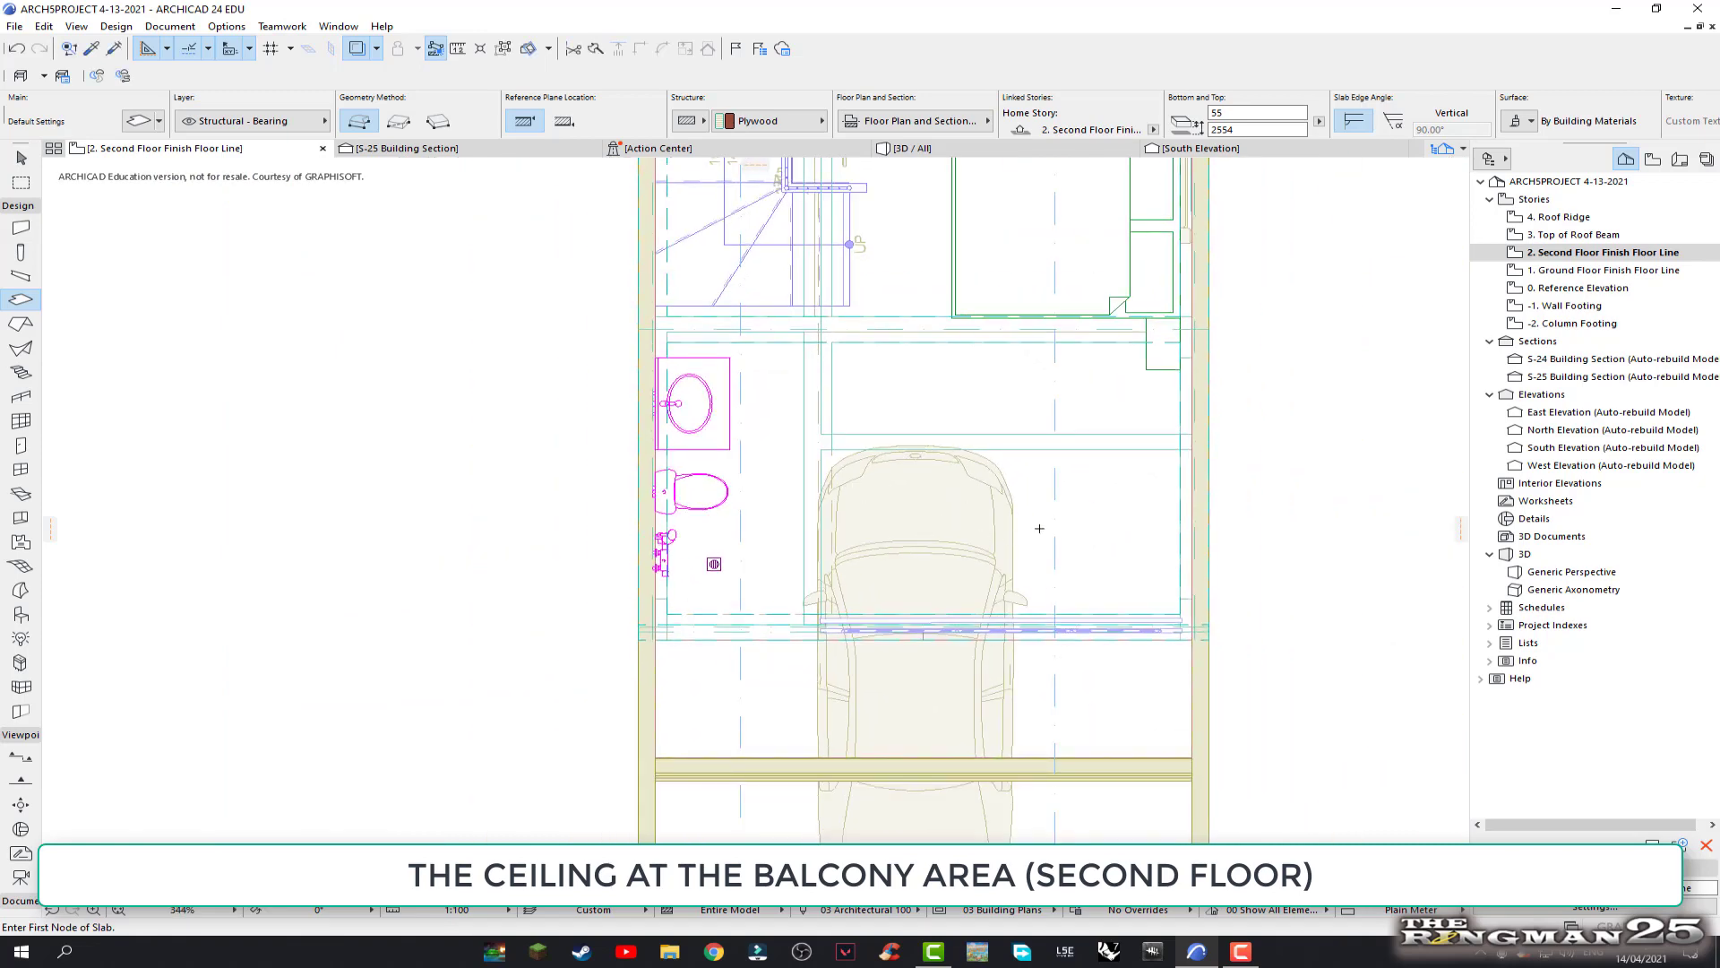
pyautogui.scroll(1, 1040, 529)
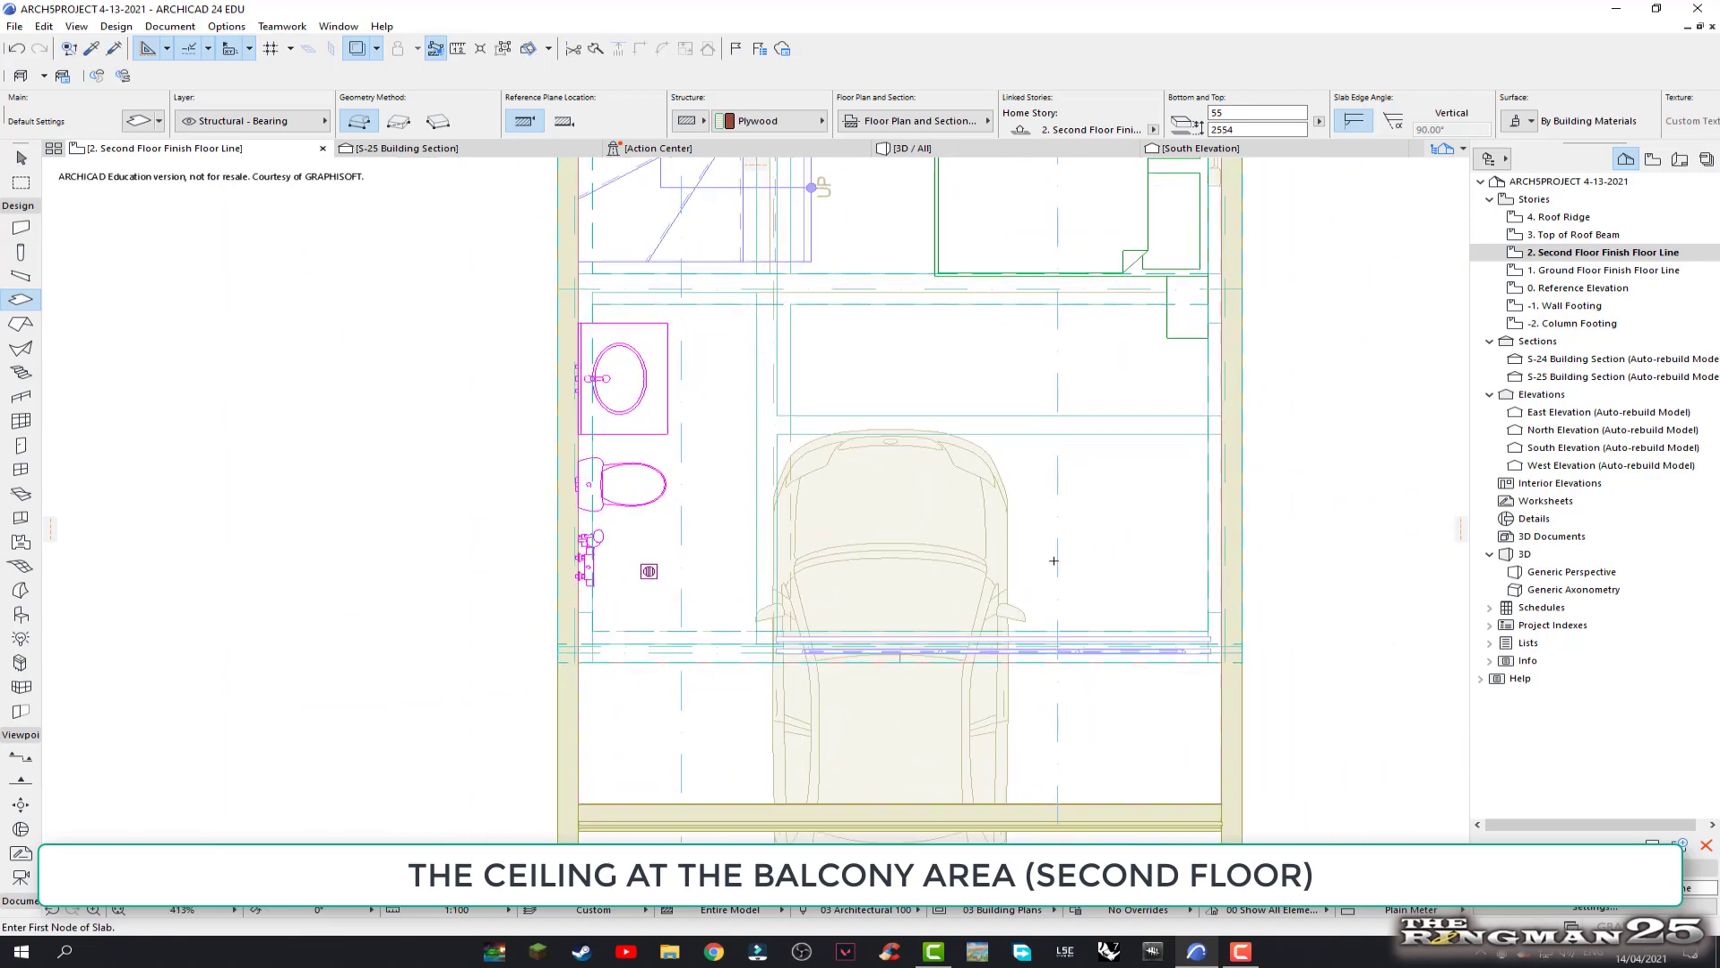
pyautogui.click(1550, 376)
pyautogui.doubleClick(1553, 376)
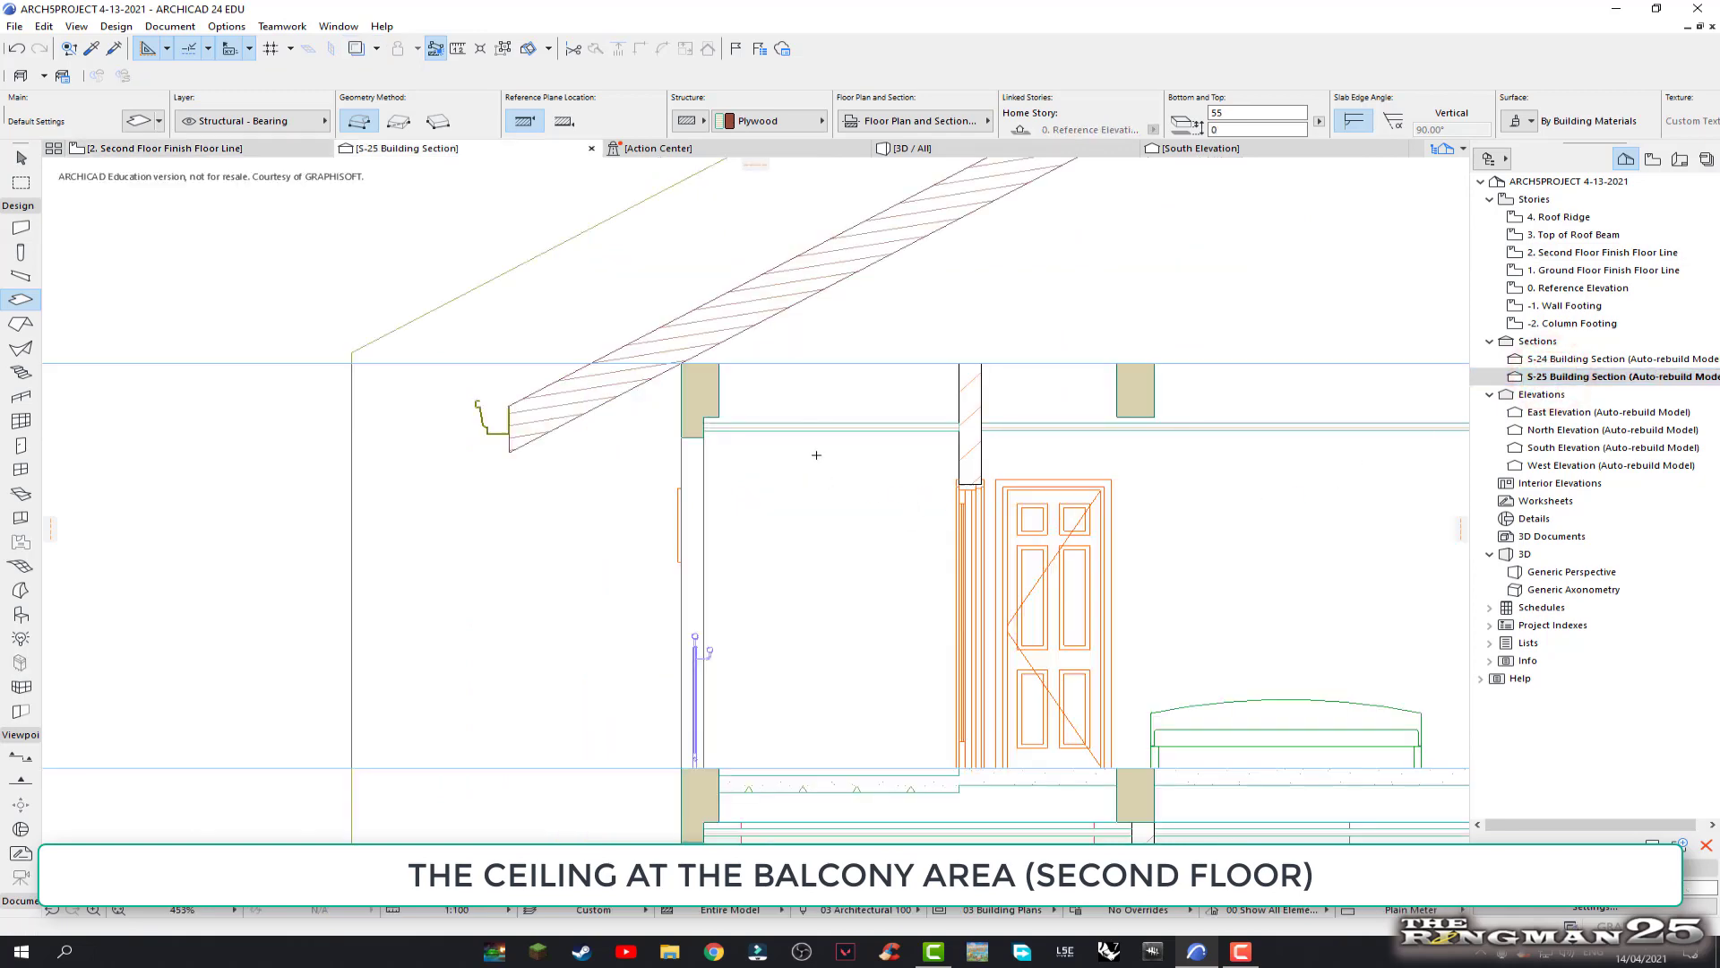
pyautogui.scroll(2, 822, 430)
pyautogui.scroll(3, 825, 407)
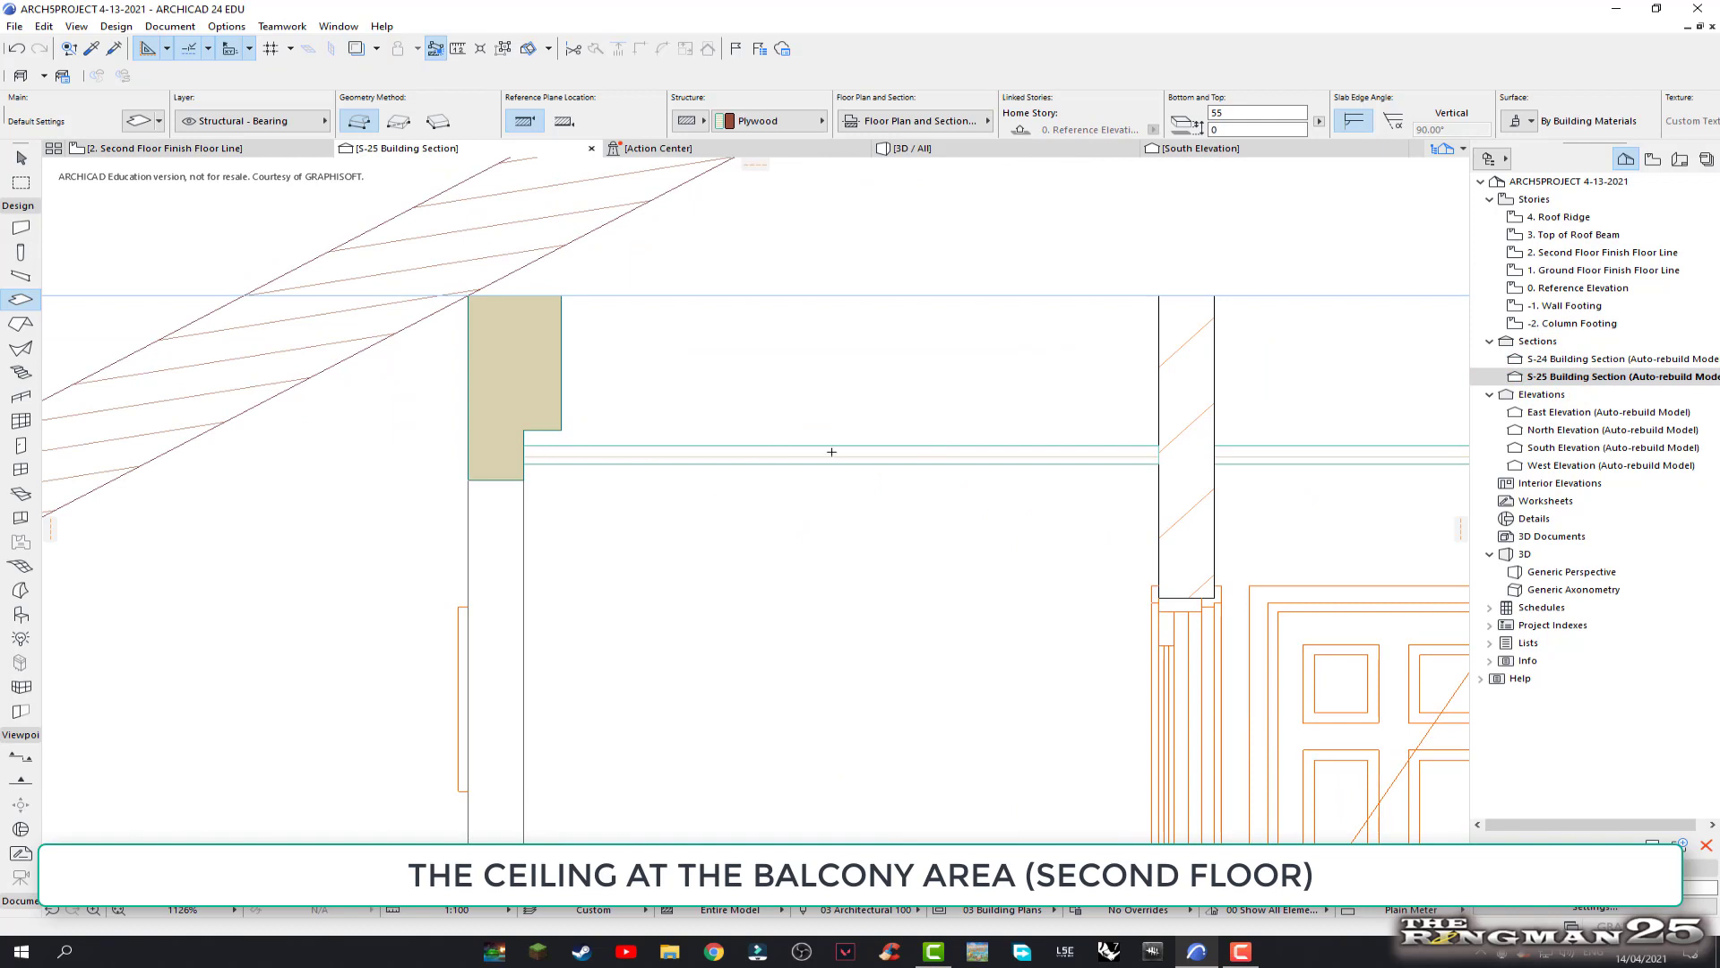
pyautogui.scroll(-2, 1113, 454)
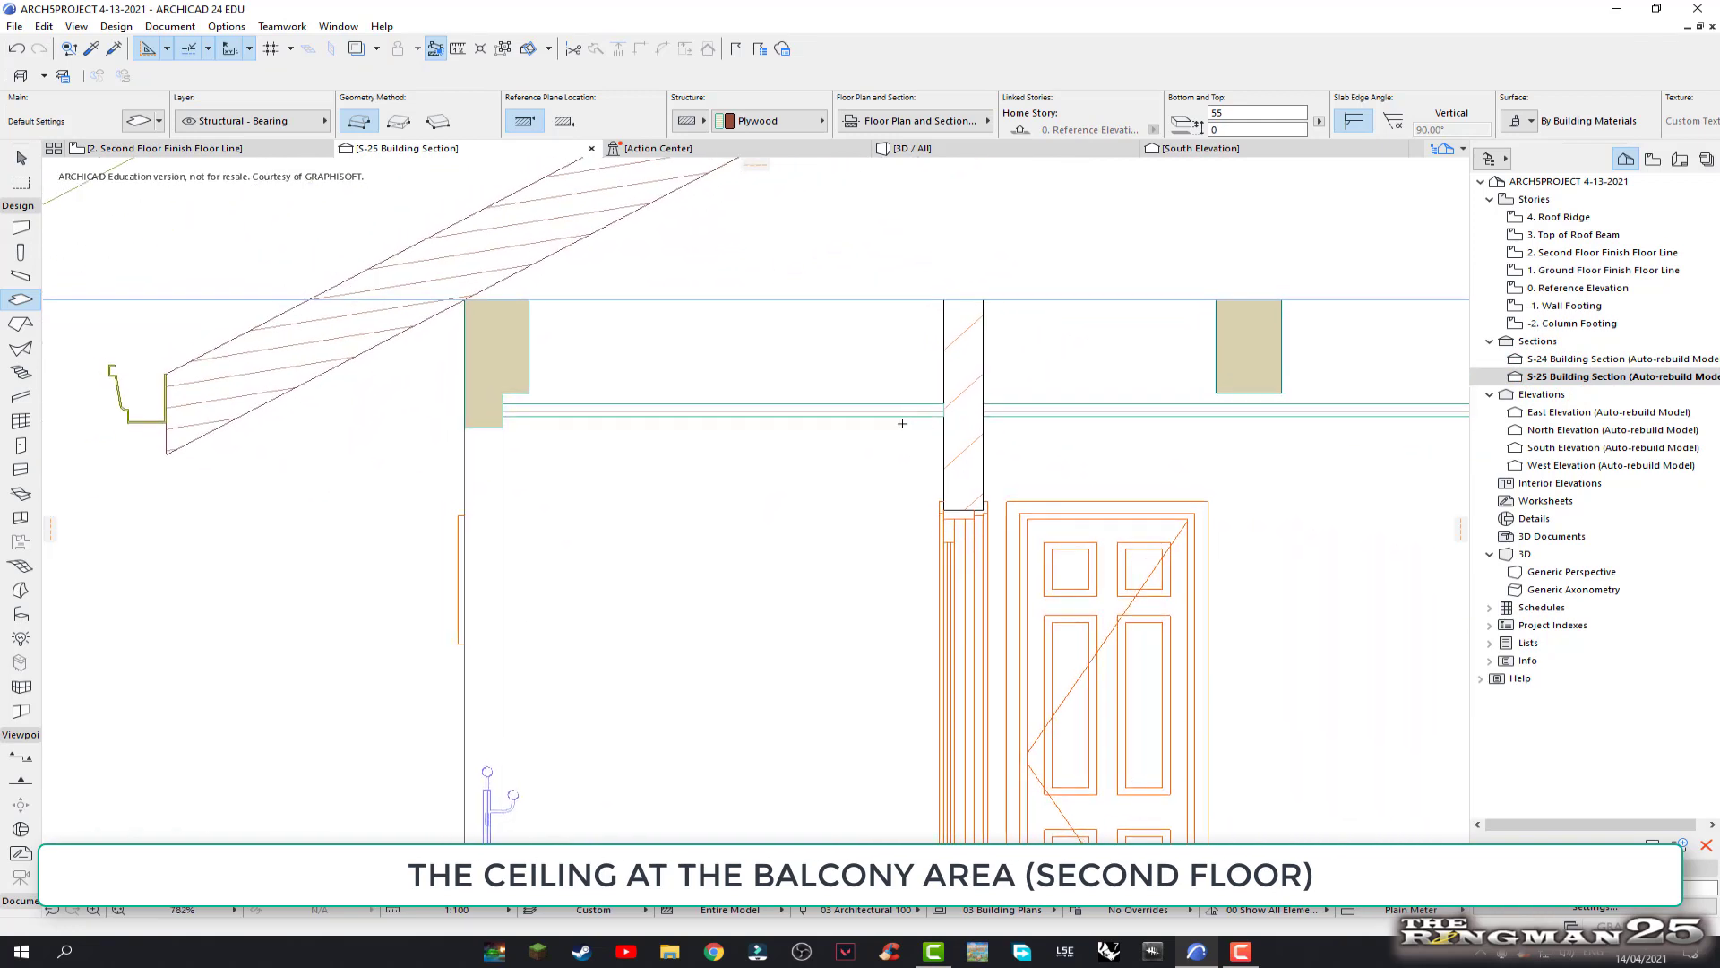
pyautogui.press('Escape')
pyautogui.click(739, 415)
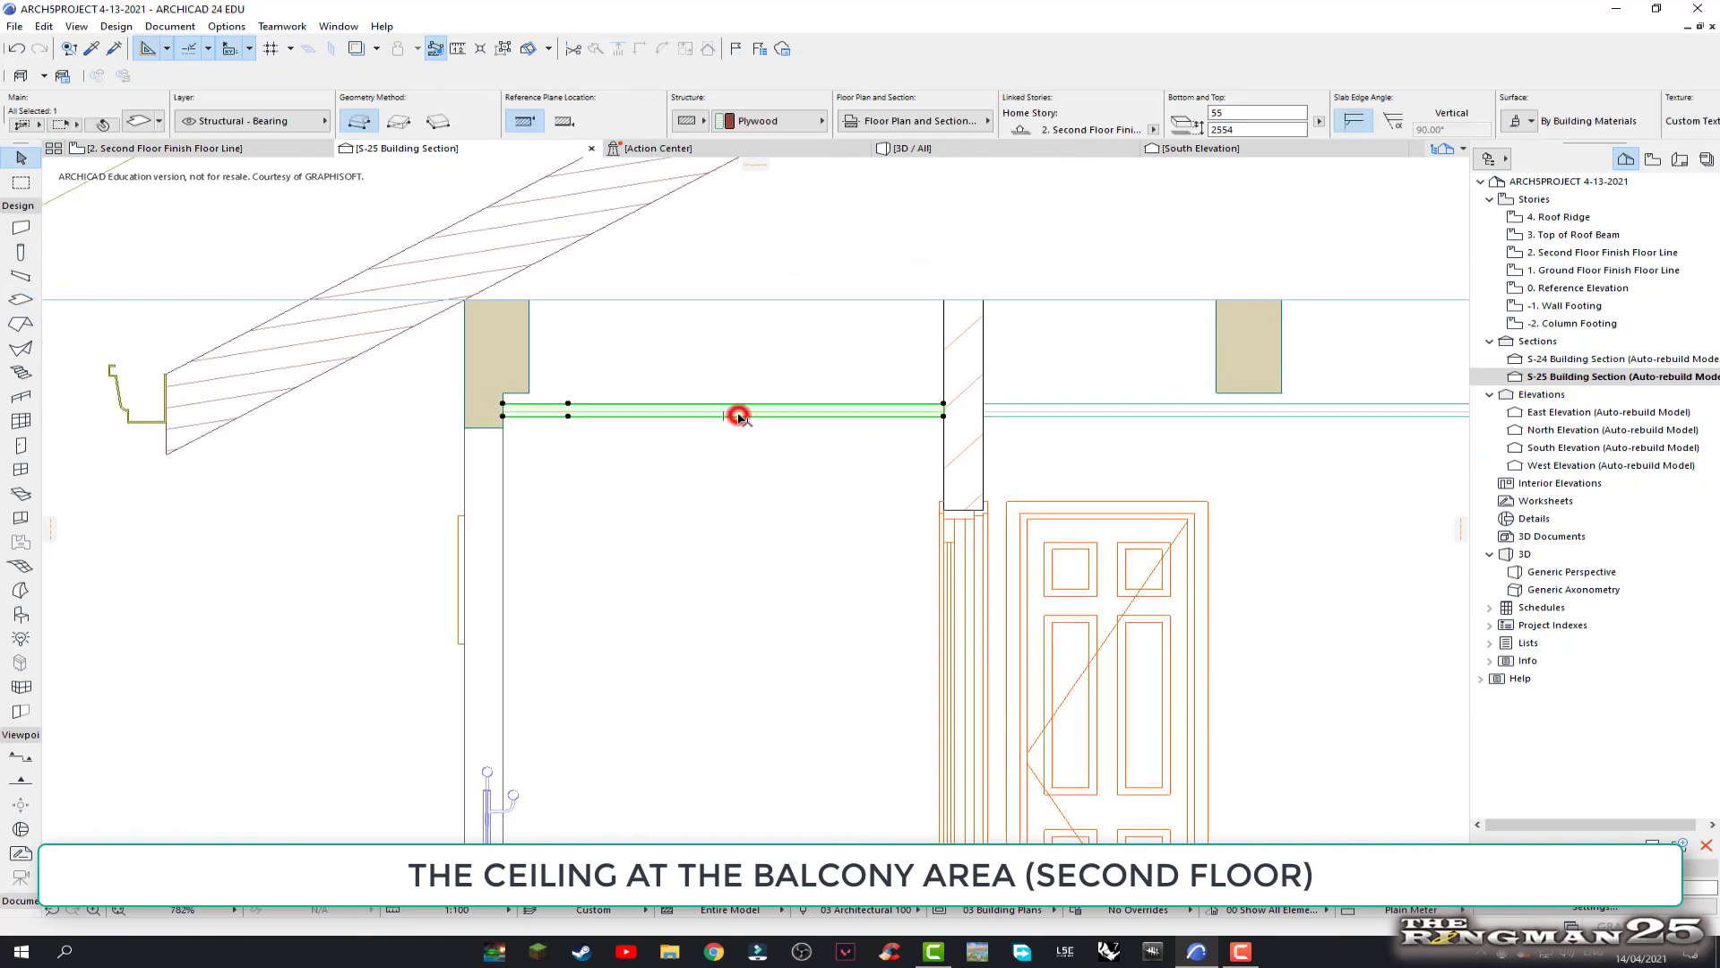
pyautogui.scroll(-1, 876, 394)
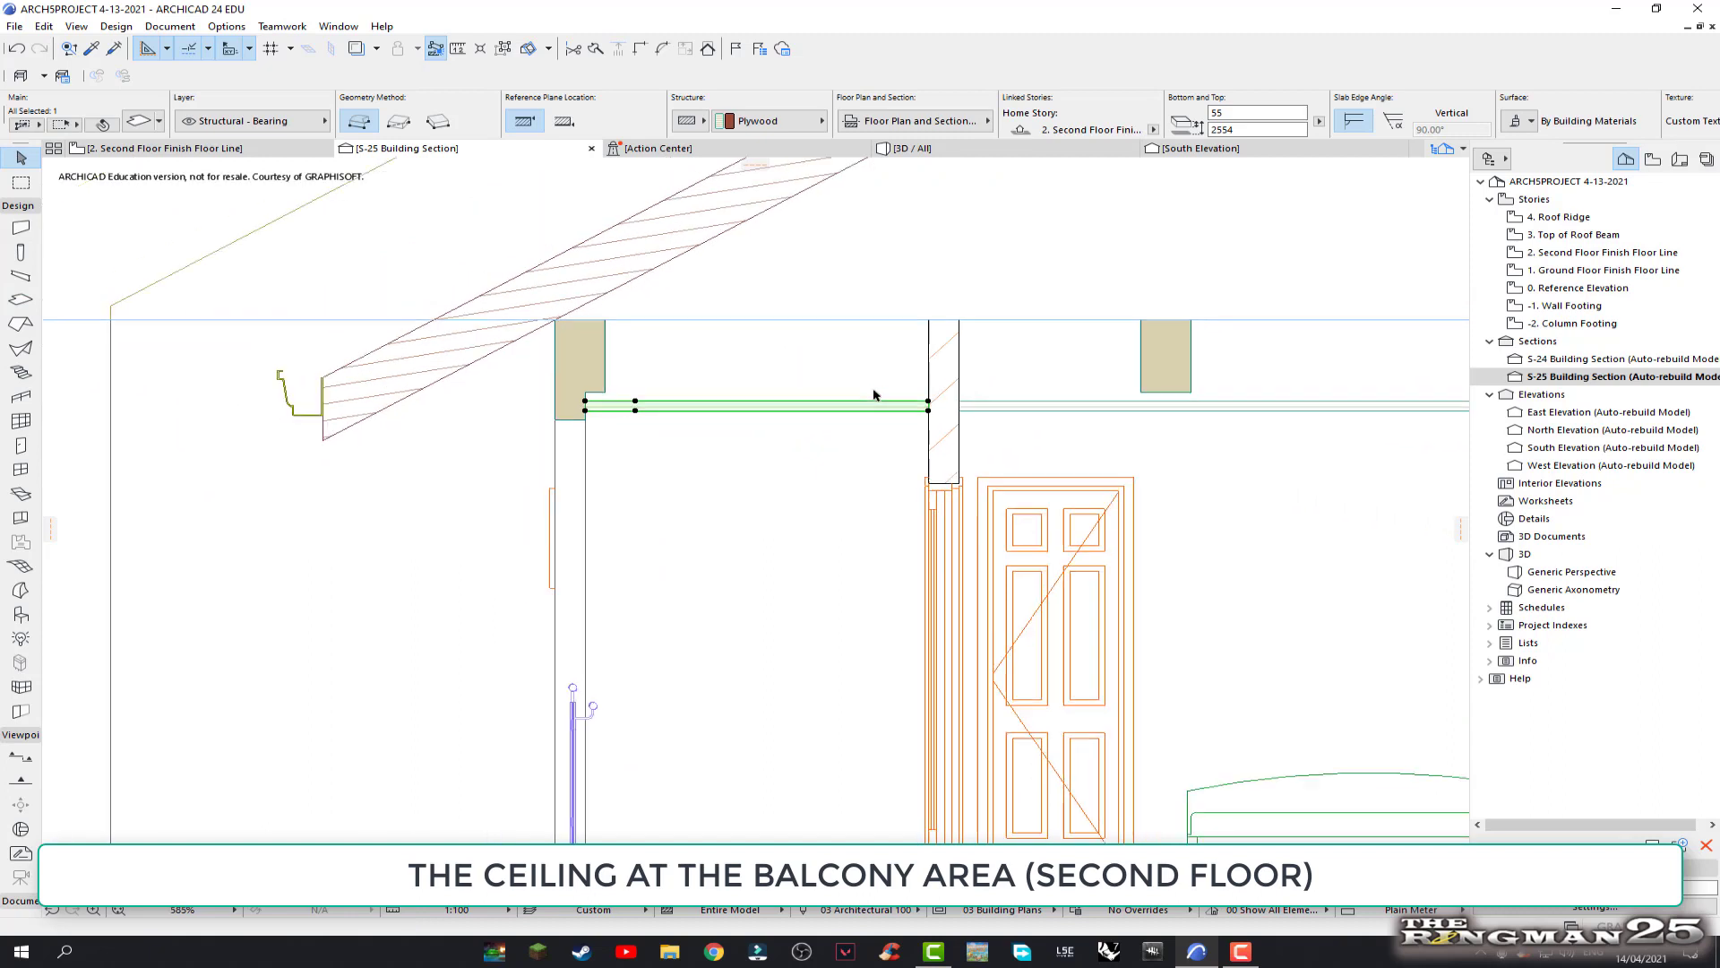
pyautogui.scroll(-1, 880, 421)
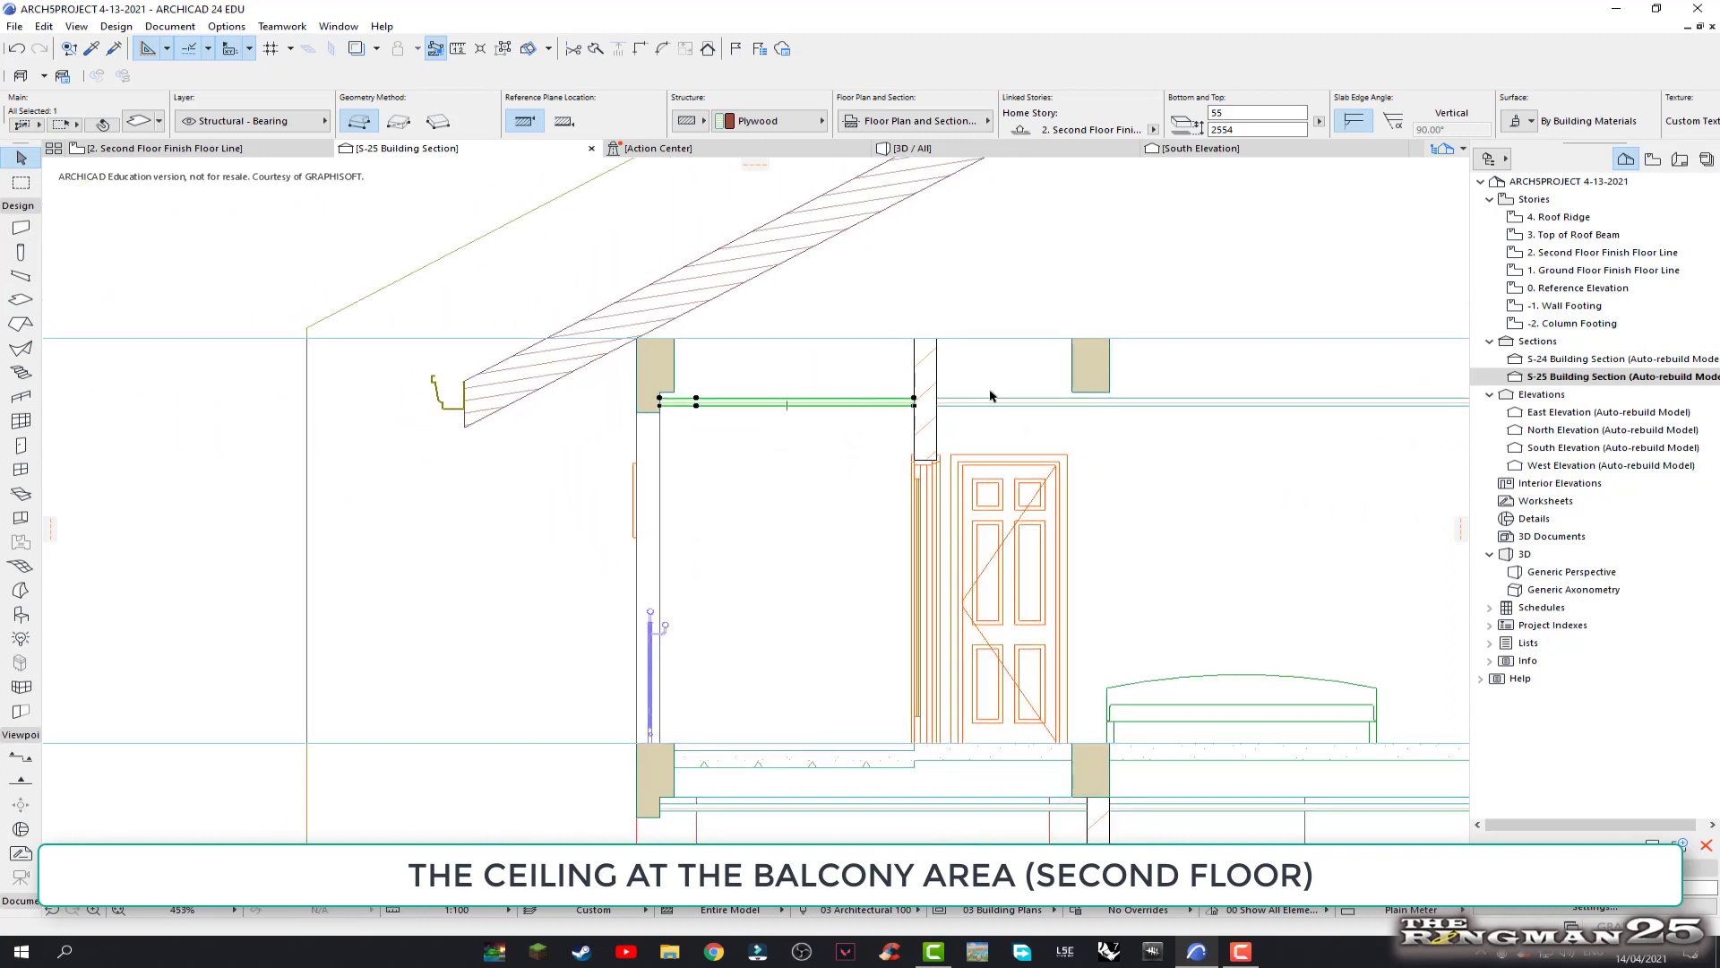
pyautogui.scroll(2, 749, 455)
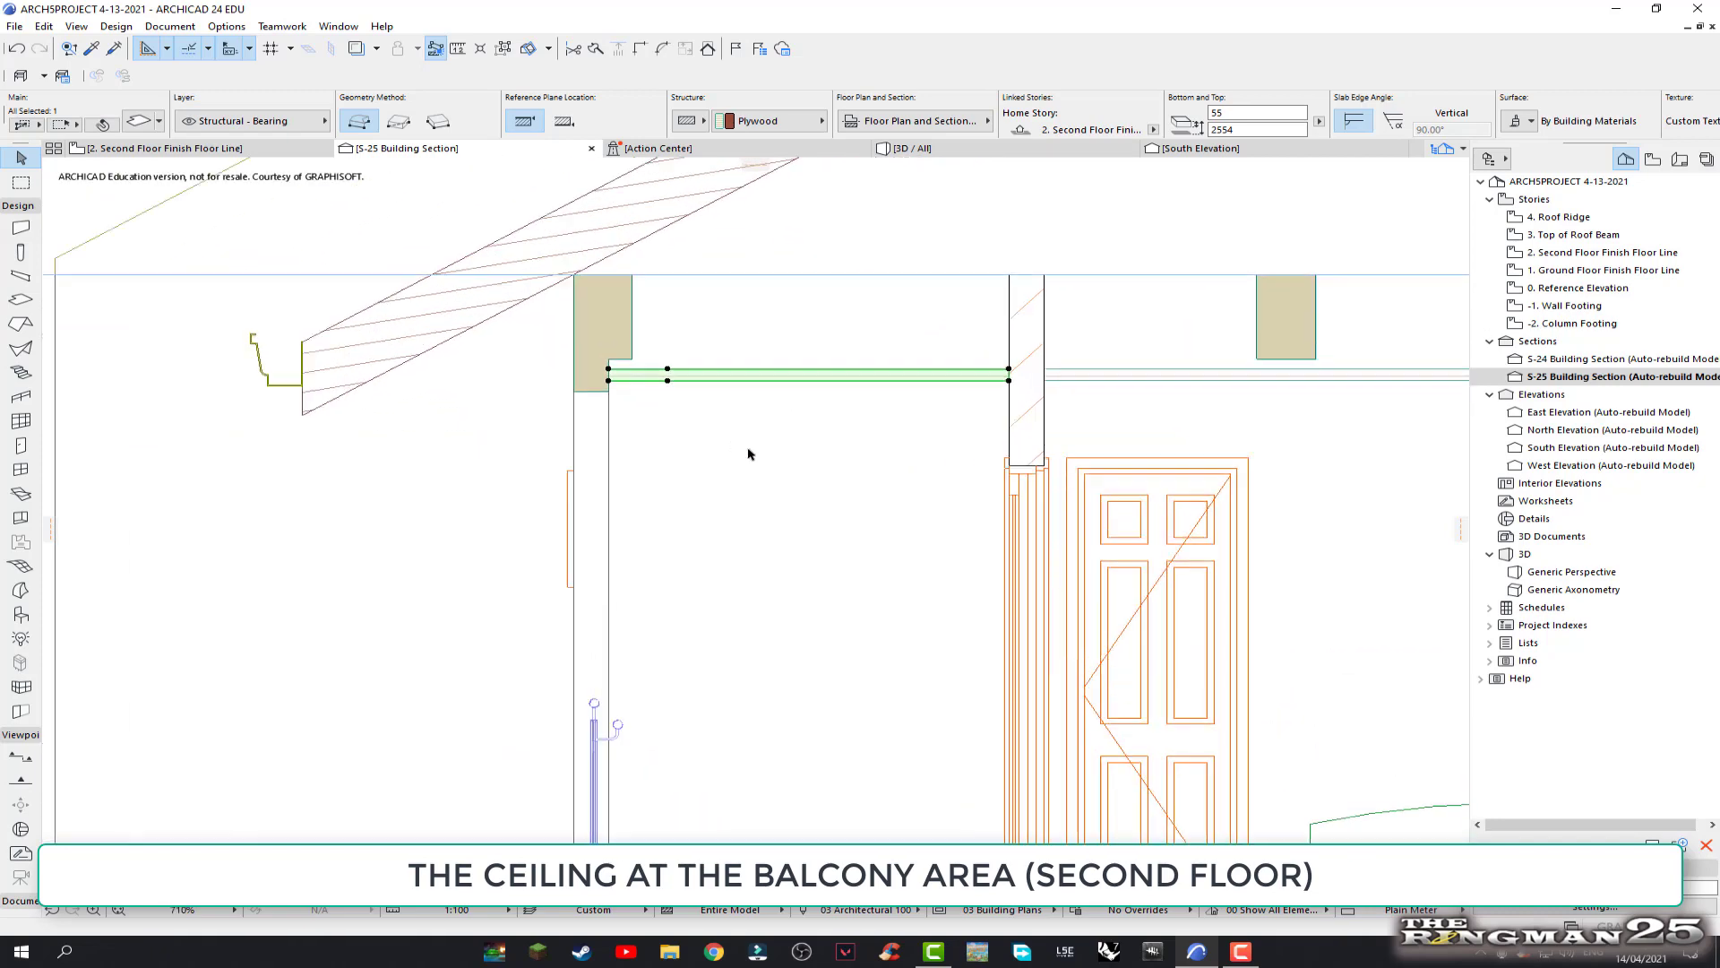
pyautogui.press('Escape')
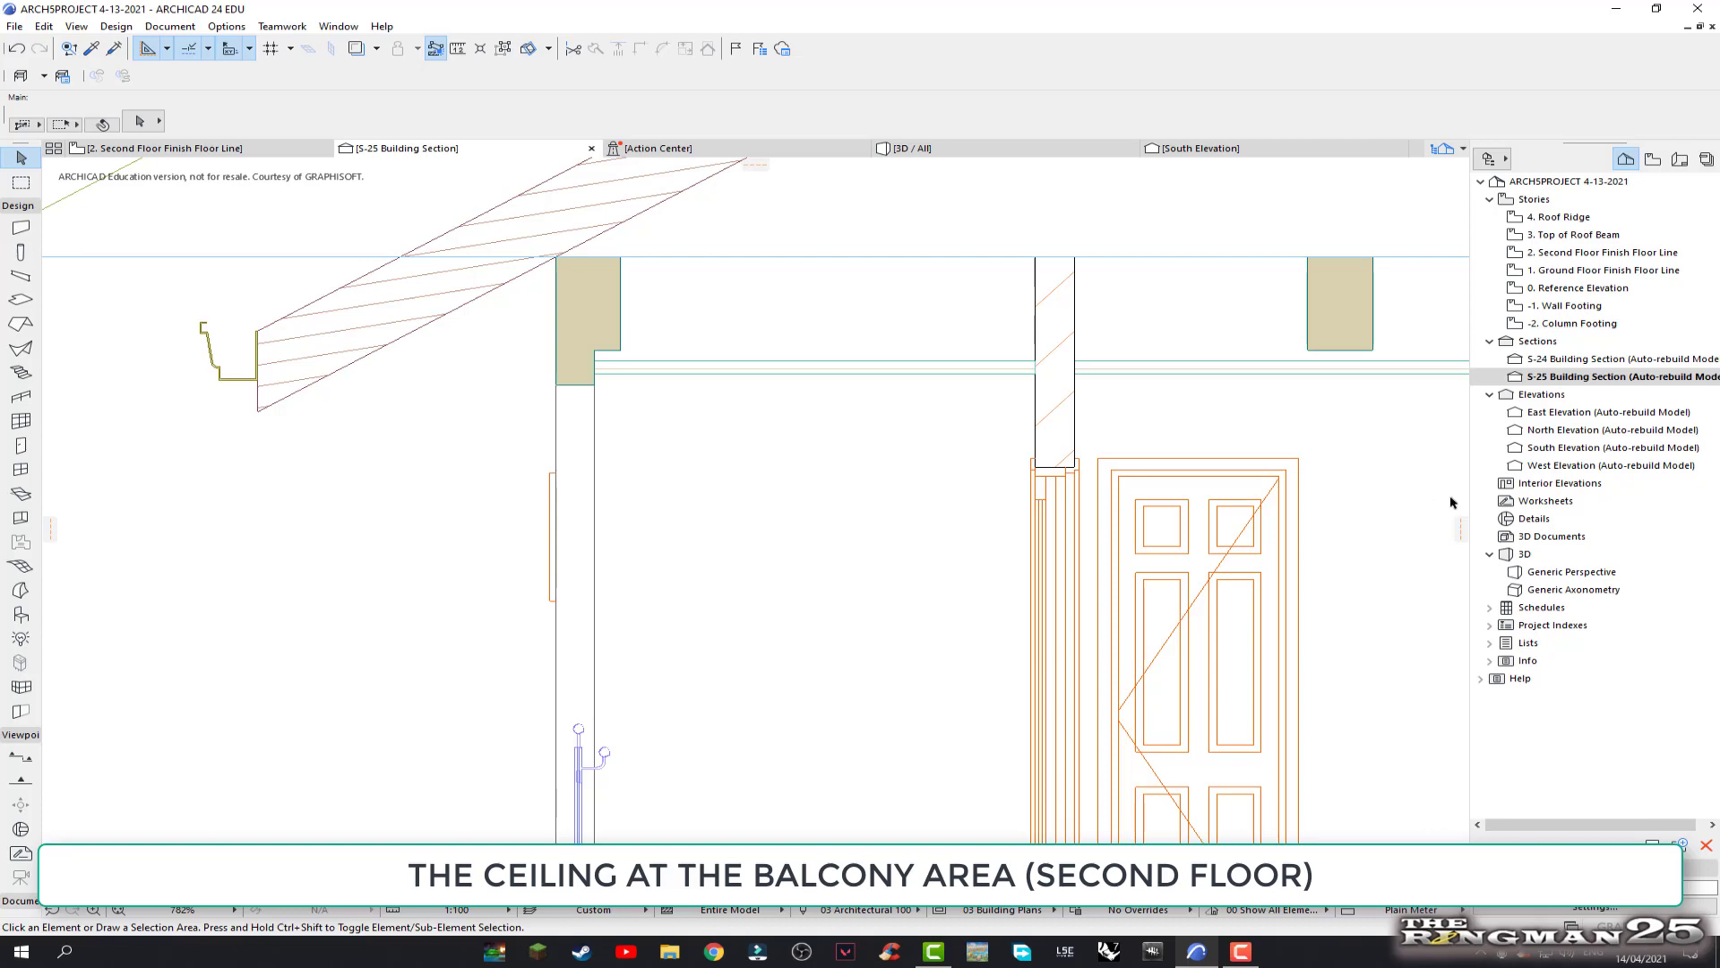
pyautogui.doubleClick(1559, 571)
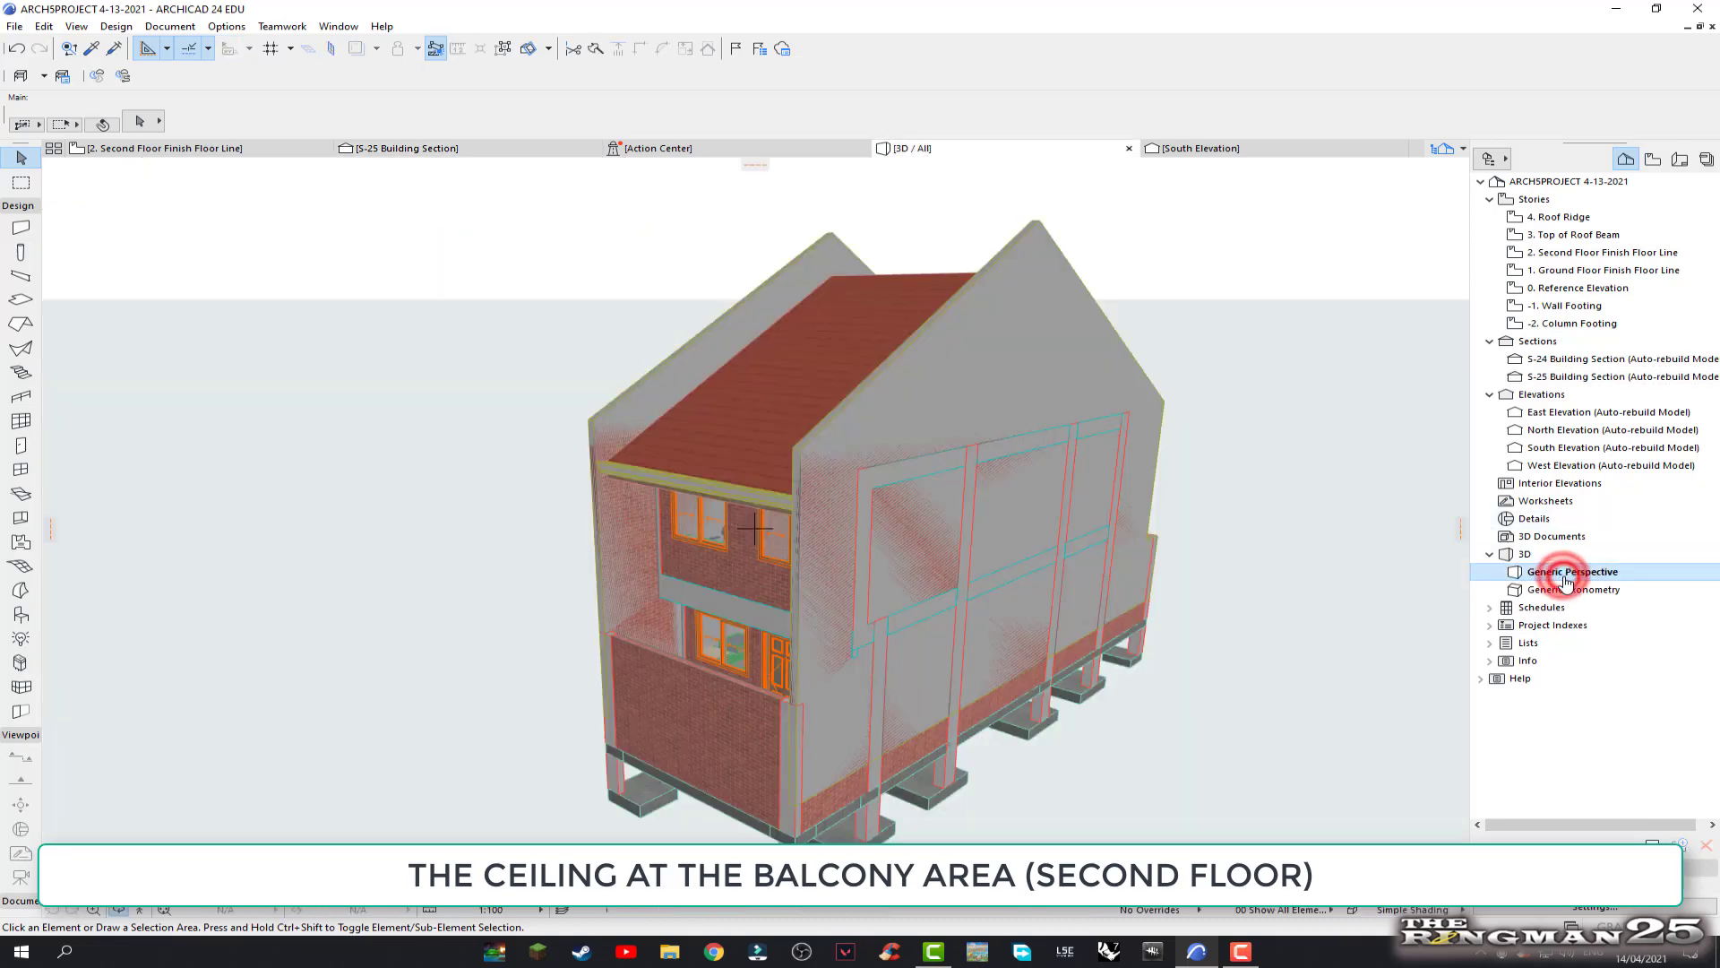
pyautogui.moveTo(1015, 523)
pyautogui.keyDown('shift'); pyautogui.mouseDown(button='middle')
pyautogui.moveTo(857, 484)
pyautogui.moveTo(397, 482)
pyautogui.mouseUp(button='middle'); pyautogui.keyUp('shift')
pyautogui.keyDown('shift'); pyautogui.moveTo(899, 507); pyautogui.dragTo(628, 428, button='middle'); pyautogui.keyUp('shift')
pyautogui.scroll(2, 629, 427)
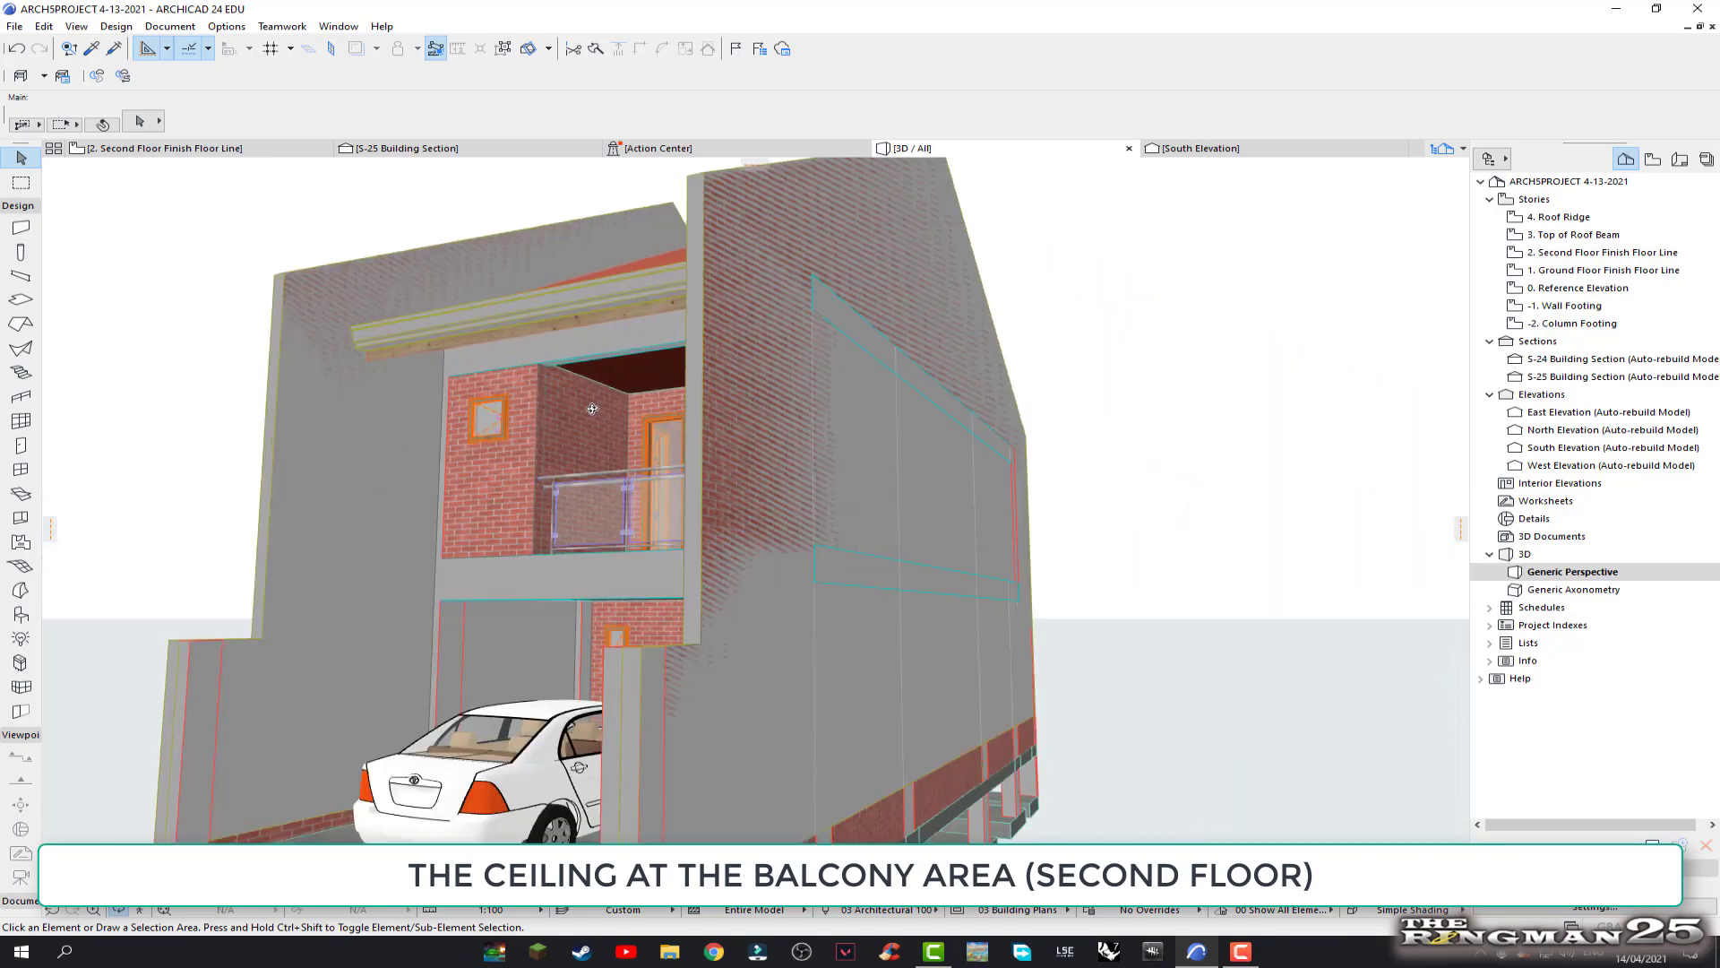
pyautogui.scroll(2, 702, 411)
pyautogui.scroll(2, 546, 373)
pyautogui.scroll(2, 546, 373)
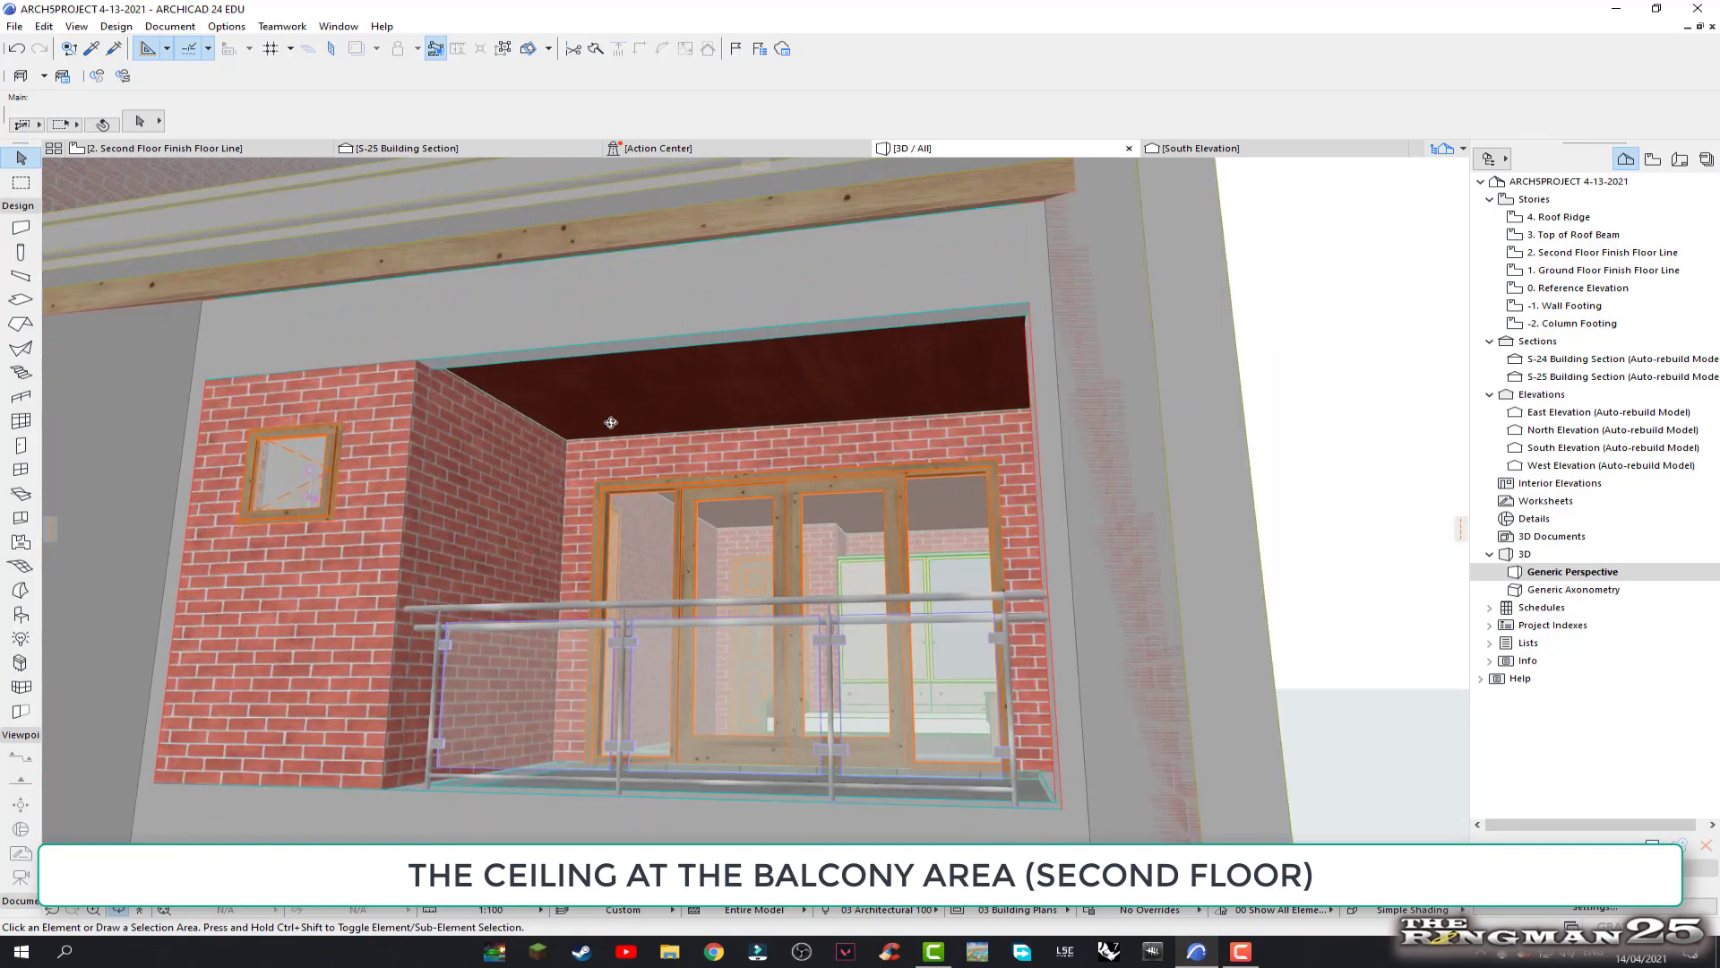
pyautogui.keyDown('shift'); pyautogui.moveTo(634, 434); pyautogui.dragTo(676, 396, button='middle'); pyautogui.keyUp('shift')
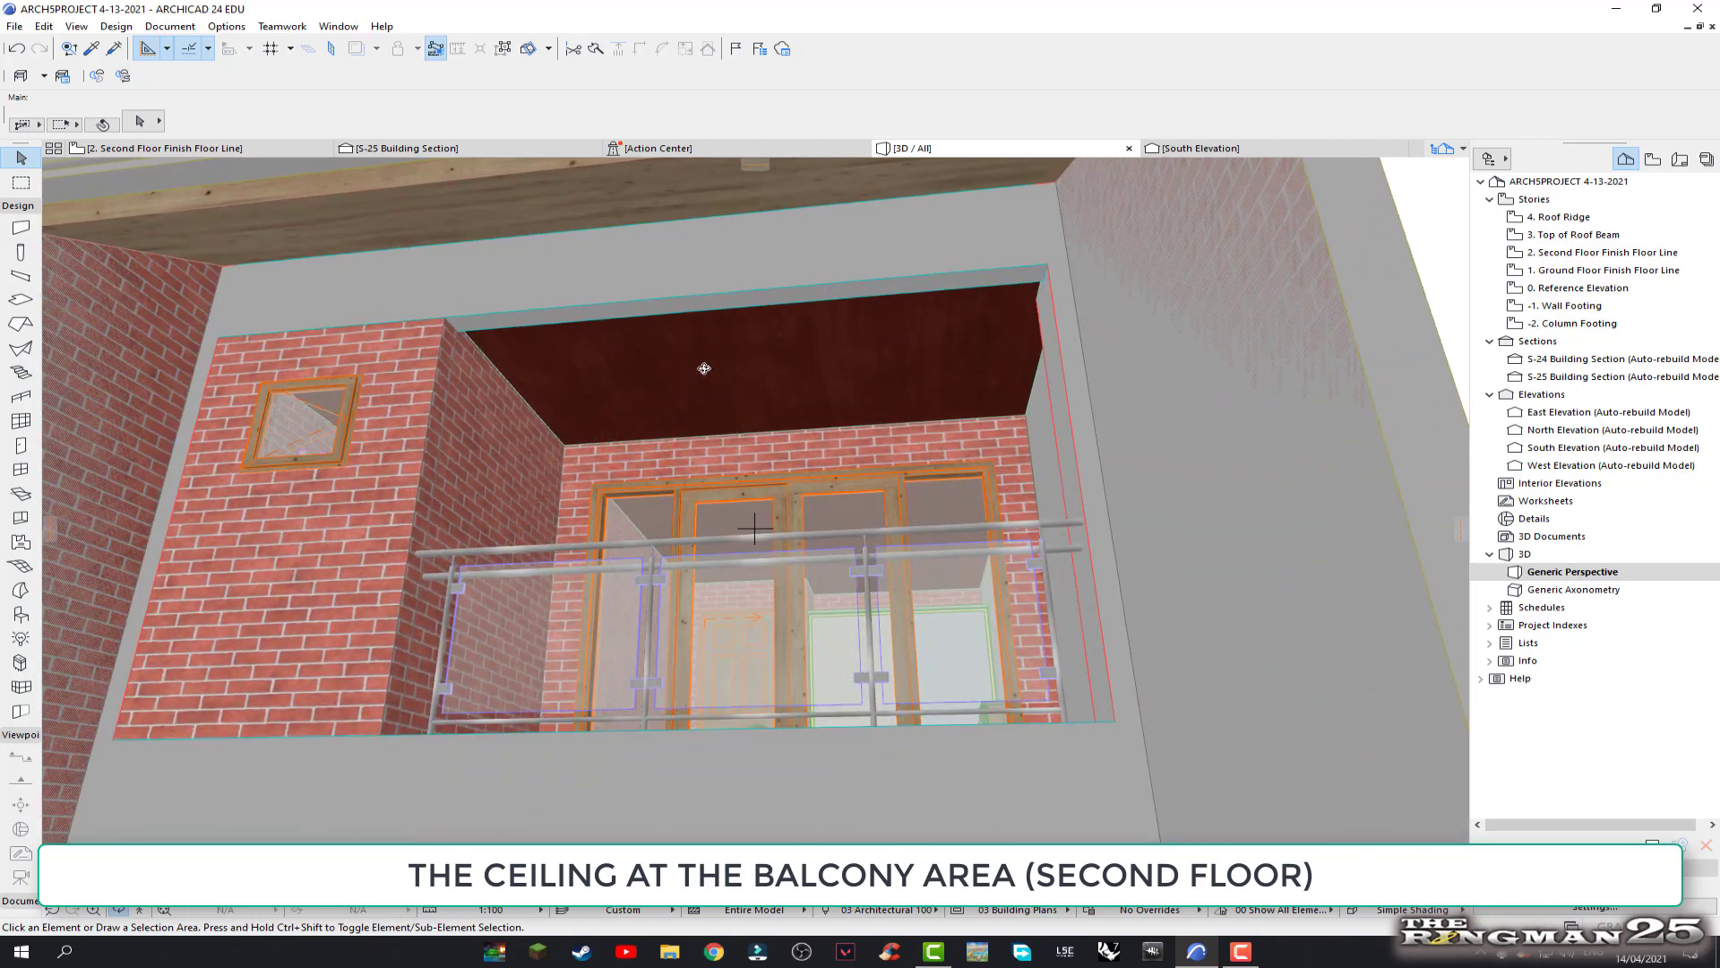
pyautogui.scroll(1, 704, 368)
pyautogui.scroll(-2, 752, 363)
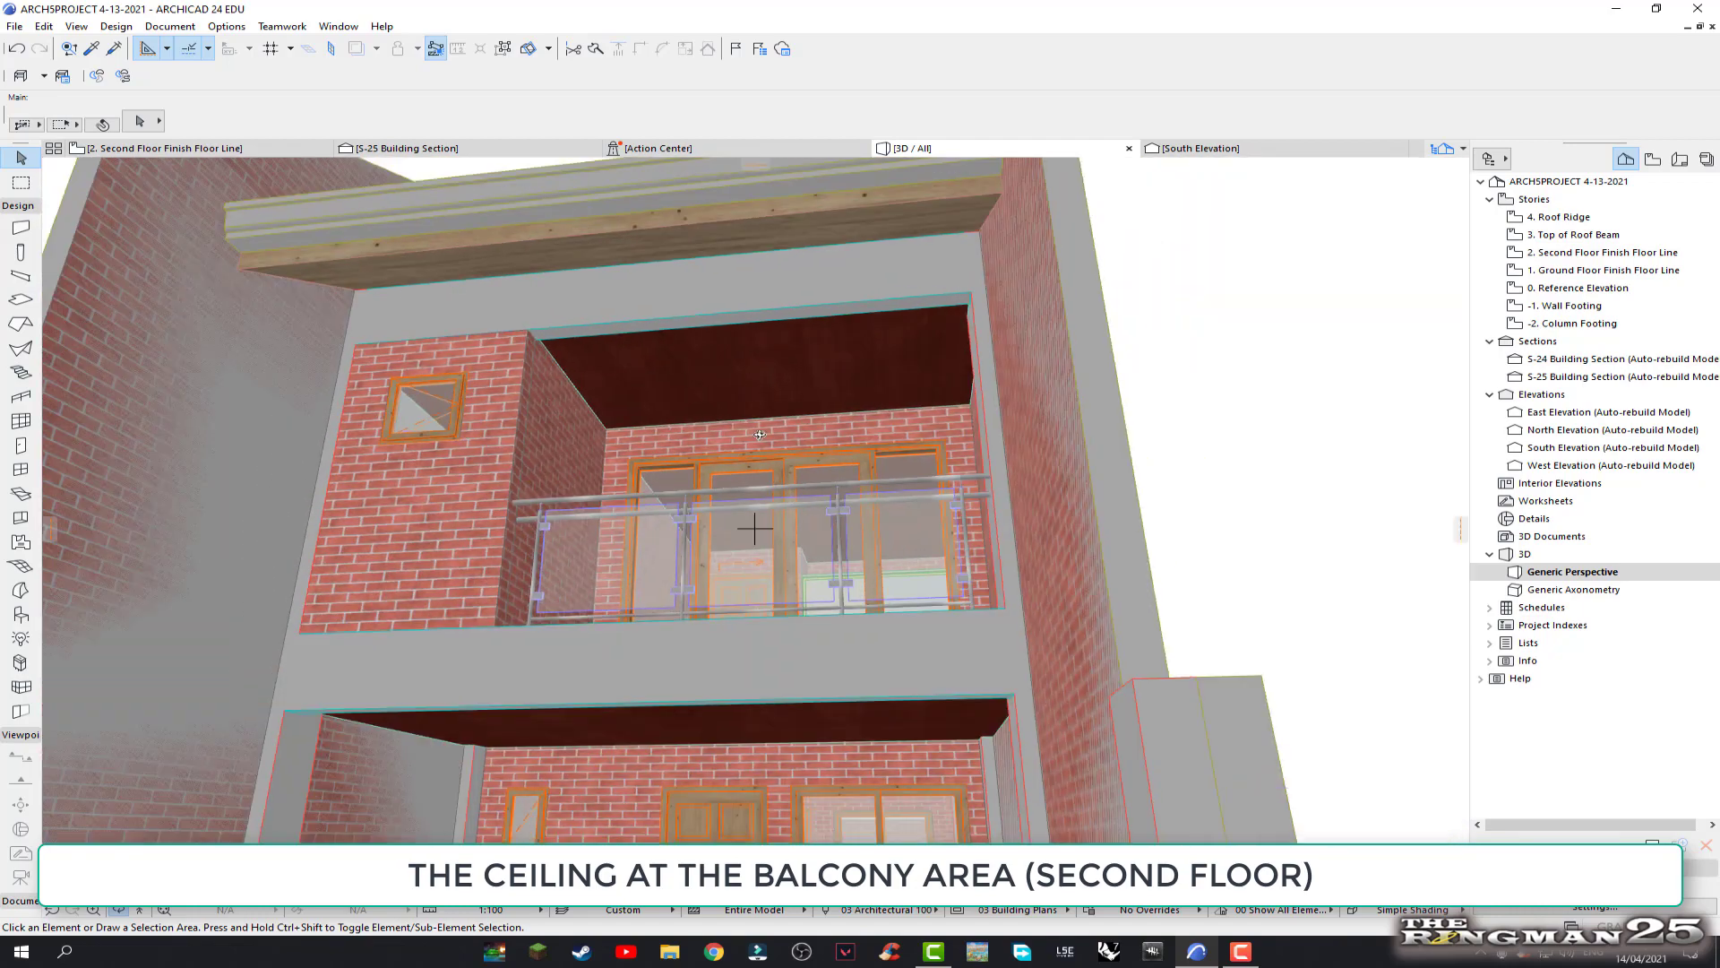
pyautogui.keyDown('shift'); pyautogui.moveTo(760, 434); pyautogui.dragTo(725, 725, button='middle'); pyautogui.keyUp('shift')
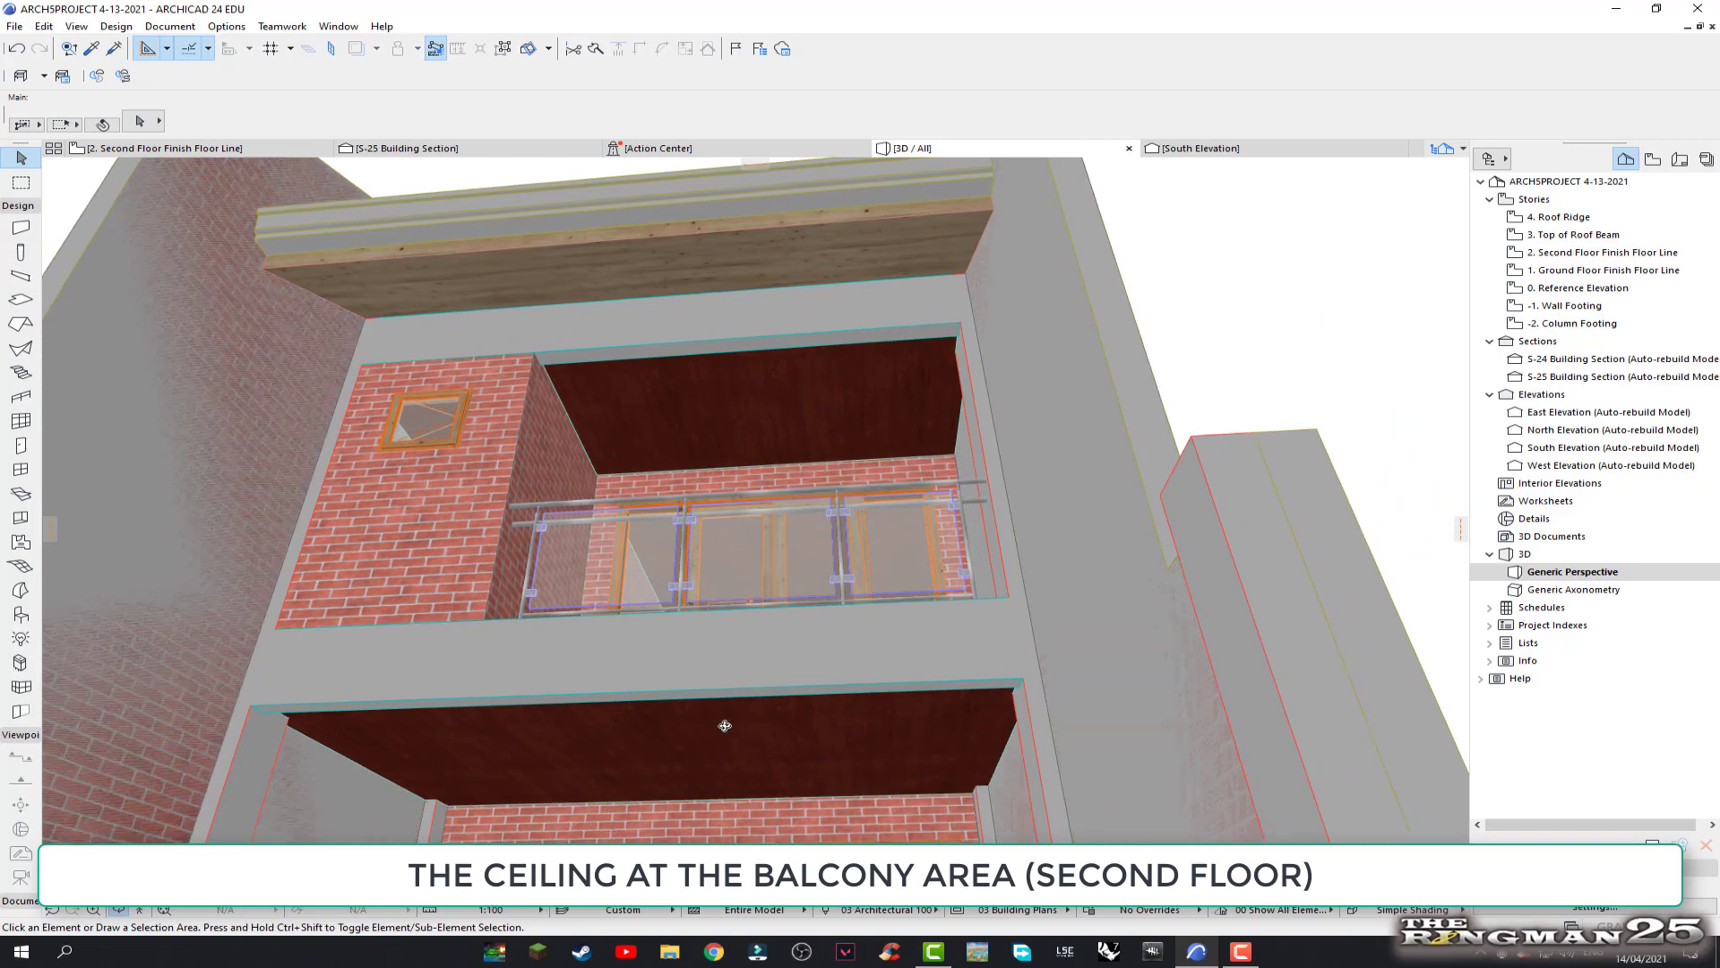
pyautogui.scroll(2, 692, 763)
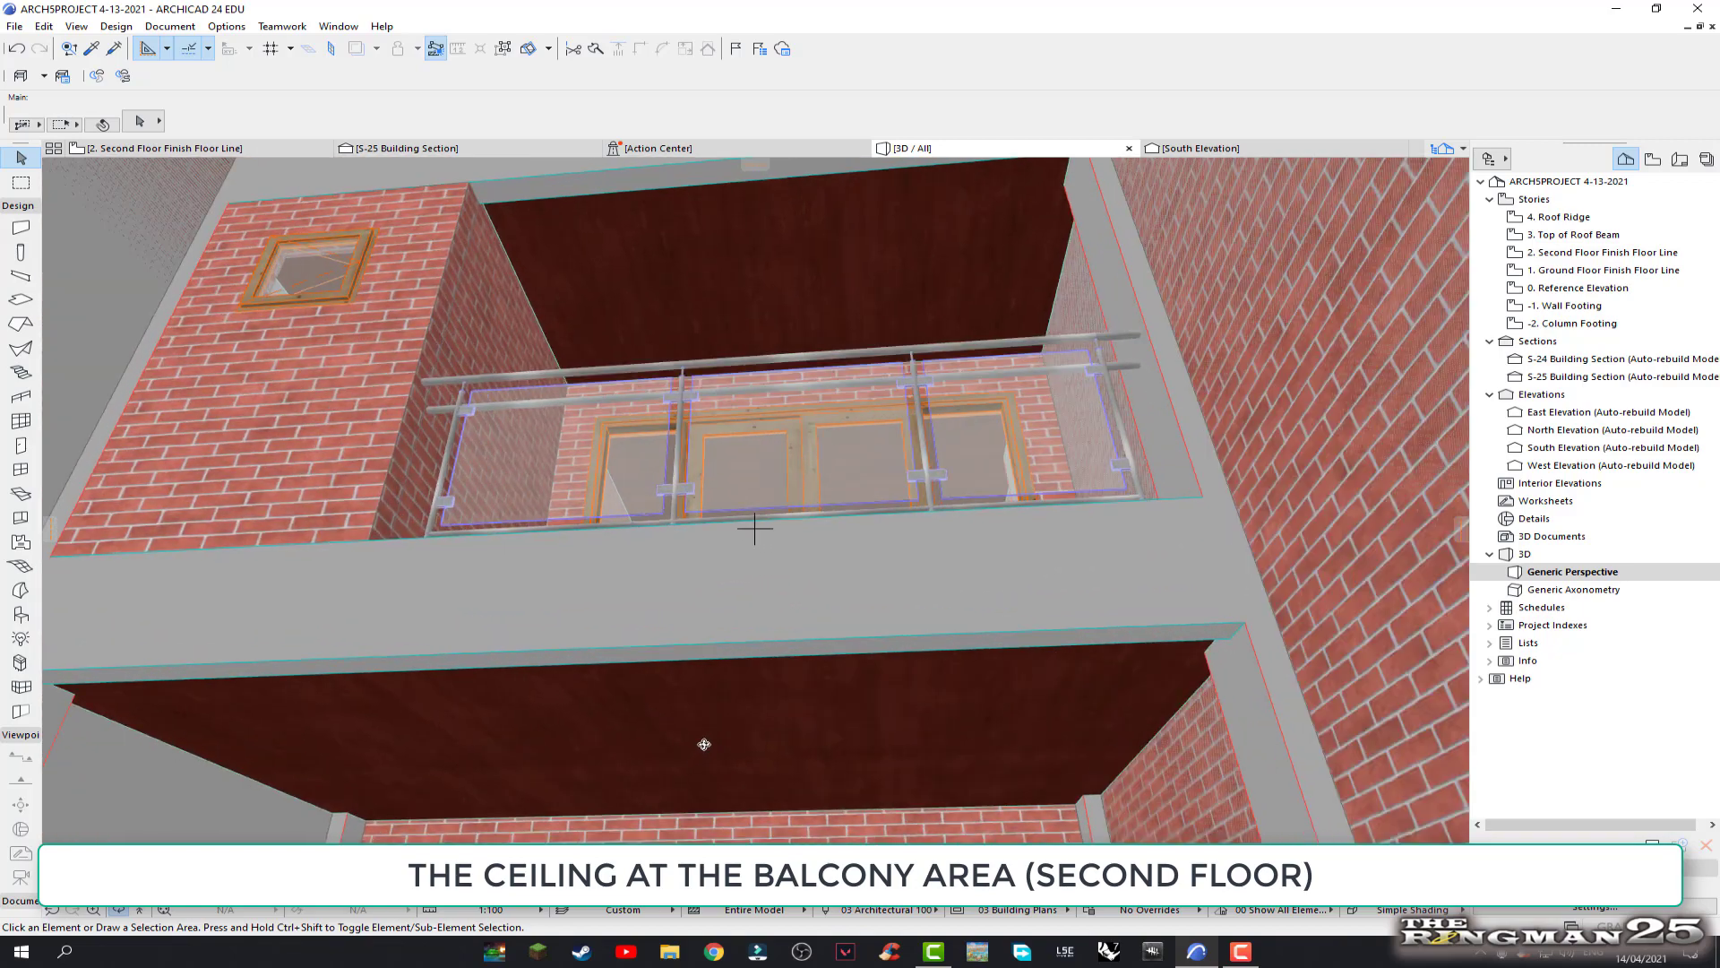
pyautogui.scroll(-3, 704, 744)
pyautogui.scroll(-2, 704, 743)
pyautogui.moveTo(705, 743)
pyautogui.keyDown('shift'); pyautogui.mouseDown(button='middle')
pyautogui.moveTo(750, 691)
pyautogui.moveTo(642, 673)
pyautogui.moveTo(953, 556)
pyautogui.moveTo(1039, 585)
pyautogui.moveTo(835, 487)
pyautogui.moveTo(825, 510)
pyautogui.mouseUp(button='middle'); pyautogui.keyUp('shift')
pyautogui.scroll(-3, 663, 417)
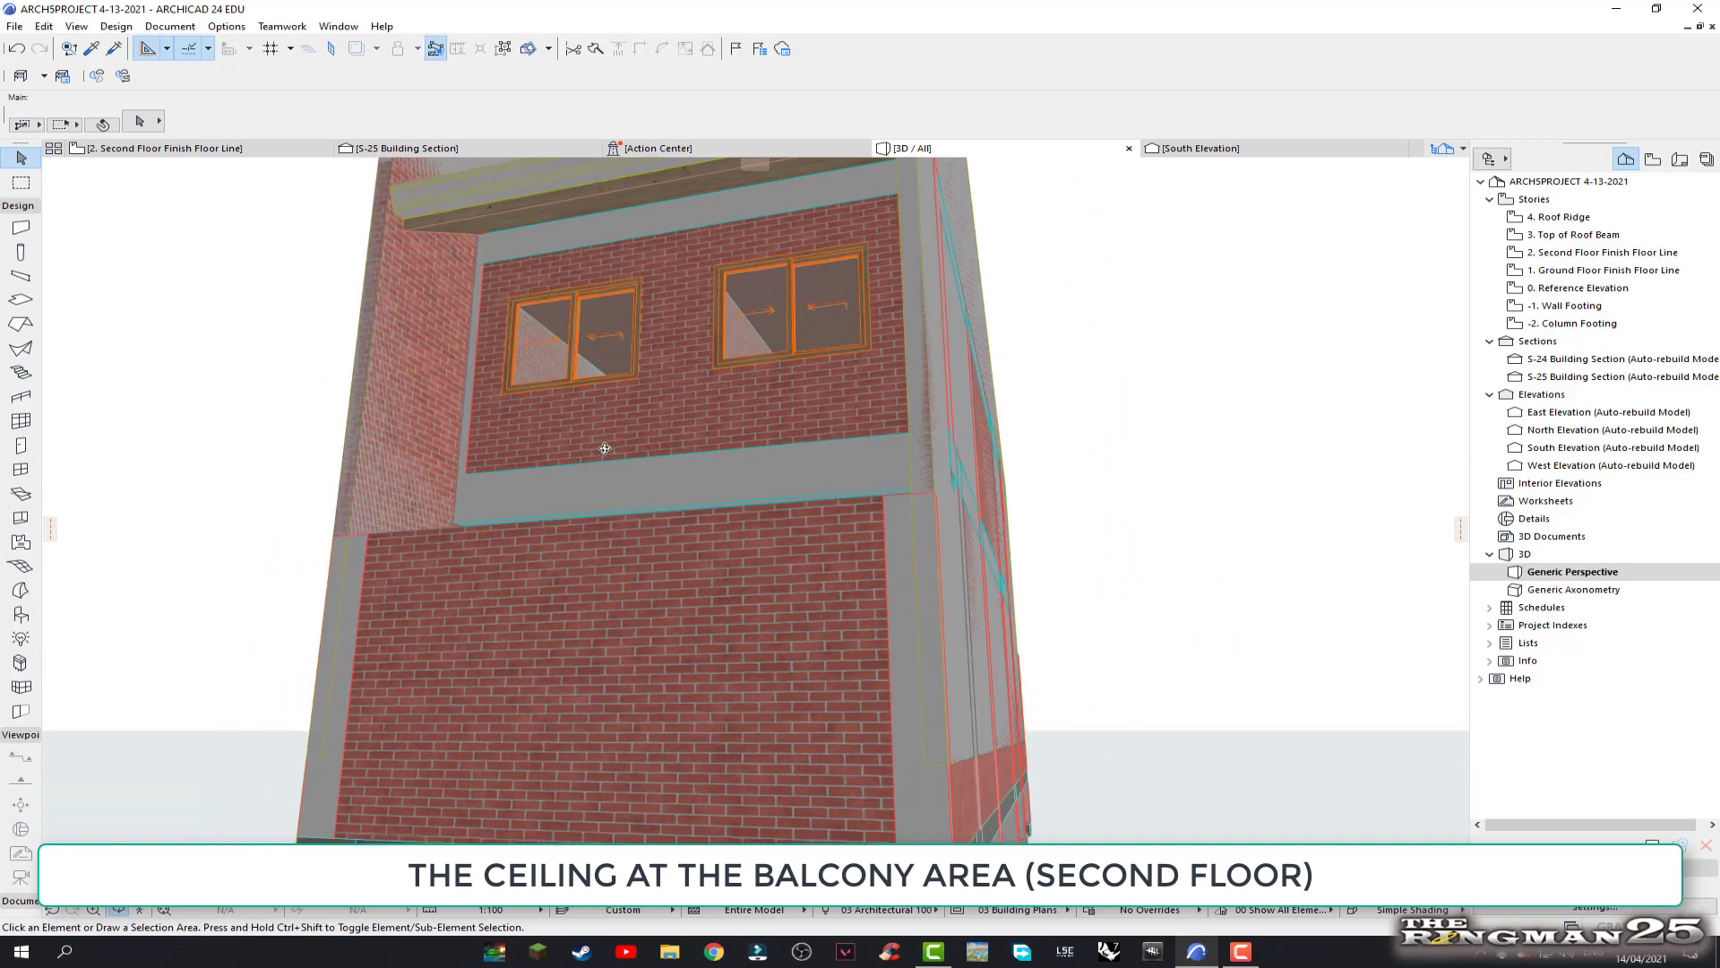
pyautogui.scroll(-2, 646, 443)
pyautogui.scroll(3, 609, 493)
pyautogui.scroll(4, 582, 529)
pyautogui.moveTo(582, 528)
pyautogui.keyDown('shift'); pyautogui.mouseDown(button='middle')
pyautogui.moveTo(595, 562)
pyautogui.moveTo(642, 556)
pyautogui.mouseUp(button='middle'); pyautogui.keyUp('shift')
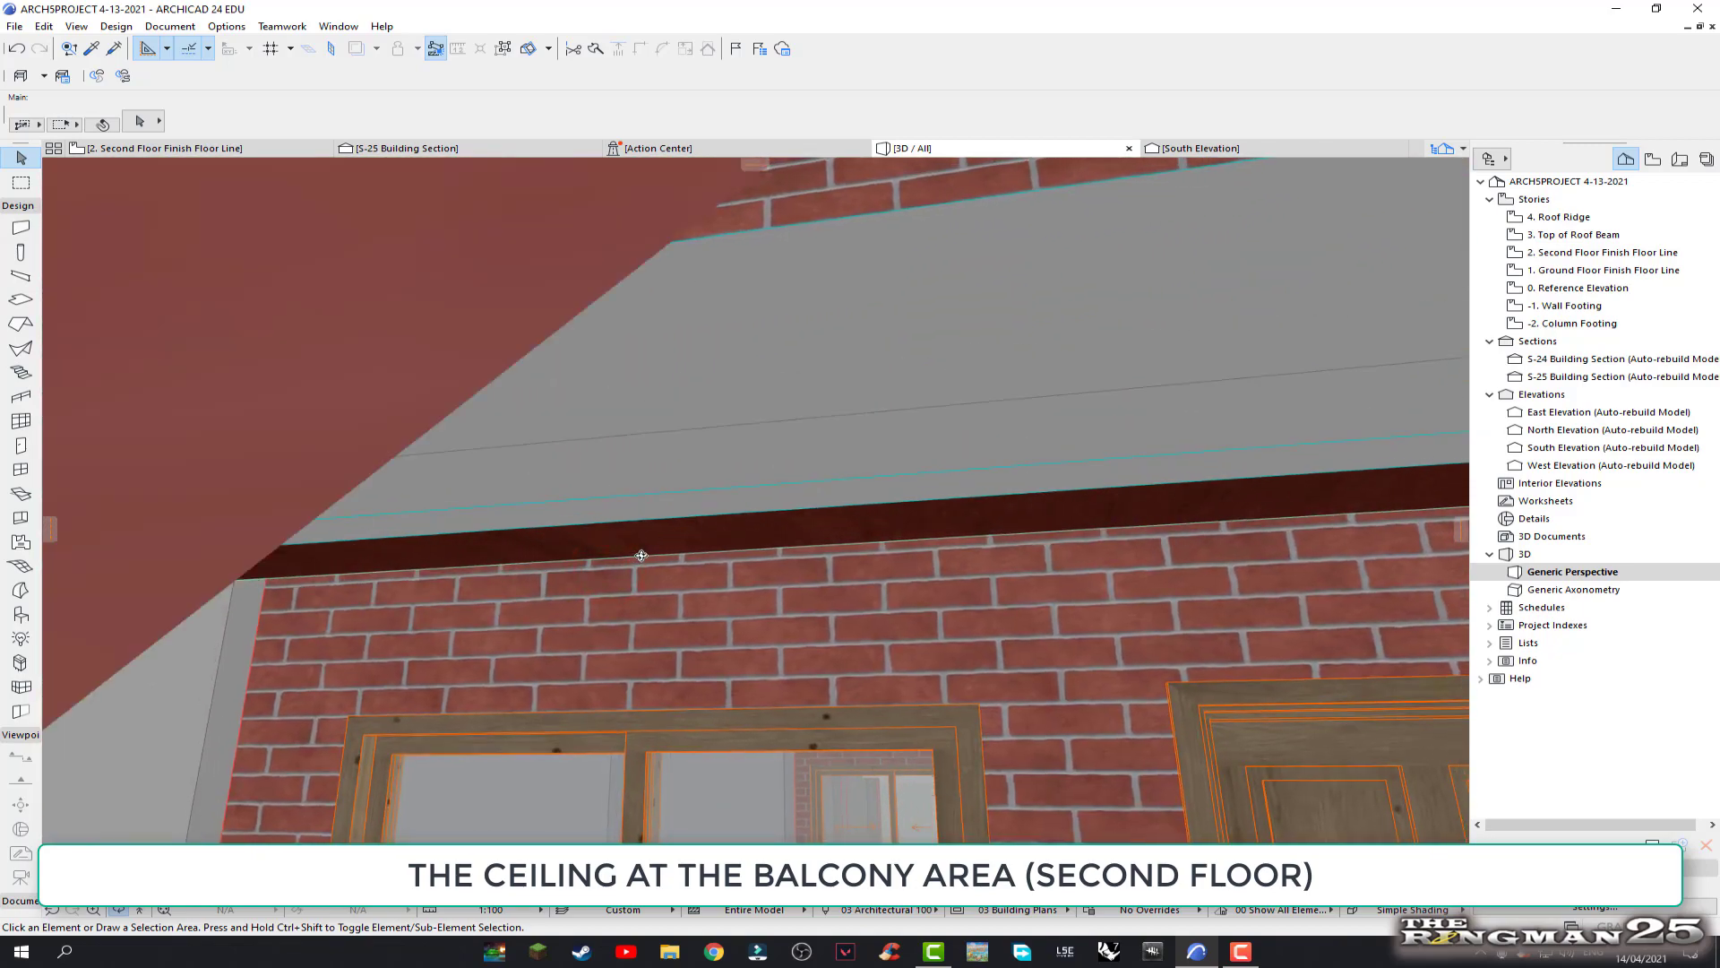
pyautogui.scroll(3, 729, 541)
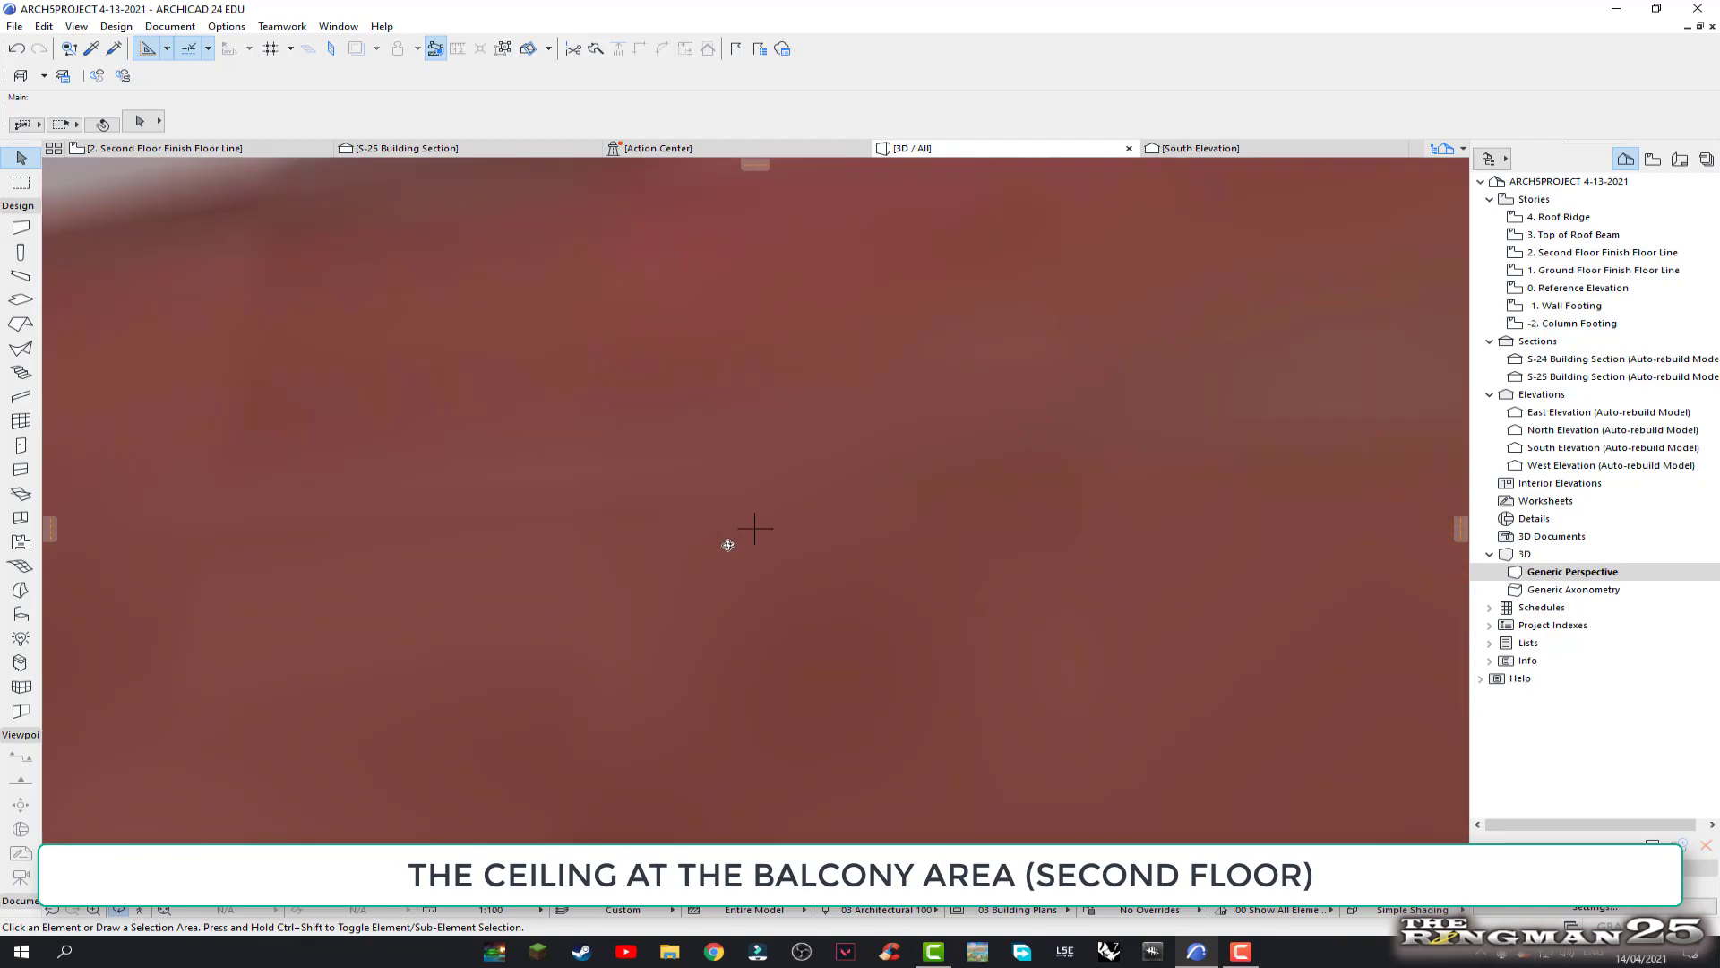
pyautogui.scroll(3, 734, 542)
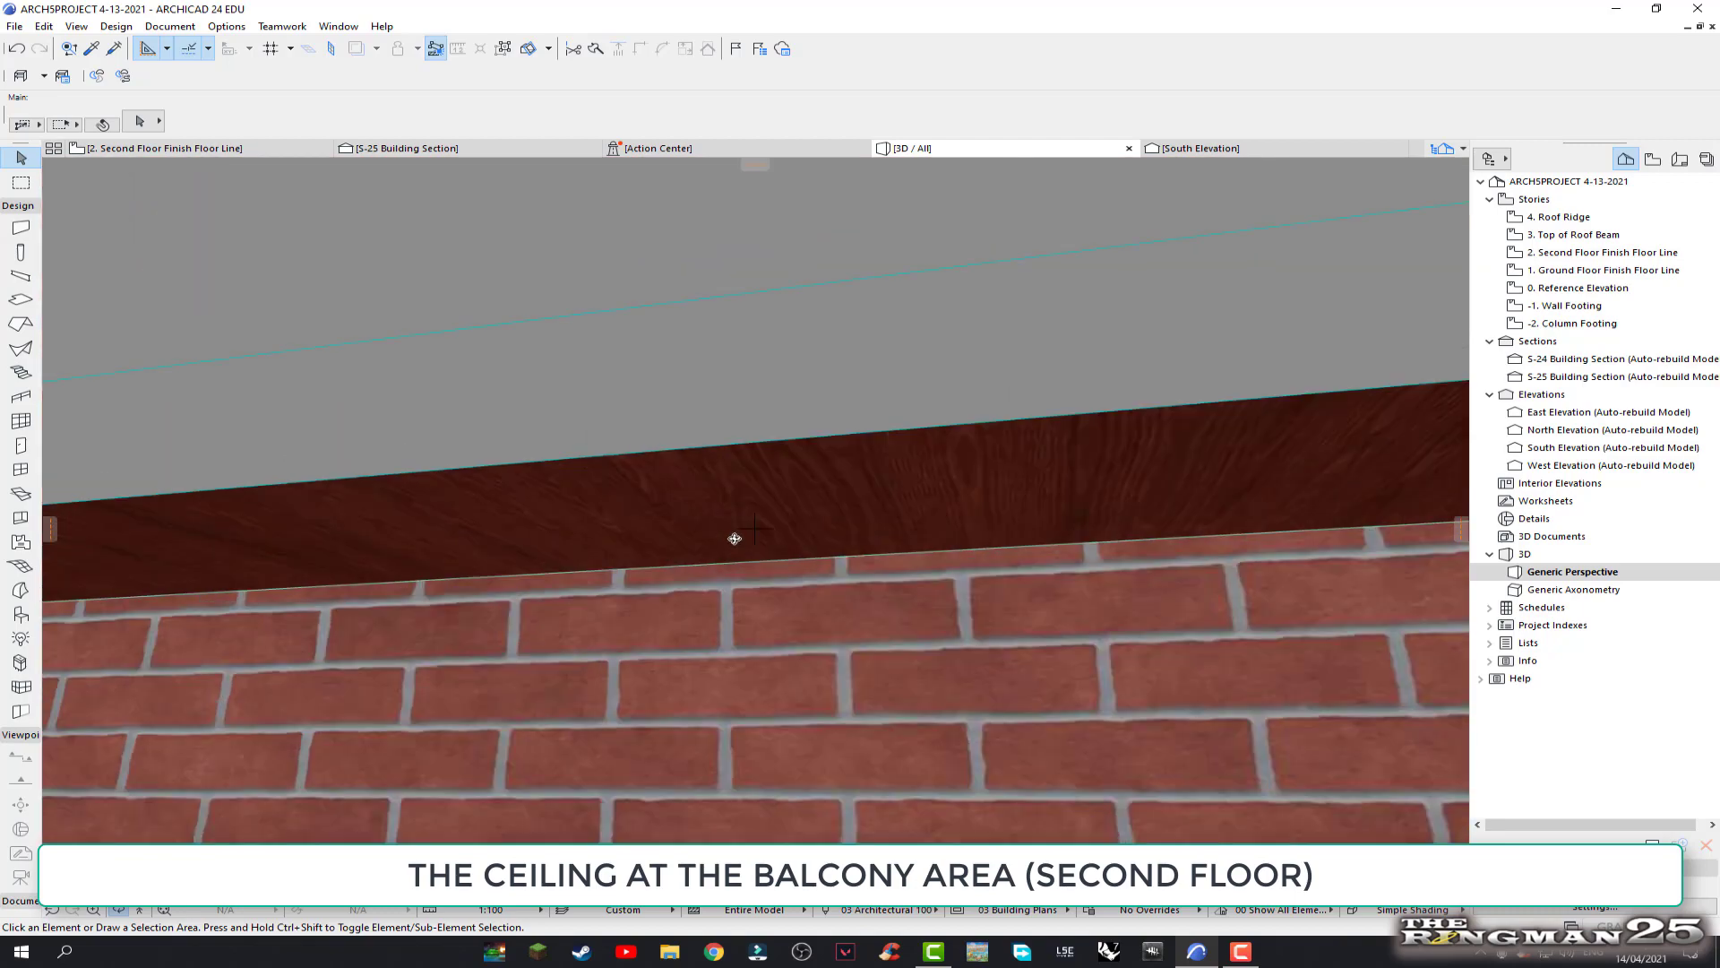
pyautogui.scroll(-2, 735, 537)
pyautogui.scroll(-2, 733, 534)
pyautogui.scroll(-3, 840, 529)
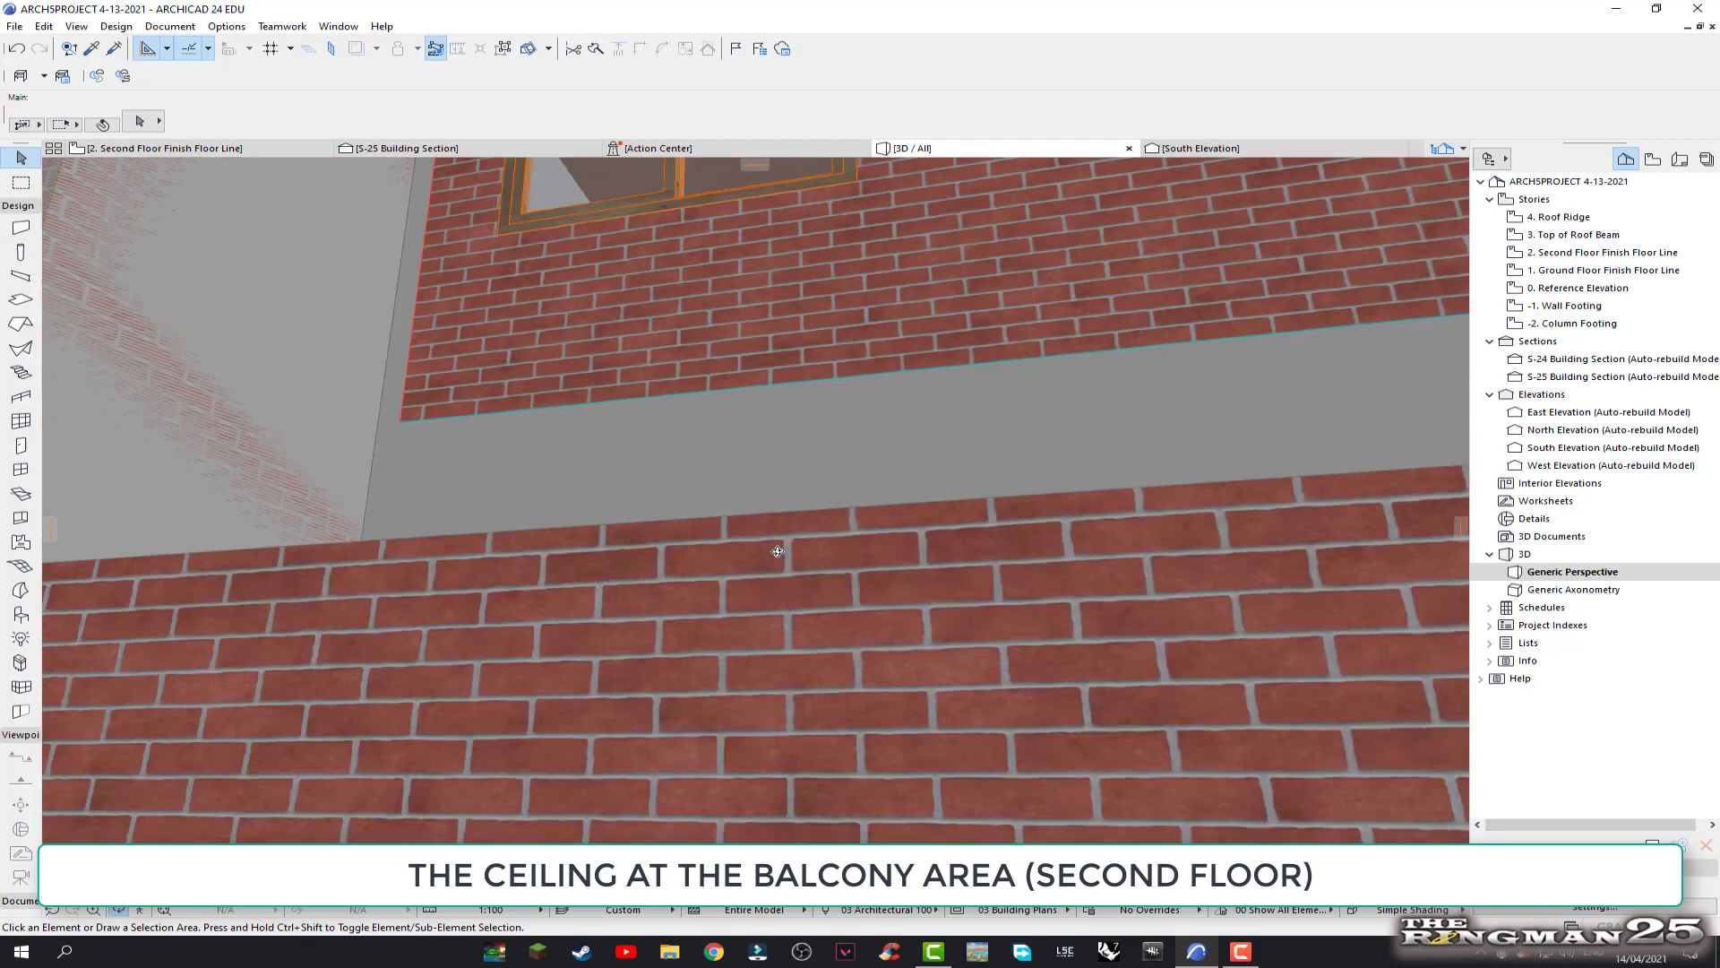
pyautogui.scroll(-3, 779, 553)
pyautogui.scroll(-3, 781, 548)
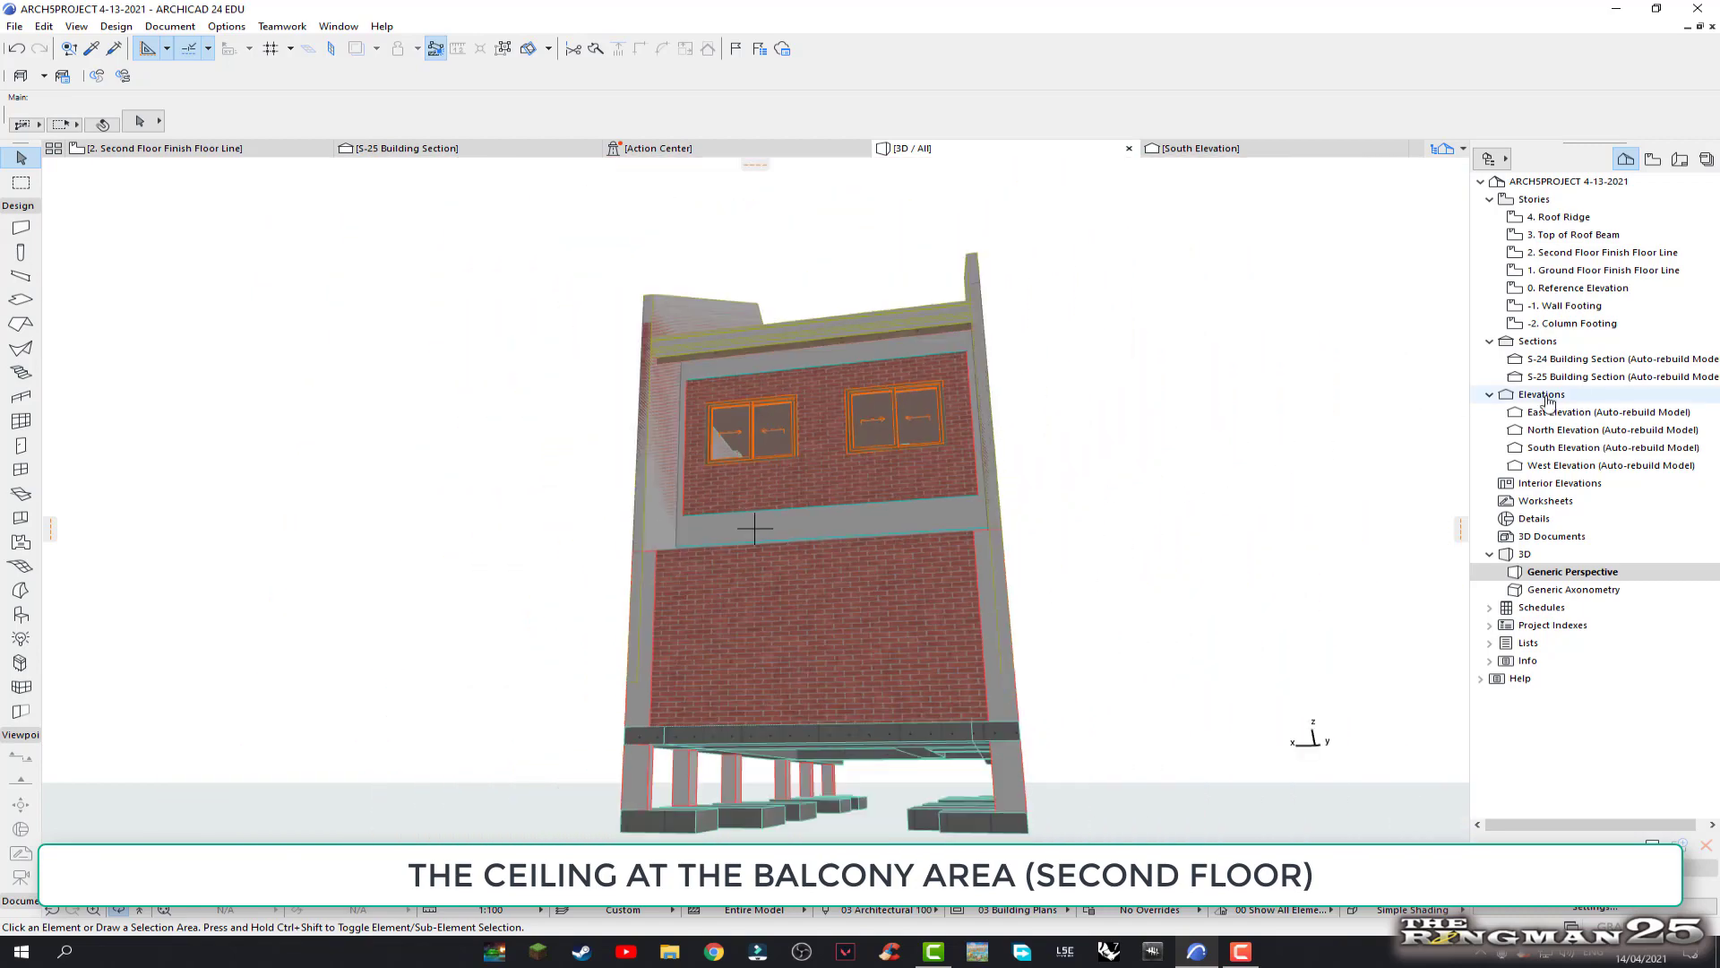
pyautogui.doubleClick(1581, 378)
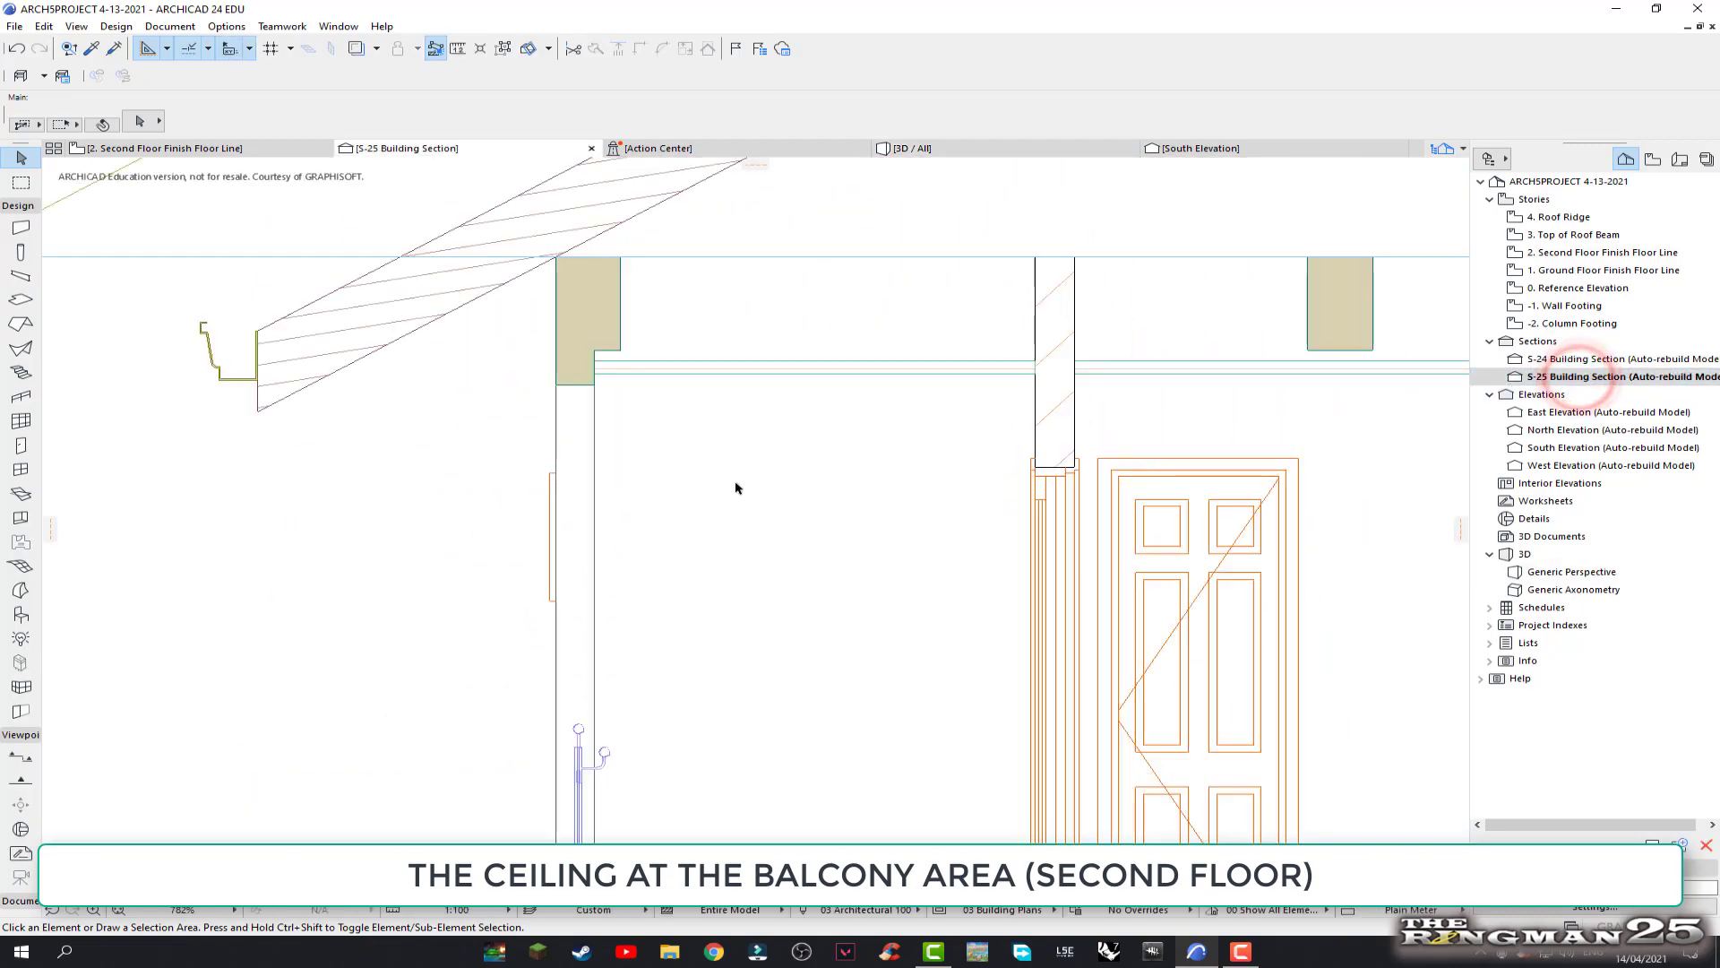
pyautogui.click(732, 376)
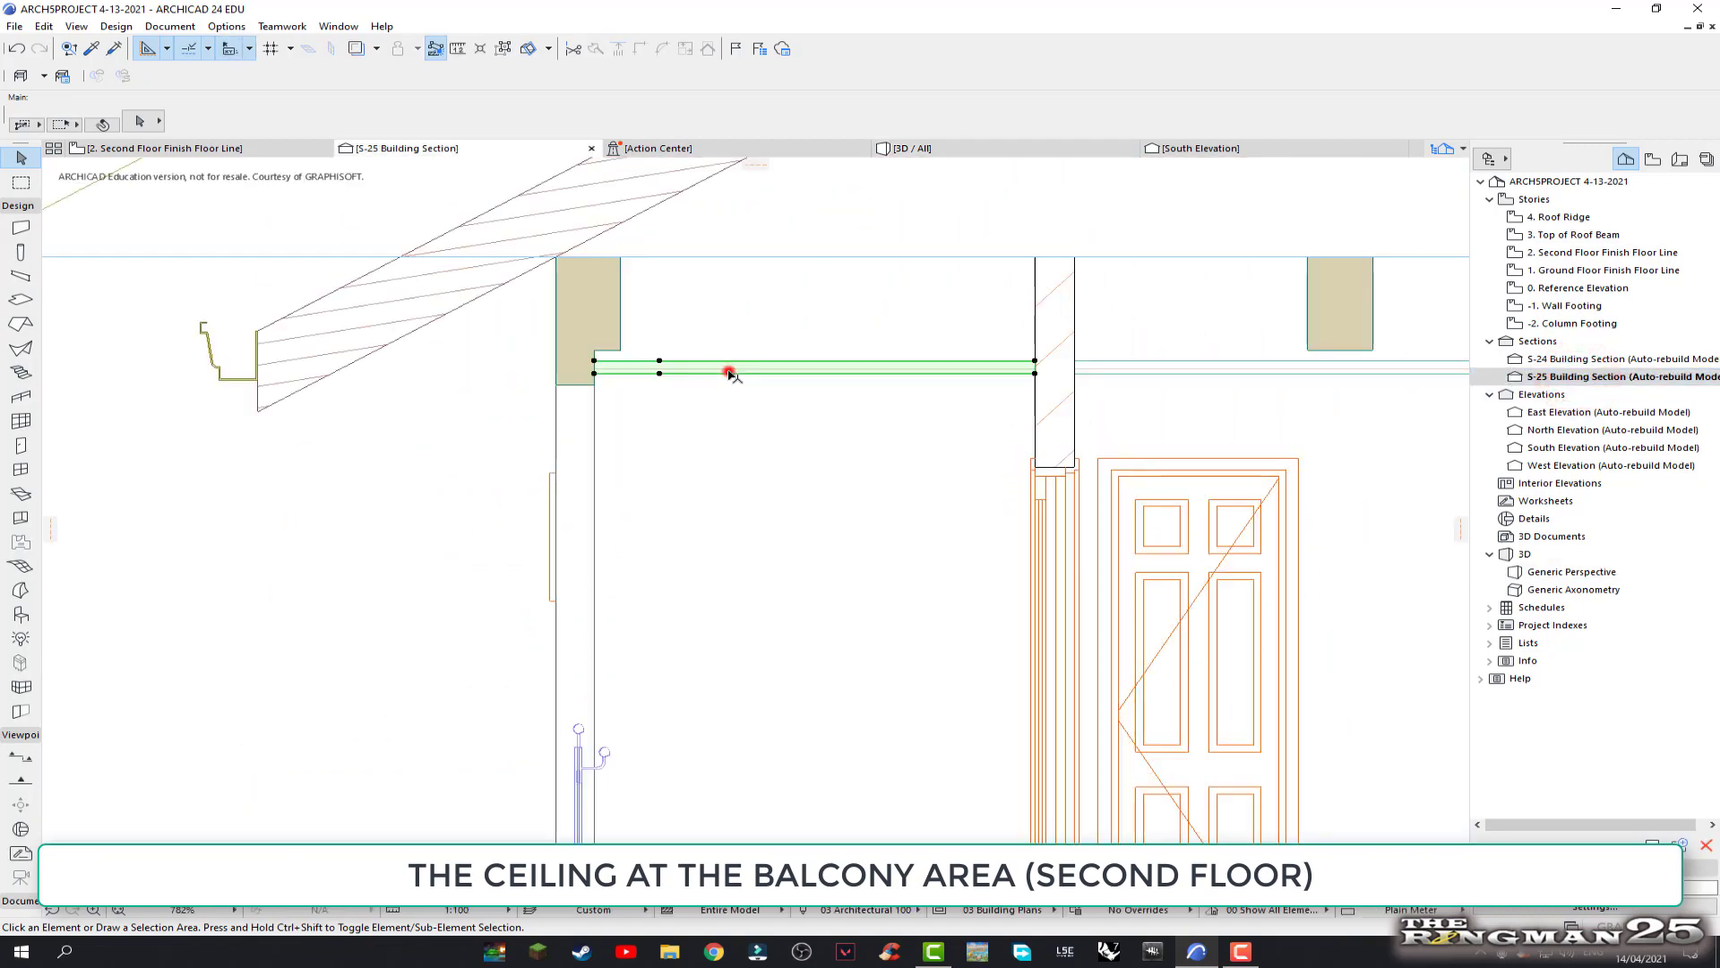
pyautogui.click(919, 424)
pyautogui.scroll(-4, 918, 426)
pyautogui.scroll(-3, 918, 427)
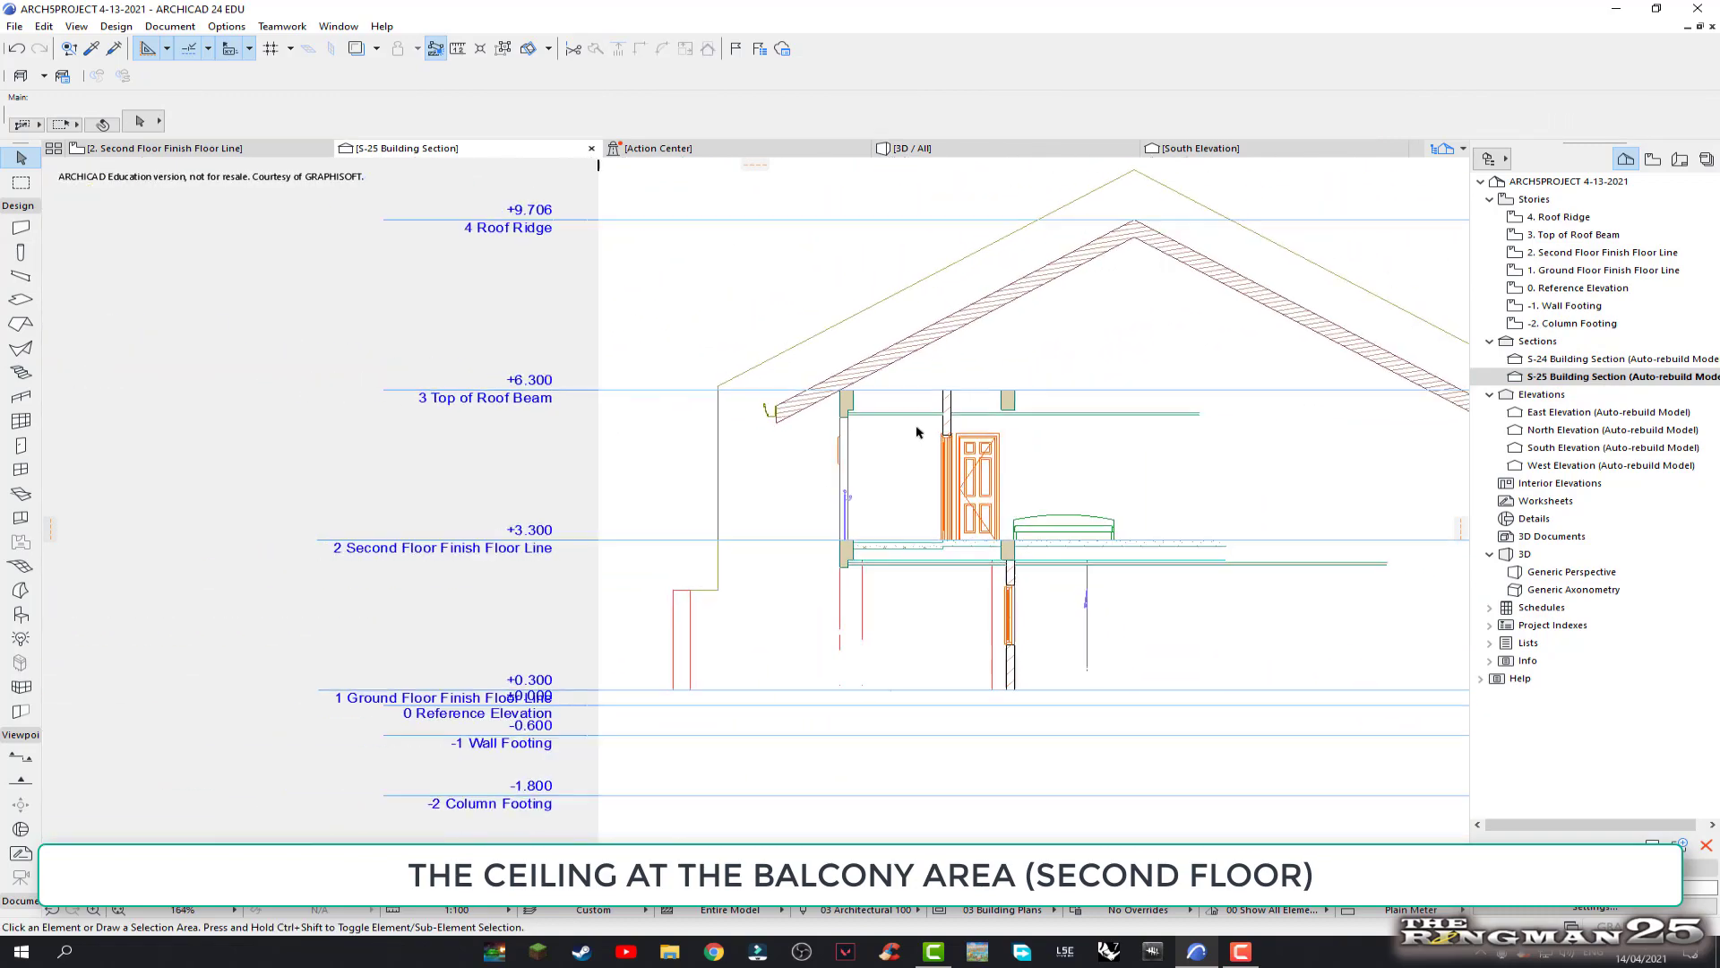
pyautogui.scroll(-1, 923, 434)
pyautogui.scroll(1, 925, 438)
pyautogui.scroll(1, 929, 444)
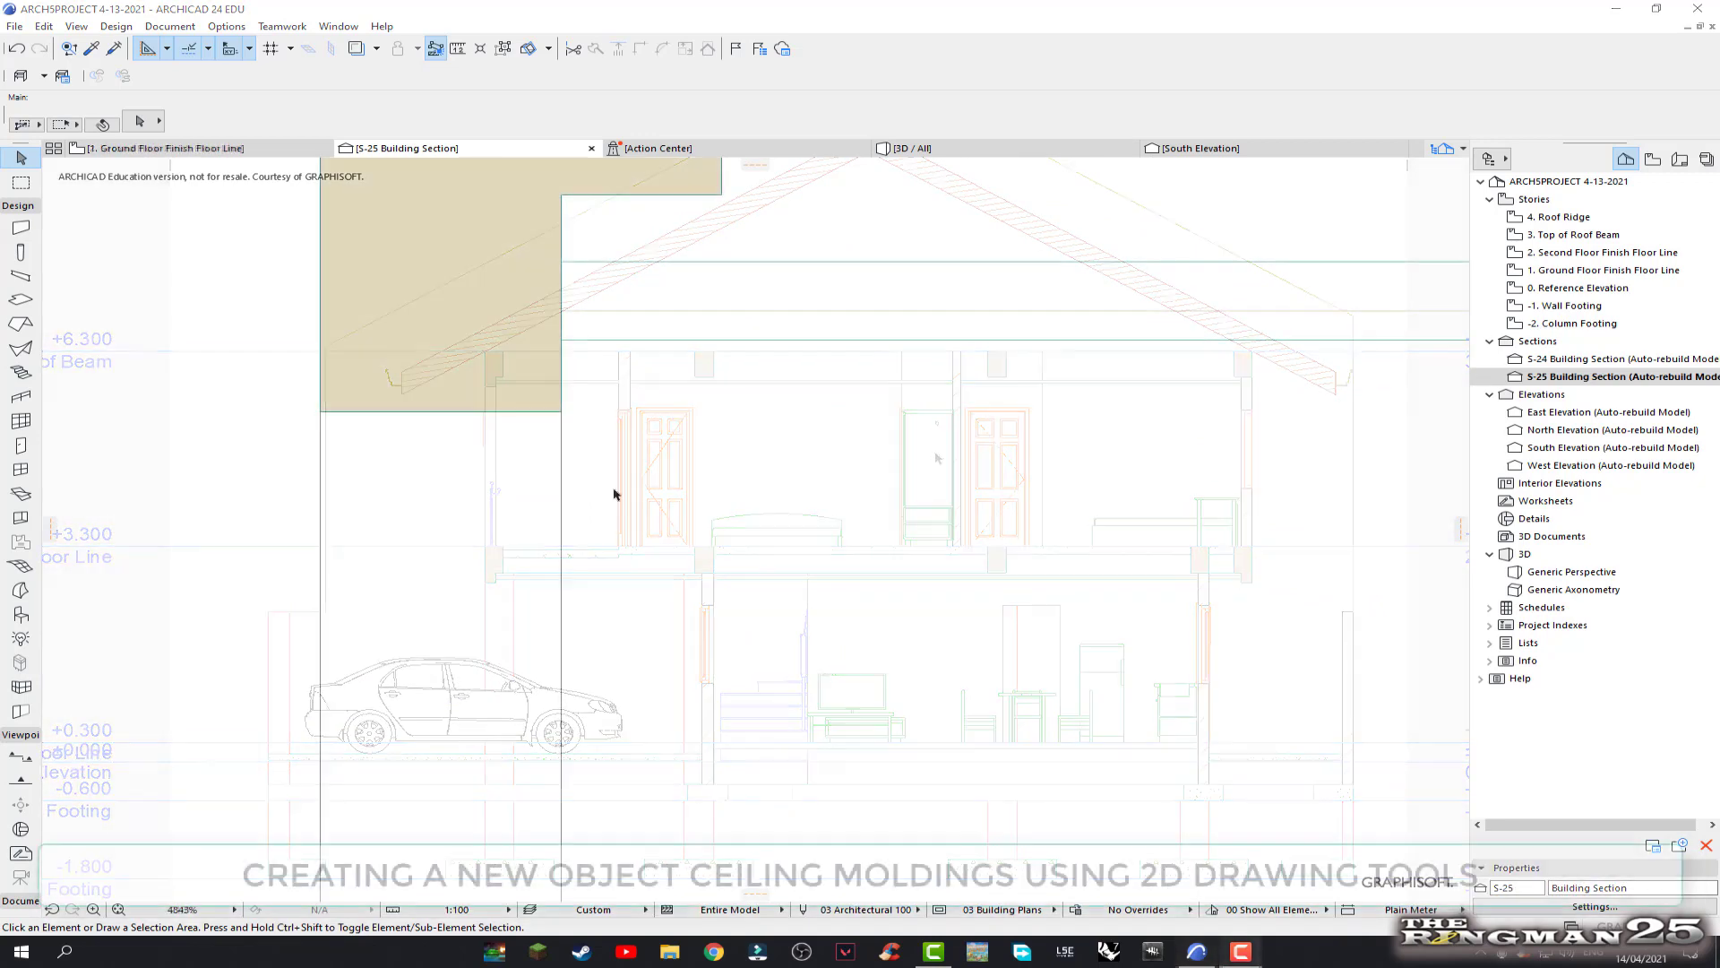
# Draw the 40-long vertical and horizontal molding profile lines with the Line tool
pyautogui.click(166, 27)
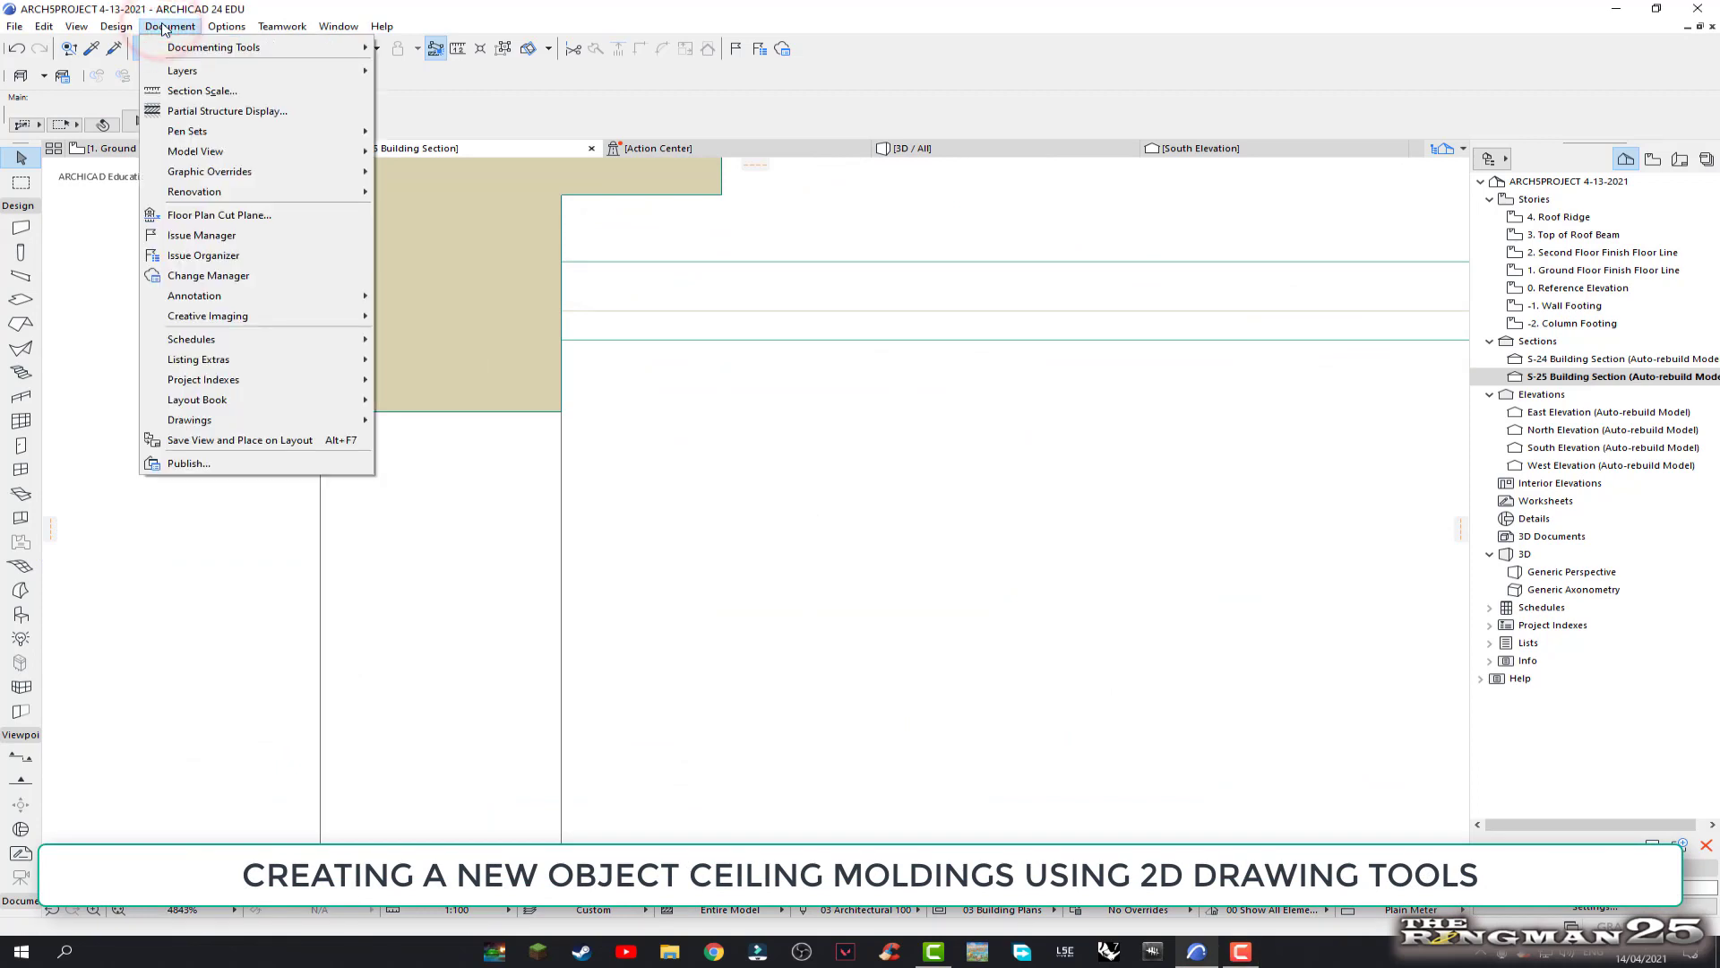
pyautogui.moveTo(213, 46)
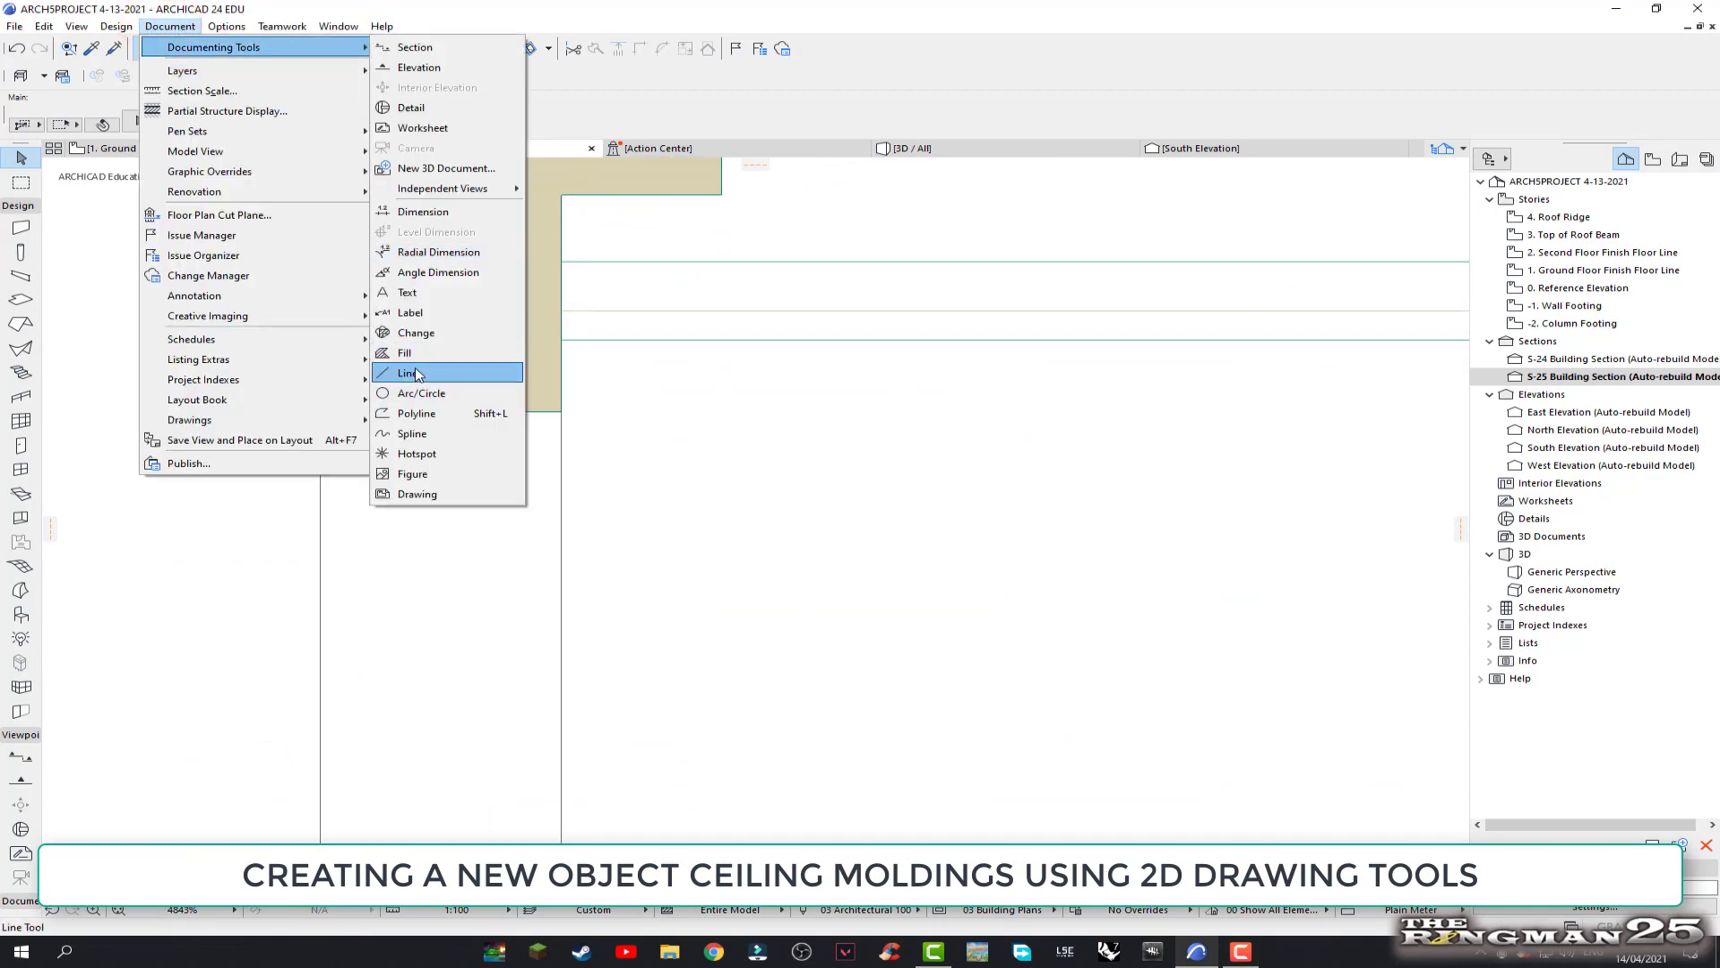
pyautogui.click(416, 371)
pyautogui.click(687, 420)
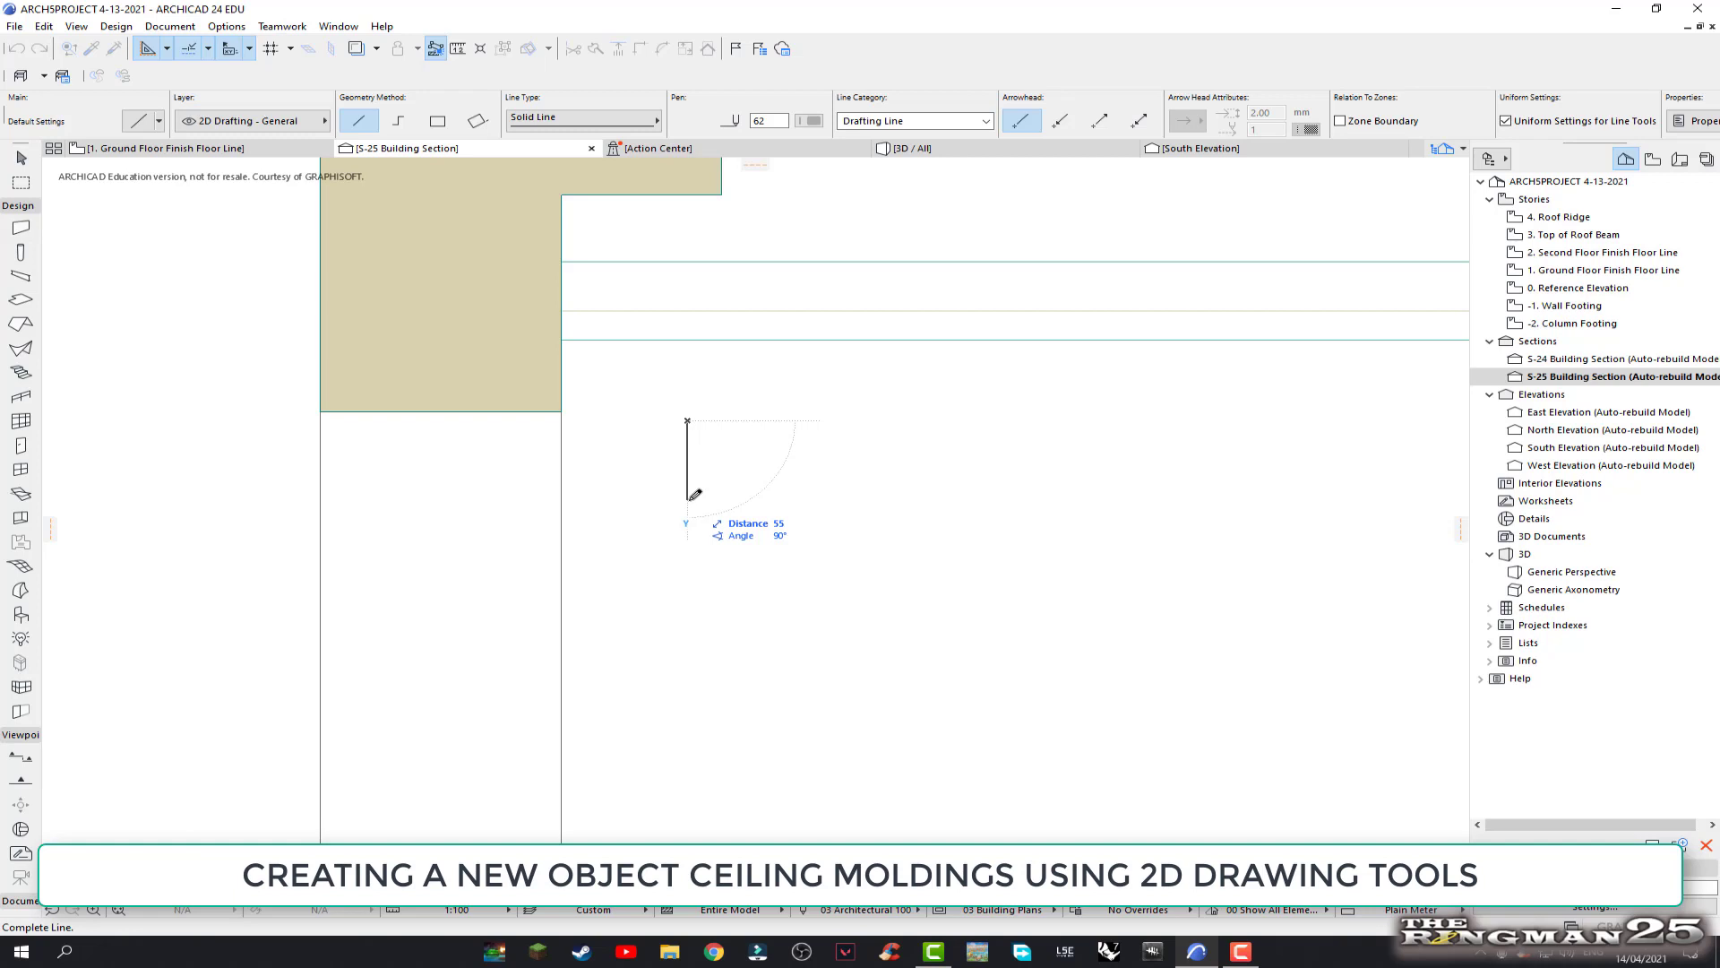
pyautogui.write('40')
pyautogui.press('Return')
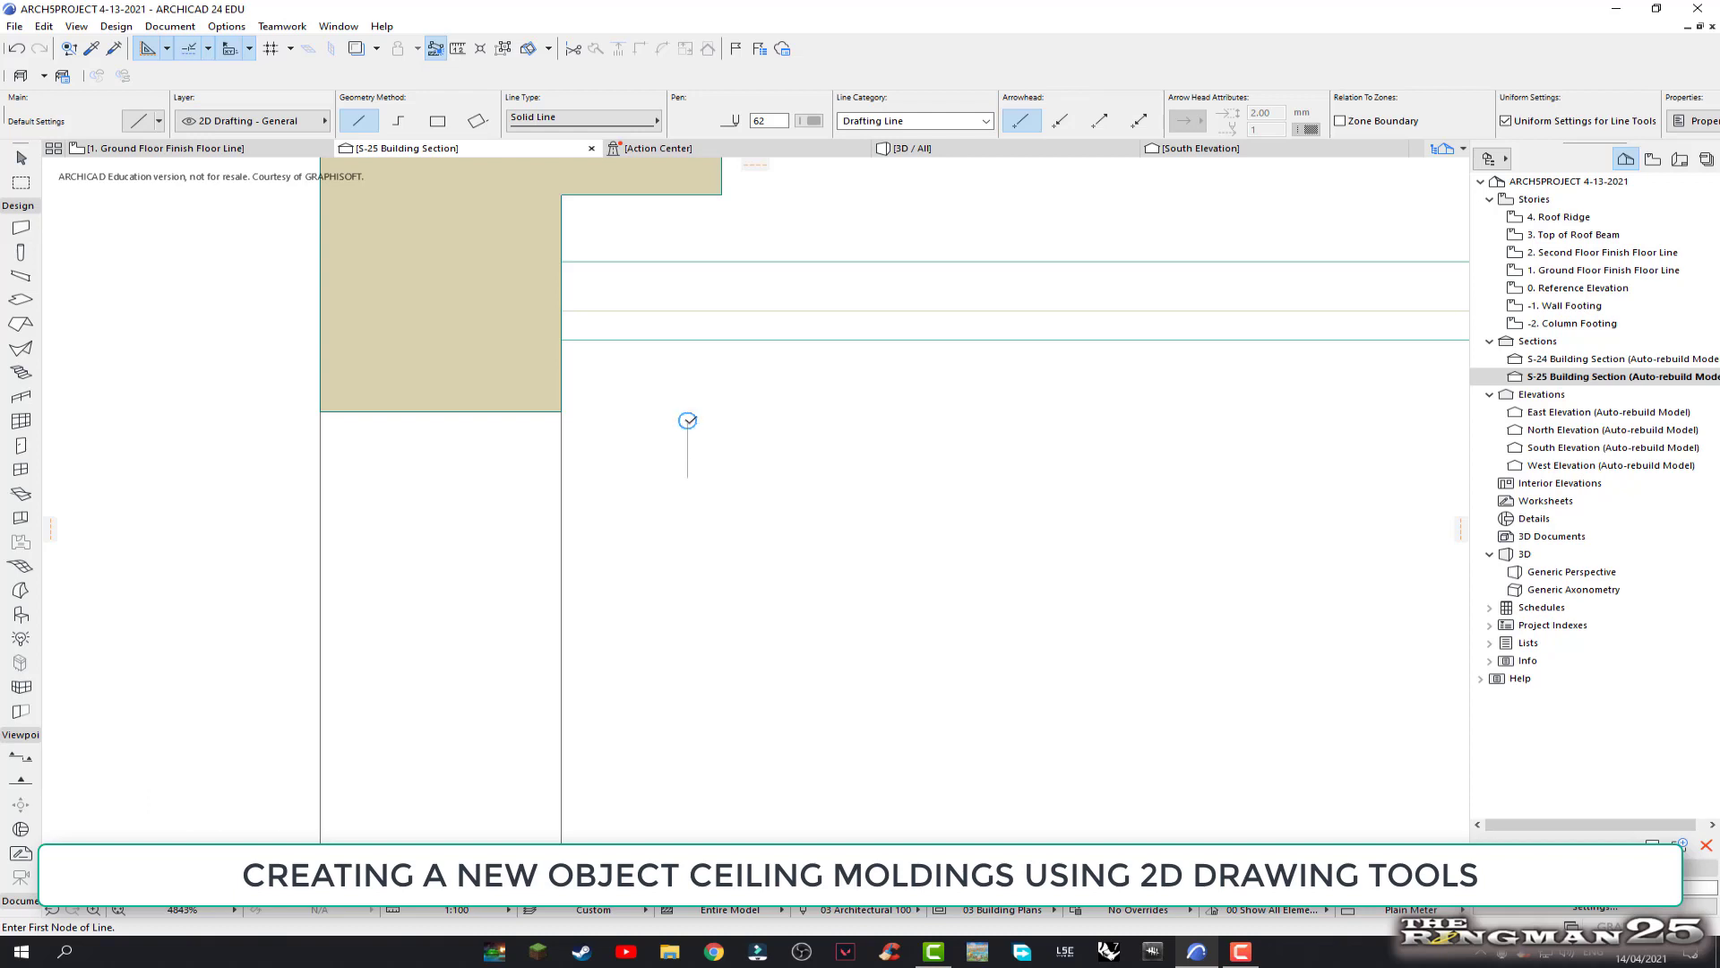
pyautogui.click(687, 418)
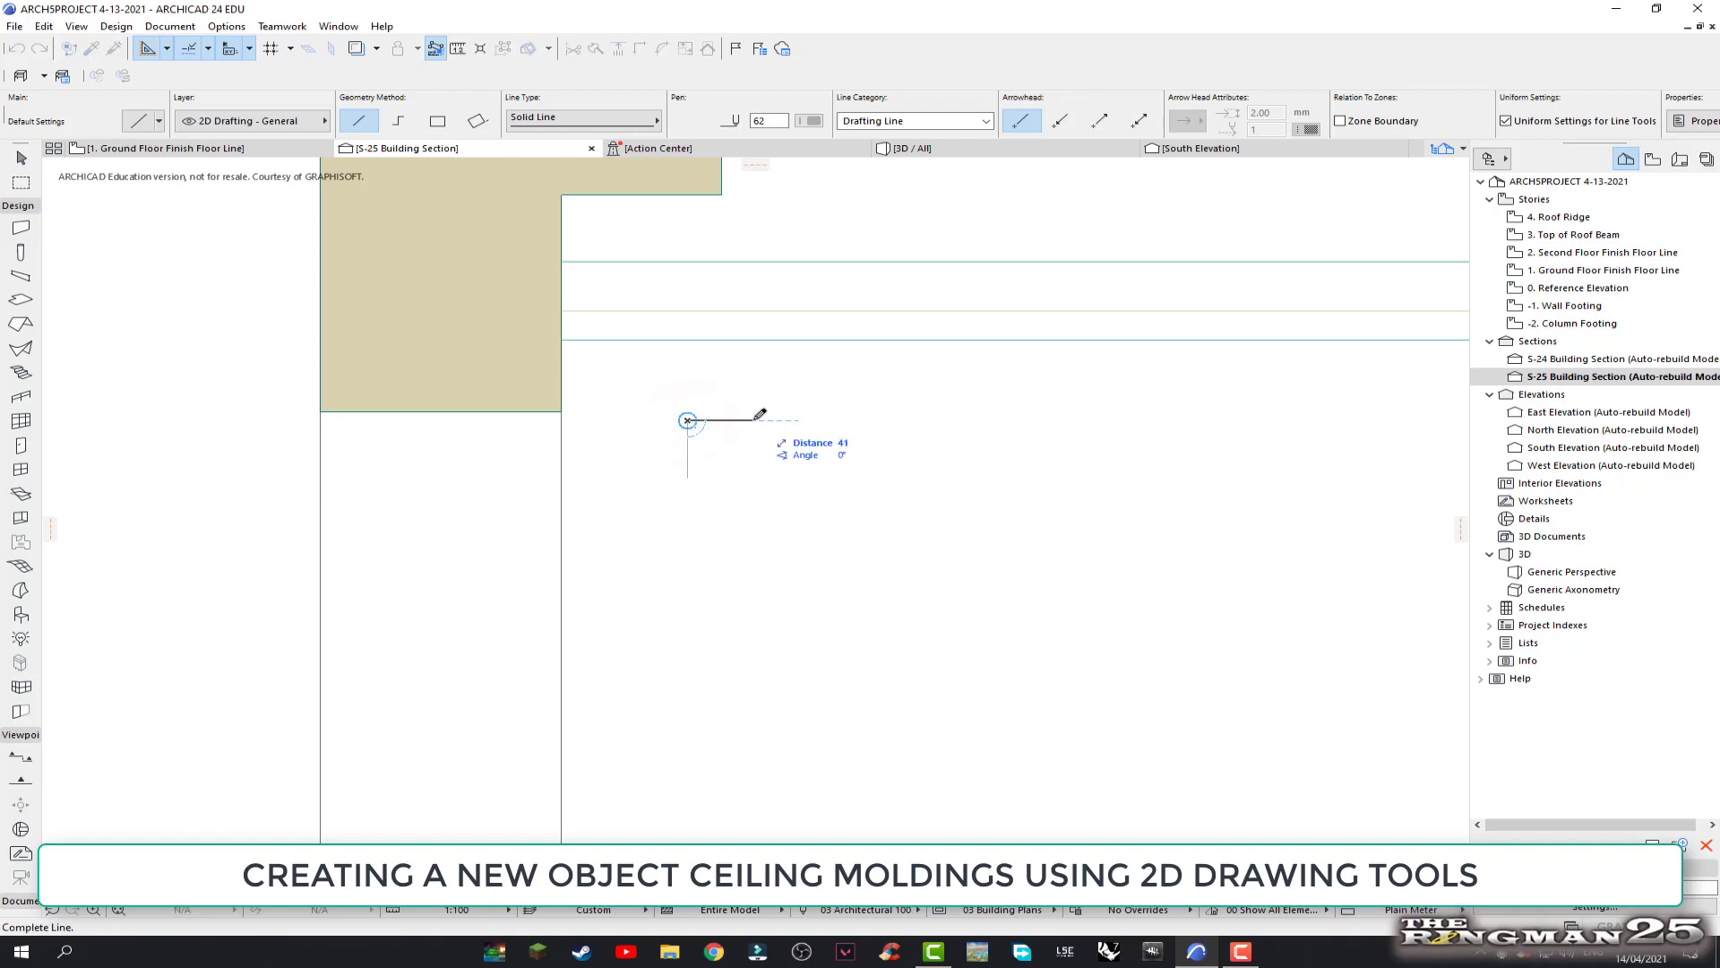
pyautogui.write('4')
pyautogui.press('Return')
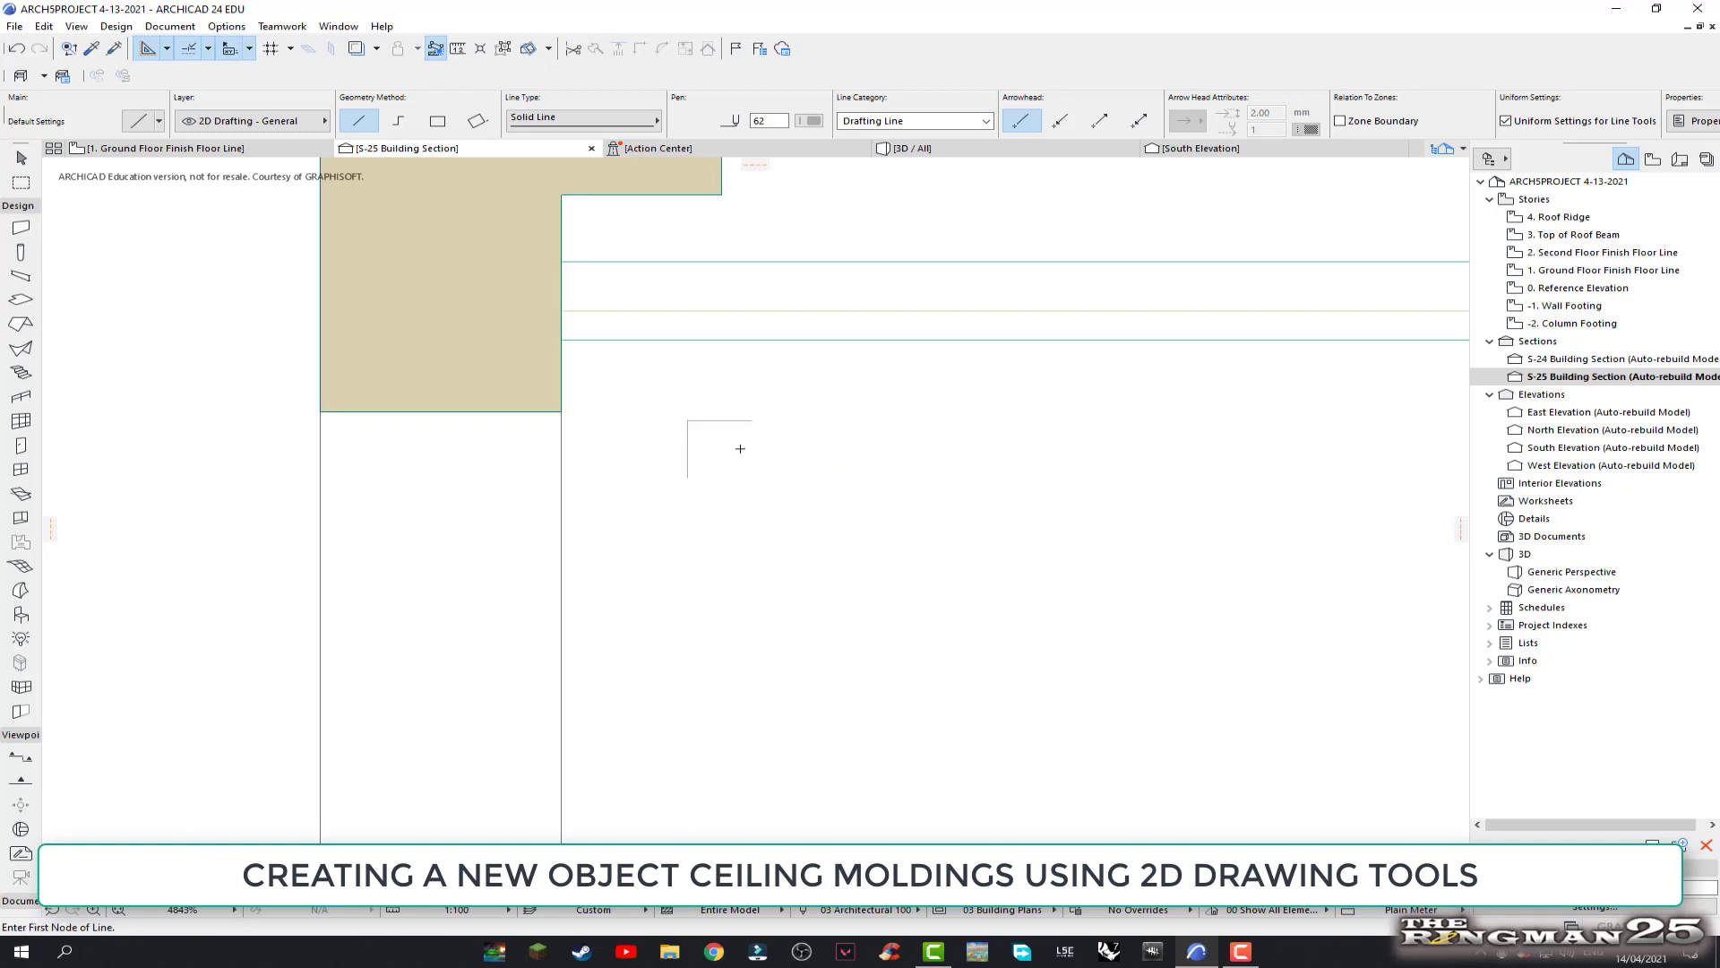
# Add 10-unit lines down the right side and along the bottom of the profile
pyautogui.scroll(2, 757, 425)
pyautogui.scroll(2, 756, 425)
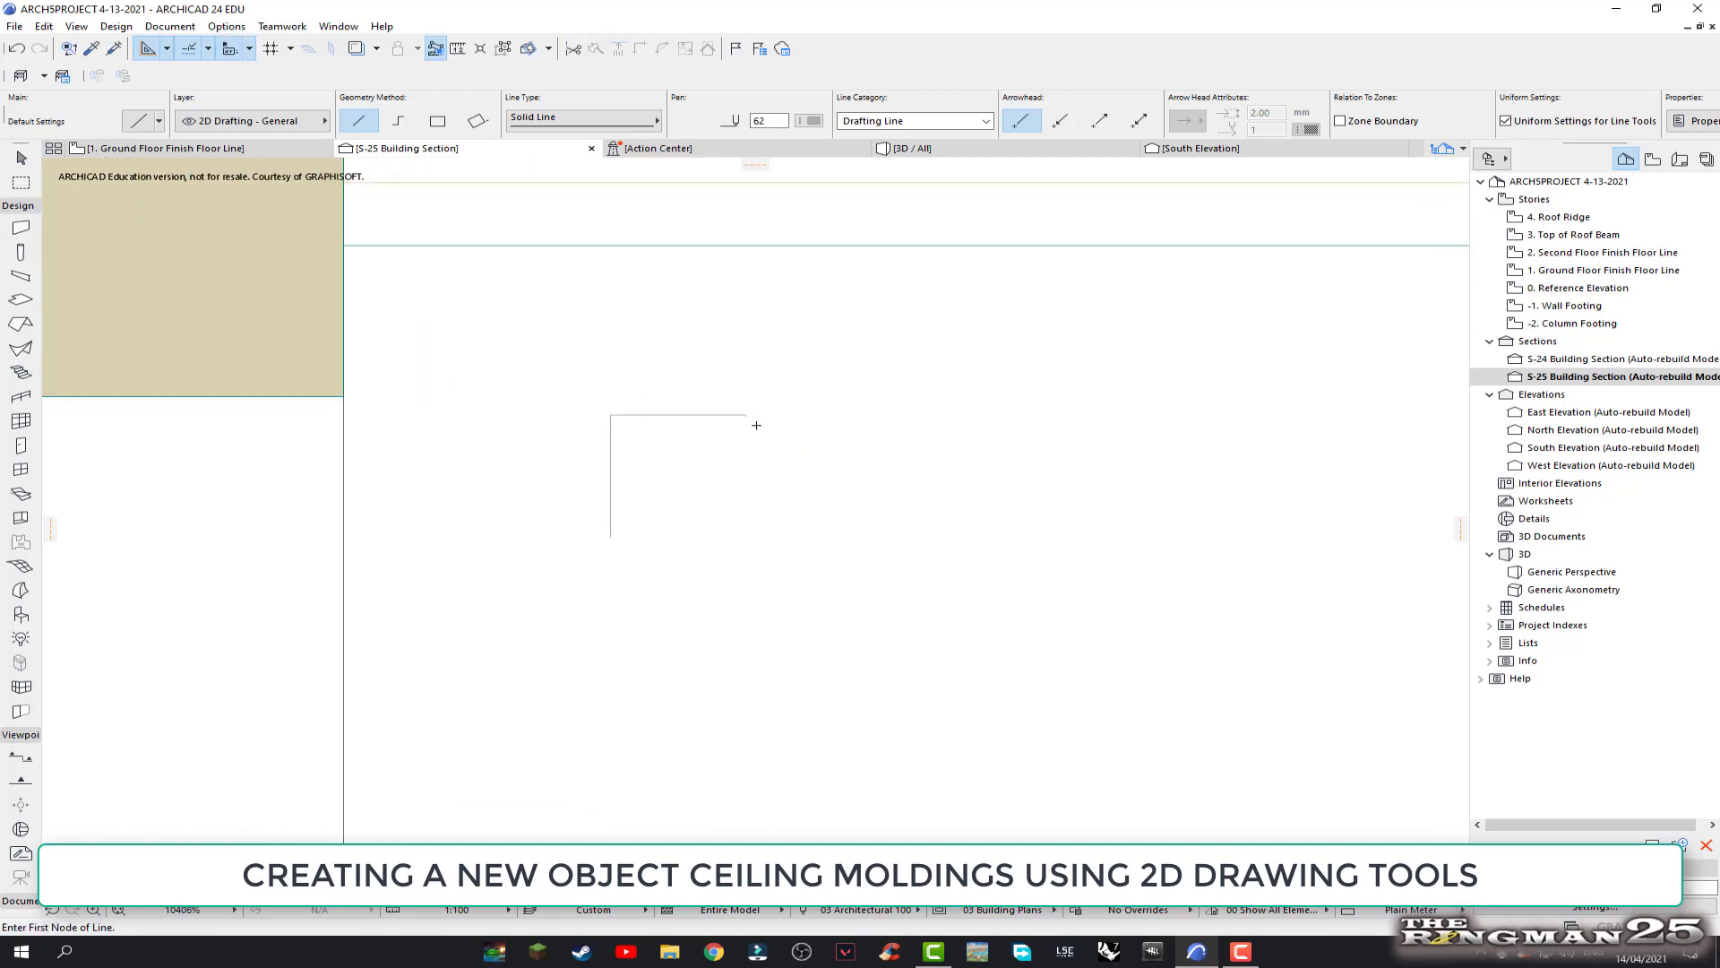
pyautogui.scroll(2, 754, 423)
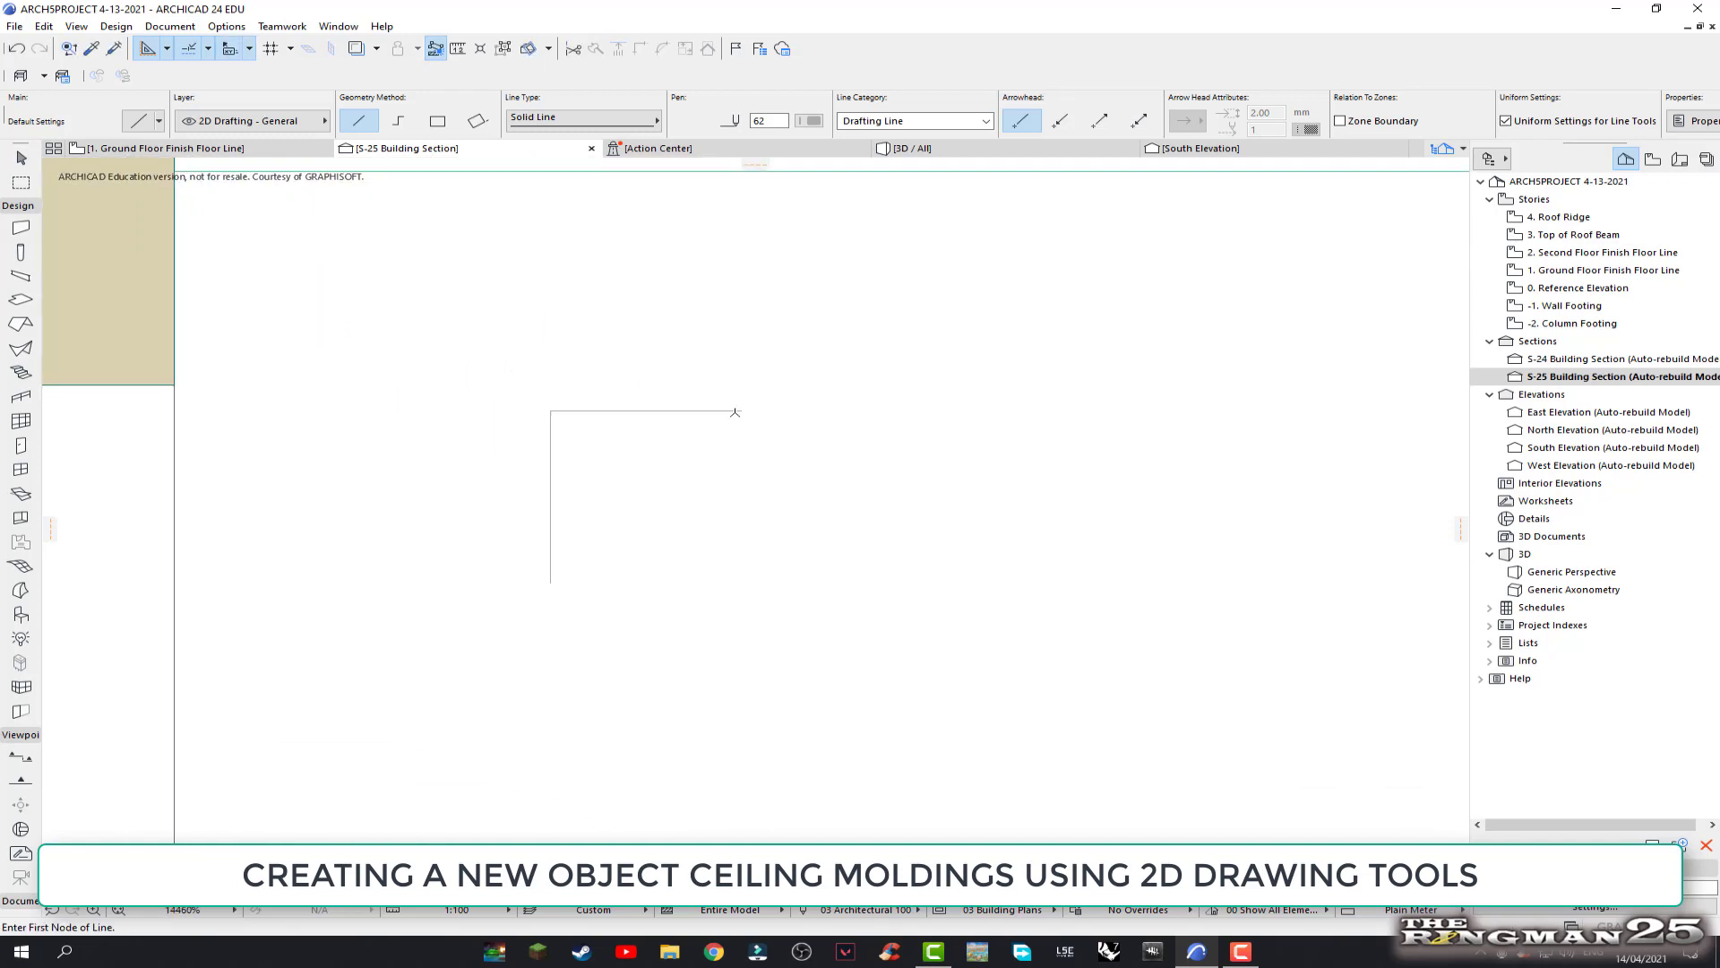
pyautogui.click(742, 410)
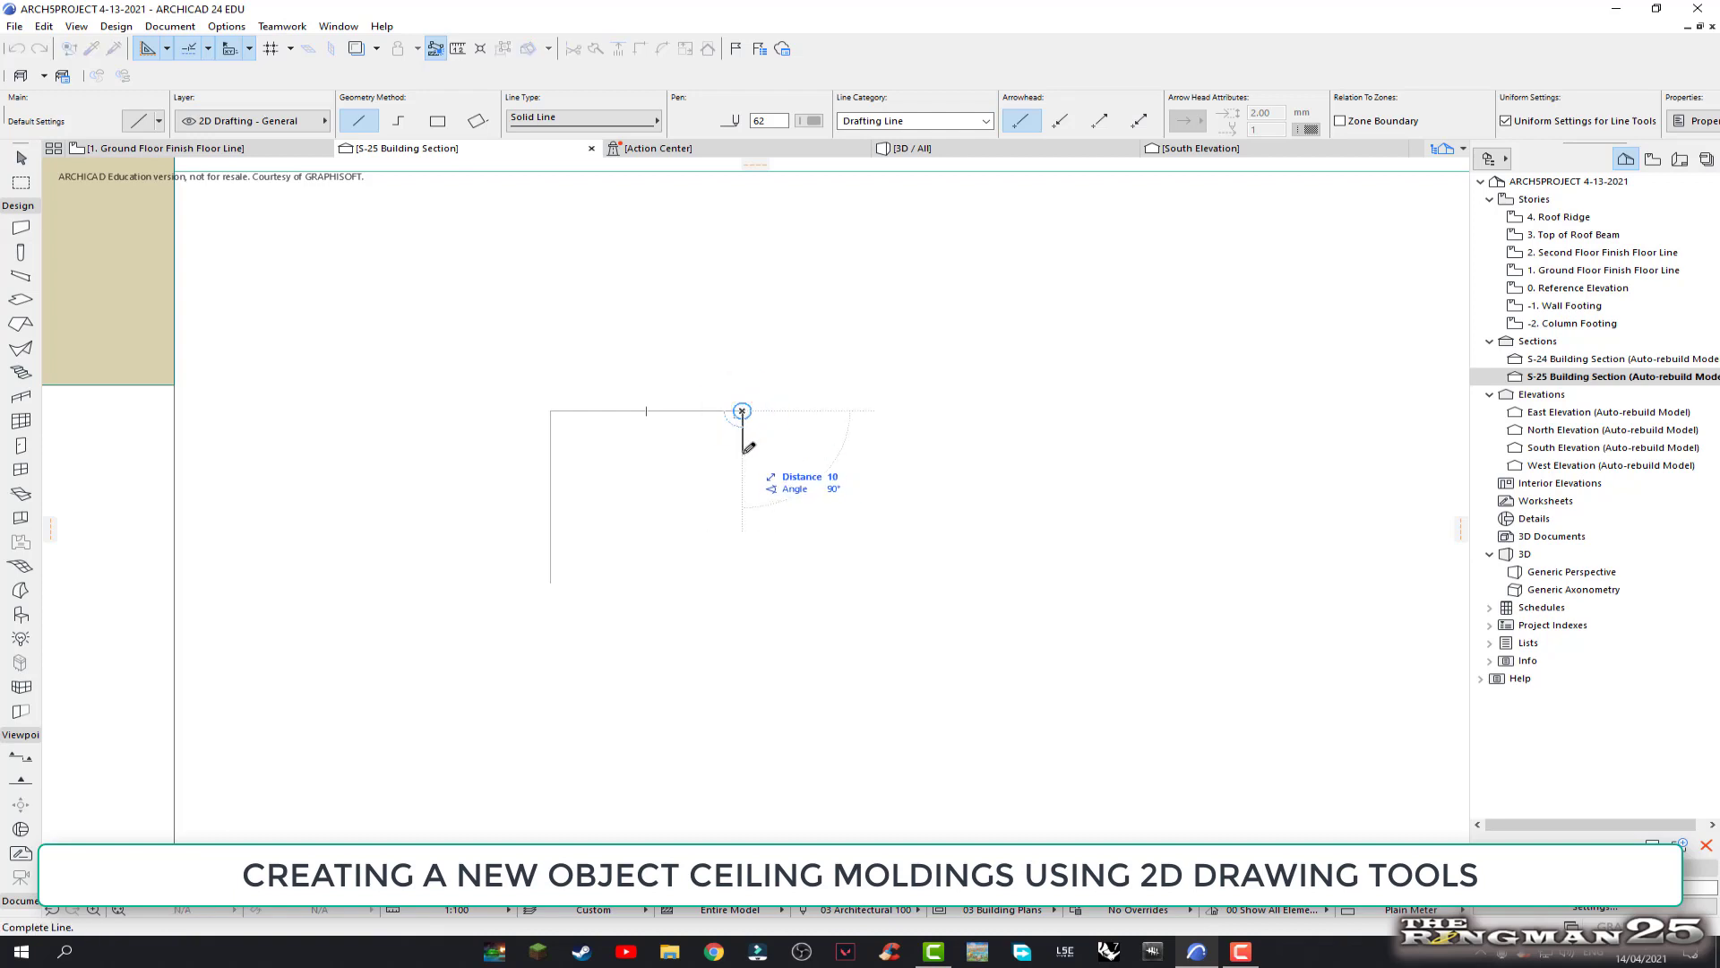
pyautogui.write('1')
pyautogui.press('Return')
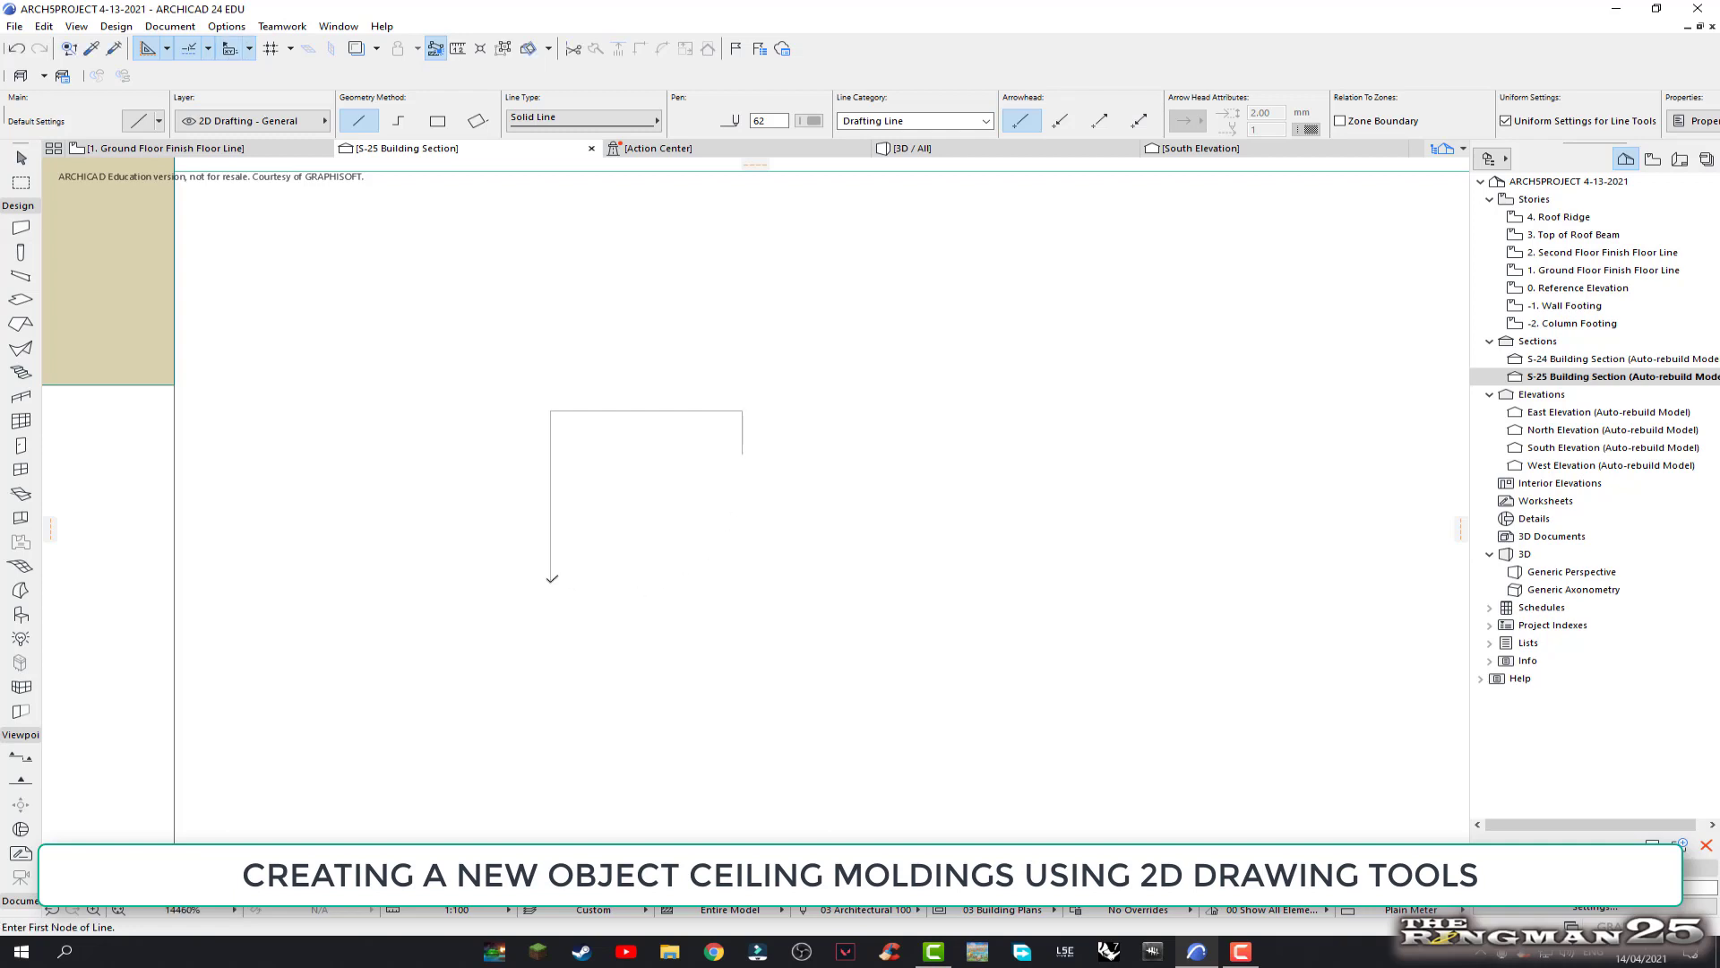
pyautogui.click(551, 580)
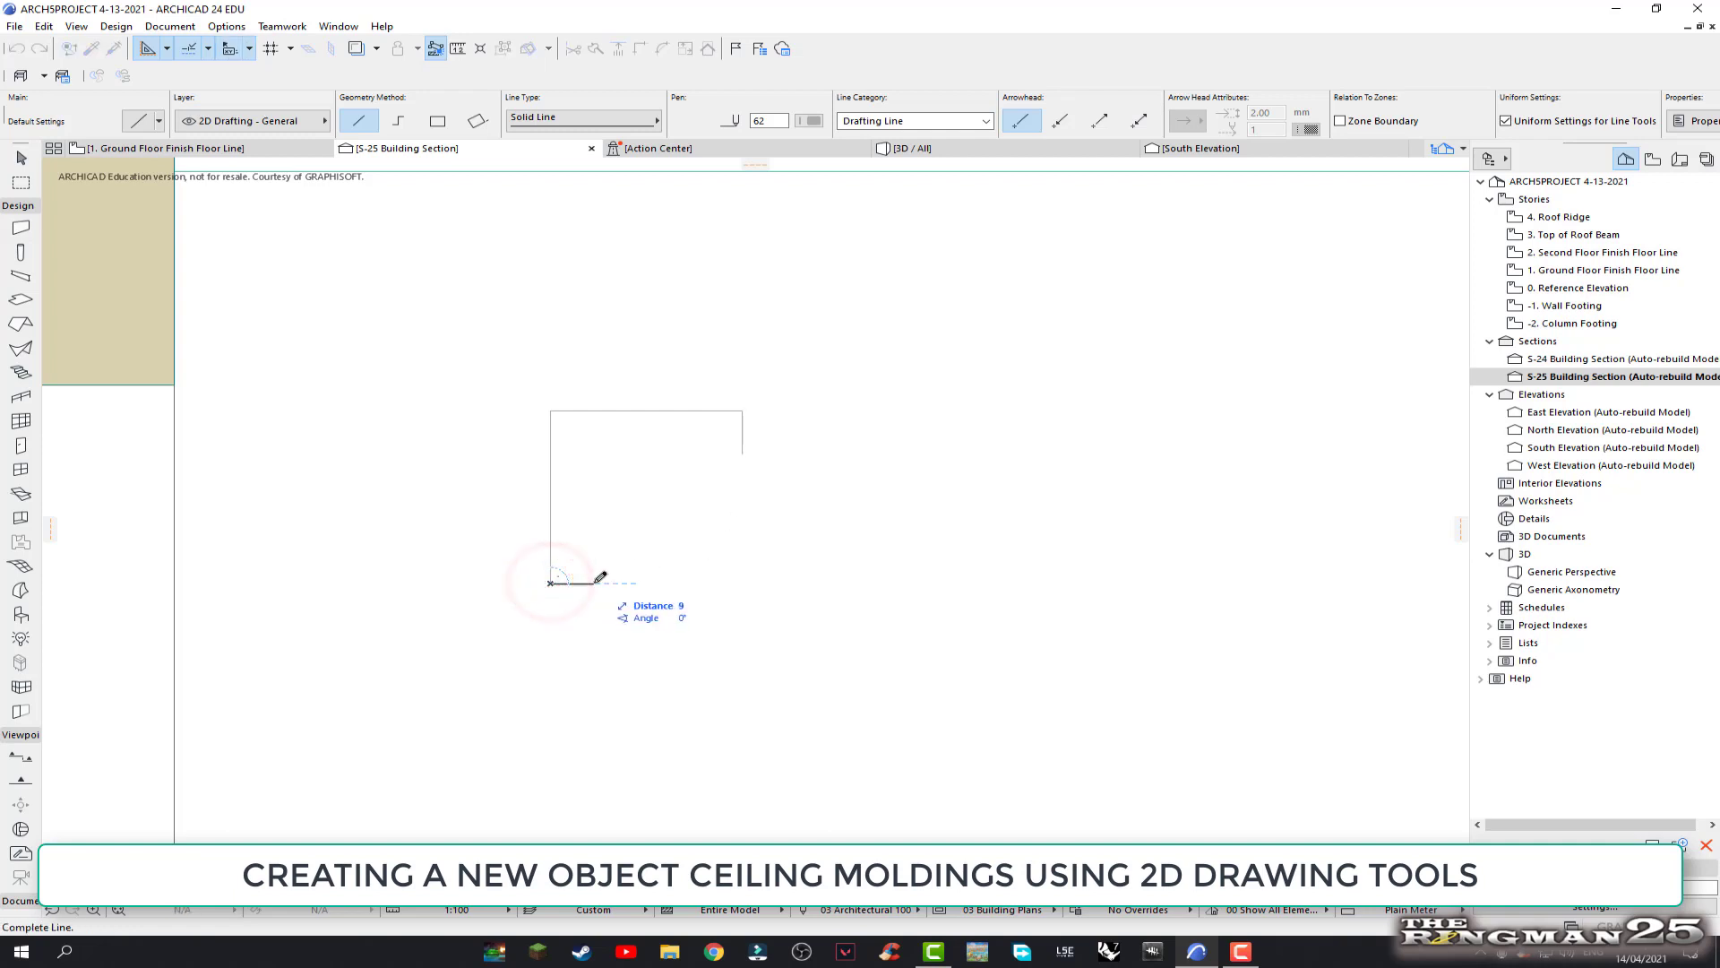
pyautogui.write('10')
pyautogui.press('Return')
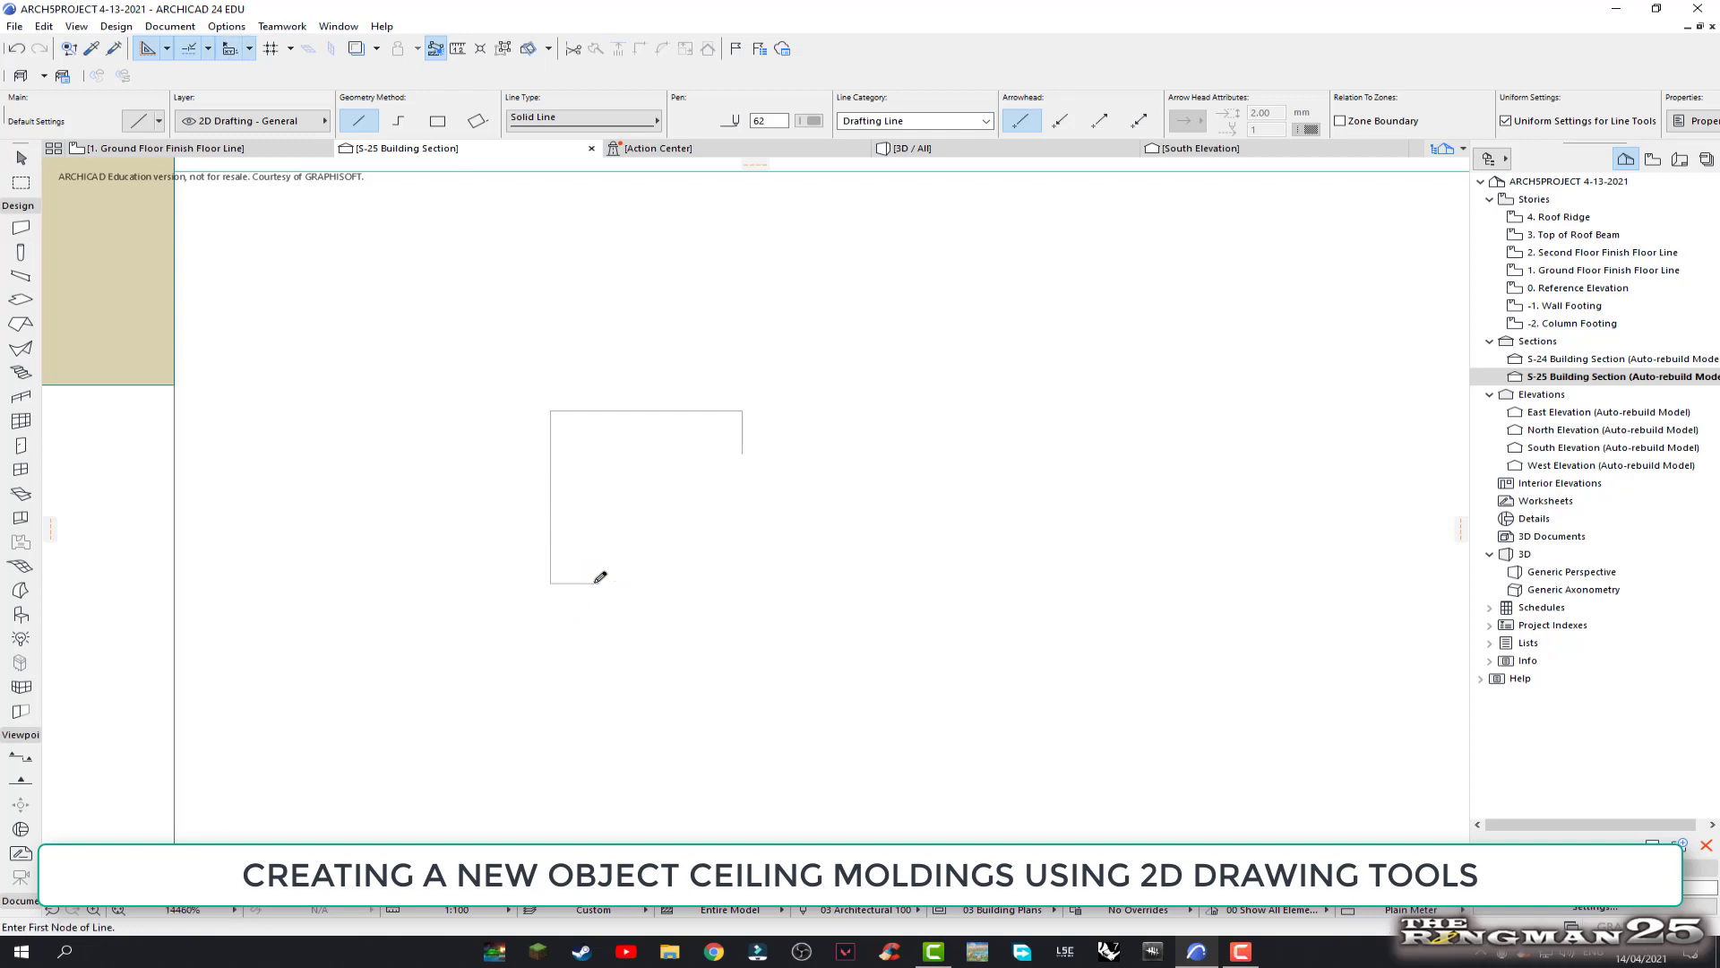
# Add the 10-unit upward and leftward end lines to complete the open profile
pyautogui.click(599, 583)
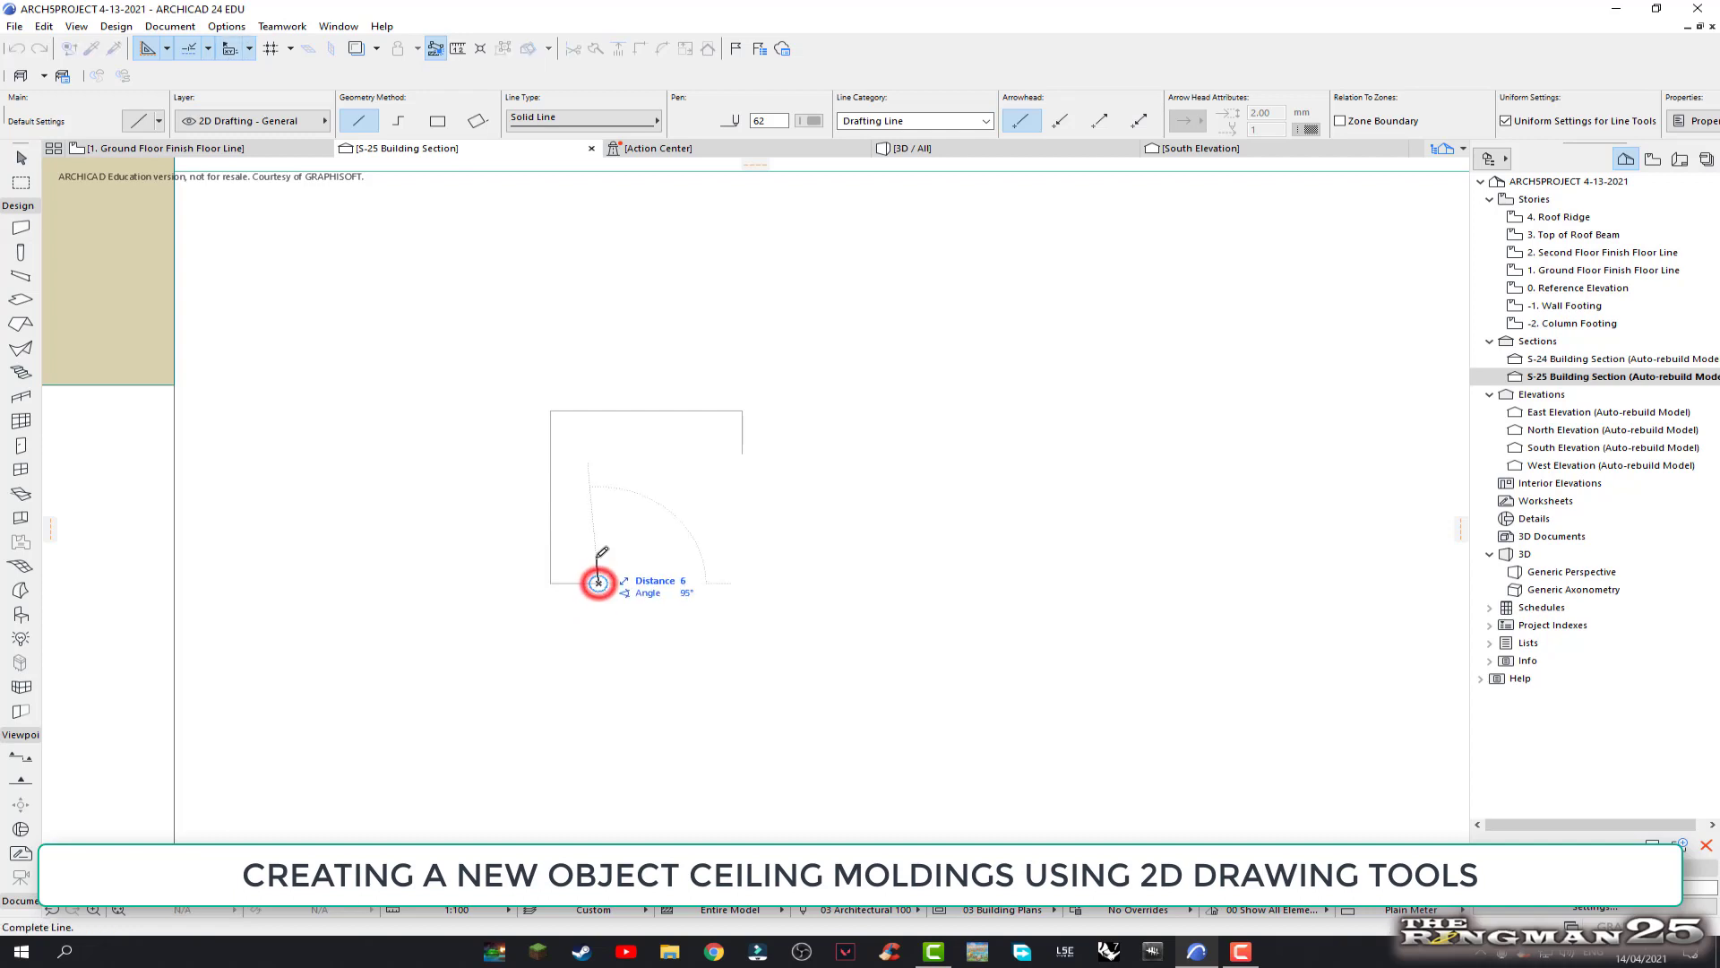
pyautogui.write('10')
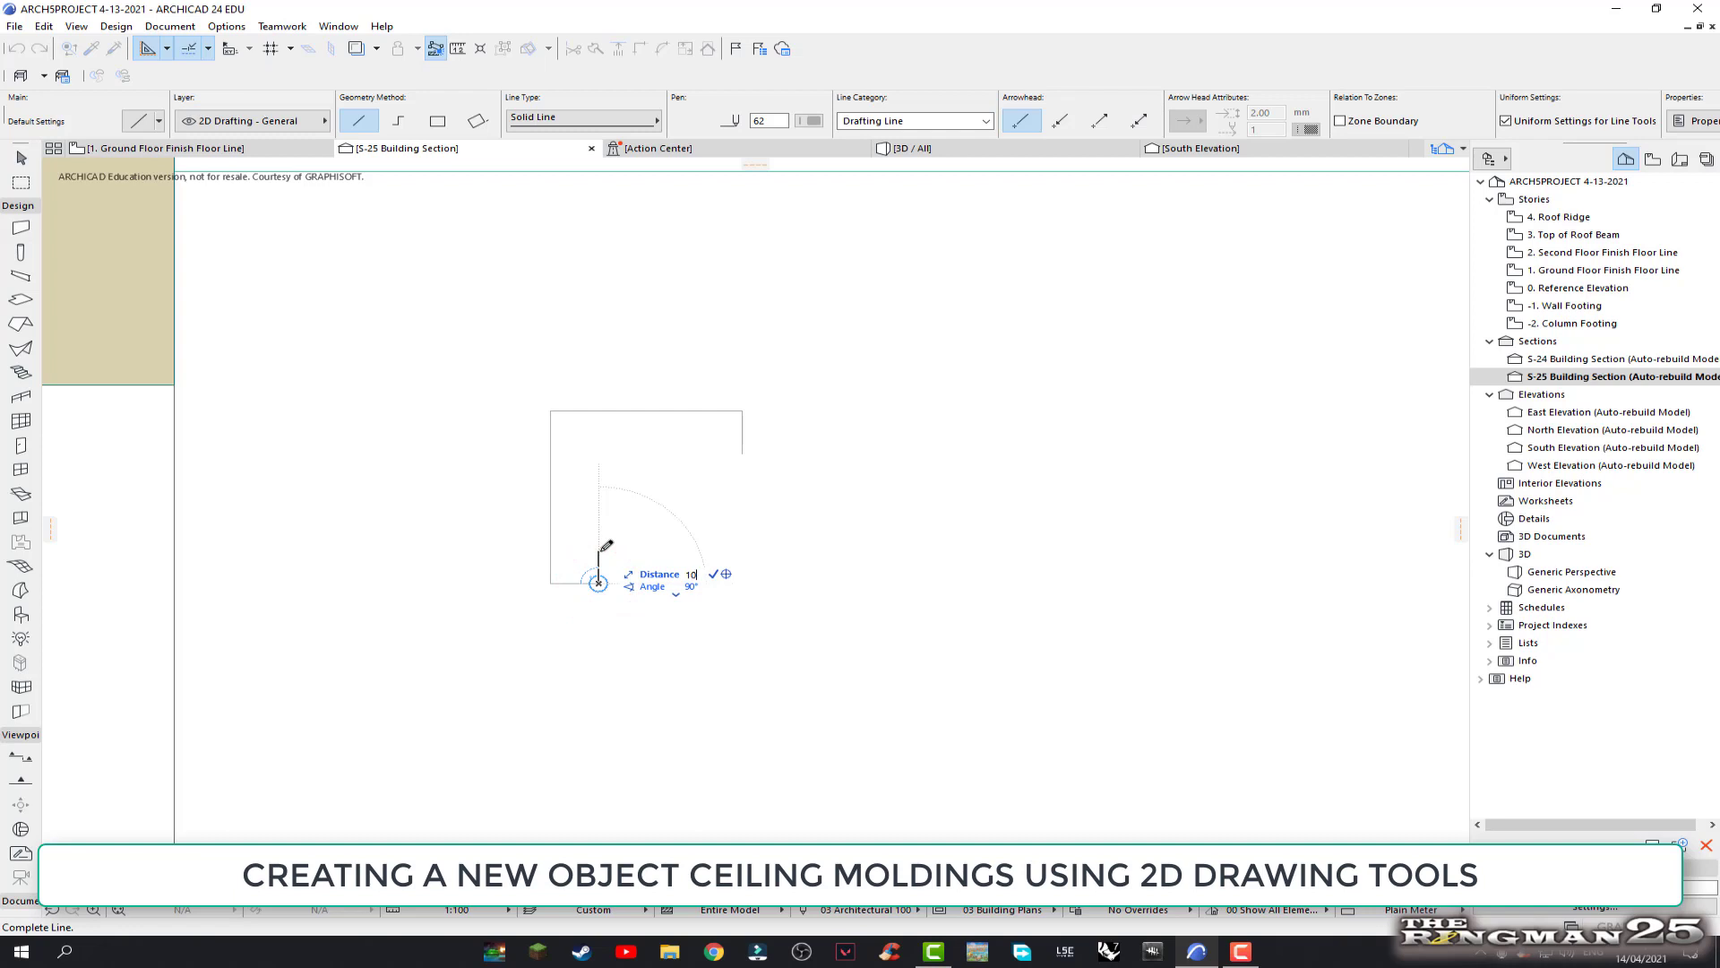
pyautogui.press('Return')
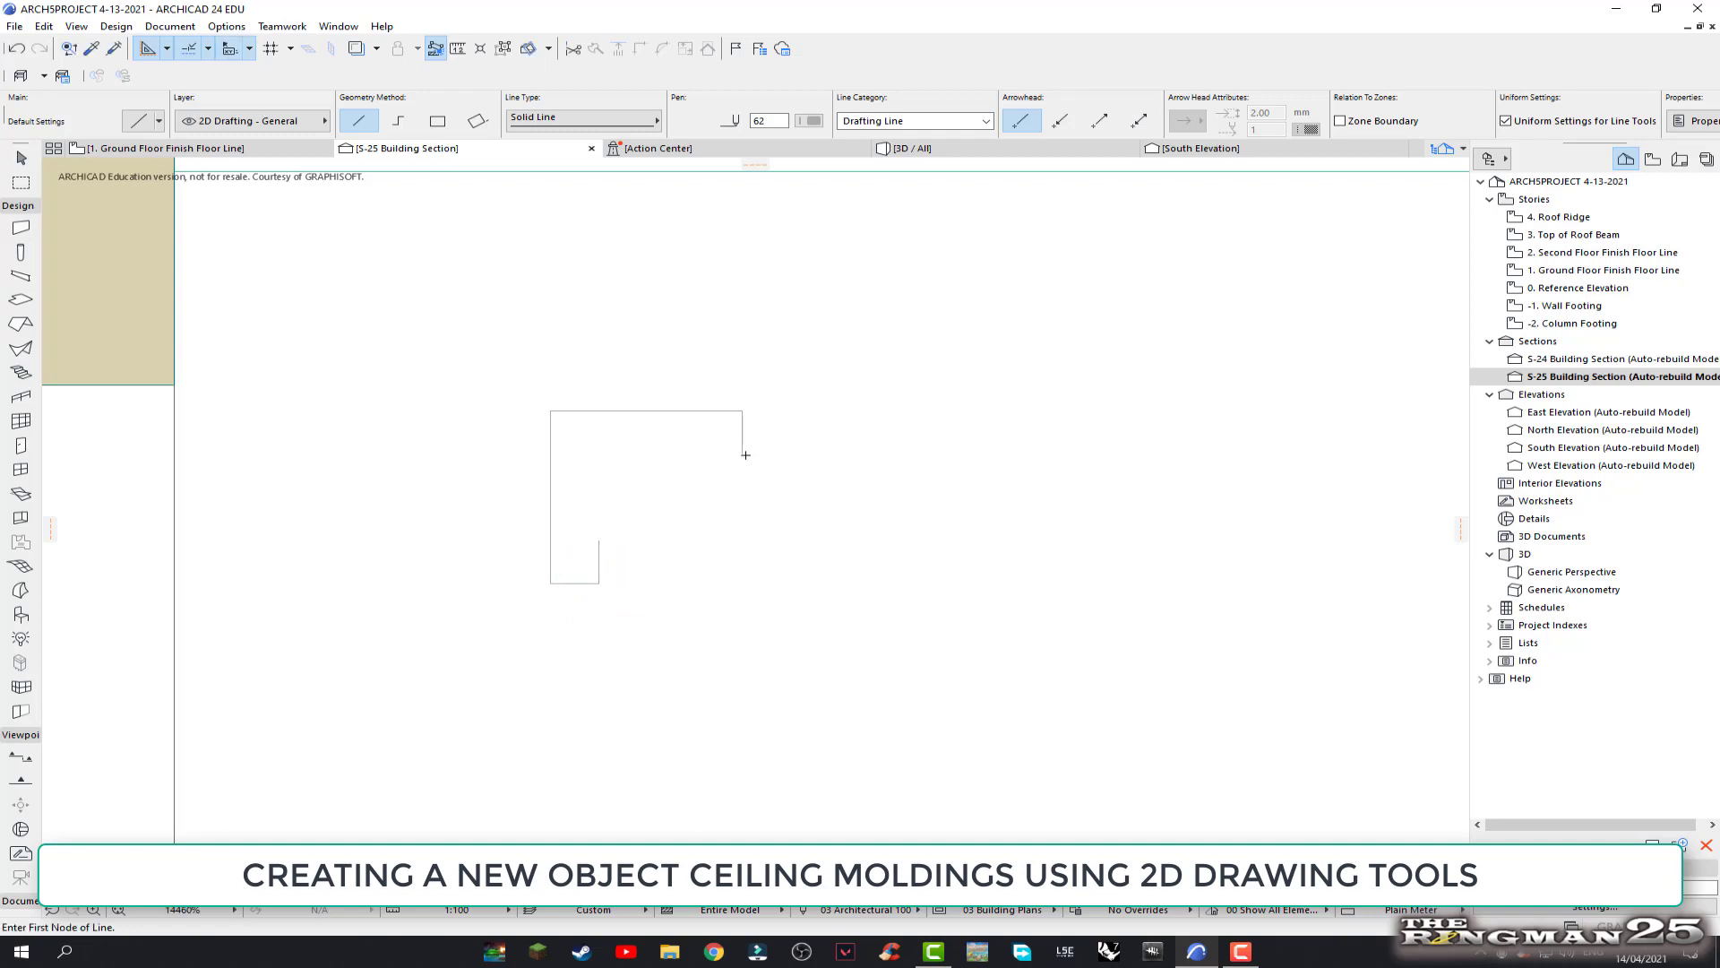
pyautogui.click(742, 453)
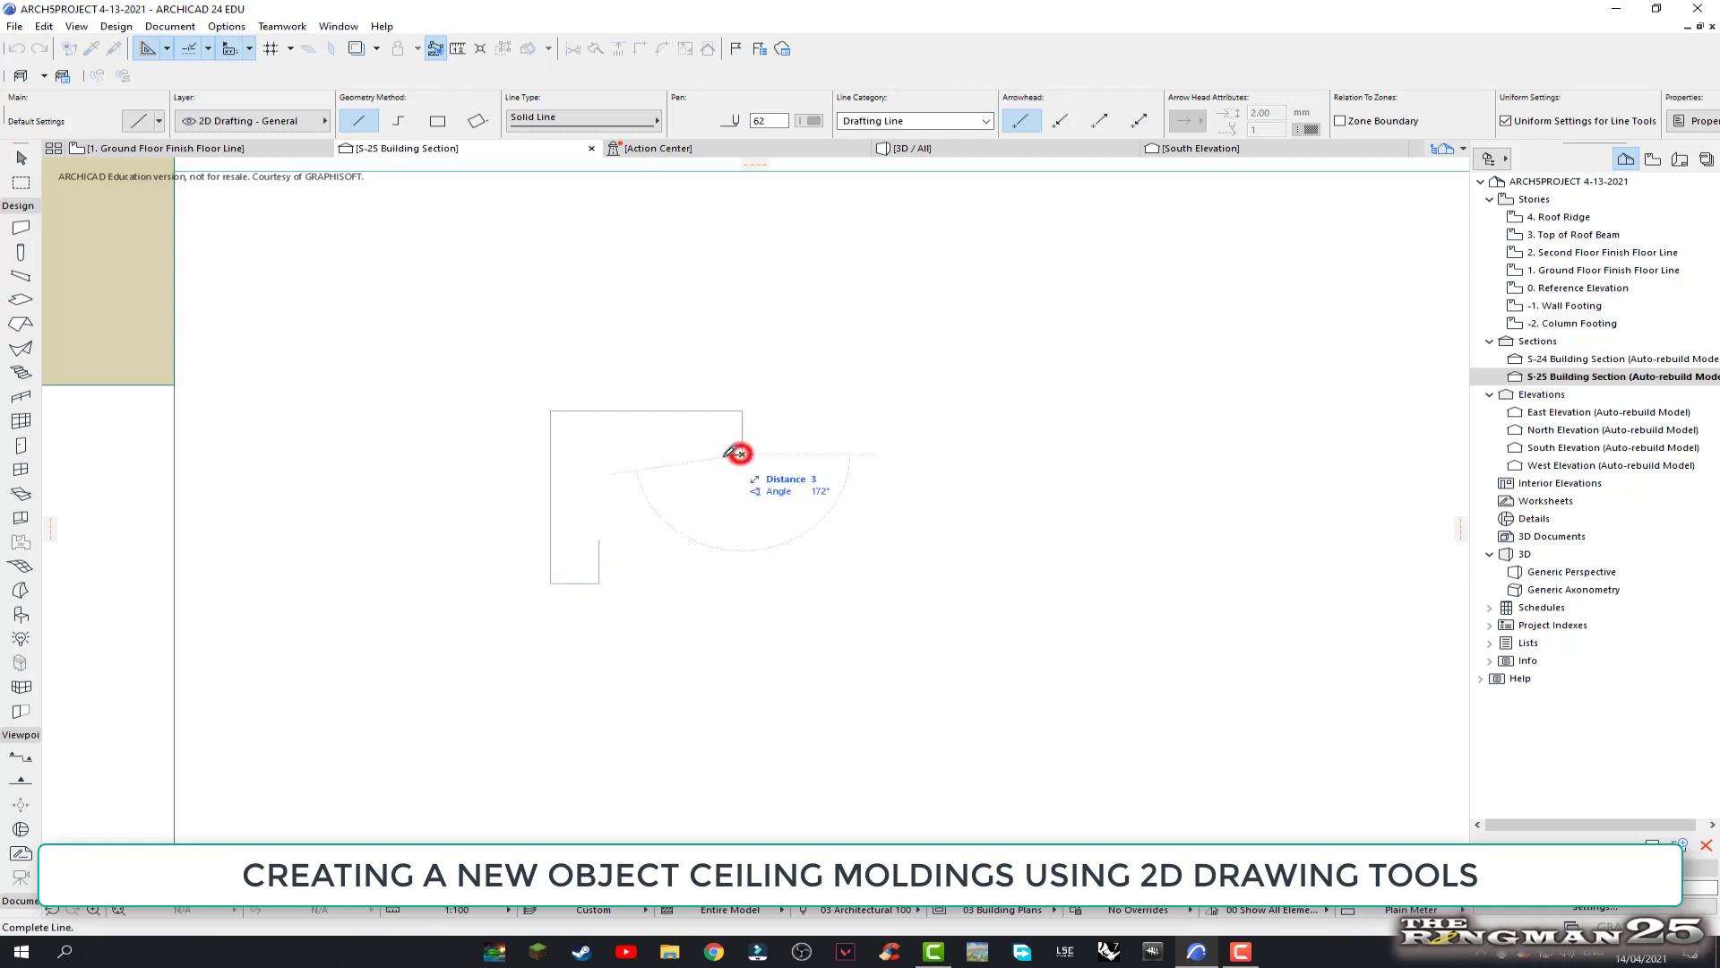
pyautogui.write('10')
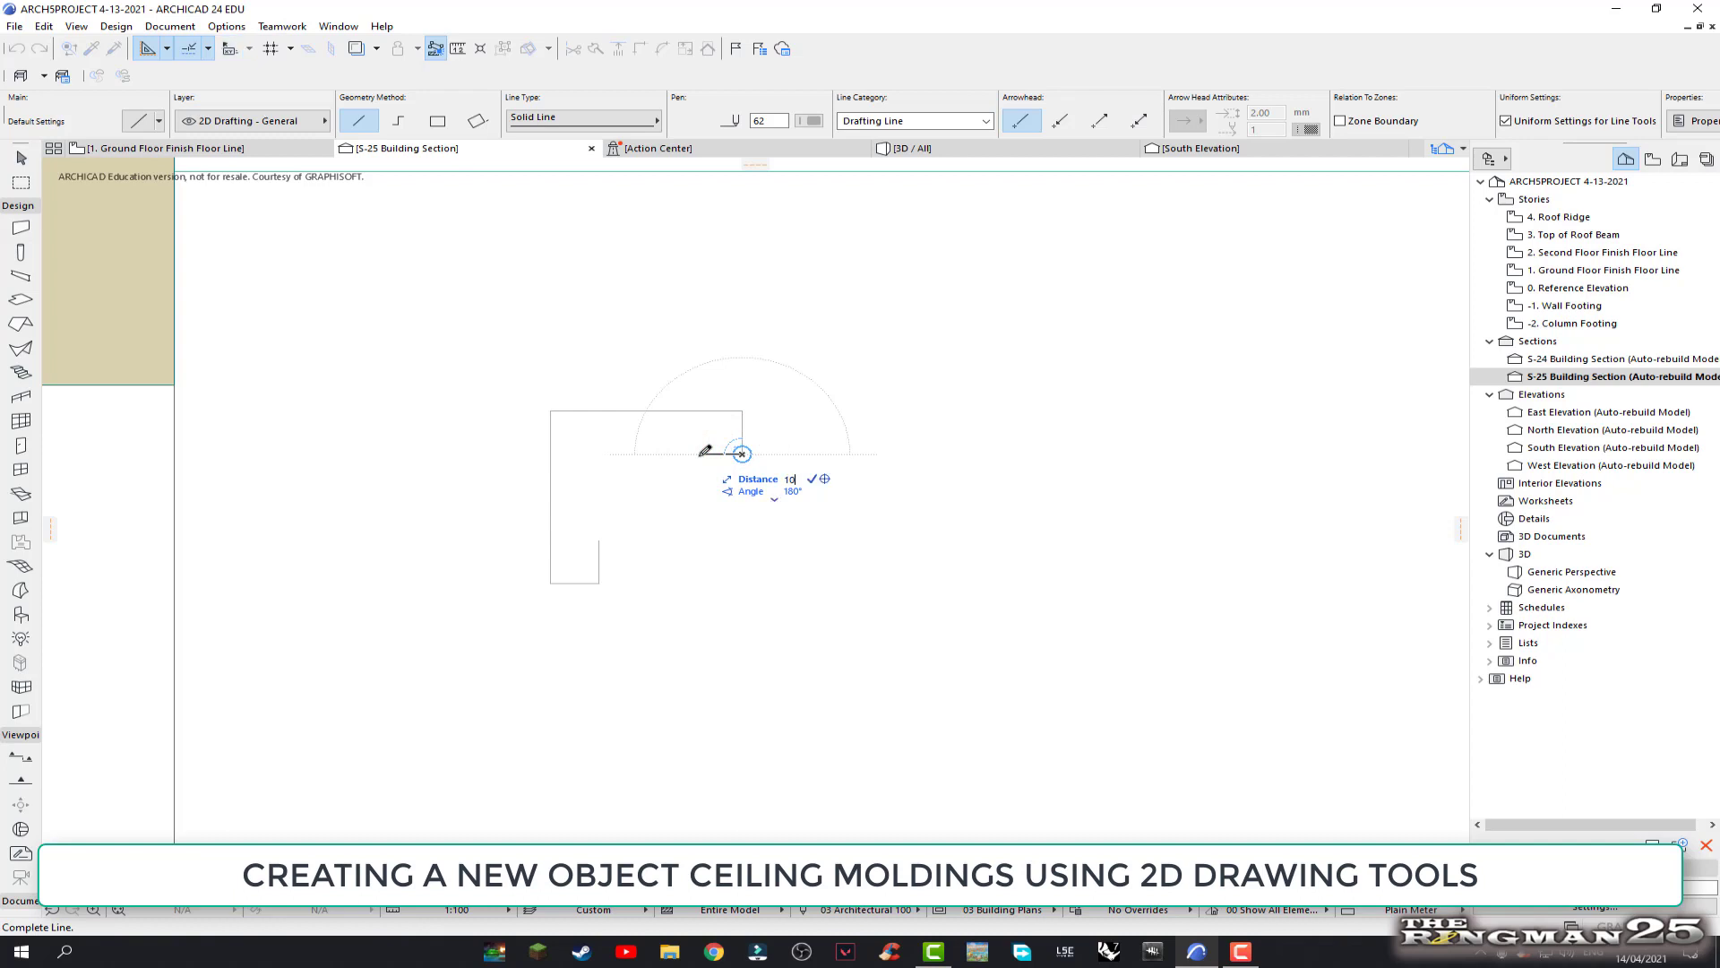
pyautogui.press('Return')
pyautogui.press('Escape')
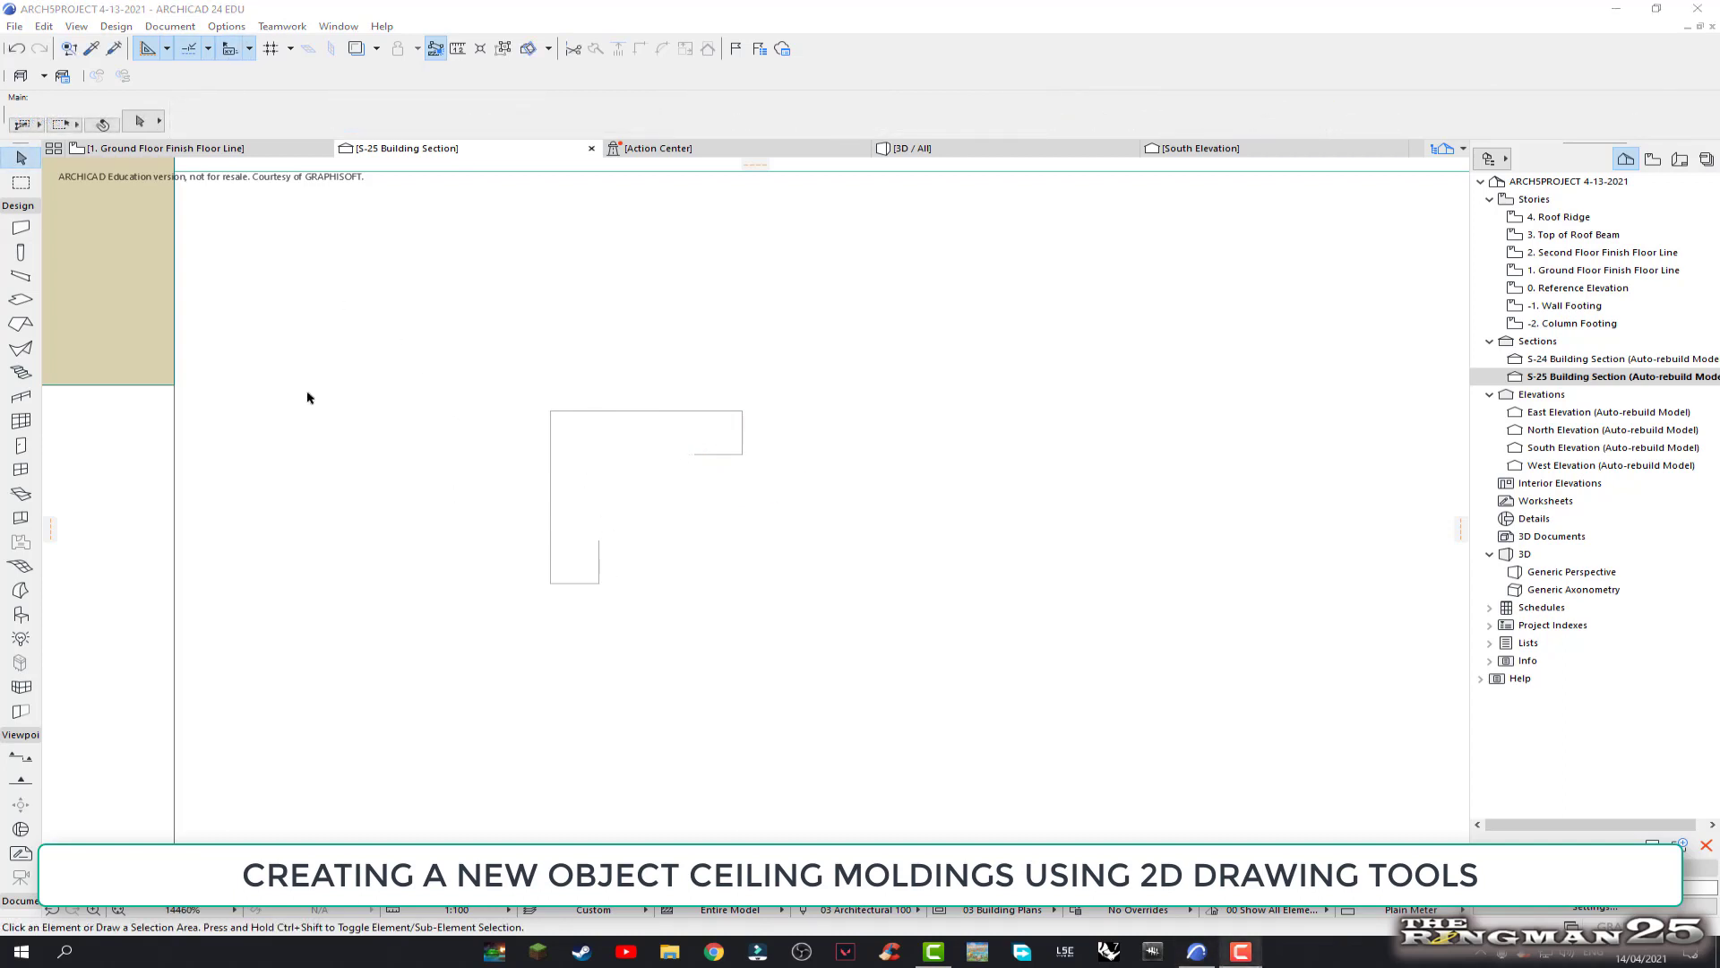
# Trace the molding profile as a polyline, closing it with a tangent arc to its start
pyautogui.click(170, 26)
pyautogui.moveTo(213, 47)
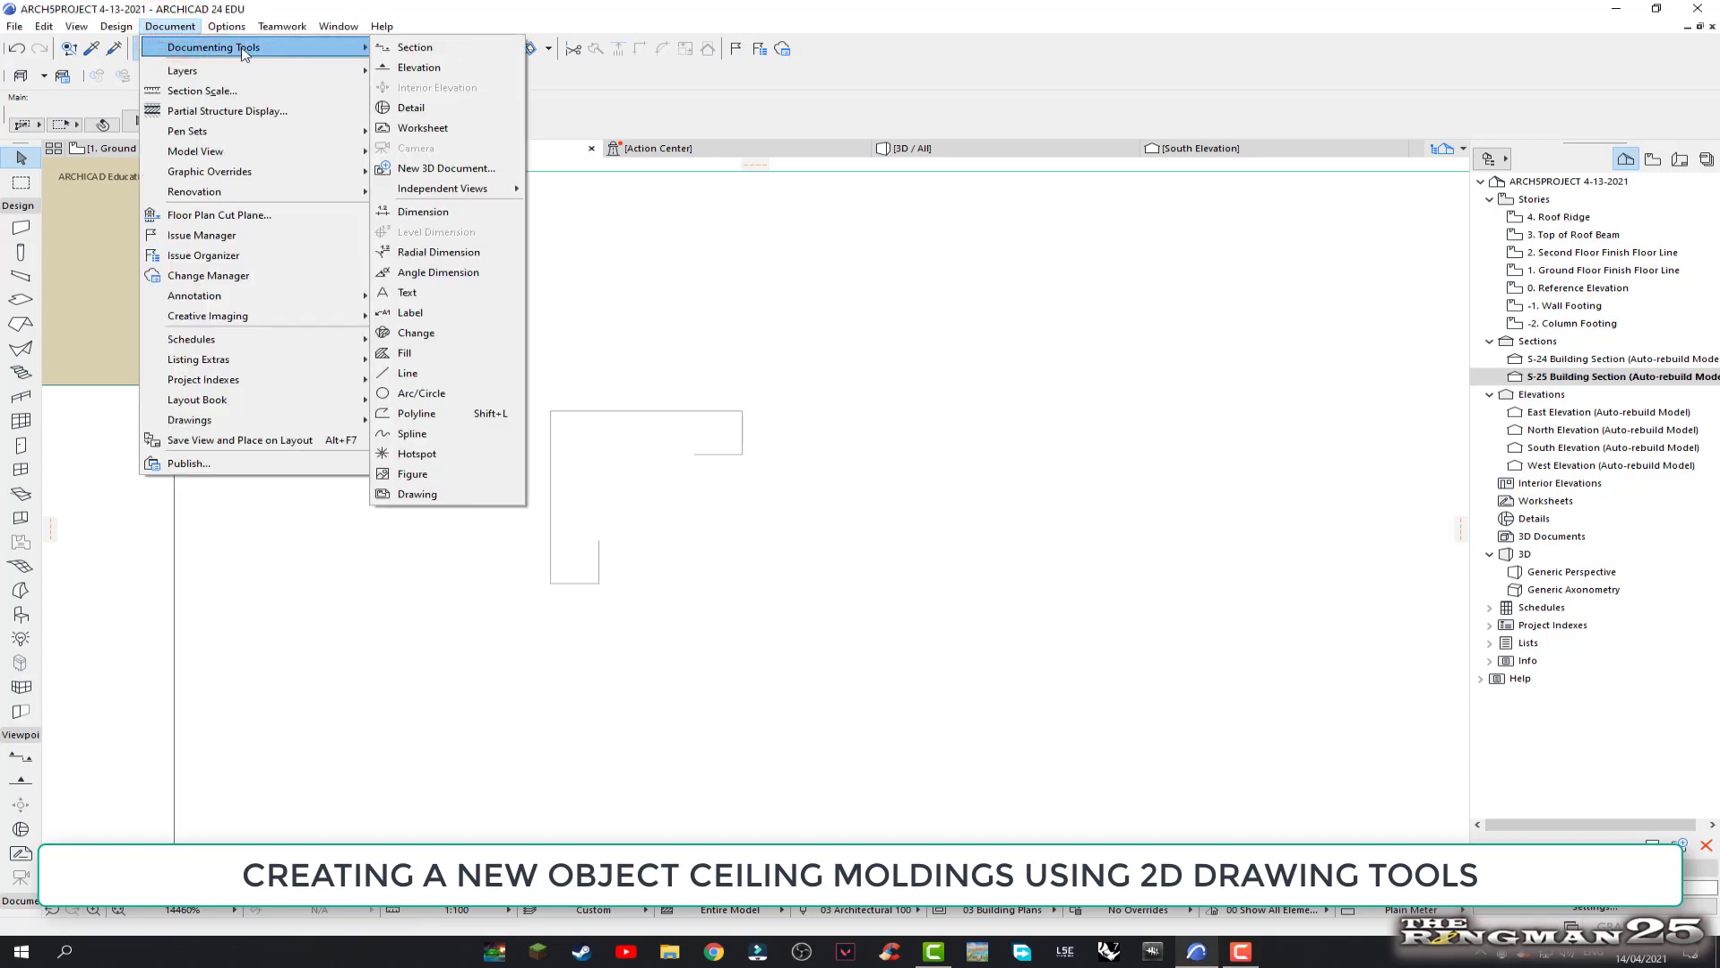
pyautogui.click(415, 409)
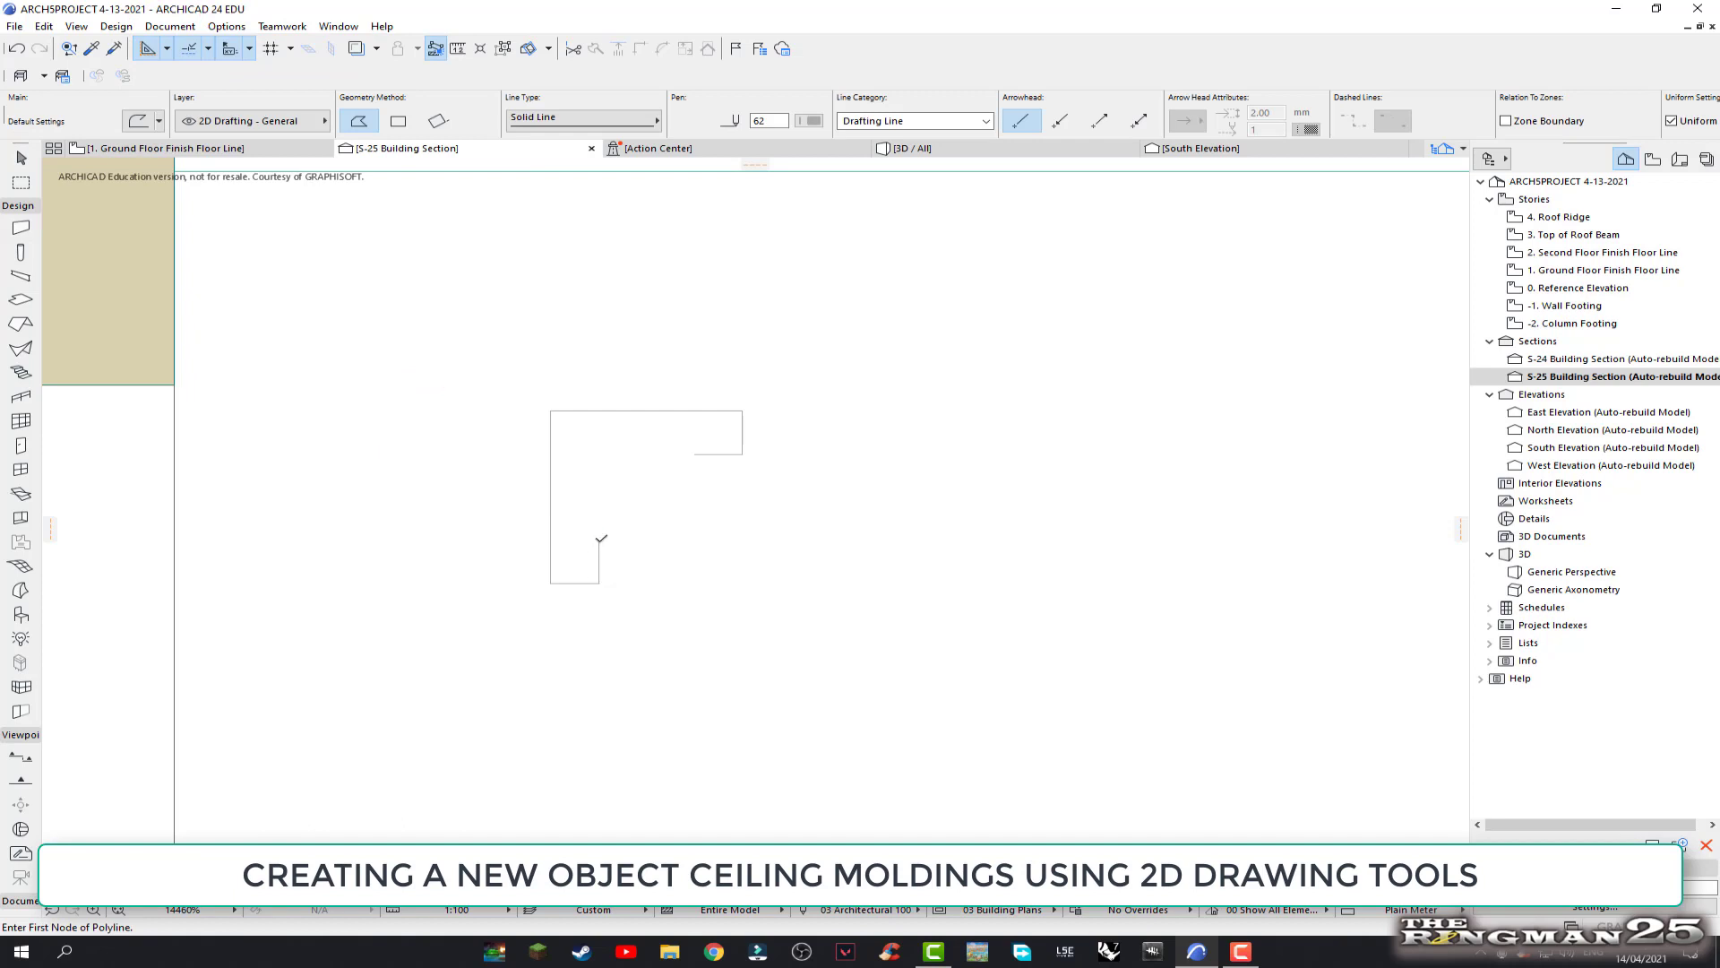
pyautogui.click(599, 540)
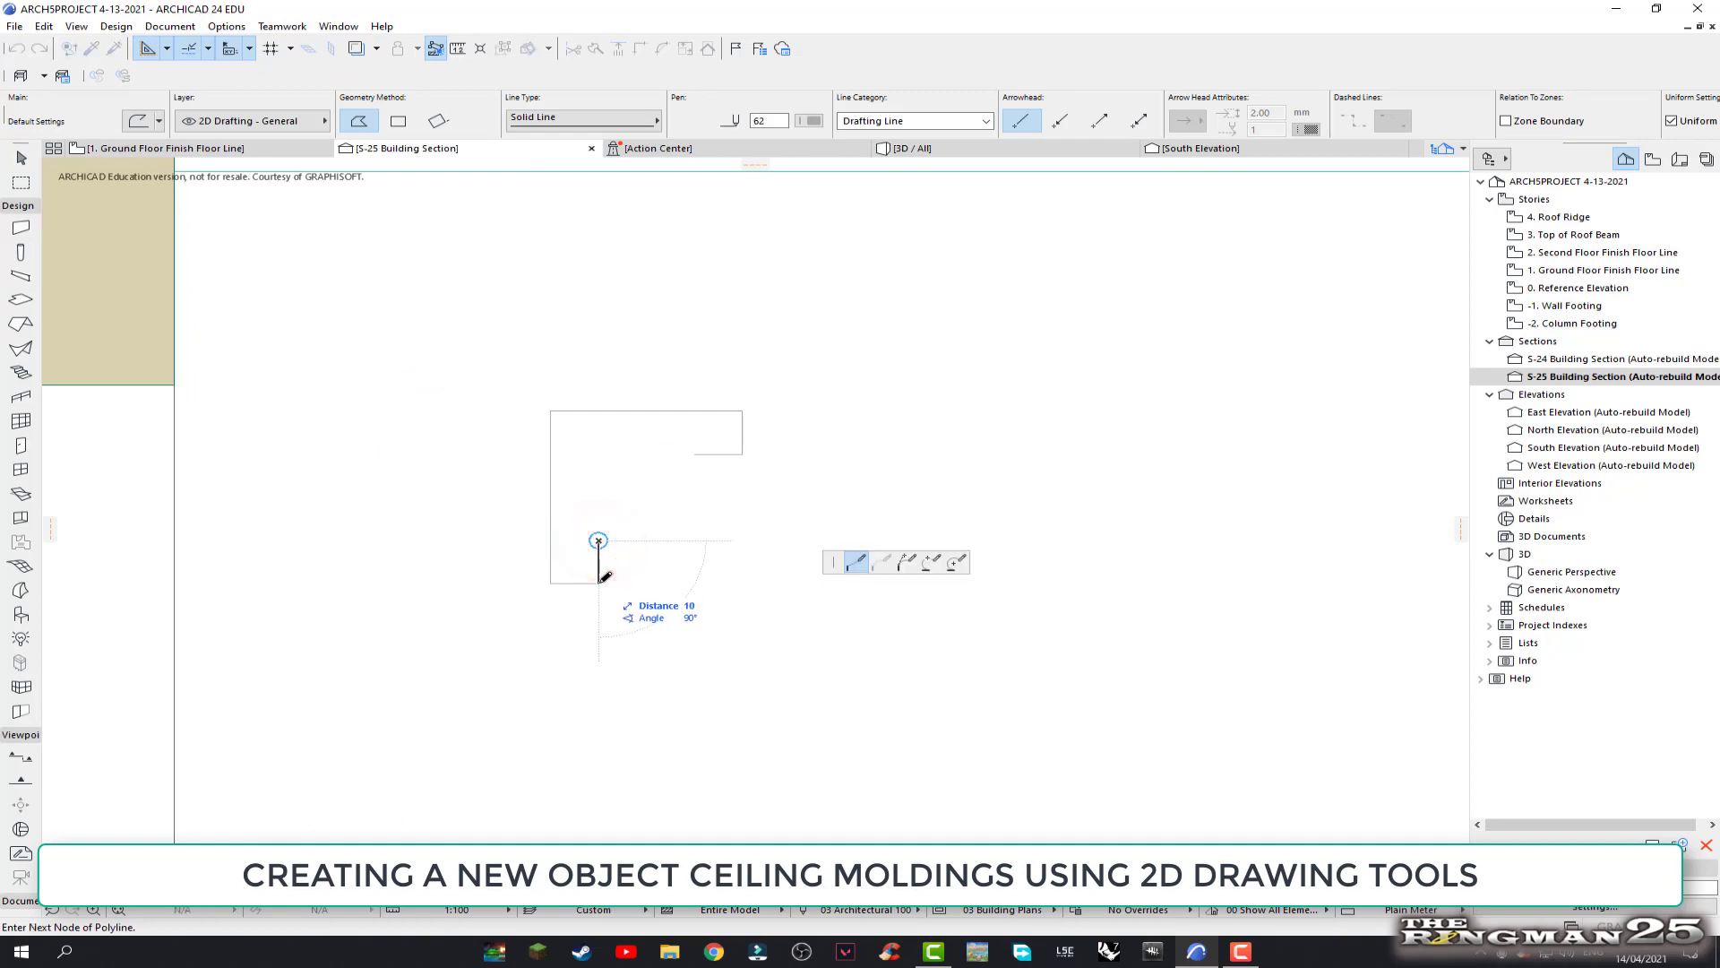
pyautogui.click(599, 583)
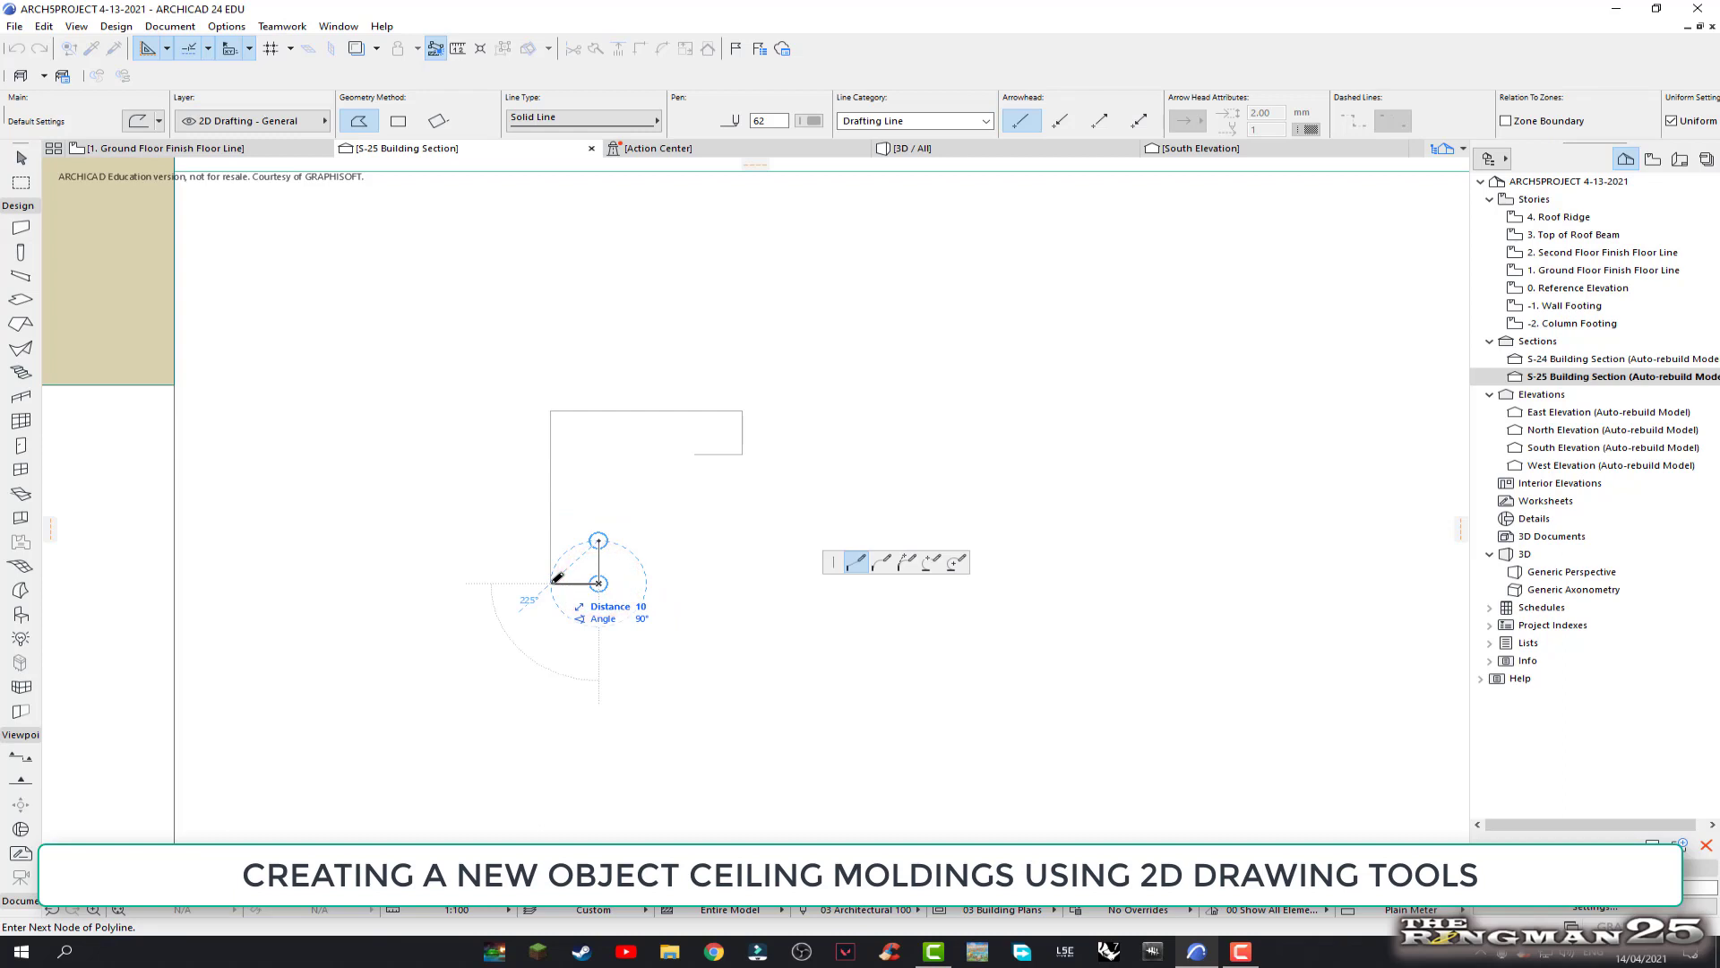
pyautogui.click(550, 583)
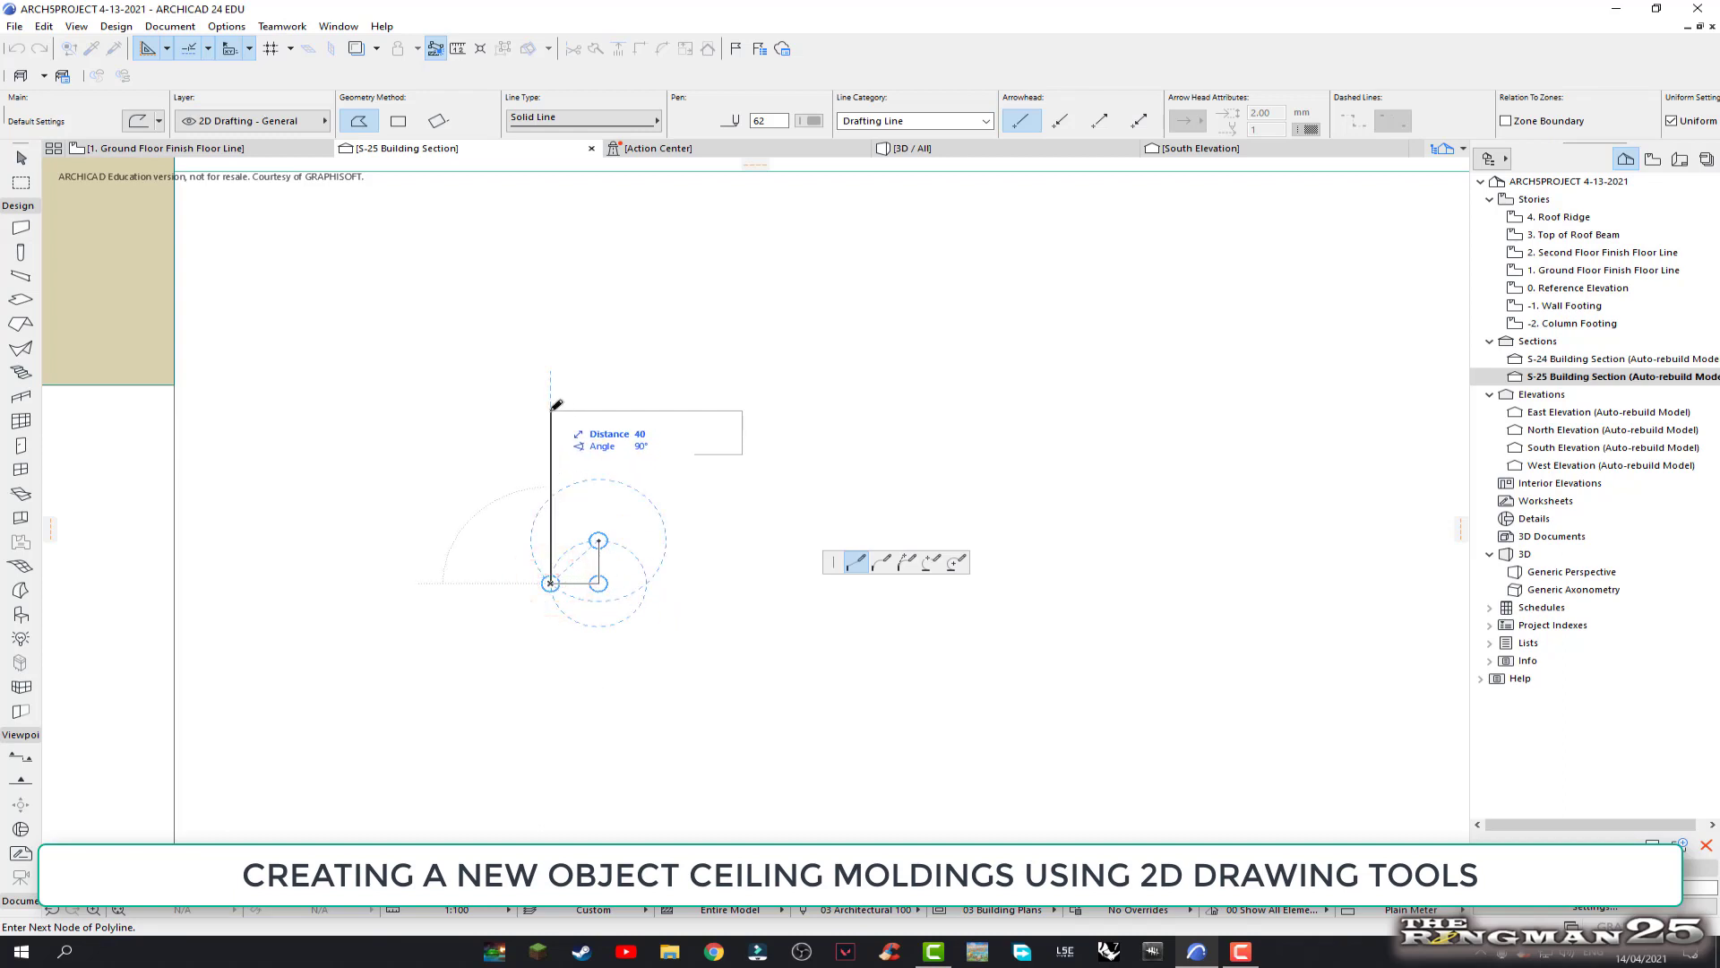
pyautogui.click(551, 410)
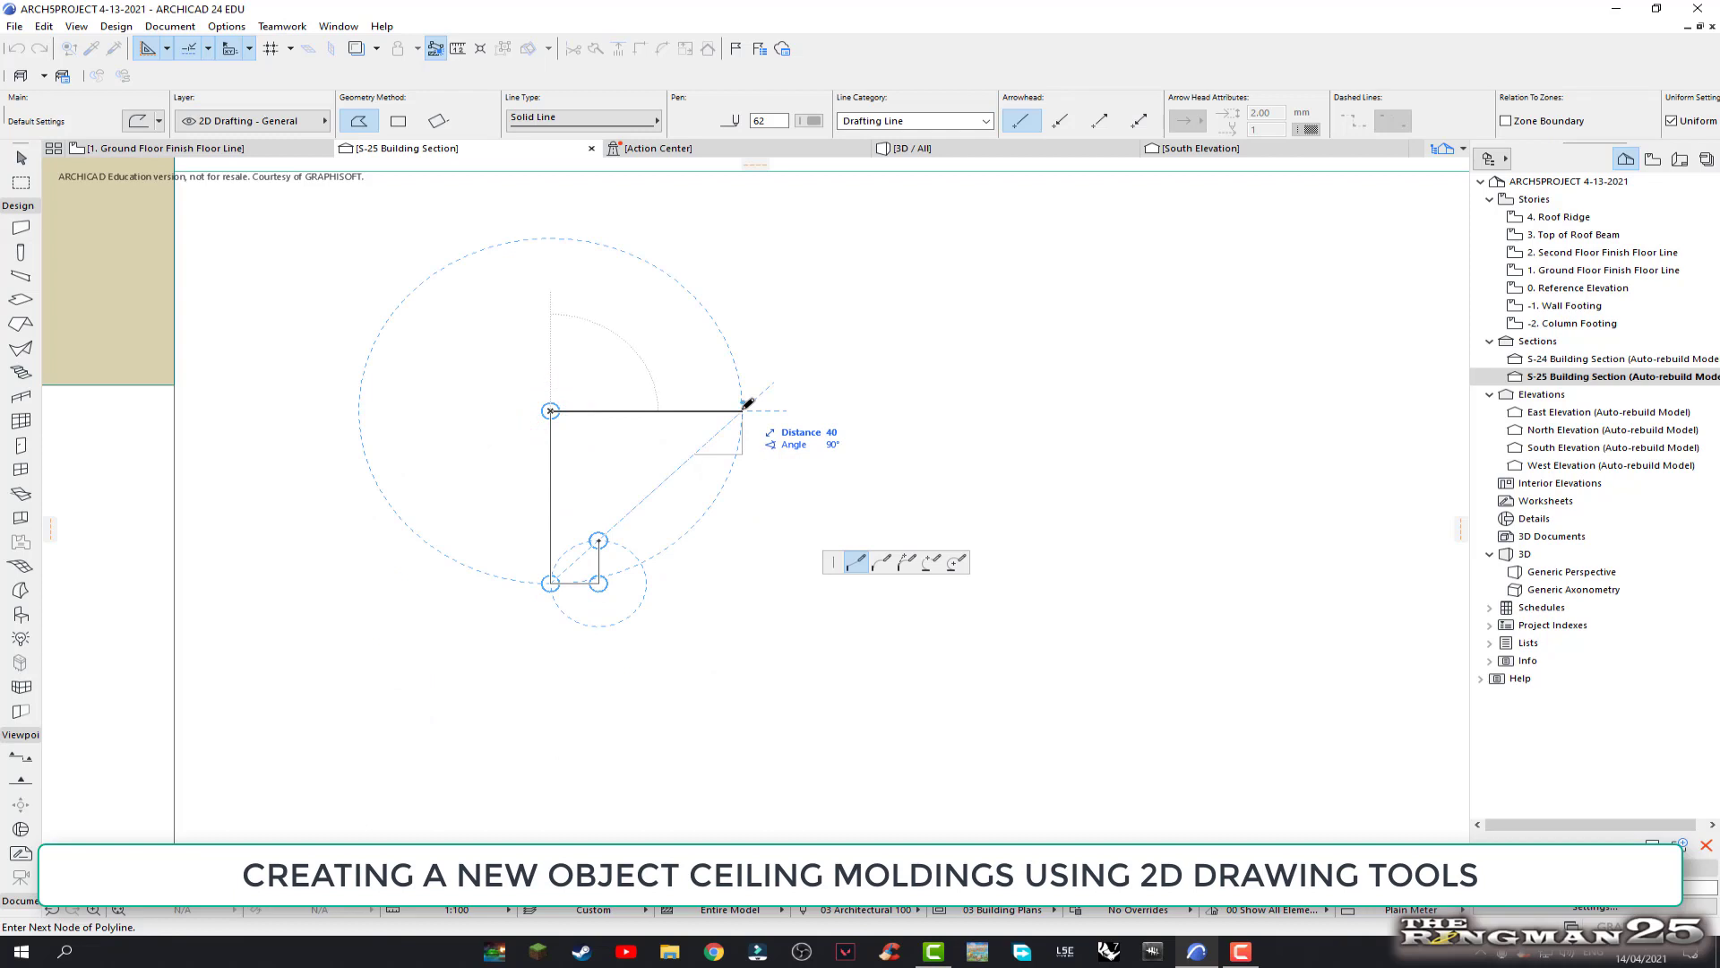
pyautogui.click(743, 411)
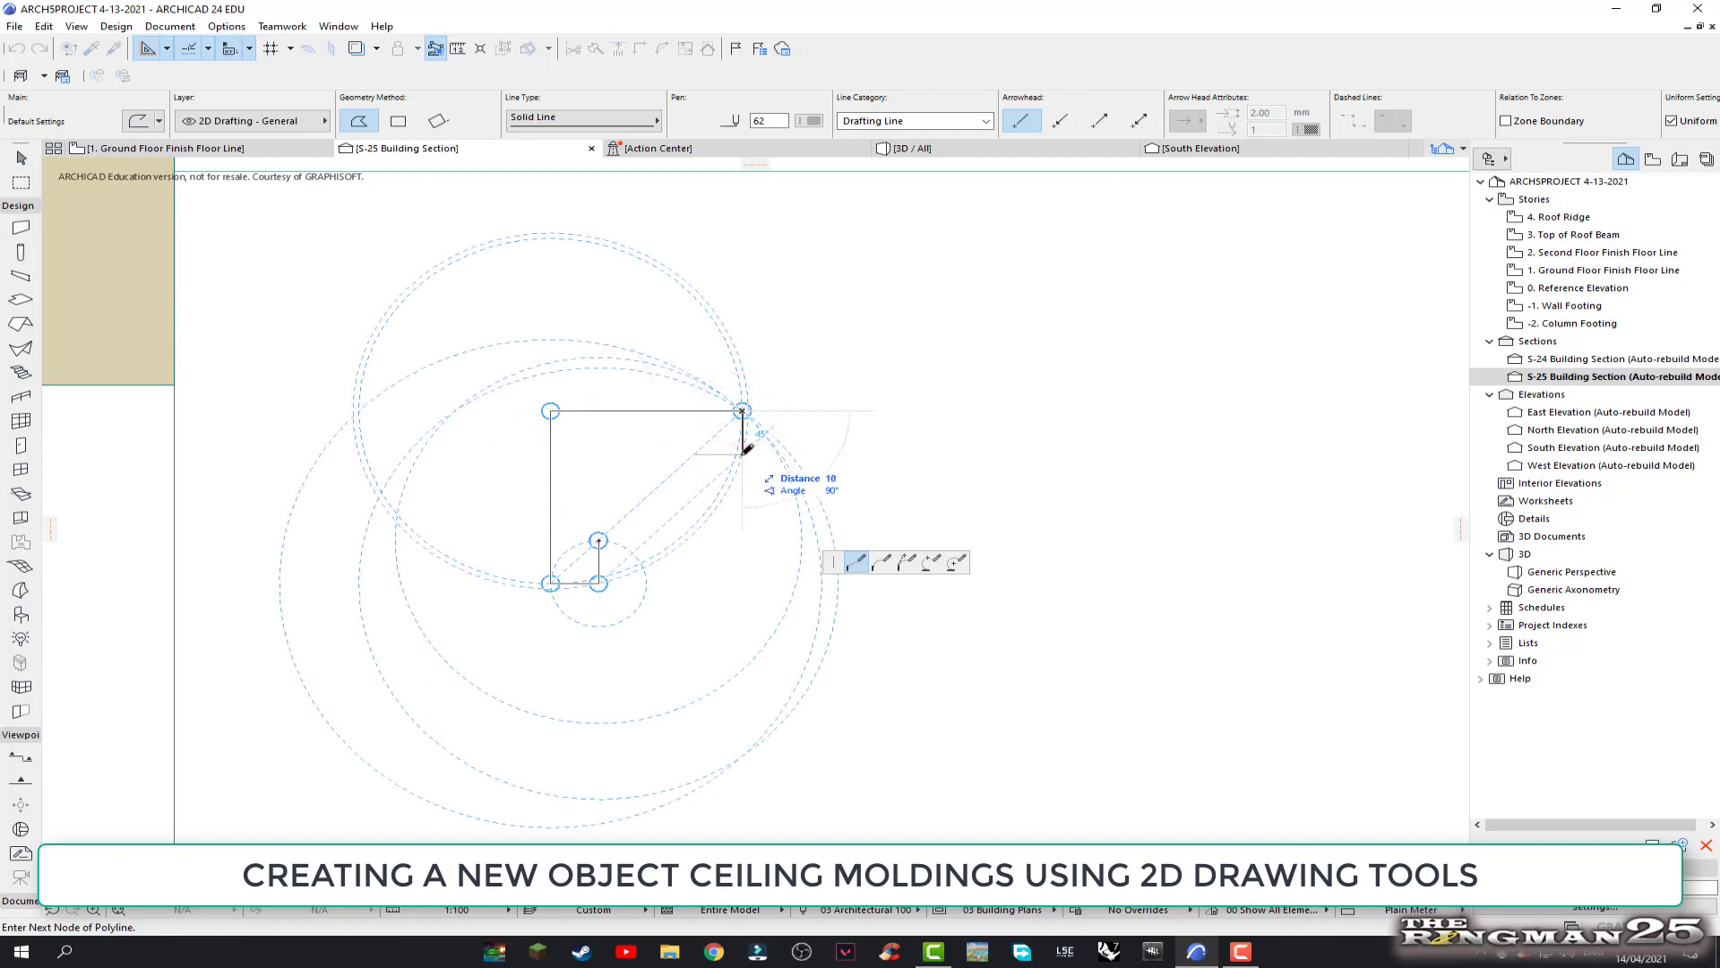
pyautogui.click(742, 455)
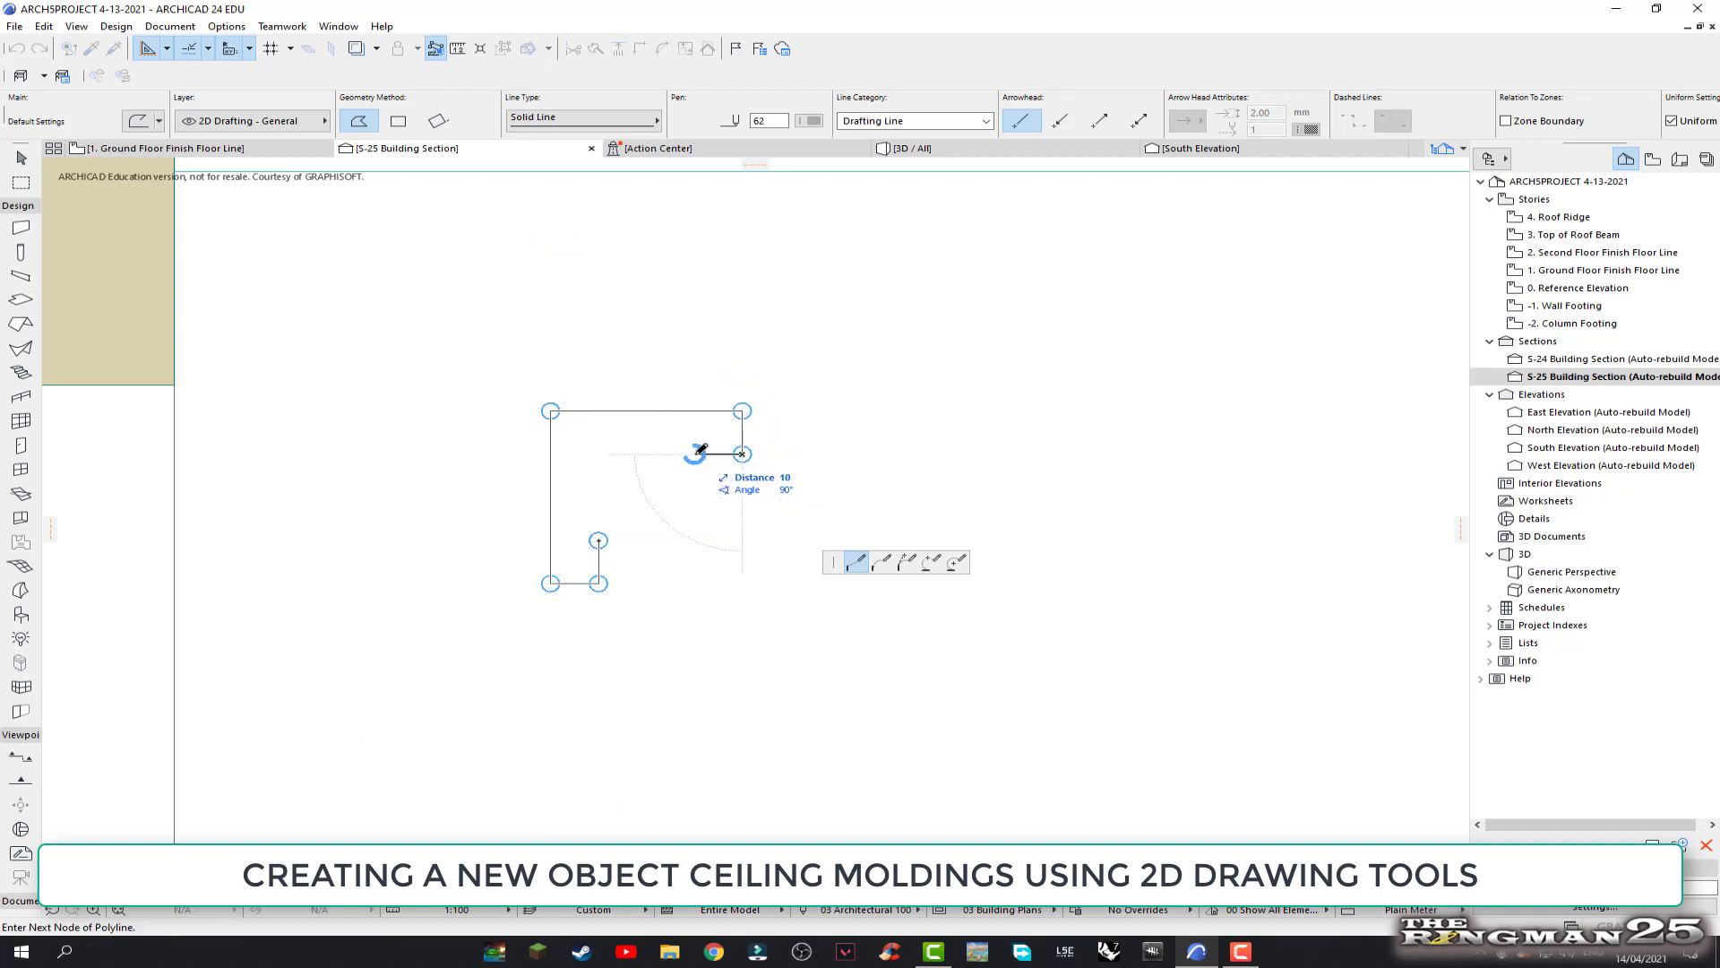
pyautogui.click(695, 454)
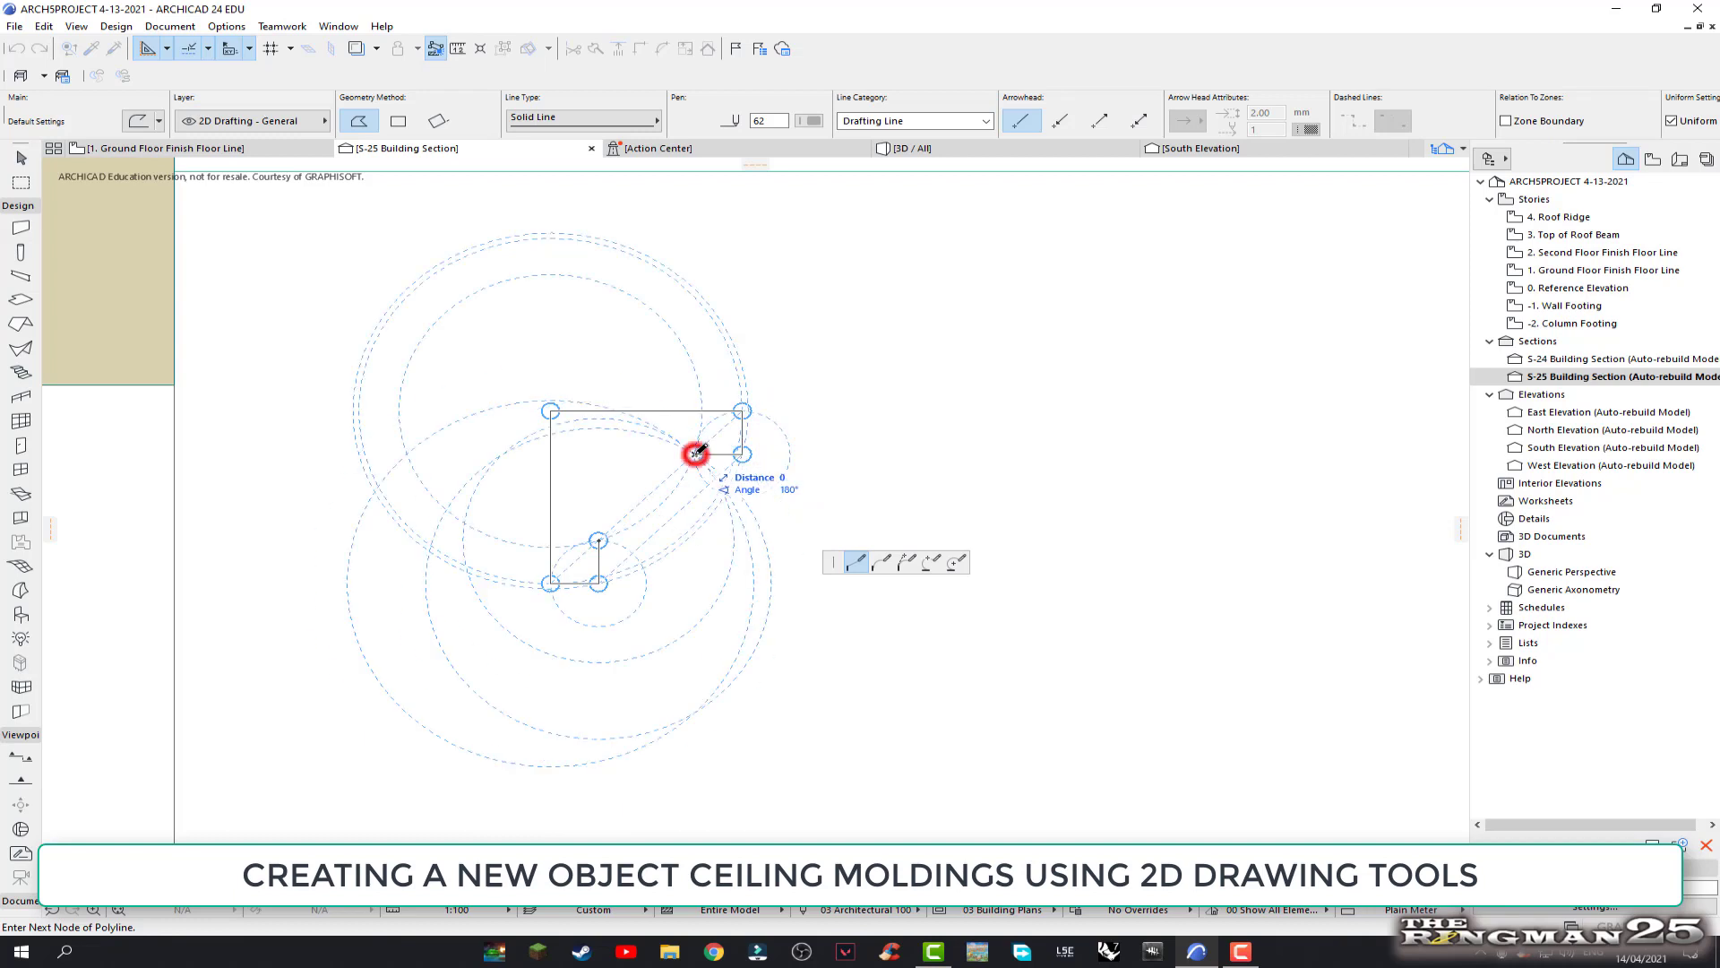
pyautogui.click(881, 562)
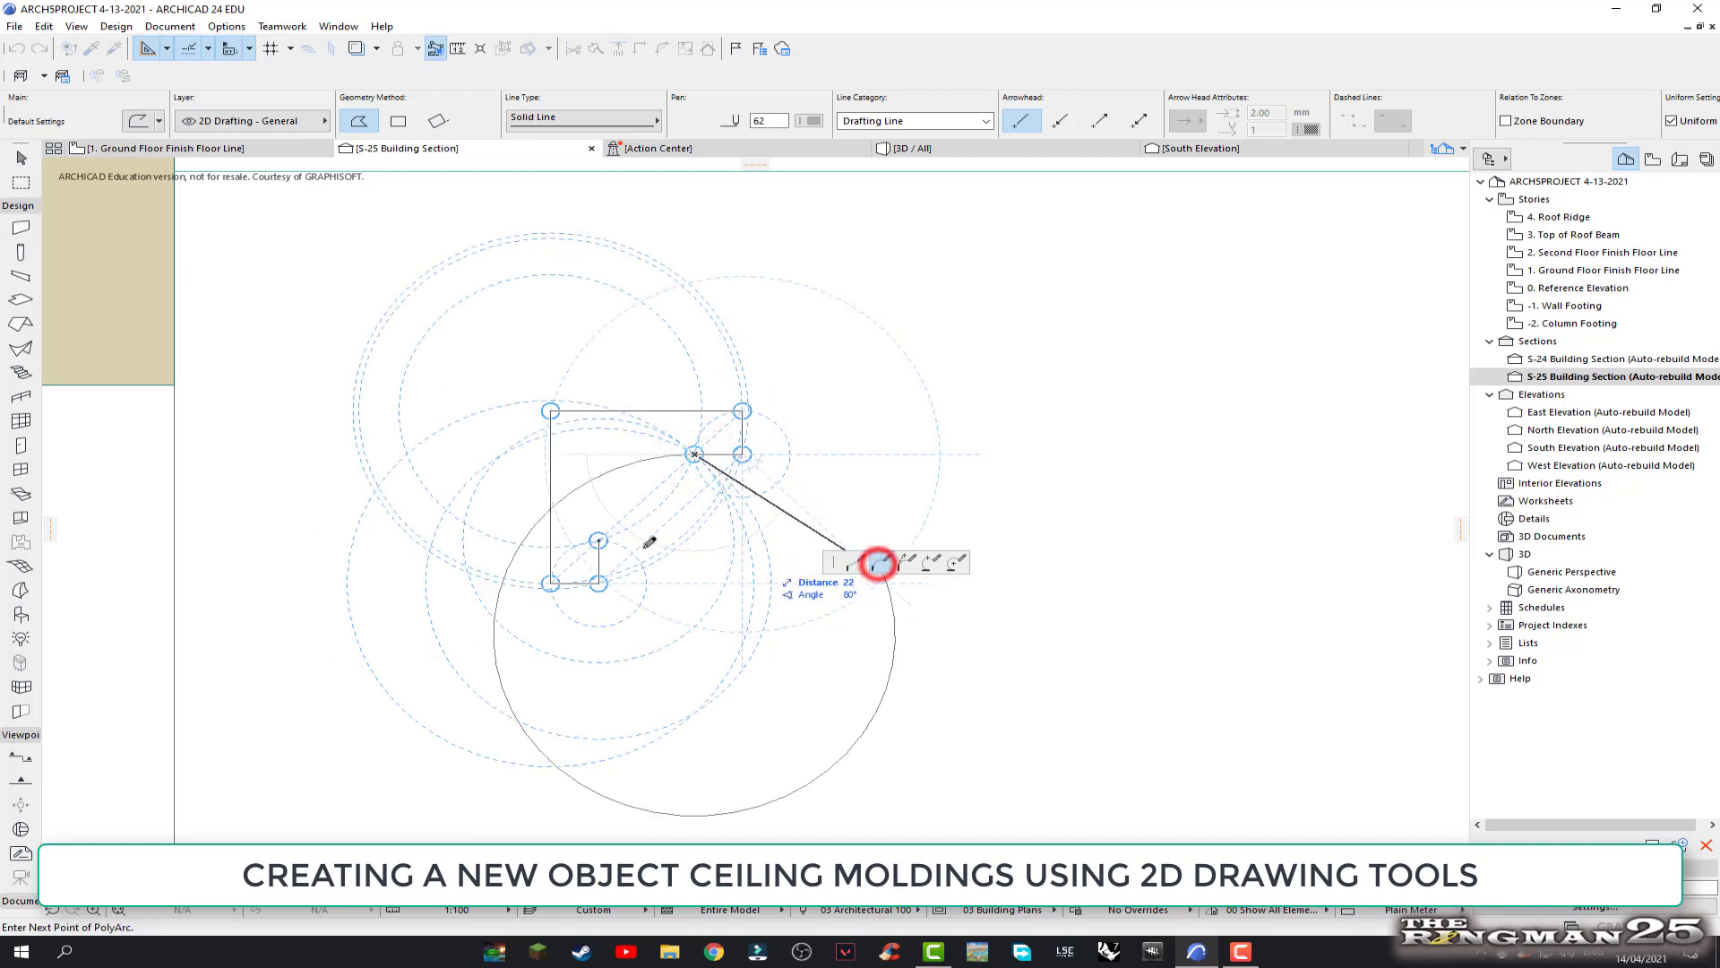
pyautogui.click(599, 538)
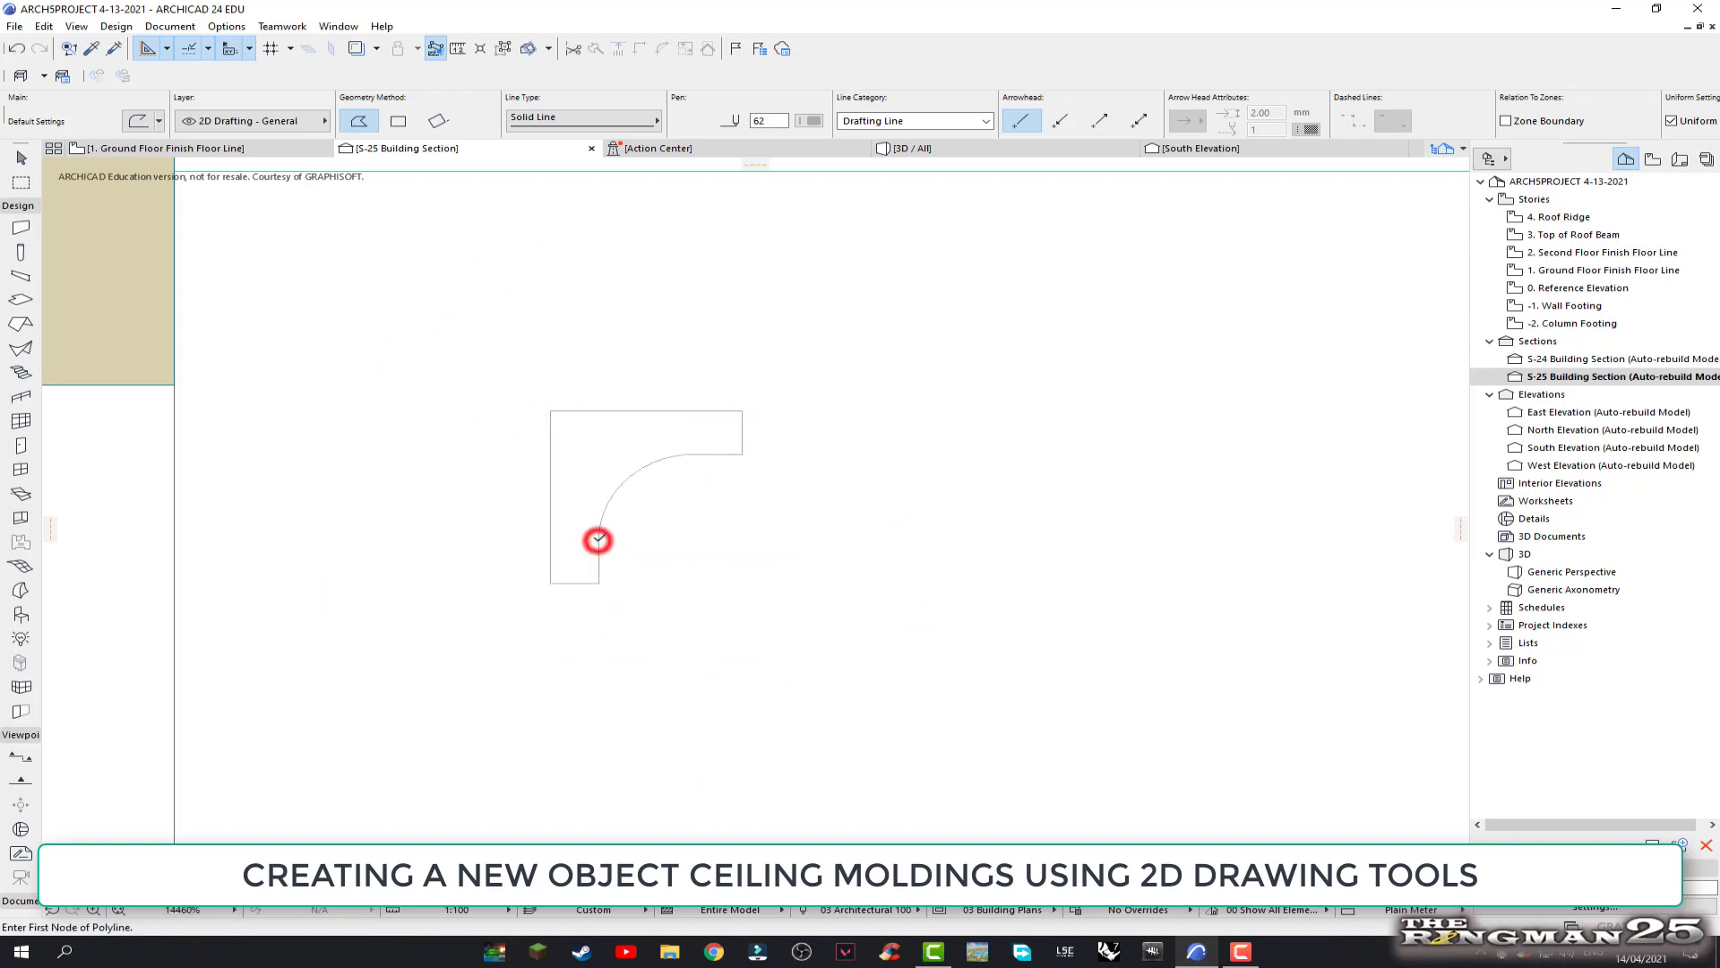
pyautogui.press('Escape')
# Use Set Tangent at the arc's start node to reshape the curve into a single arc
pyautogui.click(623, 488)
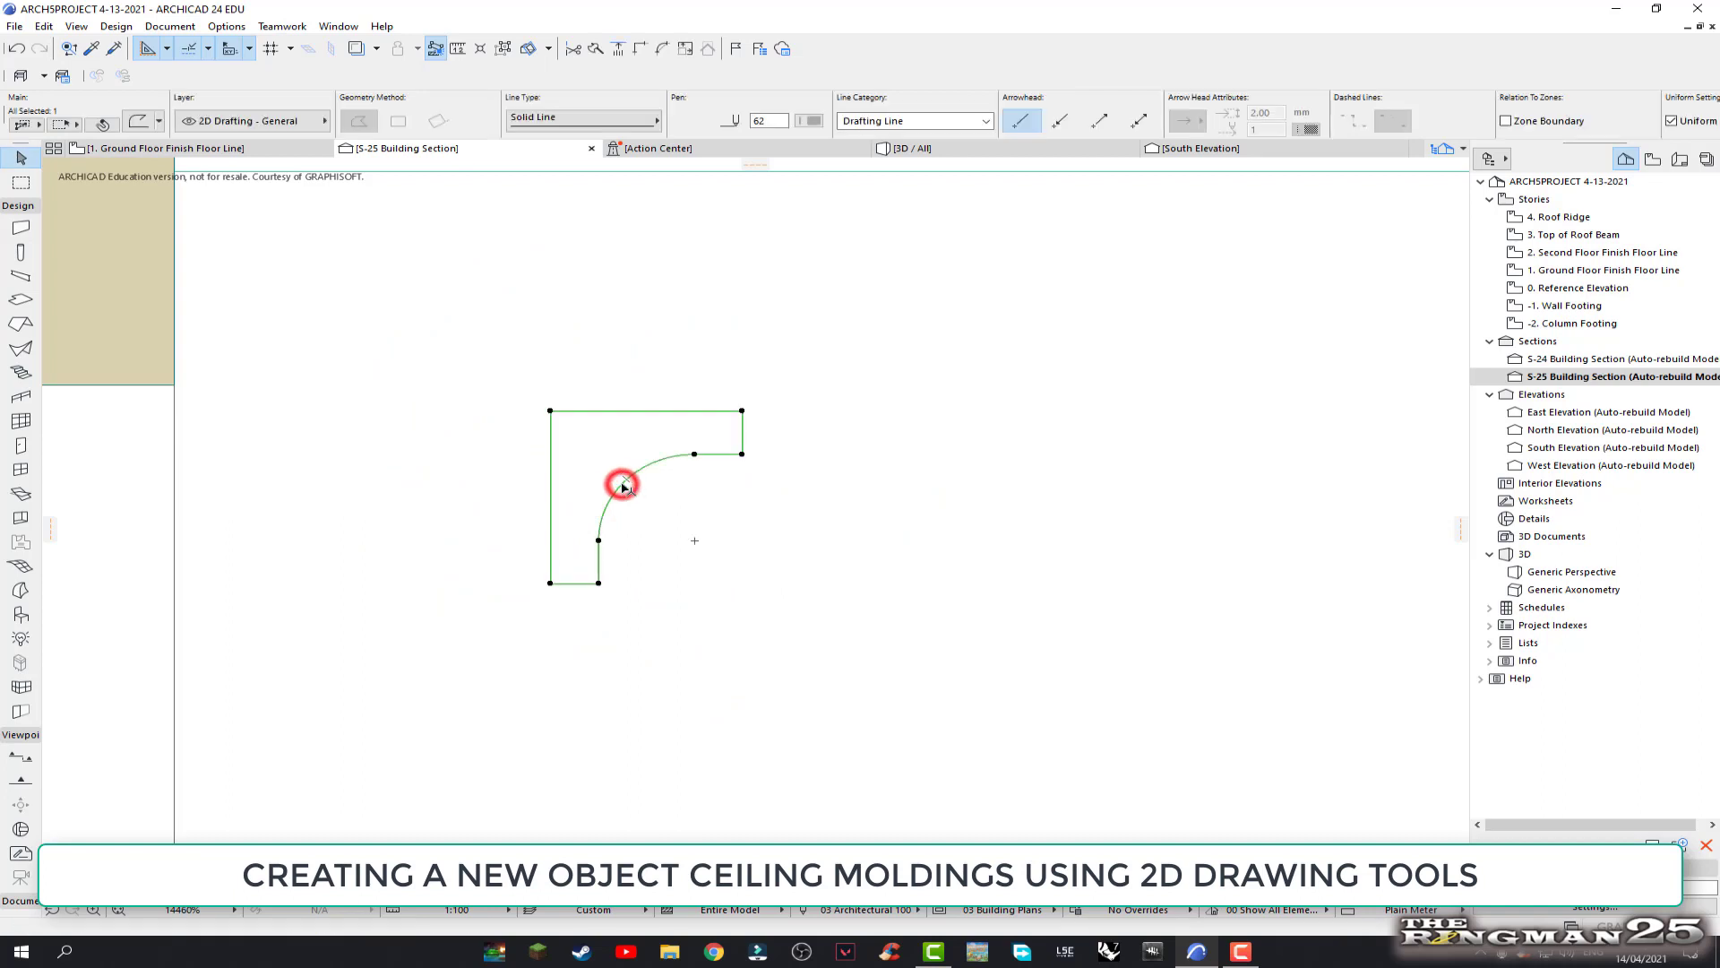
pyautogui.rightClick(624, 487)
pyautogui.click(624, 487)
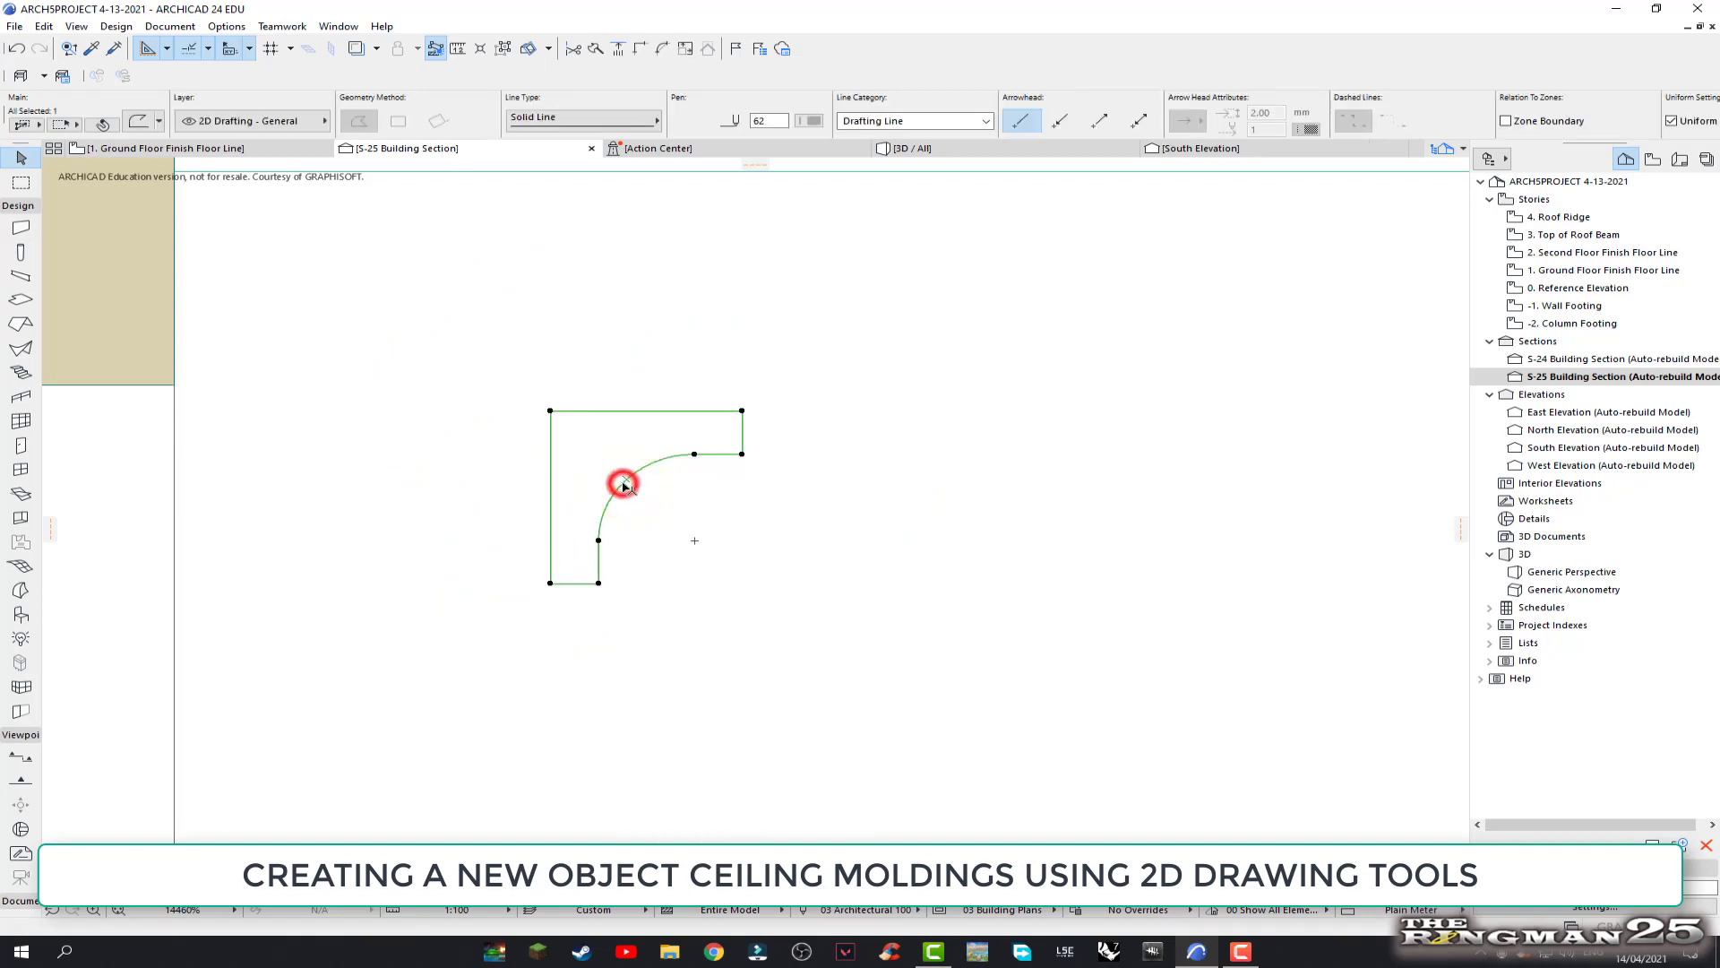
pyautogui.click(599, 540)
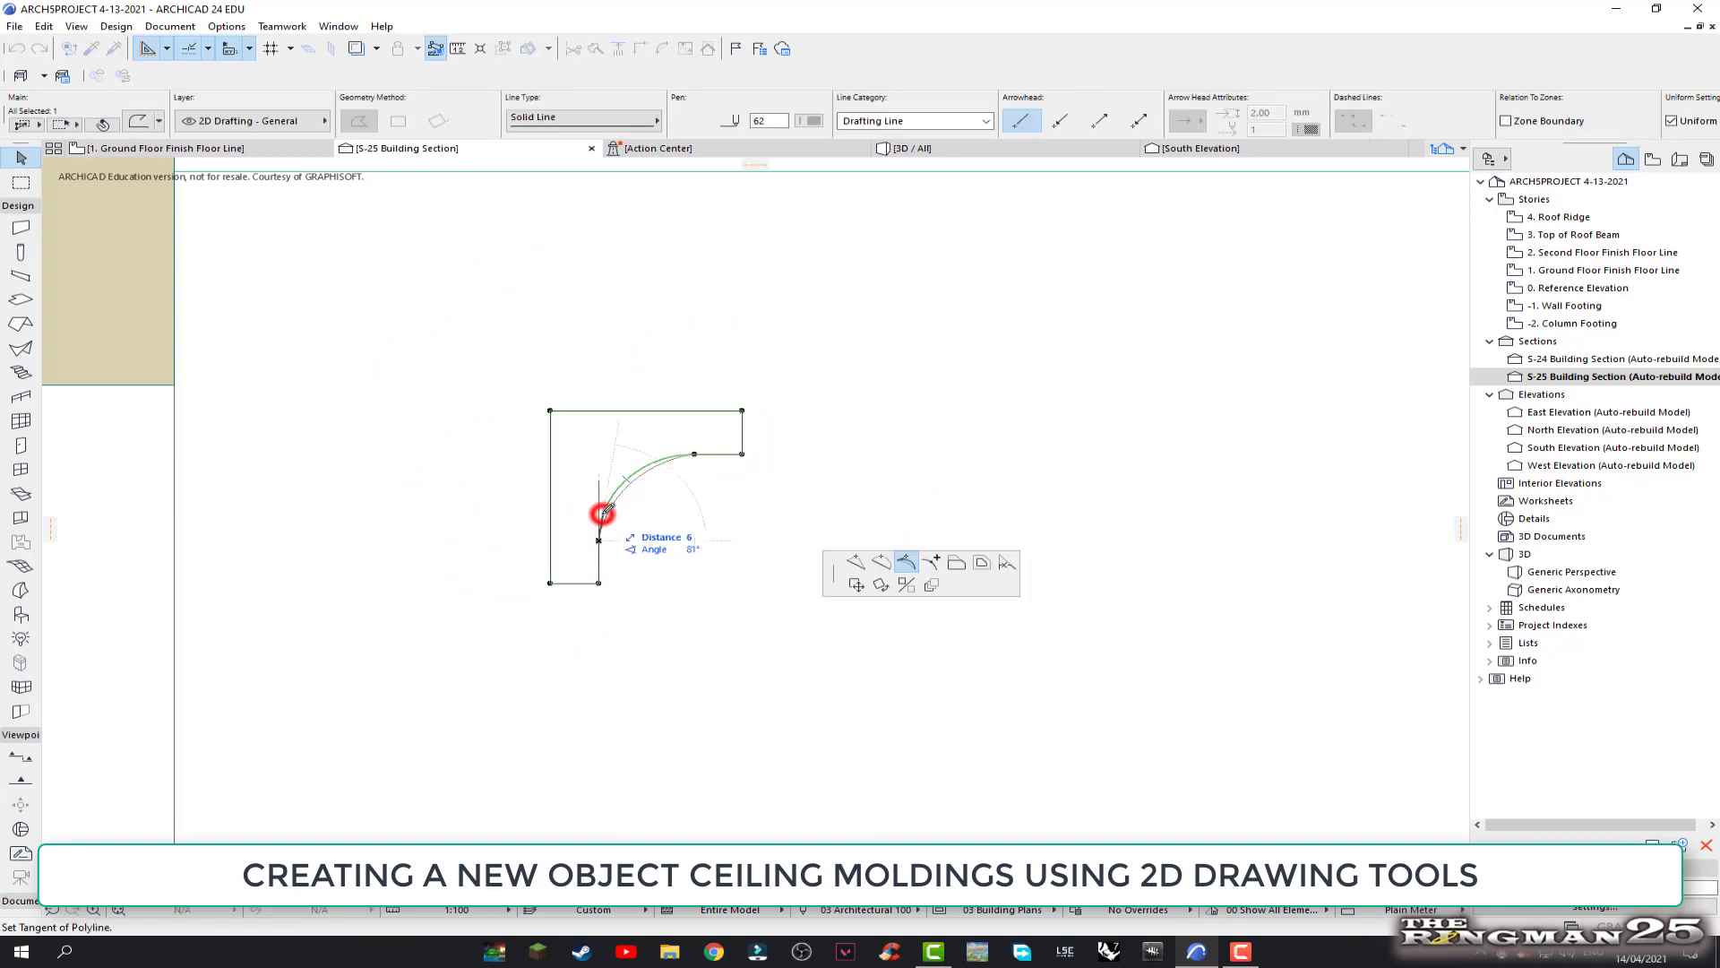
pyautogui.click(907, 562)
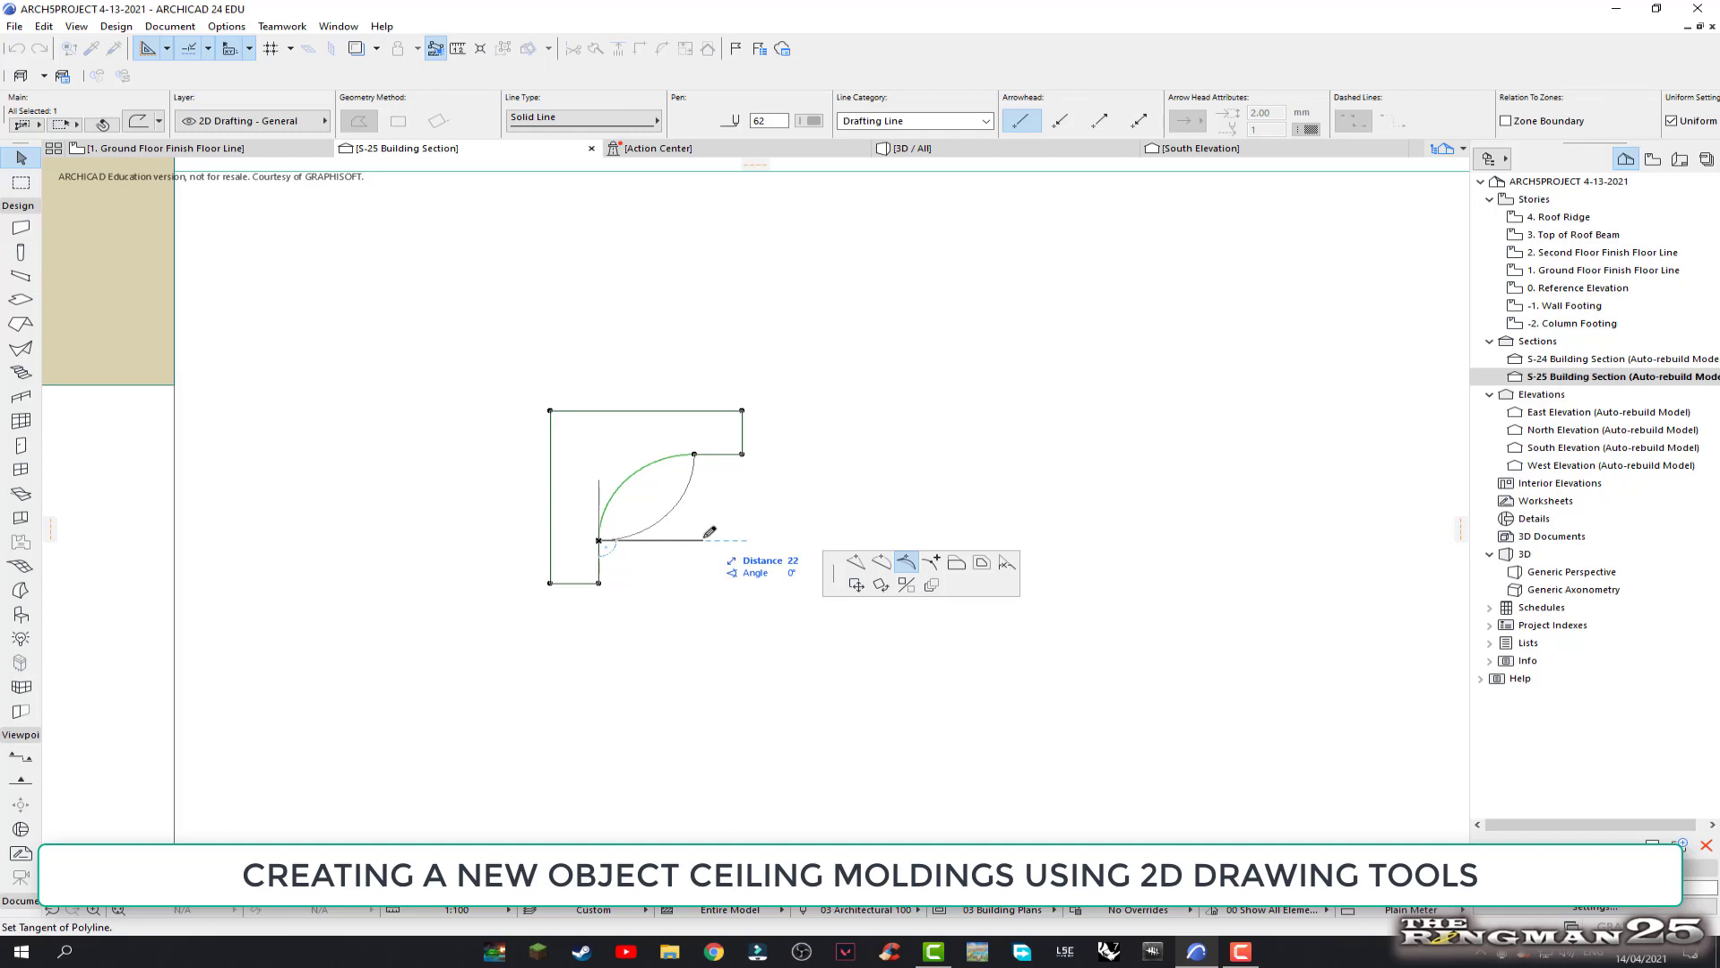
pyautogui.click(709, 533)
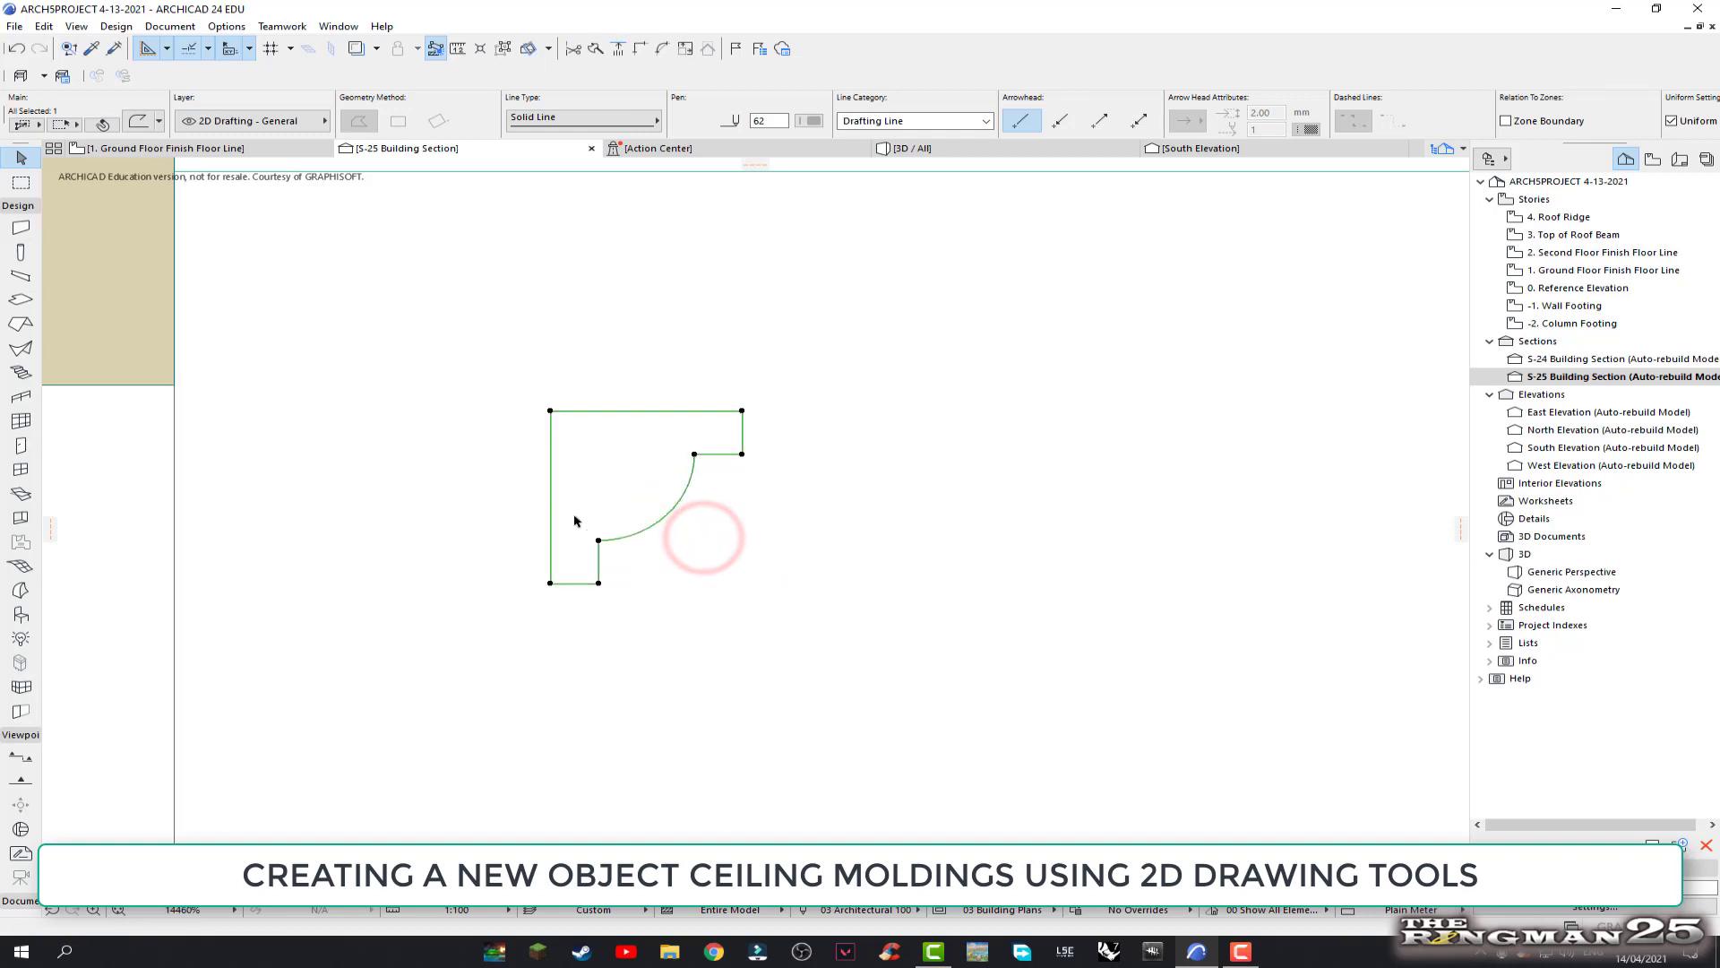
pyautogui.click(660, 555)
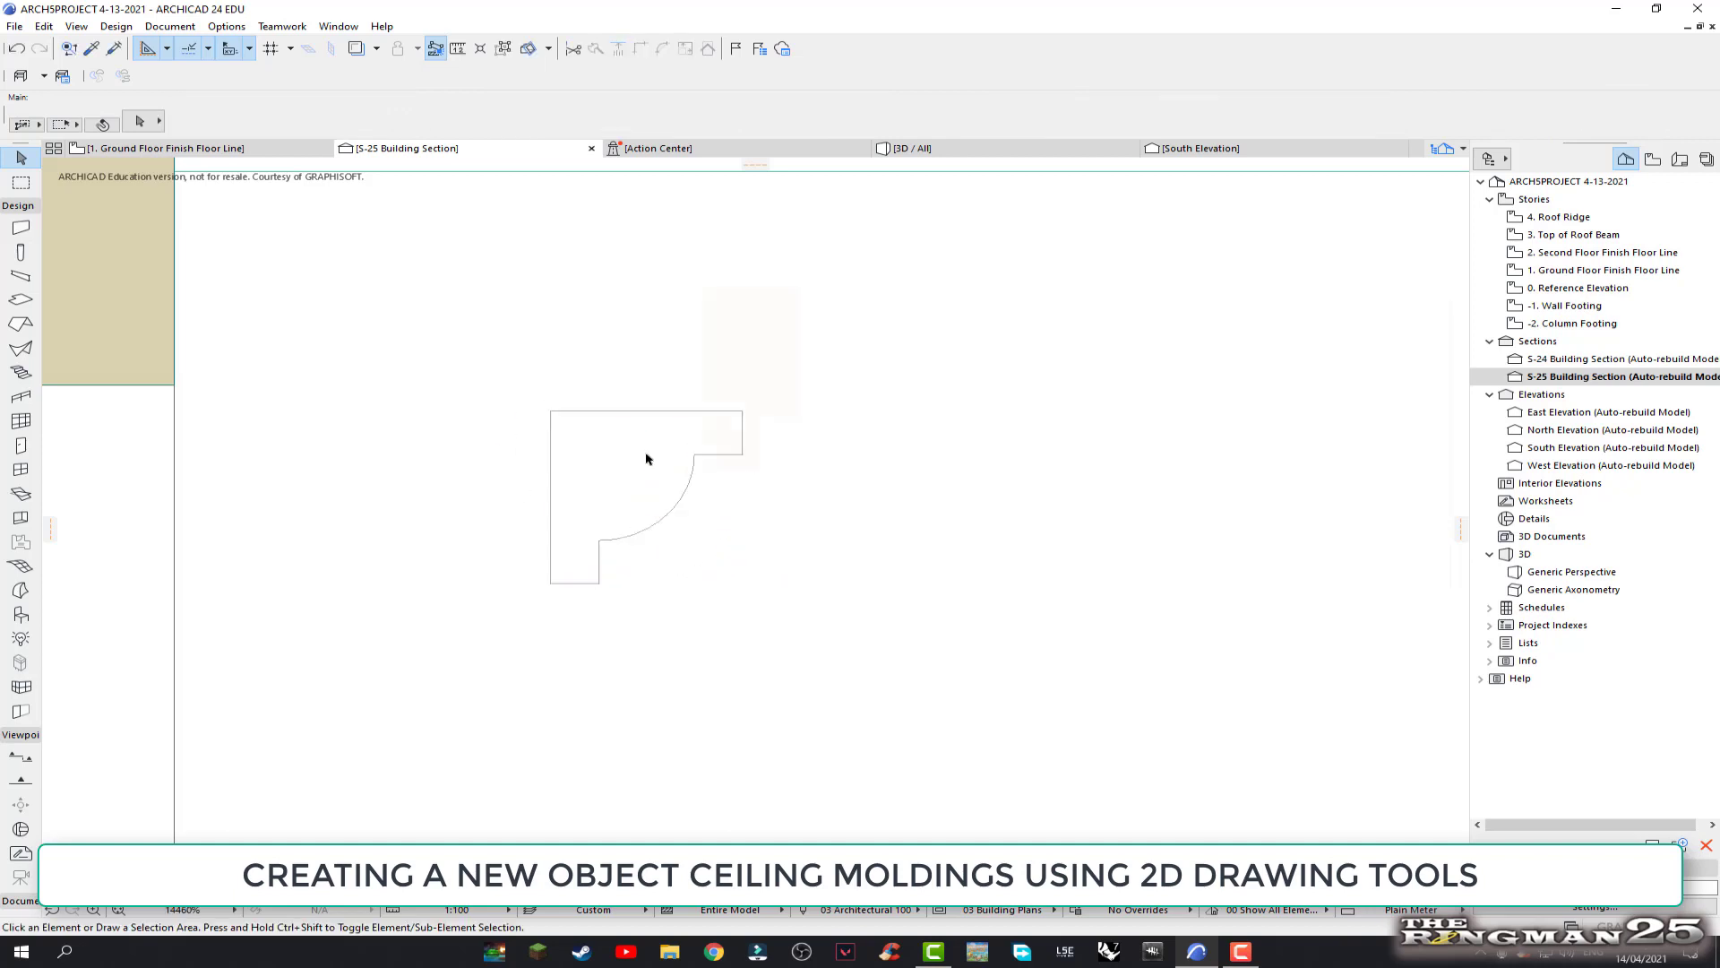
# Select the small molding profile outline in the S-25 section
pyautogui.scroll(-5, 646, 459)
pyautogui.scroll(-3, 663, 526)
pyautogui.scroll(-3, 860, 514)
pyautogui.click(746, 389)
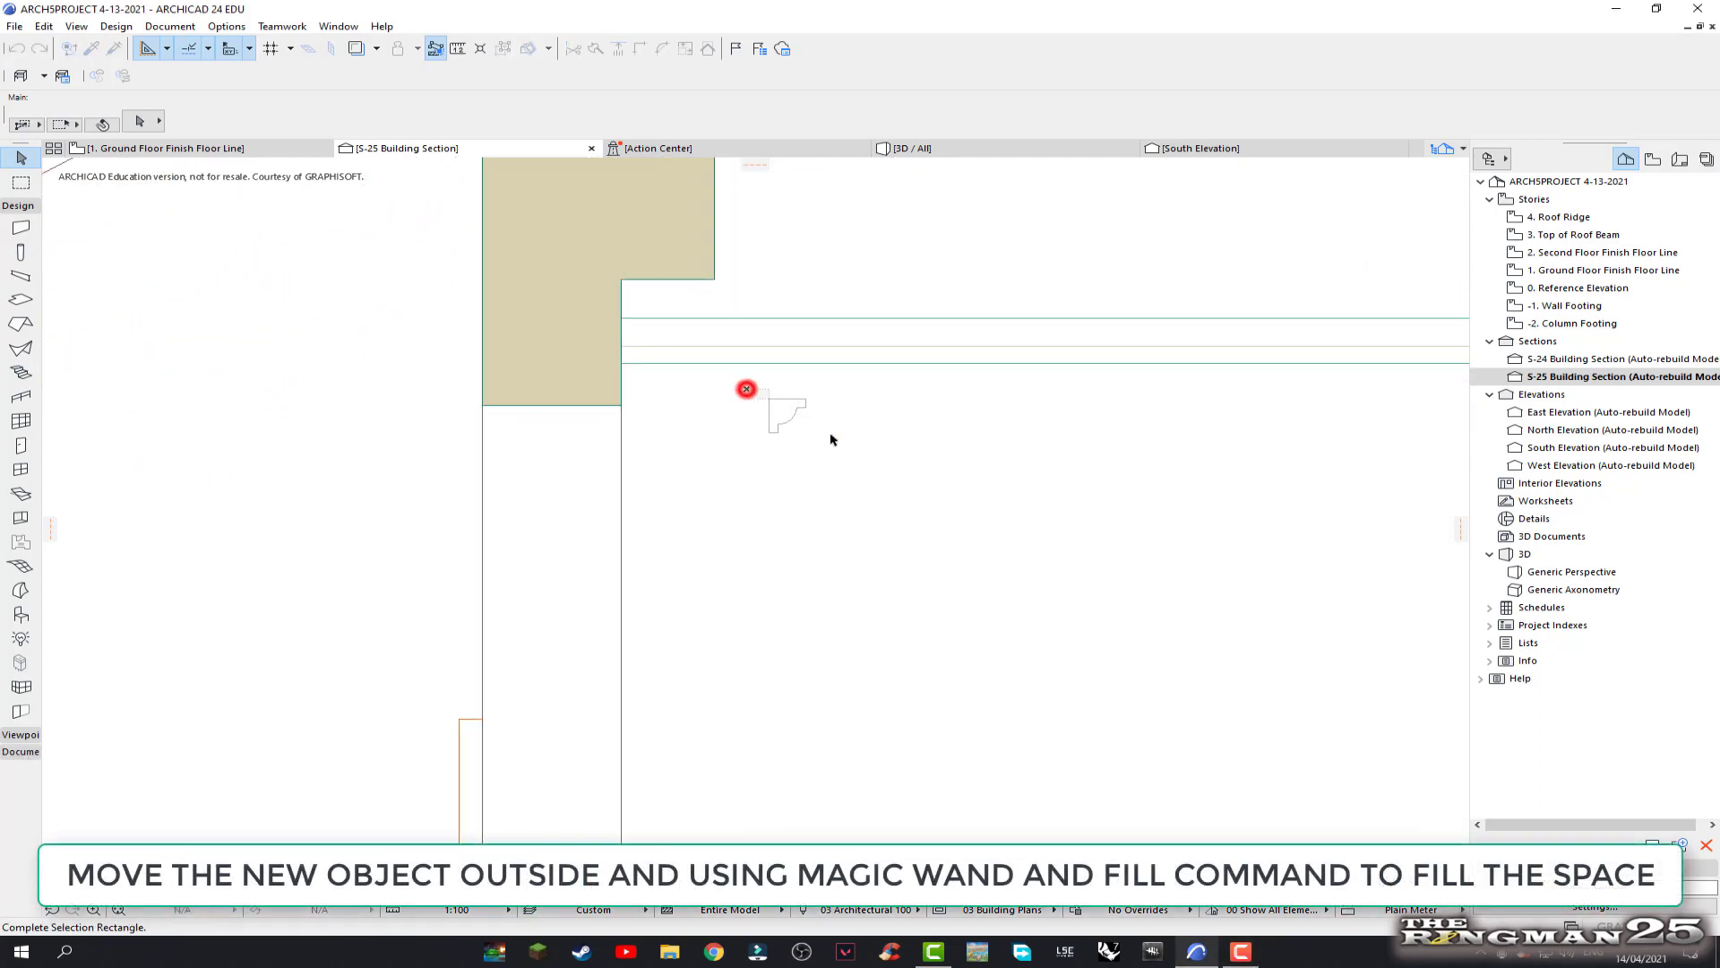
pyautogui.click(844, 453)
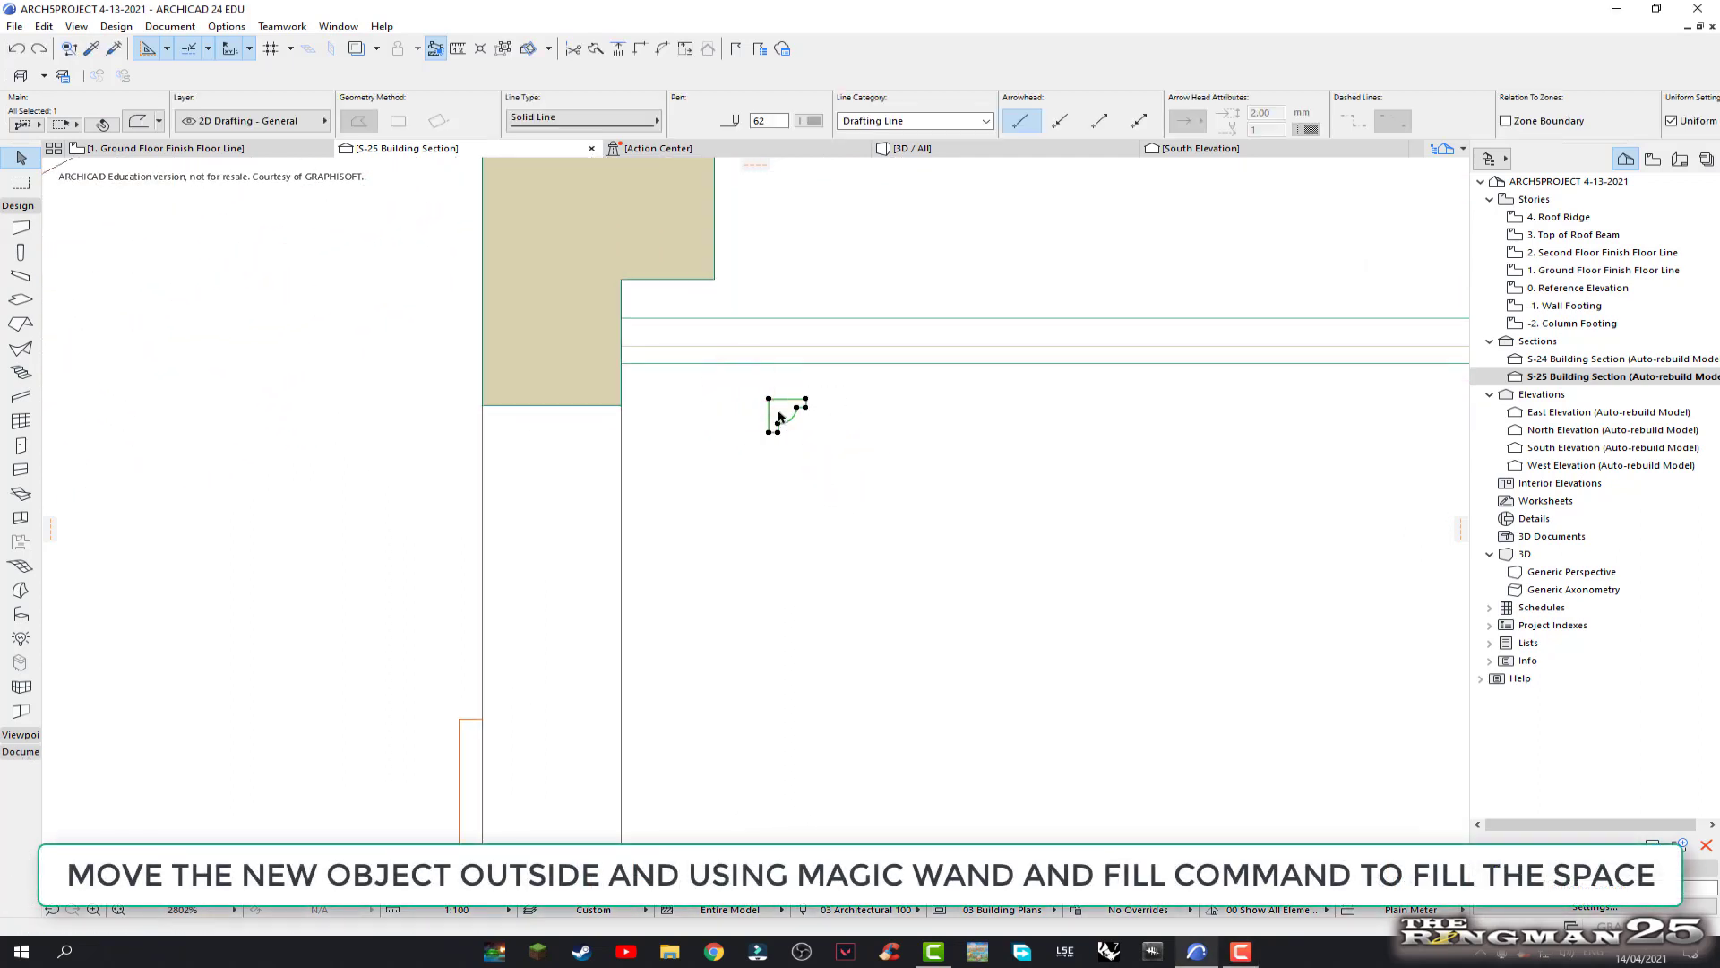
# Drag the molding outline out of the building into empty space, then deselect it
pyautogui.rightClick(779, 416)
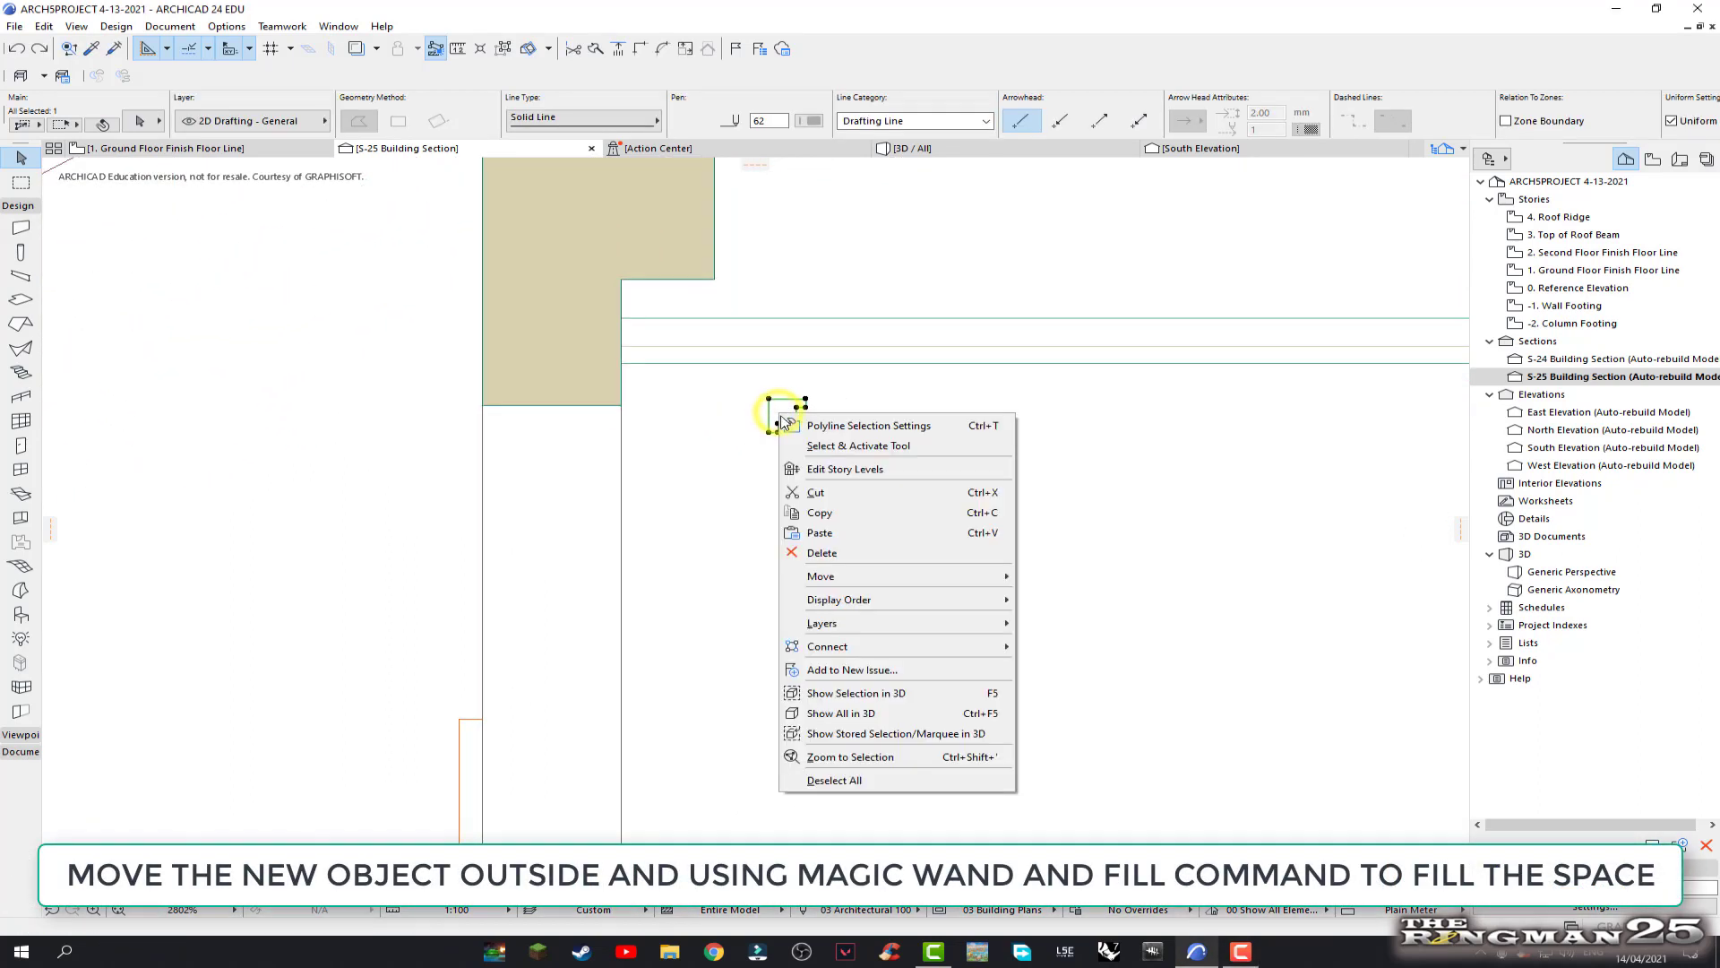
pyautogui.click(837, 575)
pyautogui.click(1062, 577)
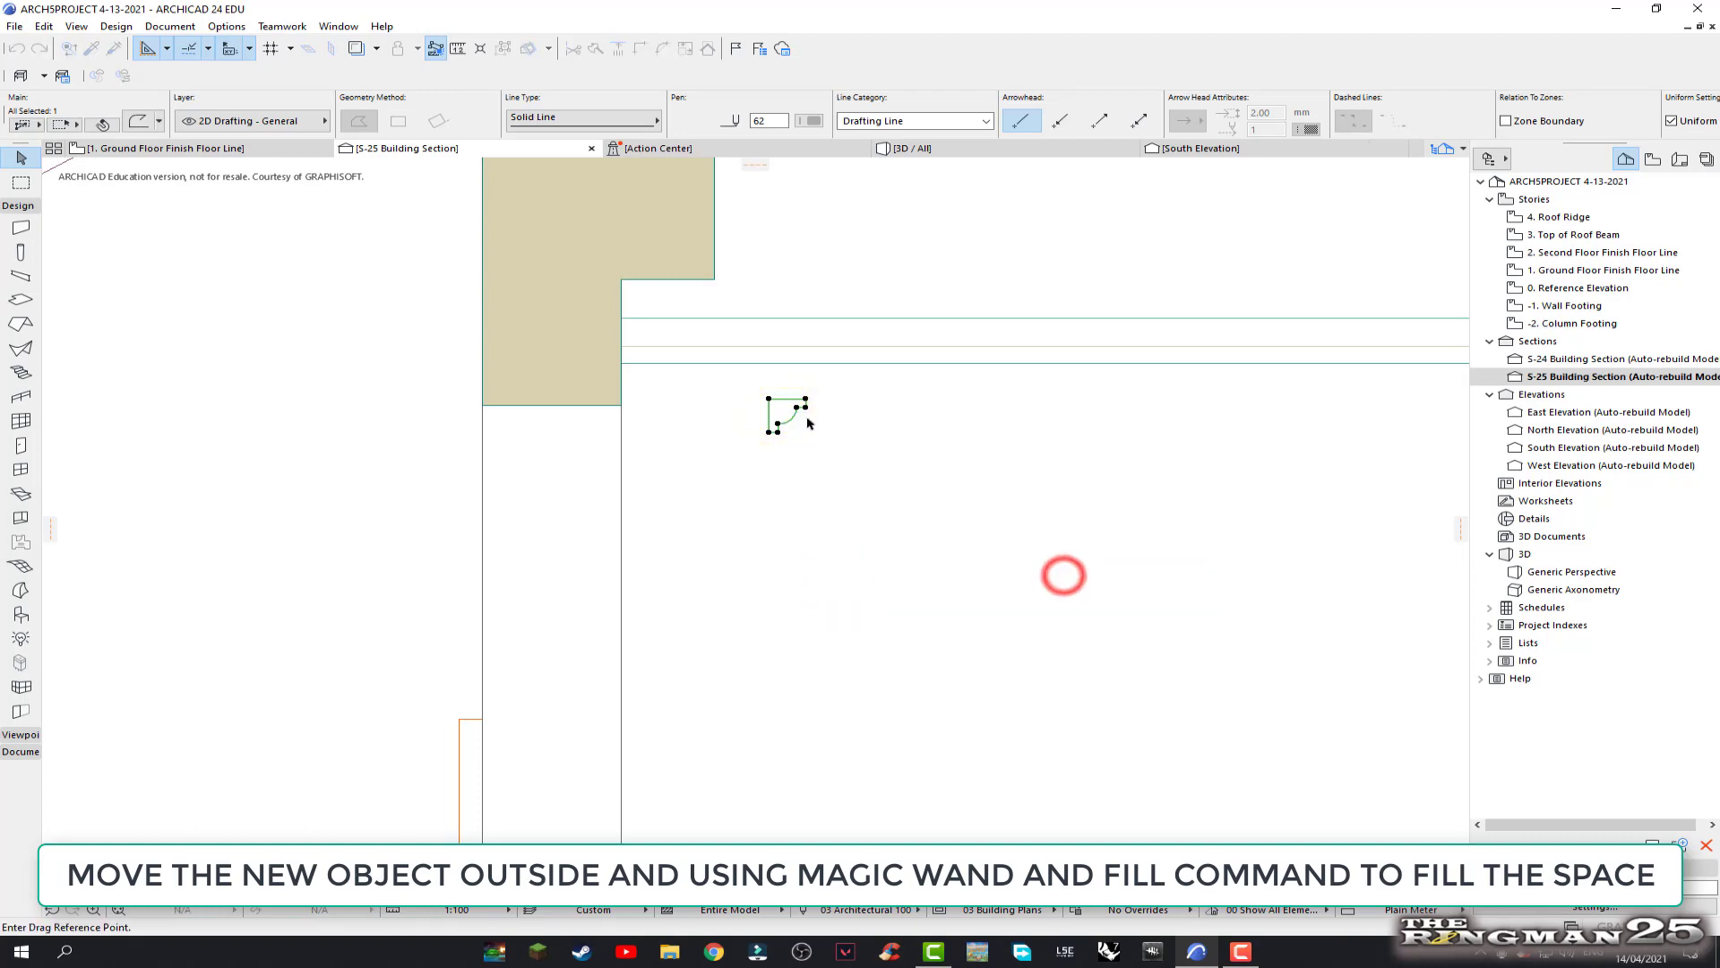
pyautogui.click(768, 401)
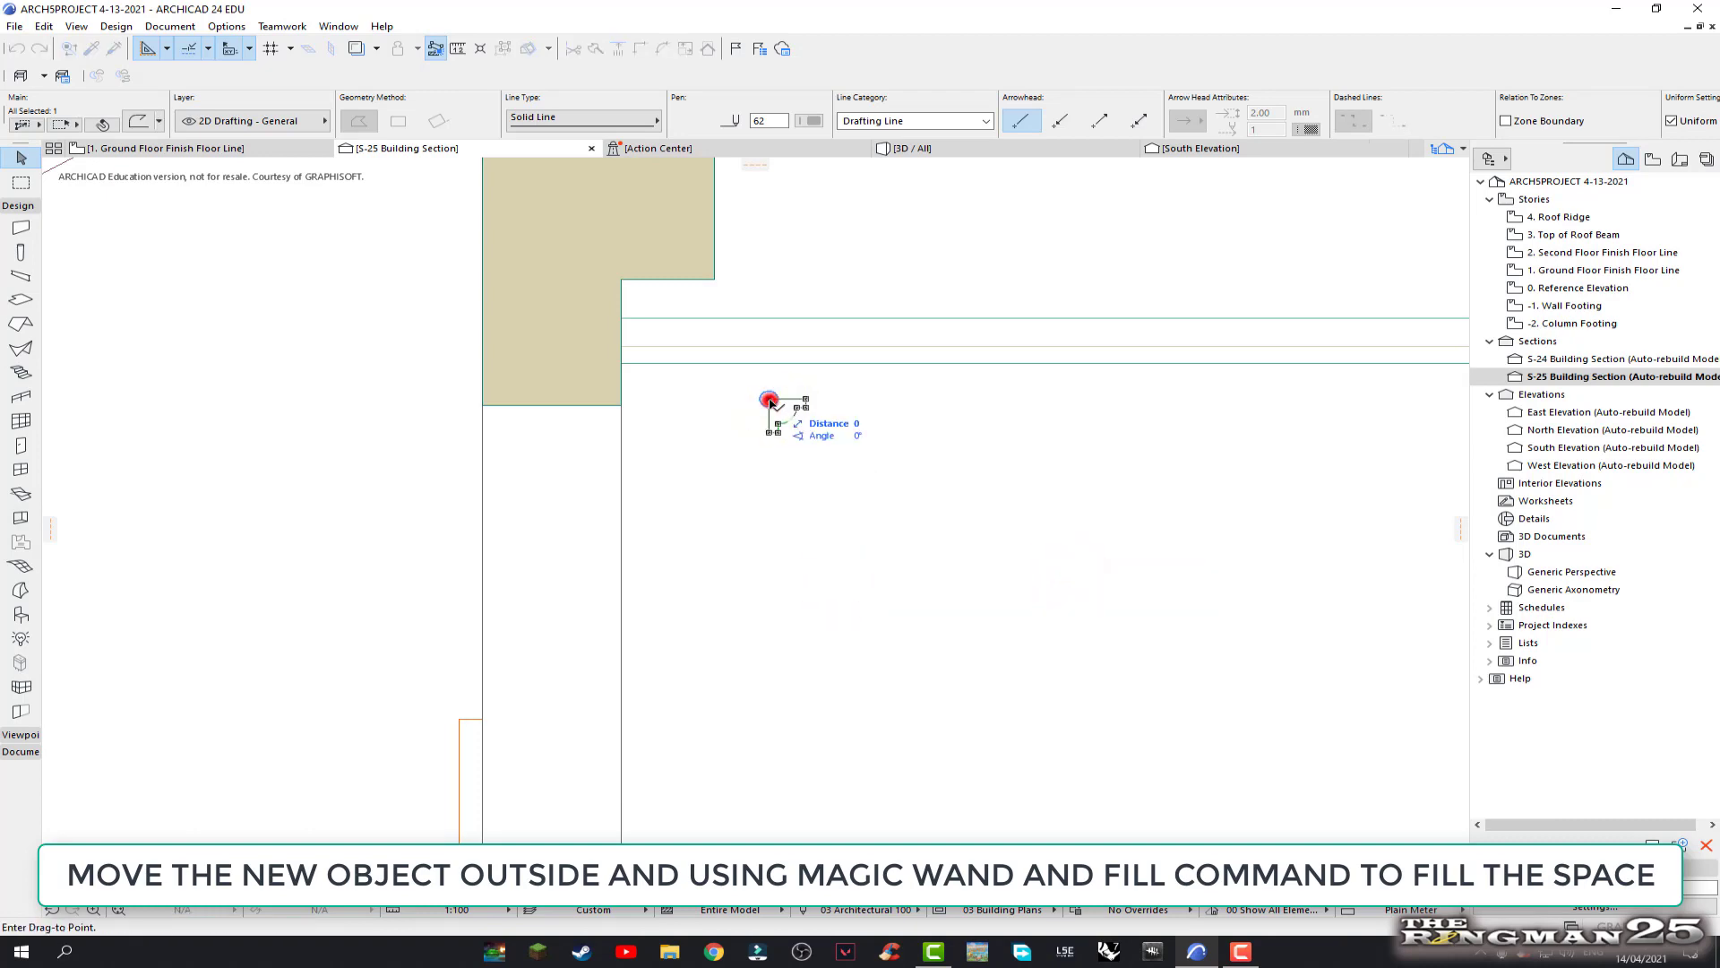
pyautogui.scroll(-5, 860, 475)
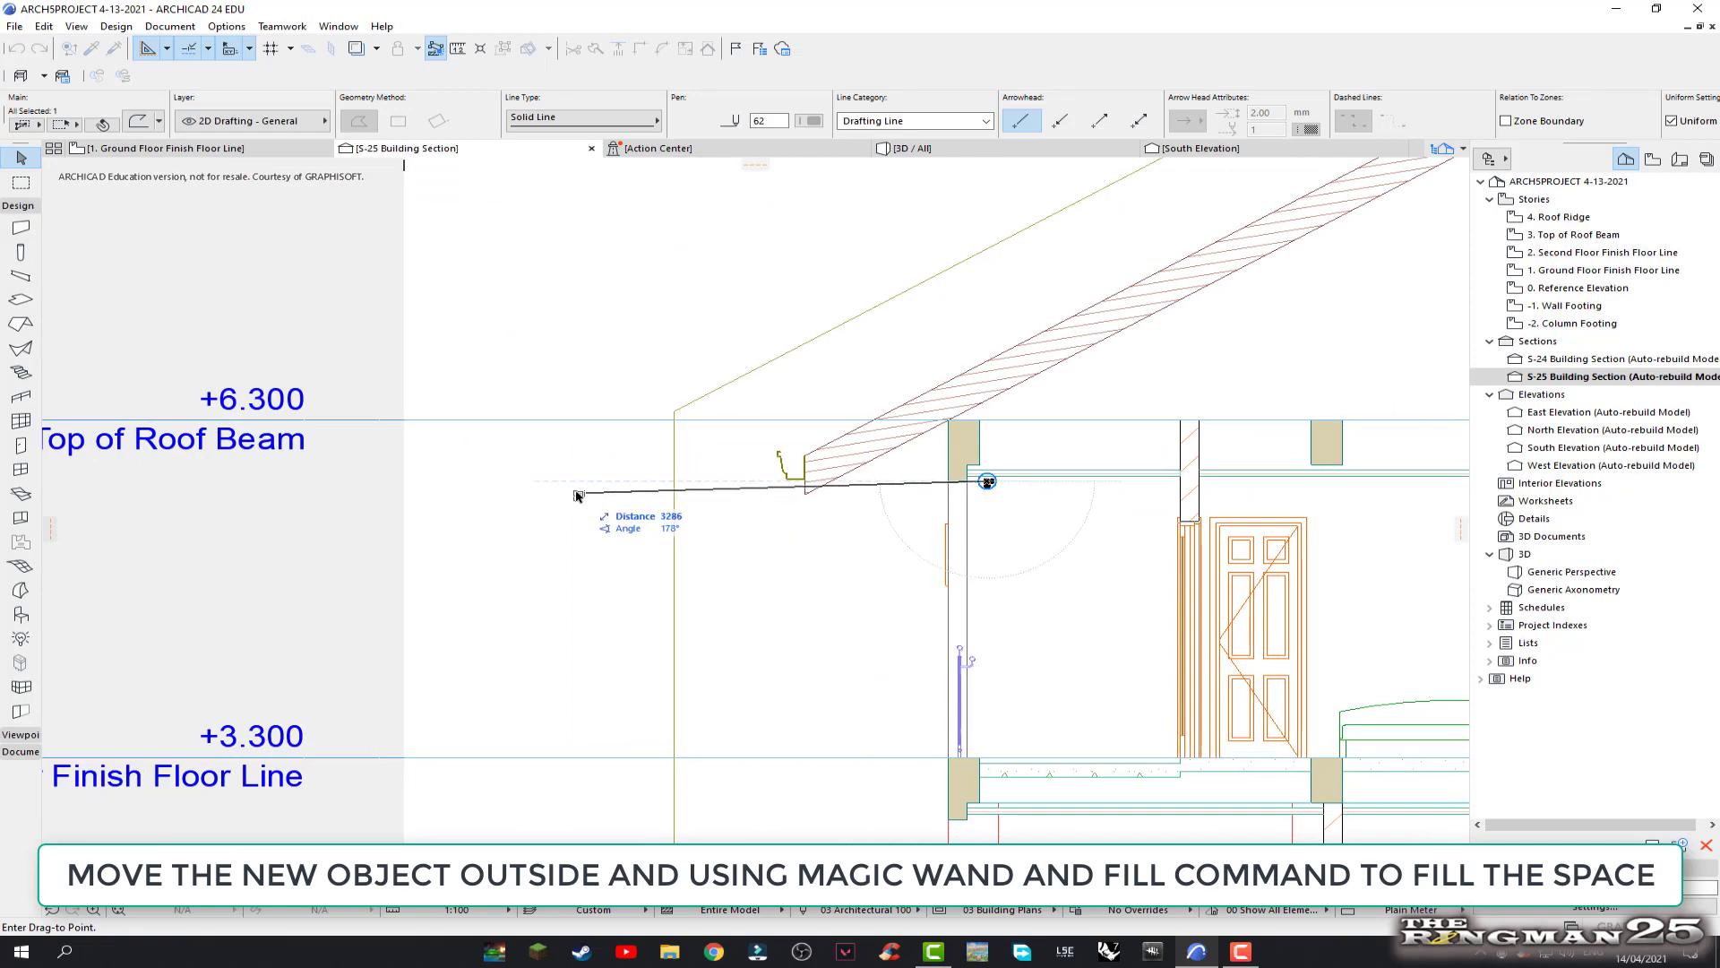
pyautogui.click(576, 492)
pyautogui.scroll(5, 576, 492)
pyautogui.scroll(3, 621, 484)
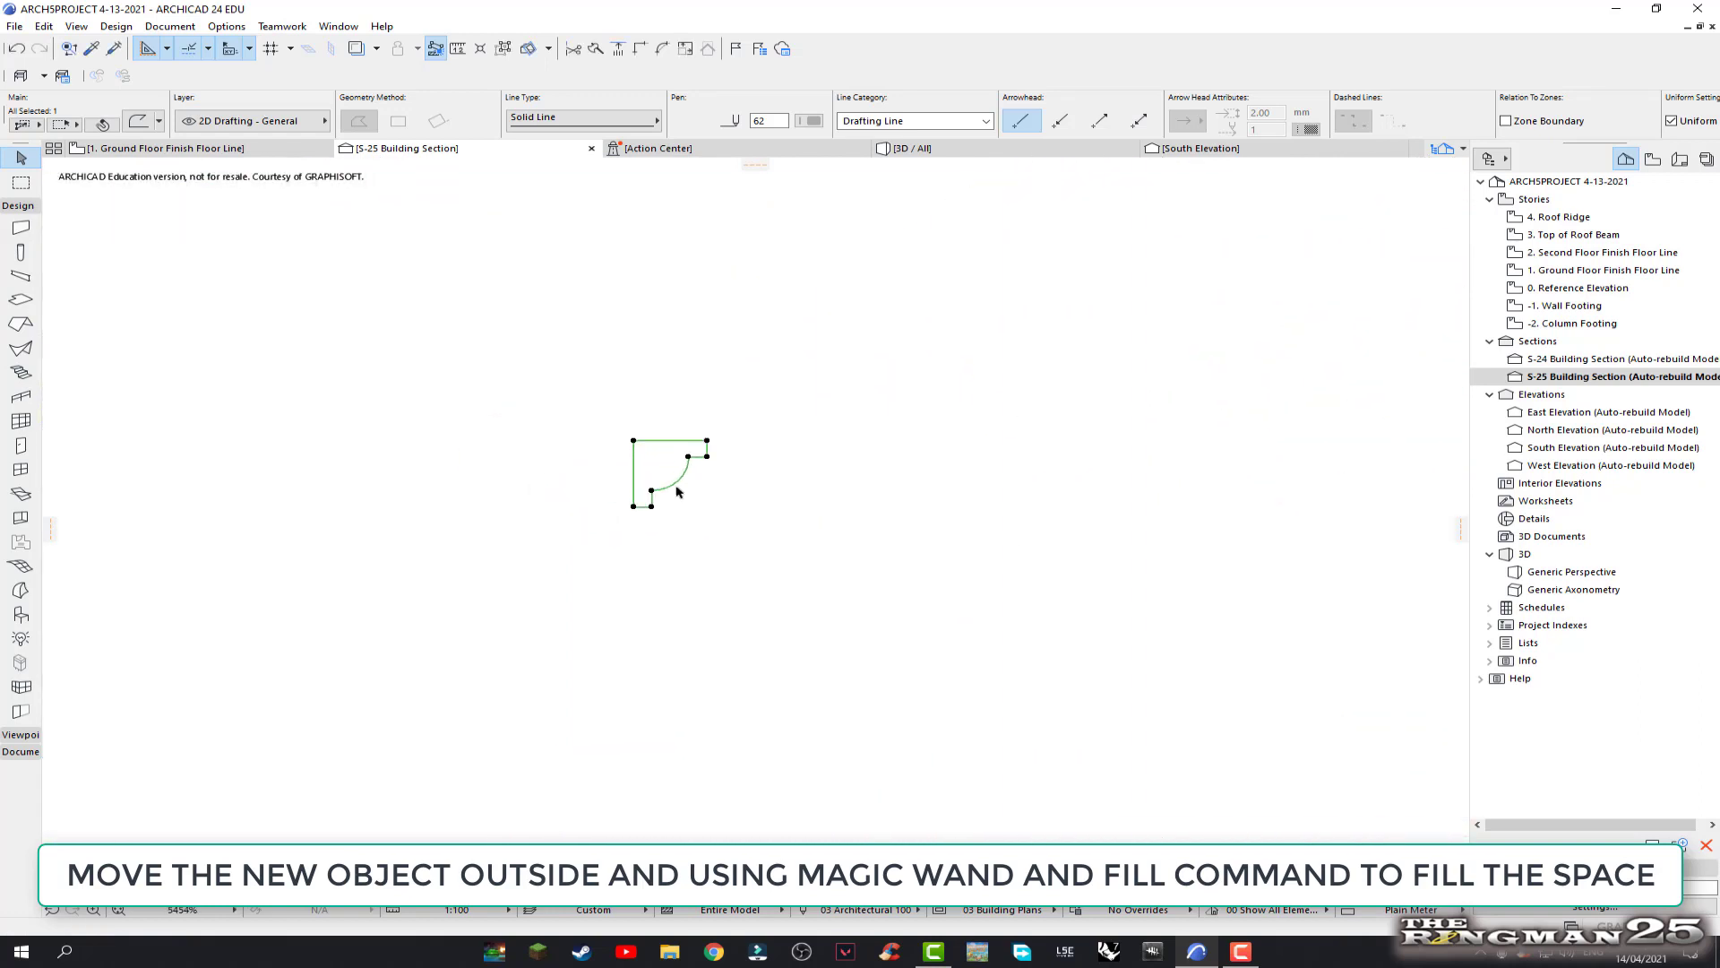
pyautogui.scroll(3, 690, 495)
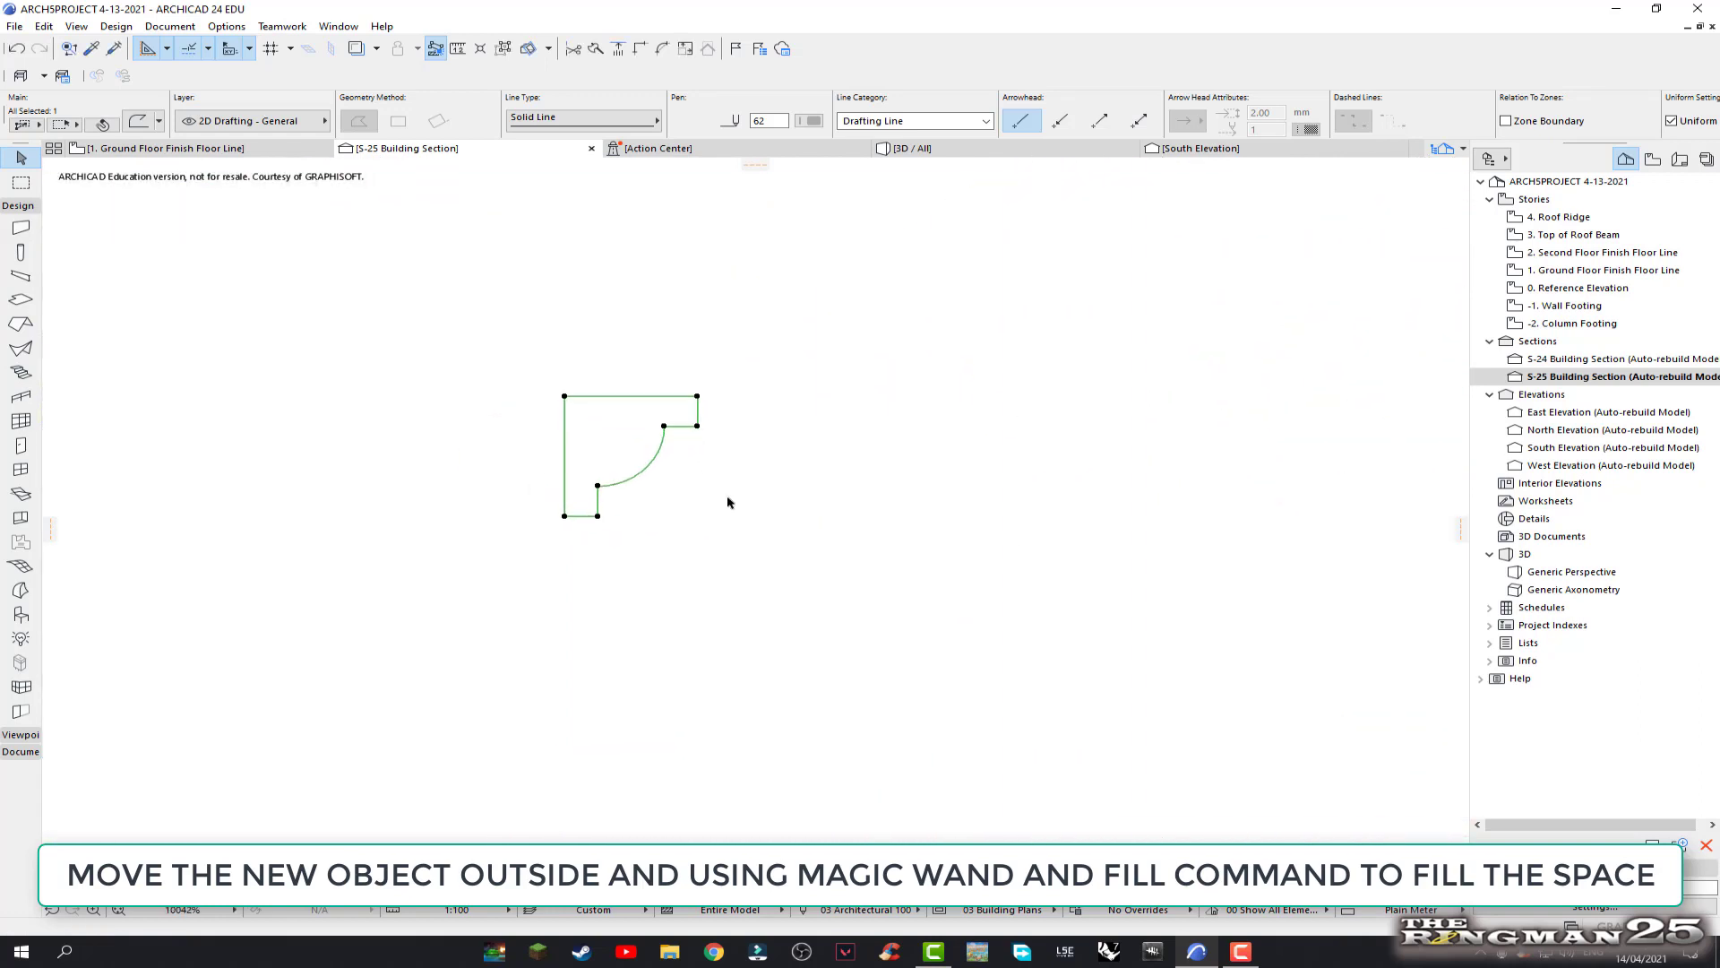
pyautogui.click(653, 495)
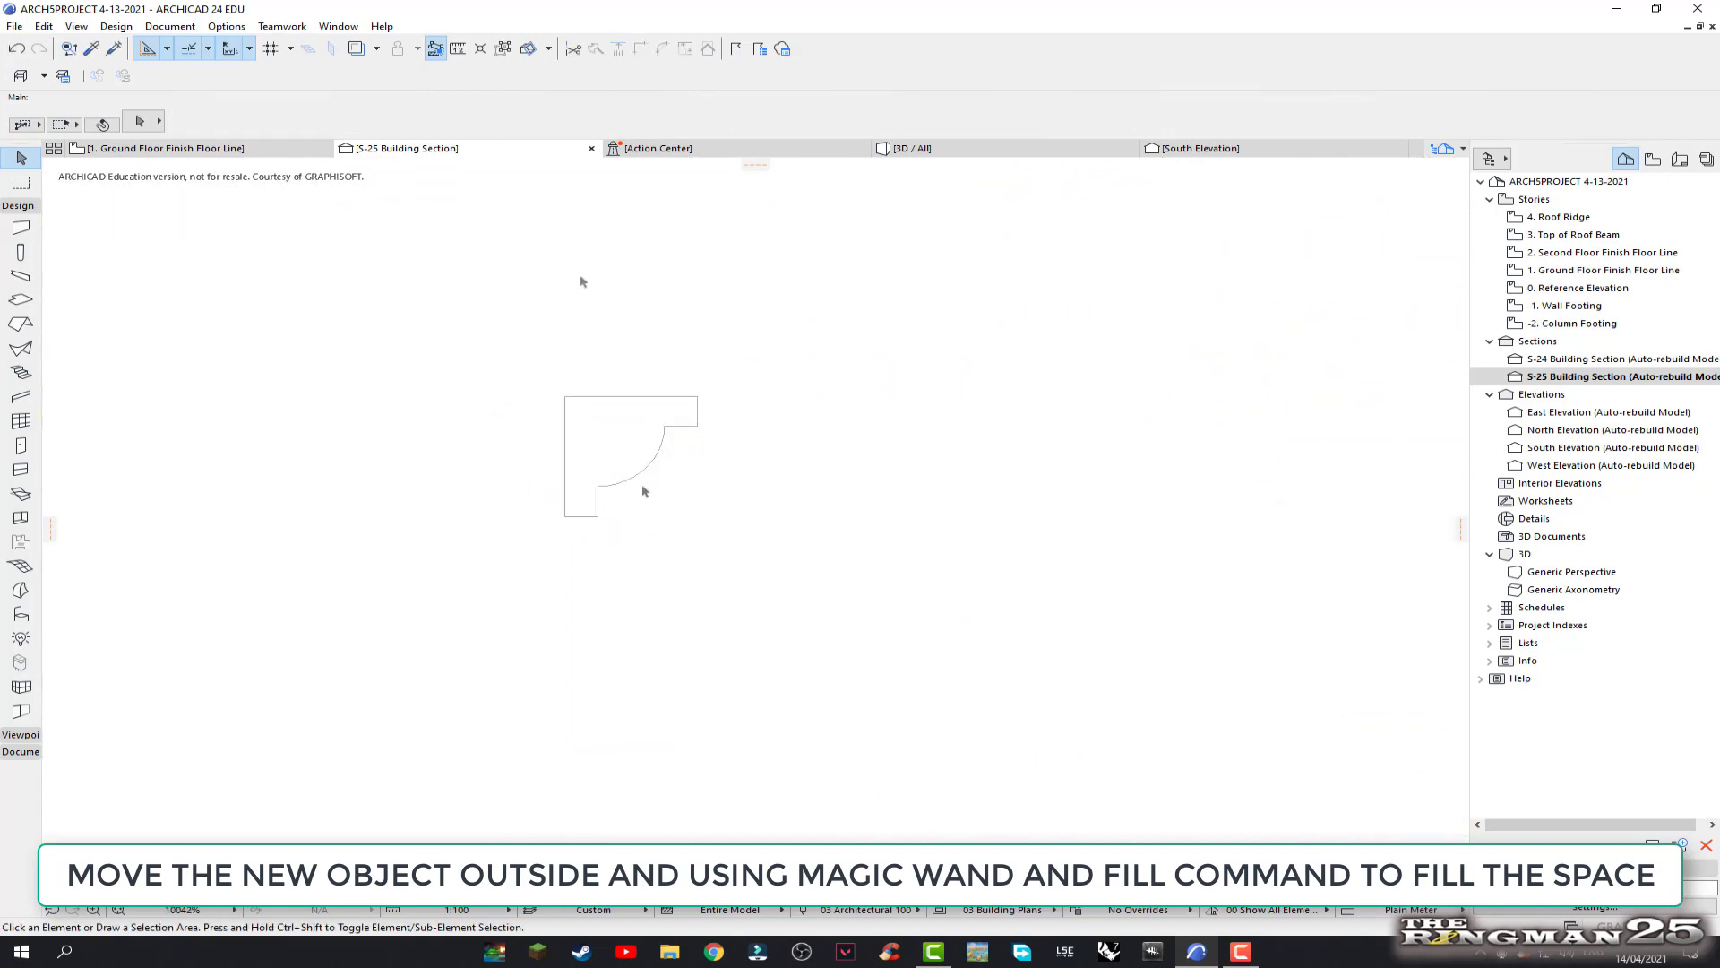
# Fill the inside of the molding outline with a 25% grey fill polygon
pyautogui.click(171, 26)
pyautogui.moveTo(213, 46)
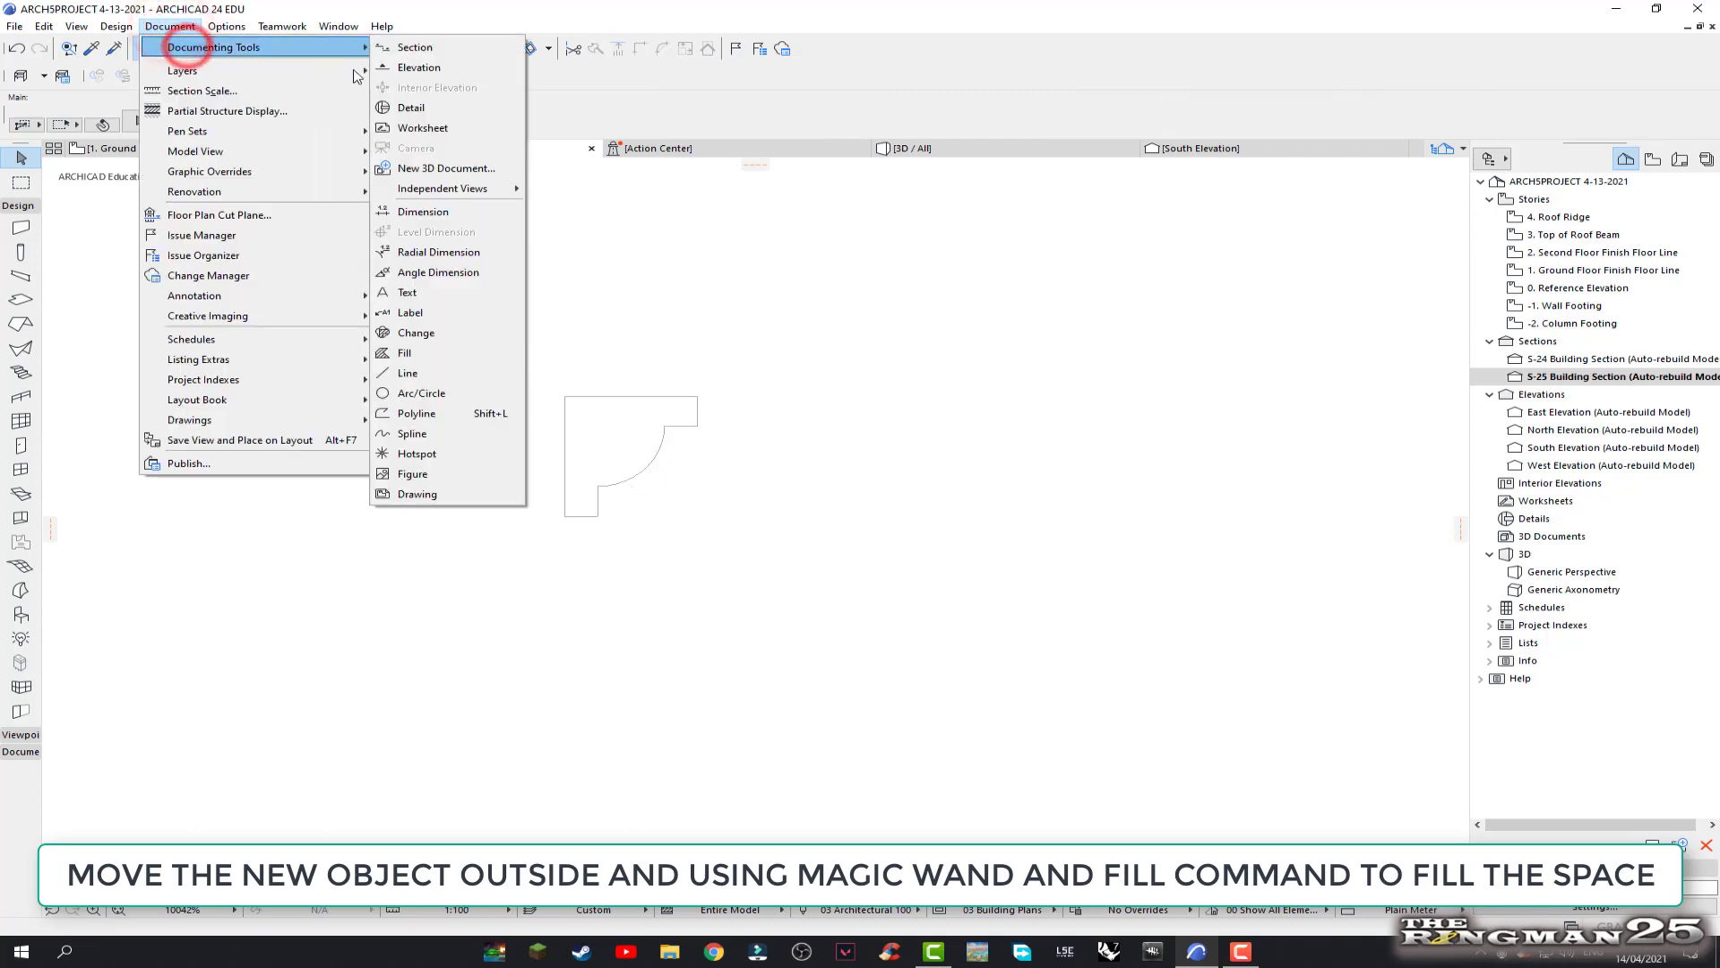
pyautogui.click(451, 354)
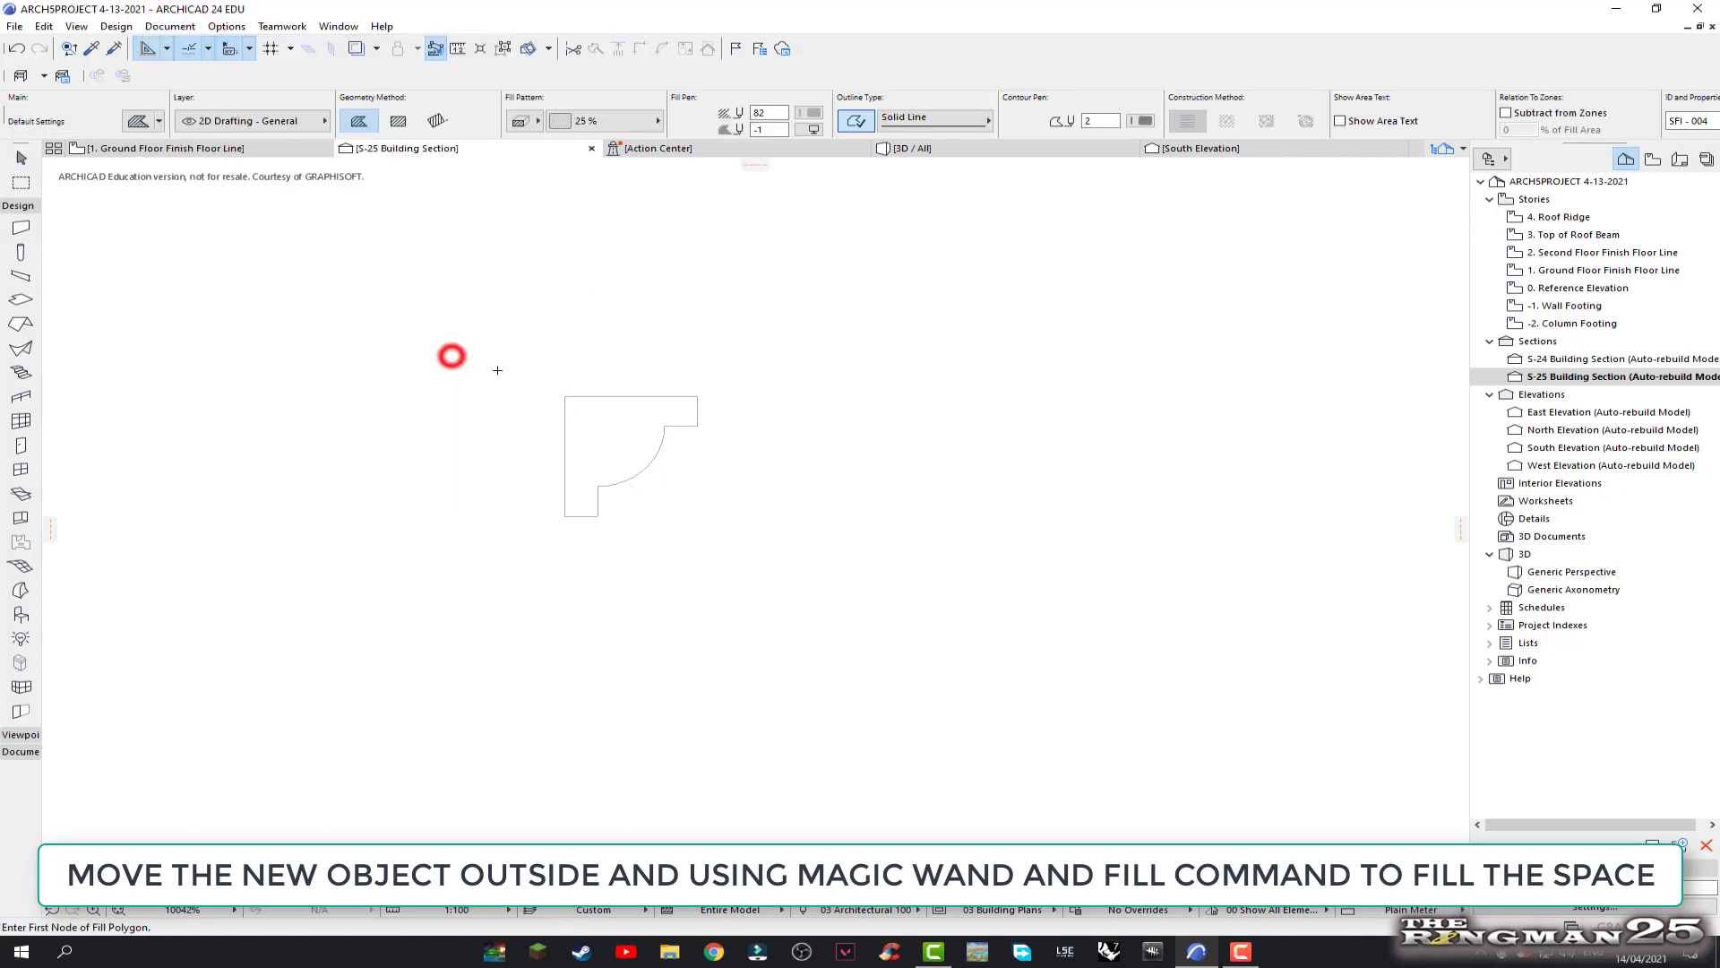
pyautogui.click(594, 439)
pyautogui.scroll(-2, 787, 442)
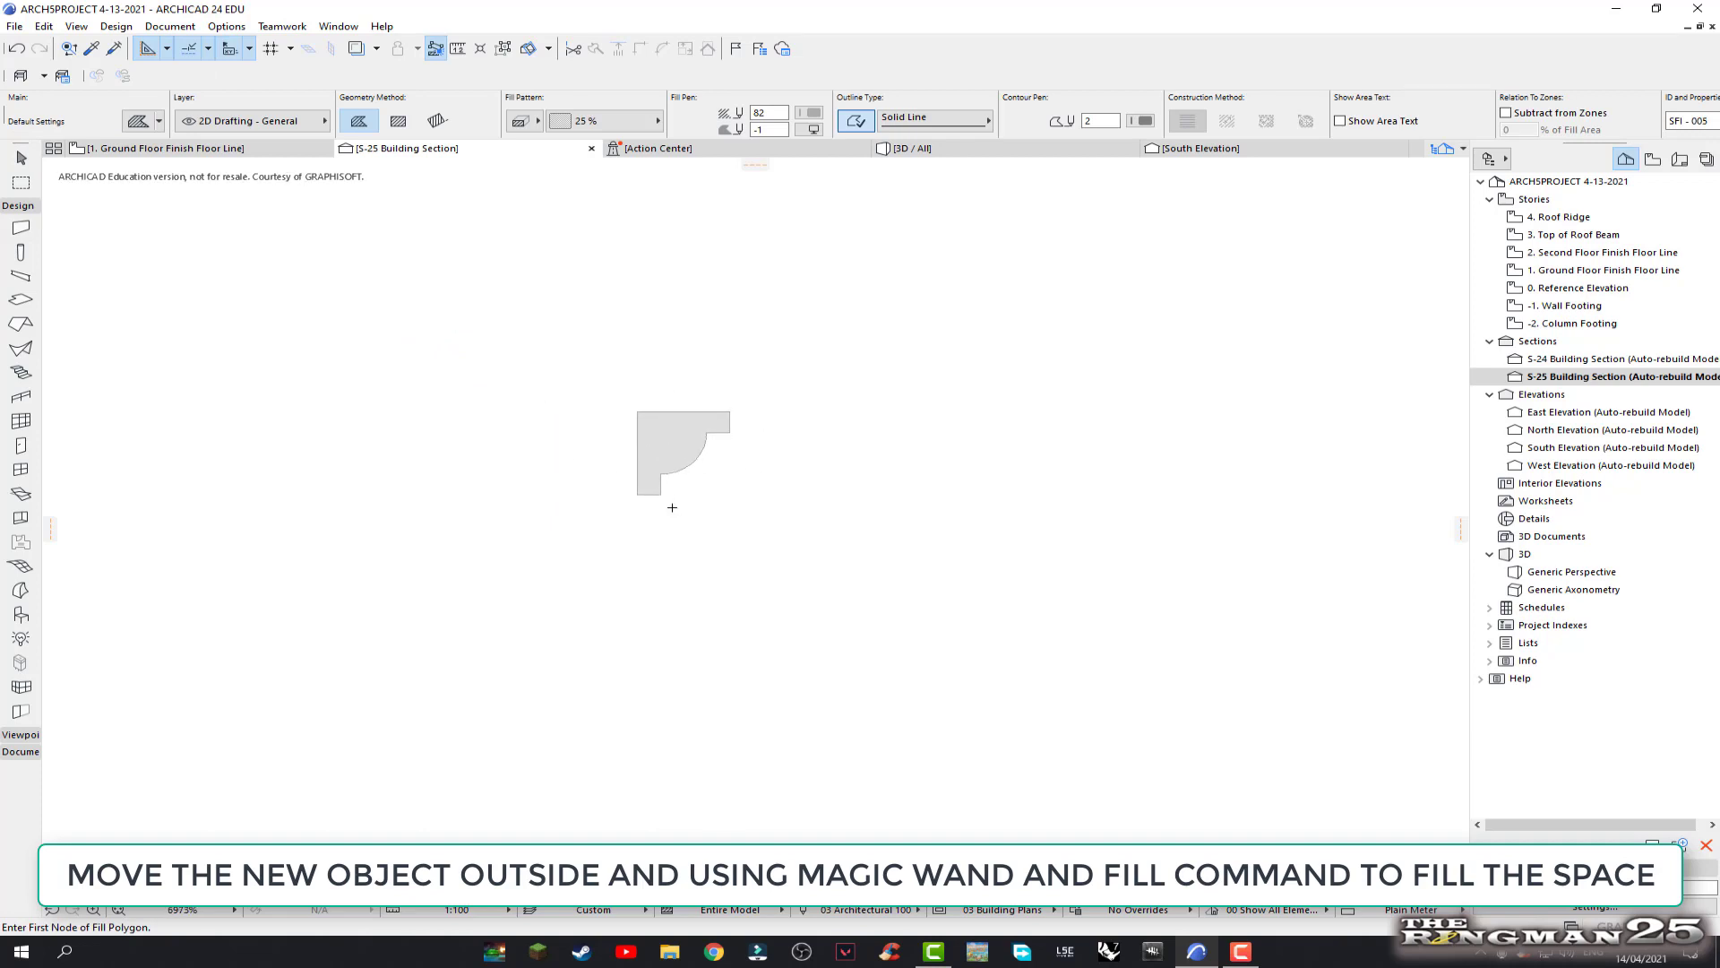
pyautogui.press('Escape')
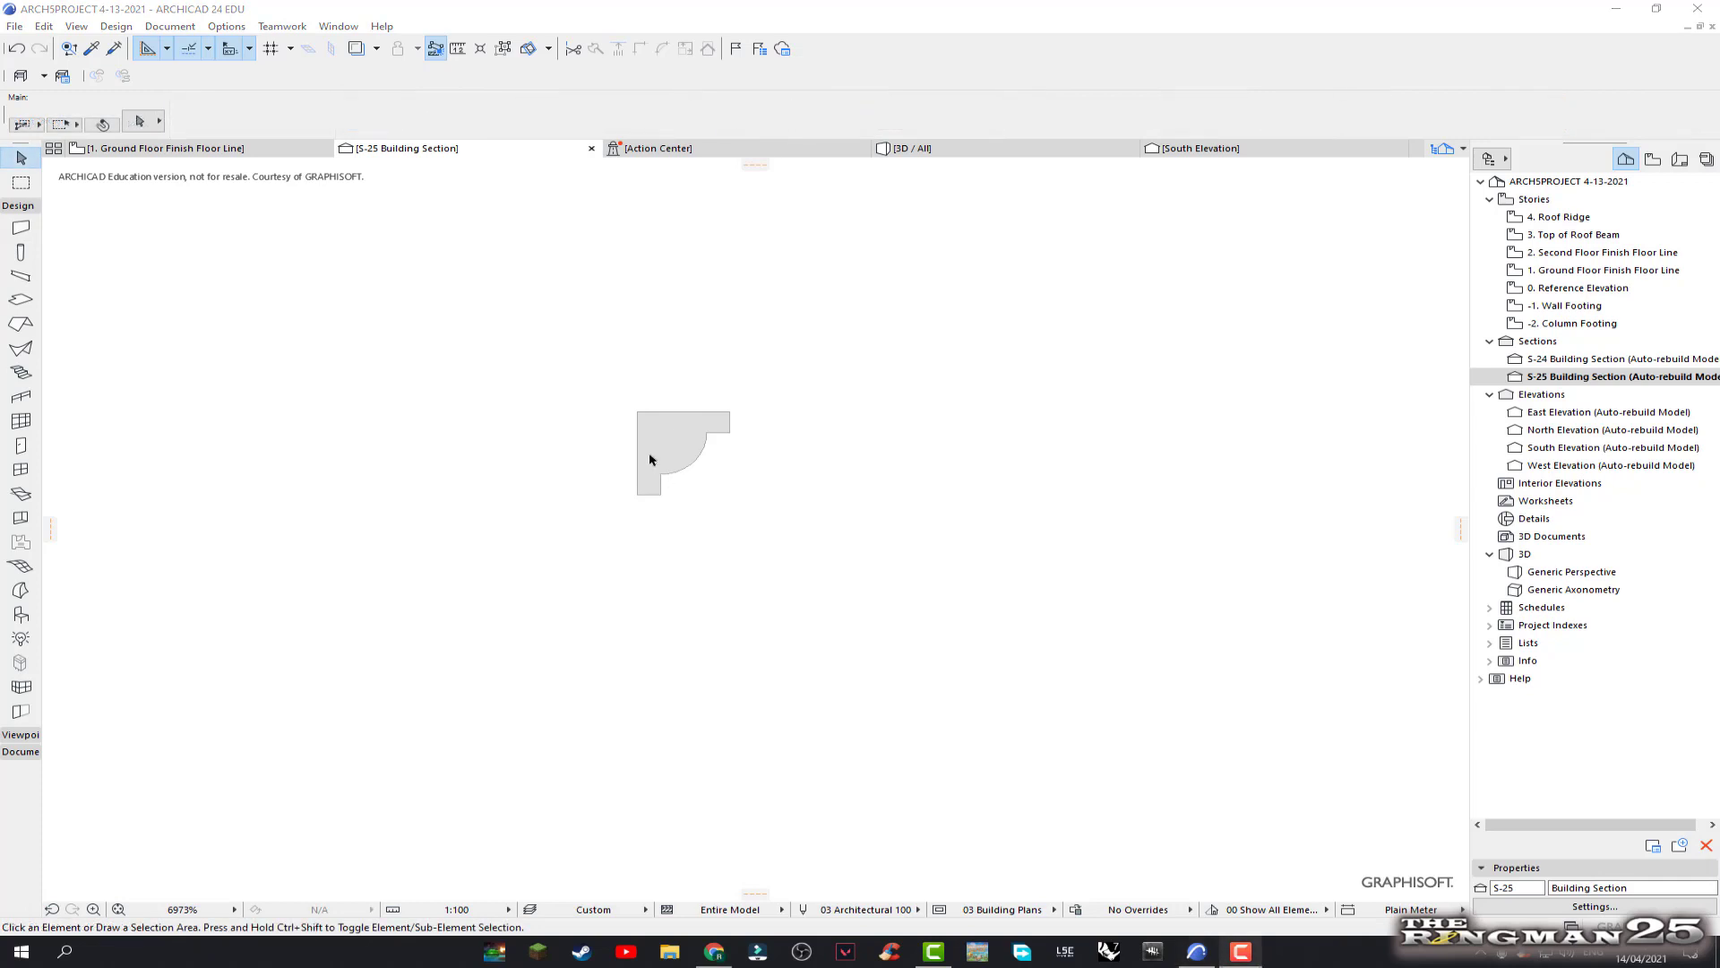
# Select the filled molding shape and copy it to the clipboard
pyautogui.moveTo(596, 388); pyautogui.dragTo(777, 519)
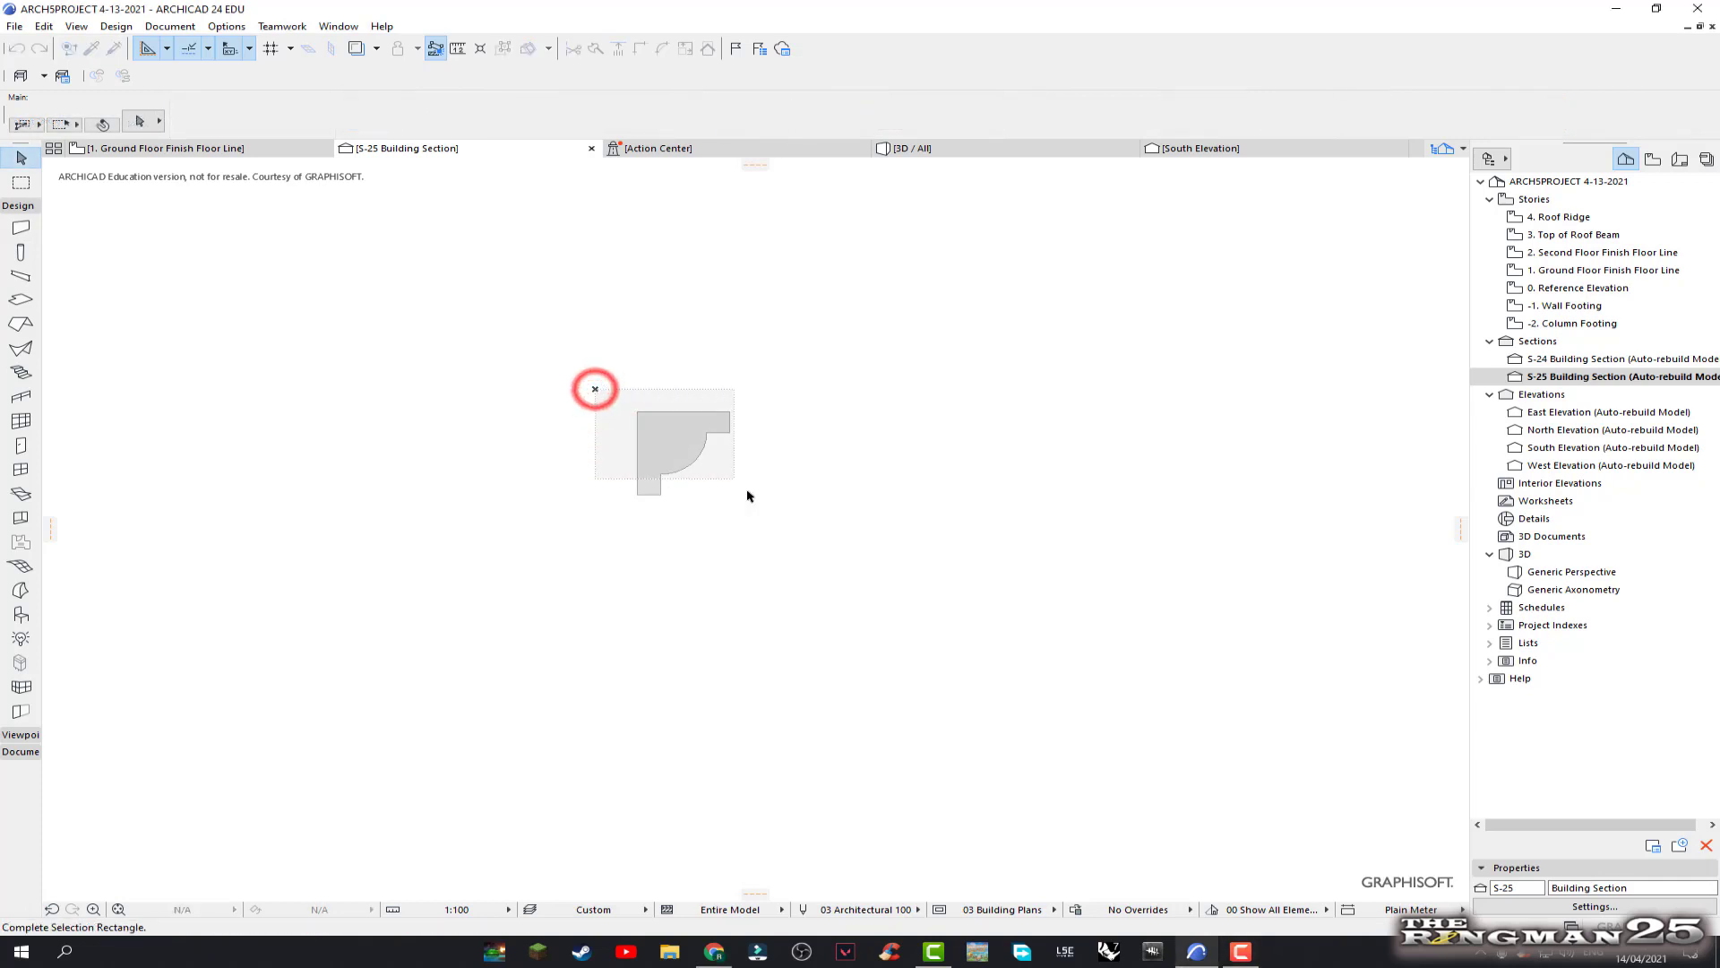
pyautogui.rightClick(685, 443)
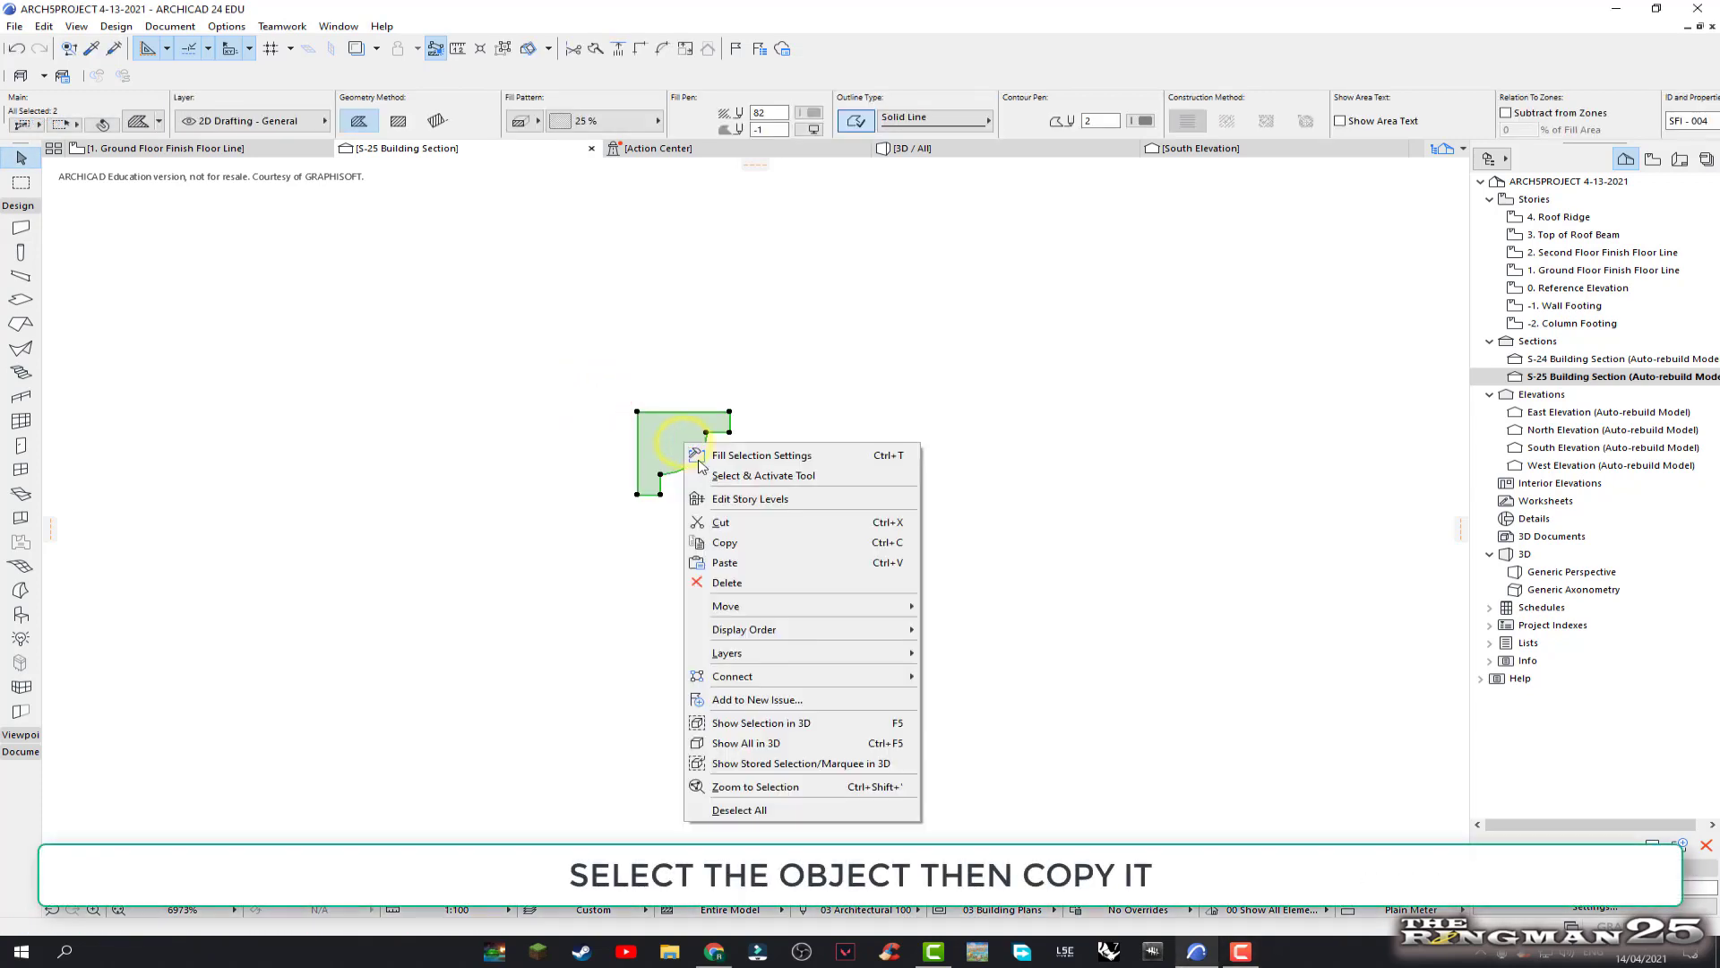
pyautogui.click(726, 542)
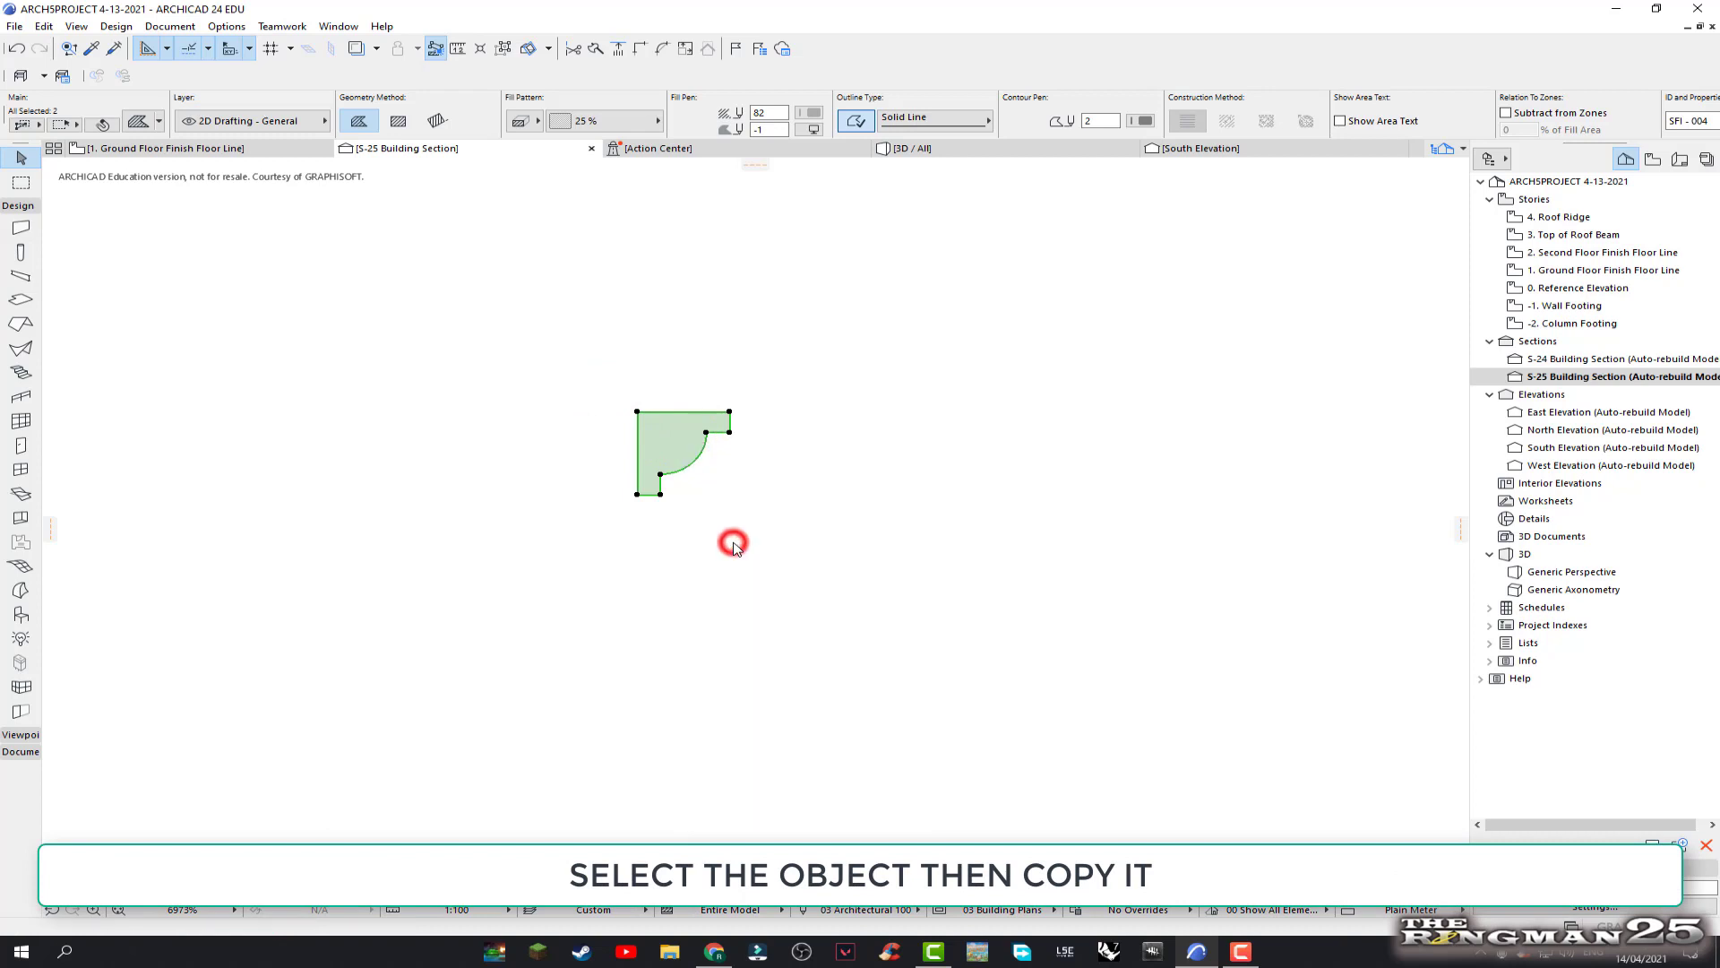
pyautogui.click(807, 545)
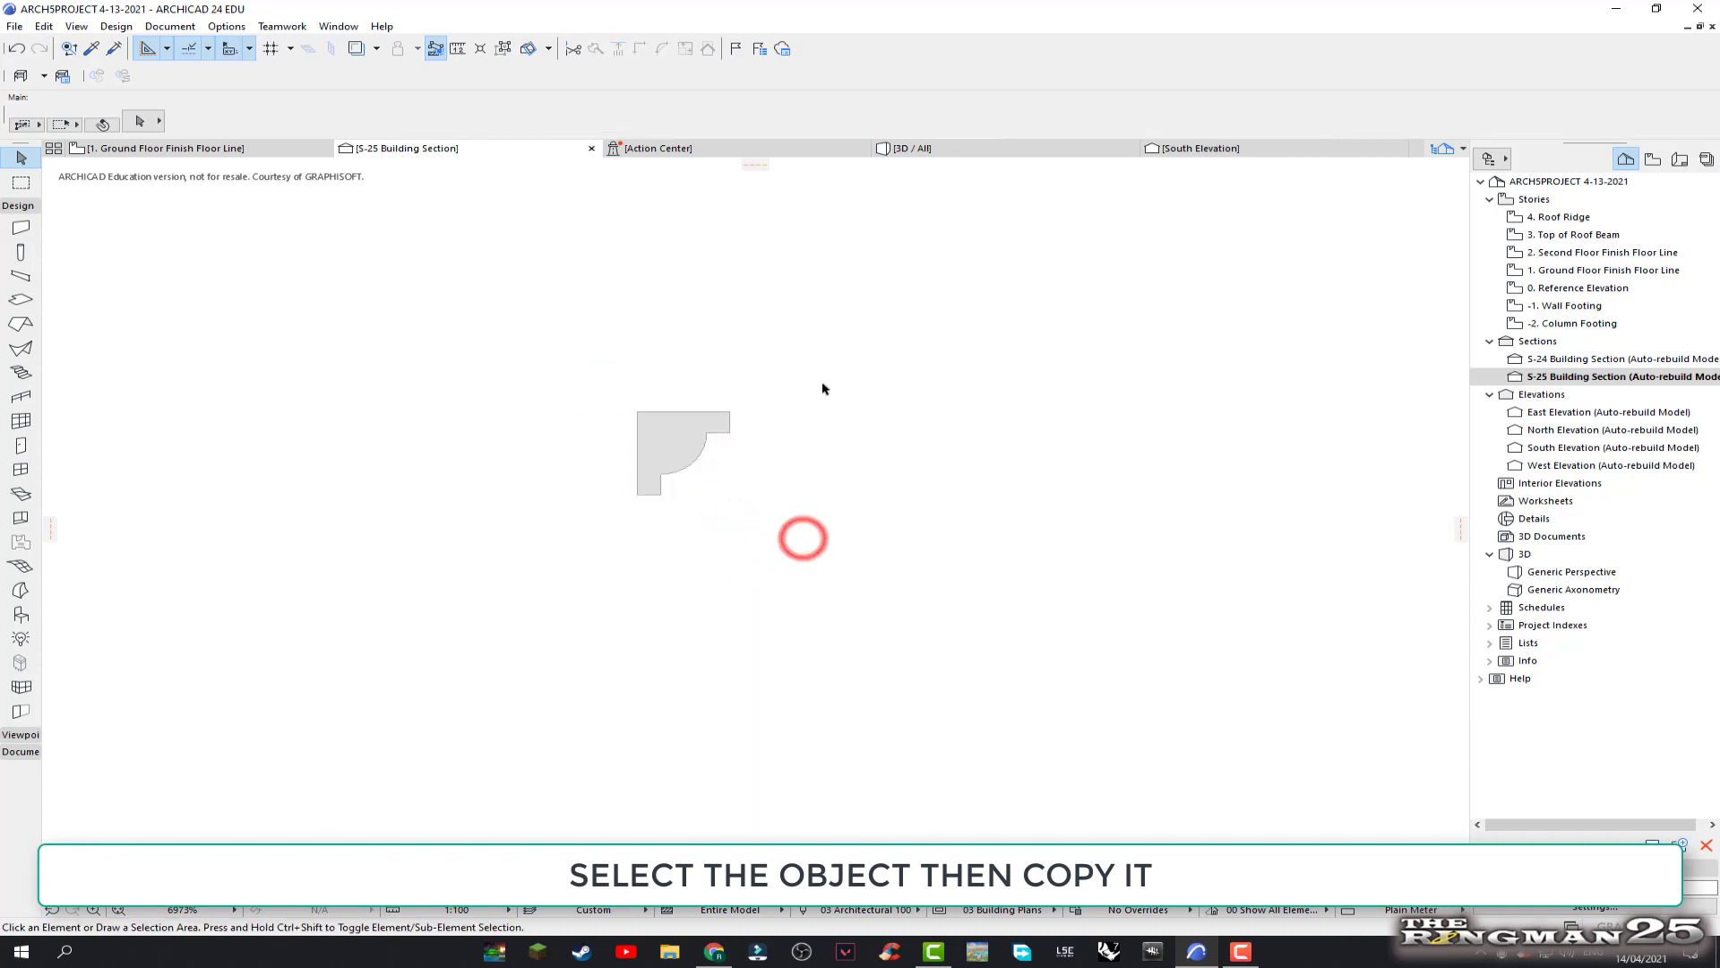
pyautogui.click(226, 27)
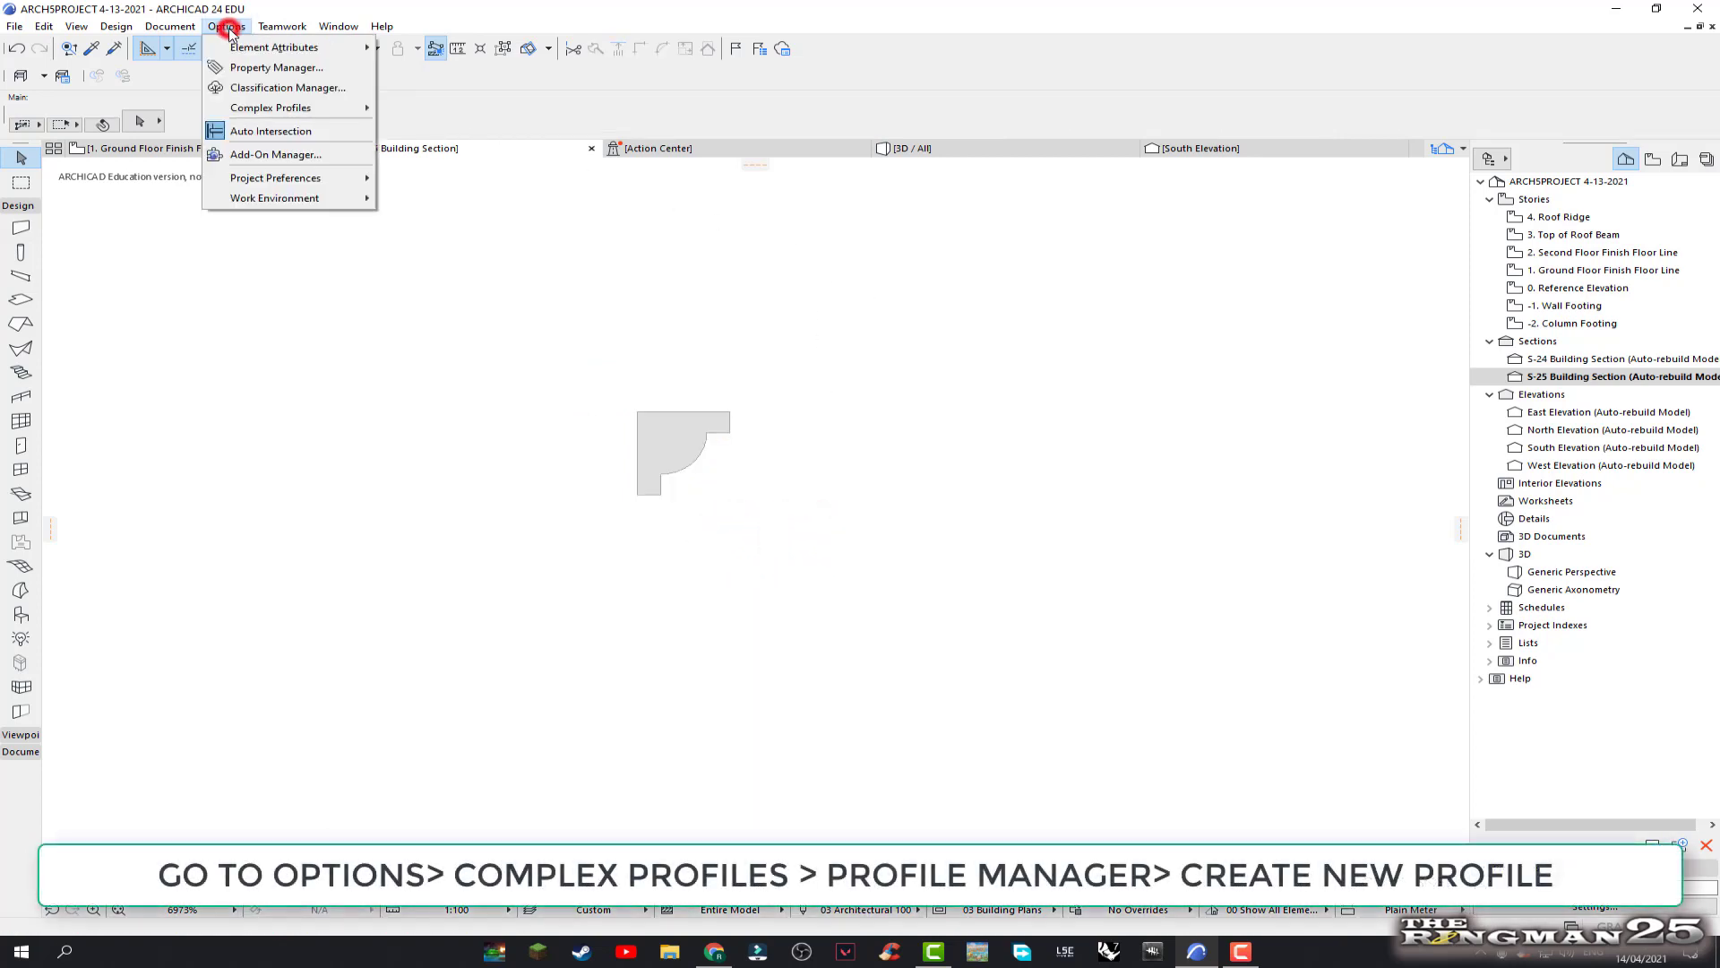
pyautogui.moveTo(270, 108)
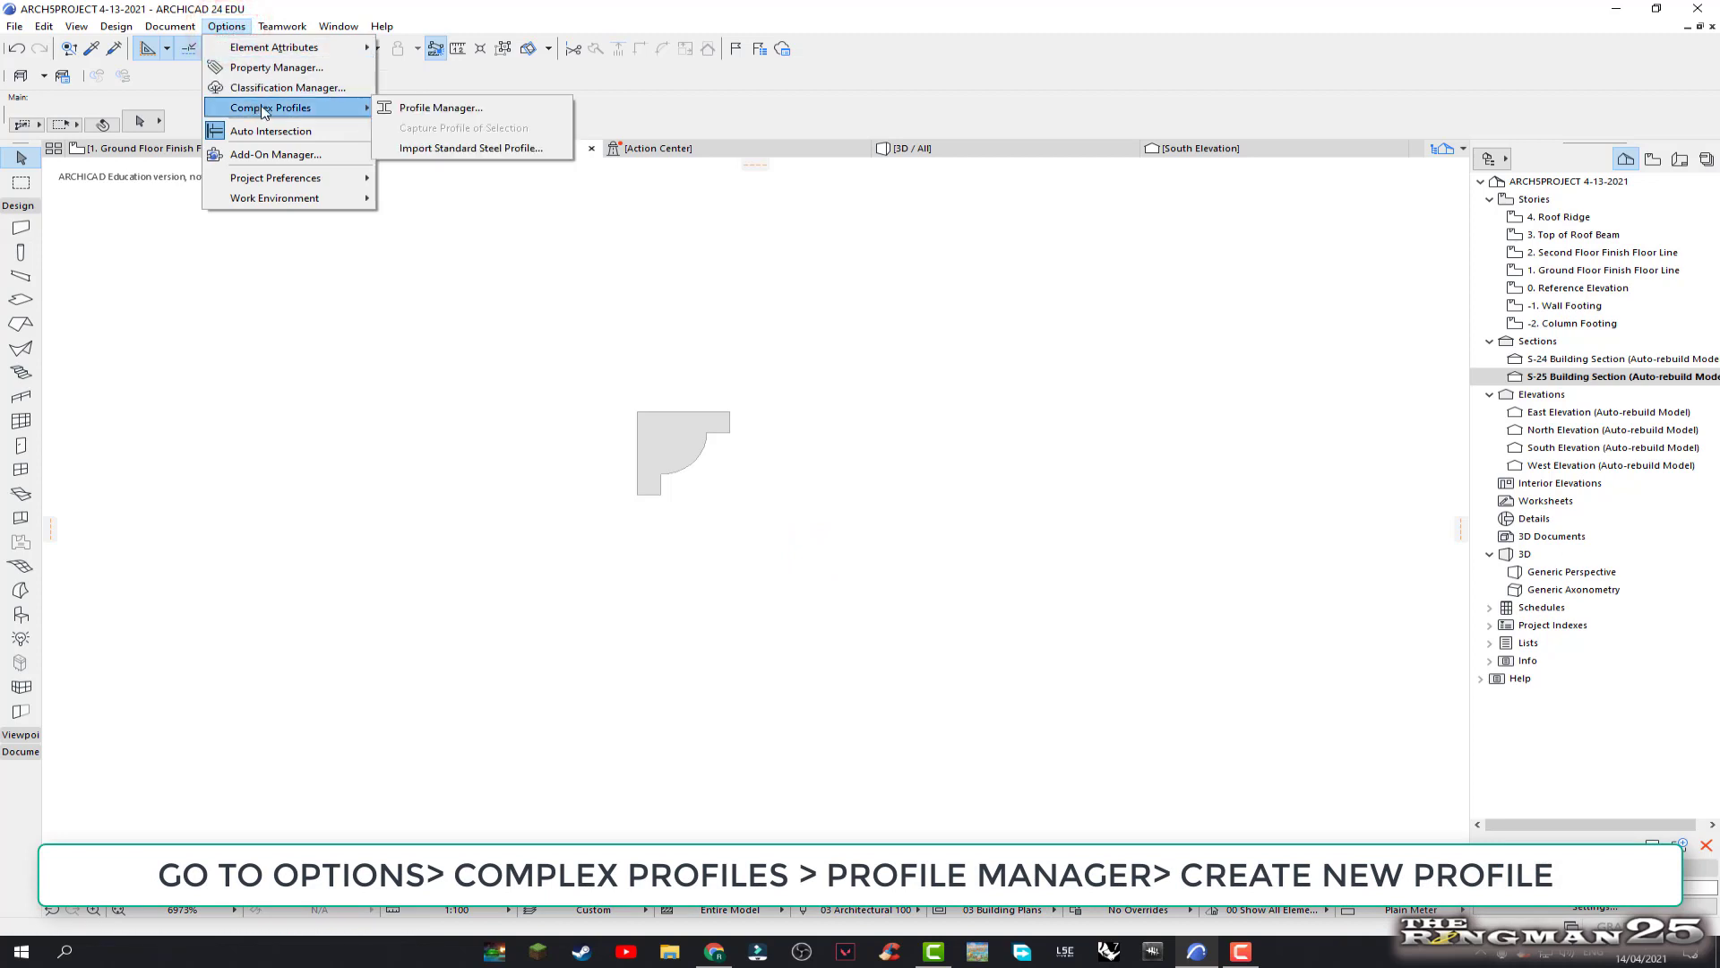
# Create a new custom profile named 'Ceiling Molding 1' in the Profile Manager
pyautogui.click(442, 110)
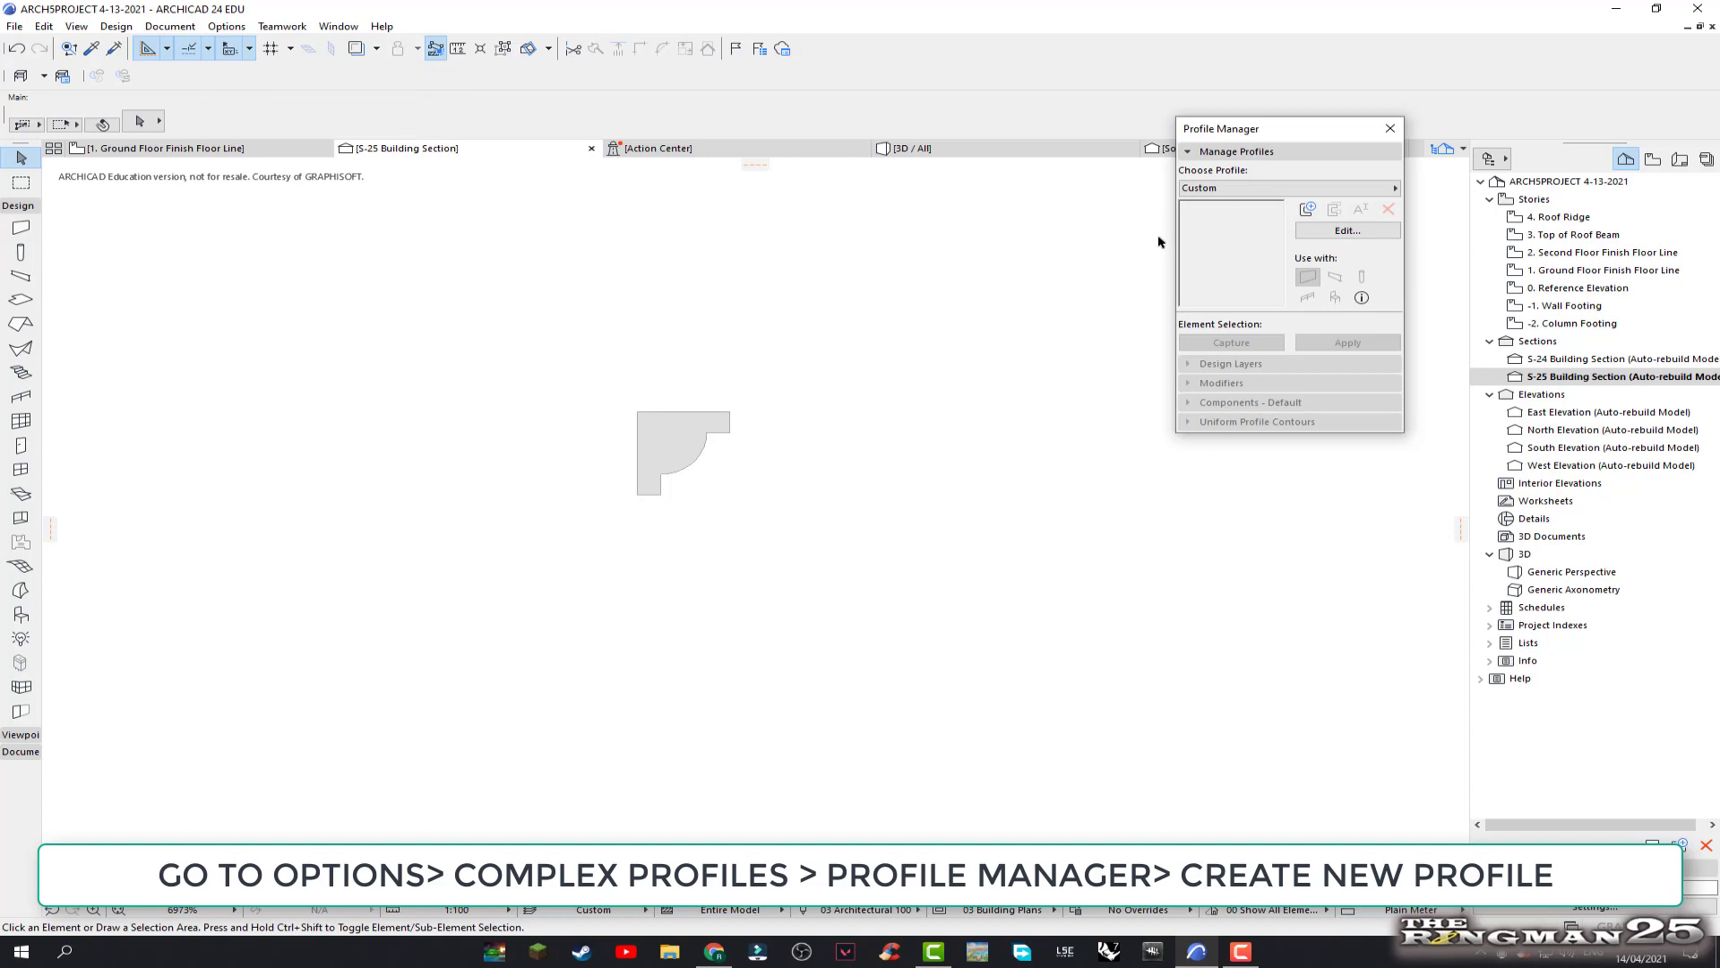
pyautogui.click(1307, 209)
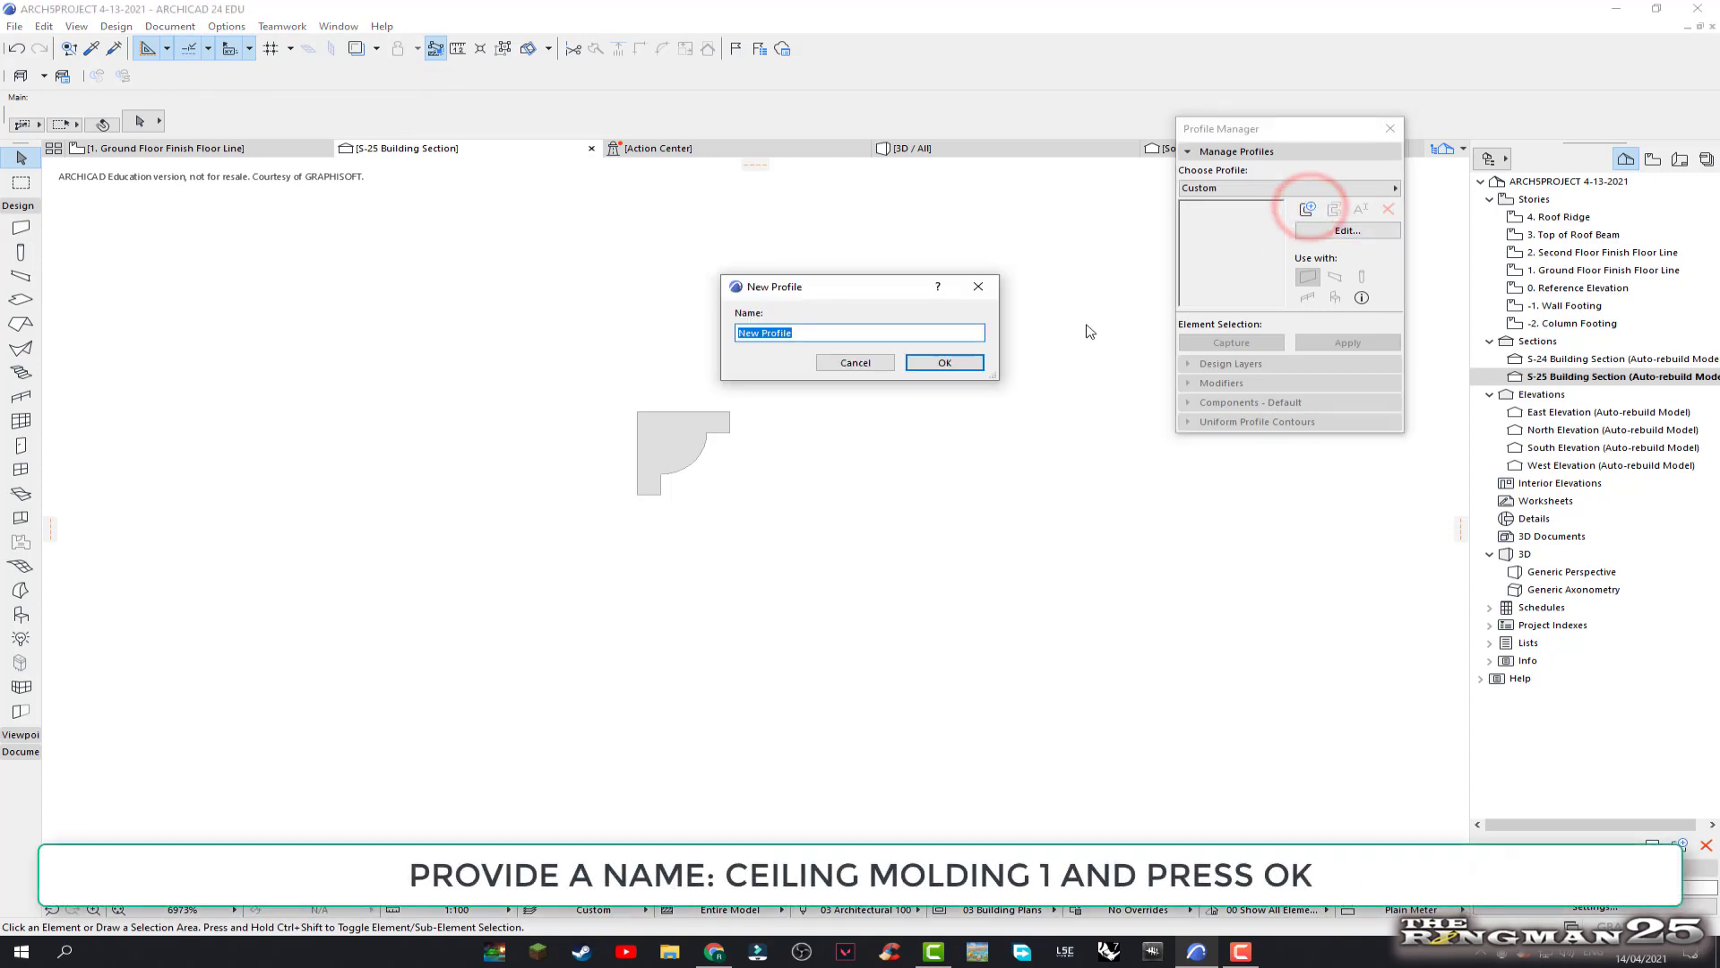
pyautogui.click(809, 335)
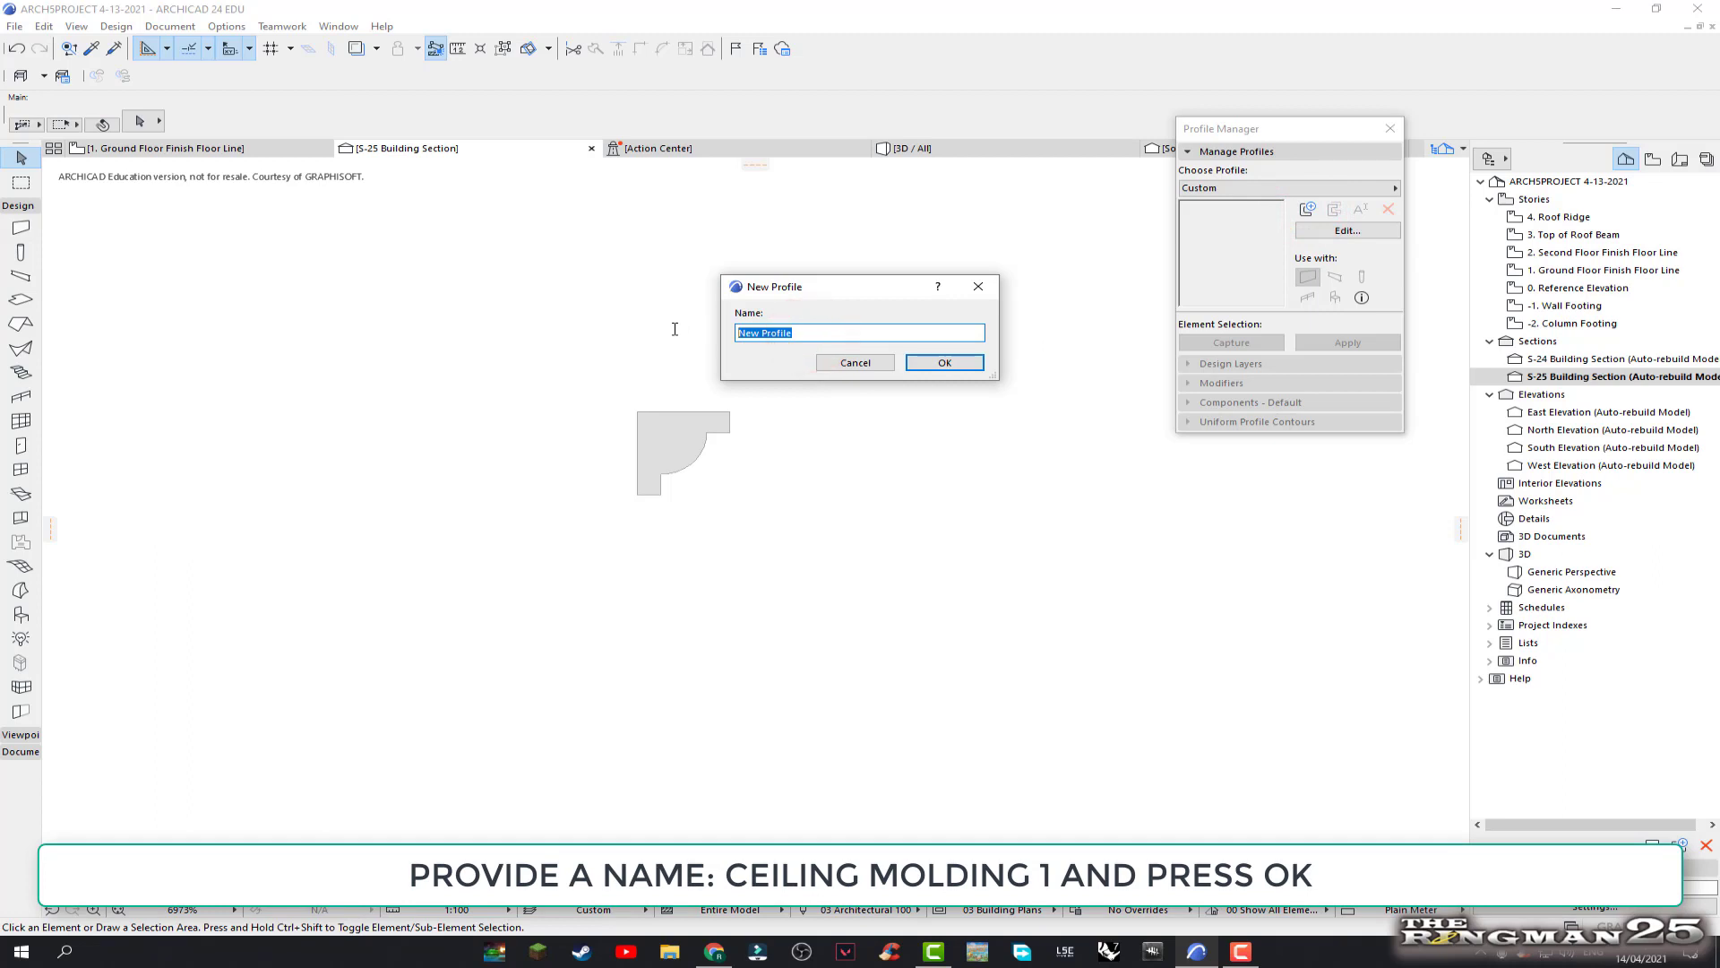
pyautogui.write('c')
pyautogui.click(970, 364)
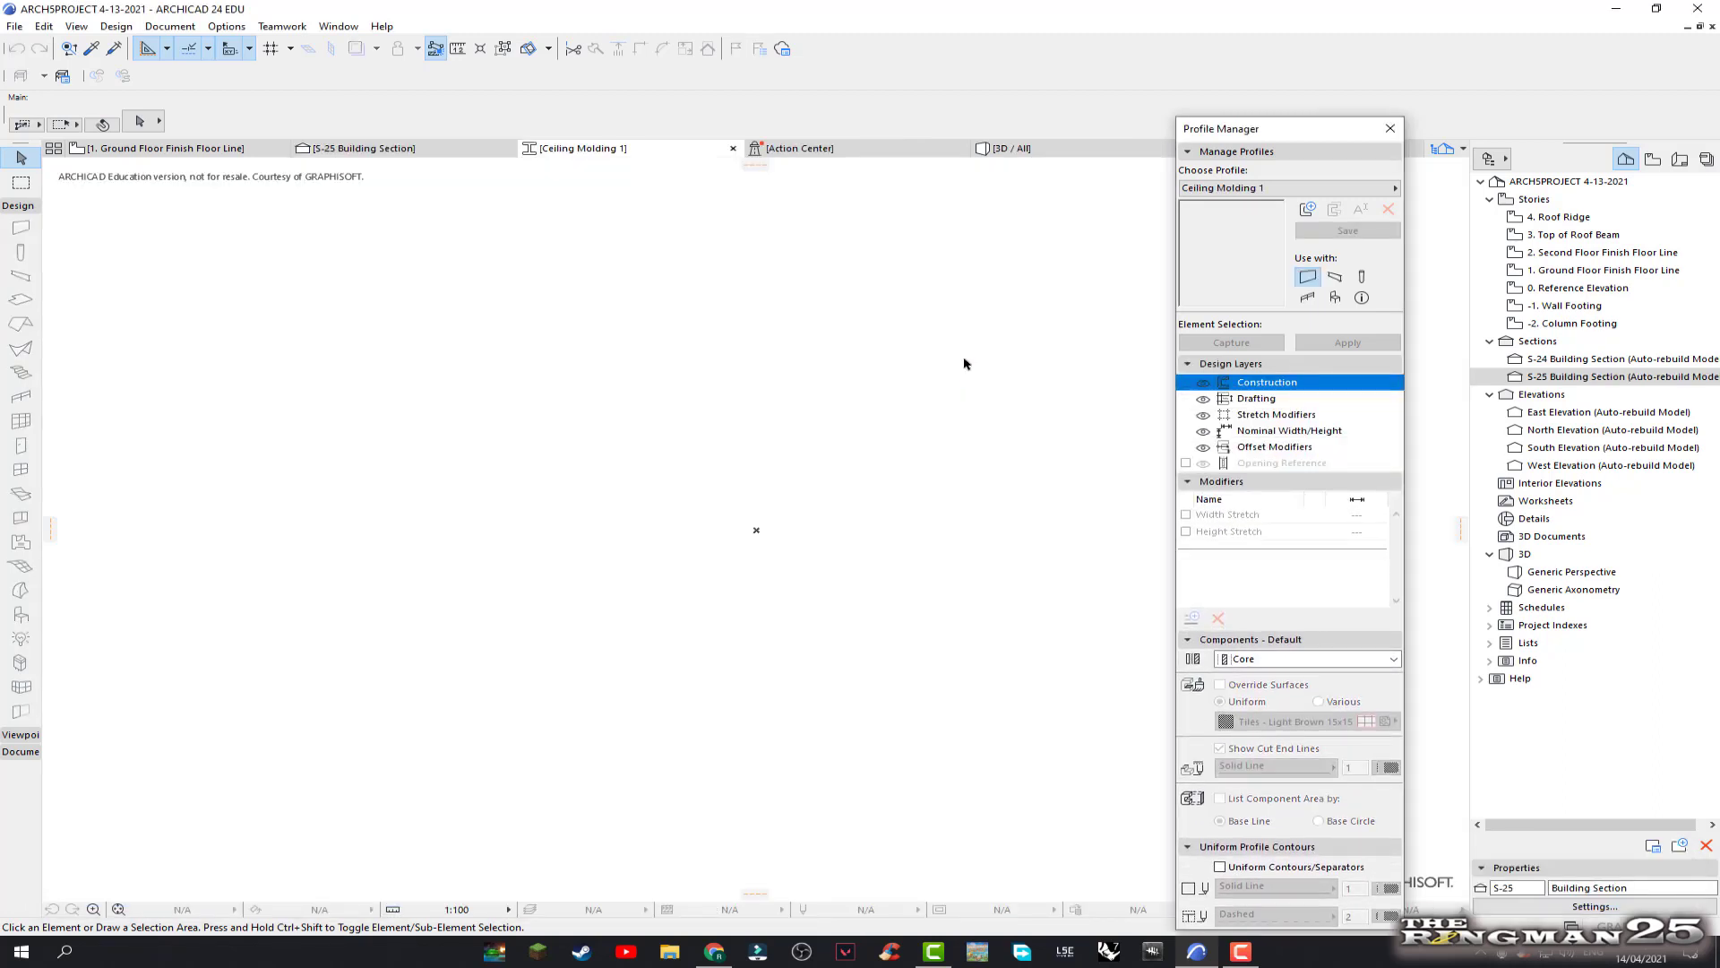
# Paste the copied molding shape at the centre of the profile editor and position it
pyautogui.rightClick(727, 394)
pyautogui.click(774, 411)
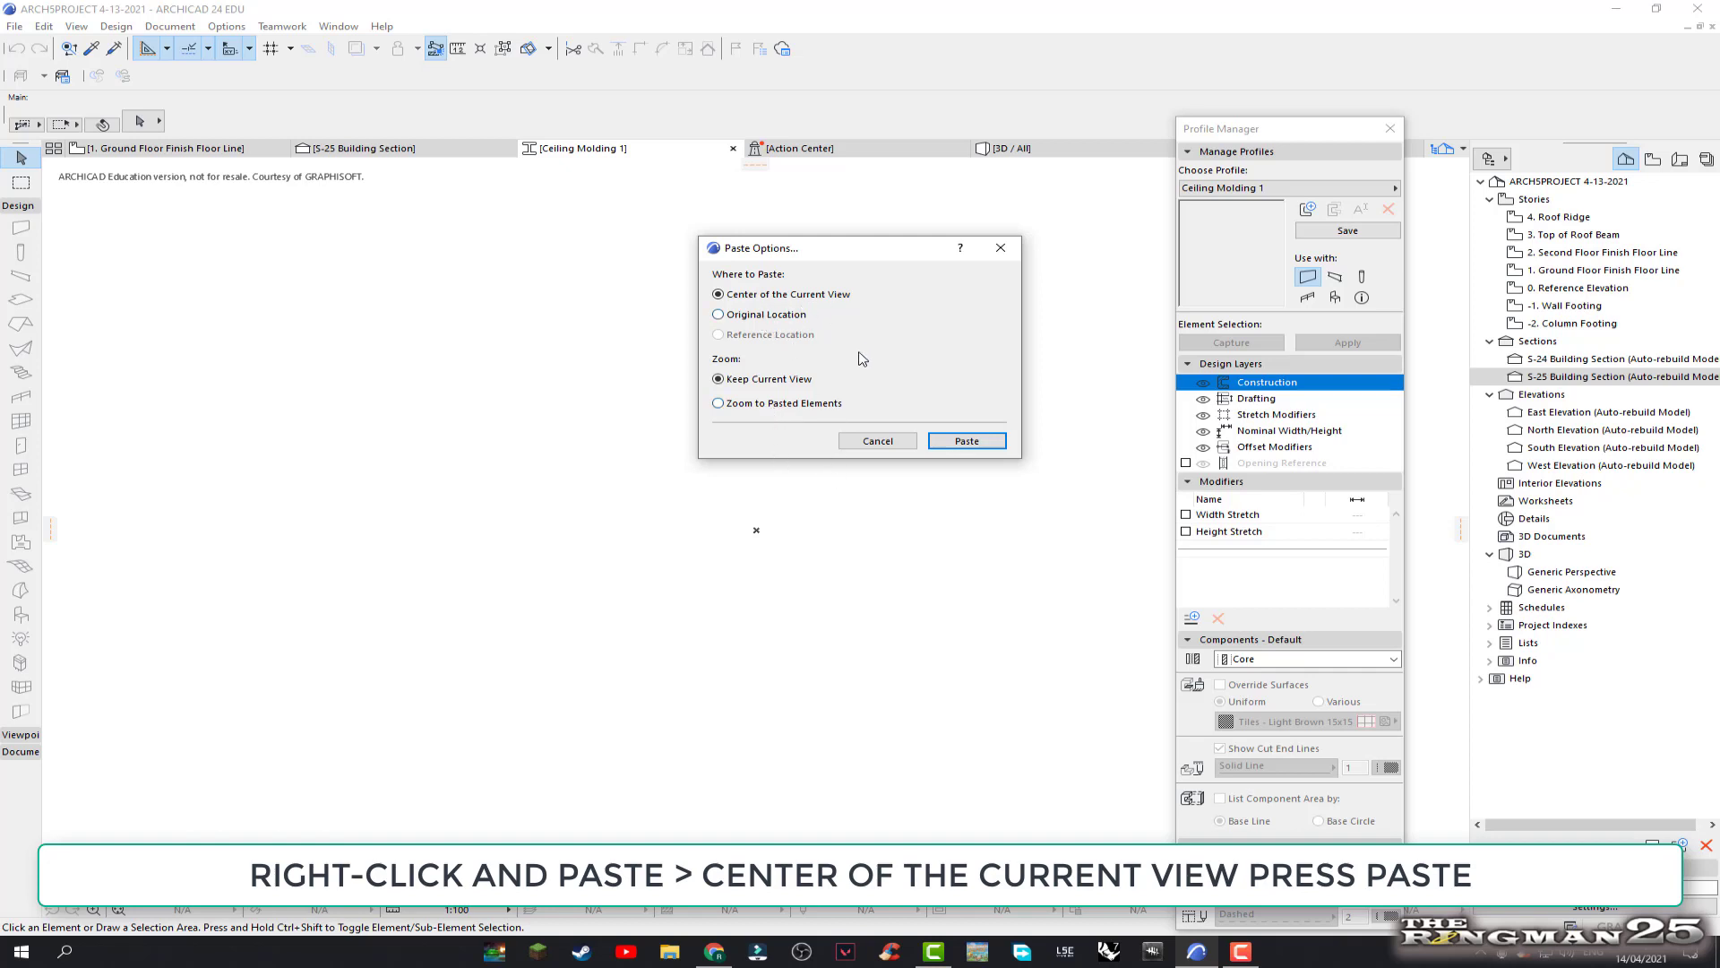
pyautogui.click(967, 441)
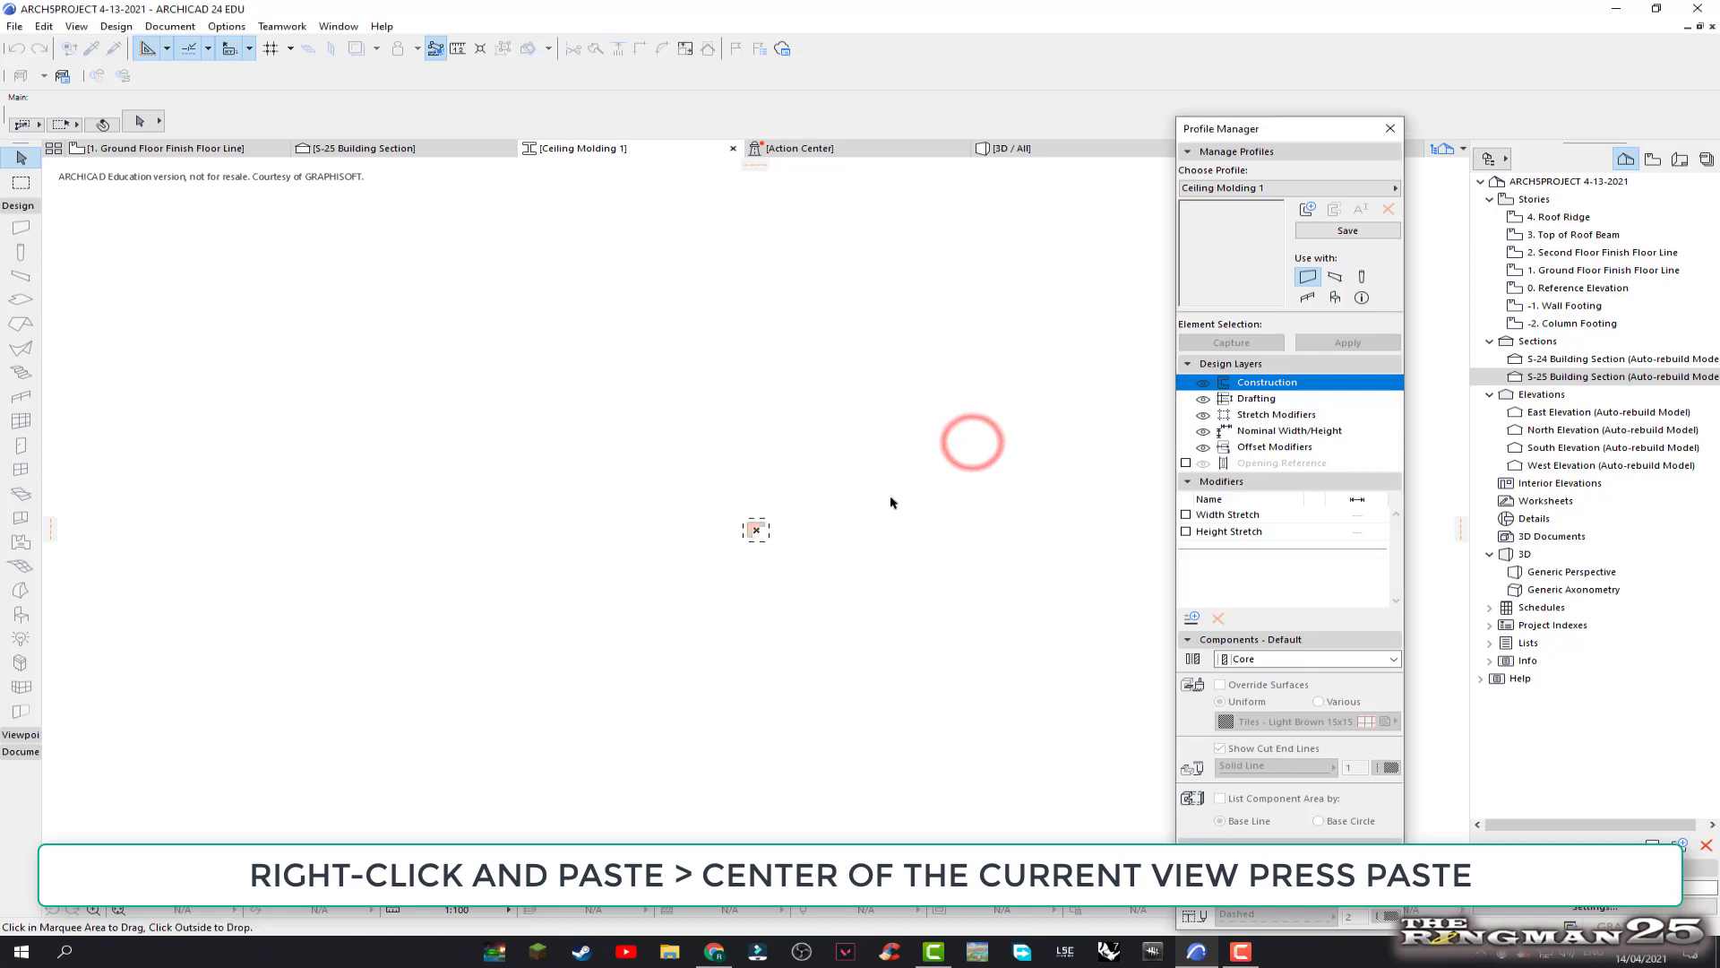
pyautogui.scroll(2, 769, 520)
pyautogui.scroll(2, 695, 484)
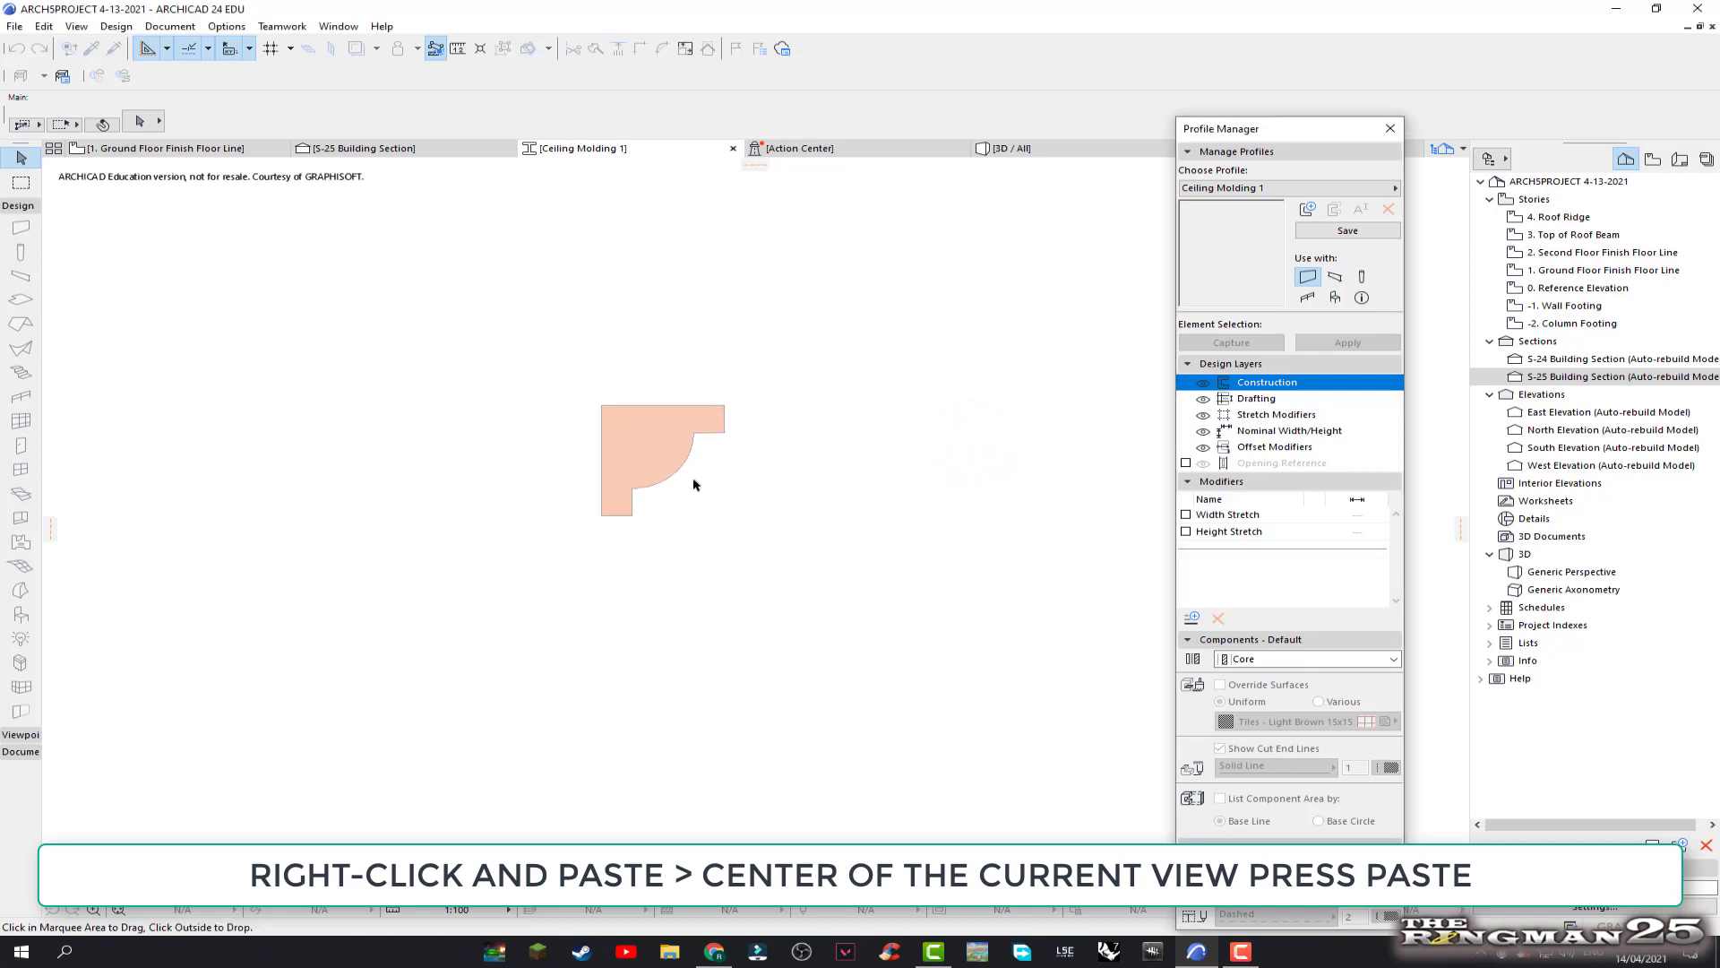
pyautogui.scroll(2, 708, 489)
pyautogui.moveTo(727, 489); pyautogui.dragTo(840, 567)
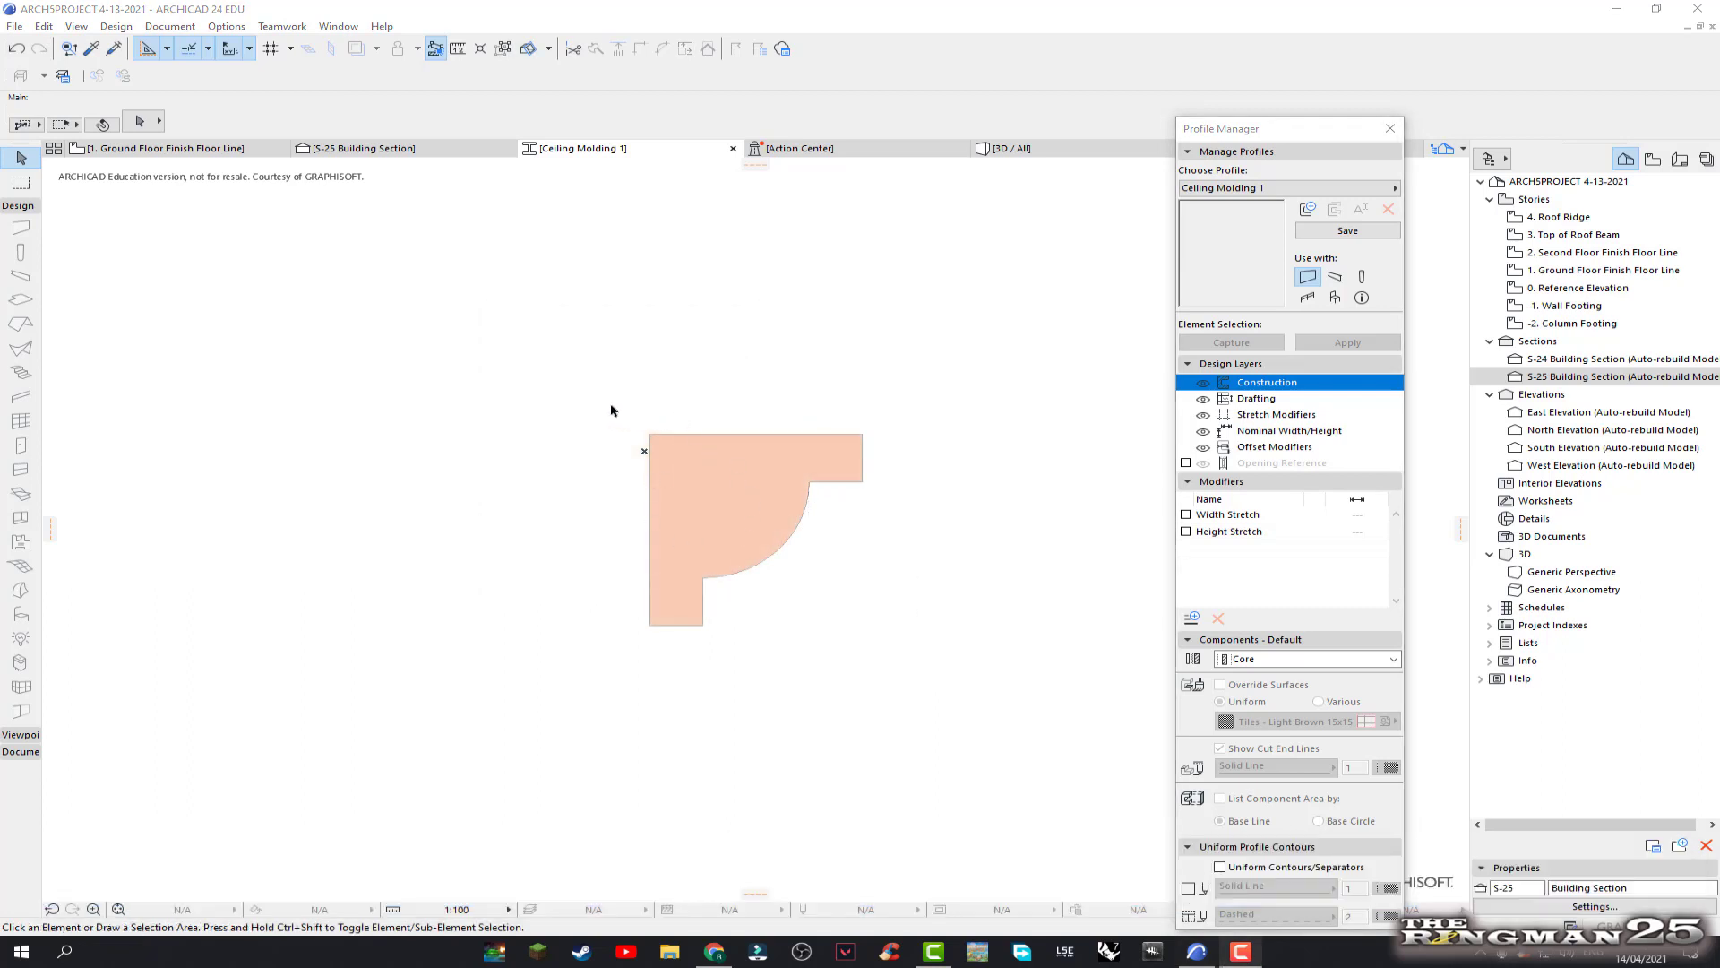
# Select the whole shape, enable it for use with Beams, and save Ceiling Molding 1
pyautogui.click(587, 396)
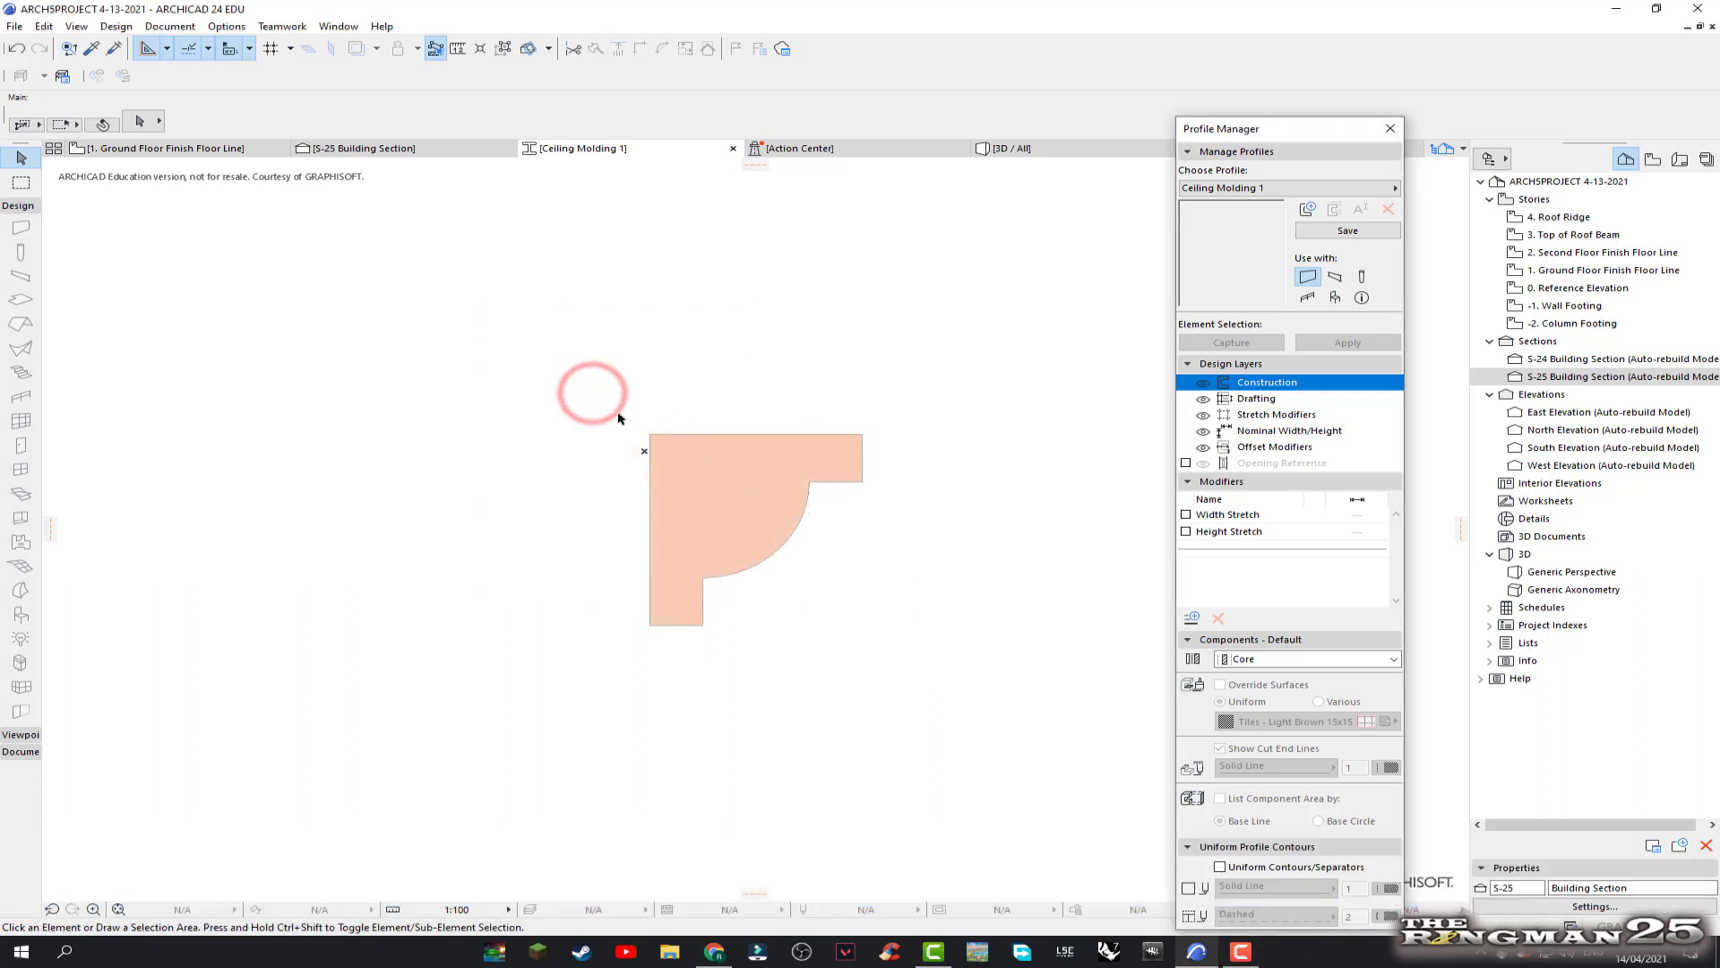
pyautogui.click(901, 665)
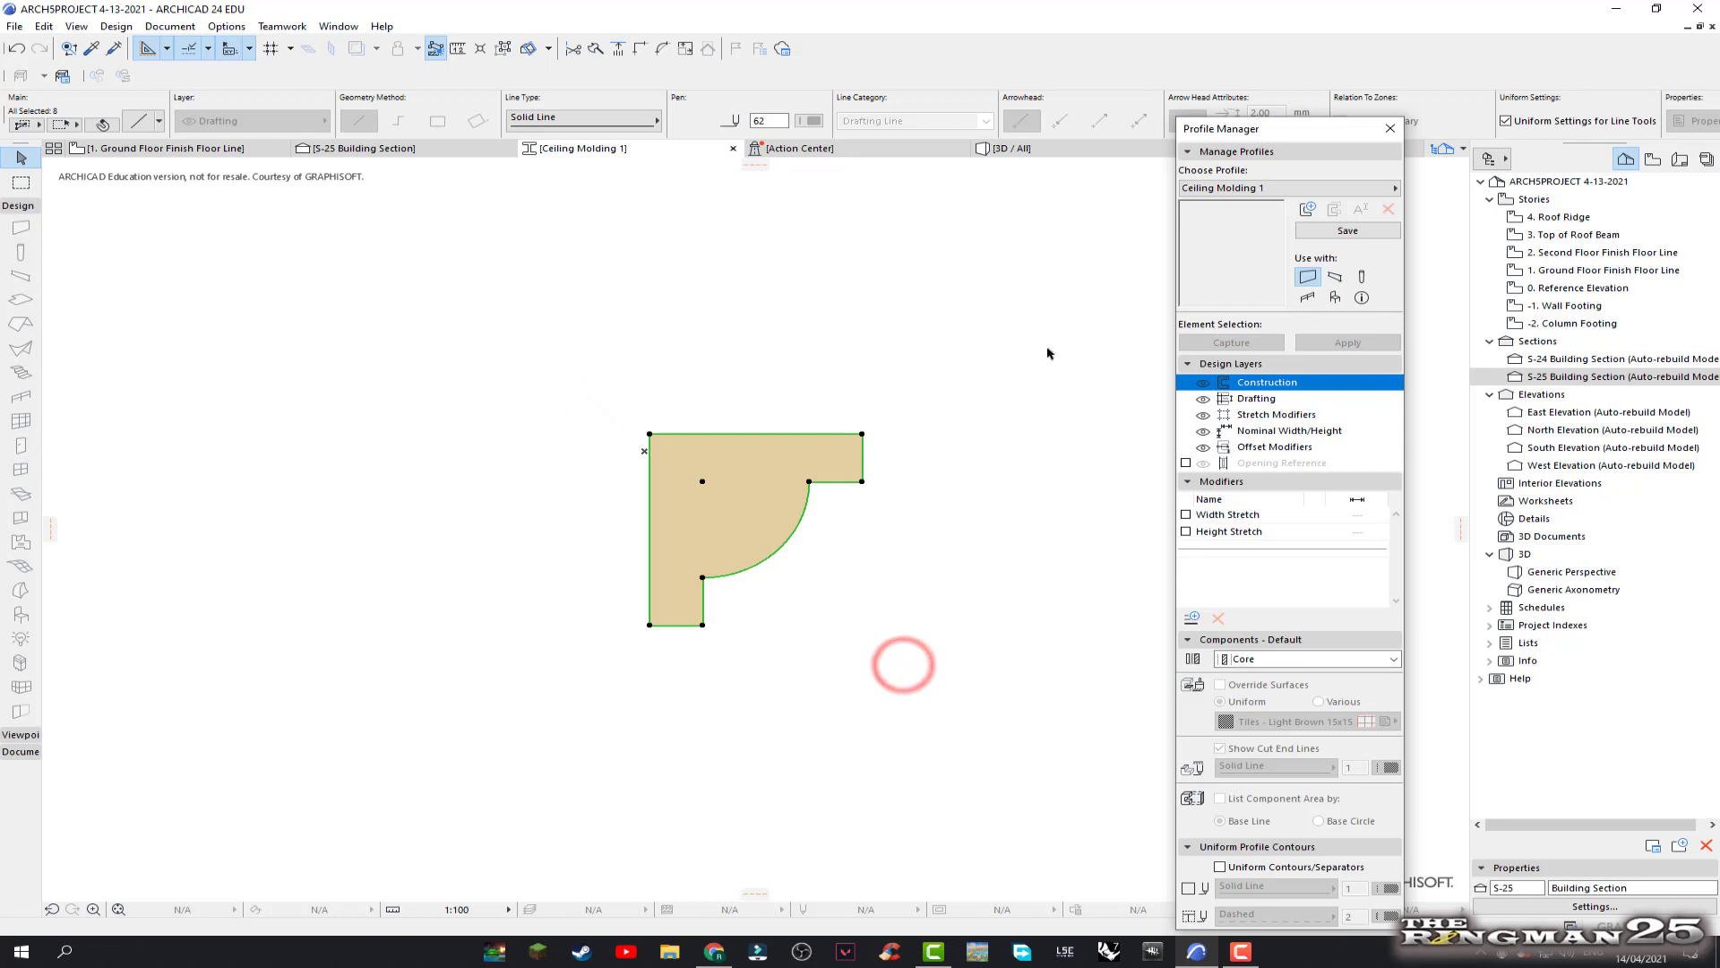
pyautogui.click(1338, 278)
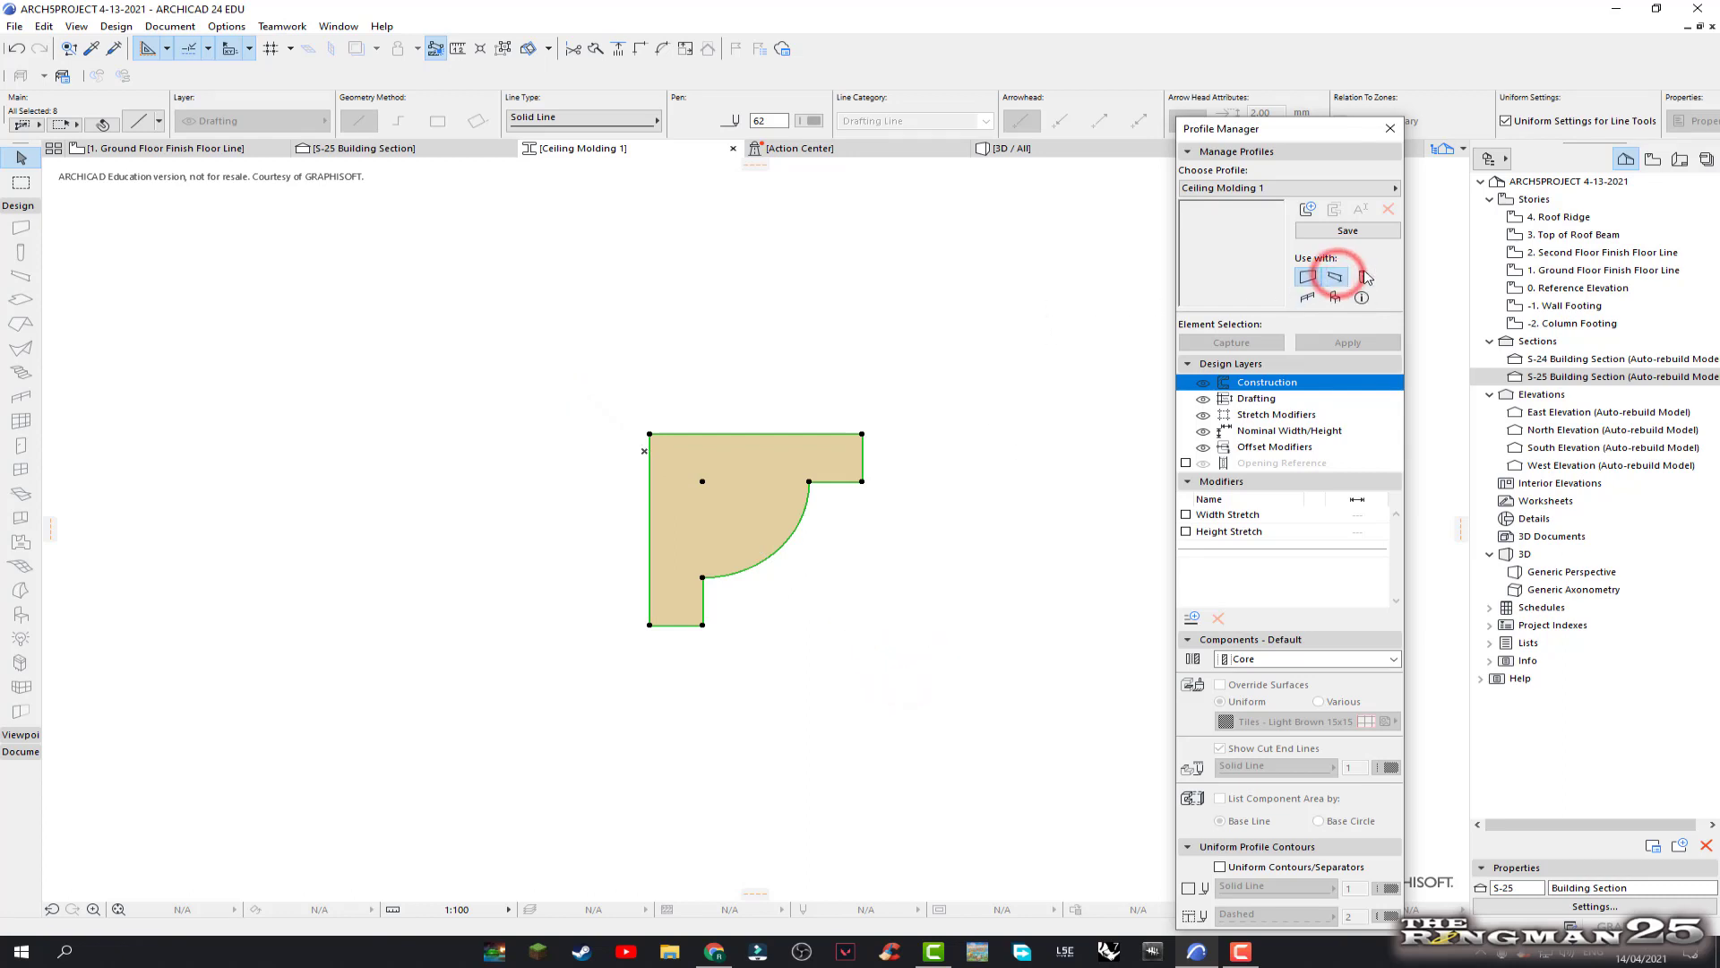
pyautogui.click(1348, 232)
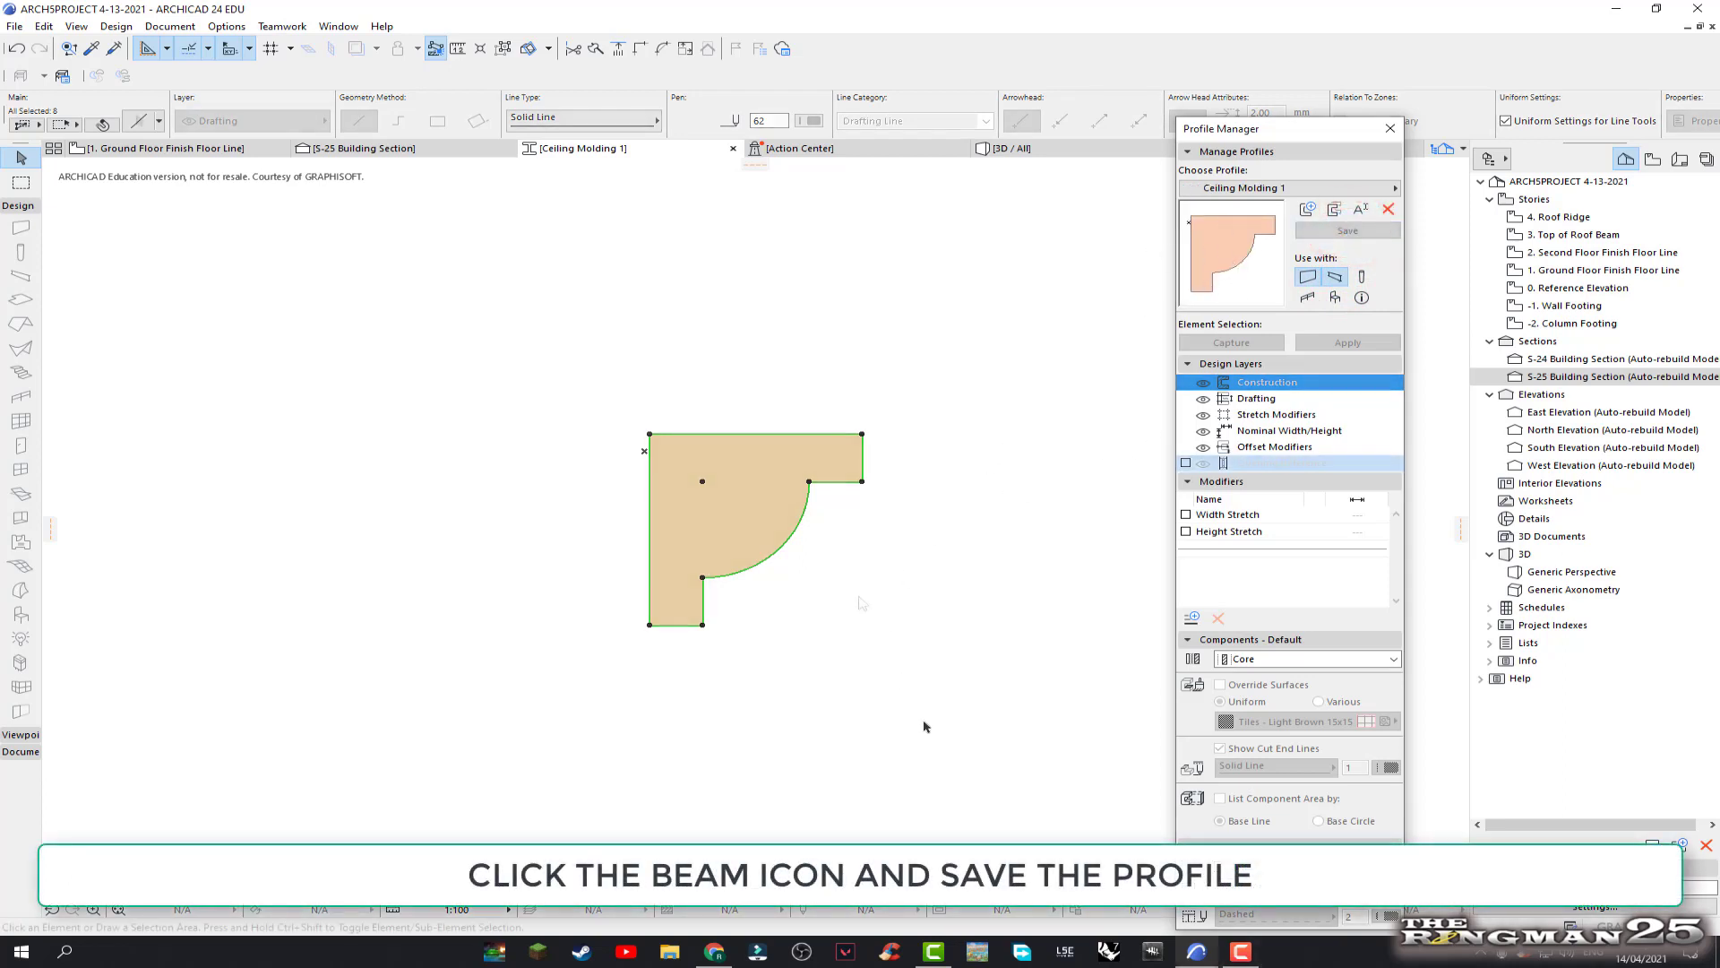
pyautogui.click(601, 395)
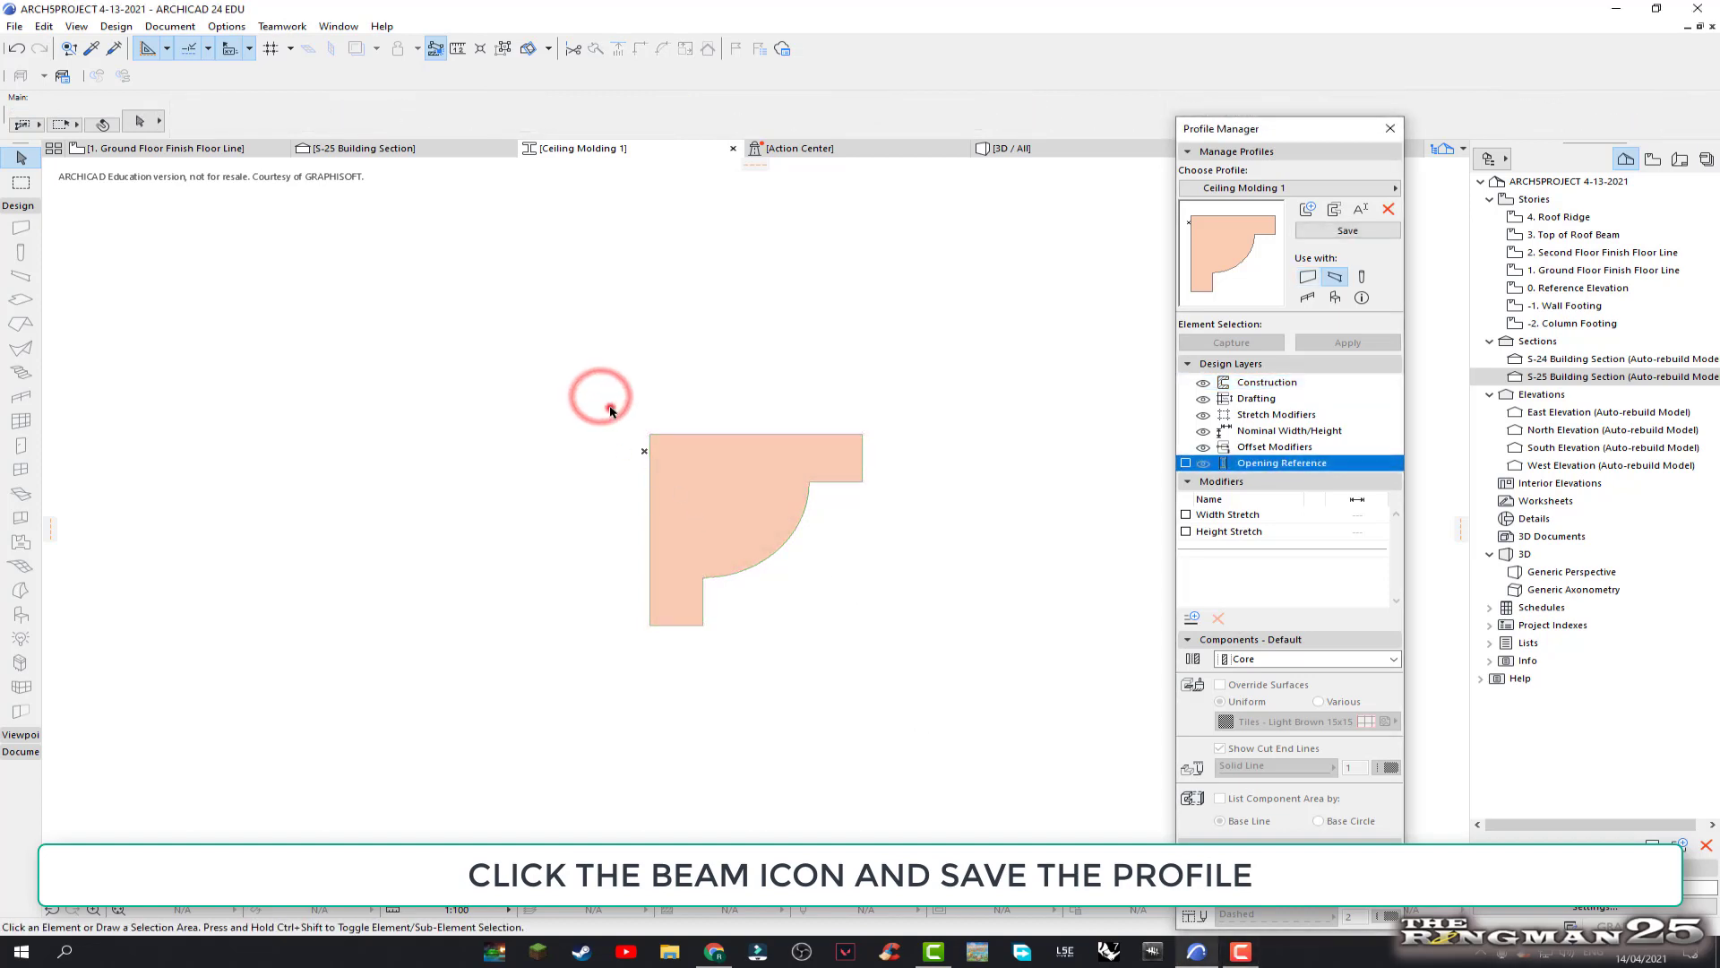
pyautogui.moveTo(598, 394); pyautogui.dragTo(921, 684)
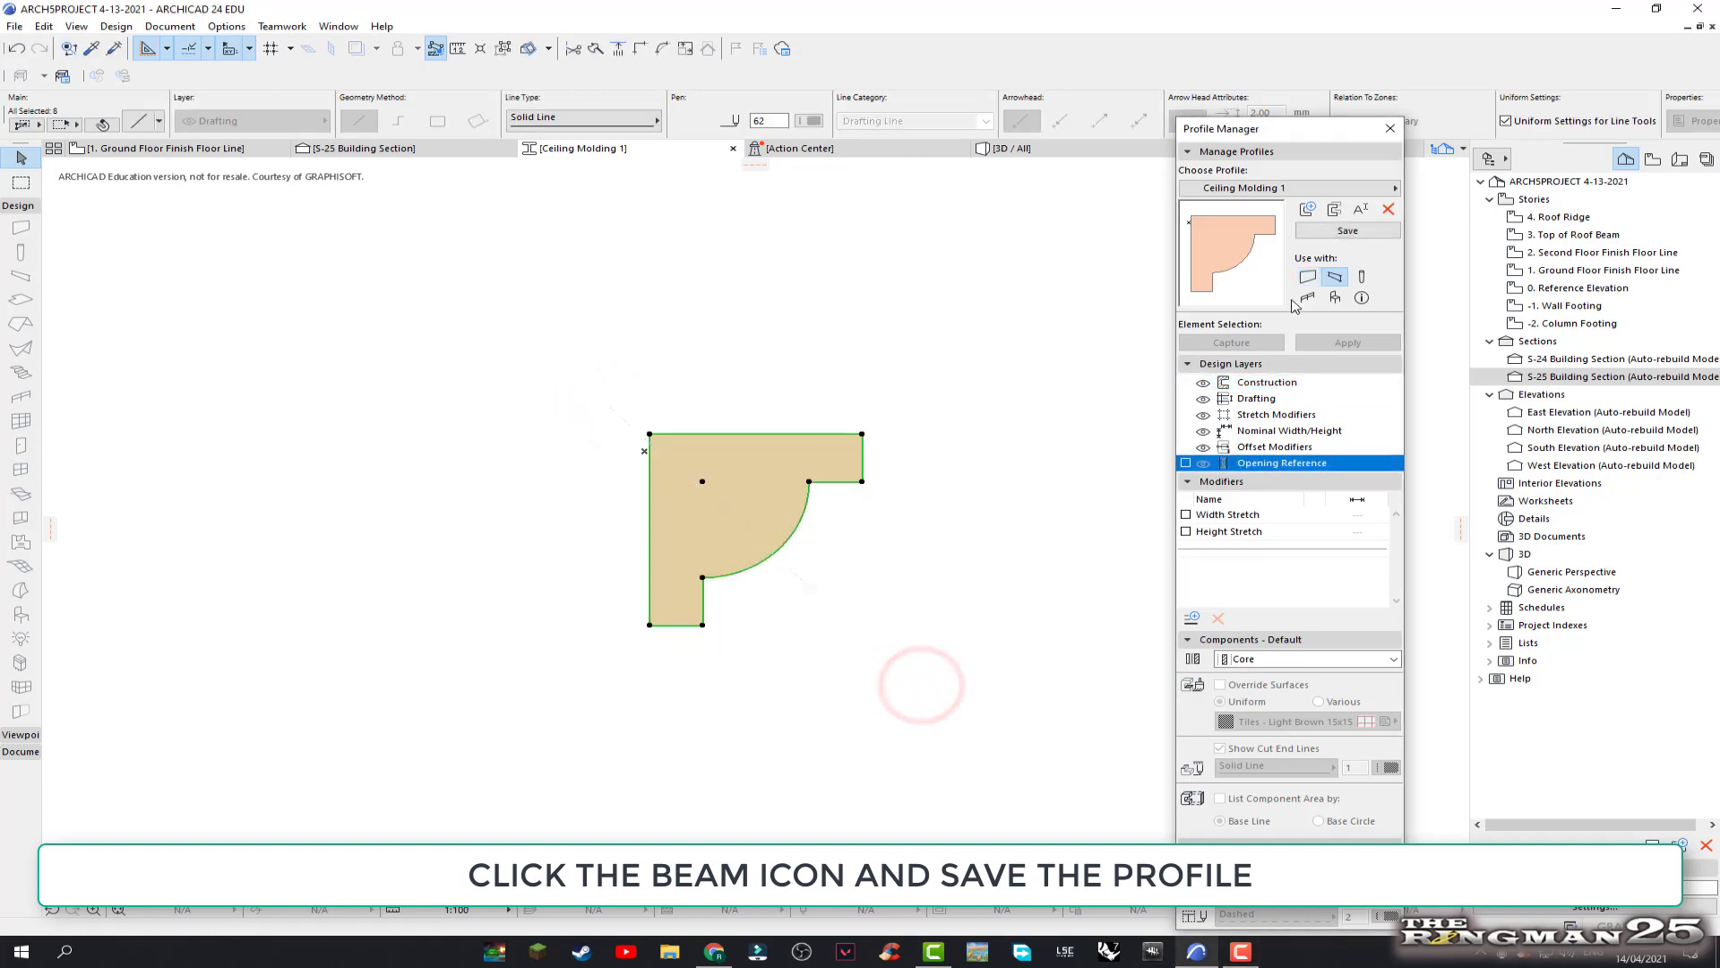
pyautogui.click(1351, 231)
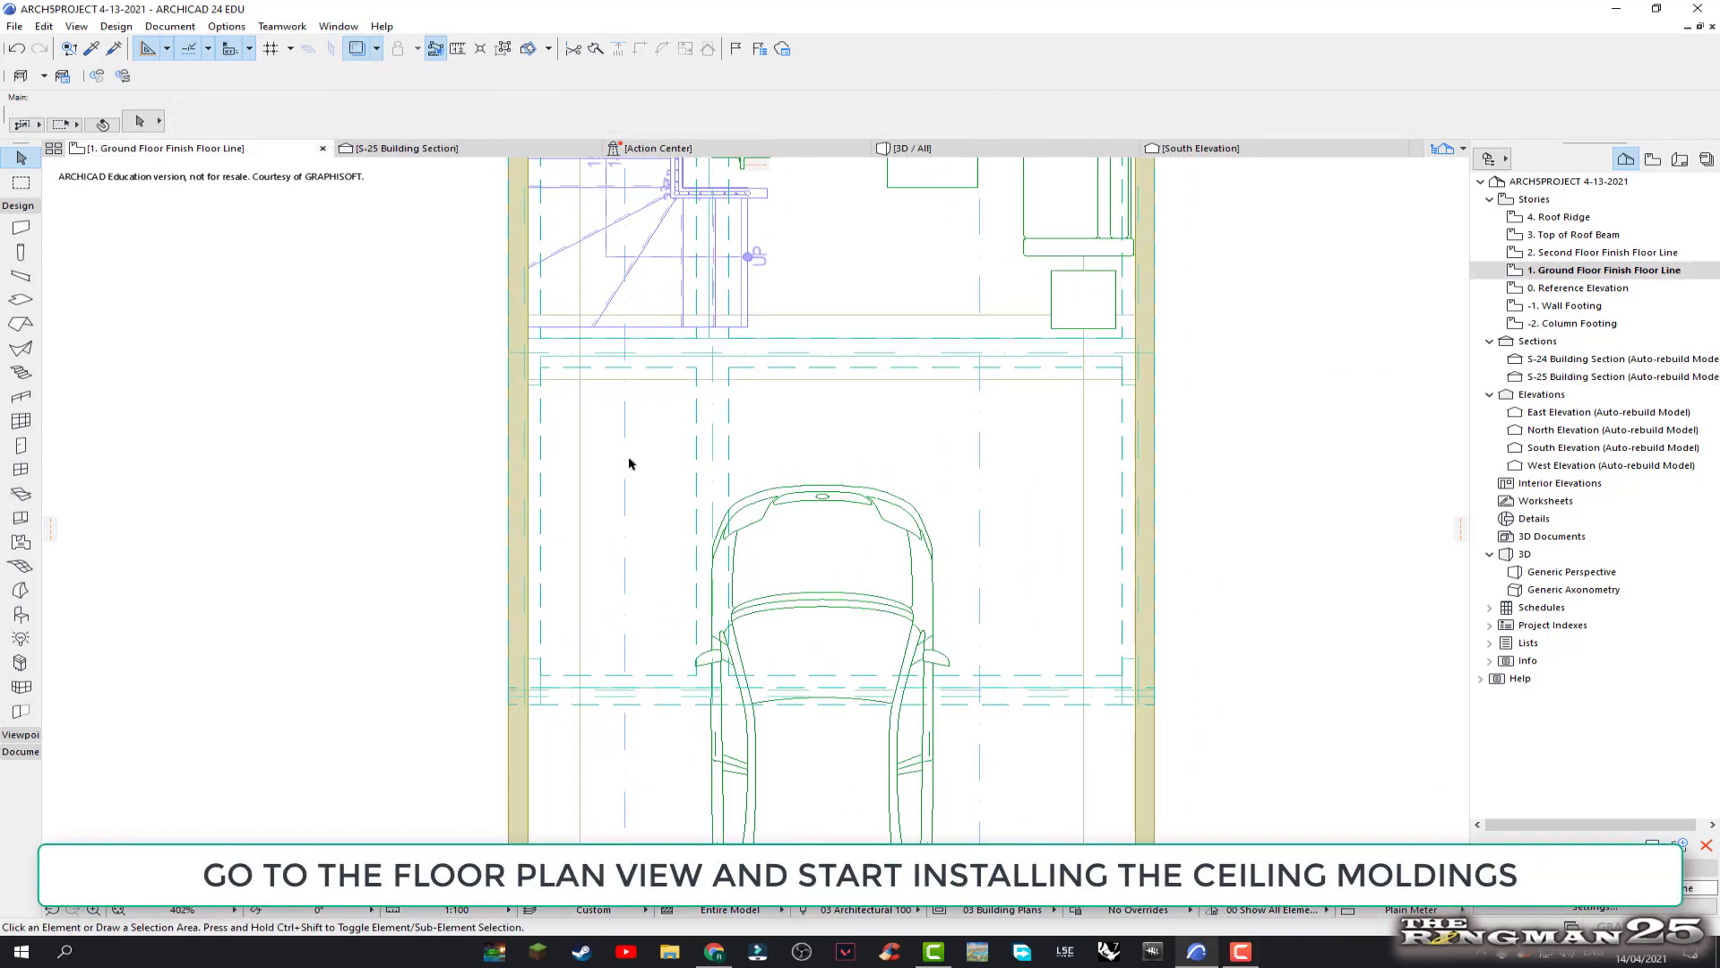
# Set the Beam tool's default structure to the Ceiling Molding 1 custom profile
pyautogui.scroll(2, 630, 464)
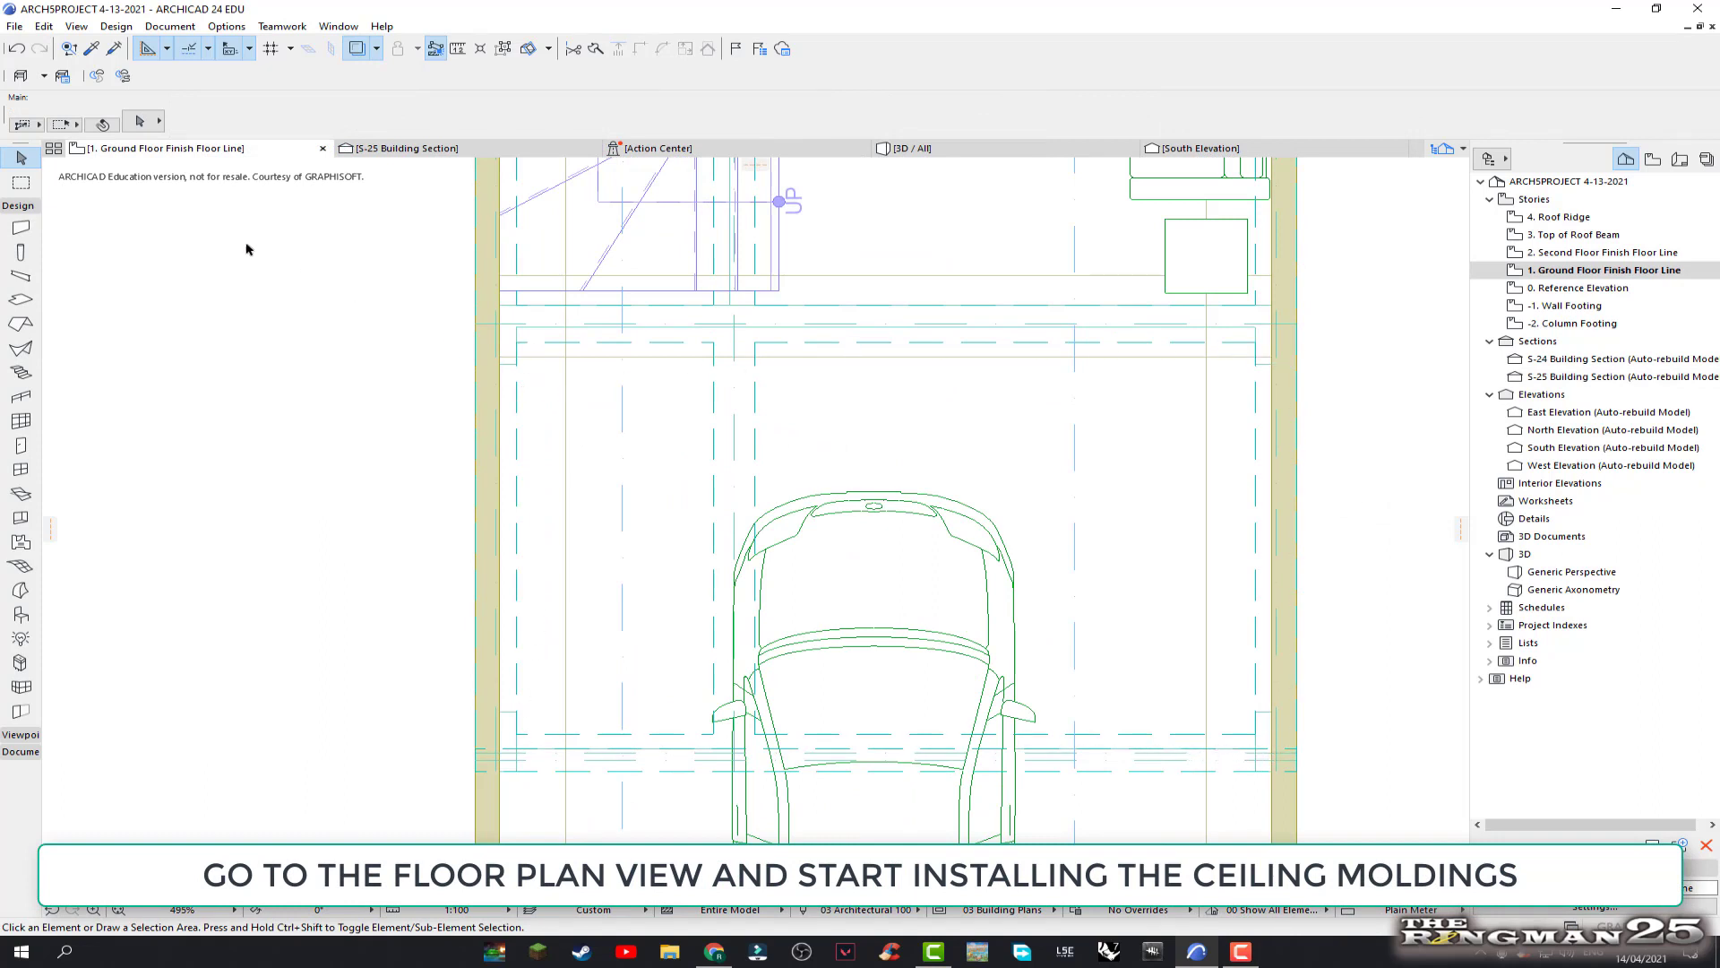
pyautogui.click(21, 277)
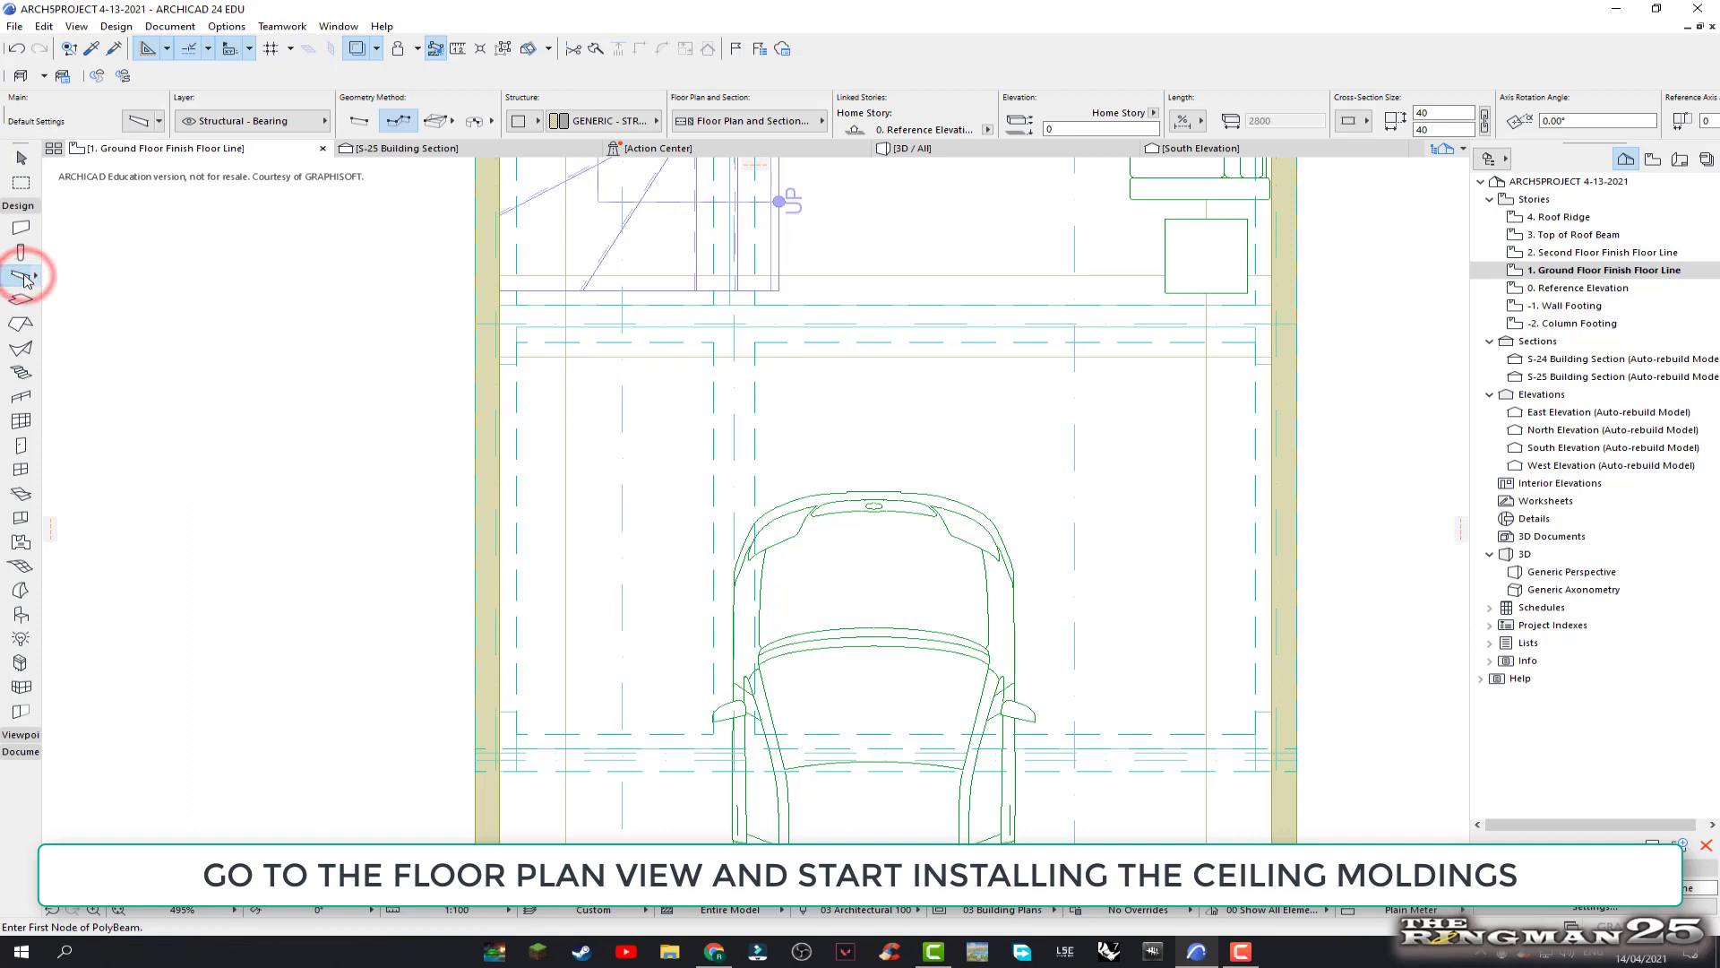
pyautogui.click(137, 122)
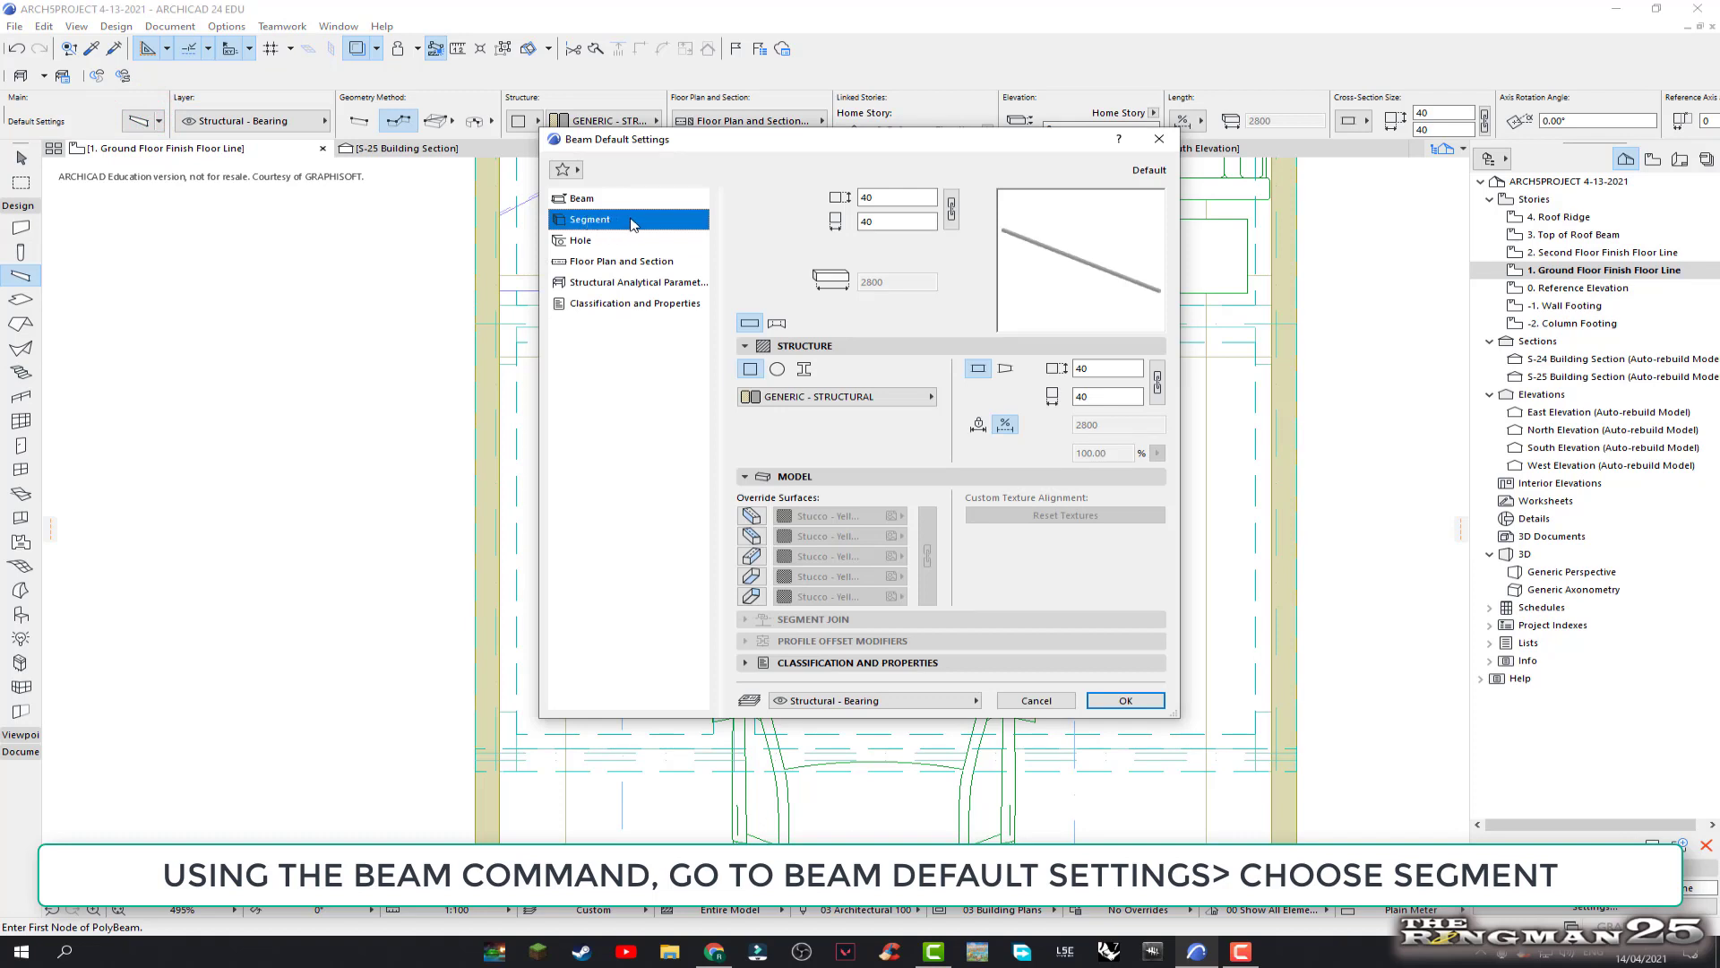
pyautogui.click(802, 372)
pyautogui.click(918, 403)
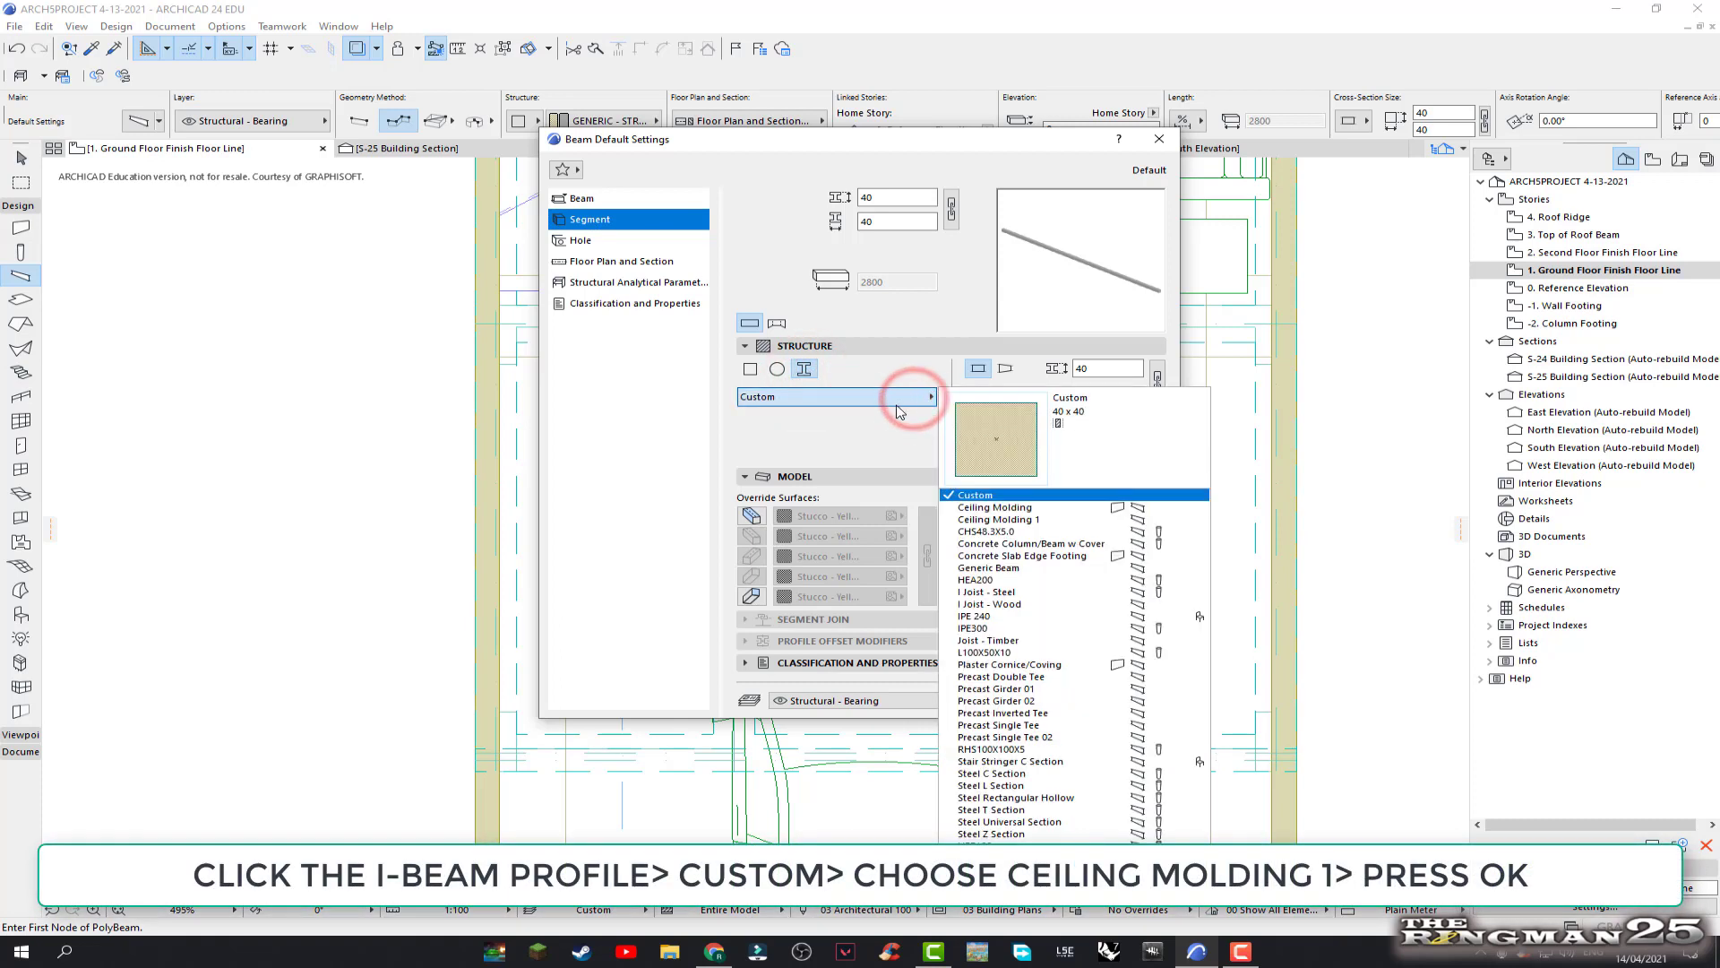
pyautogui.click(999, 520)
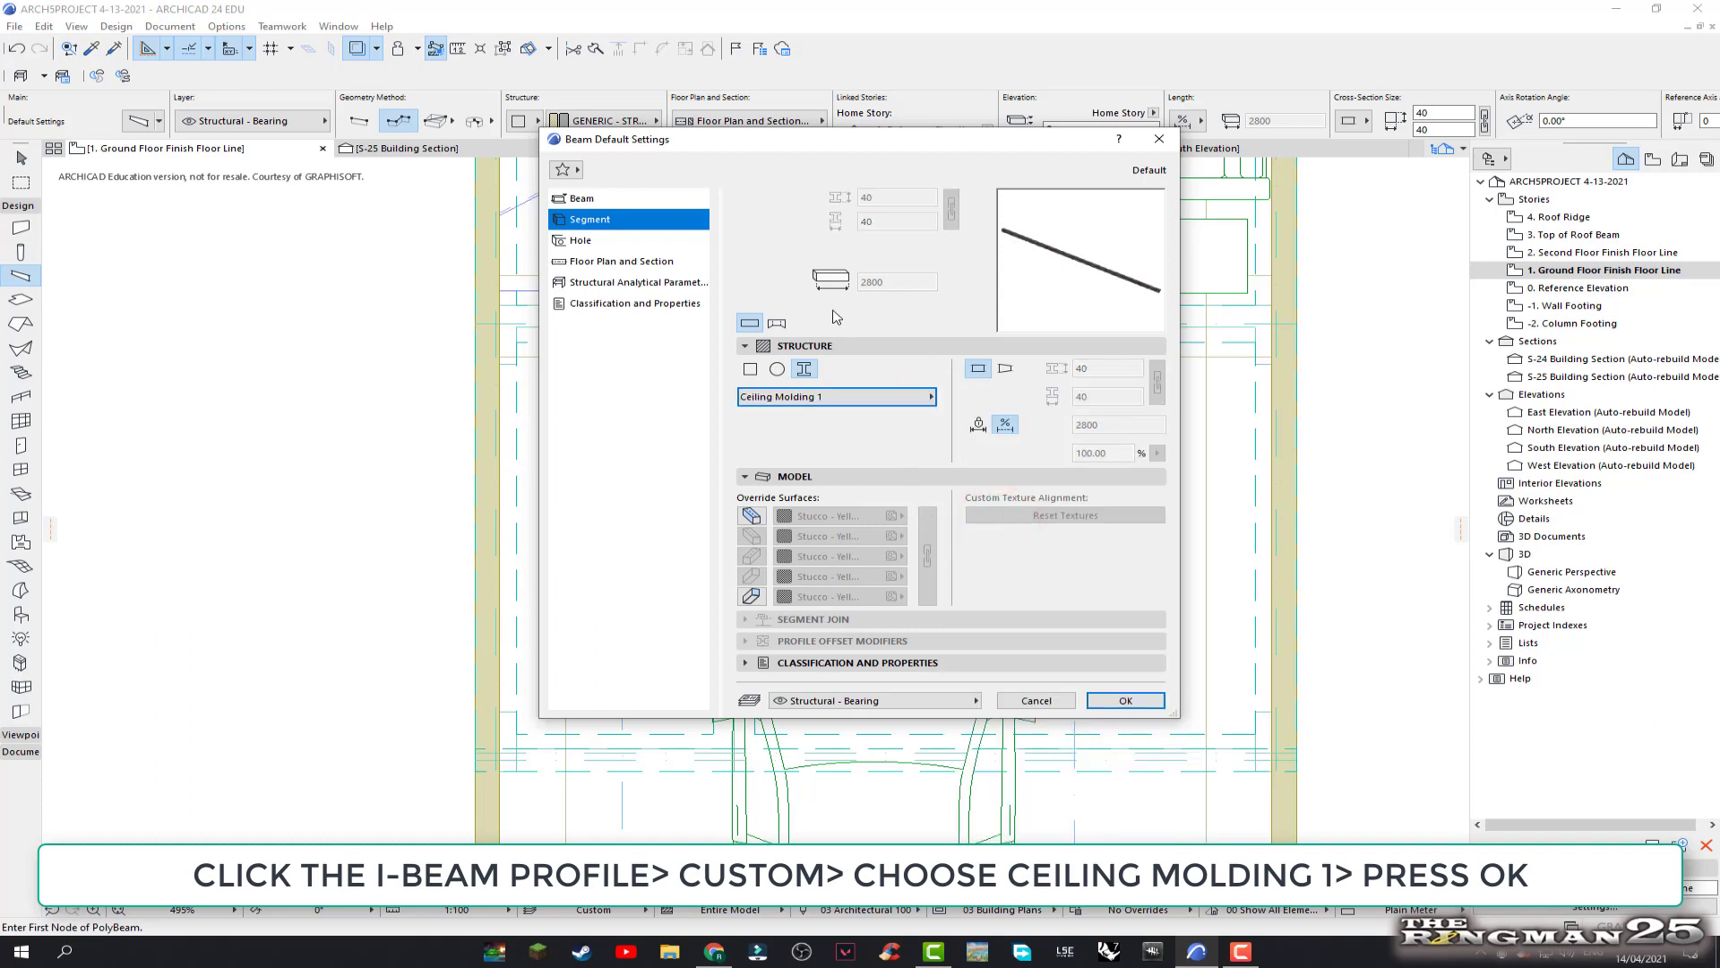
pyautogui.click(1126, 701)
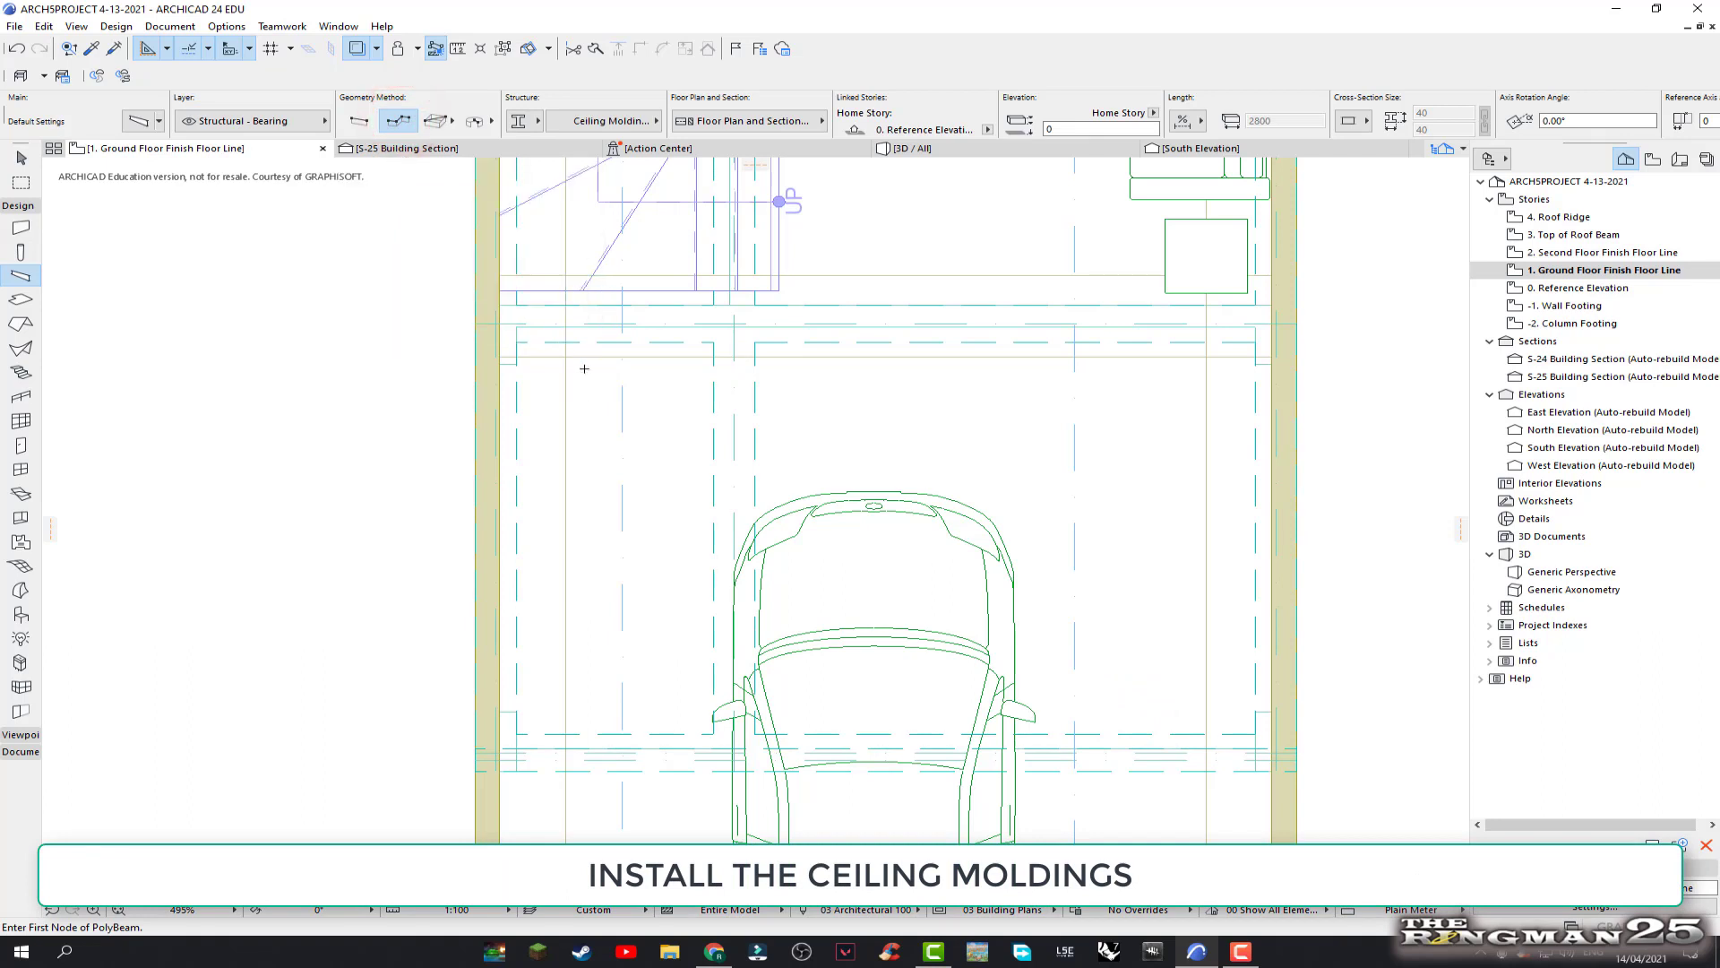
# Trace a closed Ceiling Molding 1 polybeam around every garage wall corner, keeping it despite the stories warning
pyautogui.click(517, 327)
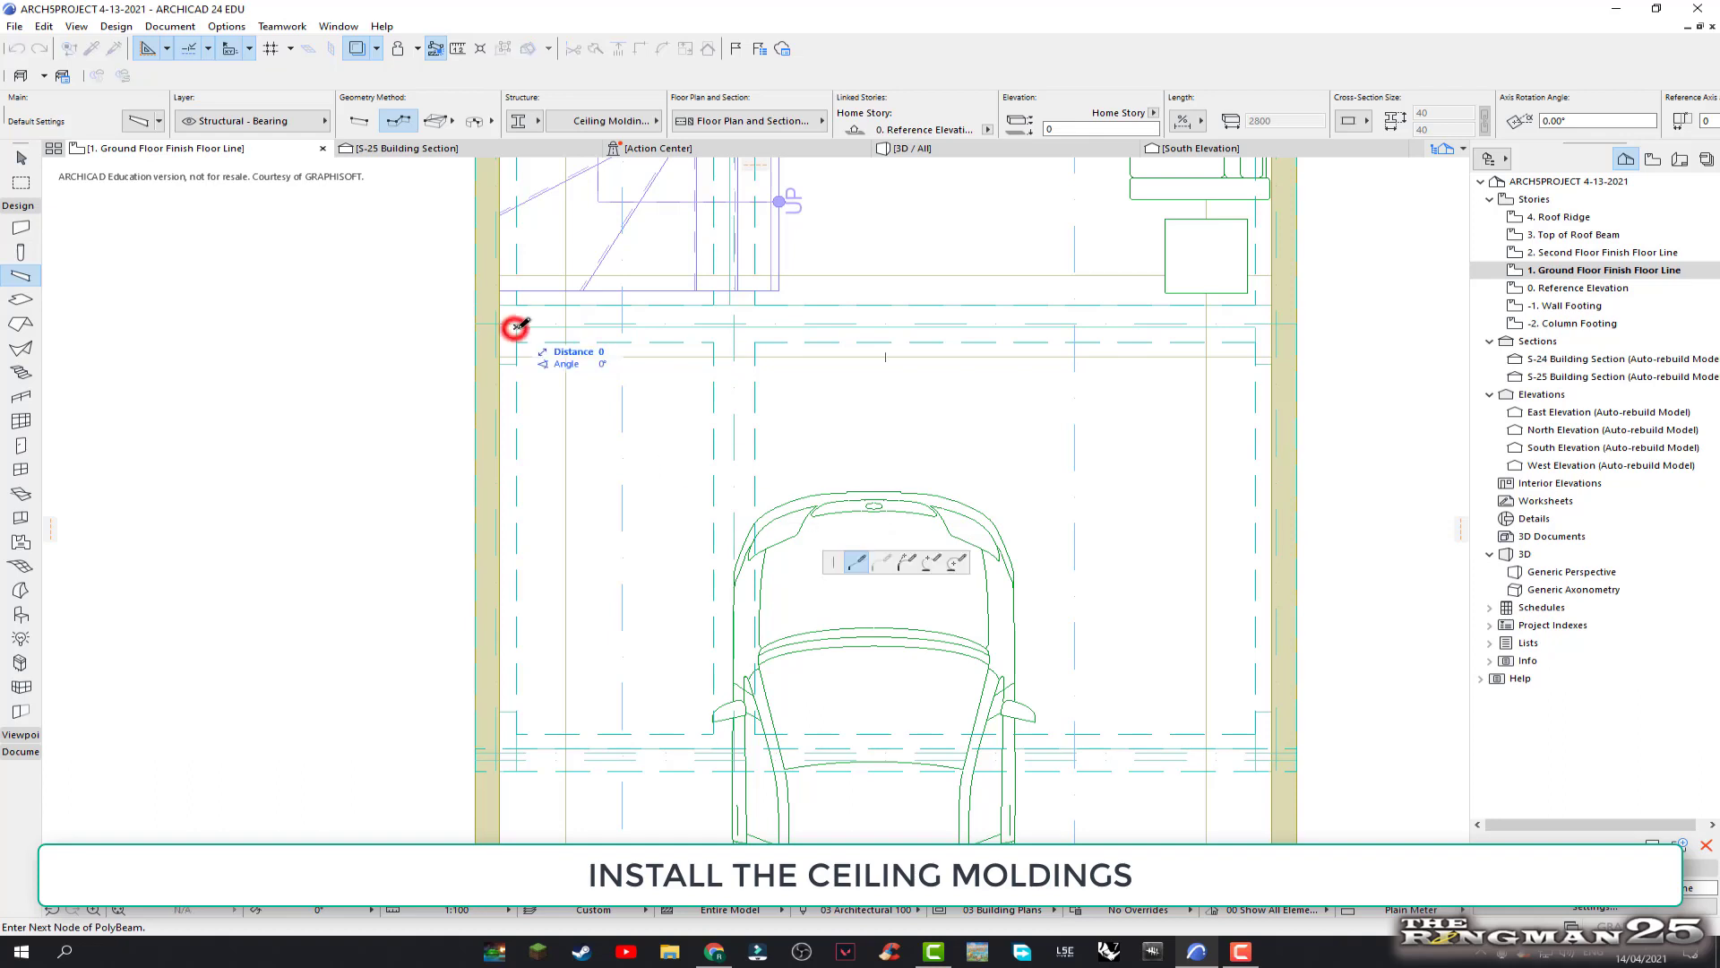
pyautogui.click(1256, 327)
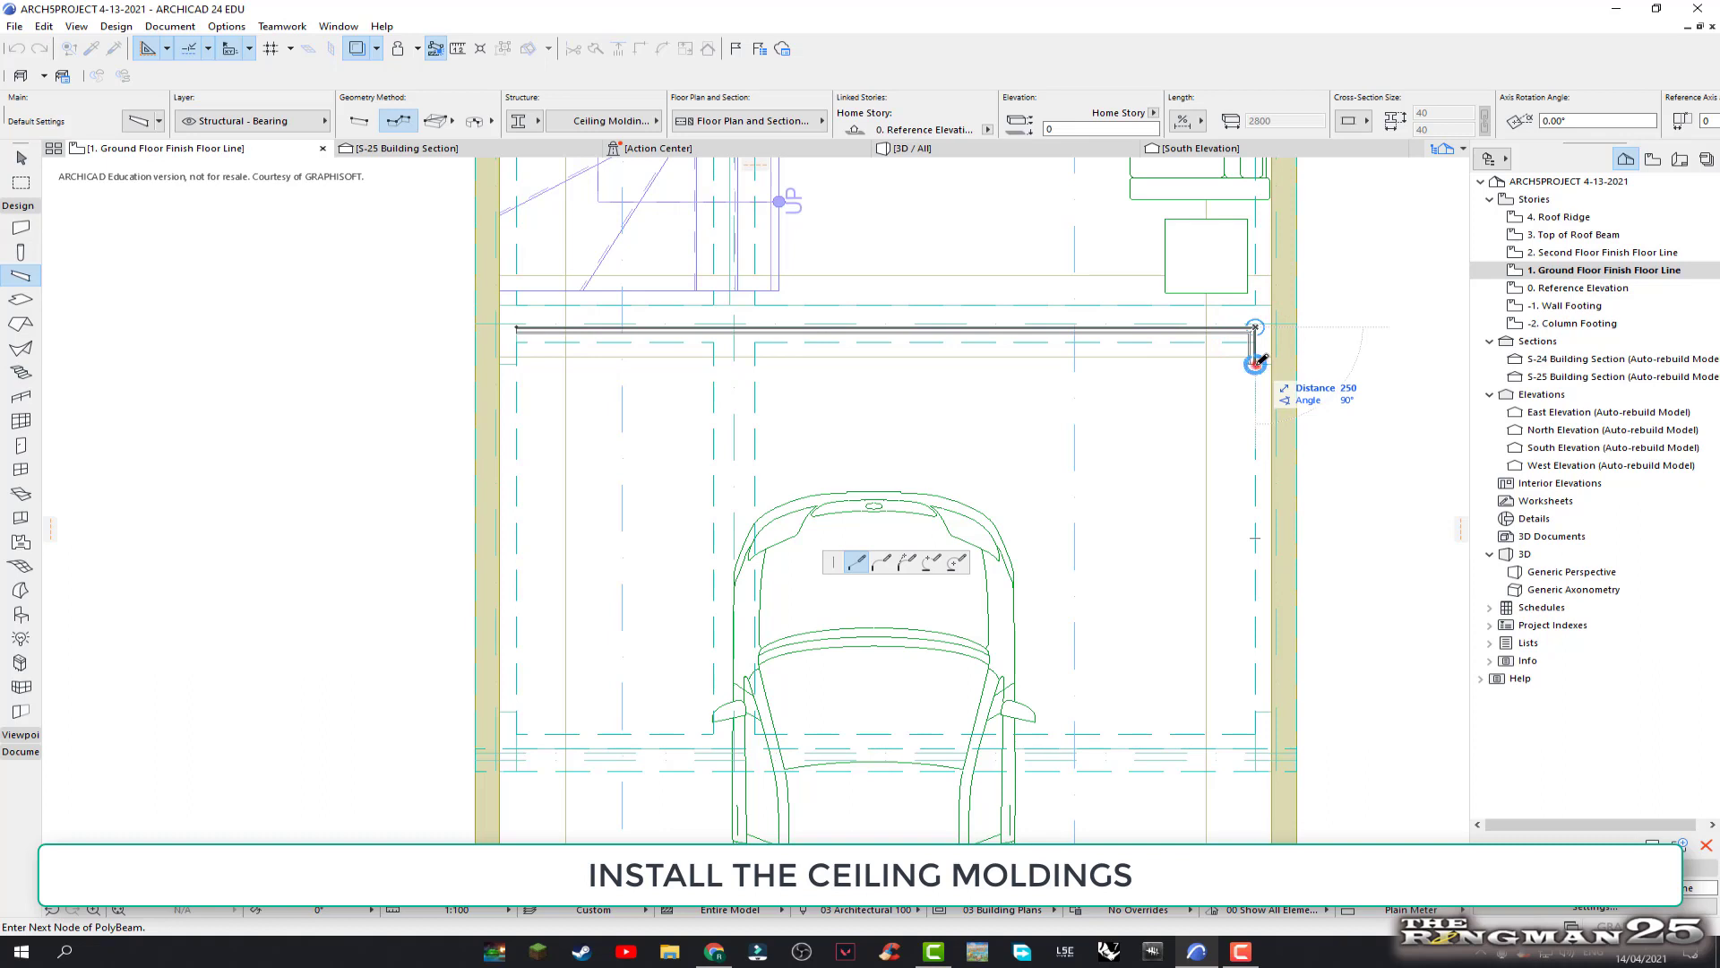
pyautogui.click(1255, 366)
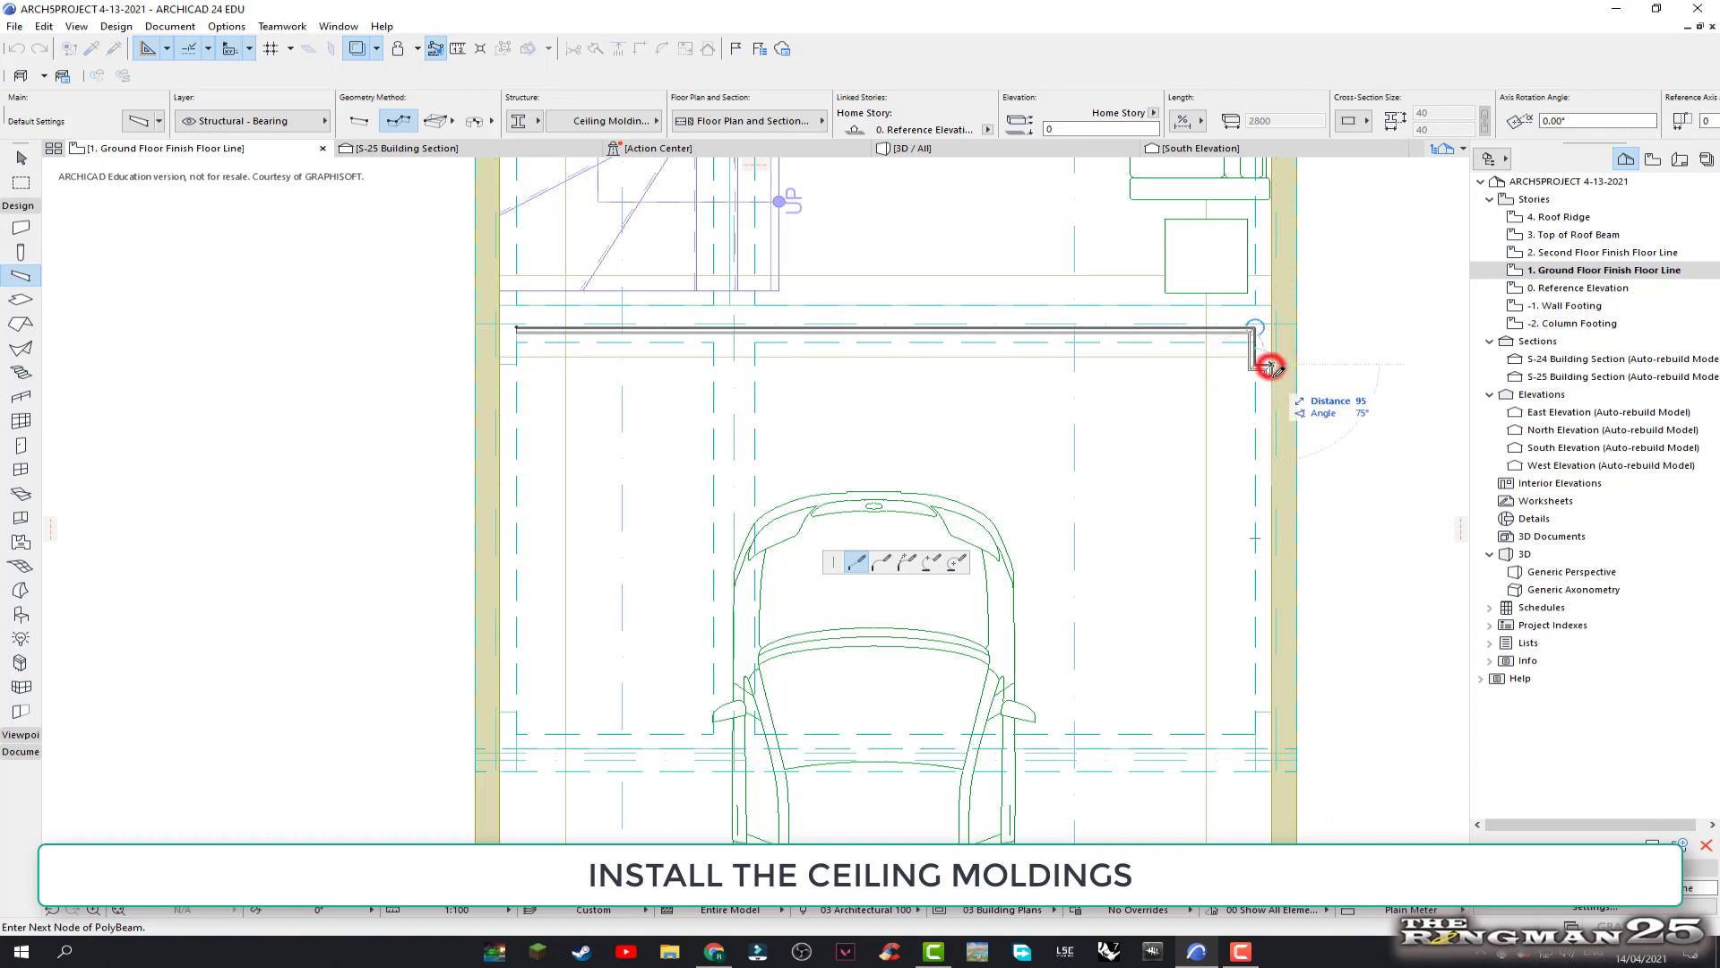
pyautogui.click(1271, 366)
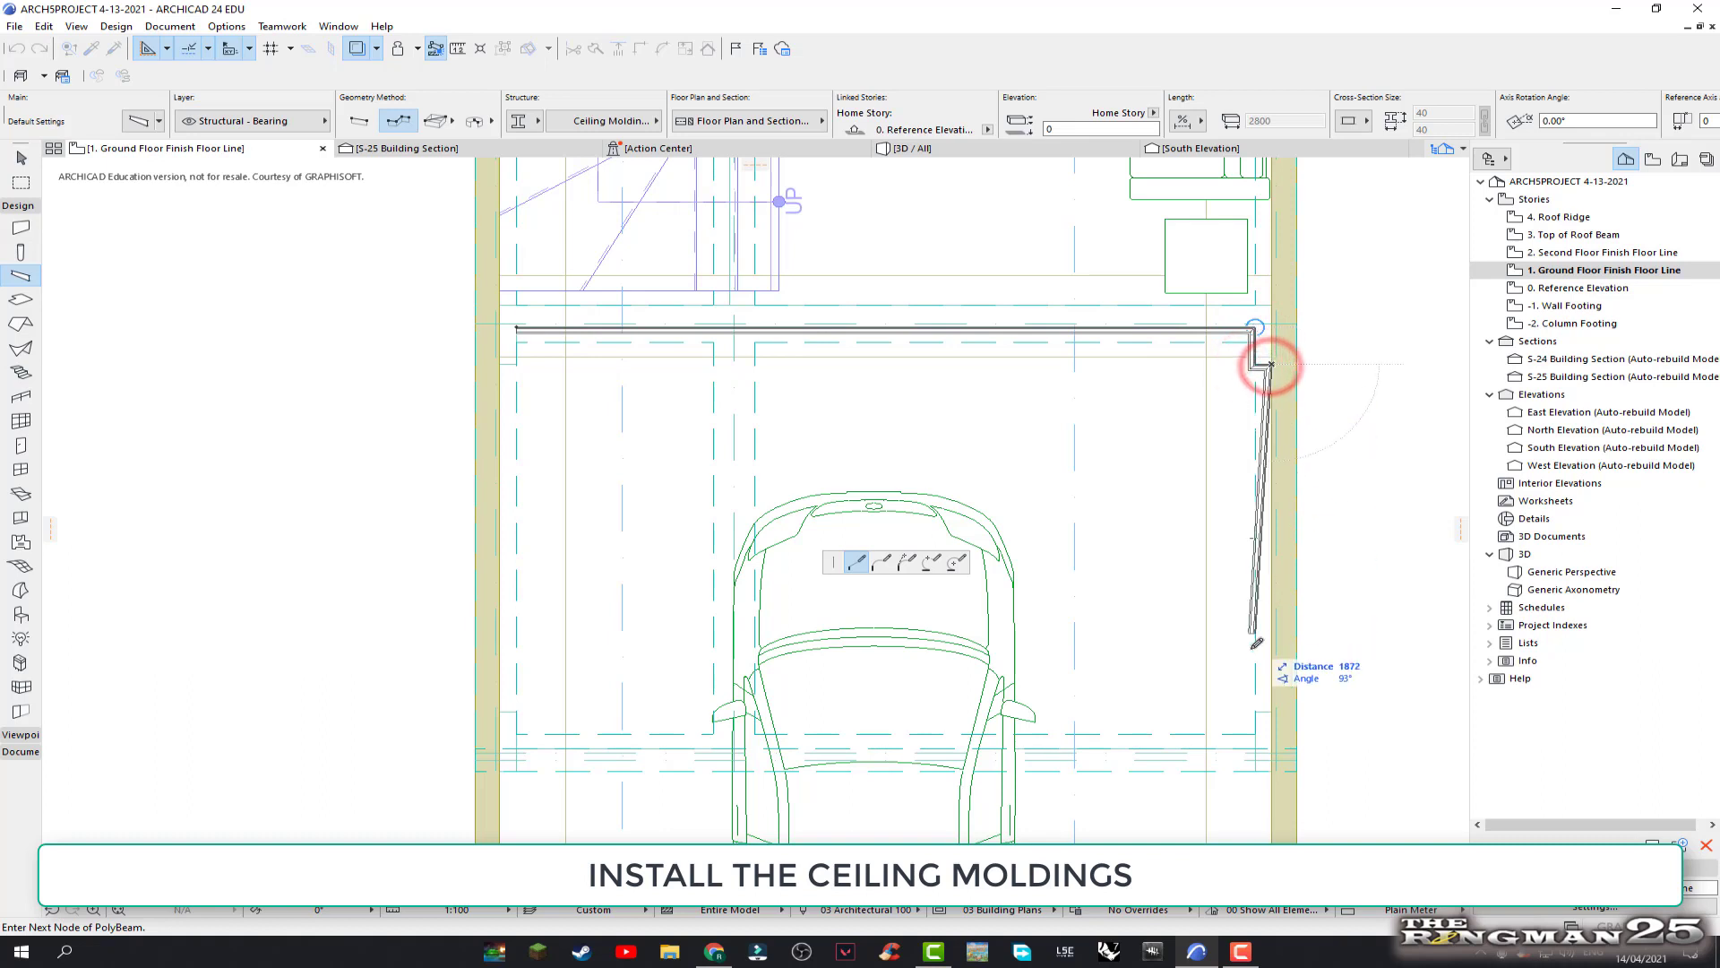
pyautogui.click(1272, 711)
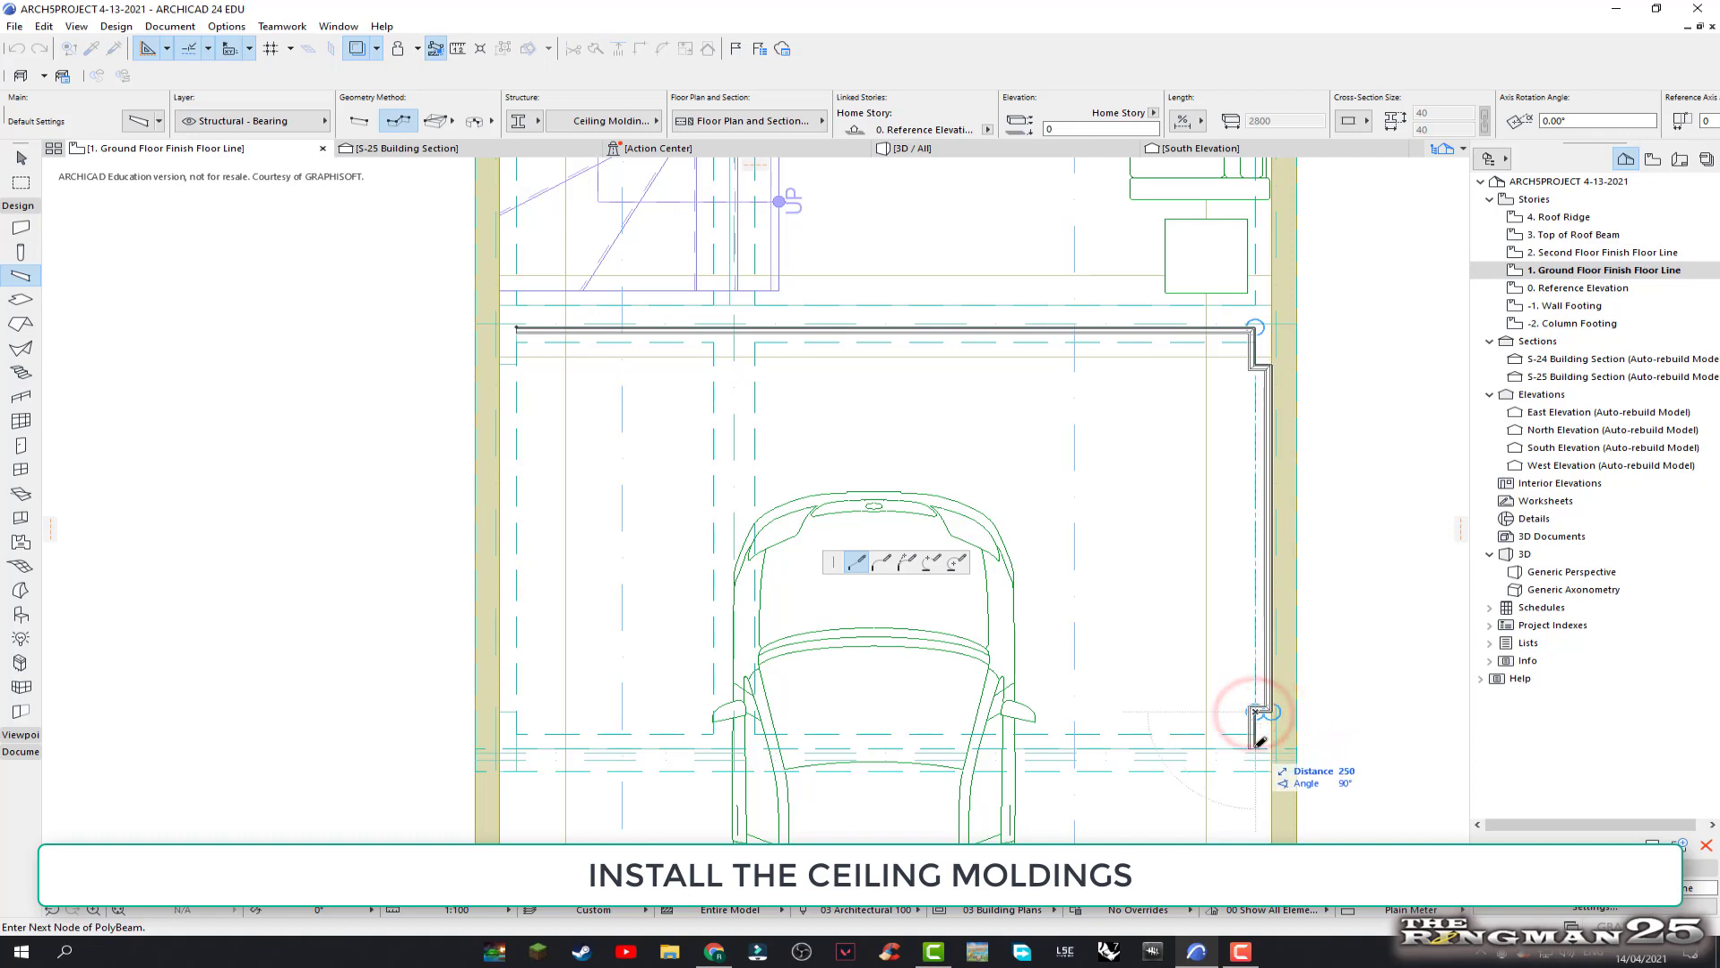
pyautogui.click(1256, 746)
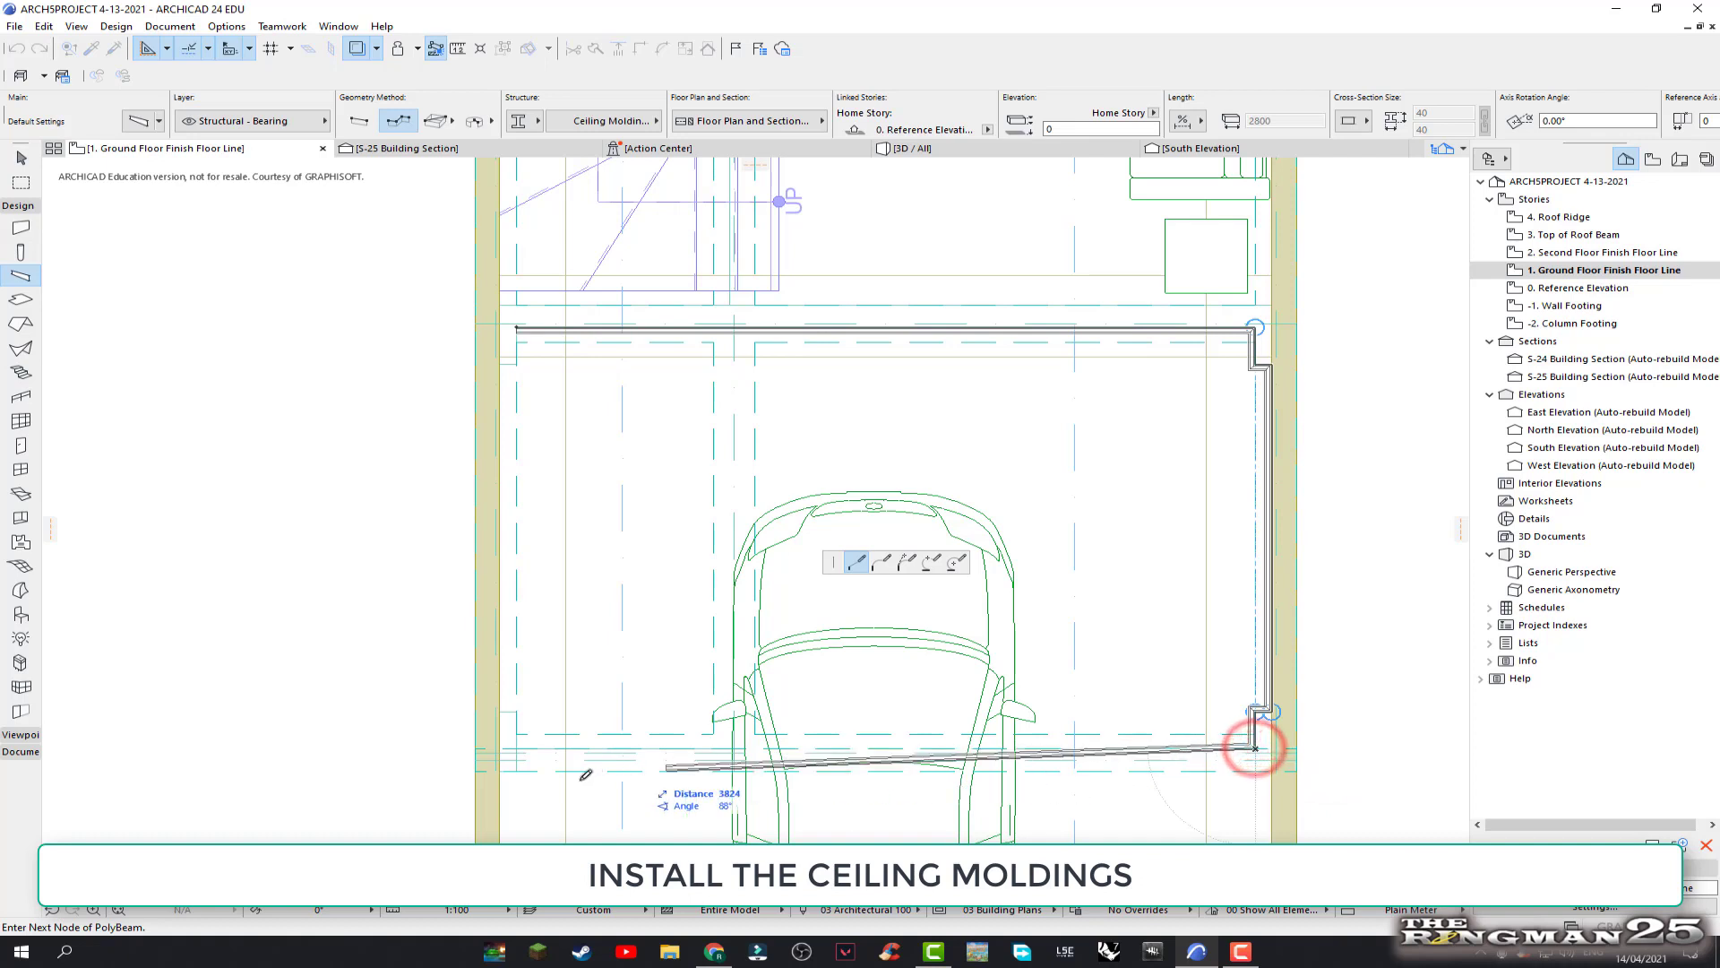
pyautogui.click(517, 745)
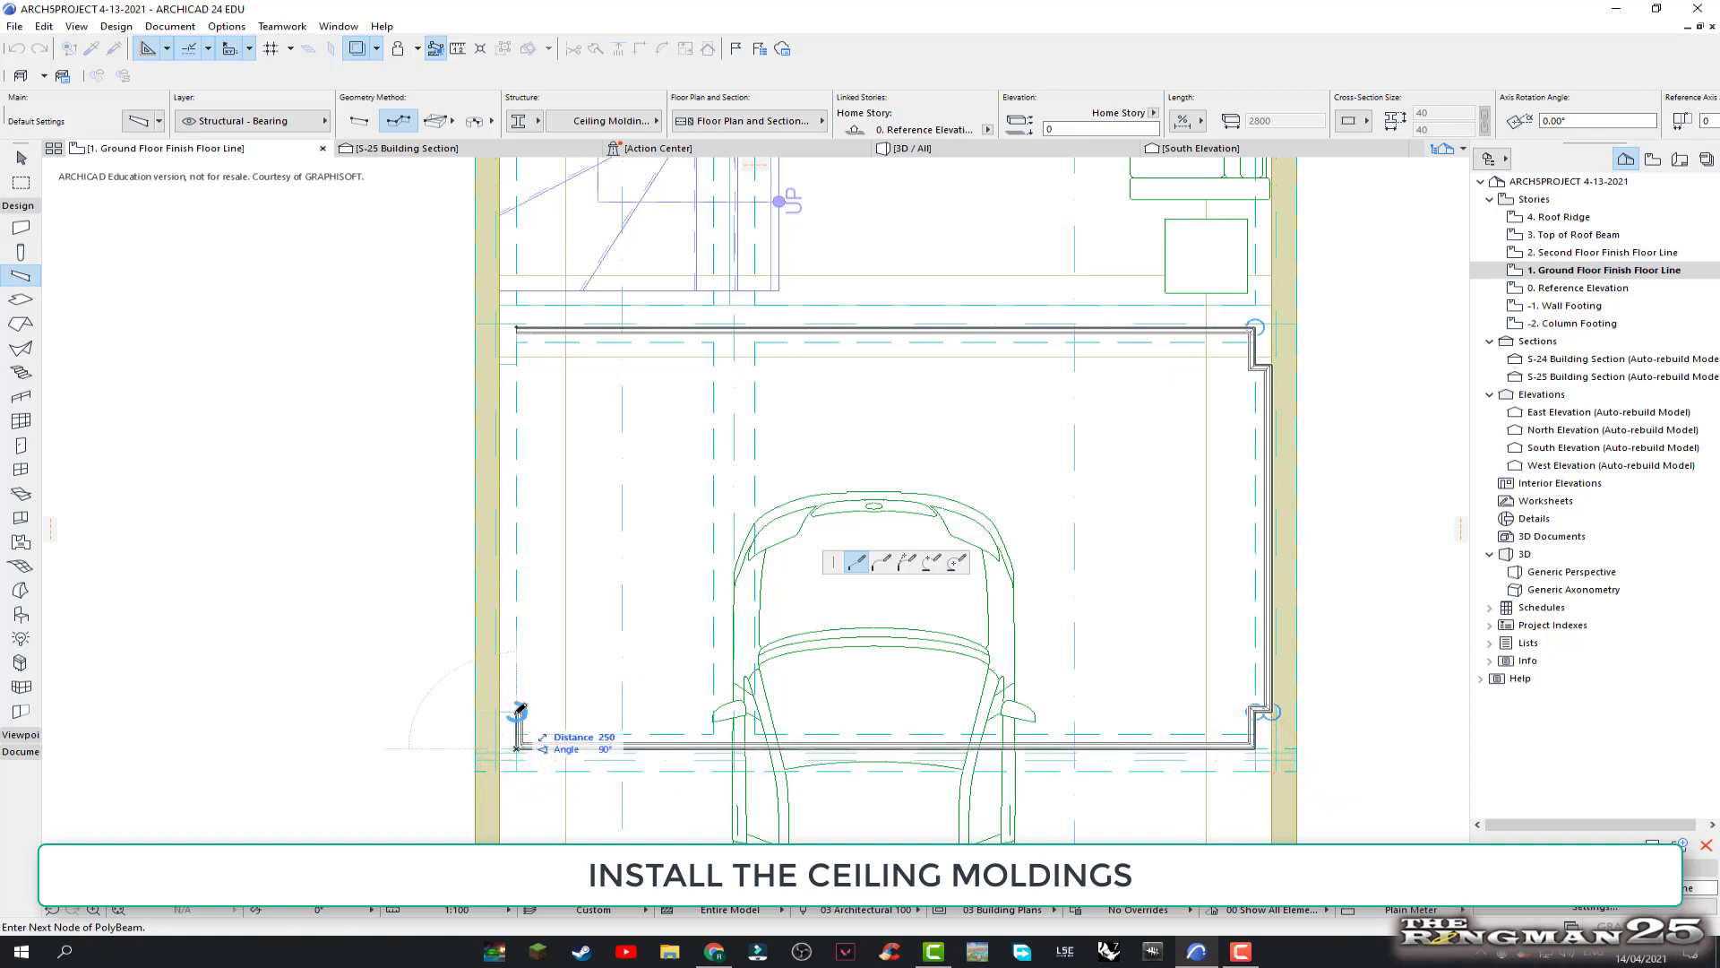
pyautogui.click(517, 710)
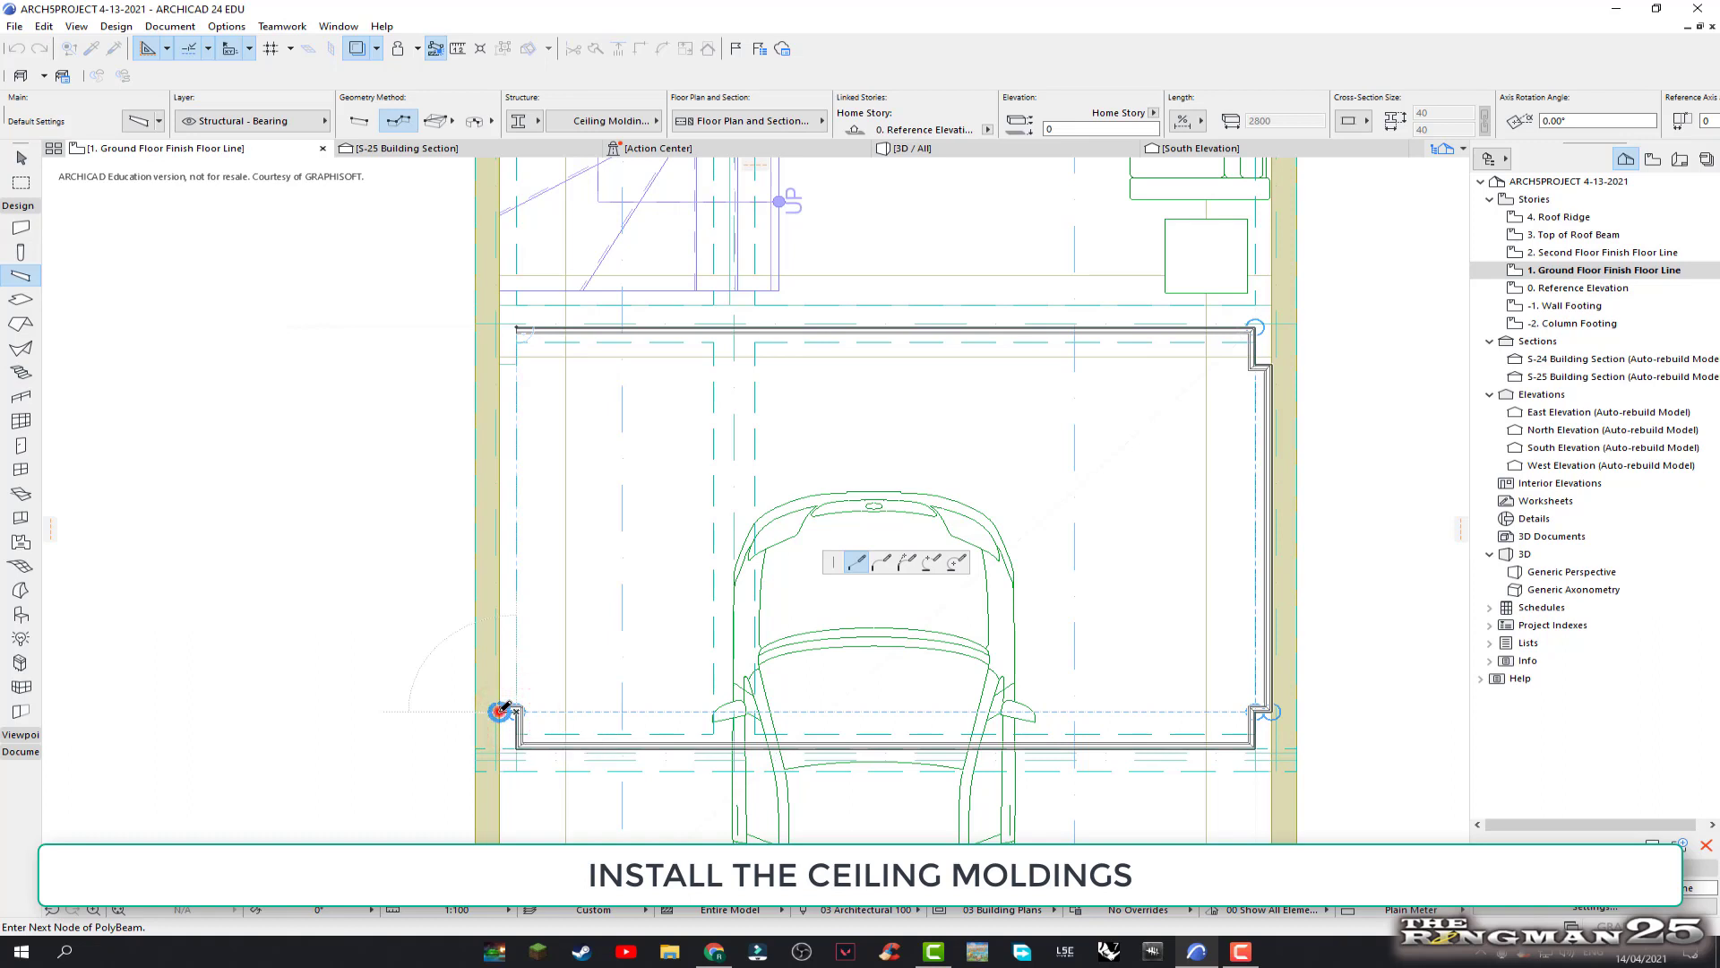
pyautogui.click(500, 711)
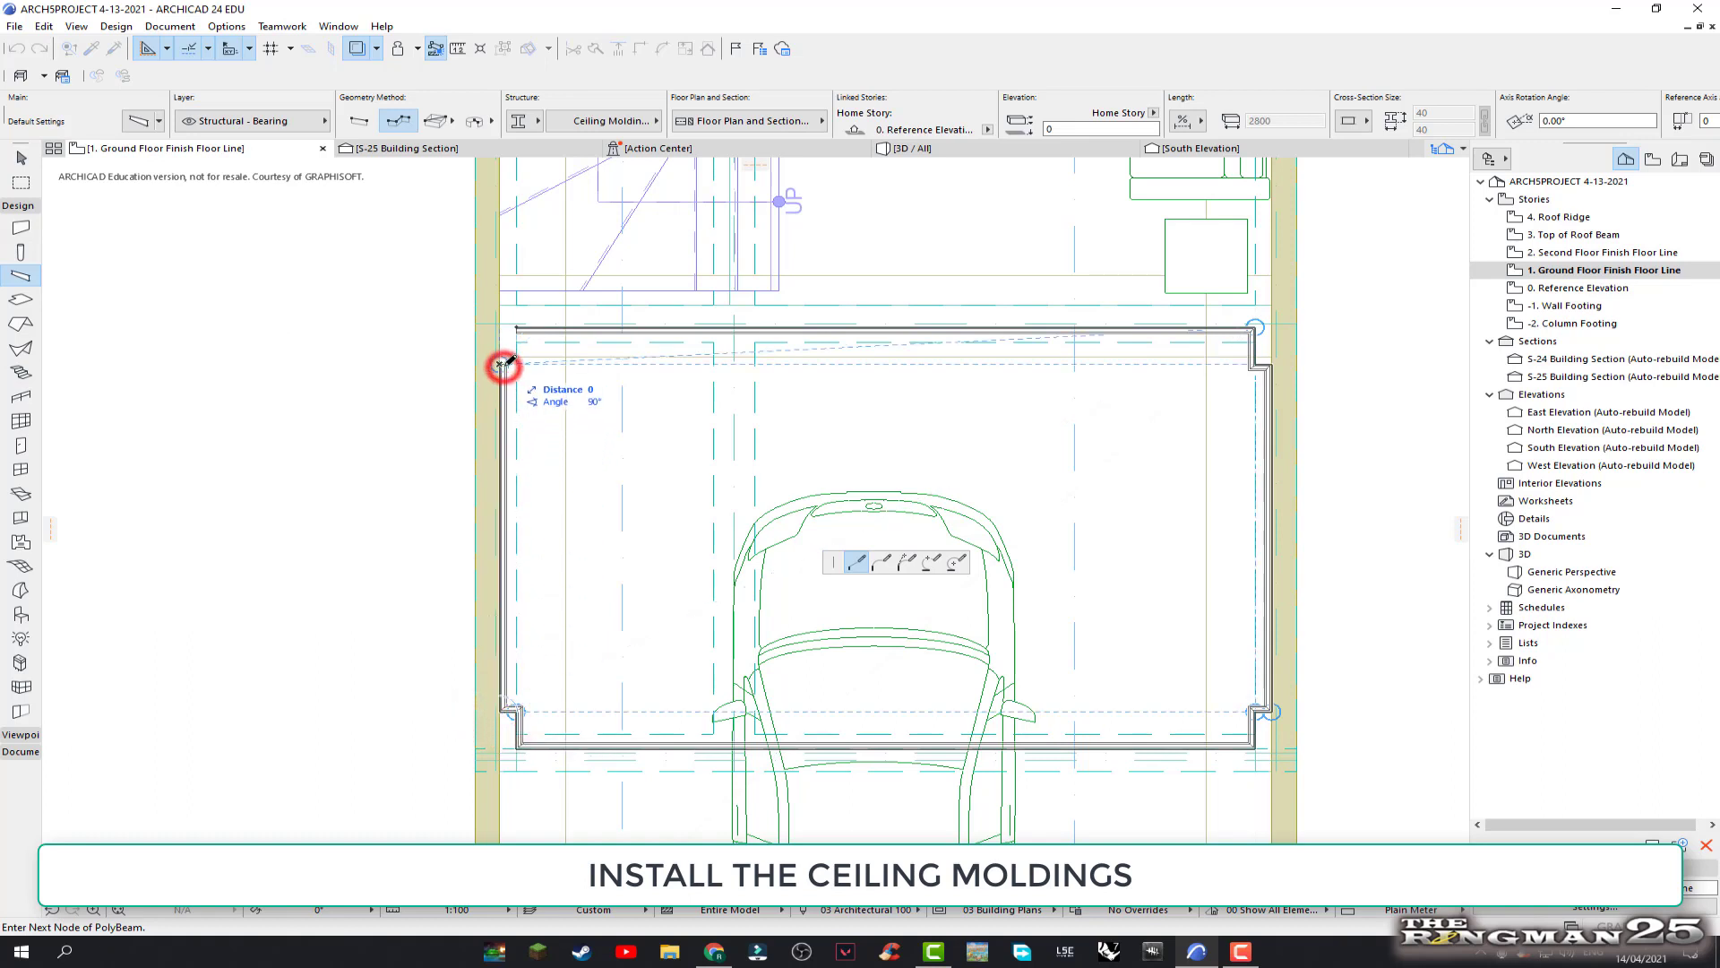
pyautogui.click(499, 364)
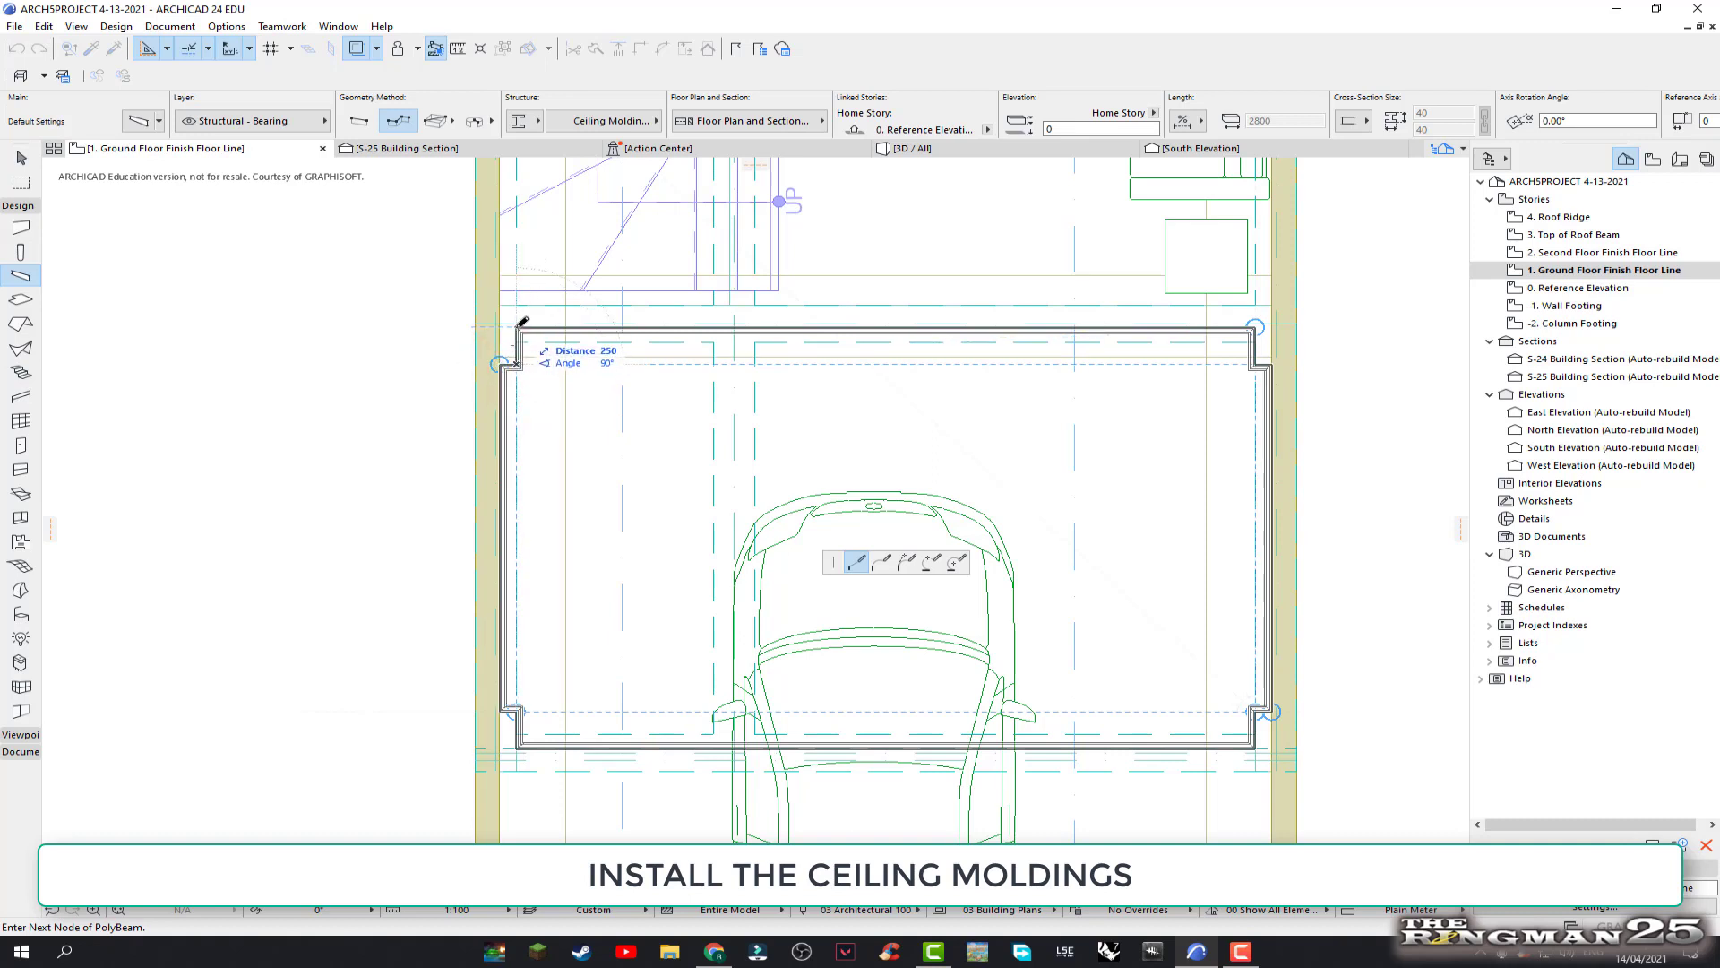
pyautogui.click(517, 325)
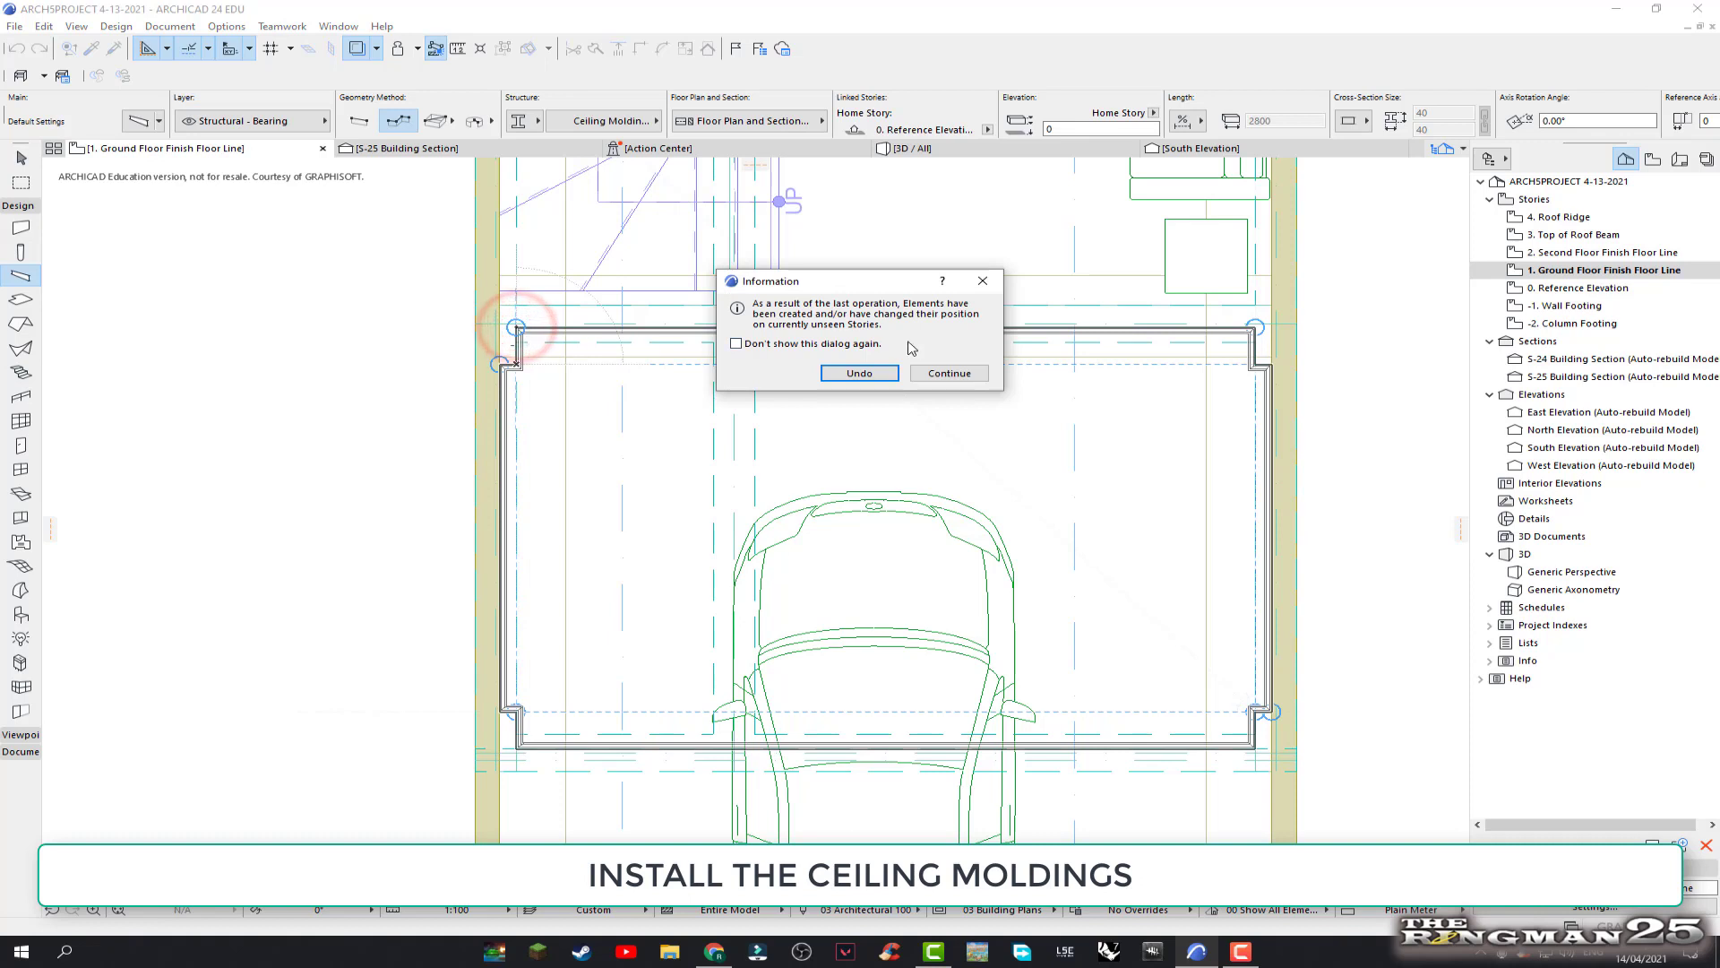
pyautogui.click(948, 374)
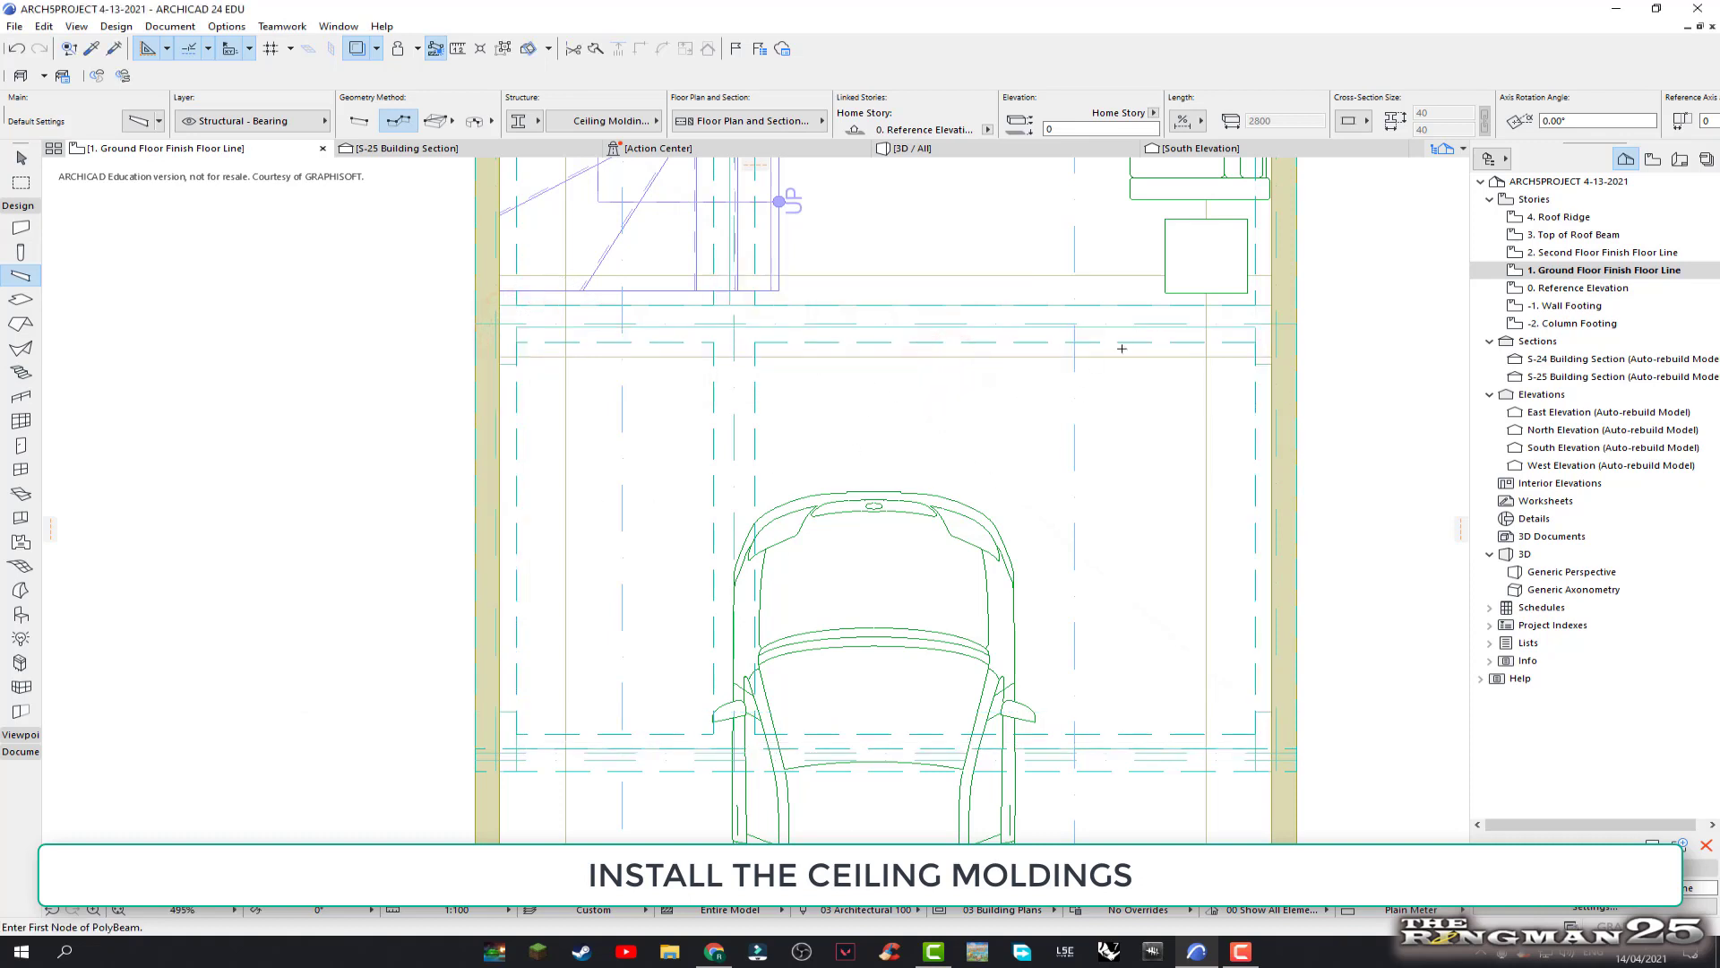
# Open the S-25 Building Section and select the molding beam lying at floor level
pyautogui.doubleClick(1566, 378)
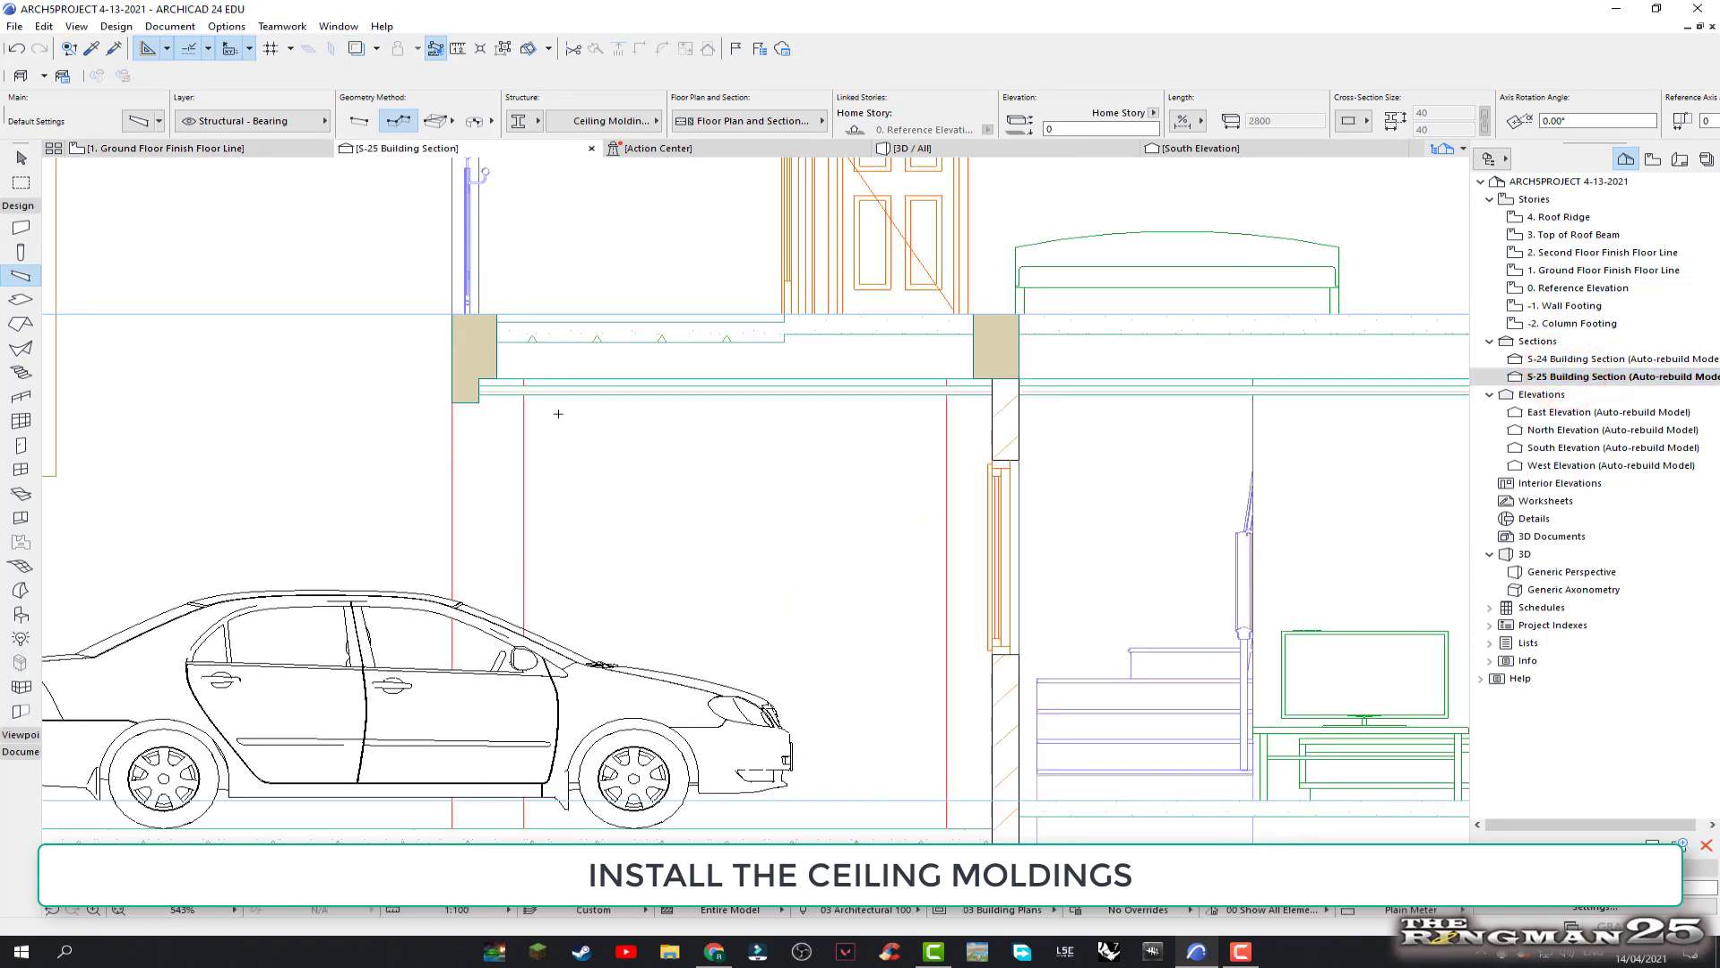
pyautogui.scroll(3, 492, 405)
pyautogui.scroll(-2, 884, 399)
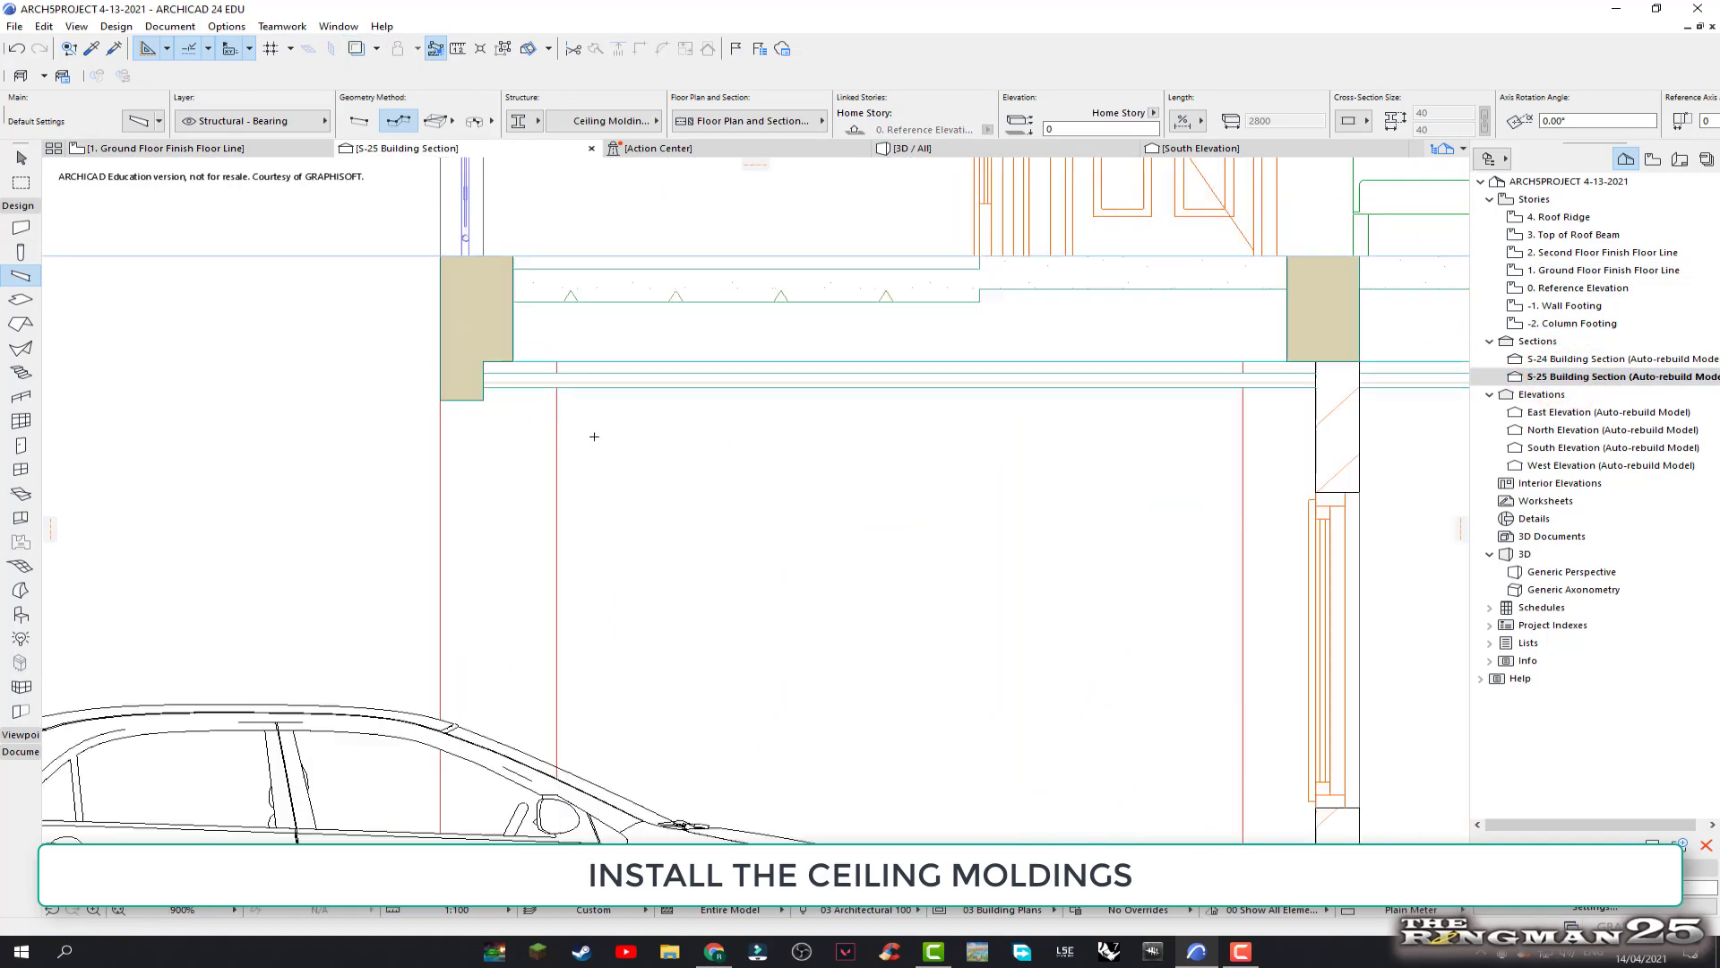
pyautogui.scroll(-2, 806, 538)
pyautogui.scroll(2, 675, 697)
pyautogui.scroll(2, 674, 697)
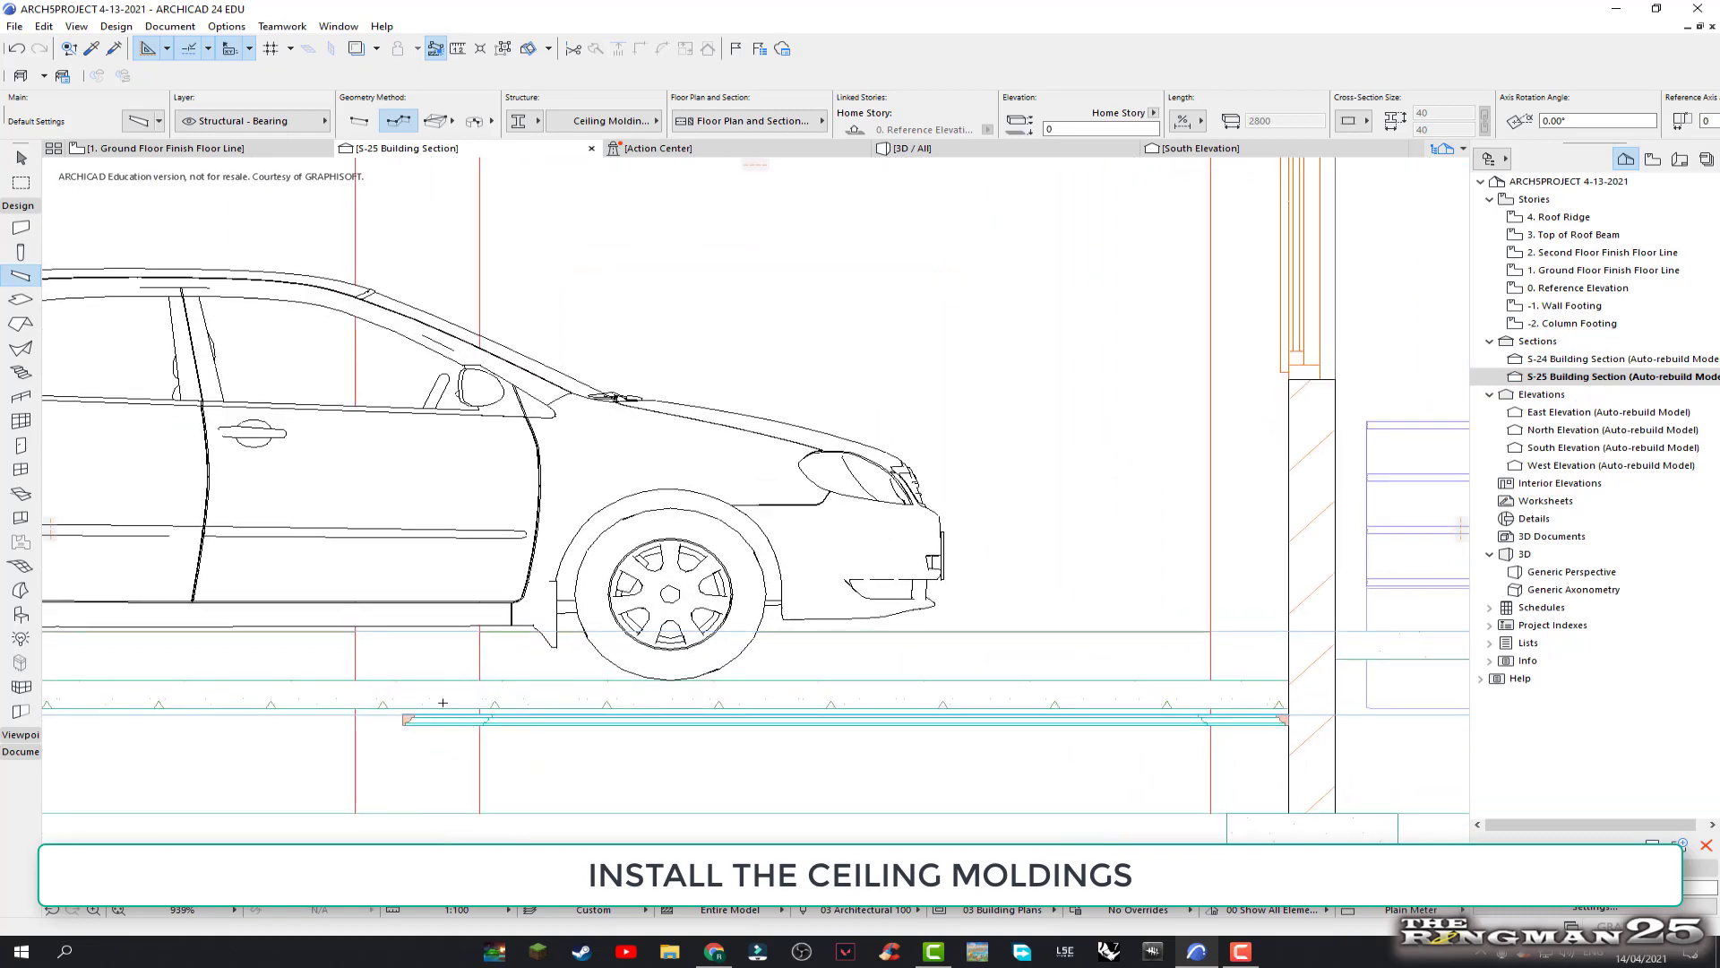
pyautogui.press('Escape')
pyautogui.click(405, 721)
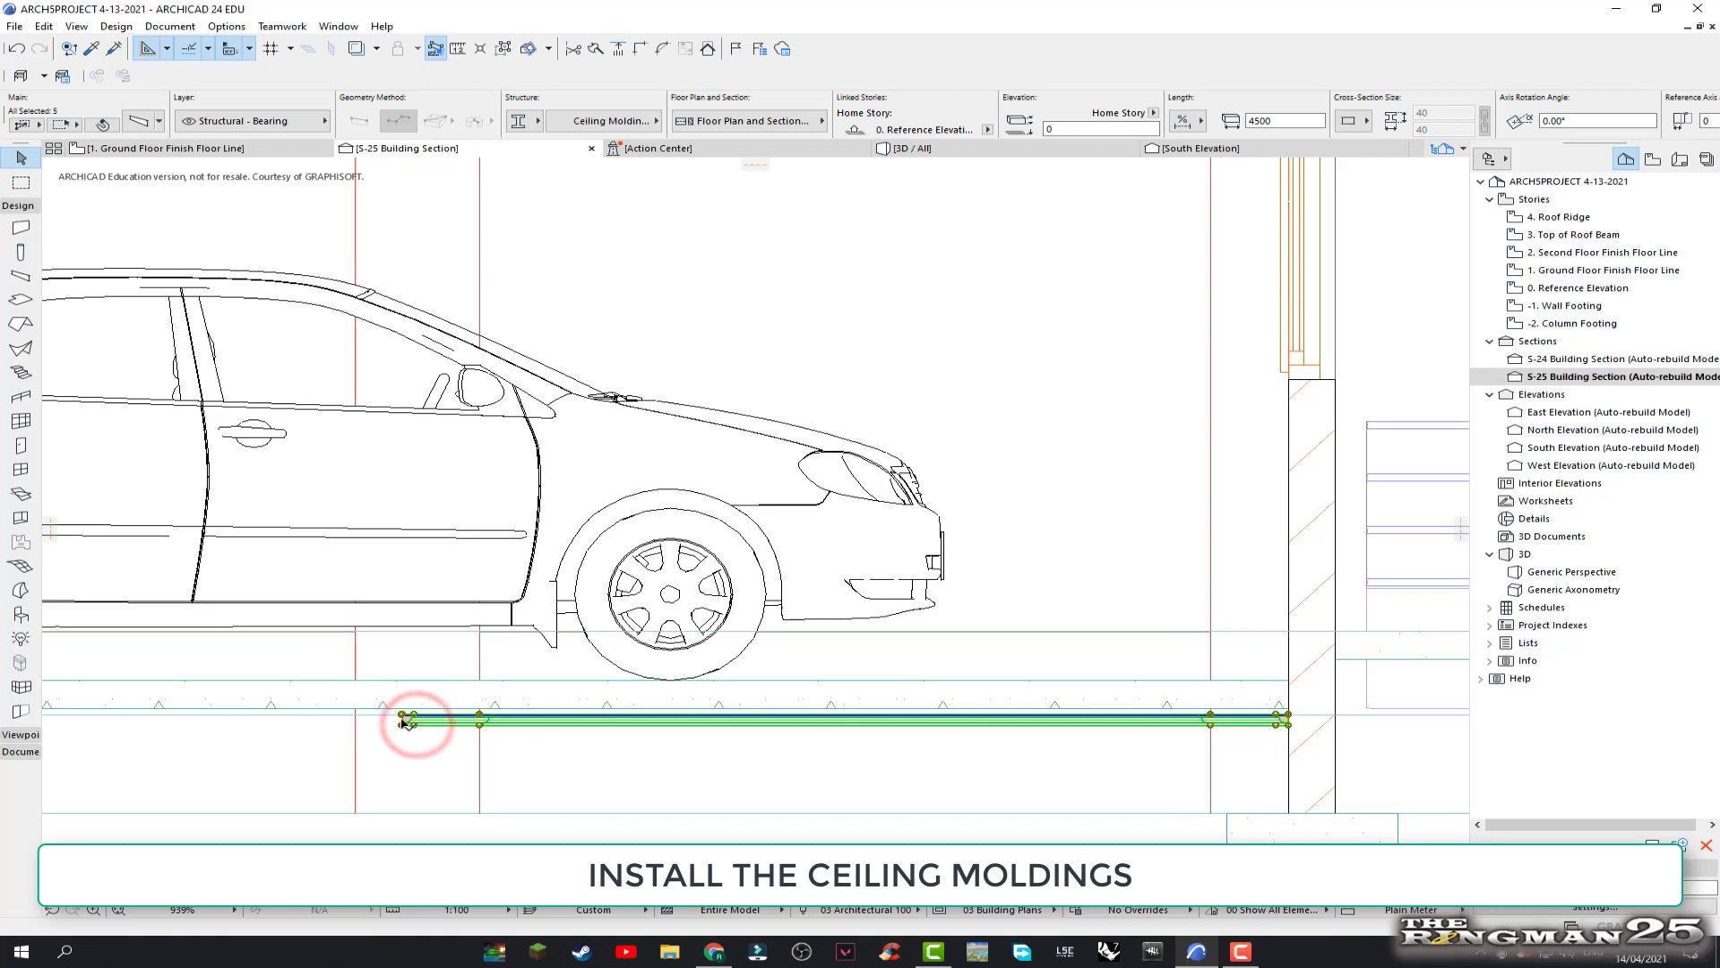
# Move the molding beam up from floor level to sit just under the garage ceiling
pyautogui.rightClick(405, 722)
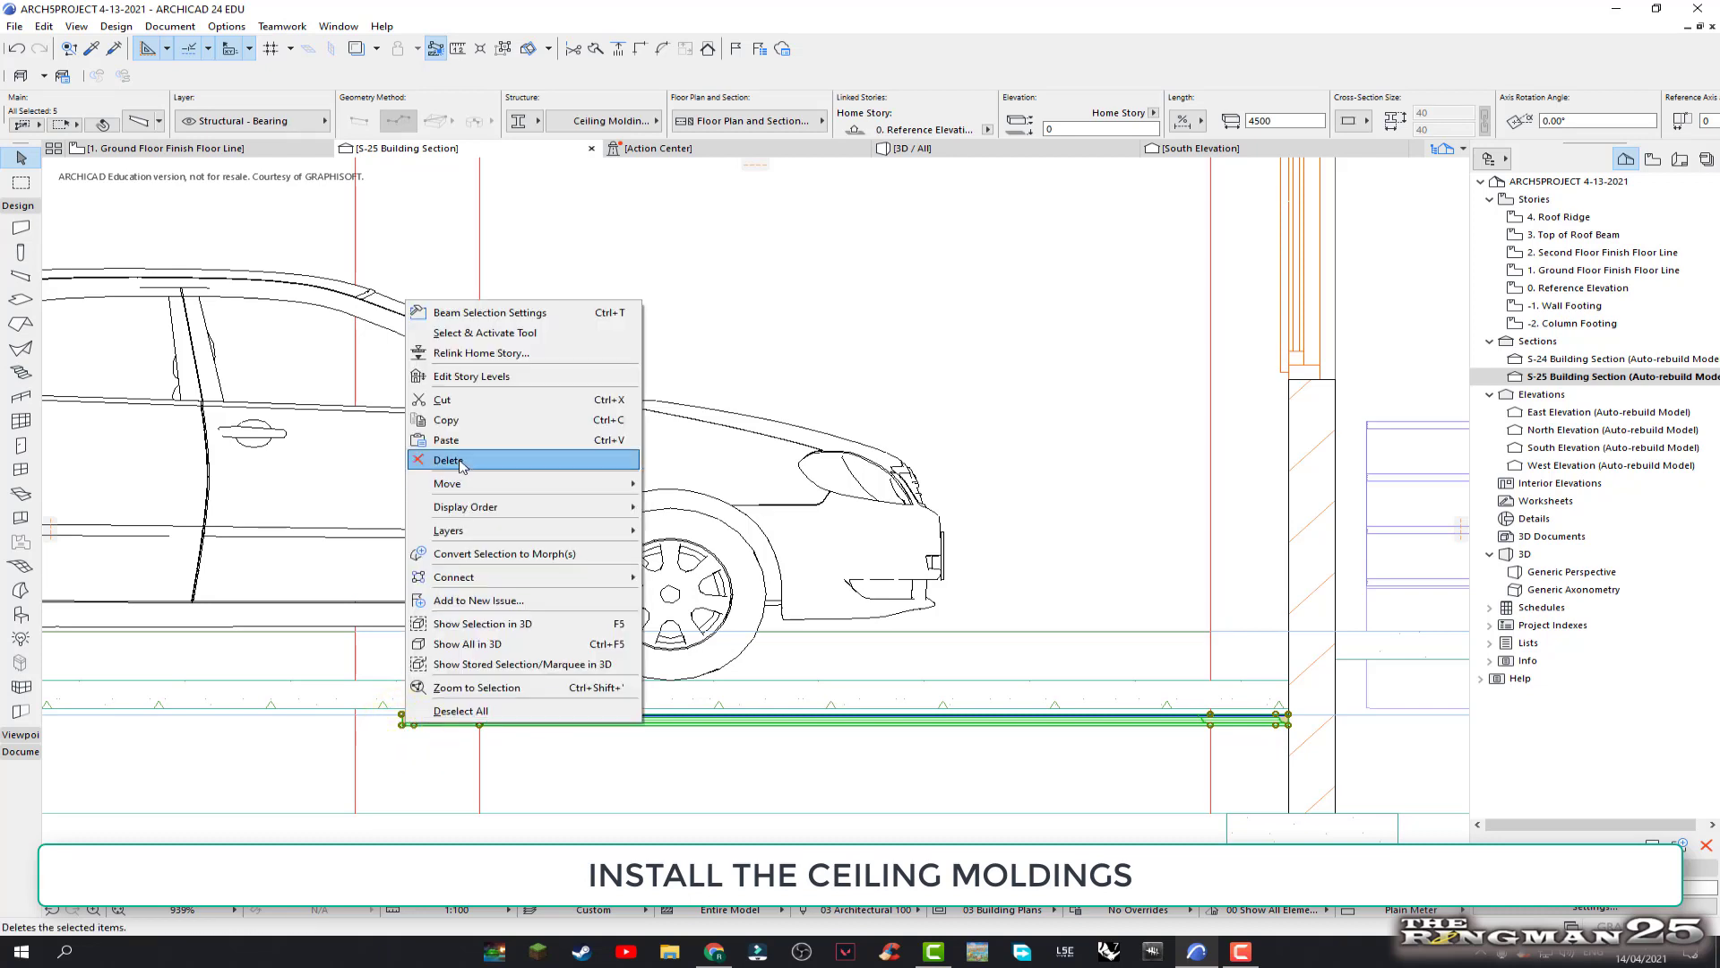
pyautogui.moveTo(447, 482)
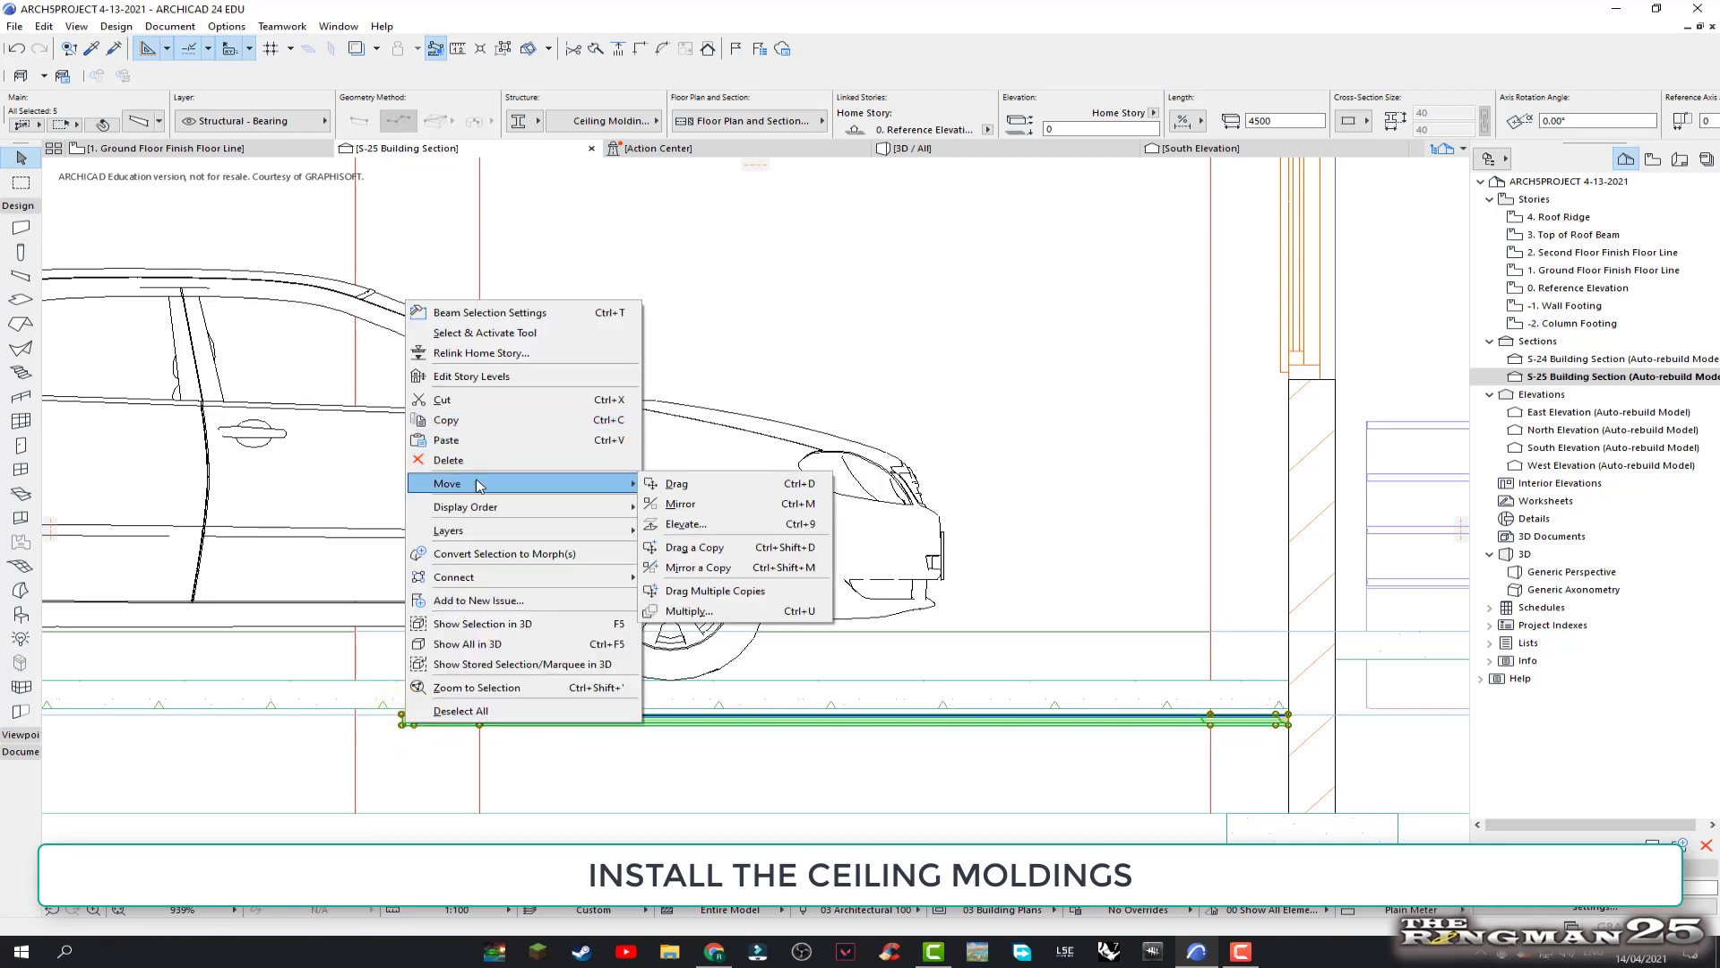
pyautogui.click(683, 481)
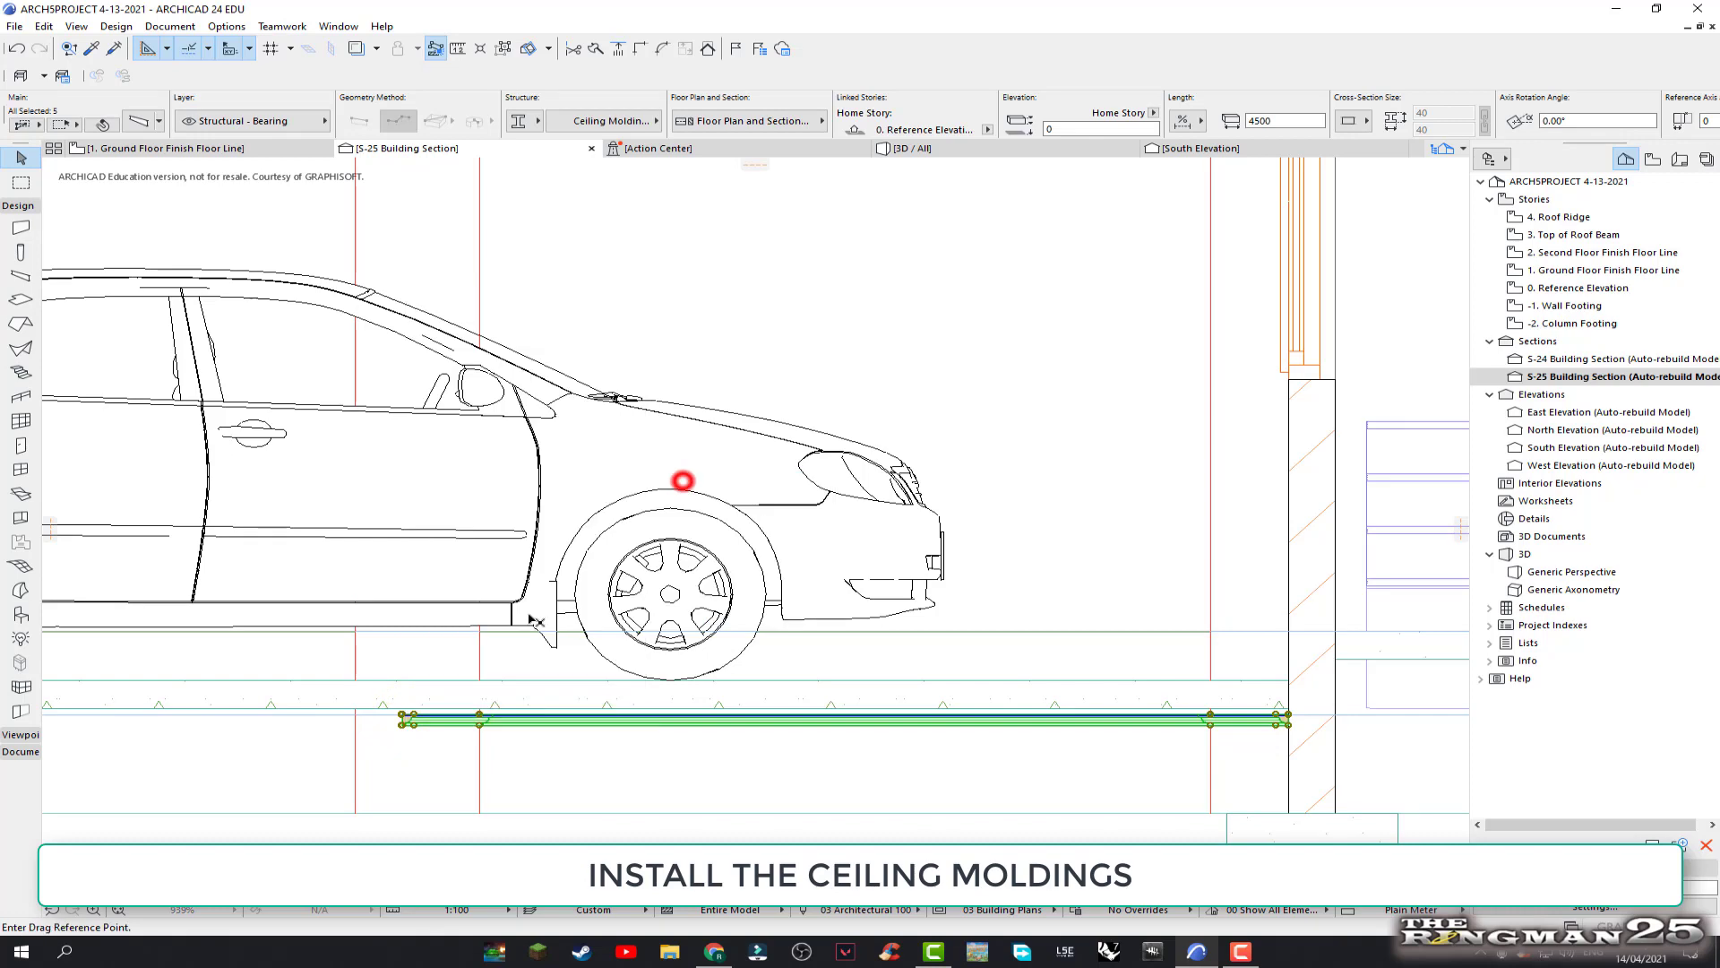
pyautogui.click(403, 716)
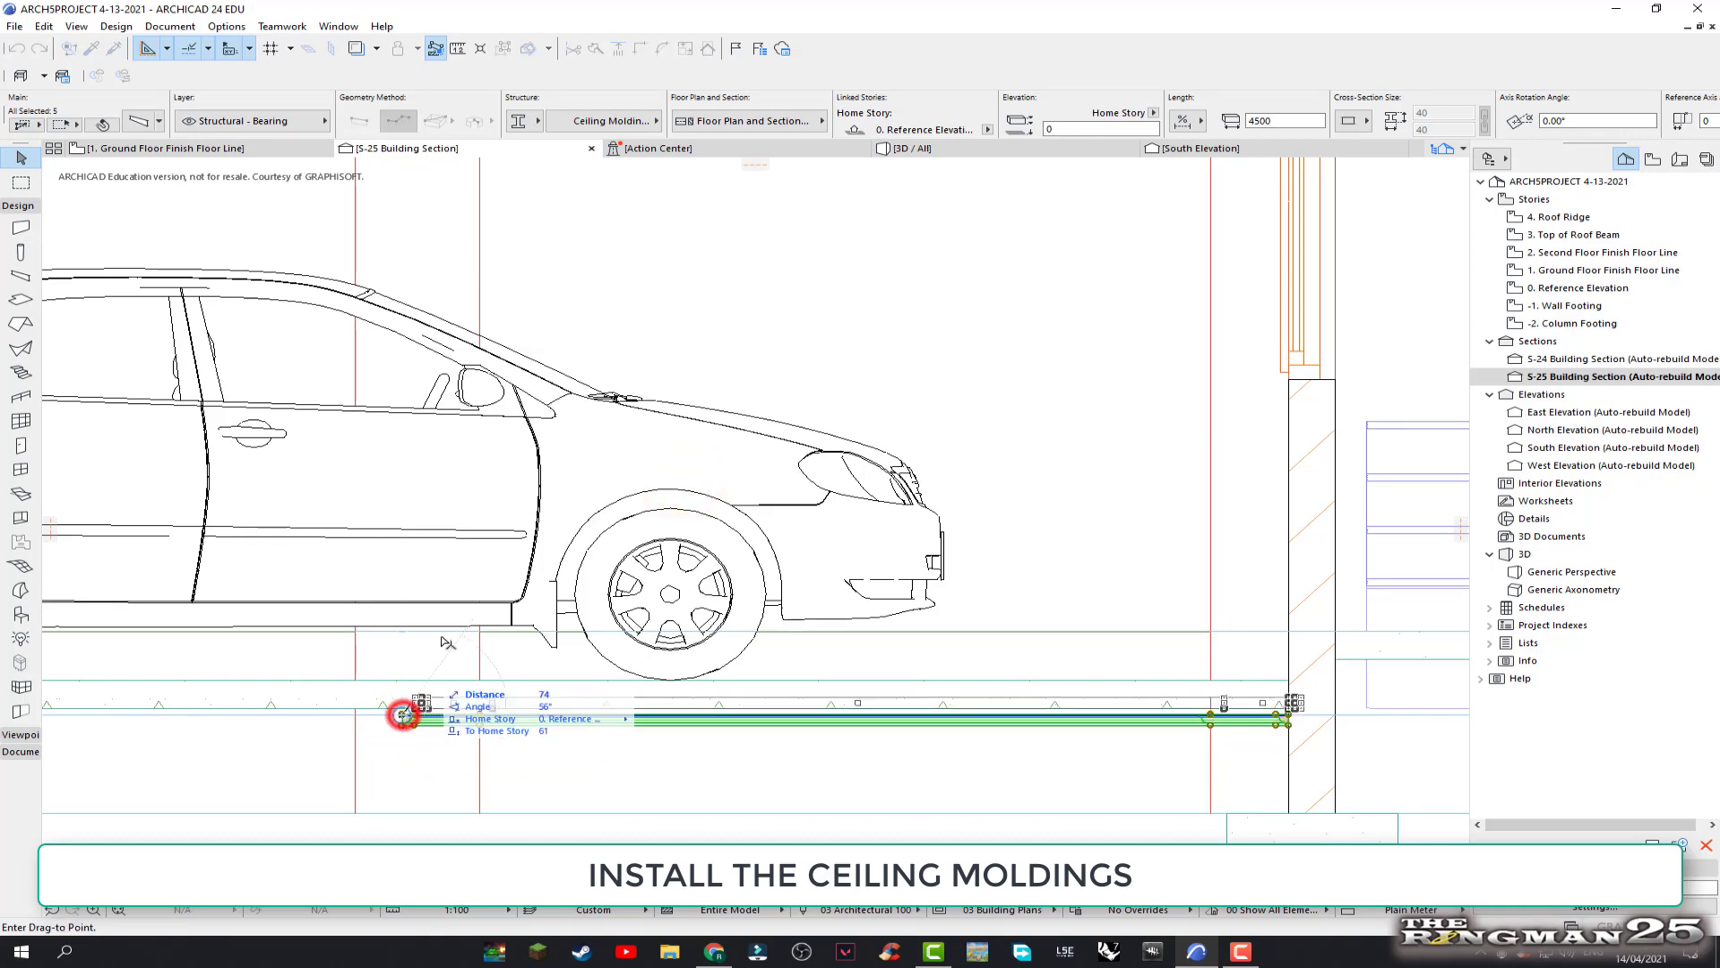
pyautogui.scroll(-3, 537, 708)
pyautogui.scroll(2, 459, 368)
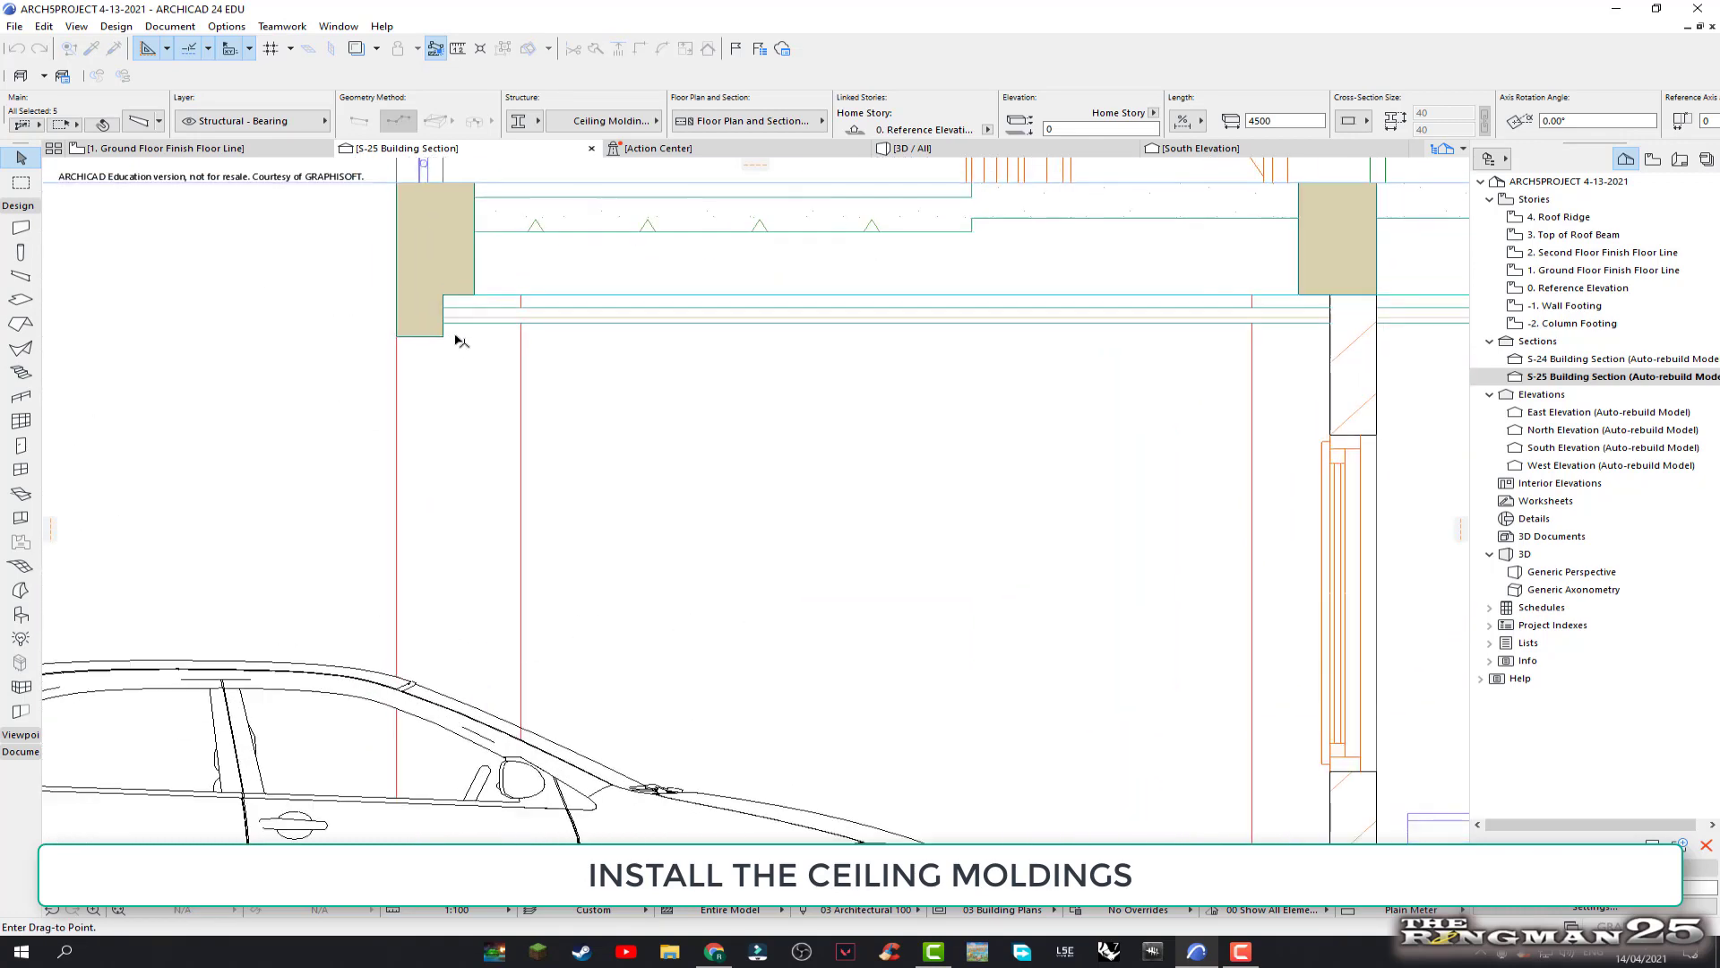
pyautogui.click(444, 327)
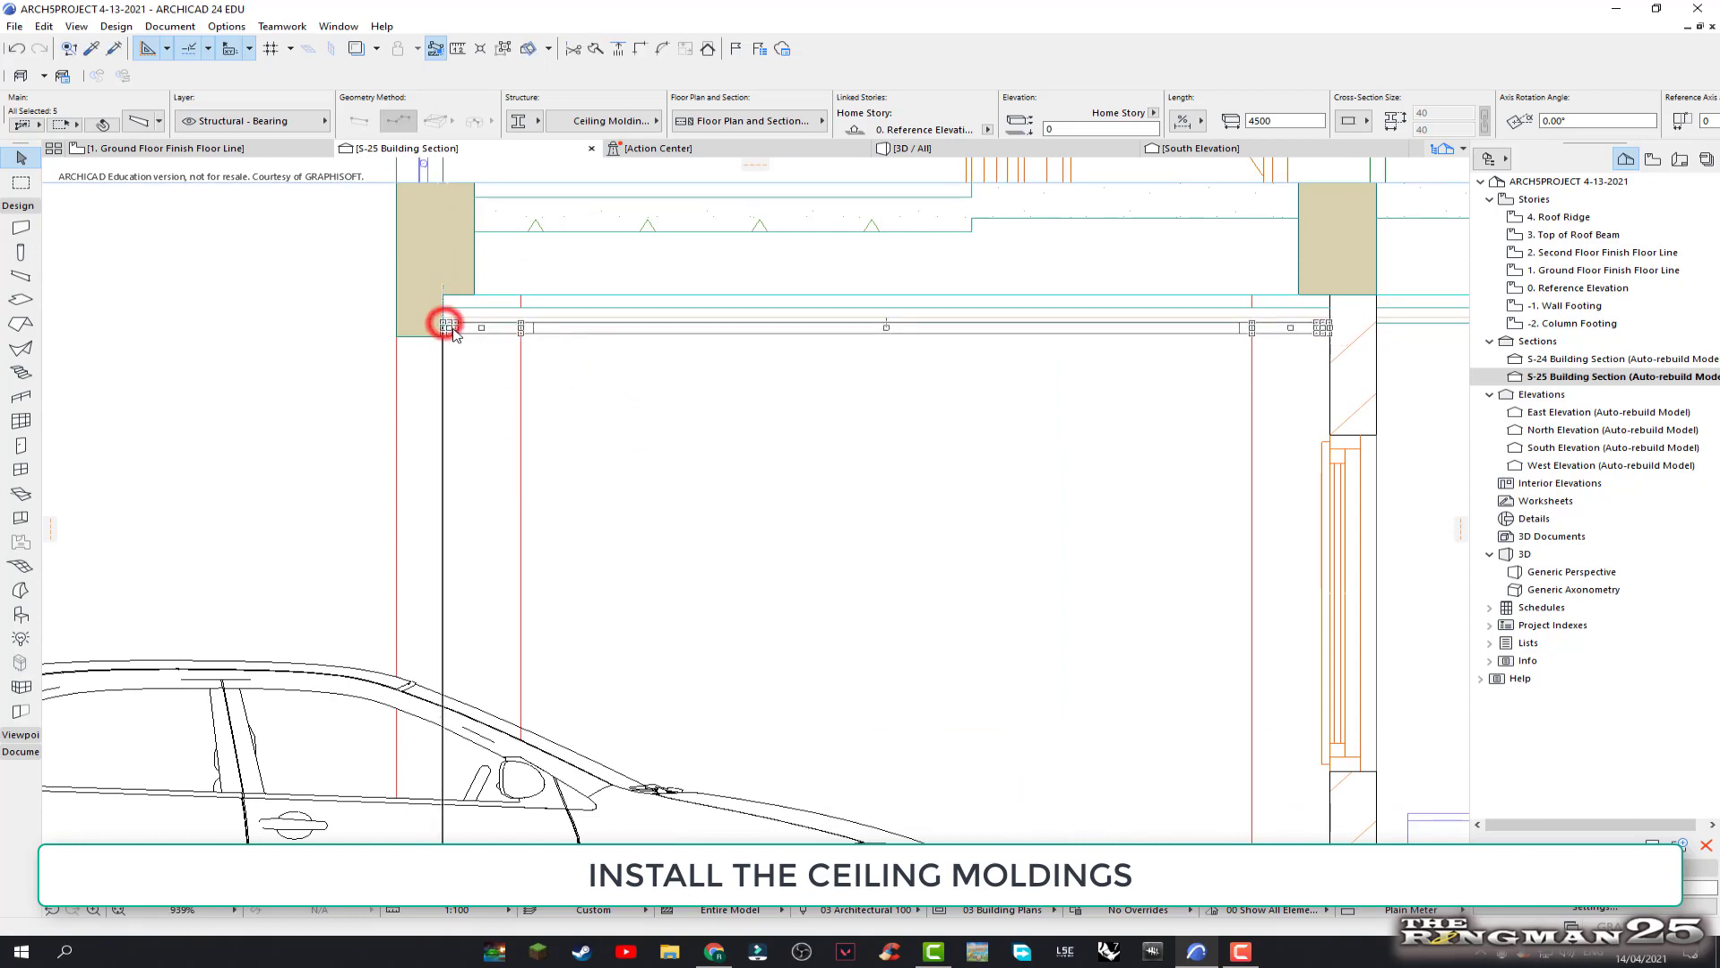
pyautogui.press('Escape')
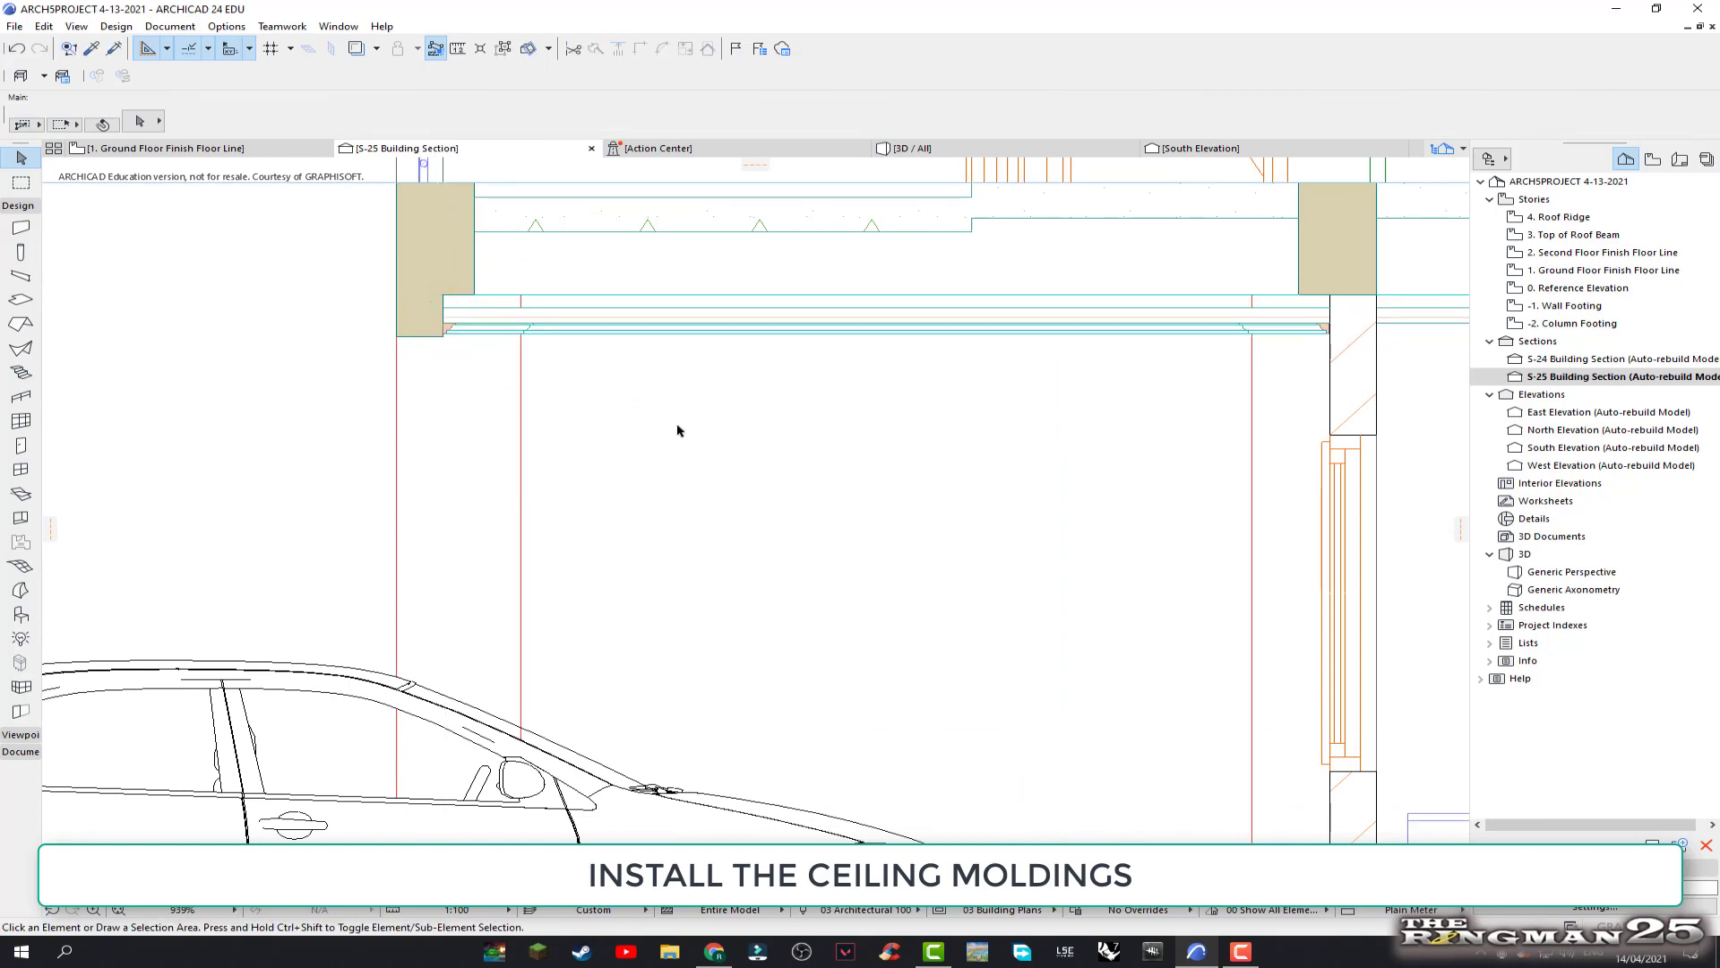
# Pan and zoom the section to view the whole ground floor and rooms to the right
pyautogui.scroll(3, 502, 358)
pyautogui.scroll(3, 385, 313)
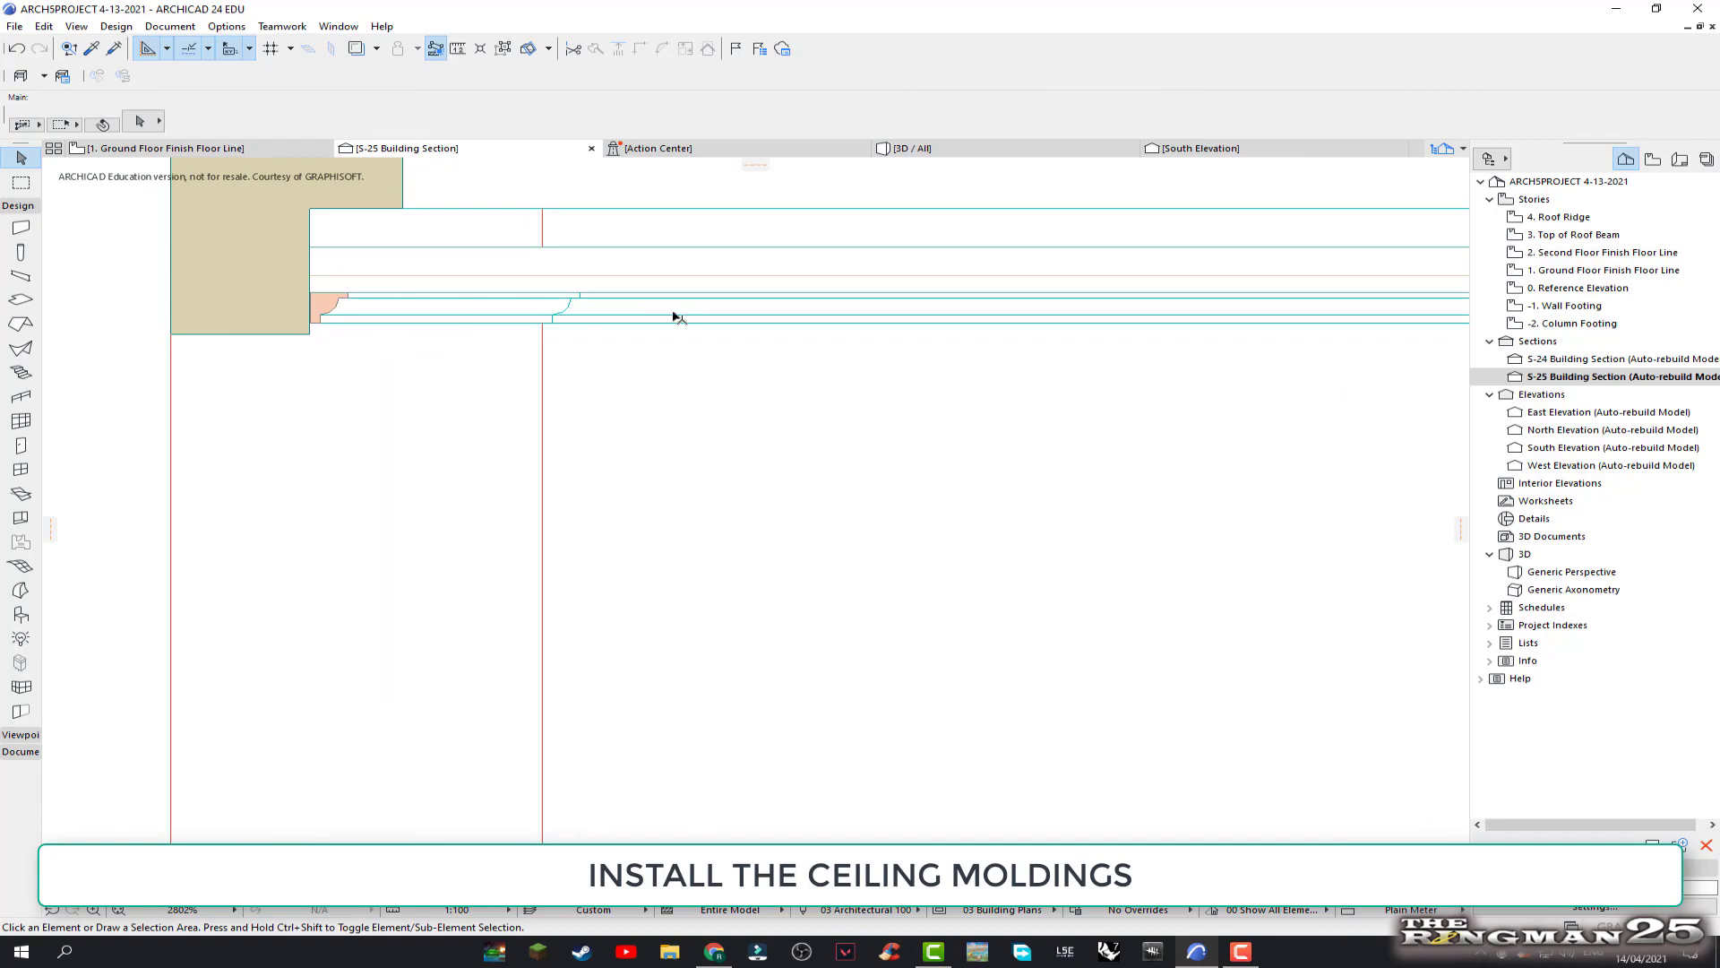
pyautogui.scroll(-2, 678, 331)
pyautogui.scroll(-7, 680, 356)
pyautogui.moveTo(681, 511); pyautogui.dragTo(578, 496, button='middle')
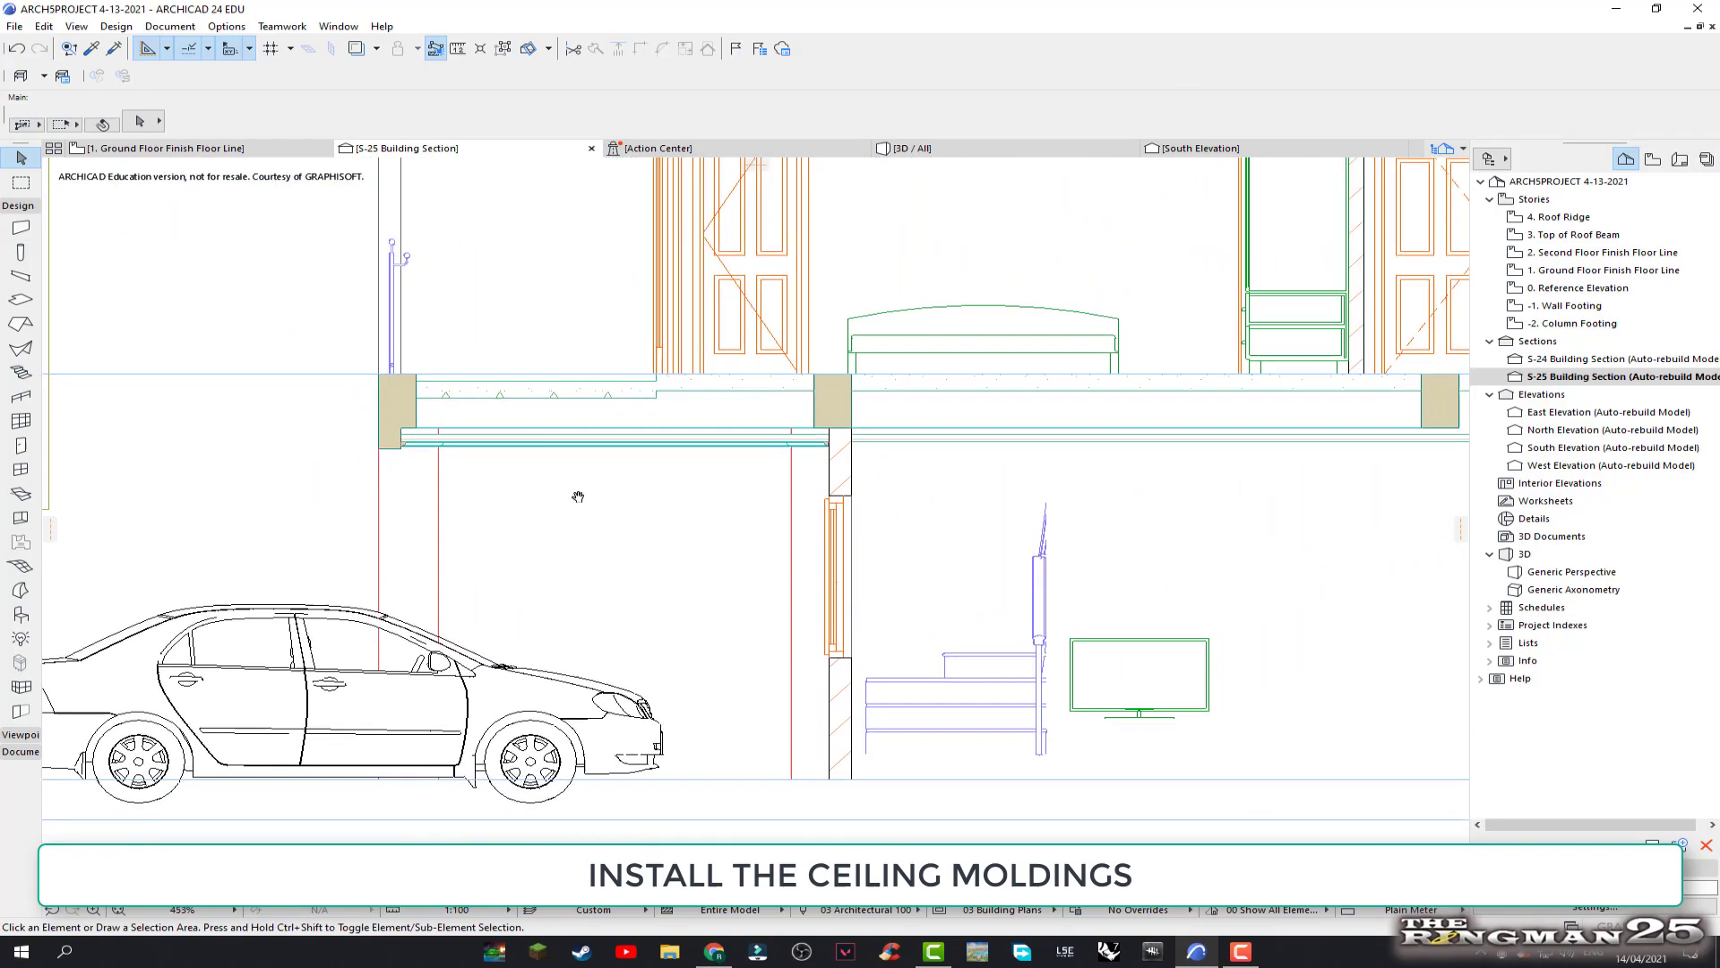
pyautogui.scroll(-1, 807, 461)
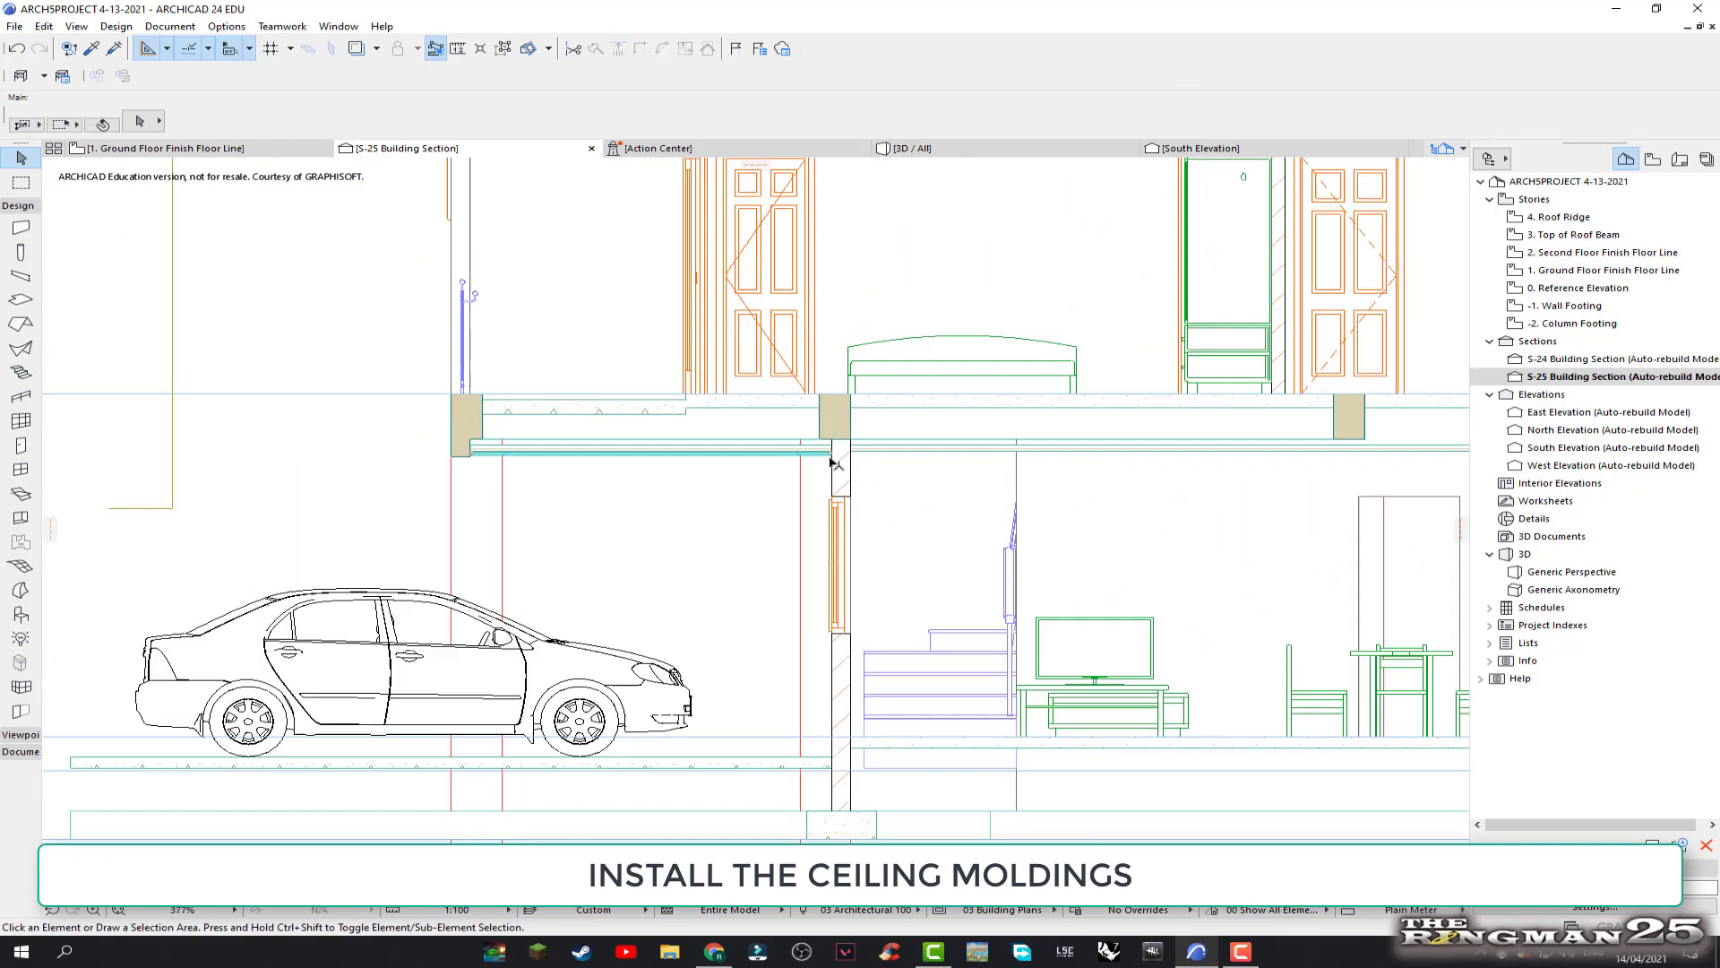
pyautogui.scroll(-1, 834, 461)
pyautogui.moveTo(1111, 461); pyautogui.dragTo(721, 481, button='middle')
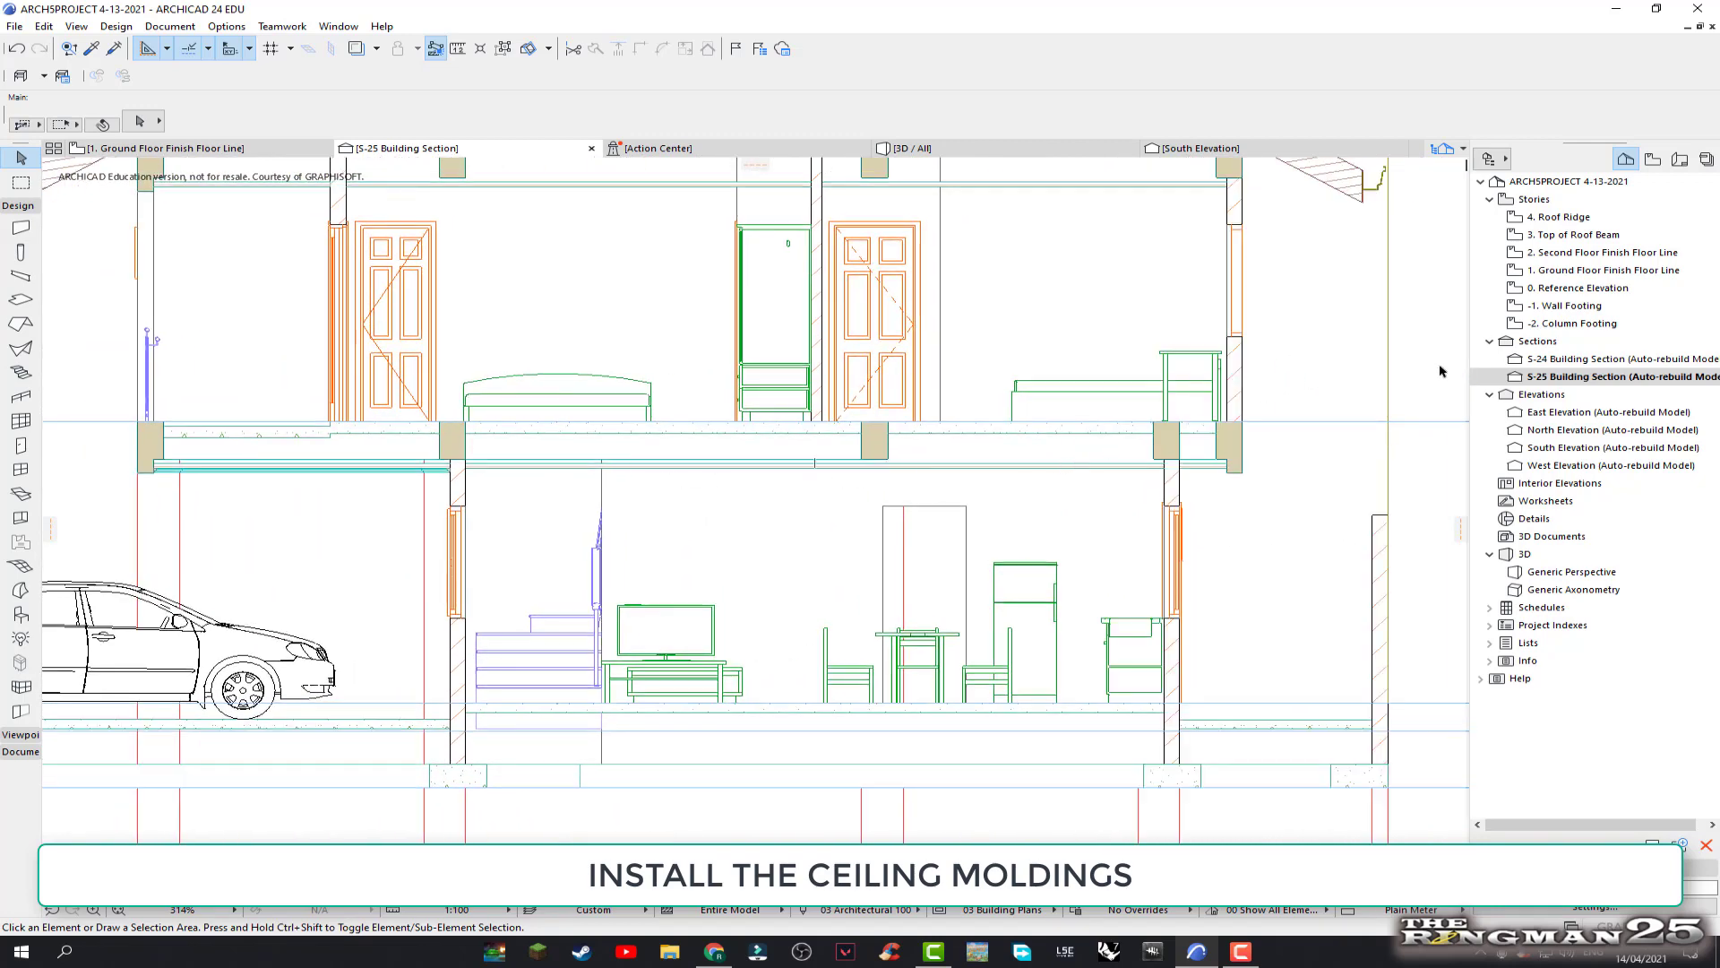
# Return to the ground floor plan framed on the bathroom and kitchen, with the Ceiling Molding beam tool active
pyautogui.doubleClick(1583, 278)
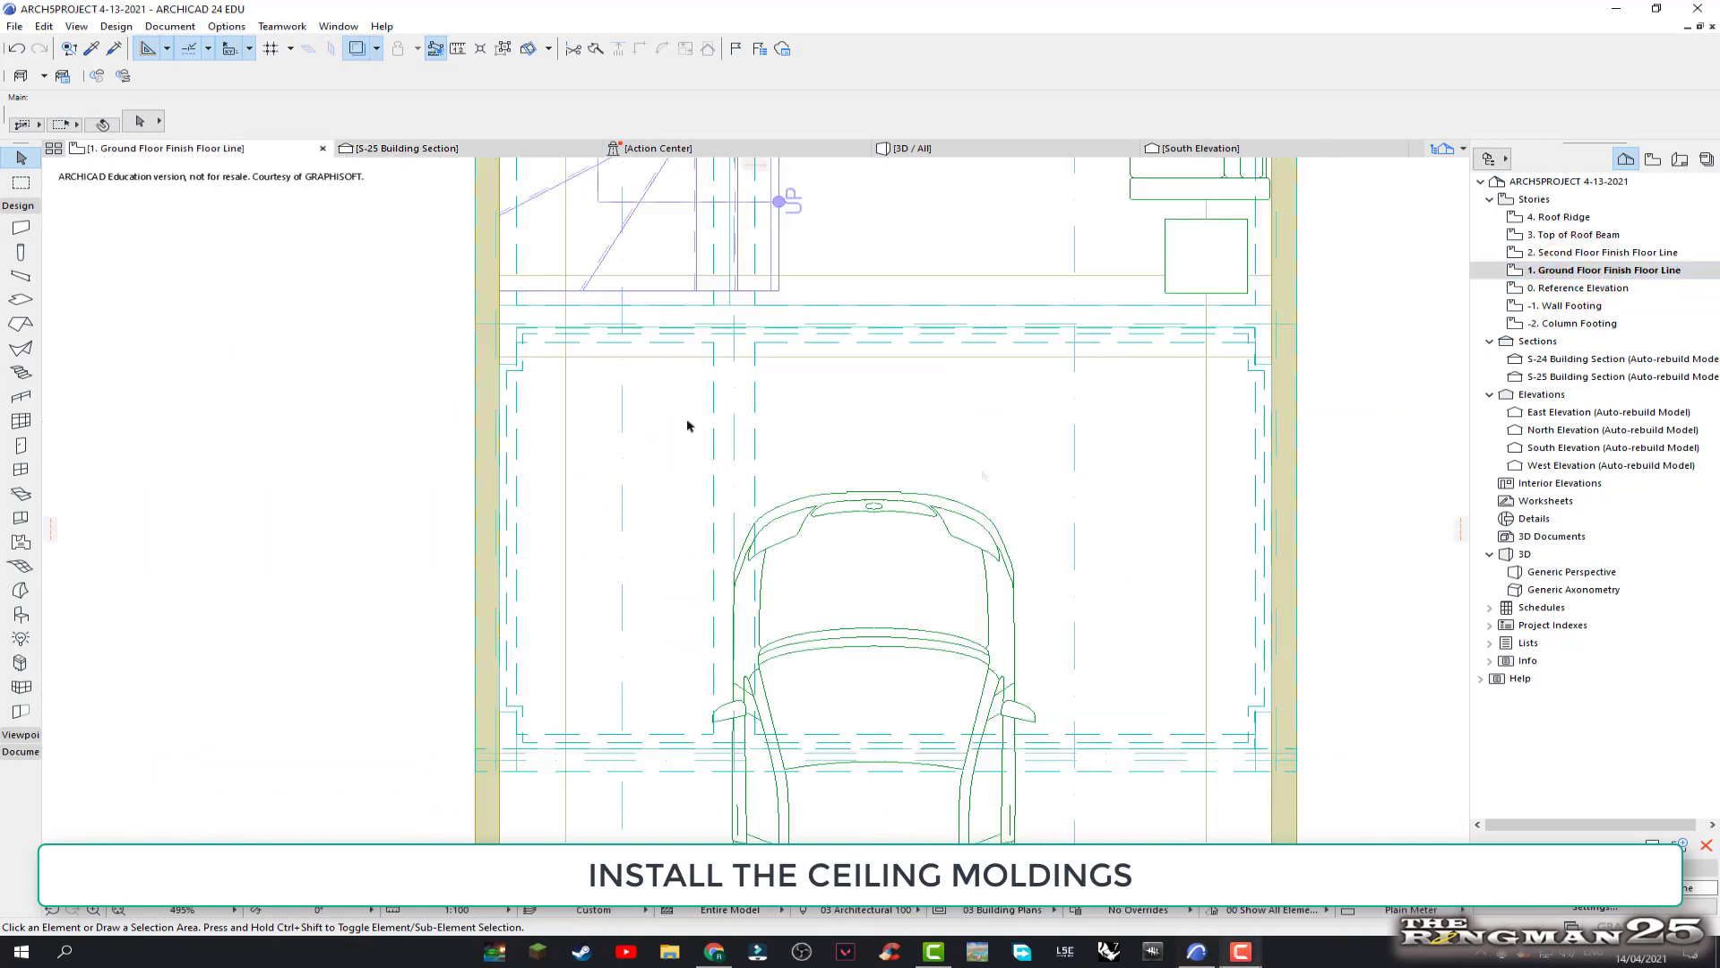
pyautogui.scroll(-3, 795, 422)
pyautogui.moveTo(761, 448); pyautogui.dragTo(760, 650, button='middle')
pyautogui.moveTo(723, 577); pyautogui.dragTo(717, 834, button='middle')
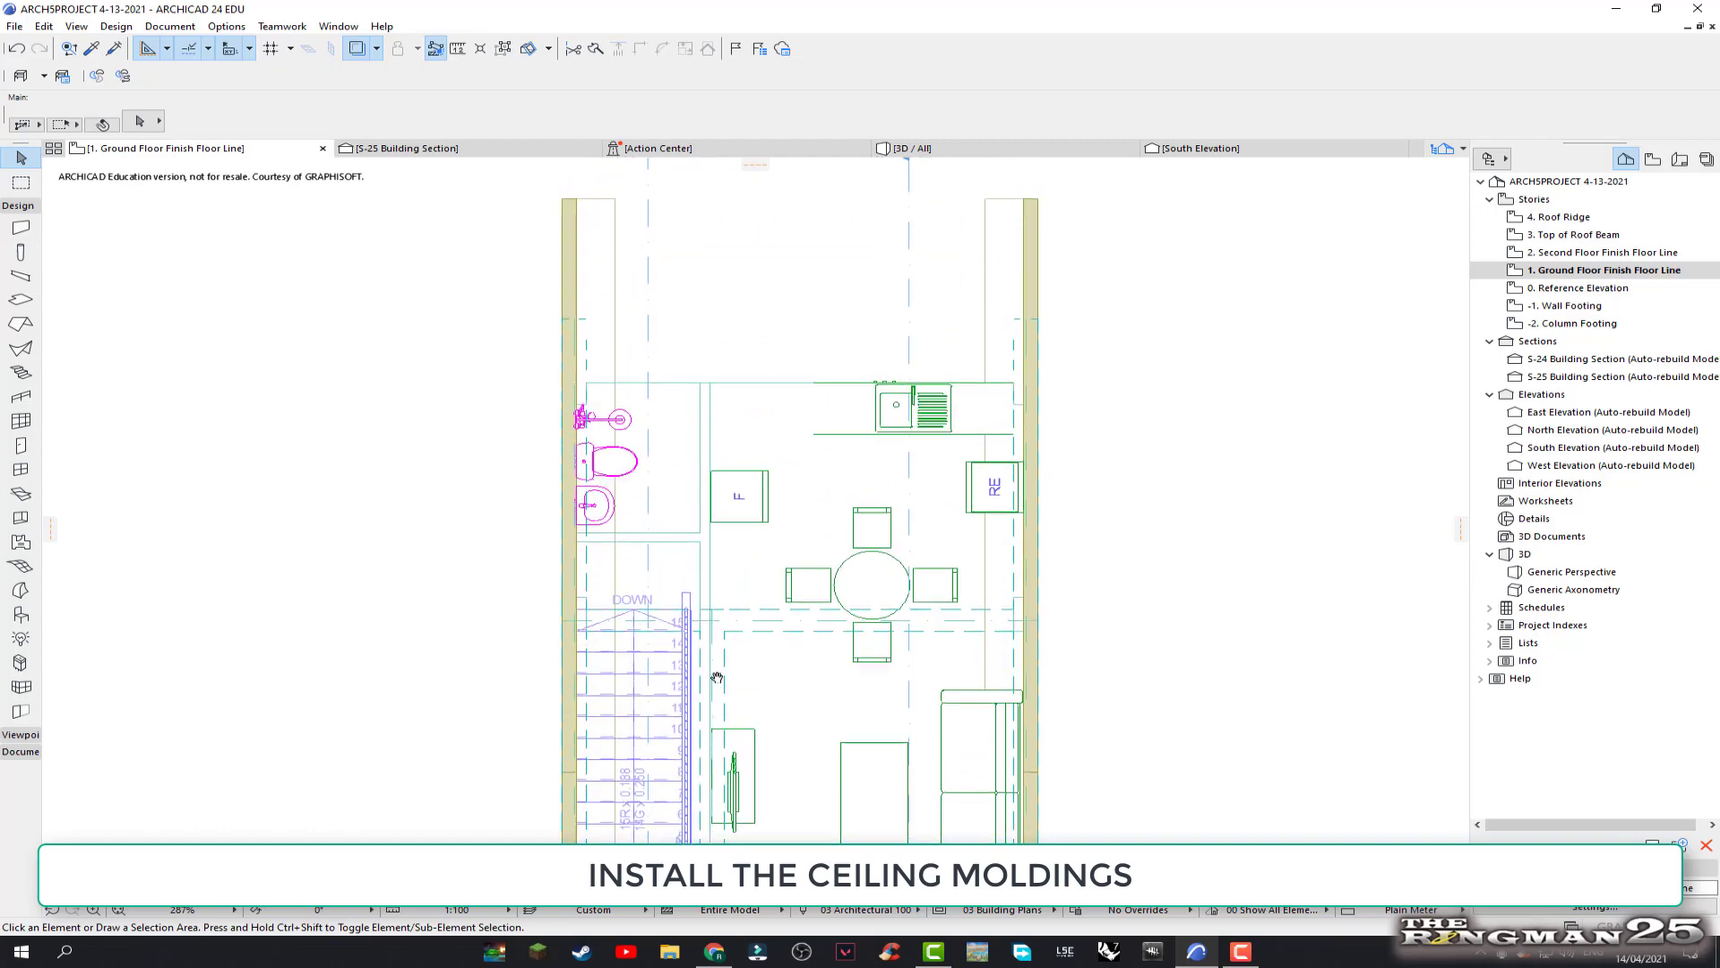
pyautogui.scroll(2, 628, 478)
pyautogui.scroll(2, 628, 479)
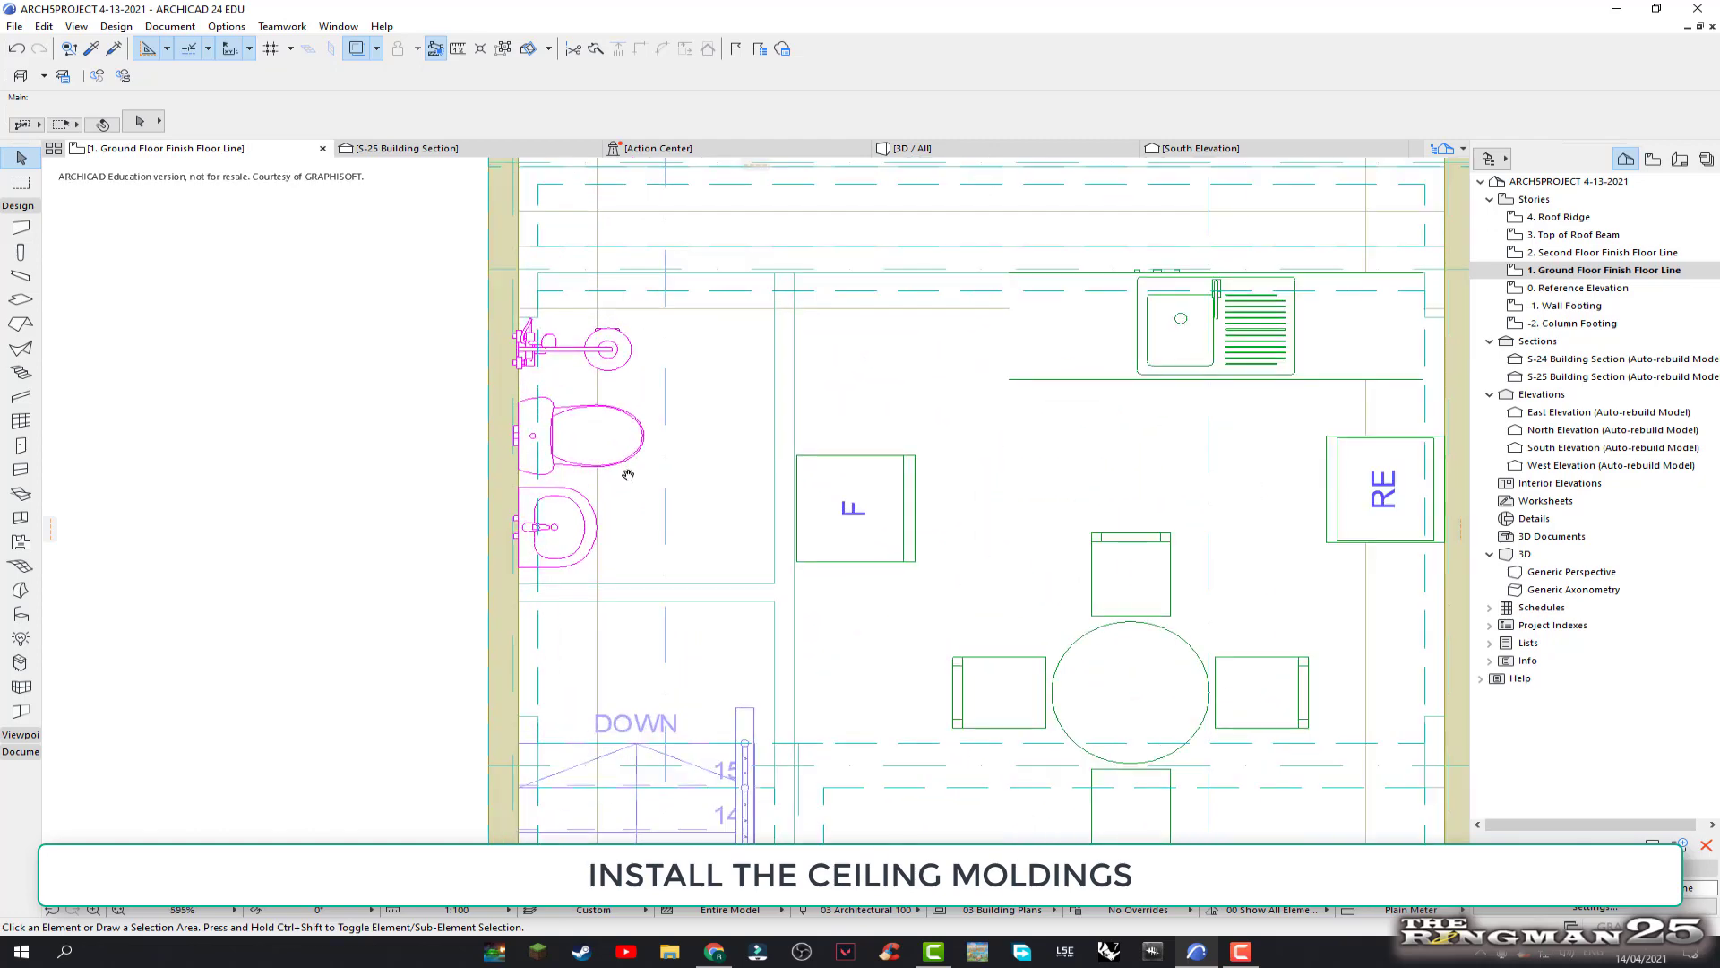
pyautogui.moveTo(627, 475); pyautogui.dragTo(595, 543, button='middle')
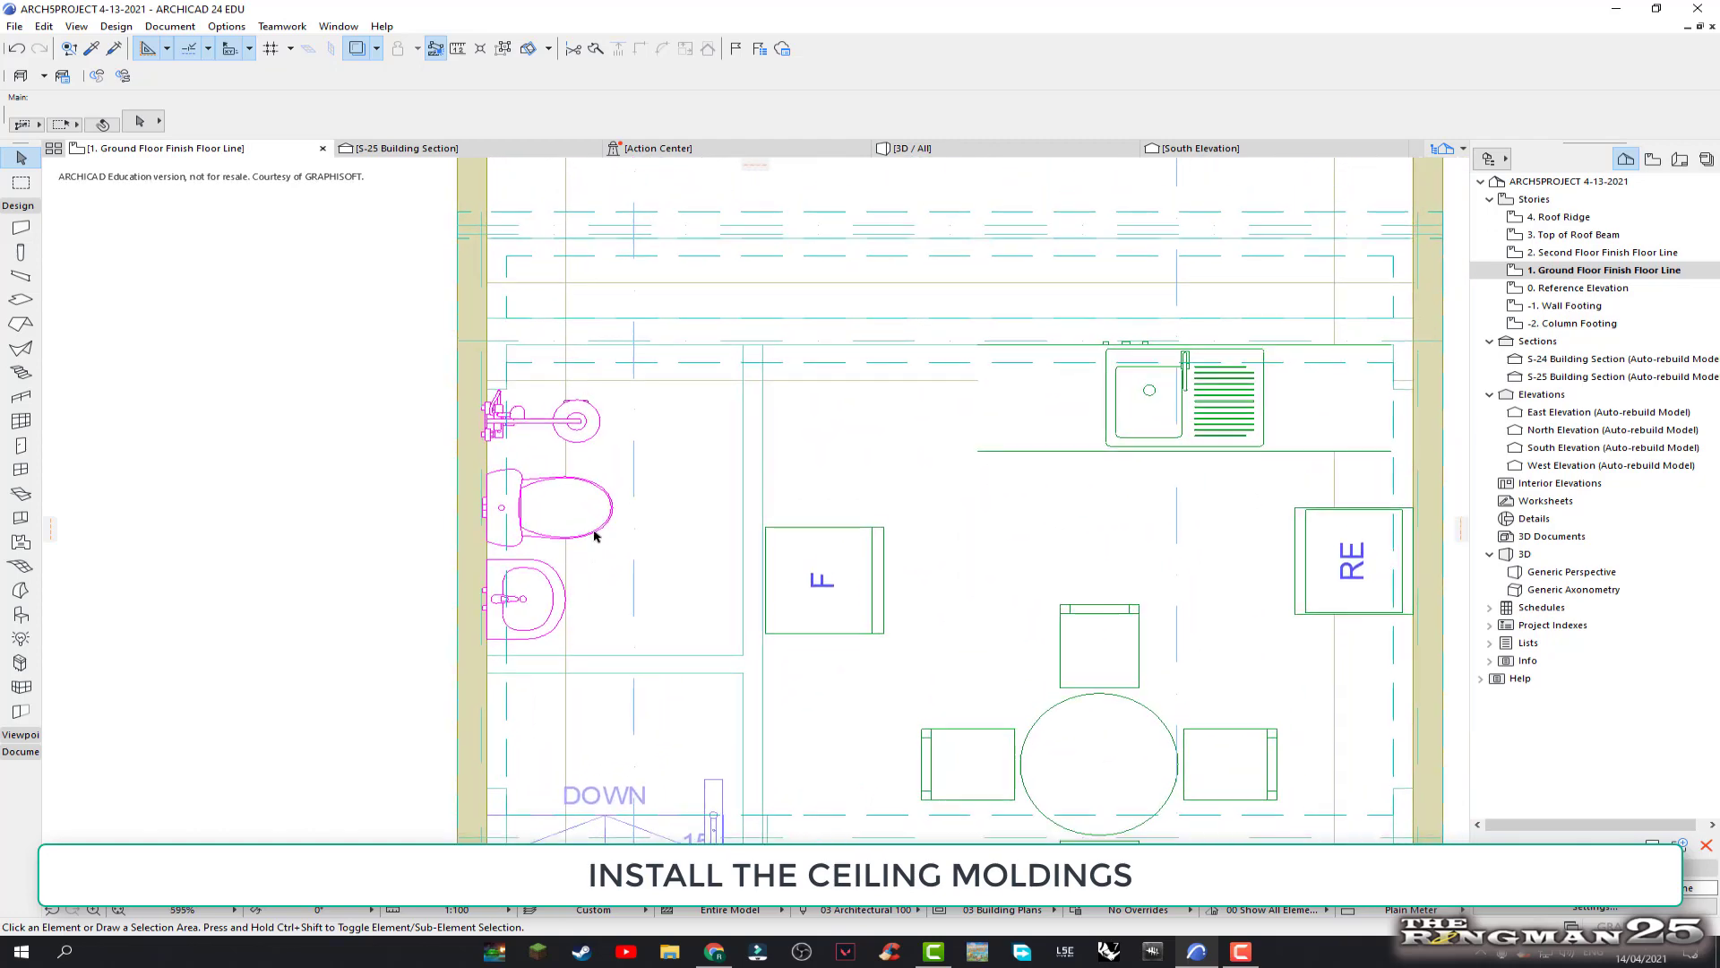
pyautogui.scroll(1, 594, 535)
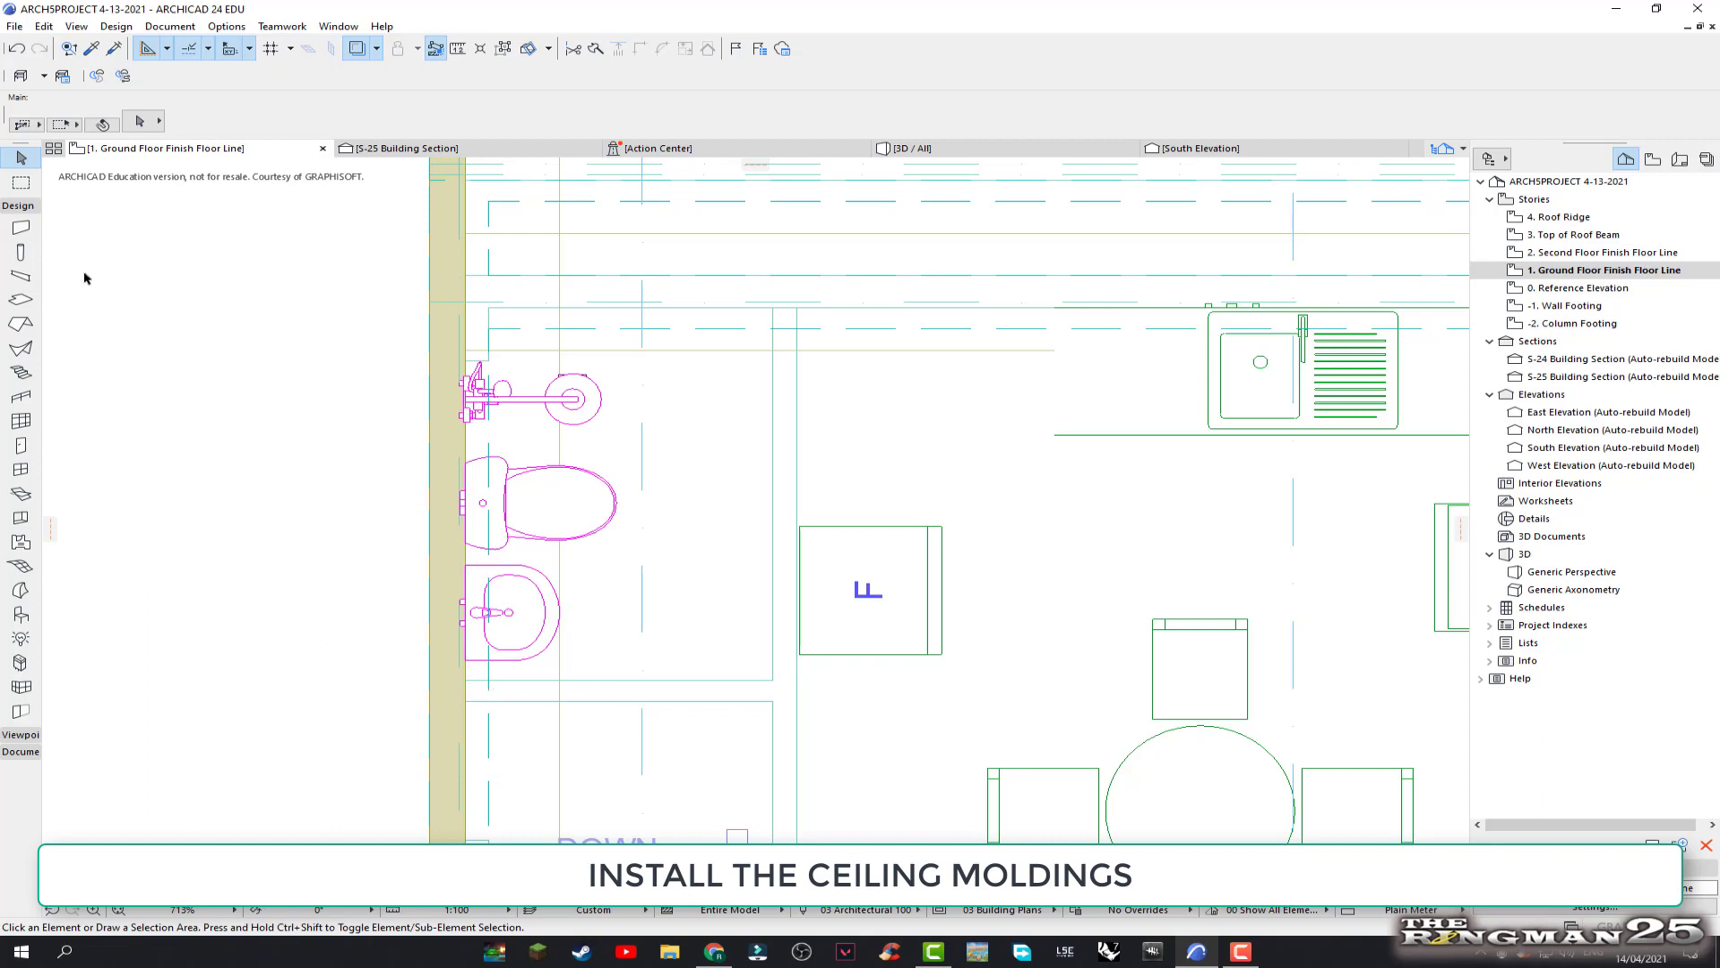
pyautogui.click(21, 276)
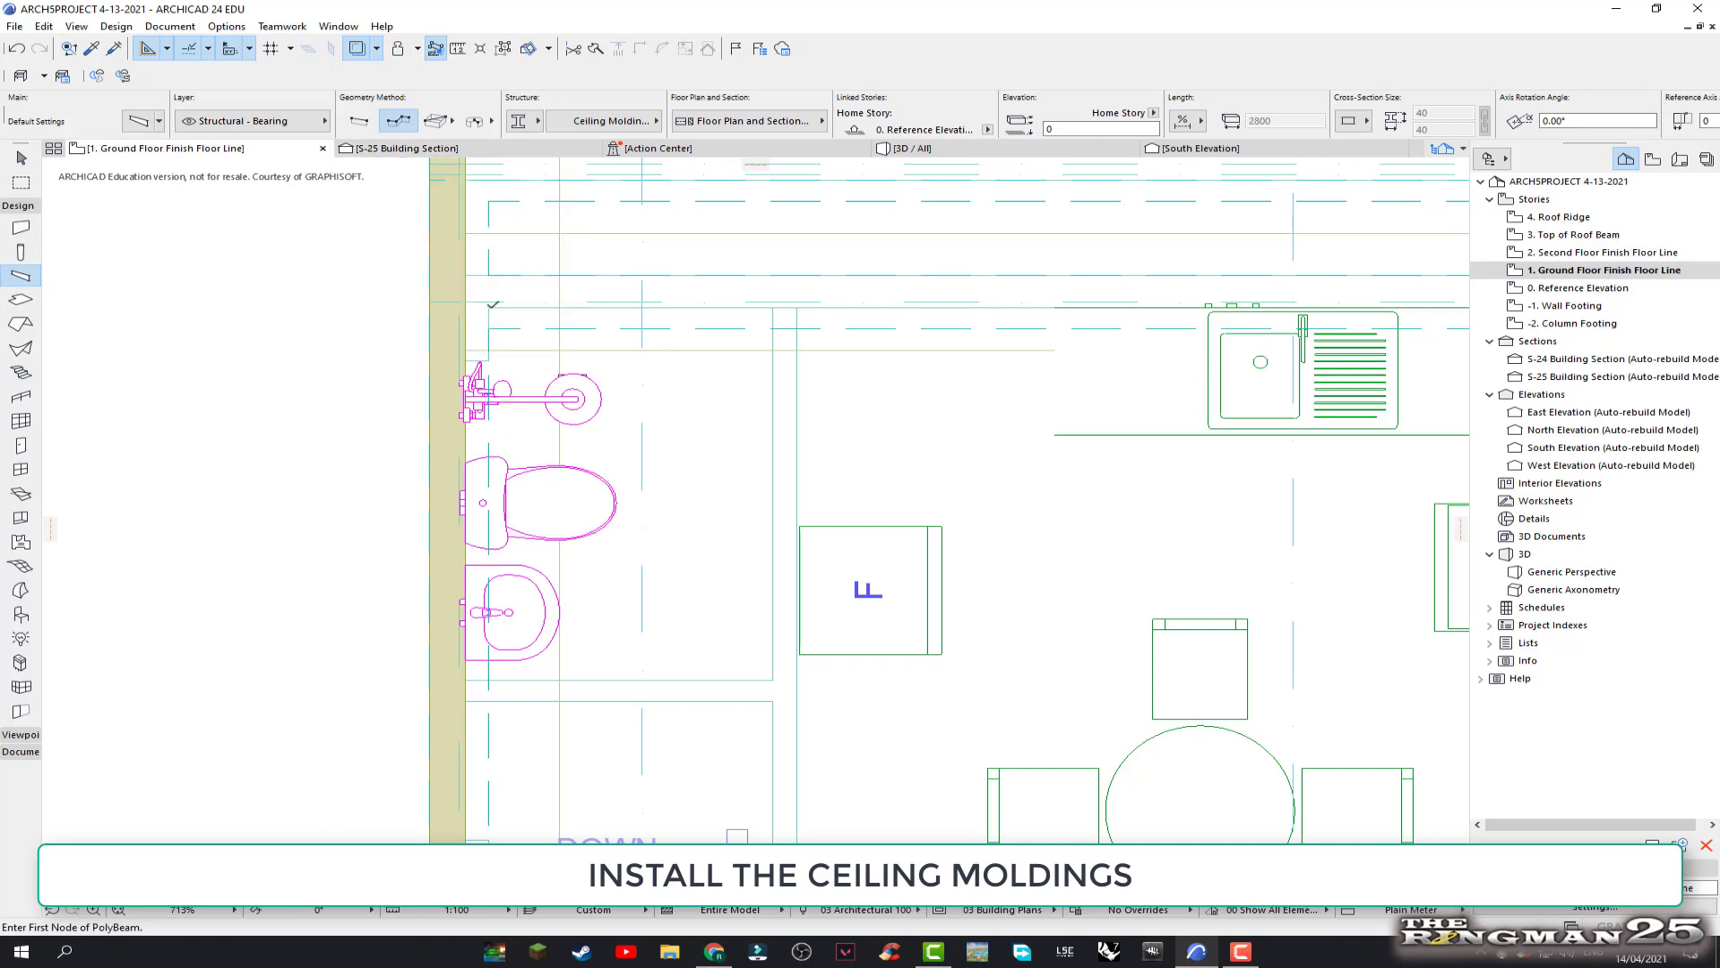
# Trace a closed Ceiling Molding 1 polybeam around the bathroom corners, keeping it despite the stories warning
pyautogui.click(489, 306)
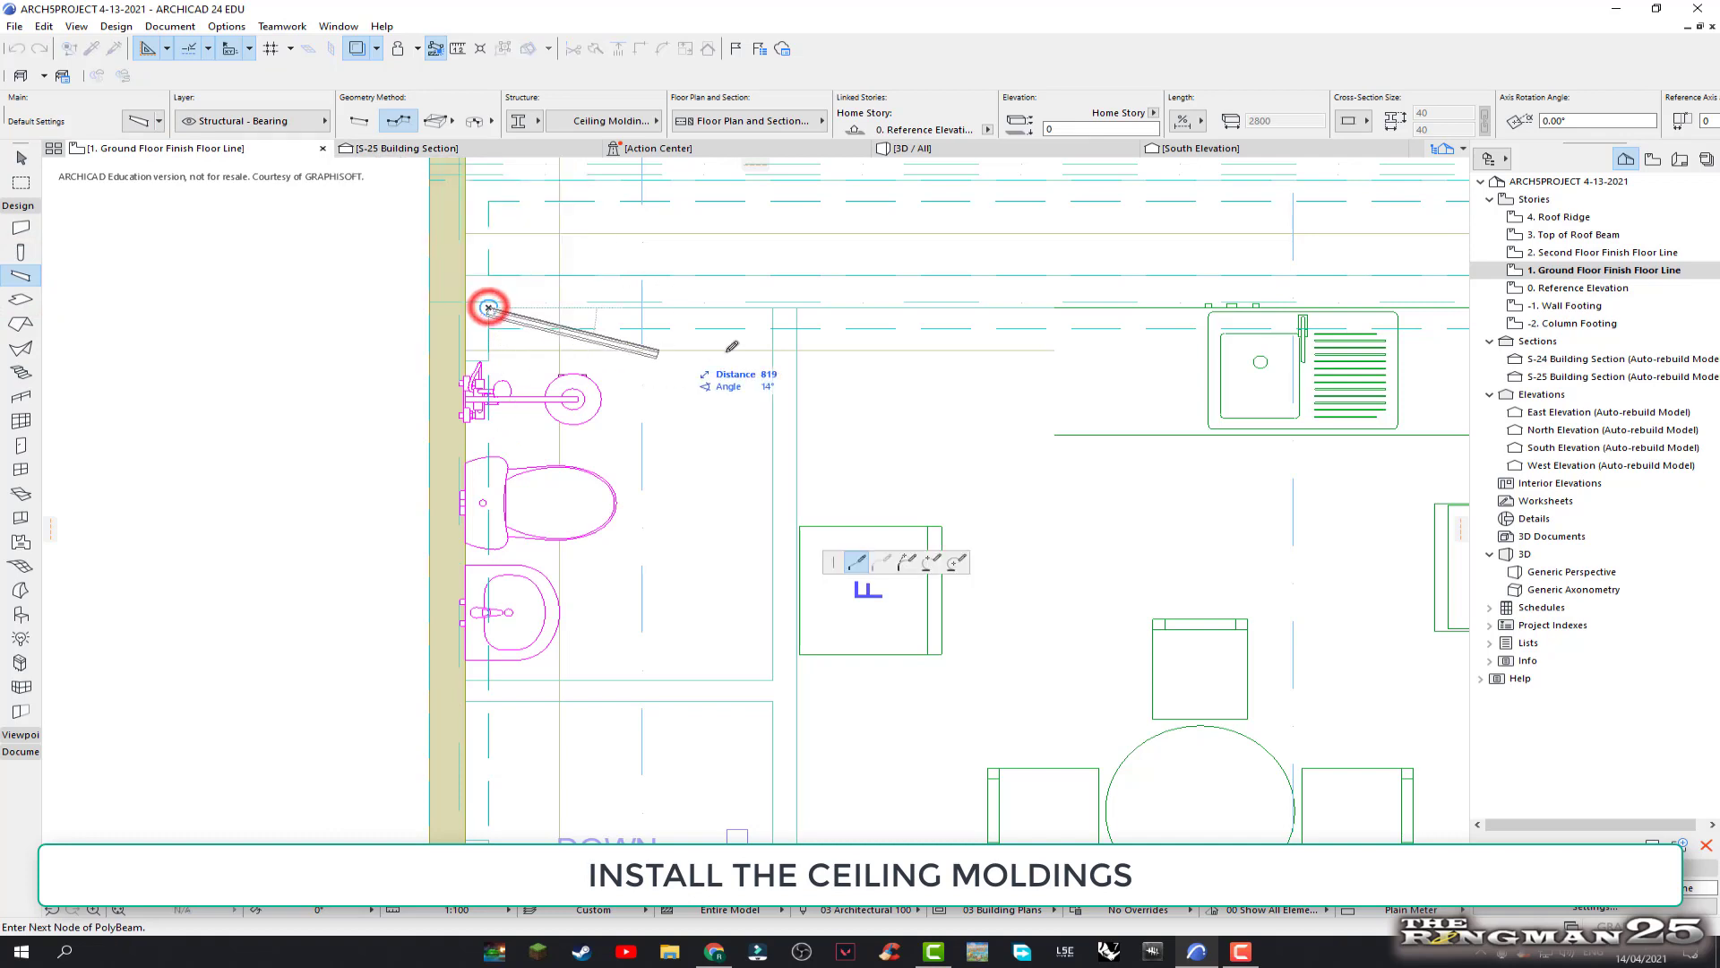
pyautogui.click(773, 306)
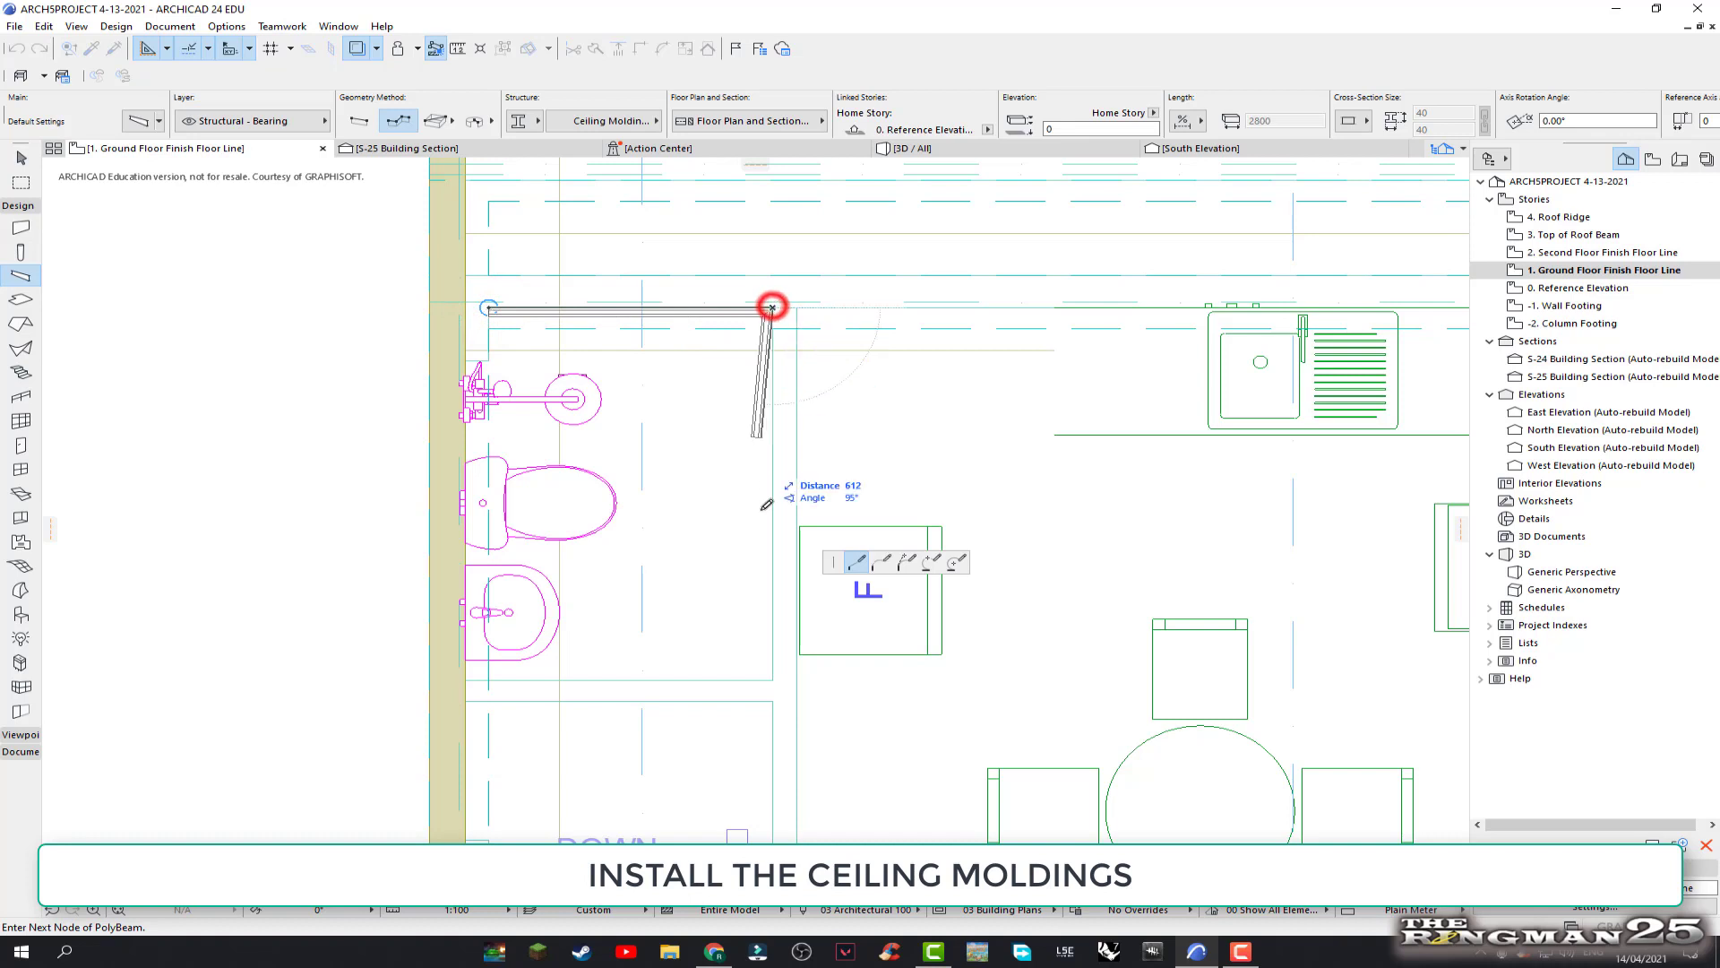
pyautogui.click(773, 678)
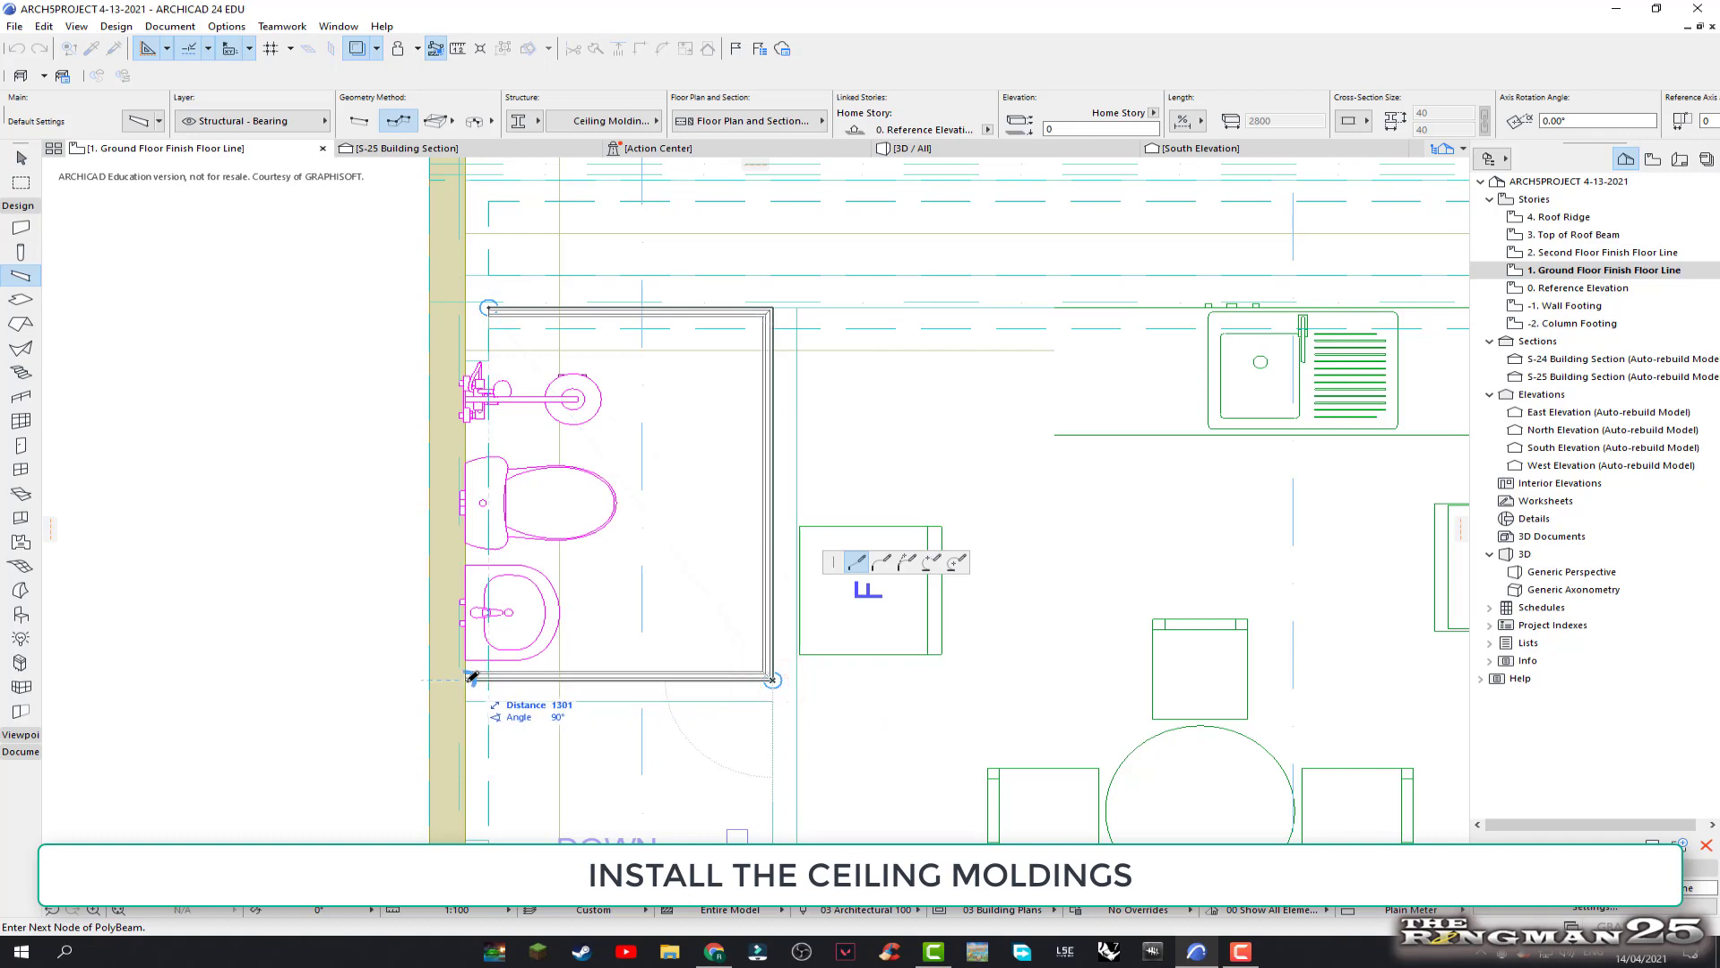
pyautogui.click(465, 360)
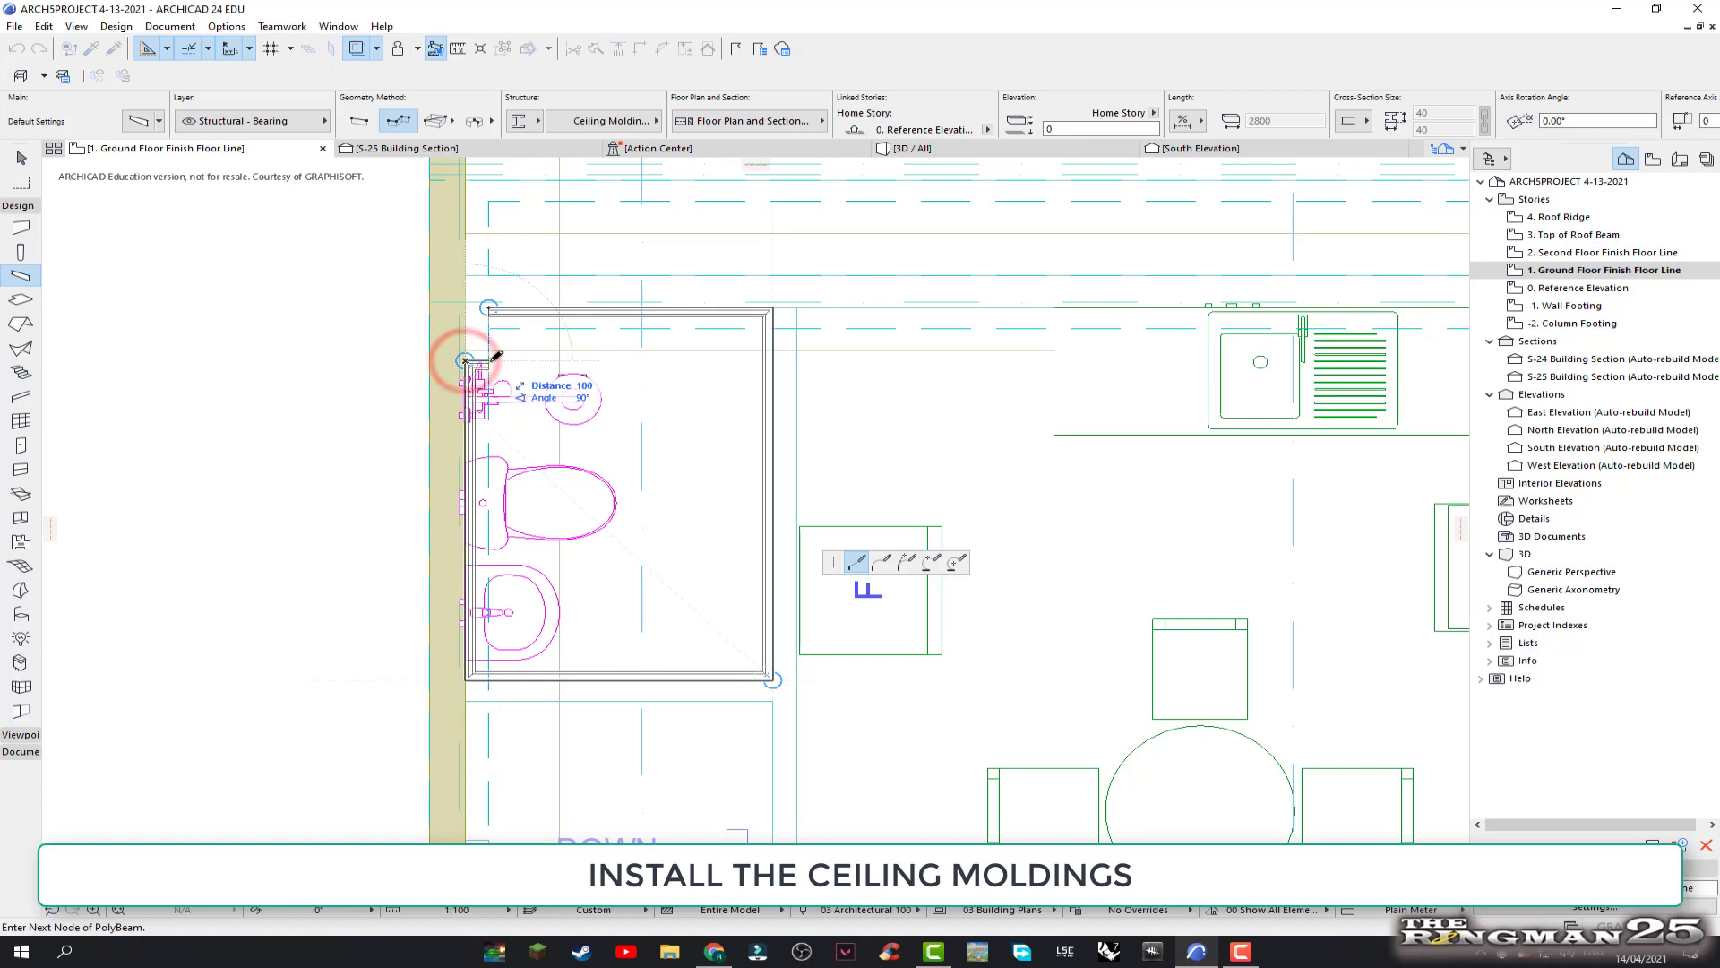
pyautogui.click(491, 304)
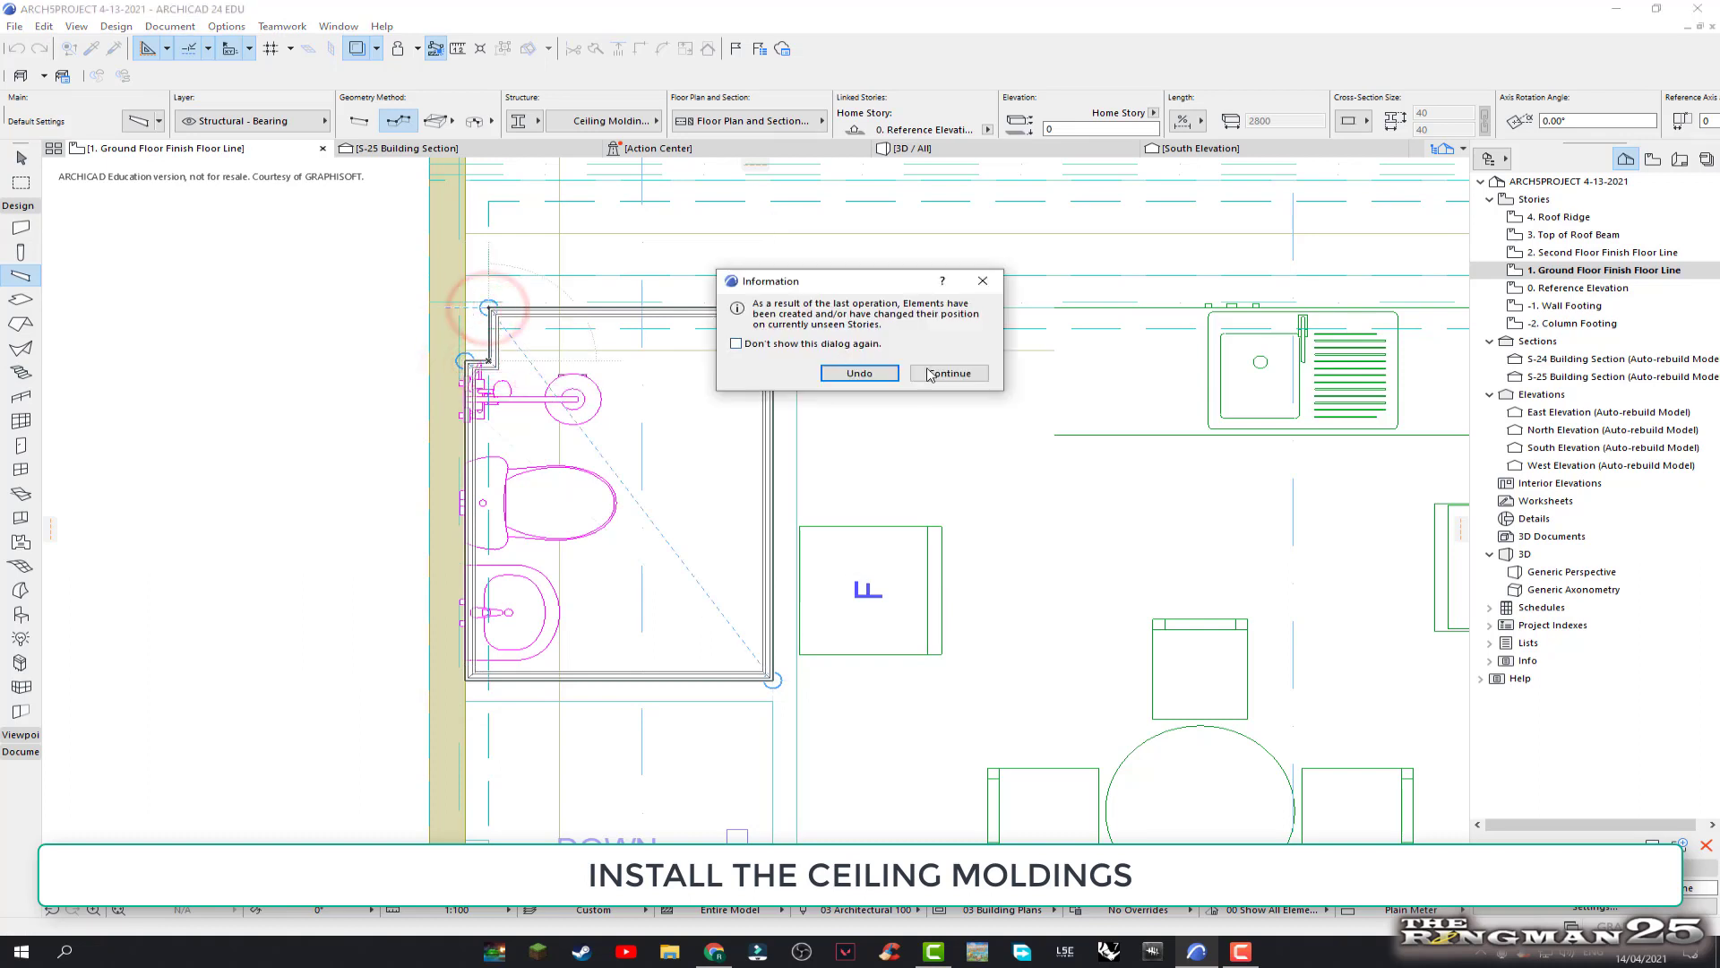
pyautogui.click(966, 380)
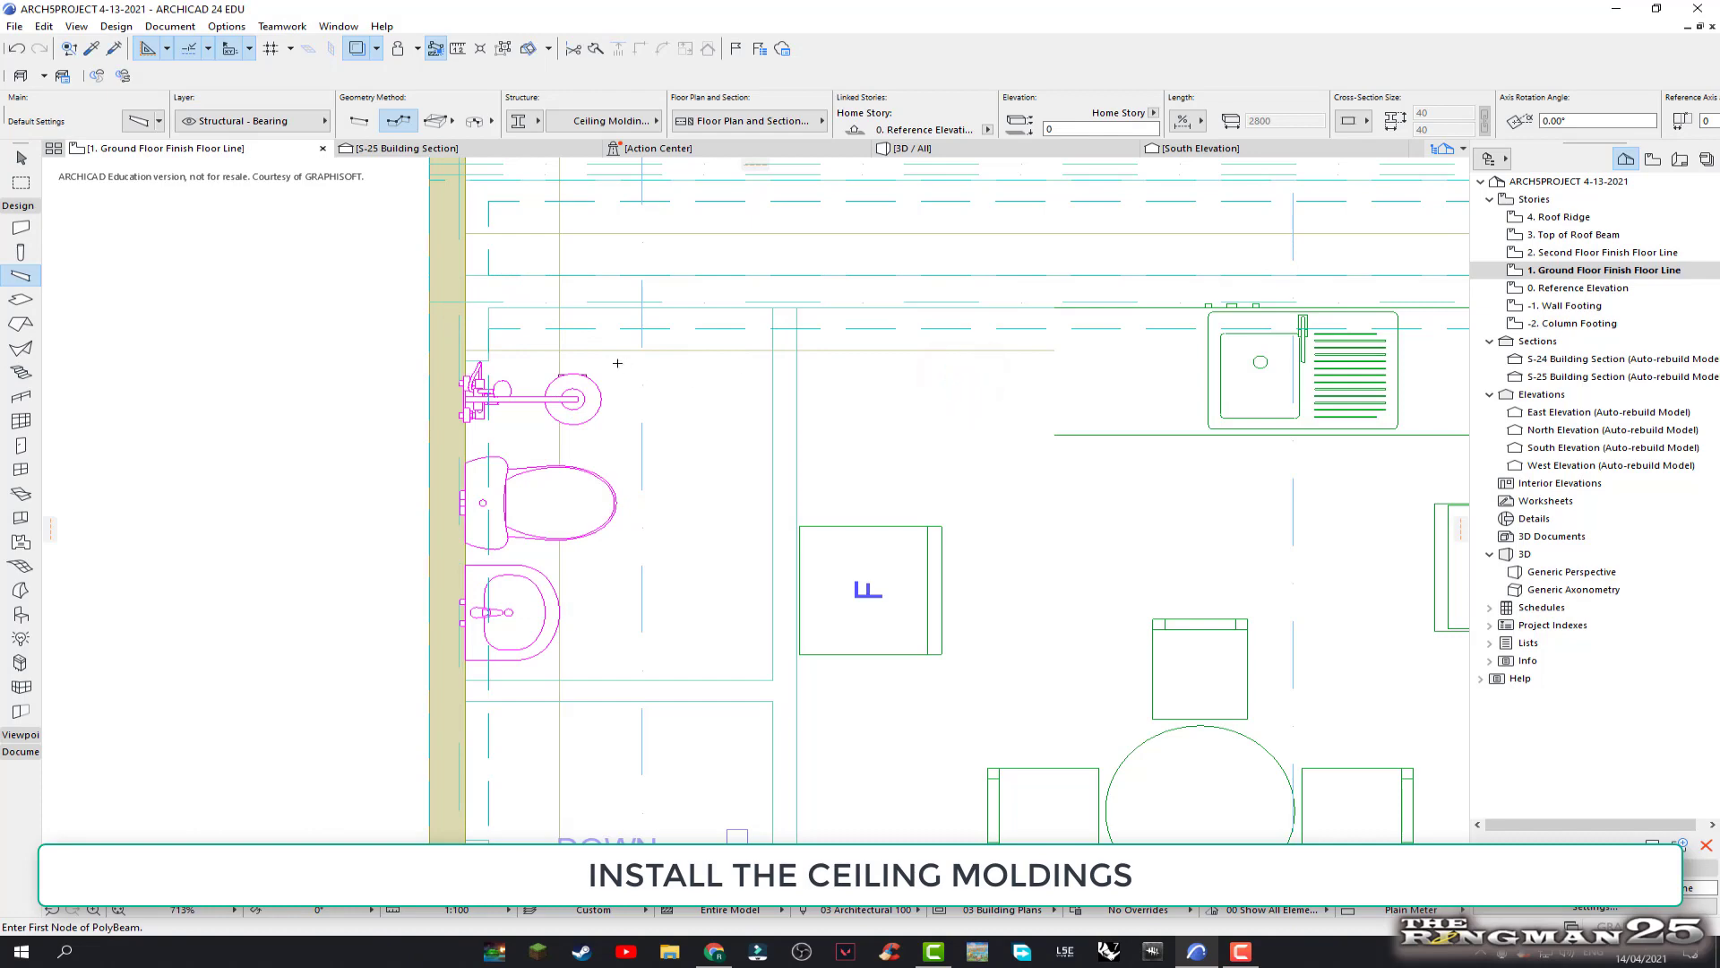
pyautogui.moveTo(596, 358); pyautogui.dragTo(514, 461, button='middle')
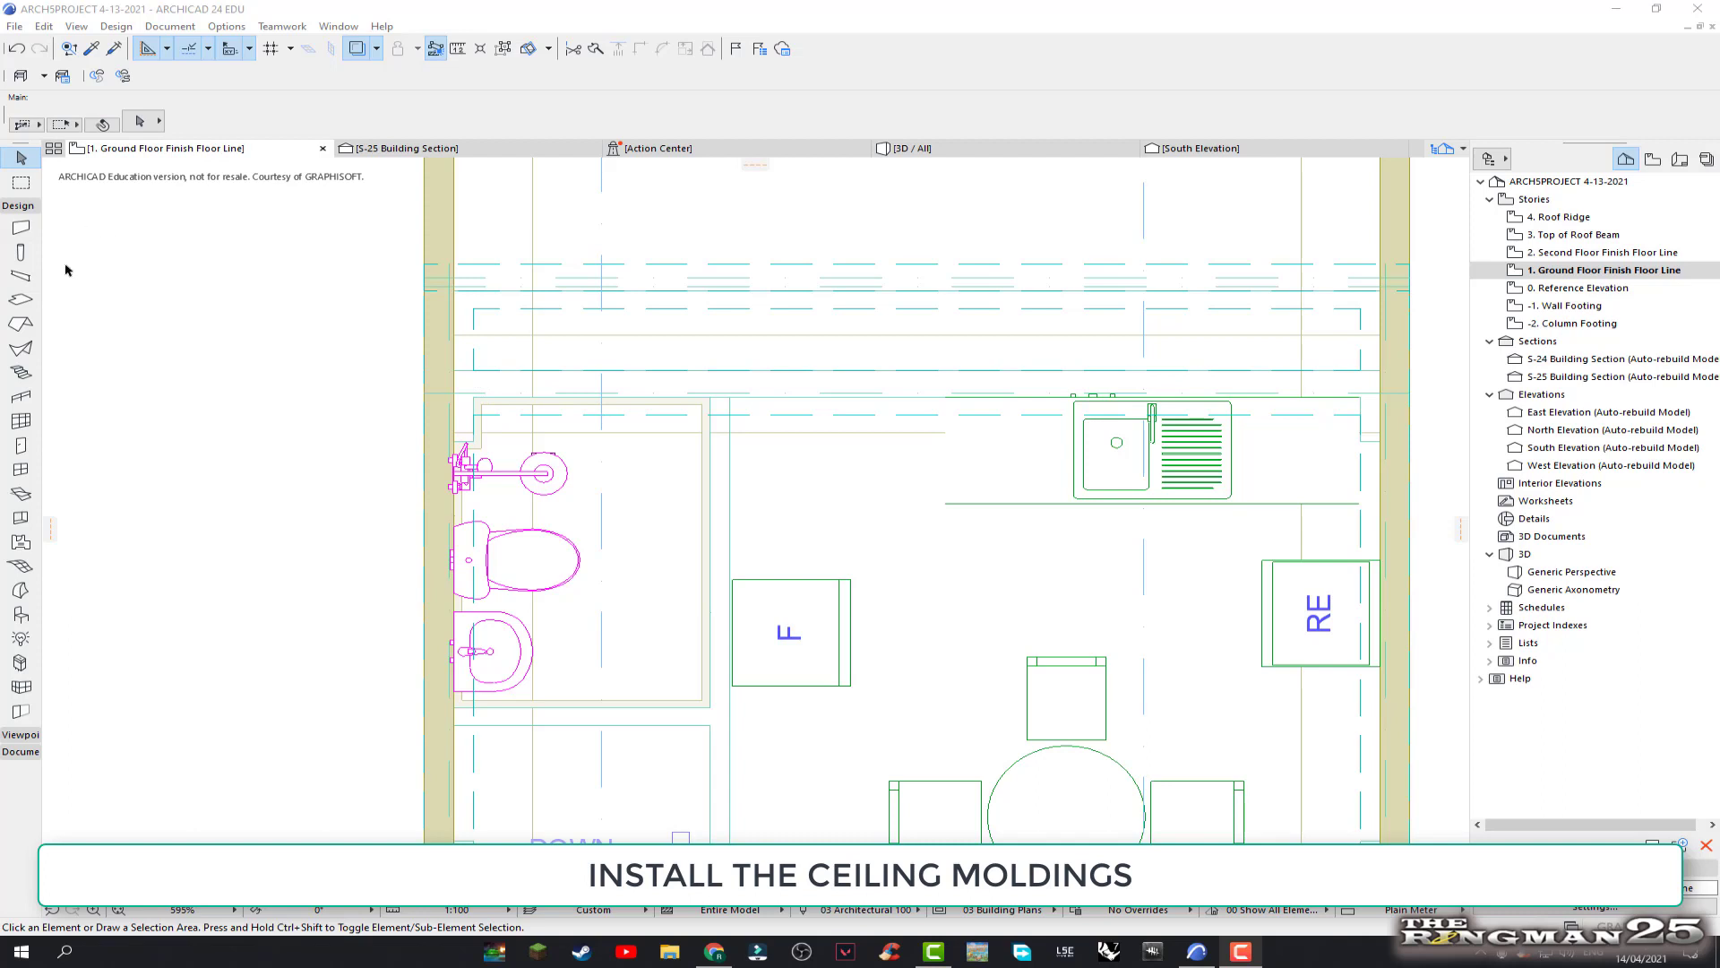
# Trace a closed Ceiling Molding 1 polybeam around the stair area's walls, dismissing the stories notice
pyautogui.click(19, 277)
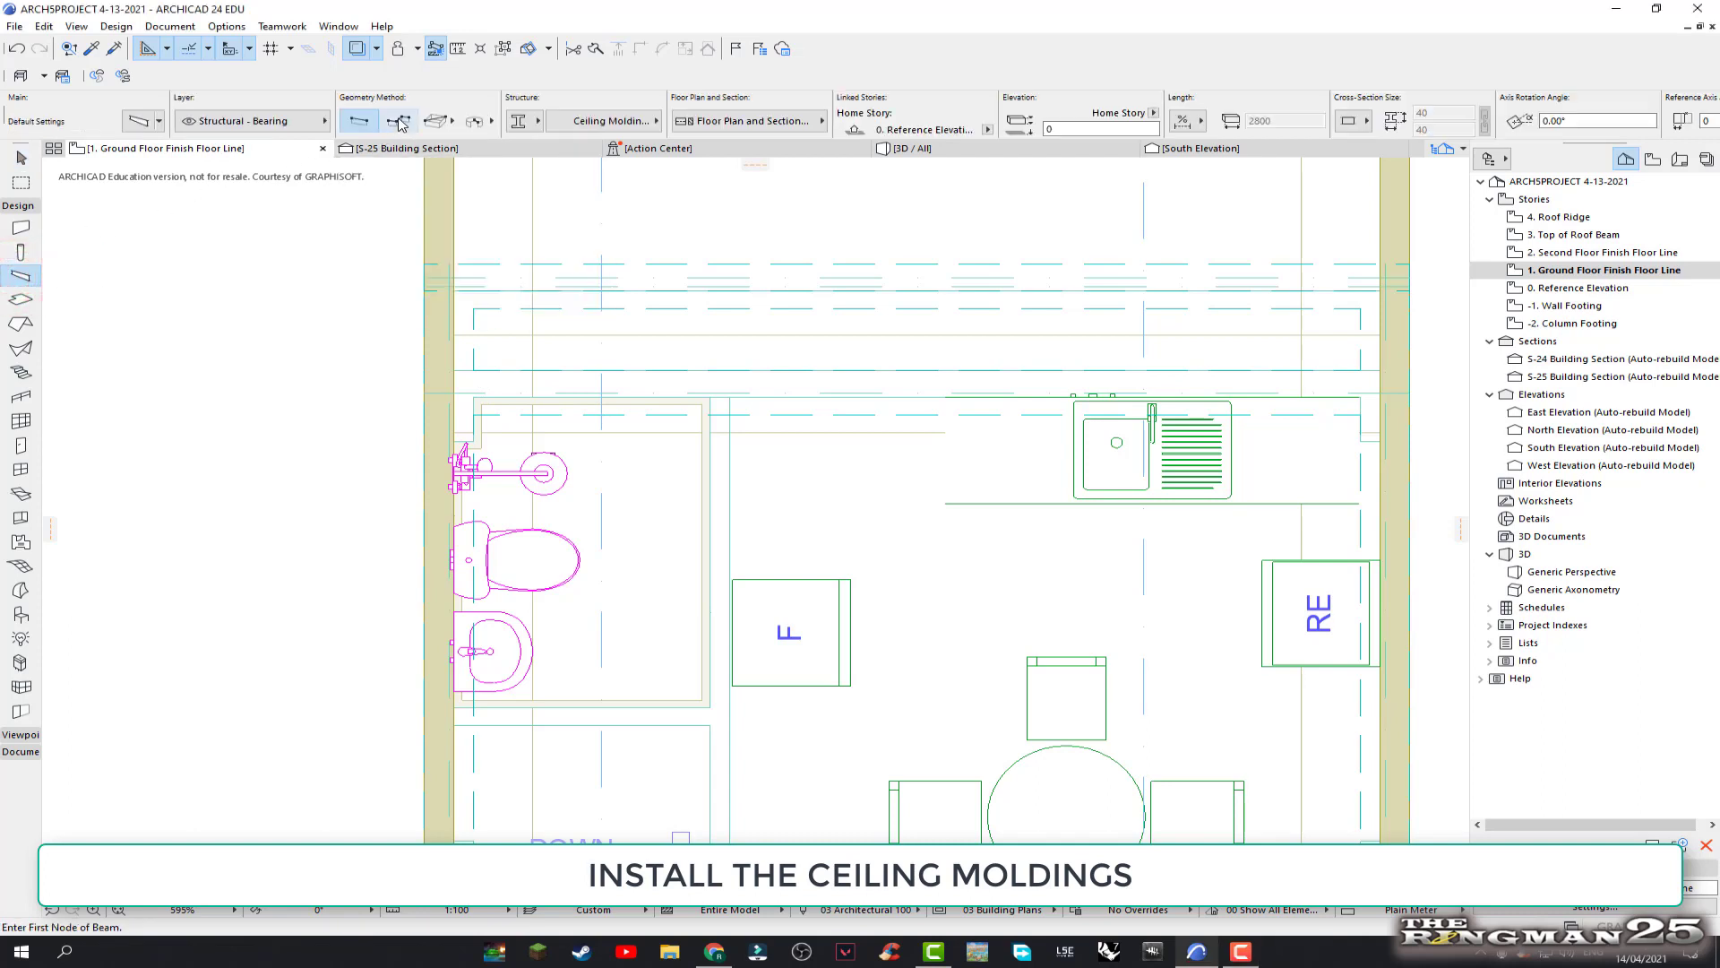
pyautogui.click(399, 120)
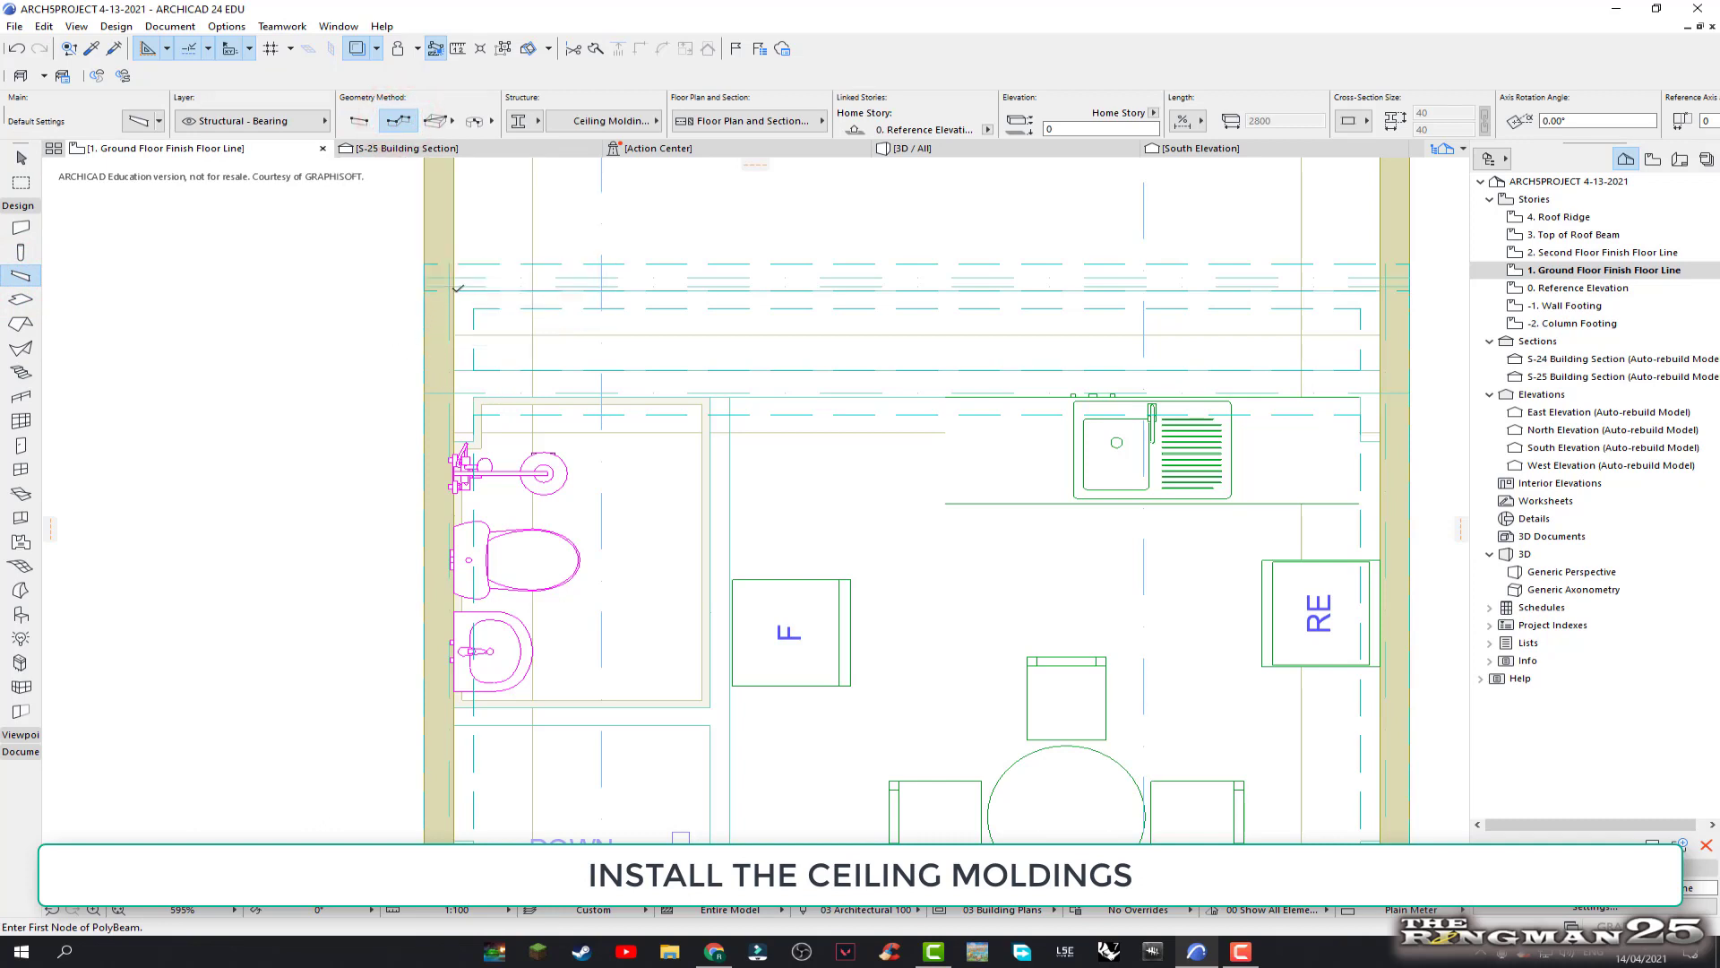
pyautogui.click(455, 290)
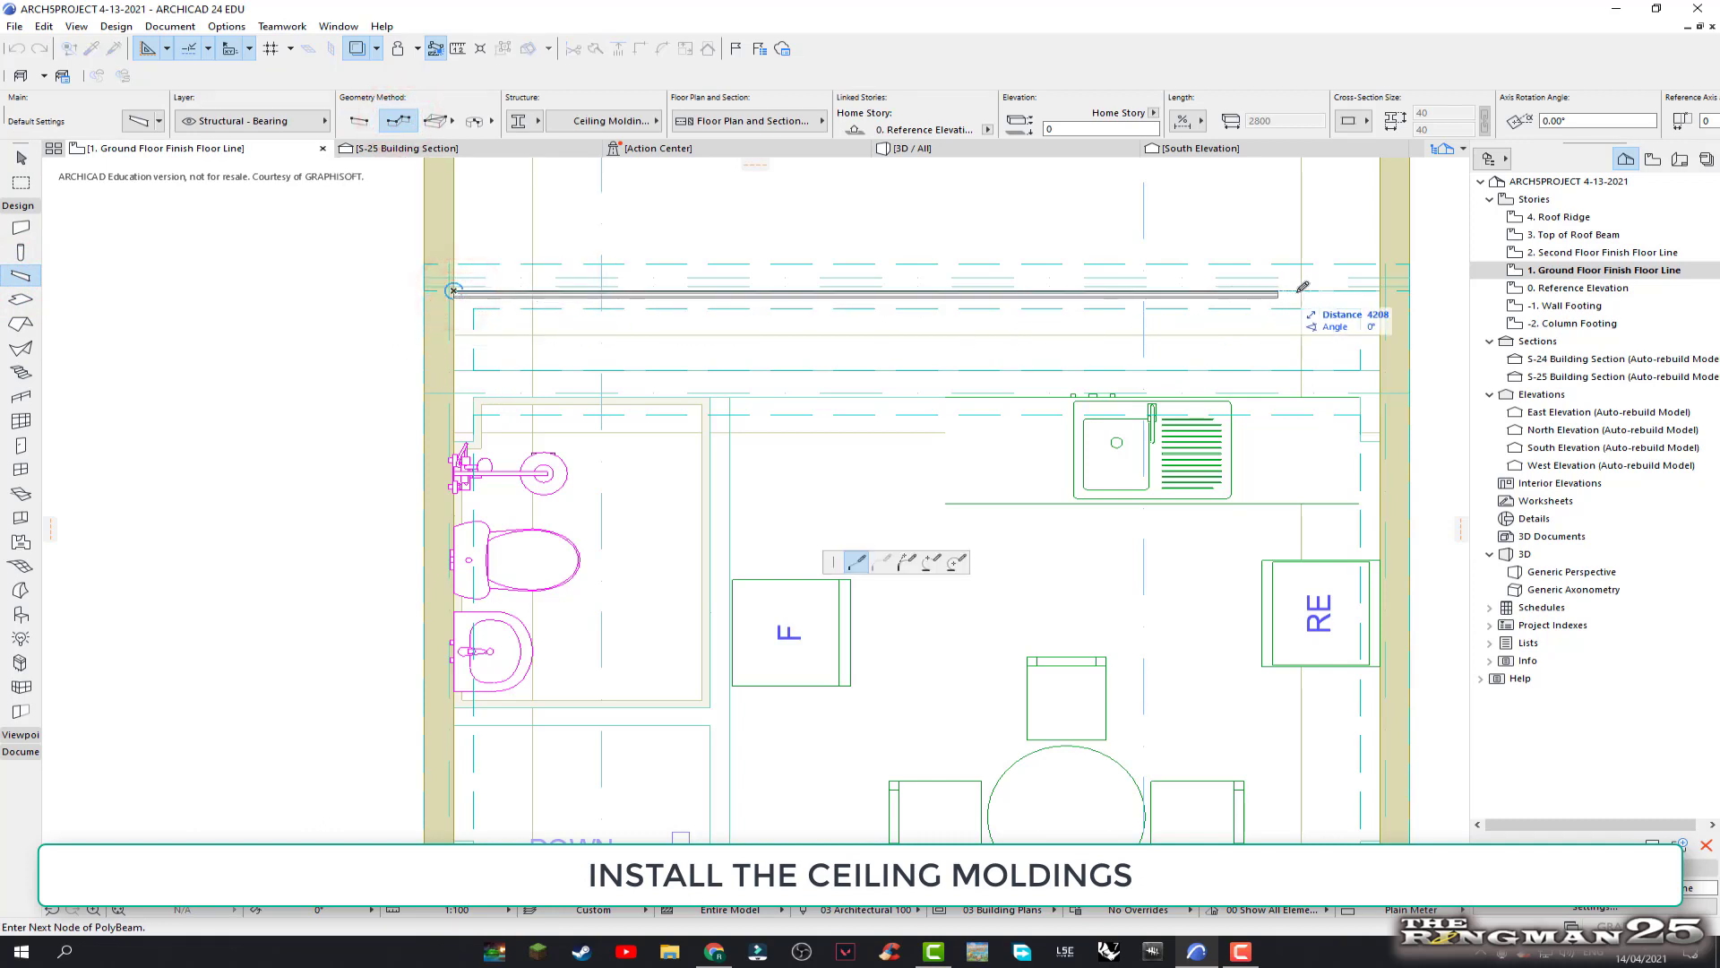
pyautogui.click(1383, 289)
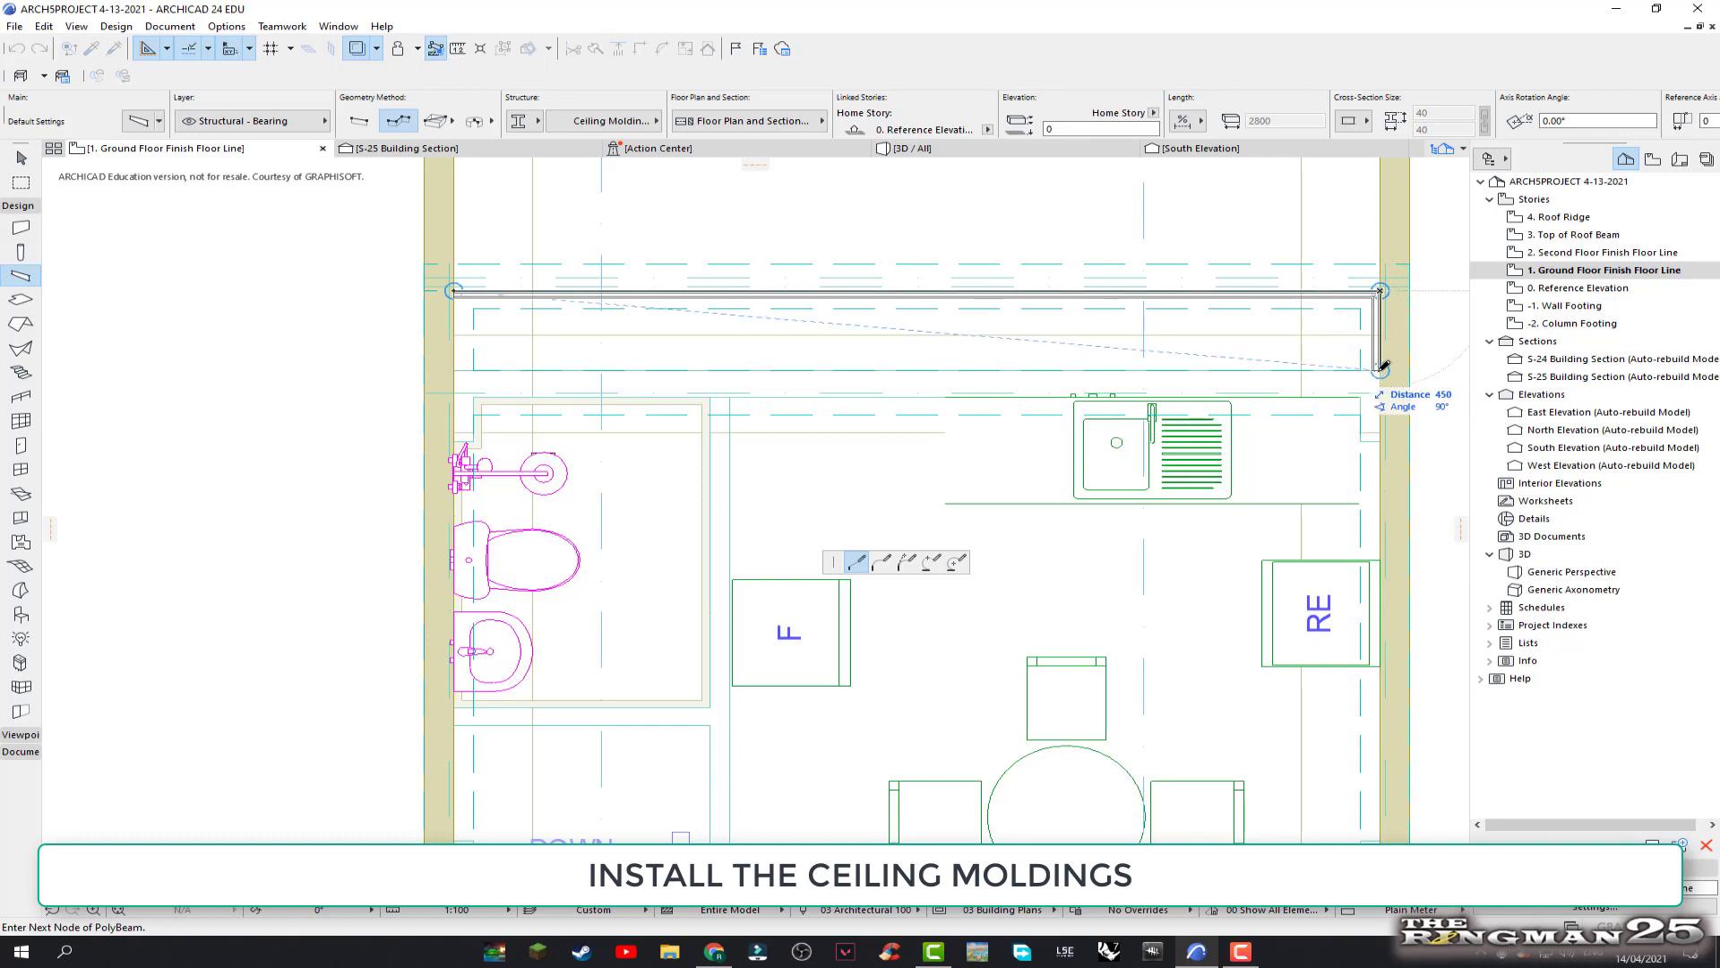
pyautogui.click(1381, 367)
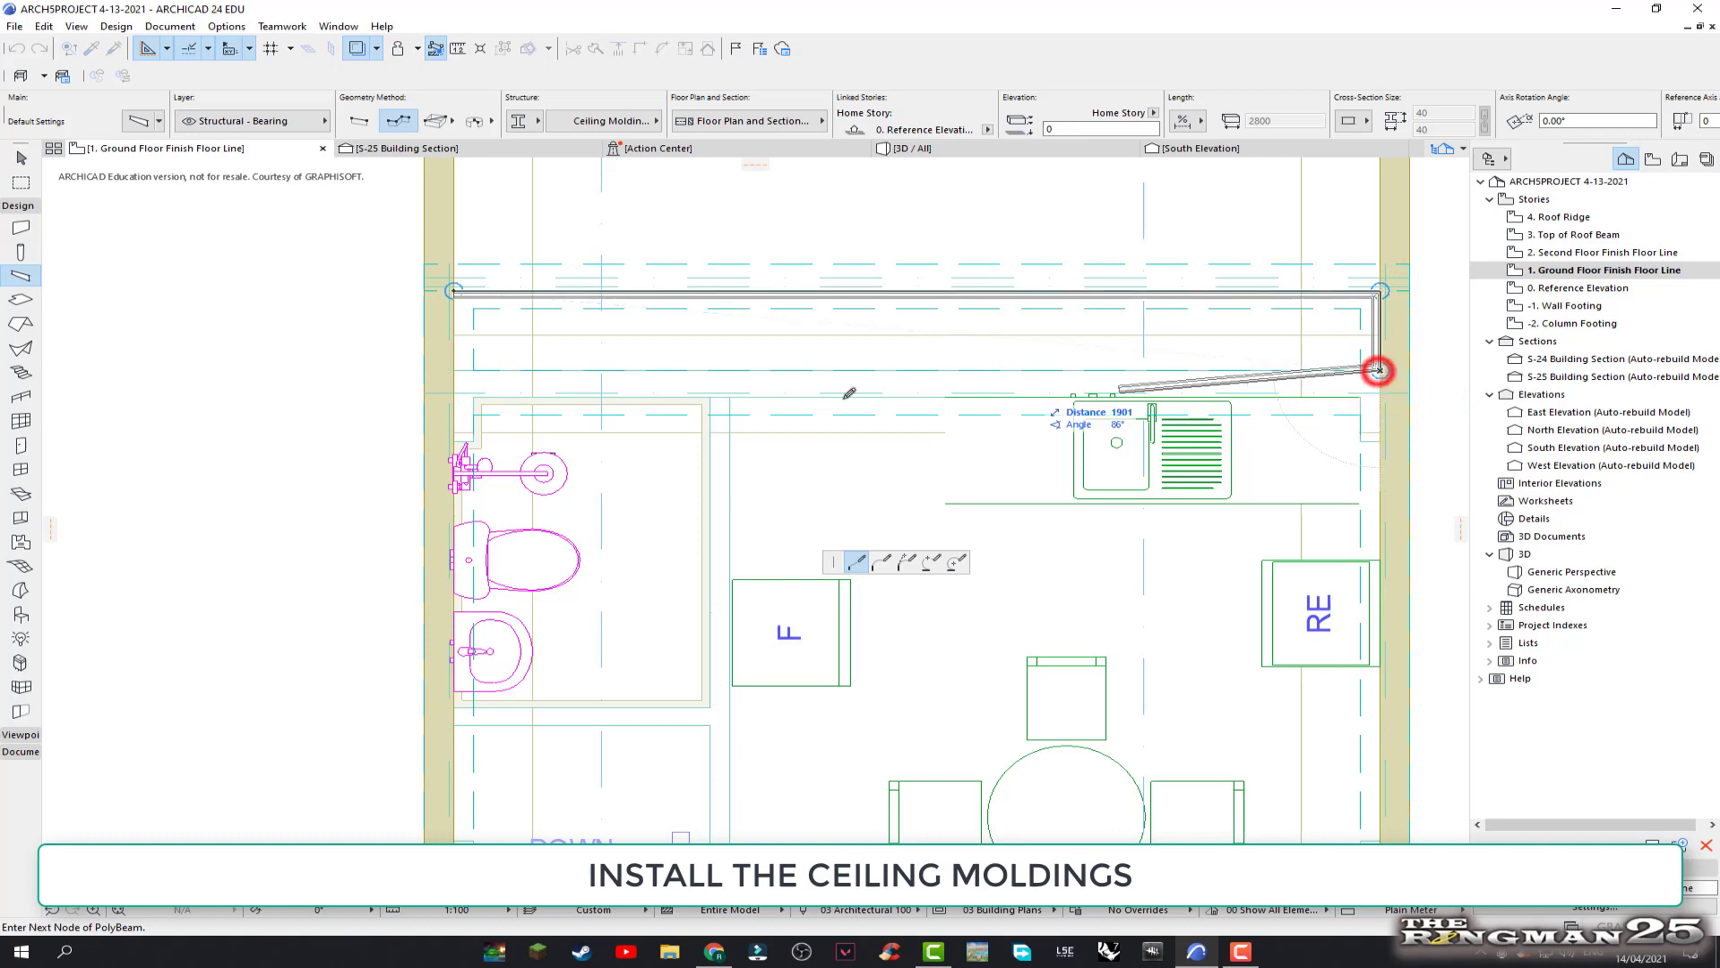
pyautogui.click(454, 369)
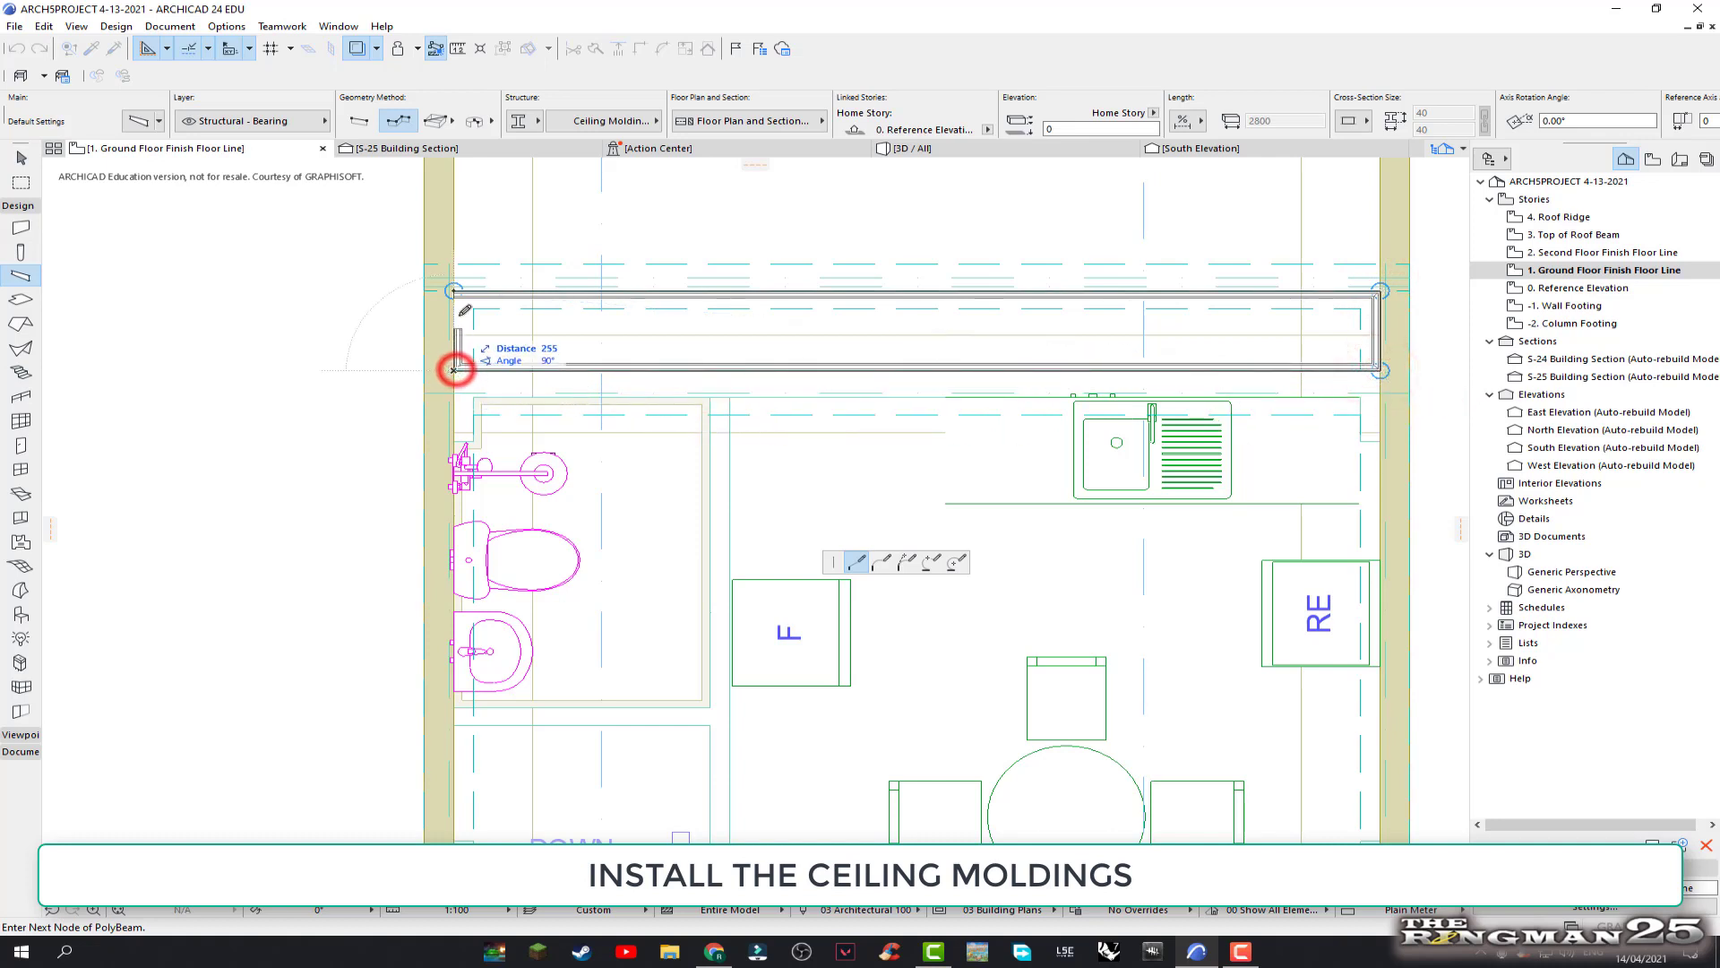
pyautogui.click(455, 290)
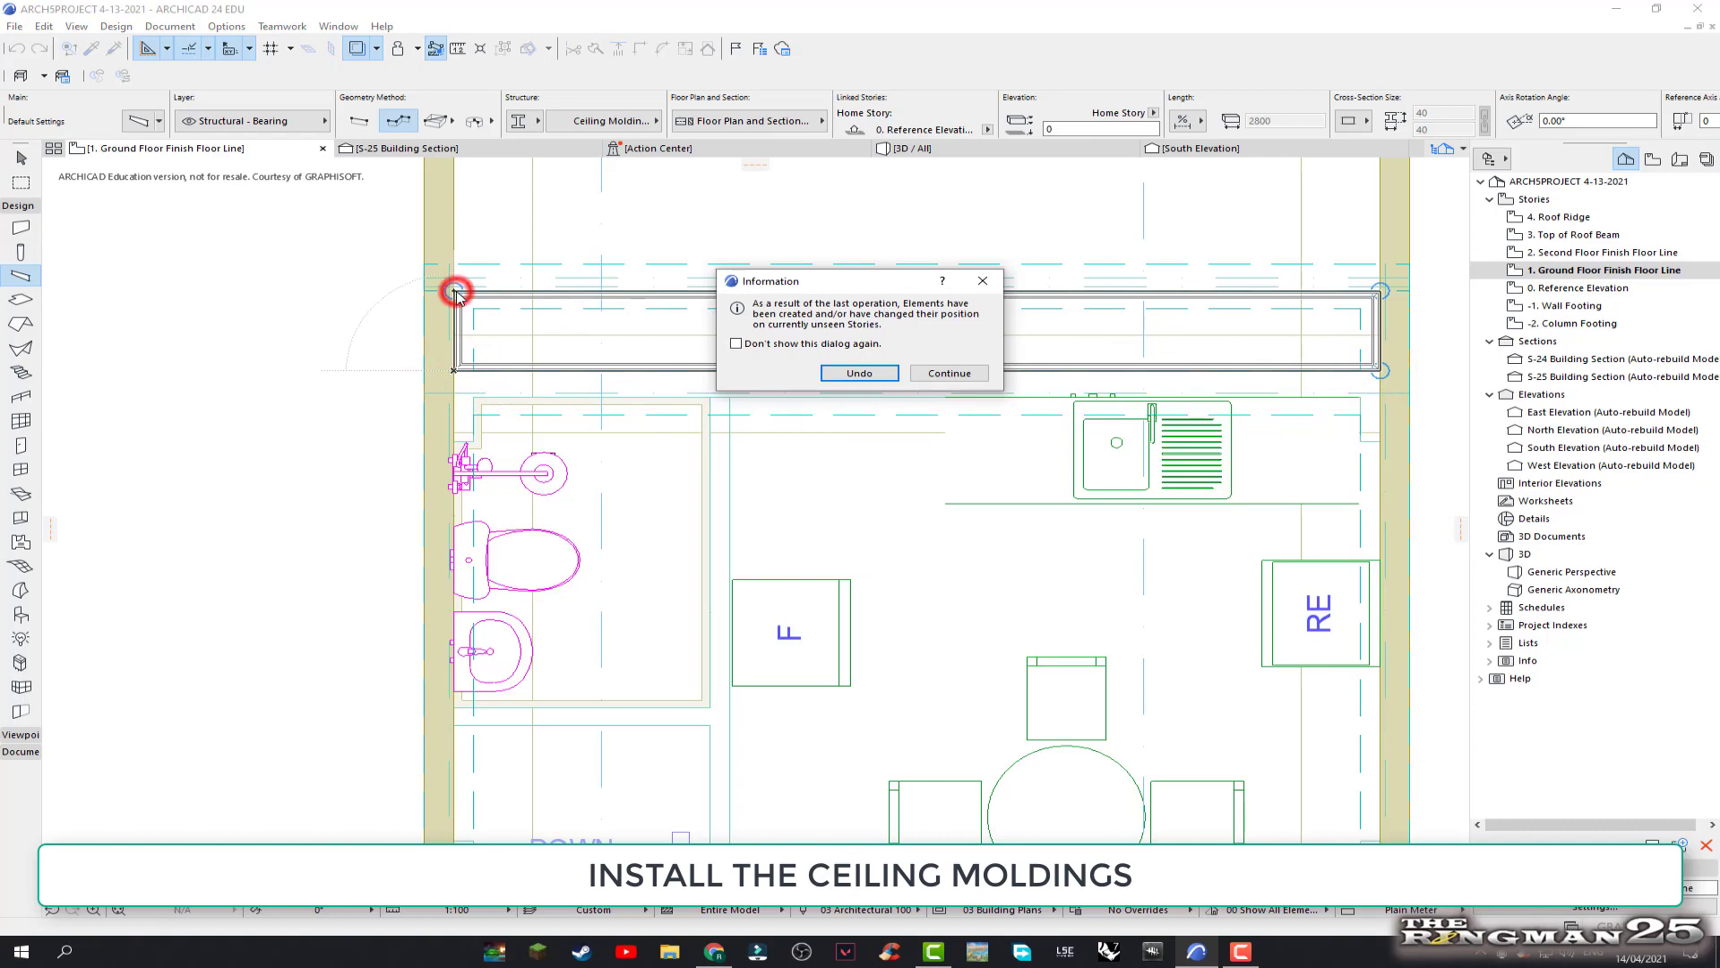
pyautogui.click(950, 373)
# Start the next molding polybeam along the top wall, following the wall jog and recess
pyautogui.scroll(2, 538, 322)
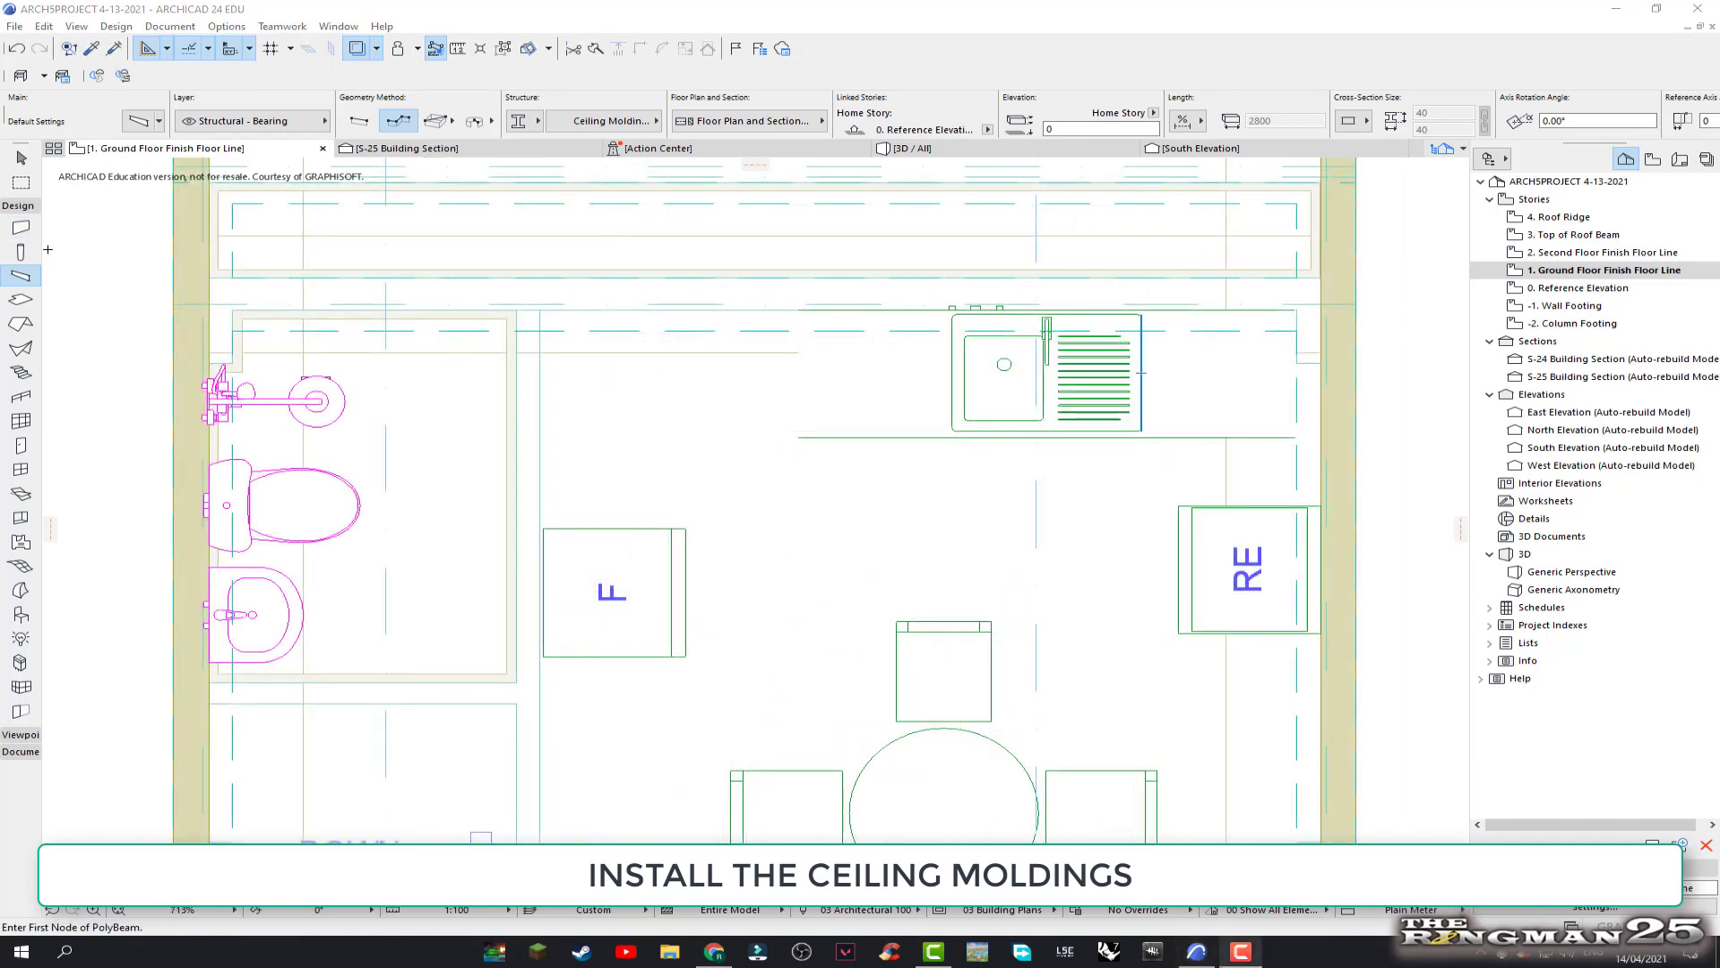
pyautogui.click(149, 124)
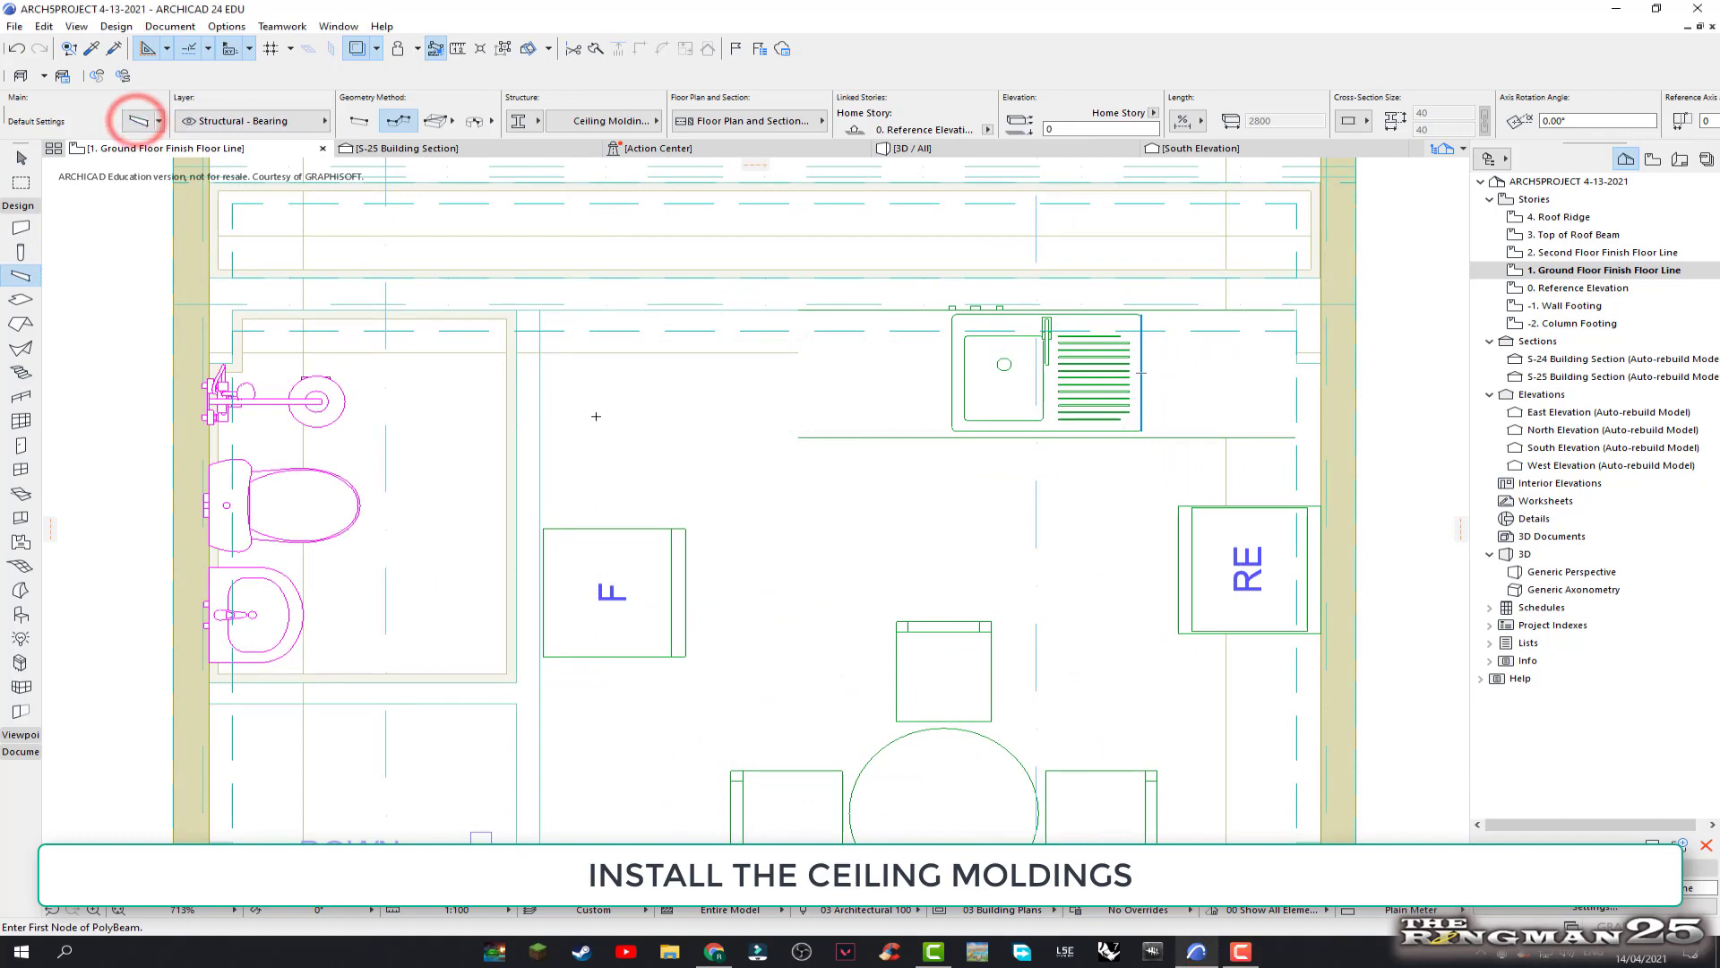
pyautogui.click(542, 310)
pyautogui.scroll(2, 1298, 300)
pyautogui.scroll(2, 1294, 318)
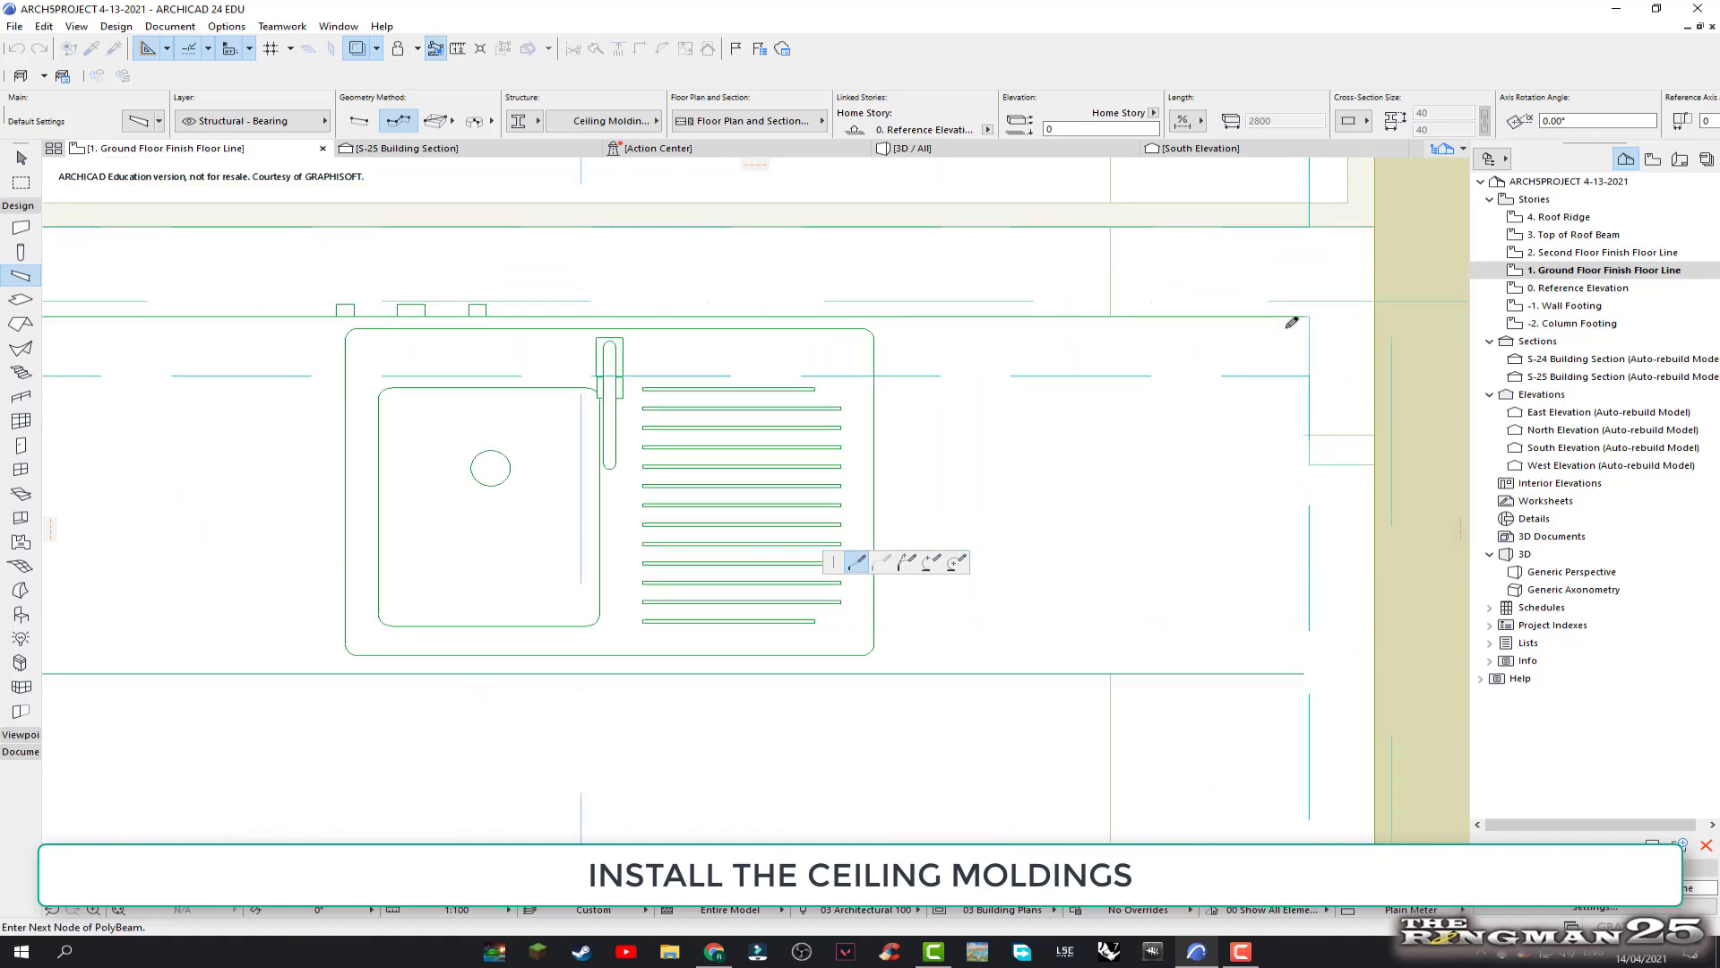
pyautogui.scroll(1, 1292, 320)
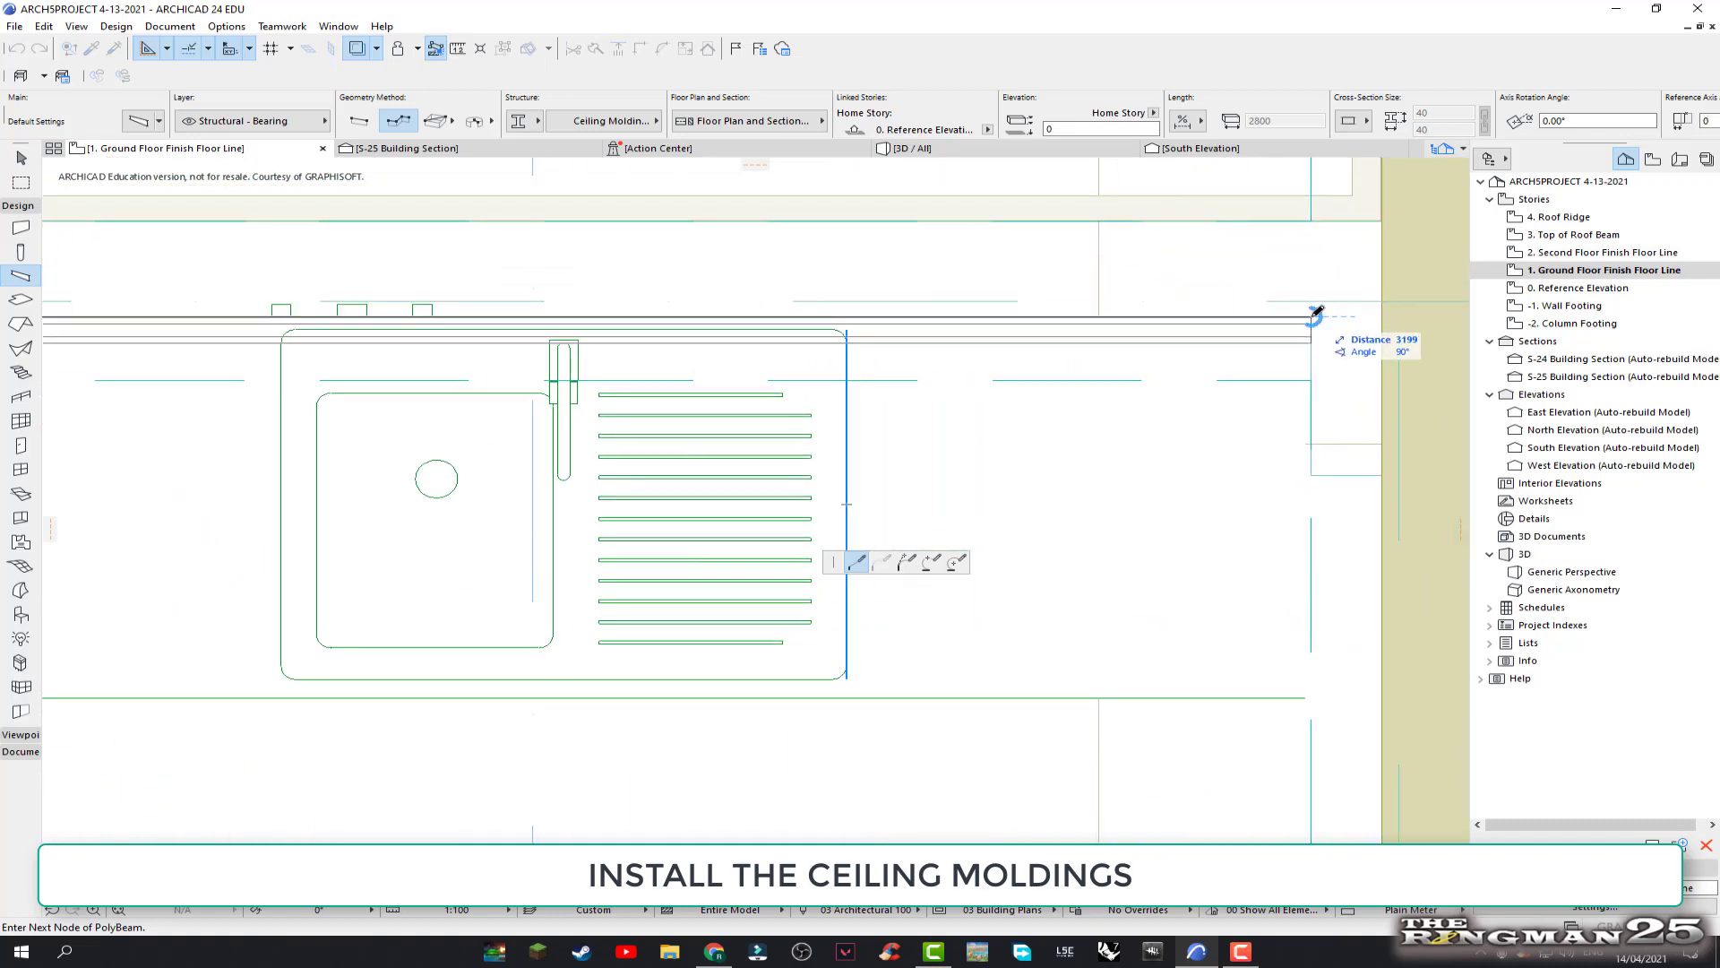
pyautogui.click(1311, 473)
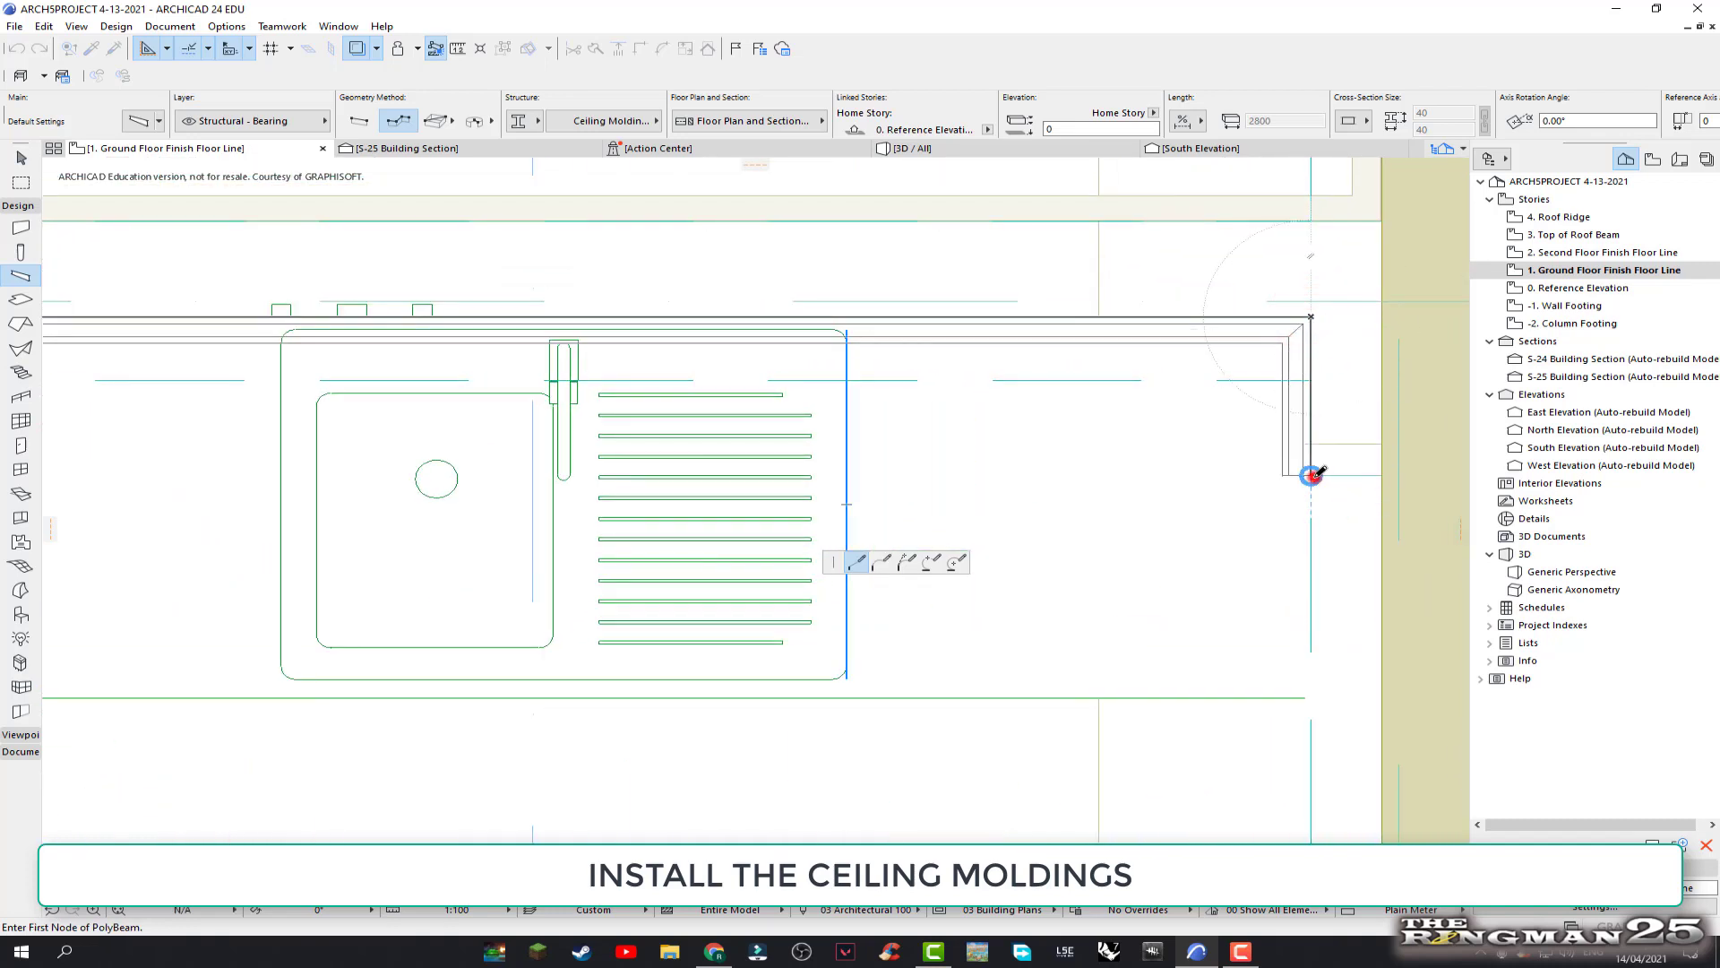
pyautogui.click(1383, 475)
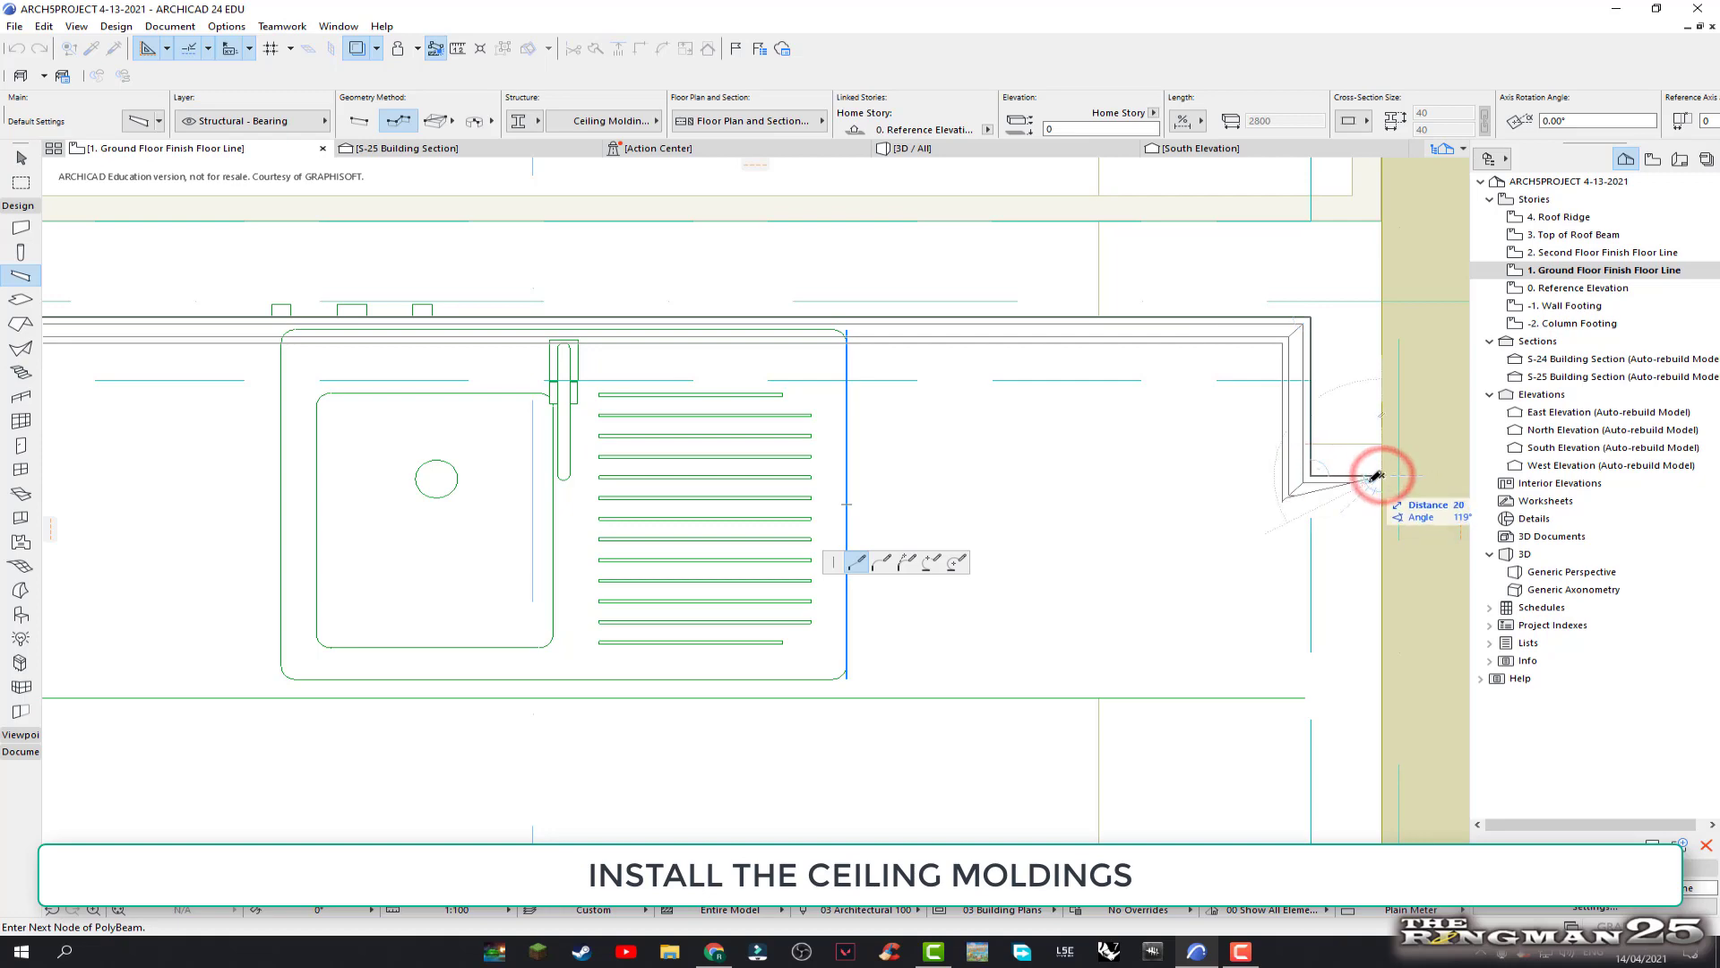
pyautogui.scroll(-3, 1393, 544)
pyautogui.scroll(-3, 1362, 443)
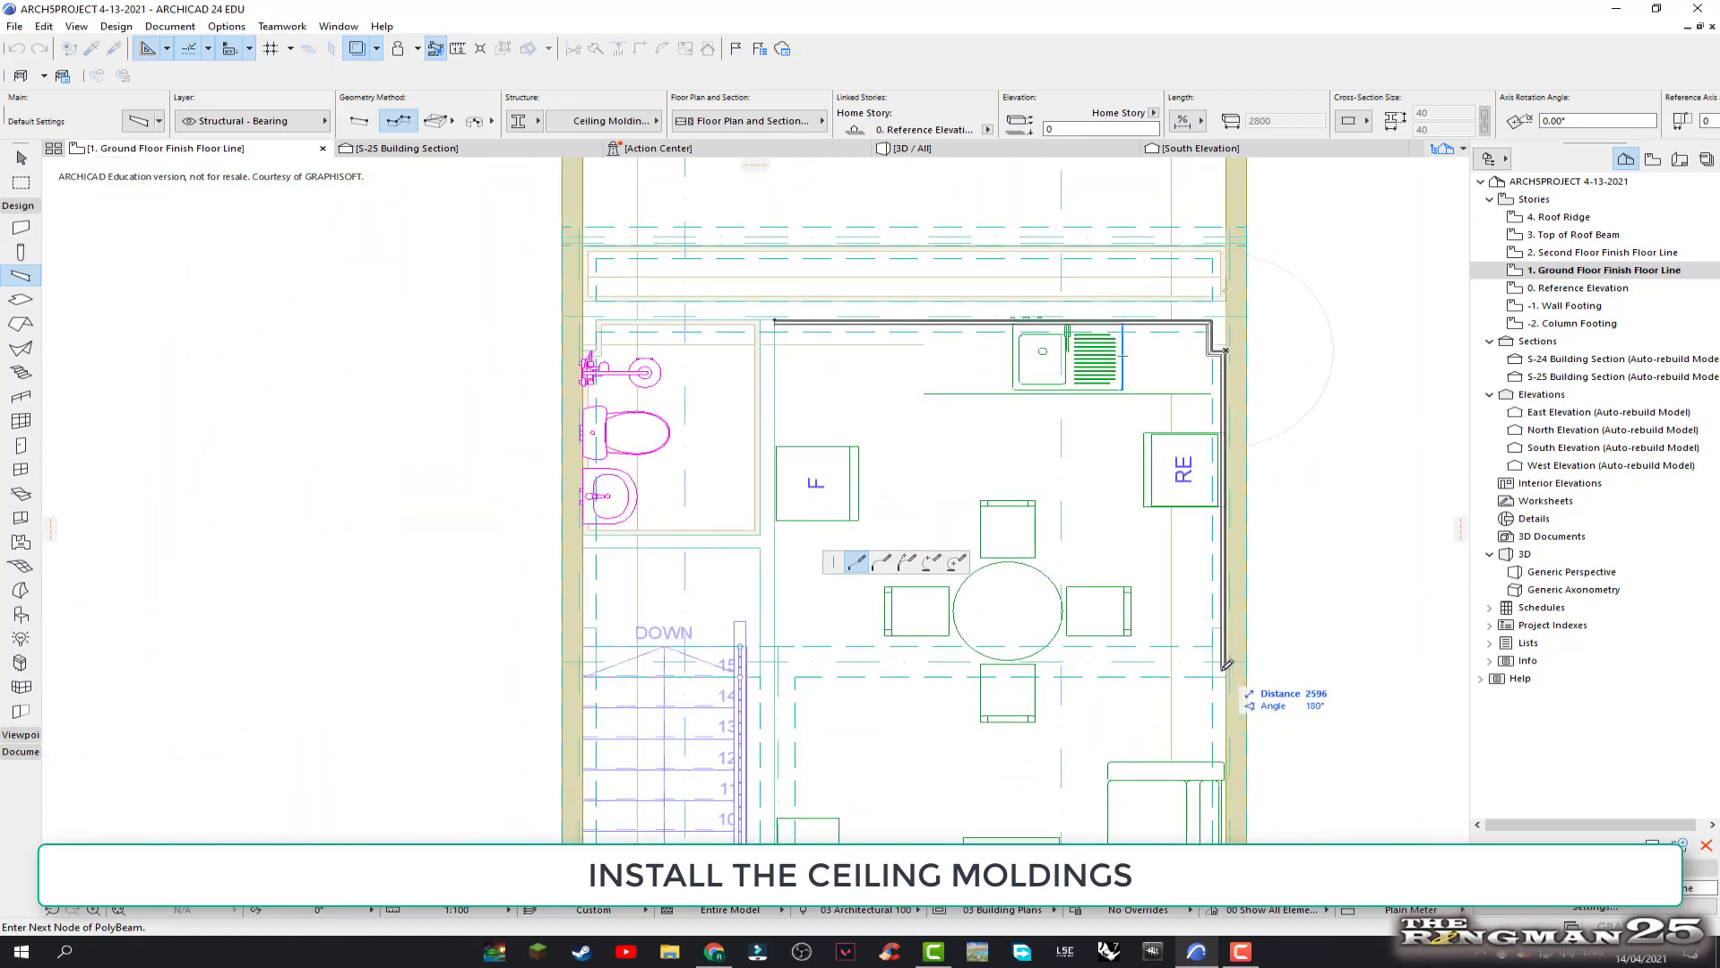
pyautogui.scroll(2, 1226, 677)
pyautogui.scroll(2, 1237, 593)
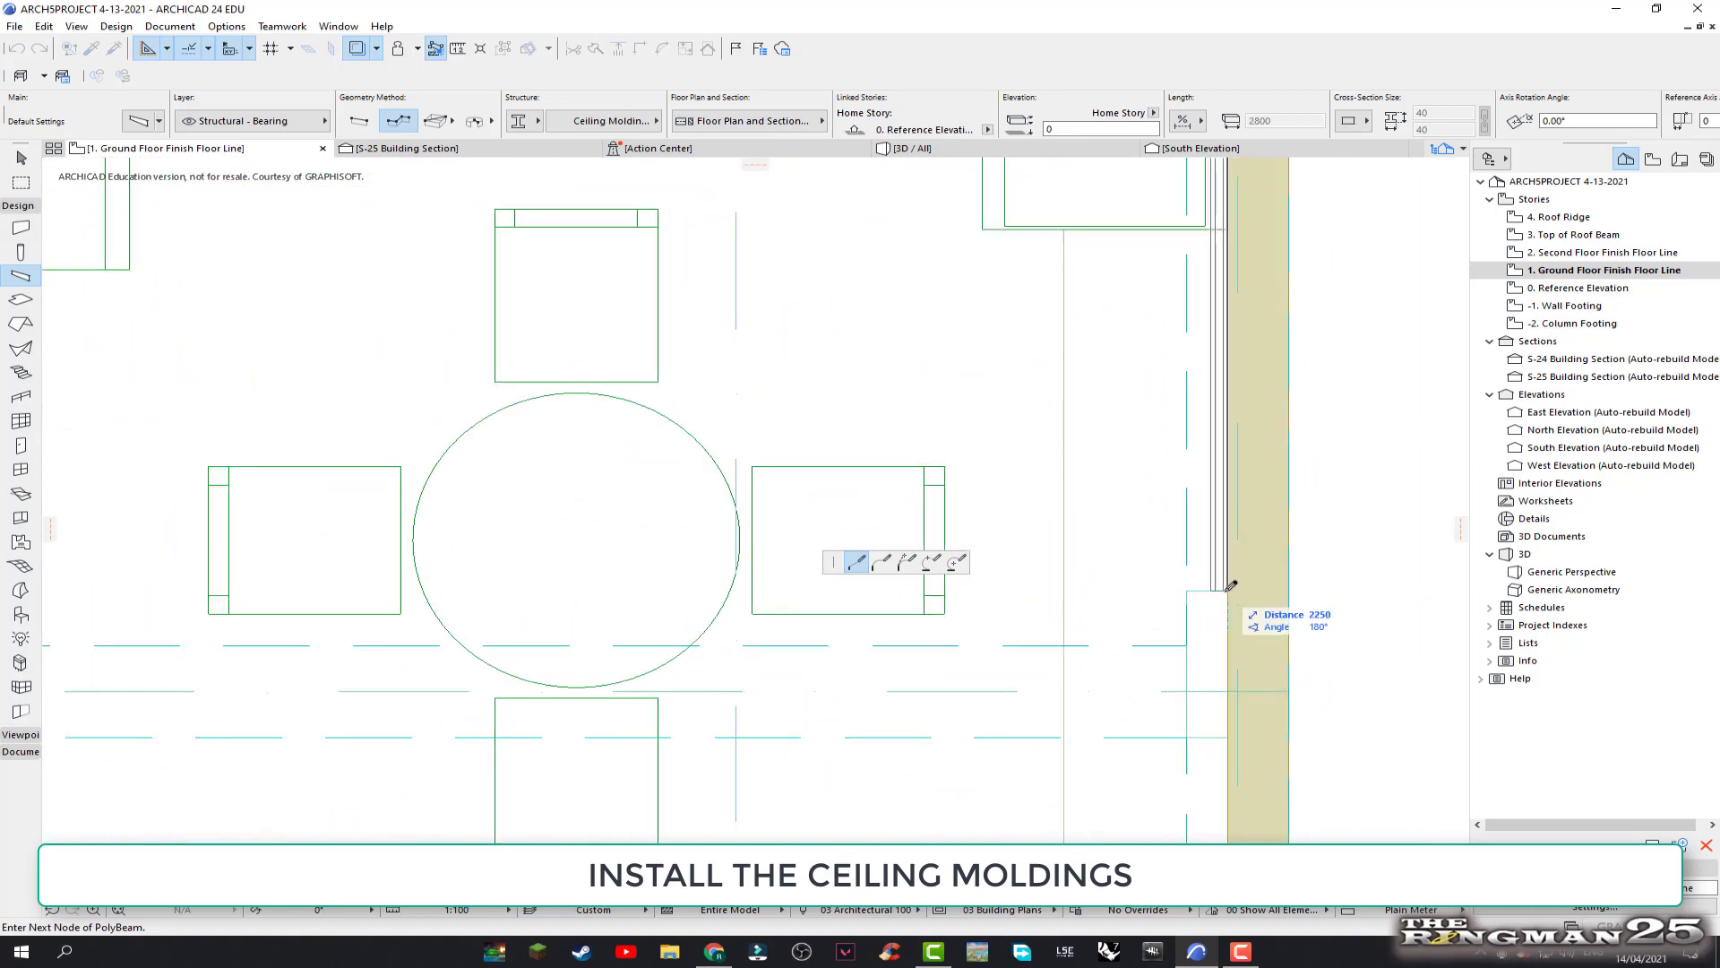
pyautogui.click(1227, 590)
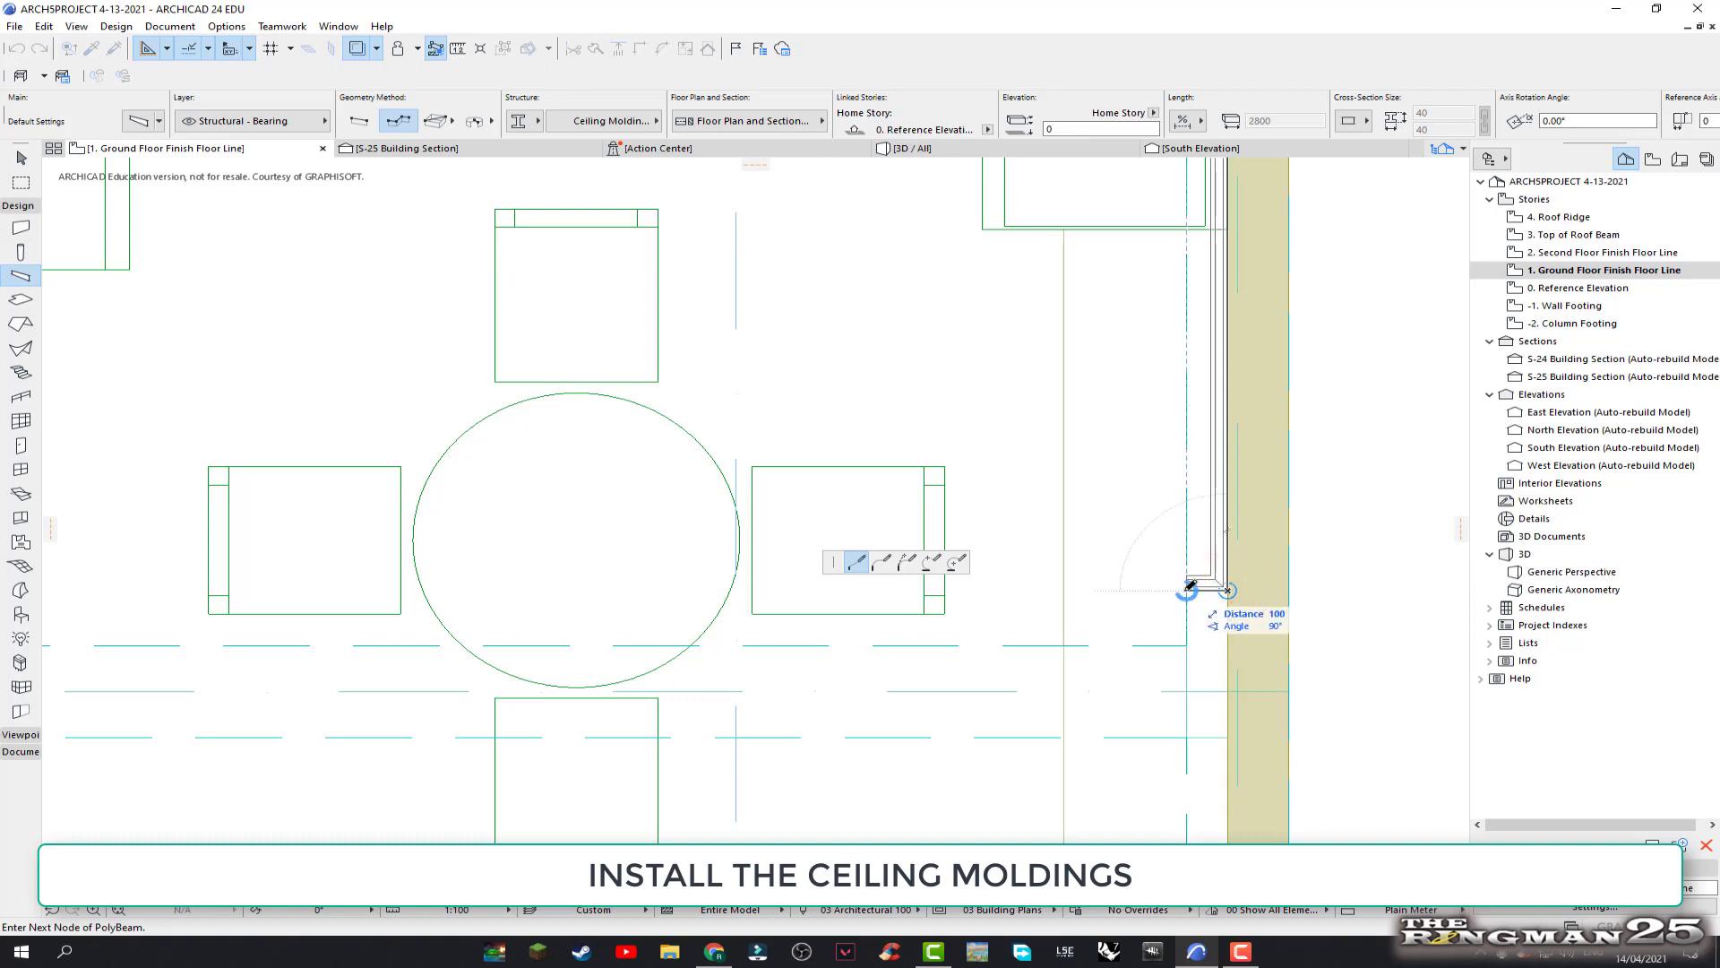
pyautogui.click(1187, 590)
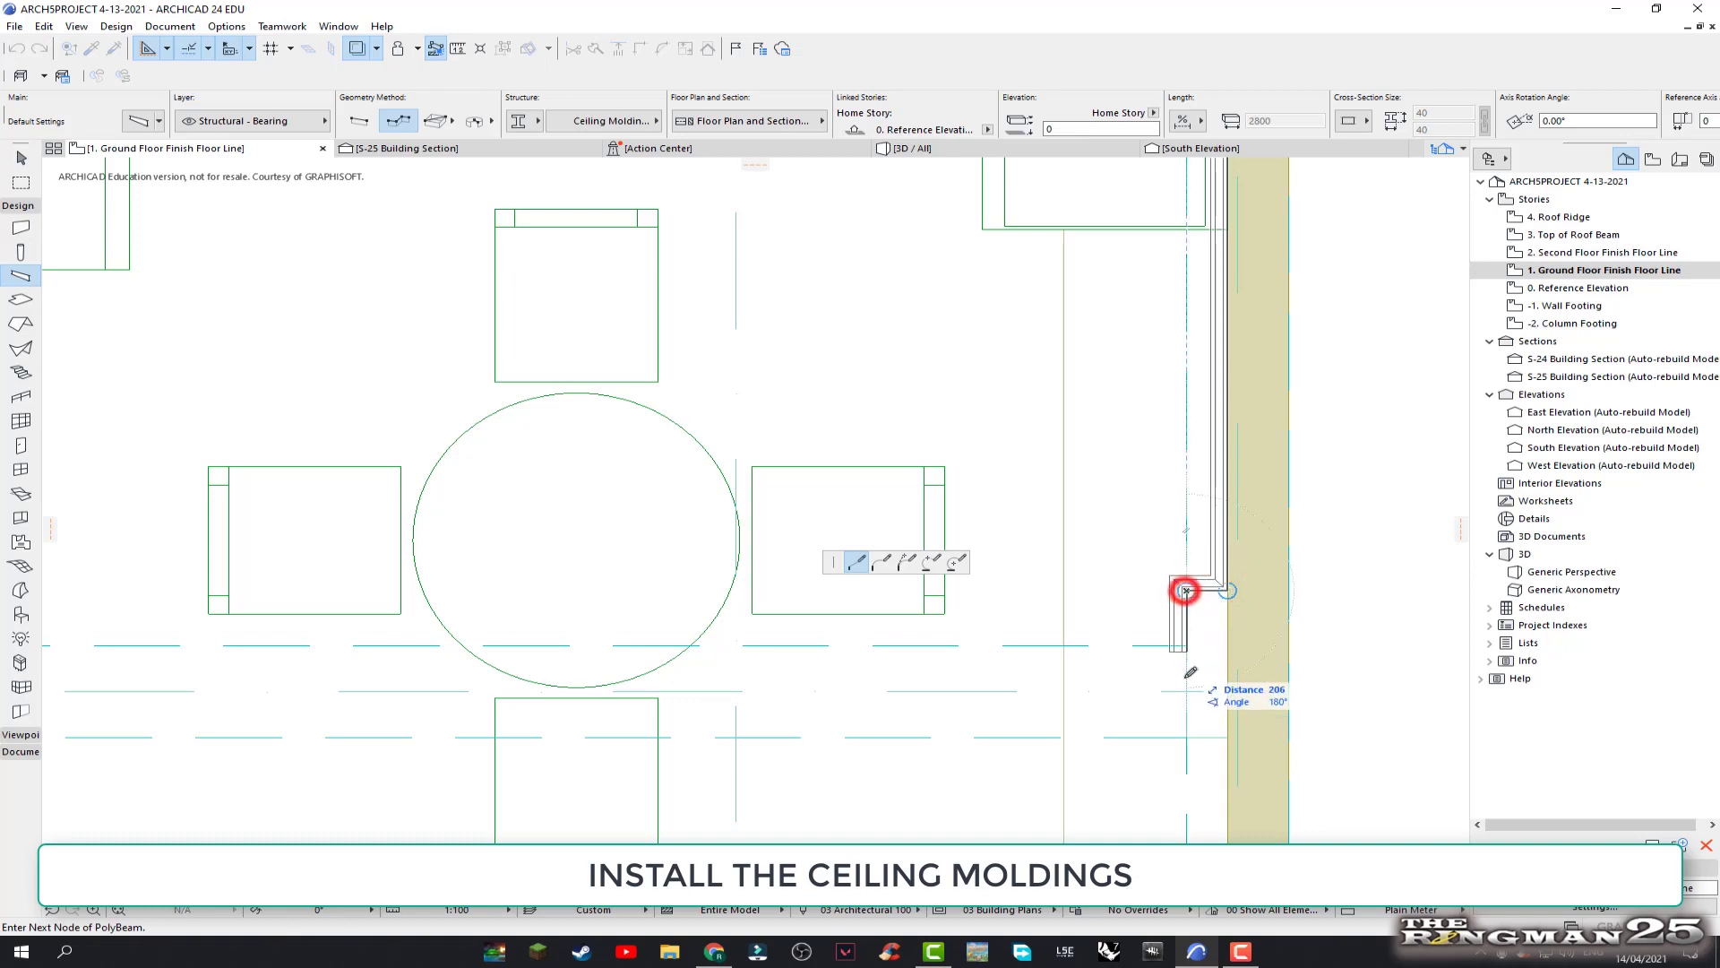
pyautogui.click(1187, 737)
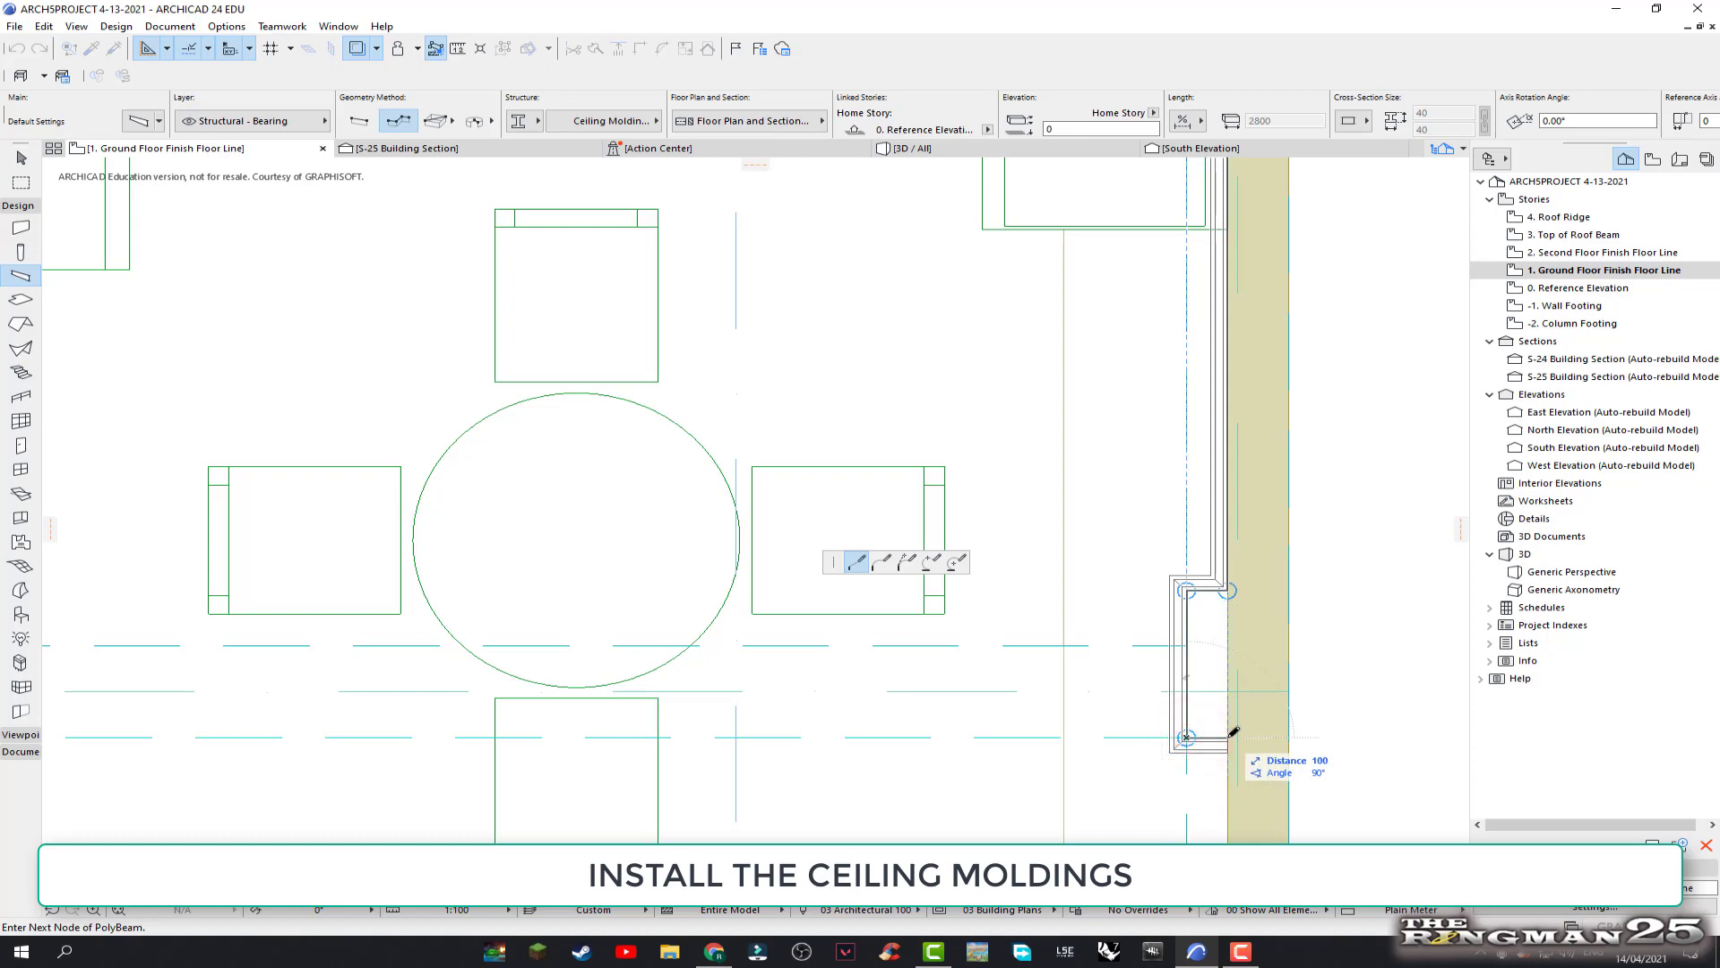
# Continue the molding along the living area's lower wall and finish it at the top wall
pyautogui.scroll(-1, 1227, 737)
pyautogui.scroll(-3, 1226, 731)
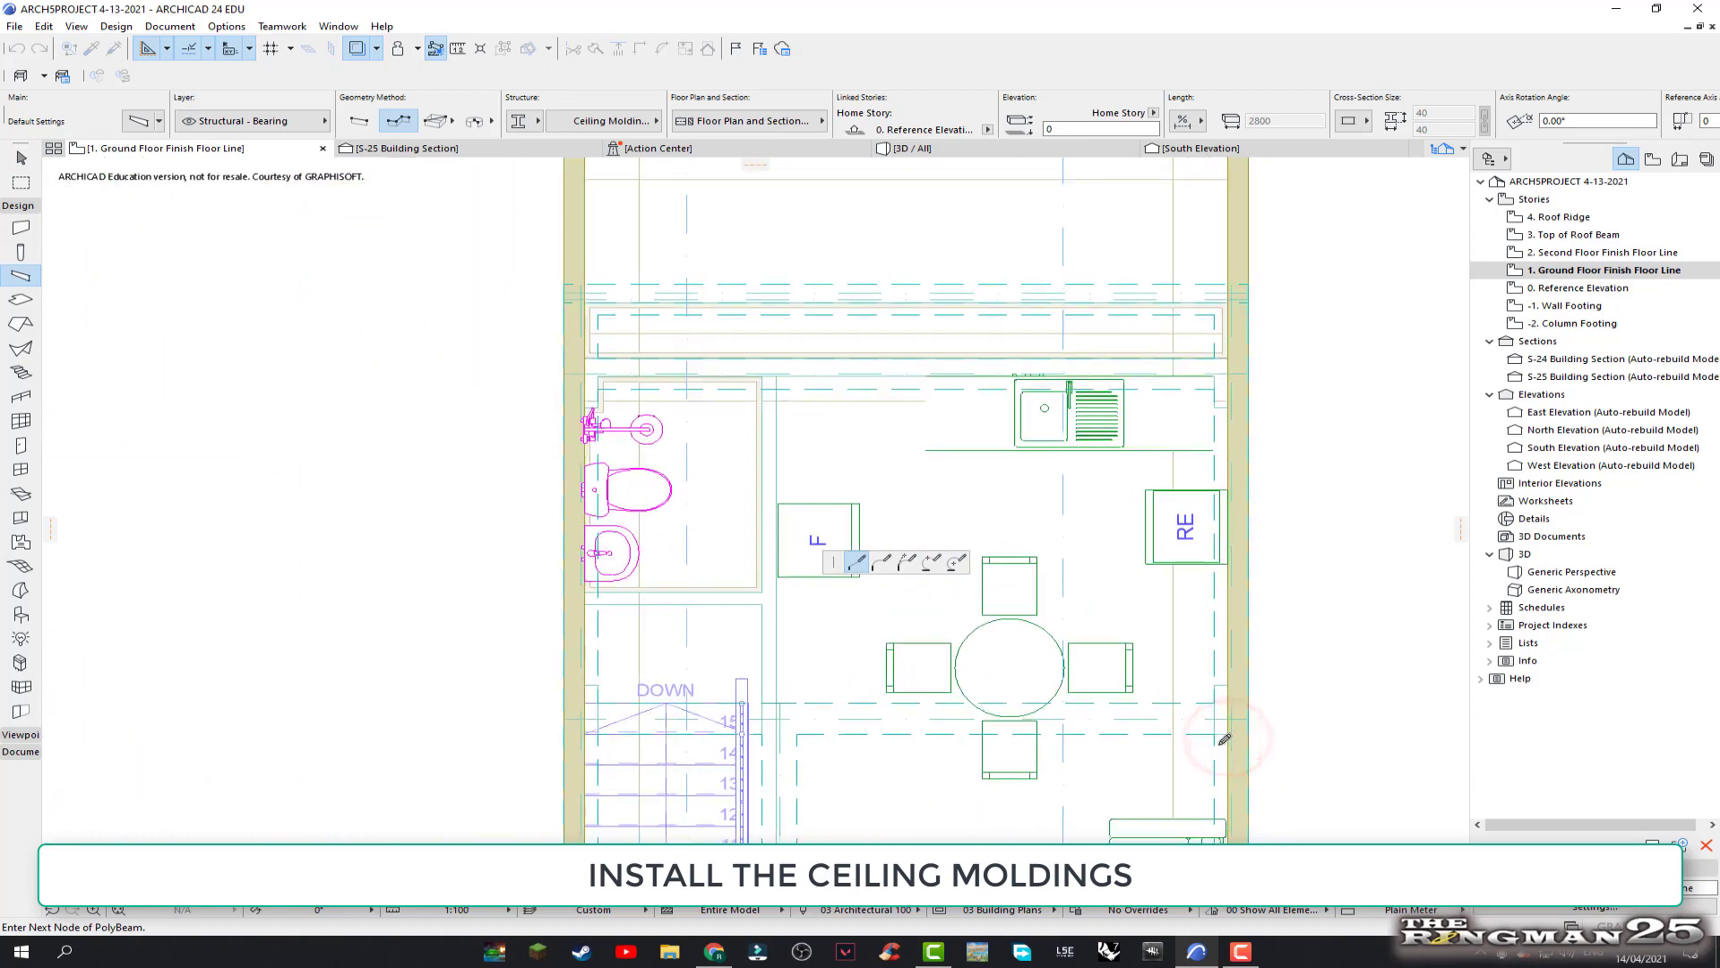
pyautogui.scroll(-2, 1201, 614)
pyautogui.scroll(-1, 1200, 615)
pyautogui.keyDown('shift'); pyautogui.scroll(-2, 1197, 636); pyautogui.keyUp('shift')
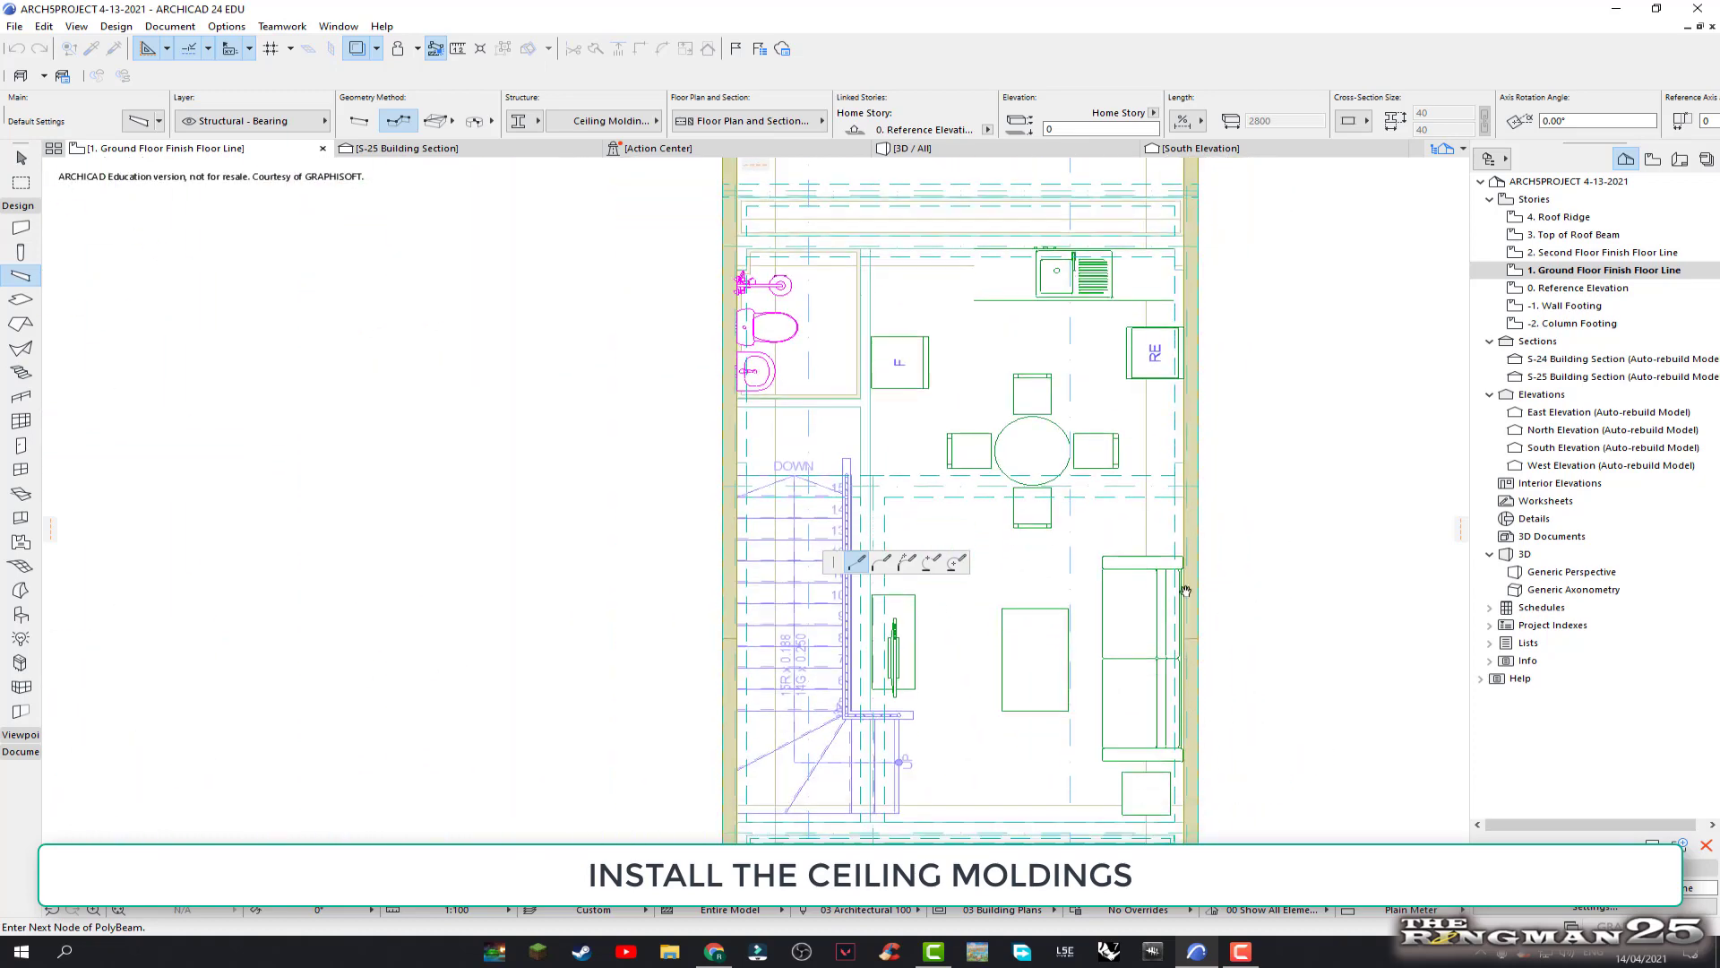
pyautogui.keyDown('shift'); pyautogui.scroll(-1, 1196, 650); pyautogui.keyUp('shift')
pyautogui.keyDown('shift'); pyautogui.scroll(-1, 1193, 661); pyautogui.keyUp('shift')
pyautogui.scroll(2, 1193, 661)
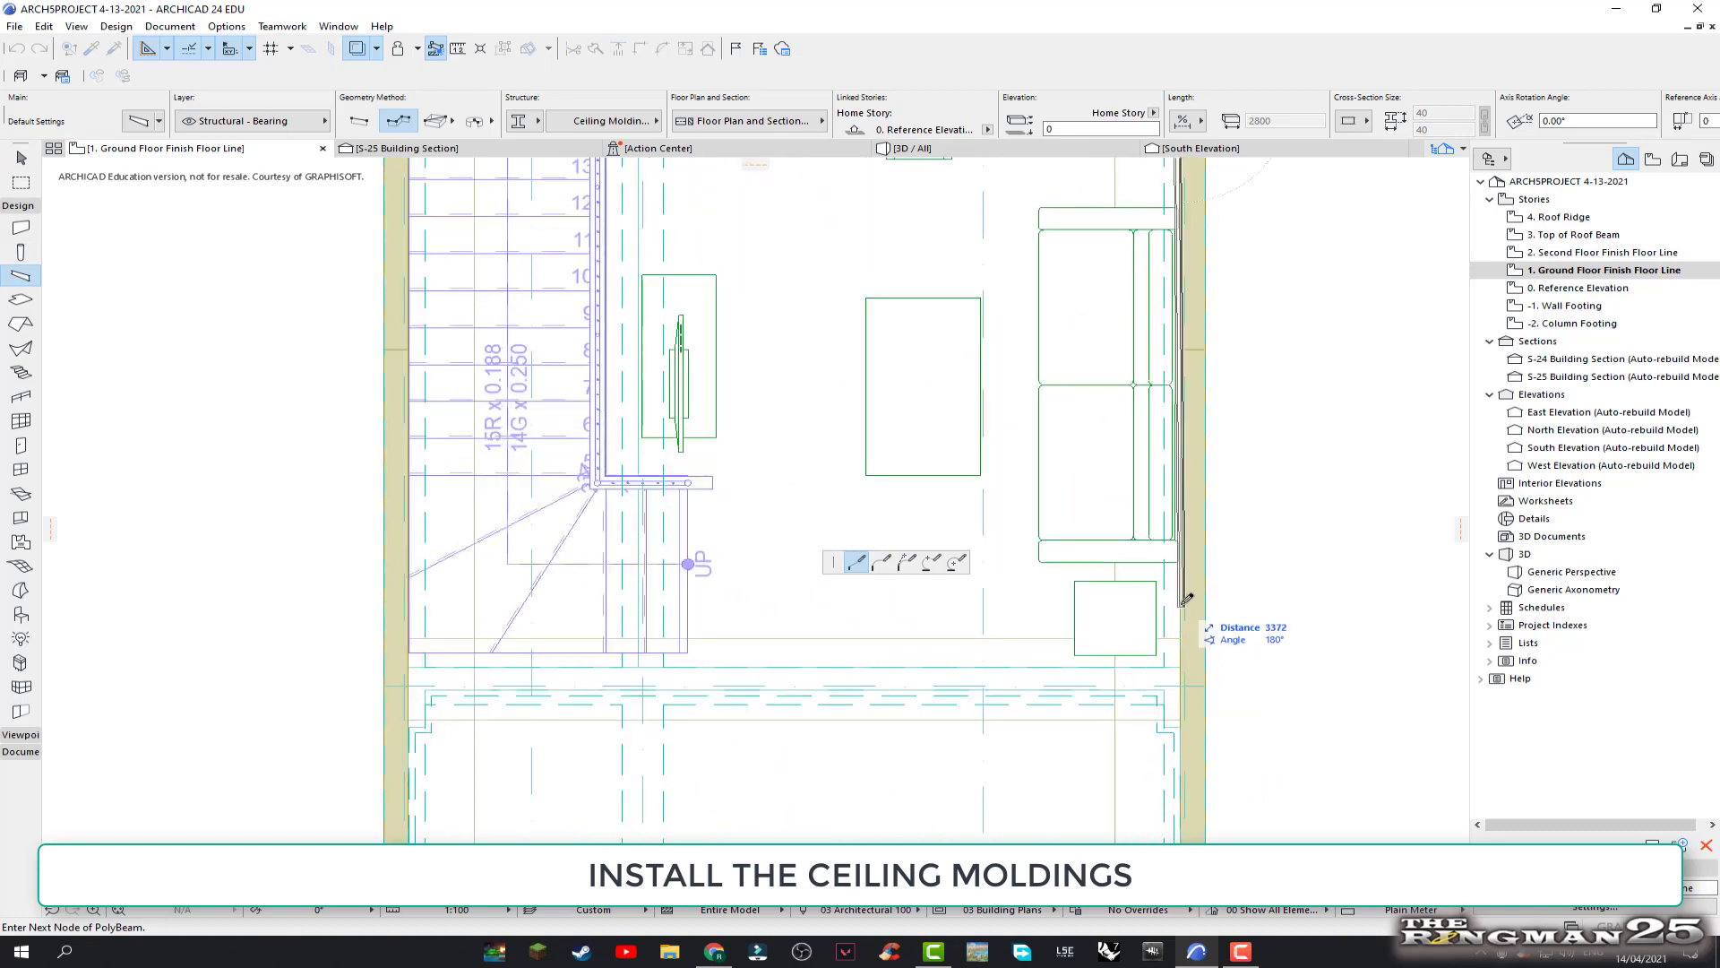
pyautogui.scroll(1, 1188, 595)
pyautogui.scroll(1, 1181, 596)
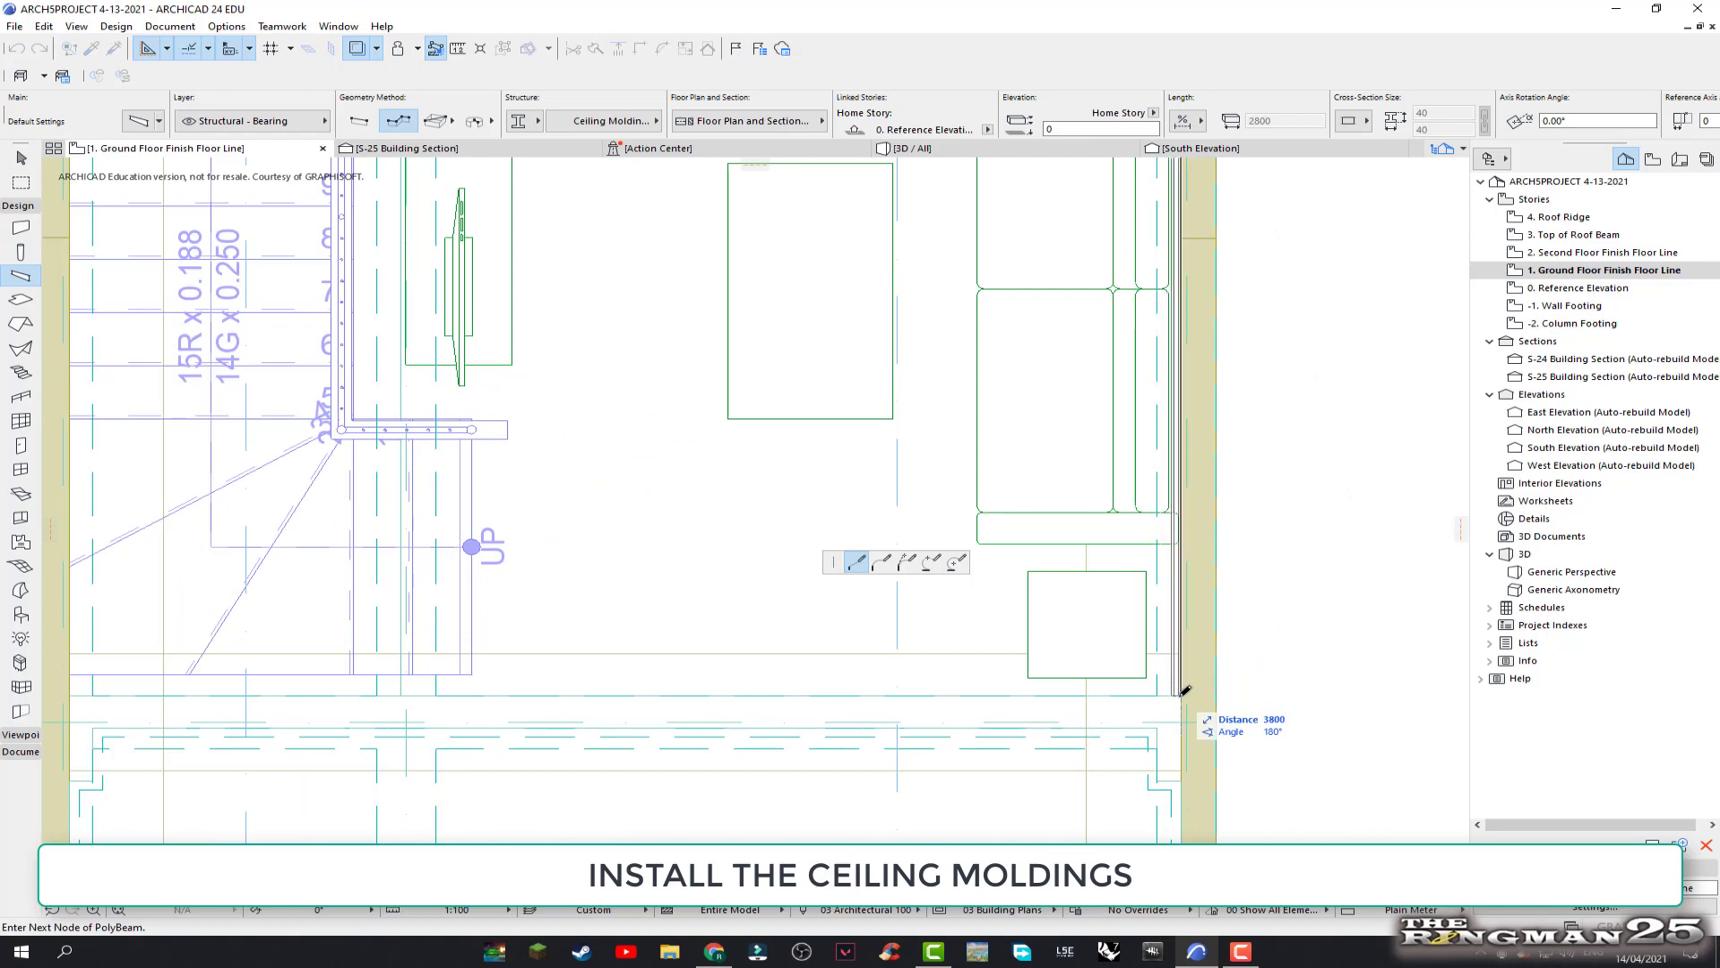
pyautogui.scroll(-2, 1179, 690)
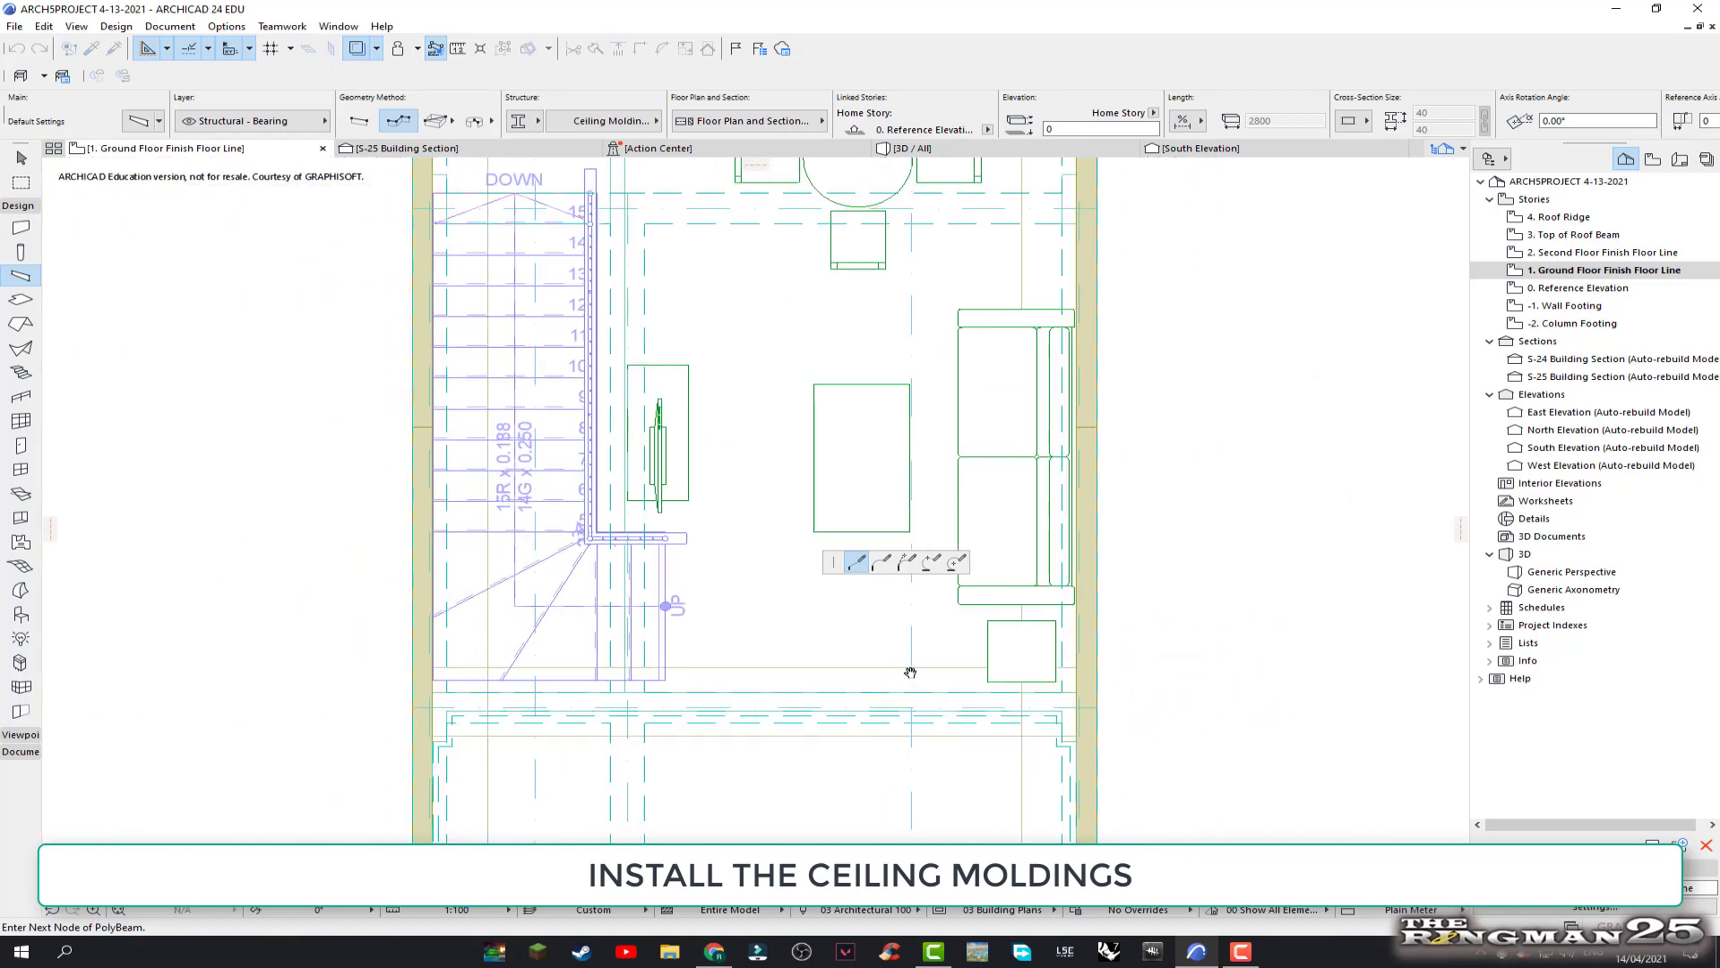
pyautogui.moveTo(909, 671); pyautogui.dragTo(1051, 672, button='middle')
pyautogui.scroll(2, 1018, 663)
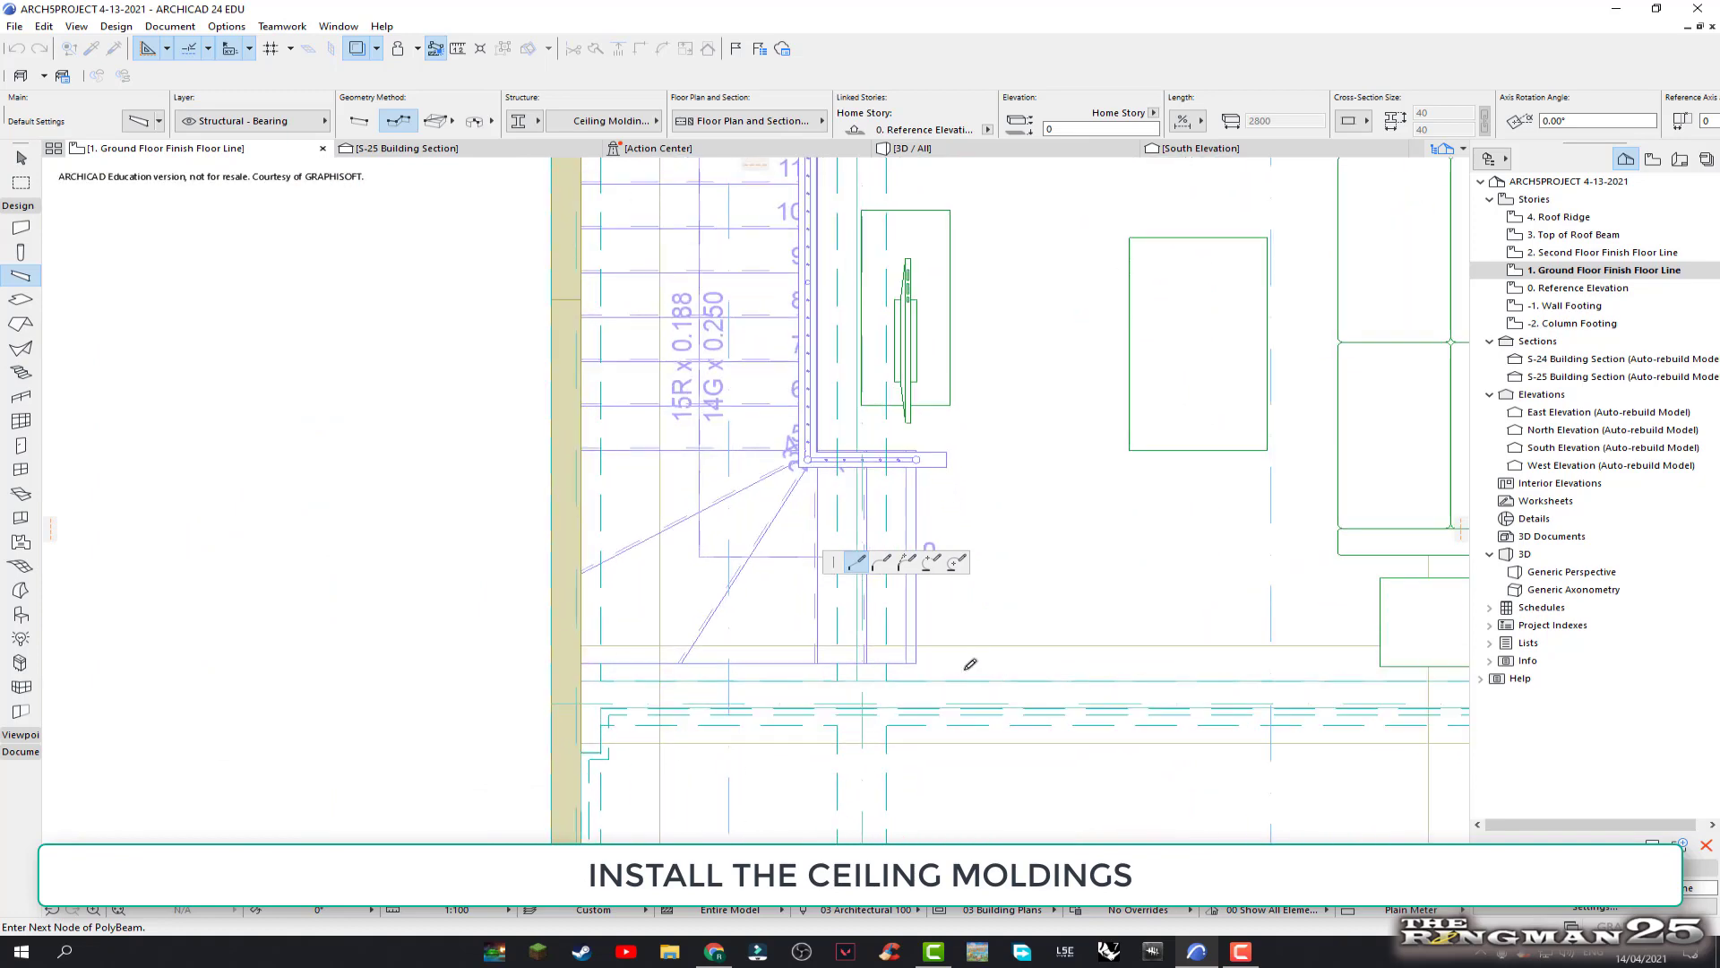
pyautogui.moveTo(905, 666); pyautogui.dragTo(949, 780, button='middle')
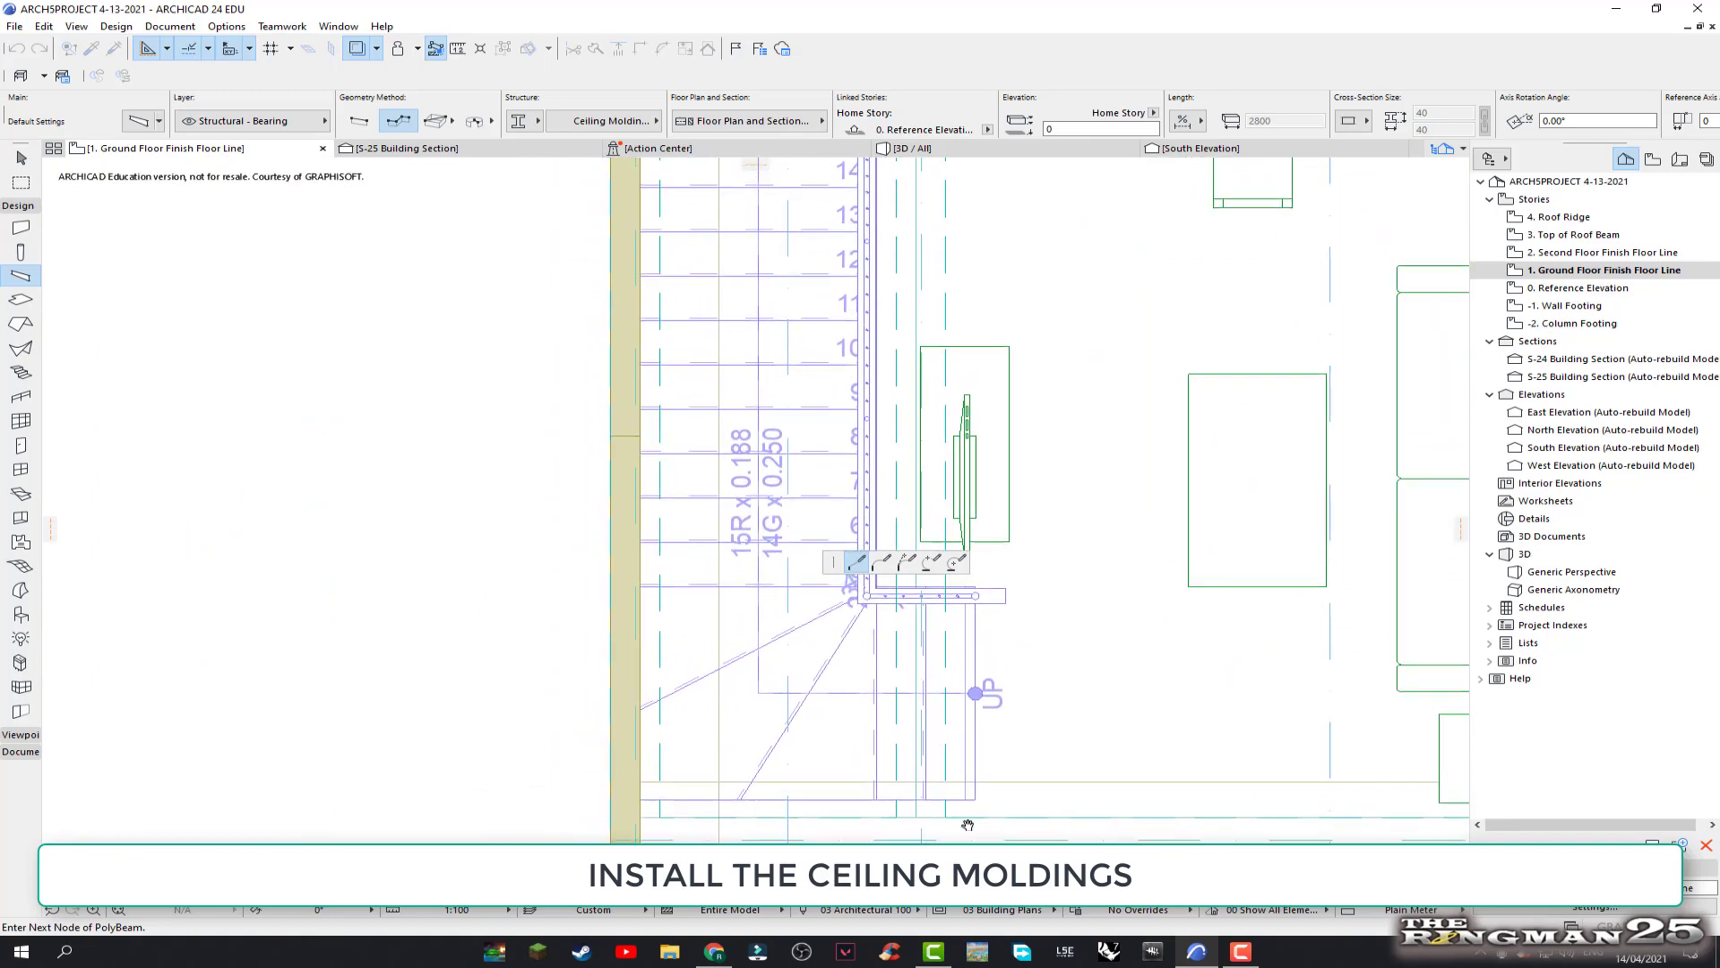
pyautogui.scroll(-1, 949, 780)
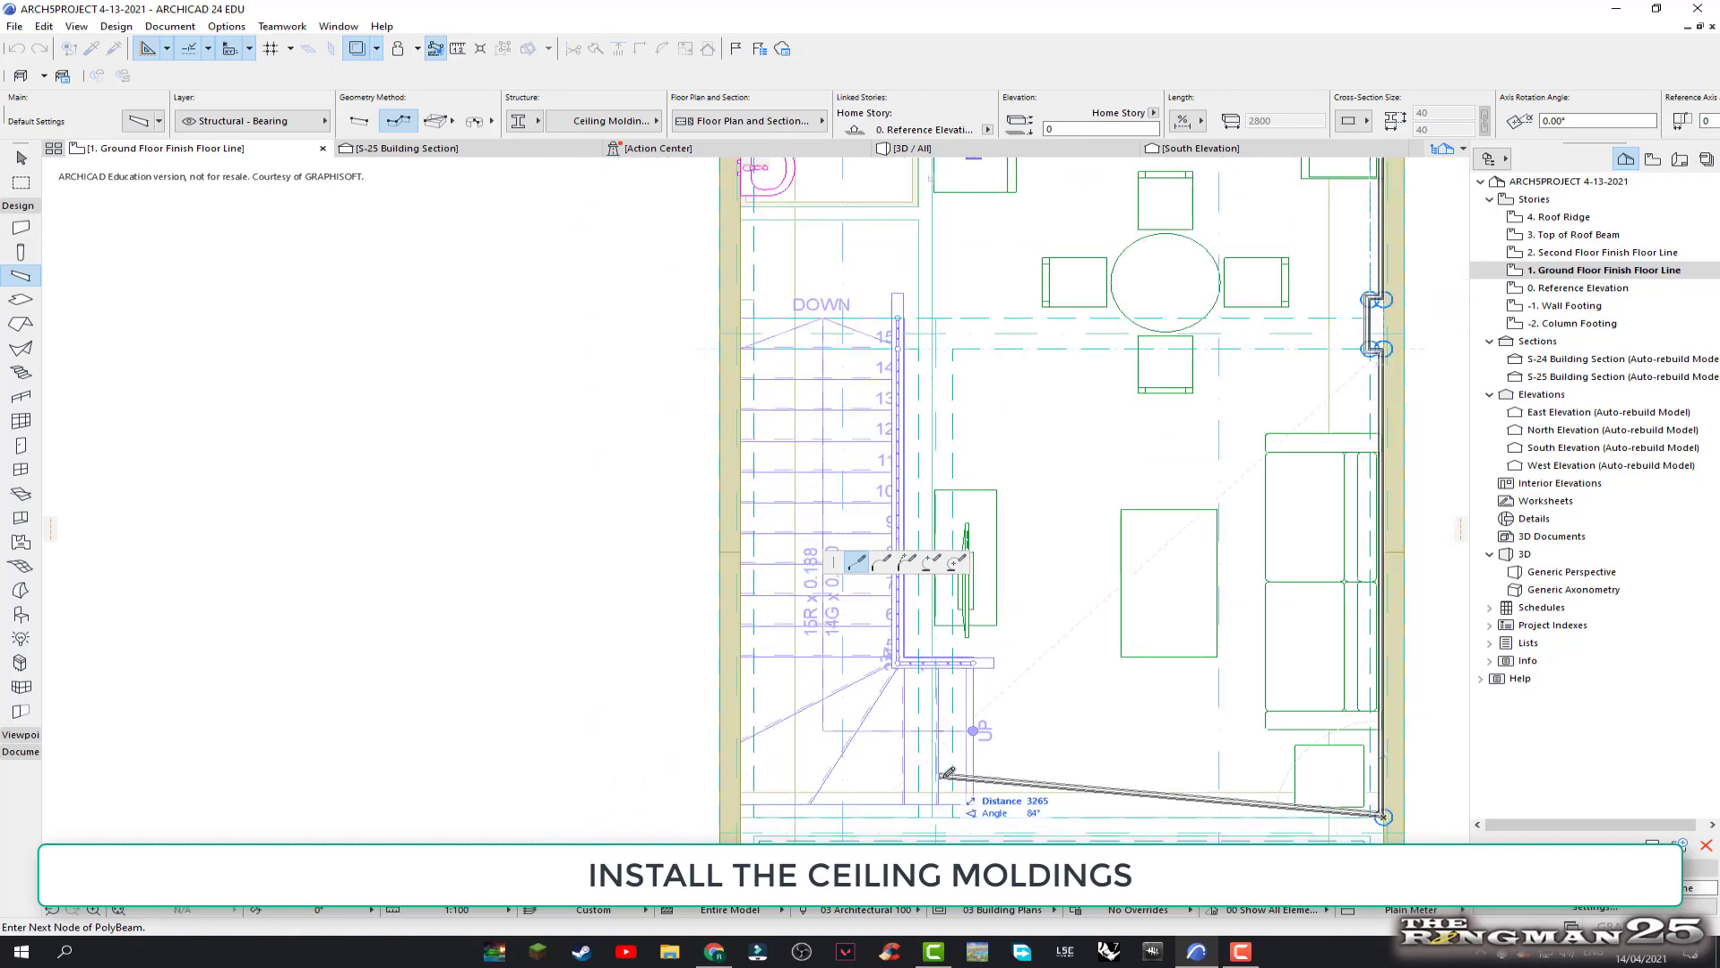
pyautogui.scroll(1, 952, 781)
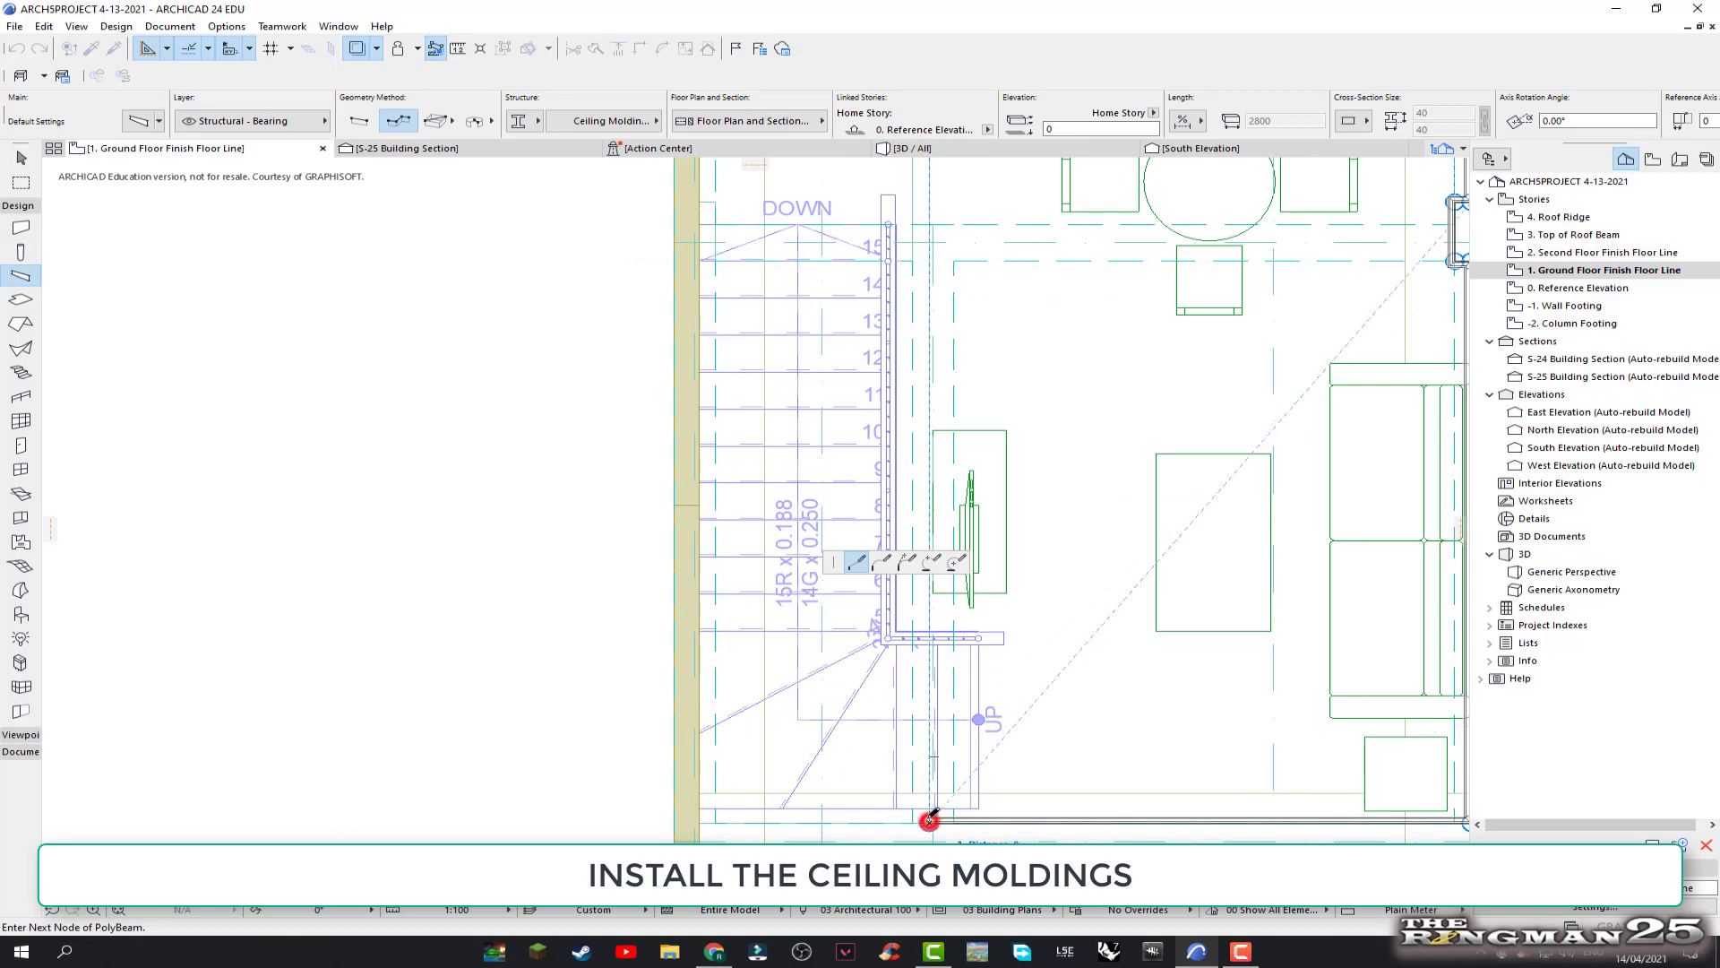
pyautogui.scroll(-1, 923, 814)
pyautogui.scroll(1, 906, 524)
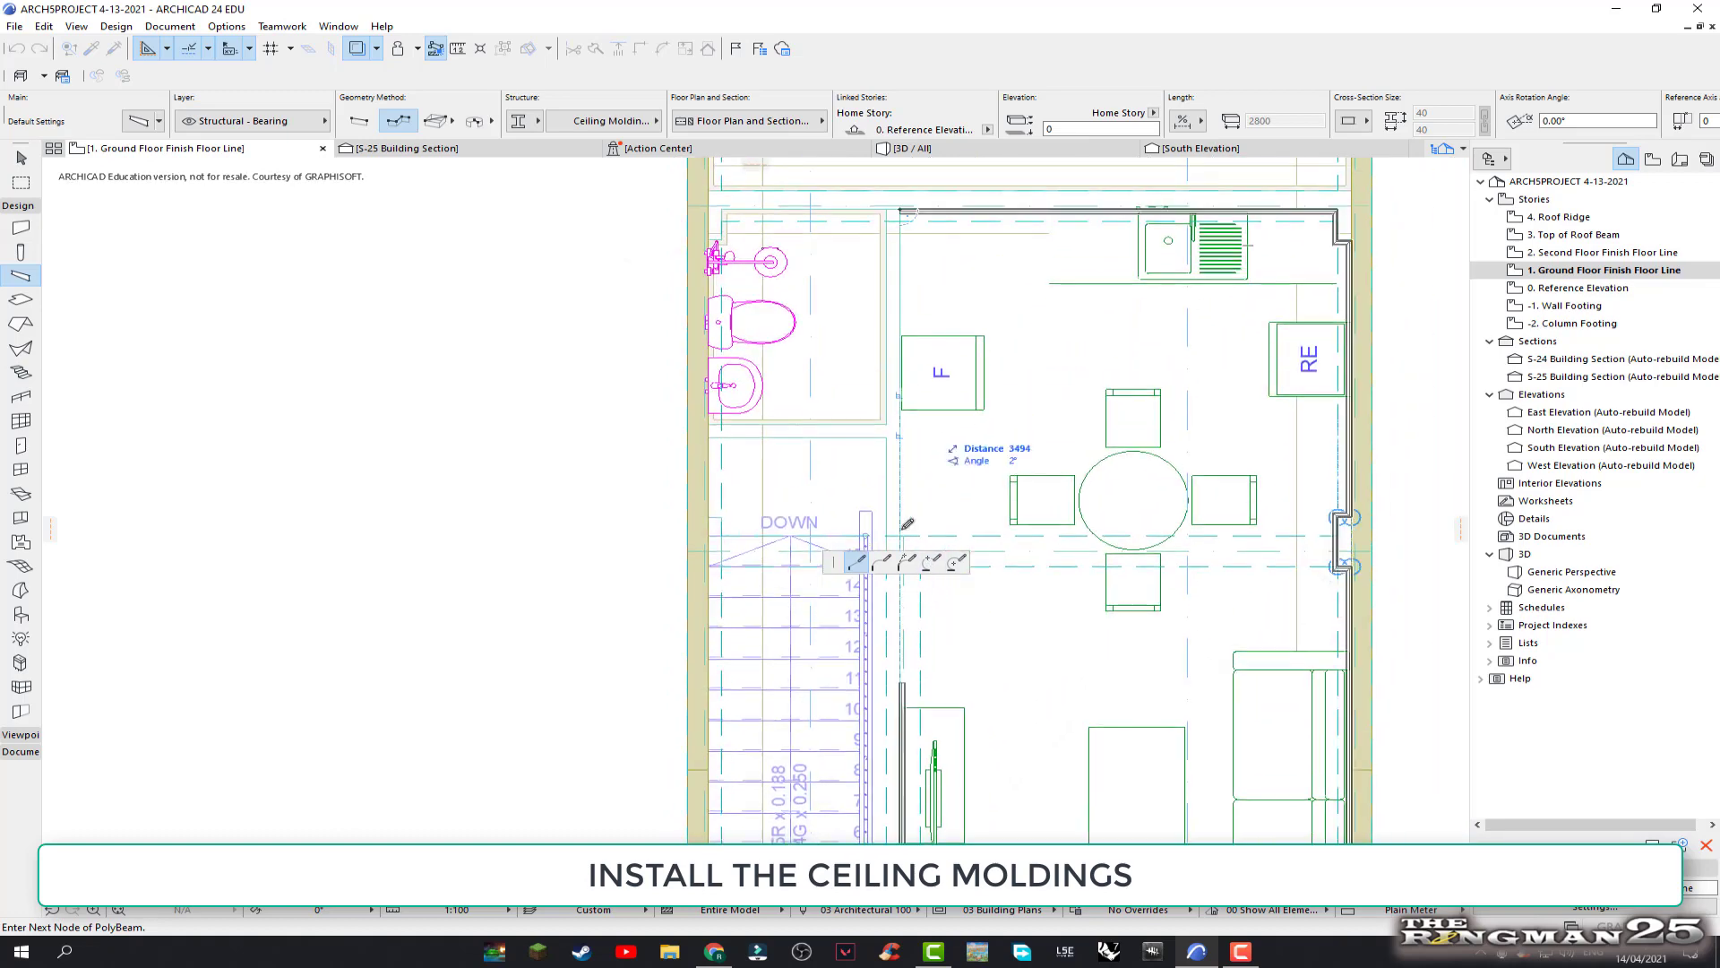
pyautogui.scroll(2, 903, 206)
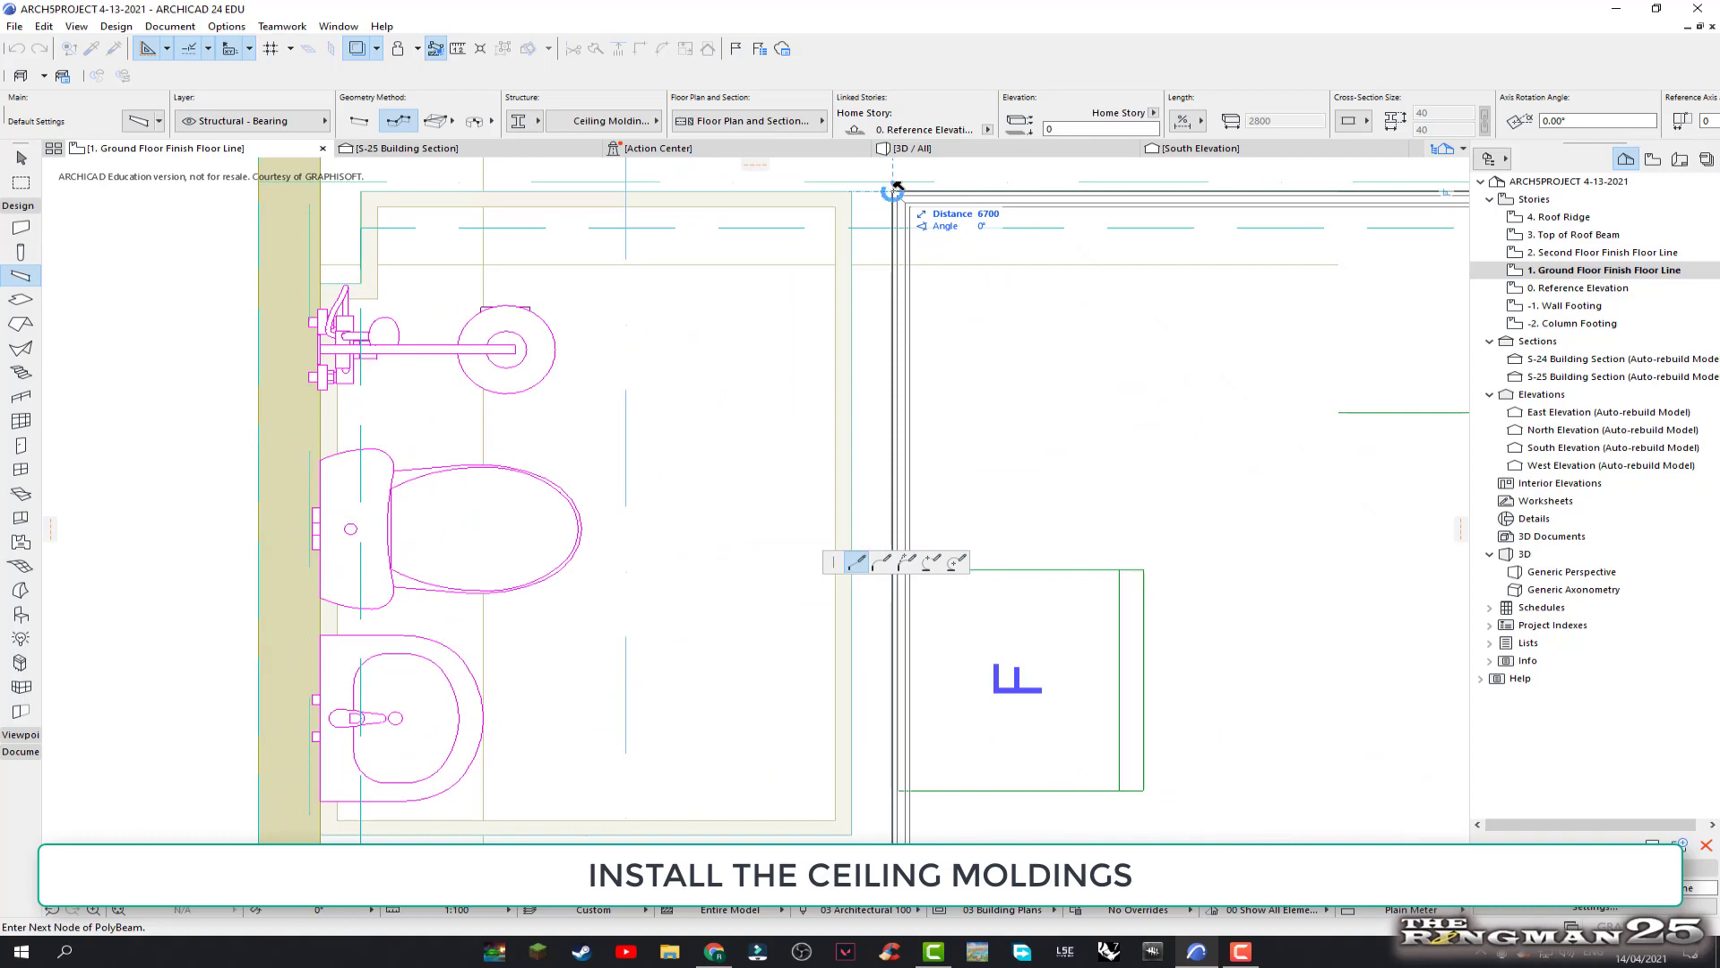
pyautogui.doubleClick(896, 190)
# Keep the living-area molding and zoom in on the small space beside the stair
pyautogui.click(957, 370)
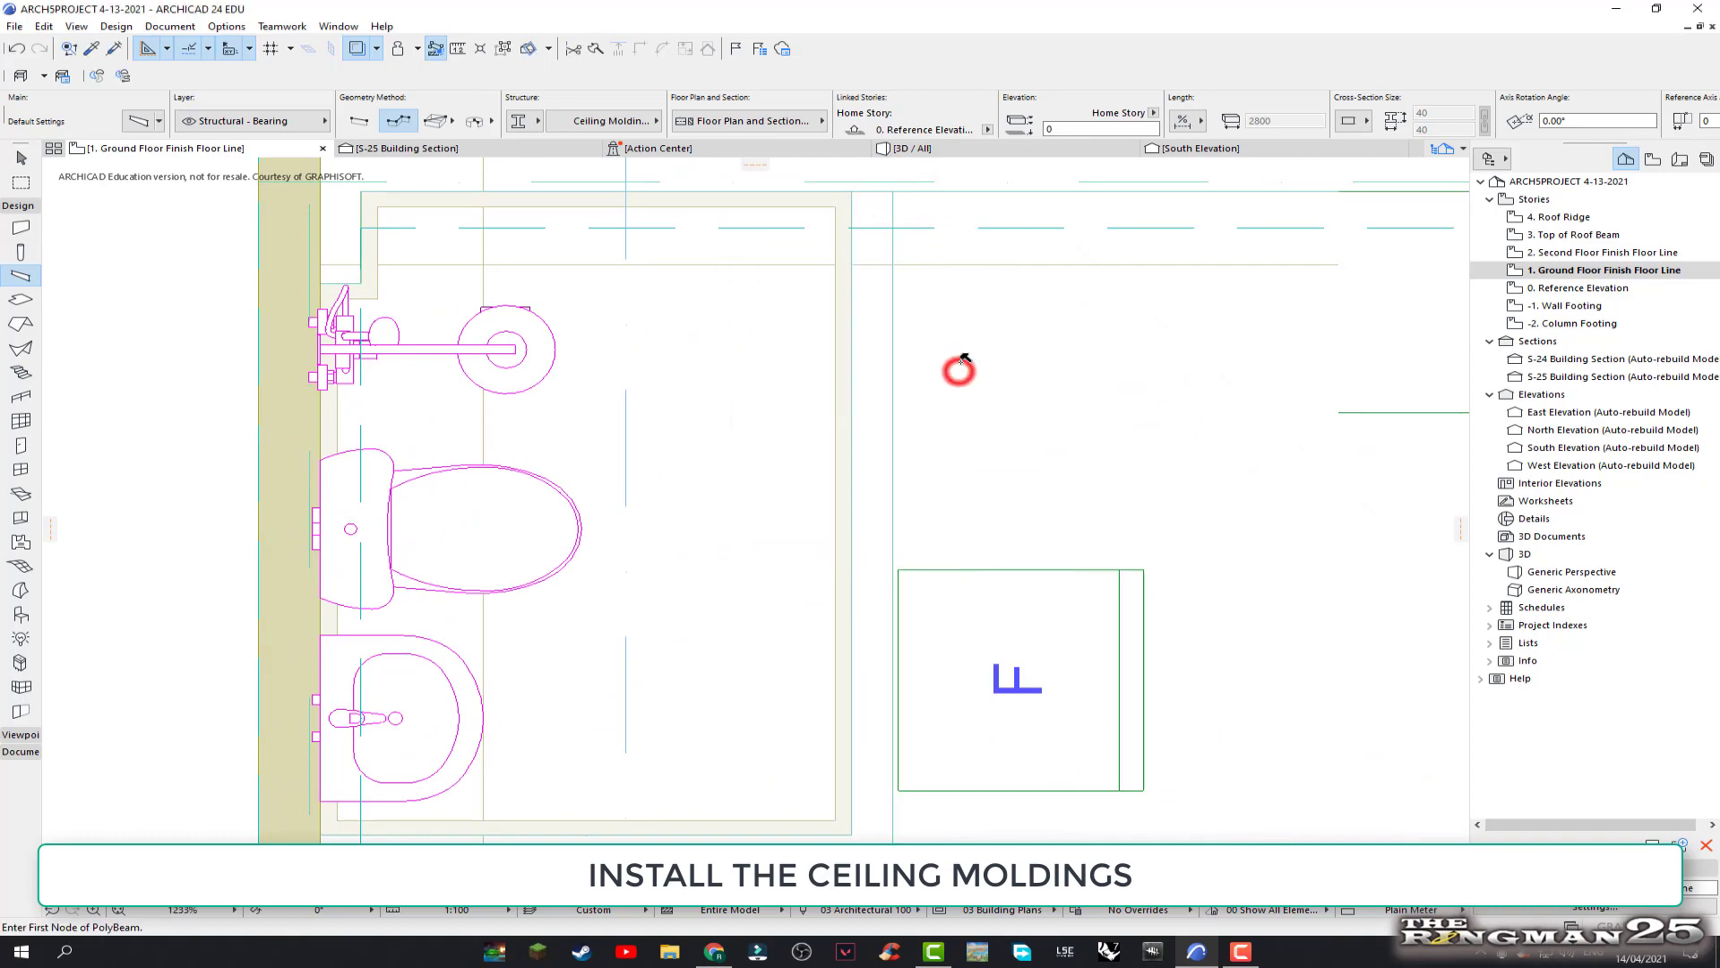
pyautogui.scroll(-2, 986, 403)
pyautogui.scroll(-2, 1003, 466)
pyautogui.scroll(-2, 989, 580)
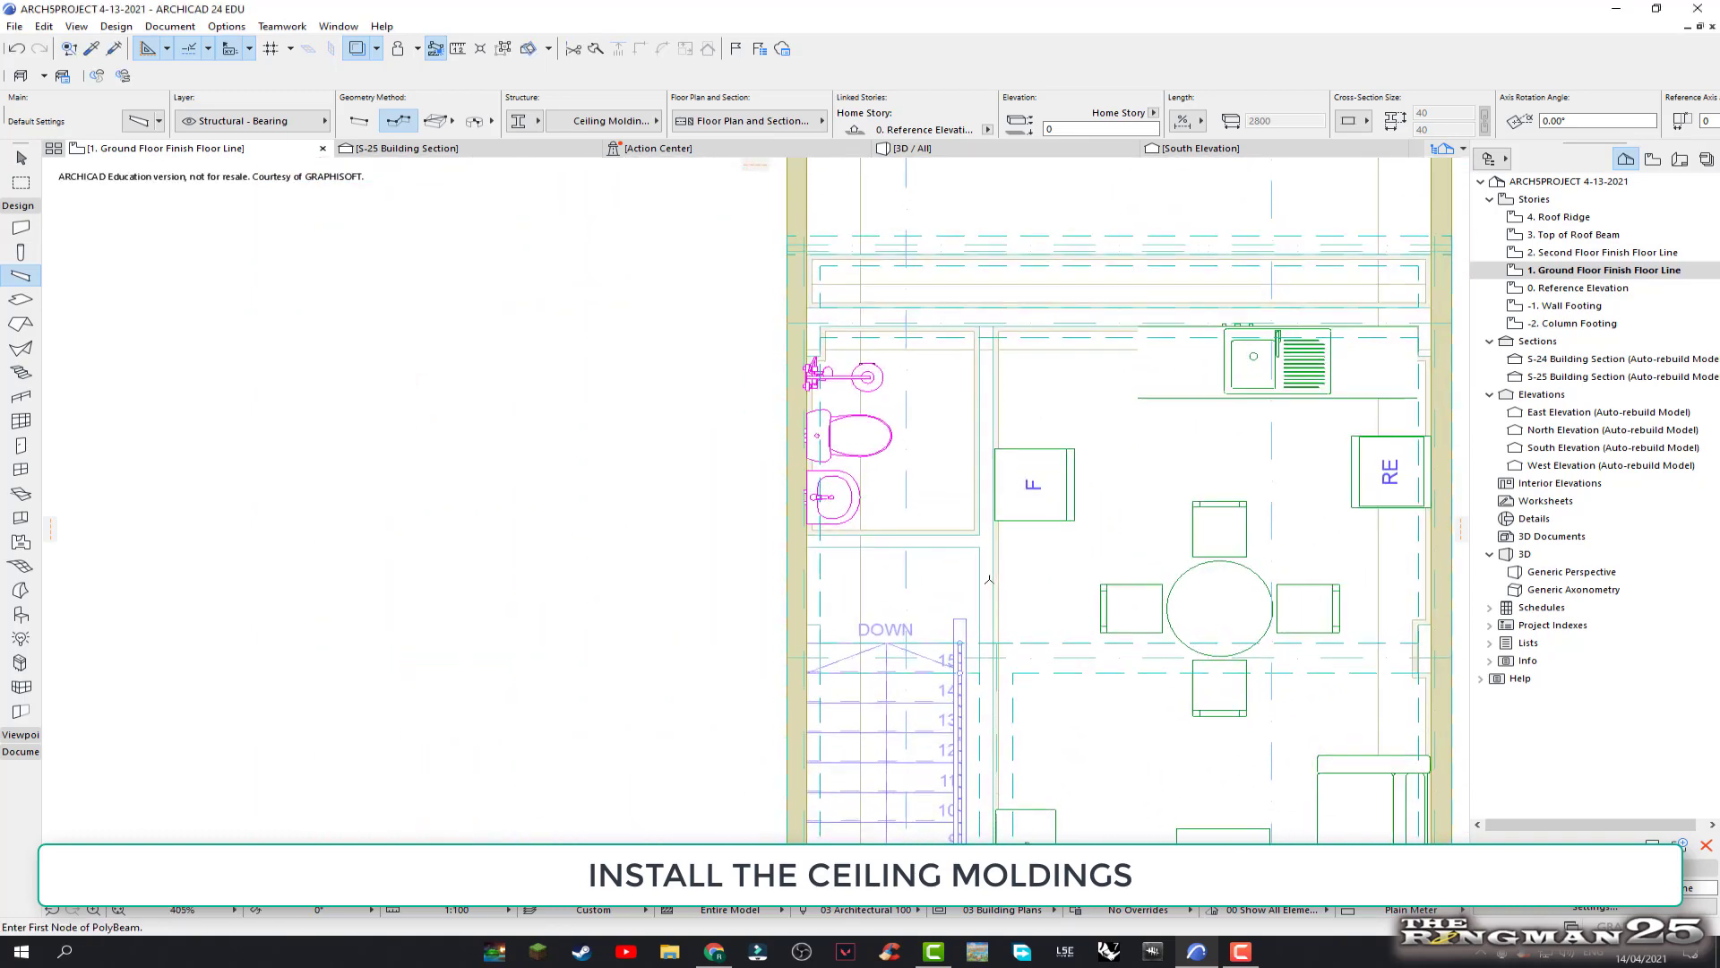
pyautogui.scroll(1, 989, 579)
pyautogui.scroll(1, 964, 484)
pyautogui.scroll(2, 868, 411)
pyautogui.scroll(1, 805, 409)
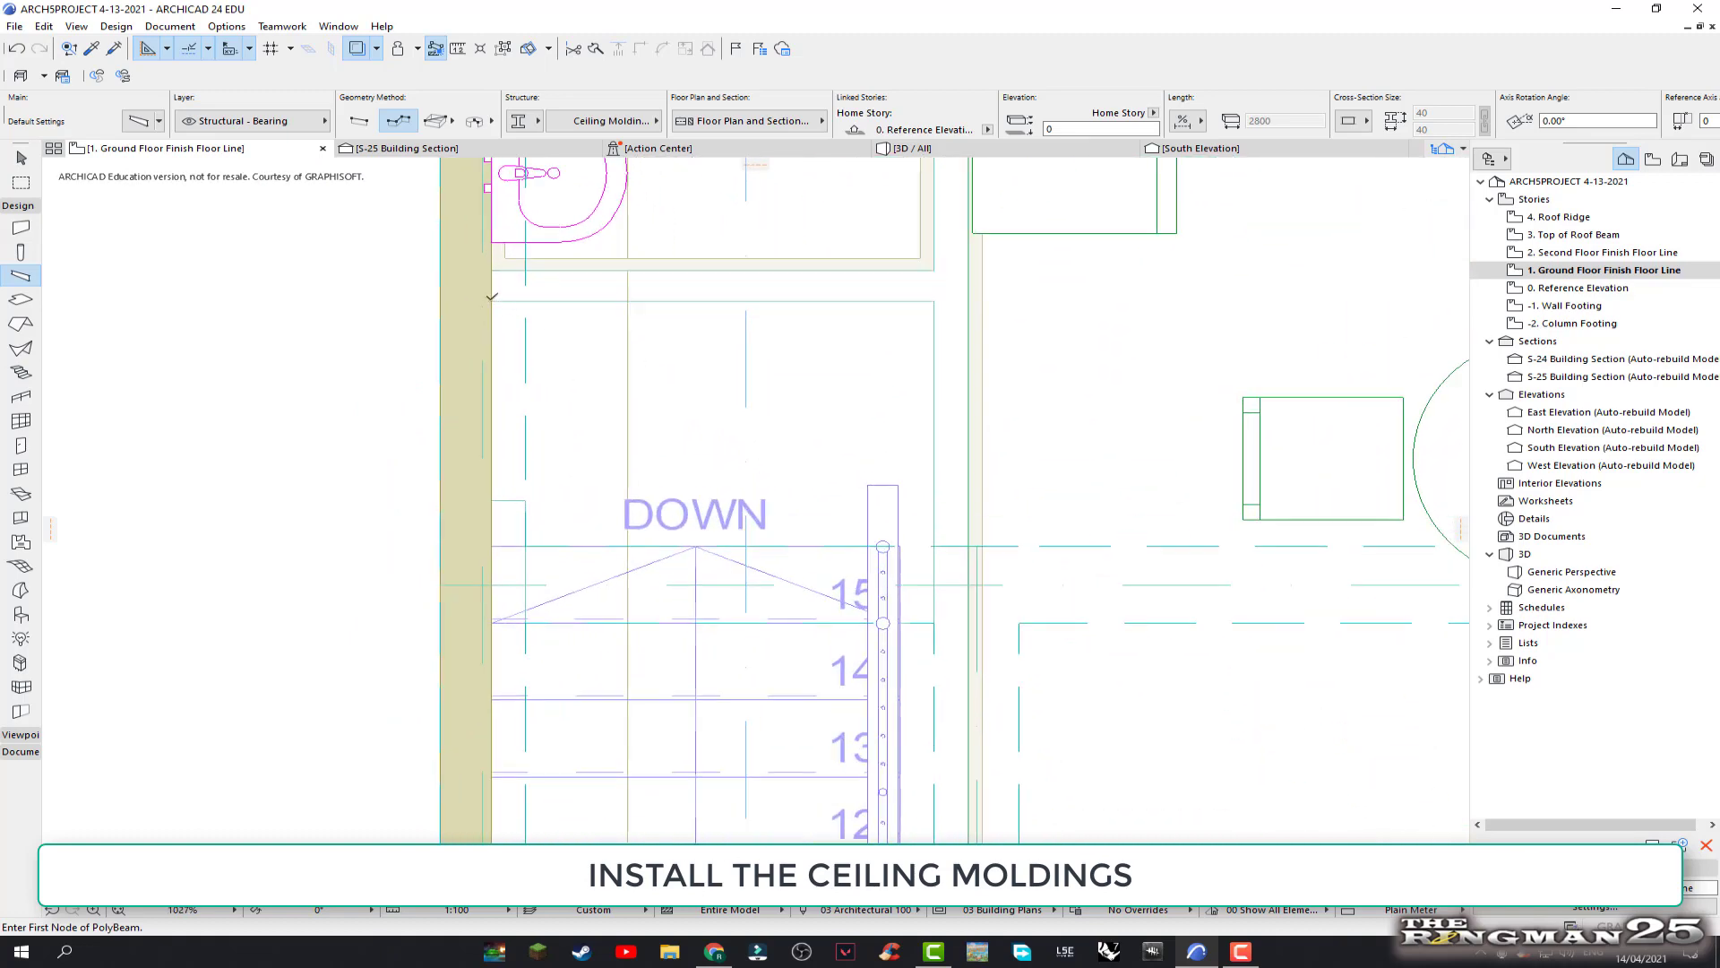
# Trace a closed four-corner molding between the bathroom and DOWN label, then pan toward the garage
pyautogui.click(492, 302)
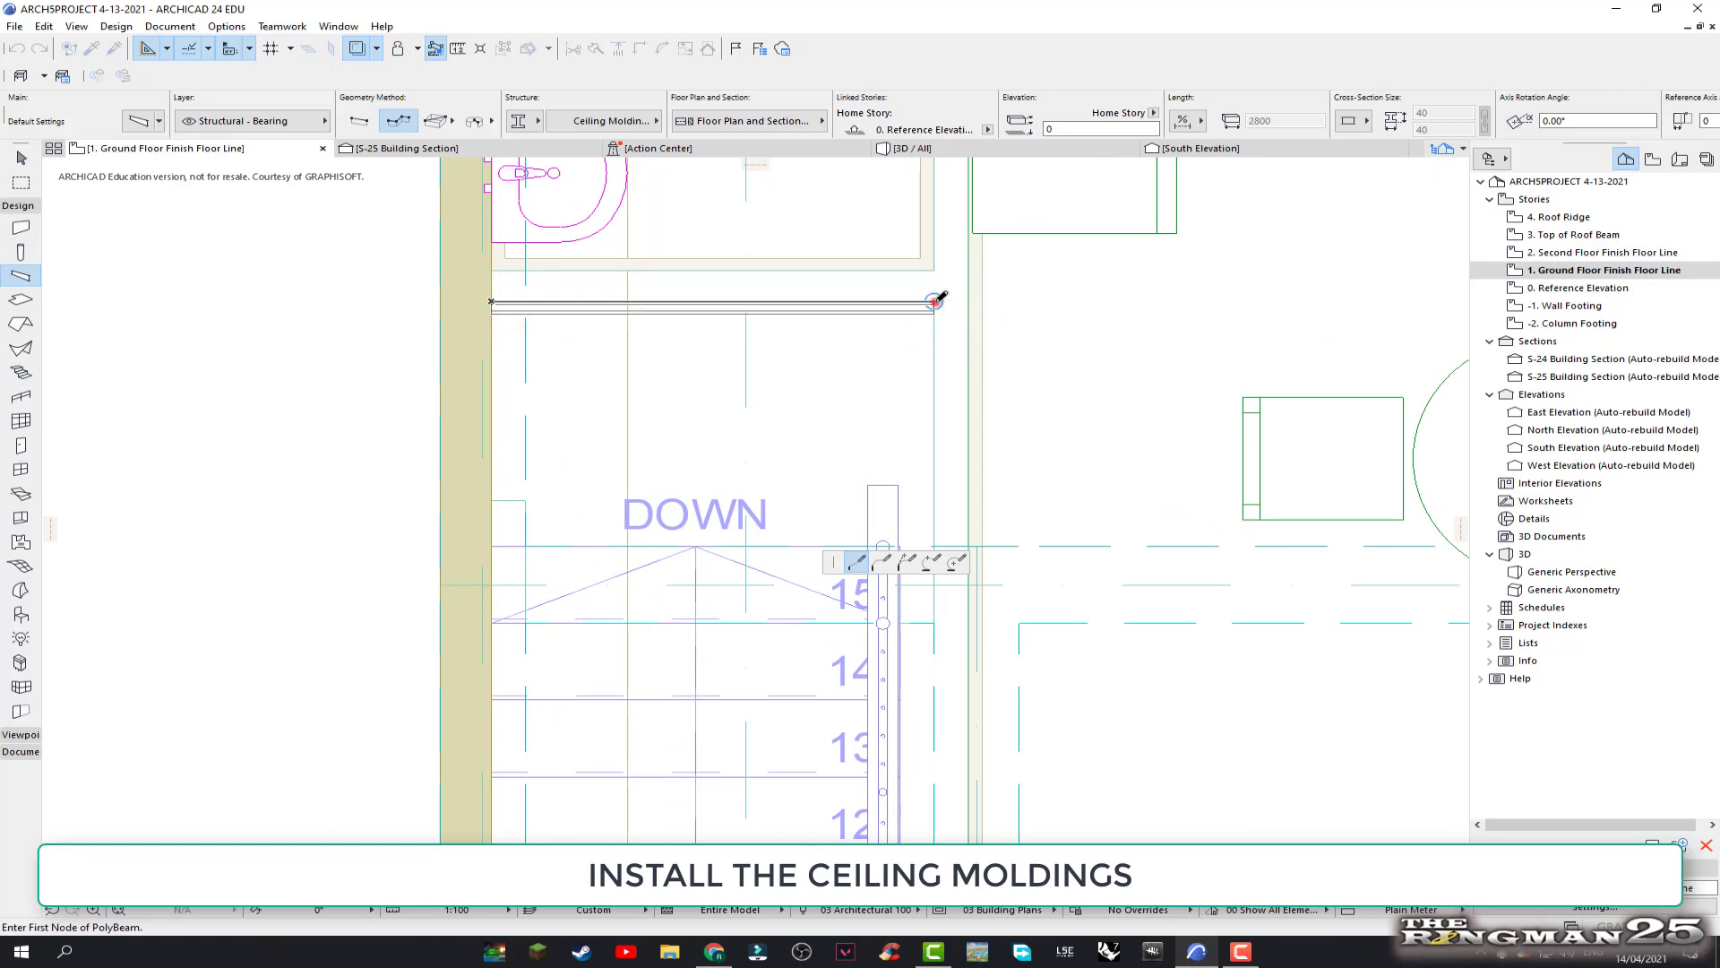
pyautogui.click(934, 302)
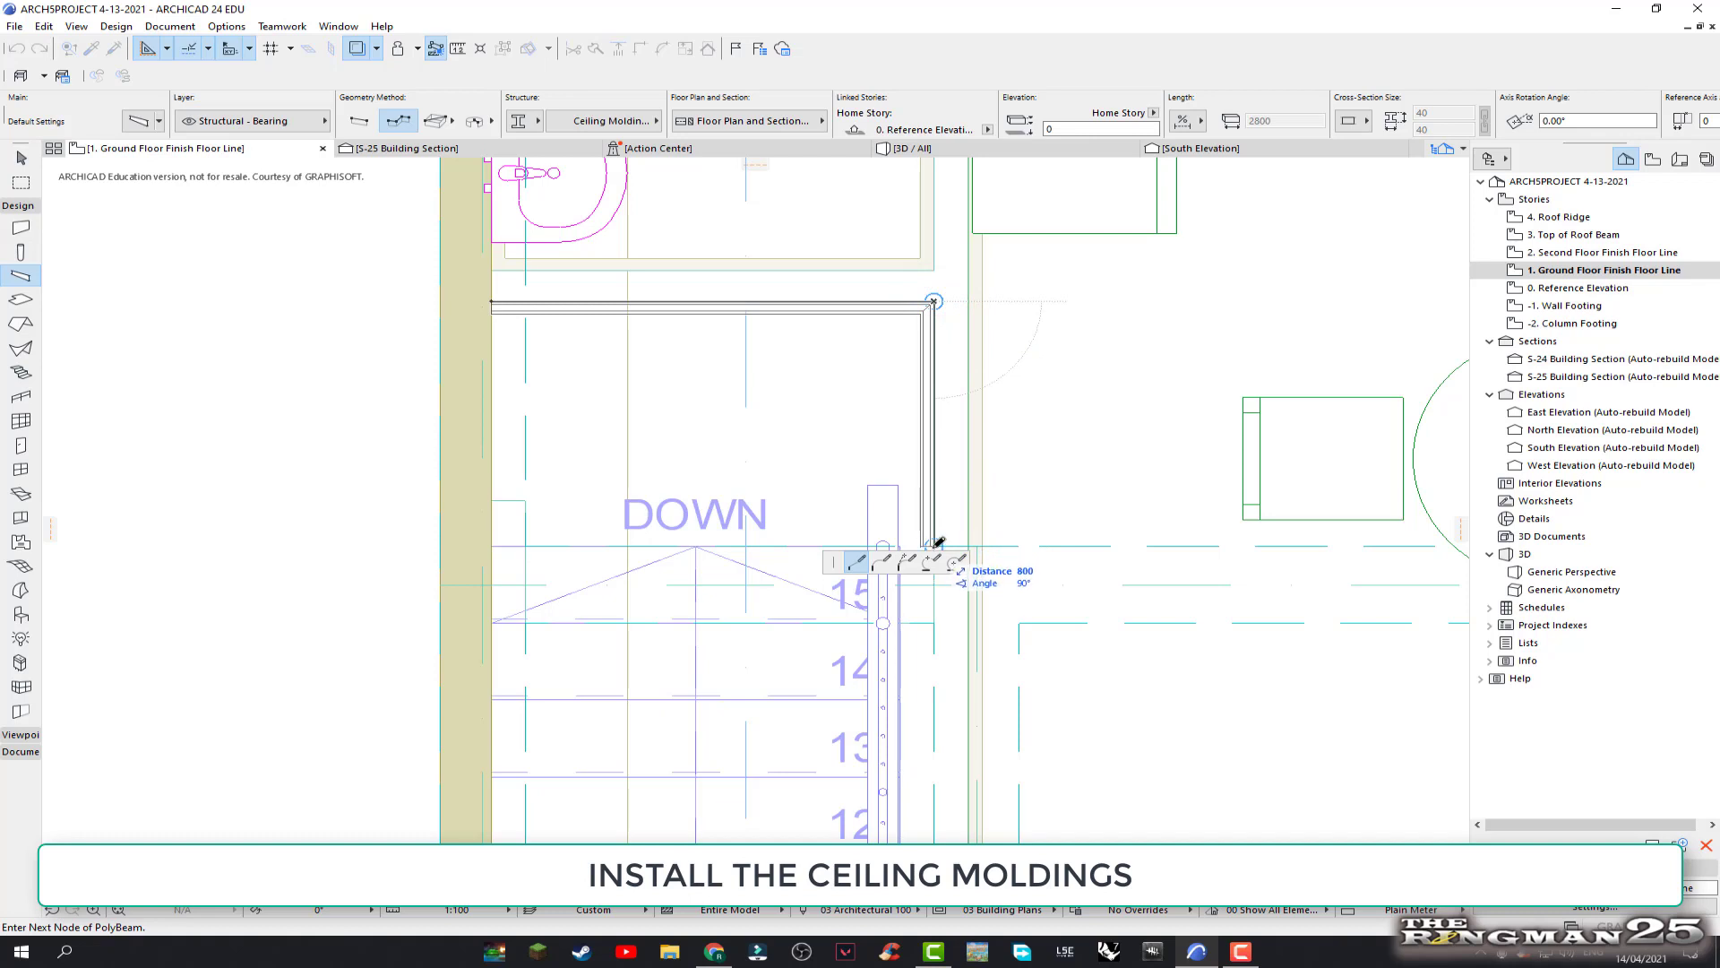
pyautogui.click(935, 544)
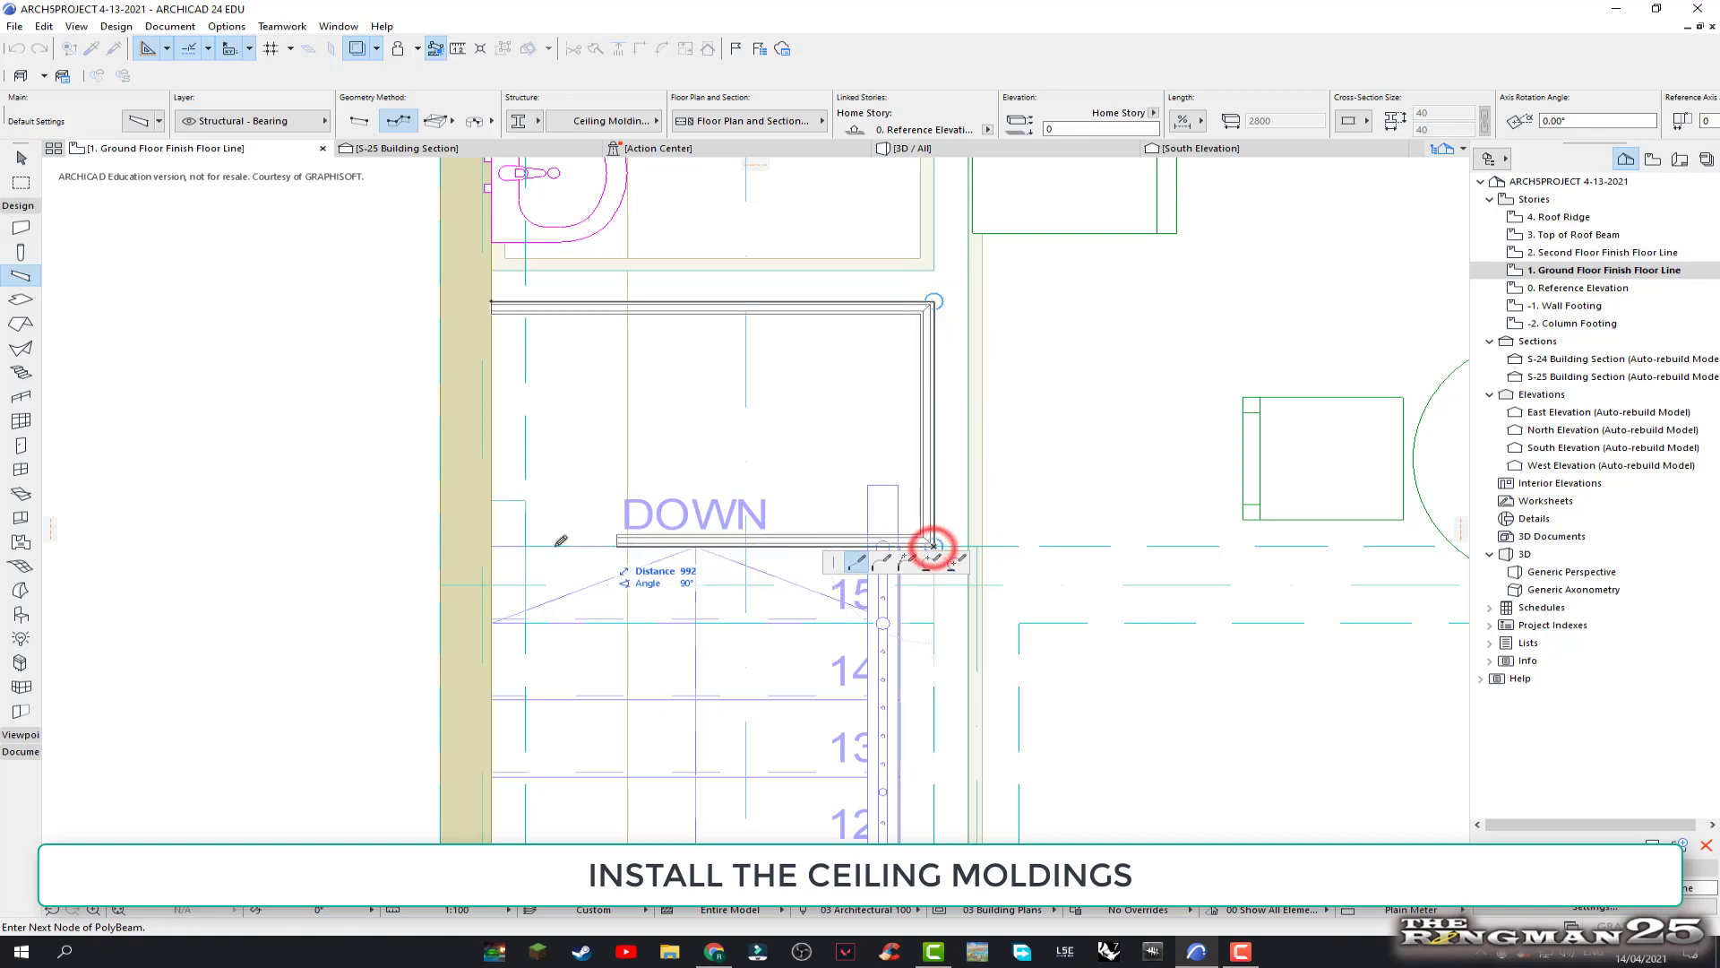
pyautogui.click(493, 544)
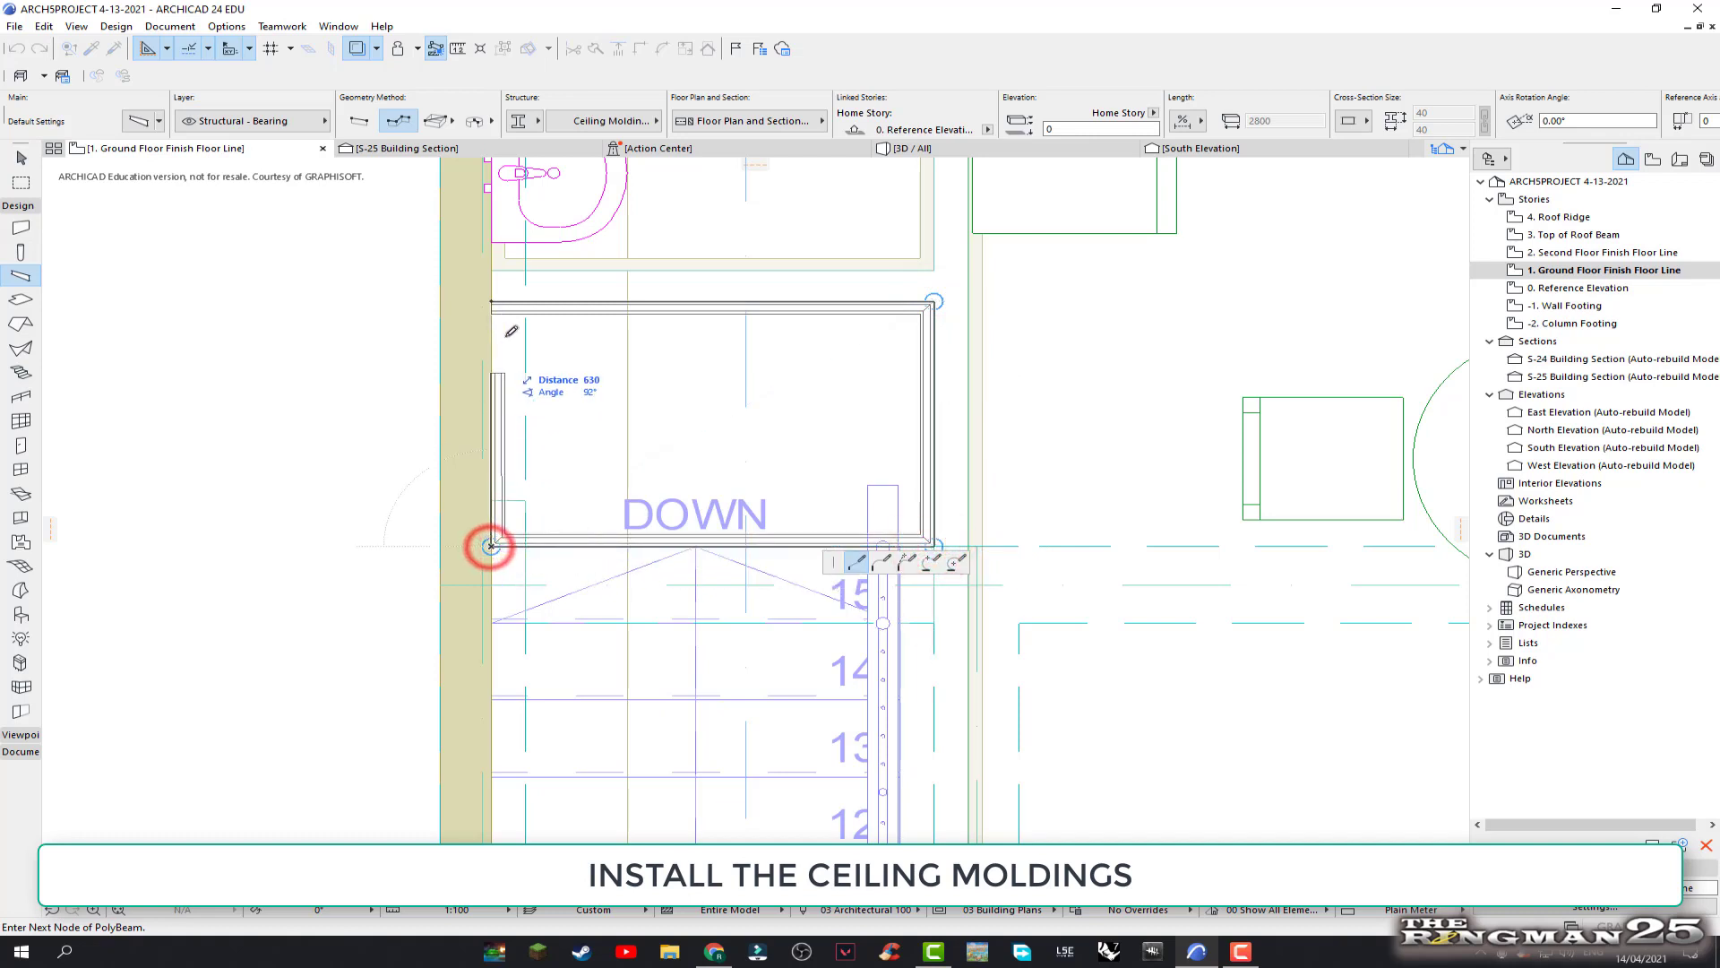
pyautogui.click(496, 298)
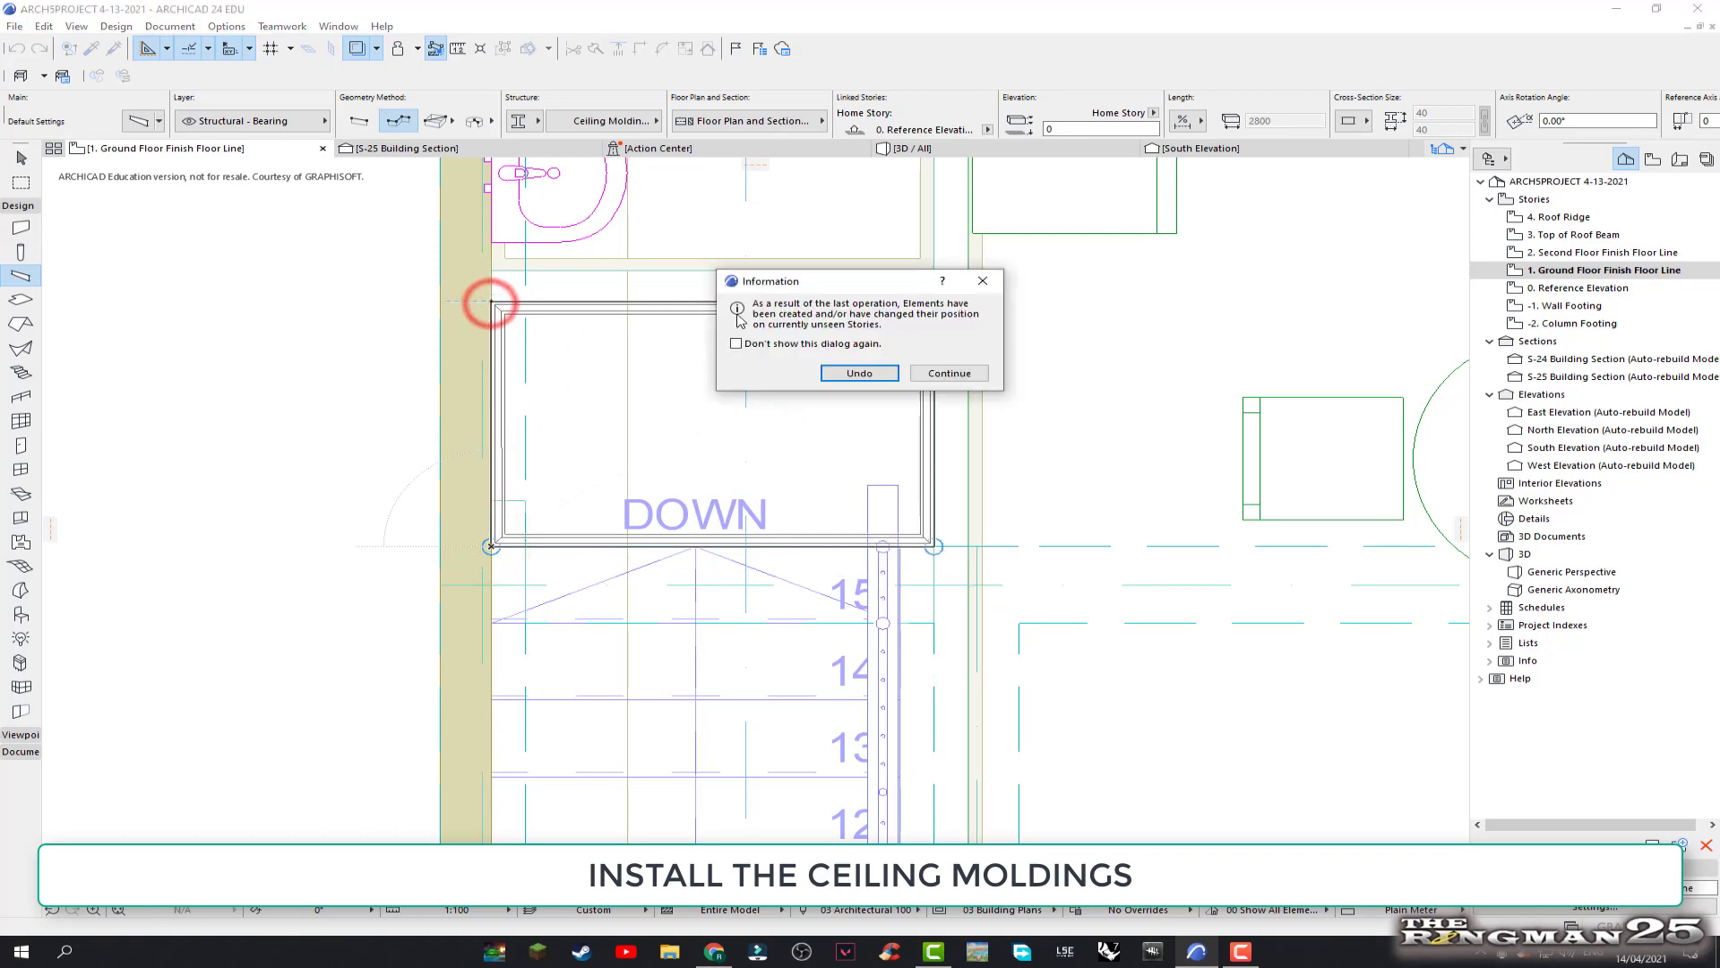
pyautogui.click(944, 371)
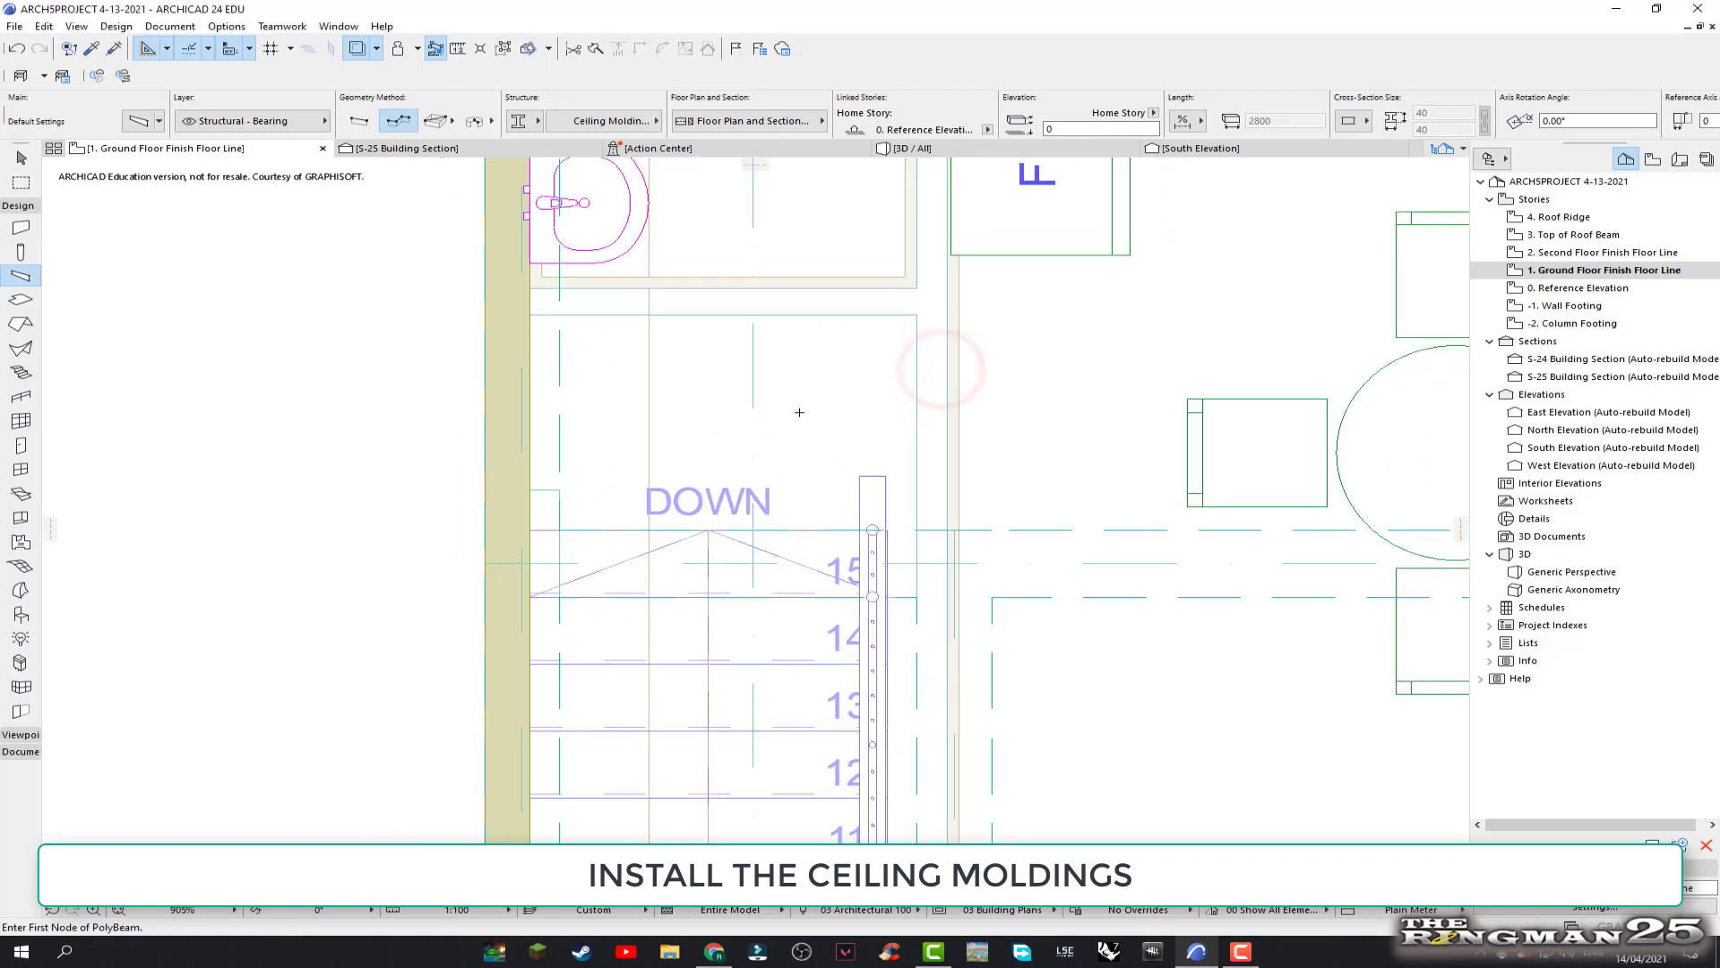
pyautogui.scroll(-2, 993, 647)
pyautogui.scroll(-3, 993, 648)
pyautogui.moveTo(994, 648); pyautogui.dragTo(942, 405, button='middle')
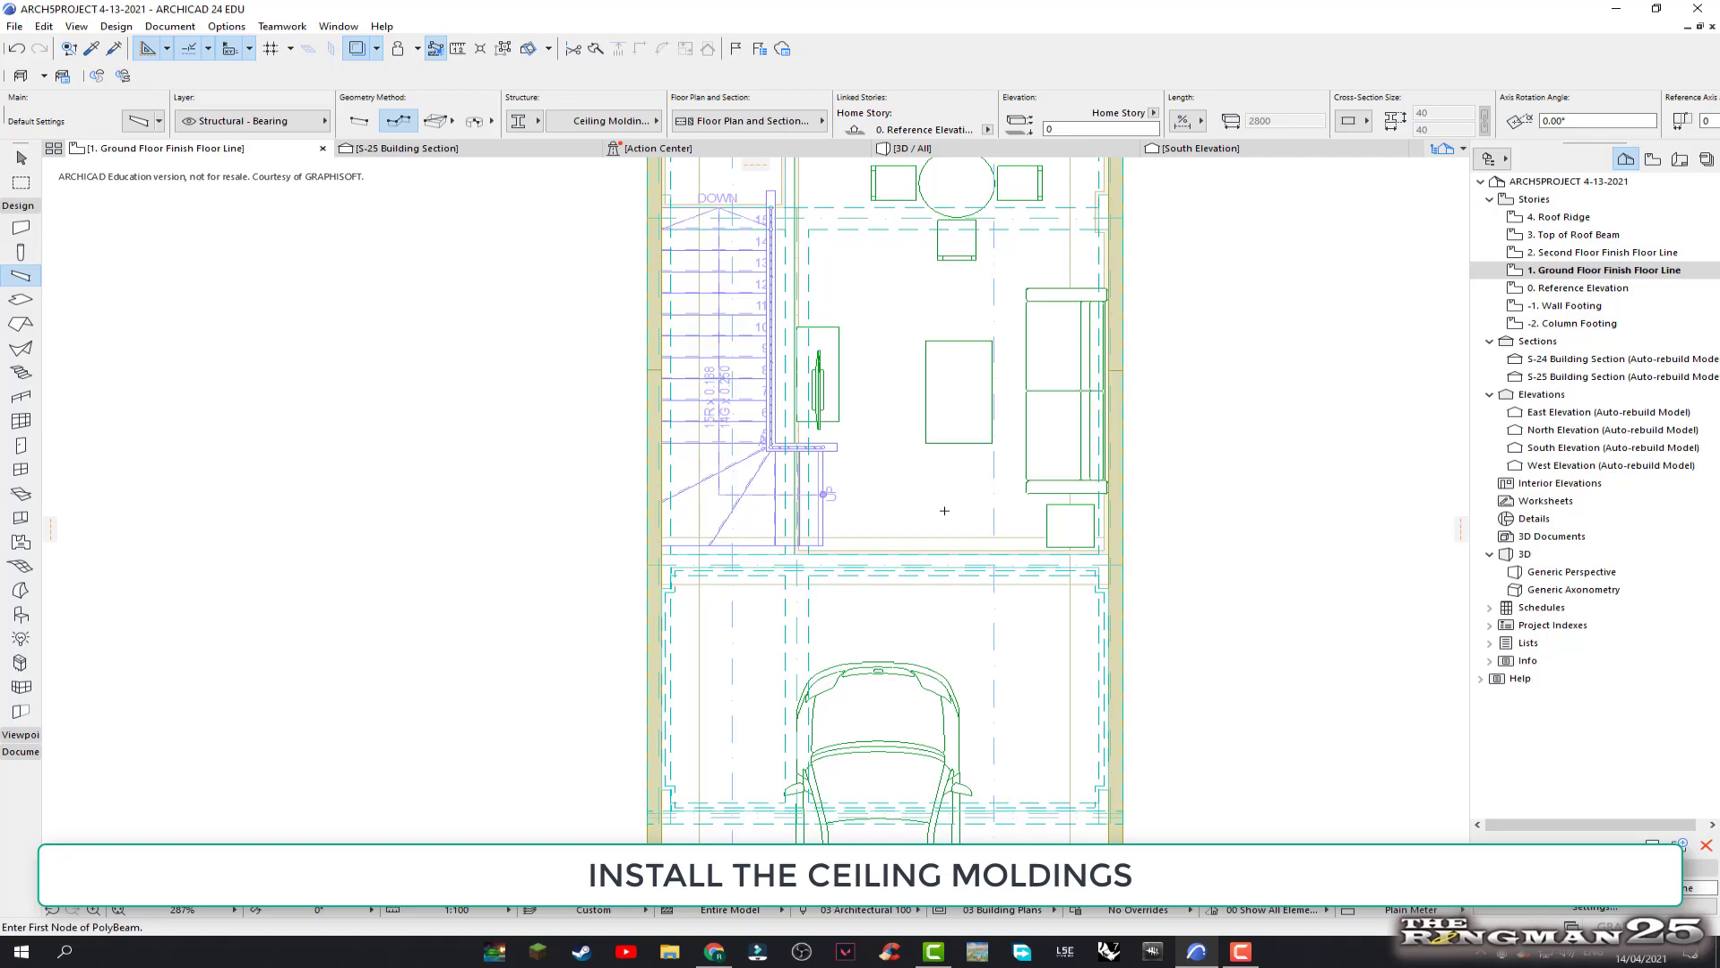
pyautogui.scroll(-2, 955, 554)
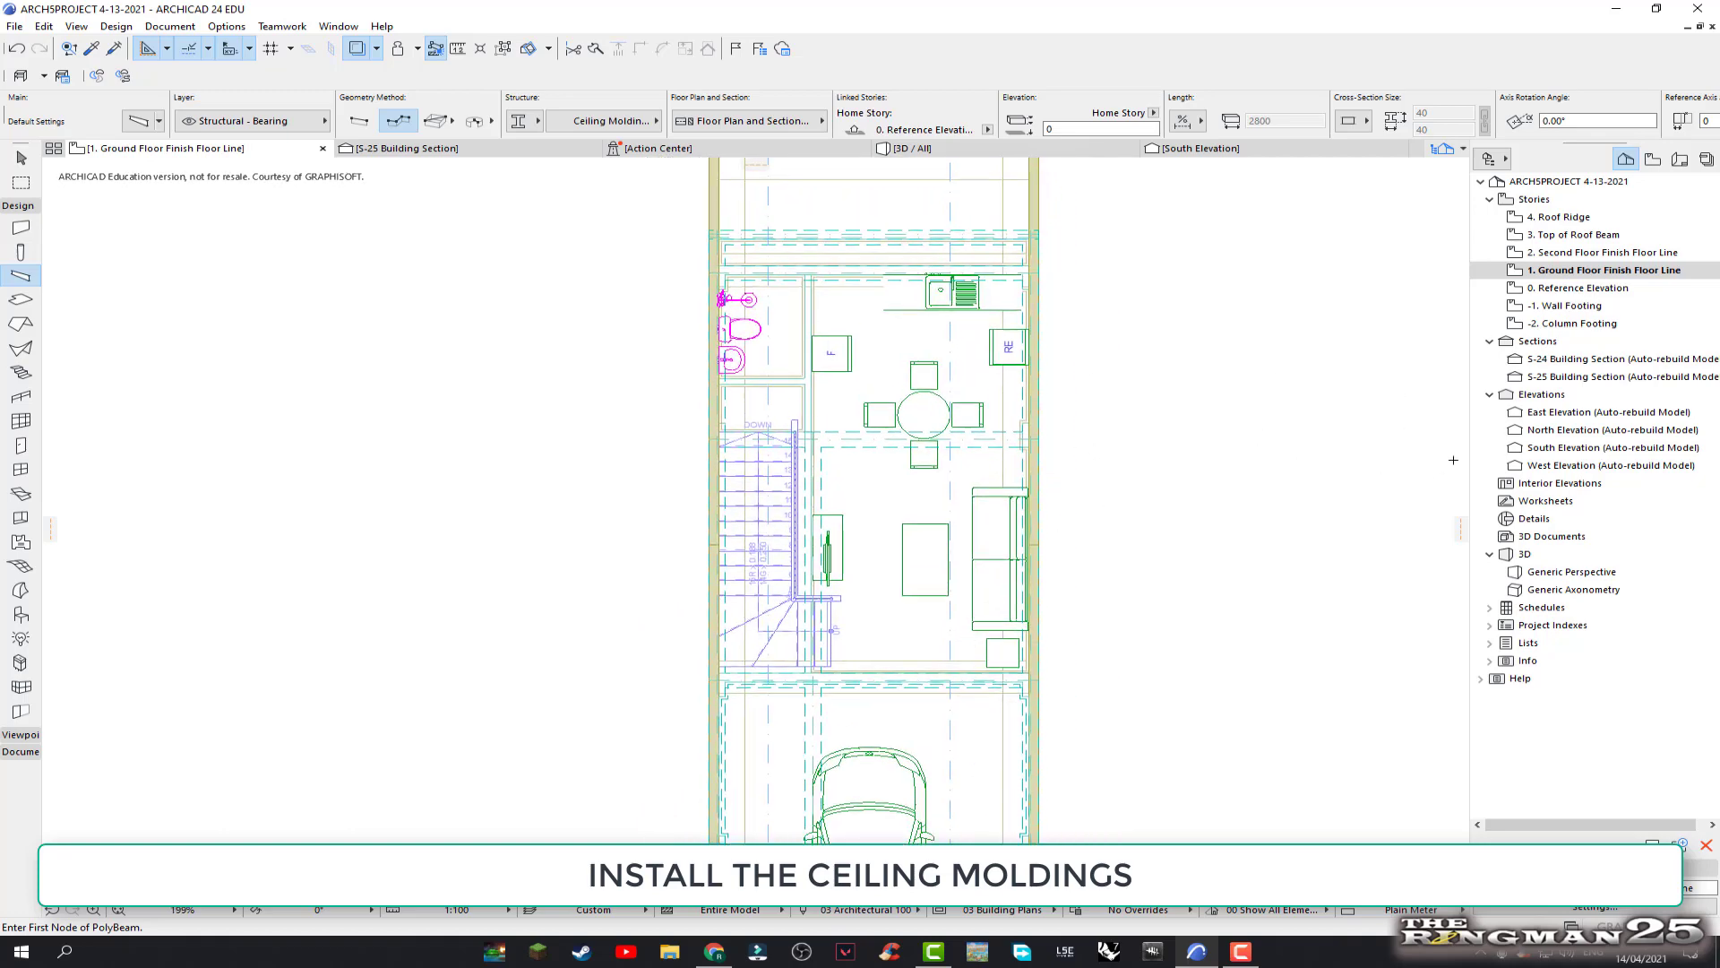
# Open the S-25 Building Section from the Navigator
pyautogui.doubleClick(1541, 376)
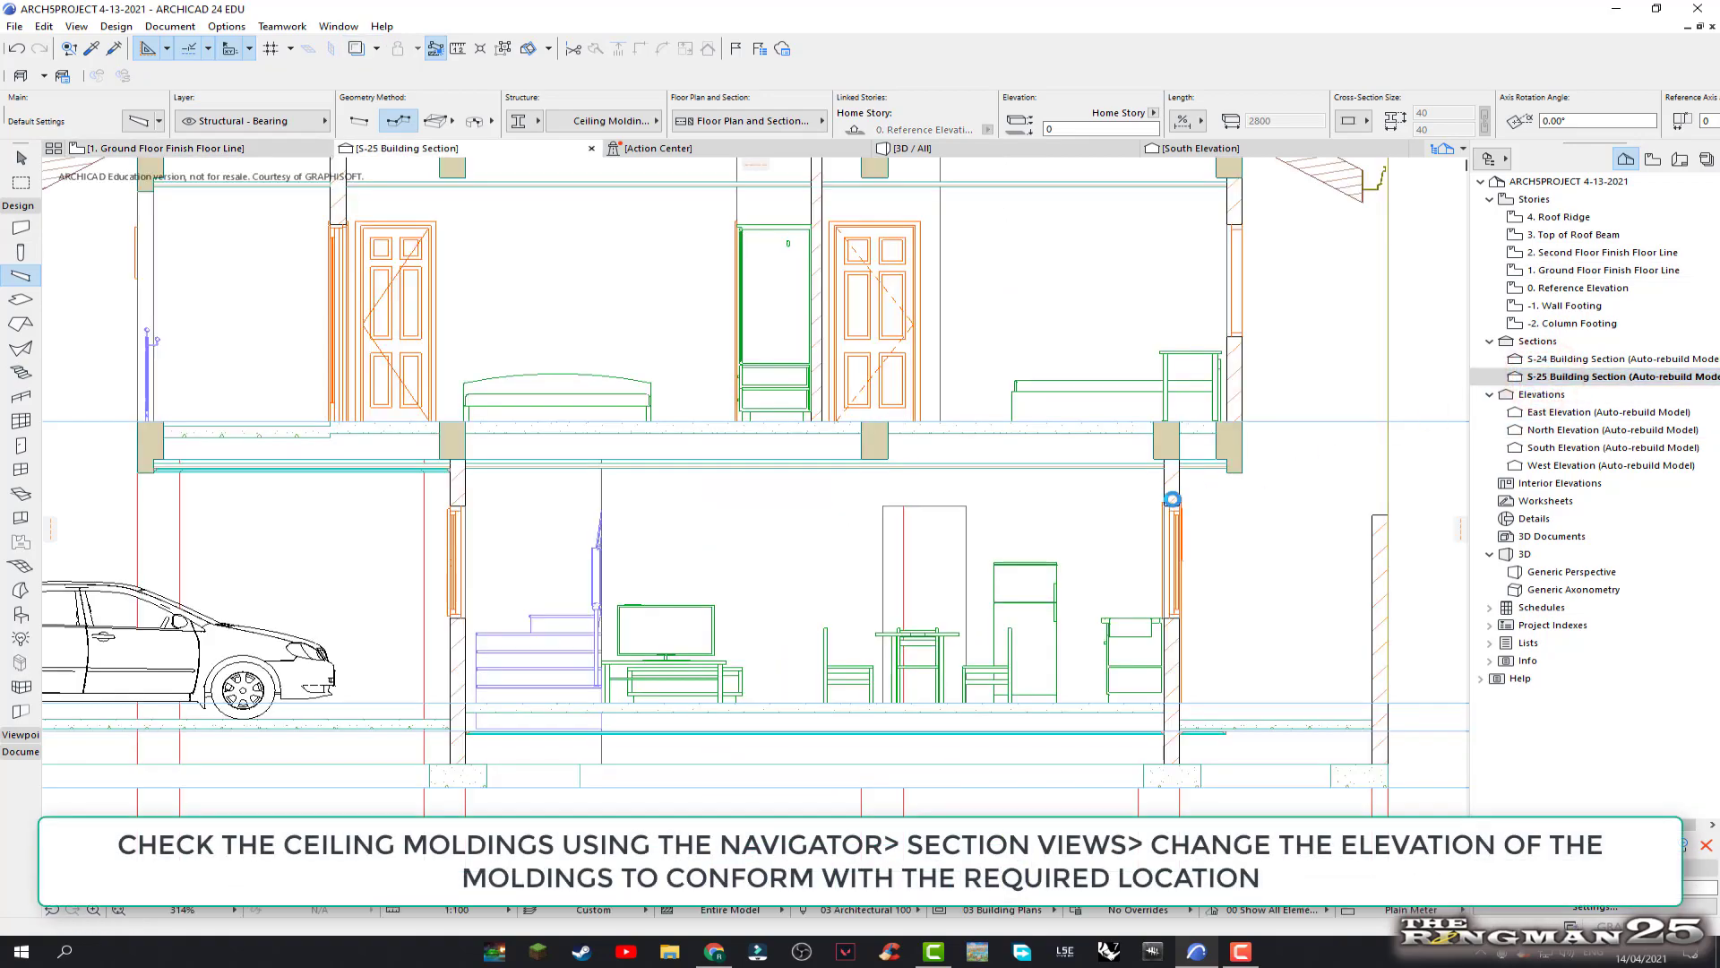
pyautogui.scroll(-3, 1031, 523)
pyautogui.scroll(2, 985, 511)
pyautogui.scroll(2, 930, 502)
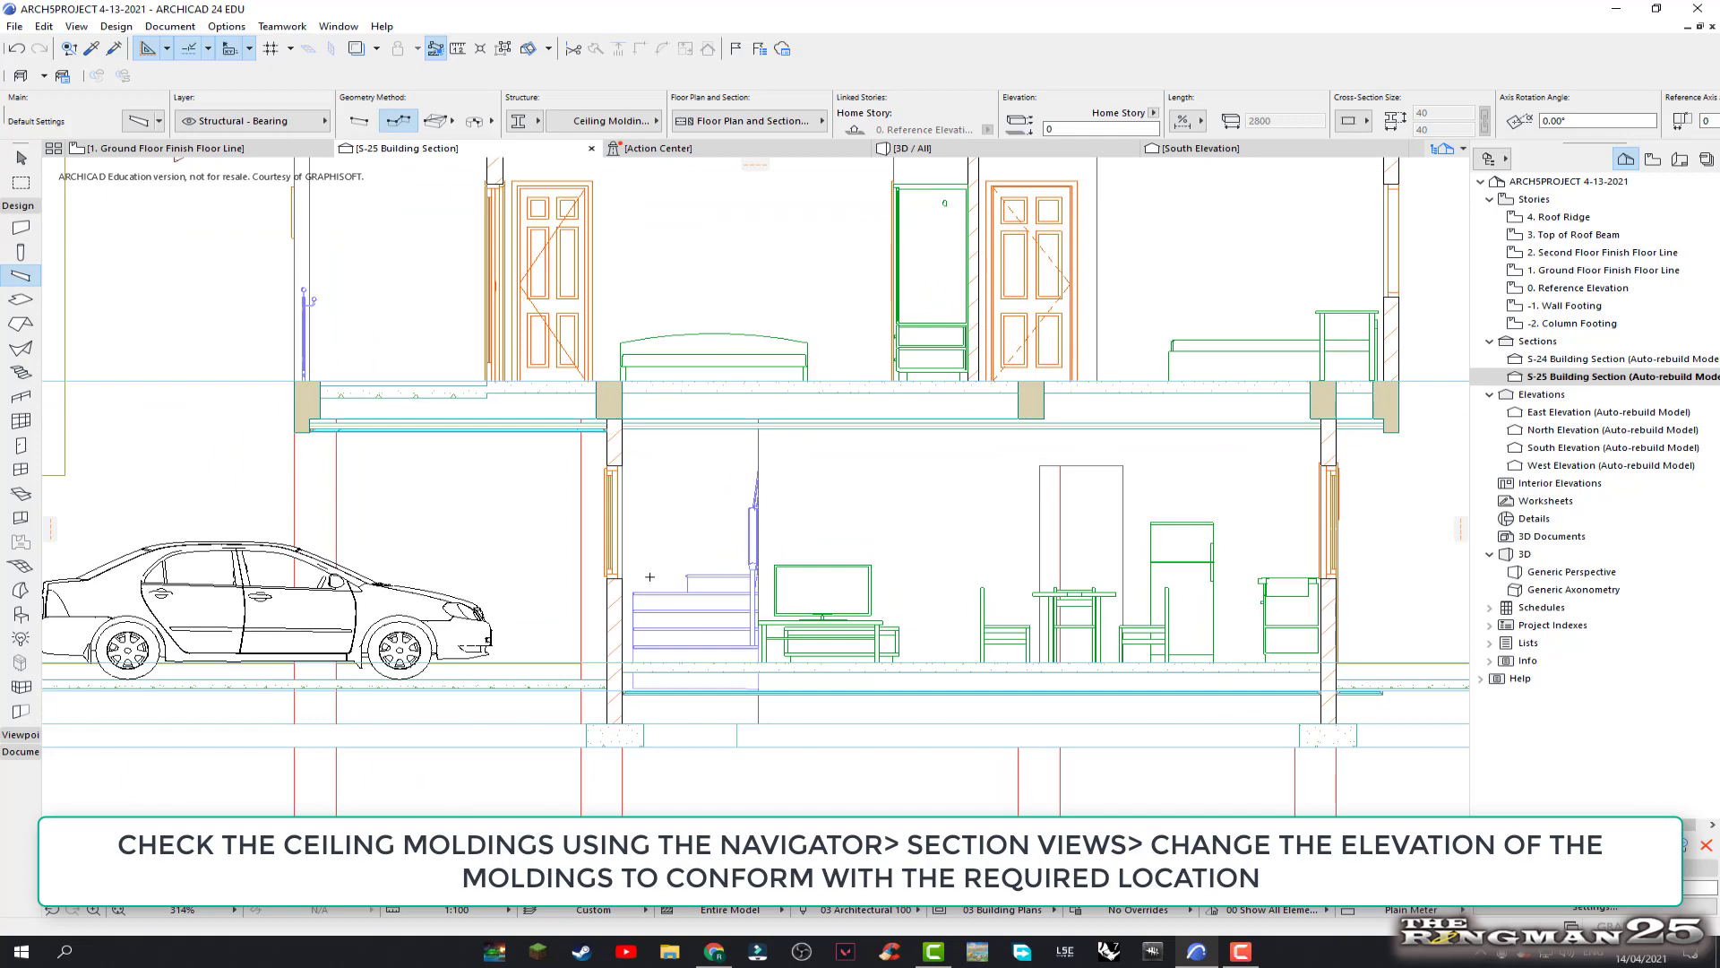
# Select the ground-floor ceiling moldings in section, confirming they sit at elevation 20
pyautogui.press('Escape')
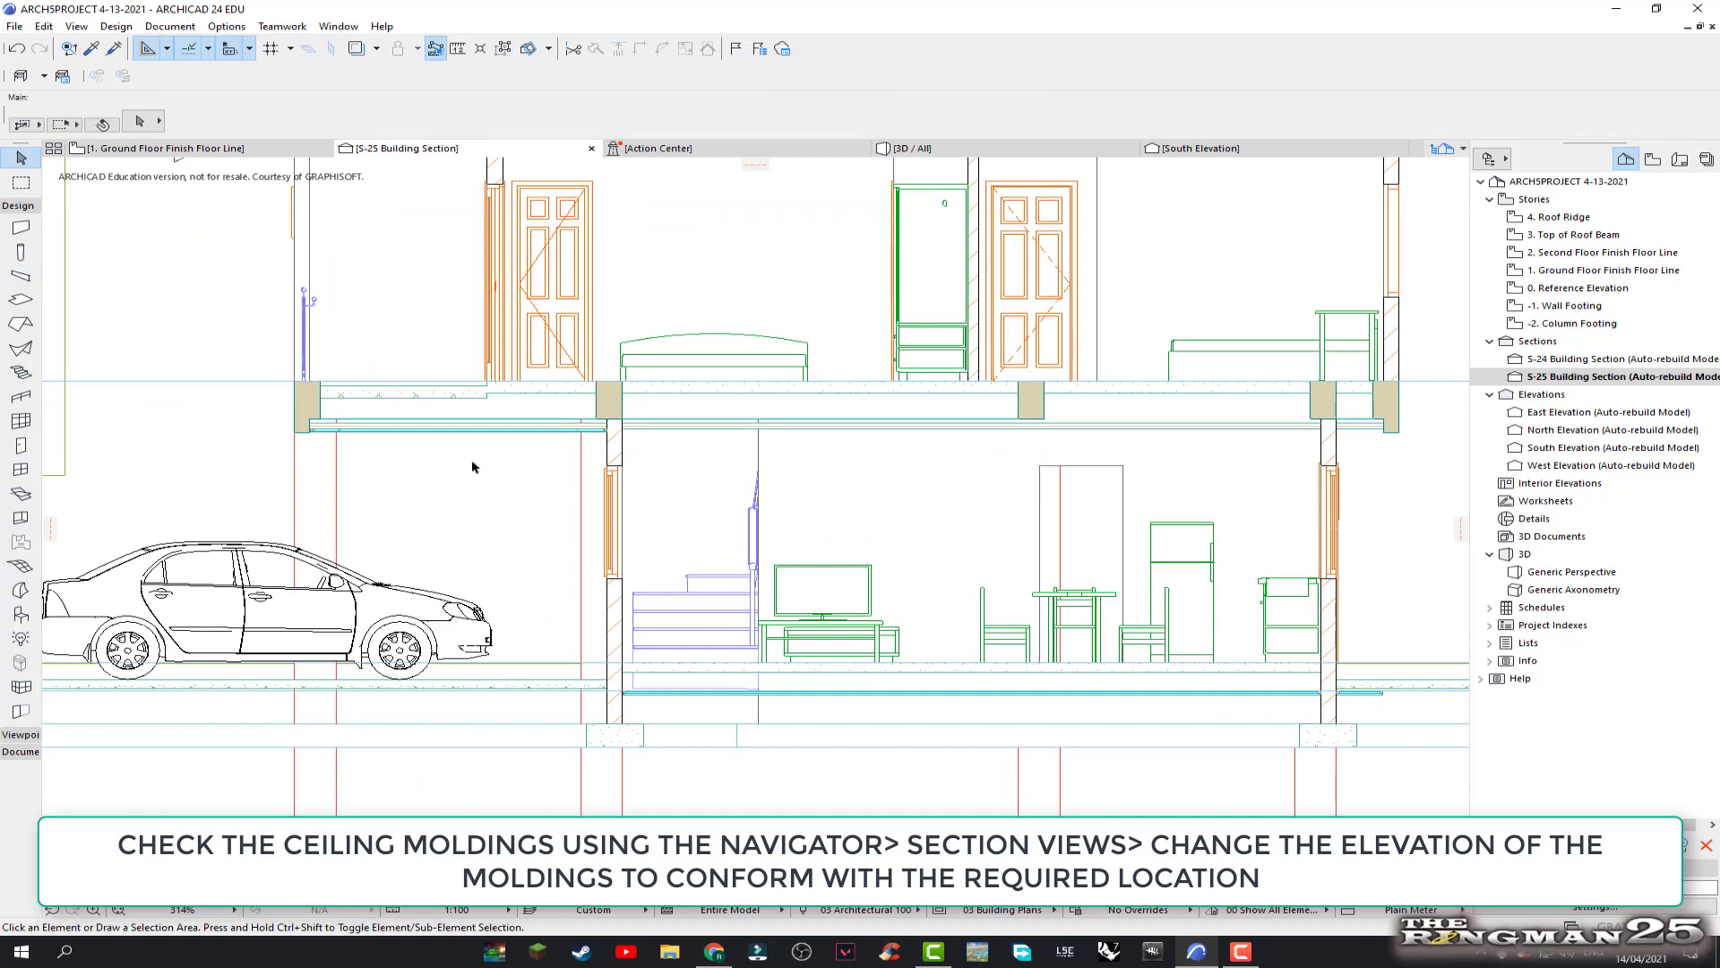
pyautogui.scroll(2, 459, 424)
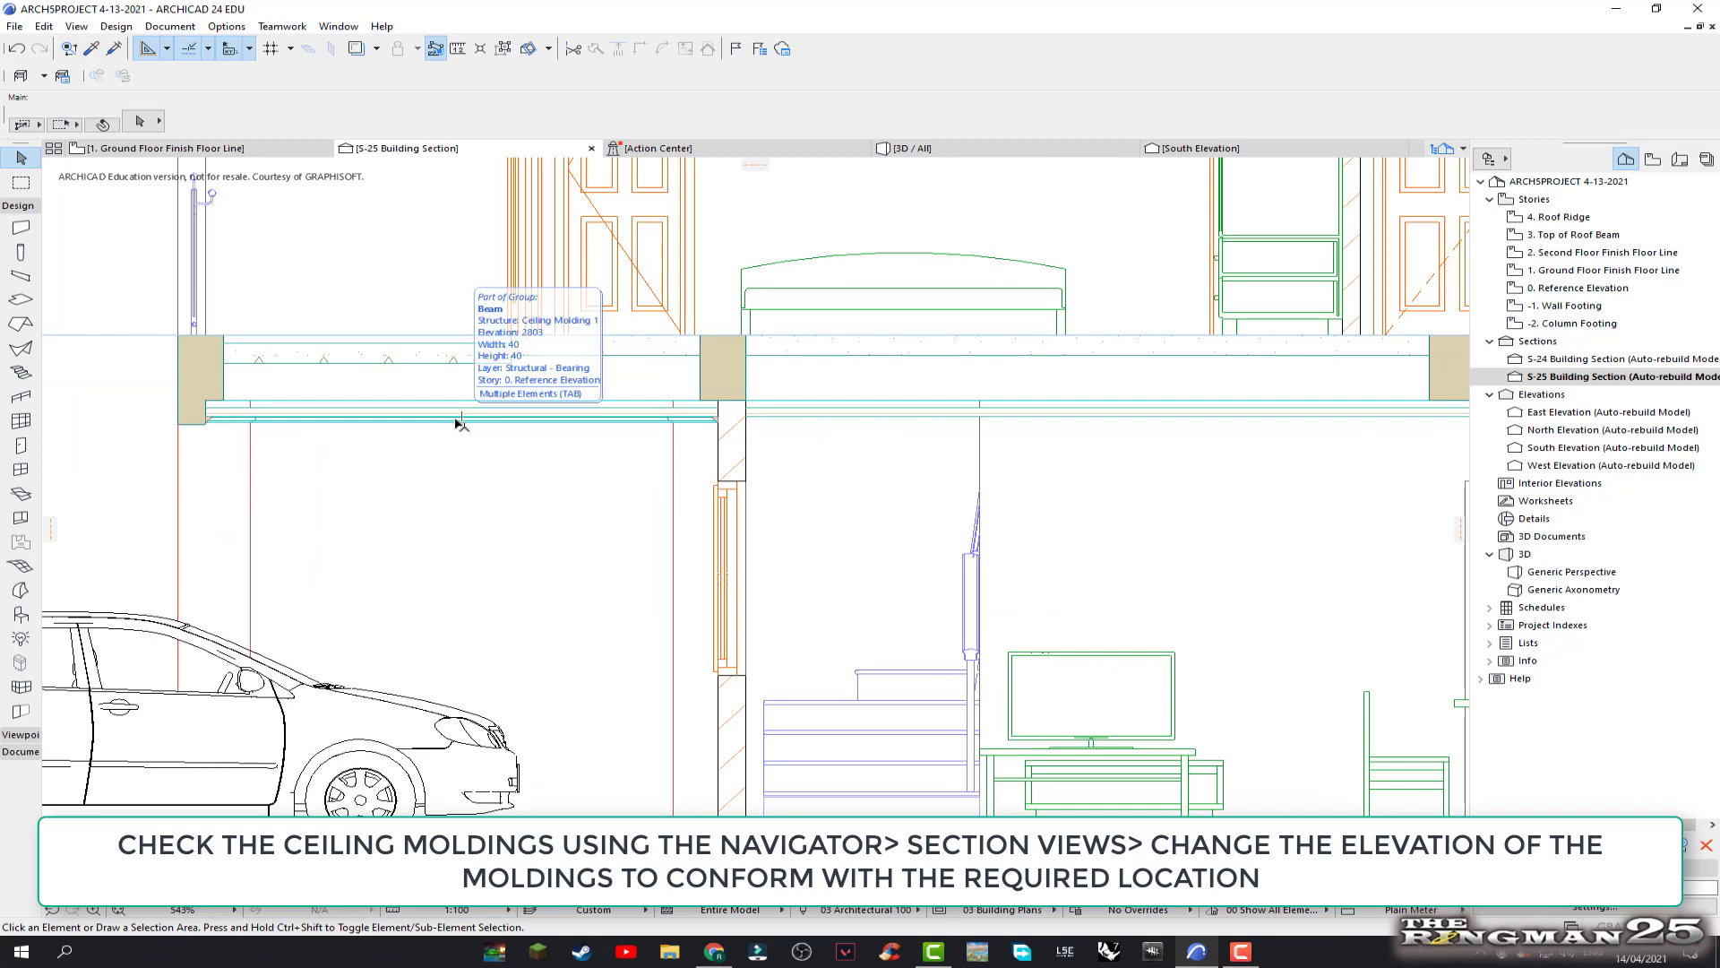
pyautogui.click(458, 419)
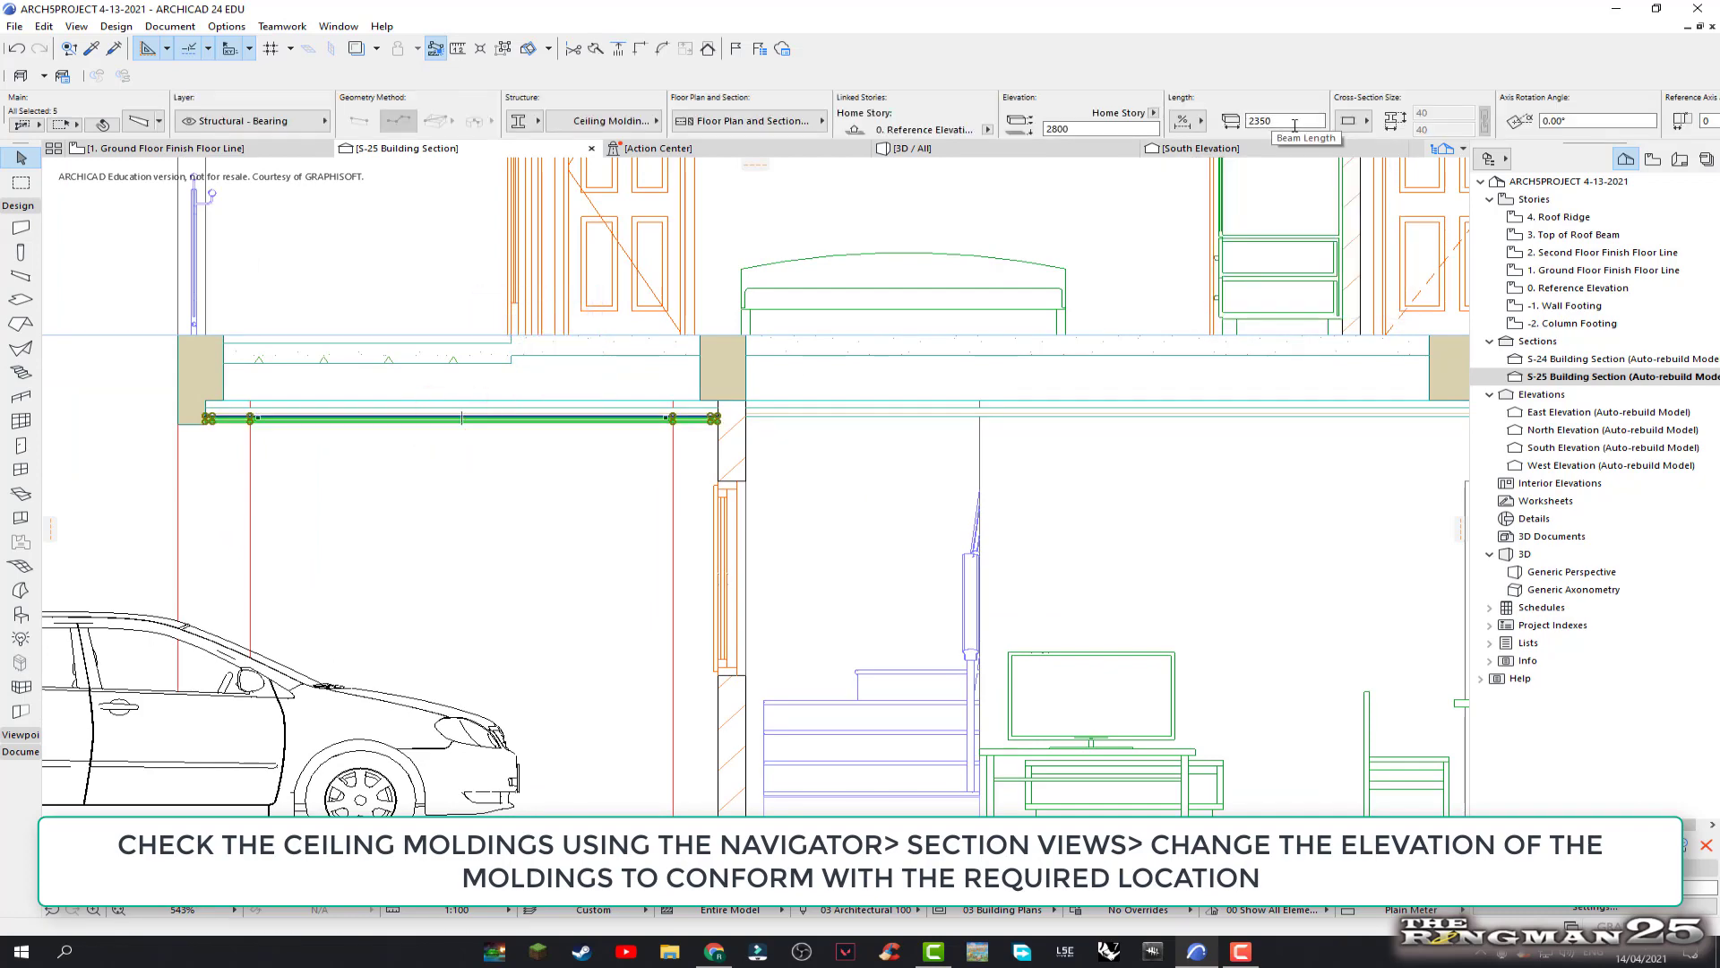
pyautogui.scroll(-2, 307, 493)
pyautogui.press('Escape')
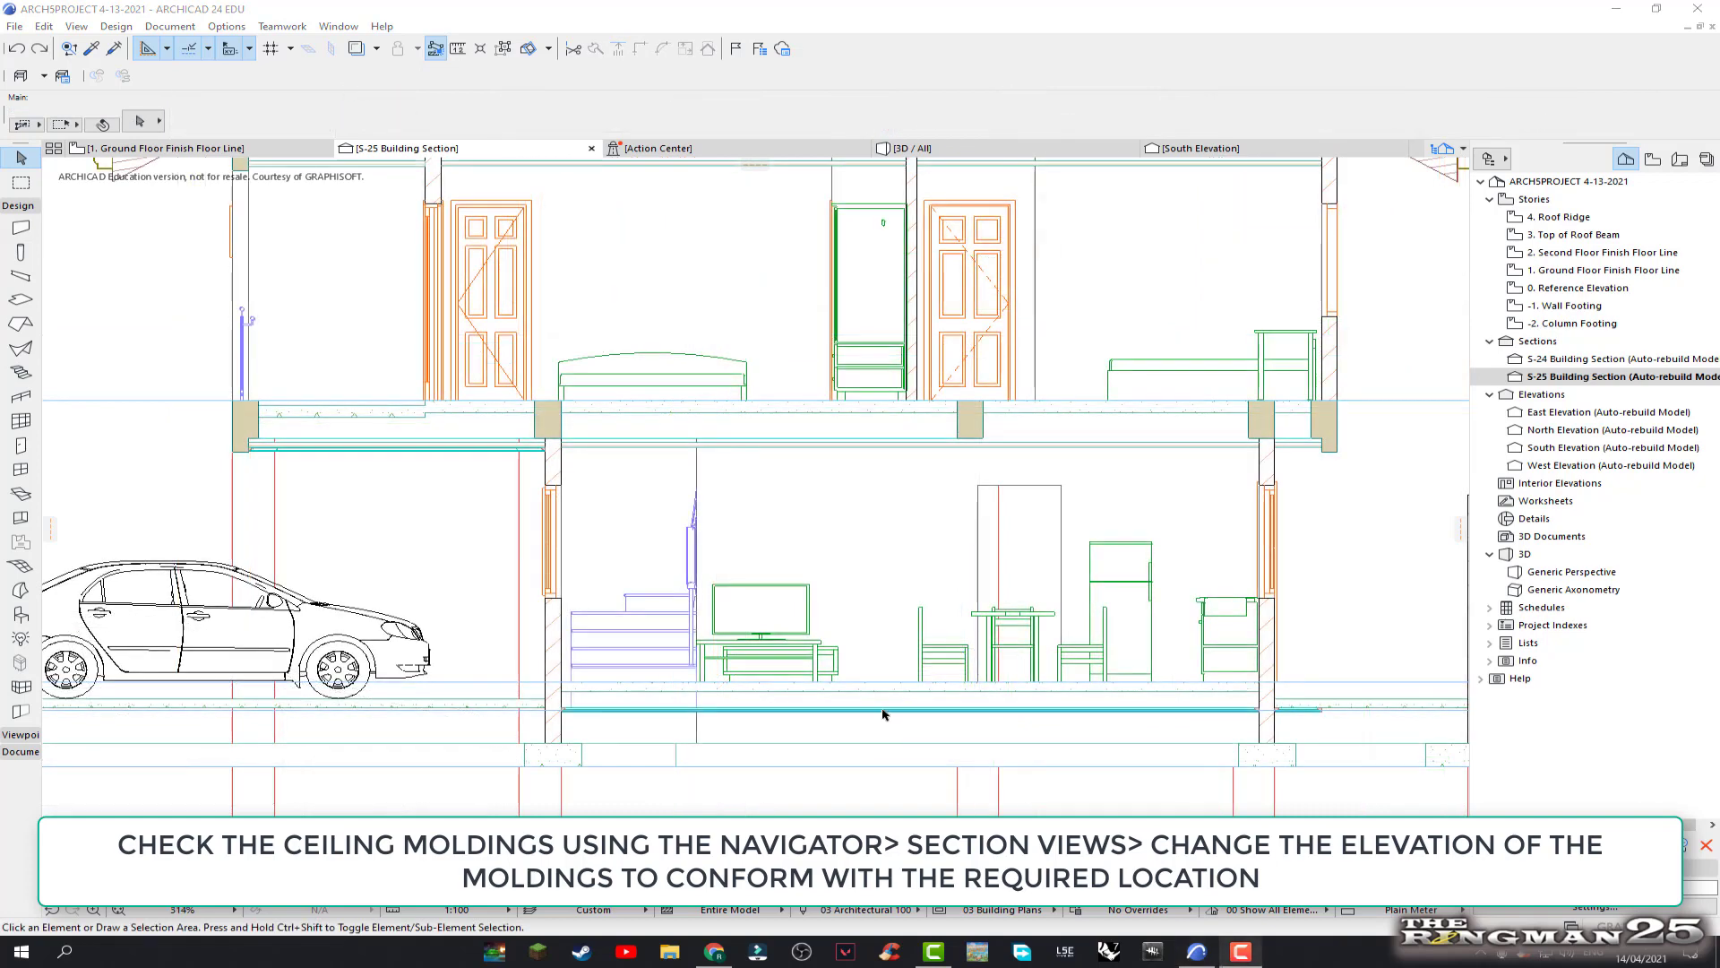
pyautogui.click(884, 712)
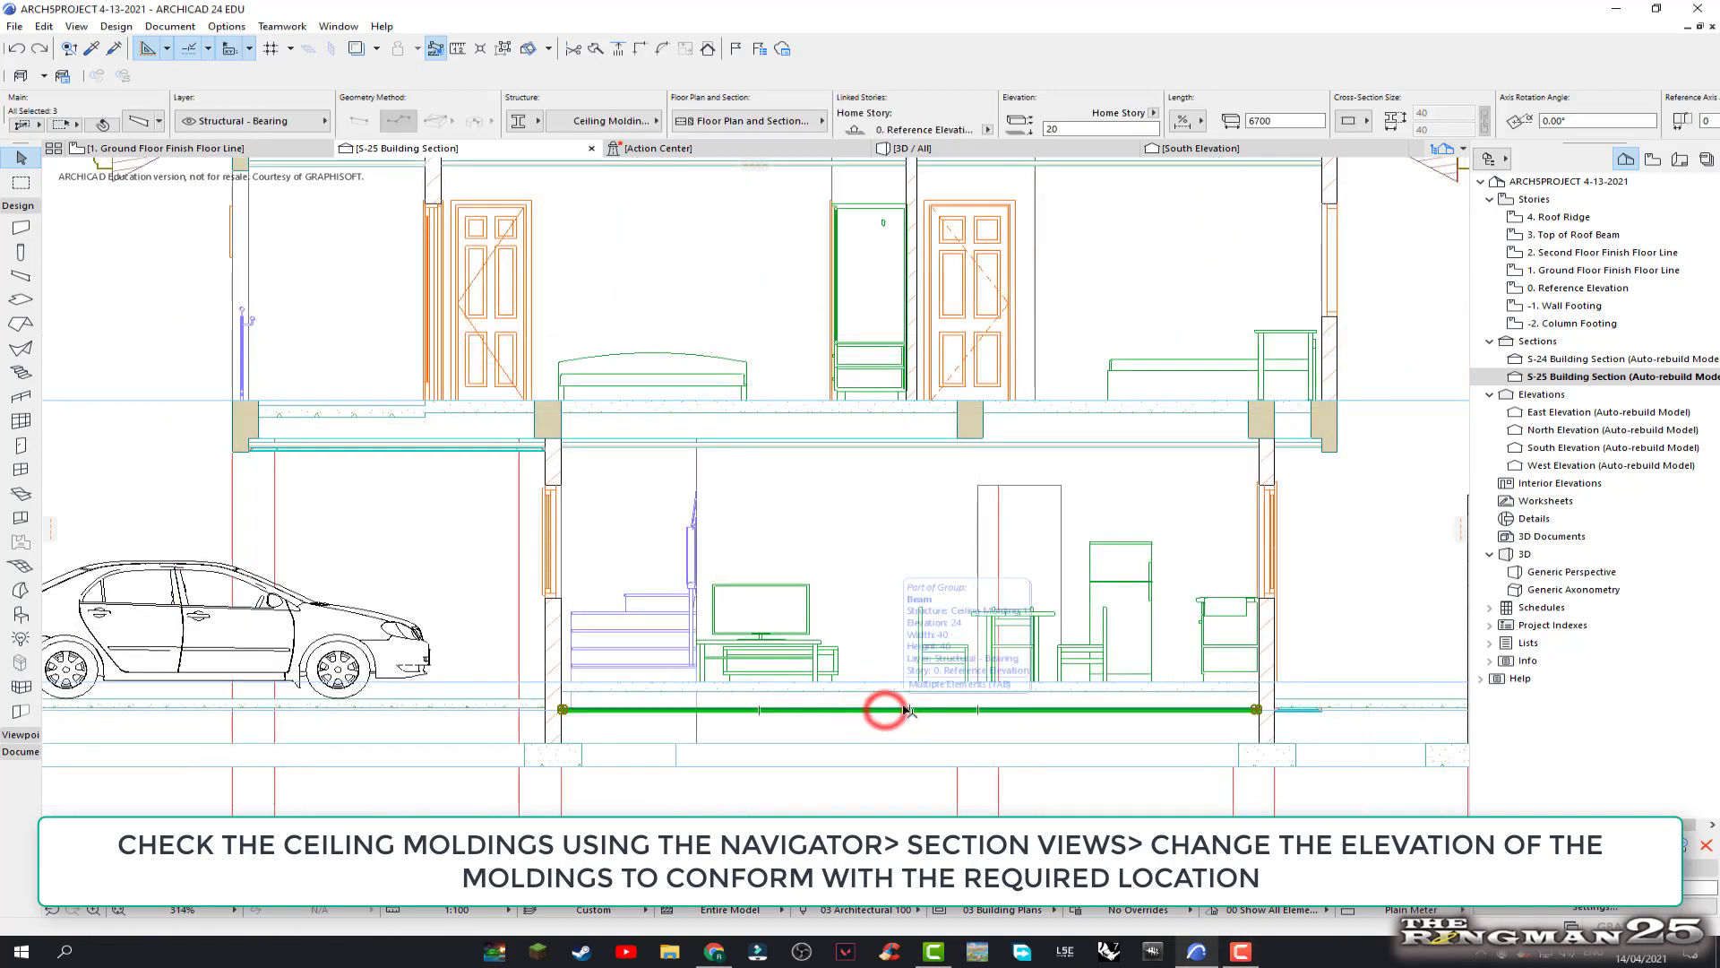
pyautogui.keyDown('shift'); pyautogui.click(1301, 711); pyautogui.keyUp('shift')
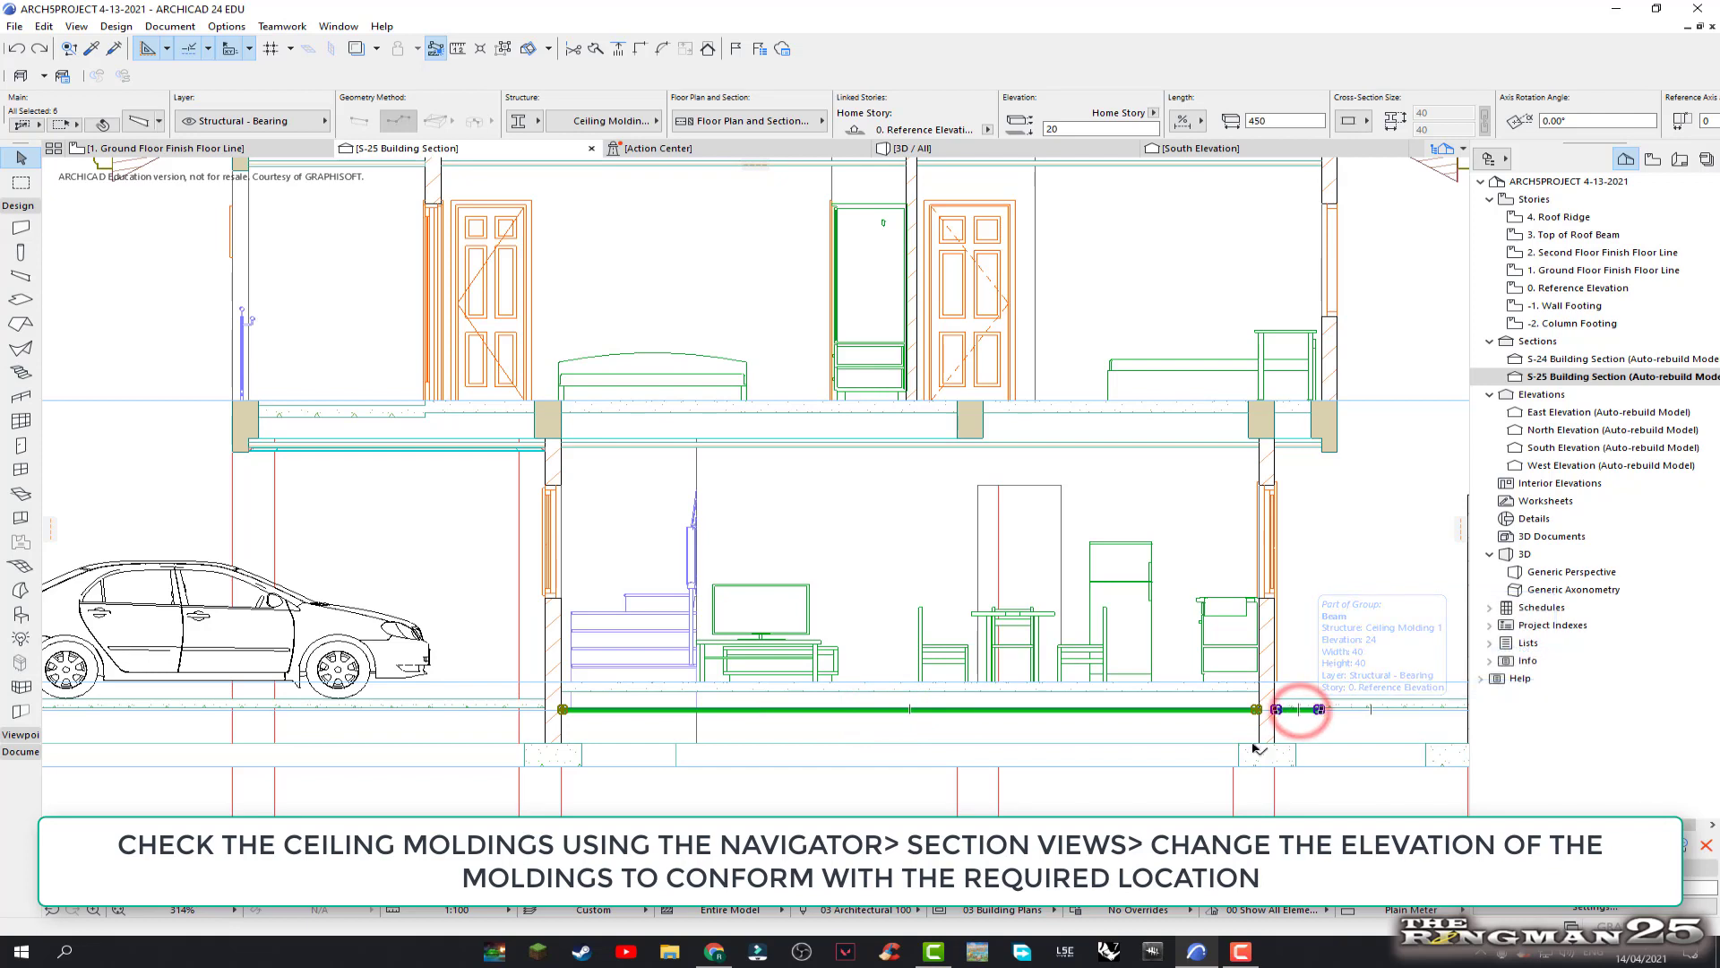
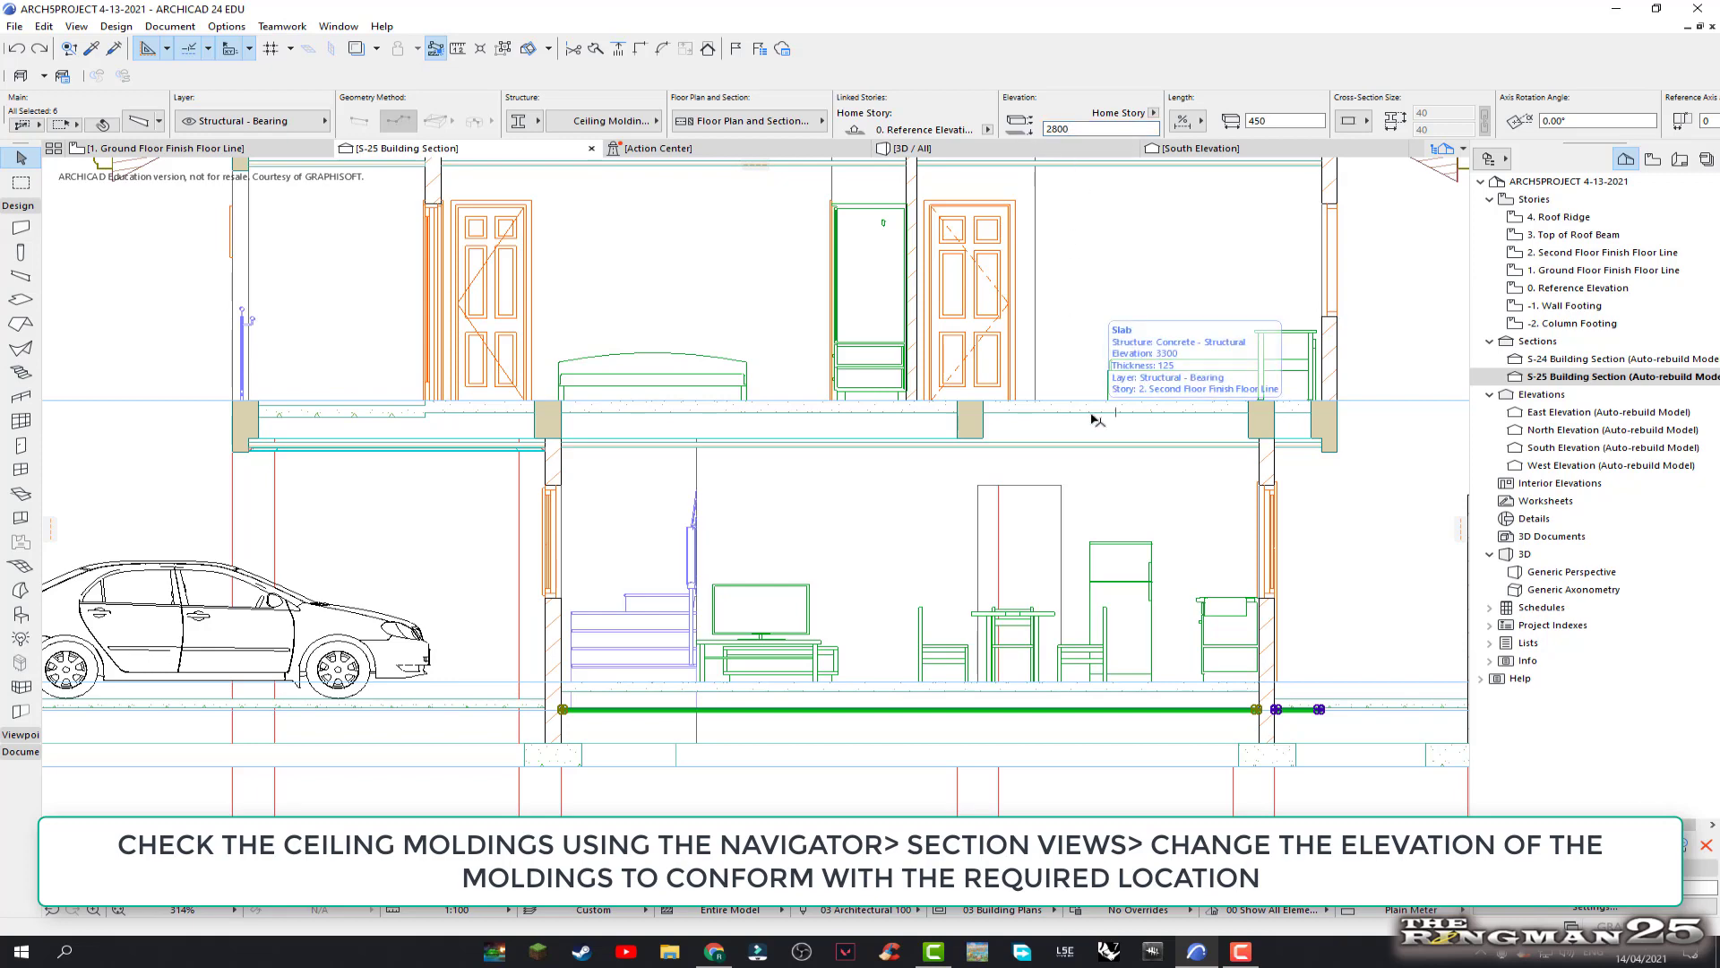
# Deselect the ceiling molding and open the 2. Second Floor Finish Floor Line plan
pyautogui.click(896, 490)
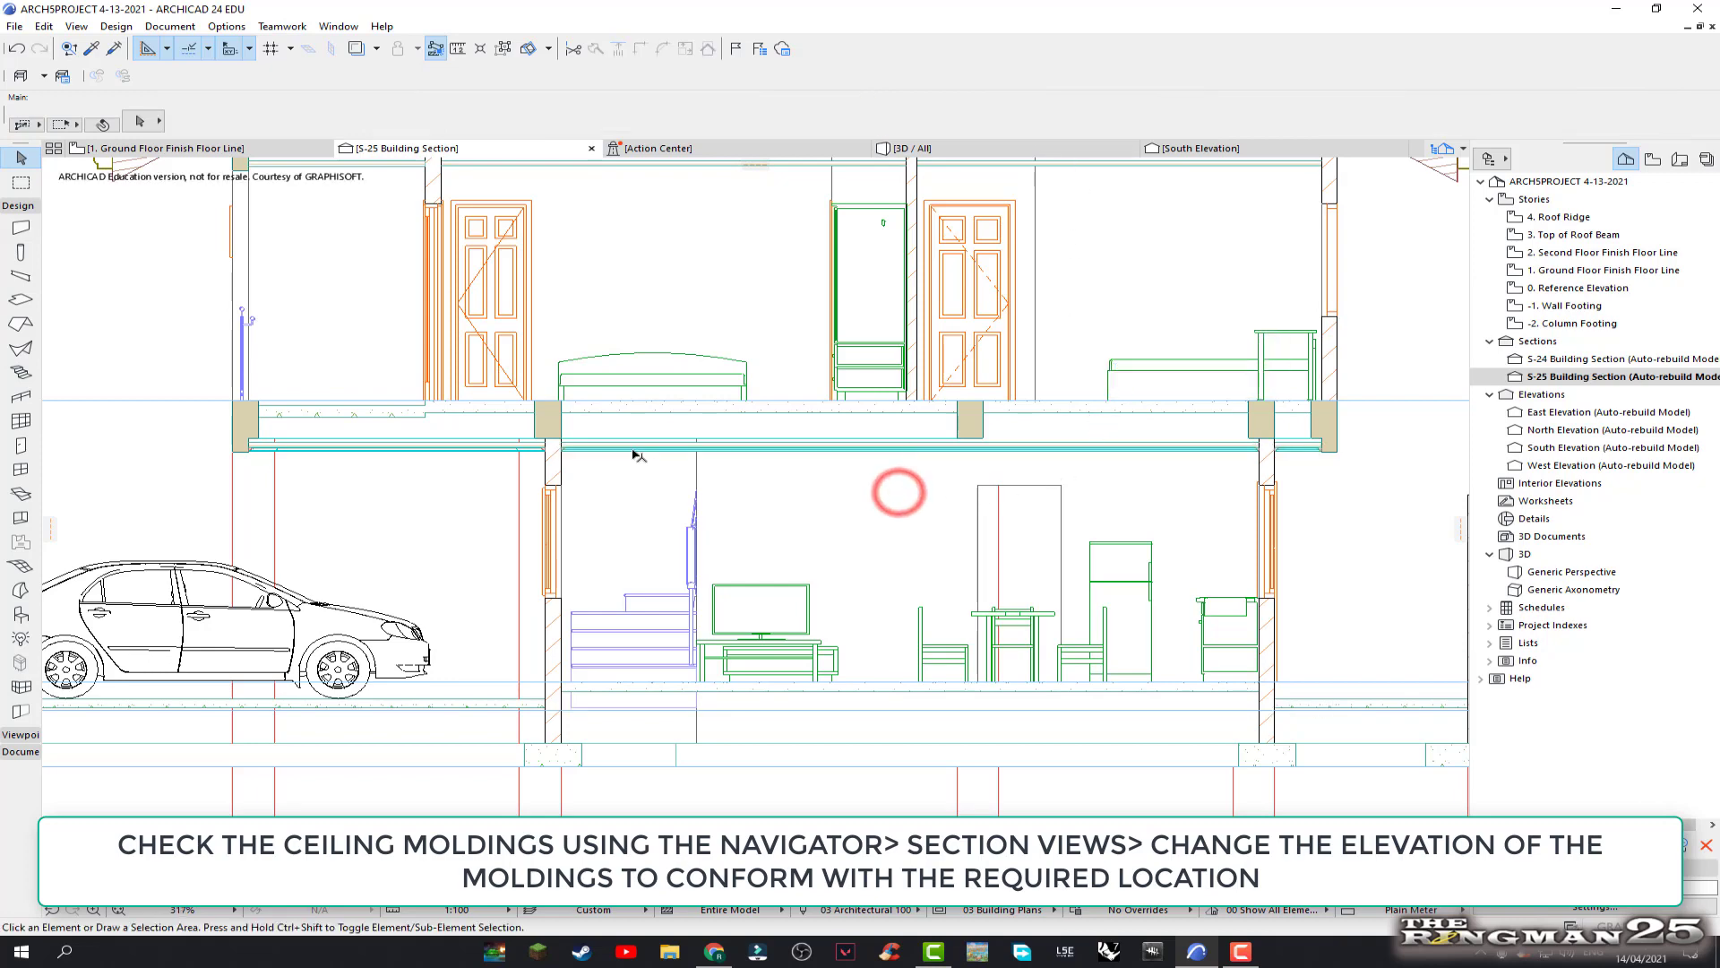
pyautogui.scroll(2, 636, 455)
pyautogui.scroll(-2, 781, 443)
pyautogui.scroll(-2, 878, 487)
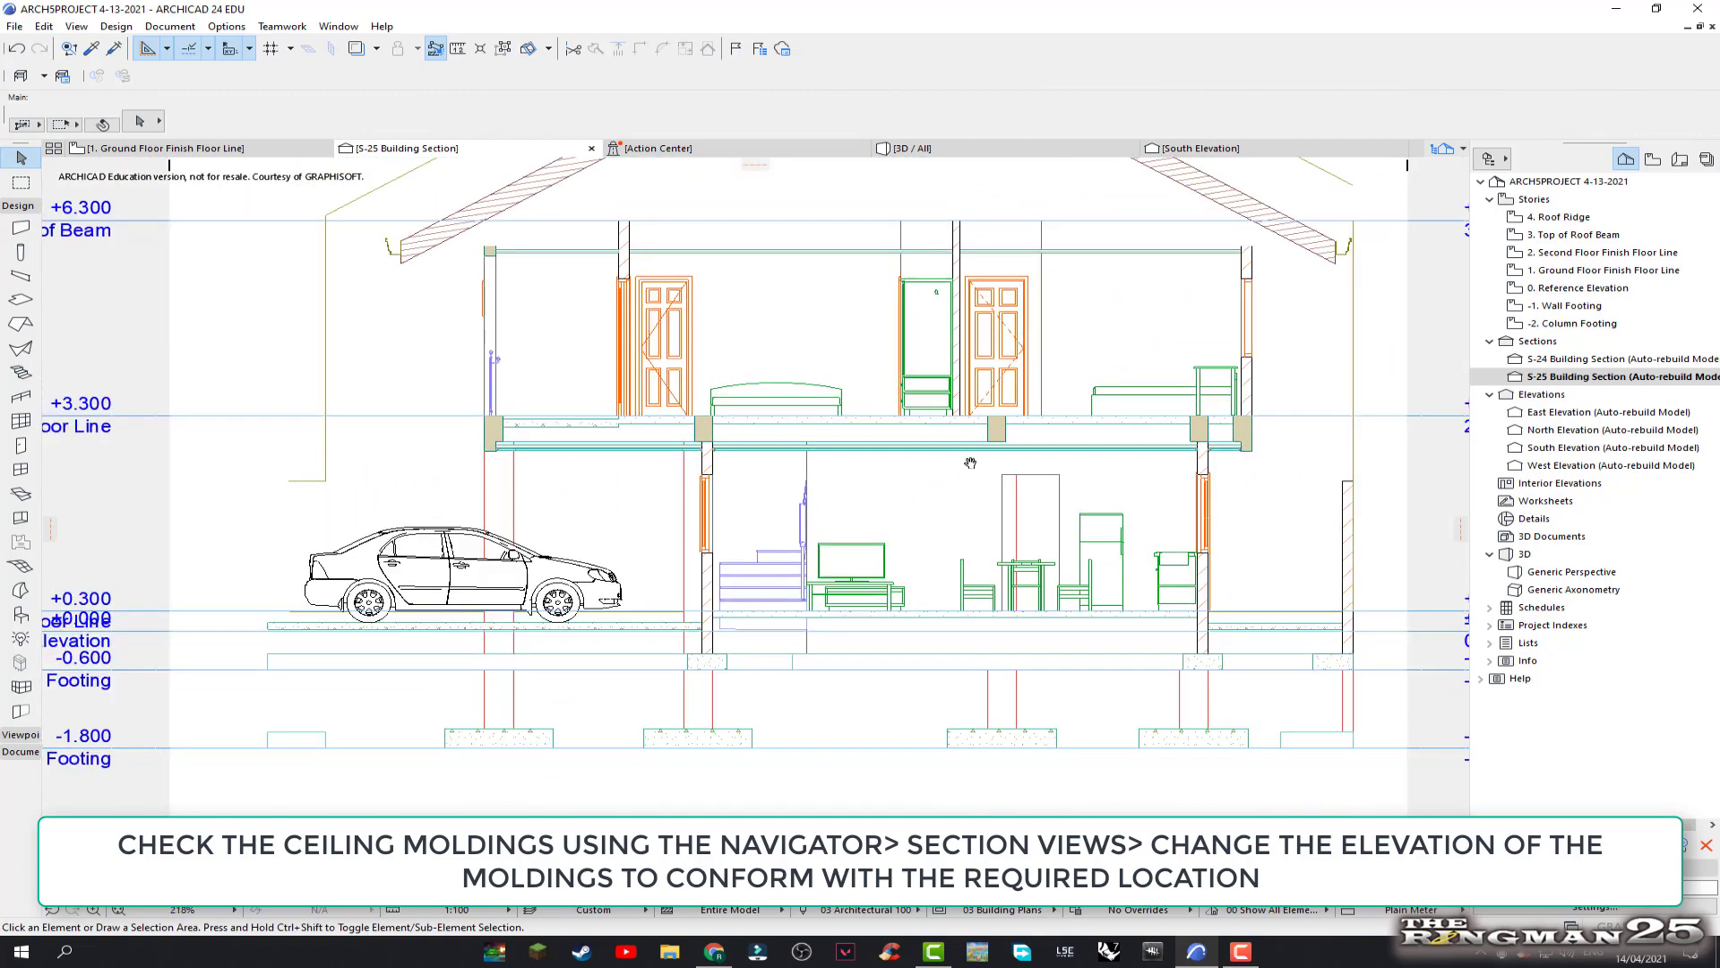
pyautogui.scroll(2, 878, 486)
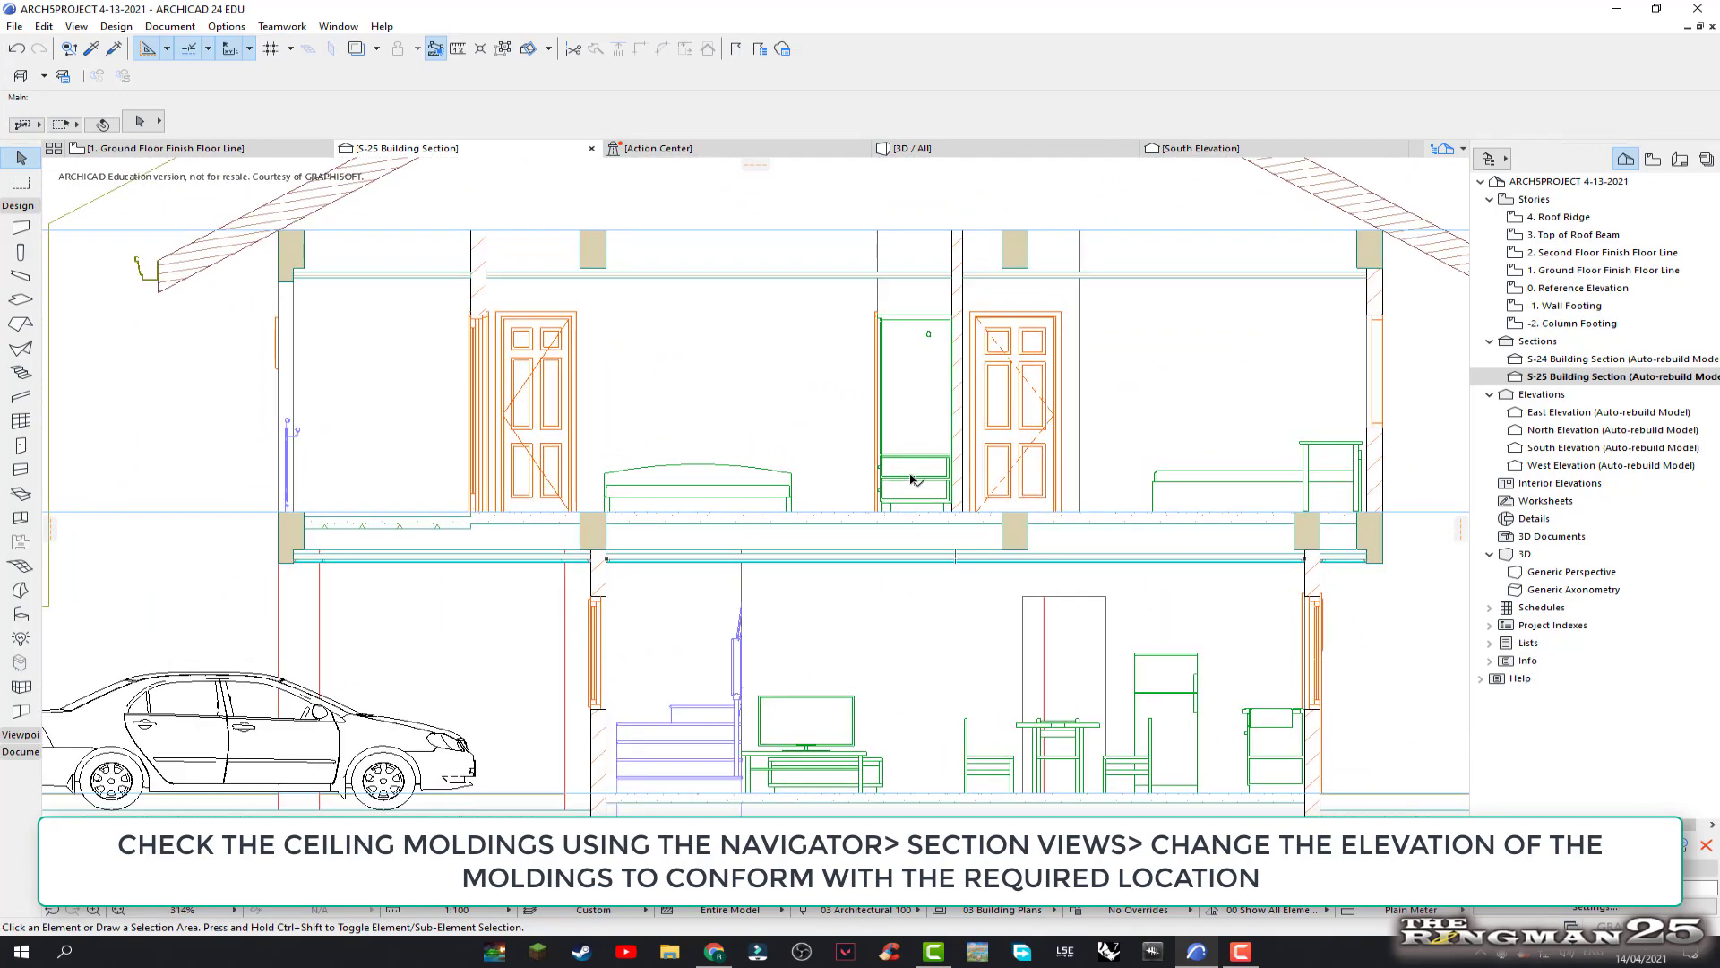
pyautogui.doubleClick(1566, 253)
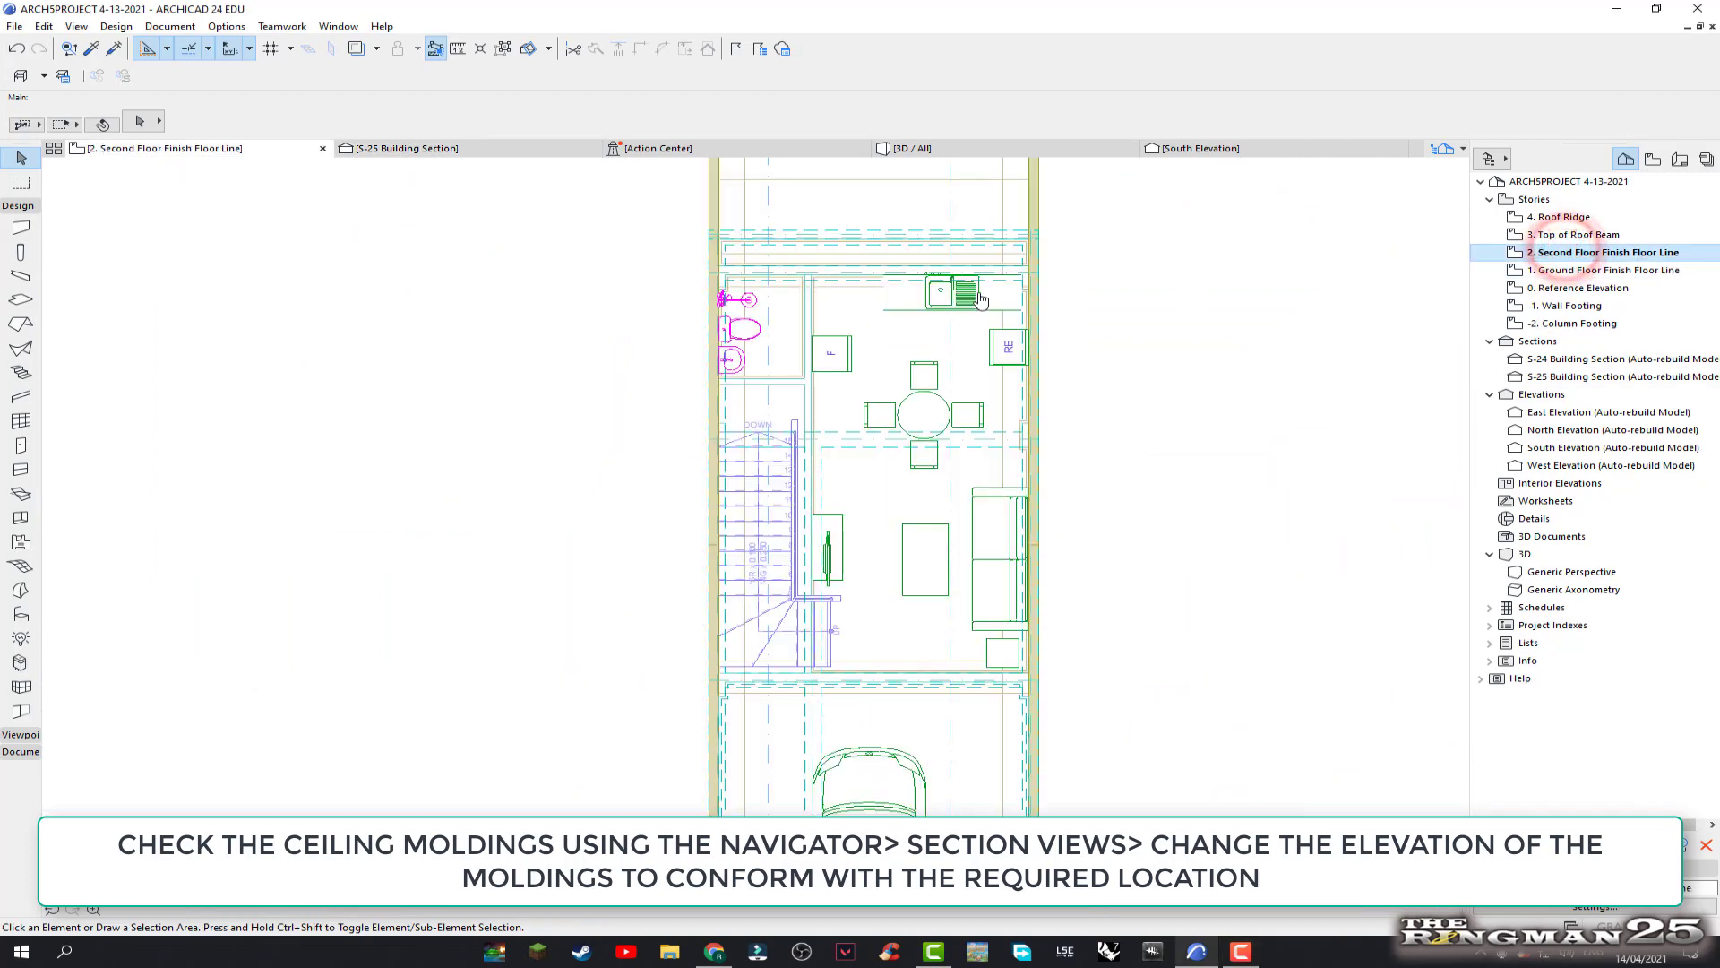
# Zoom into the bathroom and garage area and activate the Beam tool
pyautogui.scroll(-2, 966, 417)
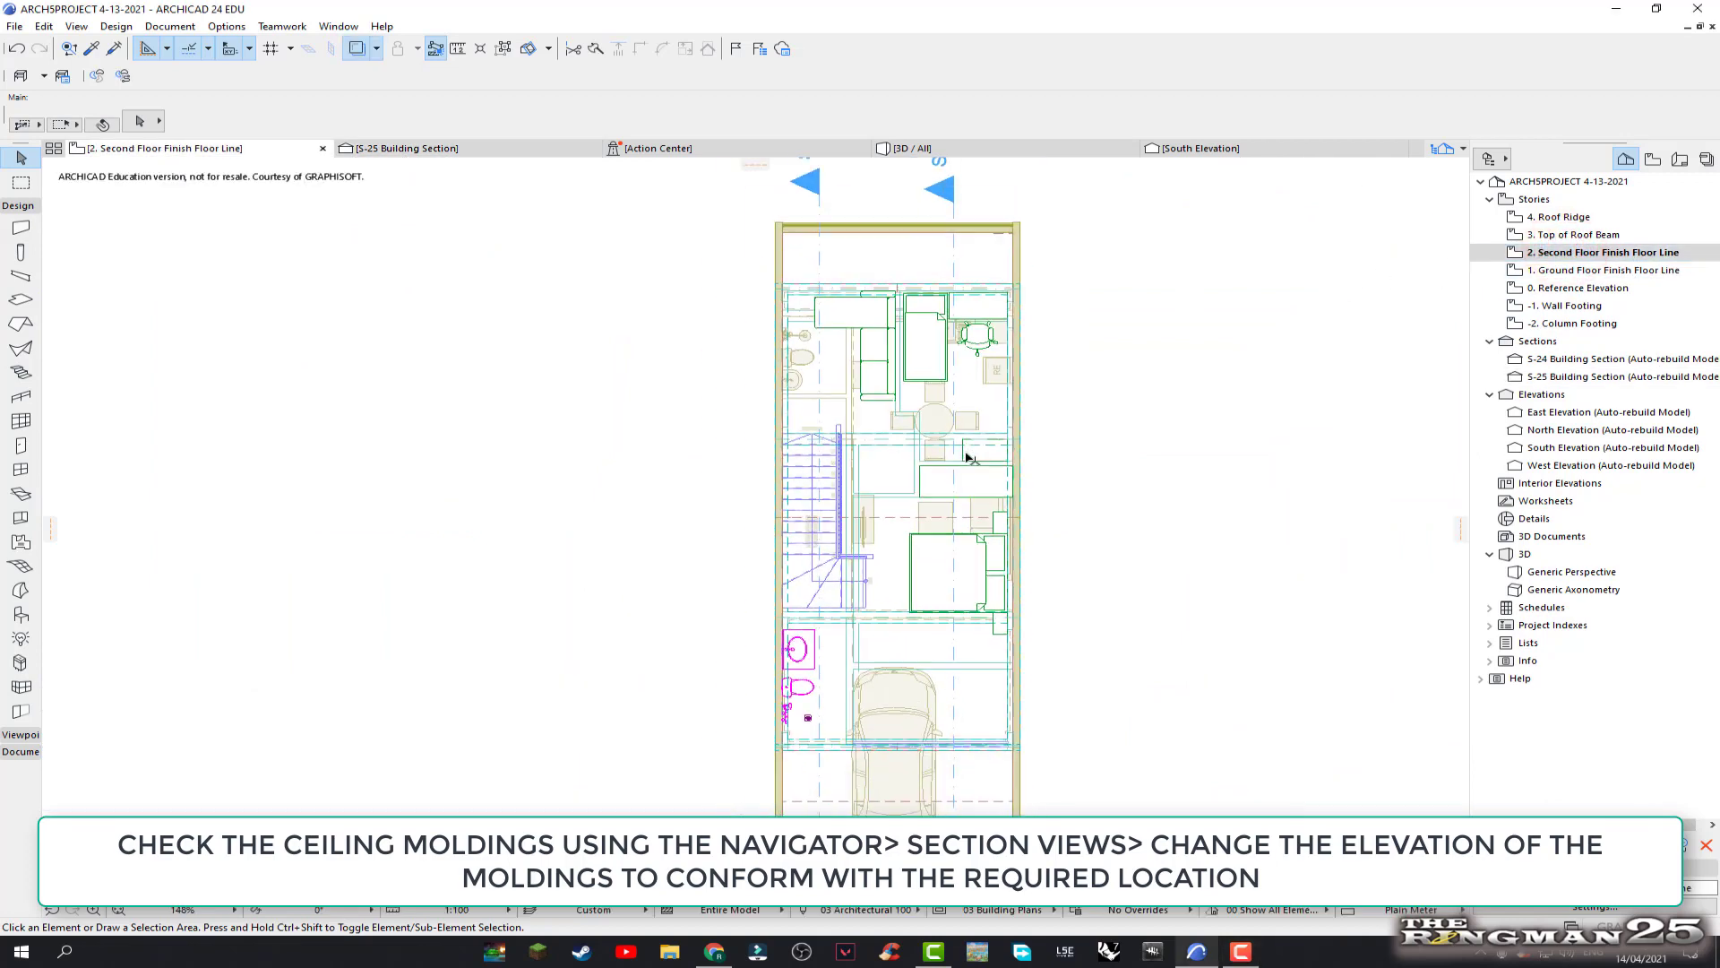
pyautogui.scroll(2, 920, 672)
pyautogui.moveTo(920, 672); pyautogui.dragTo(920, 385, button='middle')
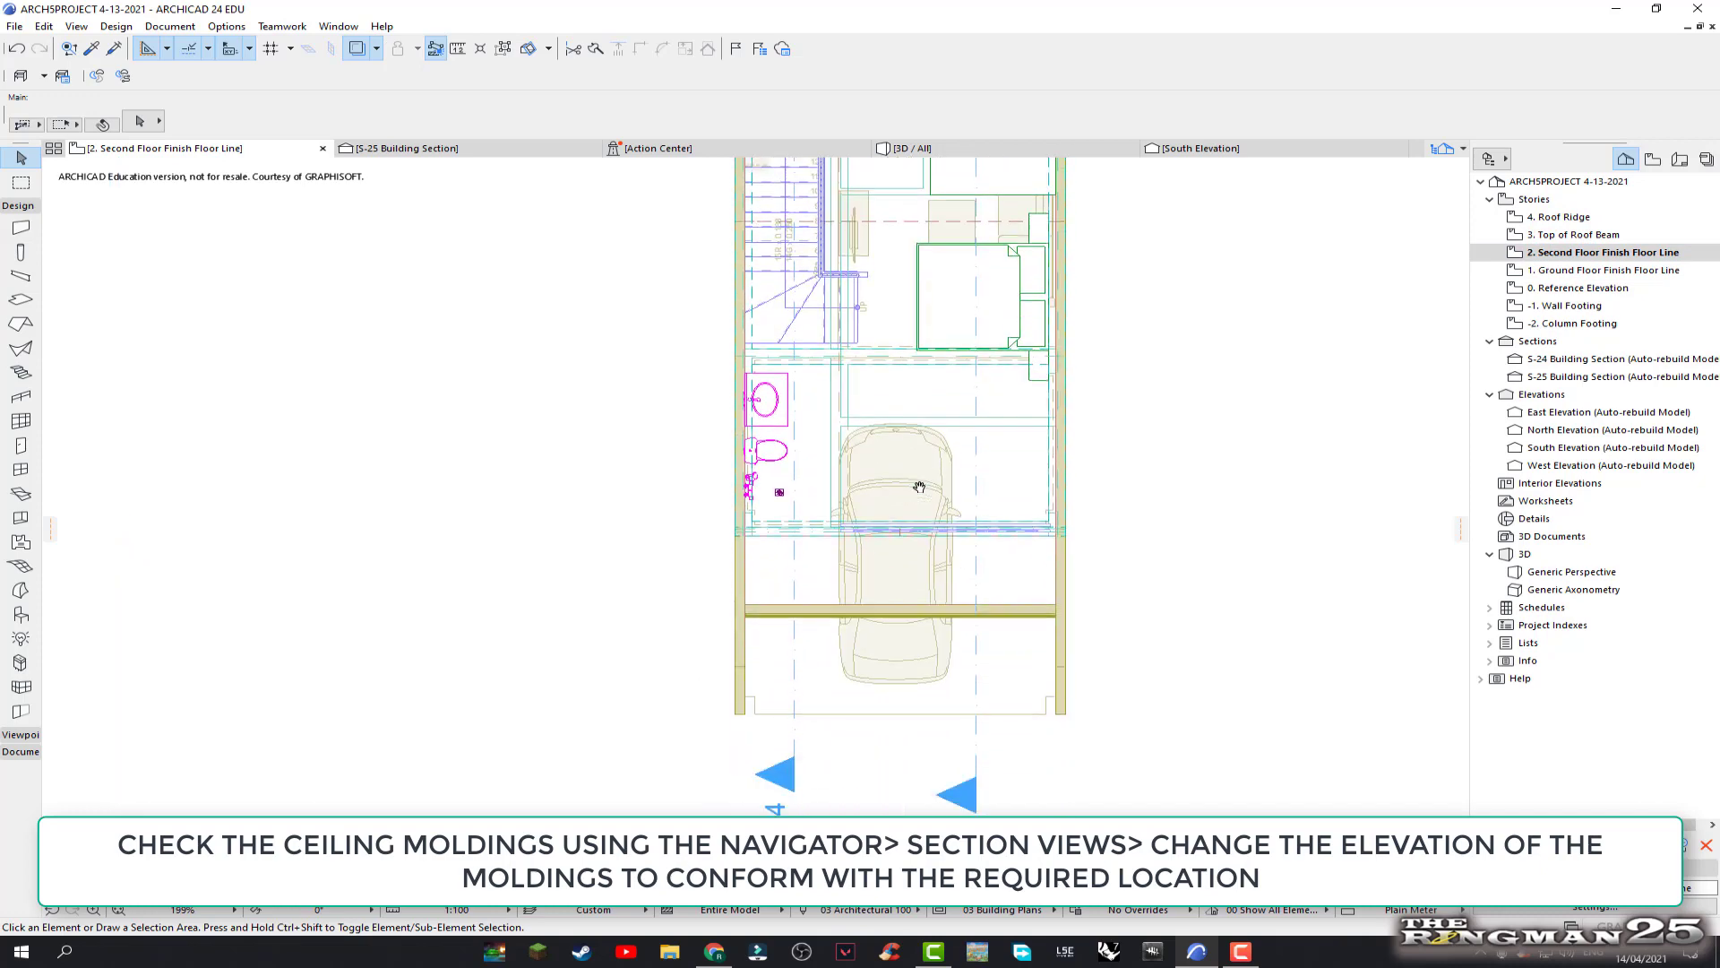
pyautogui.scroll(1, 896, 501)
pyautogui.scroll(1, 892, 532)
pyautogui.scroll(1, 892, 532)
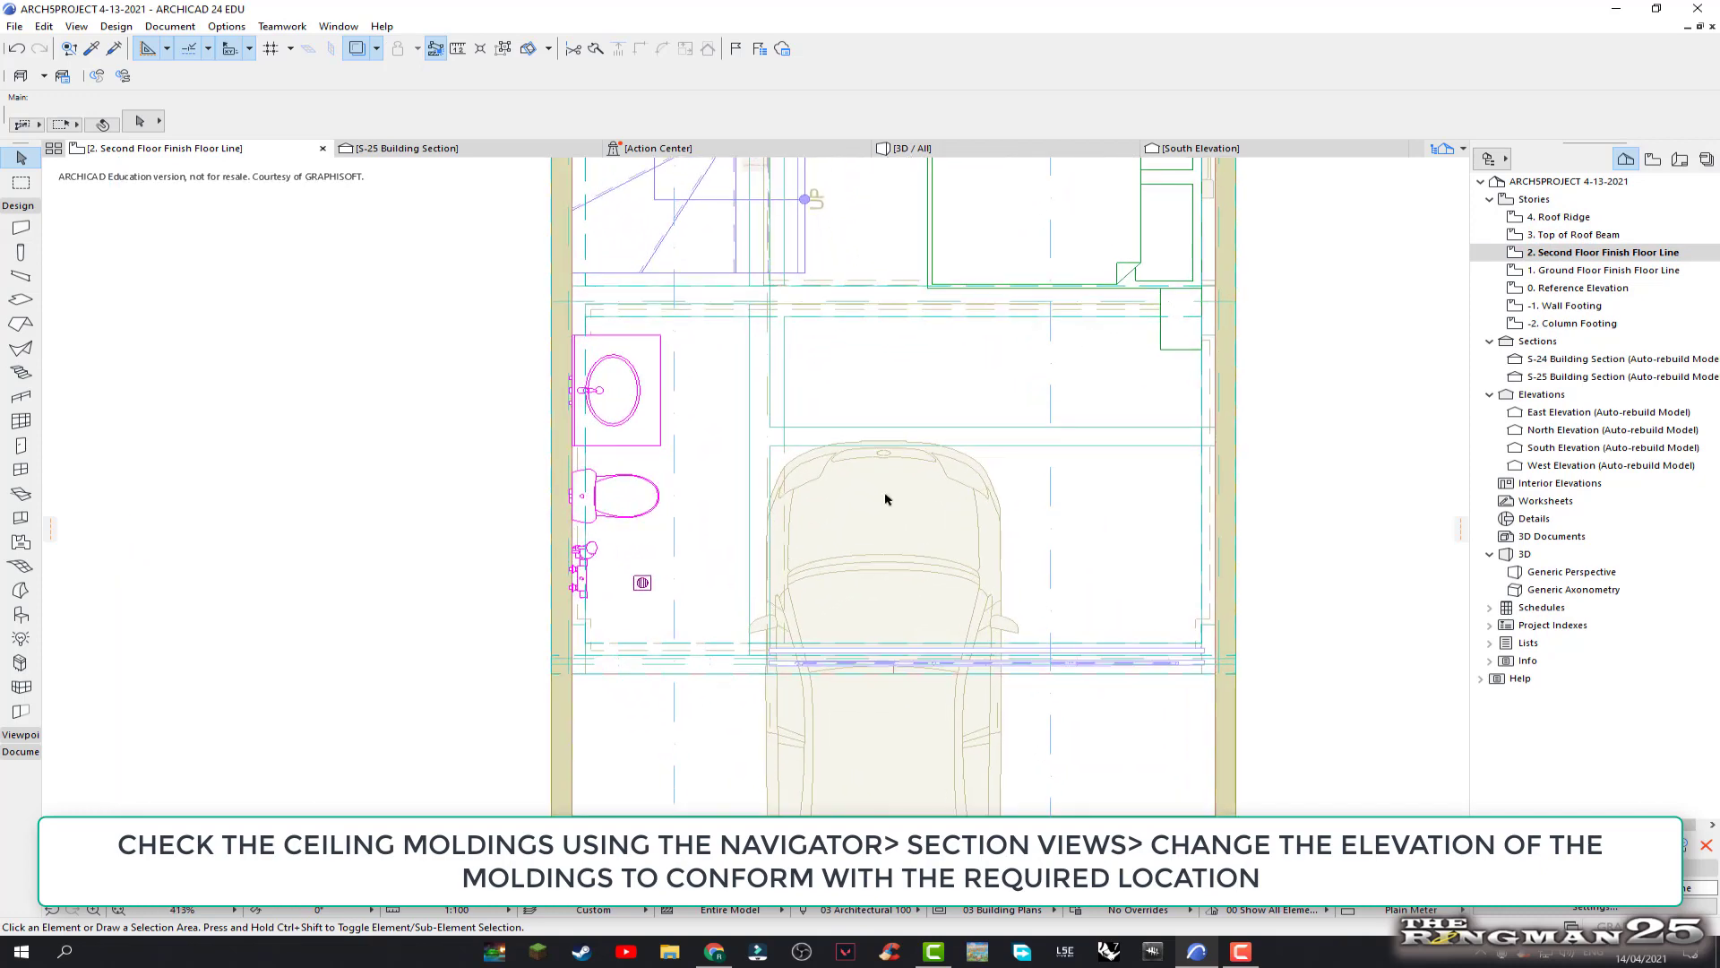
pyautogui.scroll(1, 885, 497)
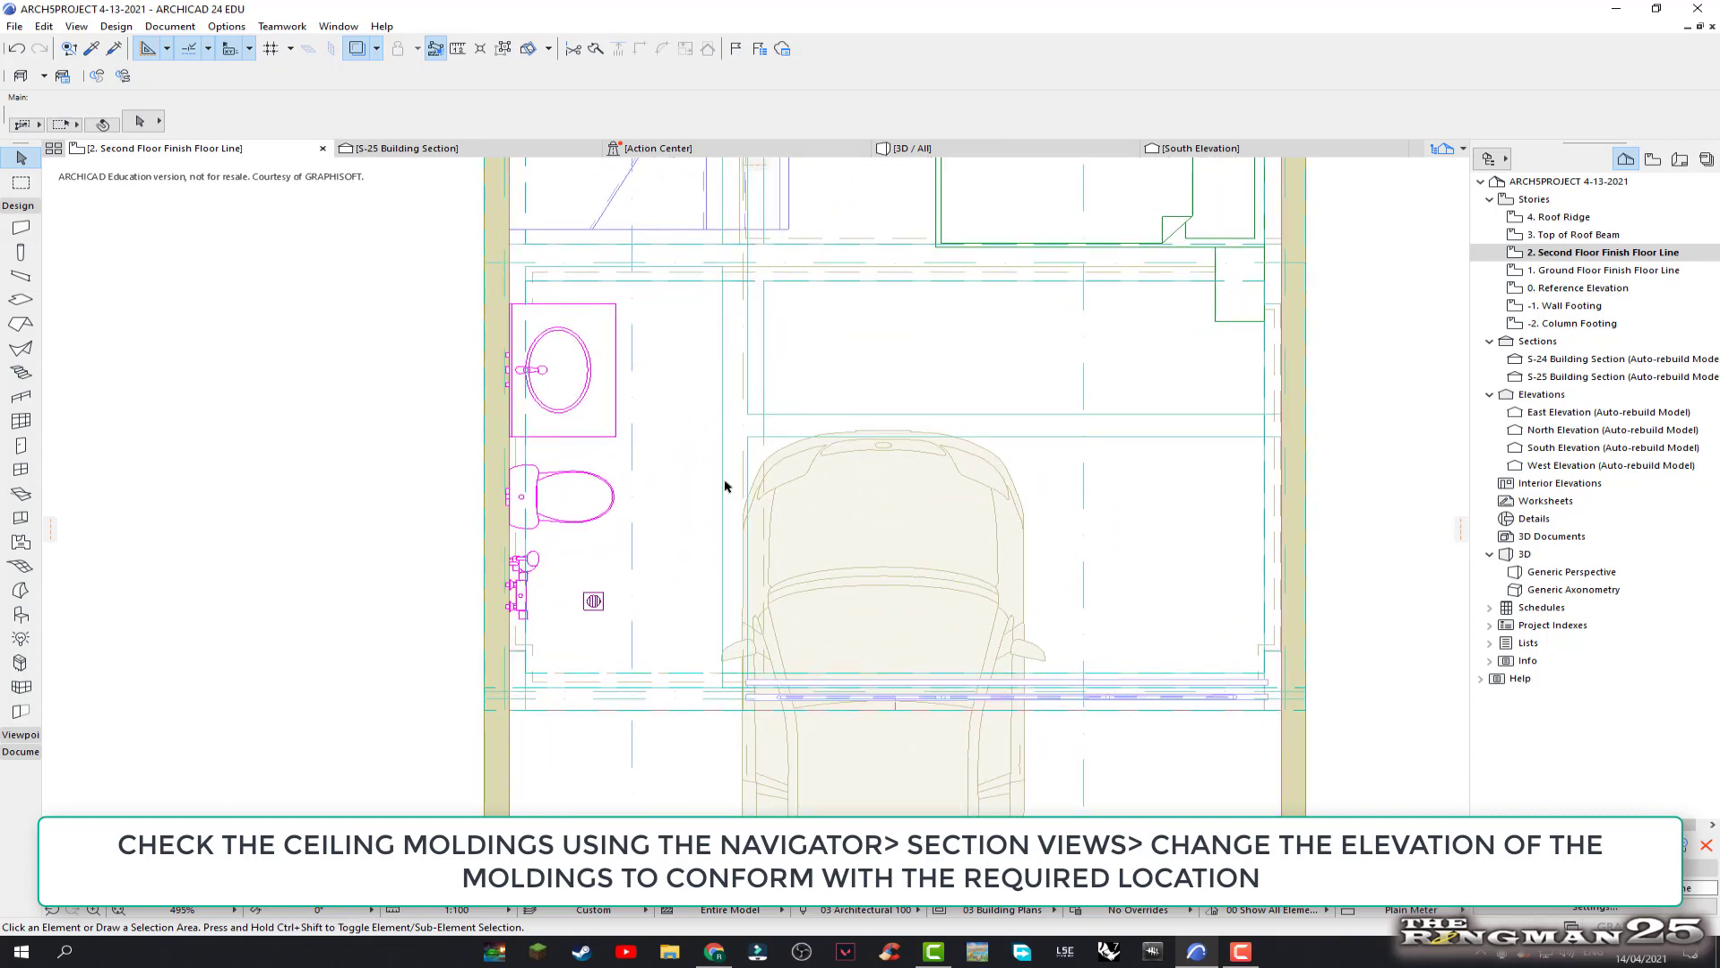
pyautogui.click(21, 275)
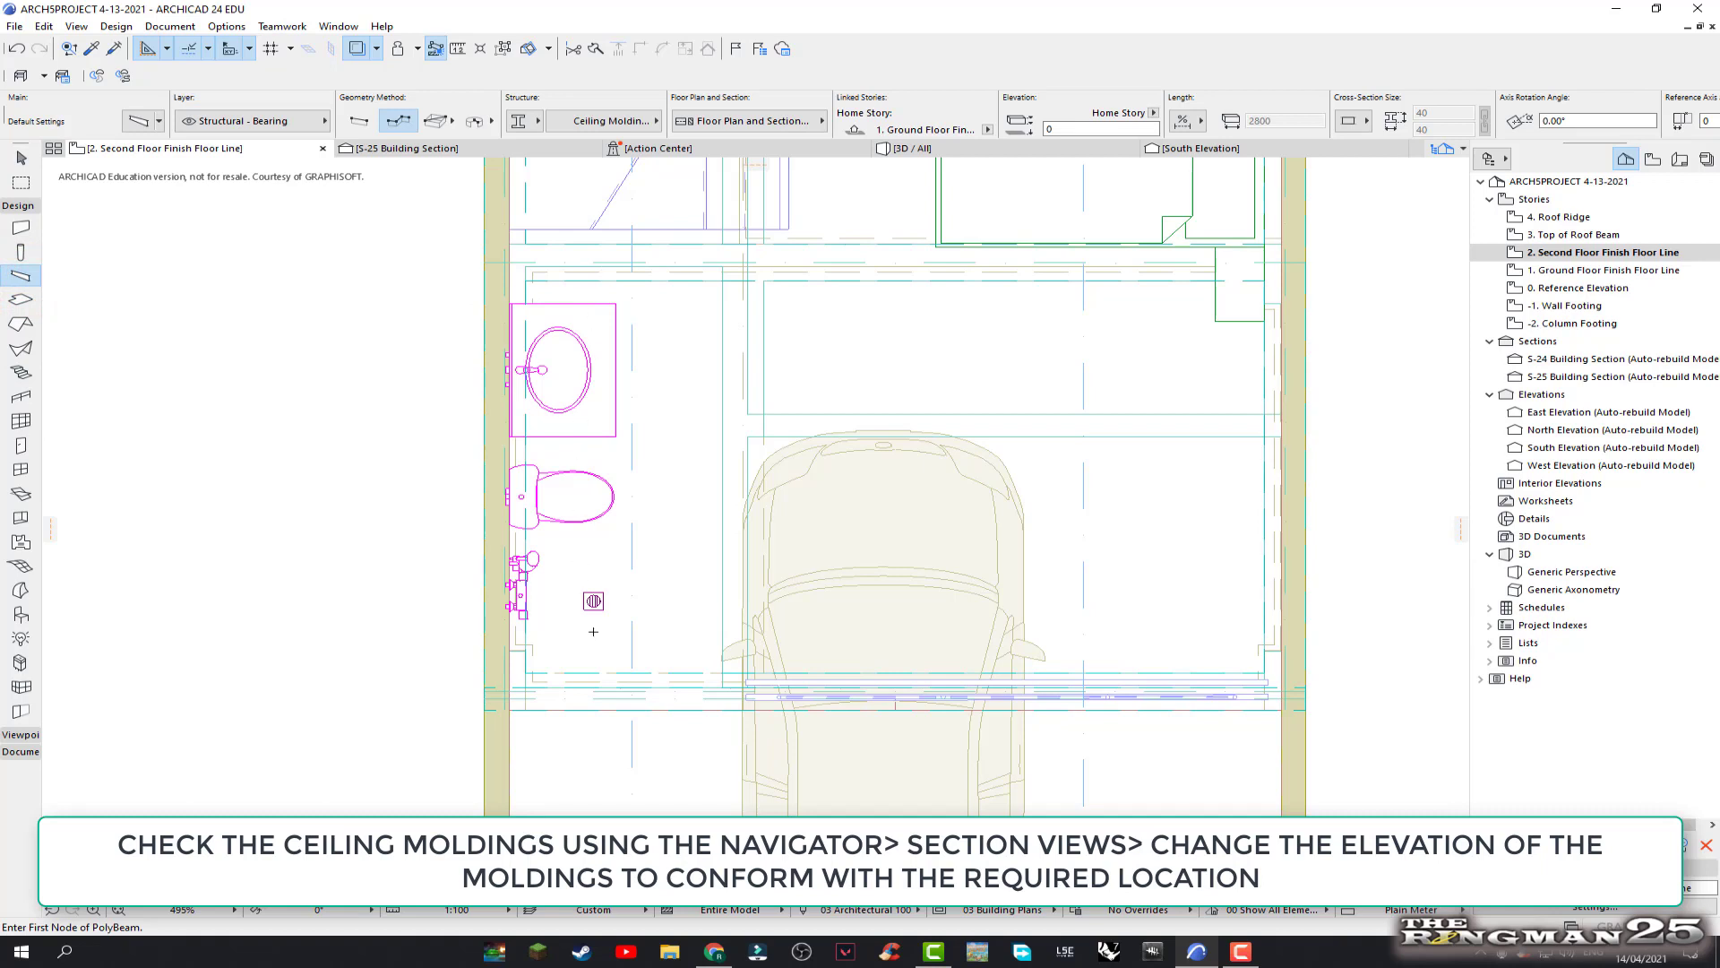
pyautogui.scroll(1, 580, 681)
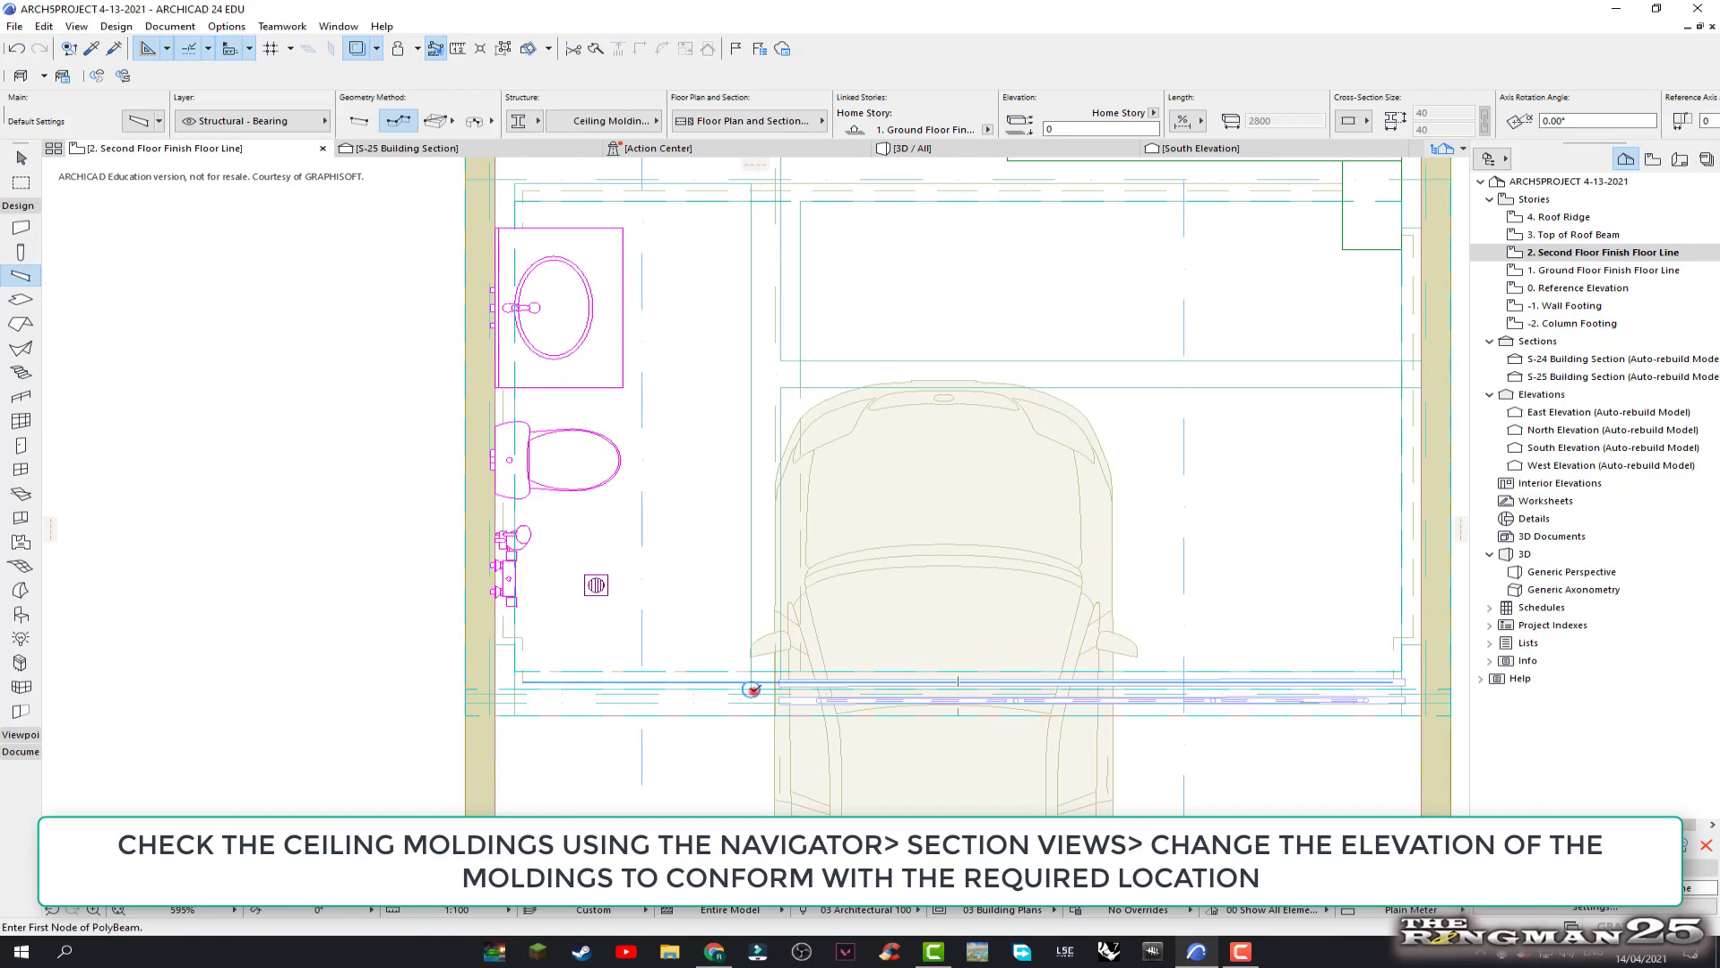
# Trace a molding polybeam around the bathroom's bottom, left and top walls, accepting the unseen-story notice
pyautogui.click(753, 689)
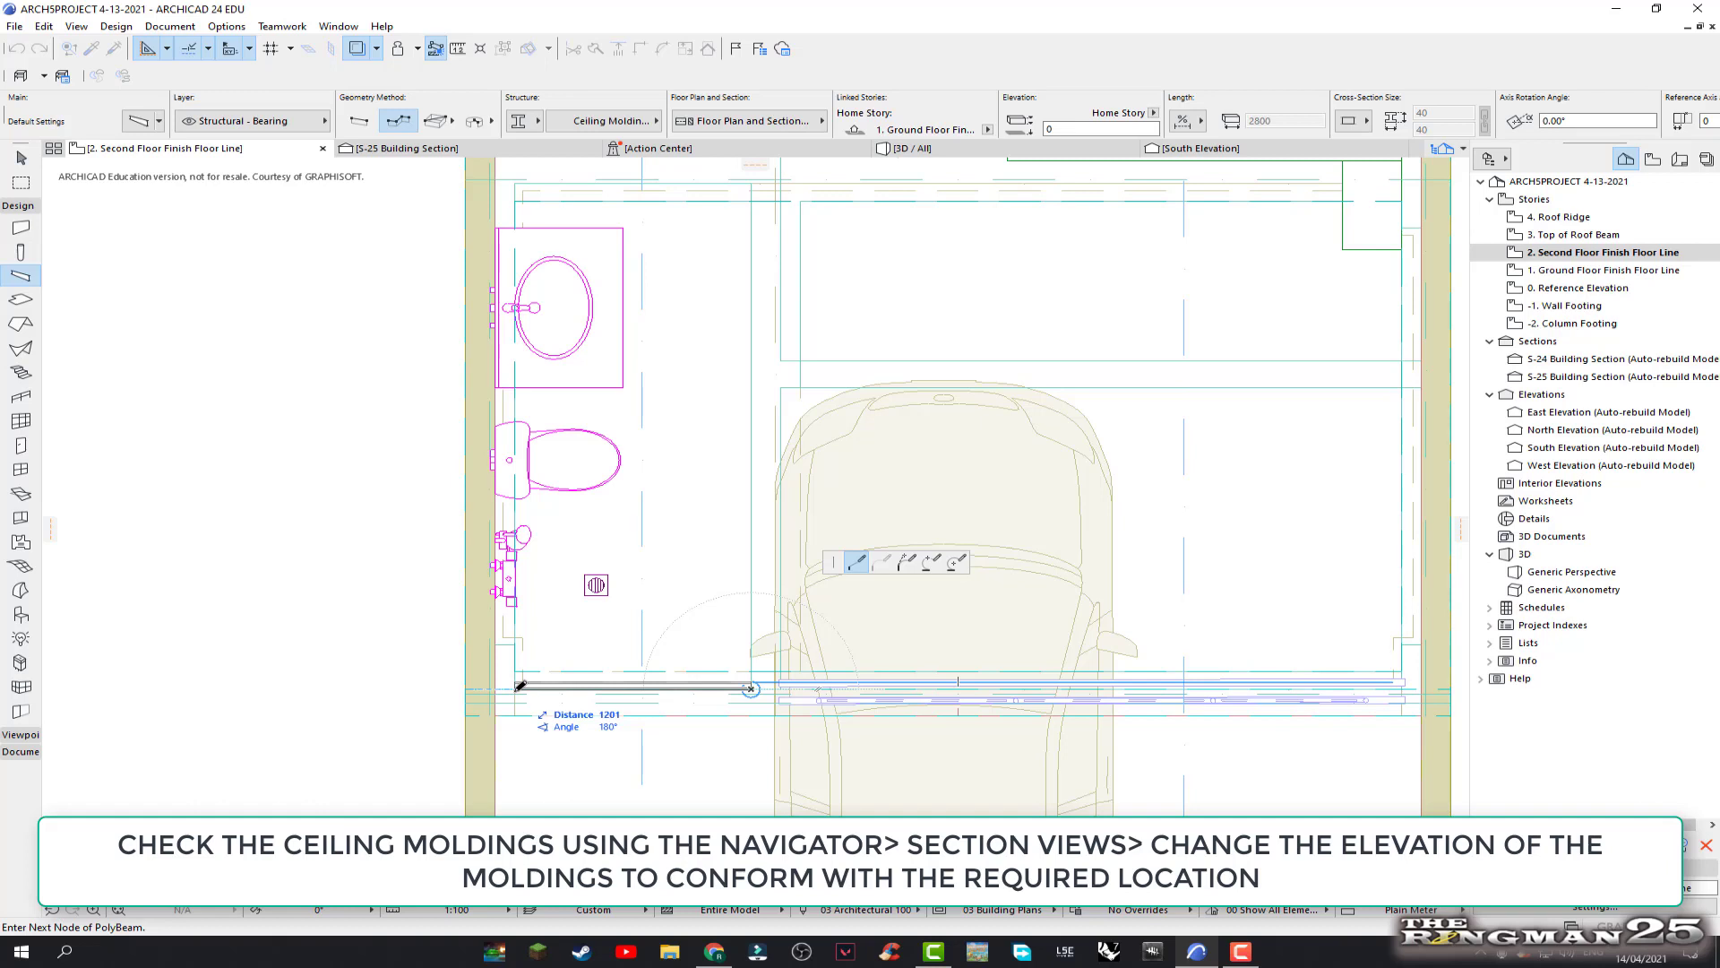
pyautogui.click(516, 688)
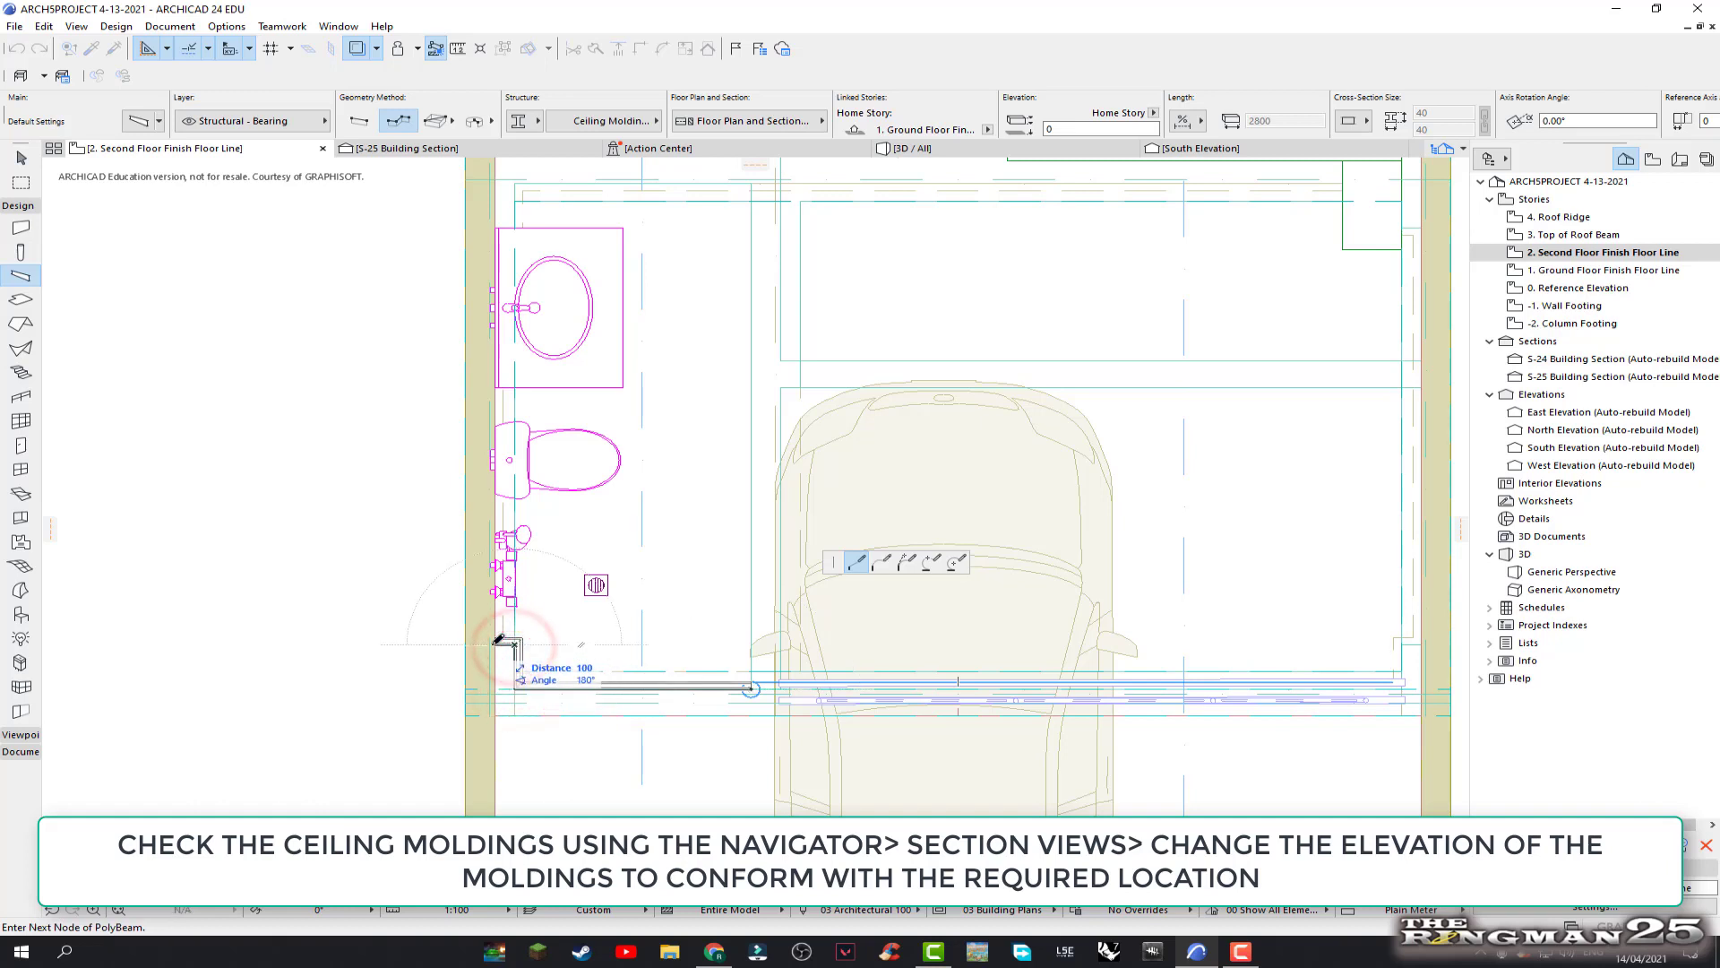
pyautogui.click(496, 643)
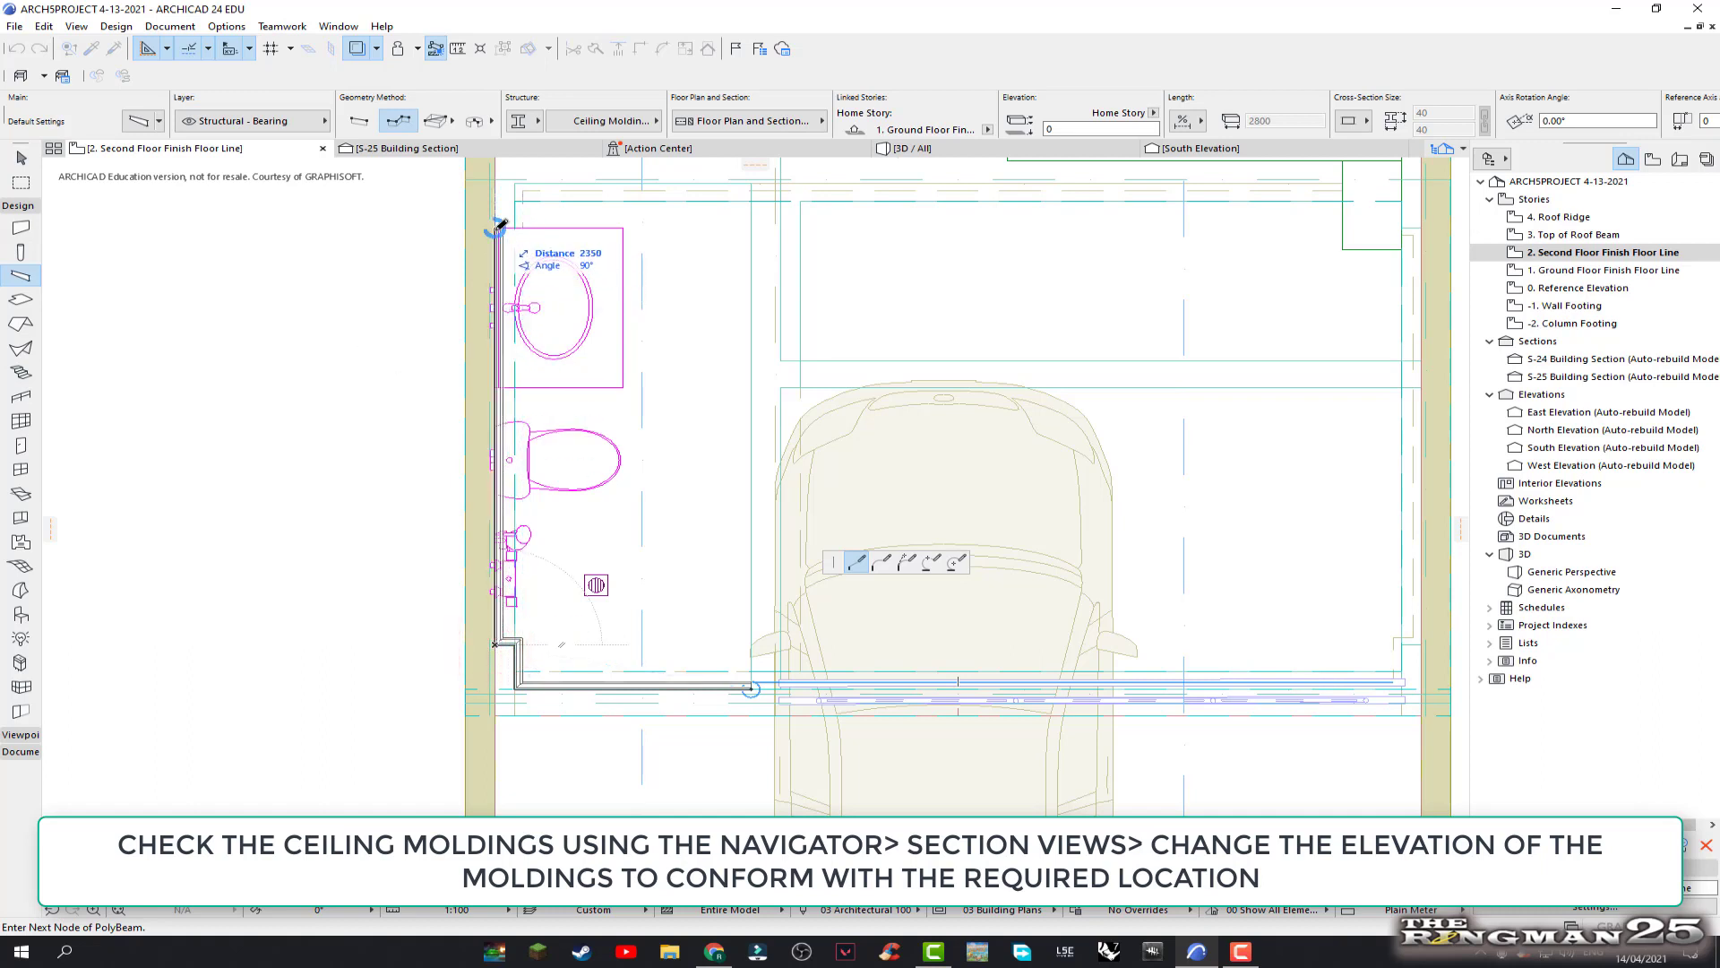
pyautogui.click(496, 227)
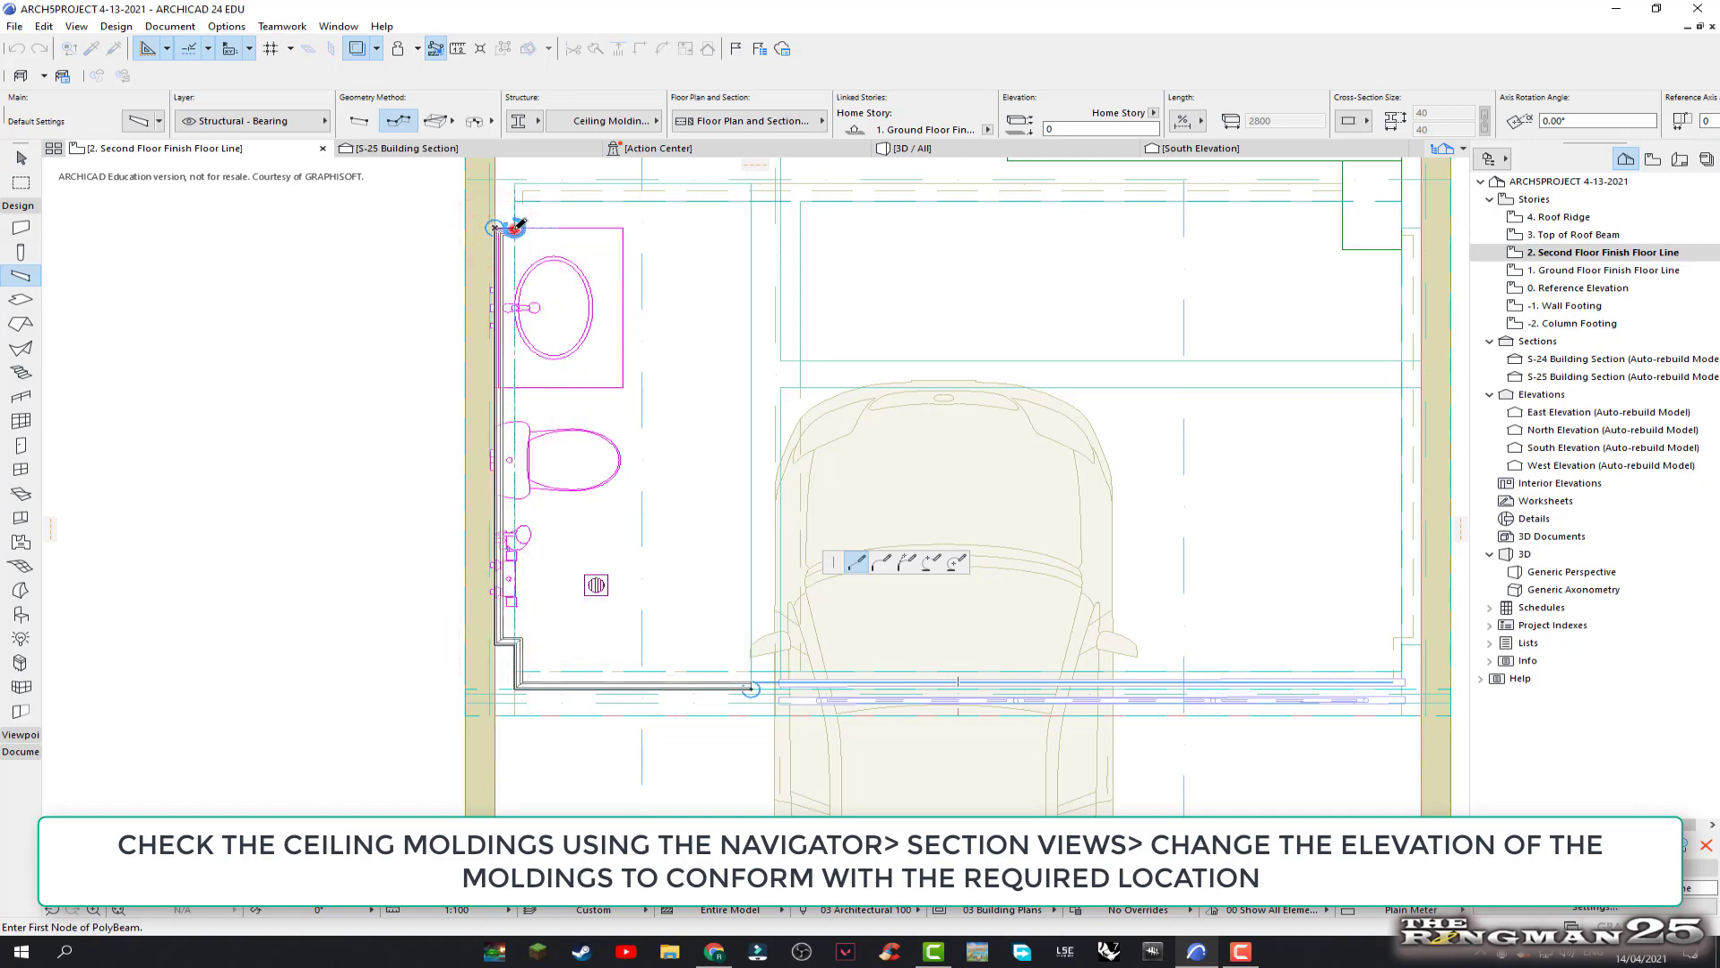
pyautogui.click(516, 227)
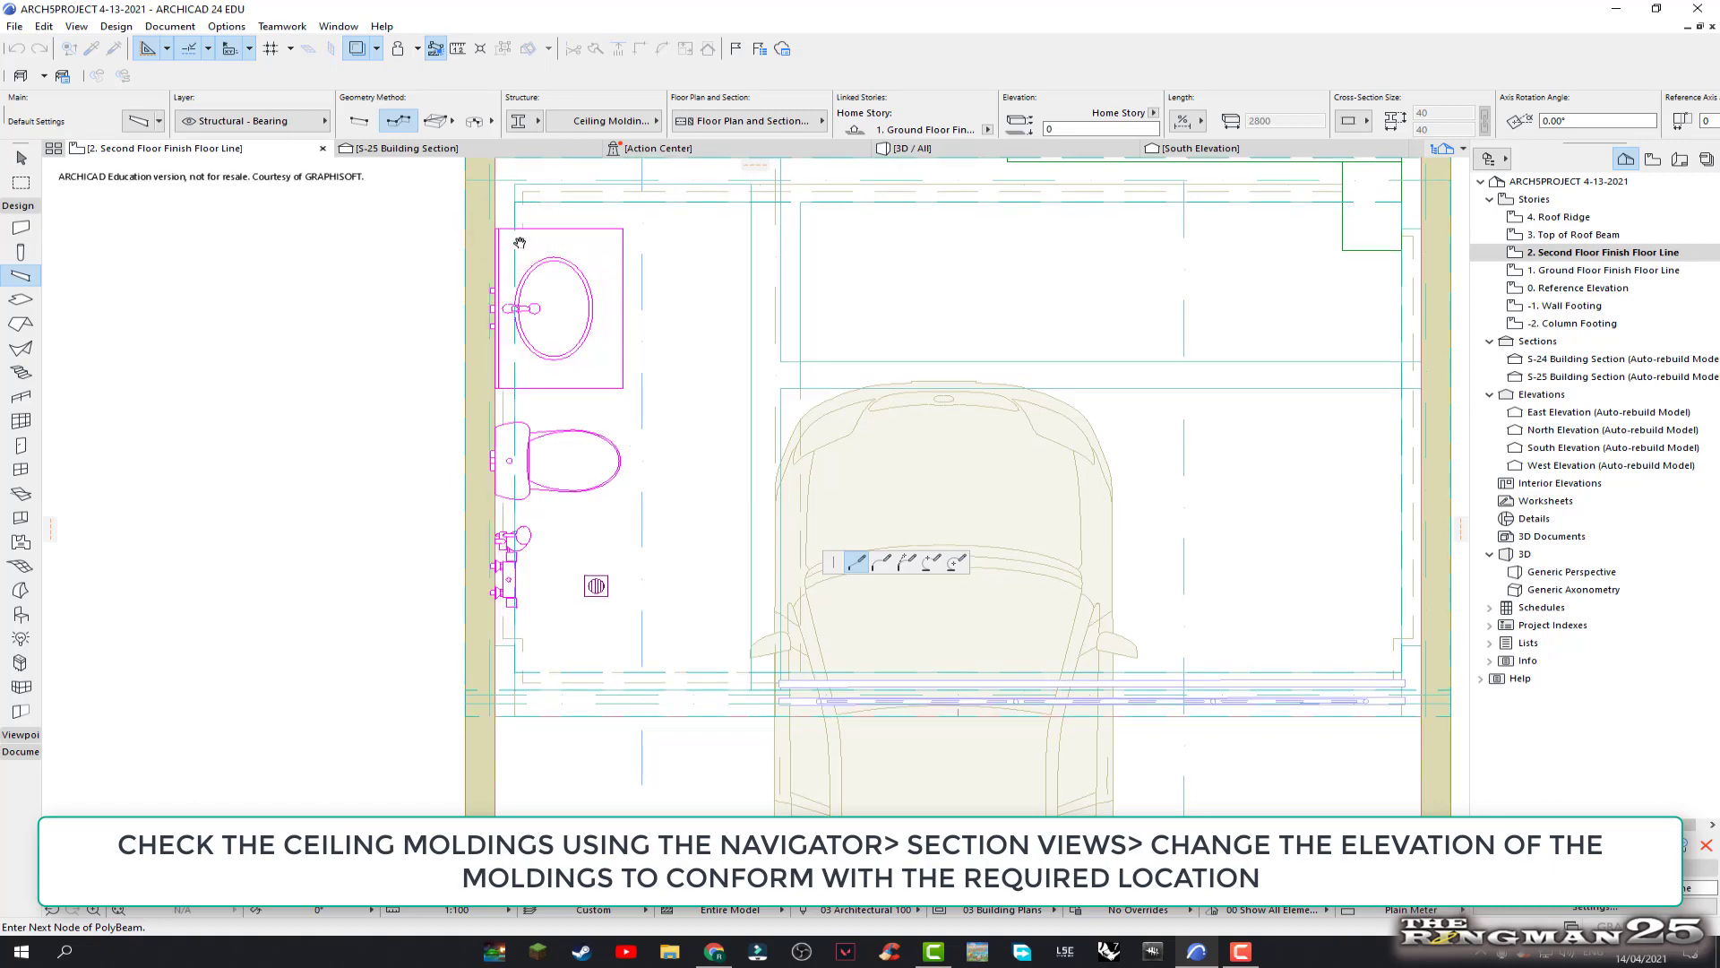
pyautogui.moveTo(518, 212); pyautogui.dragTo(508, 316, button='middle')
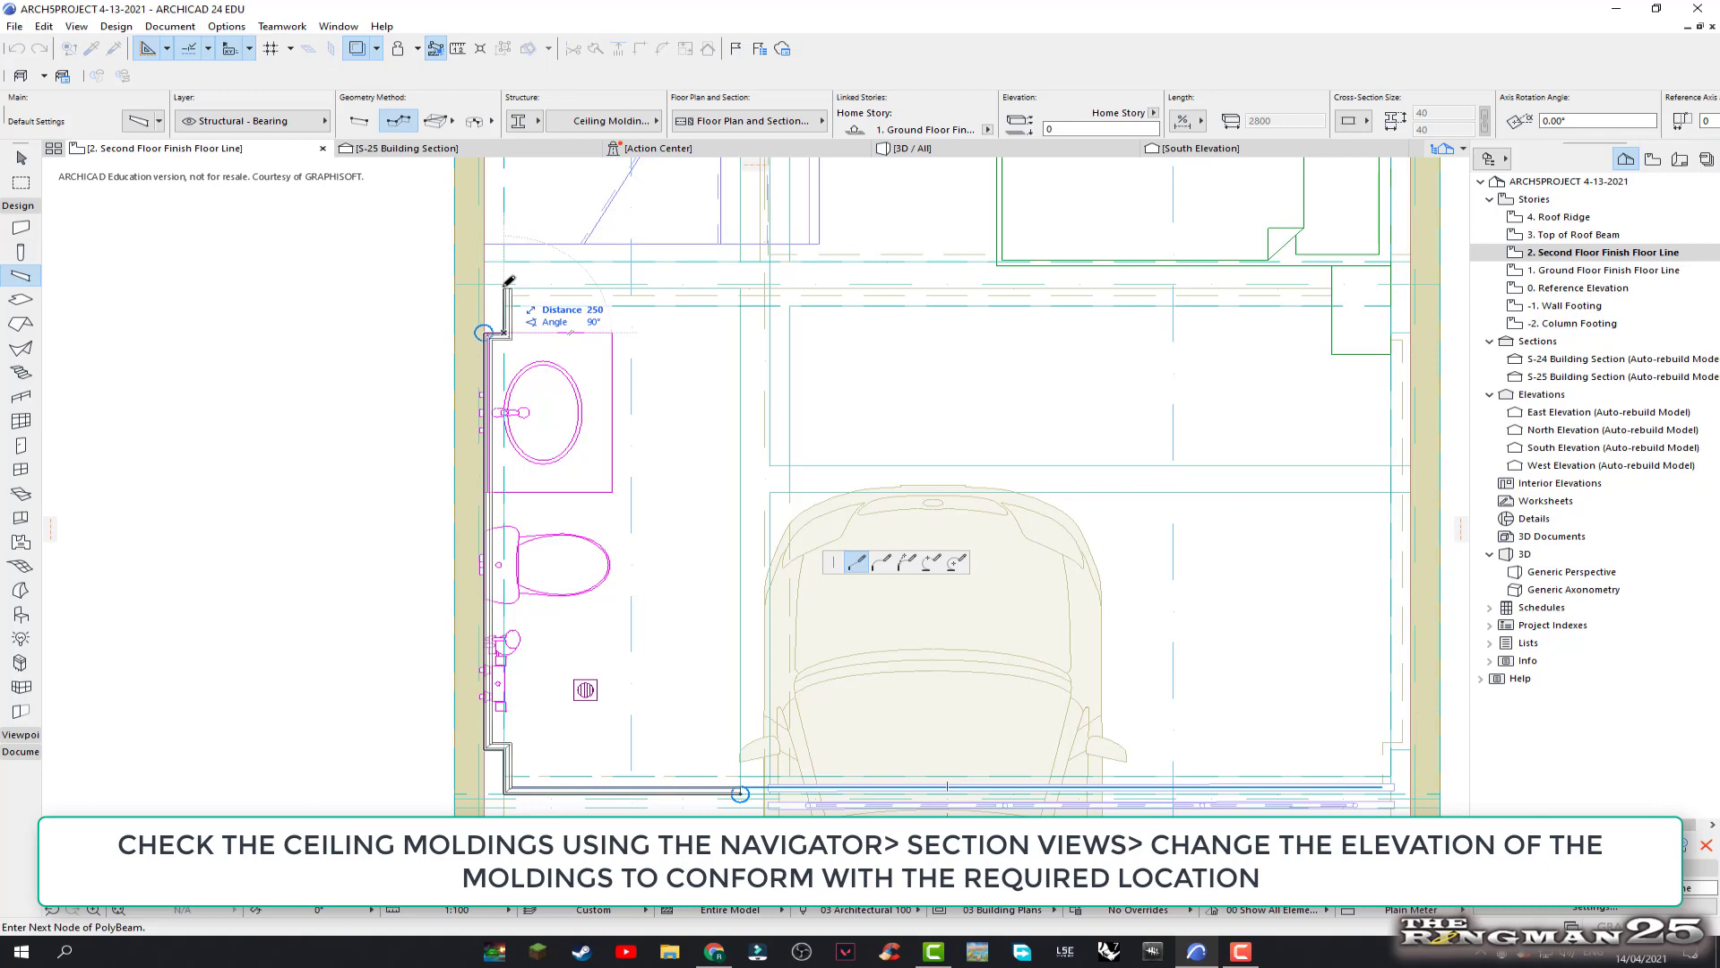
pyautogui.click(504, 286)
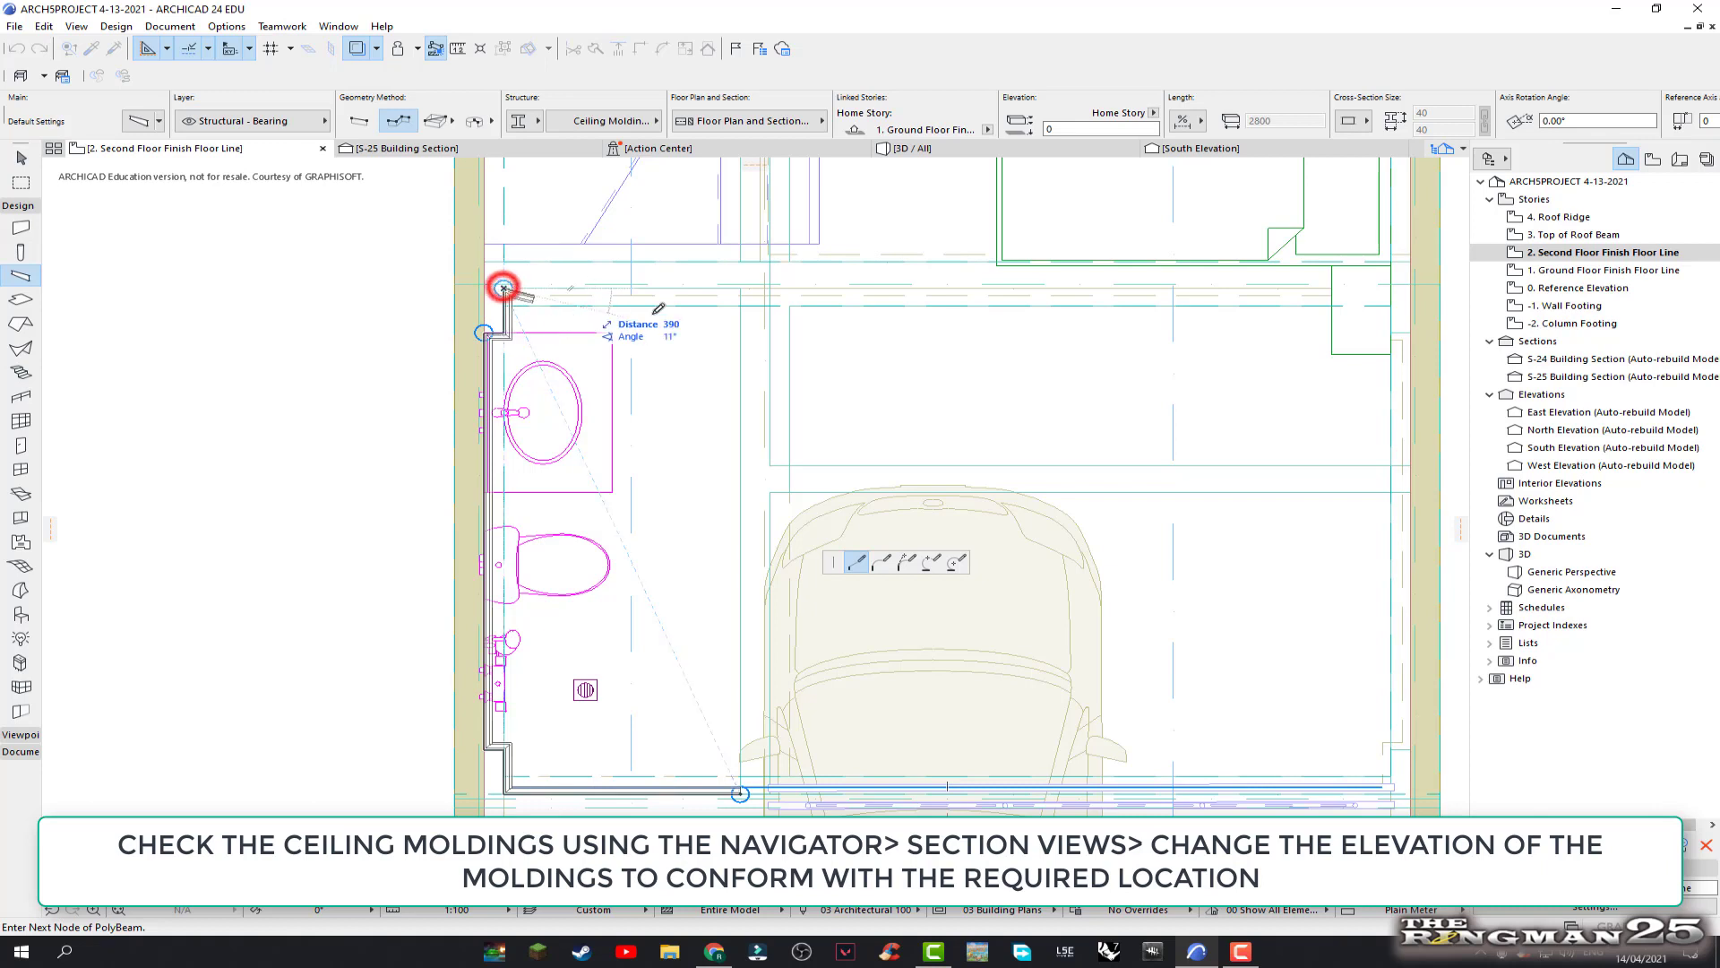
pyautogui.click(740, 288)
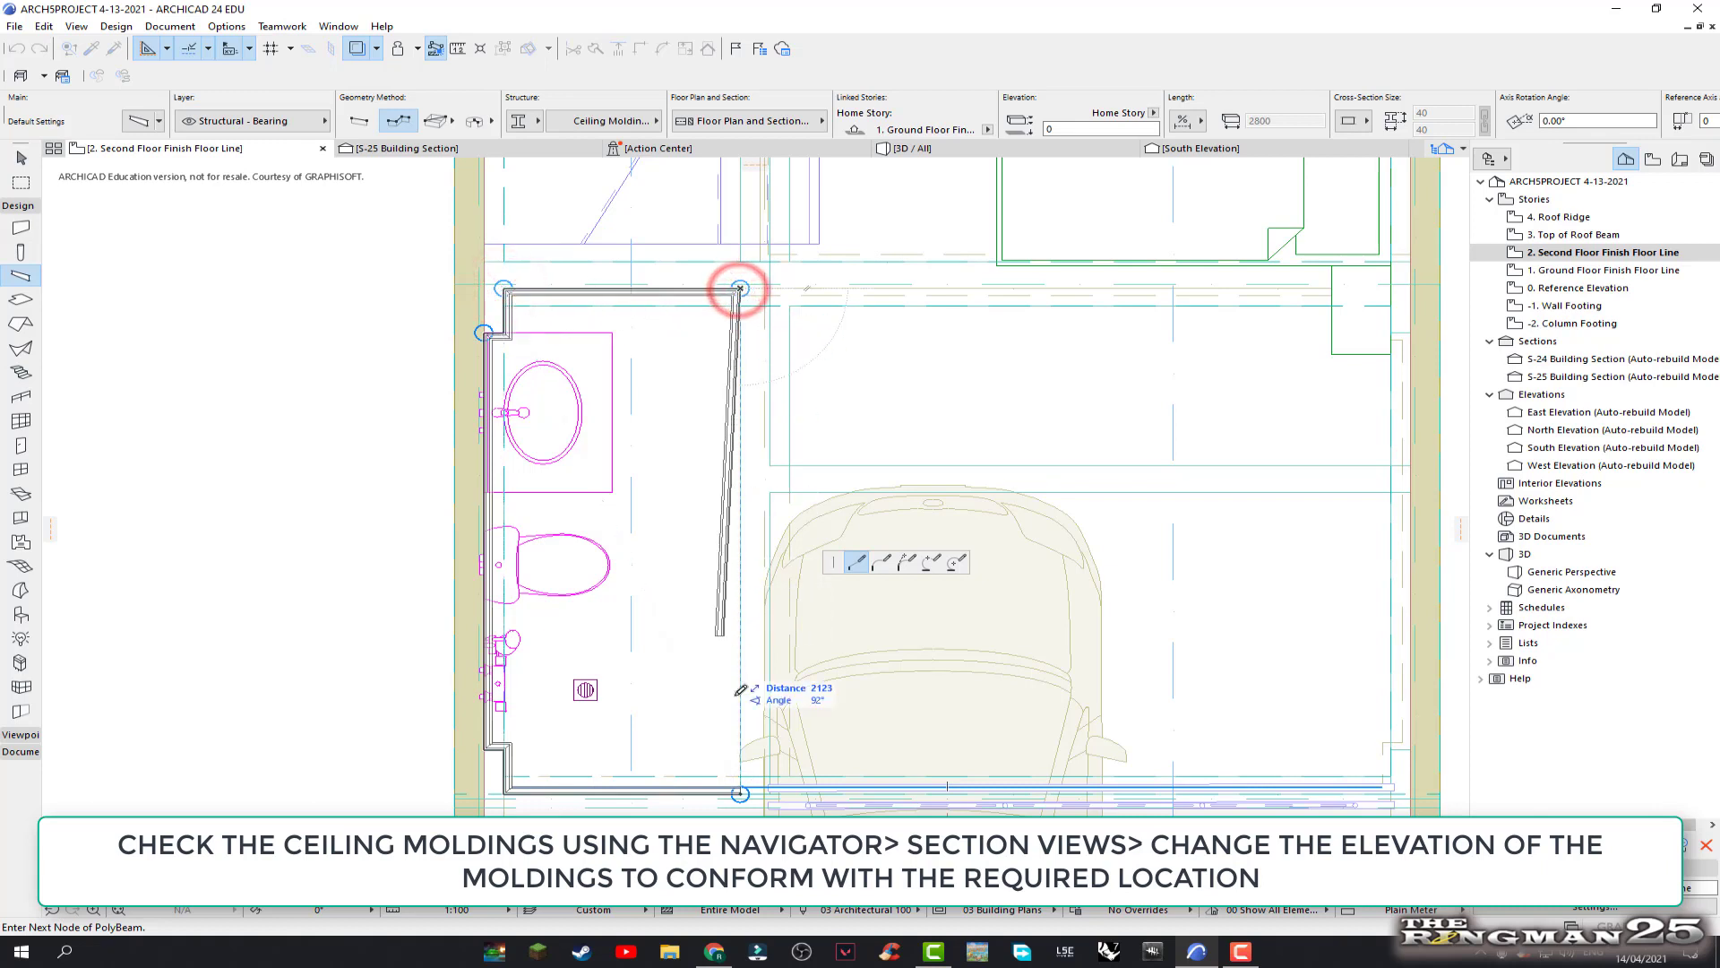
pyautogui.doubleClick(741, 793)
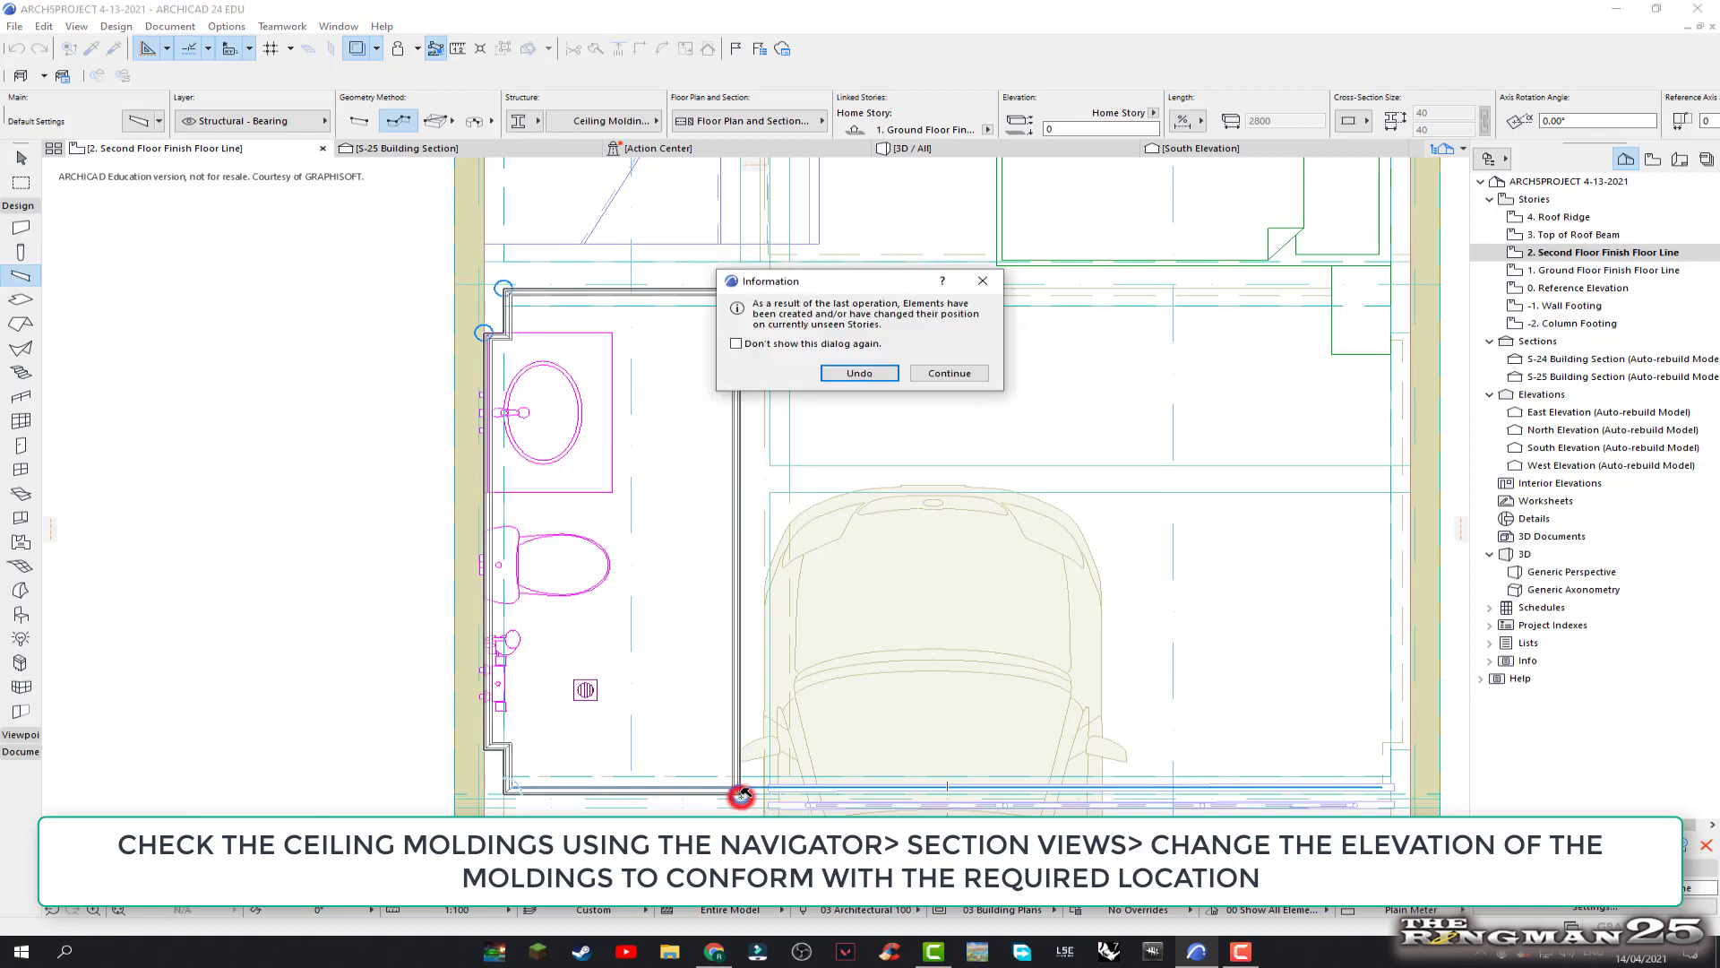
pyautogui.click(960, 367)
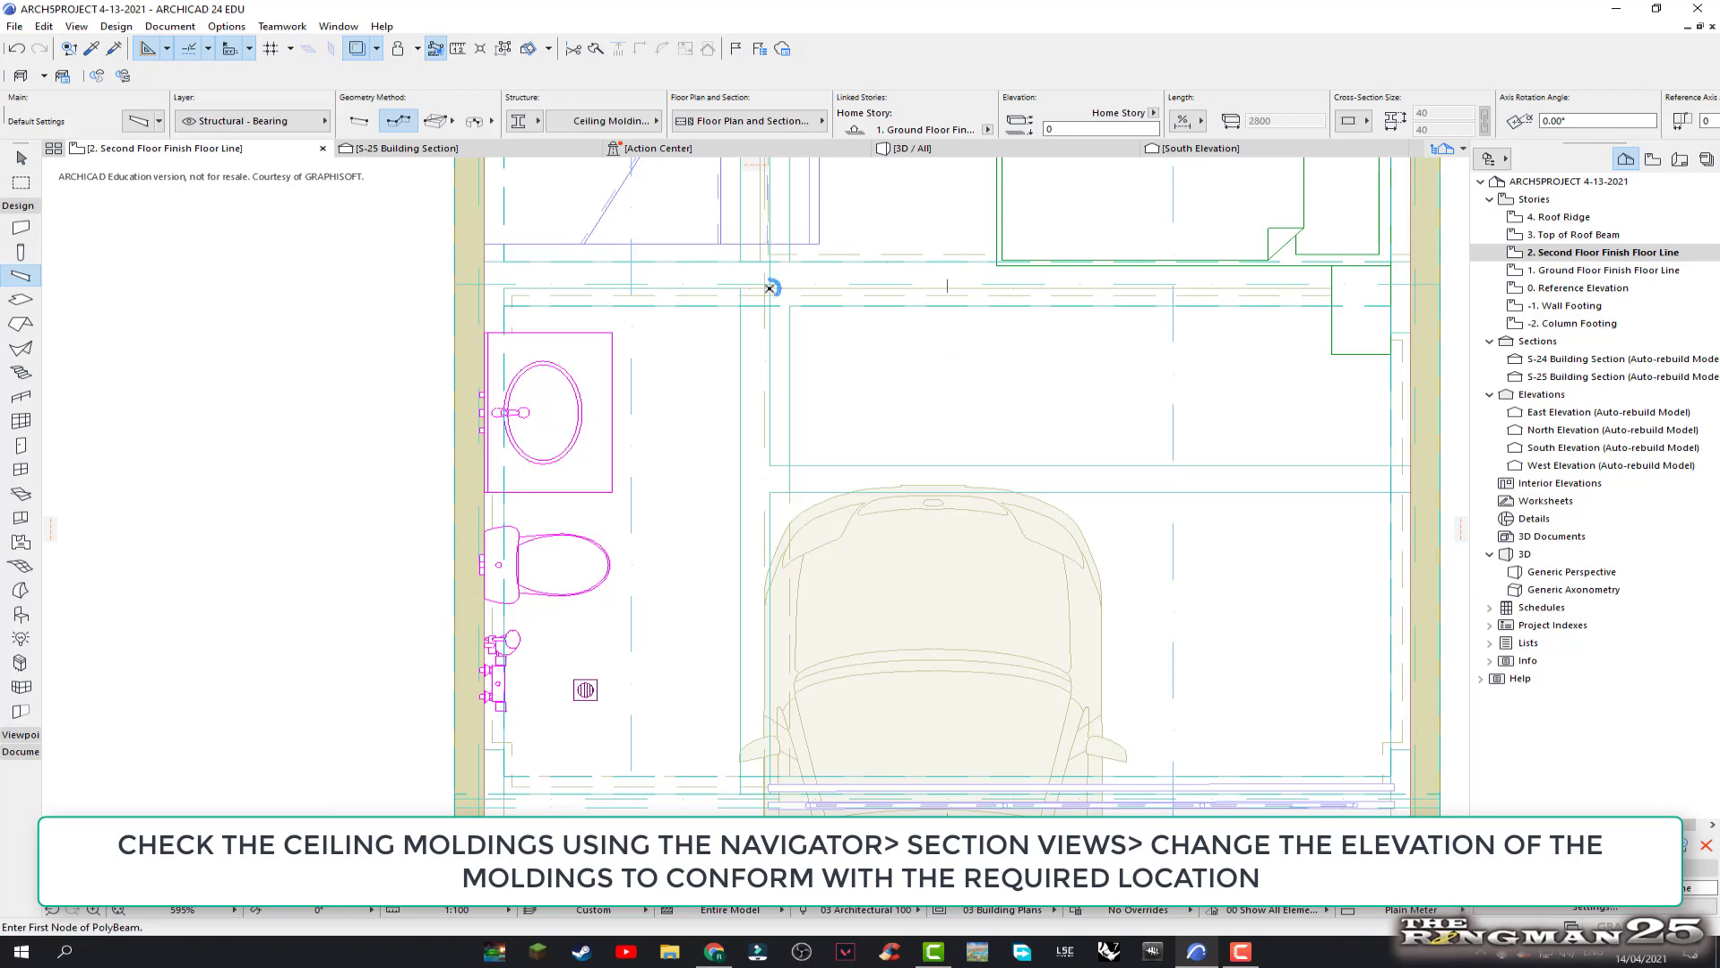
# Start a molding polybeam along the top wall and run it to the right corner
pyautogui.click(769, 287)
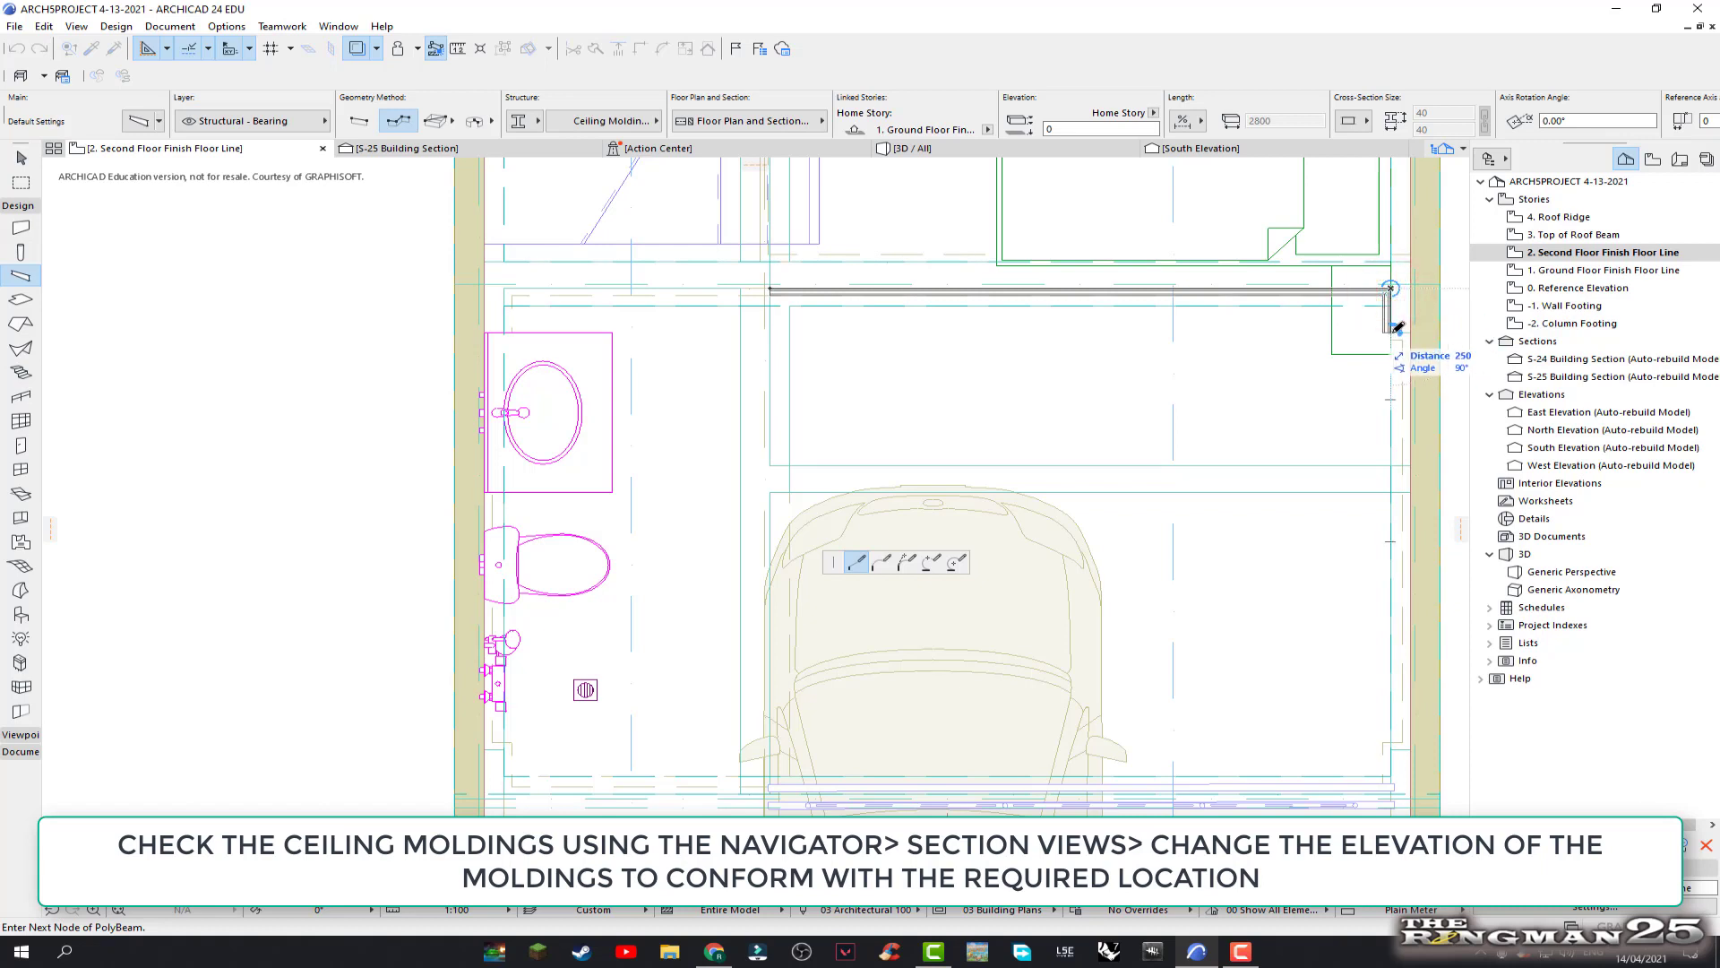
pyautogui.click(1391, 331)
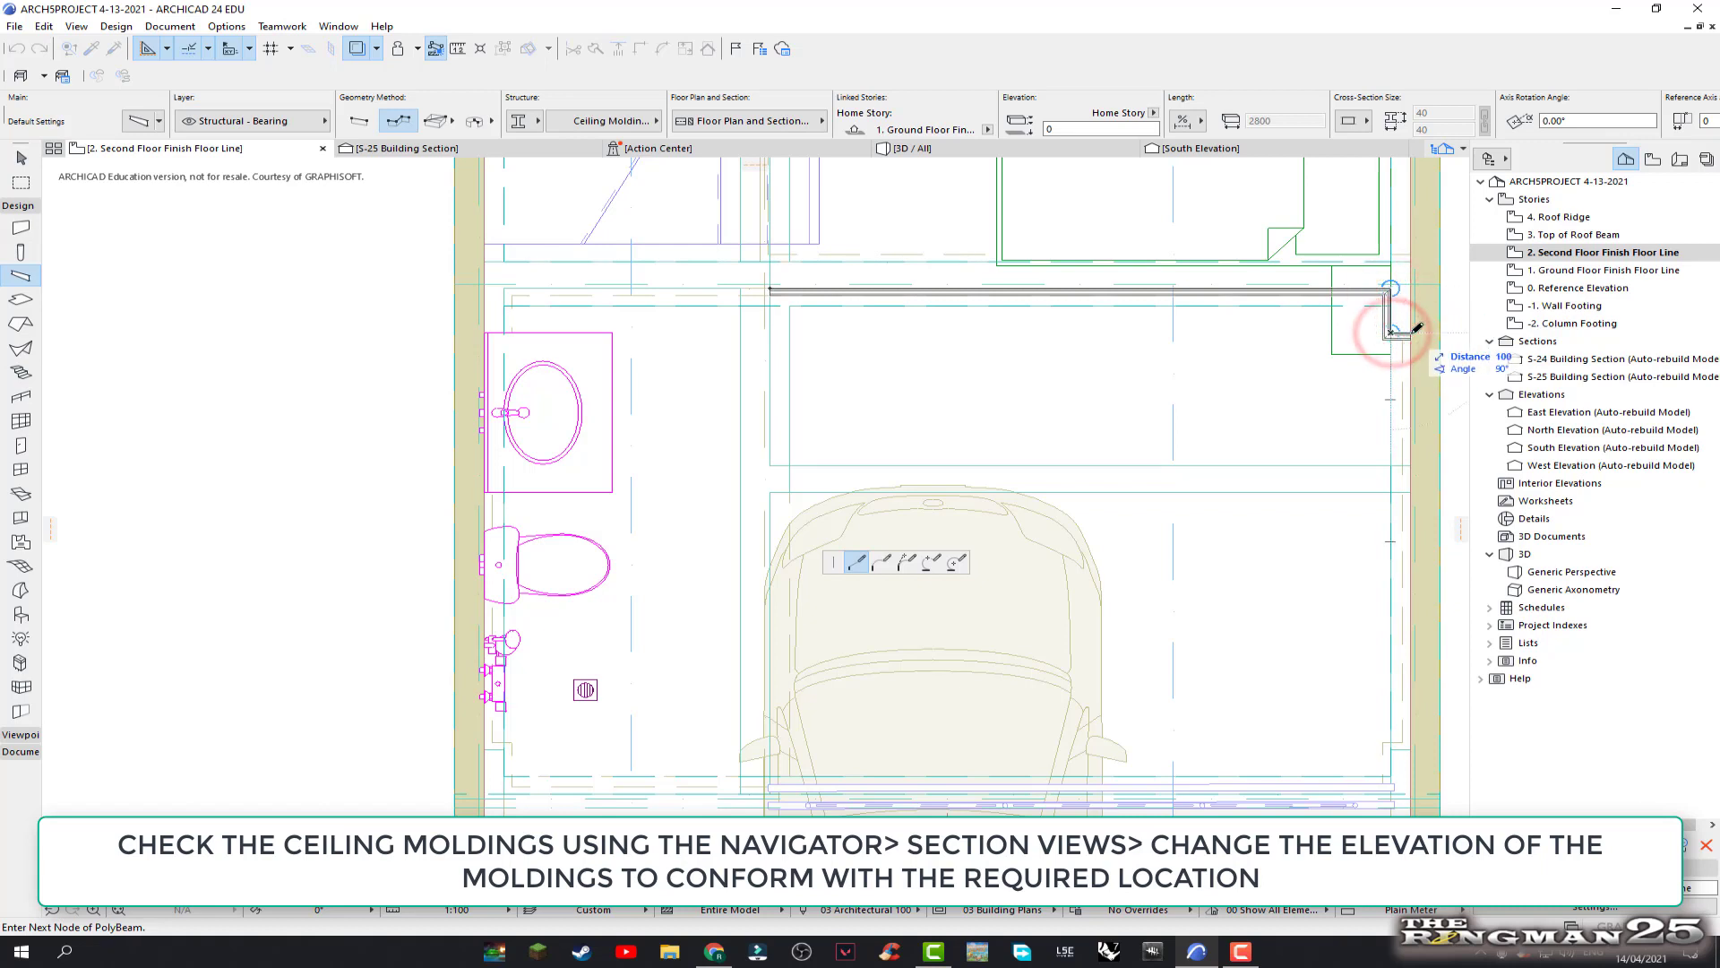
pyautogui.click(1412, 332)
pyautogui.scroll(-2, 1409, 334)
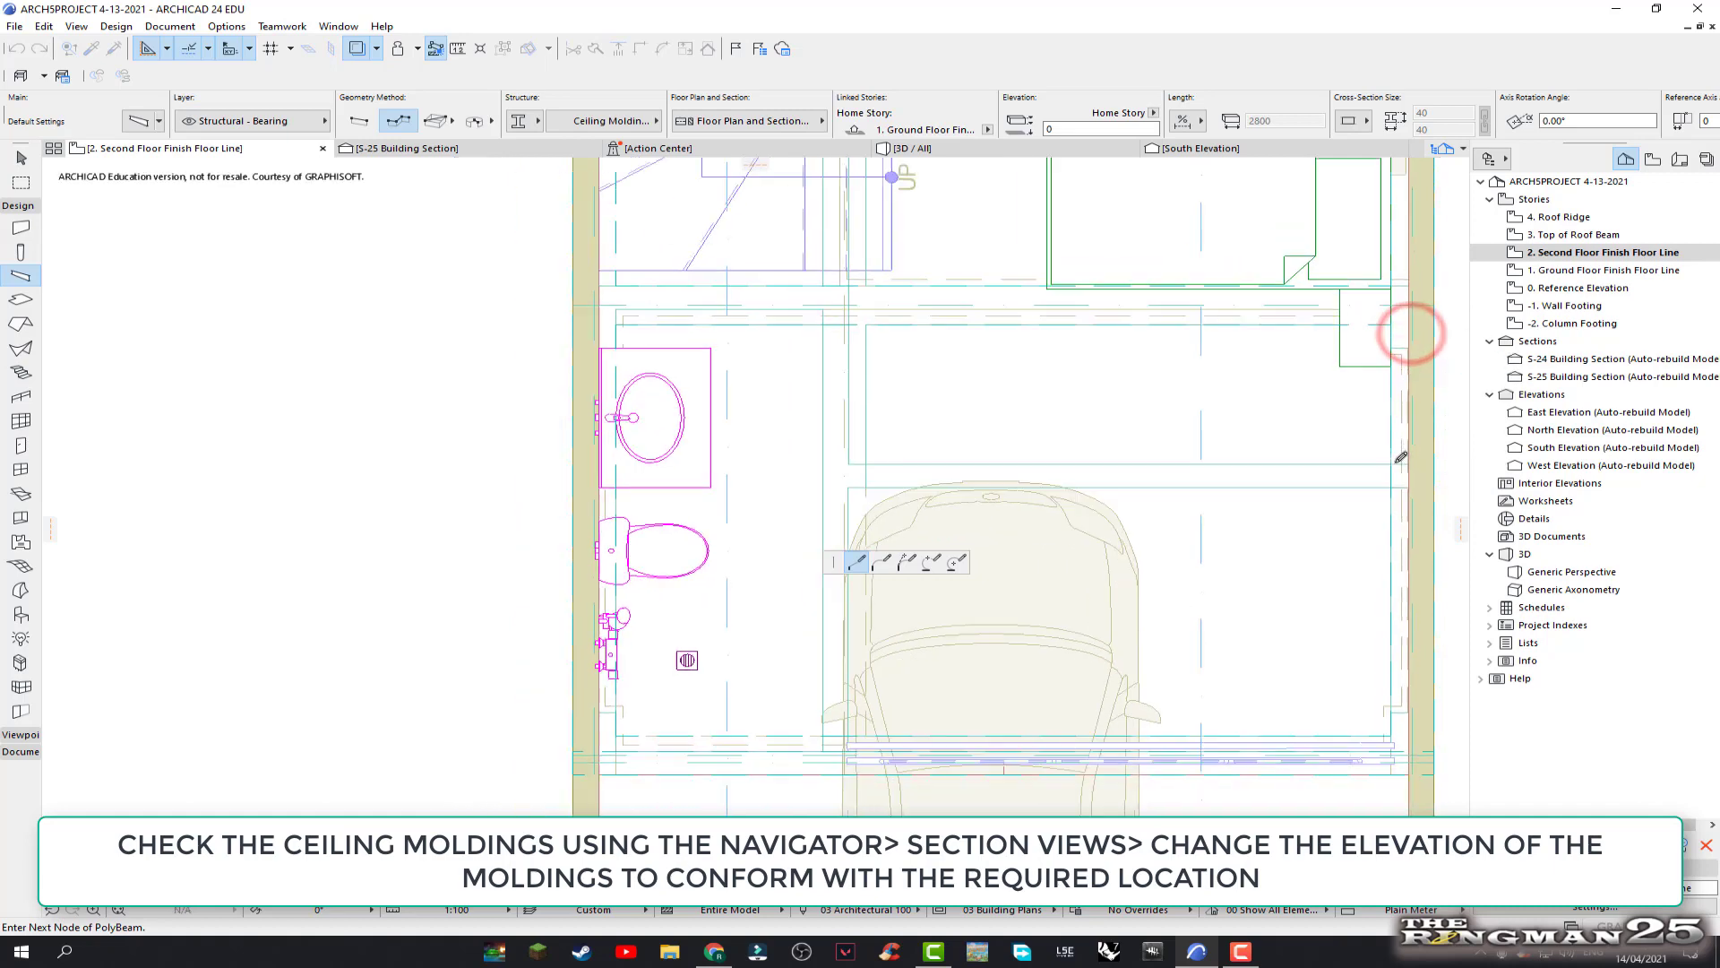
pyautogui.scroll(1, 1440, 730)
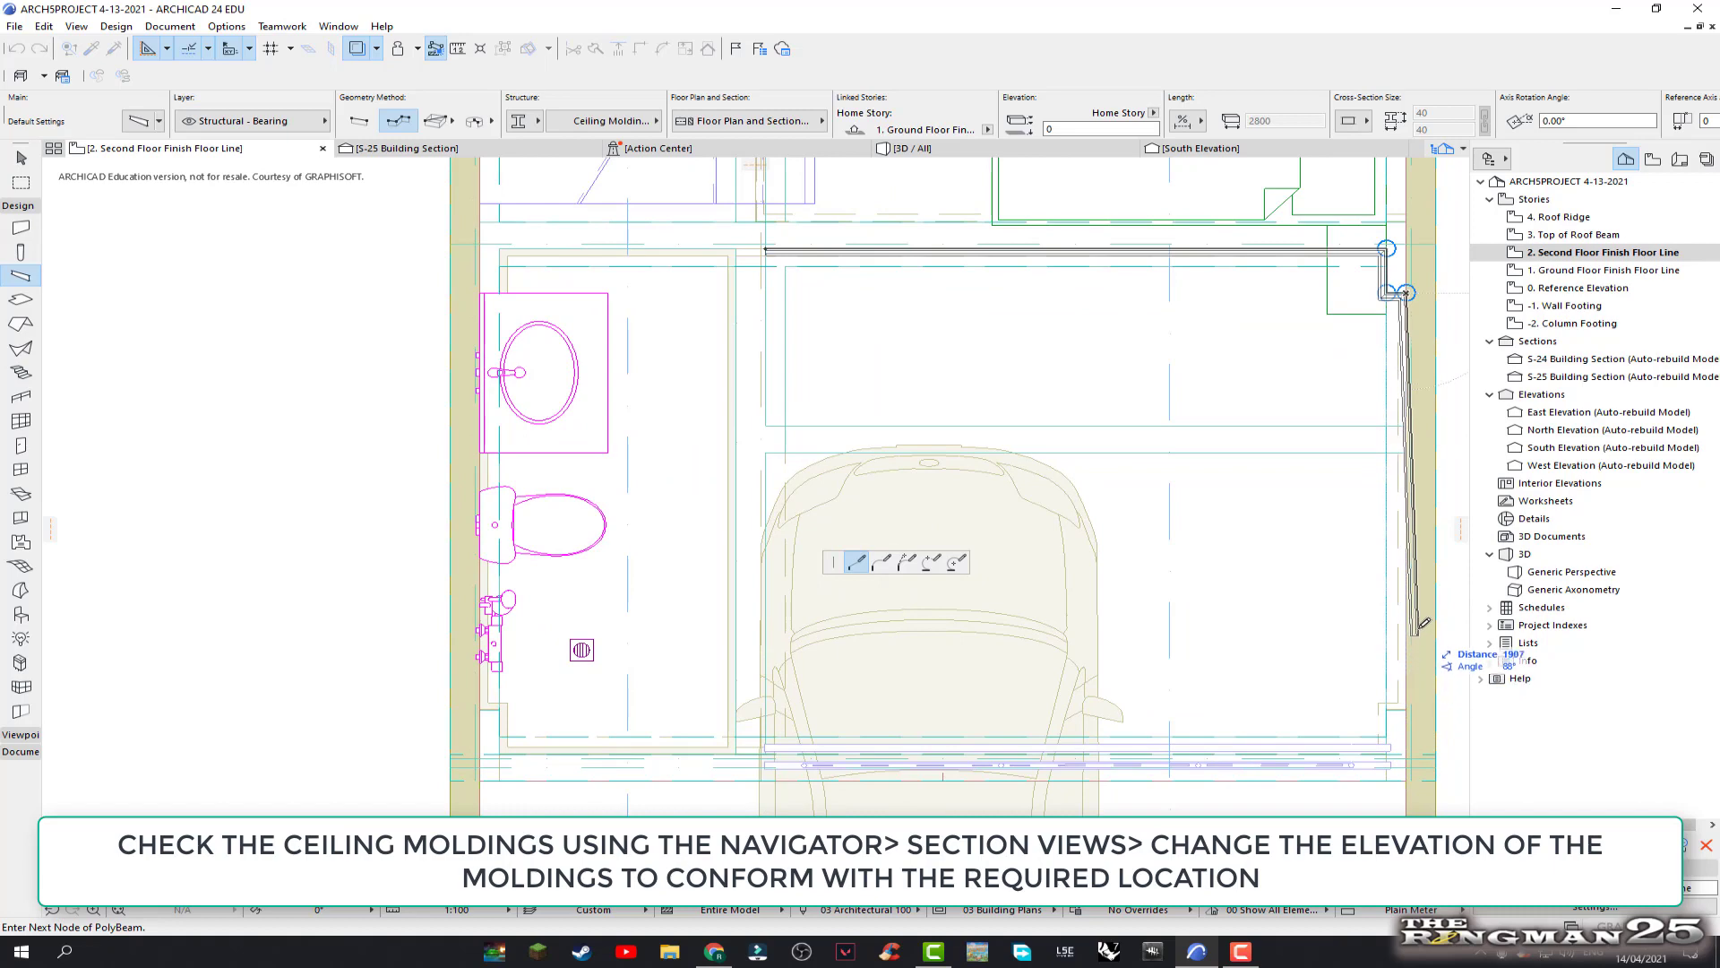
pyautogui.scroll(-2, 1423, 624)
pyautogui.scroll(1, 1424, 619)
pyautogui.moveTo(1425, 618)
pyautogui.mouseDown(button='middle')
pyautogui.moveTo(1281, 491)
pyautogui.moveTo(1282, 533)
pyautogui.mouseUp(button='middle')
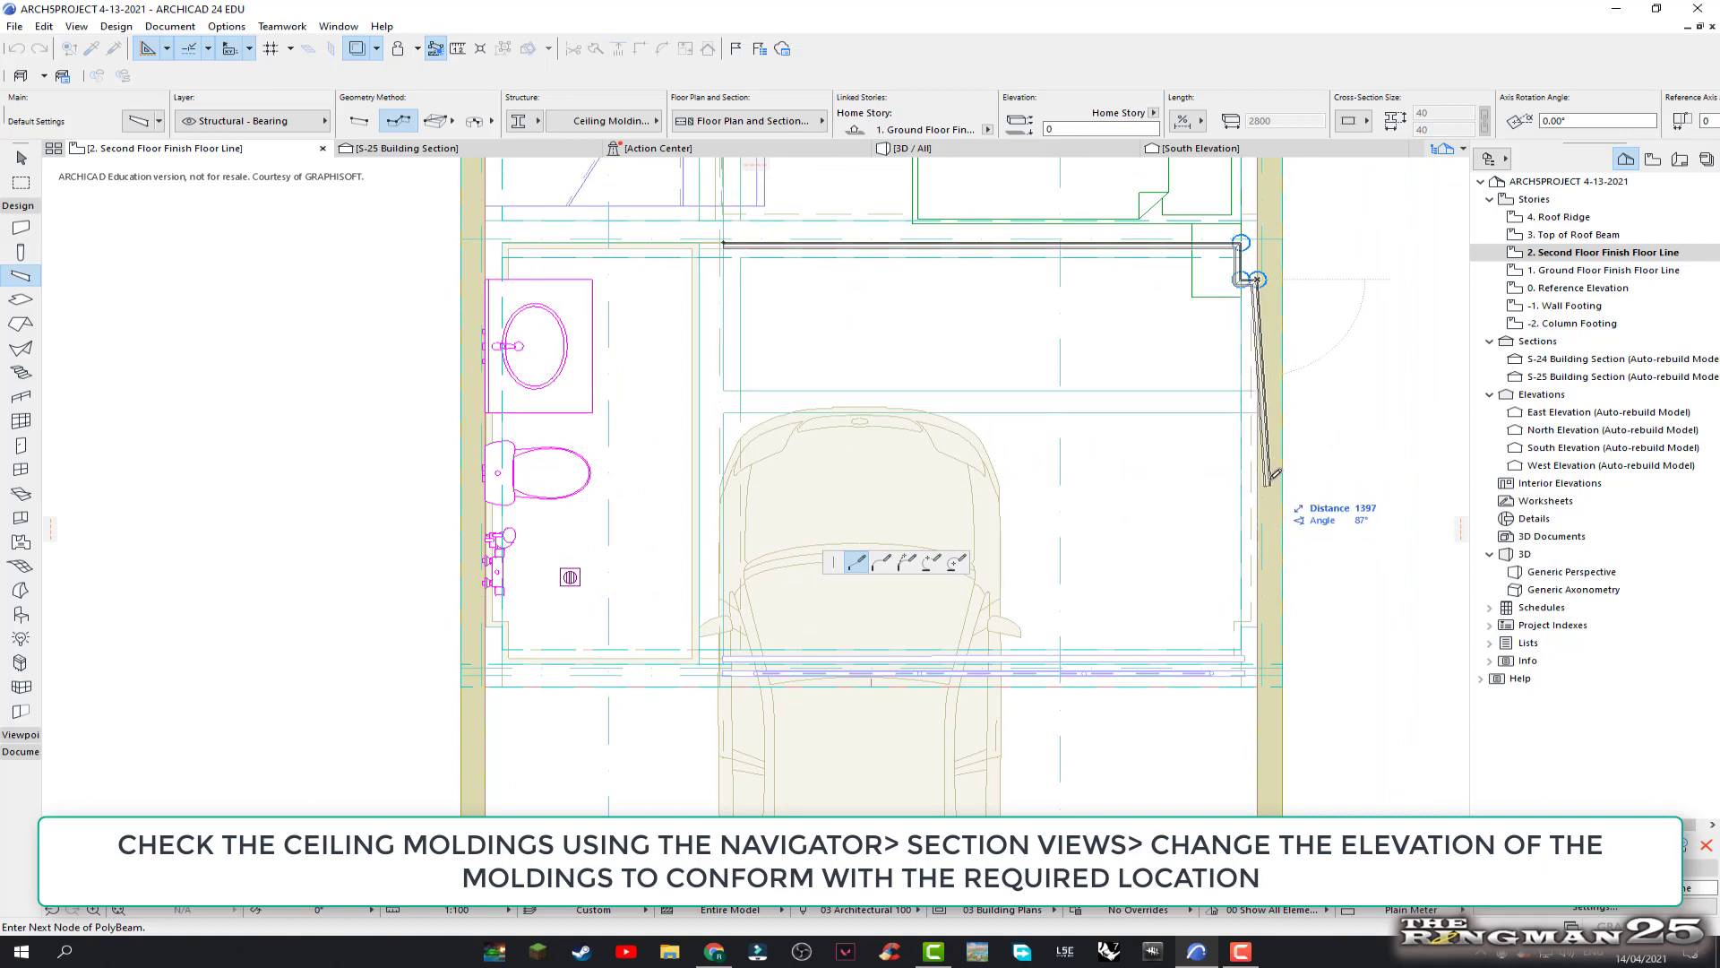
pyautogui.scroll(-3, 1272, 475)
pyautogui.moveTo(1211, 574); pyautogui.dragTo(1212, 647, button='middle')
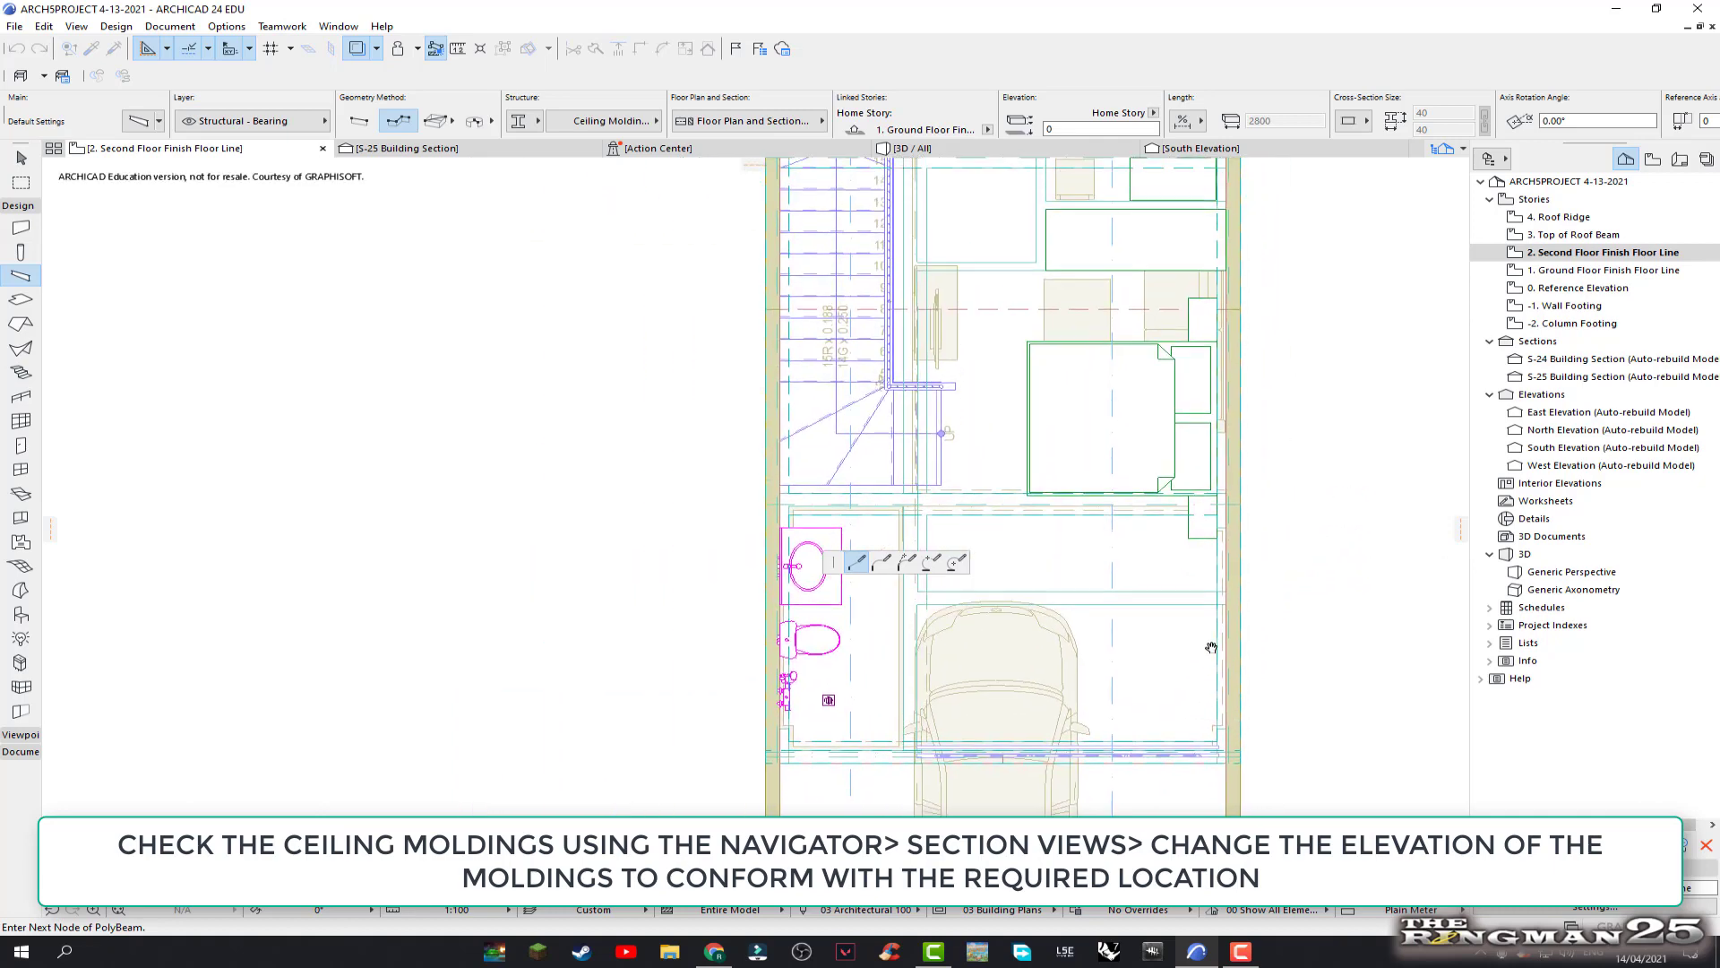
pyautogui.scroll(2, 1230, 578)
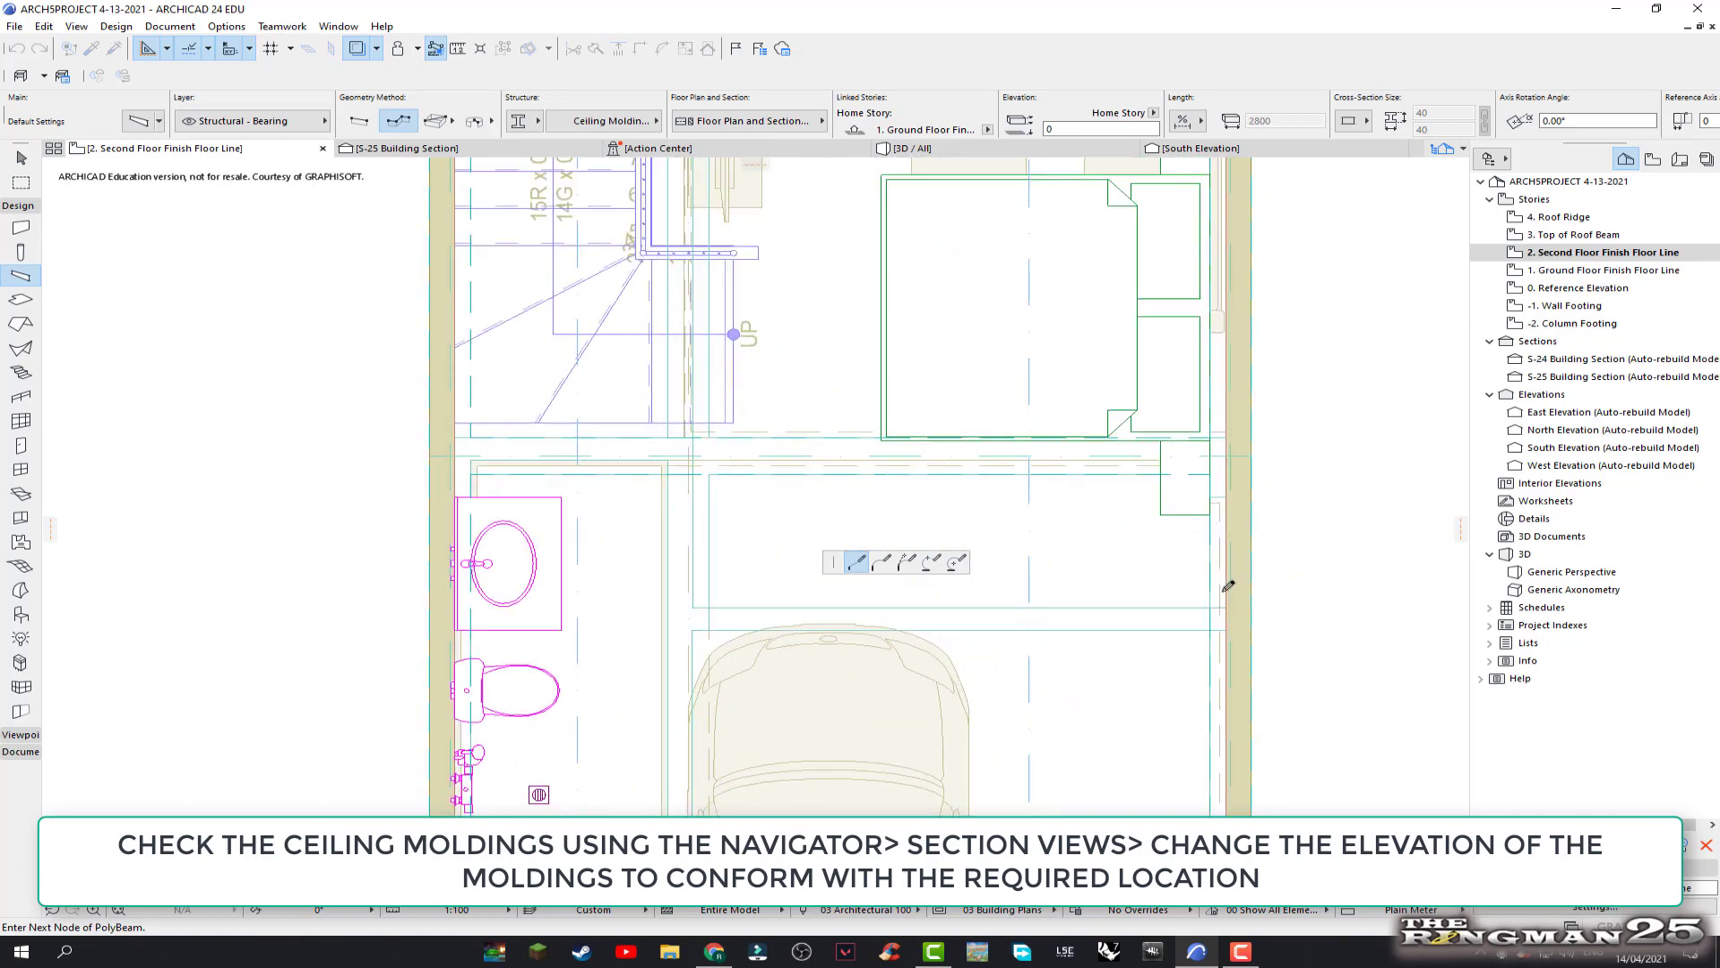
pyautogui.scroll(2, 1230, 591)
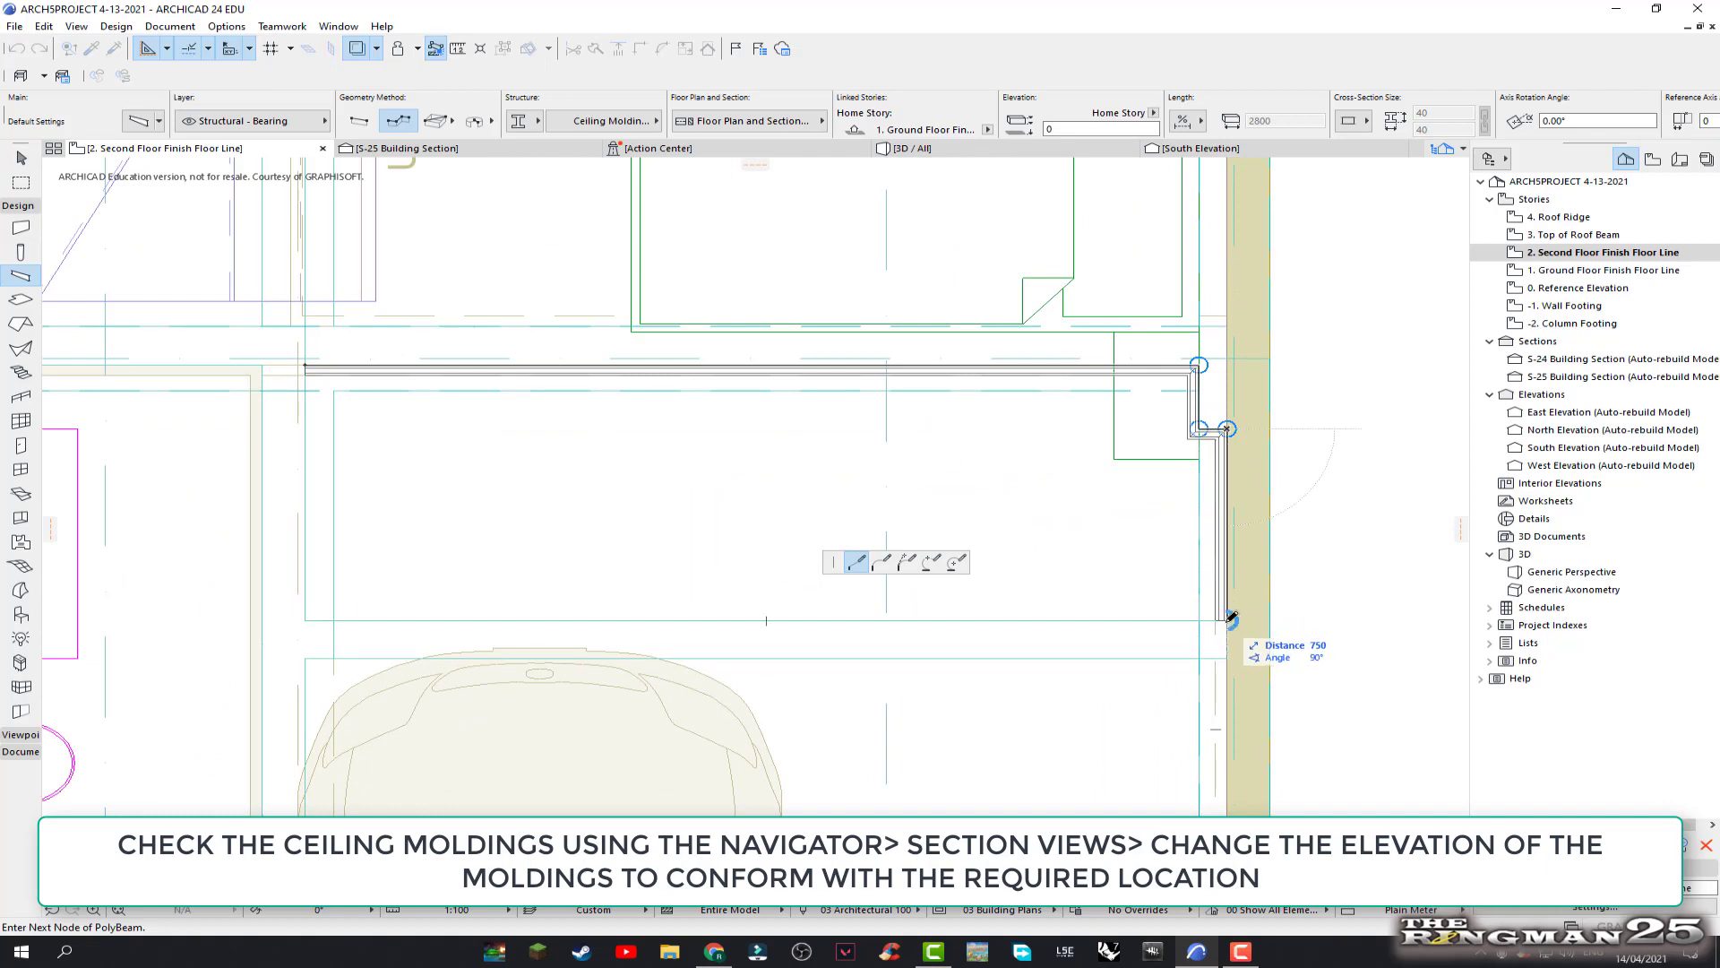
# Close the molding loop through the lower and left corners, keeping it on the unseen story
pyautogui.click(1227, 620)
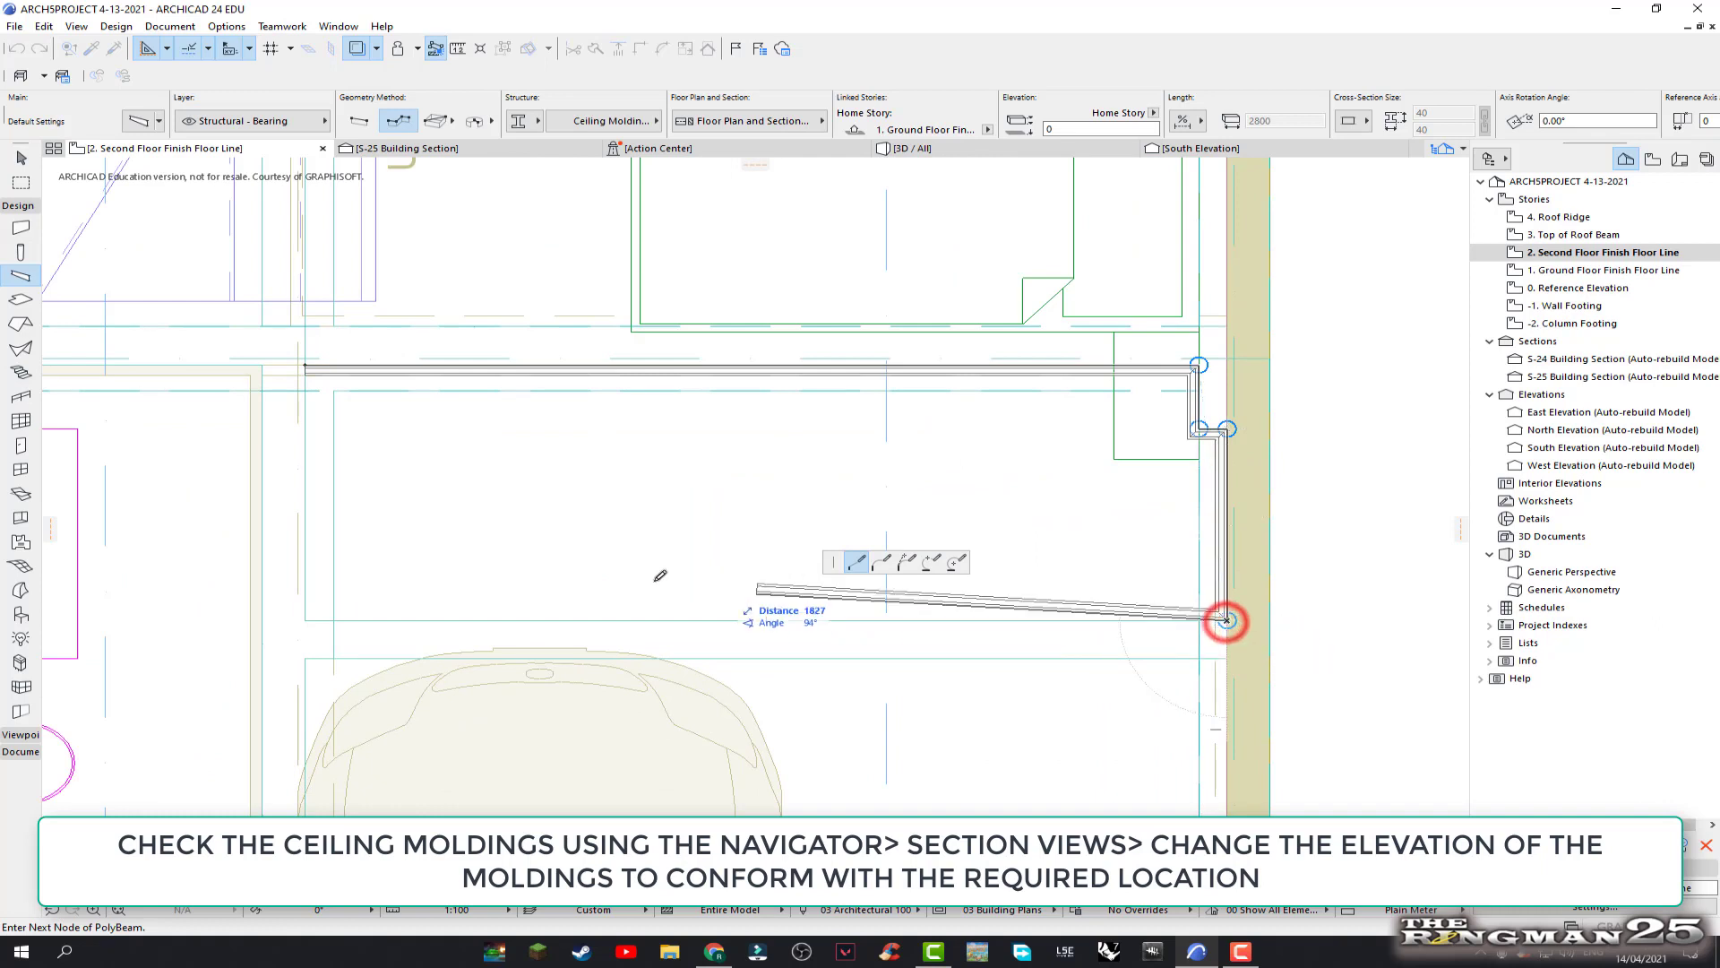
pyautogui.click(304, 620)
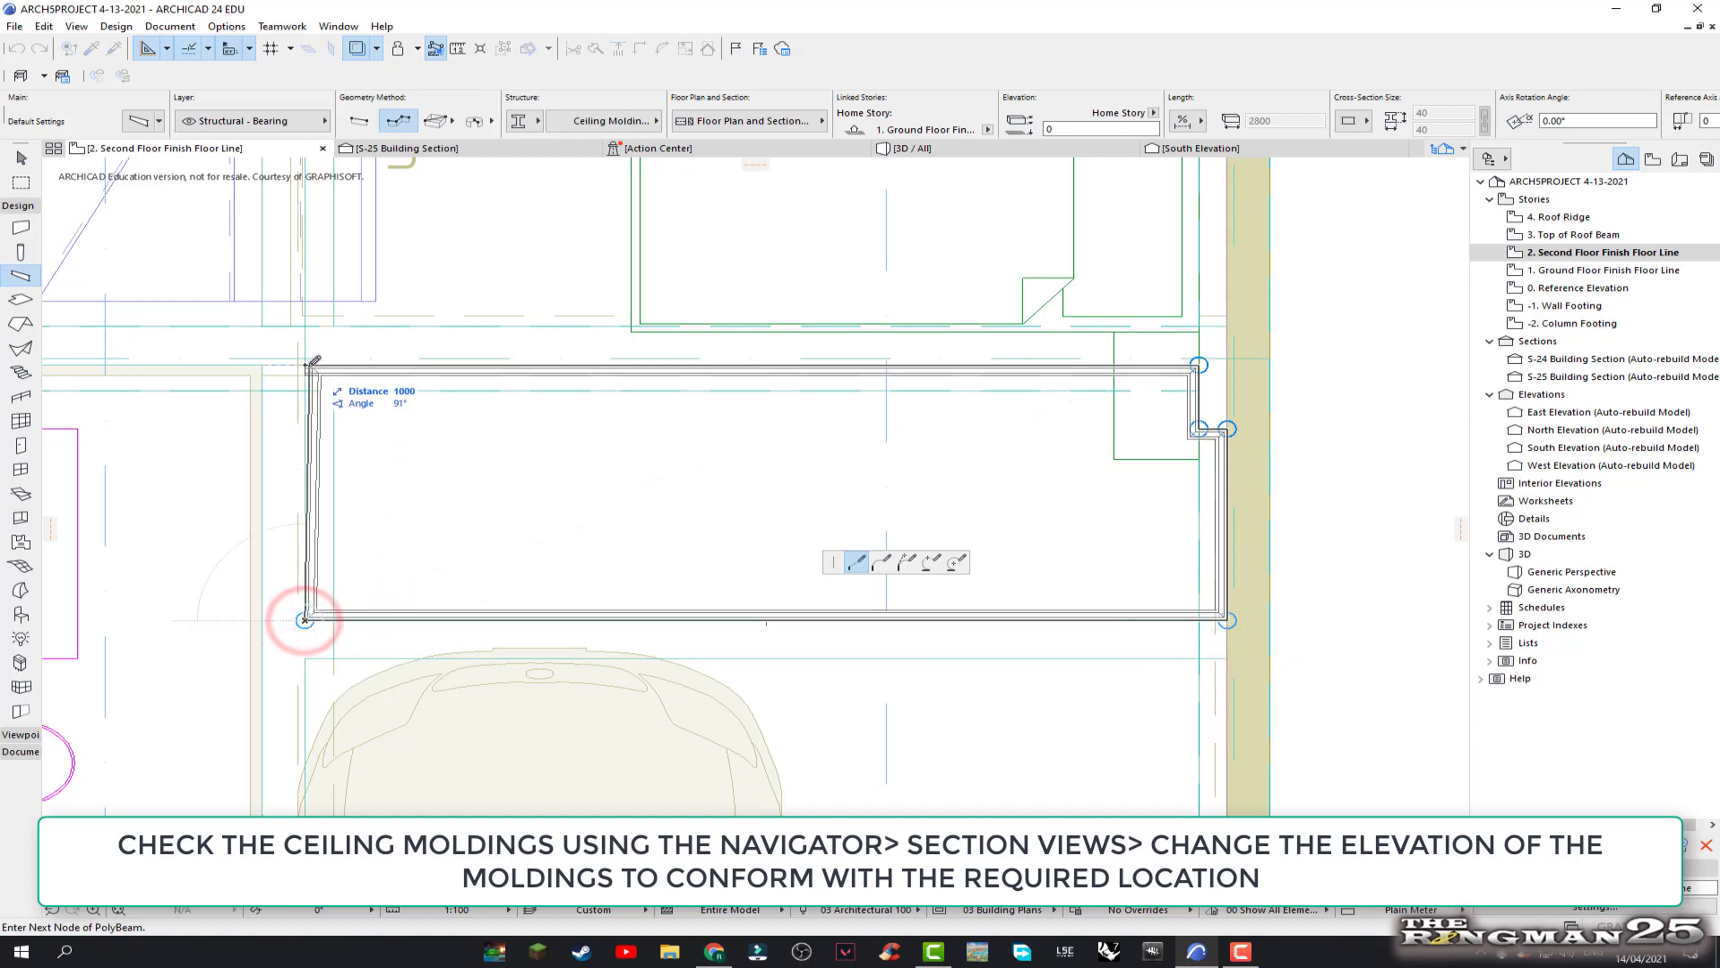
pyautogui.click(306, 366)
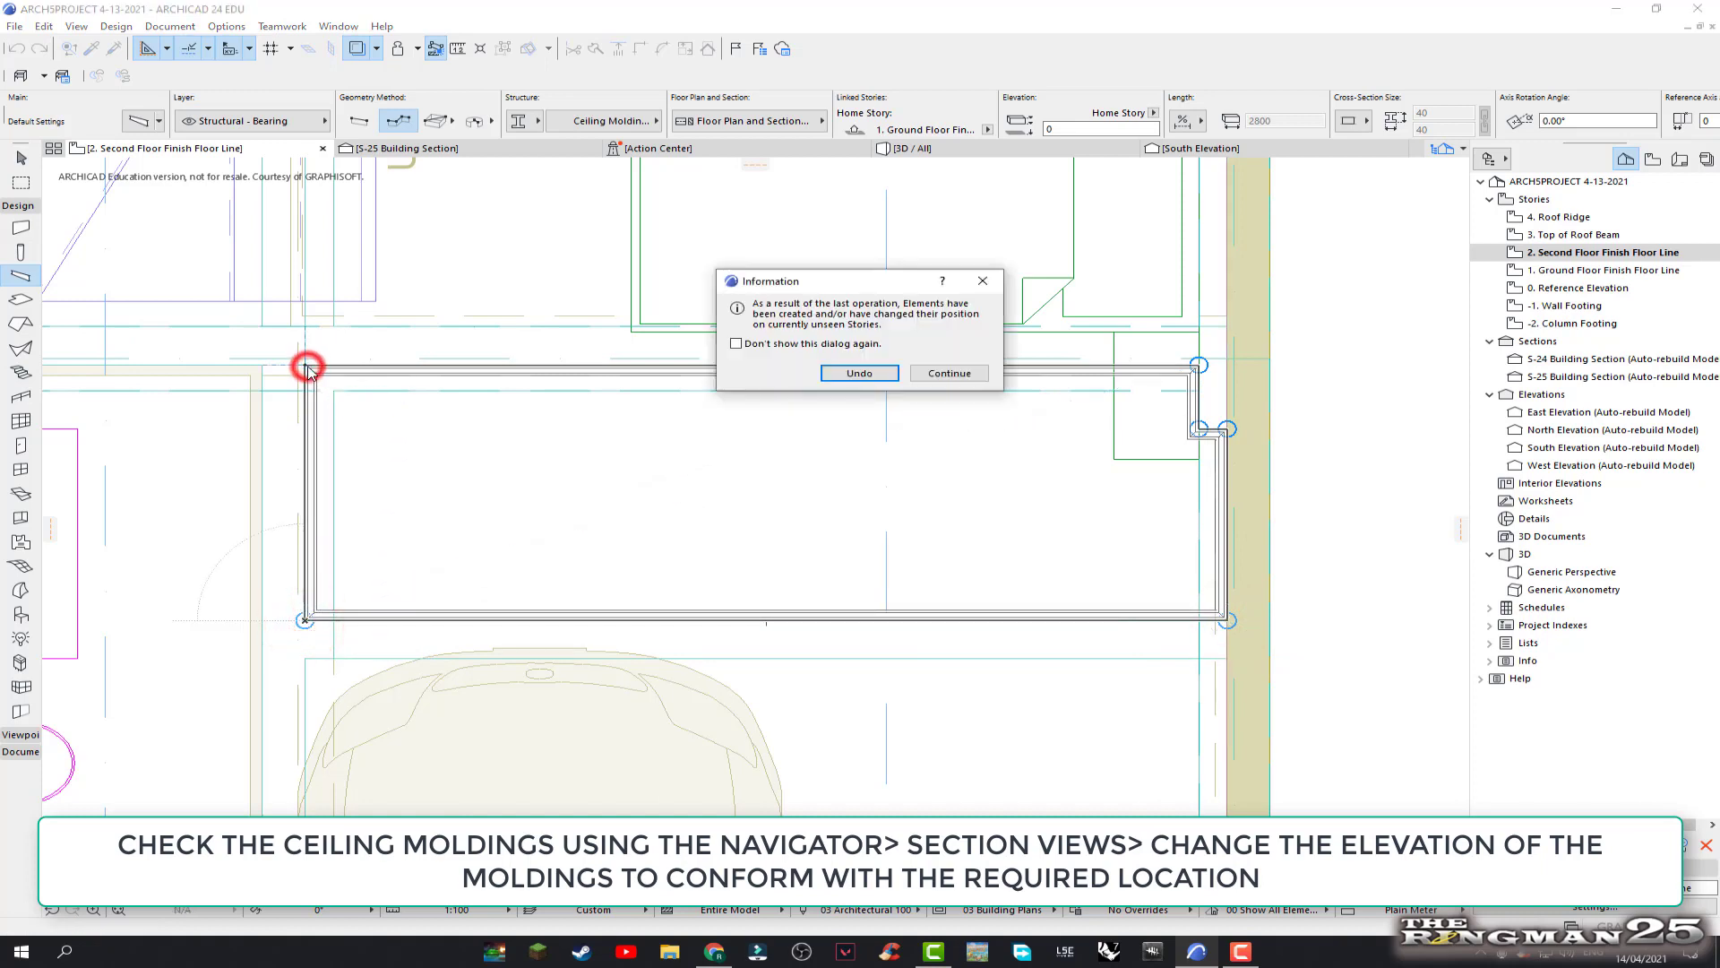
pyautogui.click(933, 373)
pyautogui.scroll(-3, 1017, 336)
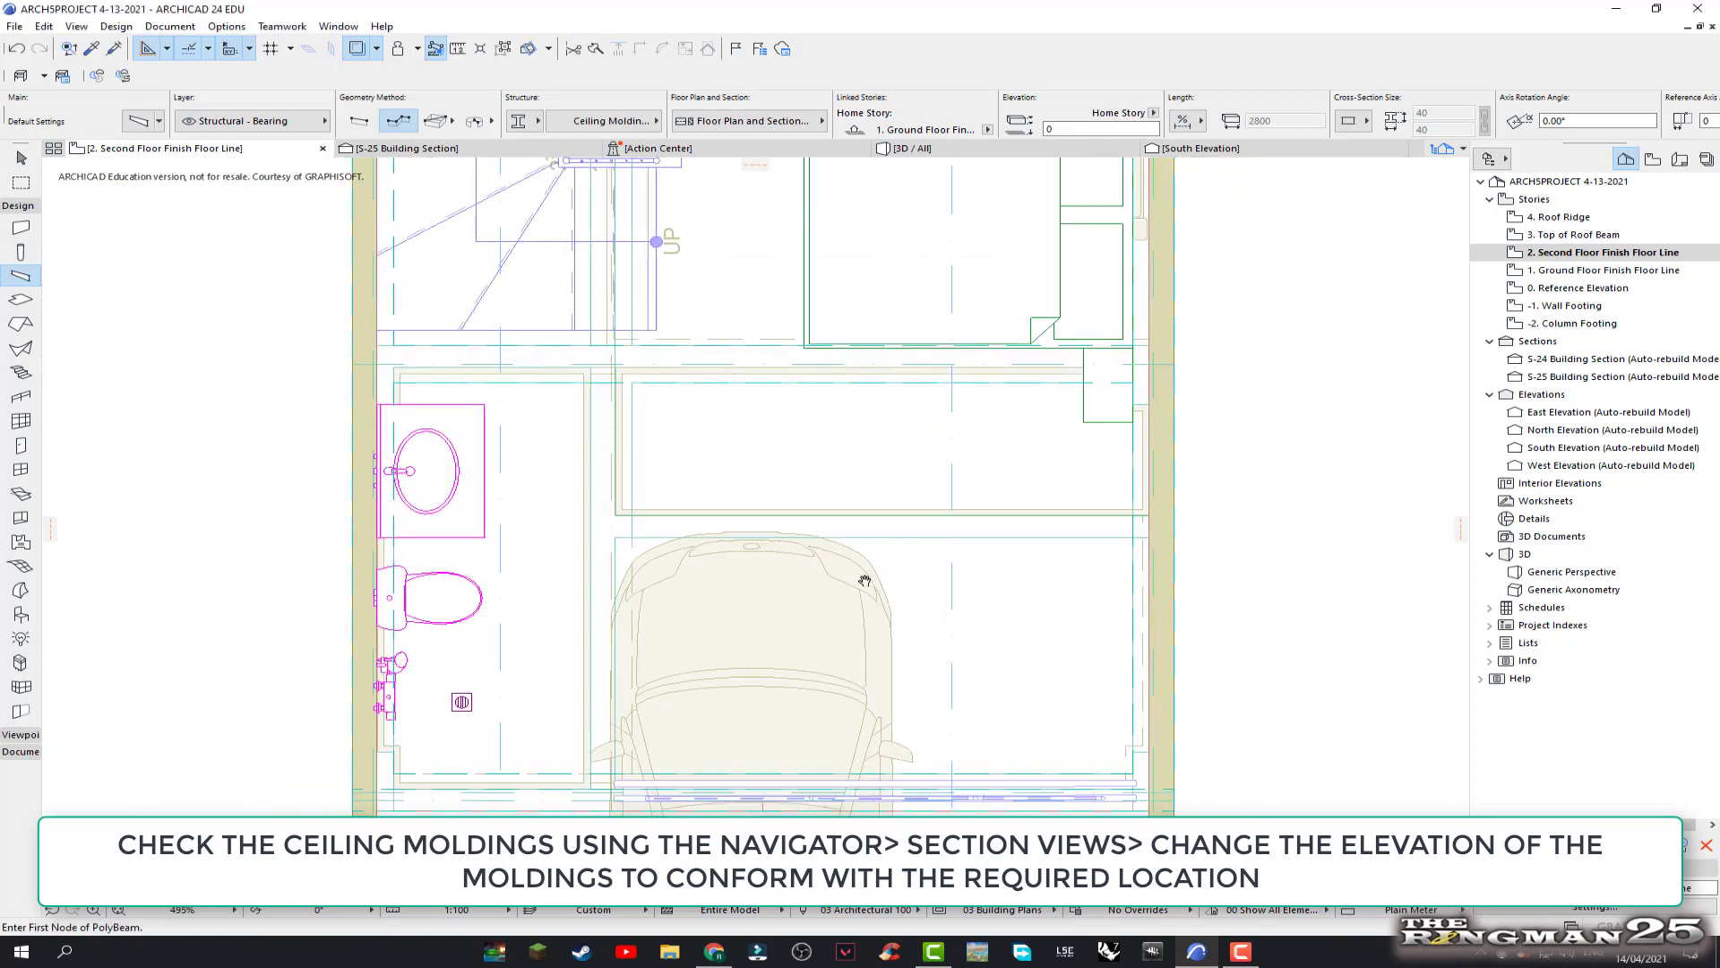
# Start a molding polybeam at the left wall, running across the top to the stepped right wall
pyautogui.moveTo(863, 576); pyautogui.dragTo(975, 434, button='middle')
pyautogui.scroll(1, 854, 458)
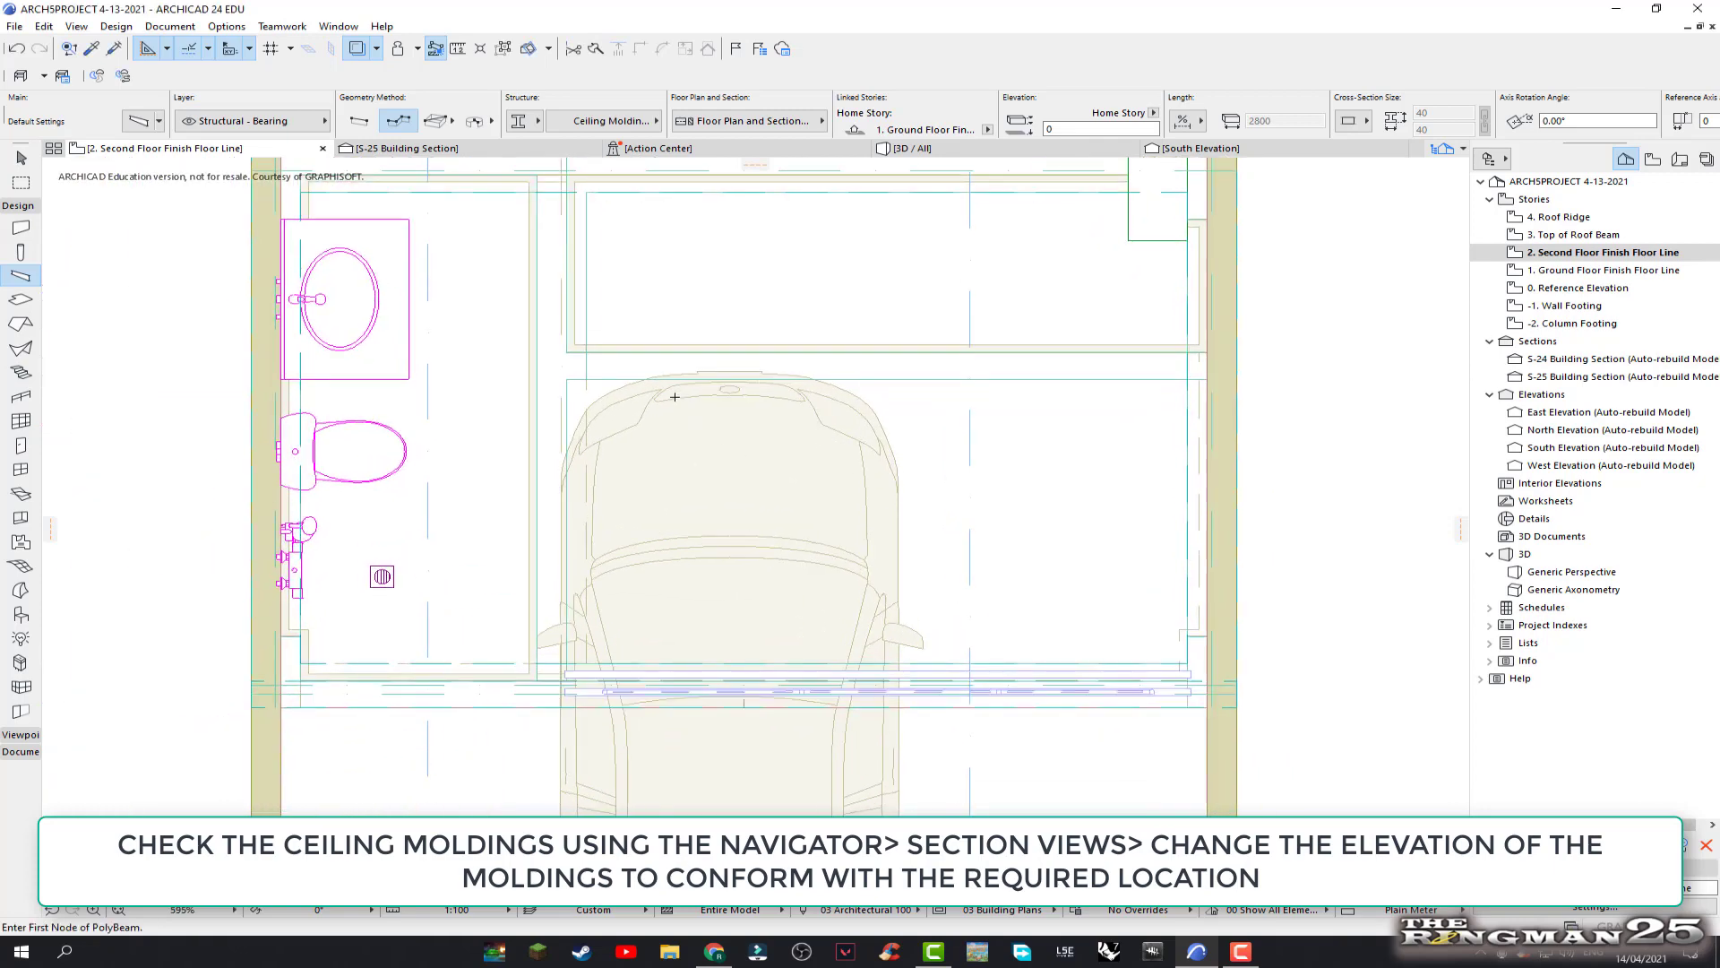
pyautogui.click(566, 378)
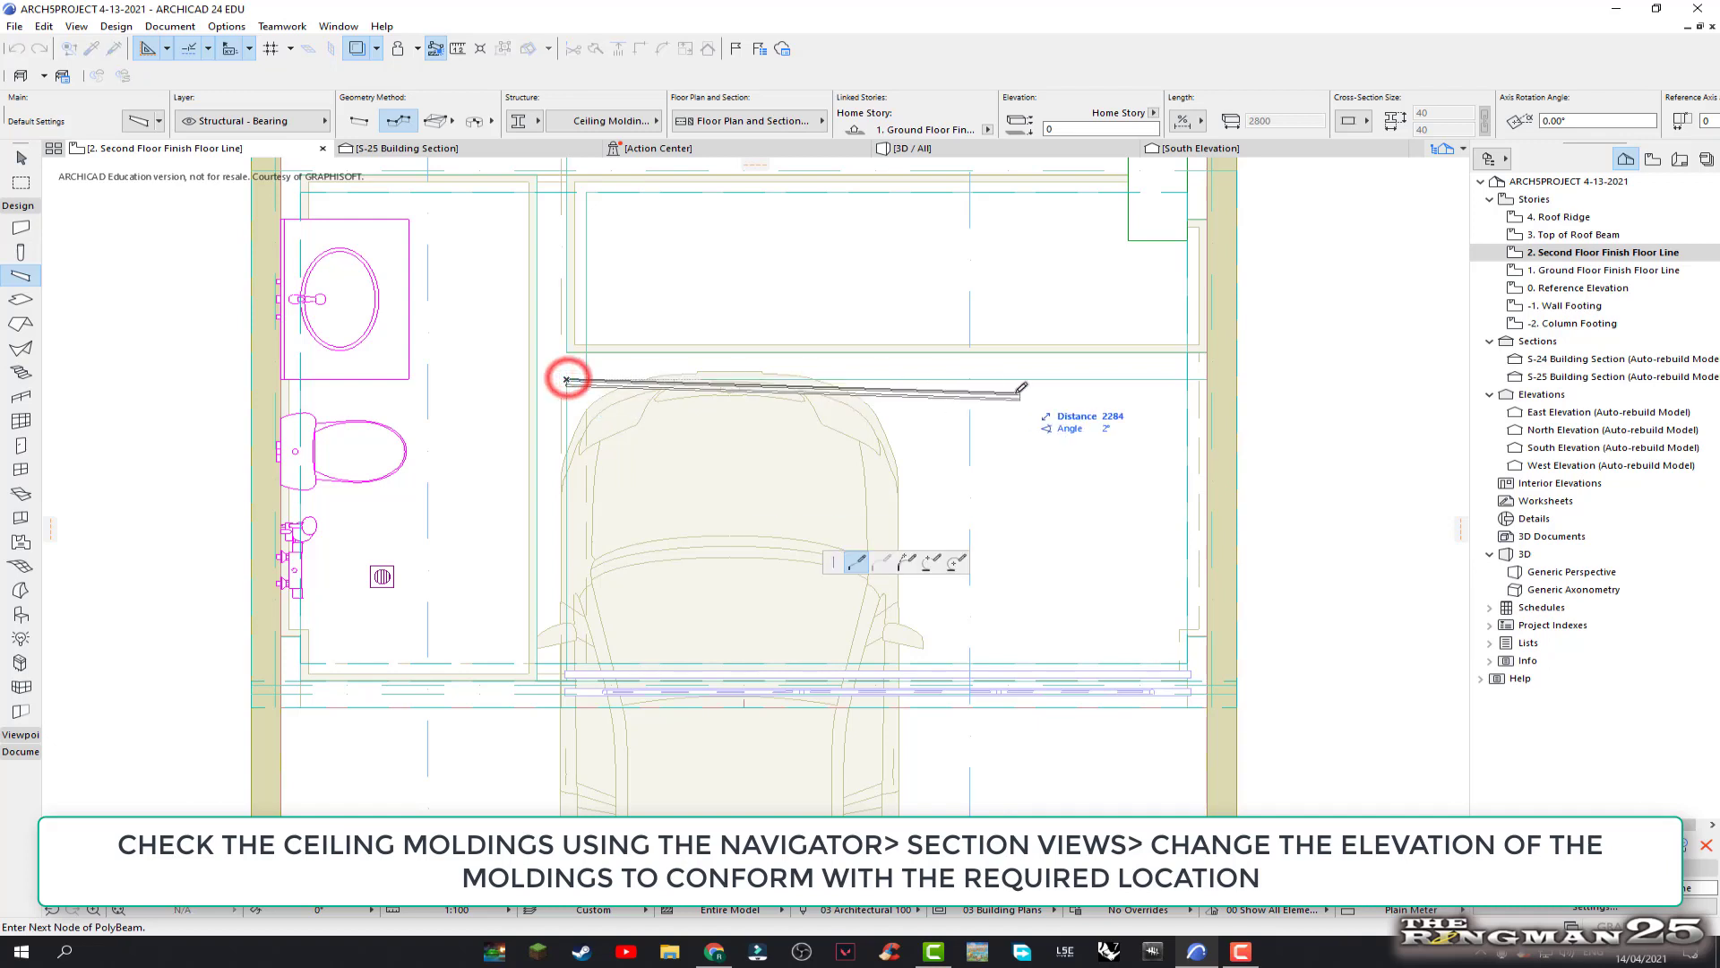
pyautogui.click(1208, 378)
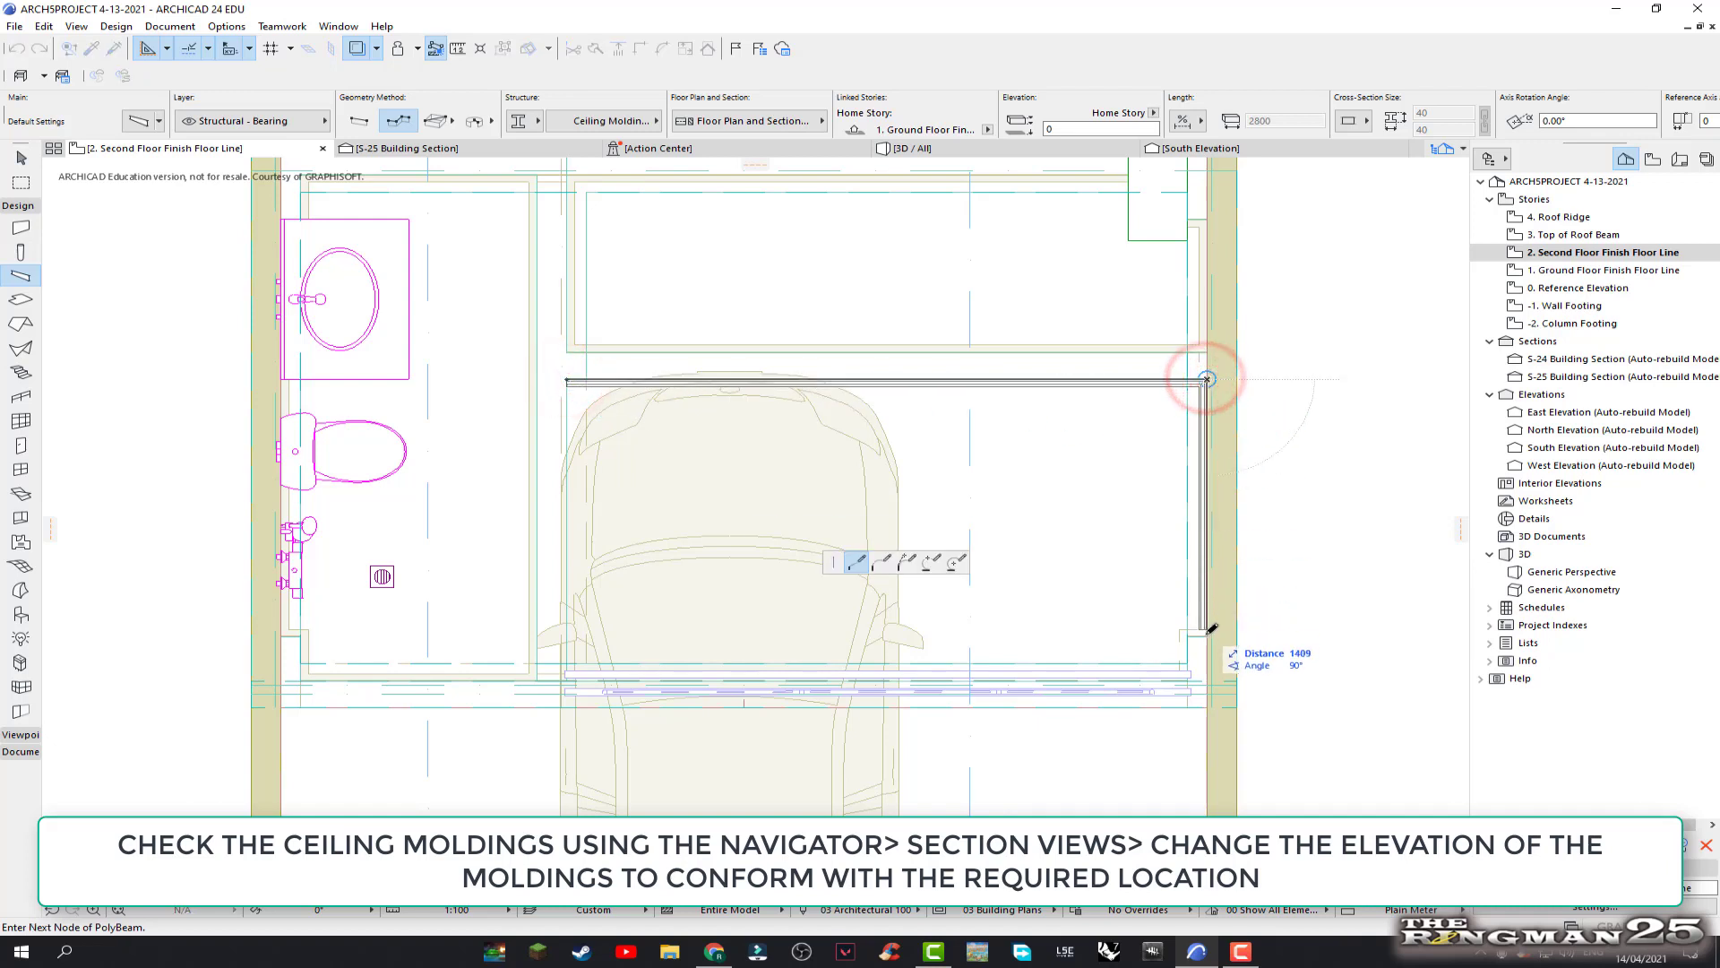
pyautogui.click(1208, 633)
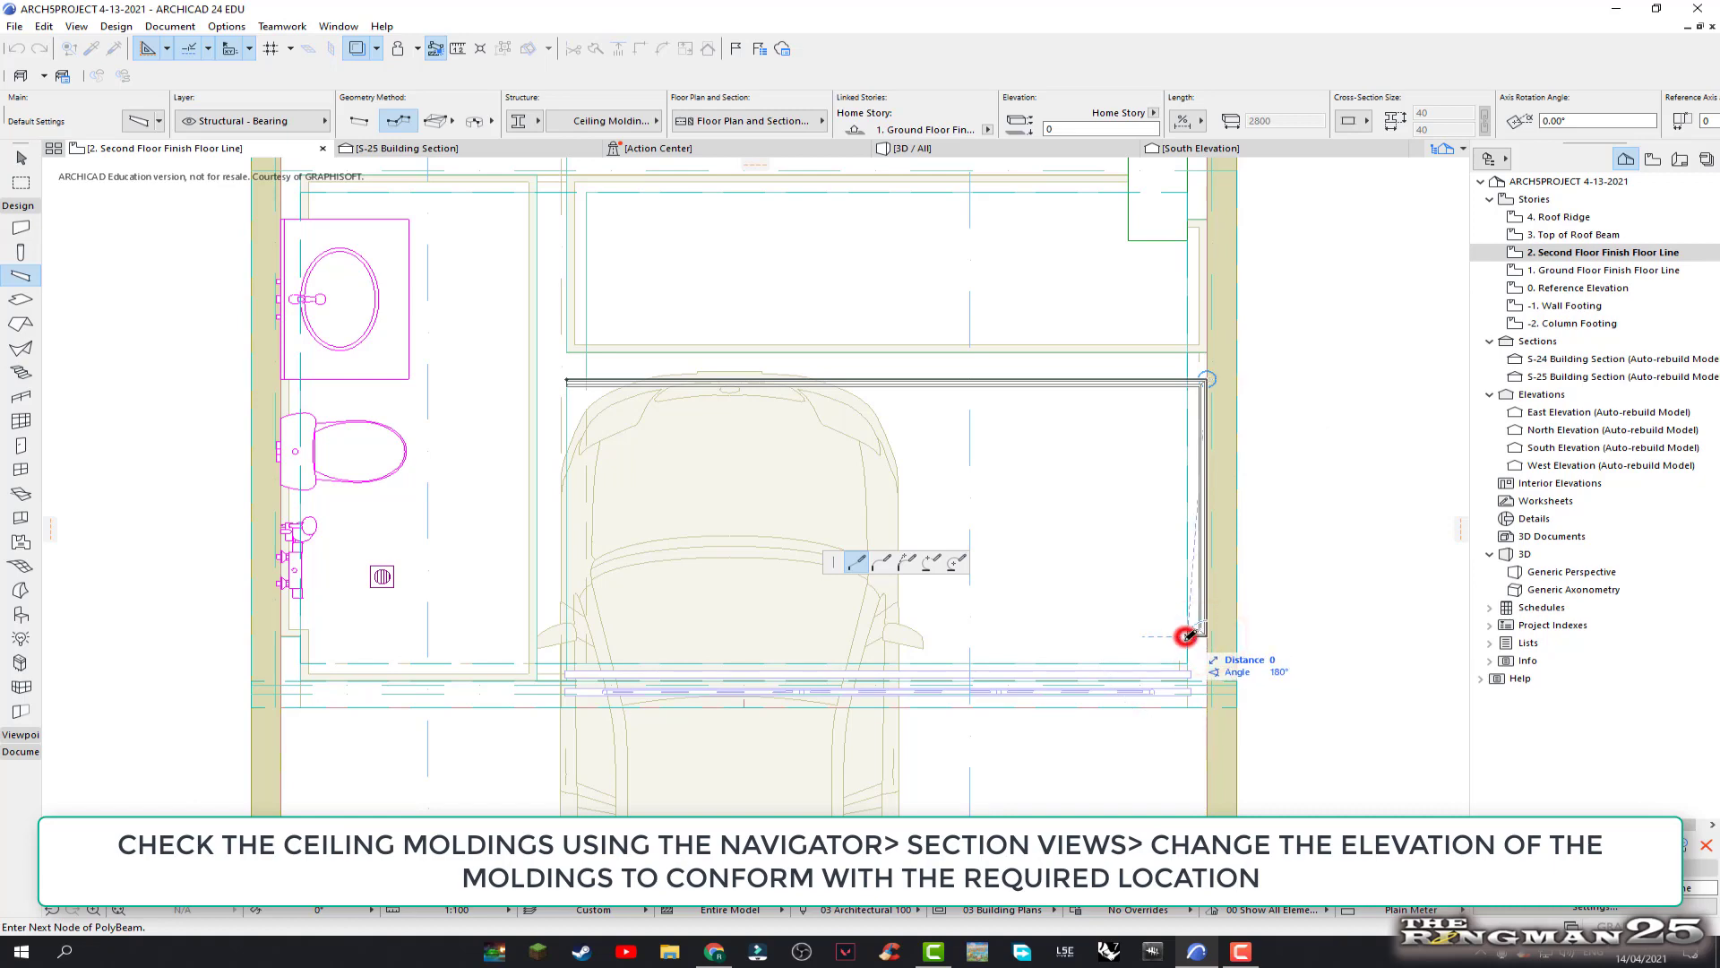
pyautogui.click(1186, 635)
# Continue the molding down the wall and close the loop at the starting corner
pyautogui.scroll(2, 1188, 637)
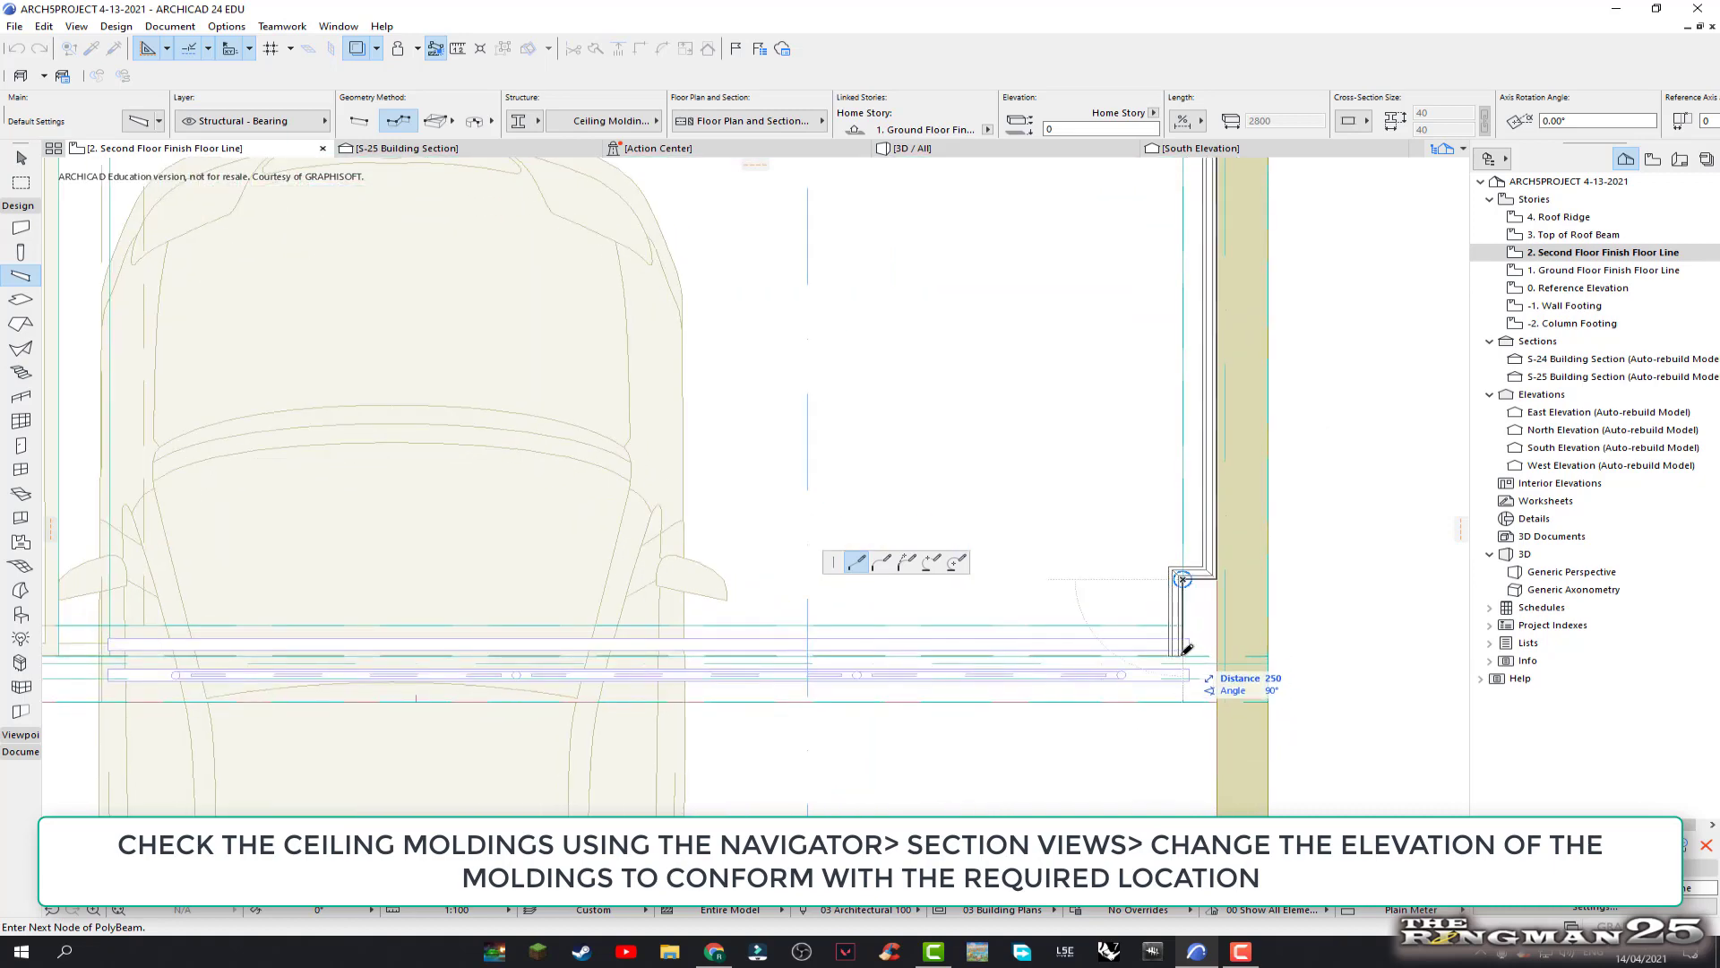
pyautogui.click(1187, 651)
pyautogui.scroll(-2, 699, 555)
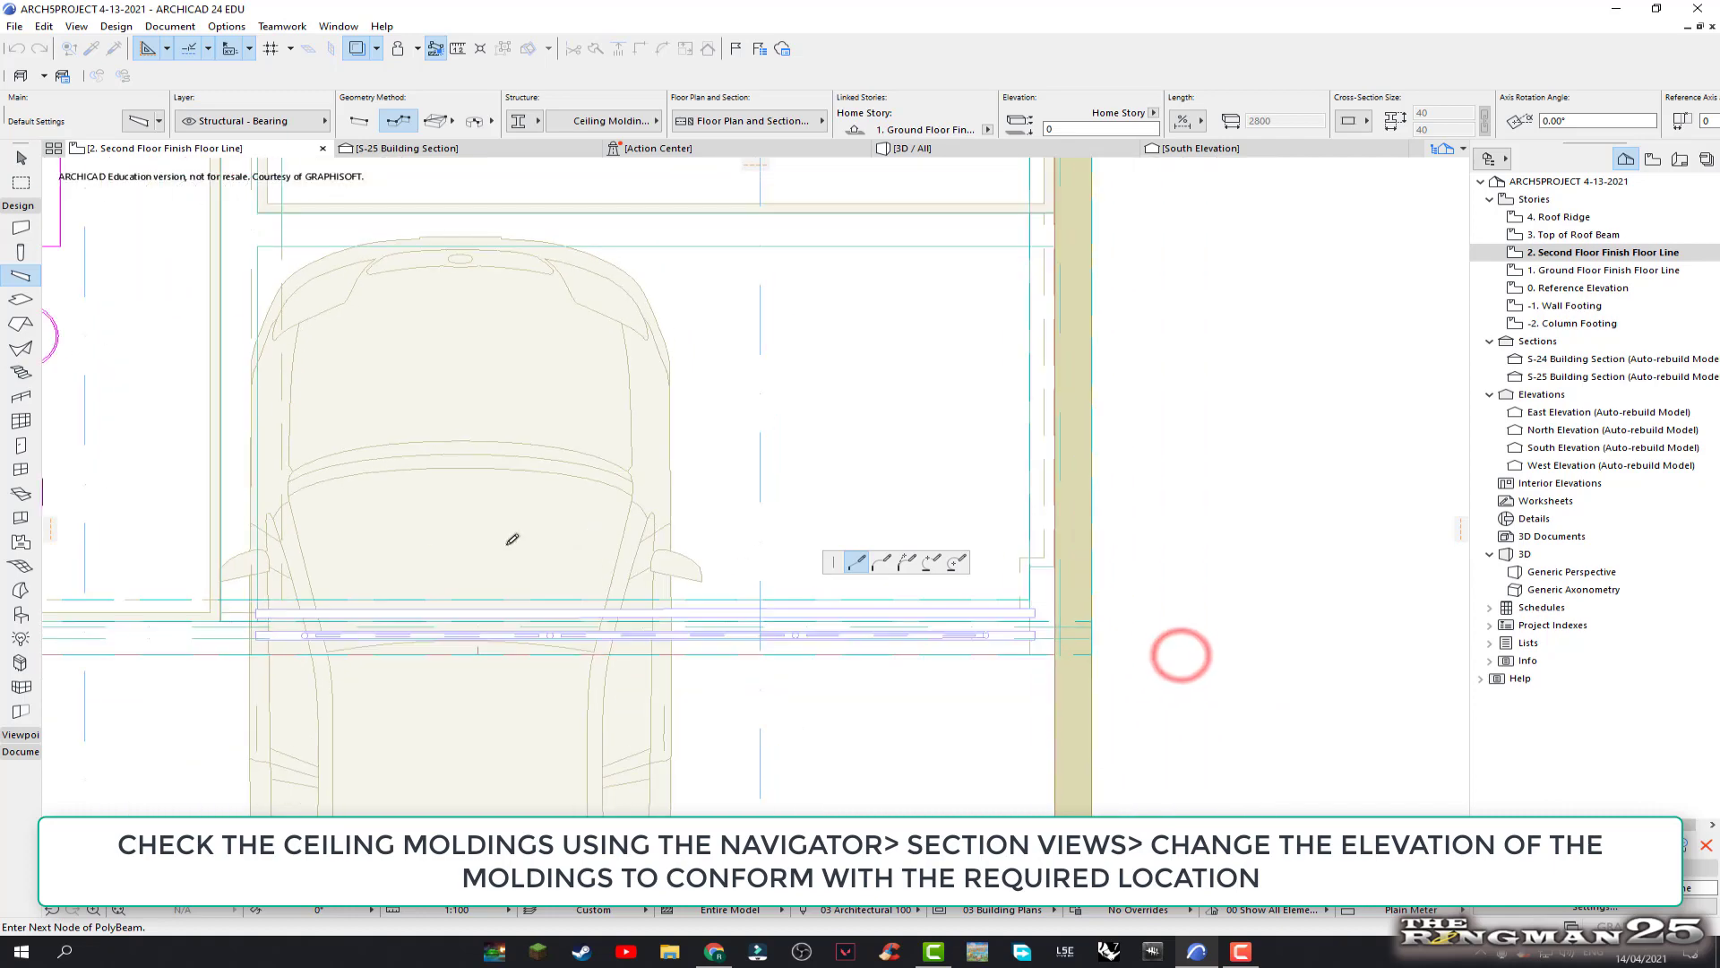
pyautogui.scroll(2, 251, 607)
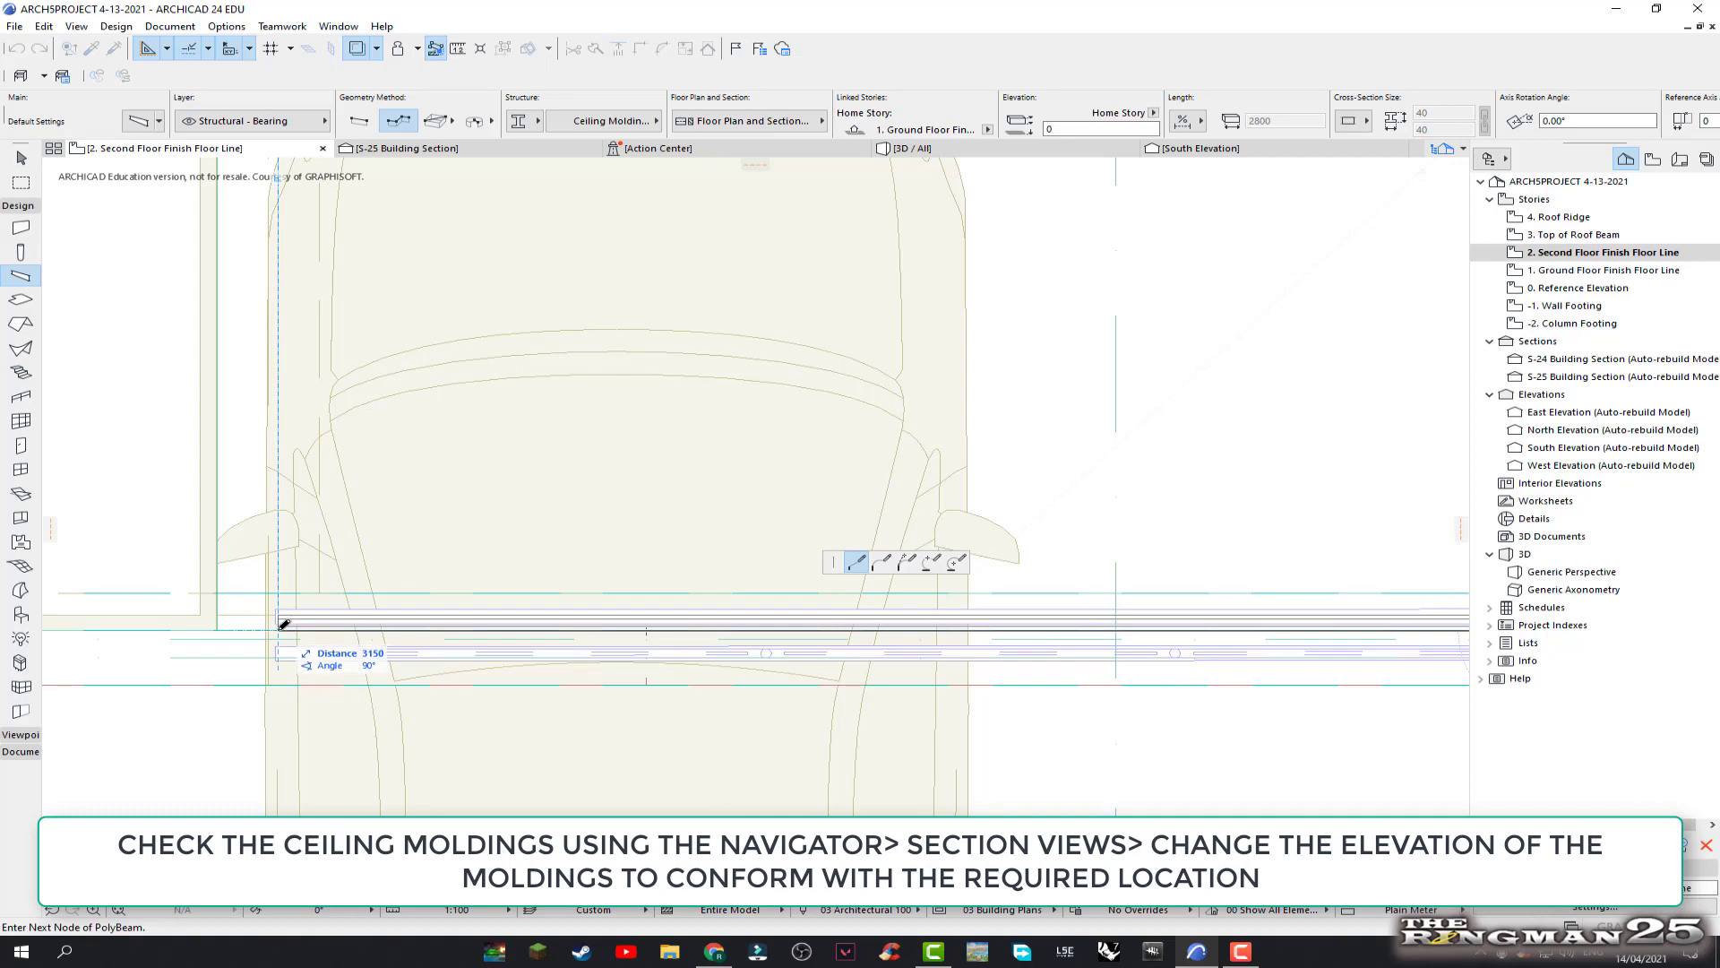
pyautogui.scroll(-1, 403, 538)
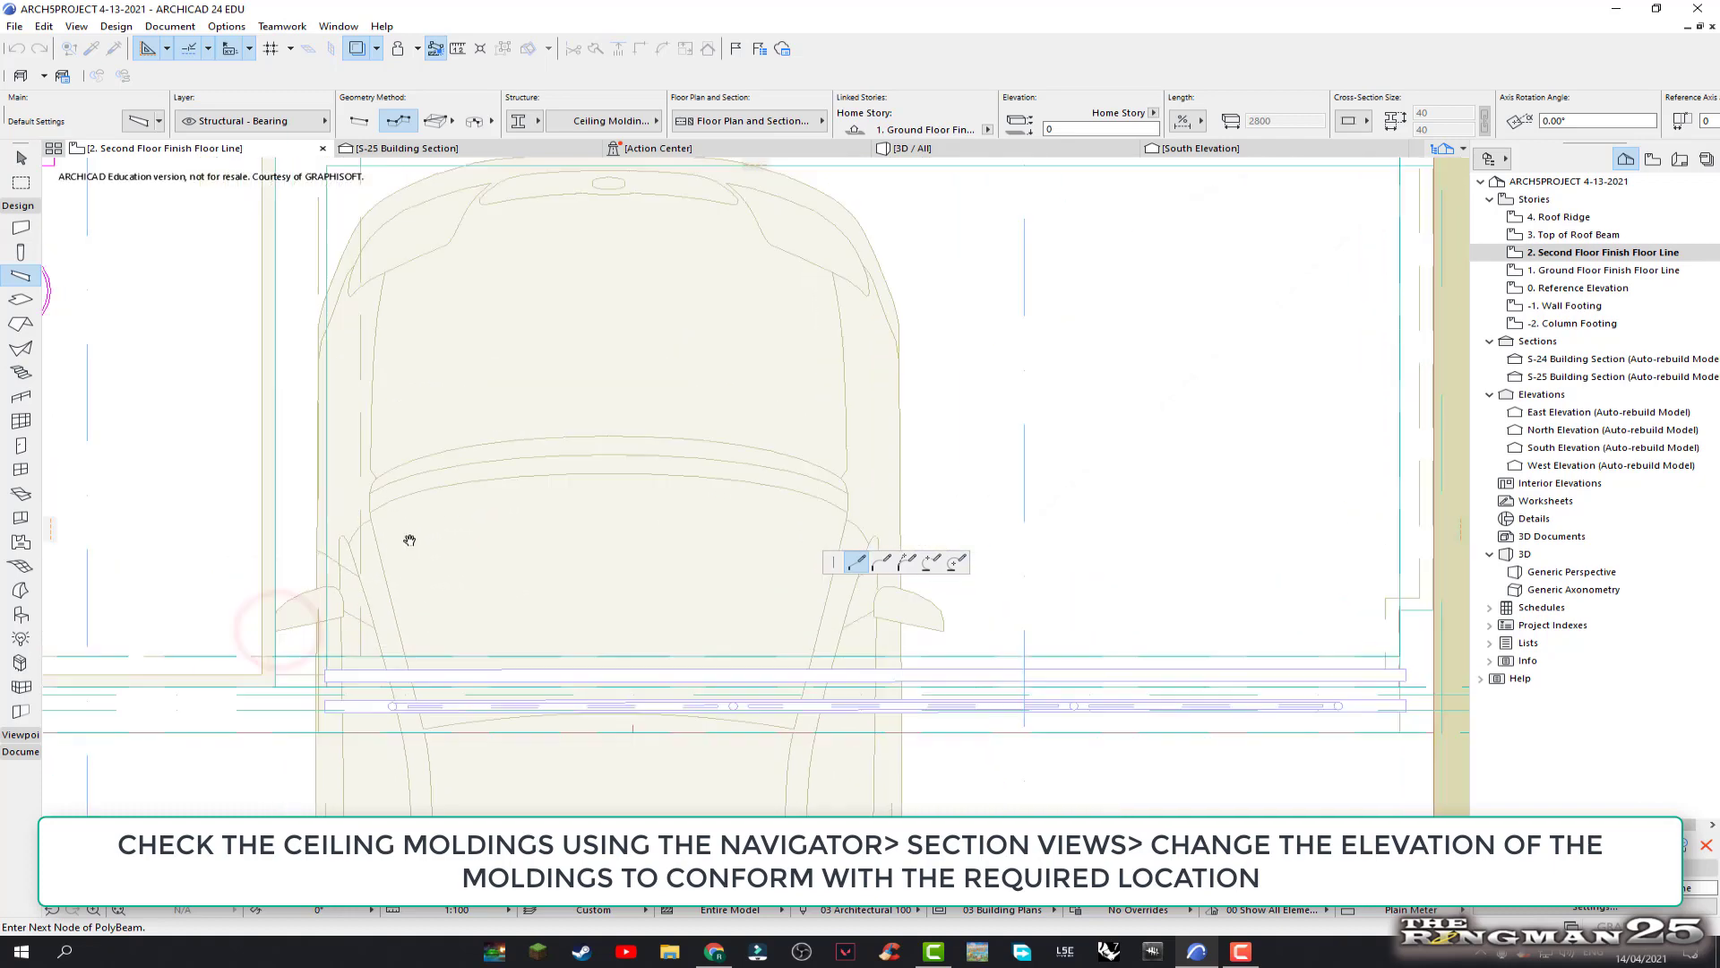
pyautogui.scroll(-1, 469, 577)
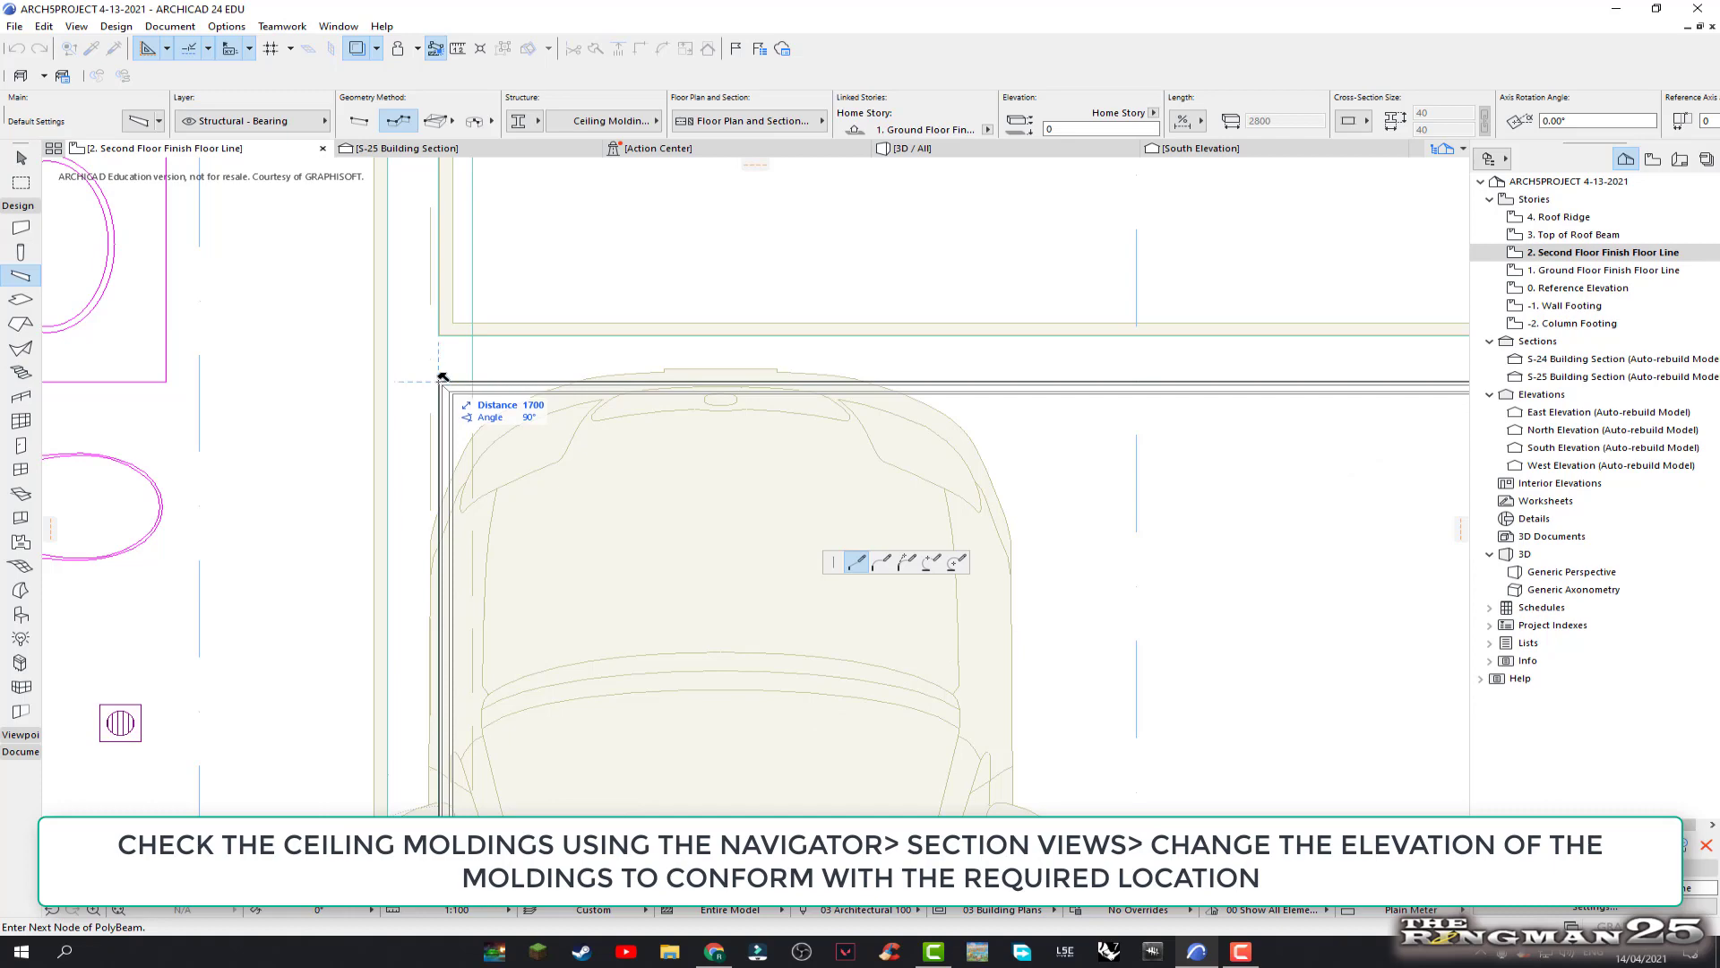
pyautogui.click(440, 380)
# Keep the previous molding on the unseen story and bring the stair and rooms into view
pyautogui.click(970, 367)
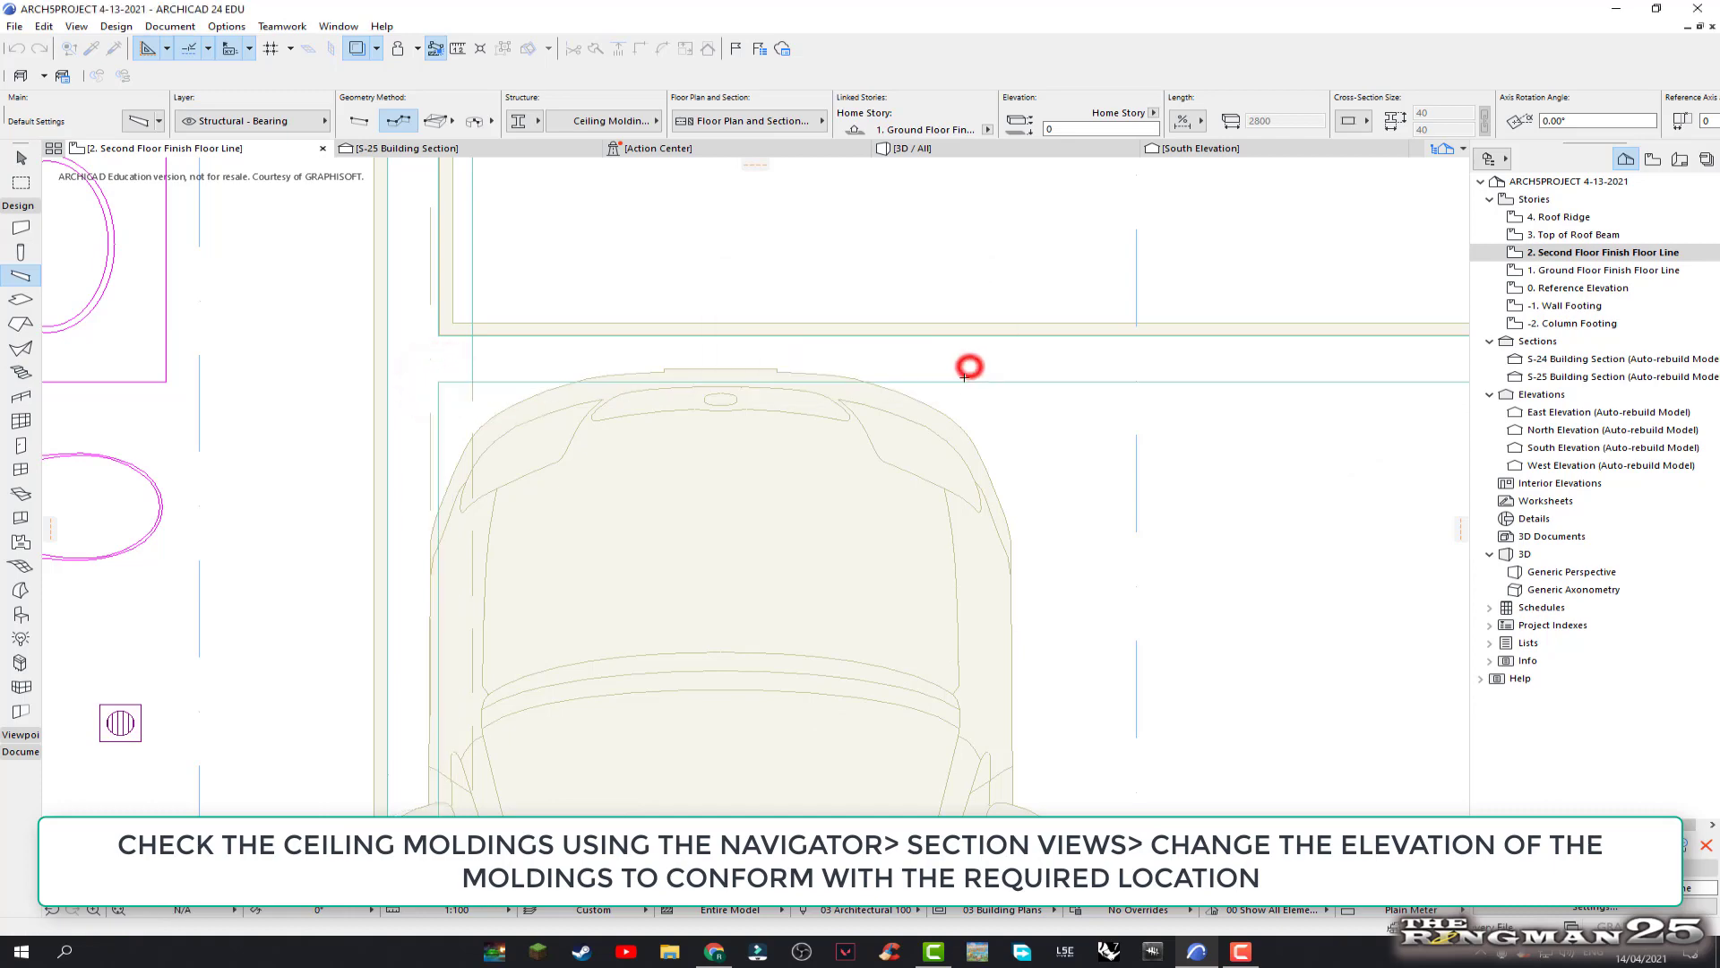
pyautogui.scroll(-1, 968, 440)
pyautogui.scroll(-1, 907, 277)
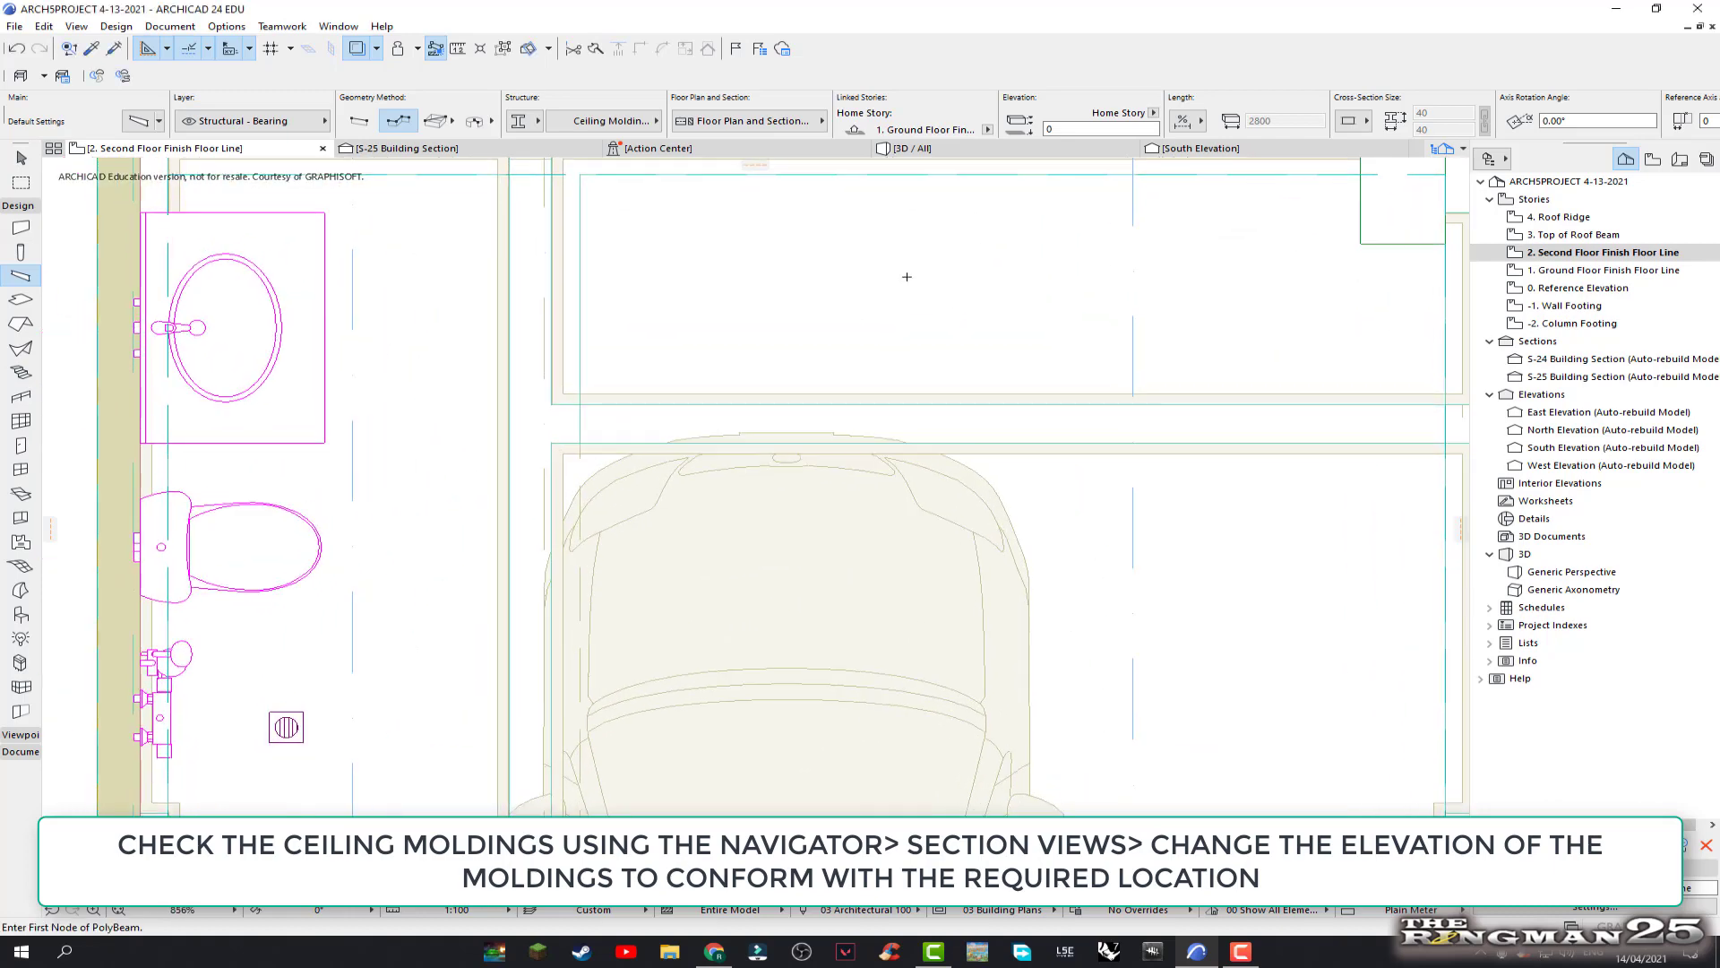
pyautogui.scroll(-3, 910, 291)
pyautogui.moveTo(912, 305); pyautogui.dragTo(919, 503, button='middle')
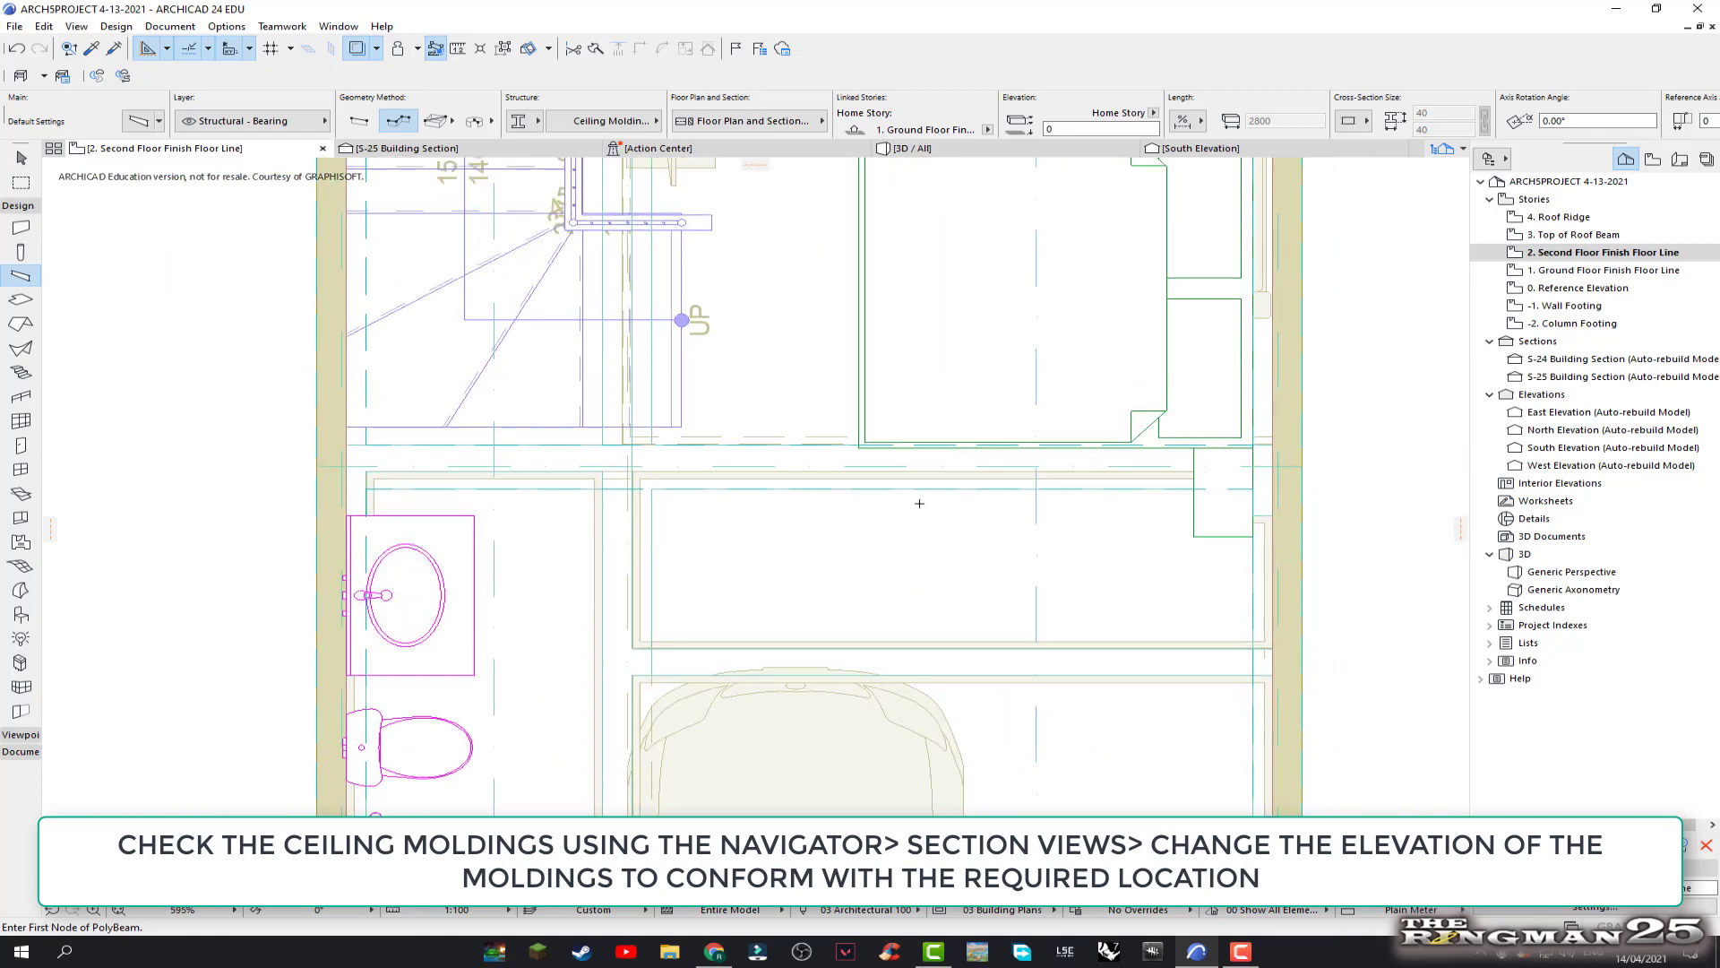
pyautogui.scroll(1, 688, 432)
pyautogui.scroll(1, 663, 414)
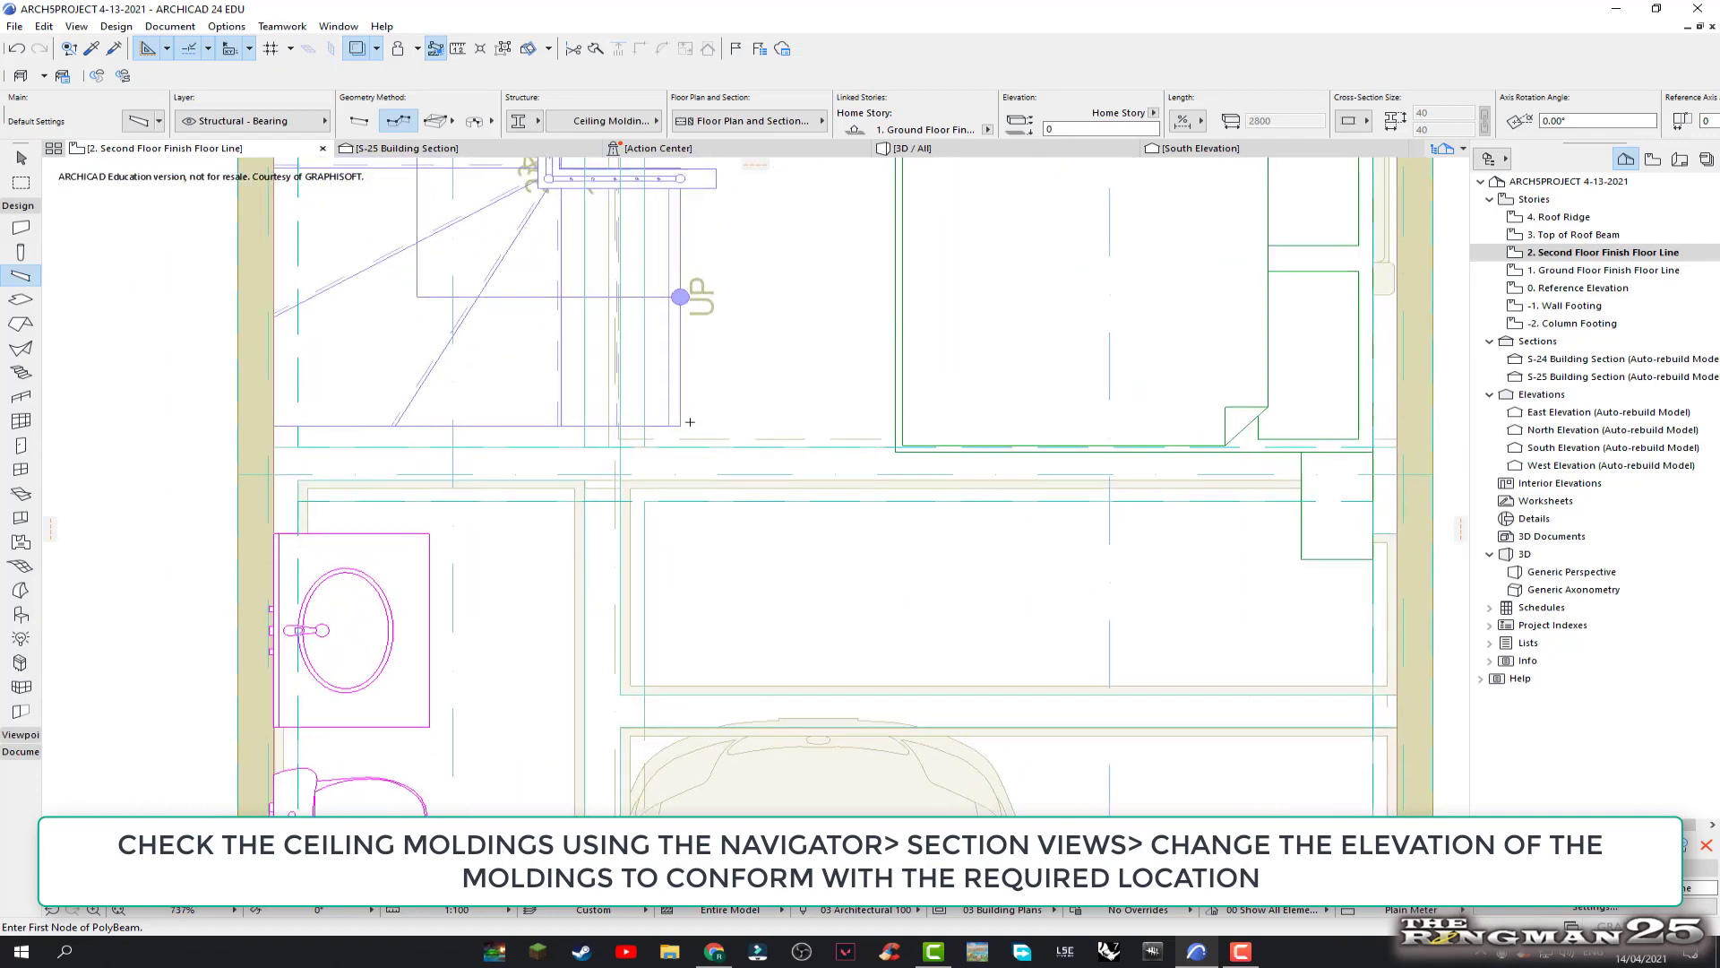
pyautogui.scroll(1, 640, 397)
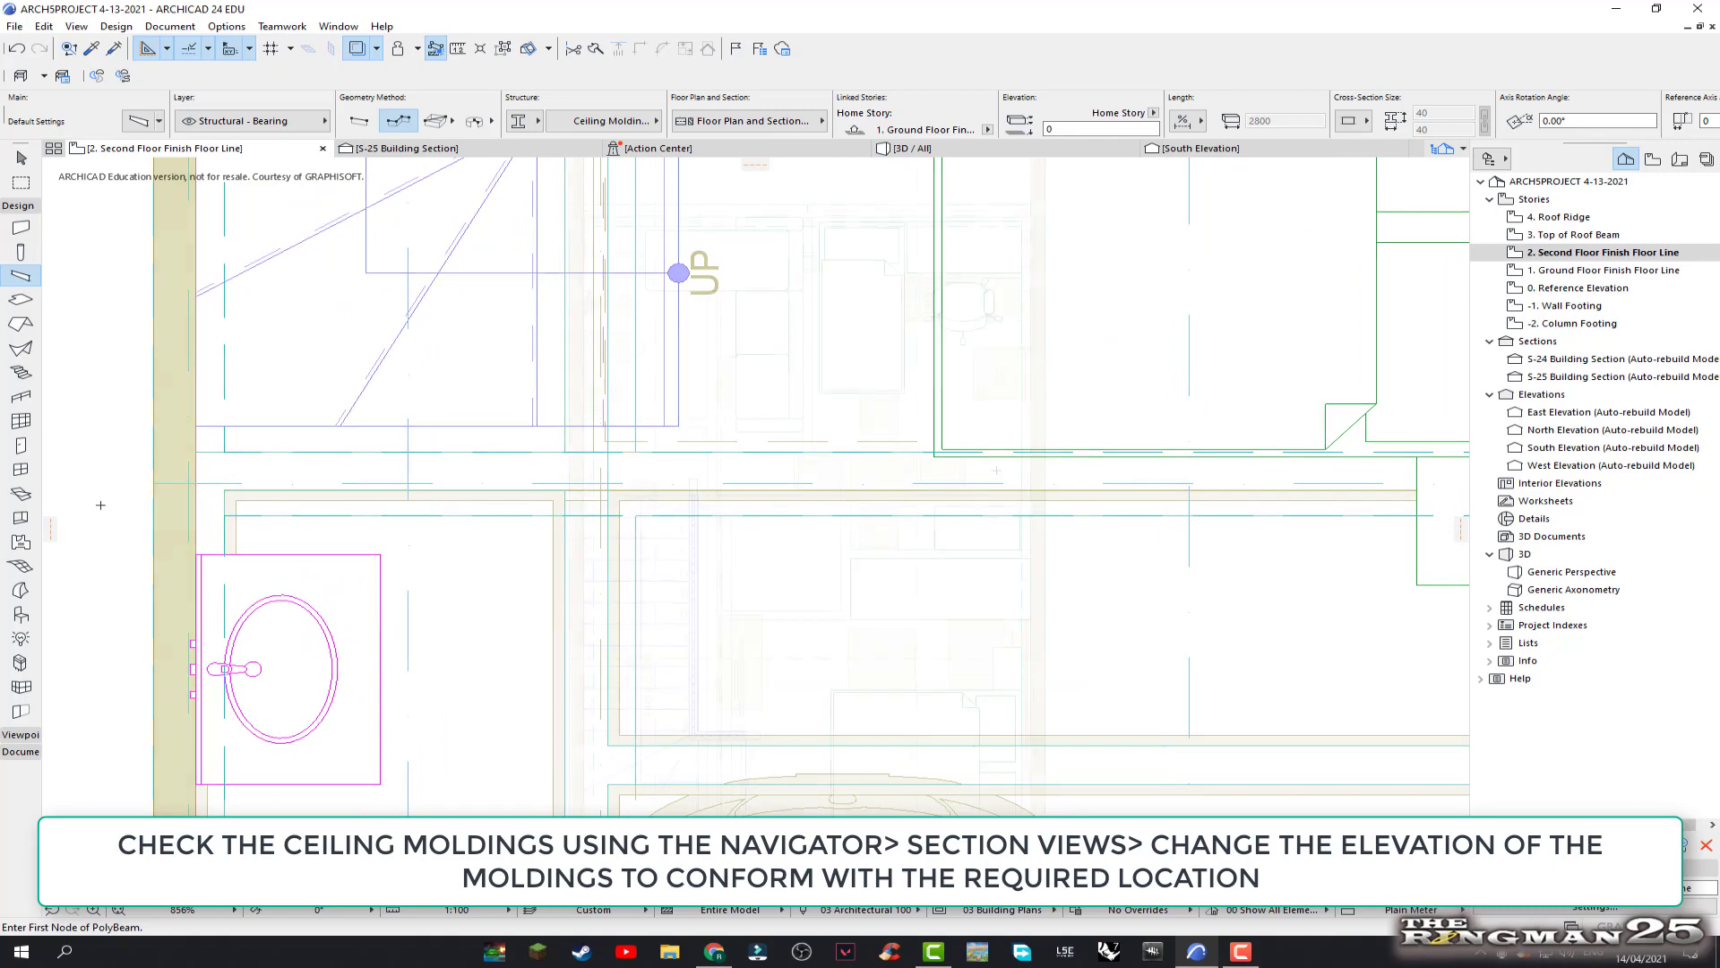
pyautogui.scroll(-5, 814, 464)
pyautogui.scroll(-4, 813, 463)
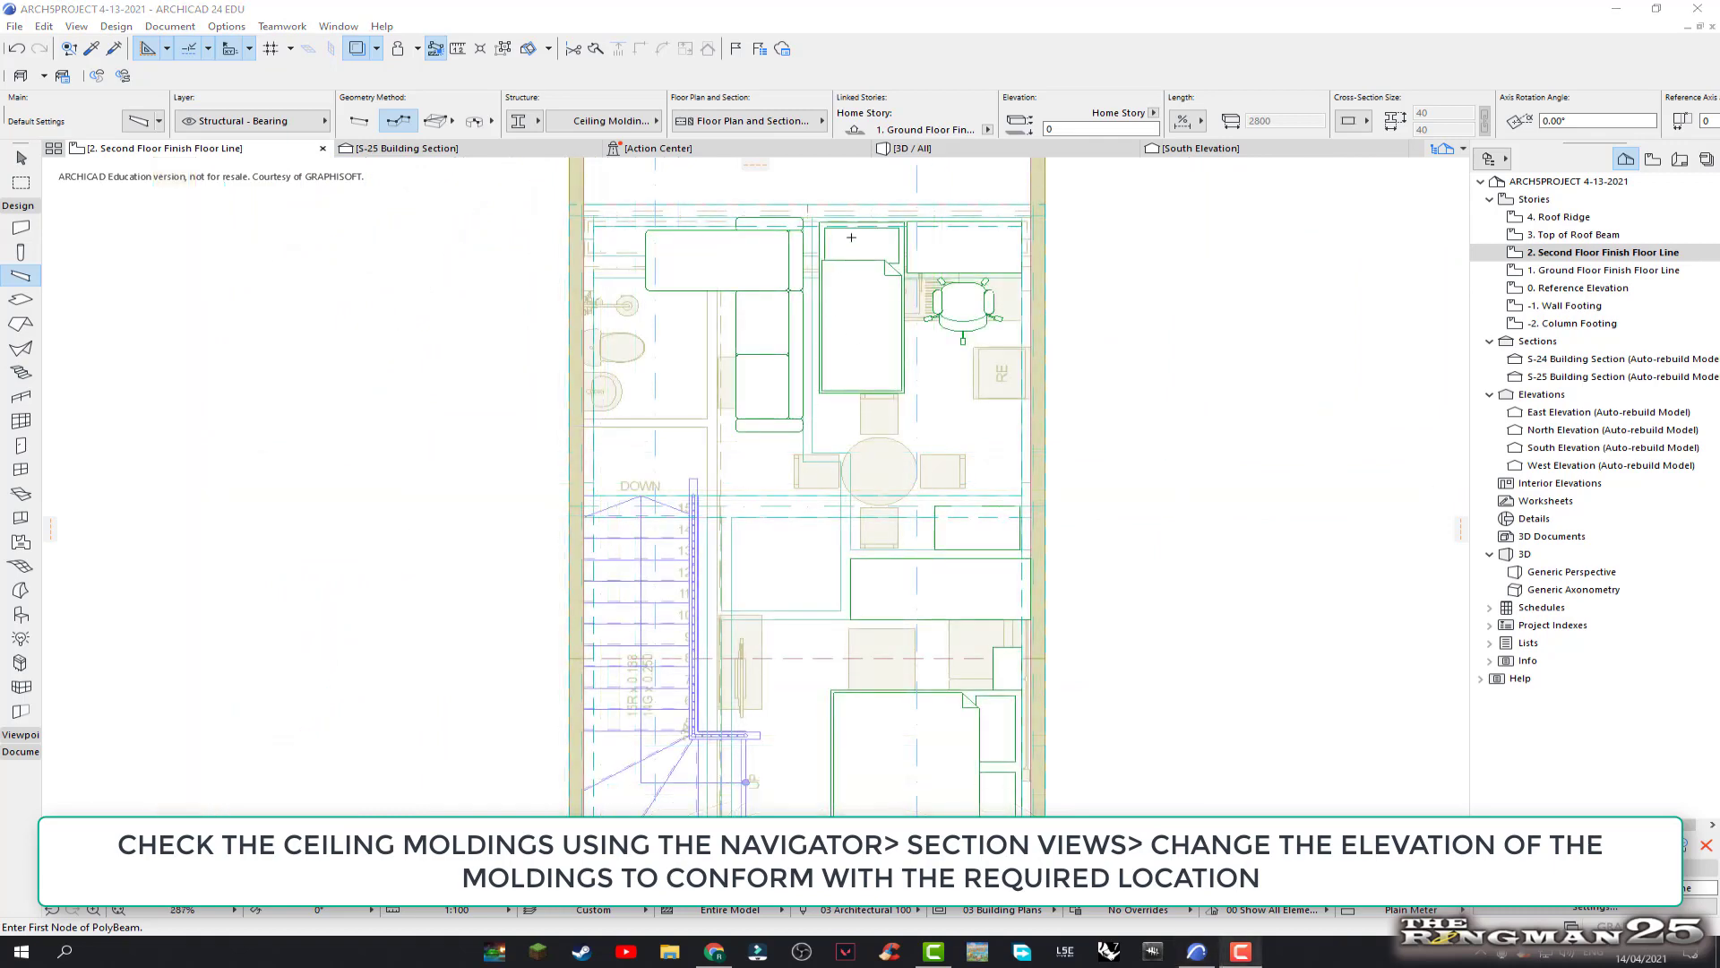
pyautogui.scroll(2, 851, 237)
pyautogui.scroll(1, 841, 230)
pyautogui.scroll(1, 838, 234)
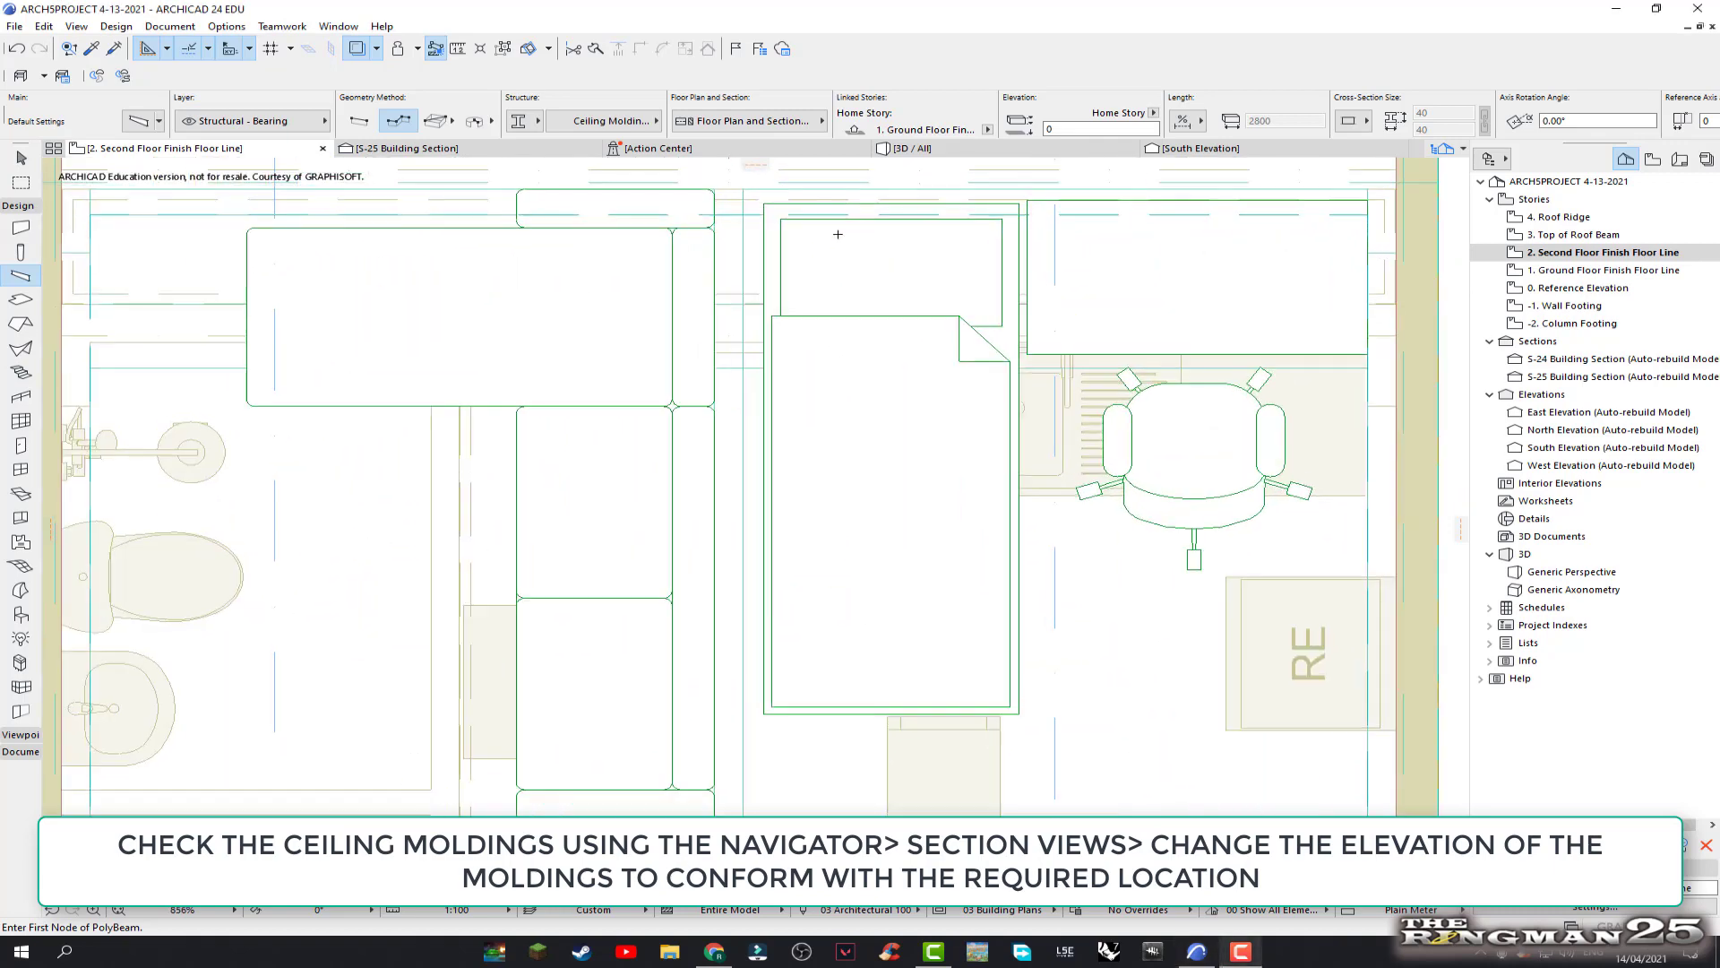
pyautogui.scroll(-1, 838, 239)
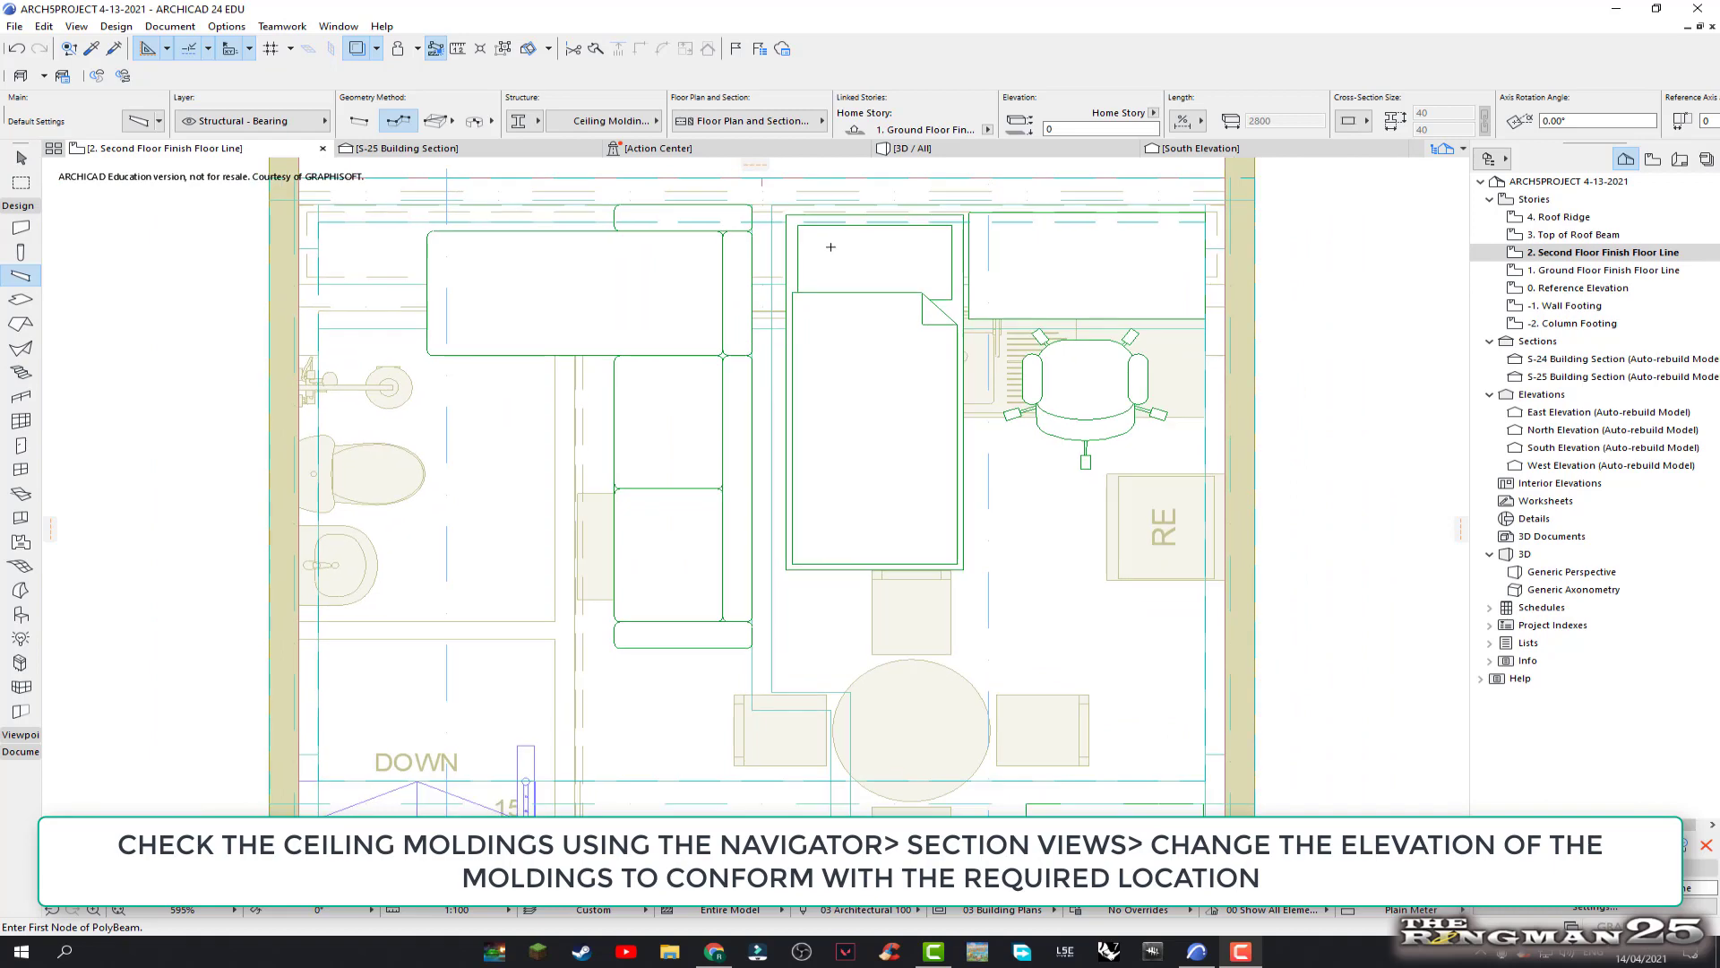
# Start a molding polybeam along the room's top wall and run it down the stepped right wall
pyautogui.click(772, 204)
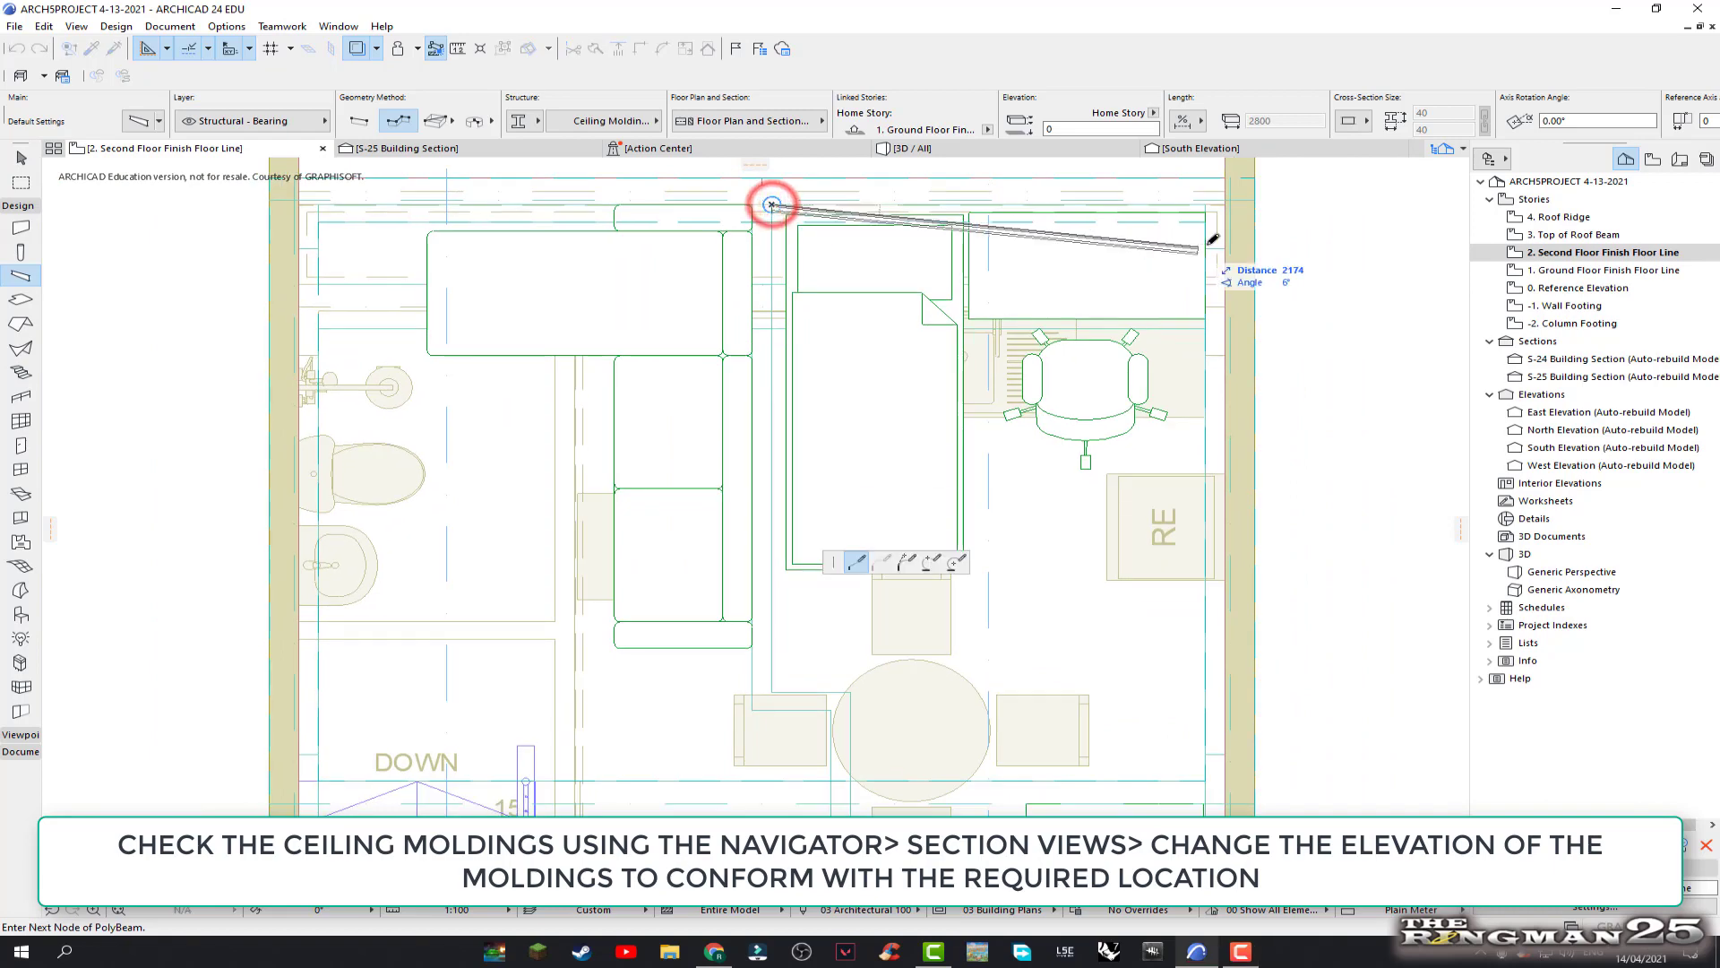
pyautogui.scroll(1, 1252, 207)
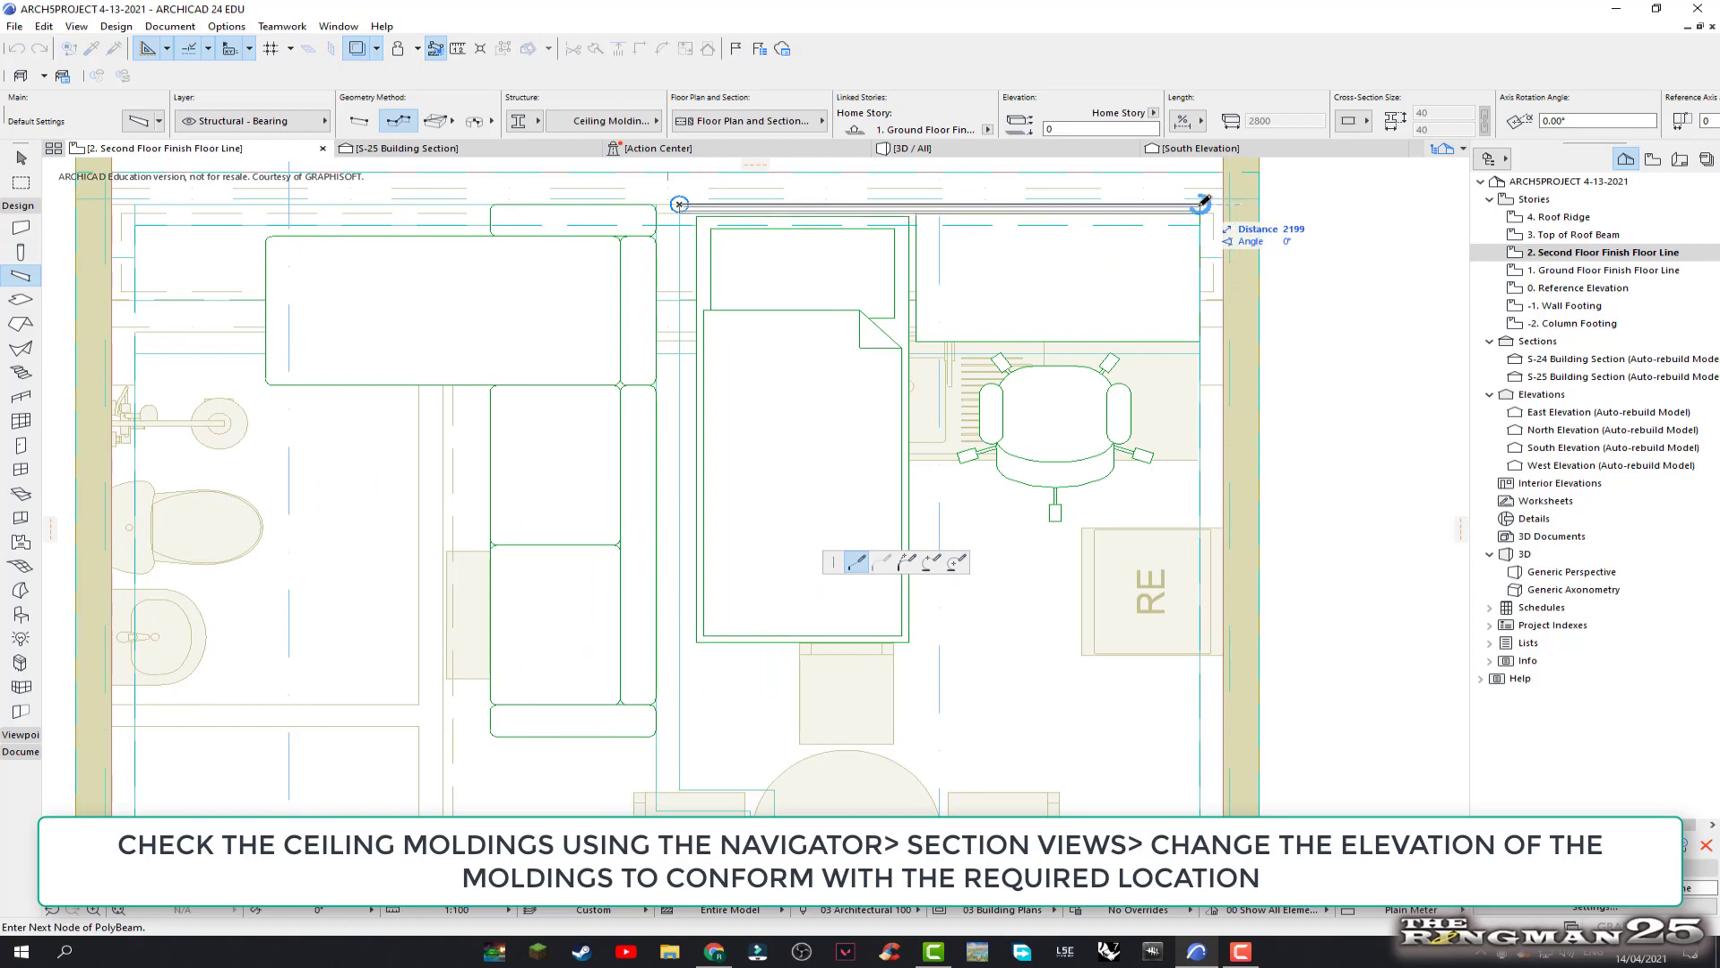
pyautogui.click(1201, 204)
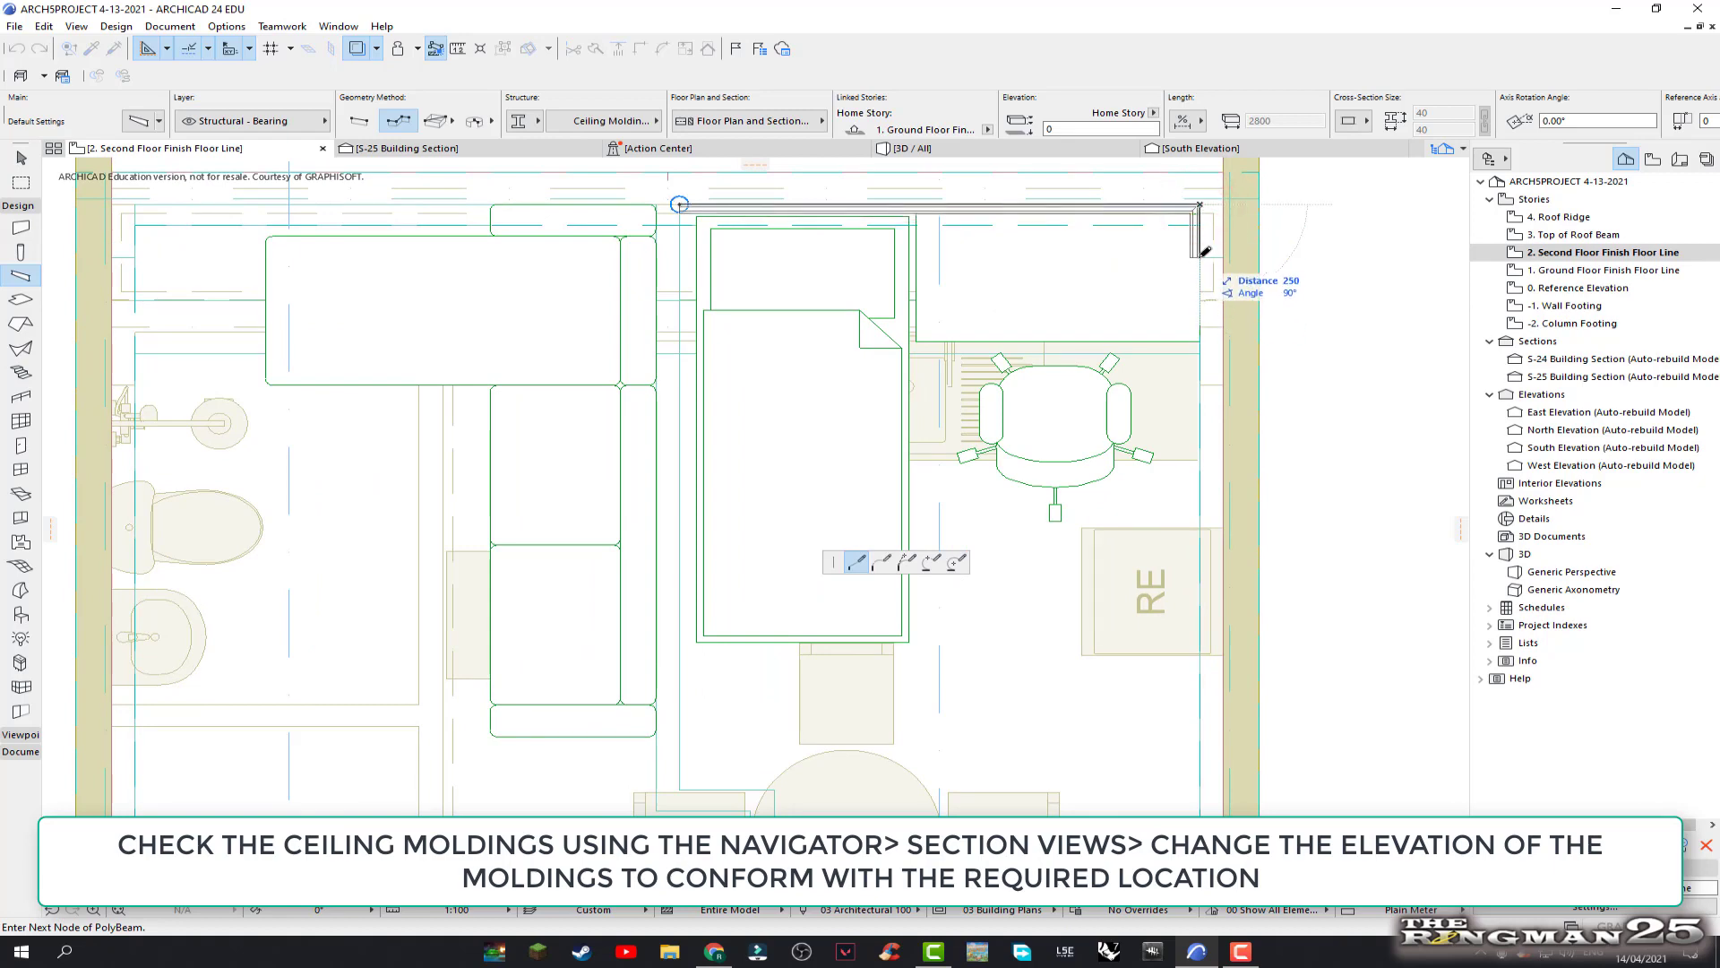
pyautogui.click(1200, 258)
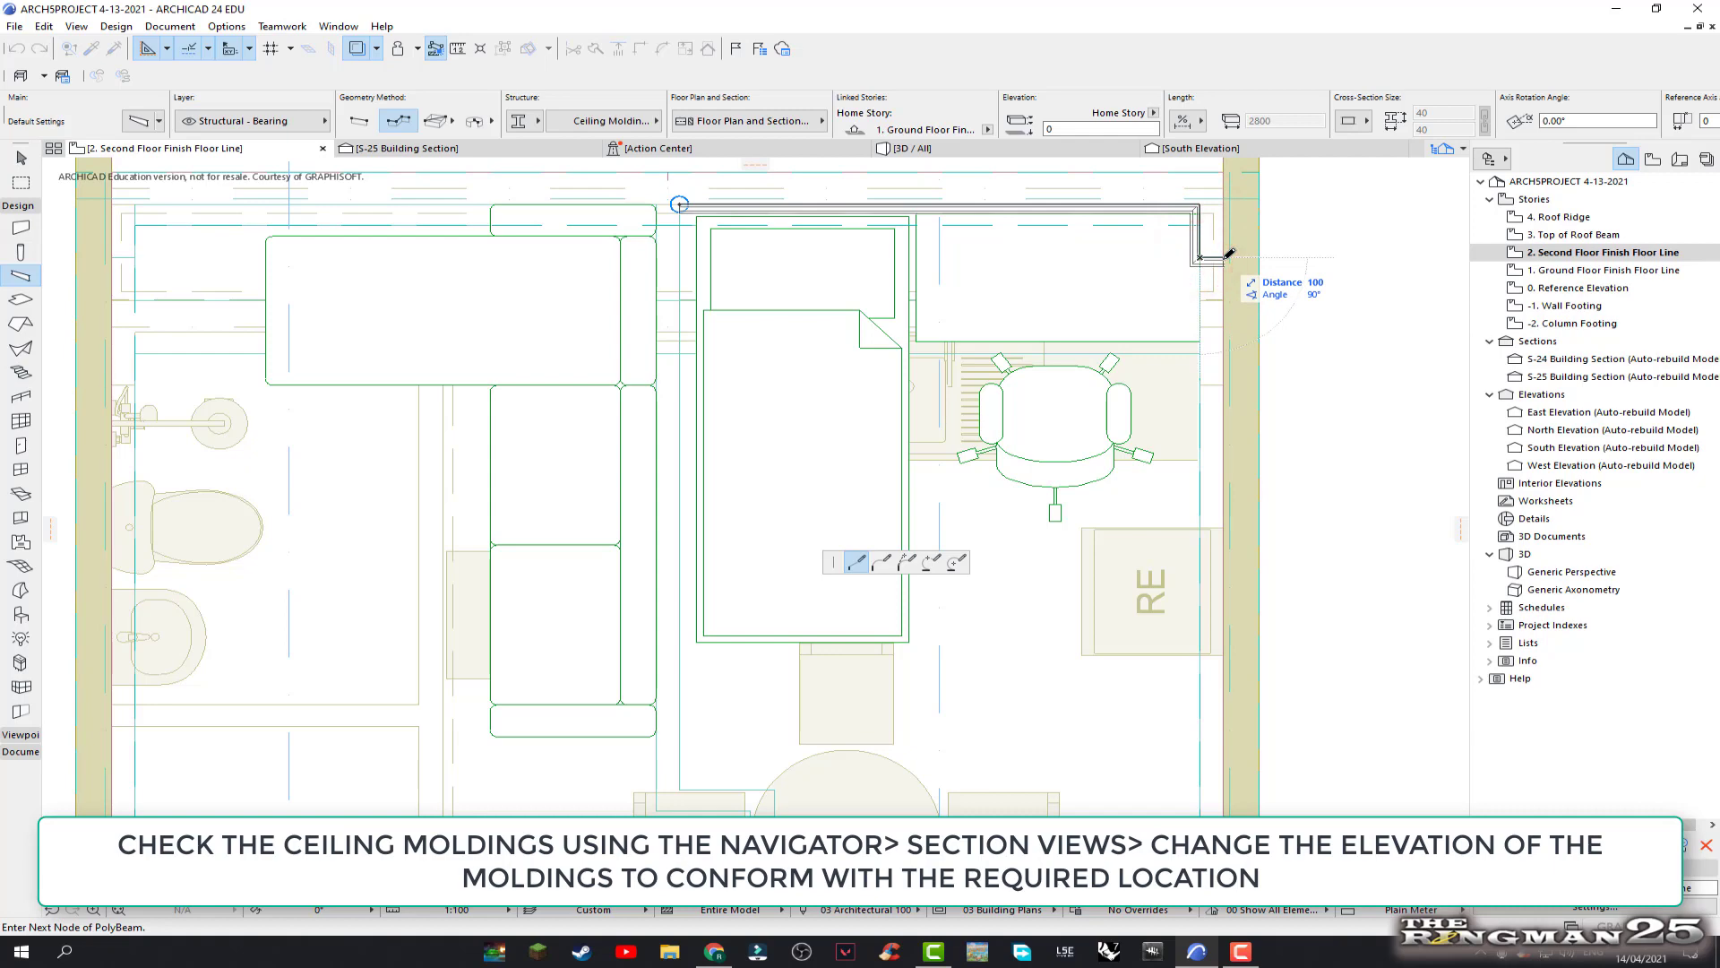
pyautogui.click(1228, 256)
pyautogui.scroll(-1, 1229, 538)
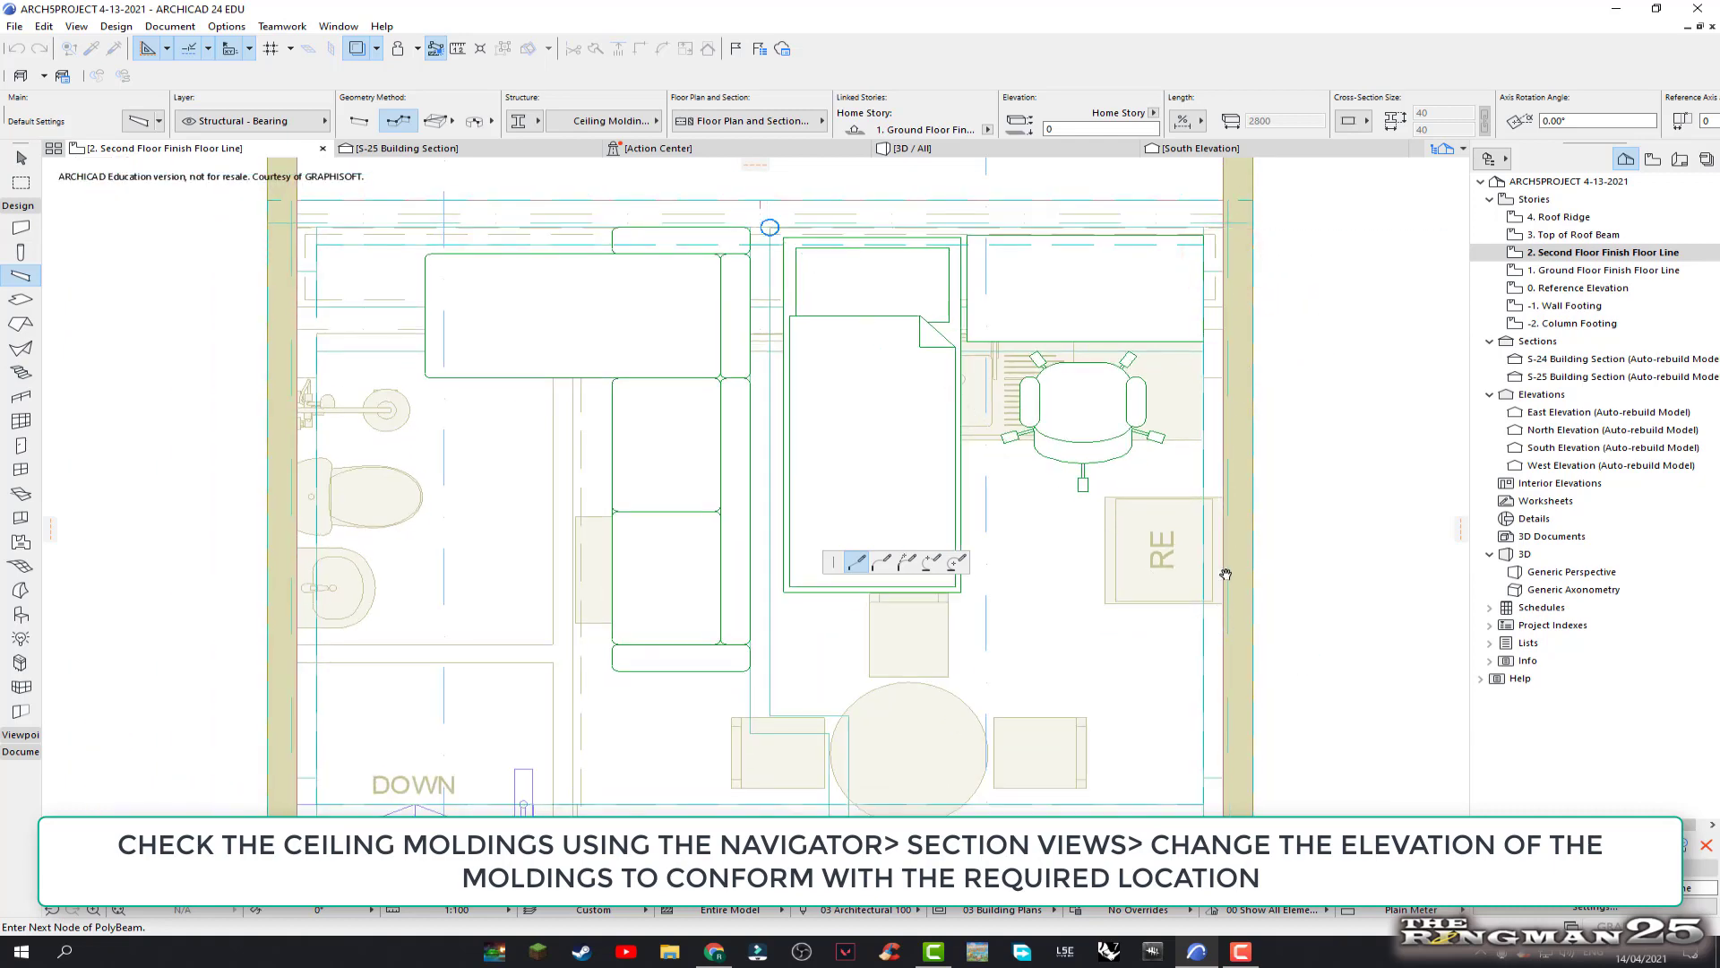
pyautogui.moveTo(1224, 576); pyautogui.dragTo(1229, 494, button='middle')
pyautogui.scroll(1, 1228, 564)
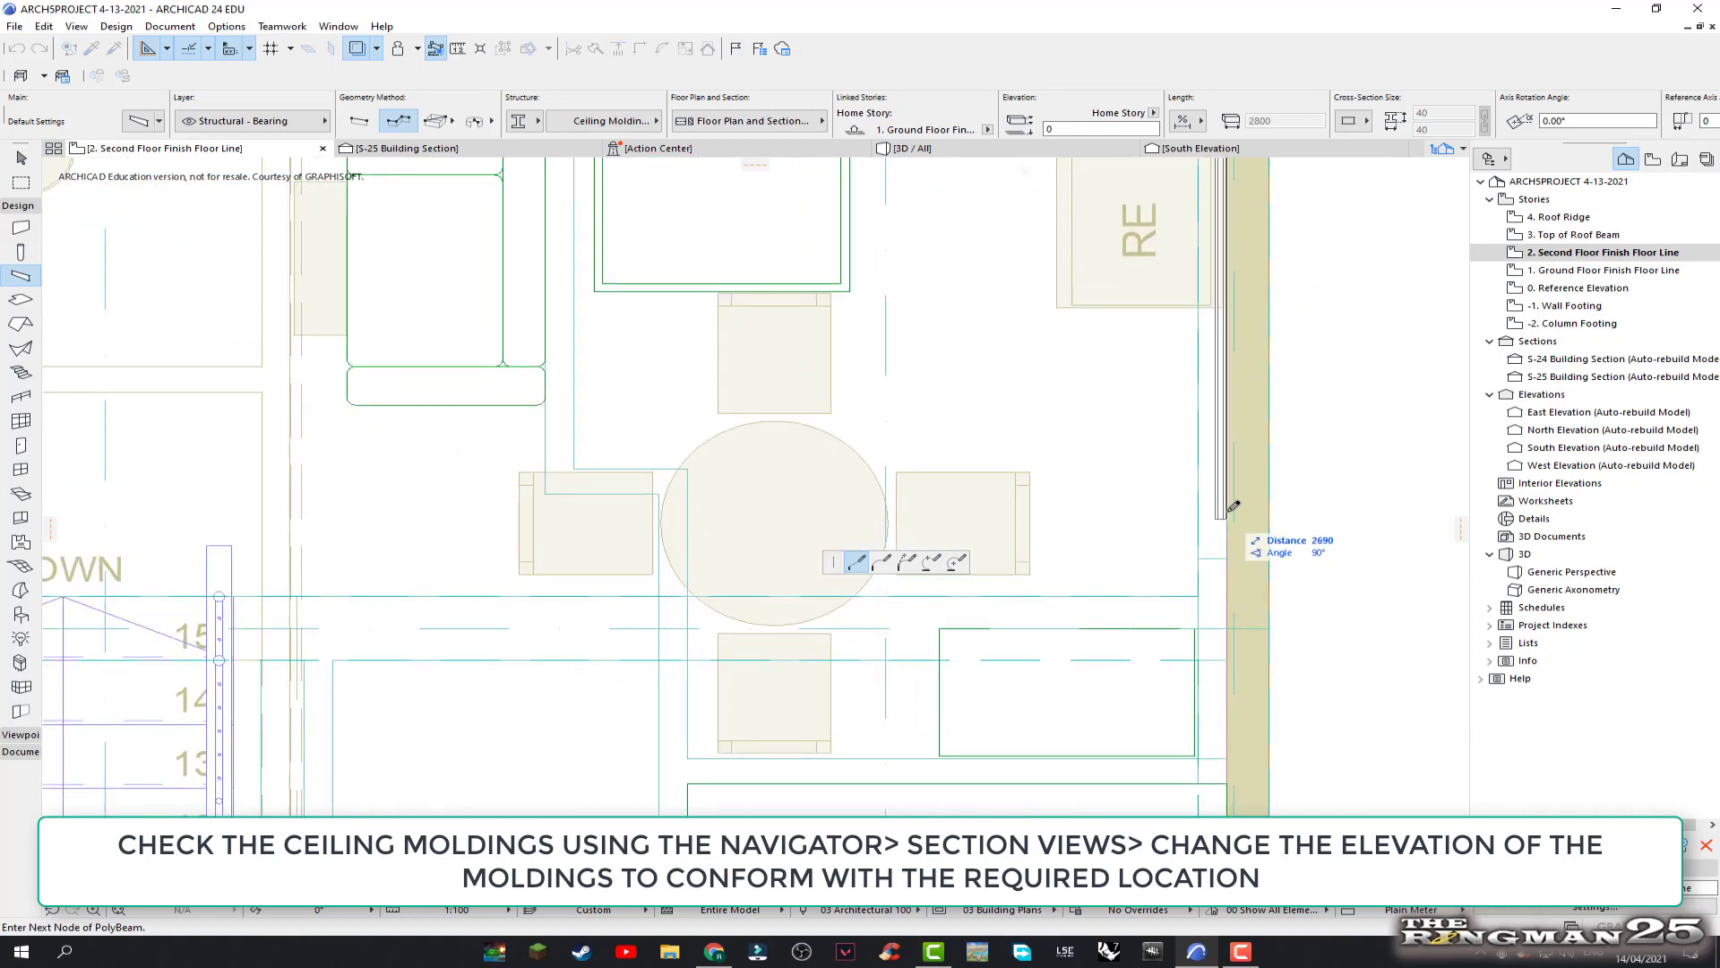
pyautogui.scroll(-2, 1232, 497)
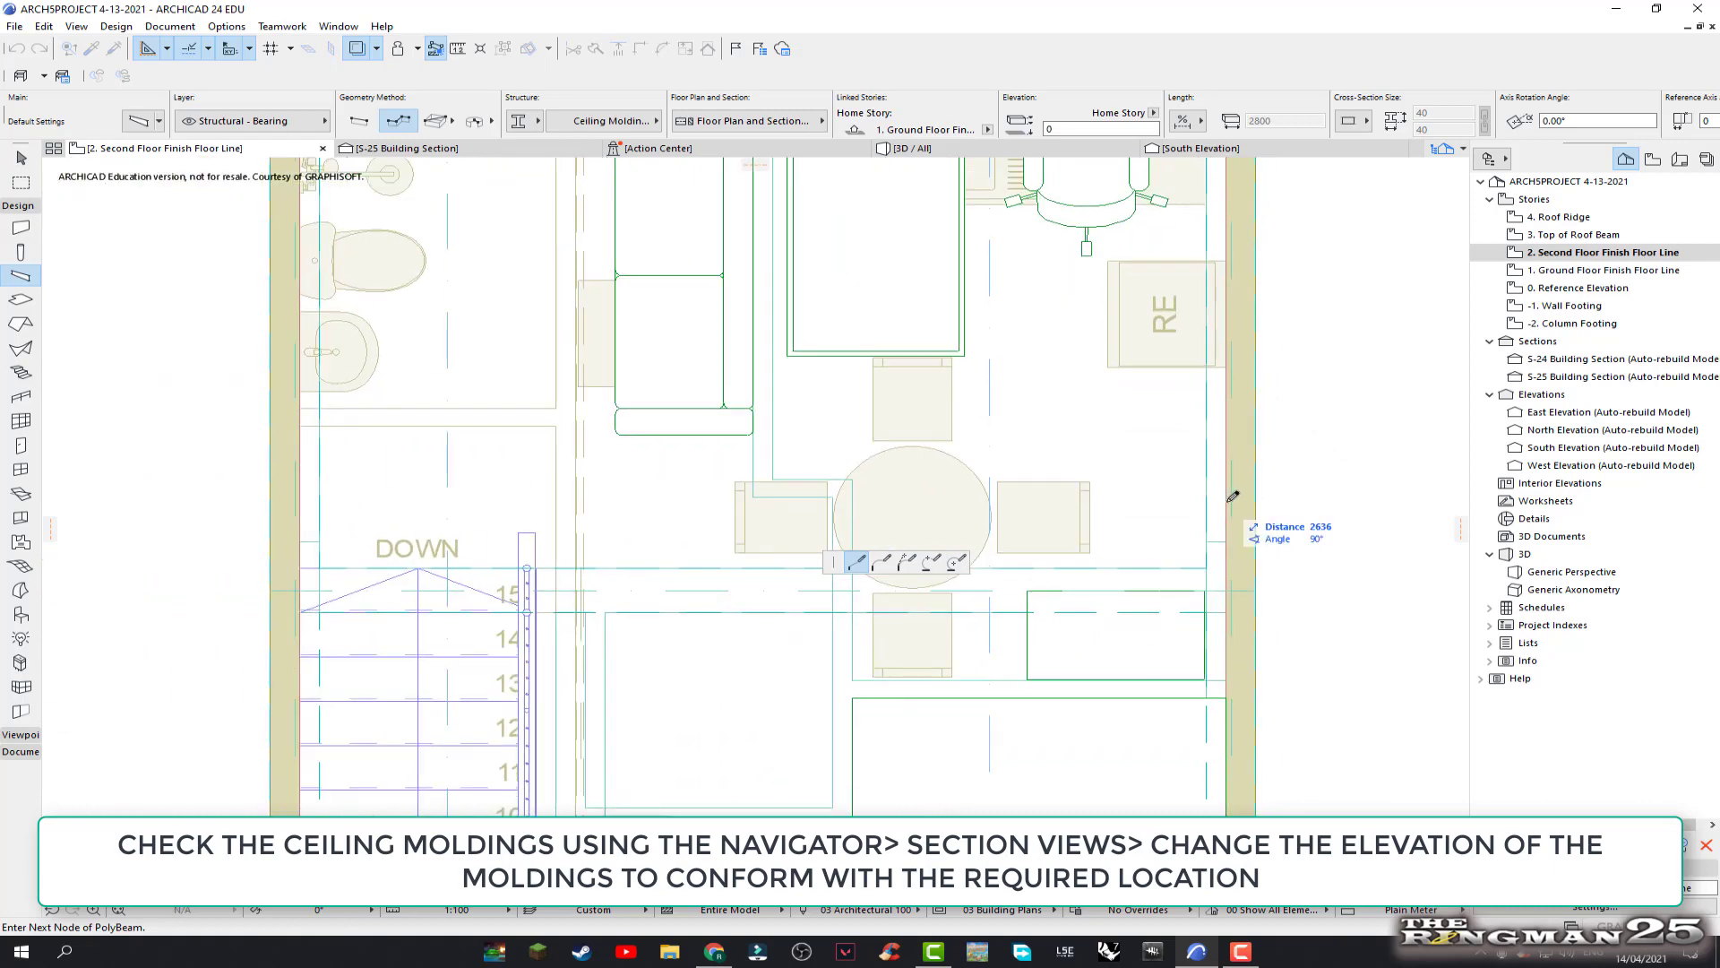
pyautogui.scroll(1, 1233, 495)
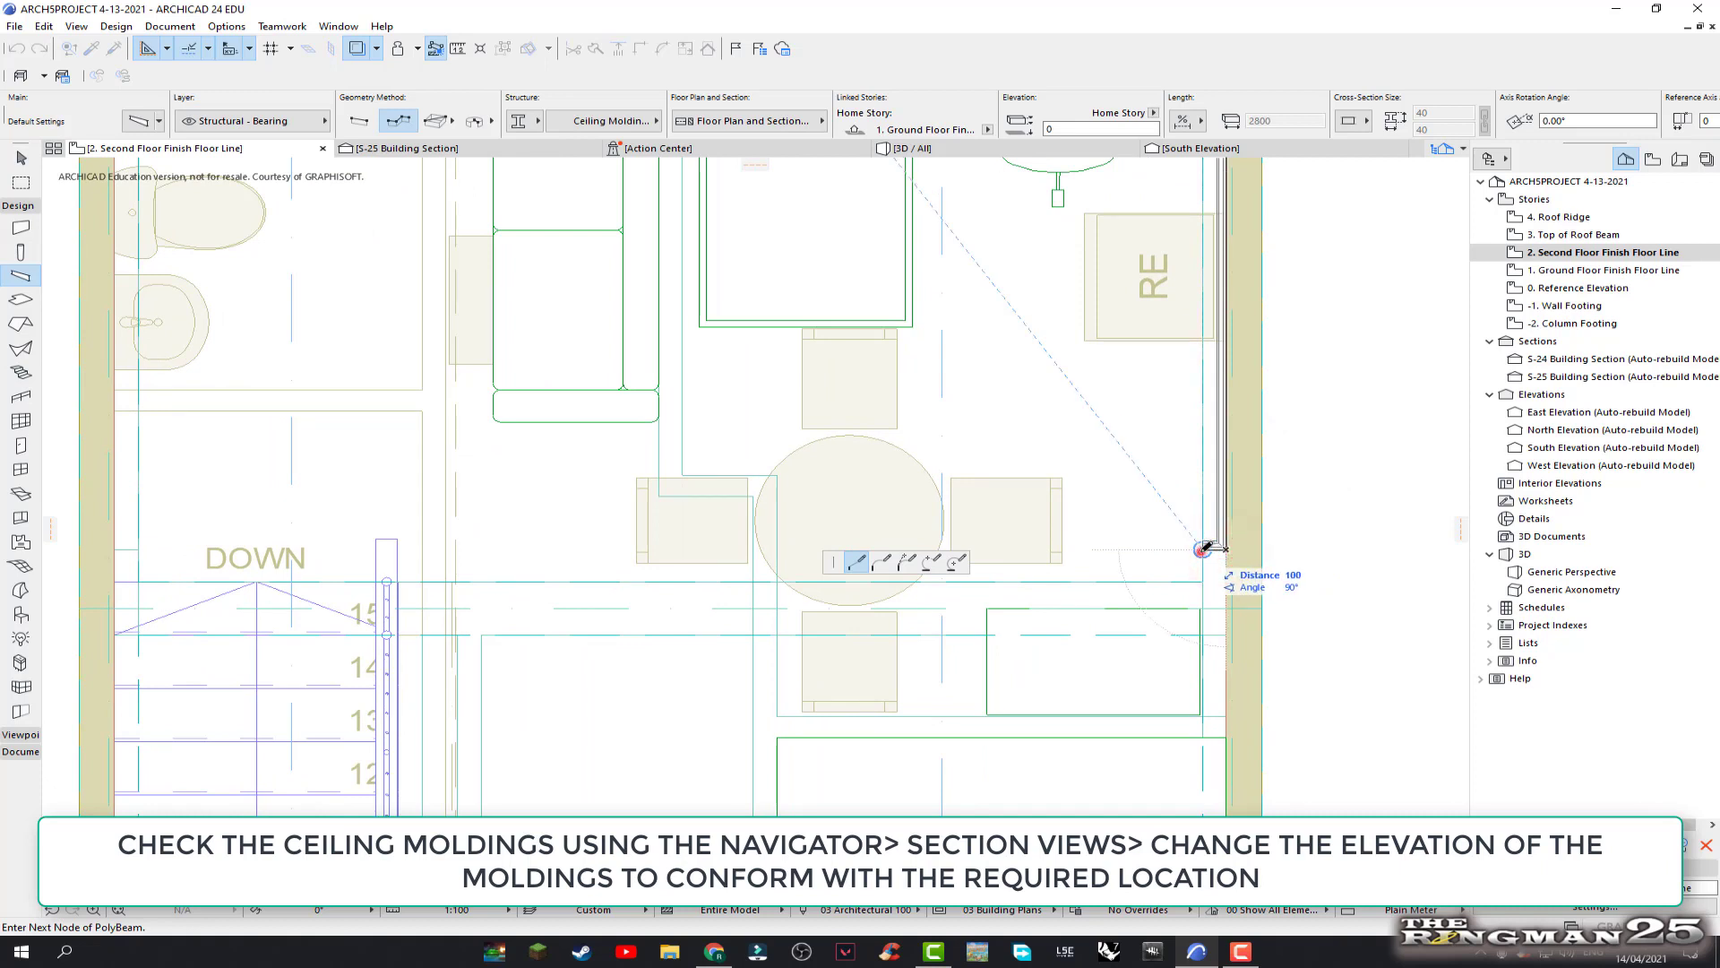
pyautogui.click(1201, 549)
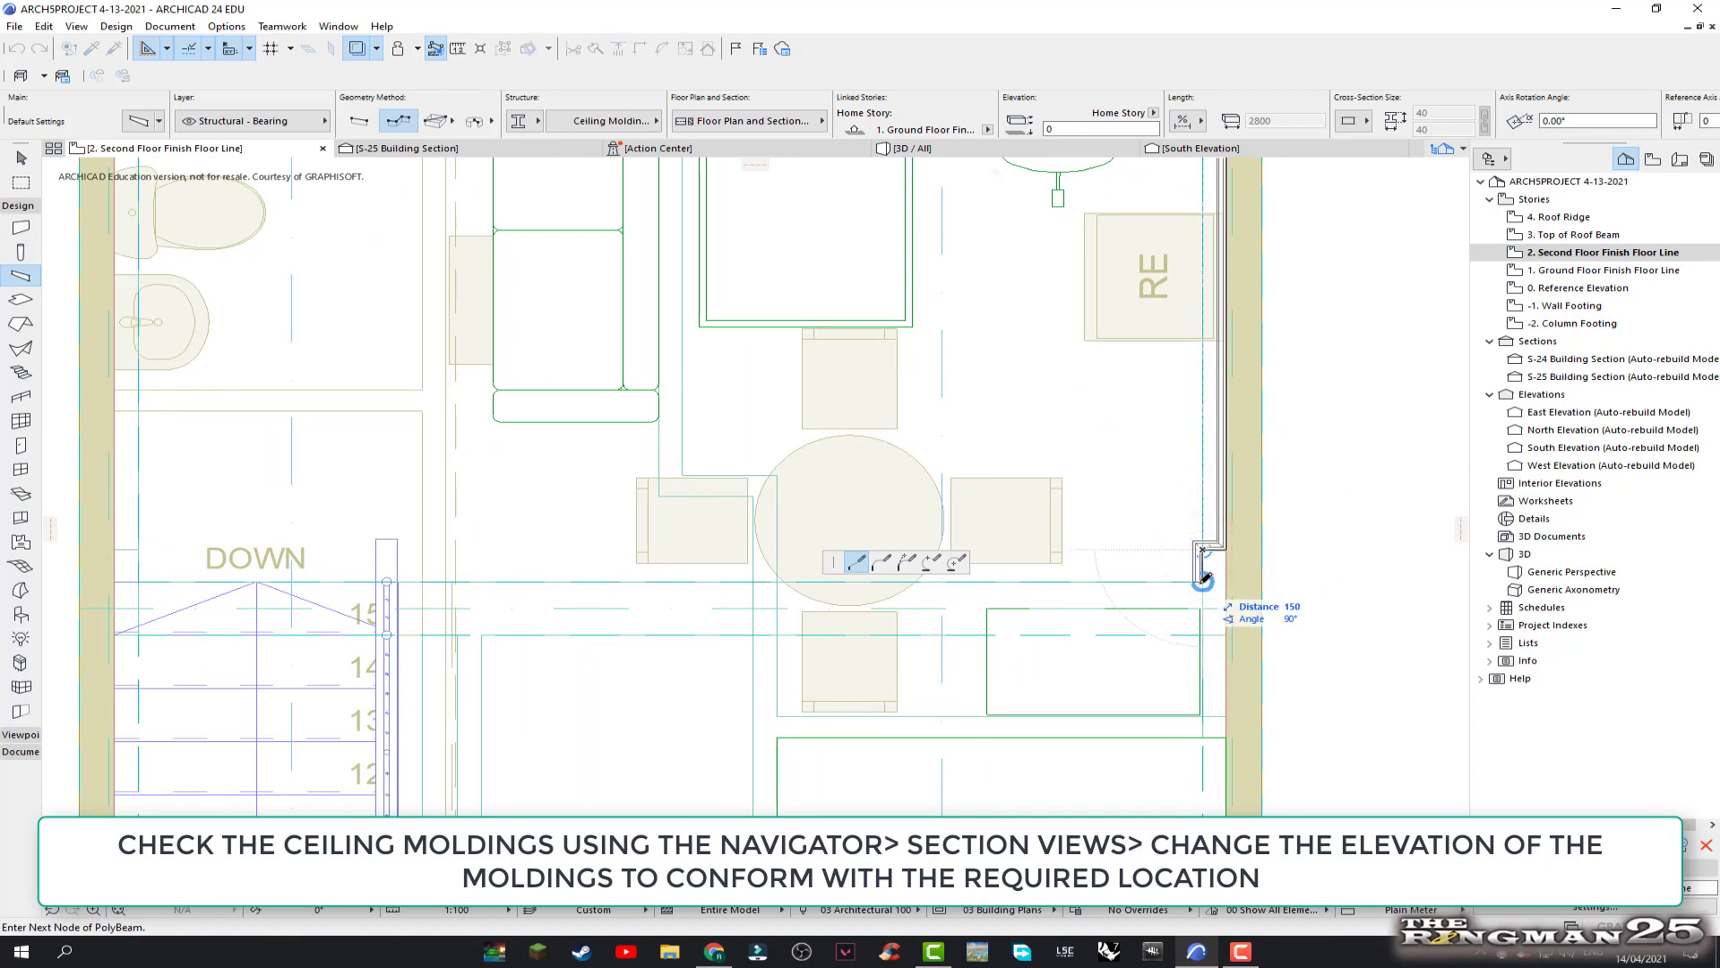
pyautogui.click(1201, 581)
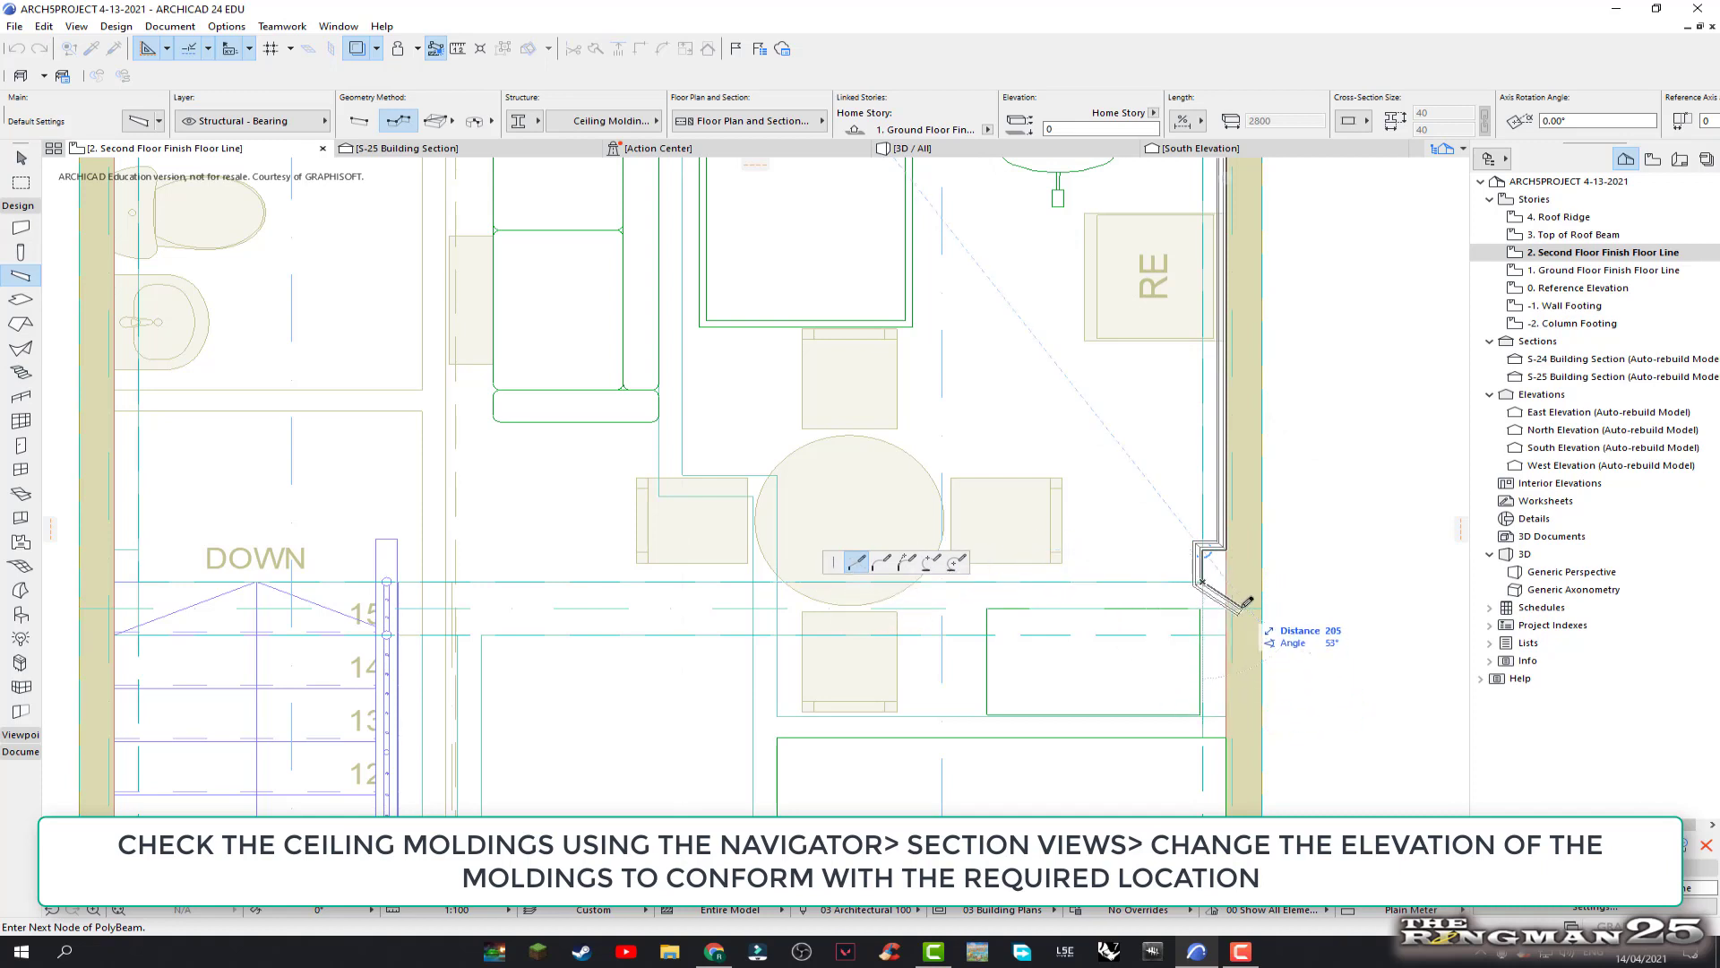
# Carry the molding across the bottom and past the dining chair, finishing at the top corner
pyautogui.scroll(-1, 1246, 602)
pyautogui.moveTo(1221, 601); pyautogui.dragTo(1167, 498, button='middle')
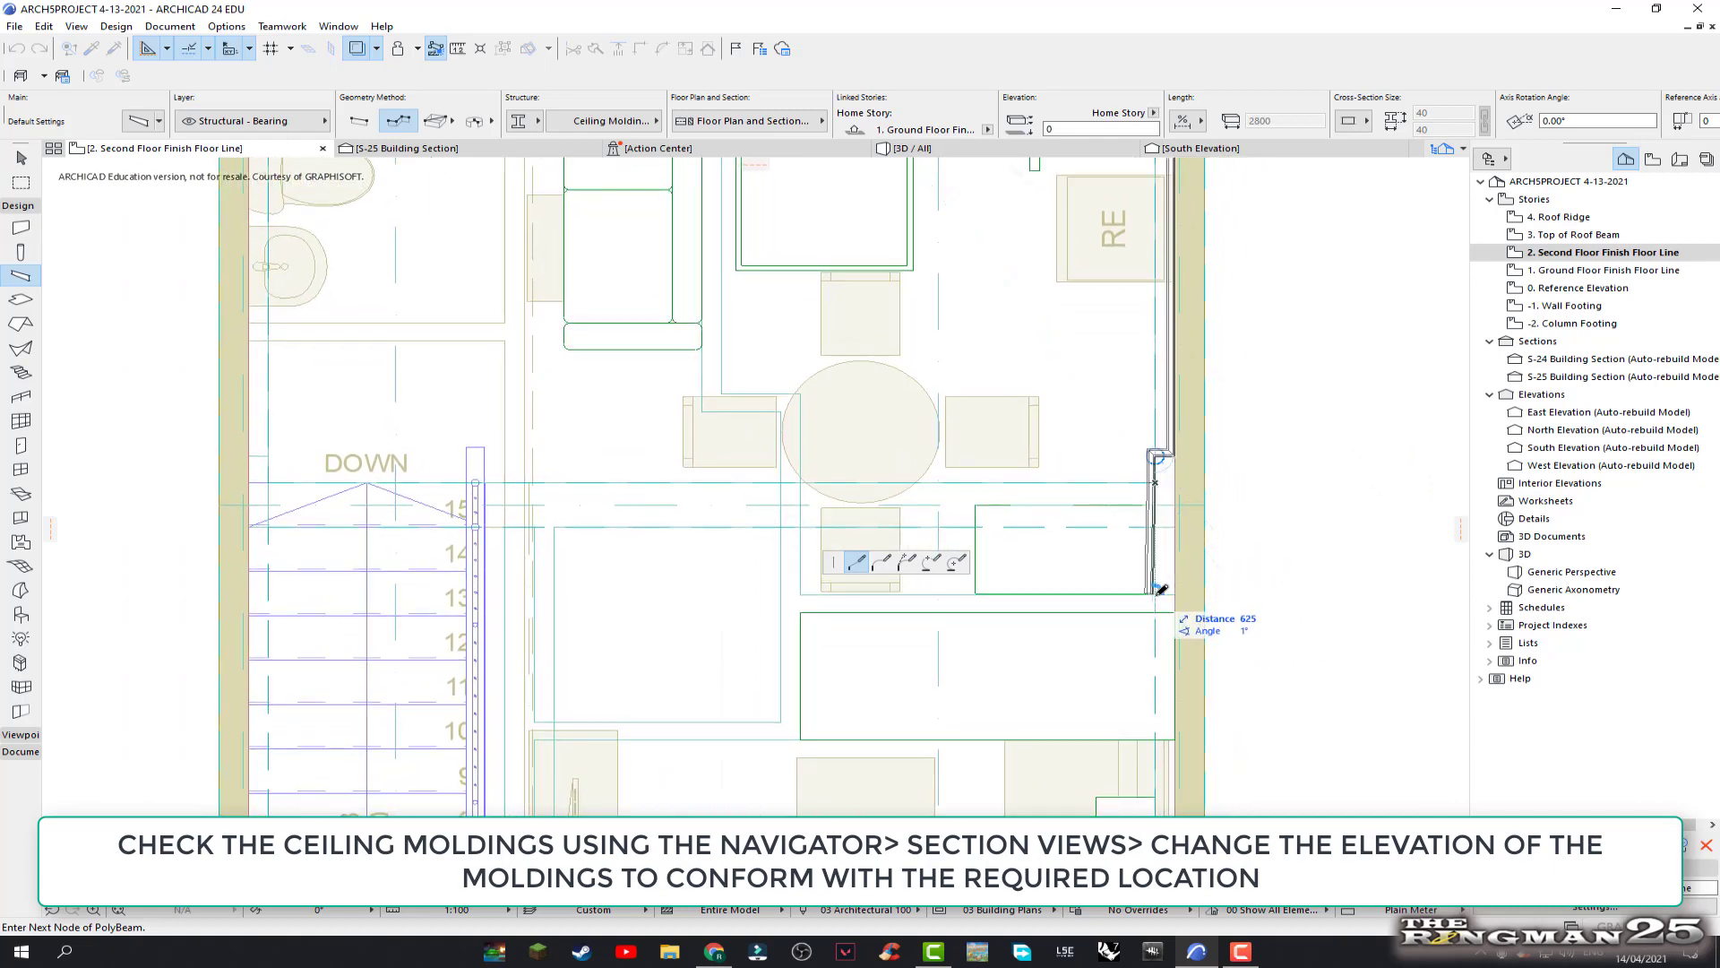
pyautogui.scroll(2, 1162, 589)
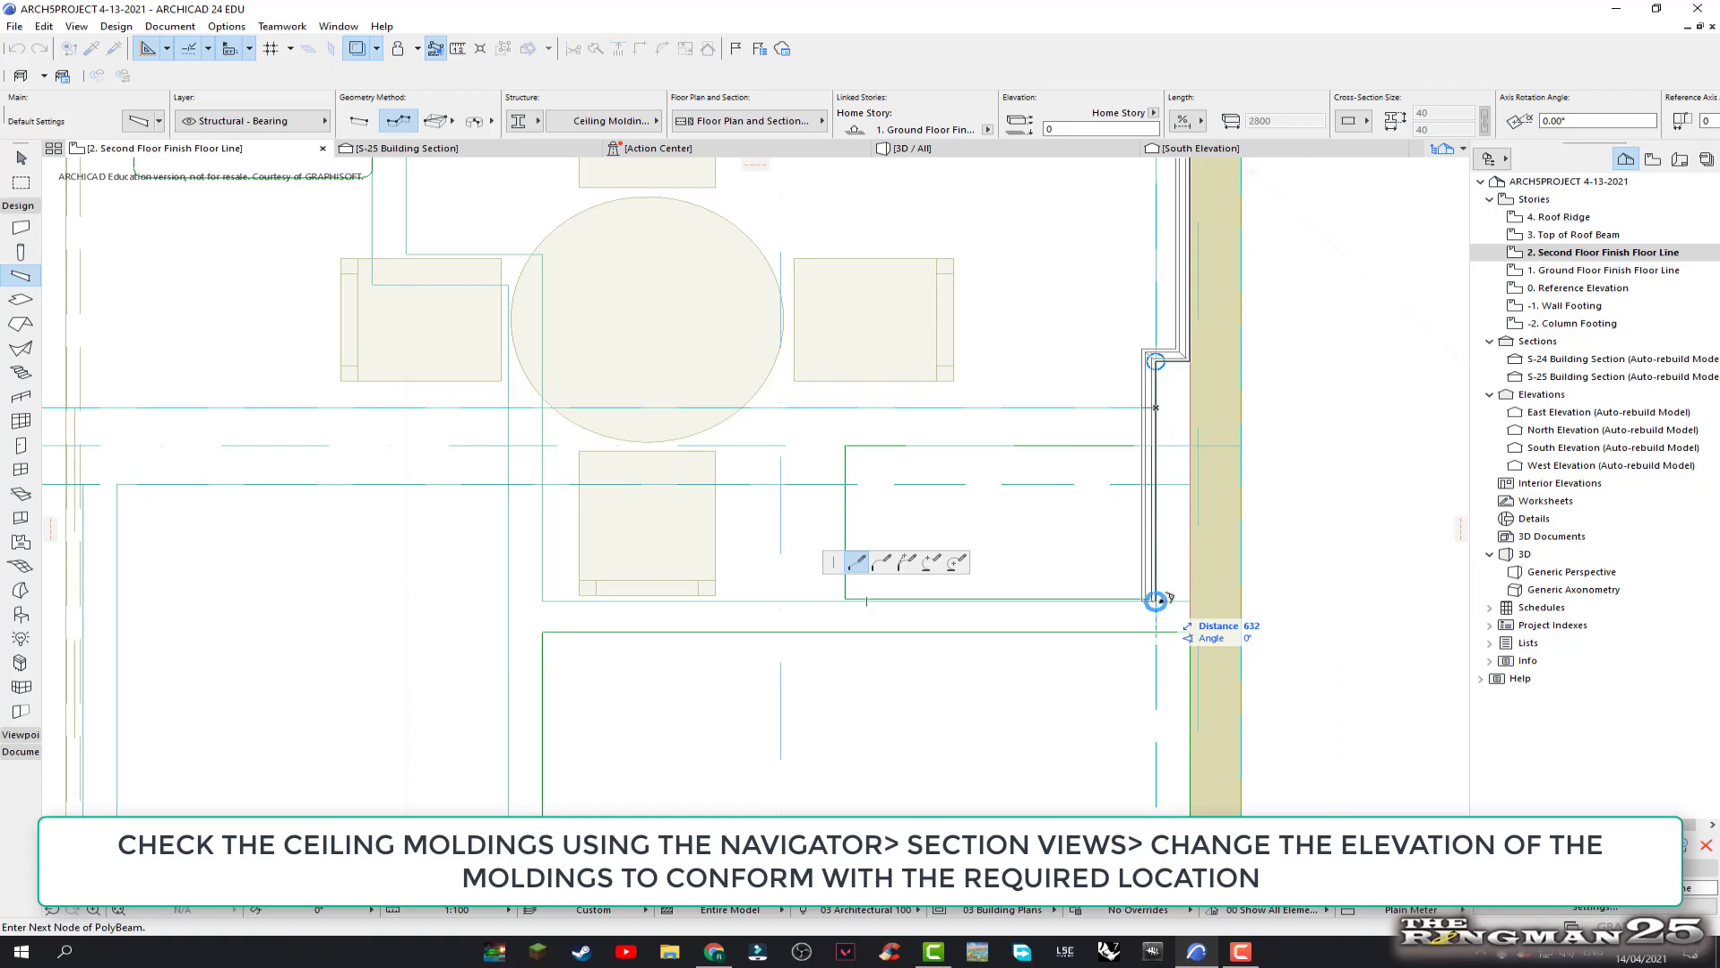
pyautogui.click(1158, 599)
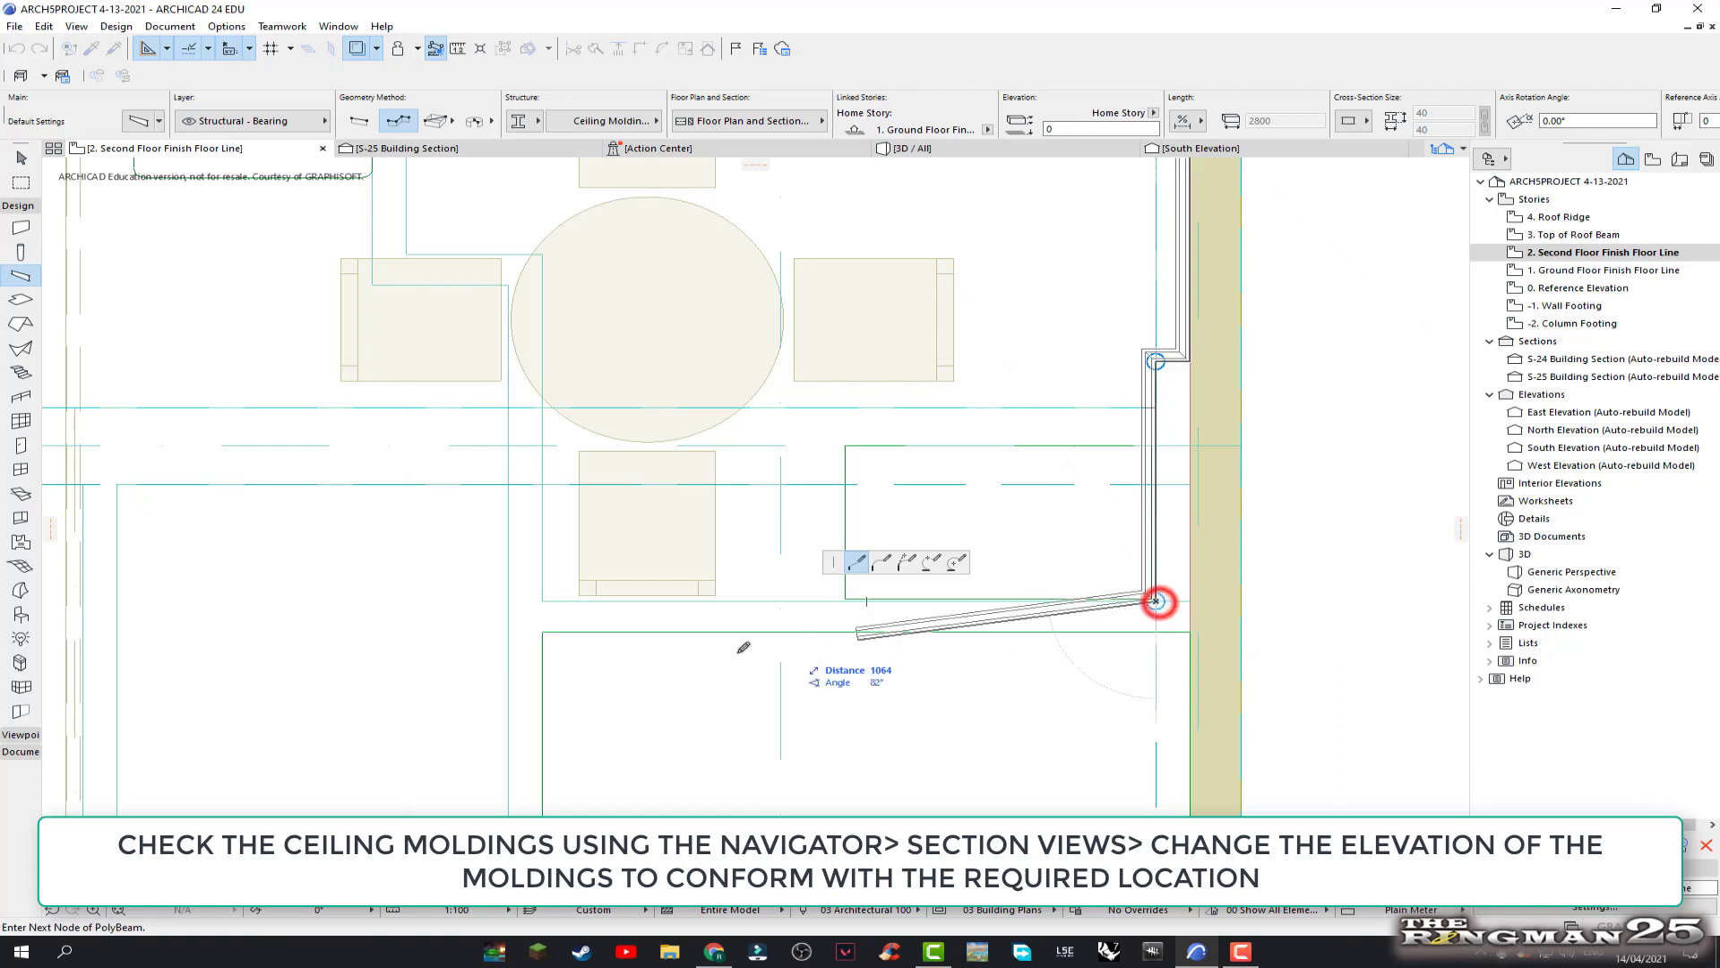
pyautogui.click(546, 598)
pyautogui.scroll(-2, 546, 599)
pyautogui.moveTo(602, 311); pyautogui.dragTo(654, 461, button='middle')
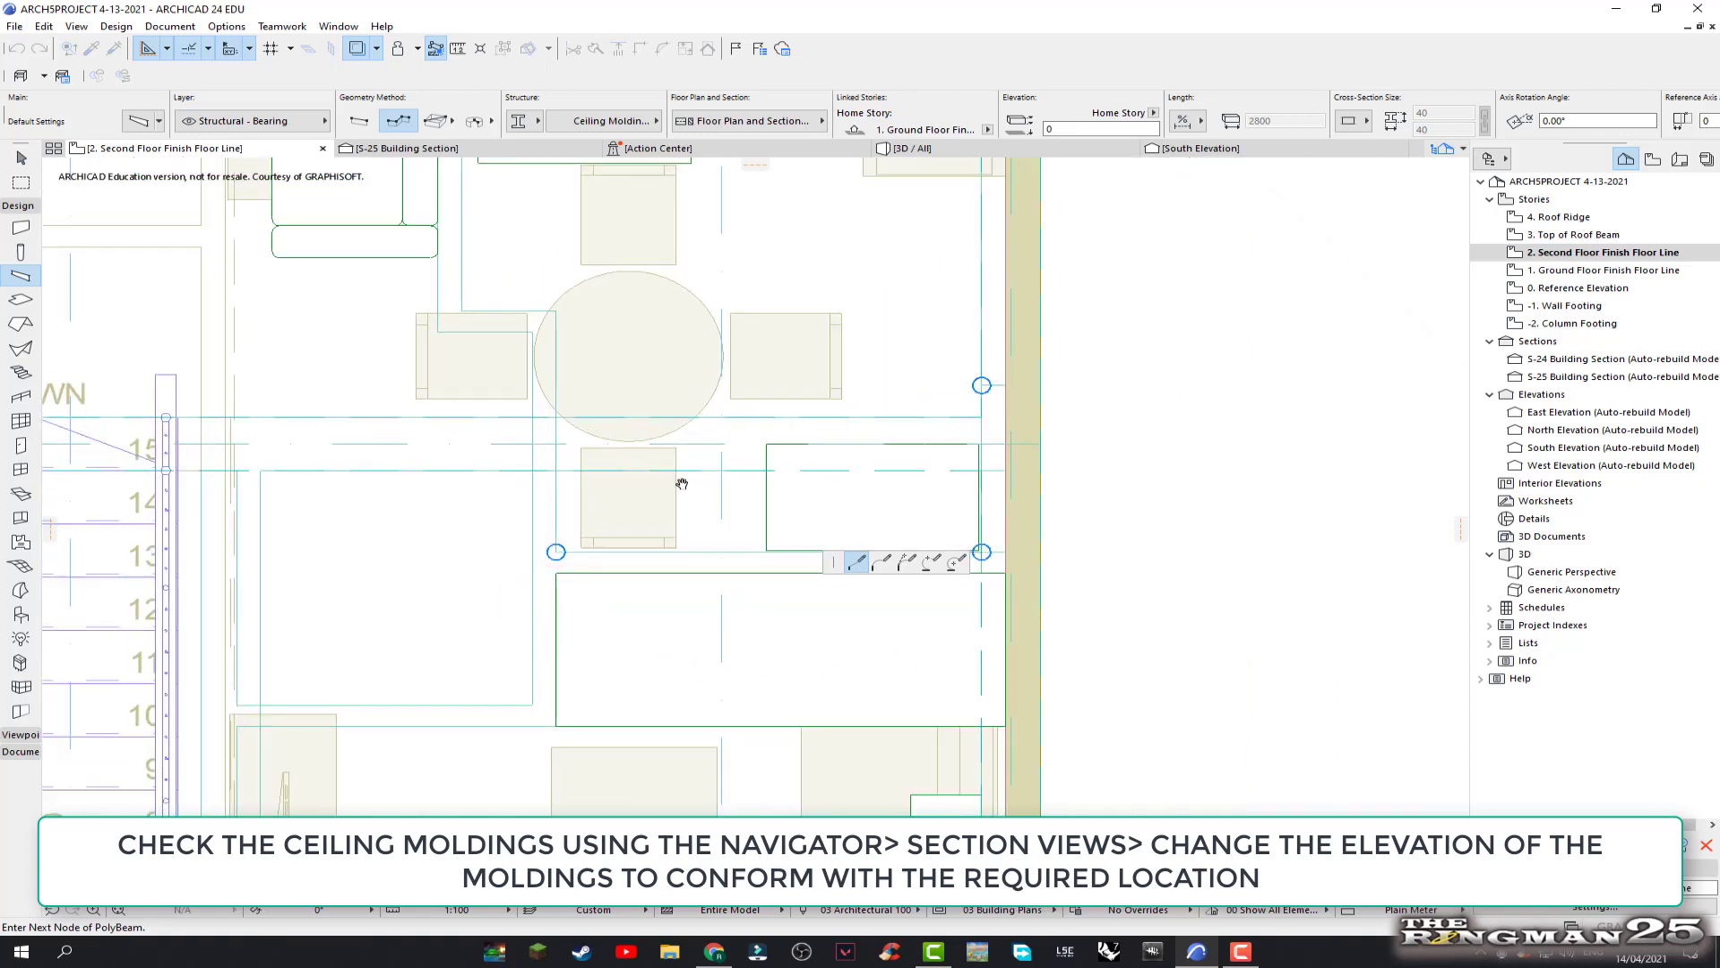
pyautogui.scroll(1, 654, 460)
pyautogui.scroll(1, 645, 475)
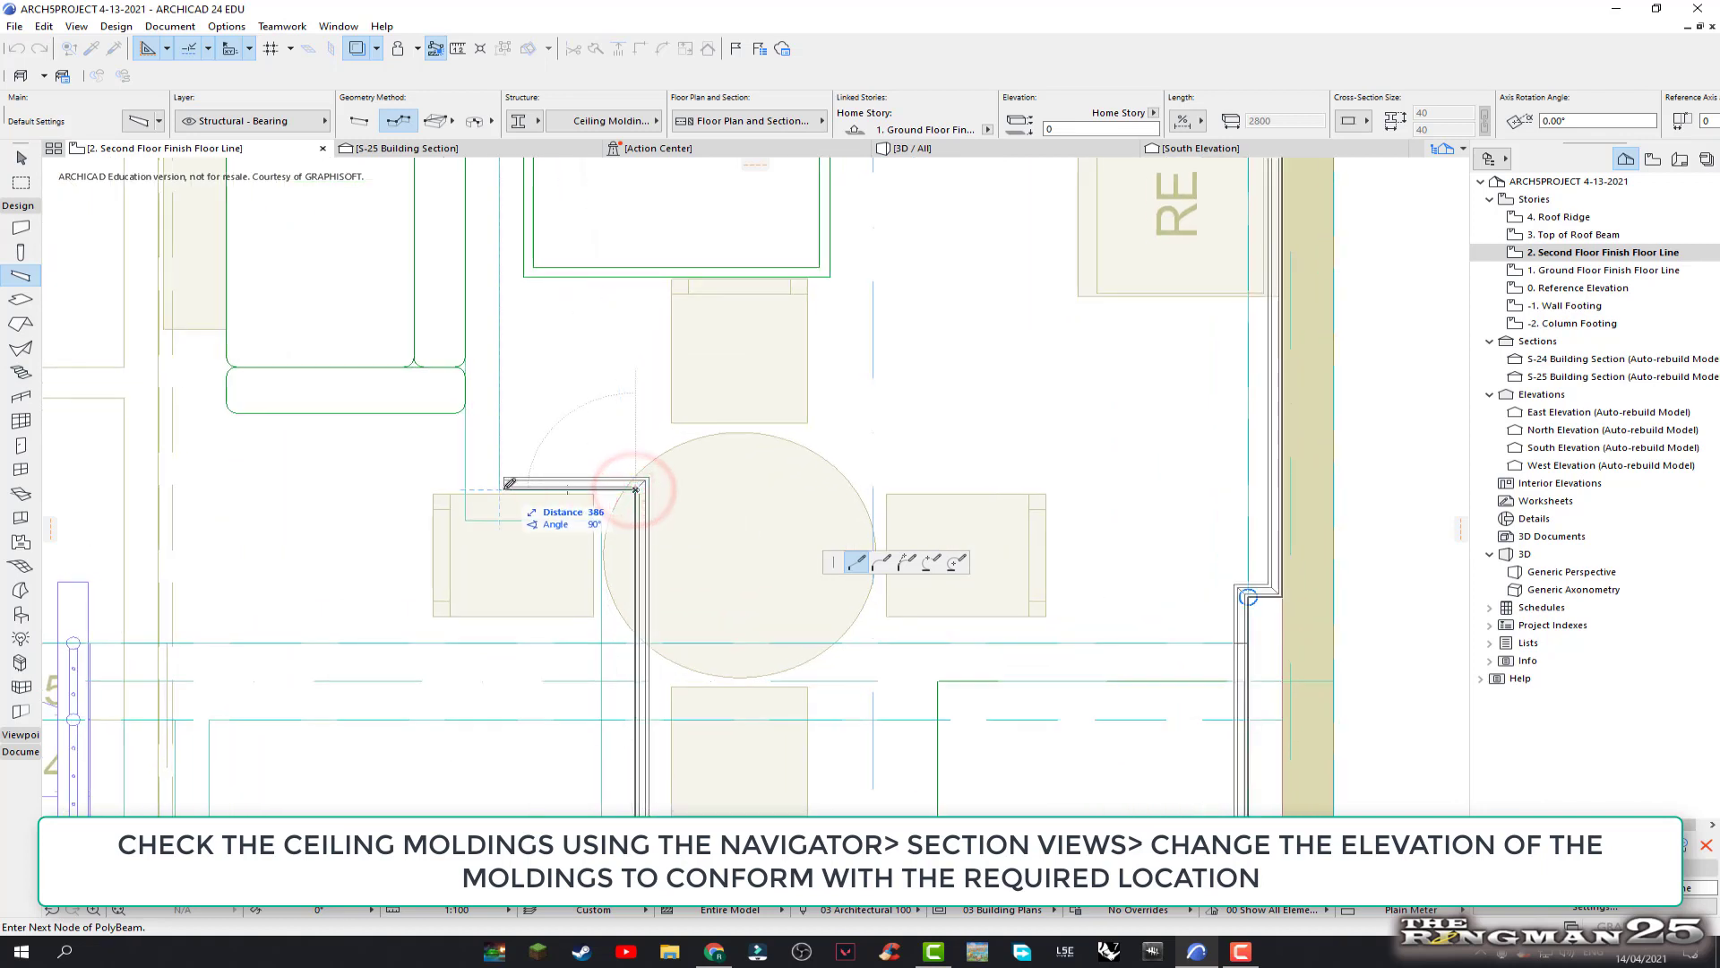
pyautogui.click(499, 488)
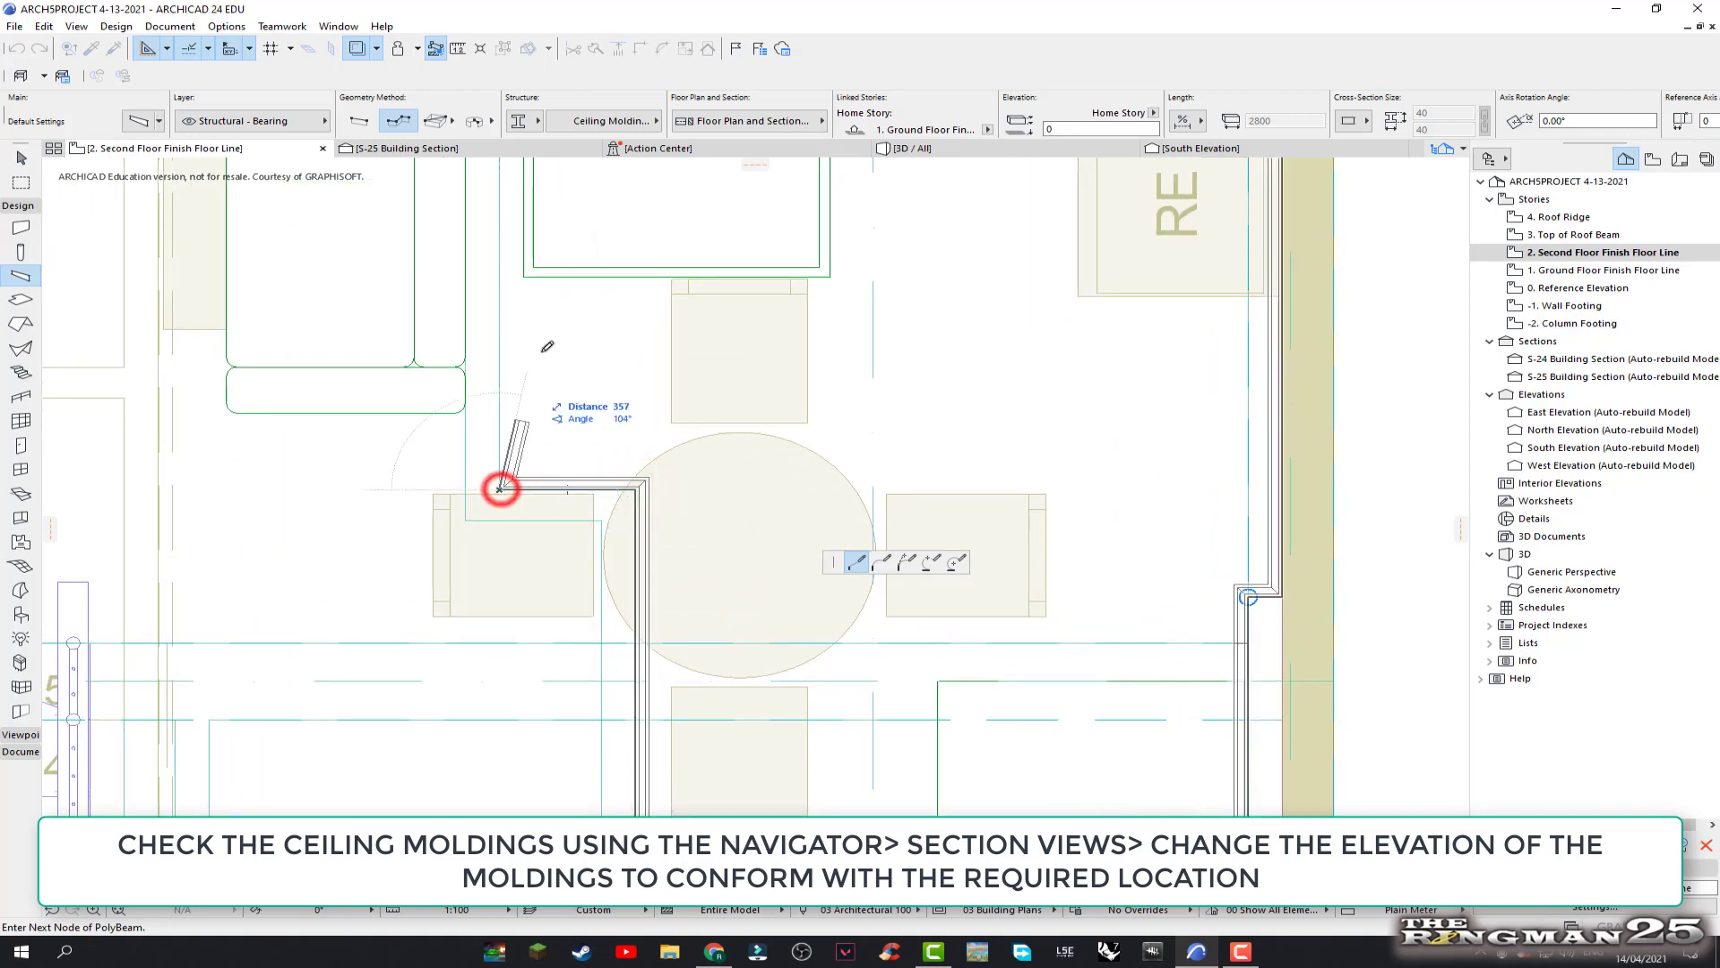
pyautogui.scroll(-2, 493, 487)
pyautogui.moveTo(493, 488); pyautogui.dragTo(609, 738, button='middle')
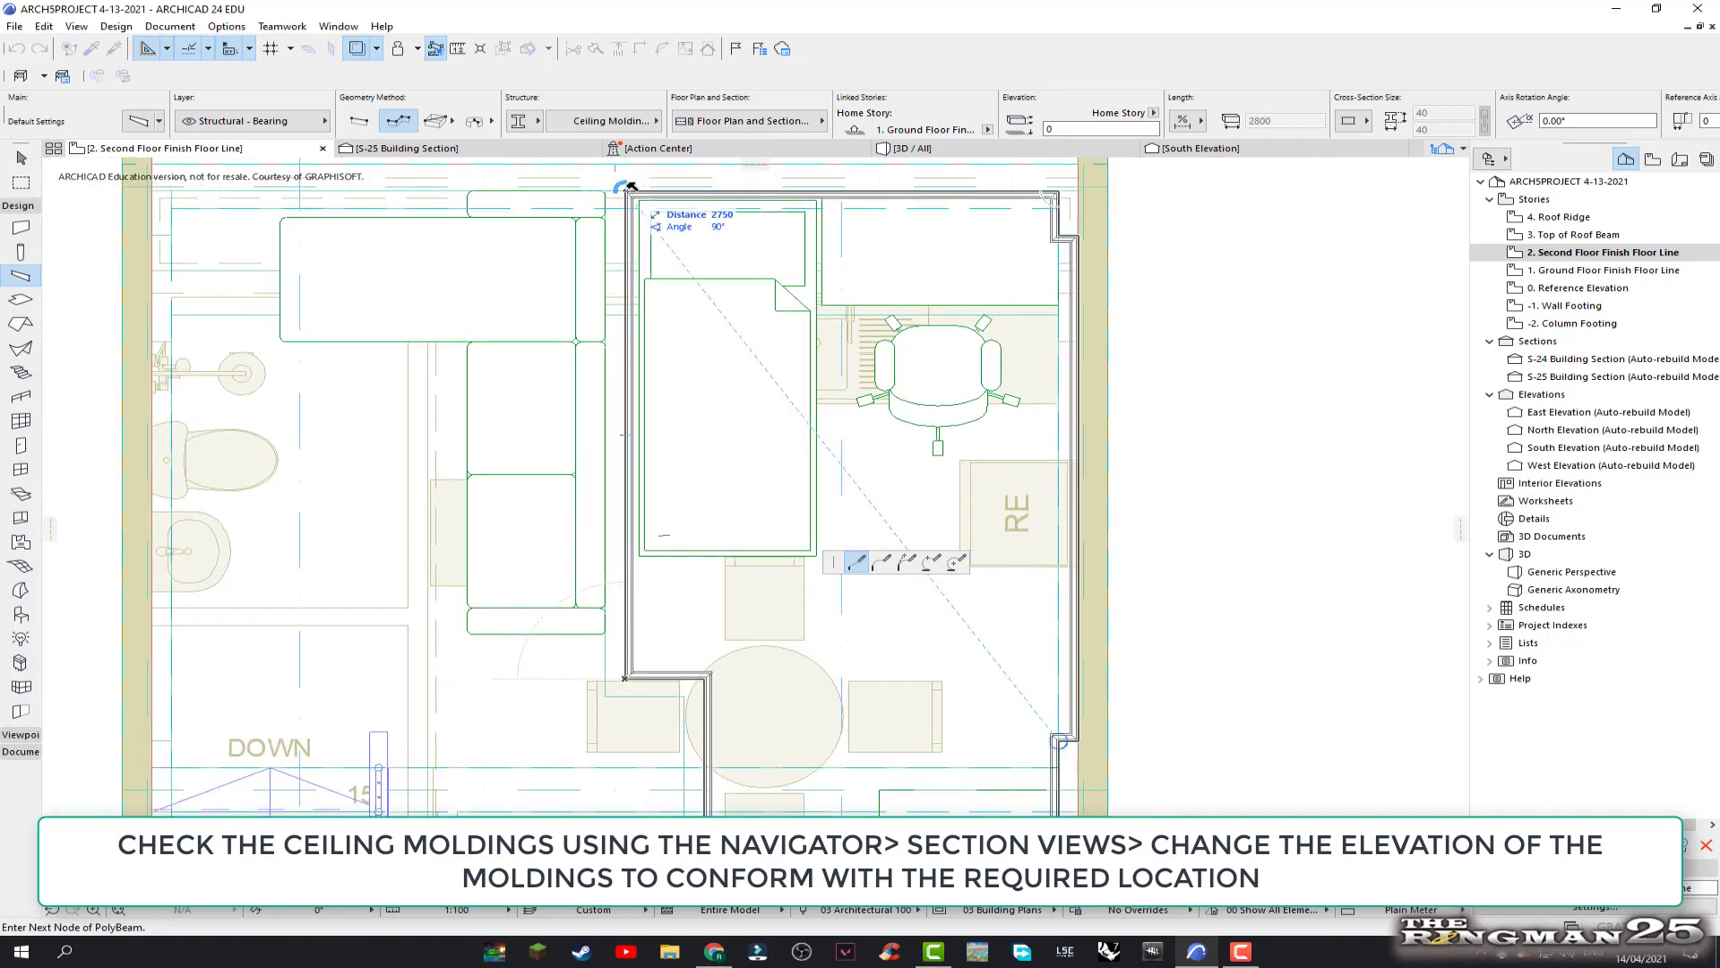
pyautogui.doubleClick(631, 187)
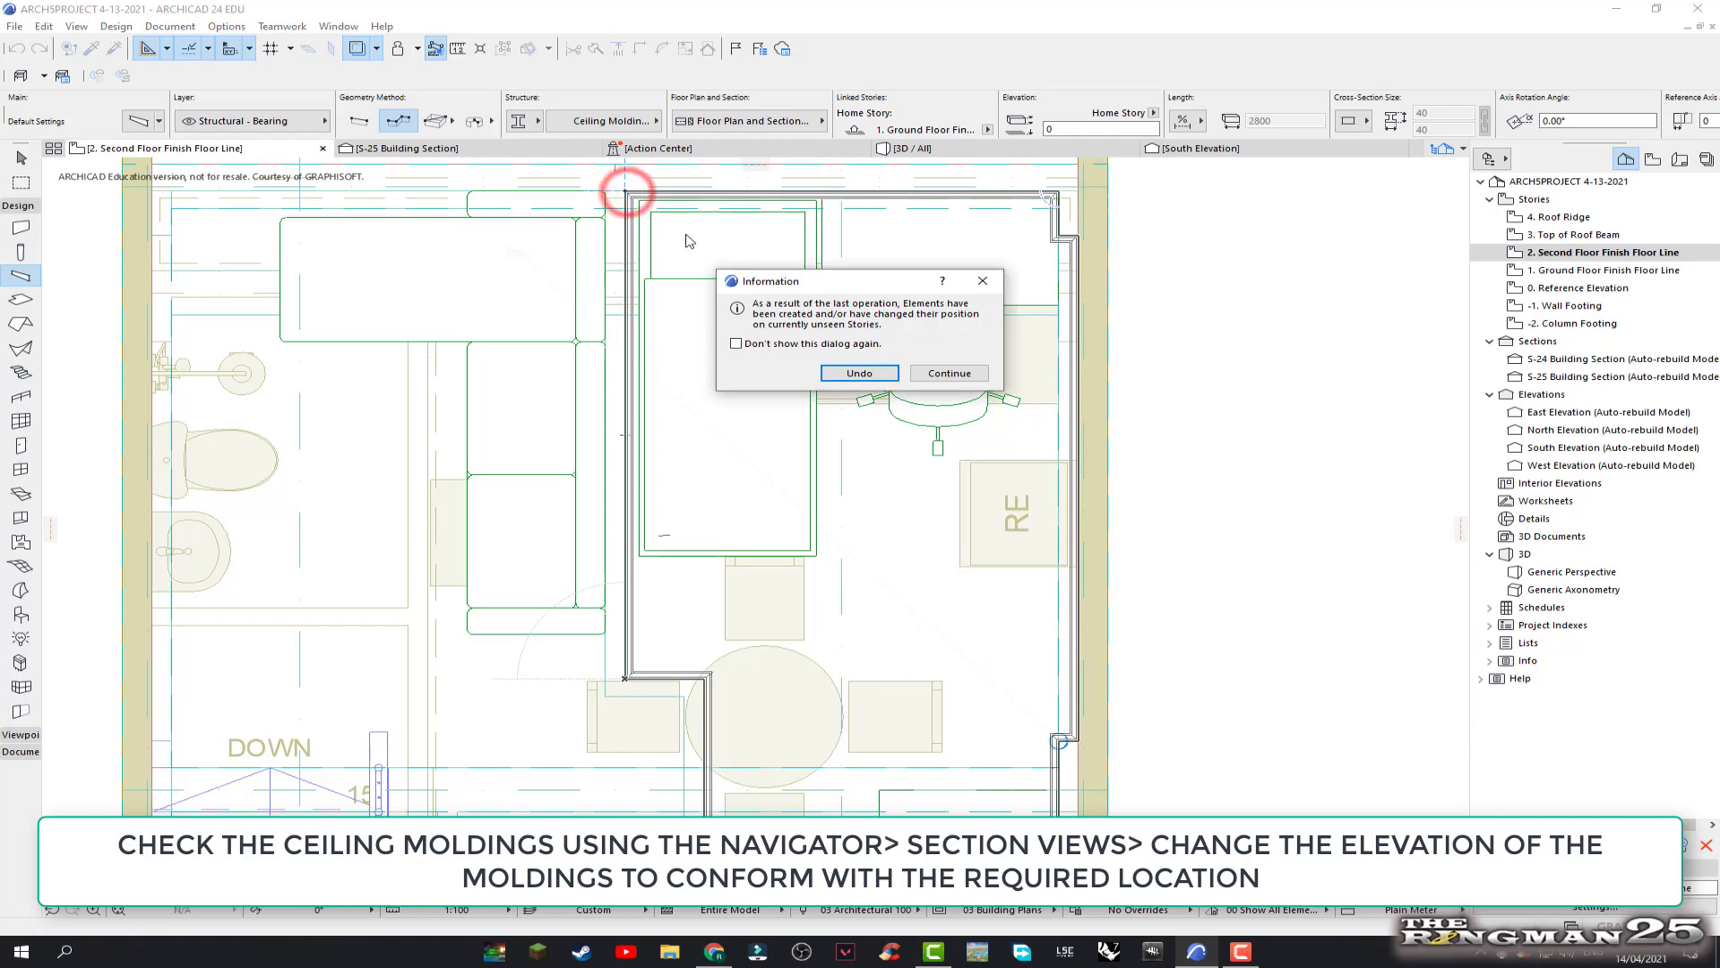
# Accept the unseen-story notice and bring the stair and lower rooms into view
pyautogui.click(960, 377)
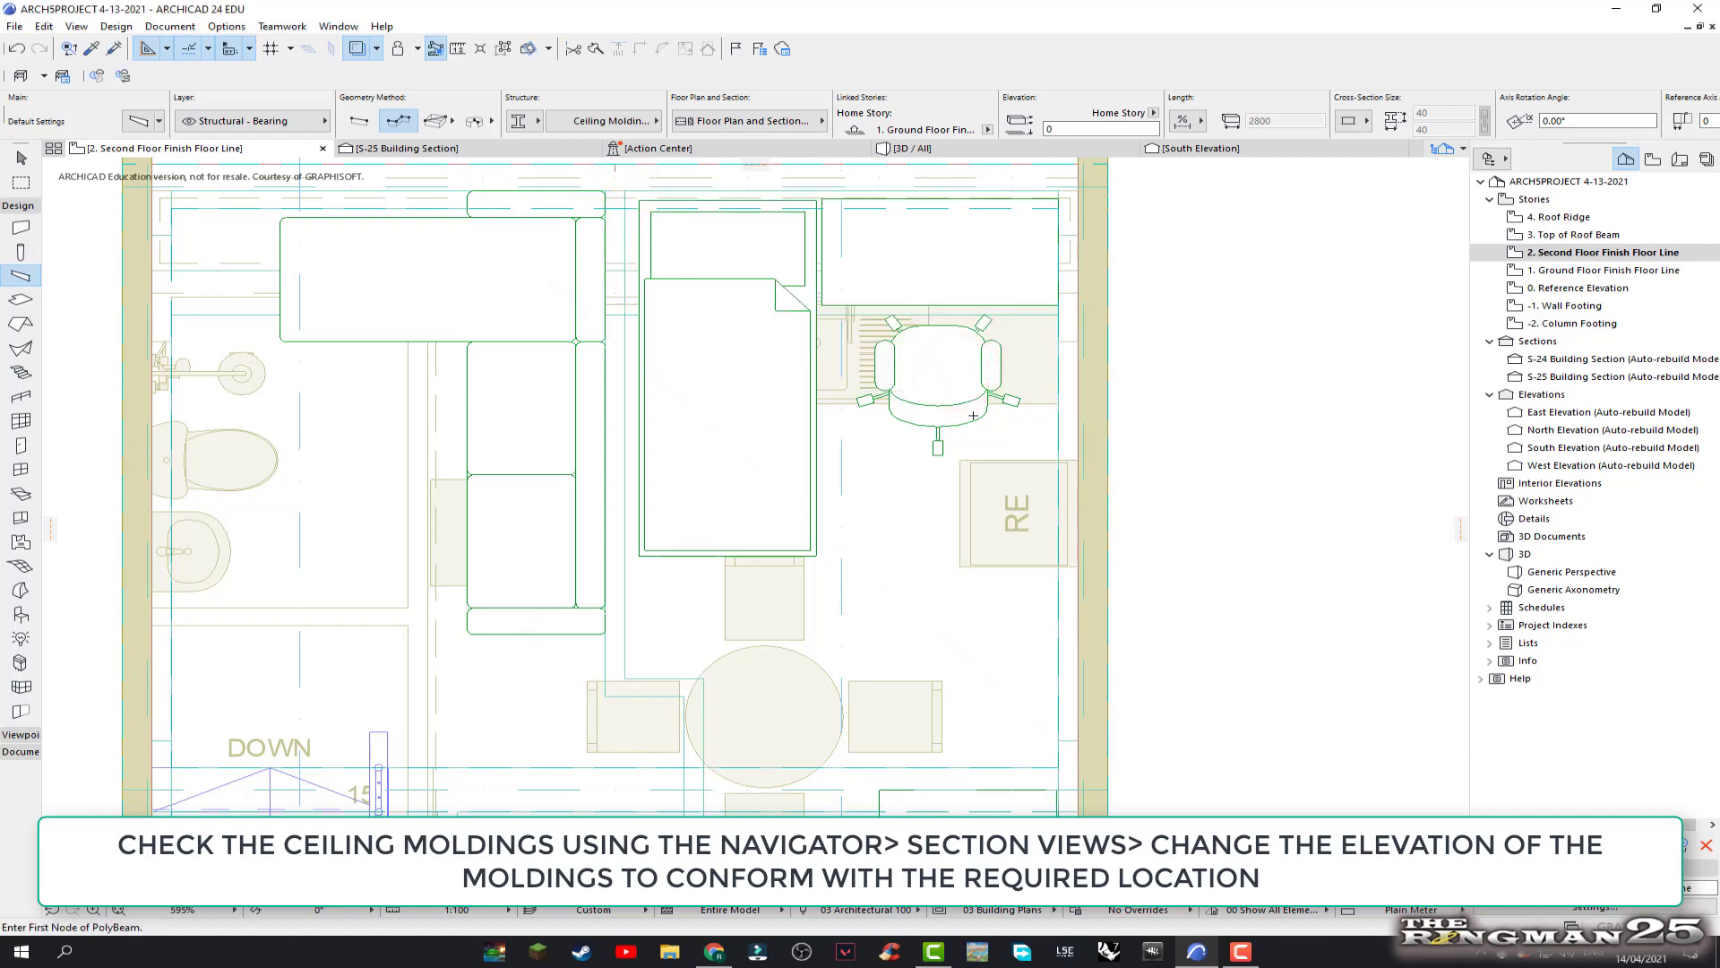
pyautogui.scroll(-2, 699, 708)
pyautogui.scroll(2, 850, 610)
pyautogui.scroll(1, 850, 610)
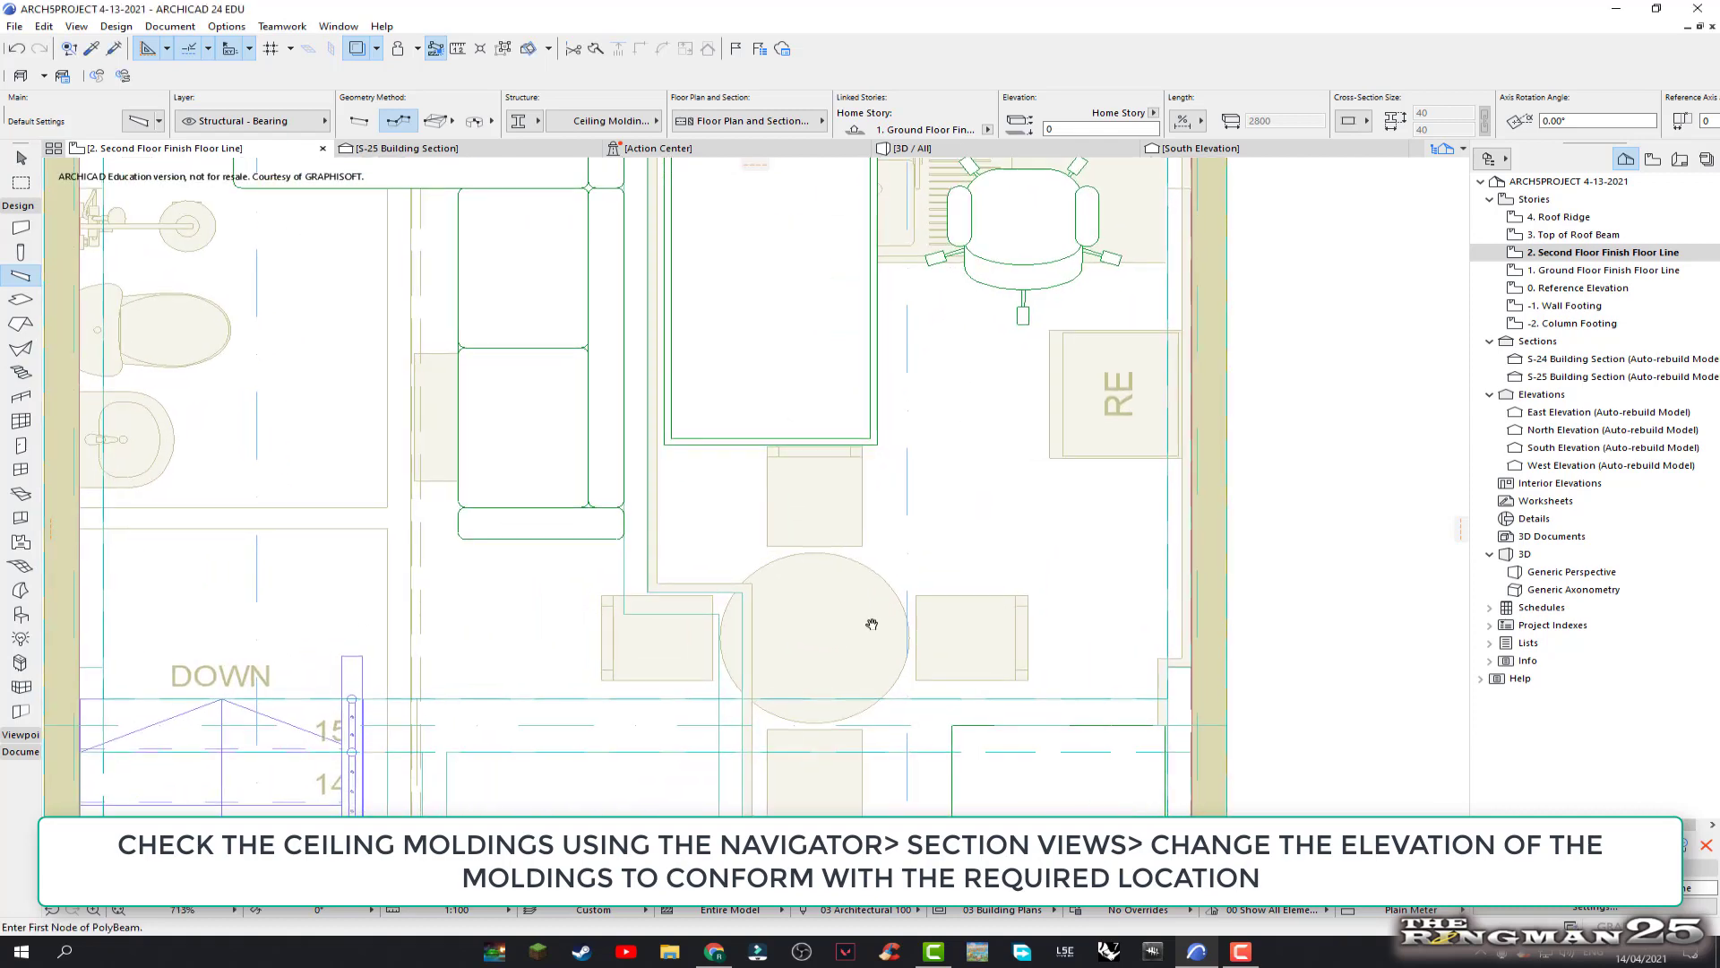
pyautogui.moveTo(875, 622); pyautogui.dragTo(882, 487, button='middle')
pyautogui.scroll(-1, 882, 488)
pyautogui.scroll(-1, 881, 487)
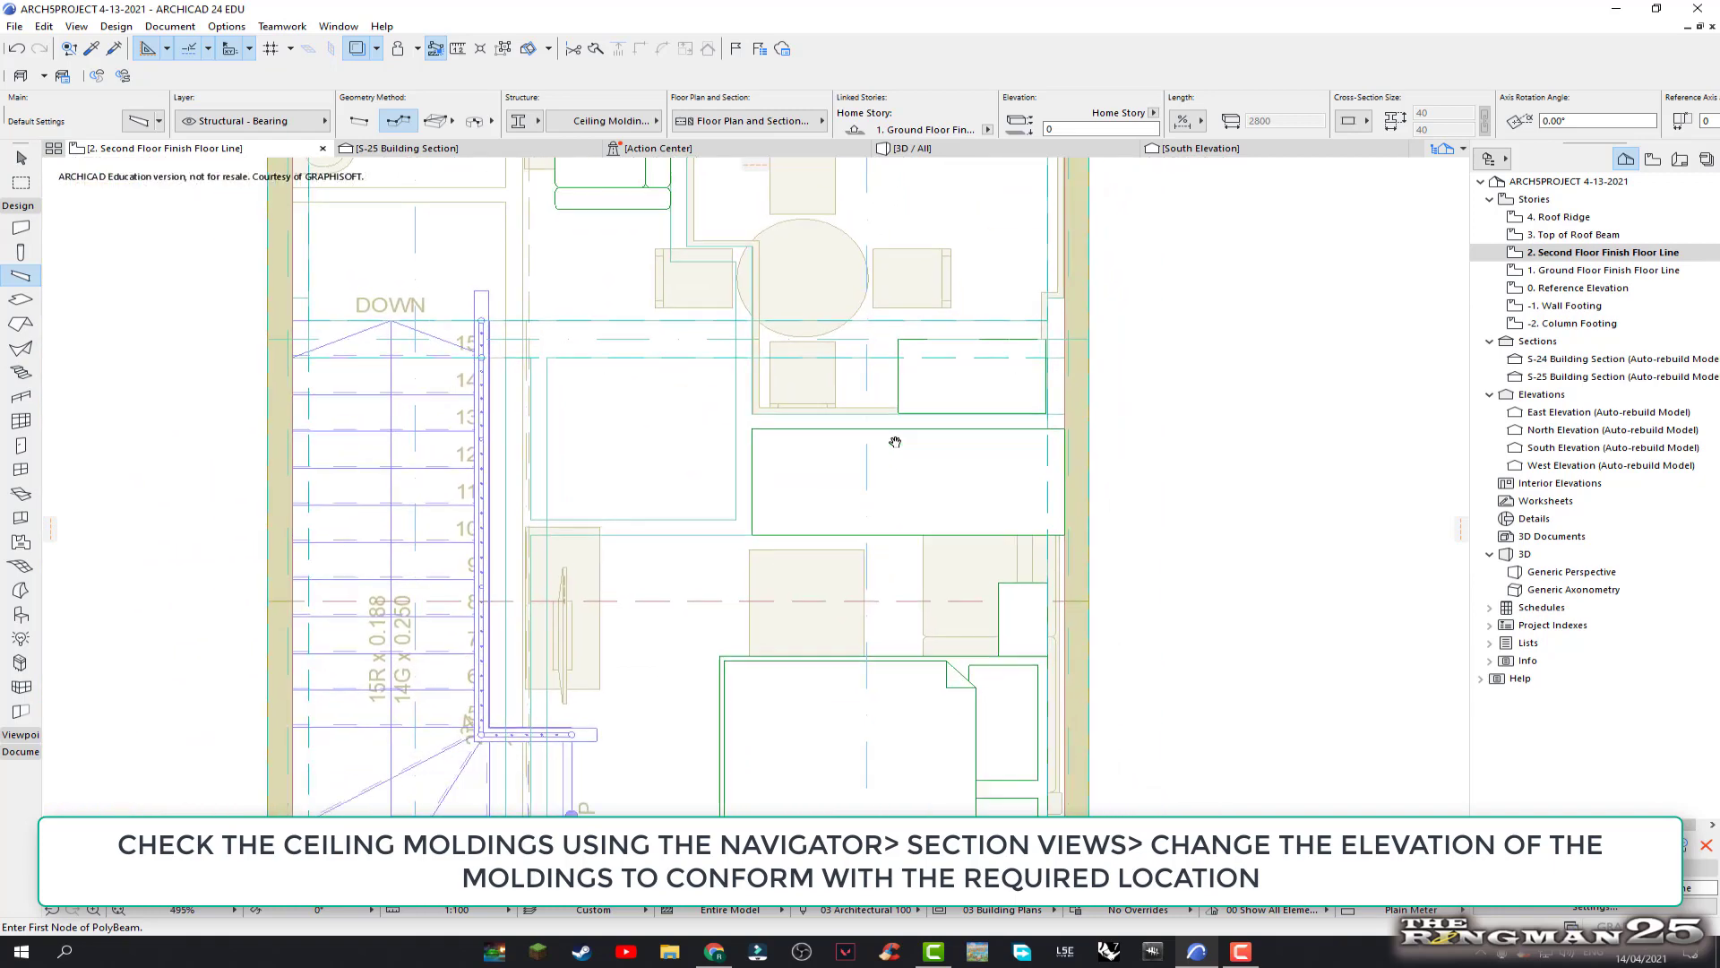
pyautogui.moveTo(939, 583); pyautogui.dragTo(893, 432, button='middle')
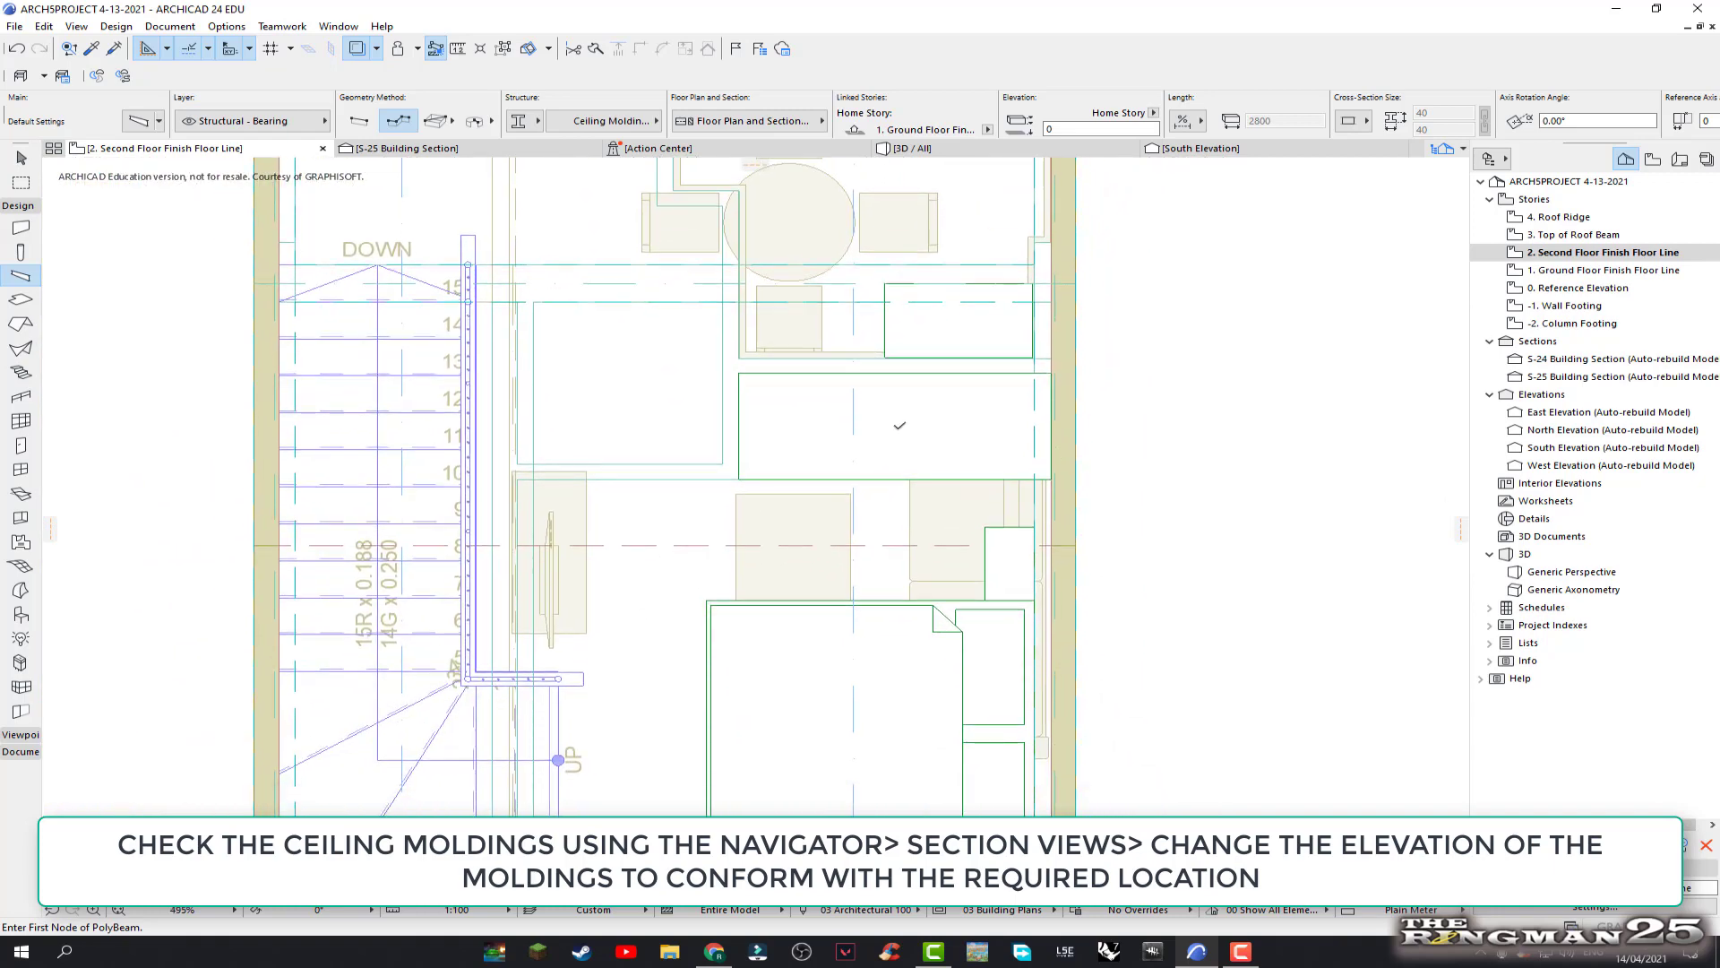
pyautogui.scroll(2, 905, 424)
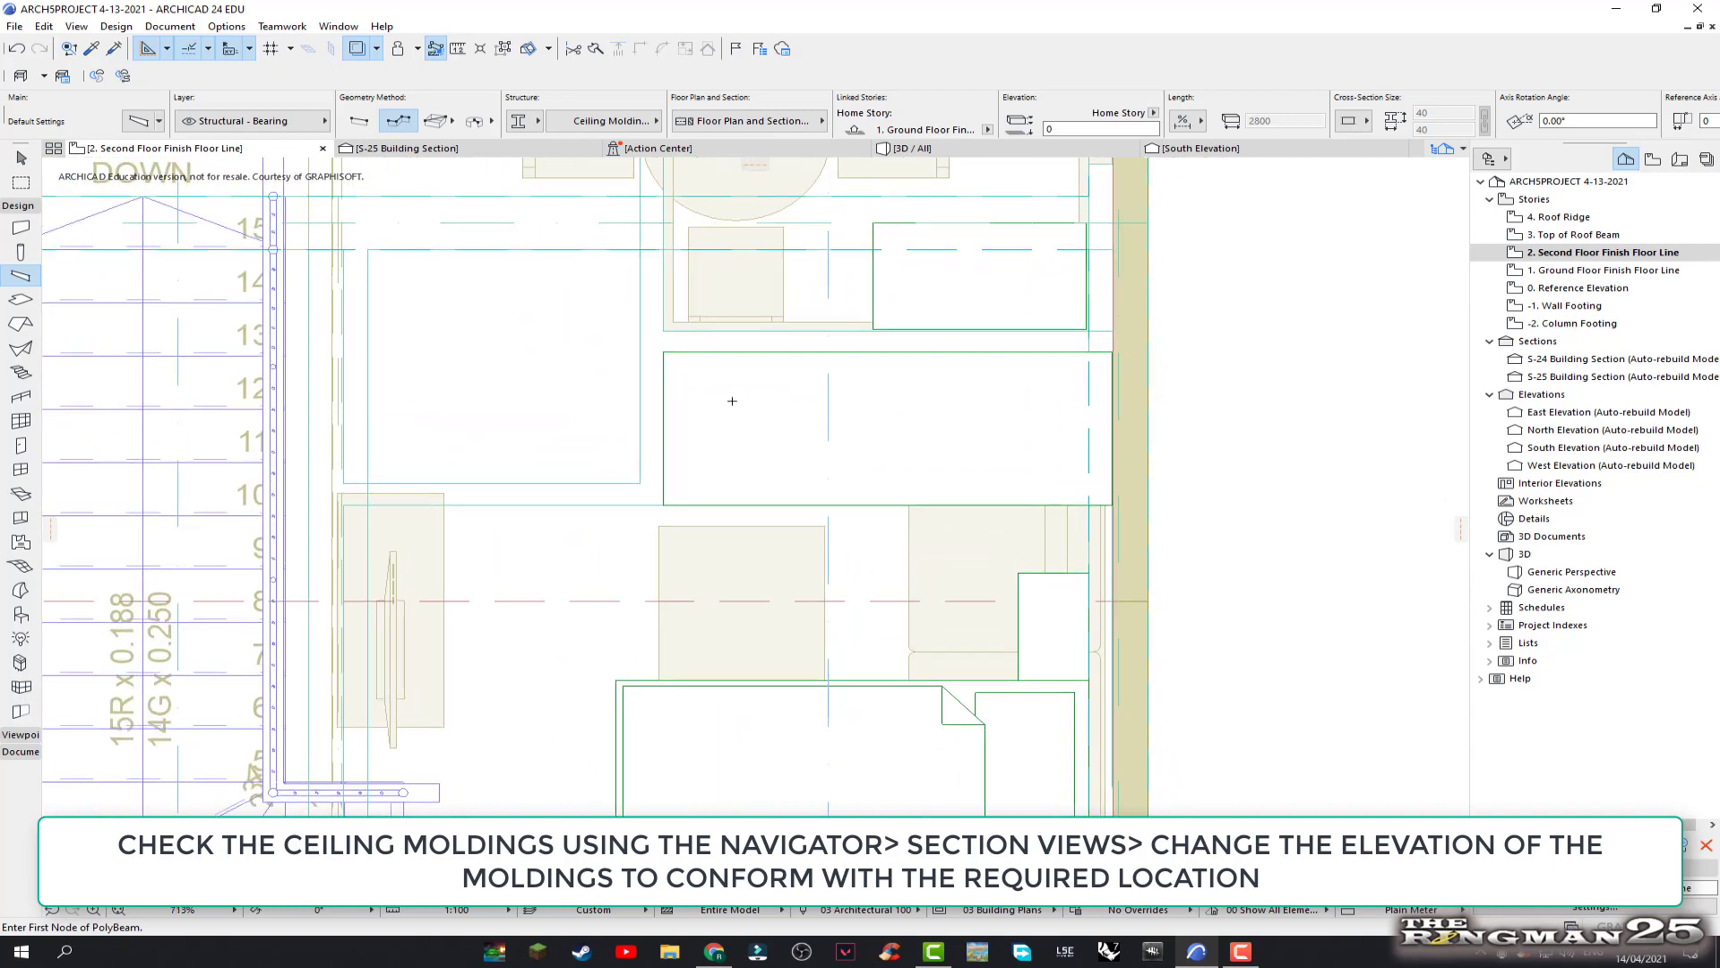
# Start a new molding polybeam at the room corner and run it to the wall's end
pyautogui.click(663, 353)
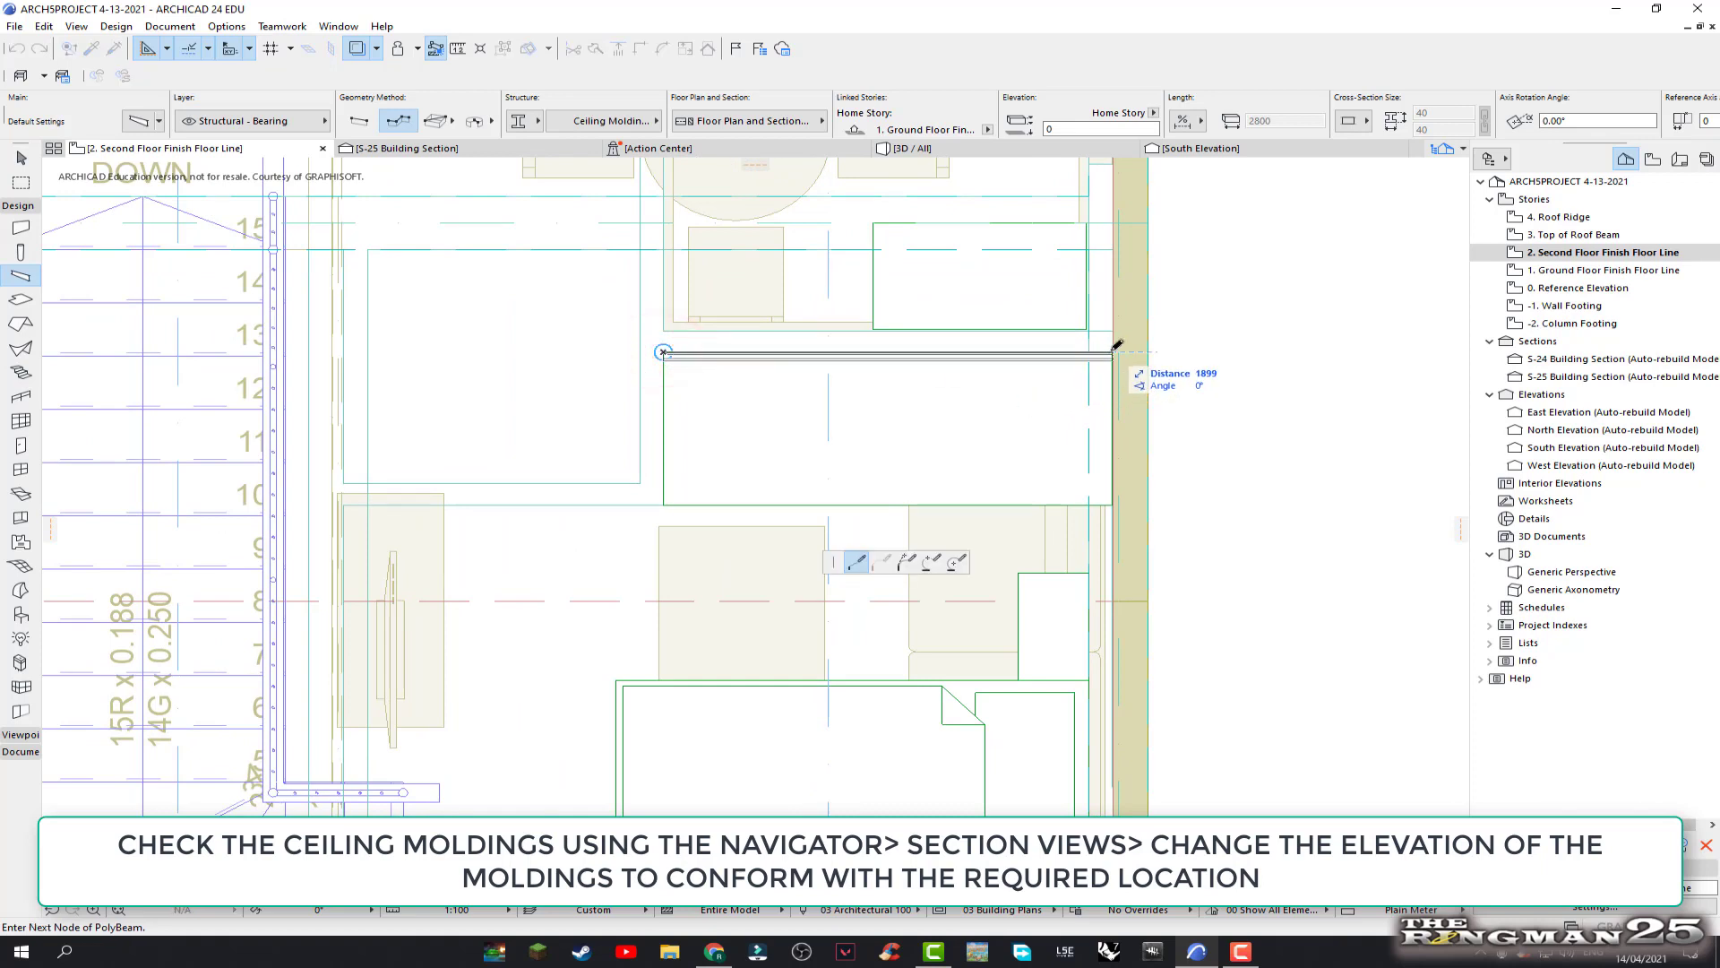
pyautogui.scroll(-2, 1114, 350)
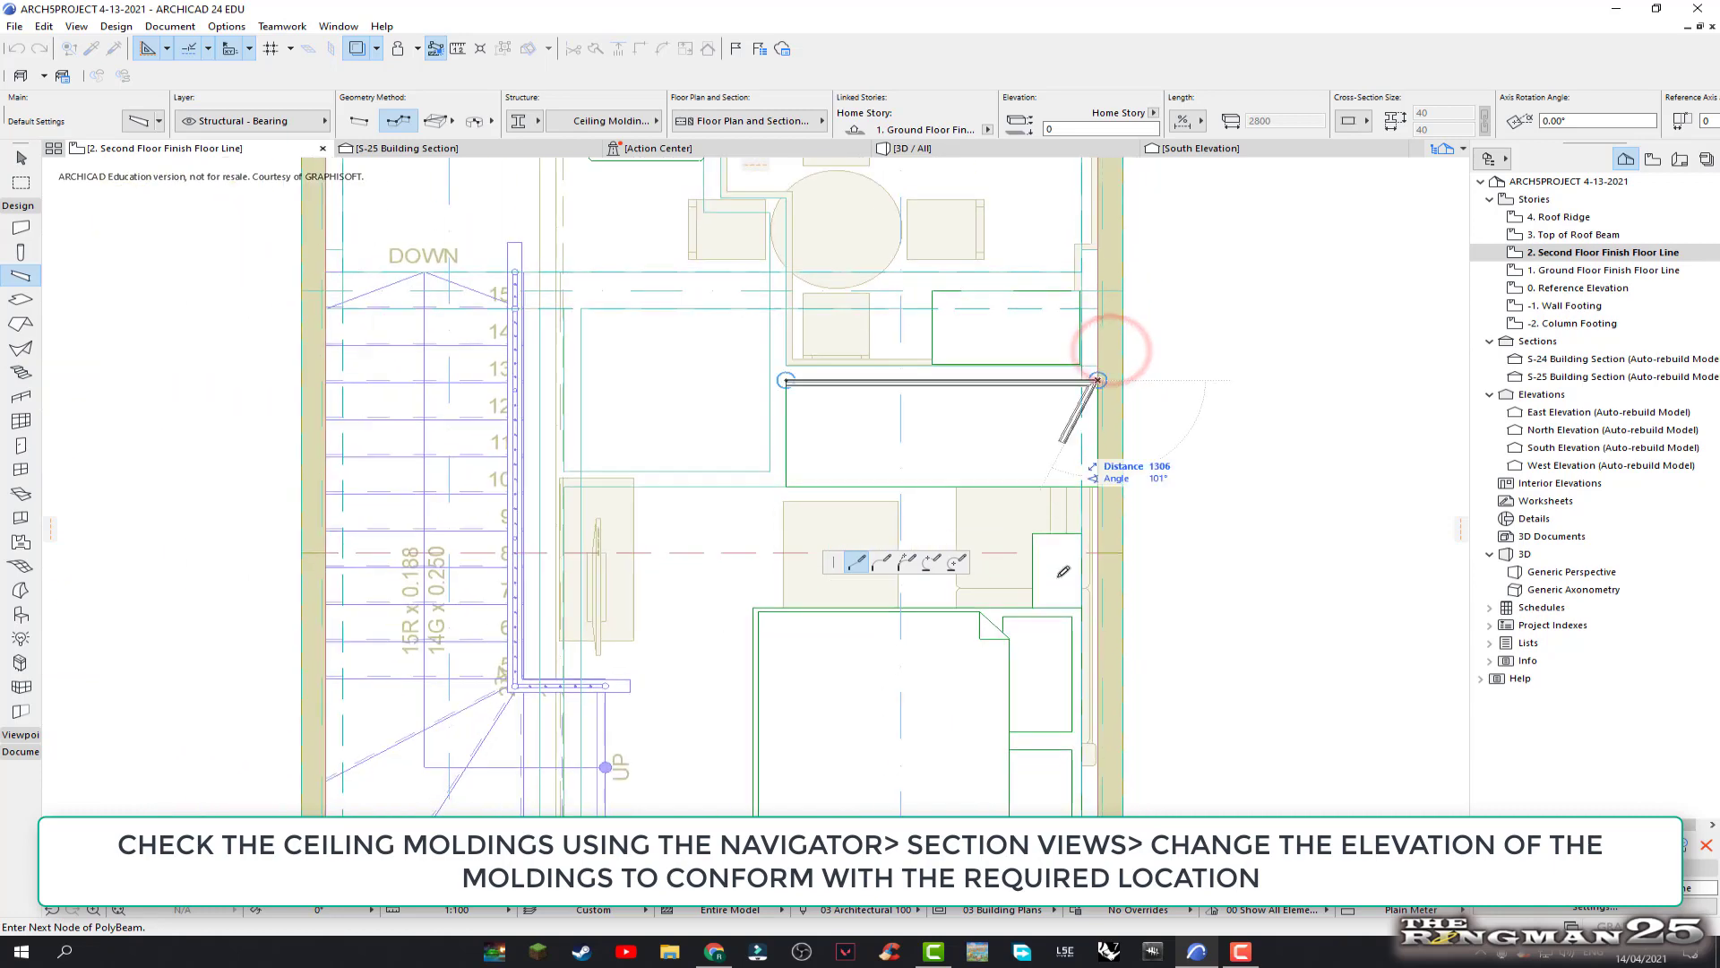
pyautogui.moveTo(1064, 457); pyautogui.dragTo(1044, 360, button='middle')
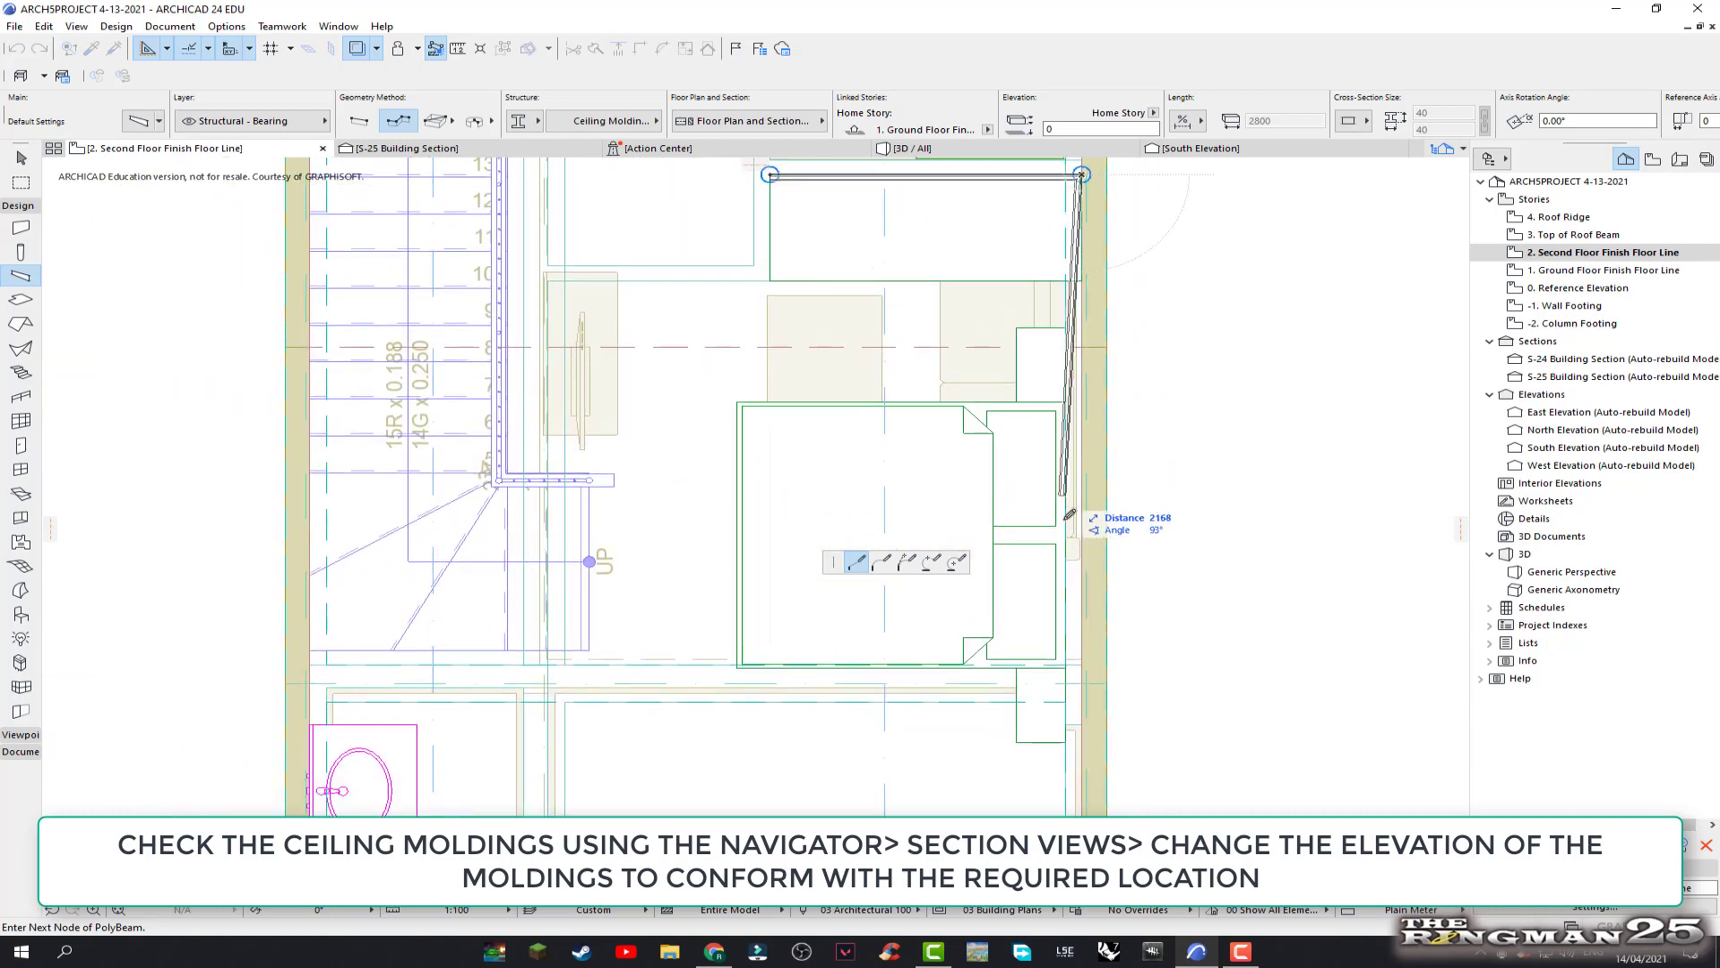
pyautogui.scroll(2, 1092, 681)
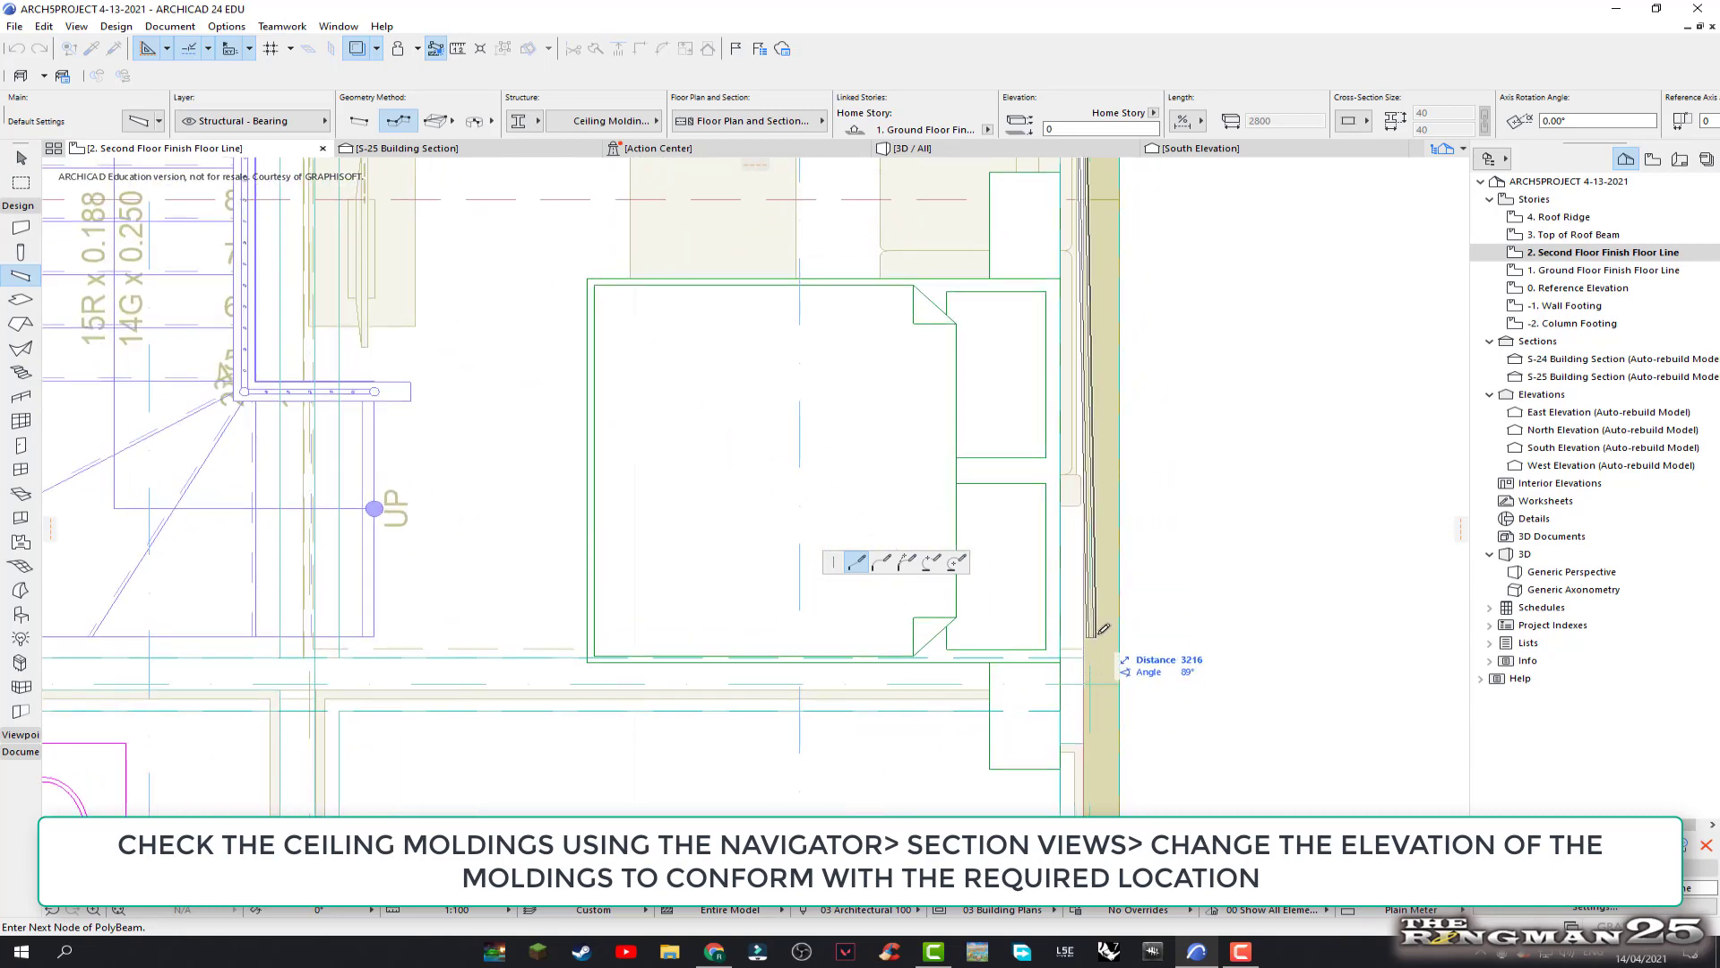
pyautogui.scroll(2, 1094, 641)
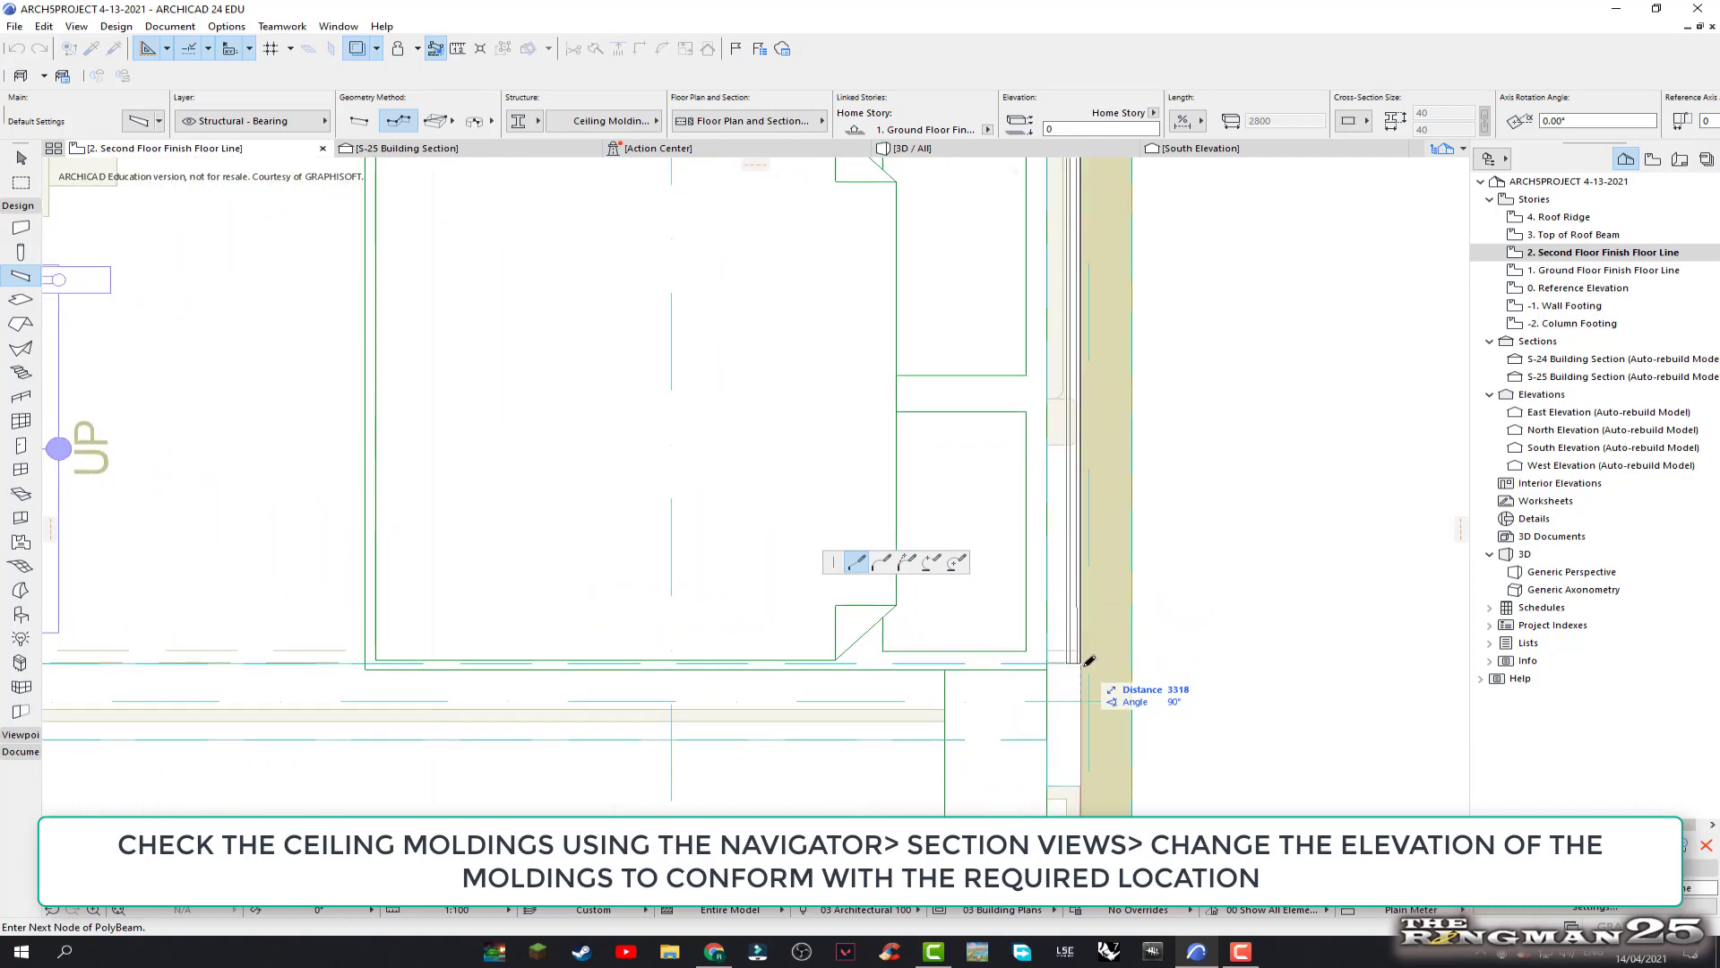
pyautogui.scroll(2, 1084, 681)
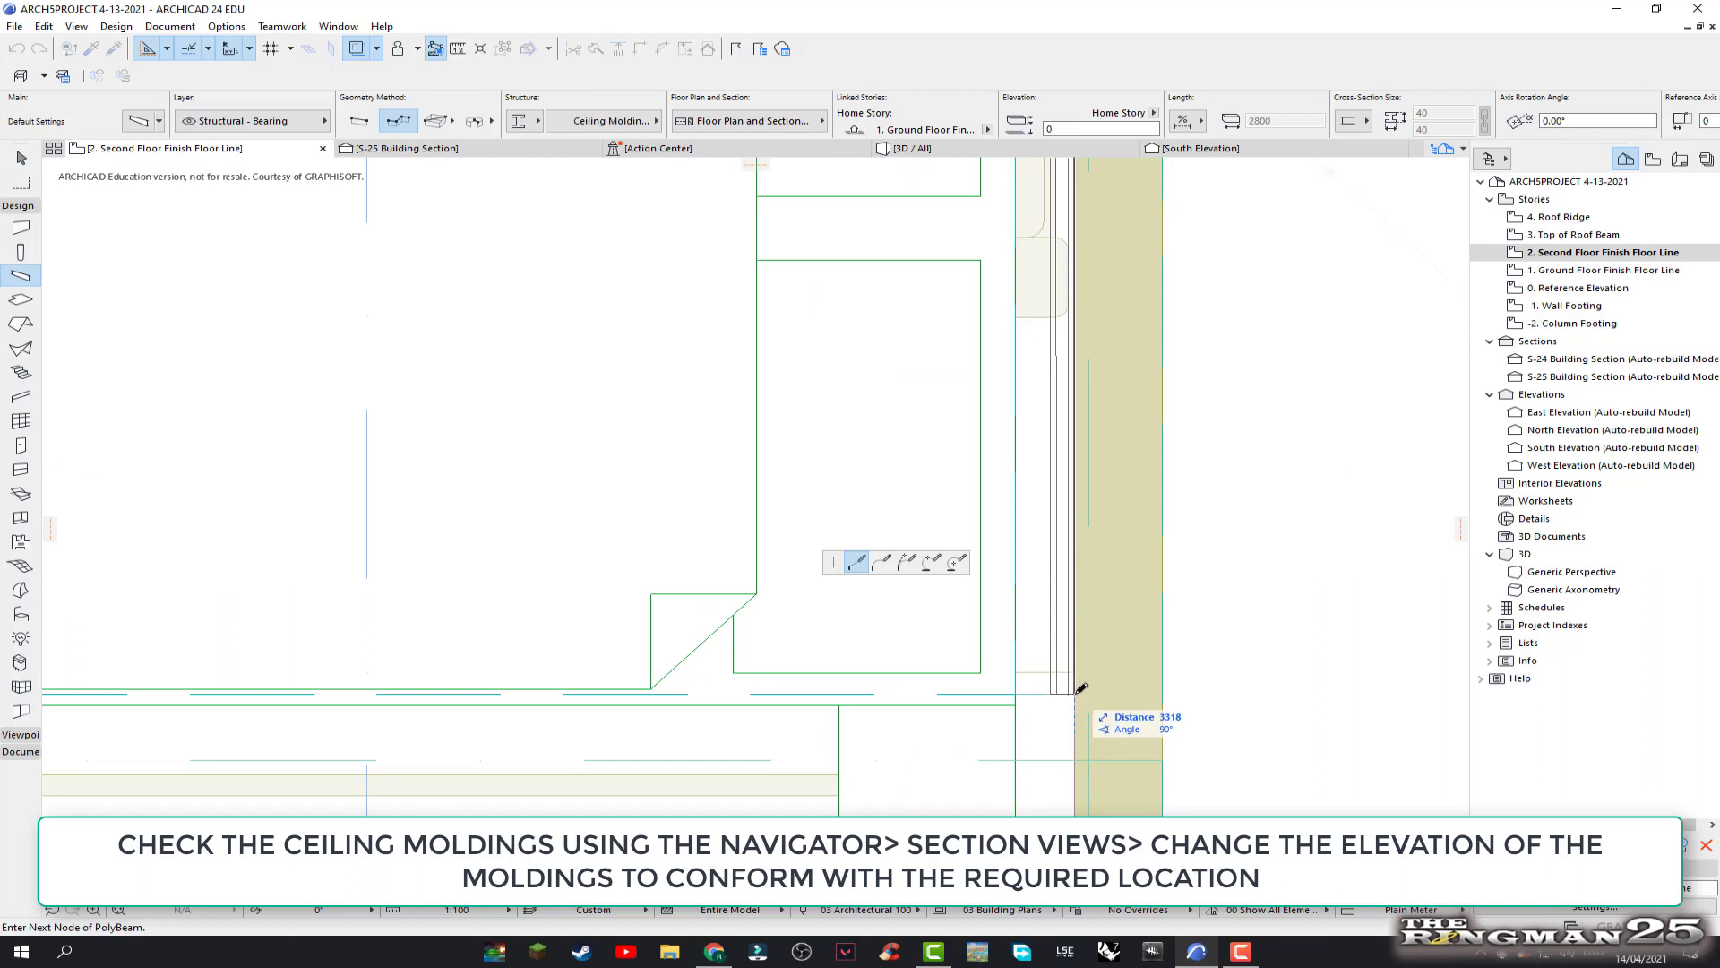
pyautogui.scroll(-1, 1078, 696)
pyautogui.scroll(-1, 1078, 694)
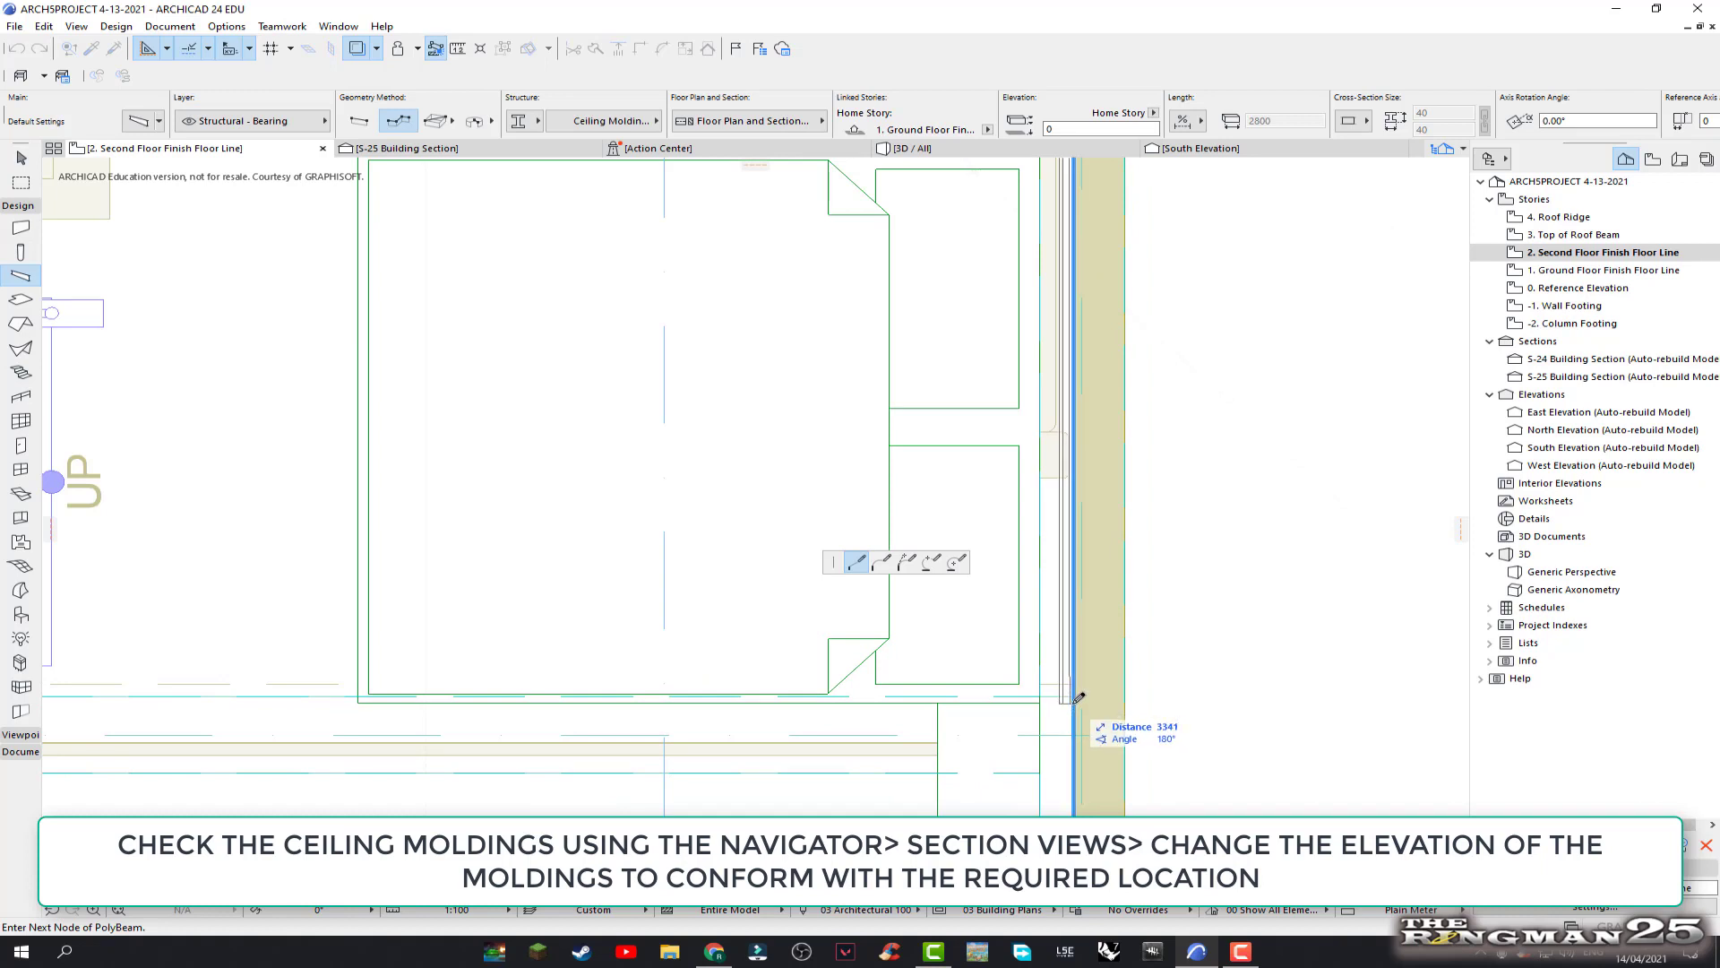
pyautogui.scroll(2, 1078, 697)
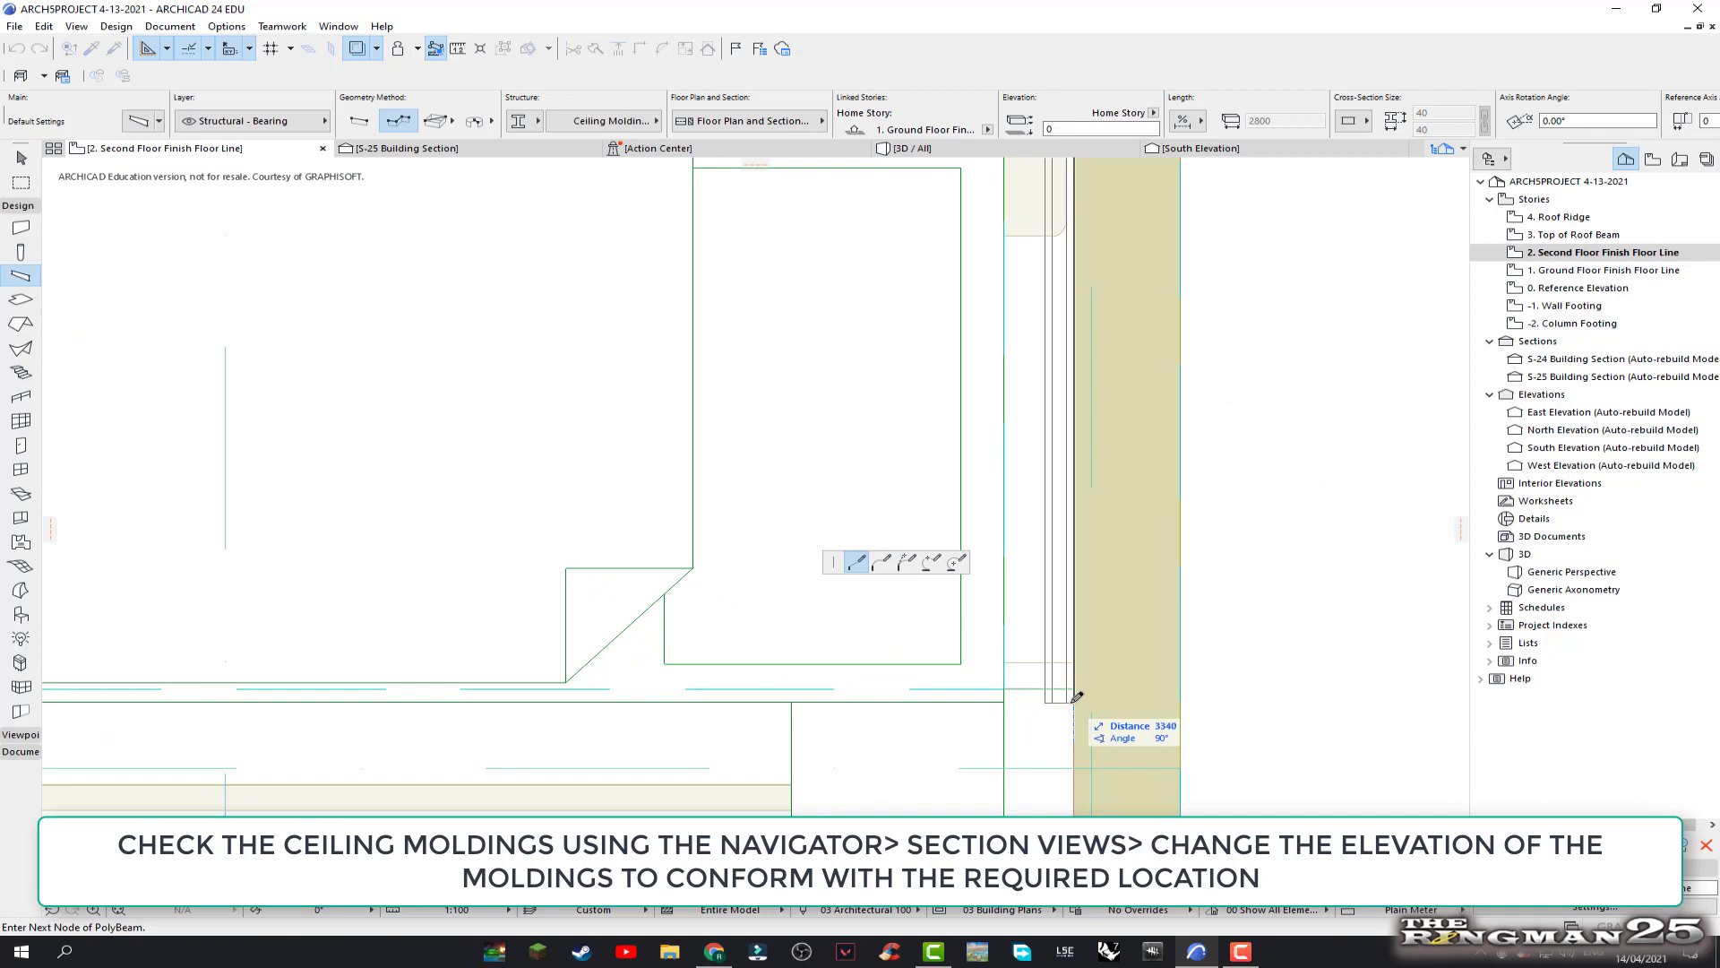
pyautogui.click(1077, 697)
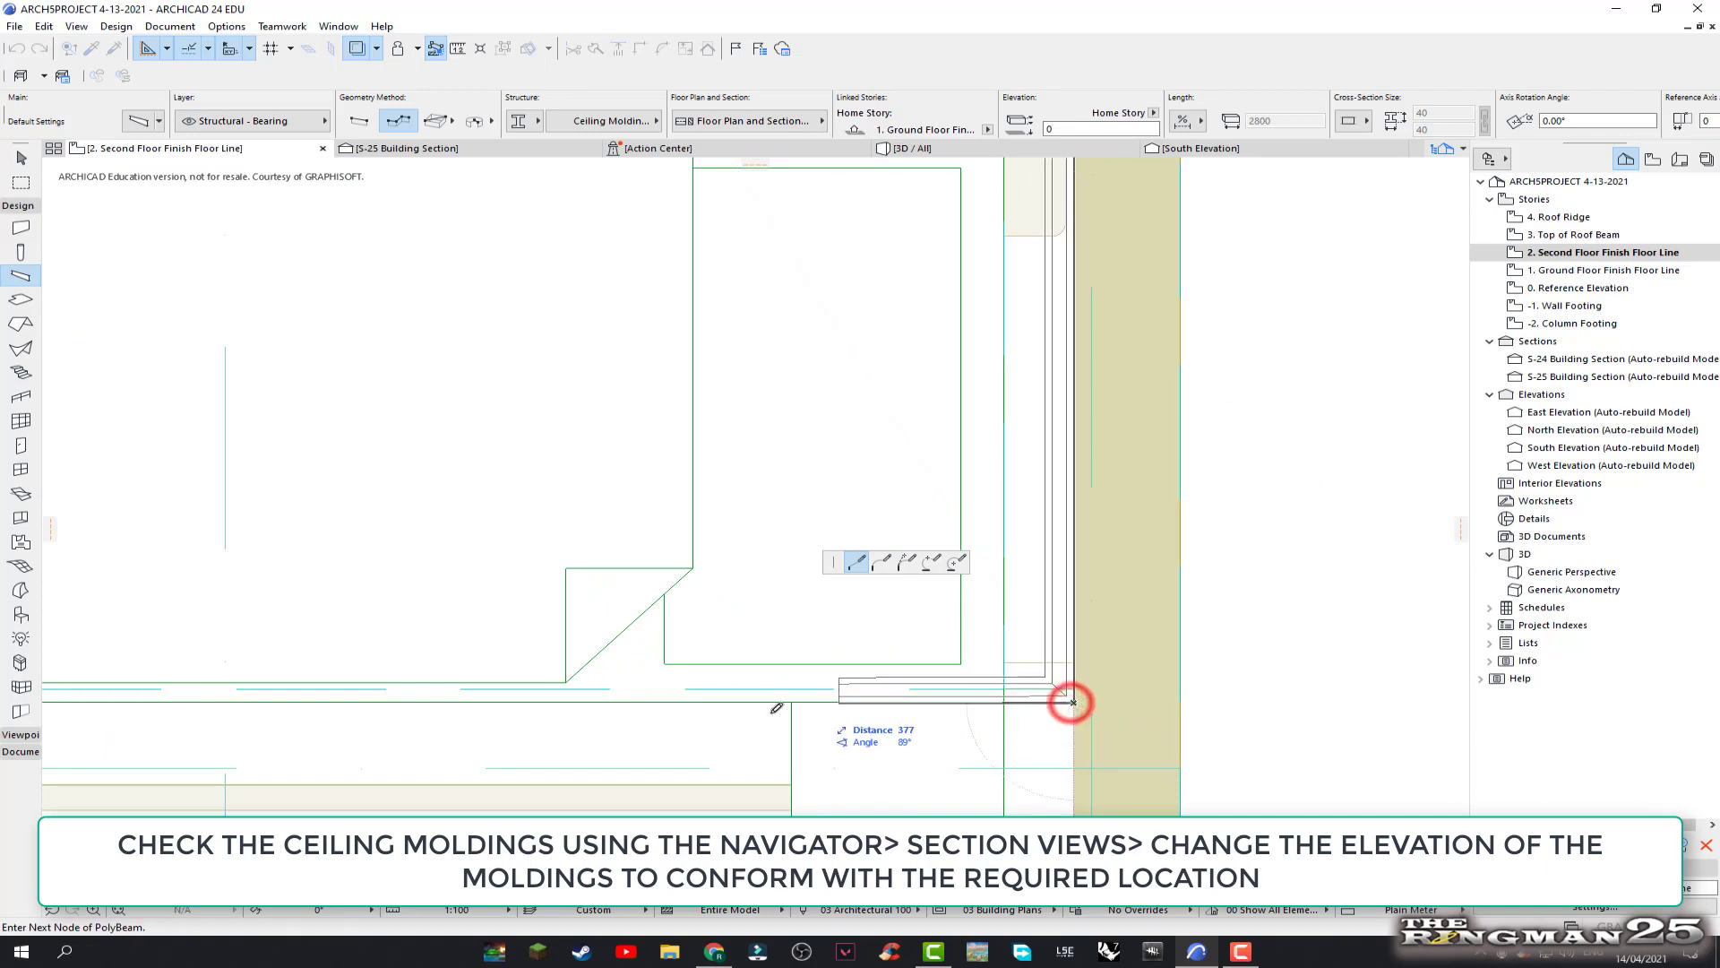
# Continue the molding to the stair corner, finish it, and dismiss the information message
pyautogui.scroll(-3, 578, 686)
pyautogui.moveTo(530, 667); pyautogui.dragTo(914, 685, button='middle')
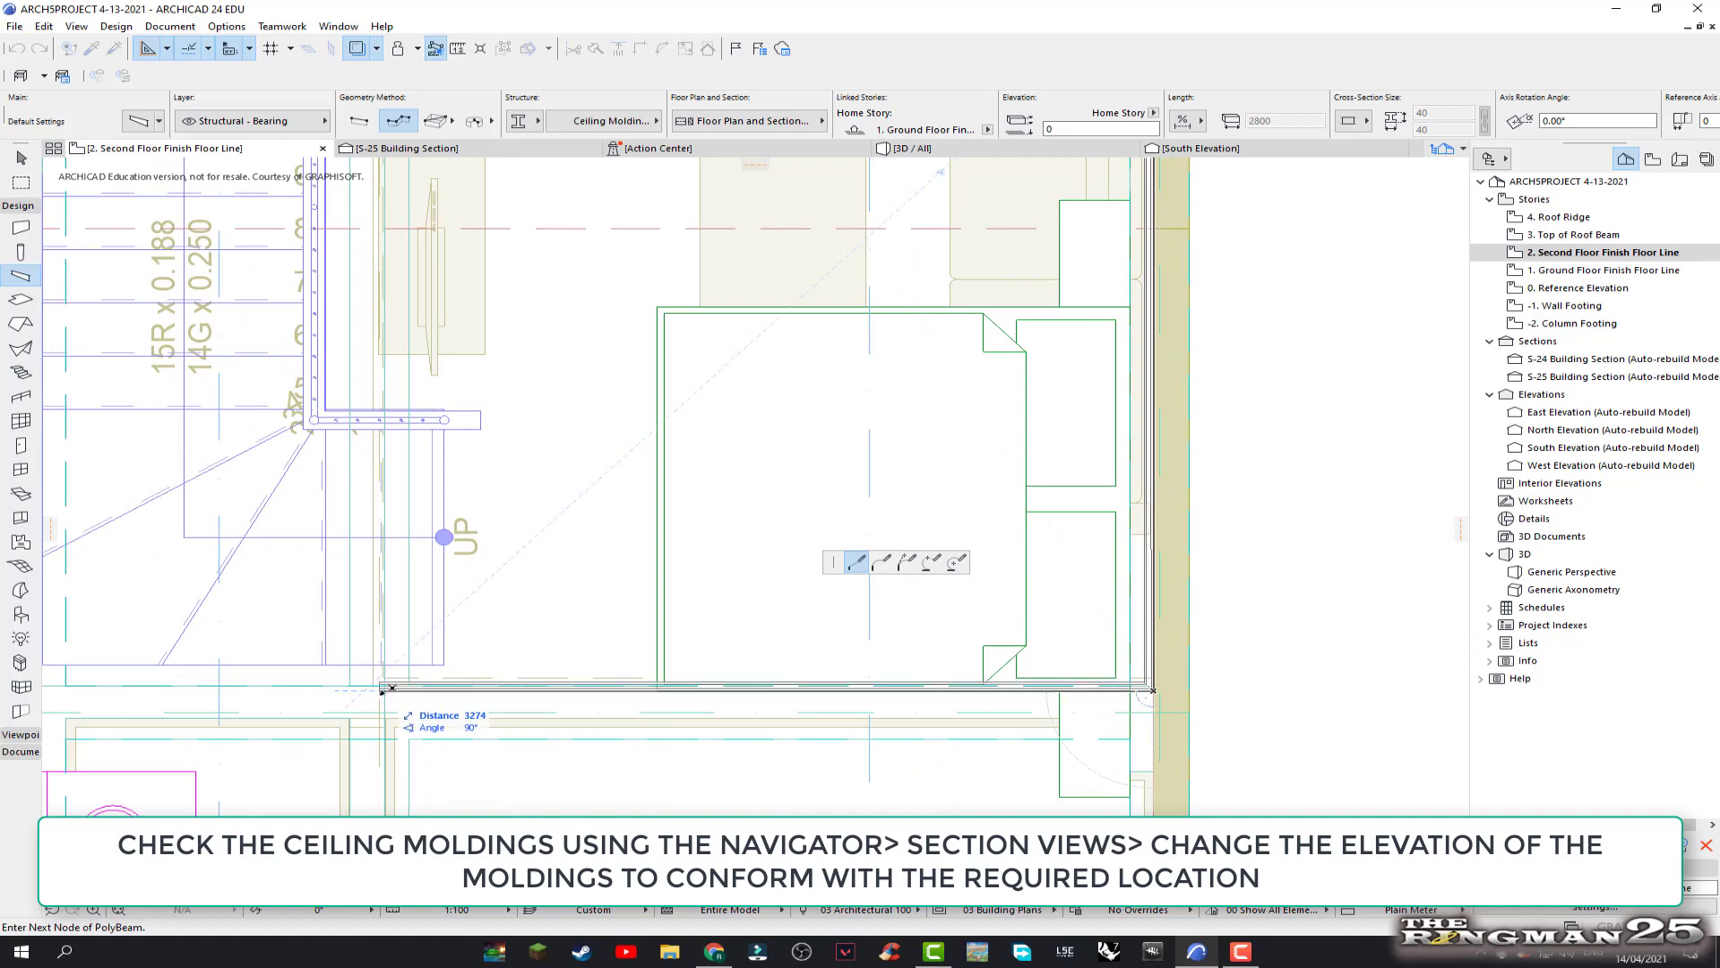
pyautogui.scroll(1, 385, 687)
pyautogui.scroll(2, 399, 674)
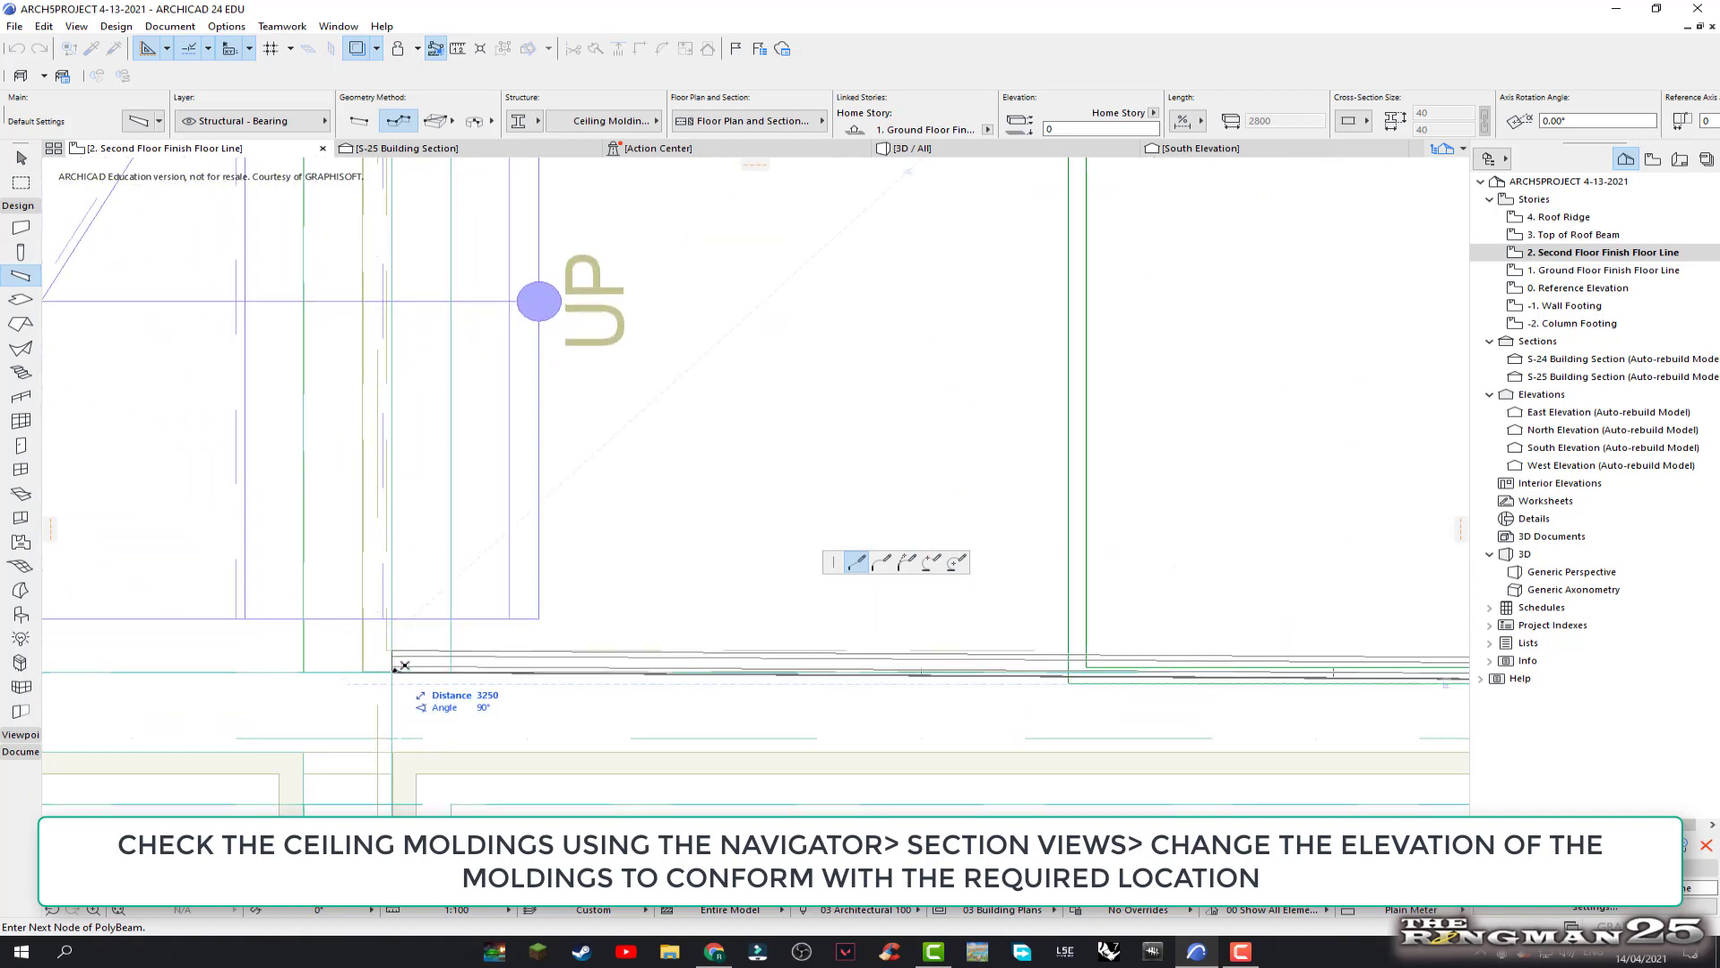
pyautogui.scroll(-3, 393, 672)
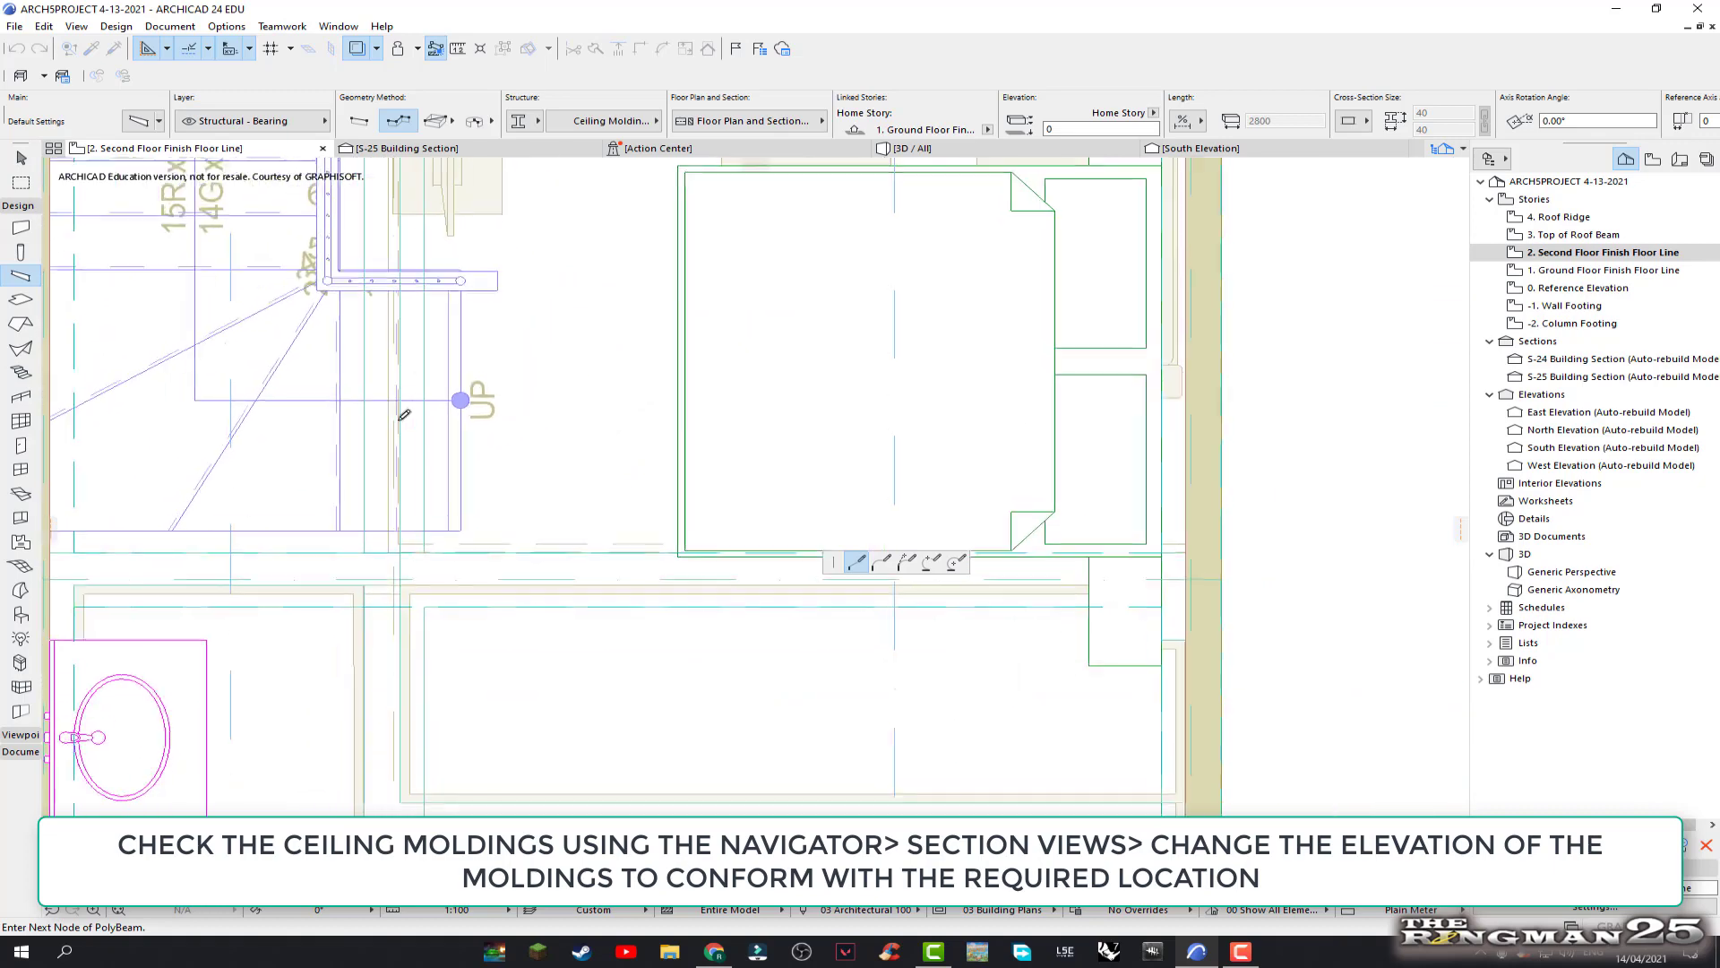
pyautogui.moveTo(403, 412); pyautogui.dragTo(430, 609, button='middle')
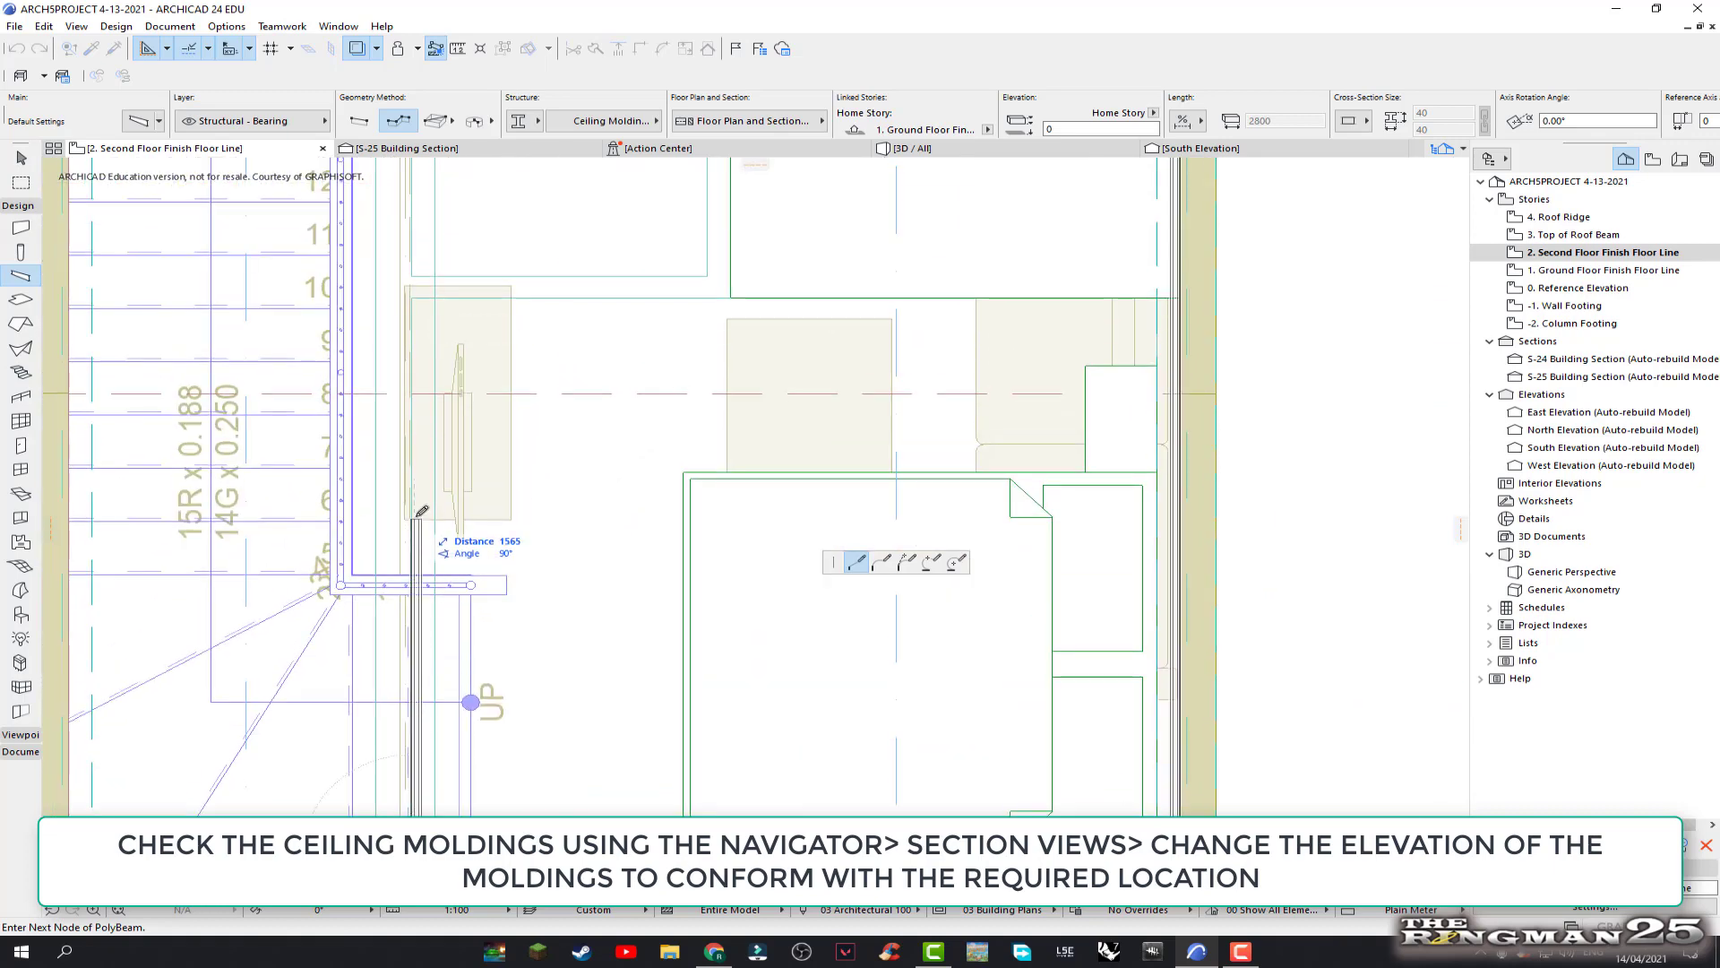
pyautogui.scroll(-2, 422, 525)
pyautogui.scroll(2, 419, 374)
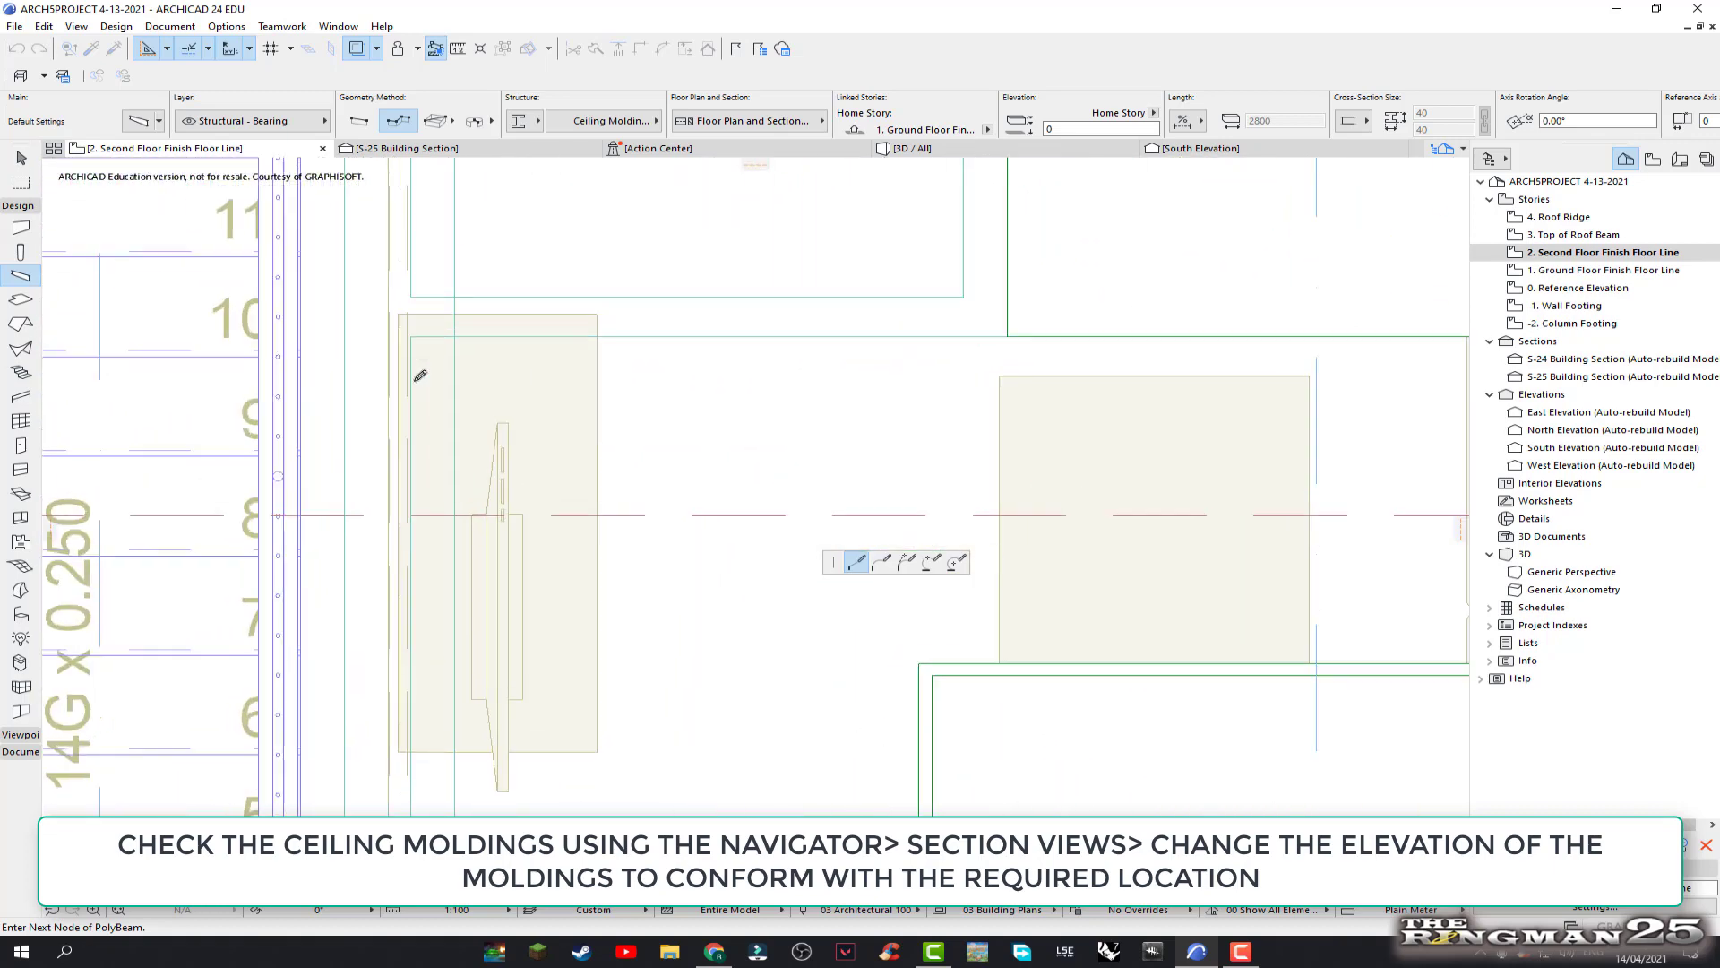
pyautogui.scroll(1, 416, 369)
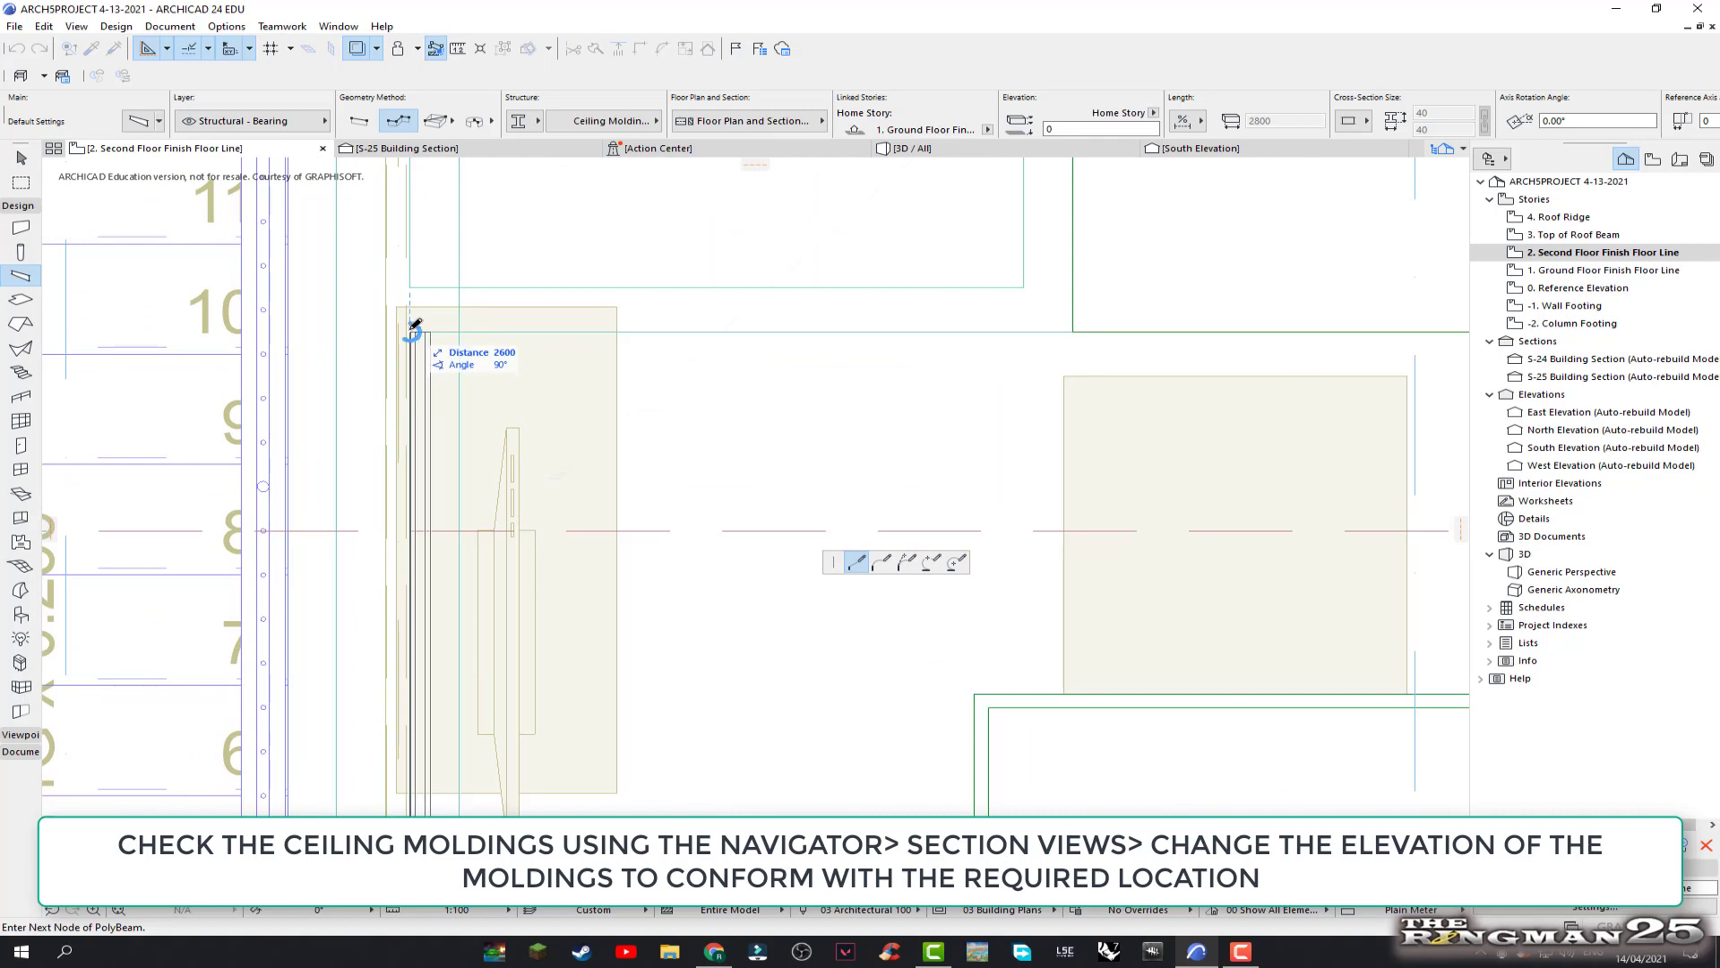
pyautogui.click(411, 331)
pyautogui.scroll(-2, 905, 376)
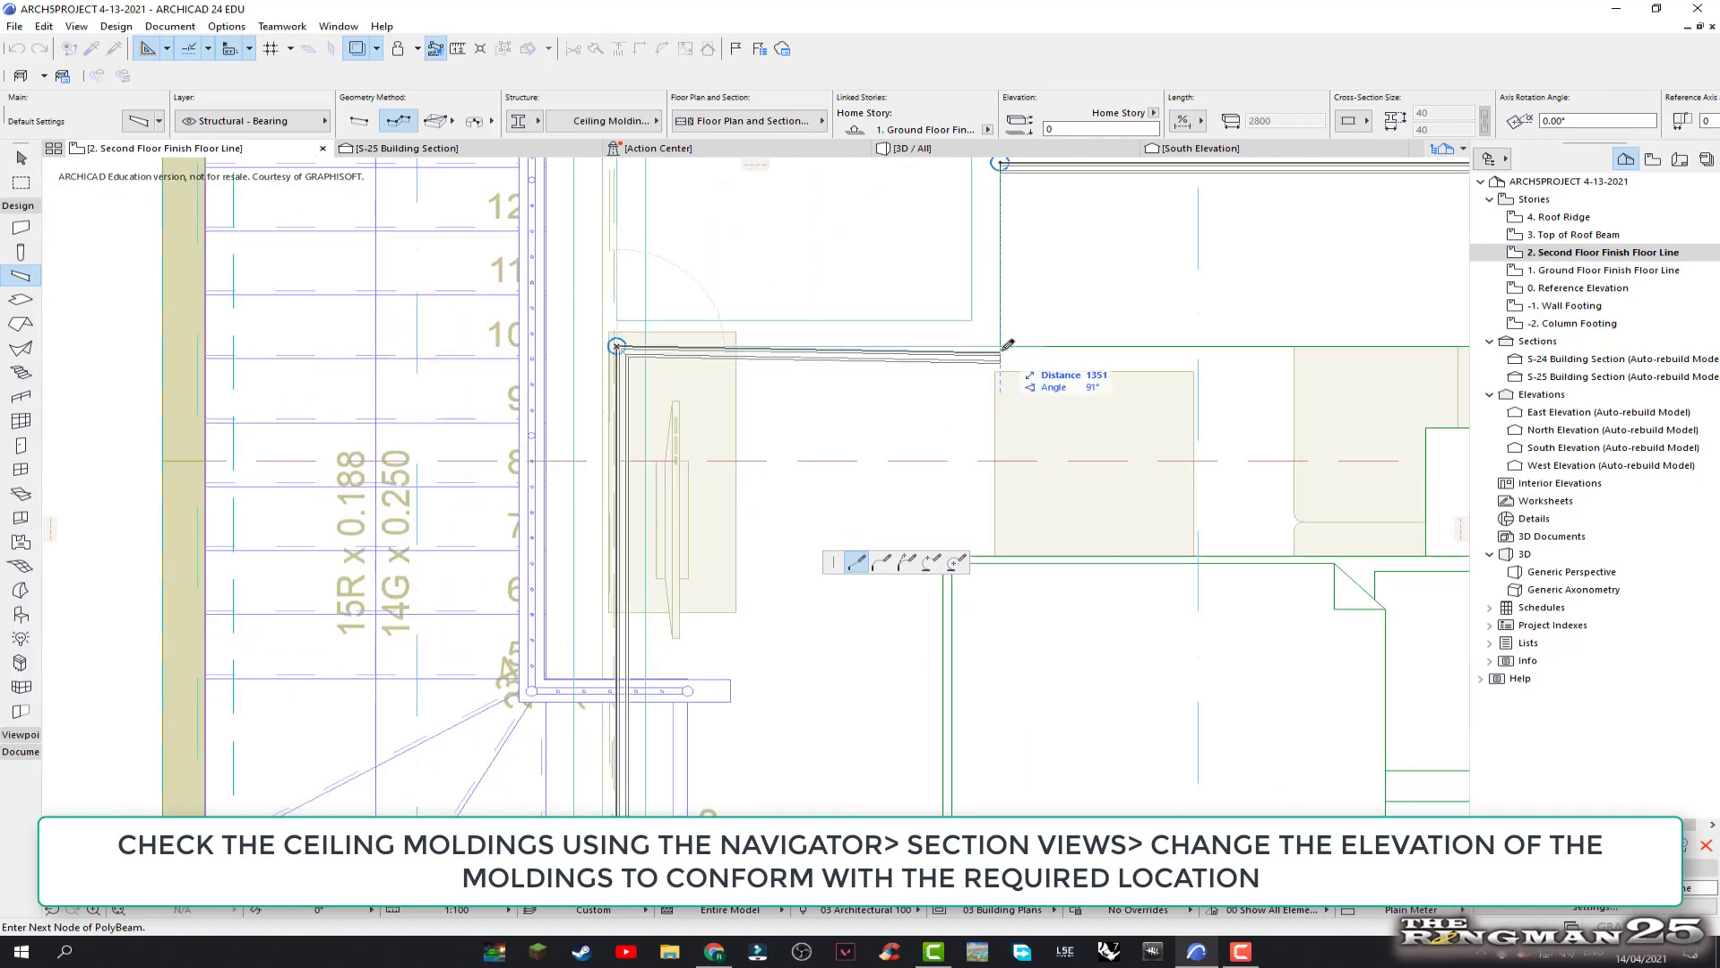
pyautogui.click(1002, 346)
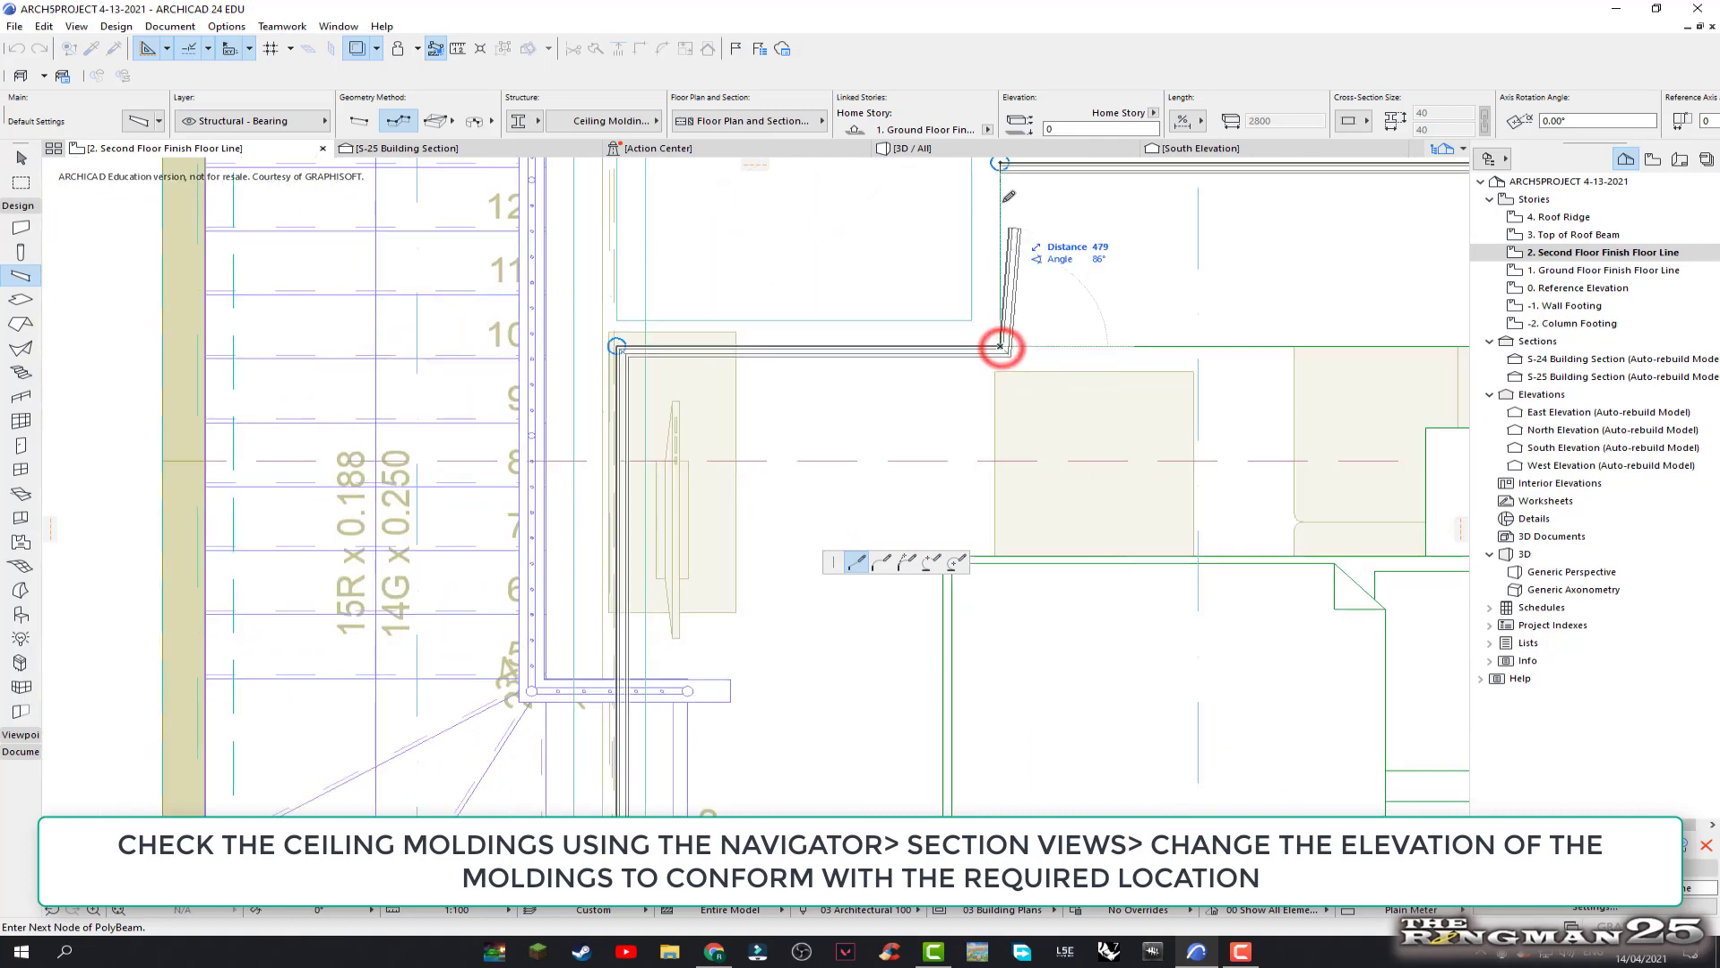
pyautogui.doubleClick(1003, 163)
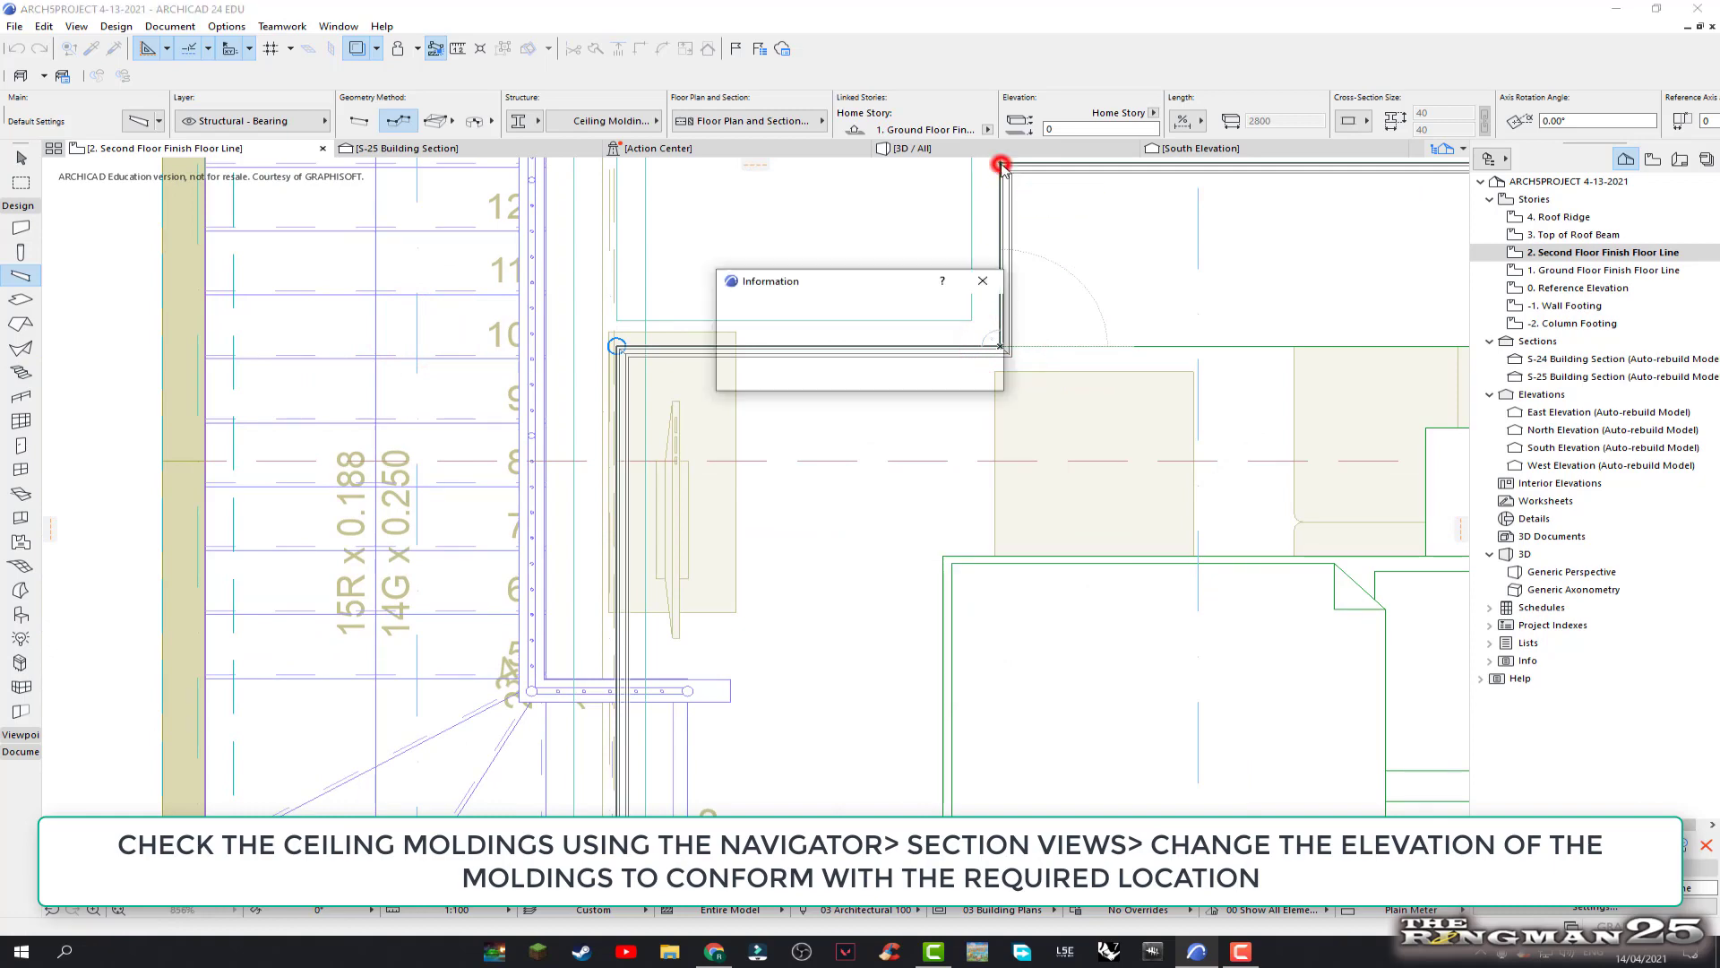
pyautogui.click(938, 370)
# Start a molding polybeam beside the stair with one horizontal and one vertical segment
pyautogui.scroll(-3, 759, 394)
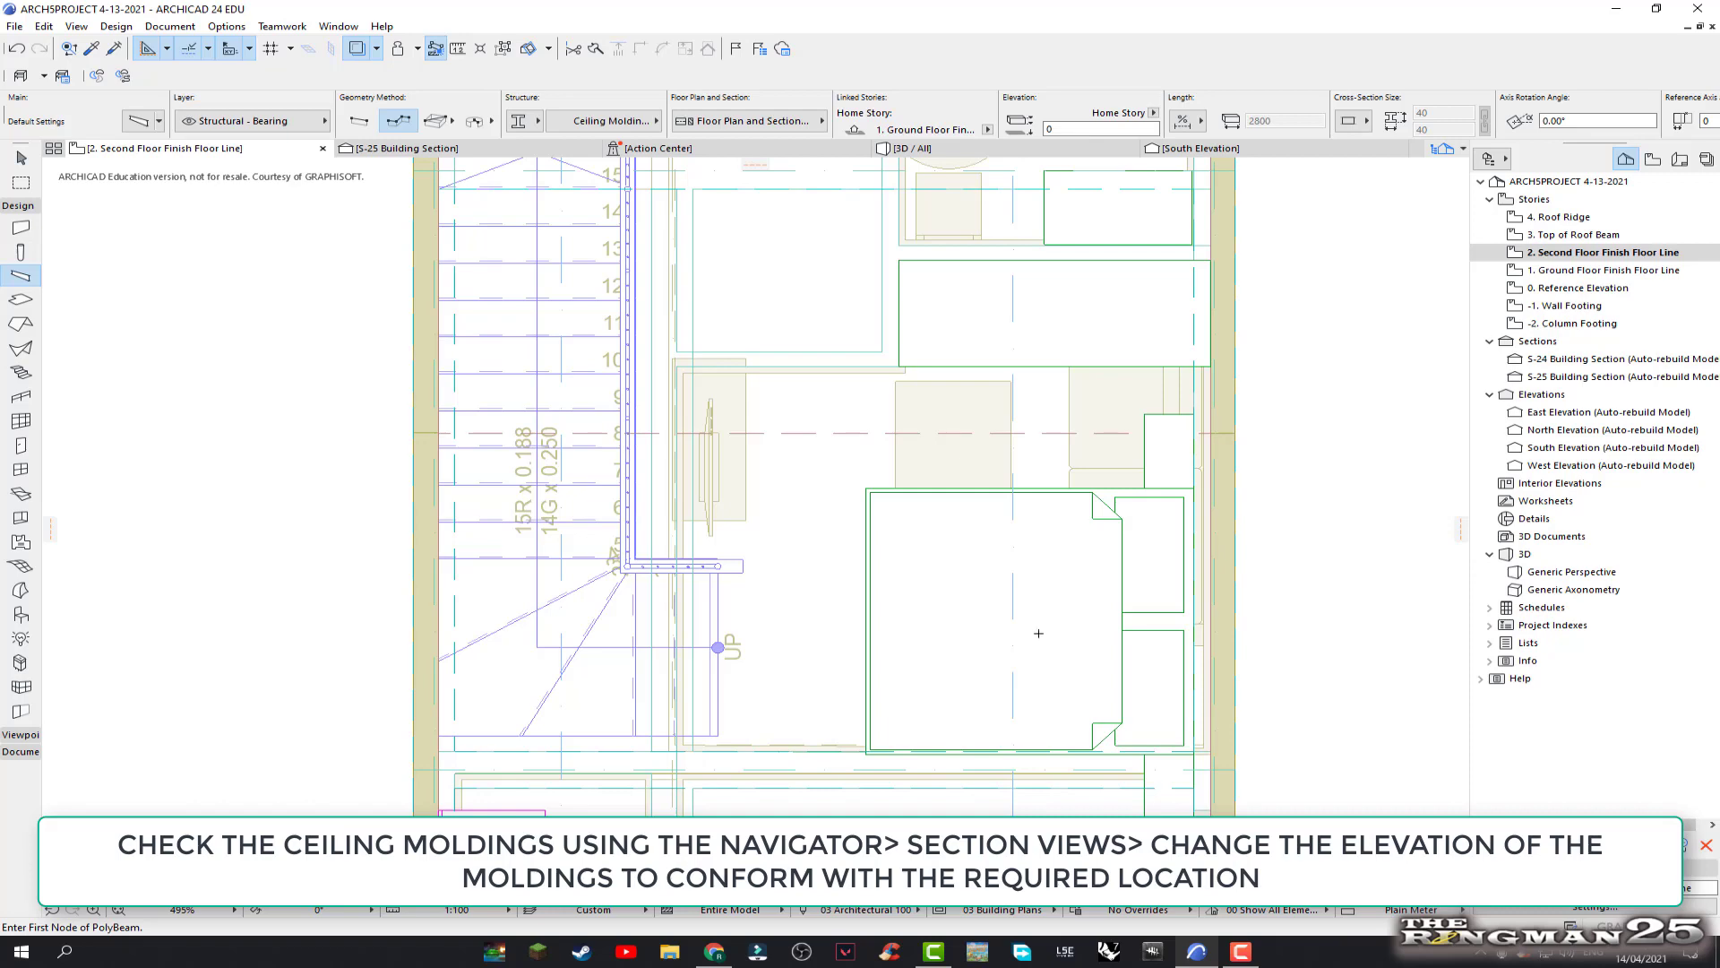
pyautogui.moveTo(774, 473); pyautogui.dragTo(786, 584, button='middle')
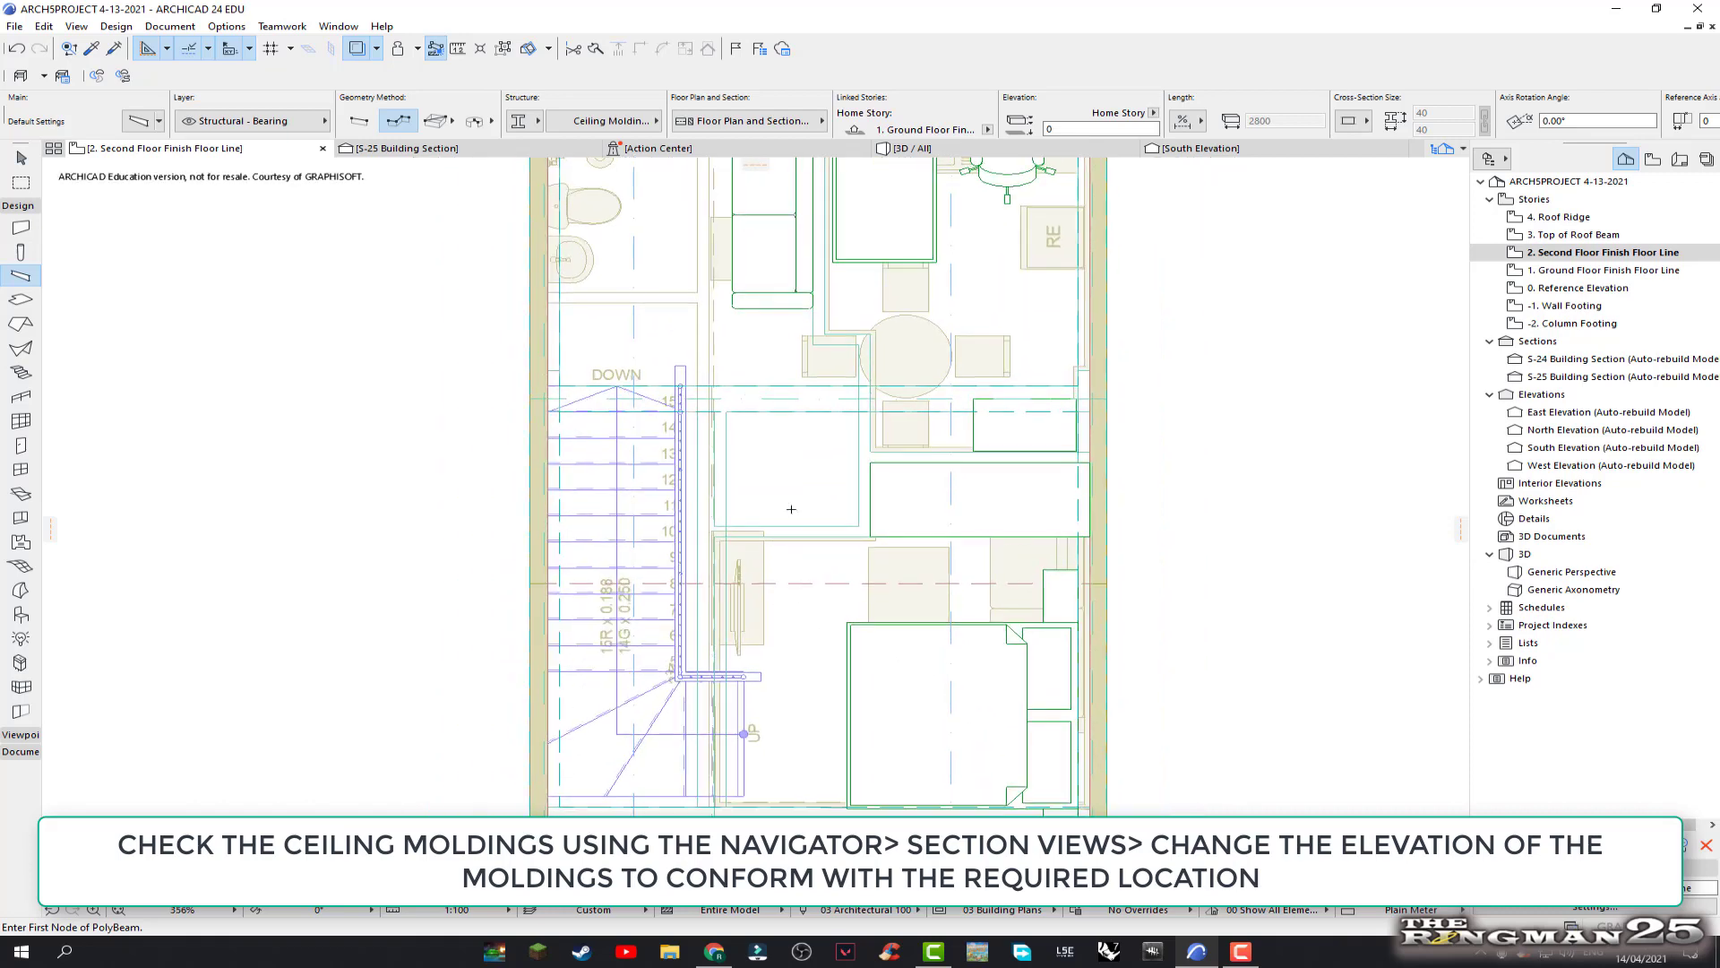
pyautogui.scroll(1, 872, 521)
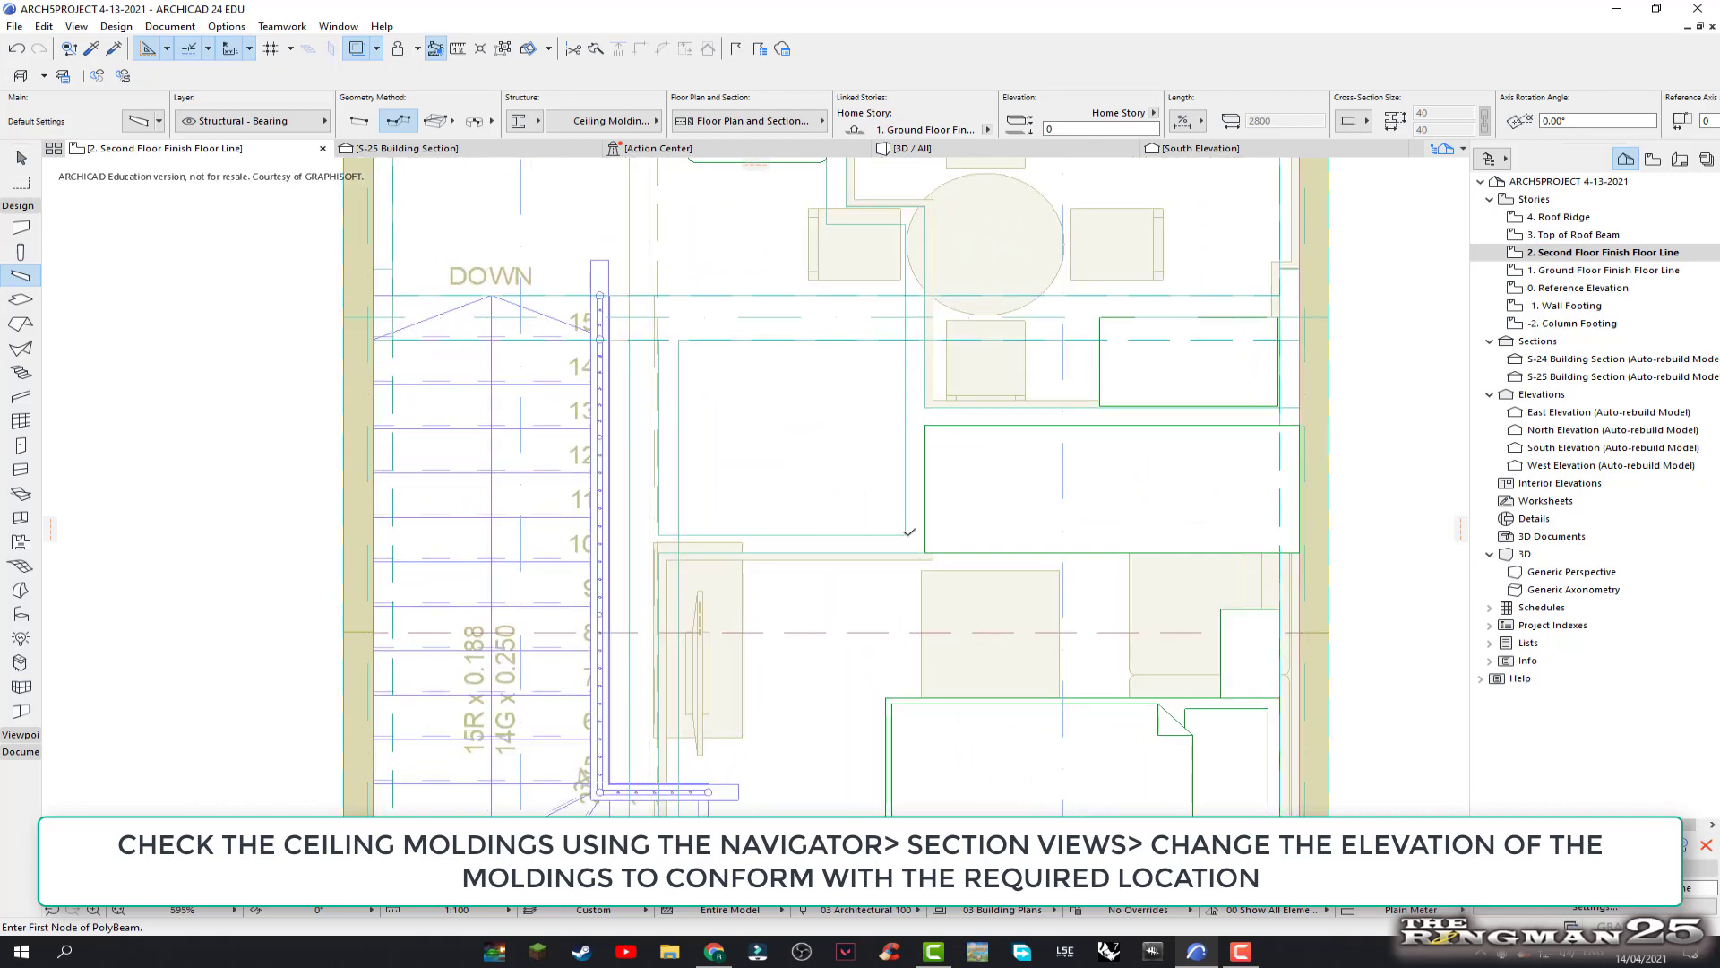
pyautogui.click(905, 535)
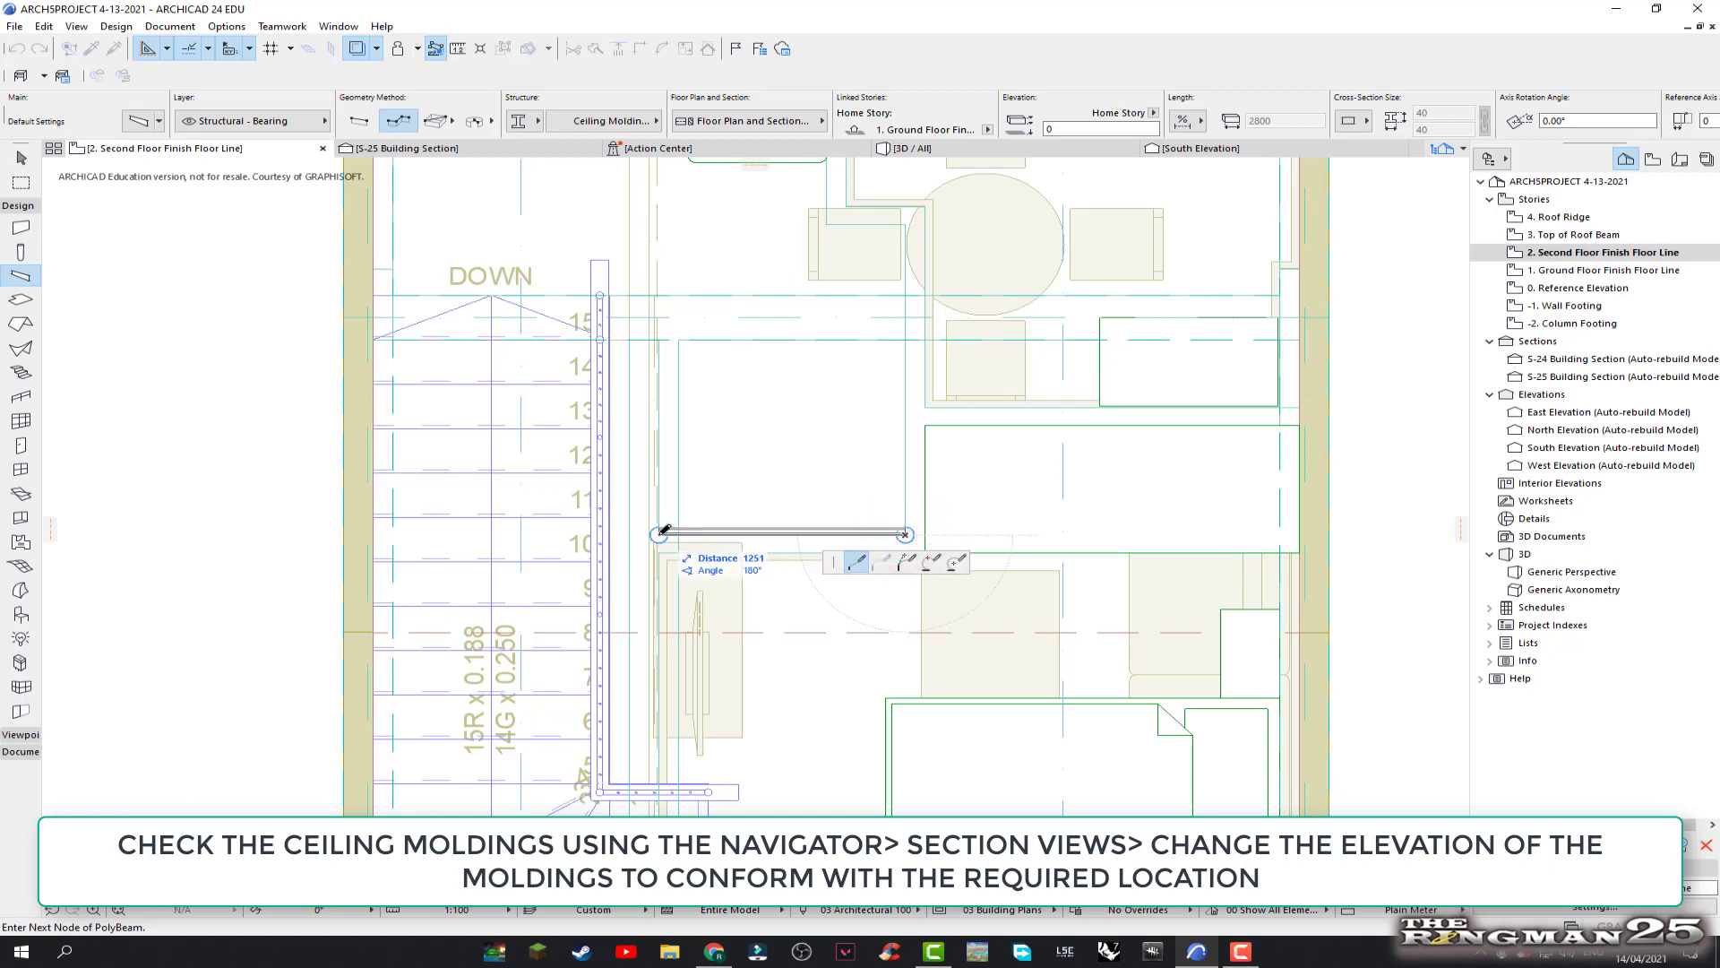
pyautogui.scroll(3, 664, 531)
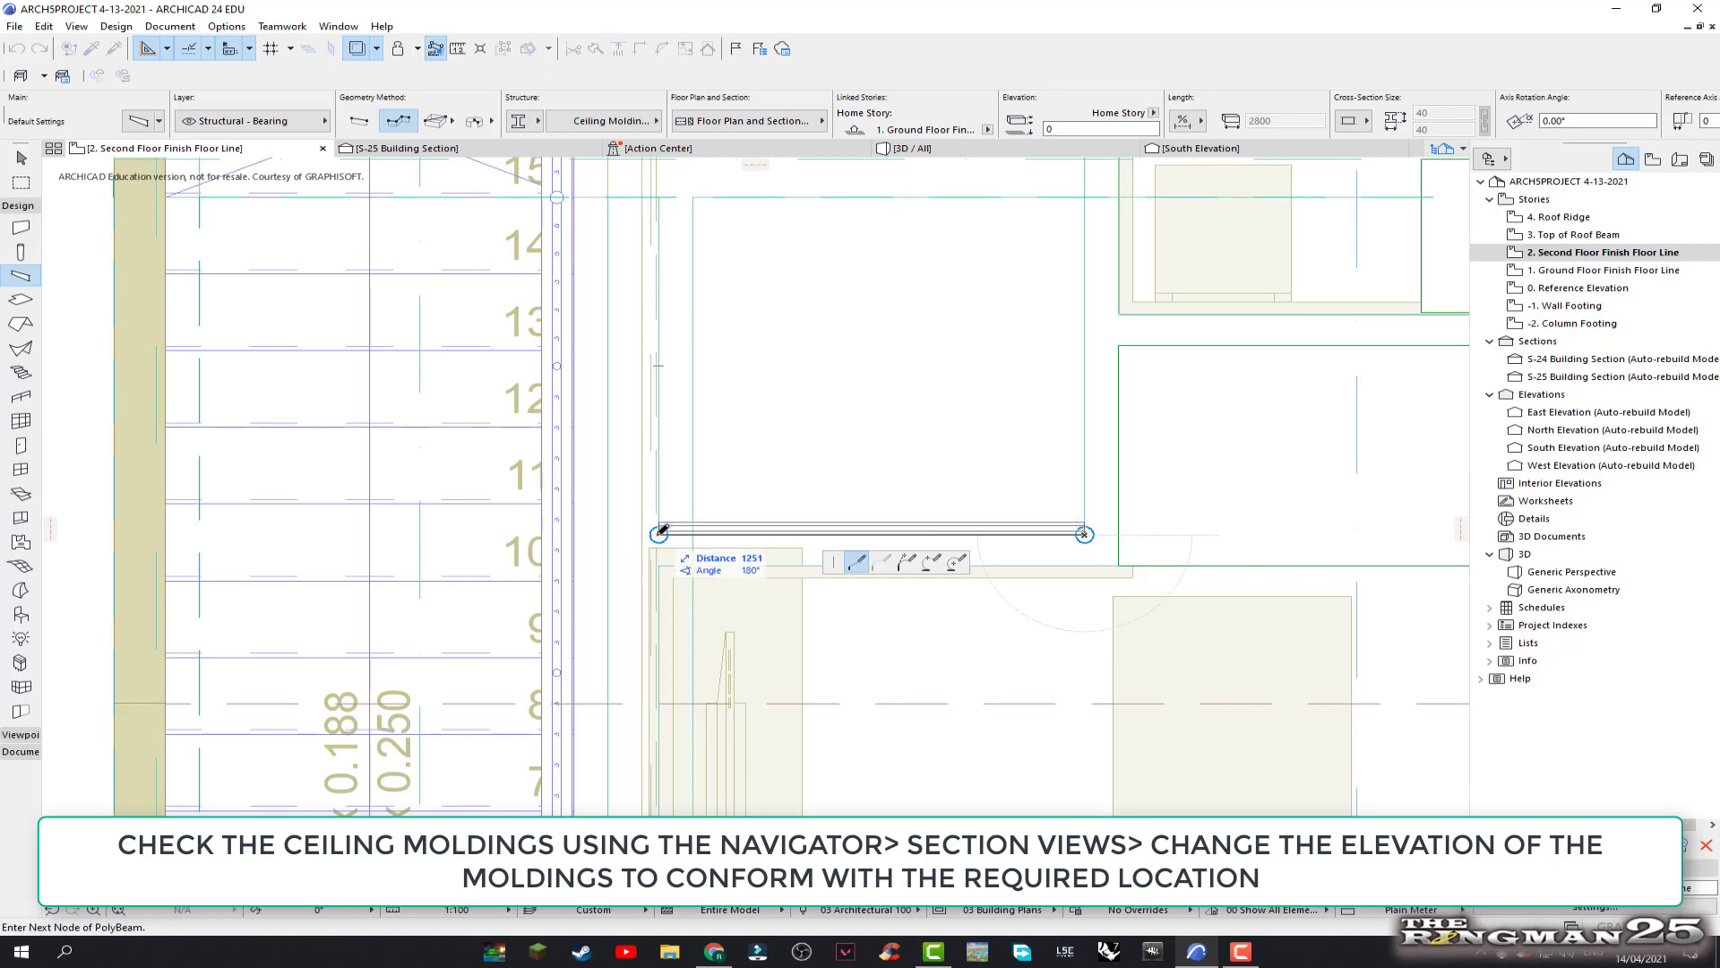
pyautogui.click(664, 530)
pyautogui.scroll(-4, 664, 537)
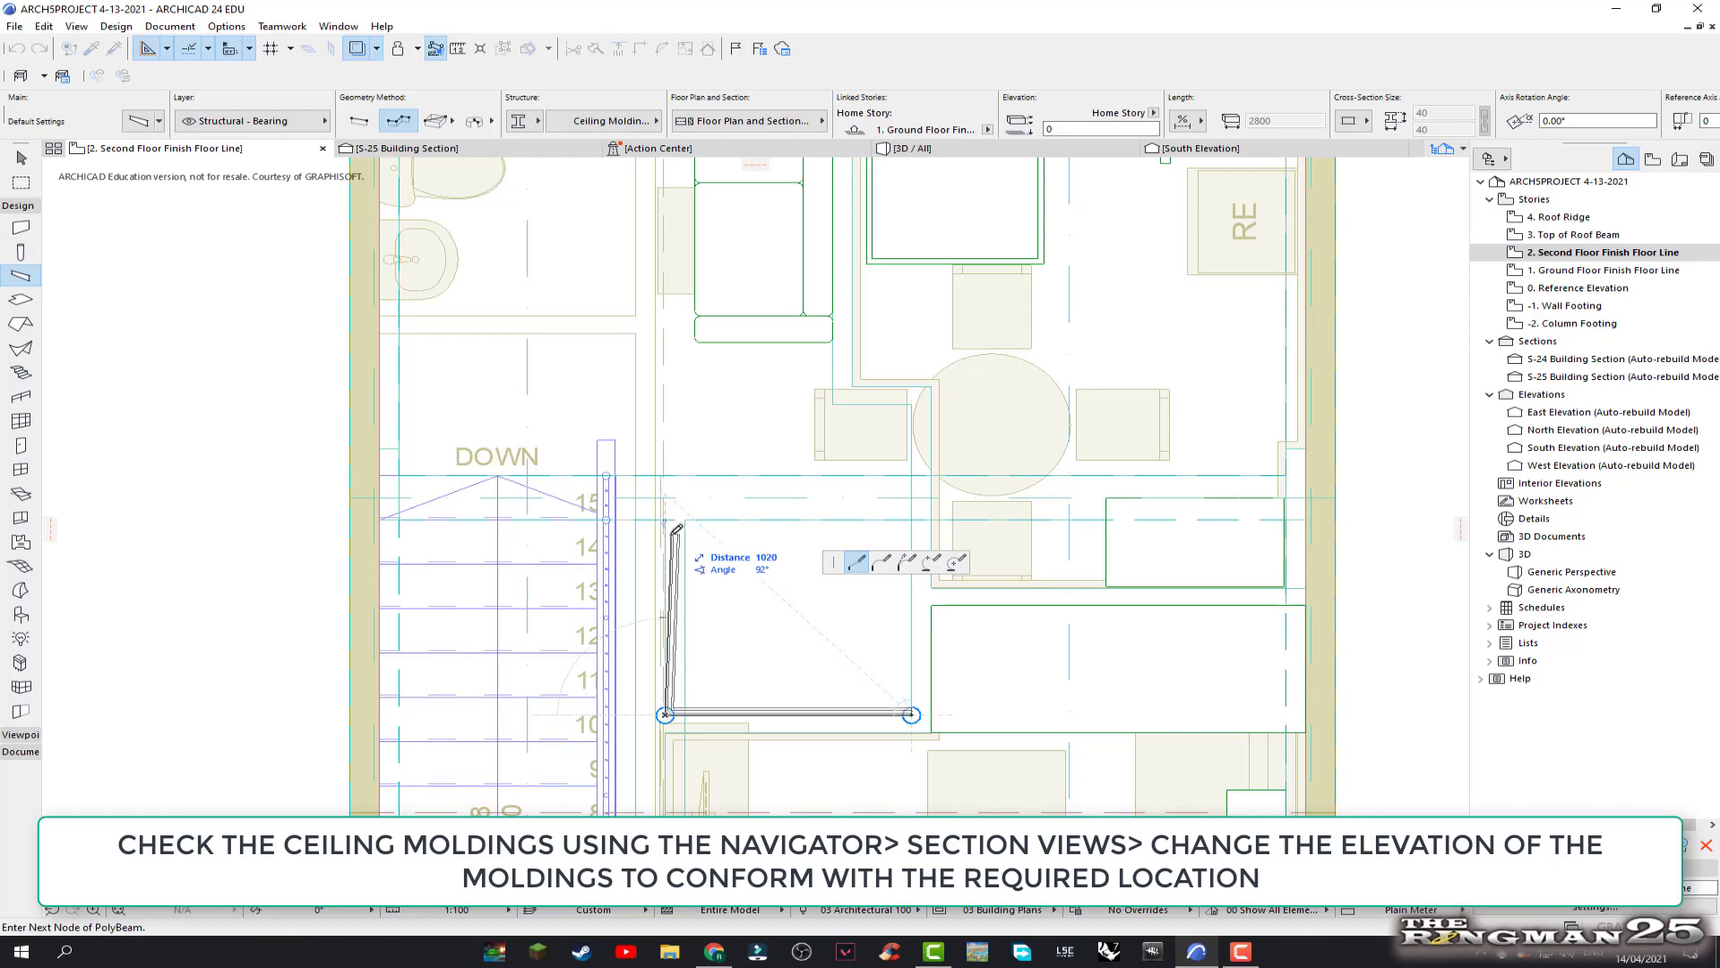
pyautogui.scroll(1, 668, 529)
pyautogui.scroll(1, 667, 529)
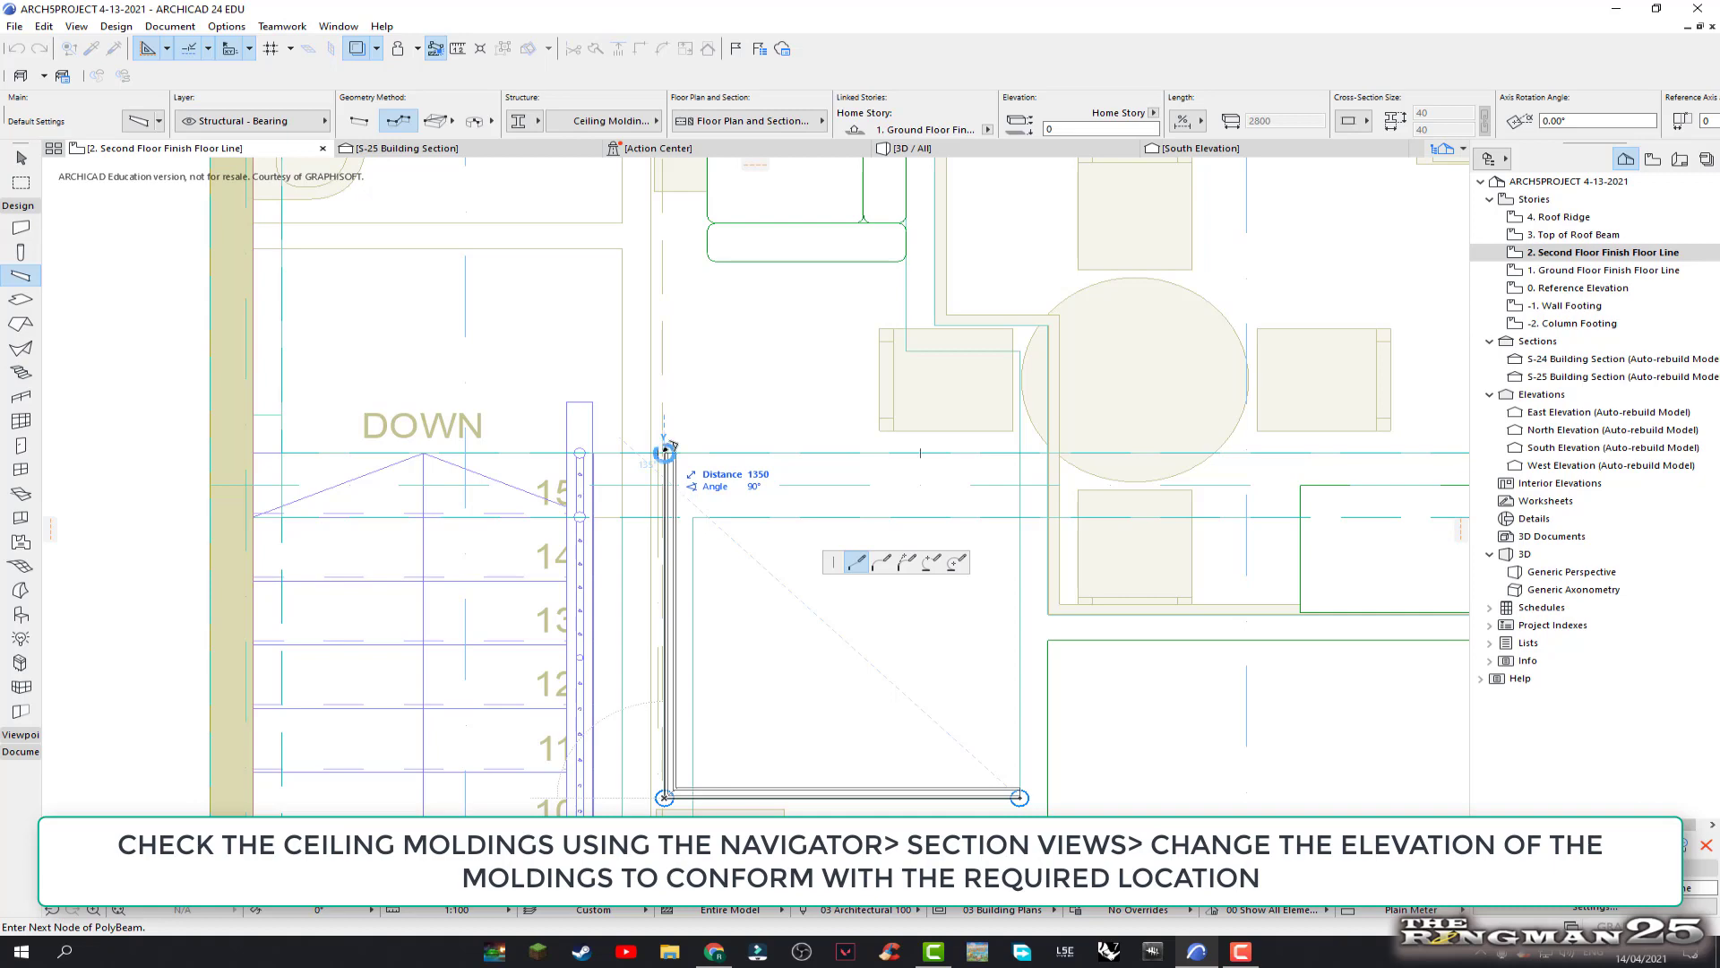
pyautogui.click(665, 451)
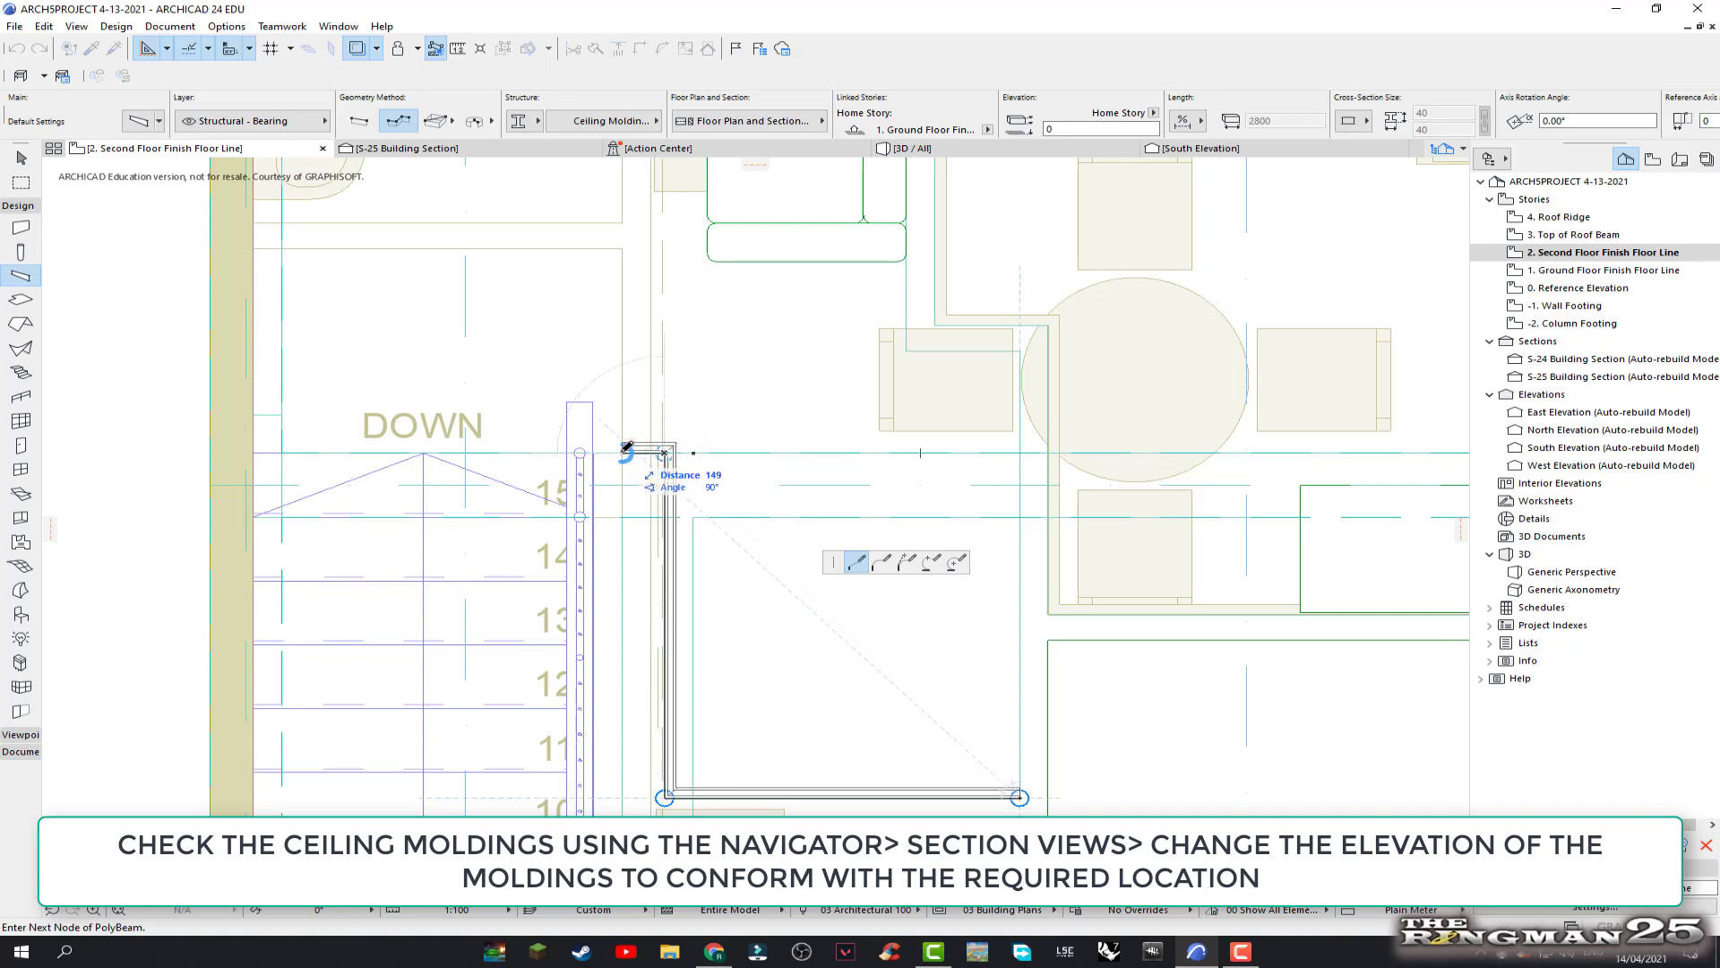
pyautogui.scroll(-2, 627, 448)
pyautogui.scroll(-1, 628, 448)
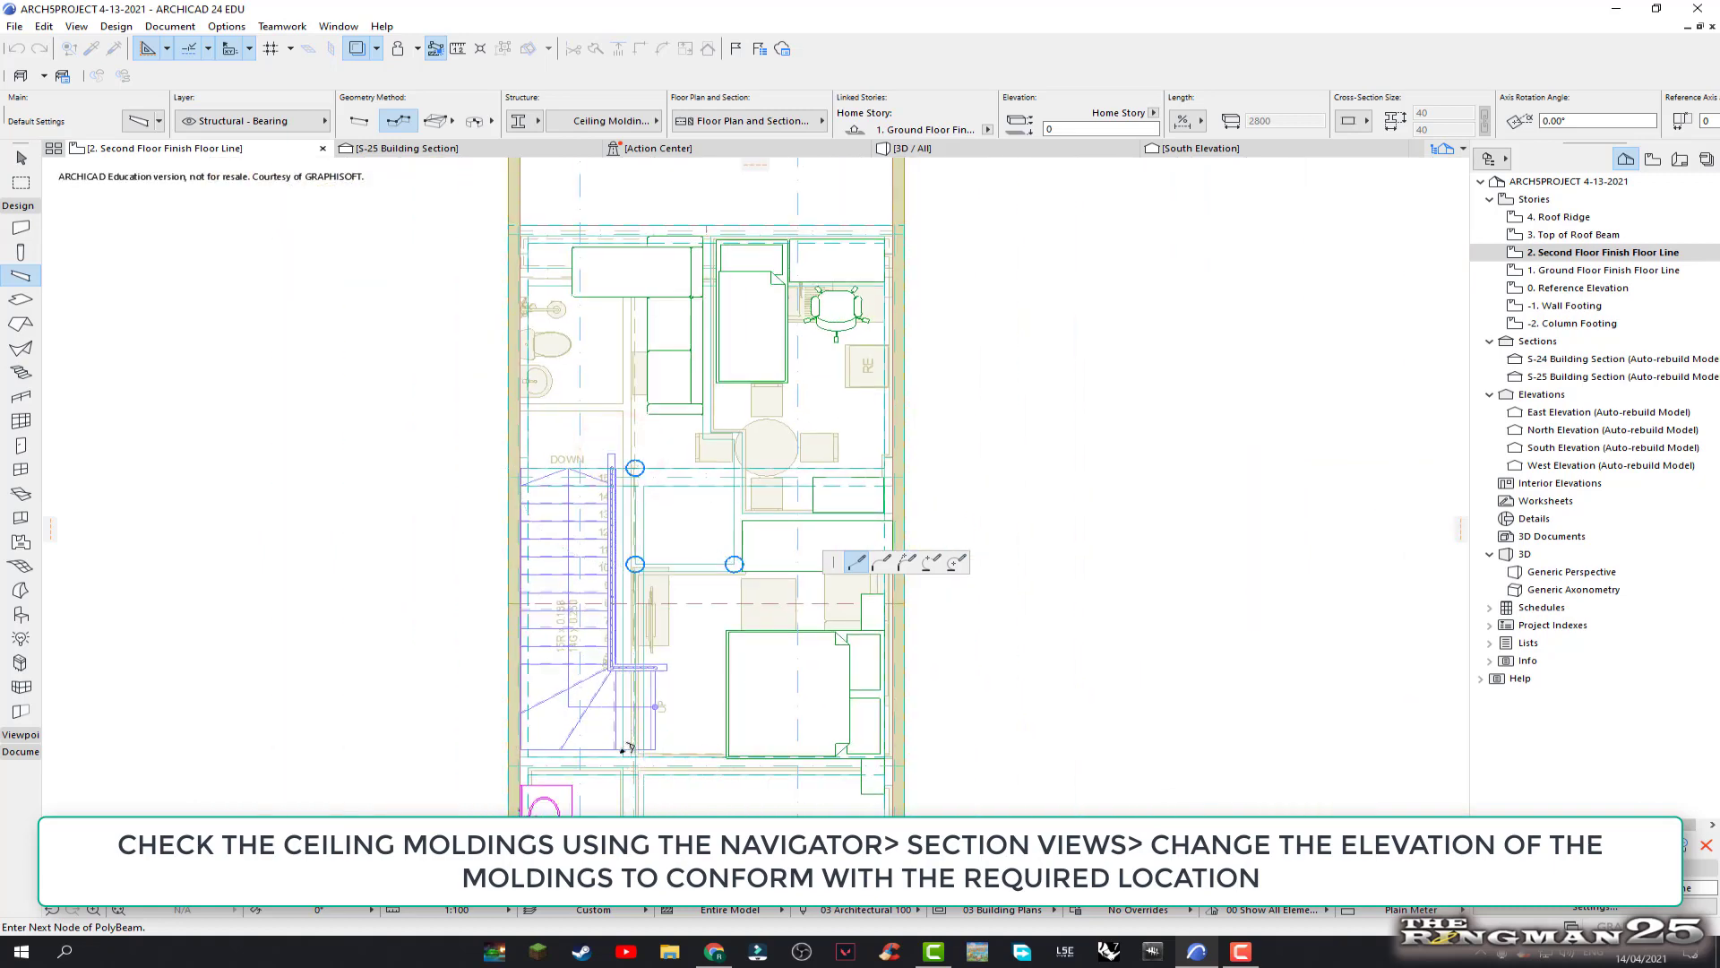
pyautogui.scroll(2, 628, 747)
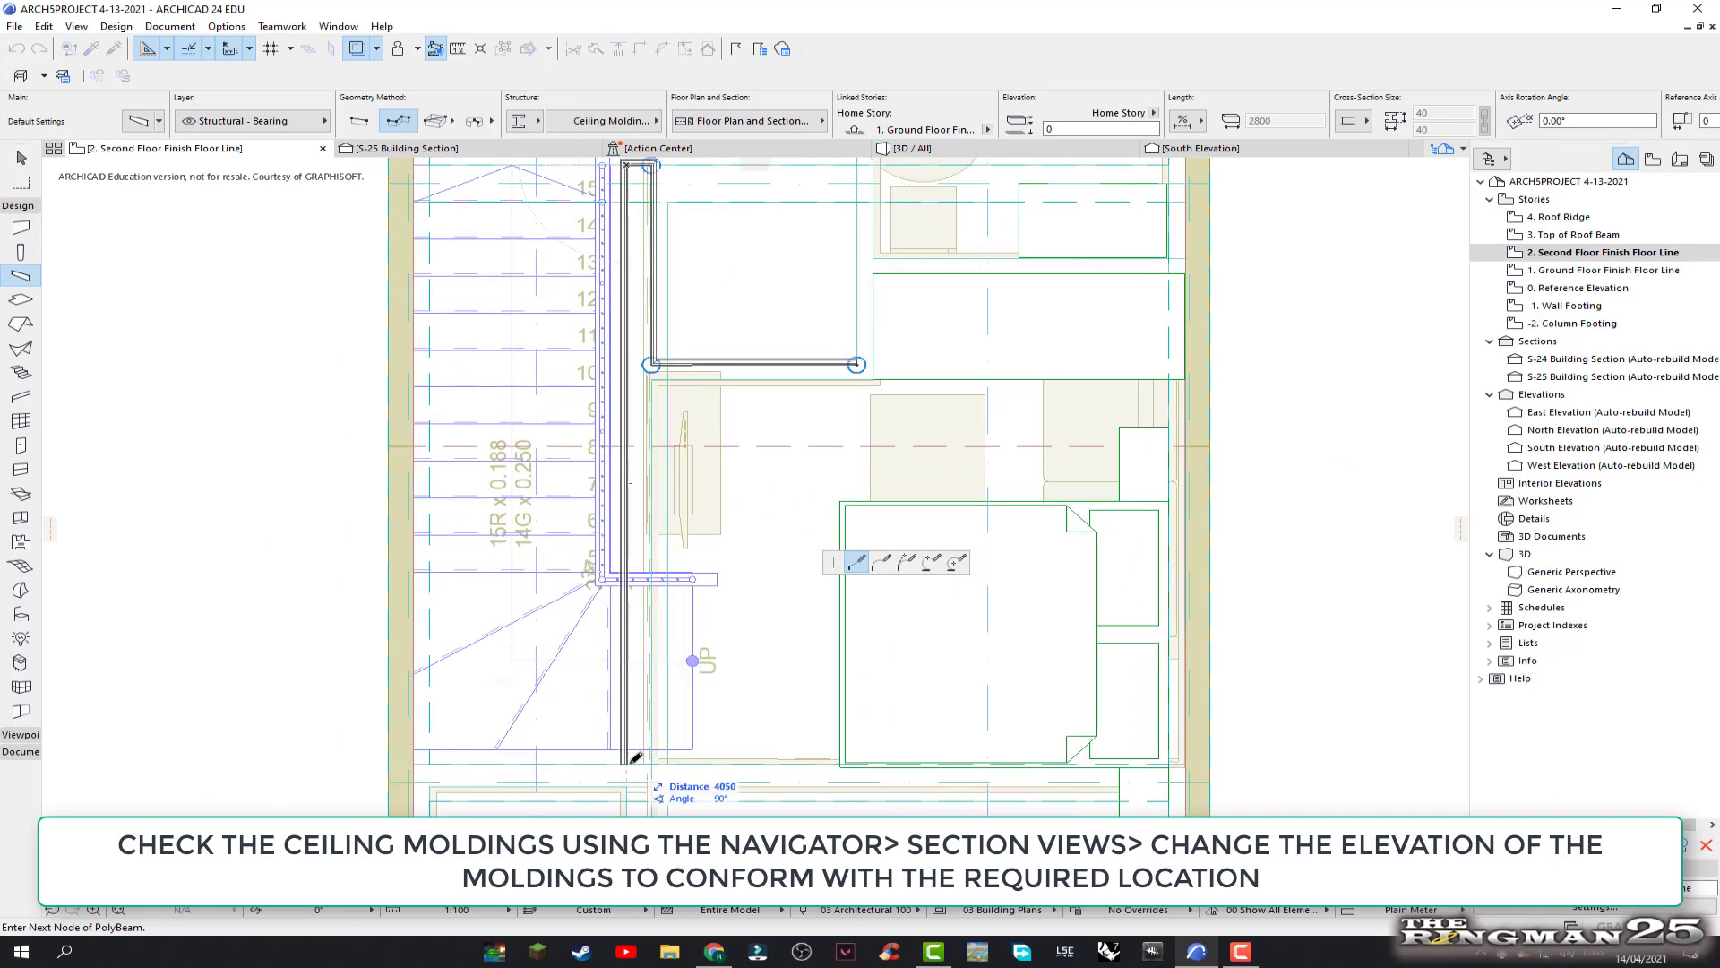
# Place molding nodes at the stair bottom, along the lower wall, and at the left wall corners
pyautogui.click(626, 762)
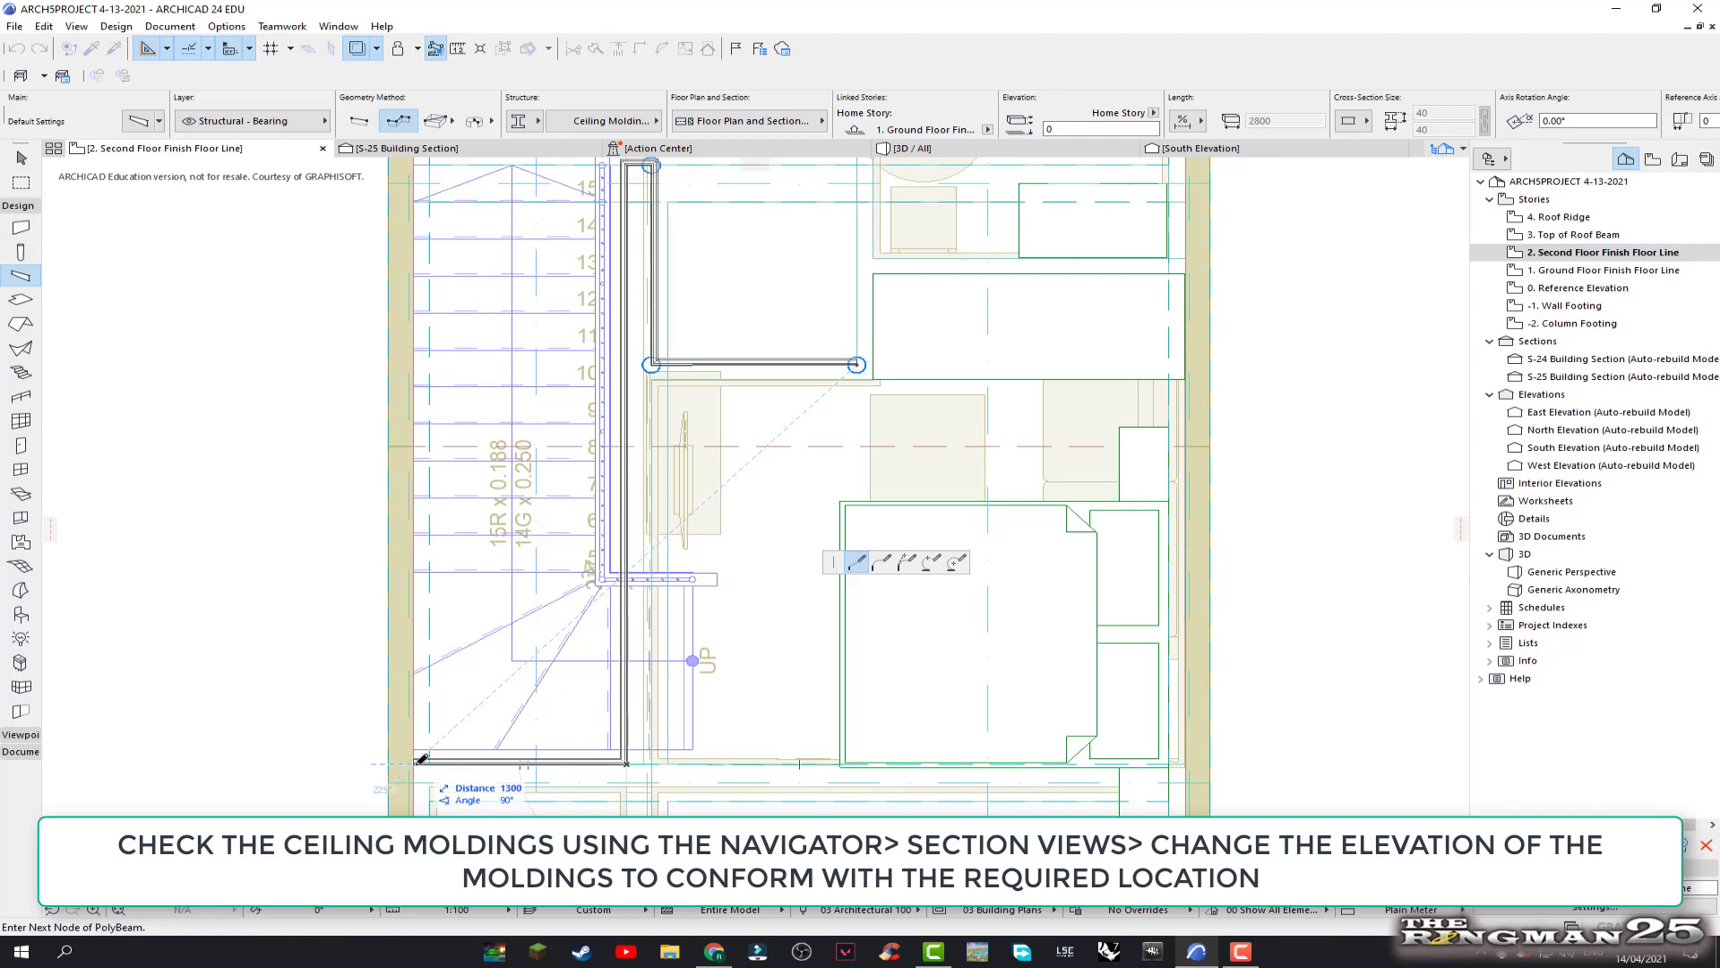
pyautogui.click(415, 763)
pyautogui.scroll(-2, 422, 752)
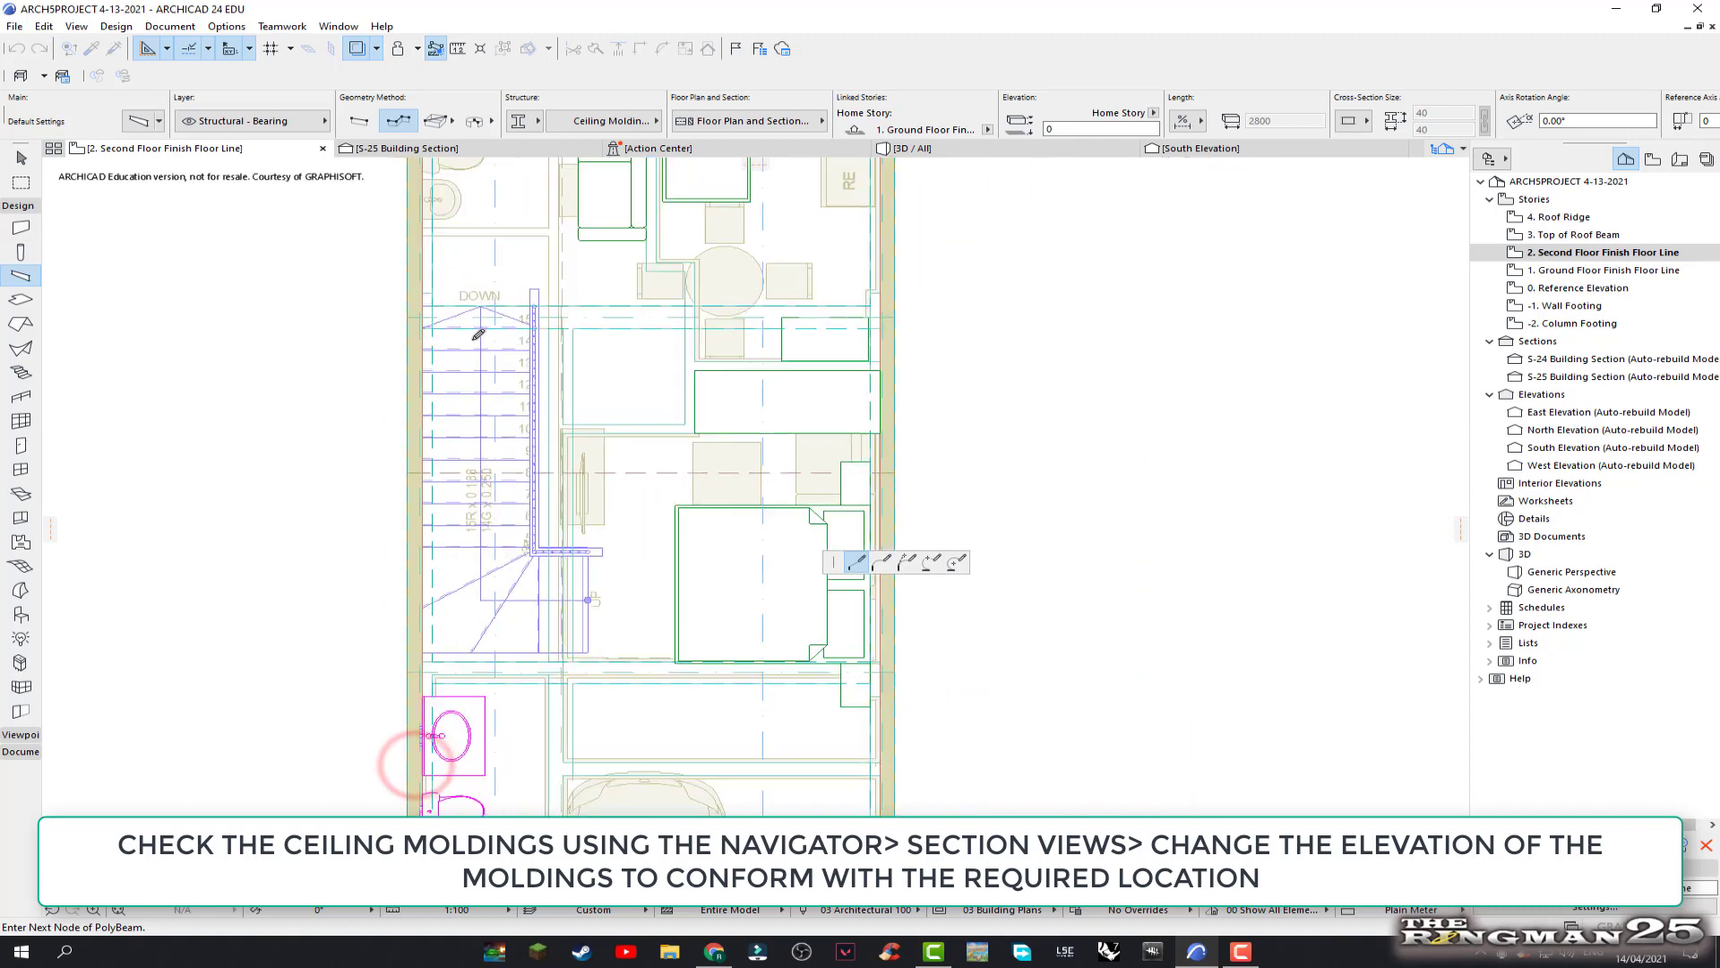
pyautogui.scroll(1, 473, 364)
pyautogui.scroll(1, 448, 332)
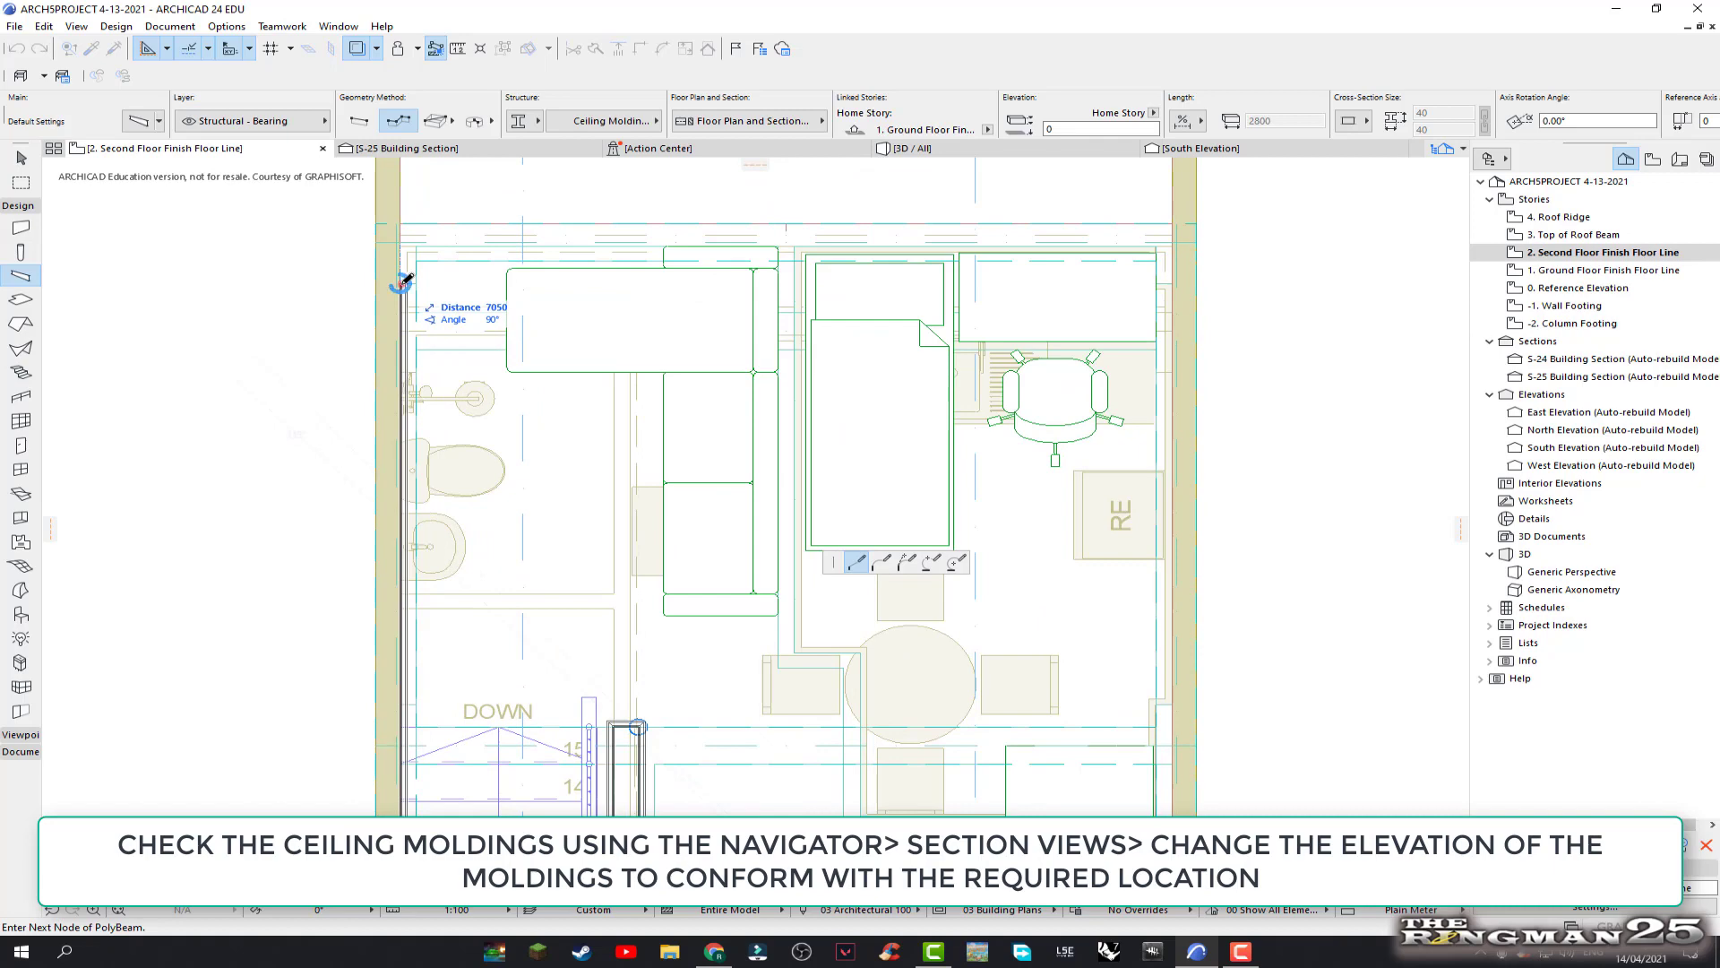
pyautogui.click(400, 283)
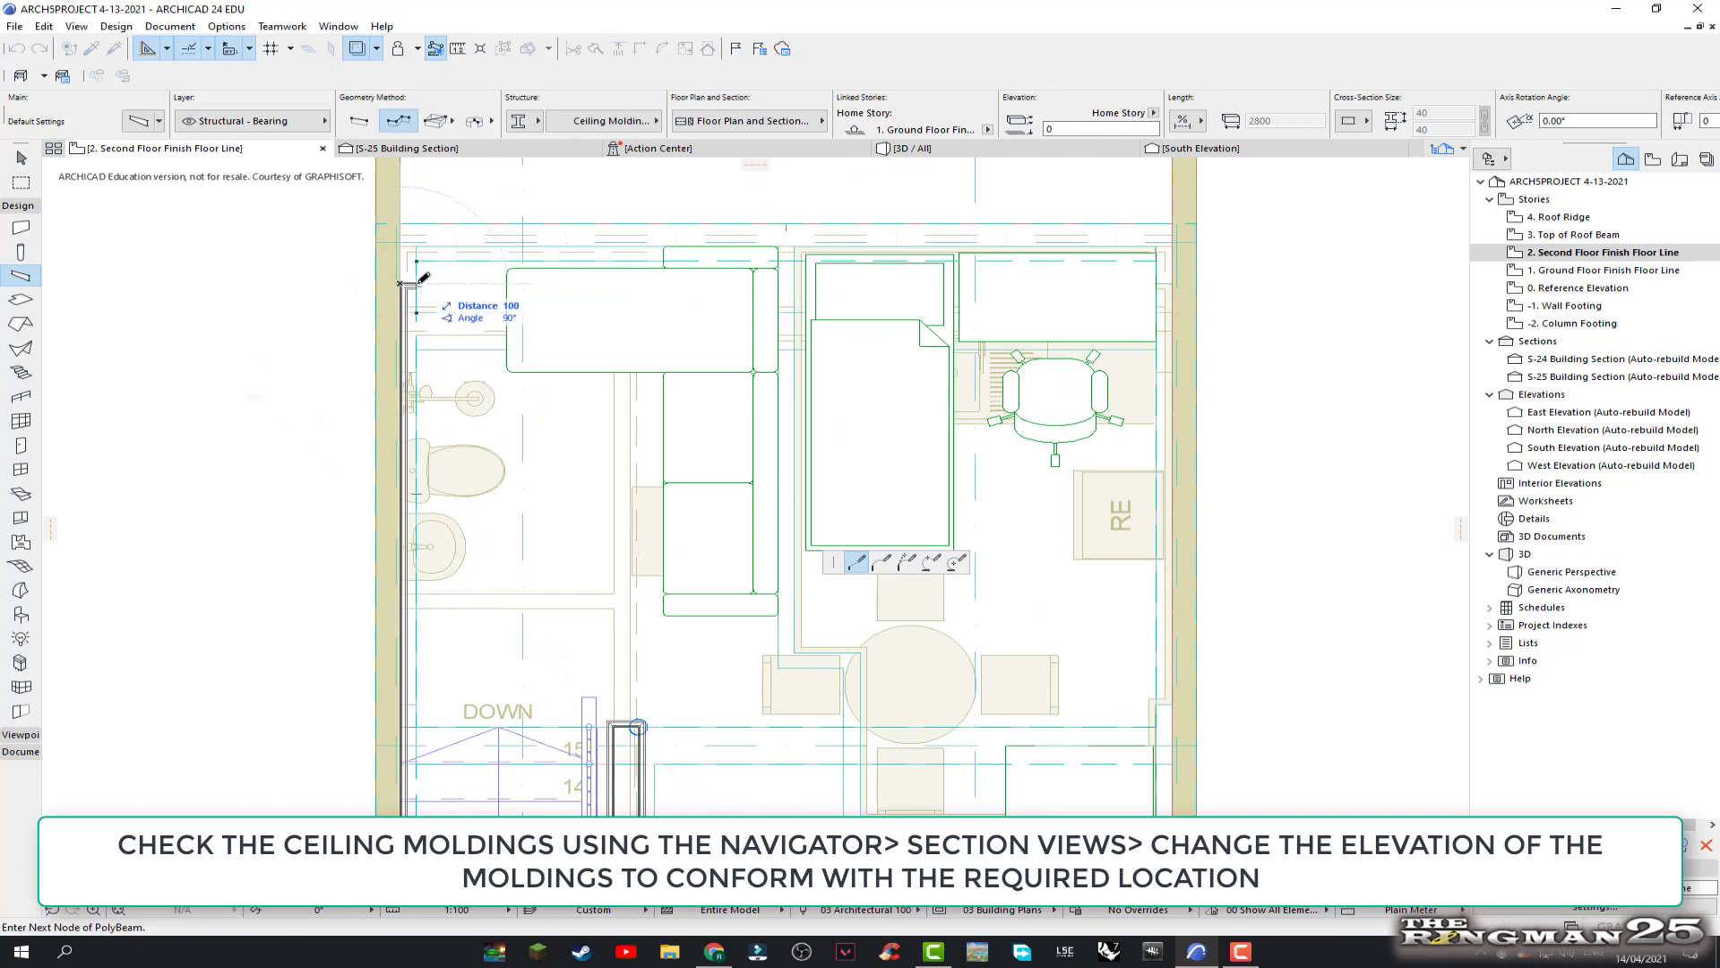
pyautogui.scroll(2, 421, 277)
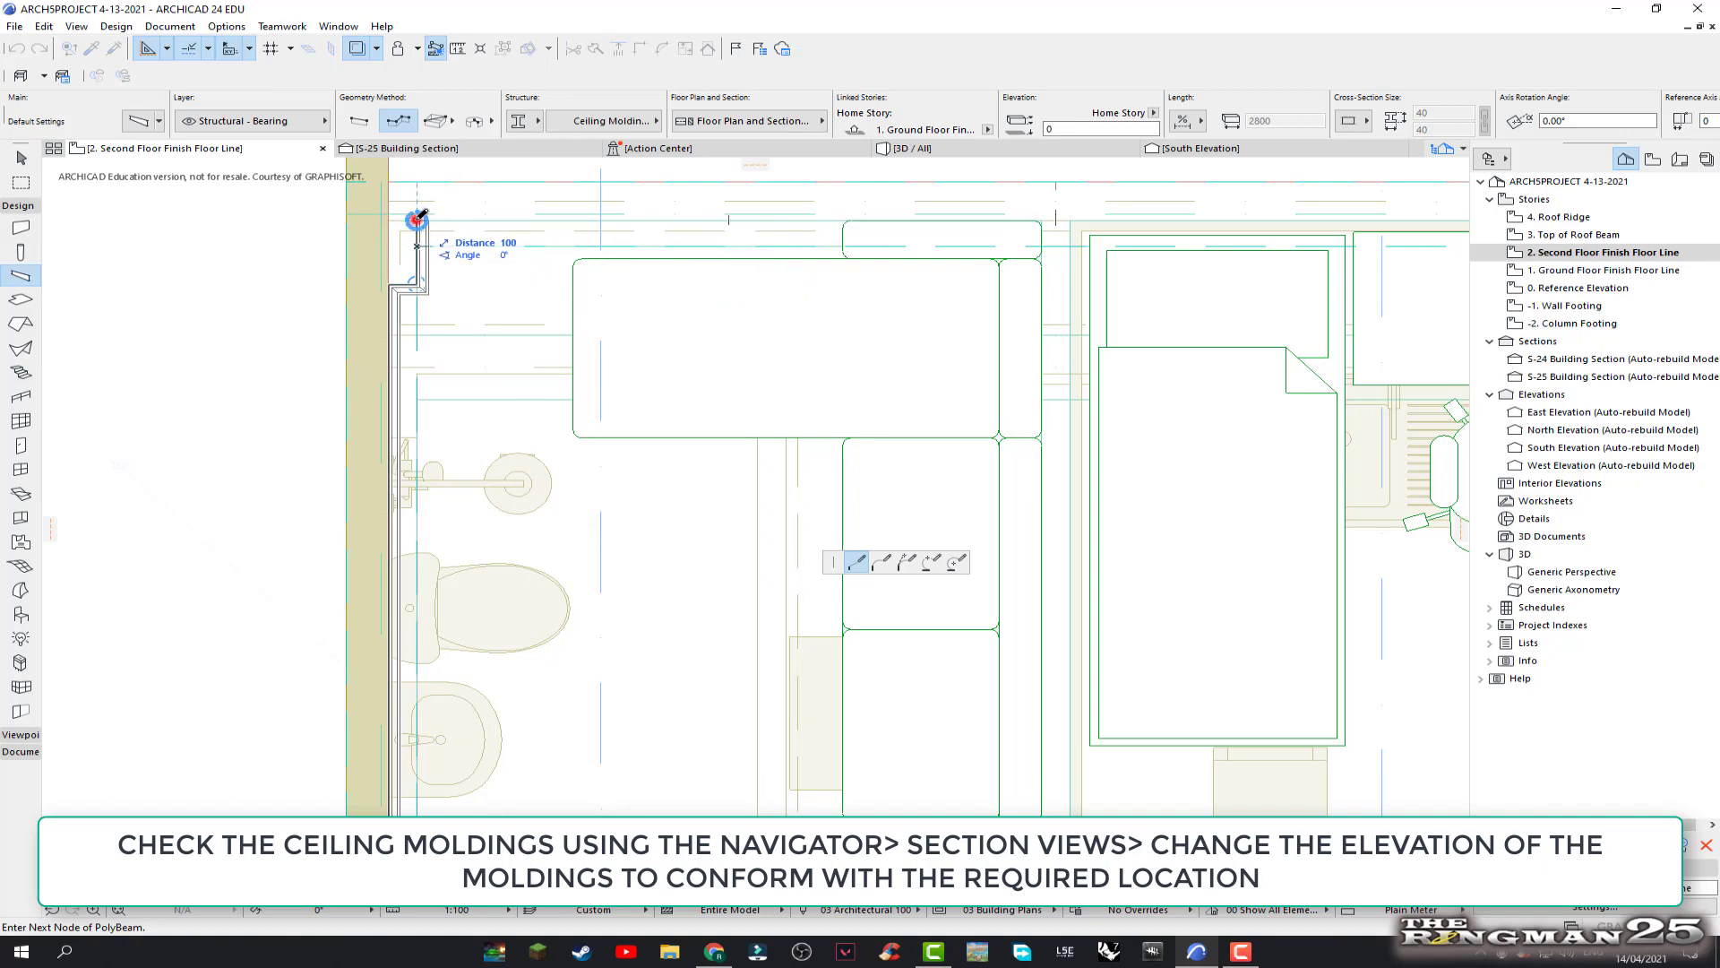
pyautogui.click(417, 220)
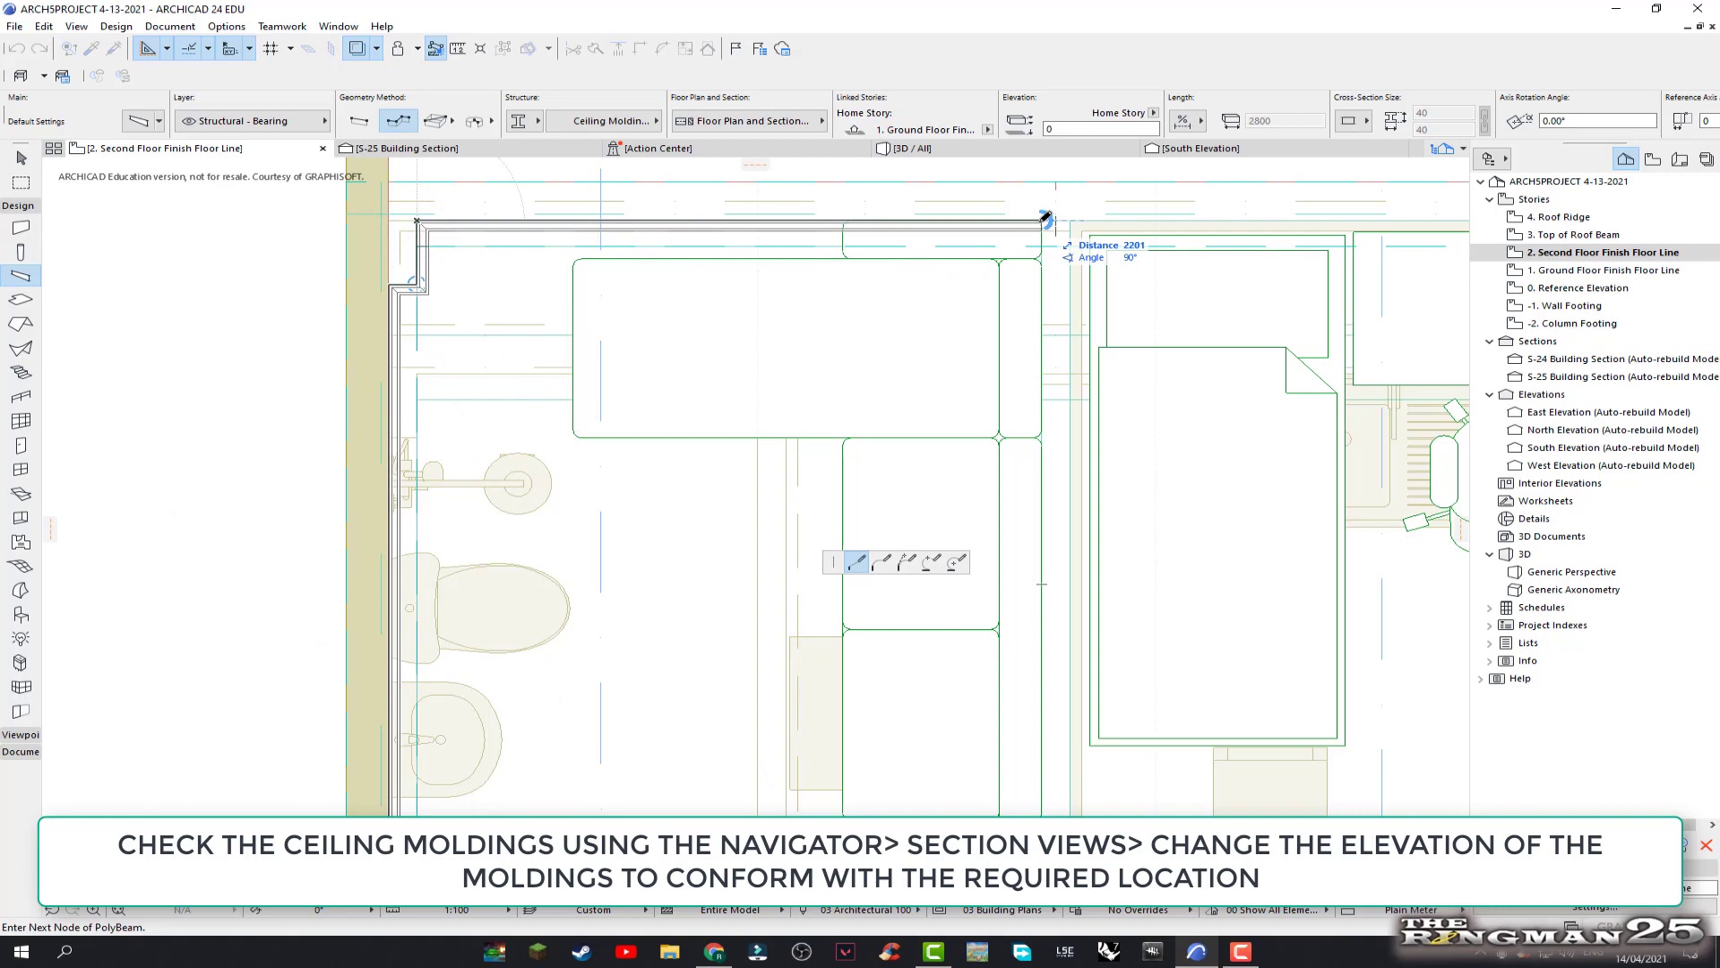
# Add nodes at the top-right corner and above the dining table, end the polybeam, dismiss the warning
pyautogui.click(1045, 217)
pyautogui.scroll(-3, 1021, 627)
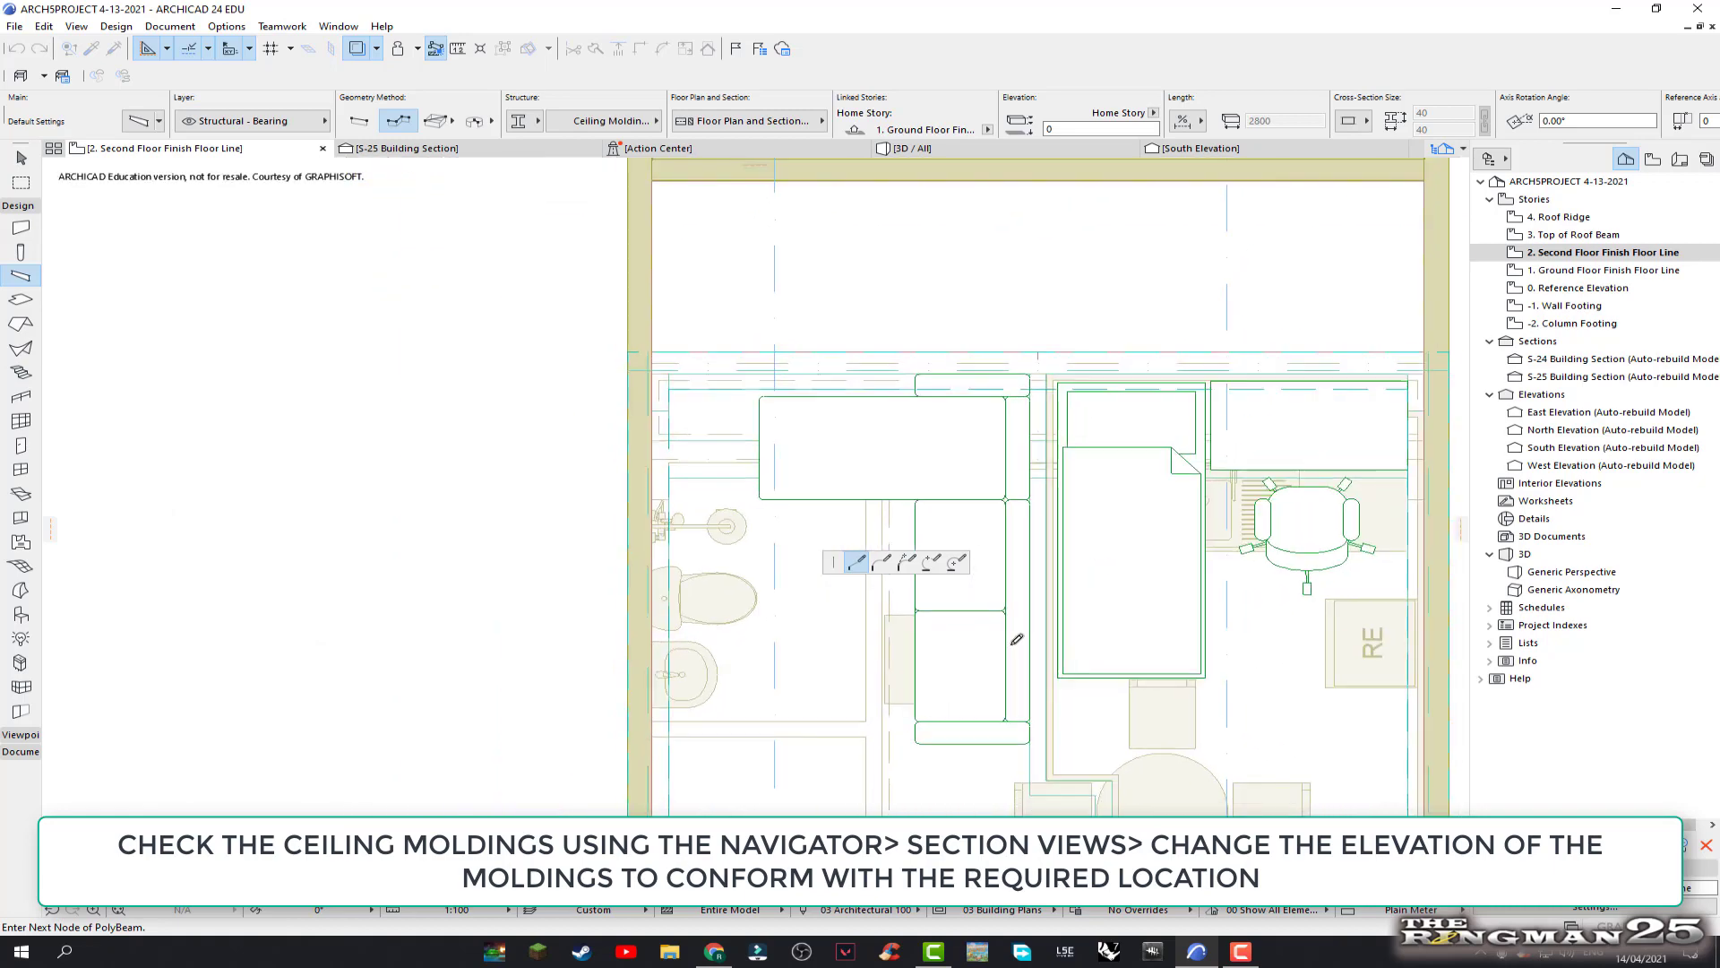
pyautogui.scroll(2, 1017, 639)
pyautogui.scroll(2, 1008, 632)
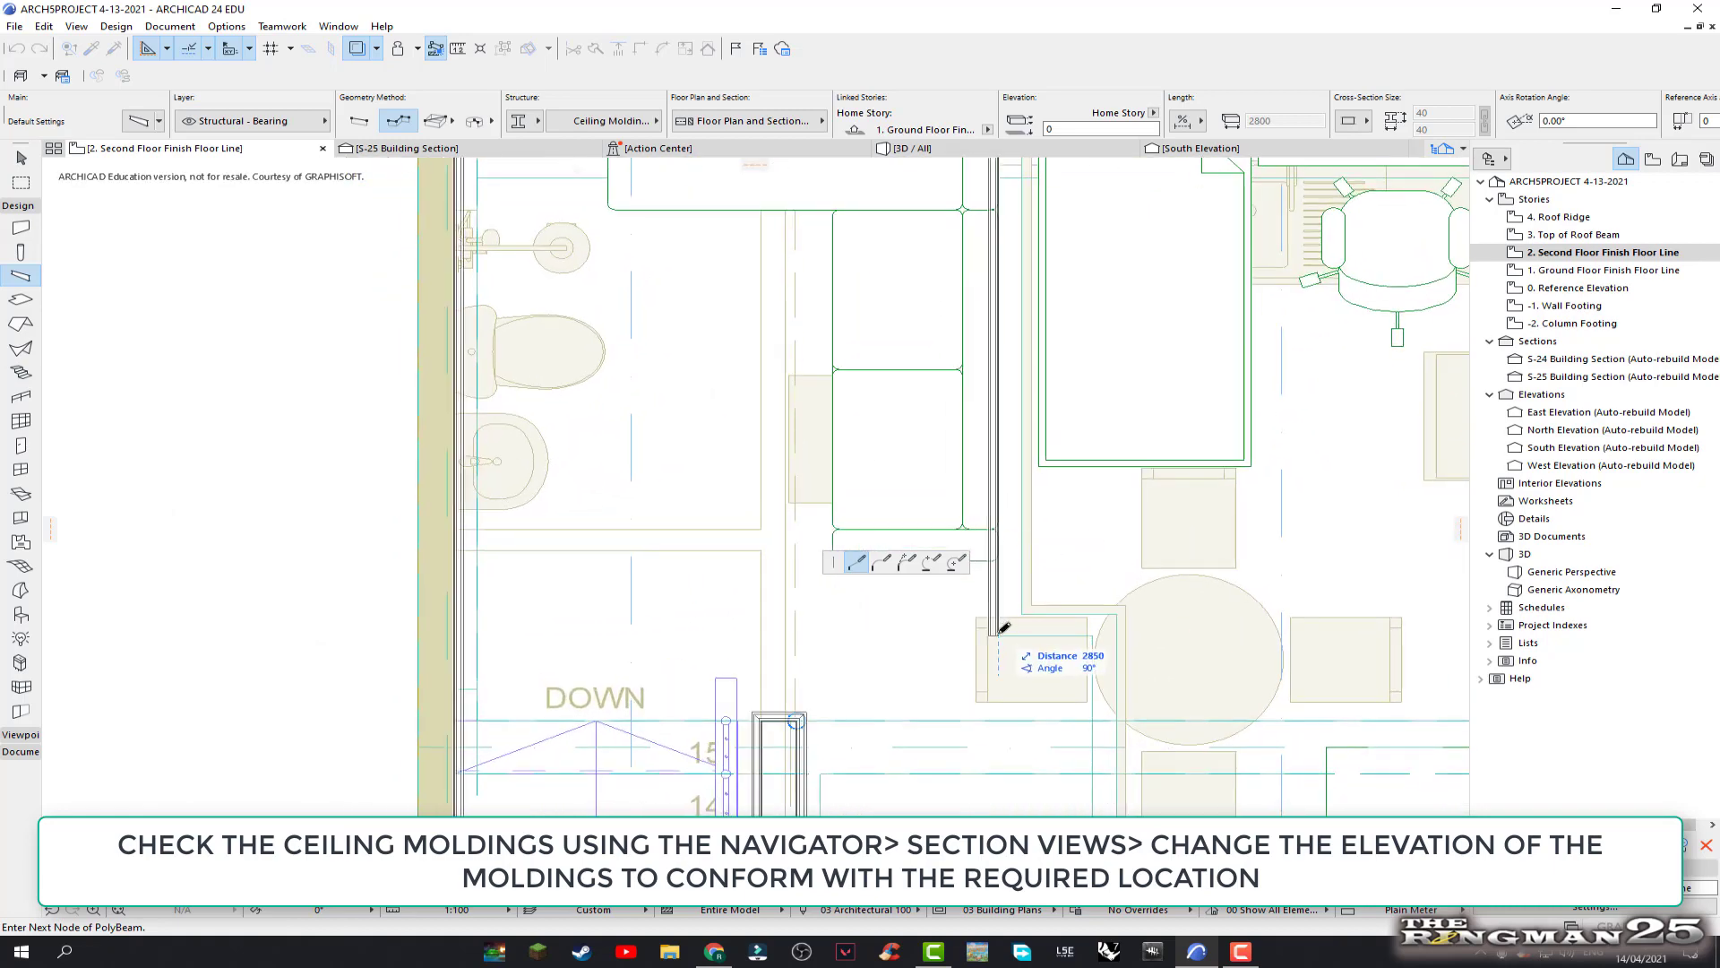
pyautogui.click(999, 635)
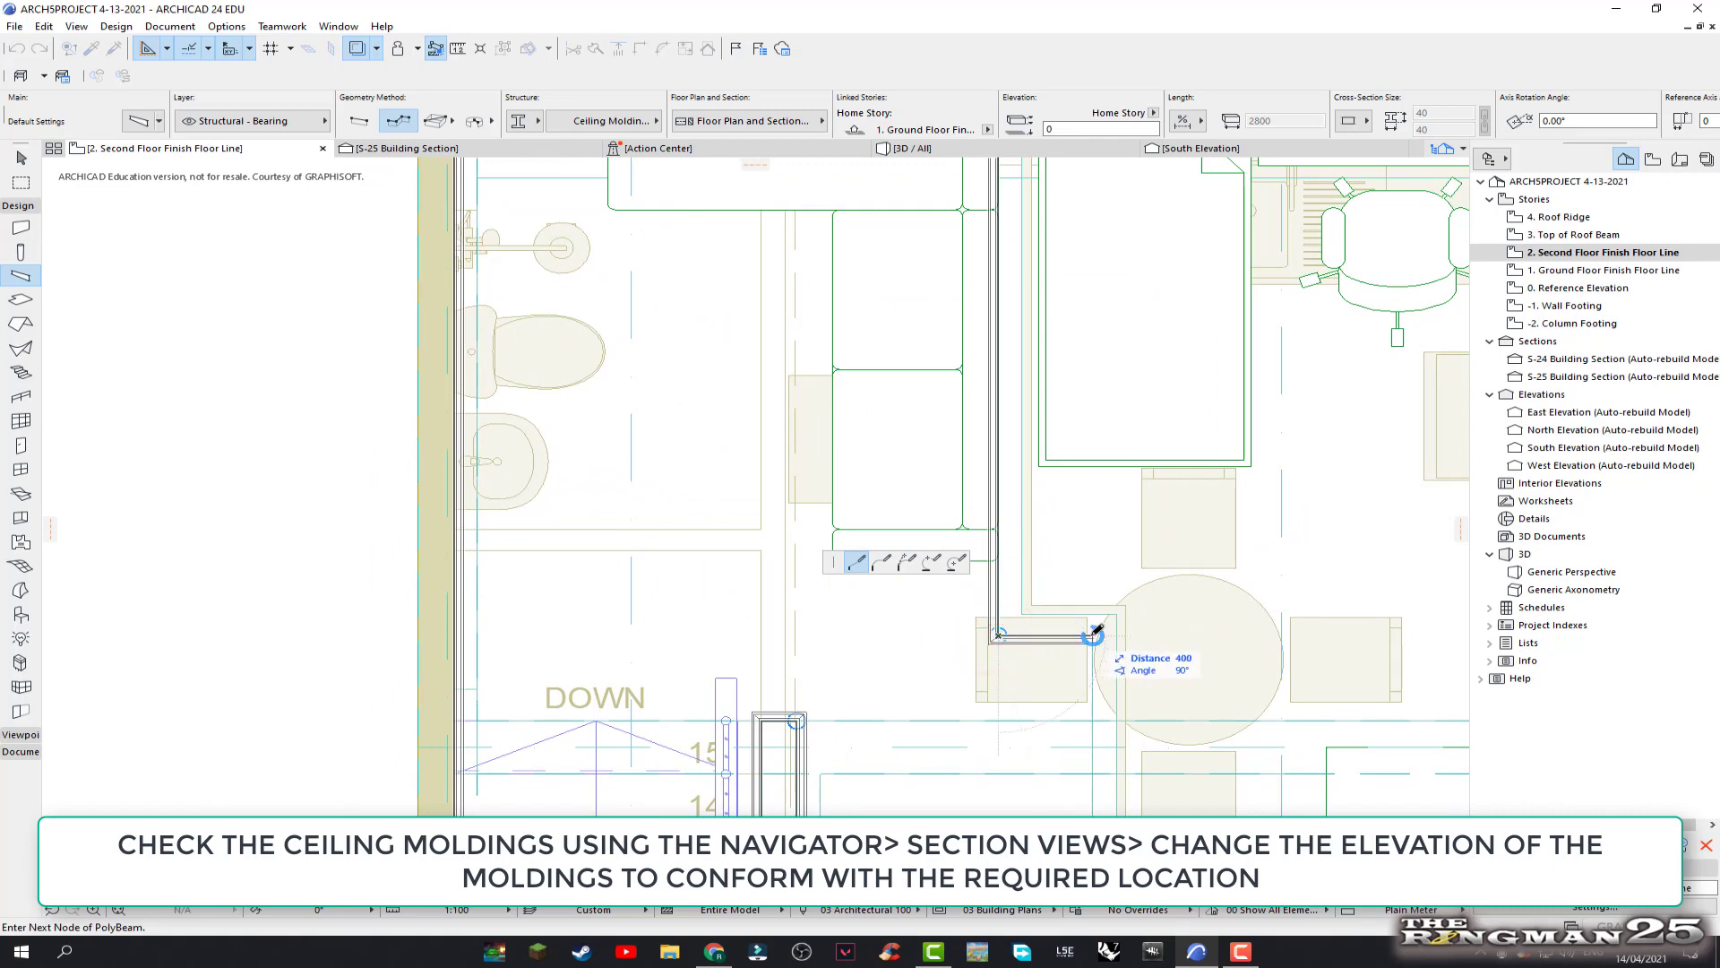
pyautogui.scroll(-1, 1093, 634)
pyautogui.moveTo(1087, 541); pyautogui.dragTo(1021, 403, button='middle')
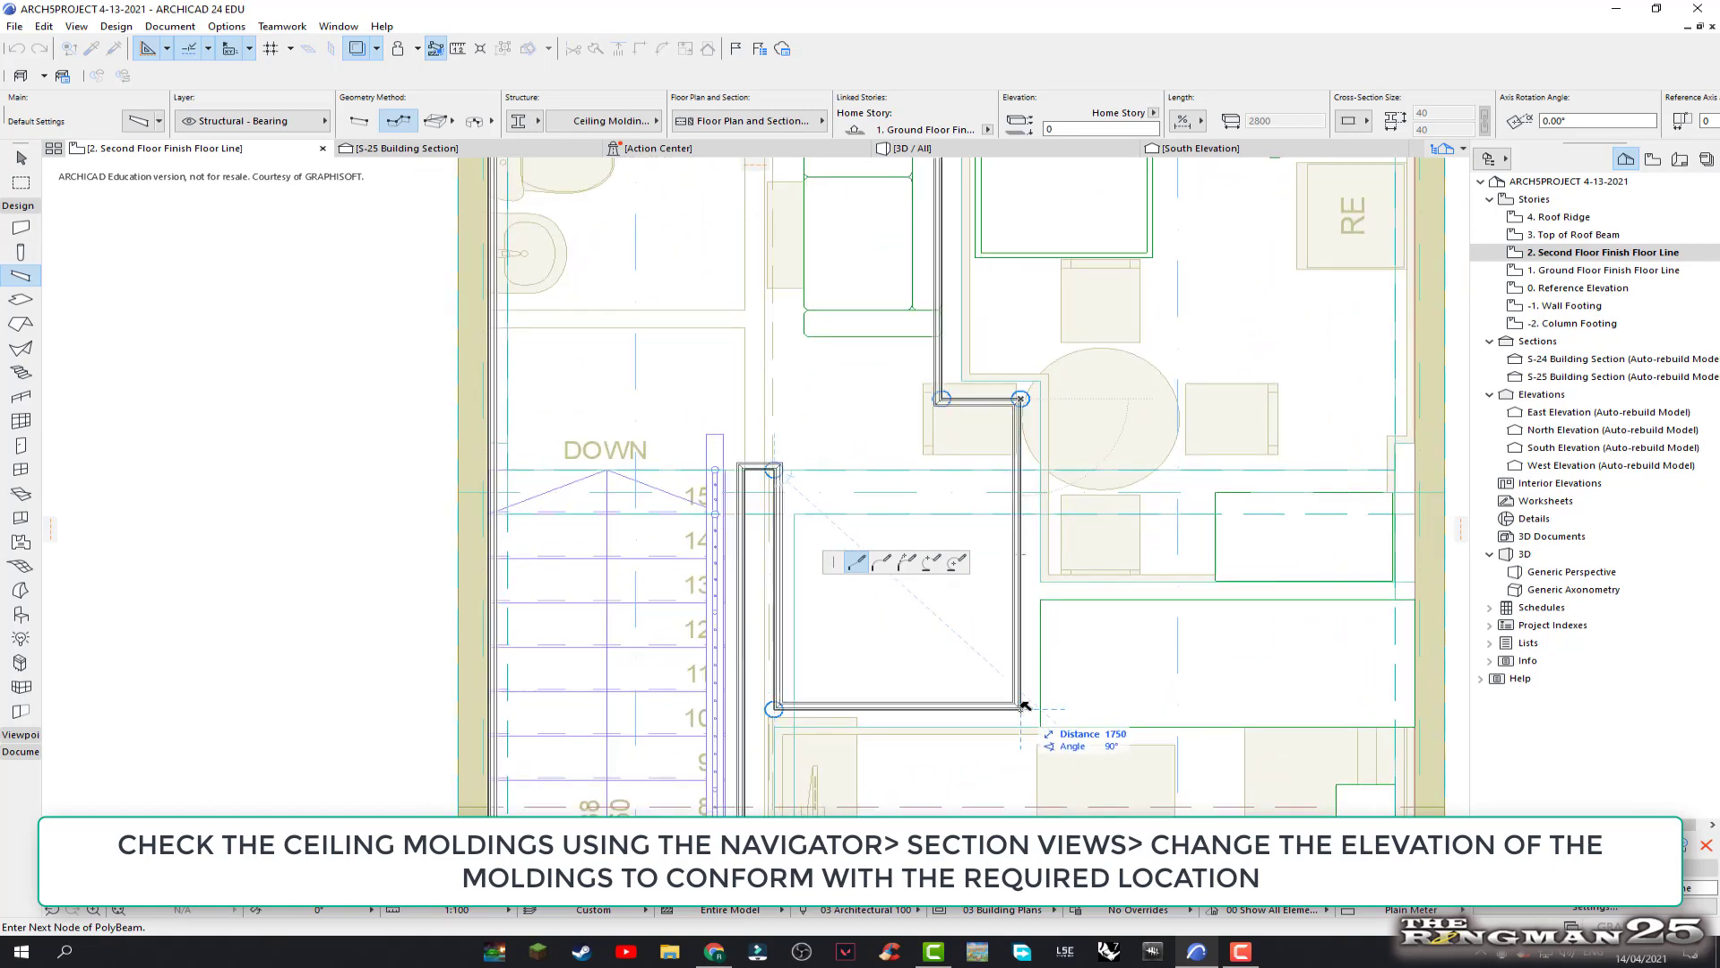
pyautogui.click(1021, 707)
pyautogui.click(957, 372)
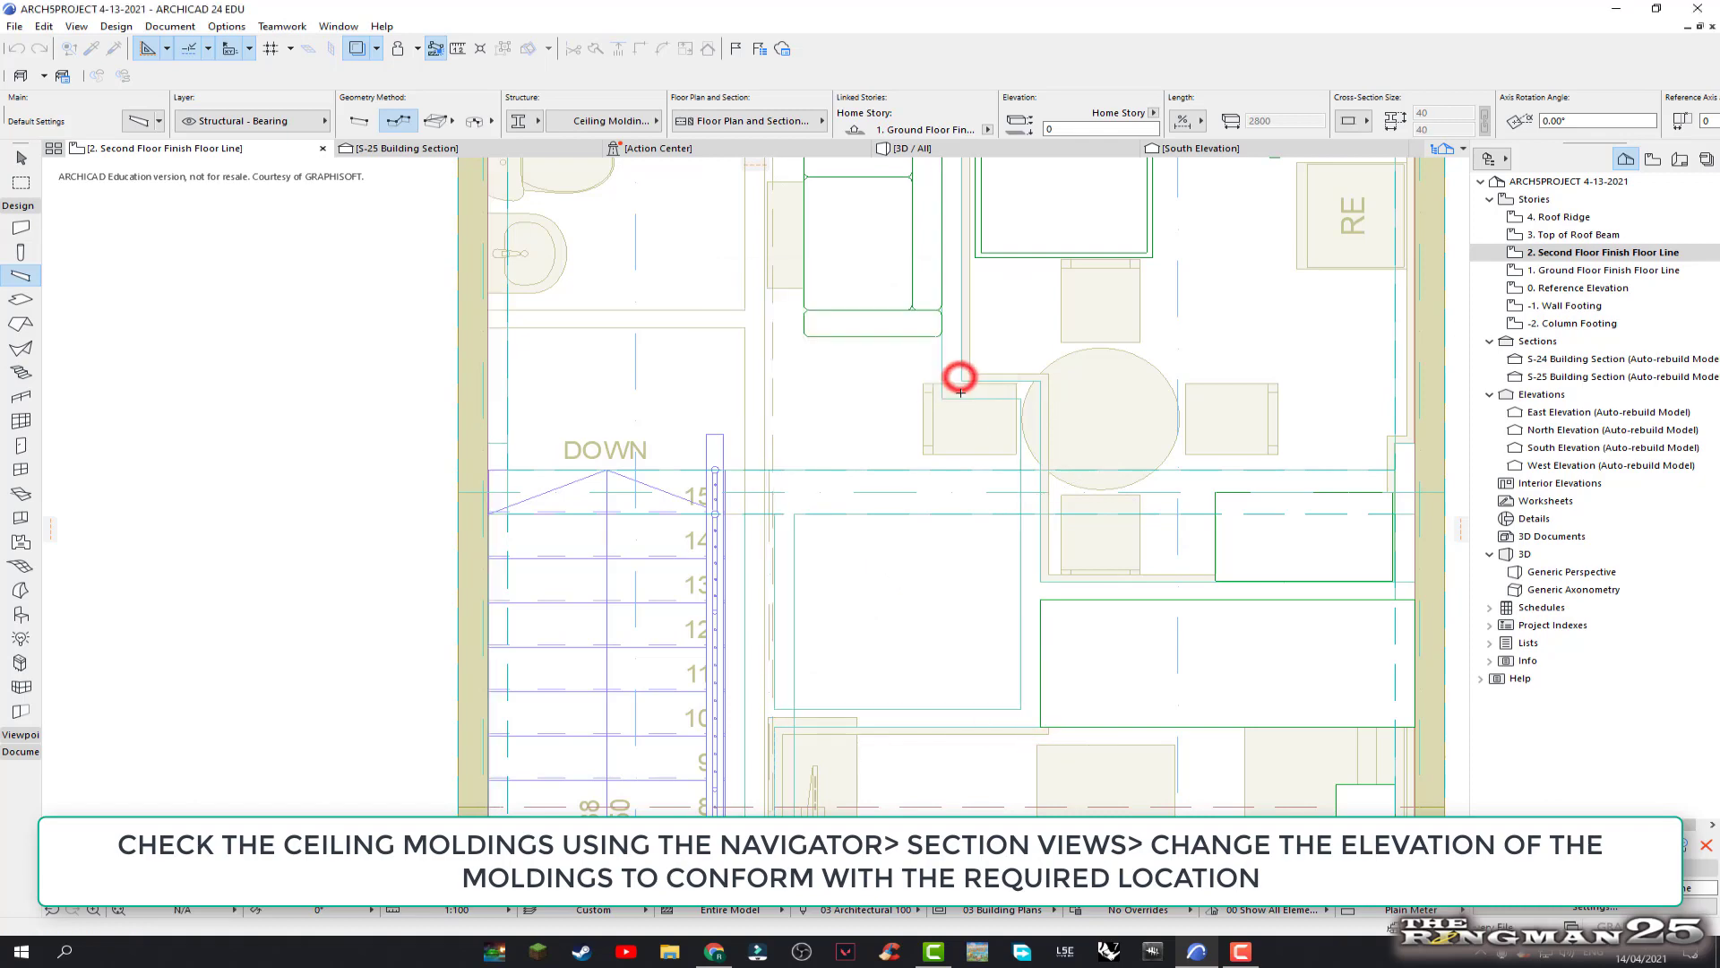
pyautogui.scroll(-2, 1016, 565)
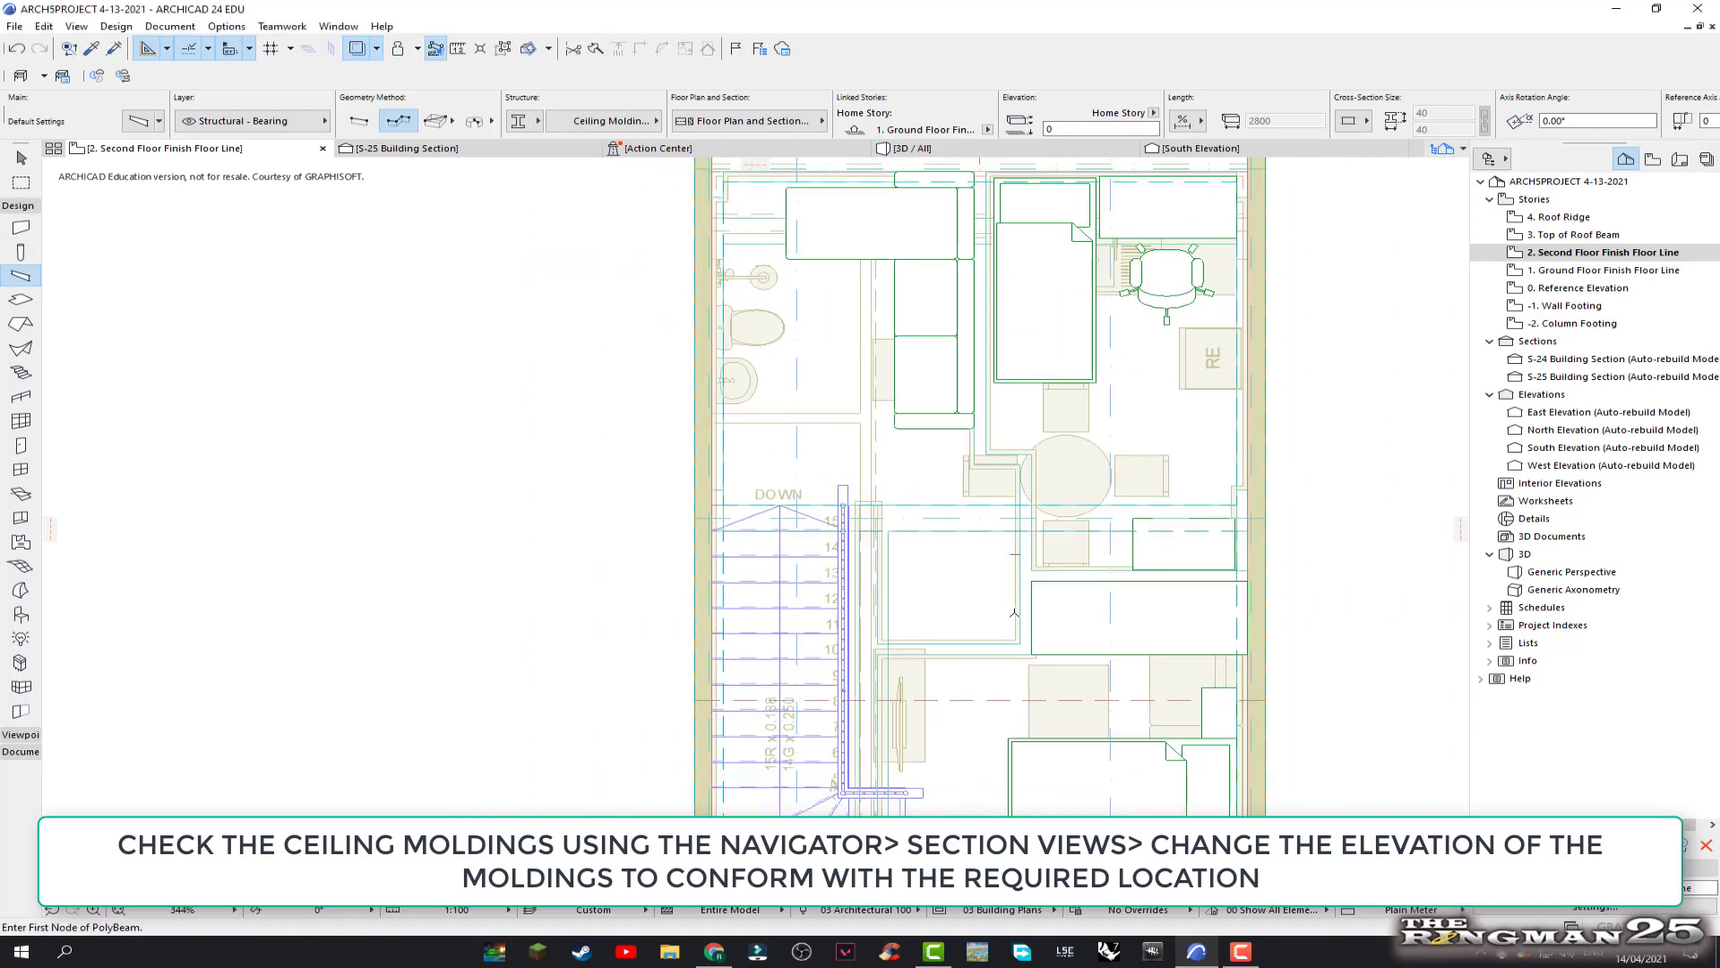
# Leave the Beam tool, then select and deselect the molding beside the stair to inspect it
pyautogui.moveTo(1012, 609); pyautogui.dragTo(1010, 549, button='middle')
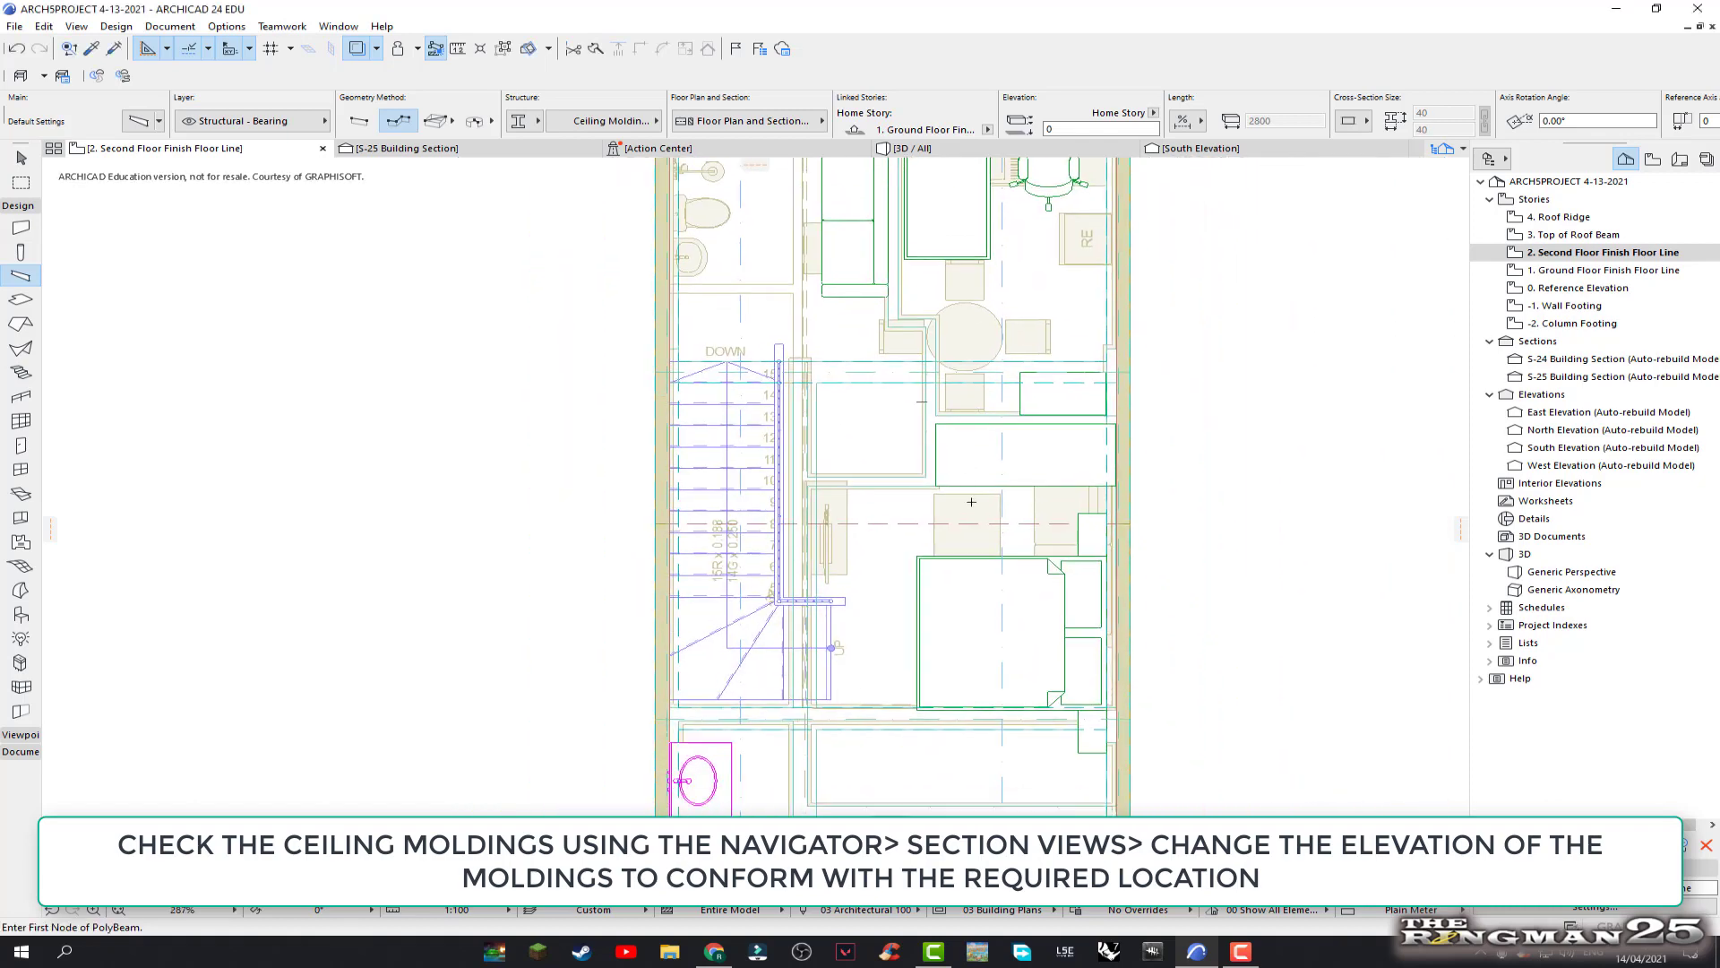
pyautogui.scroll(1, 972, 524)
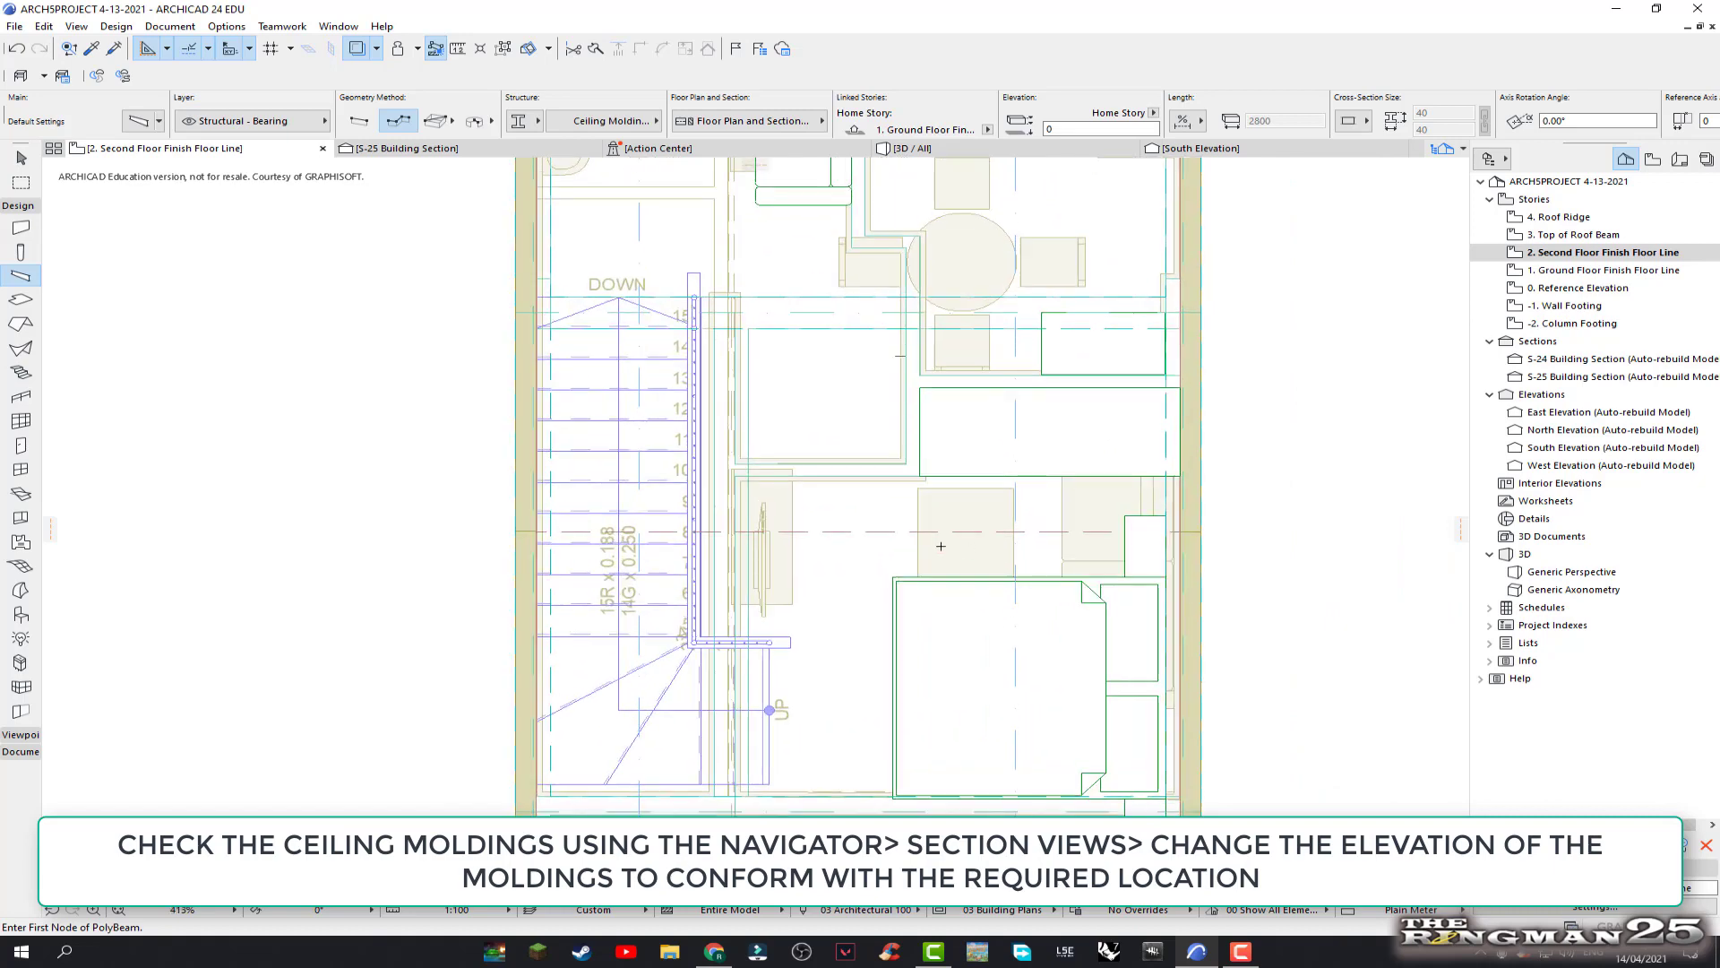
pyautogui.press('Escape')
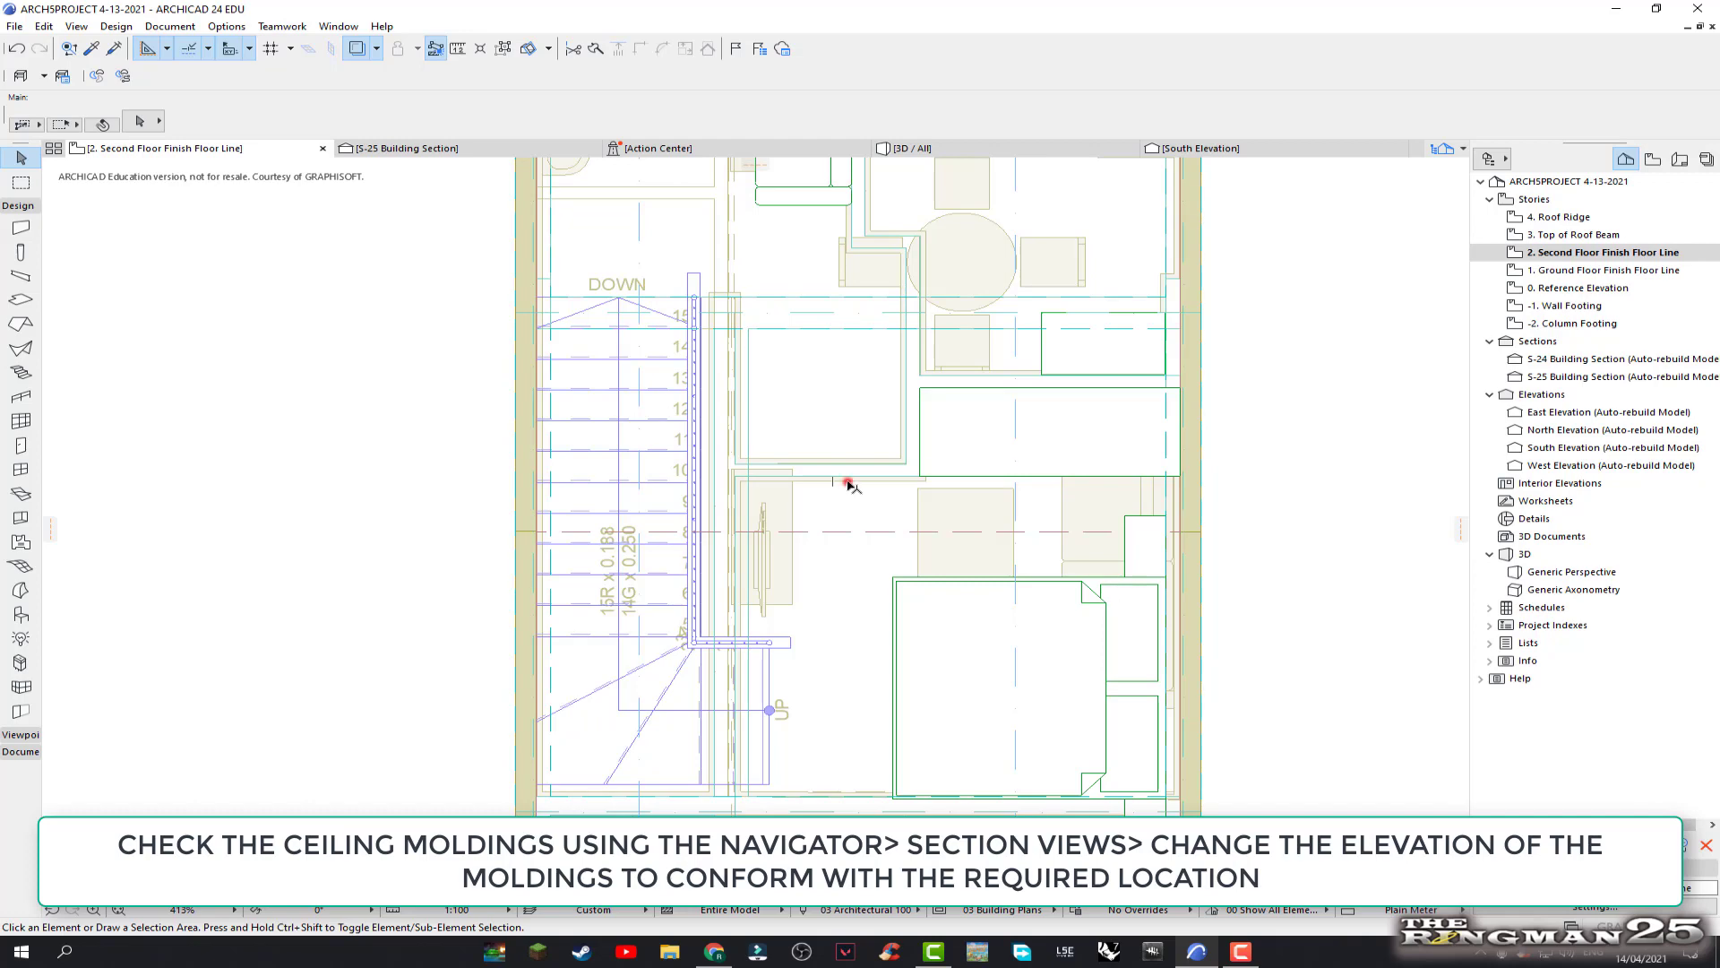
pyautogui.click(835, 483)
pyautogui.scroll(3, 932, 489)
pyautogui.scroll(2, 915, 485)
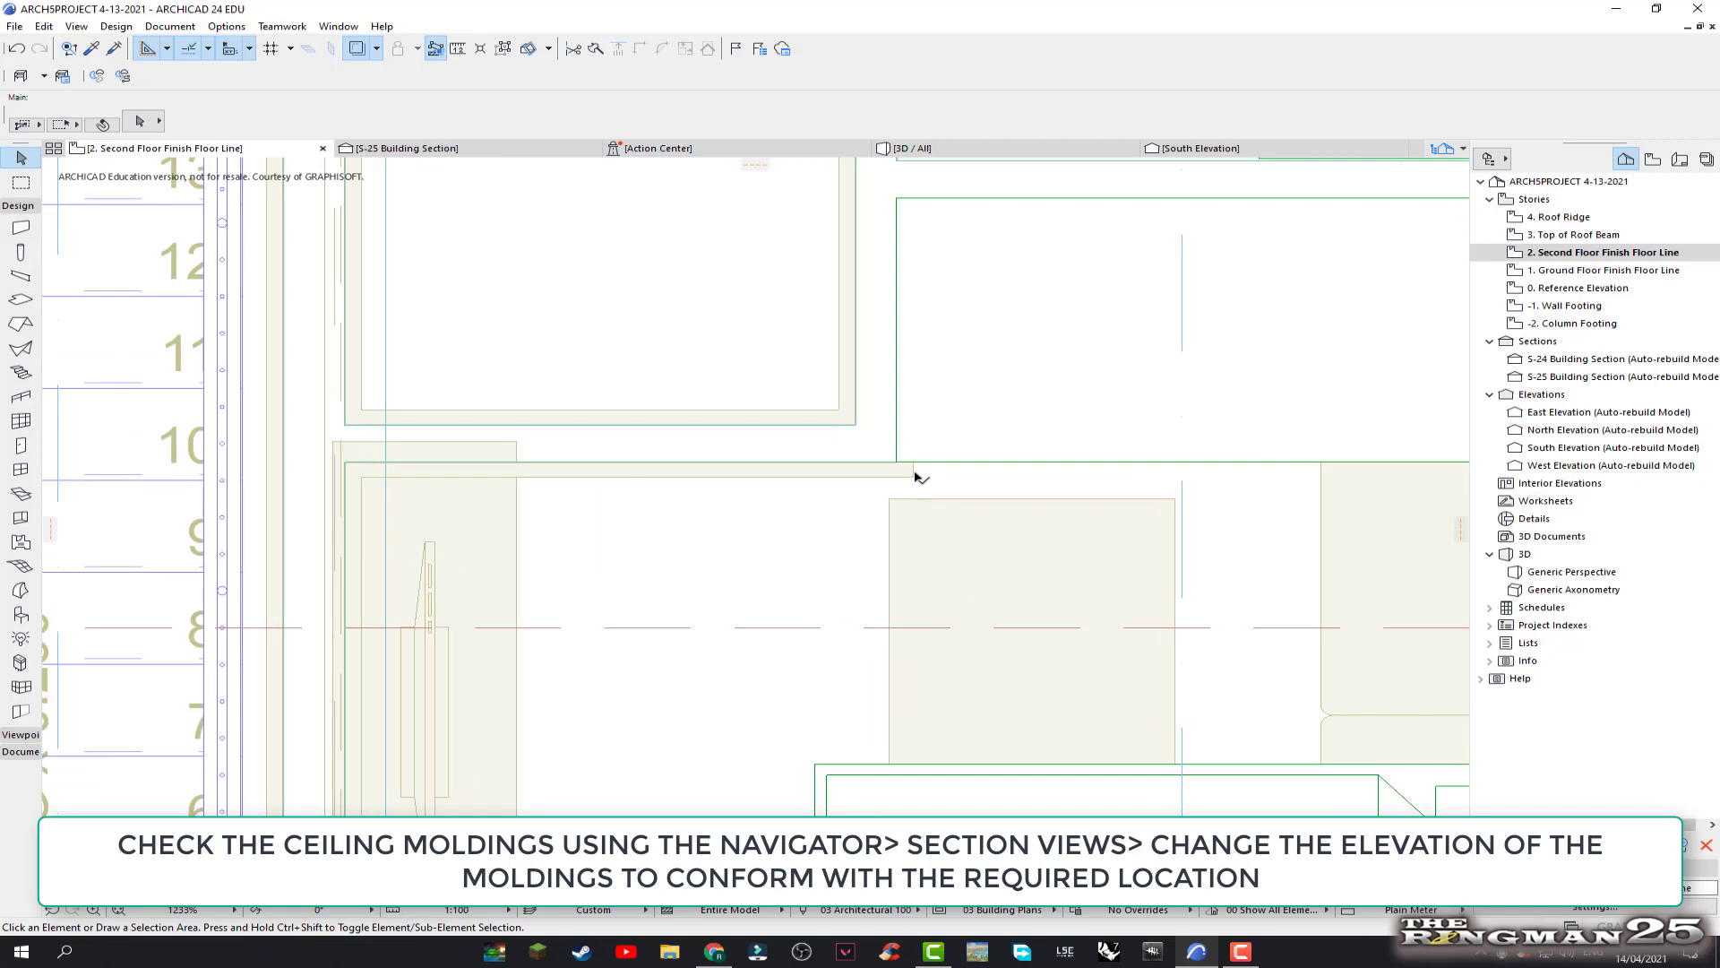
pyautogui.click(915, 474)
# In S-25, select the left, middle and right upper moldings and rehome them to Second Floor Finish Floor Line
pyautogui.hotkey('ctrl', 'Tab')
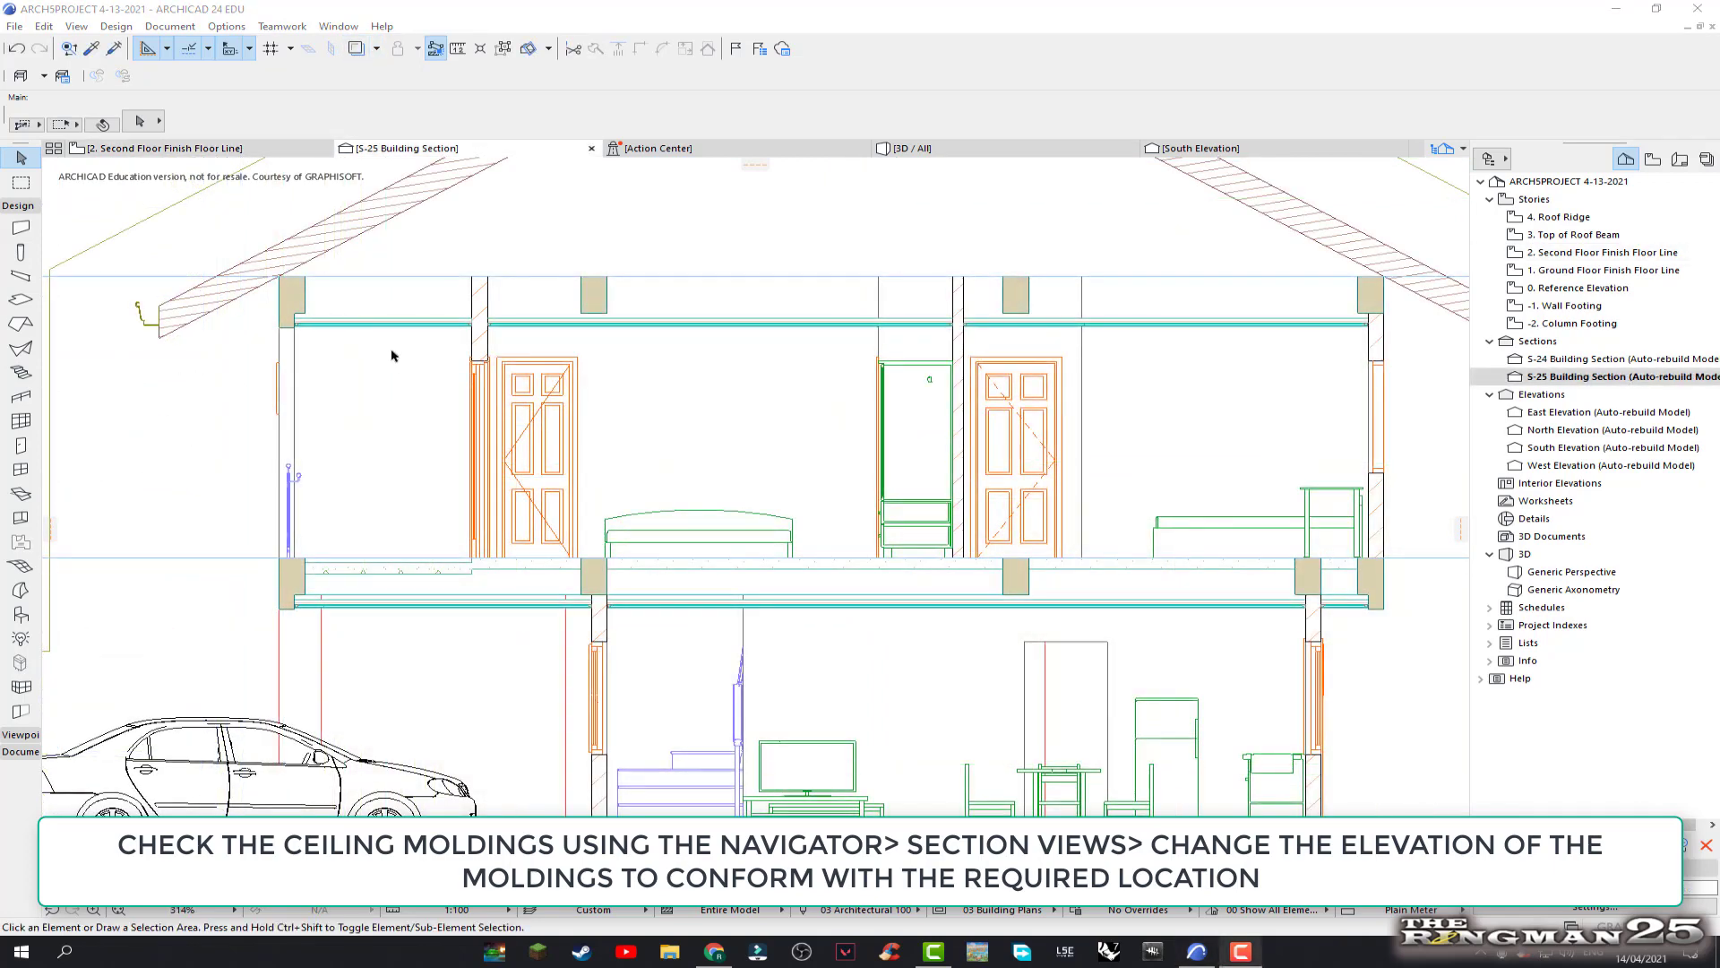
pyautogui.click(386, 327)
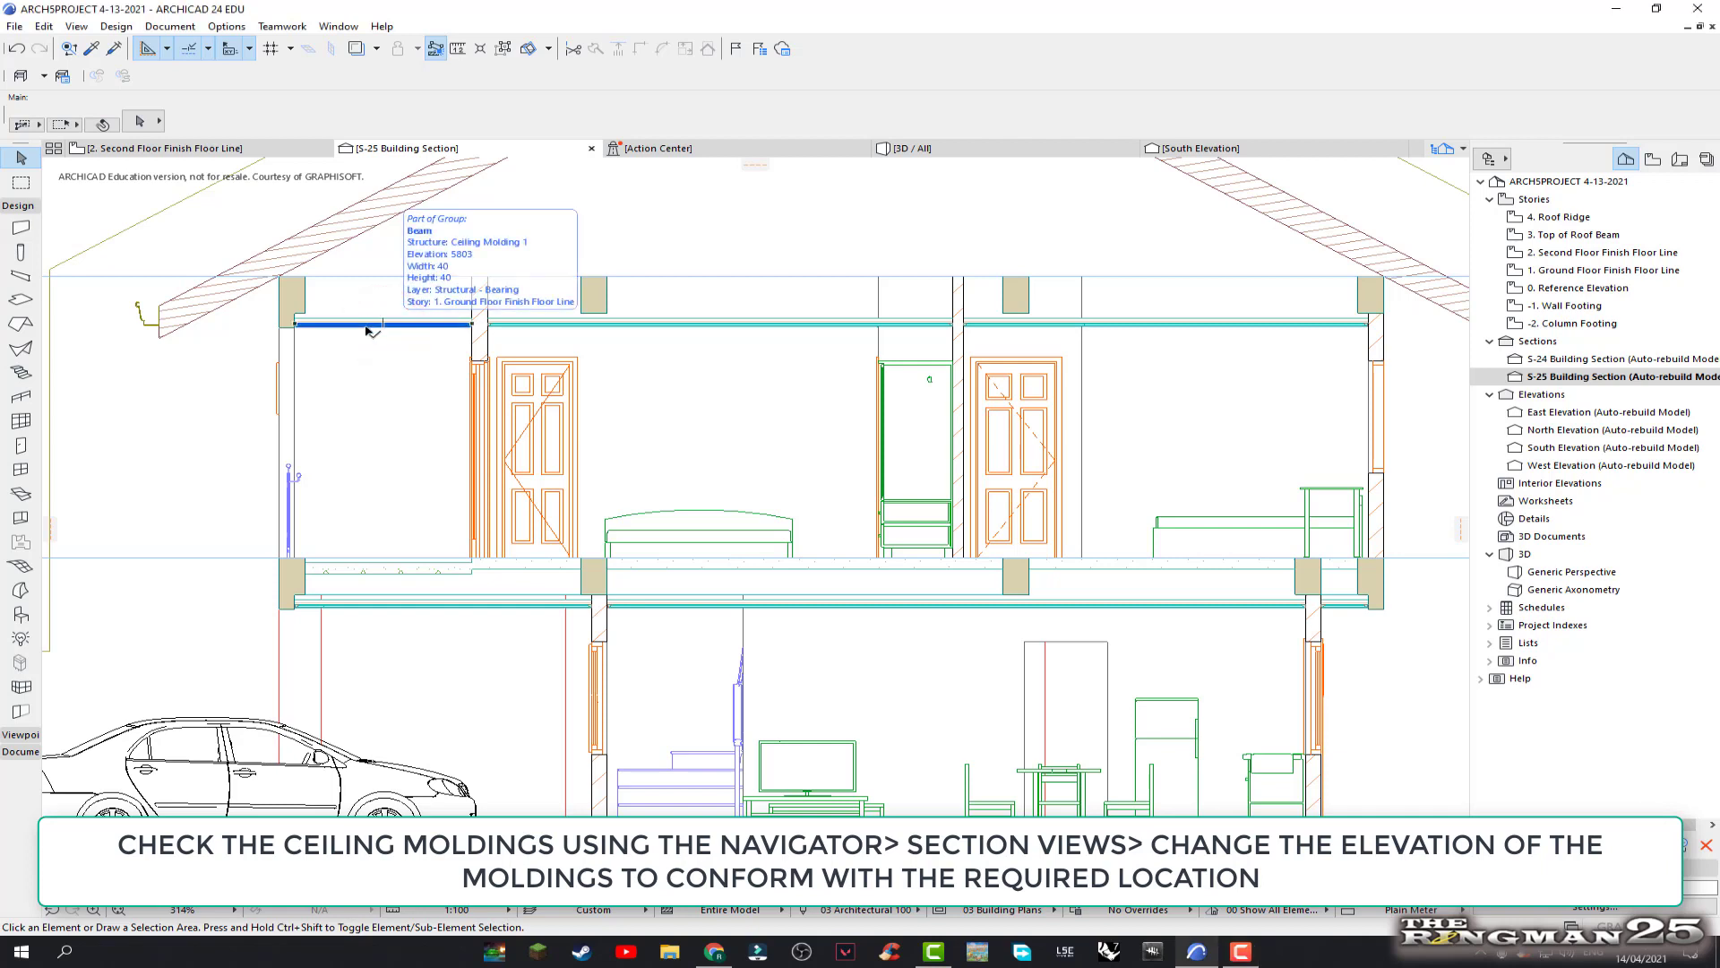
pyautogui.click(367, 331)
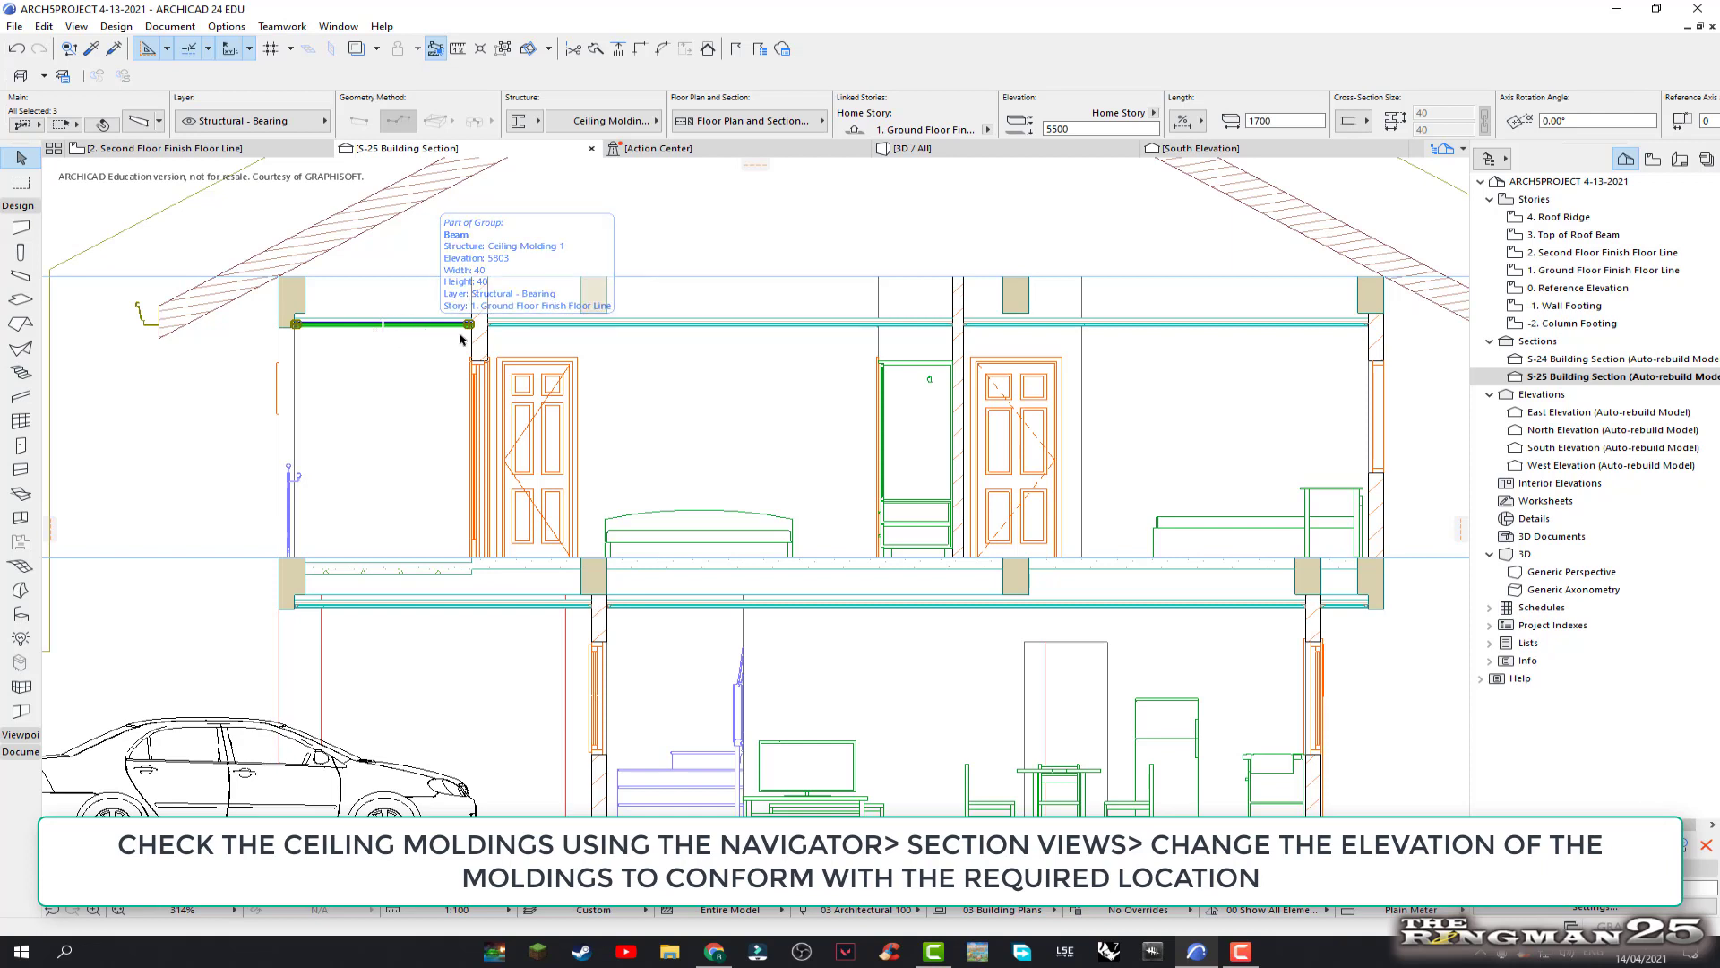
pyautogui.keyDown('shift'); pyautogui.click(603, 327); pyautogui.keyUp('shift')
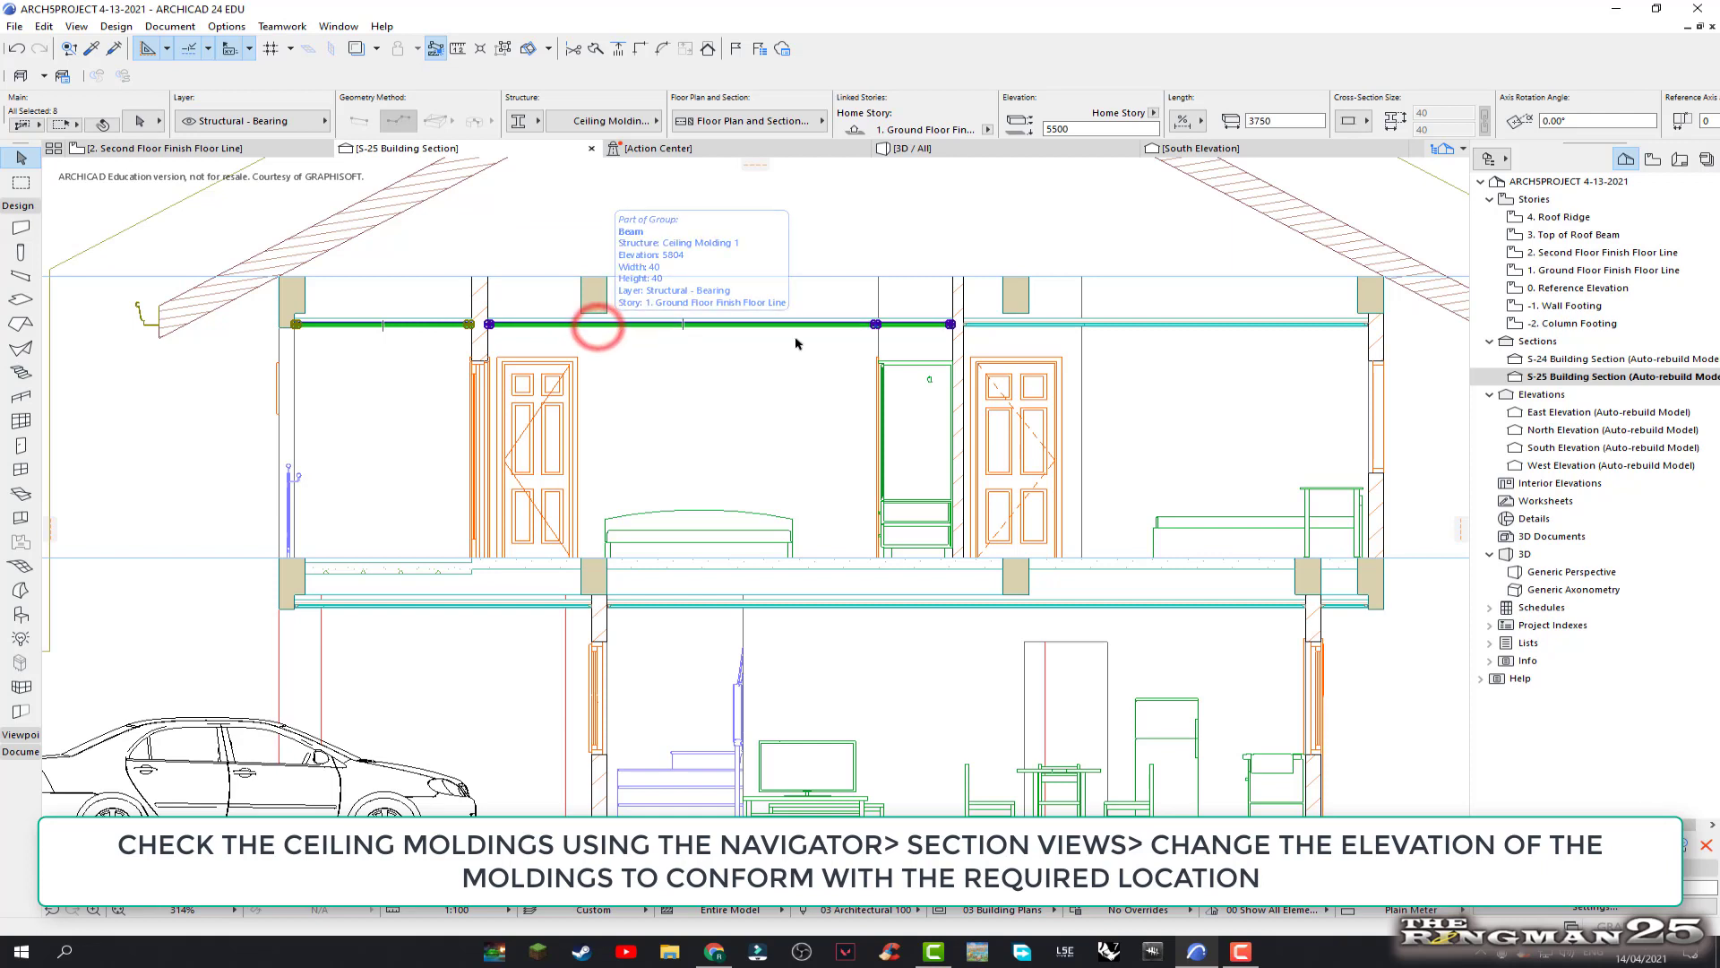
pyautogui.keyDown('shift'); pyautogui.click(1192, 329); pyautogui.keyUp('shift')
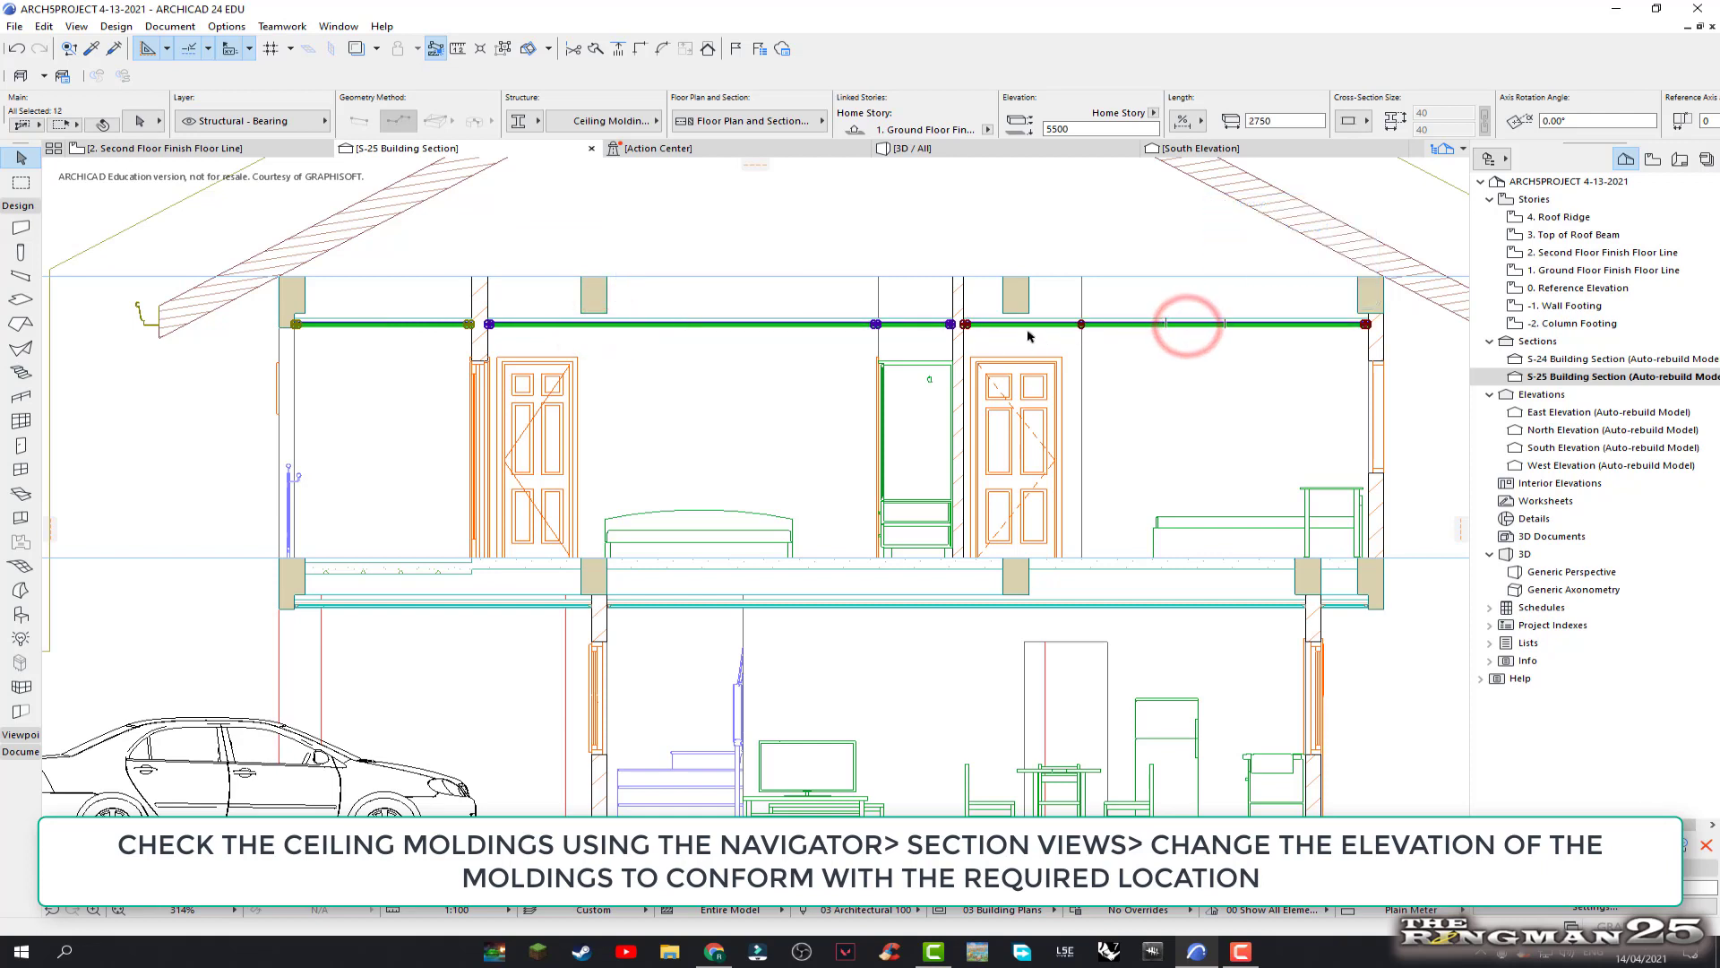
pyautogui.click(988, 130)
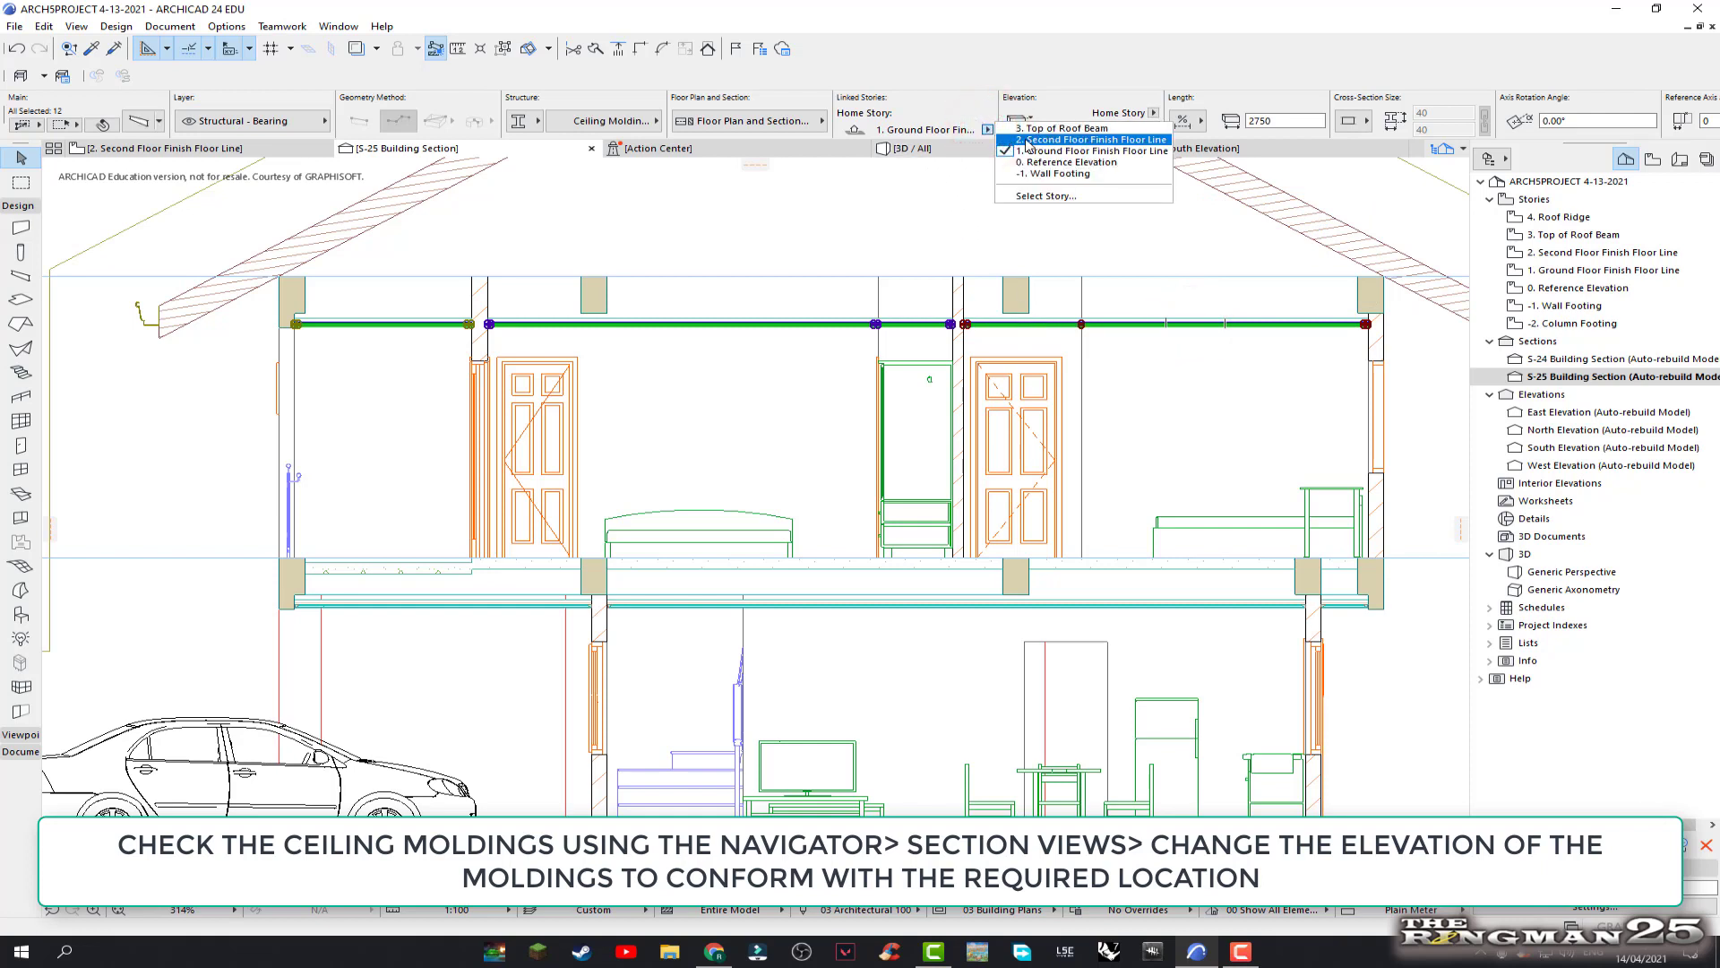
pyautogui.click(1054, 140)
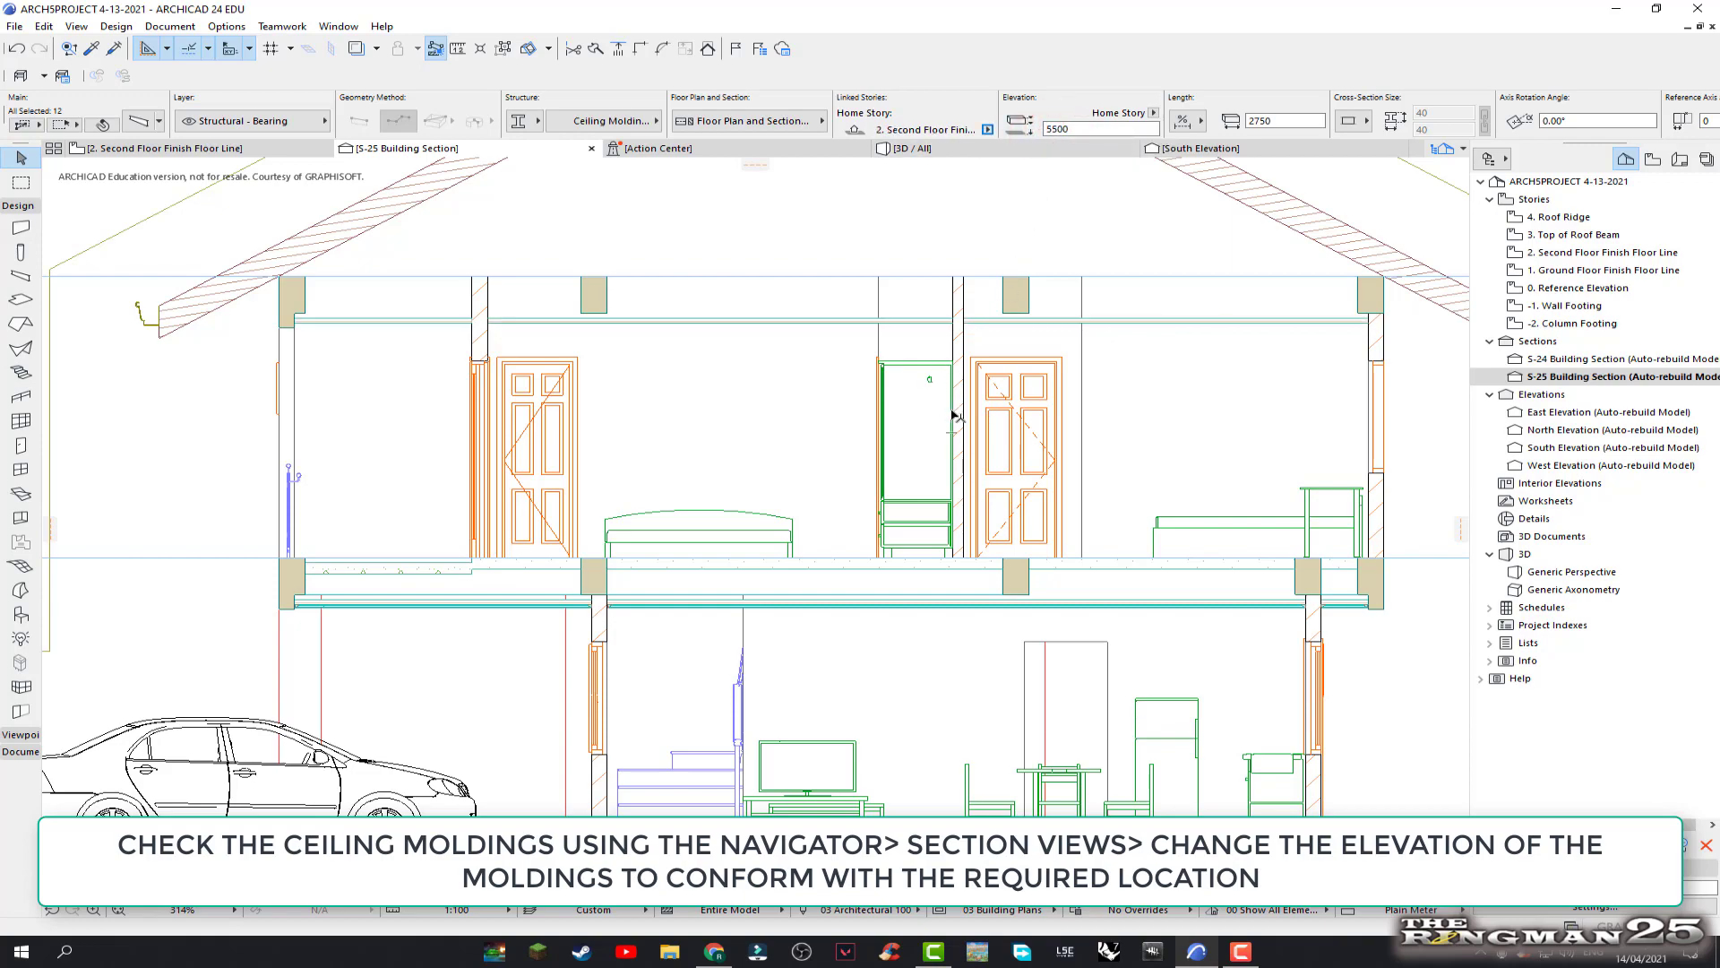
# Drag the selected upper moldings from their end down to the wall's ceiling corner at elevation 2500
pyautogui.scroll(-3, 954, 414)
pyautogui.scroll(-2, 941, 405)
pyautogui.scroll(-2, 928, 397)
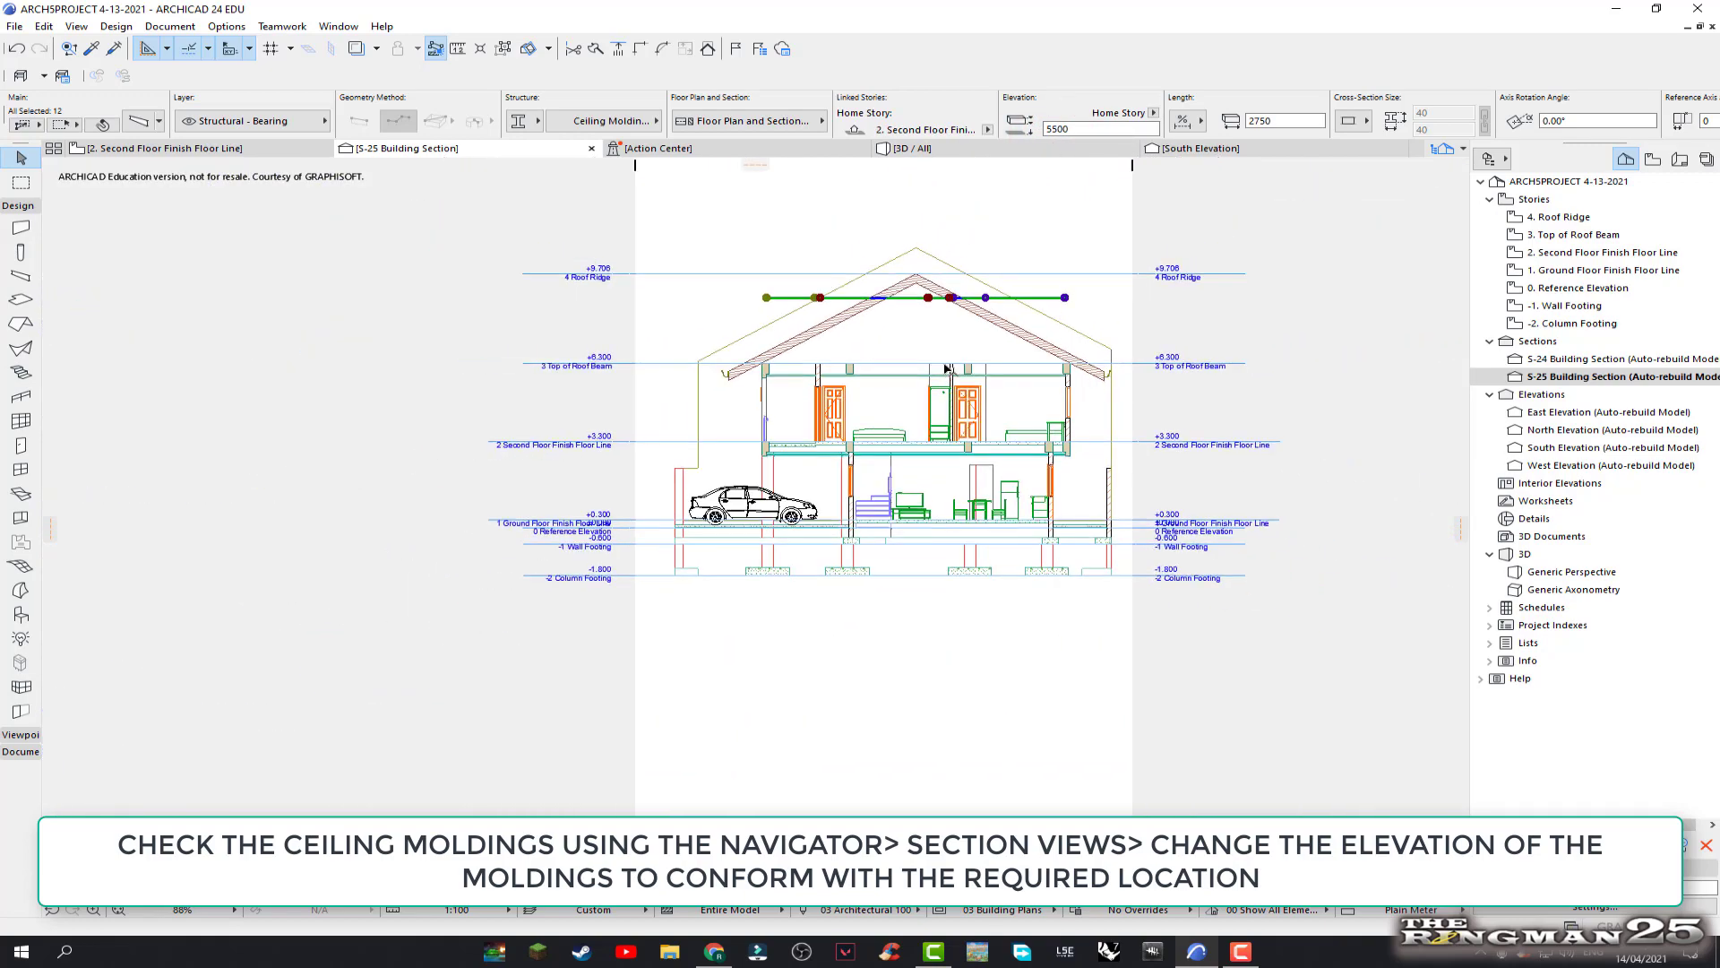
pyautogui.scroll(2, 806, 385)
pyautogui.scroll(3, 683, 406)
pyautogui.scroll(2, 634, 353)
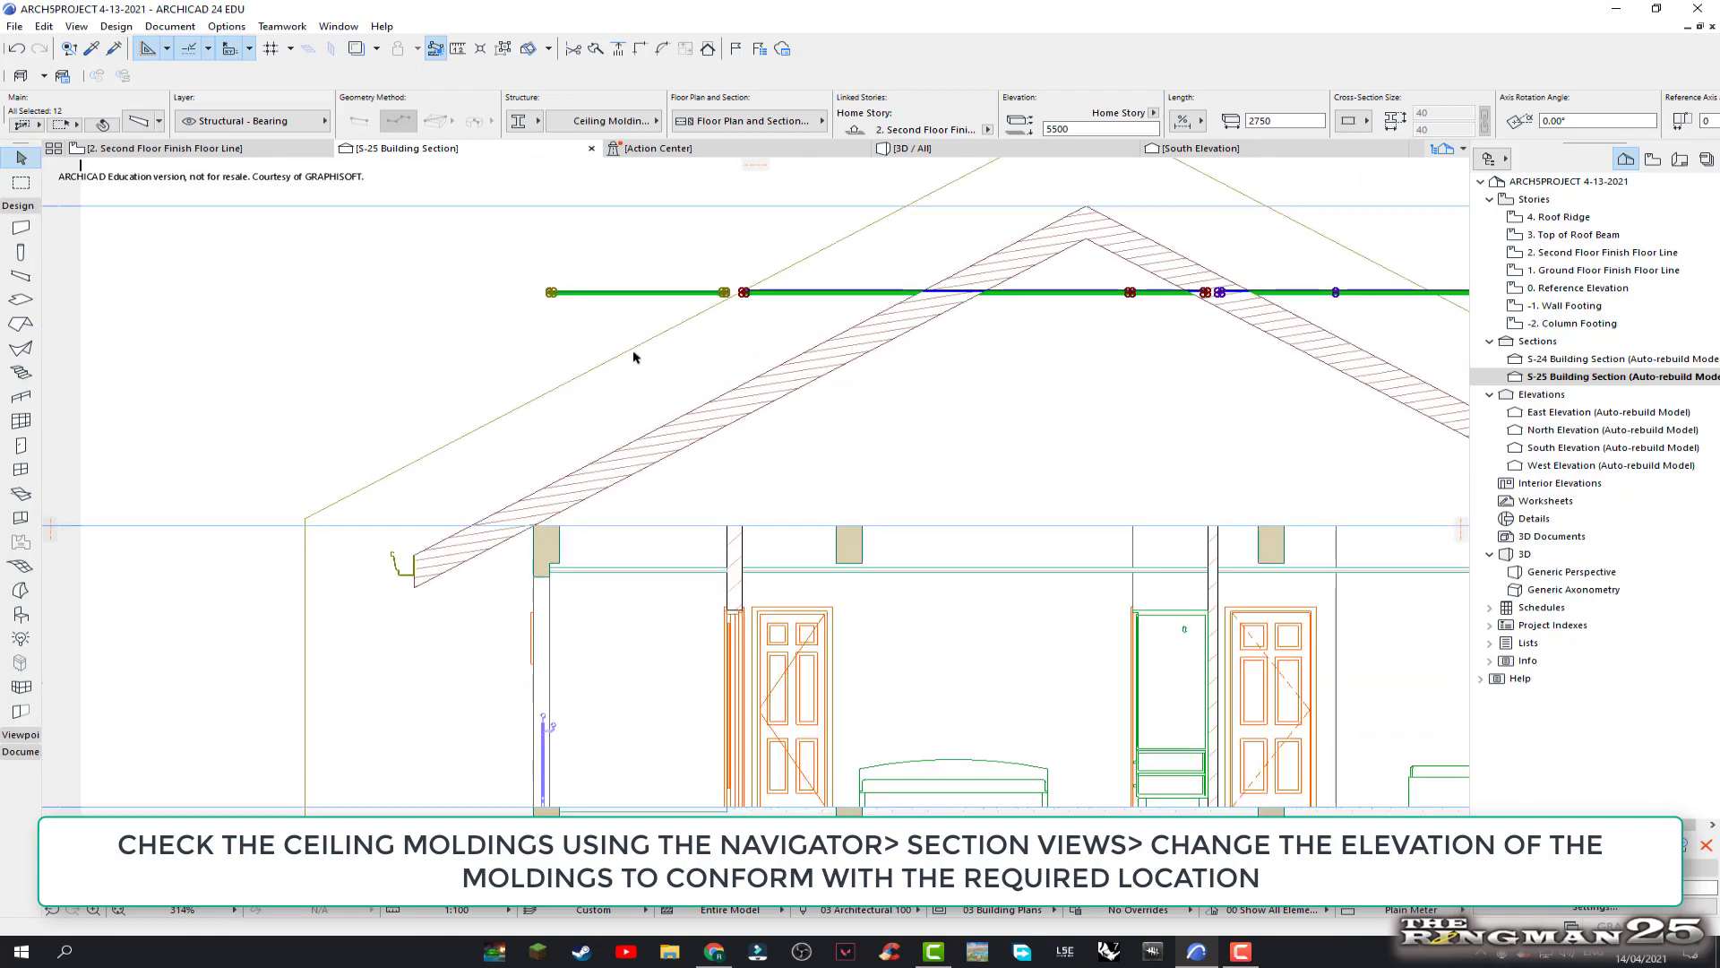
pyautogui.scroll(2, 537, 318)
pyautogui.scroll(2, 560, 269)
pyautogui.scroll(2, 562, 231)
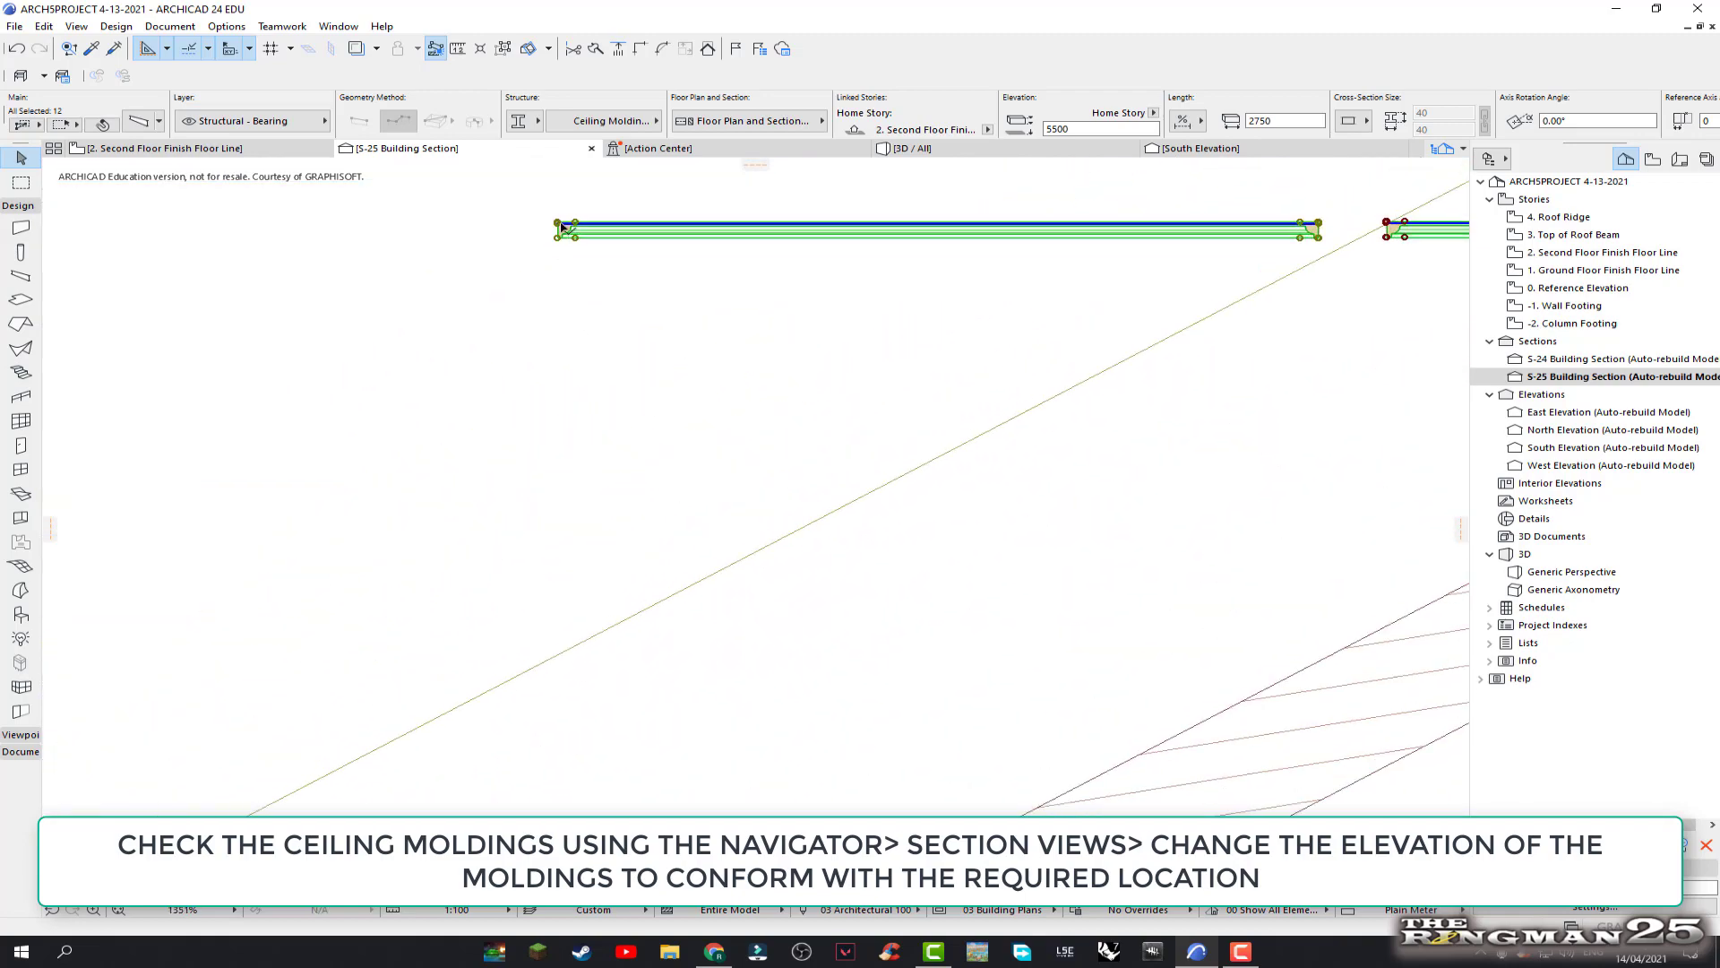
pyautogui.rightClick(562, 231)
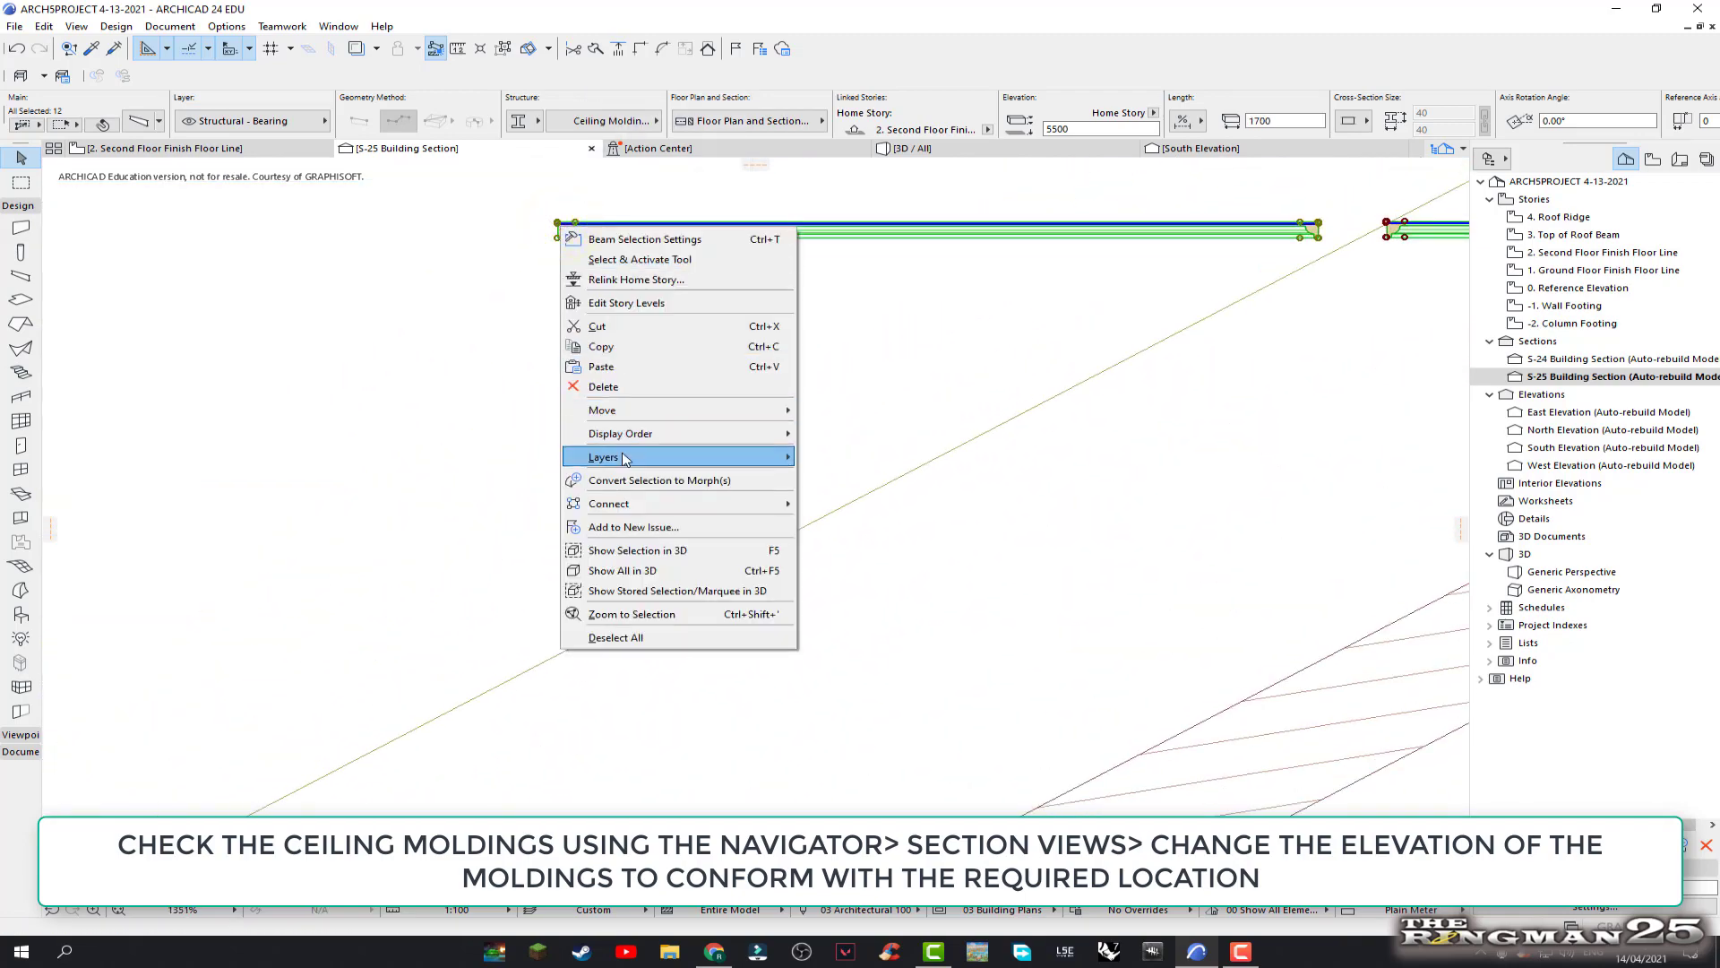
pyautogui.moveTo(602, 411)
pyautogui.click(860, 409)
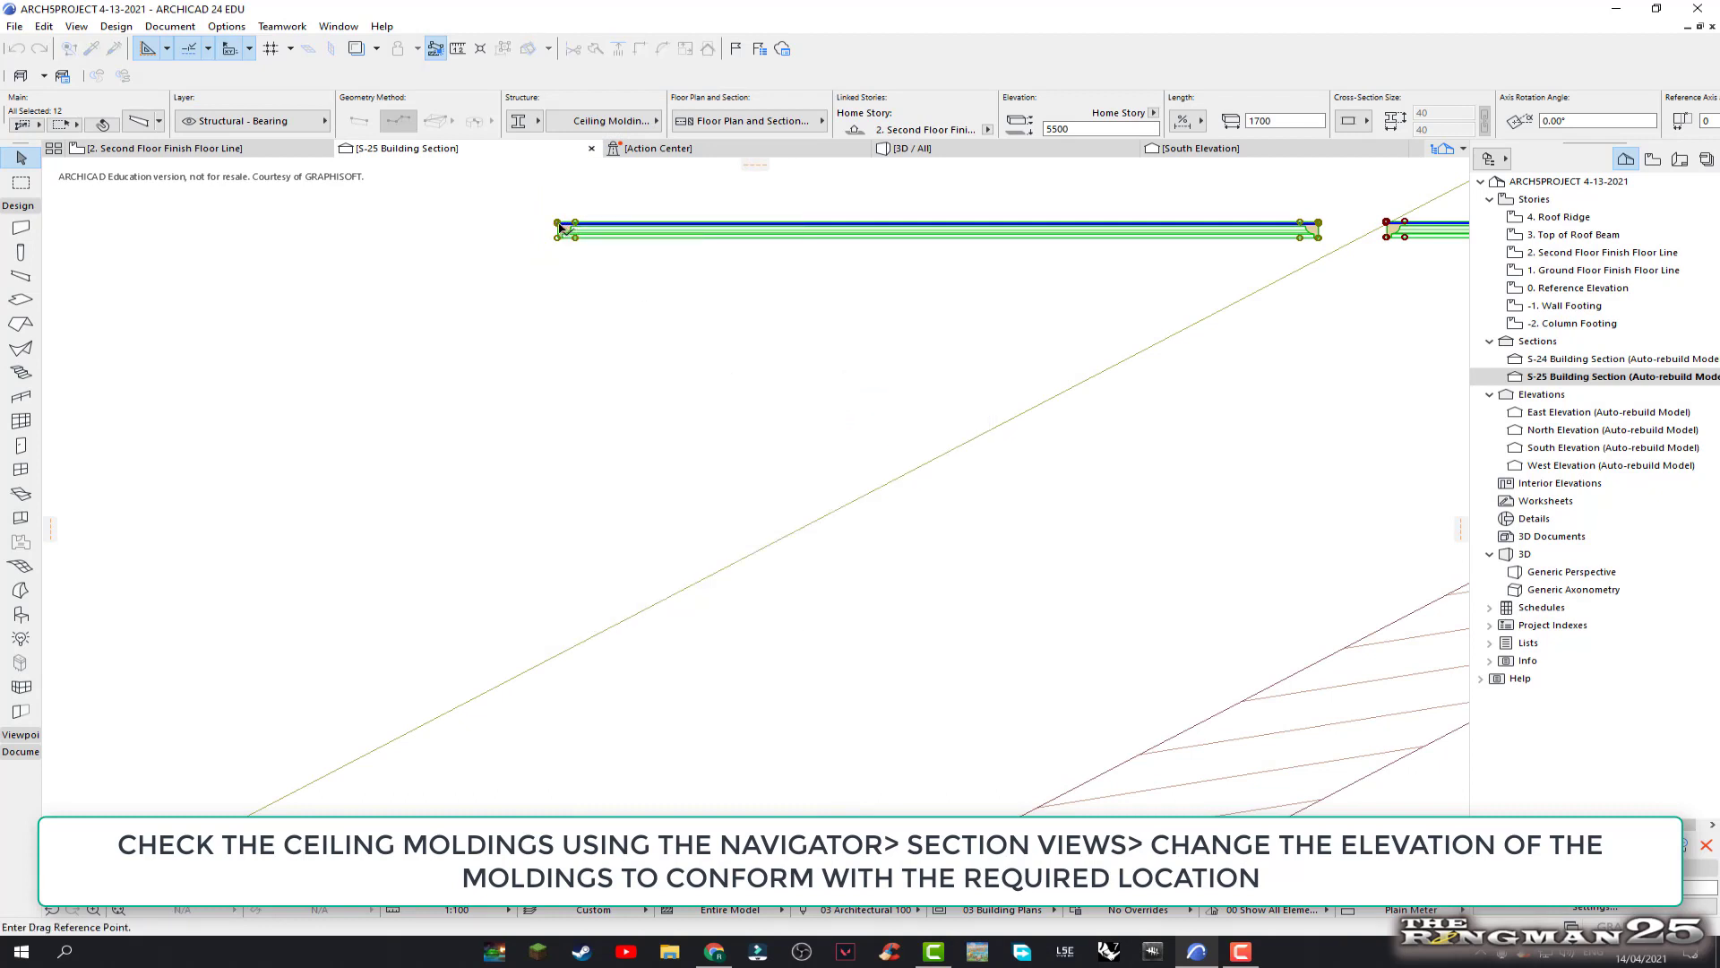
pyautogui.click(559, 228)
pyautogui.moveTo(568, 392); pyautogui.dragTo(617, 334, button='middle')
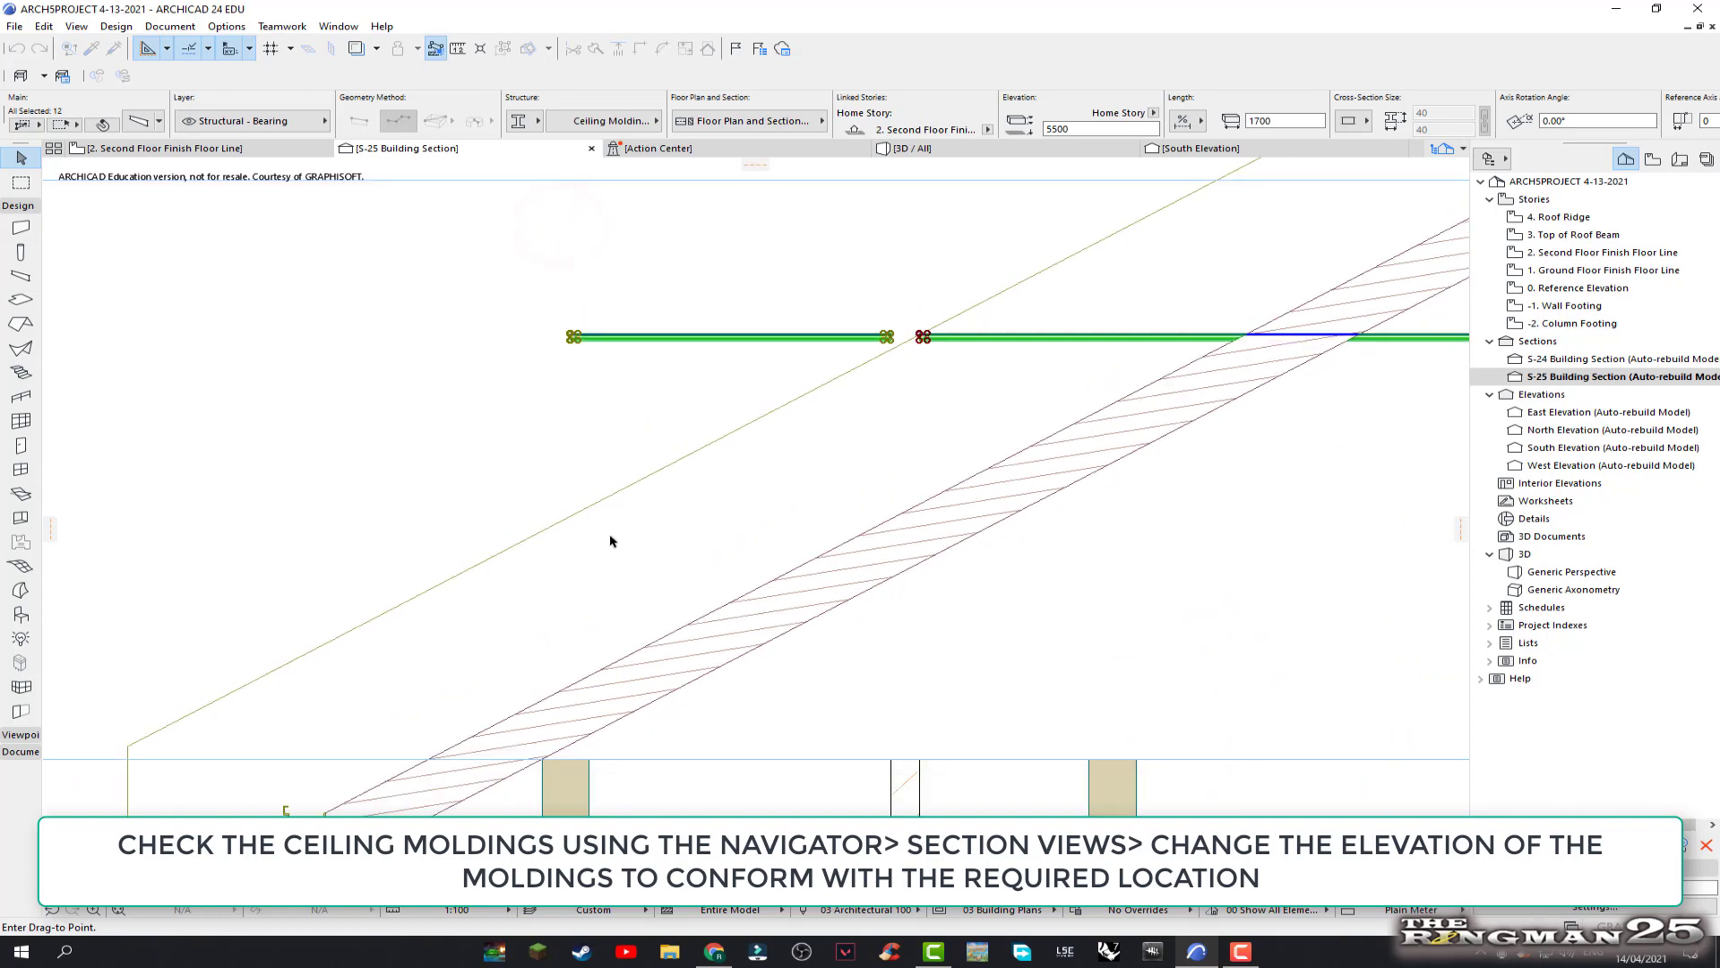
pyautogui.scroll(3, 570, 568)
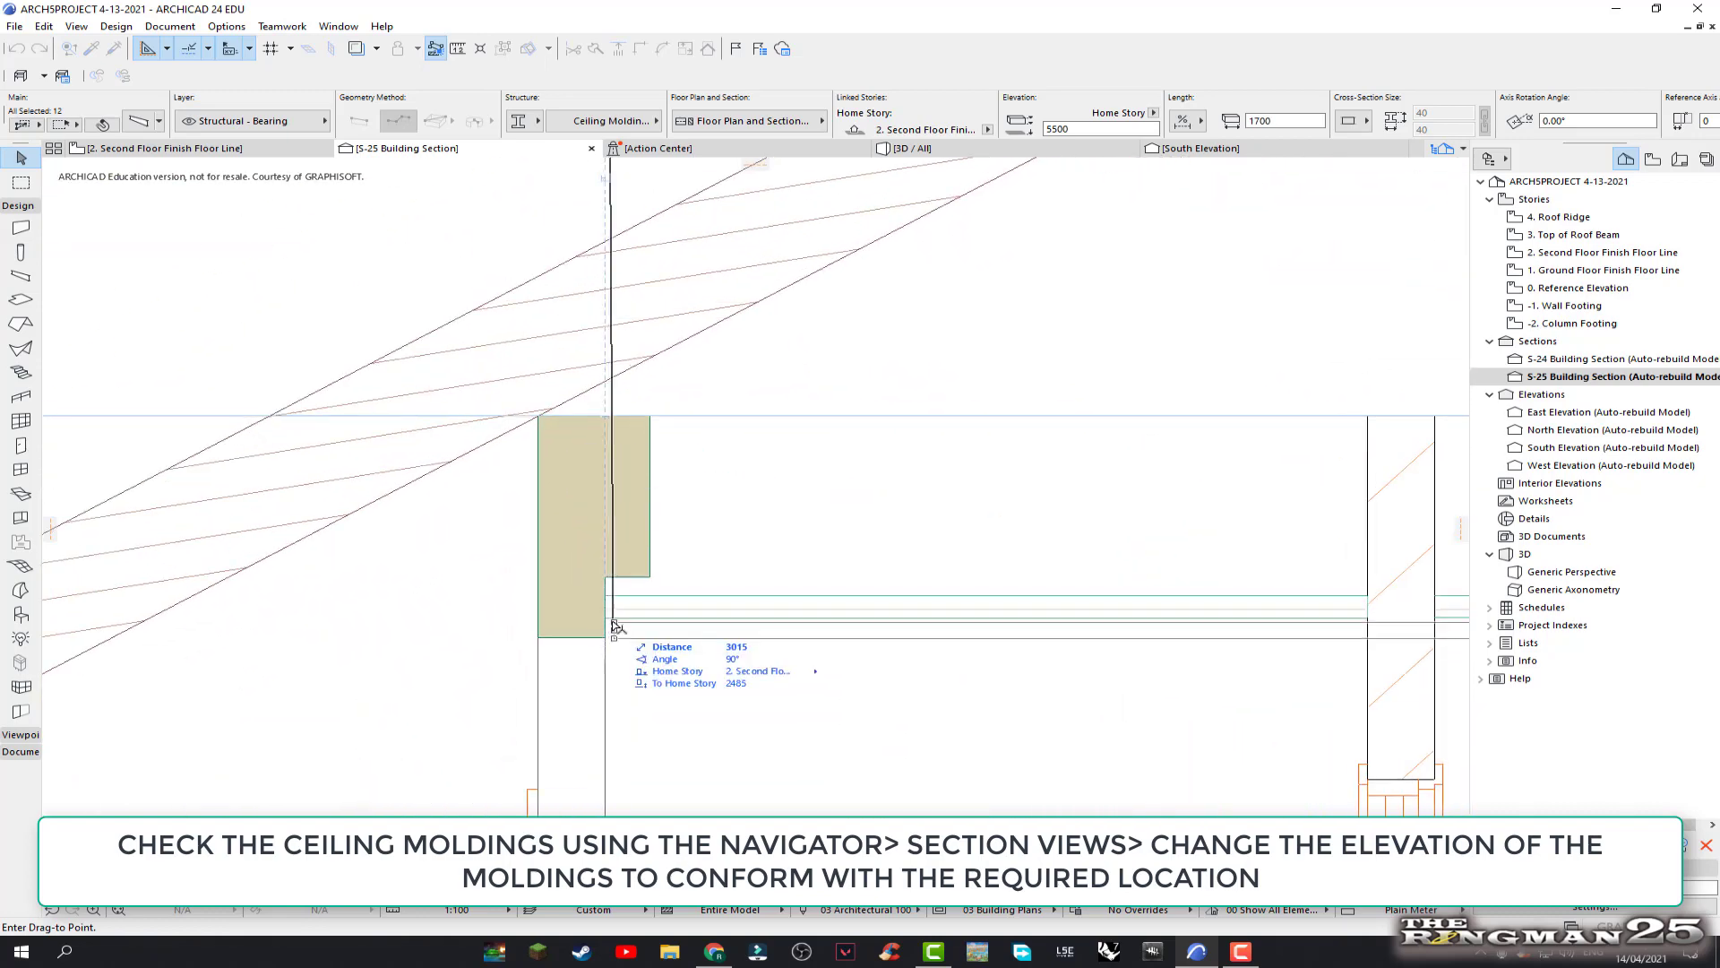
pyautogui.click(605, 618)
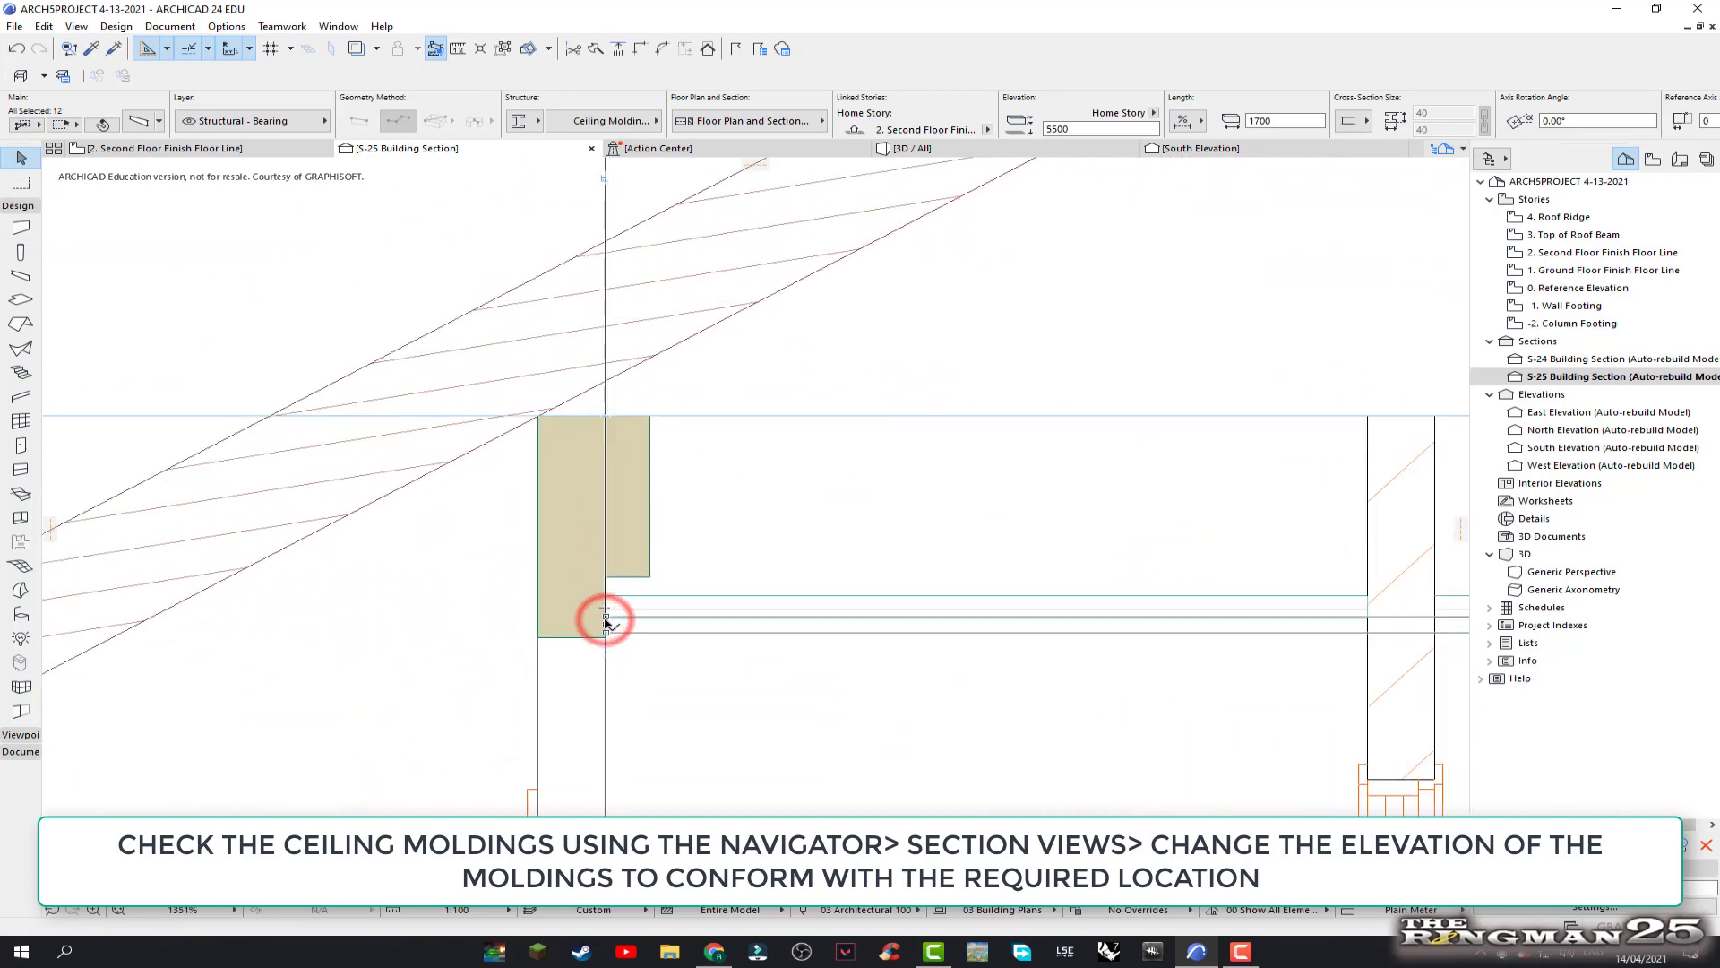
pyautogui.scroll(-1, 695, 642)
pyautogui.scroll(-2, 695, 642)
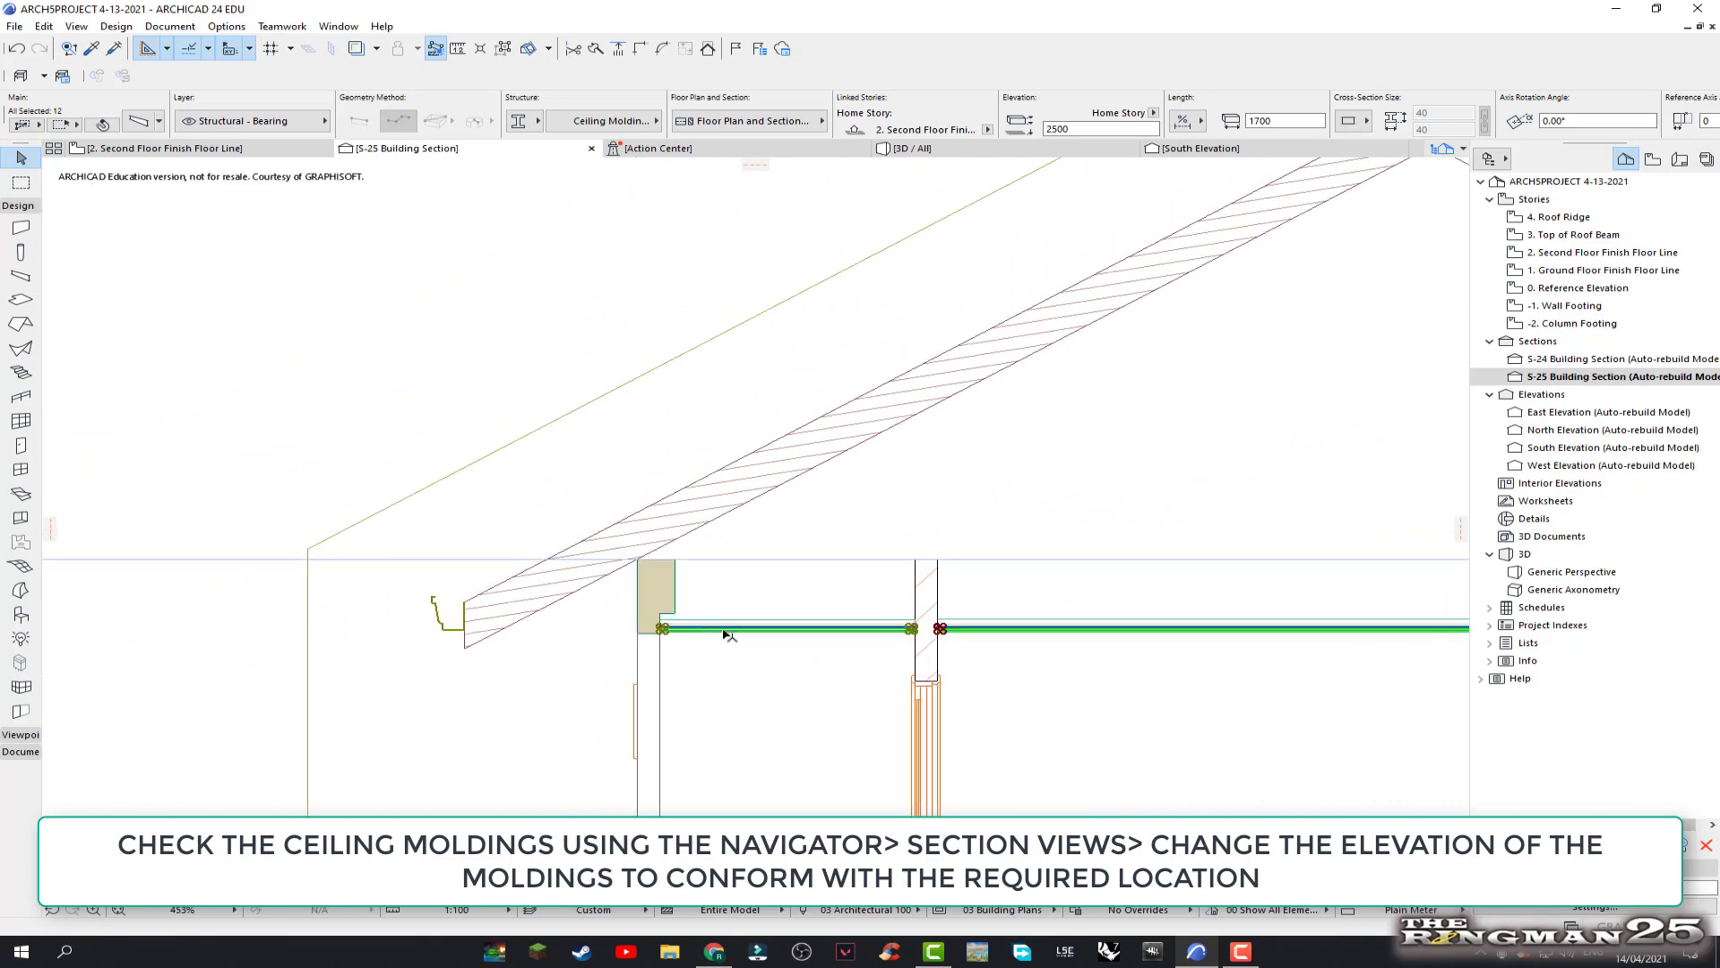
# Inspect the left and right ceiling moldings' Info Box elevations, clearing a mistaken slab pick
pyautogui.press('Escape')
pyautogui.scroll(-1, 1115, 632)
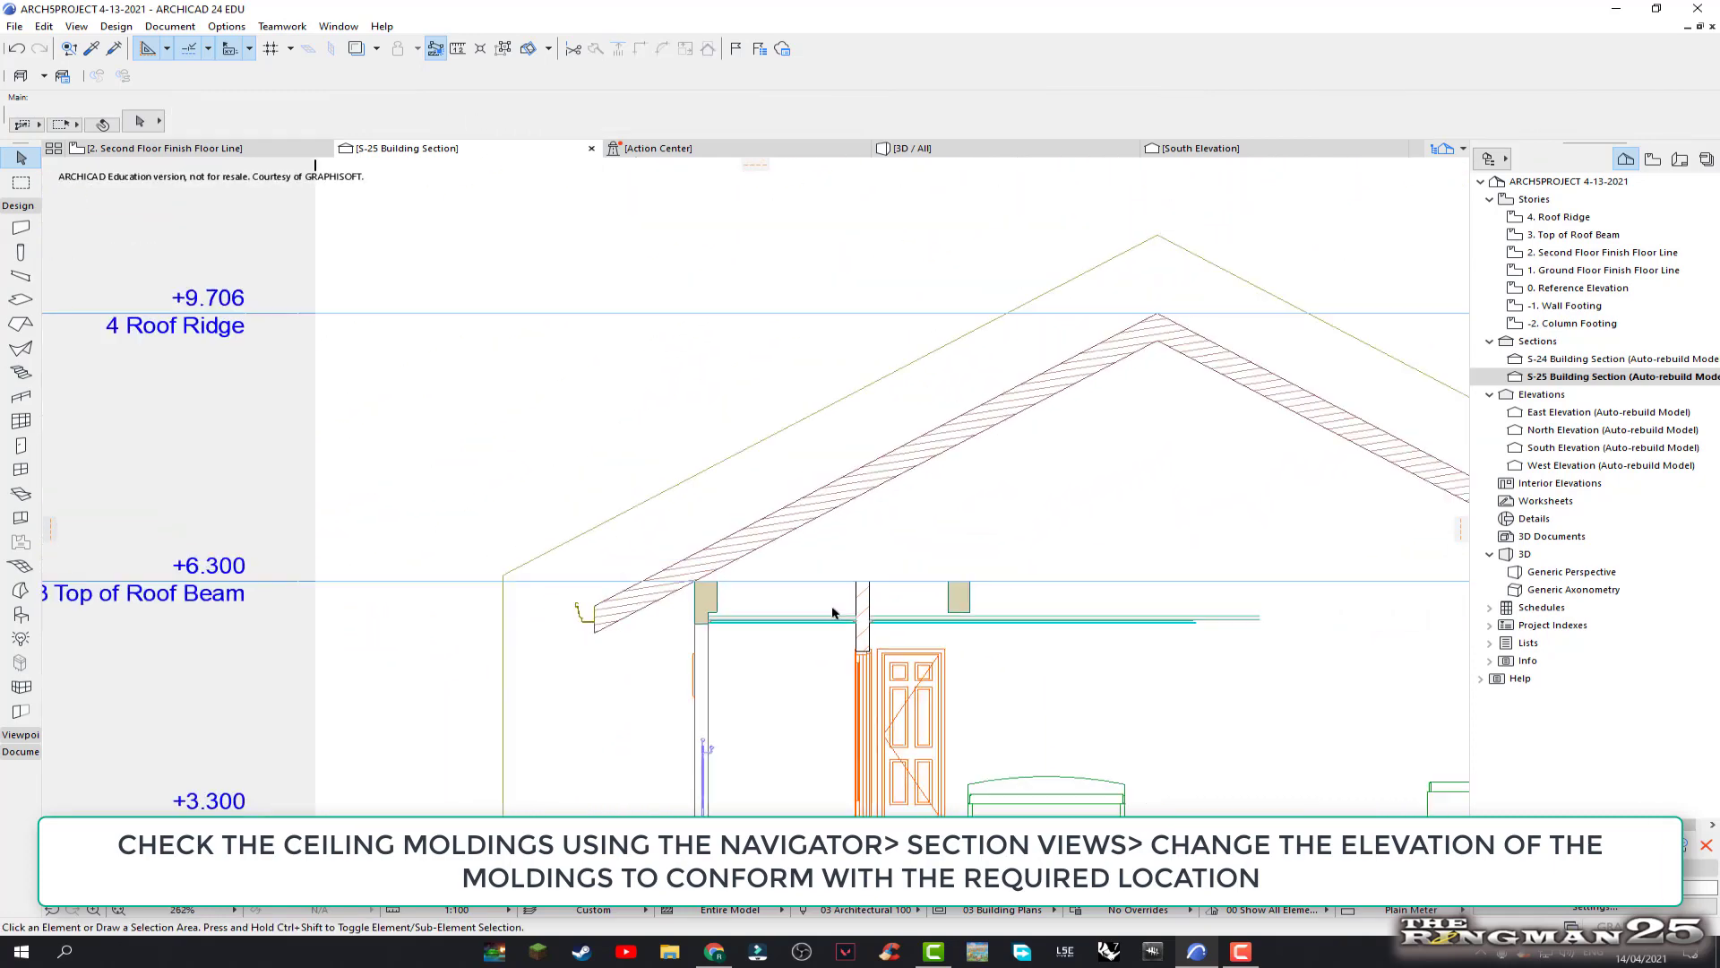
pyautogui.scroll(-1, 1116, 633)
pyautogui.scroll(2, 702, 469)
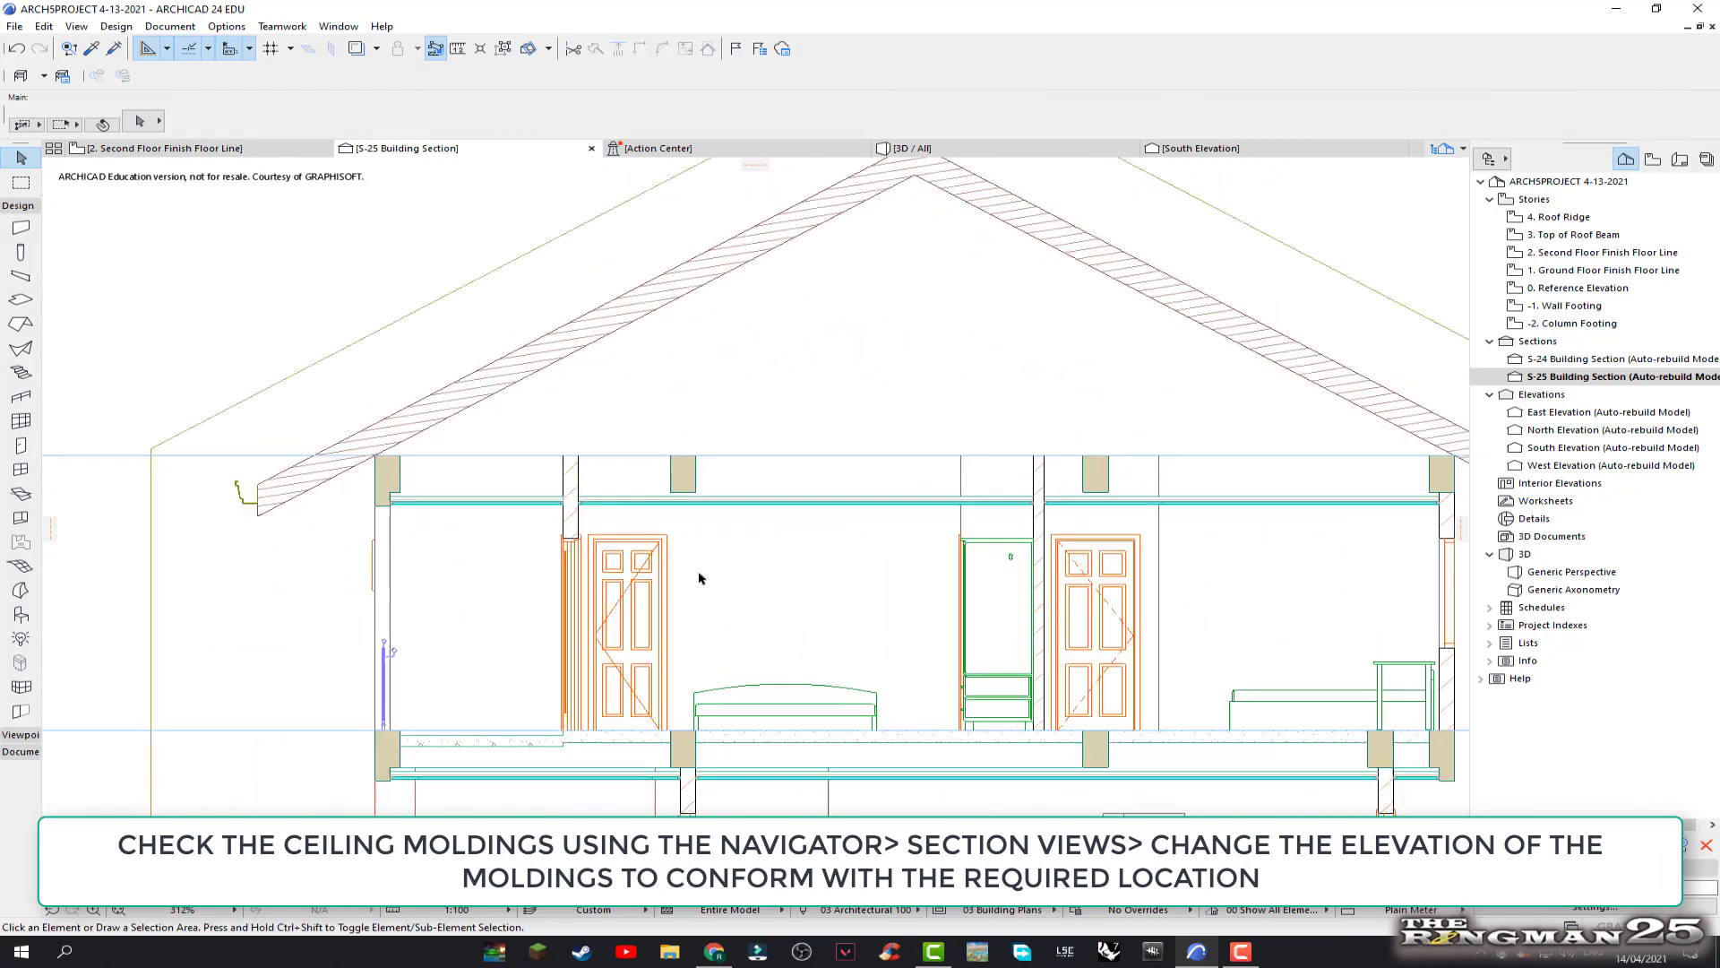
pyautogui.click(450, 502)
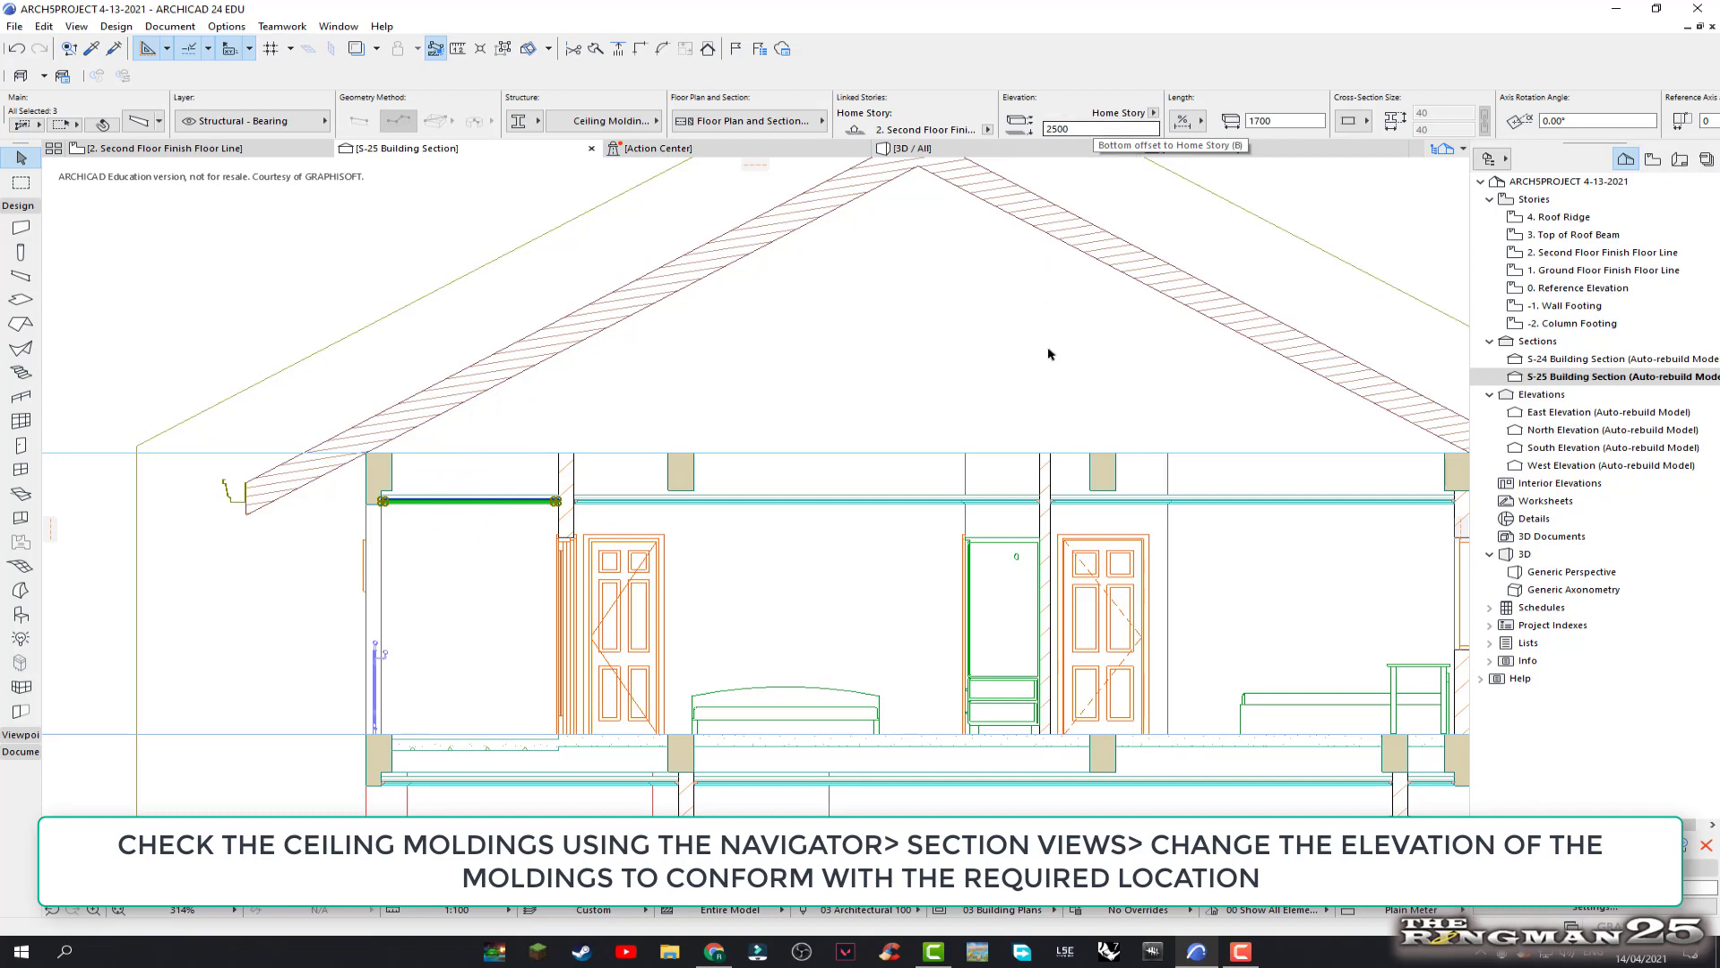
pyautogui.click(806, 499)
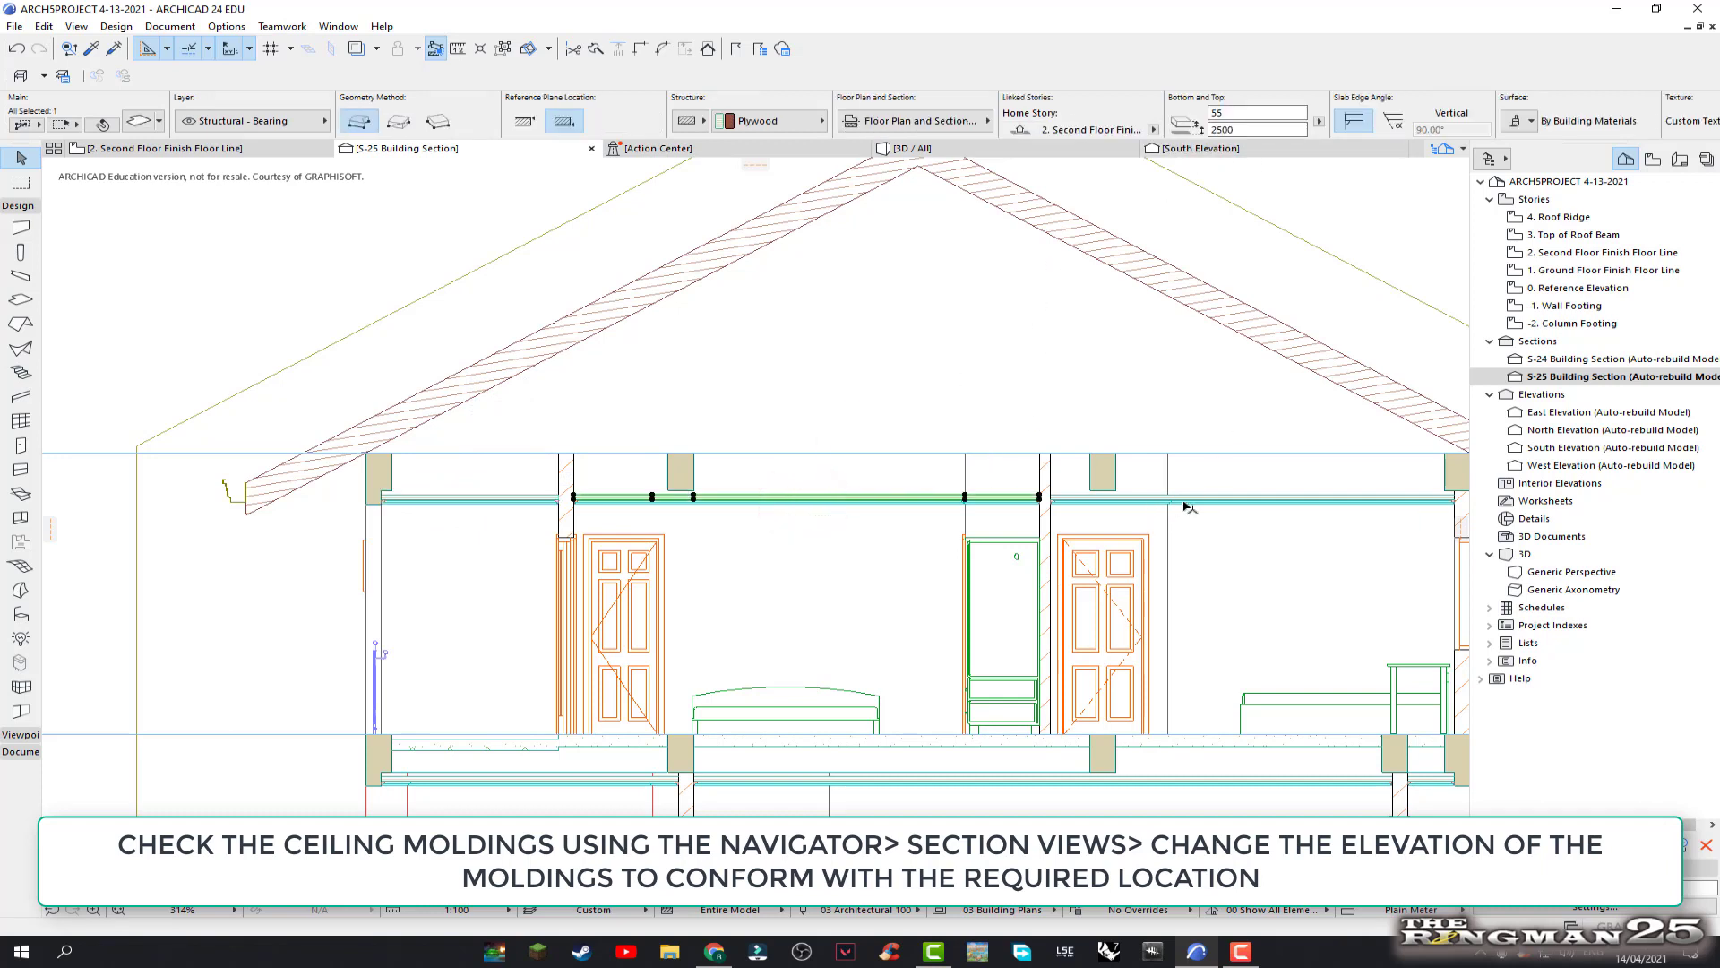
pyautogui.scroll(2, 1002, 522)
pyautogui.scroll(2, 1002, 523)
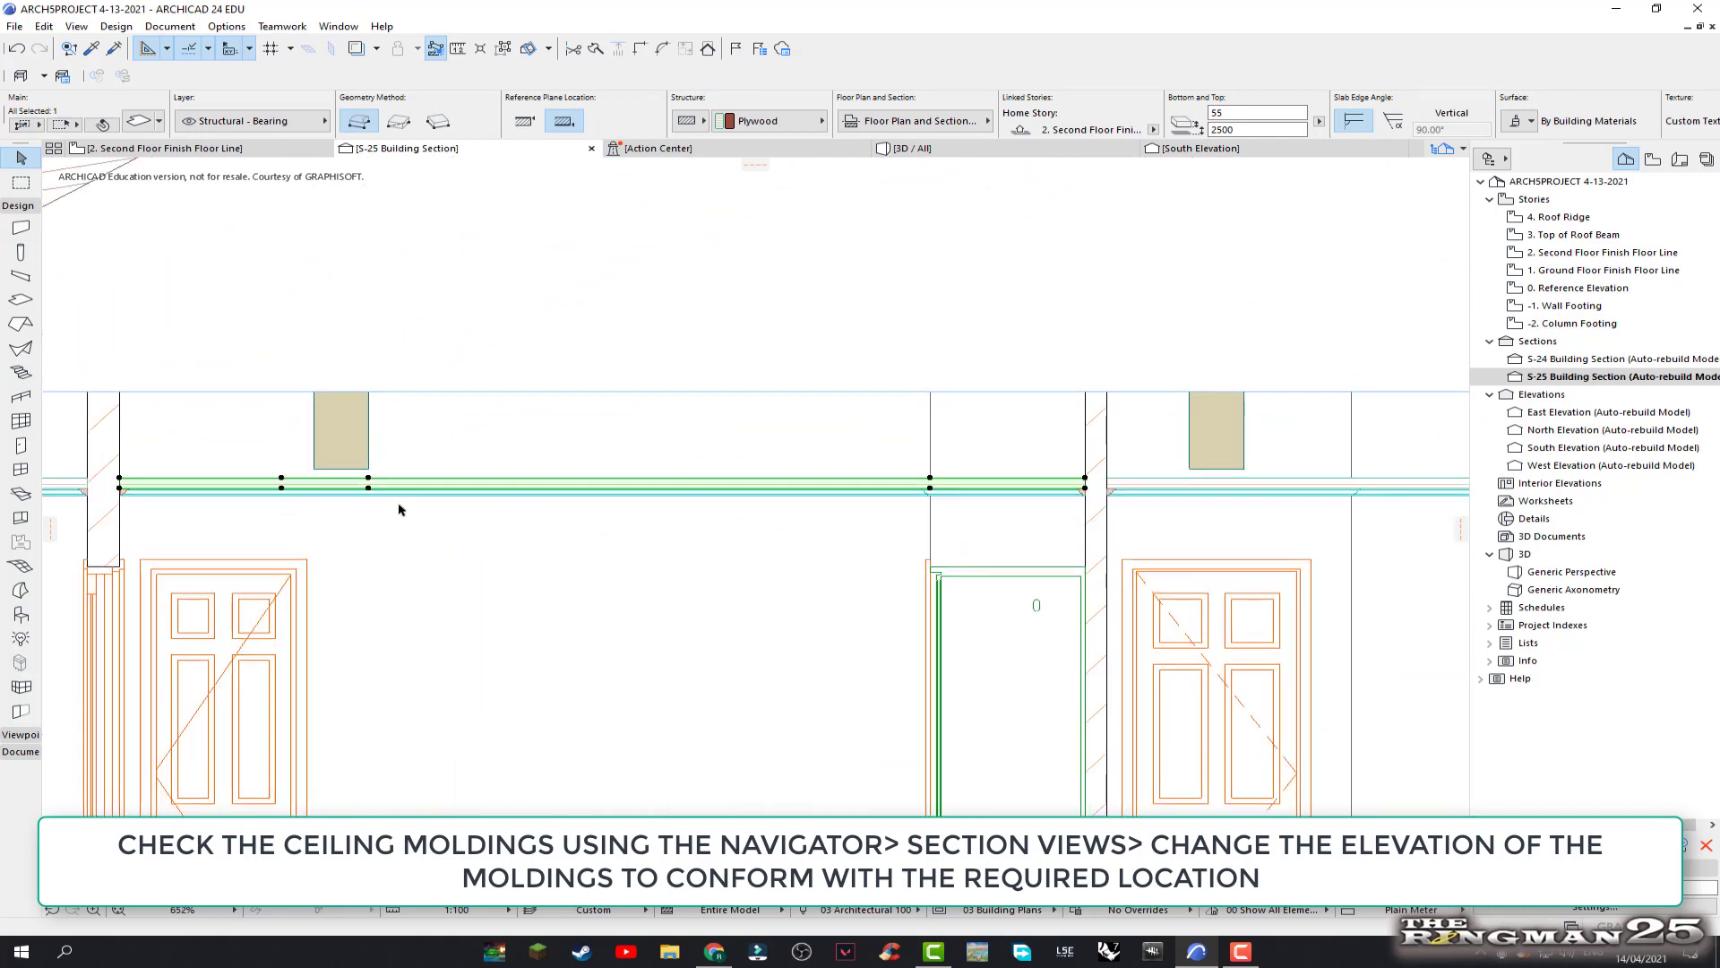
pyautogui.click(353, 507)
pyautogui.click(342, 493)
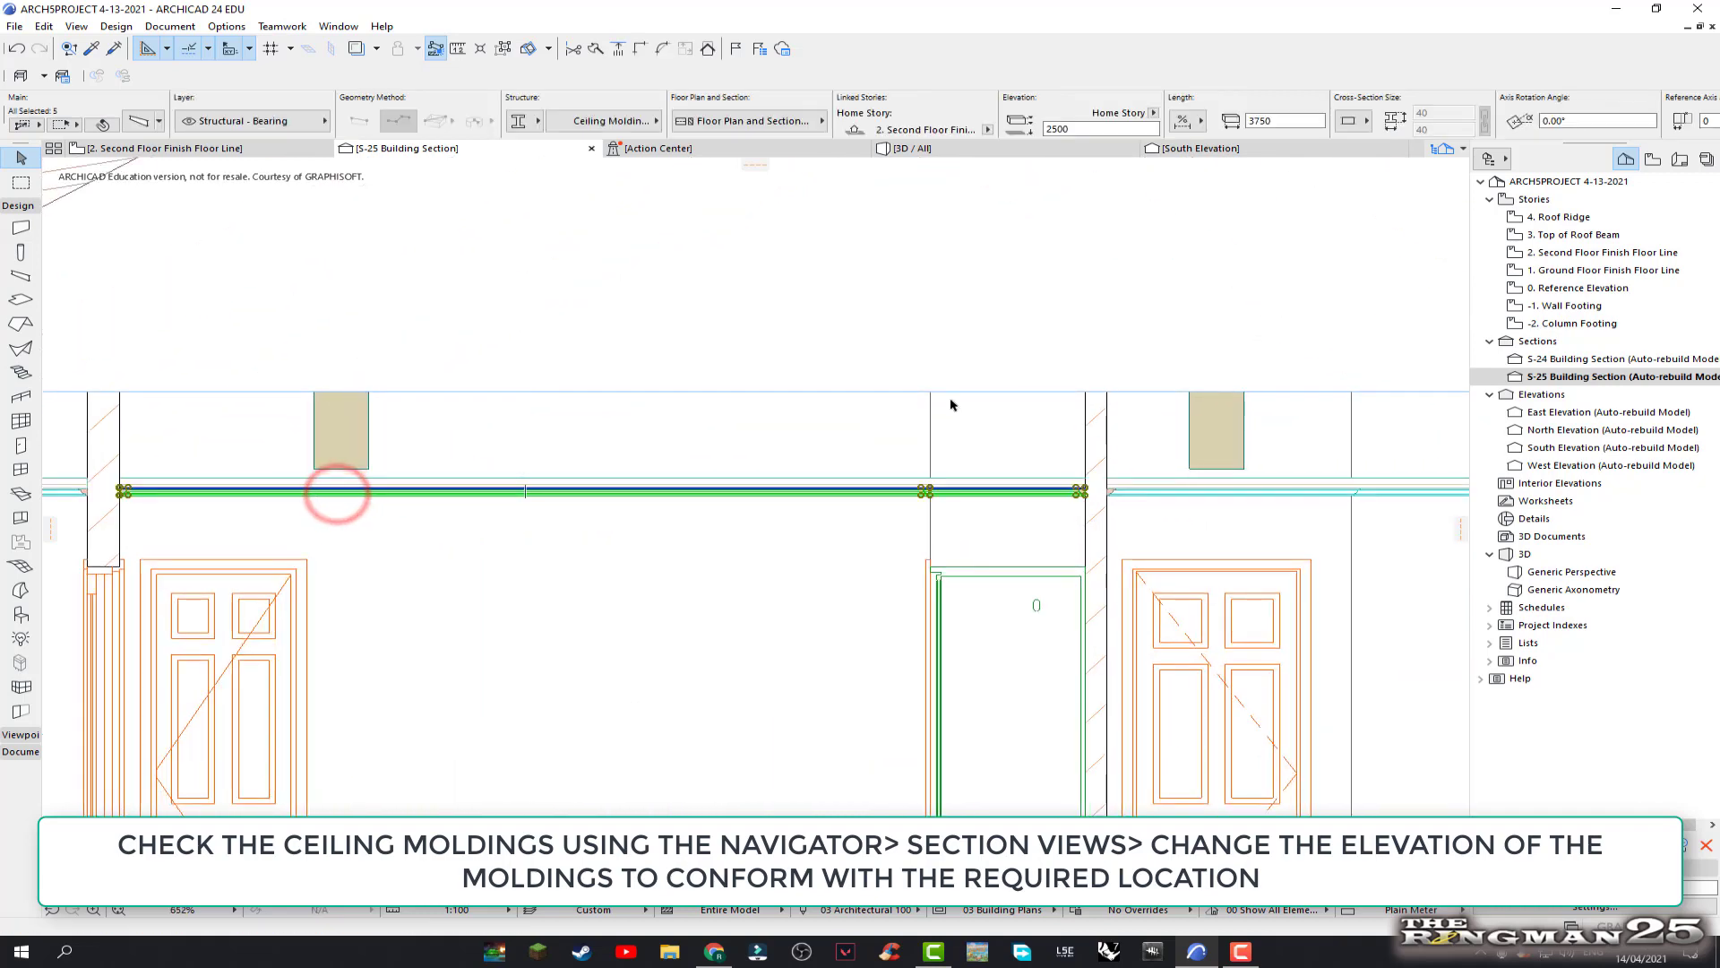
pyautogui.click(1239, 492)
pyautogui.scroll(-6, 1232, 511)
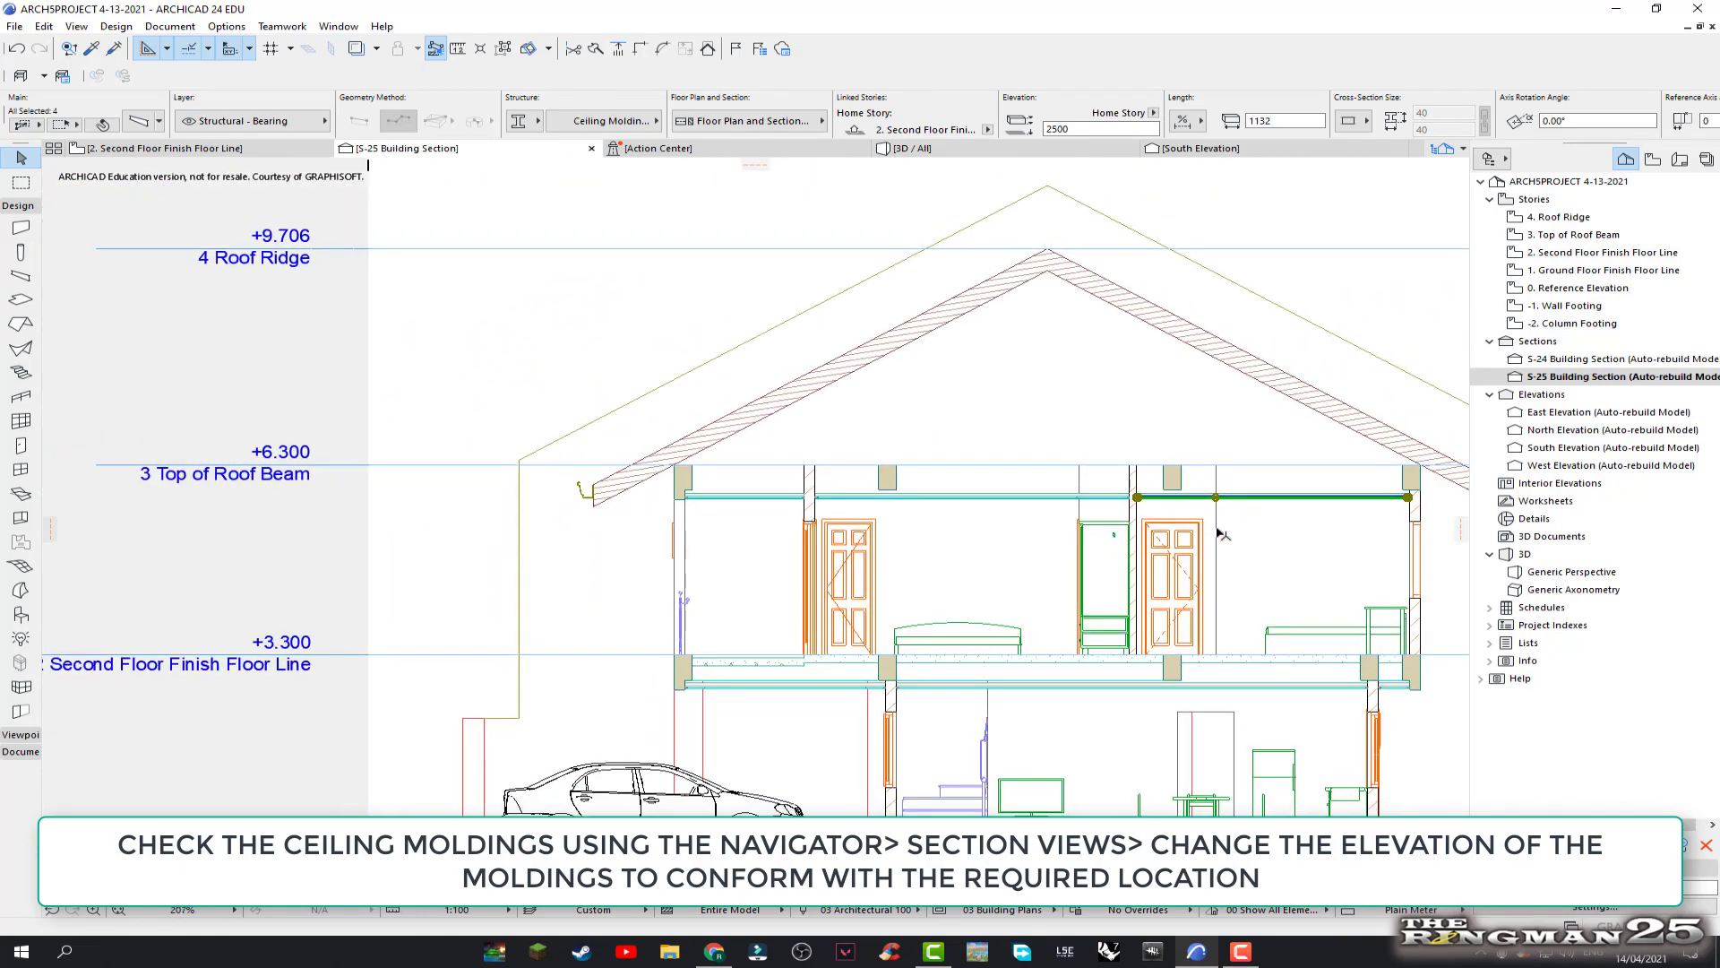
pyautogui.scroll(-1, 1223, 535)
pyautogui.scroll(3, 1299, 582)
pyautogui.scroll(2, 1344, 627)
pyautogui.scroll(1, 1269, 725)
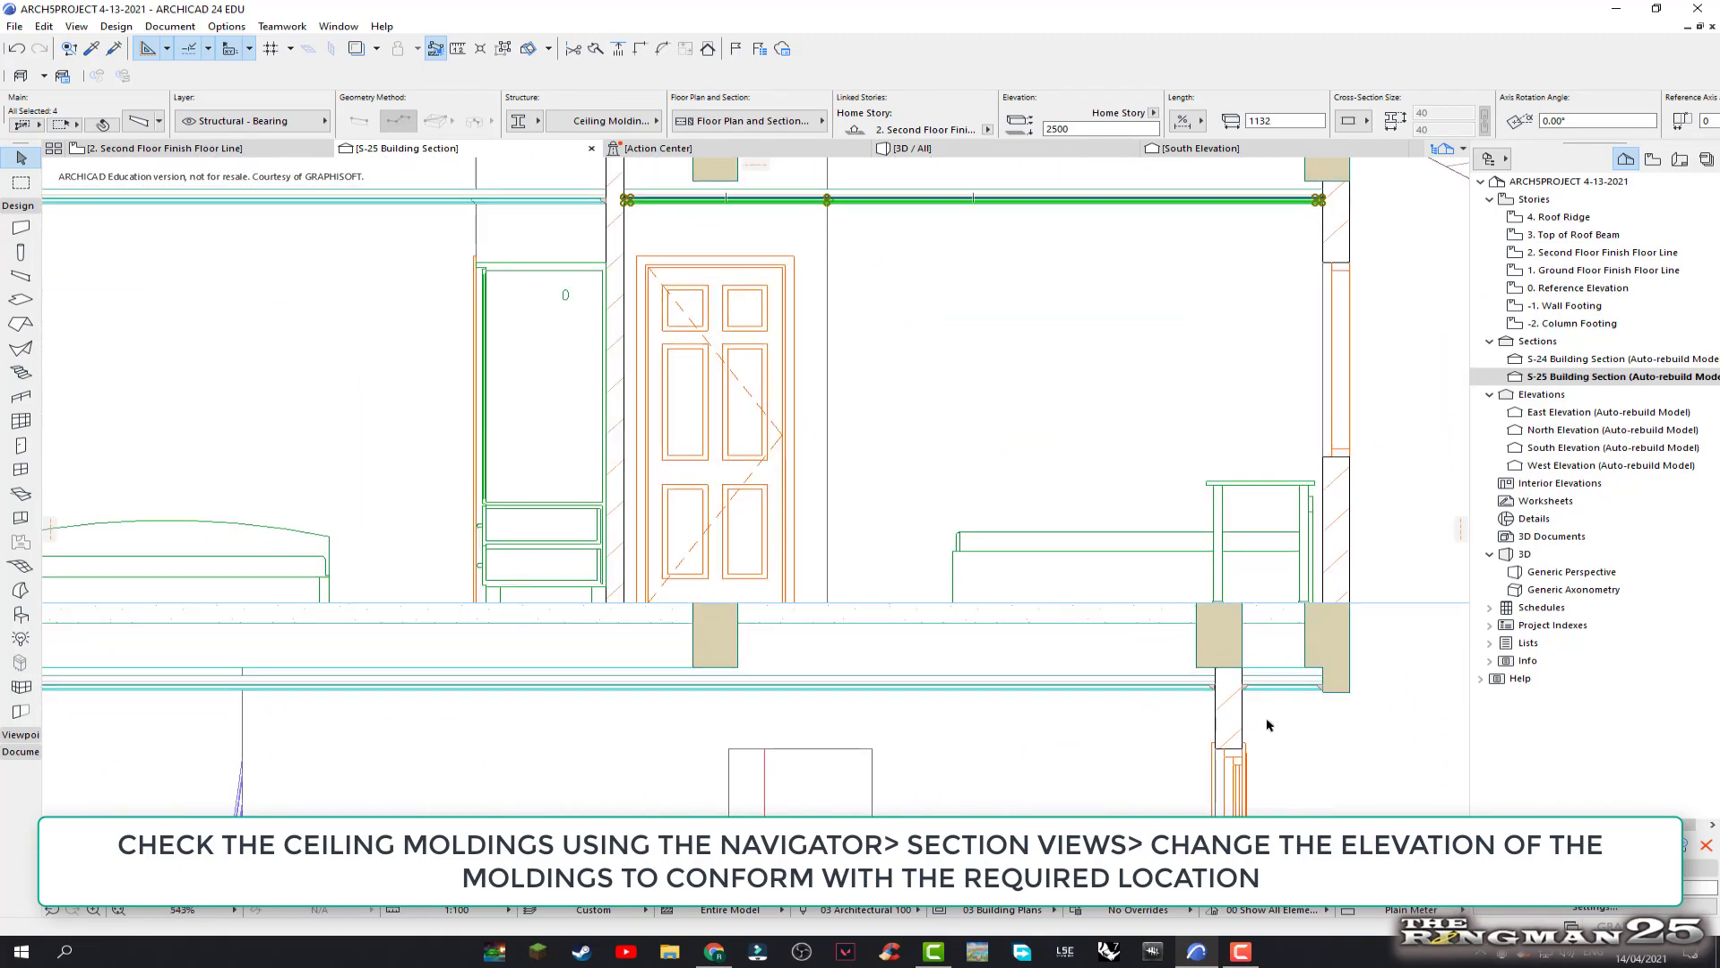
pyautogui.scroll(2, 1269, 725)
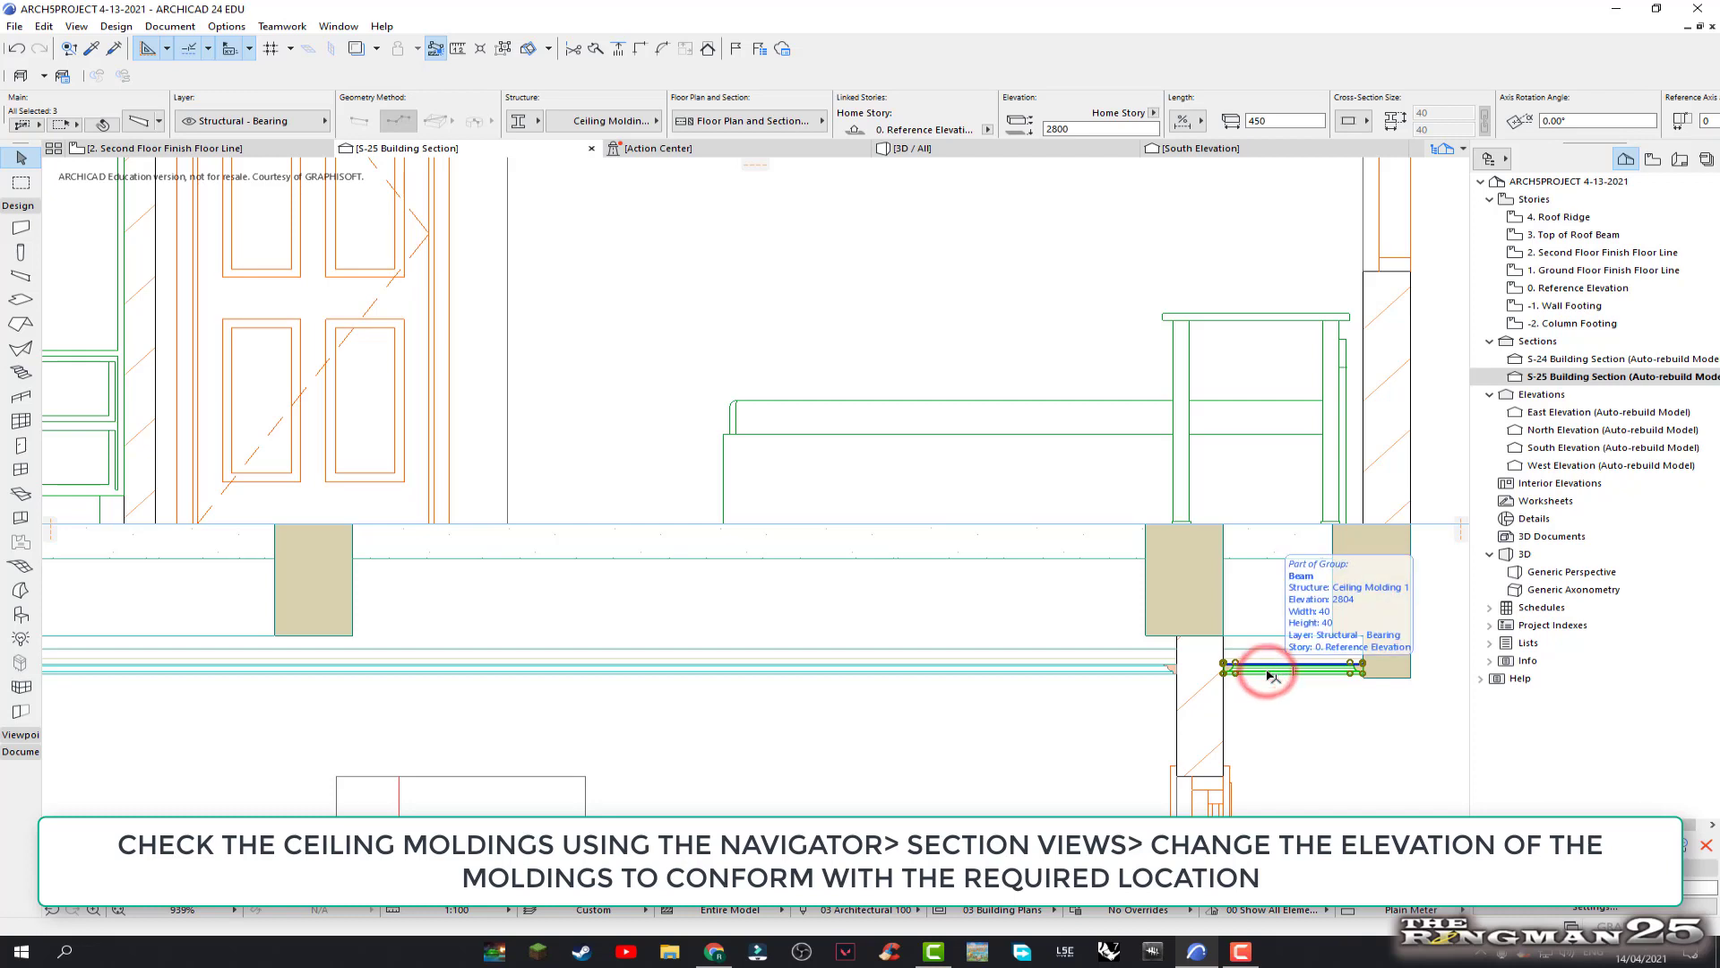
# Select the long ground-floor ceiling molding together with the left molding segment
pyautogui.moveTo(1055, 669)
pyautogui.click(1051, 672)
pyautogui.scroll(-2, 1029, 674)
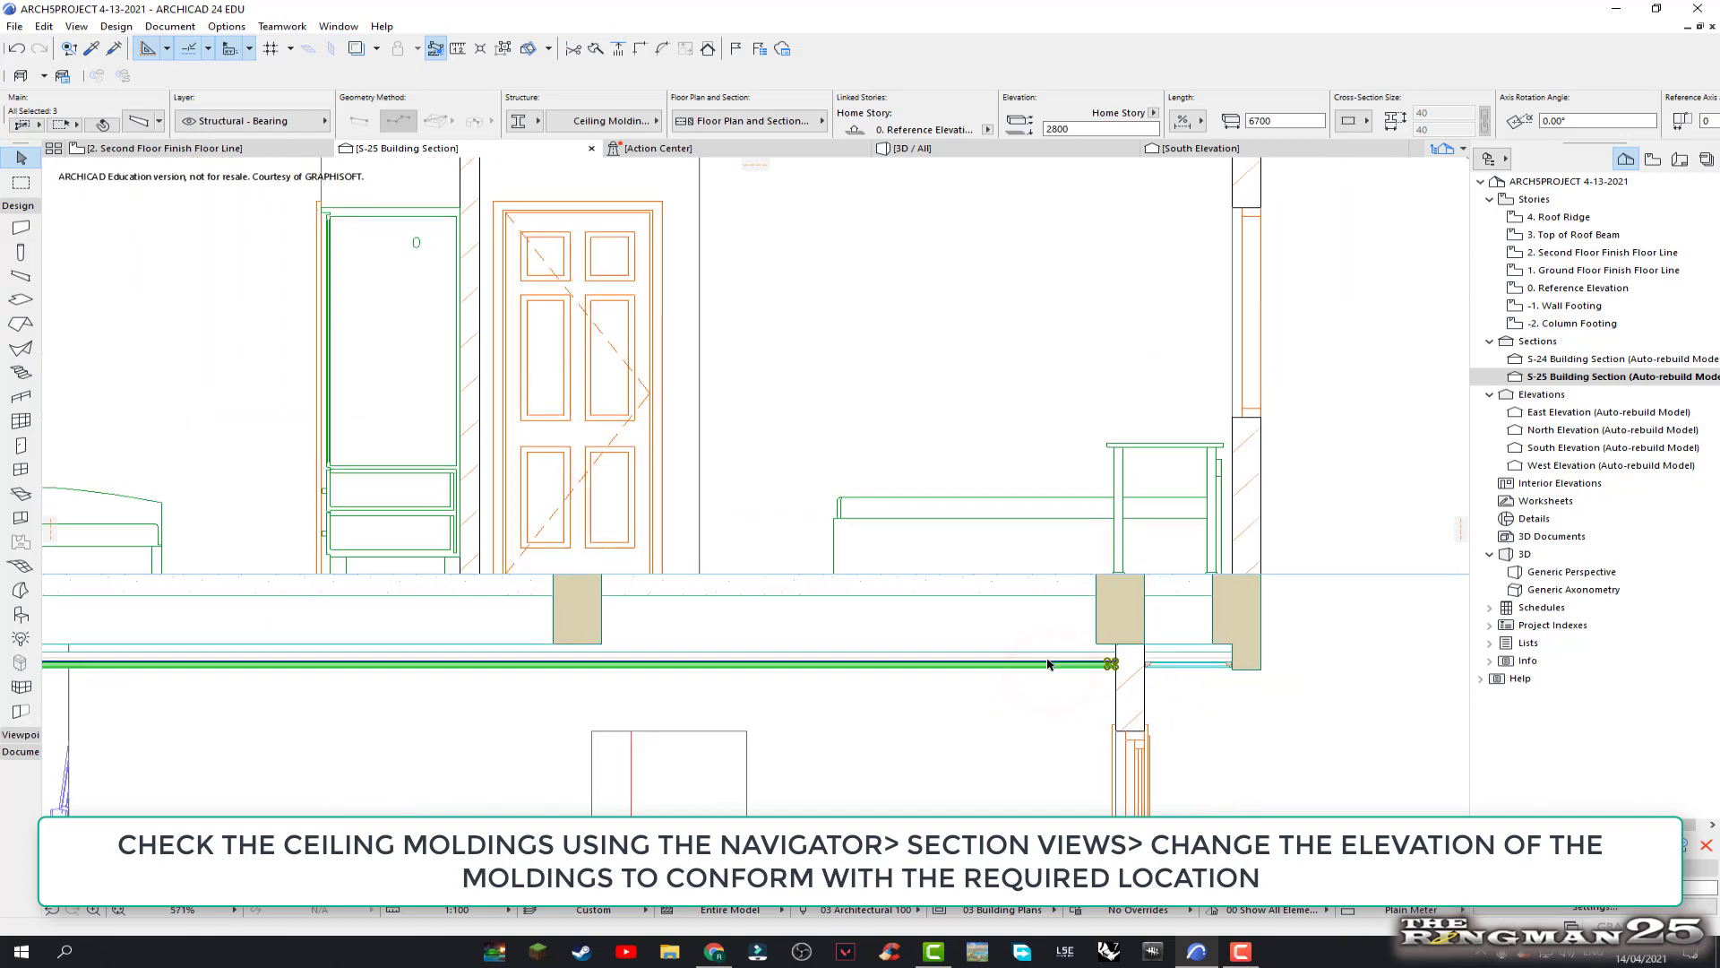
pyautogui.scroll(-3, 1075, 645)
pyautogui.scroll(-2, 1165, 618)
pyautogui.moveTo(1245, 604); pyautogui.dragTo(1290, 580, button='middle')
pyautogui.scroll(2, 1290, 579)
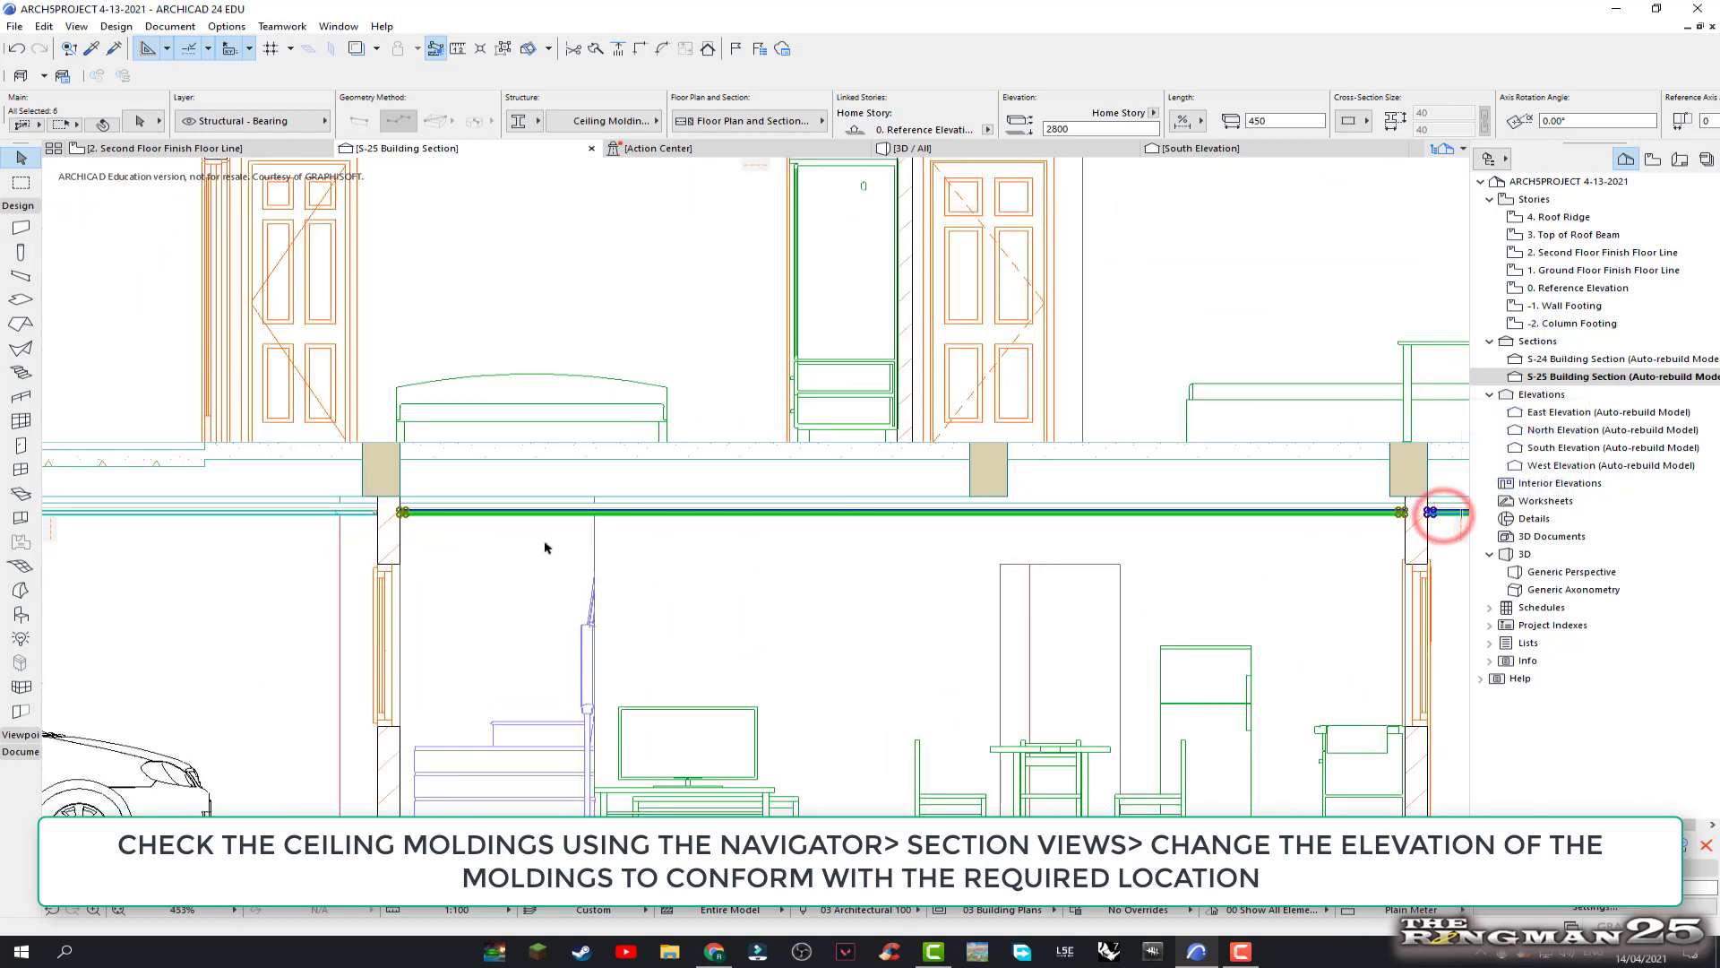
pyautogui.keyDown('shift'); pyautogui.click(288, 515); pyautogui.keyUp('shift')
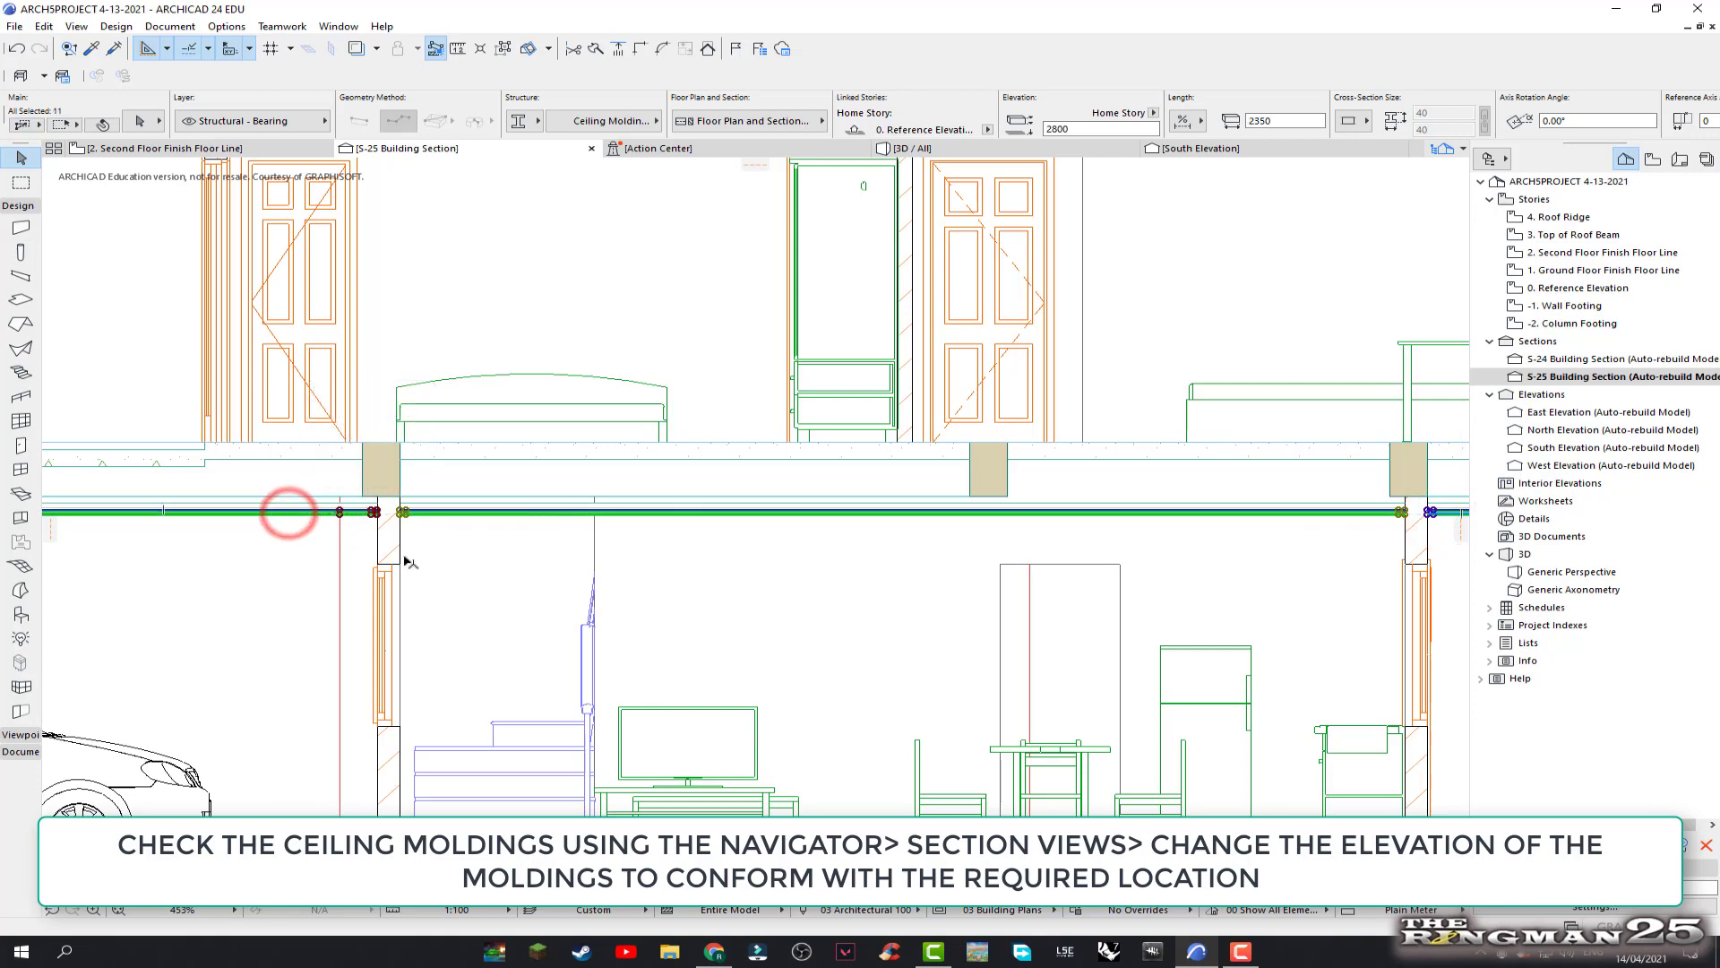
pyautogui.scroll(-5, 288, 515)
pyautogui.scroll(-1, 358, 519)
pyautogui.scroll(6, 588, 534)
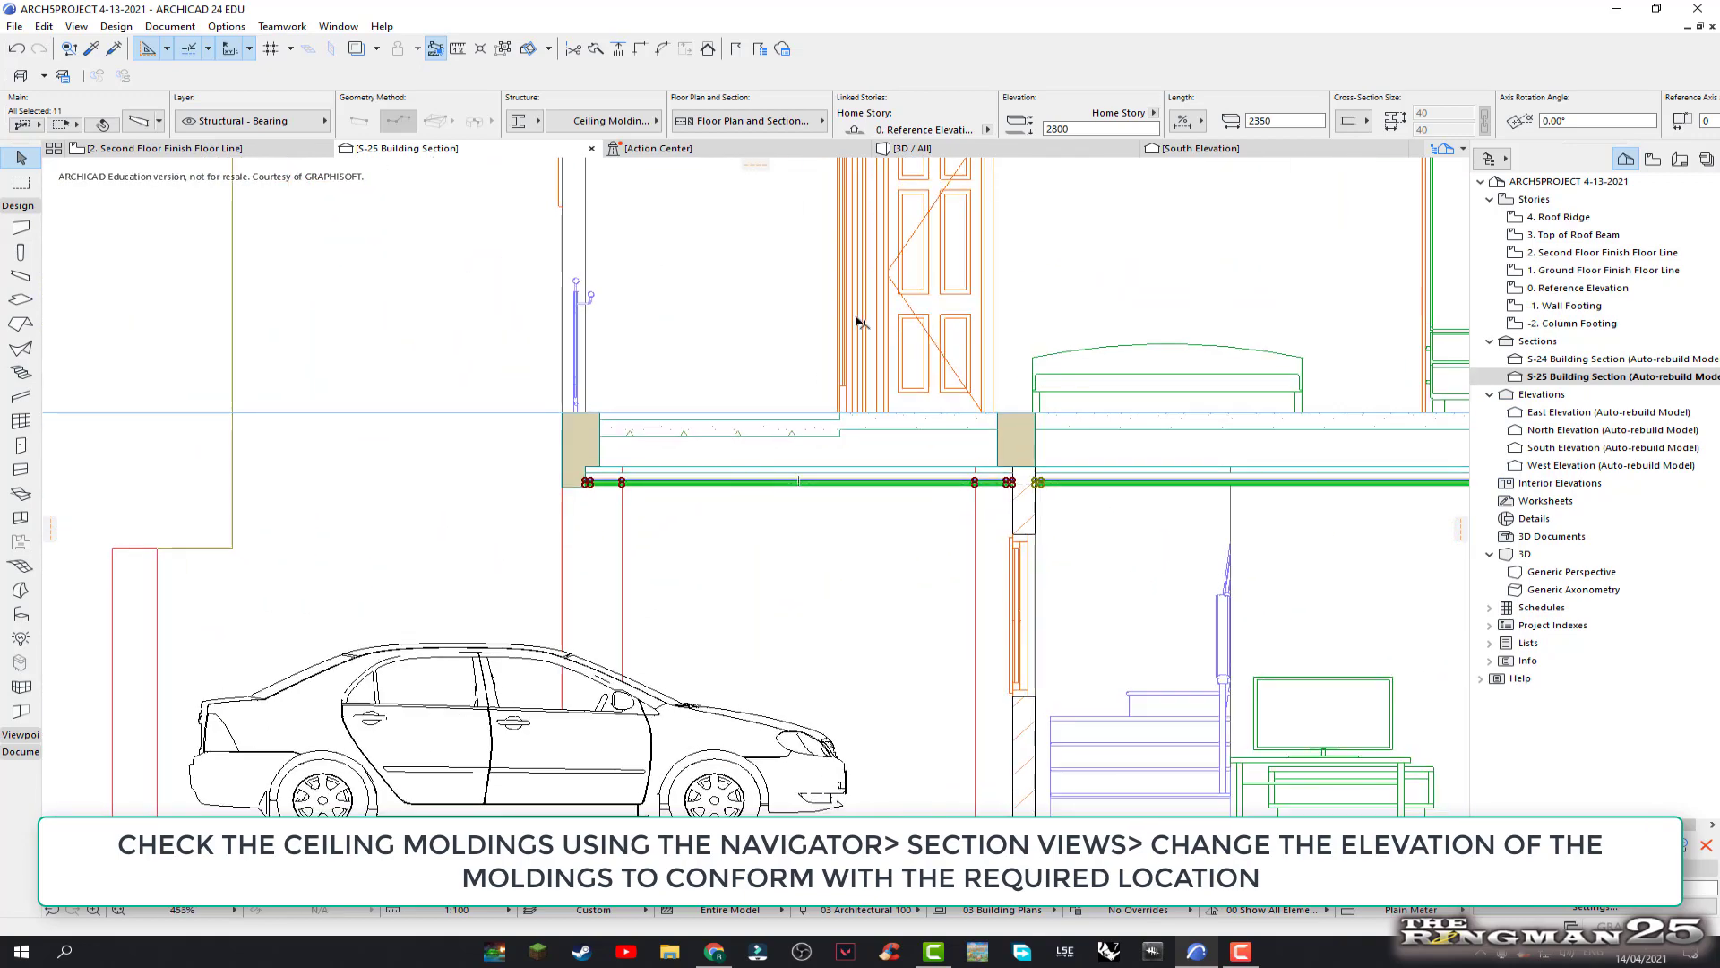
# Set their home story to Ground Floor Finish Floor Line and elevation to 2500, then deselect
pyautogui.click(987, 130)
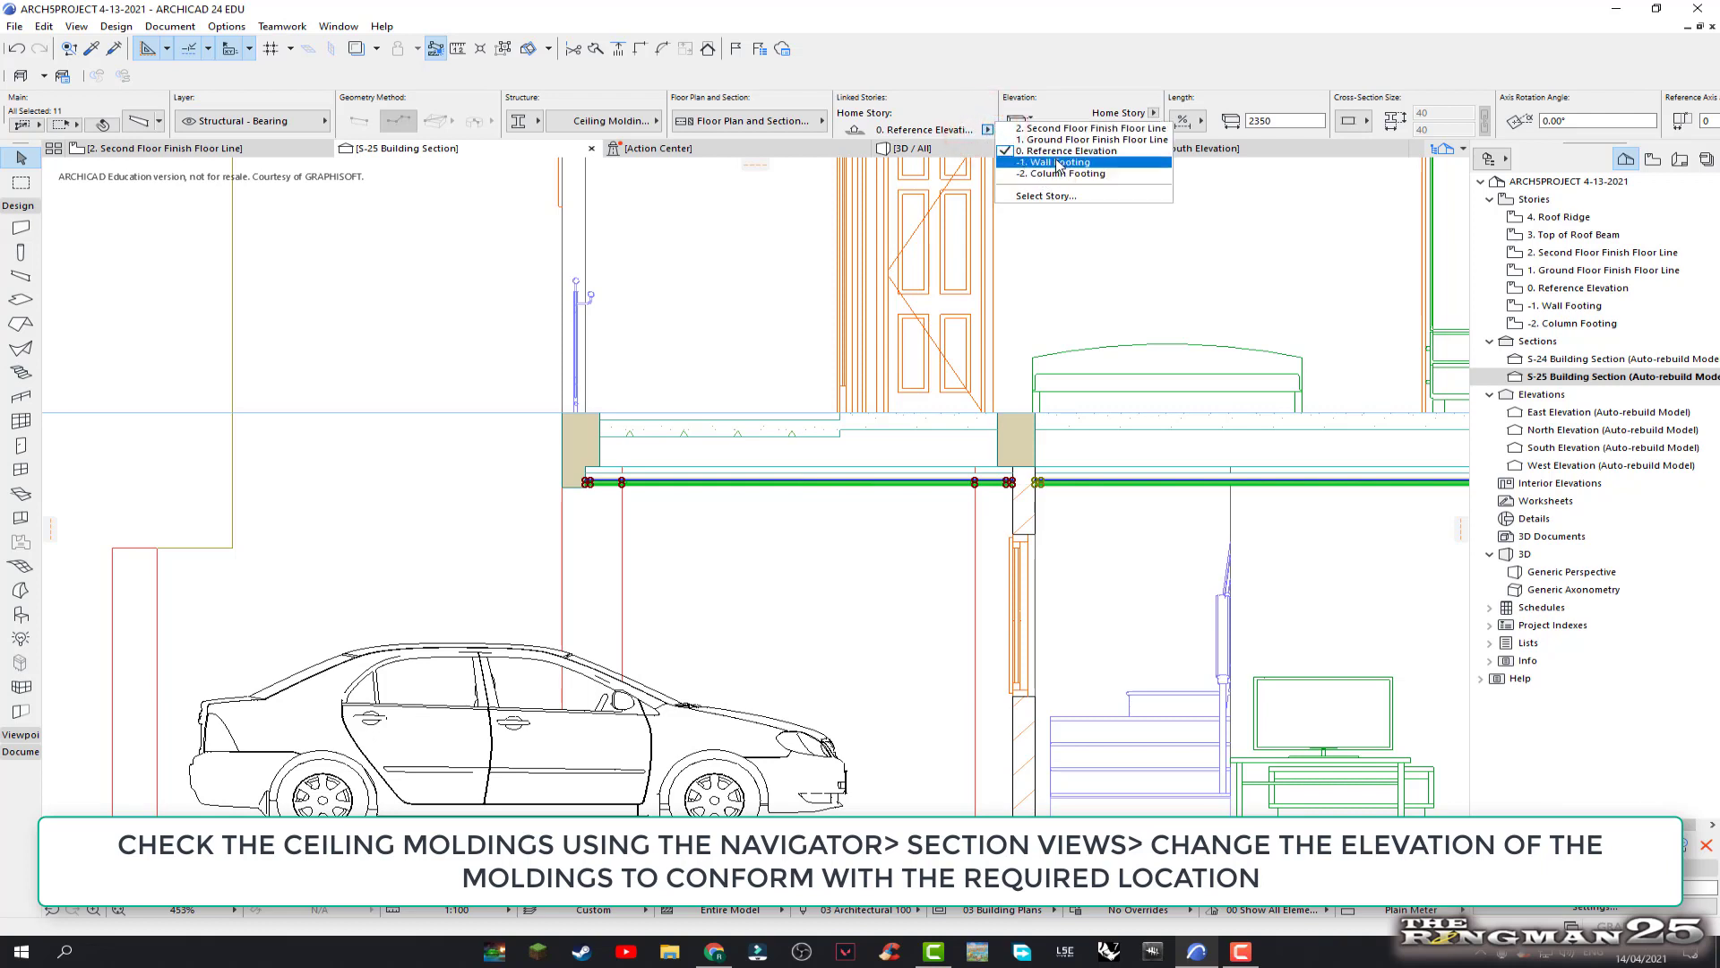
pyautogui.click(1062, 139)
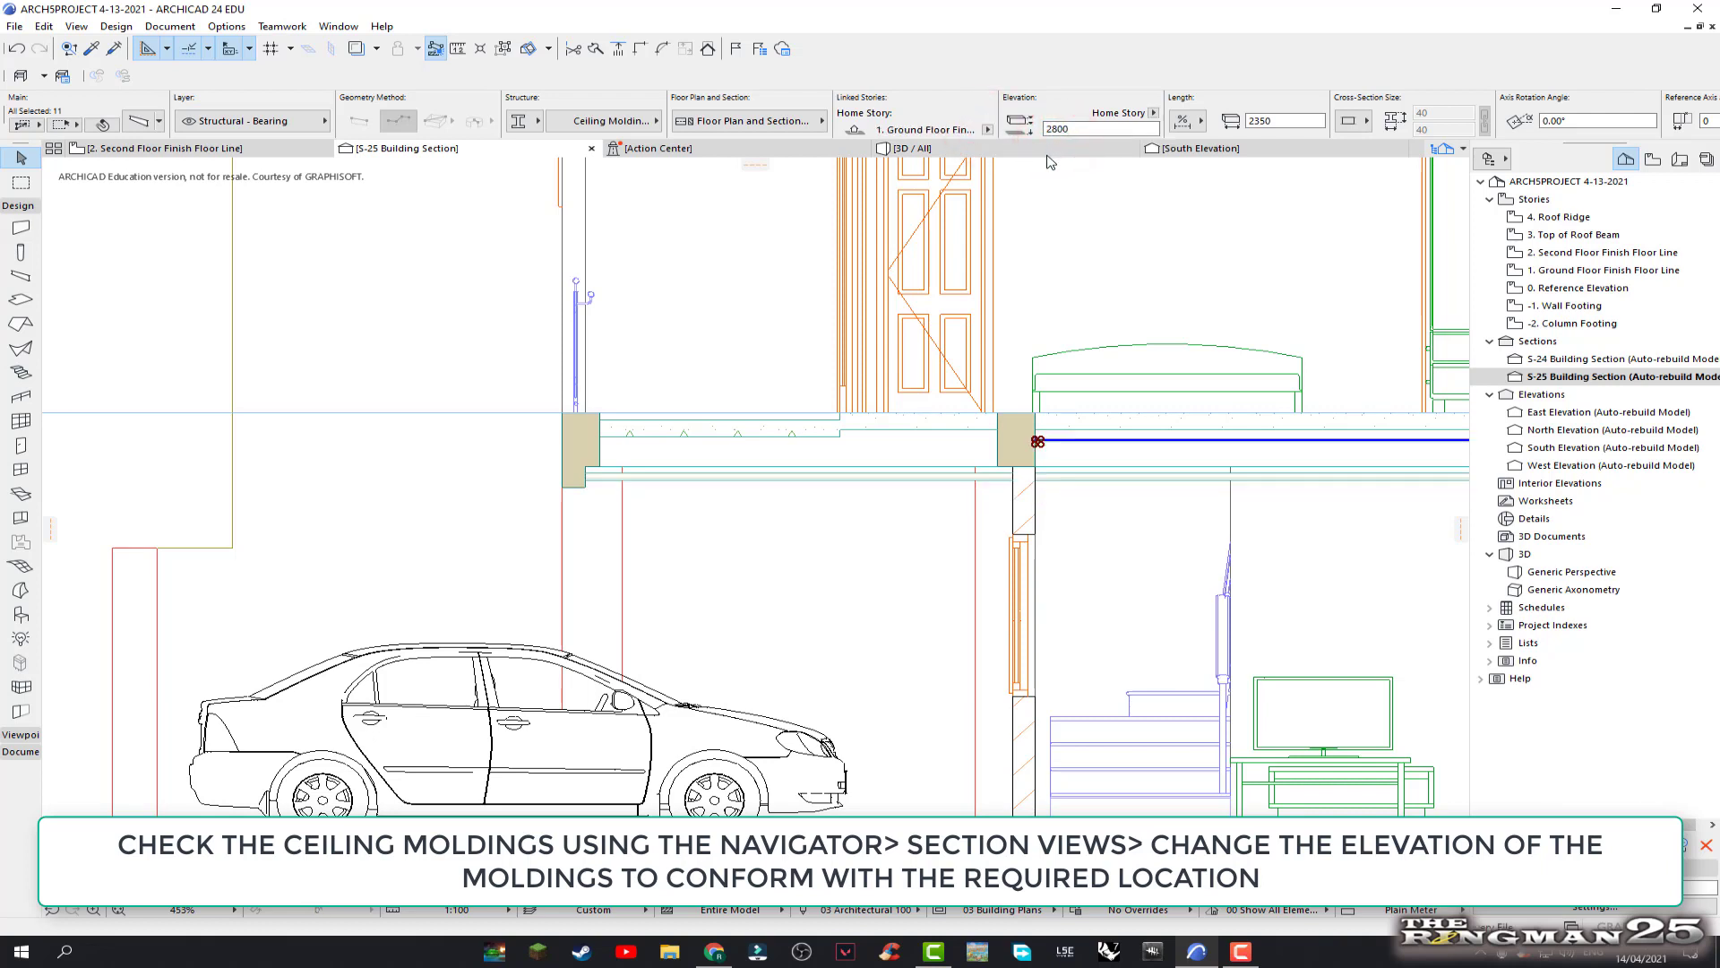
pyautogui.scroll(-5, 1092, 348)
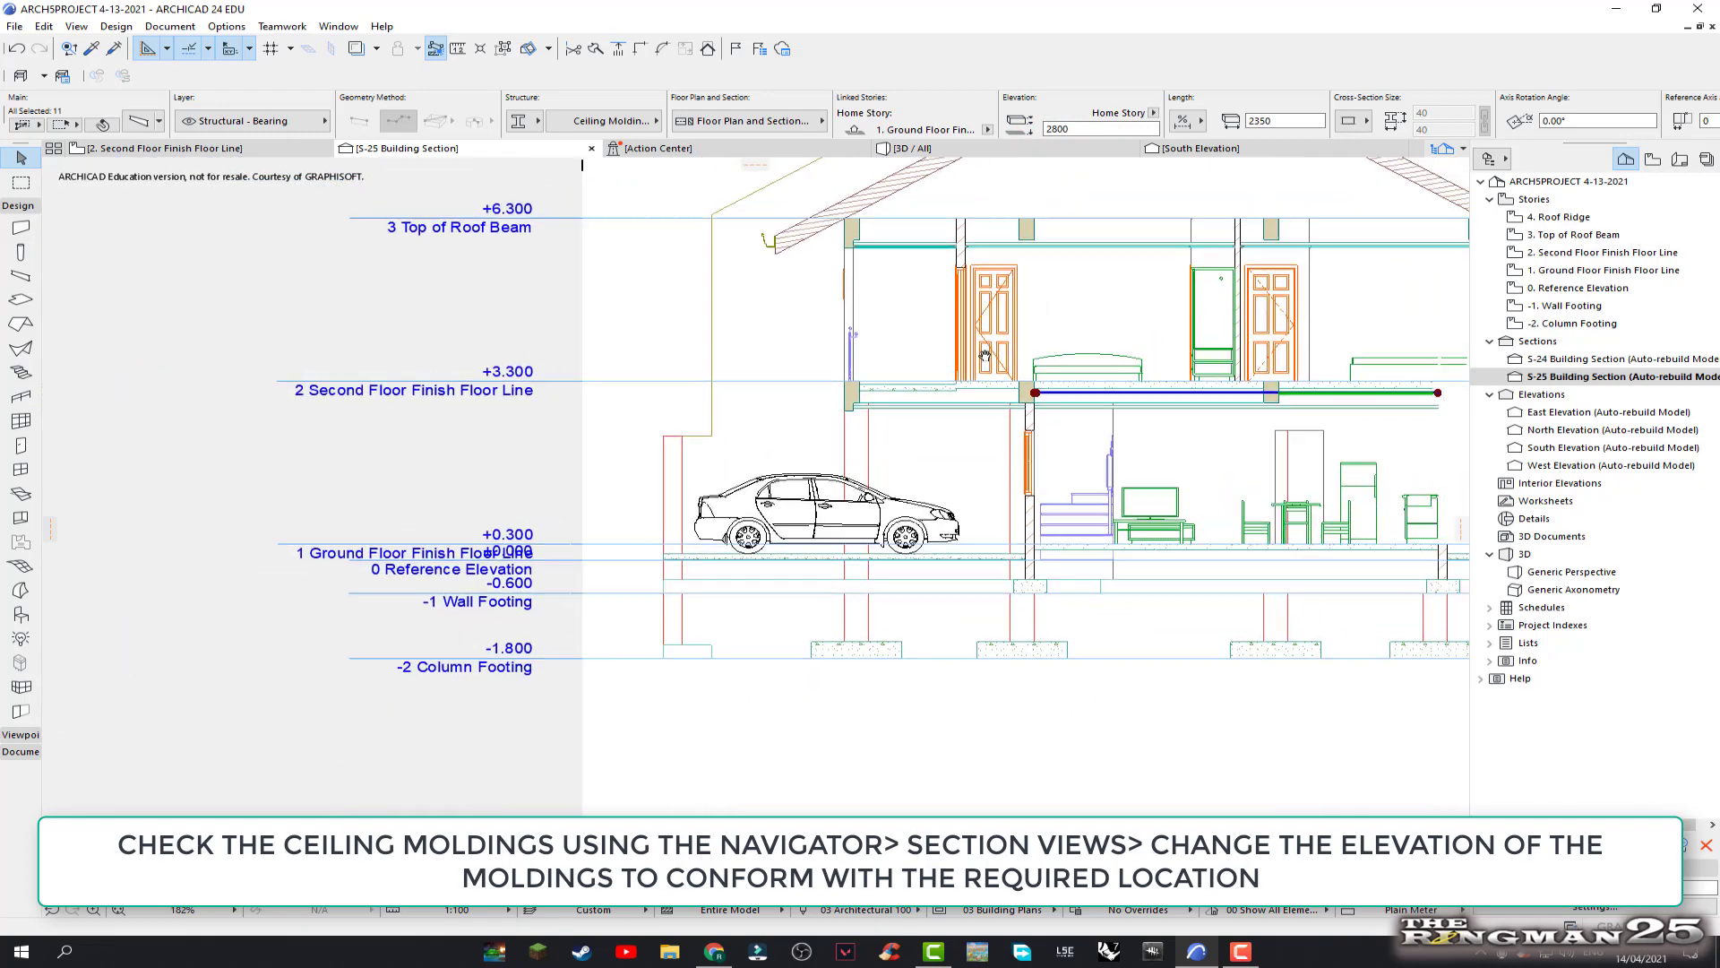
pyautogui.scroll(1, 795, 353)
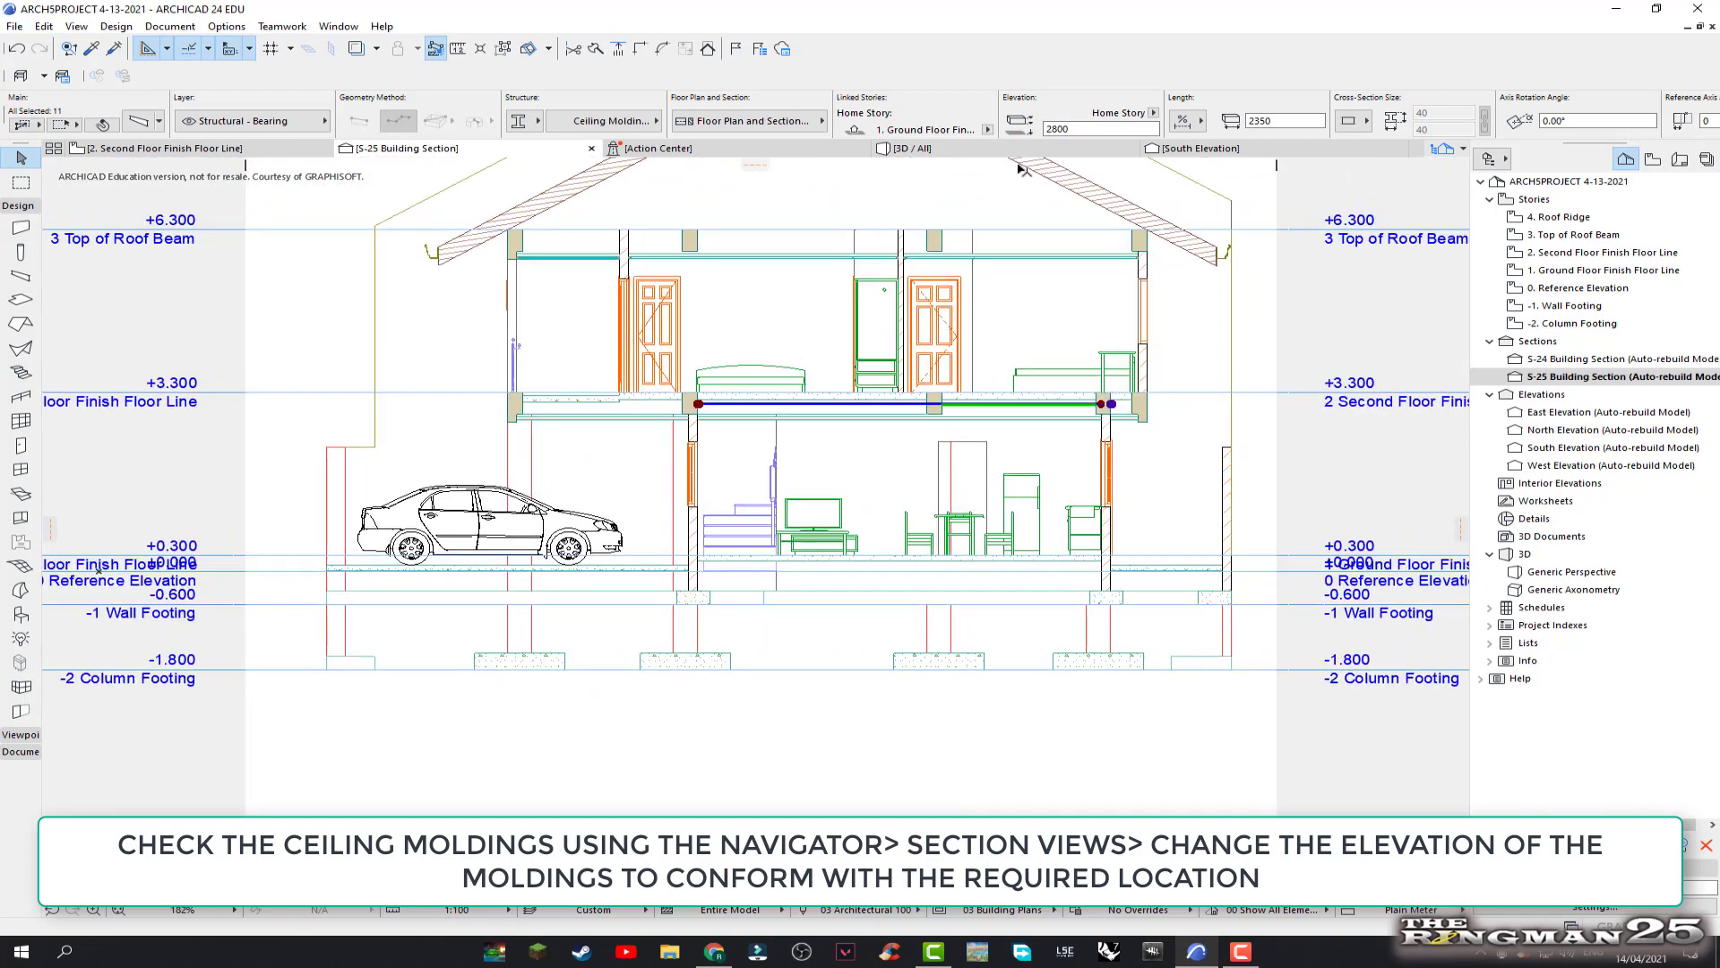
pyautogui.doubleClick(1080, 128)
pyautogui.write('2')
pyautogui.press('Return')
pyautogui.click(1199, 459)
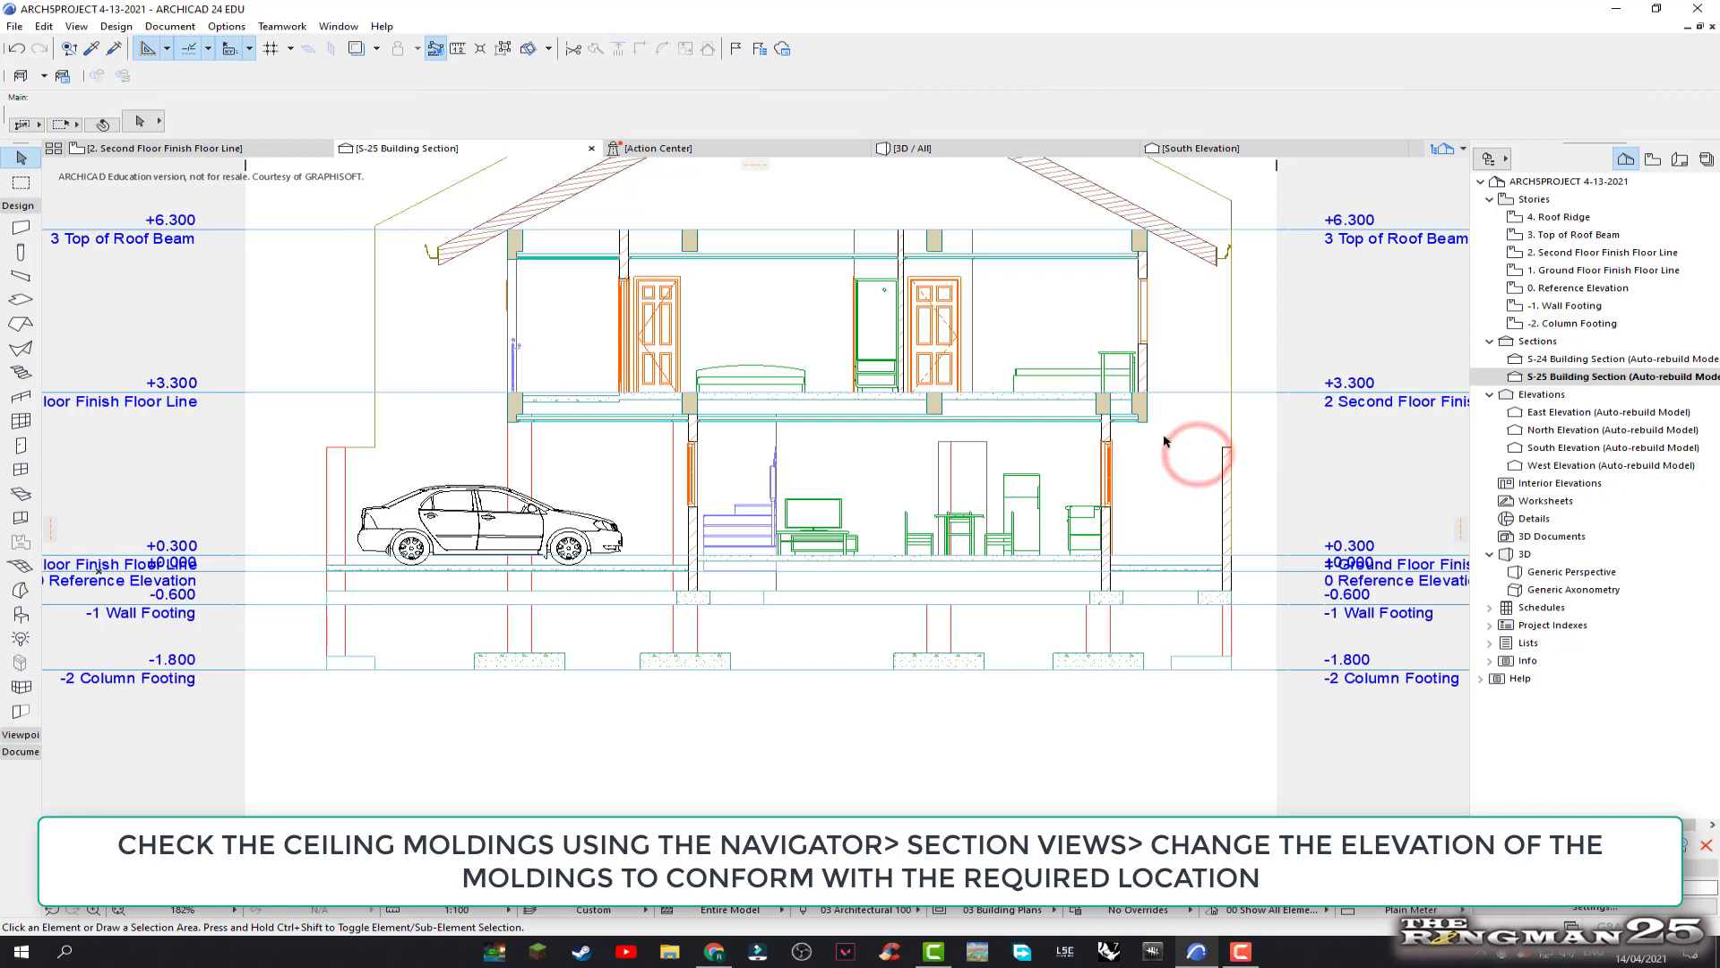
pyautogui.scroll(4, 1165, 439)
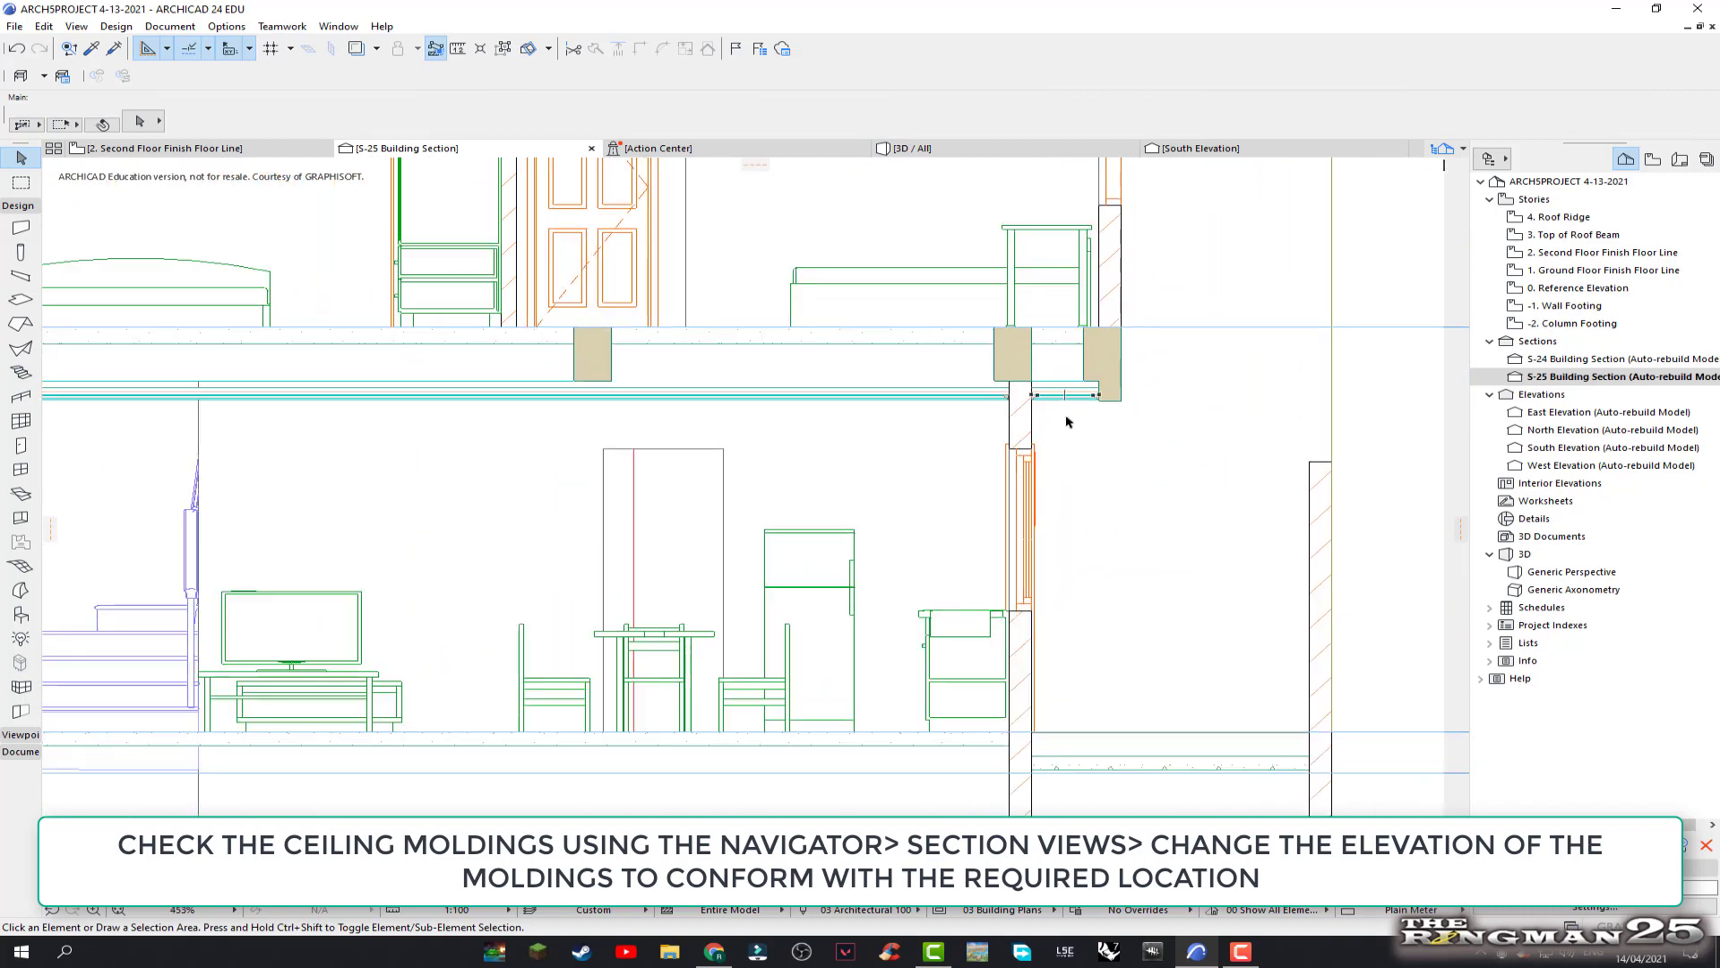
pyautogui.scroll(2, 1066, 421)
pyautogui.scroll(1, 1064, 394)
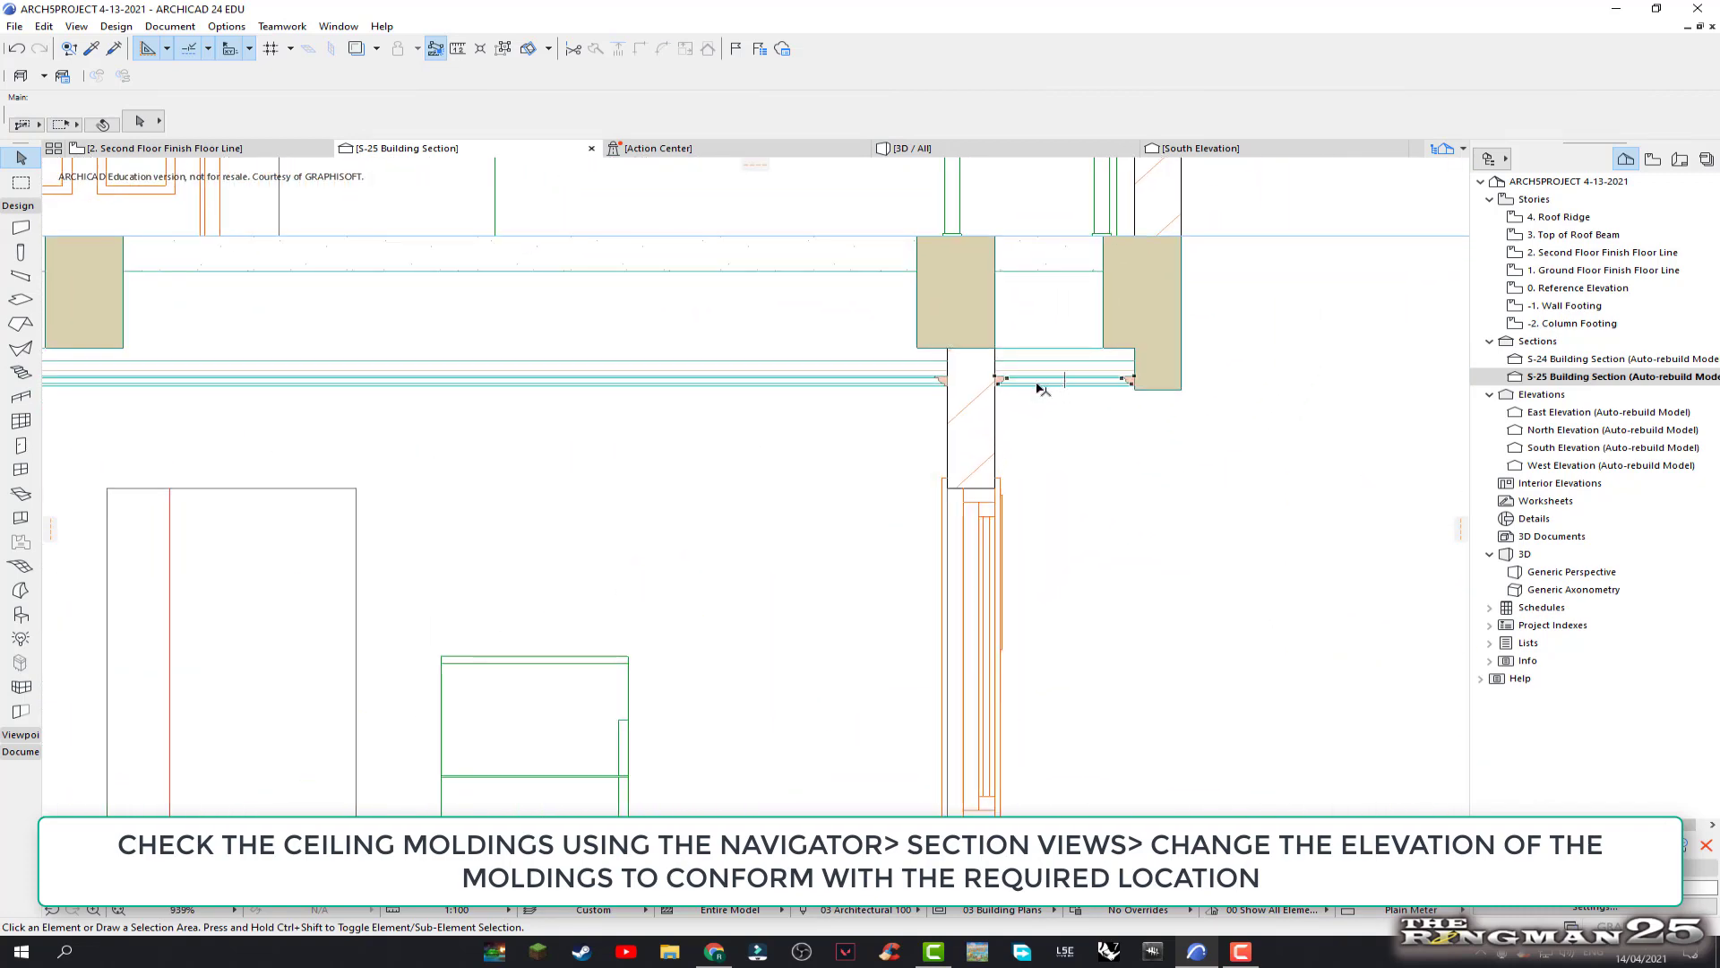
pyautogui.click(1037, 383)
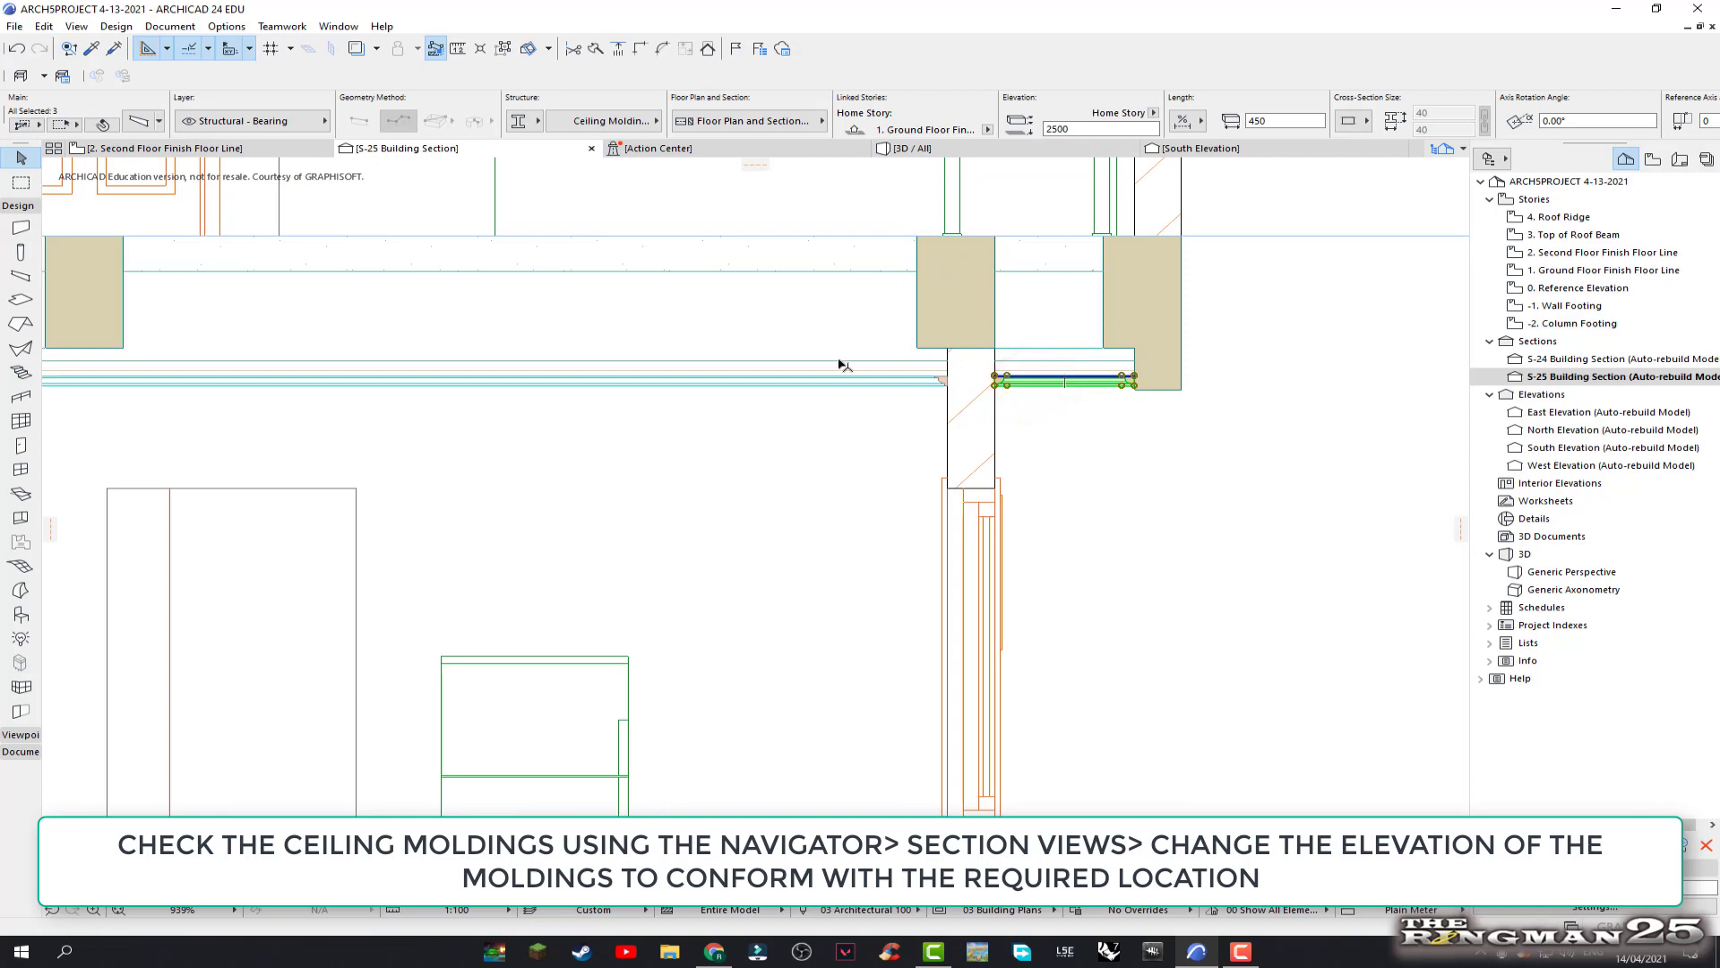
pyautogui.click(815, 386)
pyautogui.scroll(-1, 807, 386)
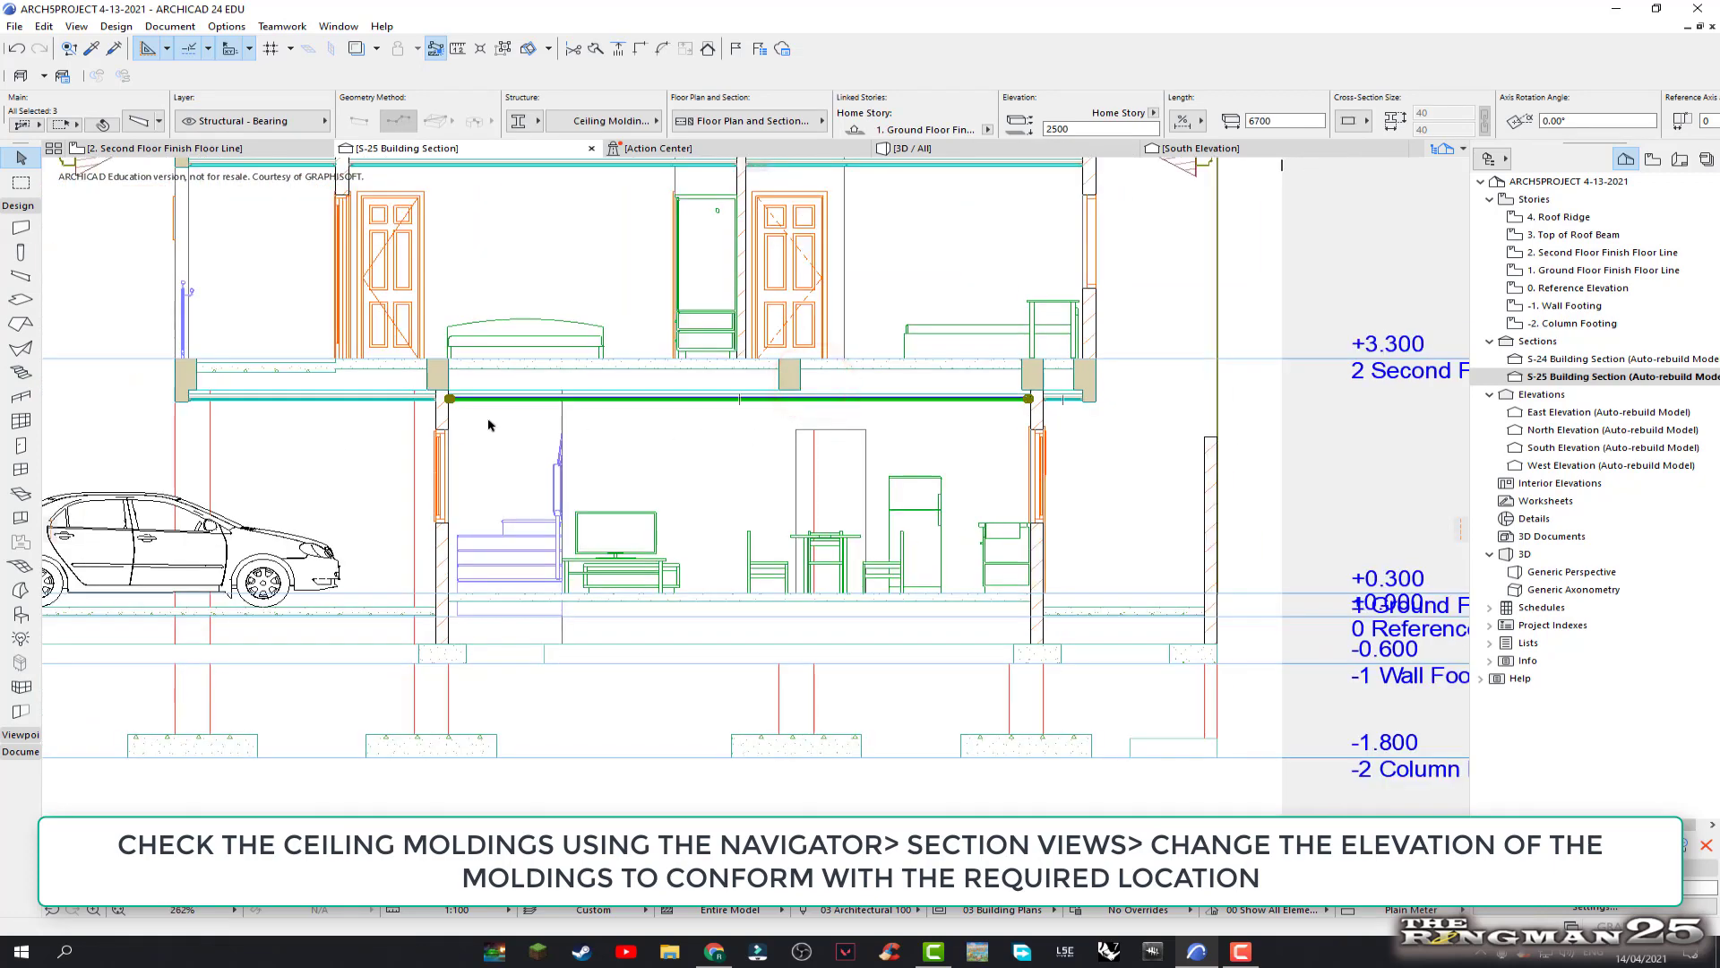
pyautogui.scroll(-1, 627, 387)
pyautogui.scroll(1, 410, 391)
pyautogui.scroll(1, 323, 380)
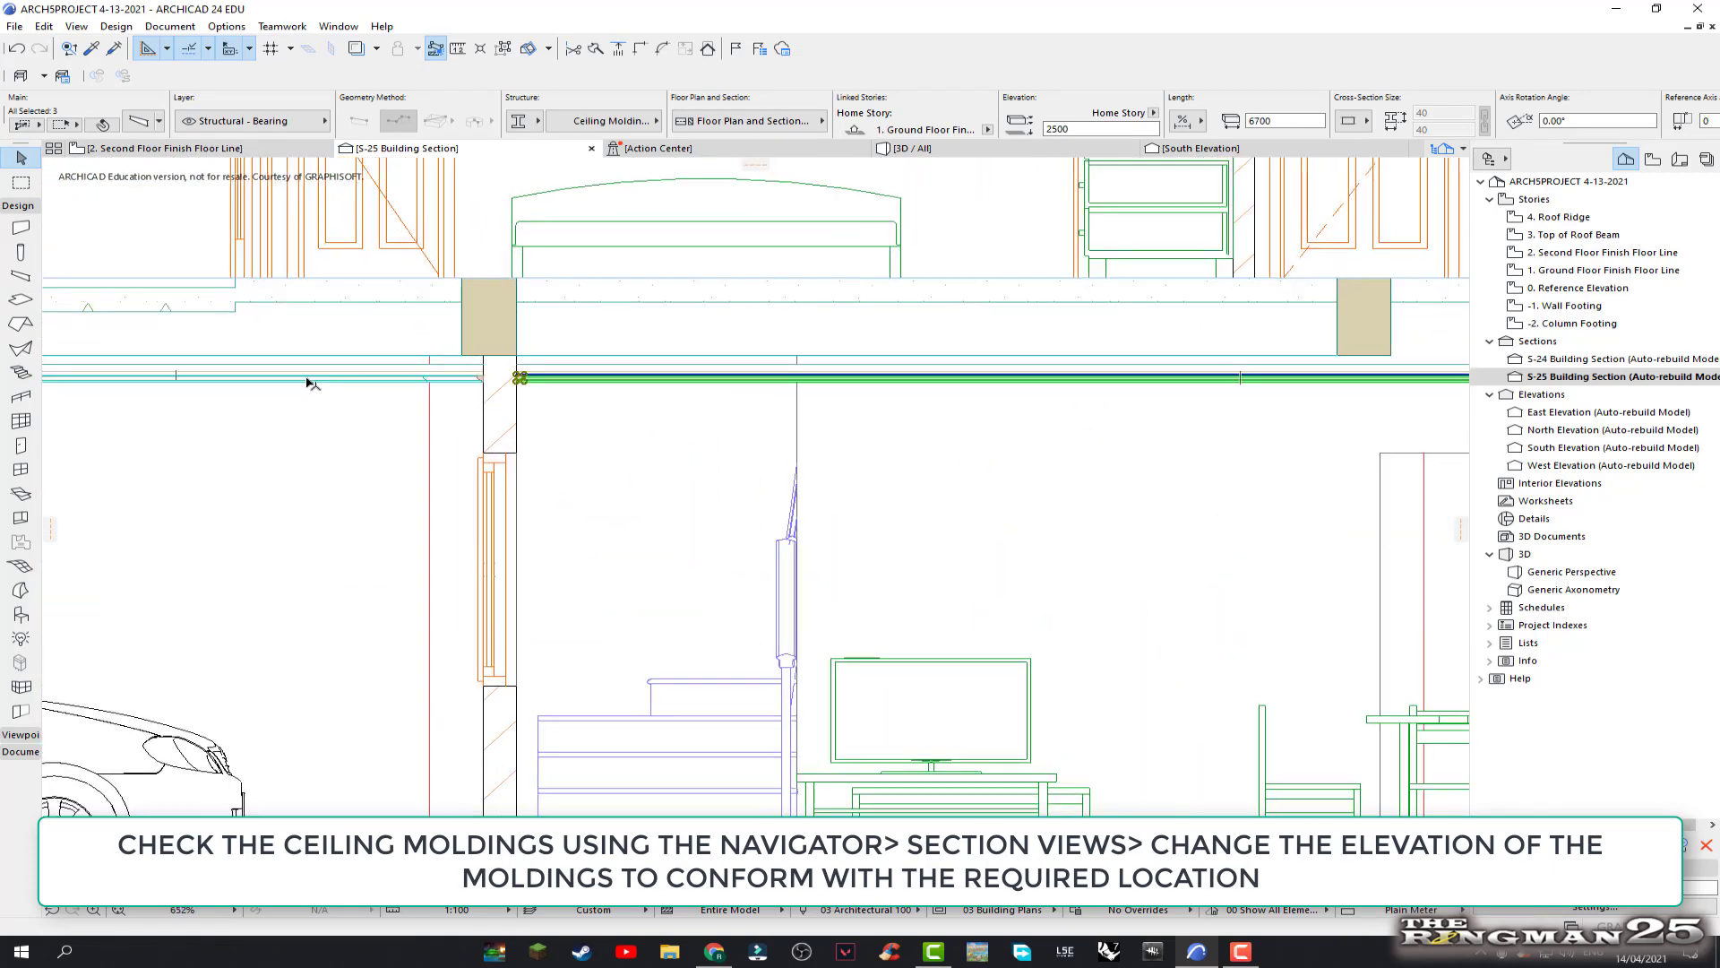
pyautogui.click(310, 383)
pyautogui.scroll(-3, 628, 430)
pyautogui.scroll(-1, 771, 471)
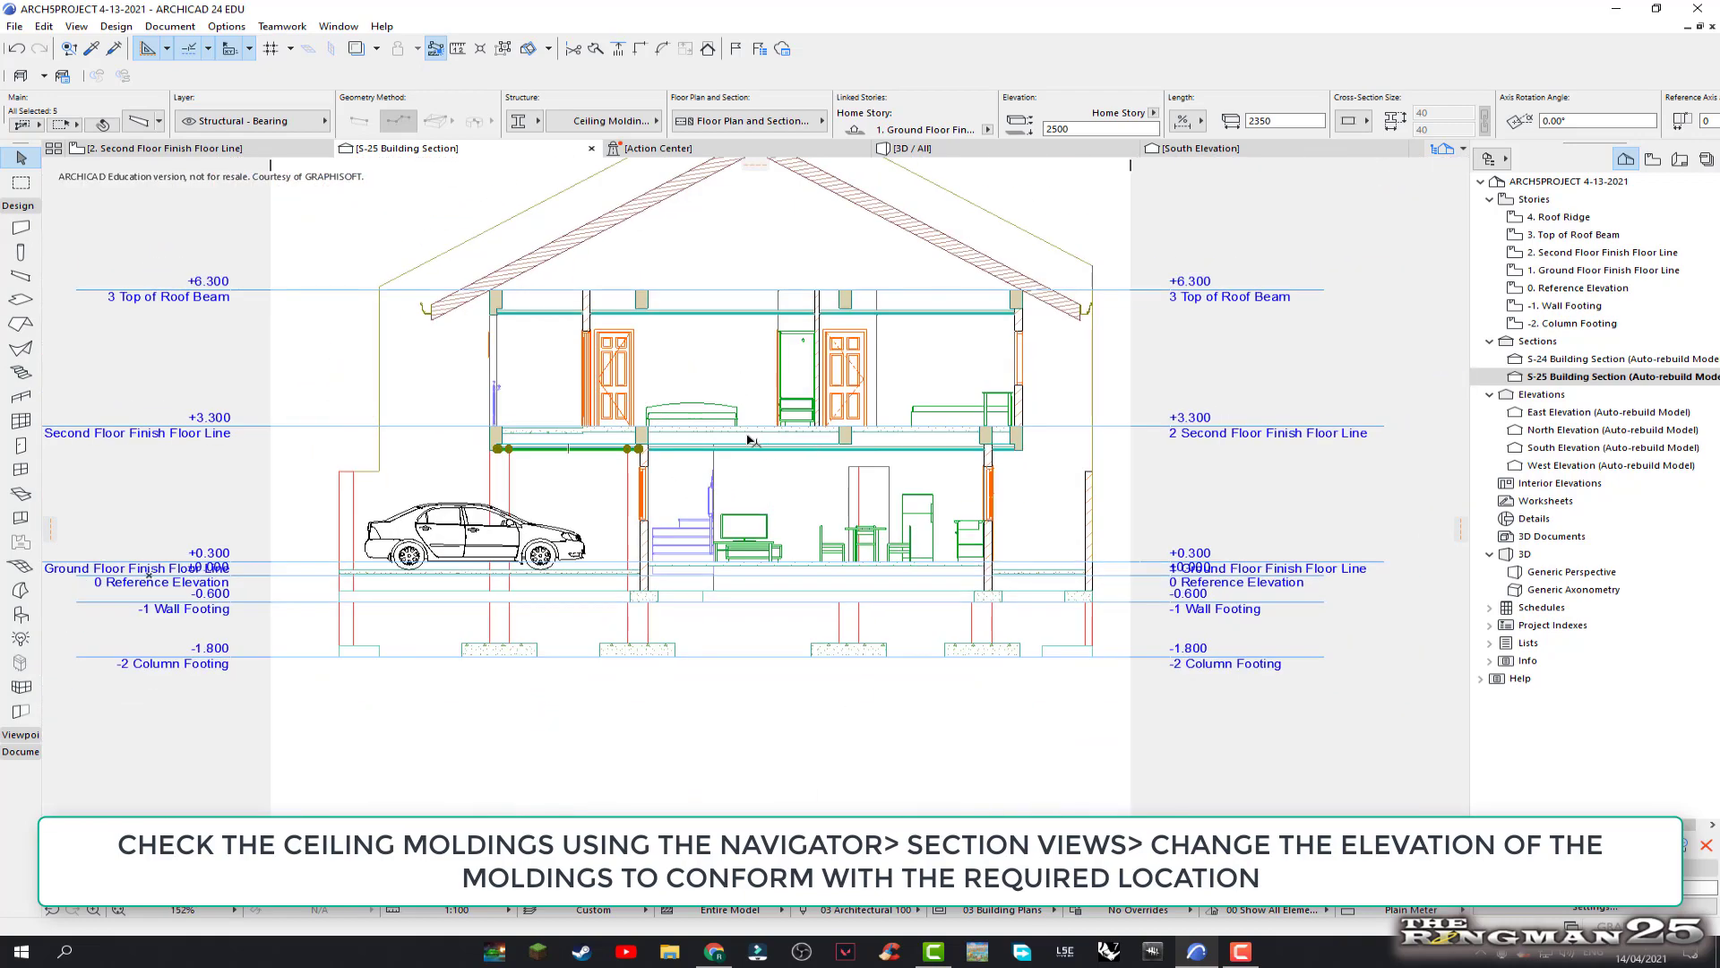
# Clear the molding selection and open the S-24 Building Section
pyautogui.press('Escape')
pyautogui.scroll(1, 692, 411)
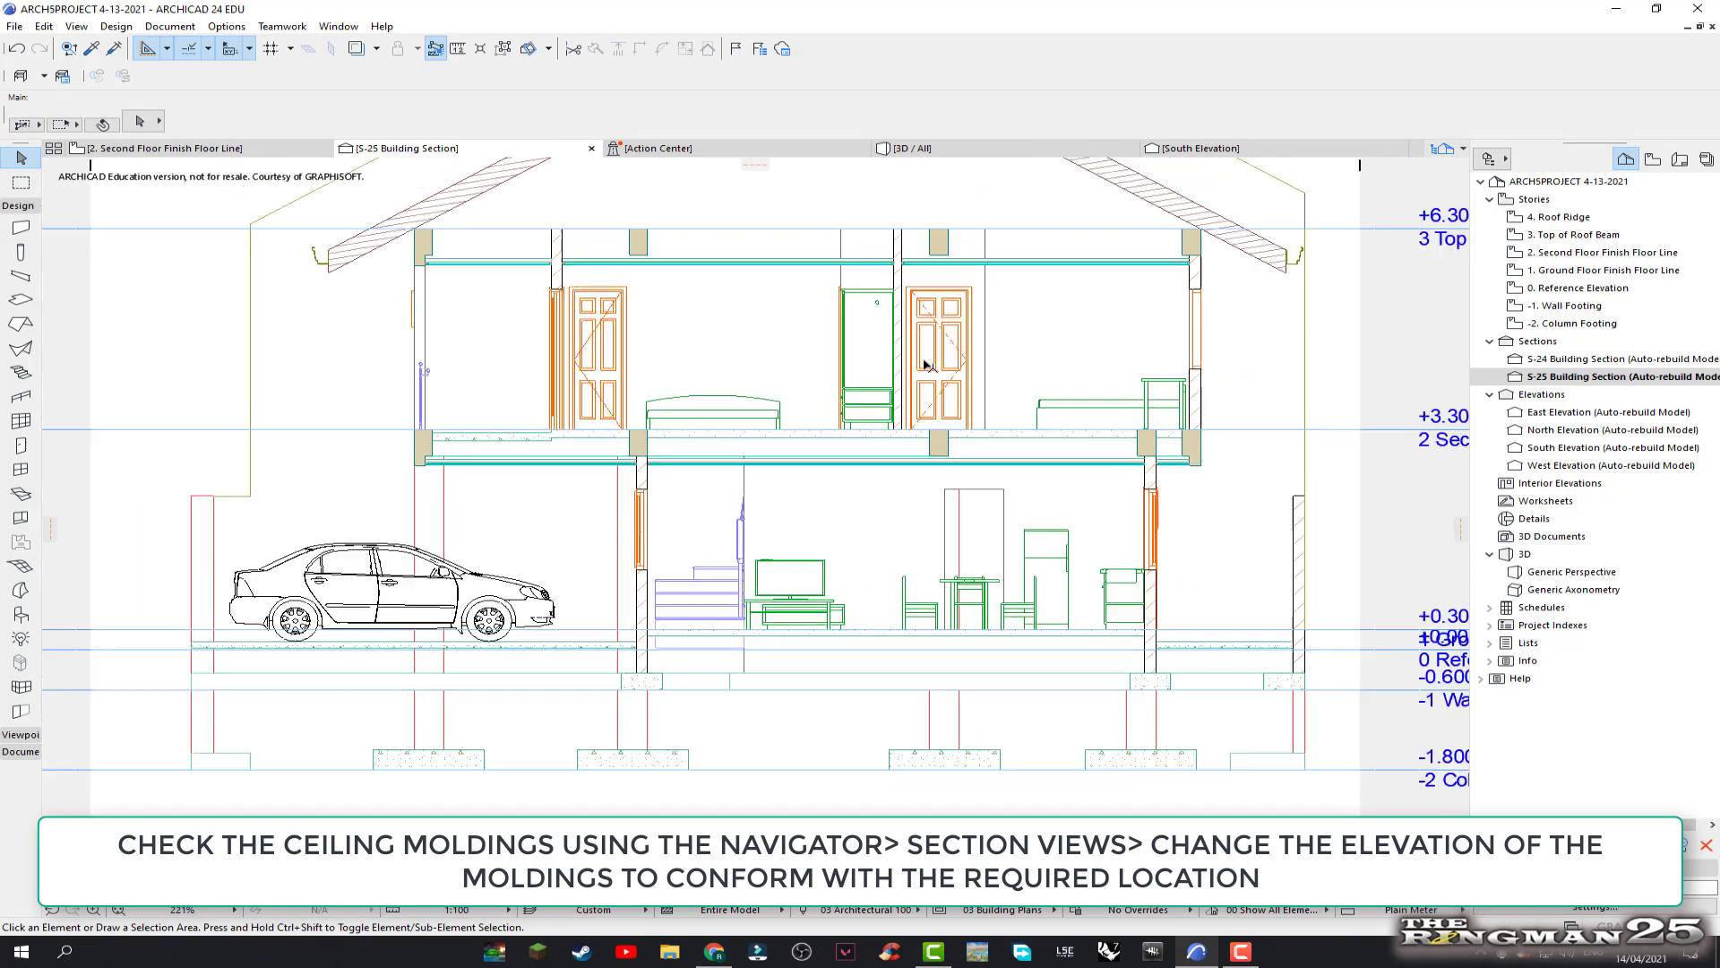
pyautogui.doubleClick(1565, 362)
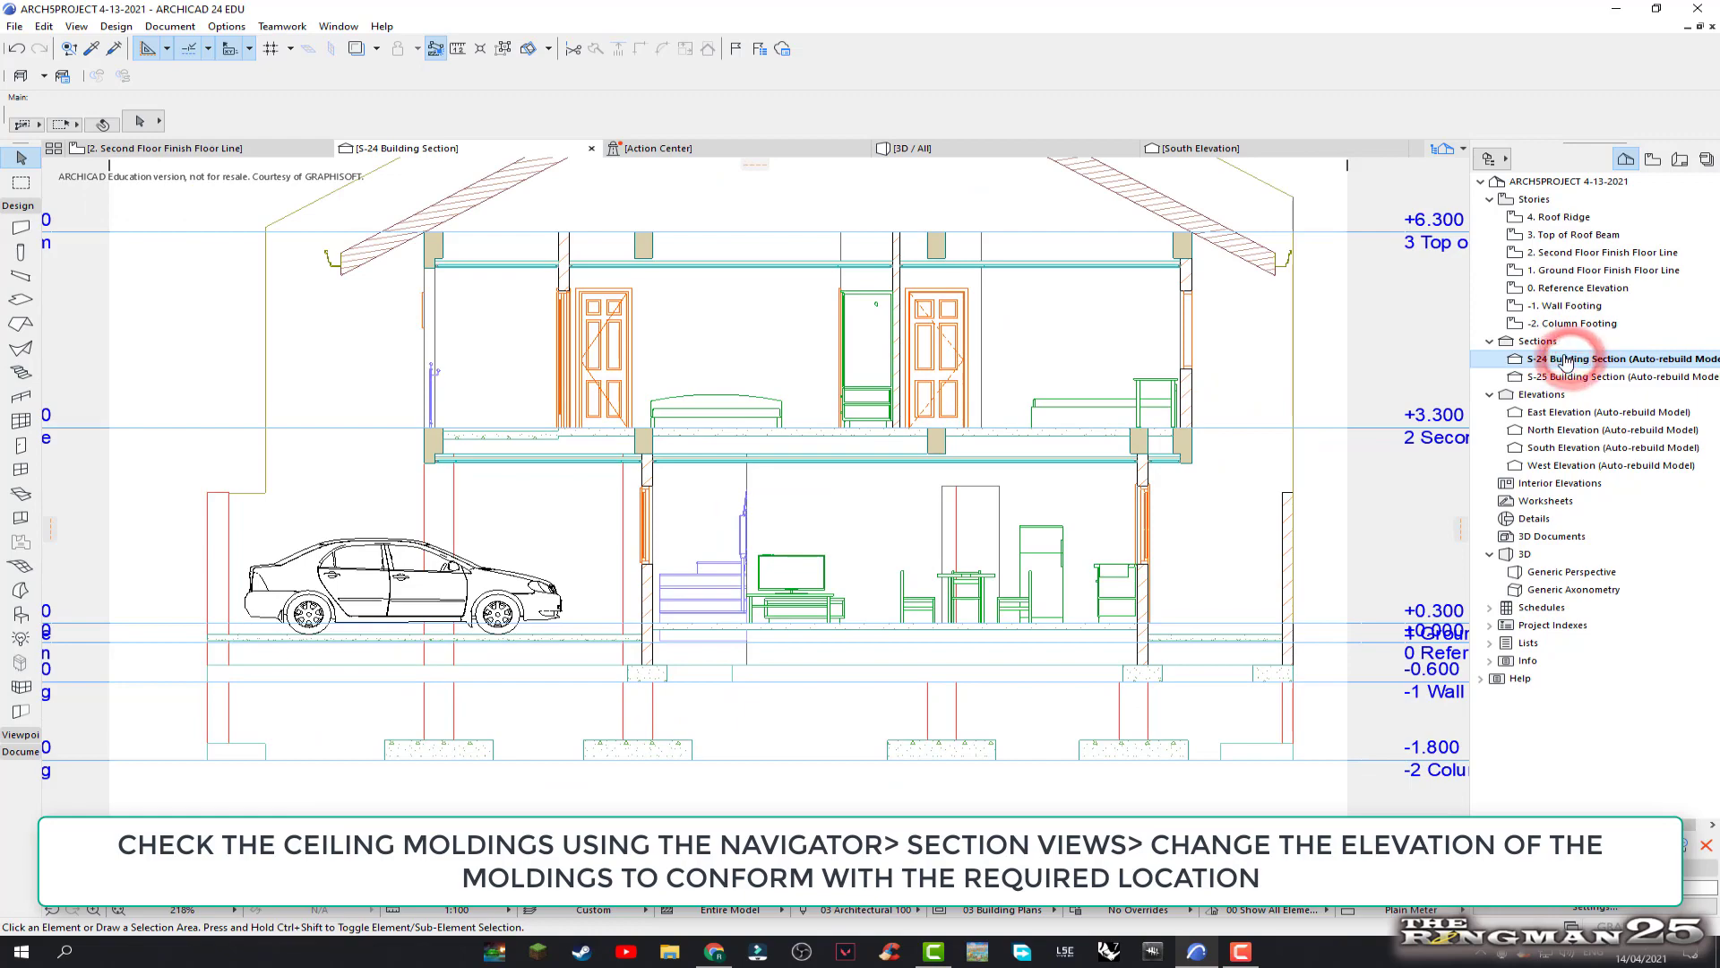
pyautogui.scroll(-4, 458, 500)
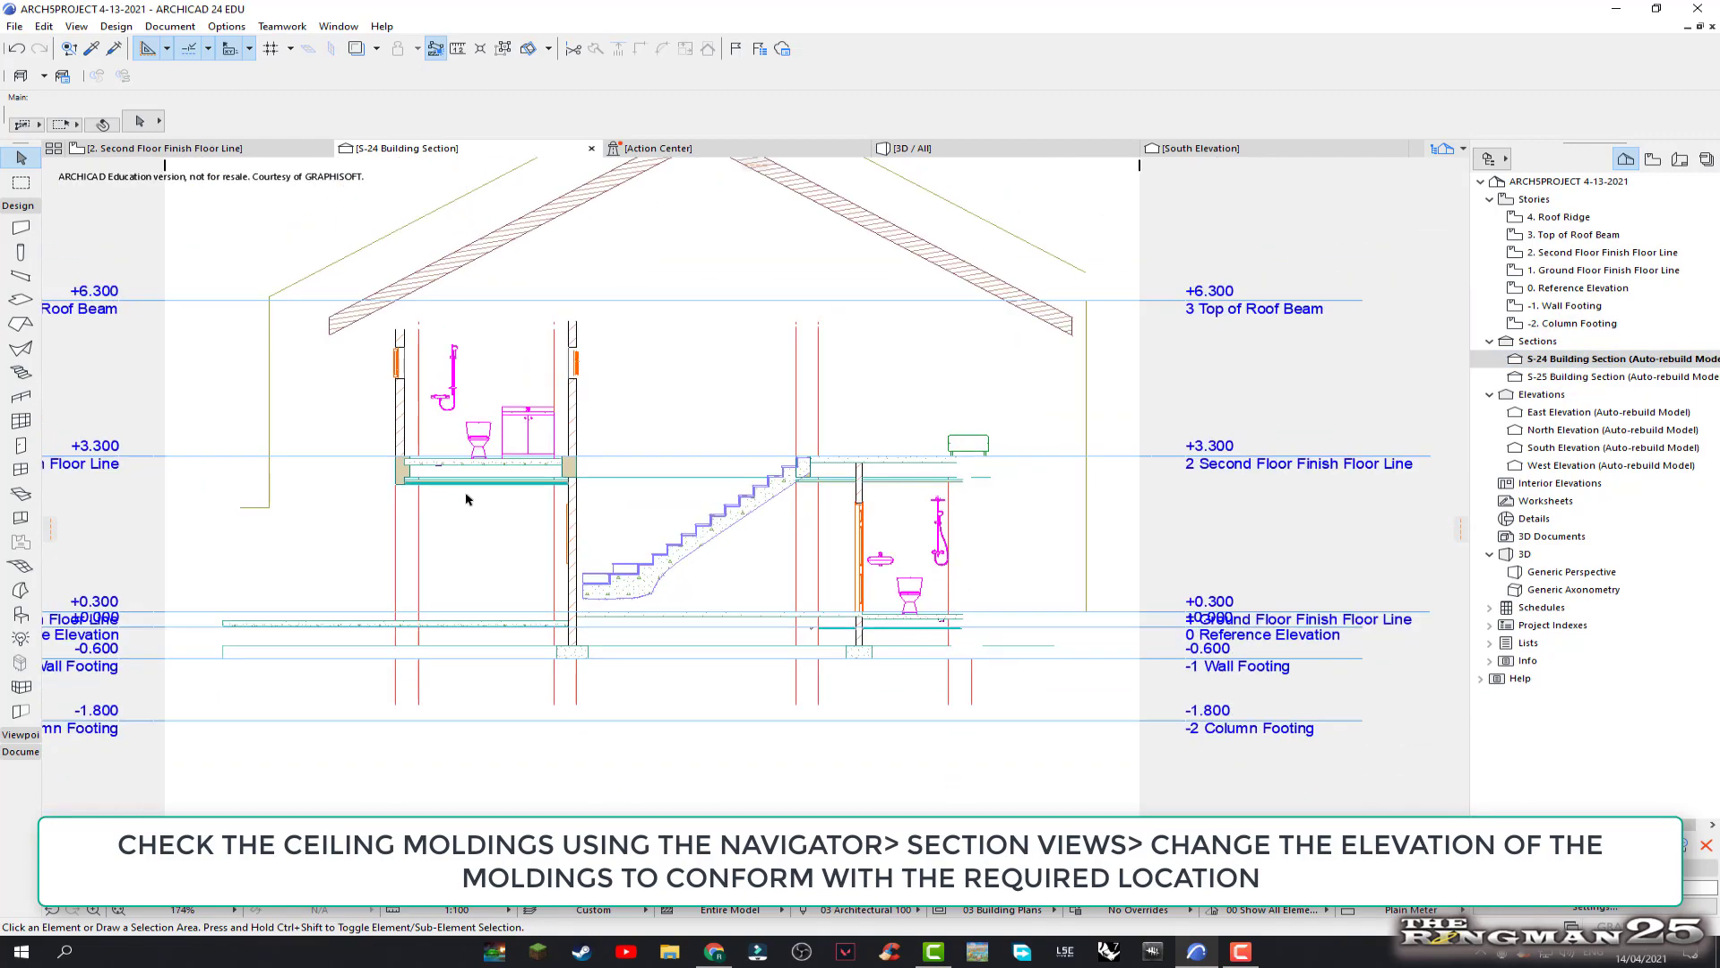
pyautogui.scroll(2, 470, 489)
pyautogui.scroll(2, 468, 479)
# Check the bathroom ceiling molding and the short right molding's elevations in the Info Box
pyautogui.click(465, 470)
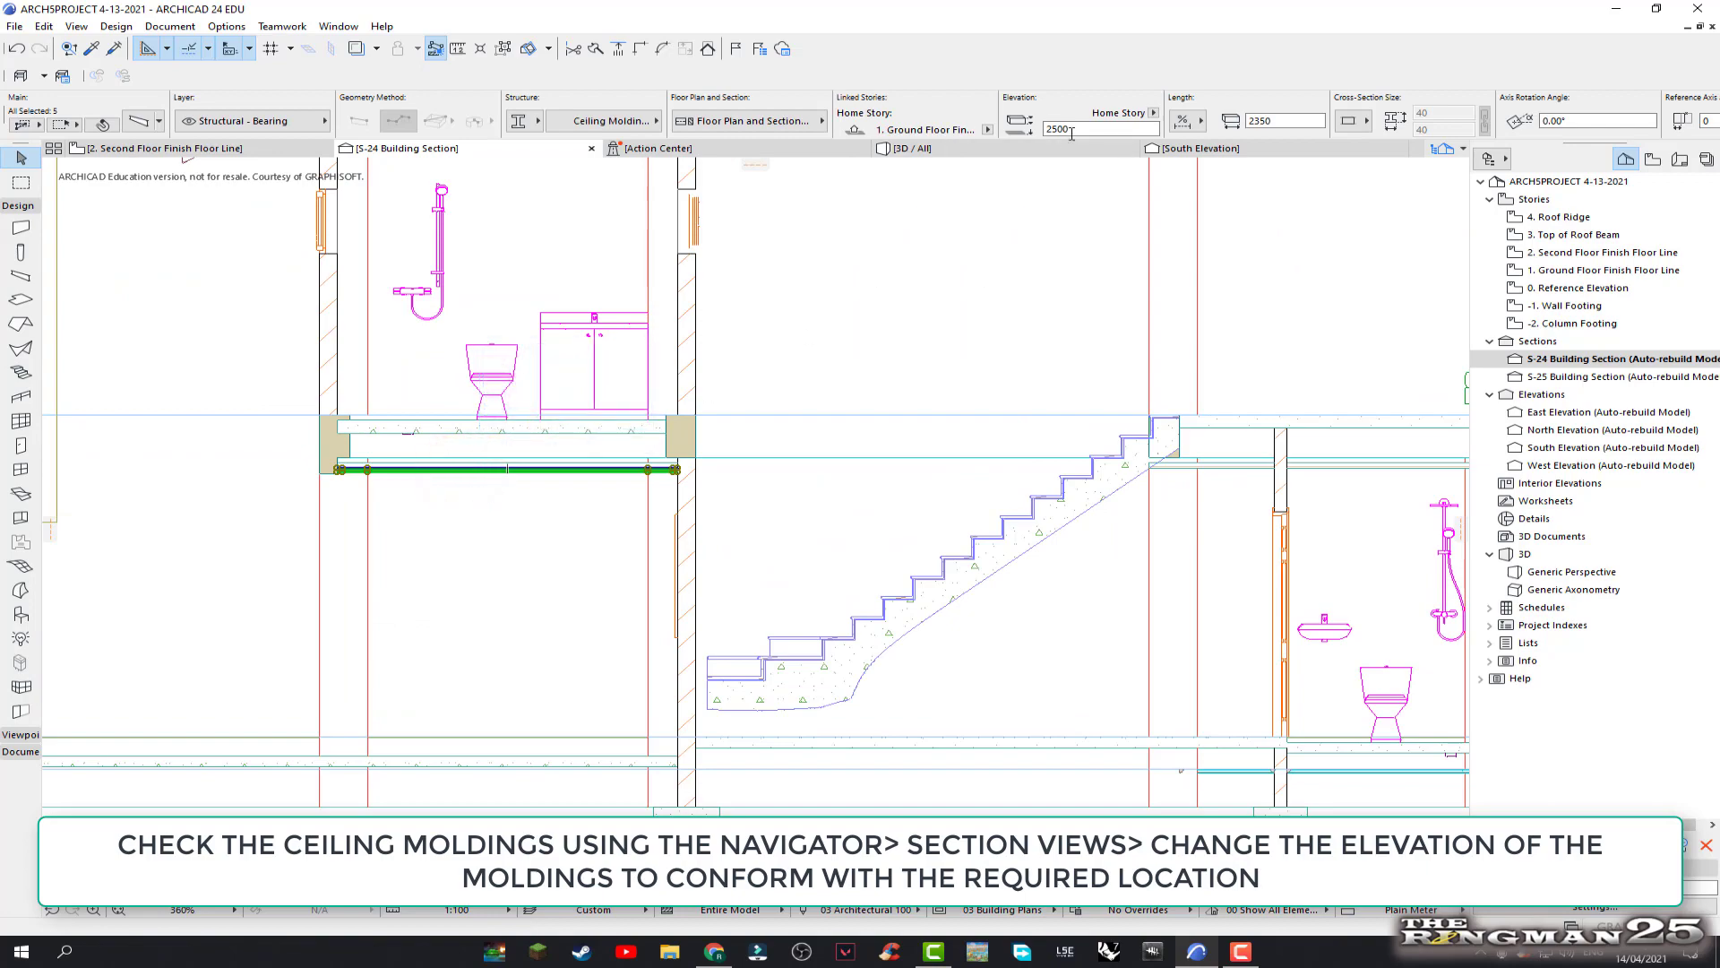
pyautogui.scroll(-3, 840, 286)
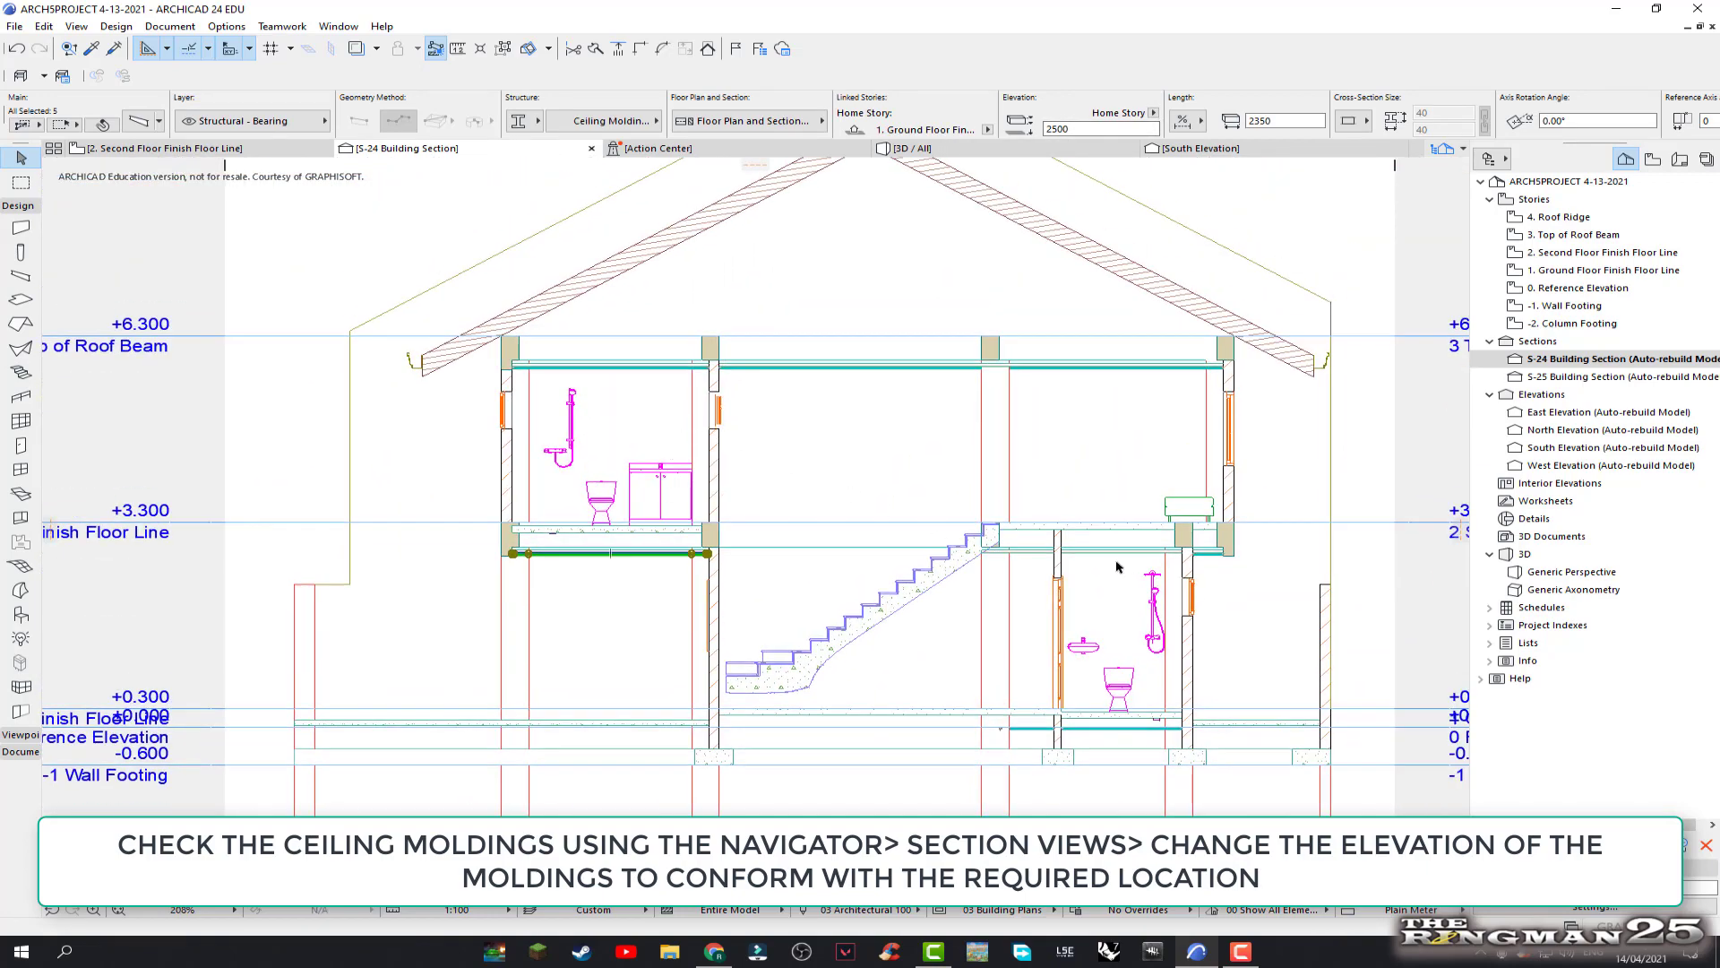
pyautogui.scroll(2, 1117, 566)
pyautogui.scroll(2, 1094, 461)
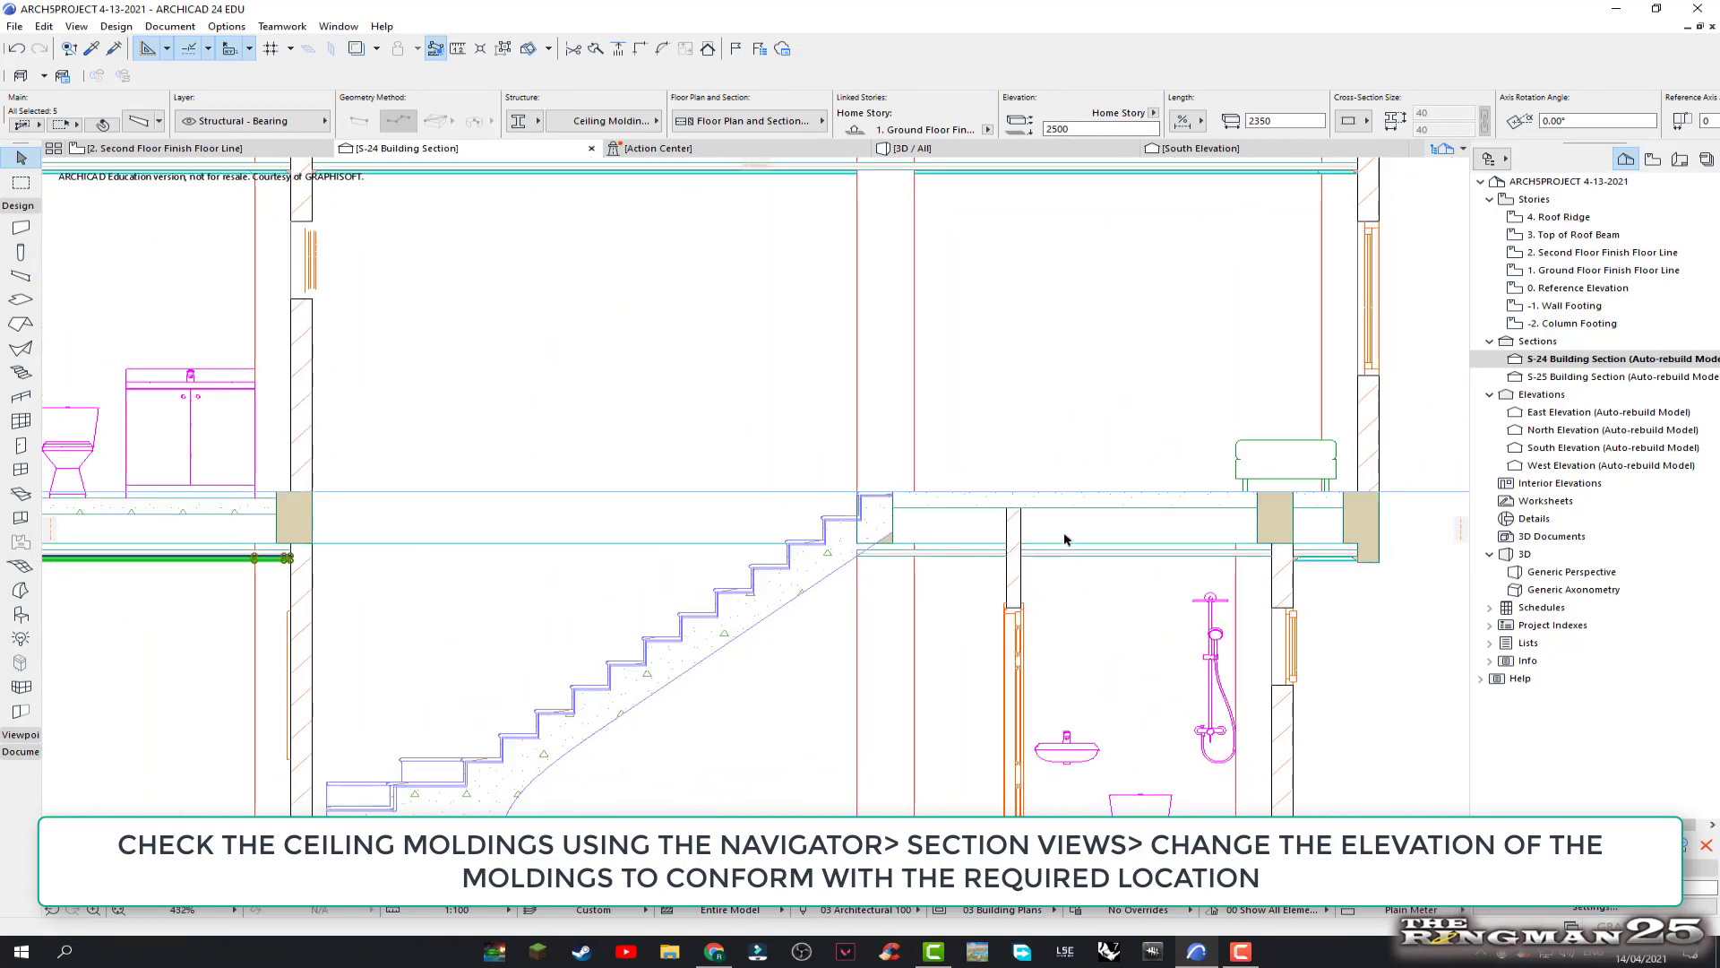
pyautogui.scroll(-4, 1065, 538)
pyautogui.scroll(6, 1165, 538)
pyautogui.click(1176, 534)
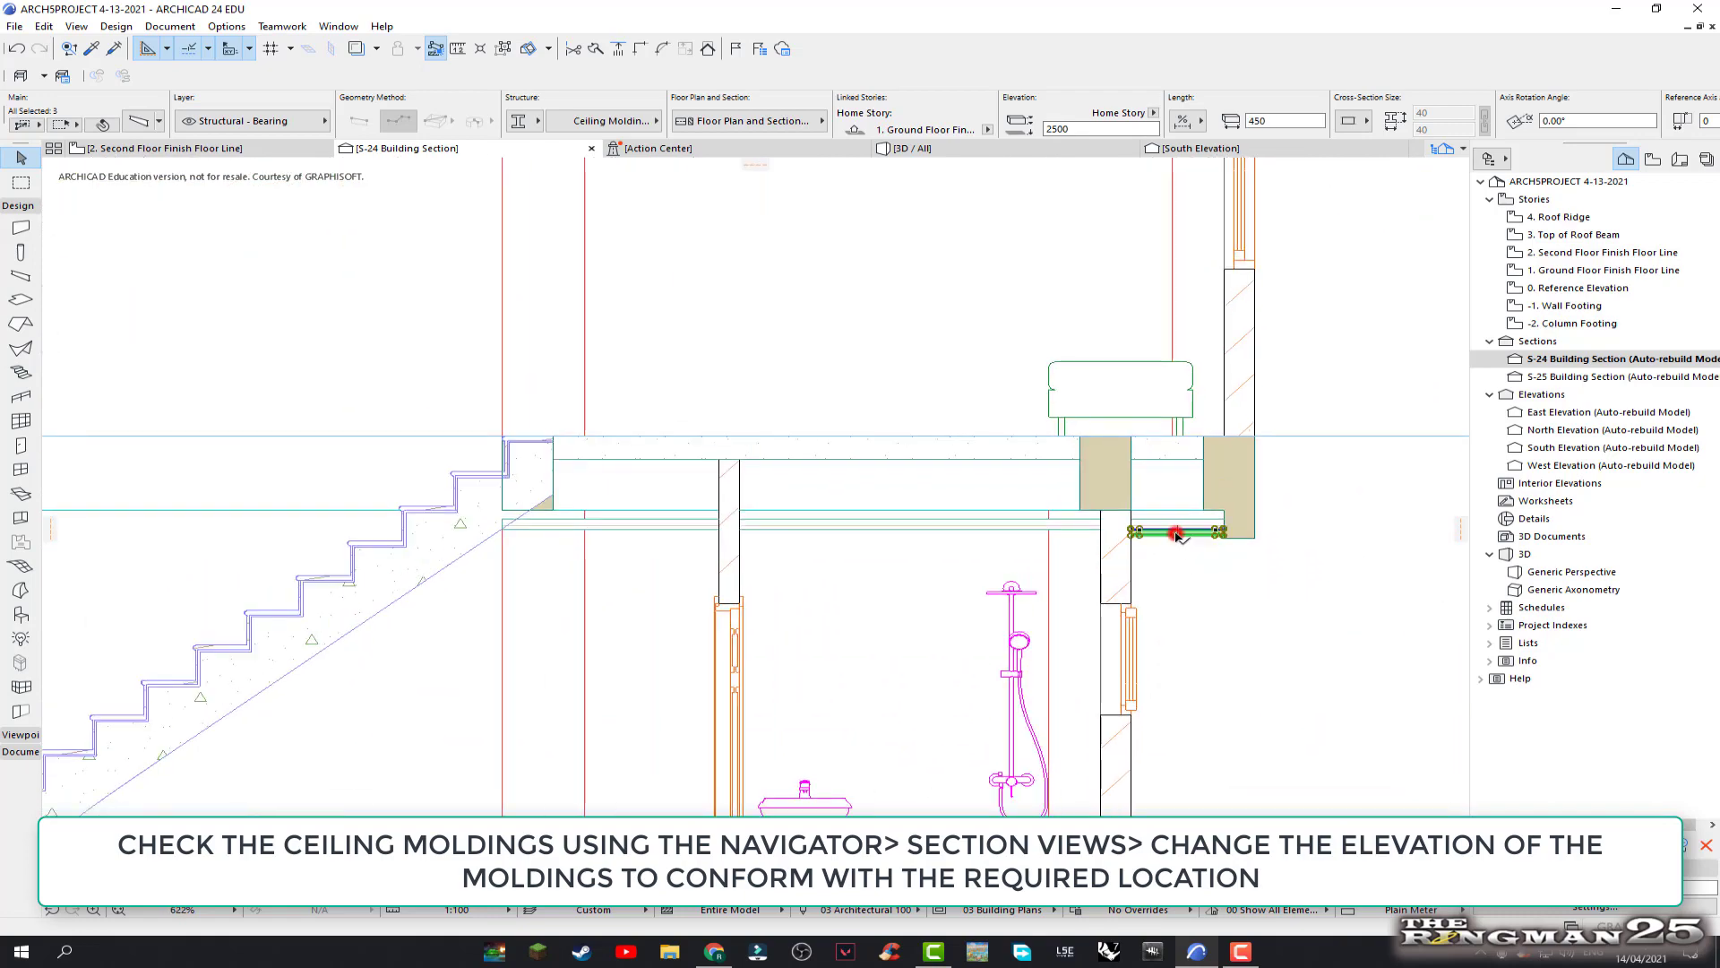
pyautogui.scroll(-1, 977, 369)
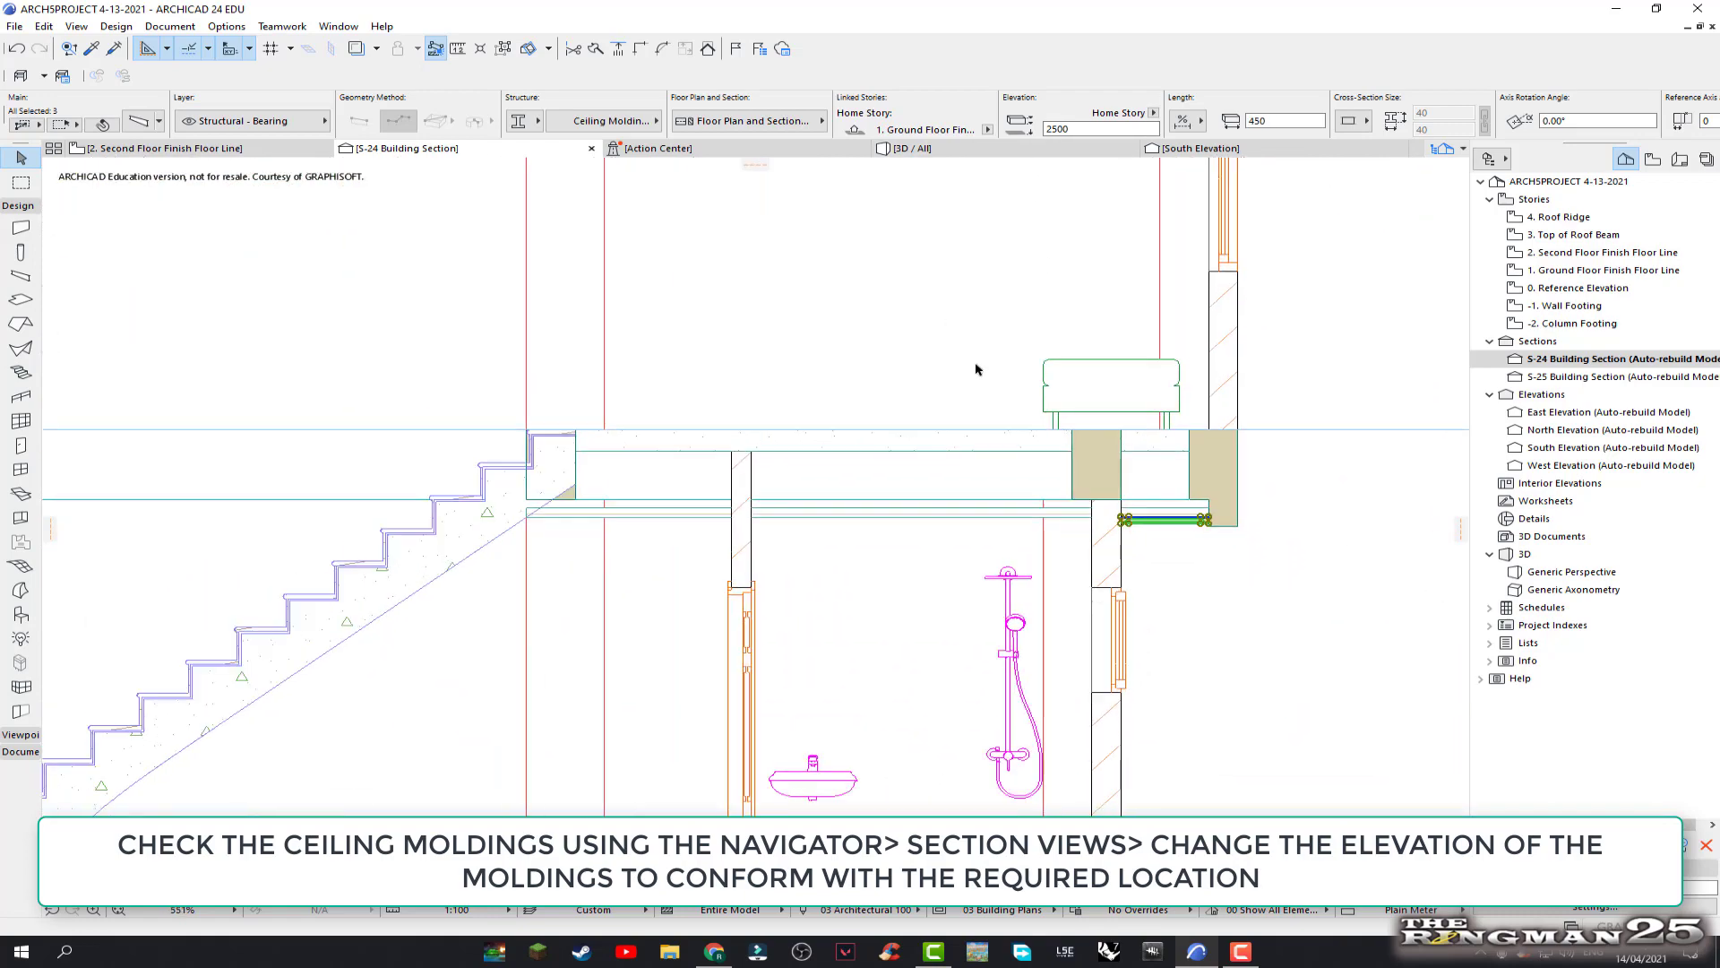
pyautogui.scroll(-3, 976, 369)
pyautogui.scroll(3, 681, 609)
pyautogui.scroll(2, 671, 599)
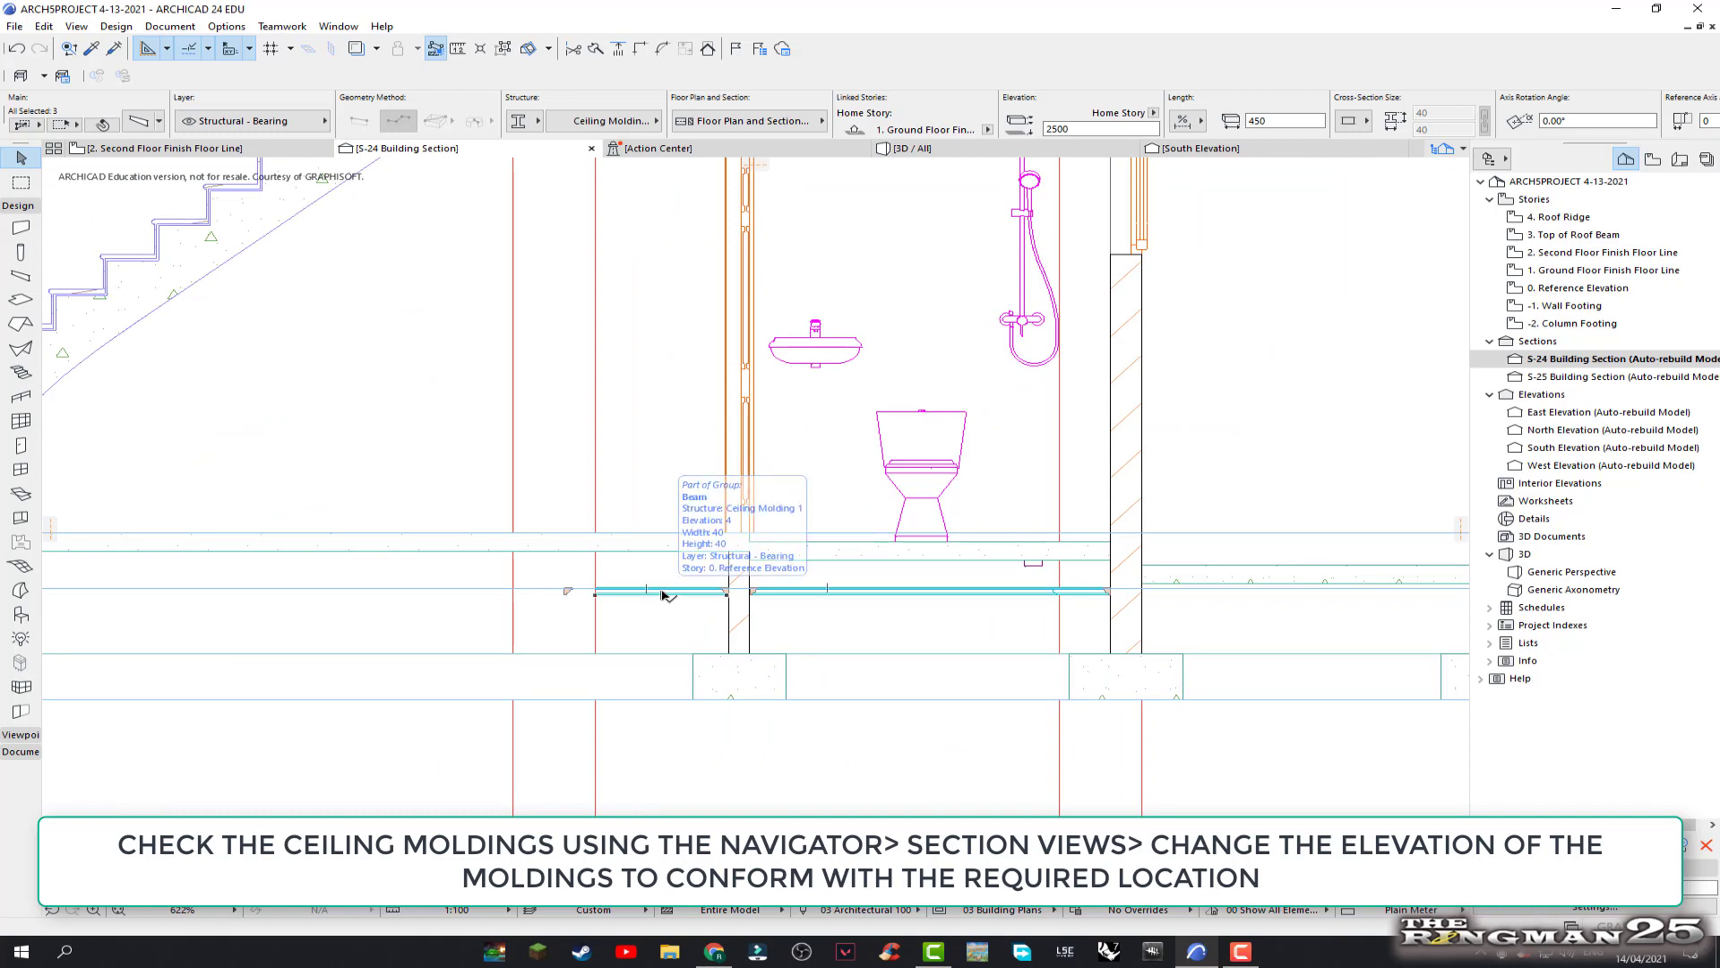
# Select the two low bathroom moldings and set them to Ground Floor Finish Floor Line at elevation 2500
pyautogui.click(653, 591)
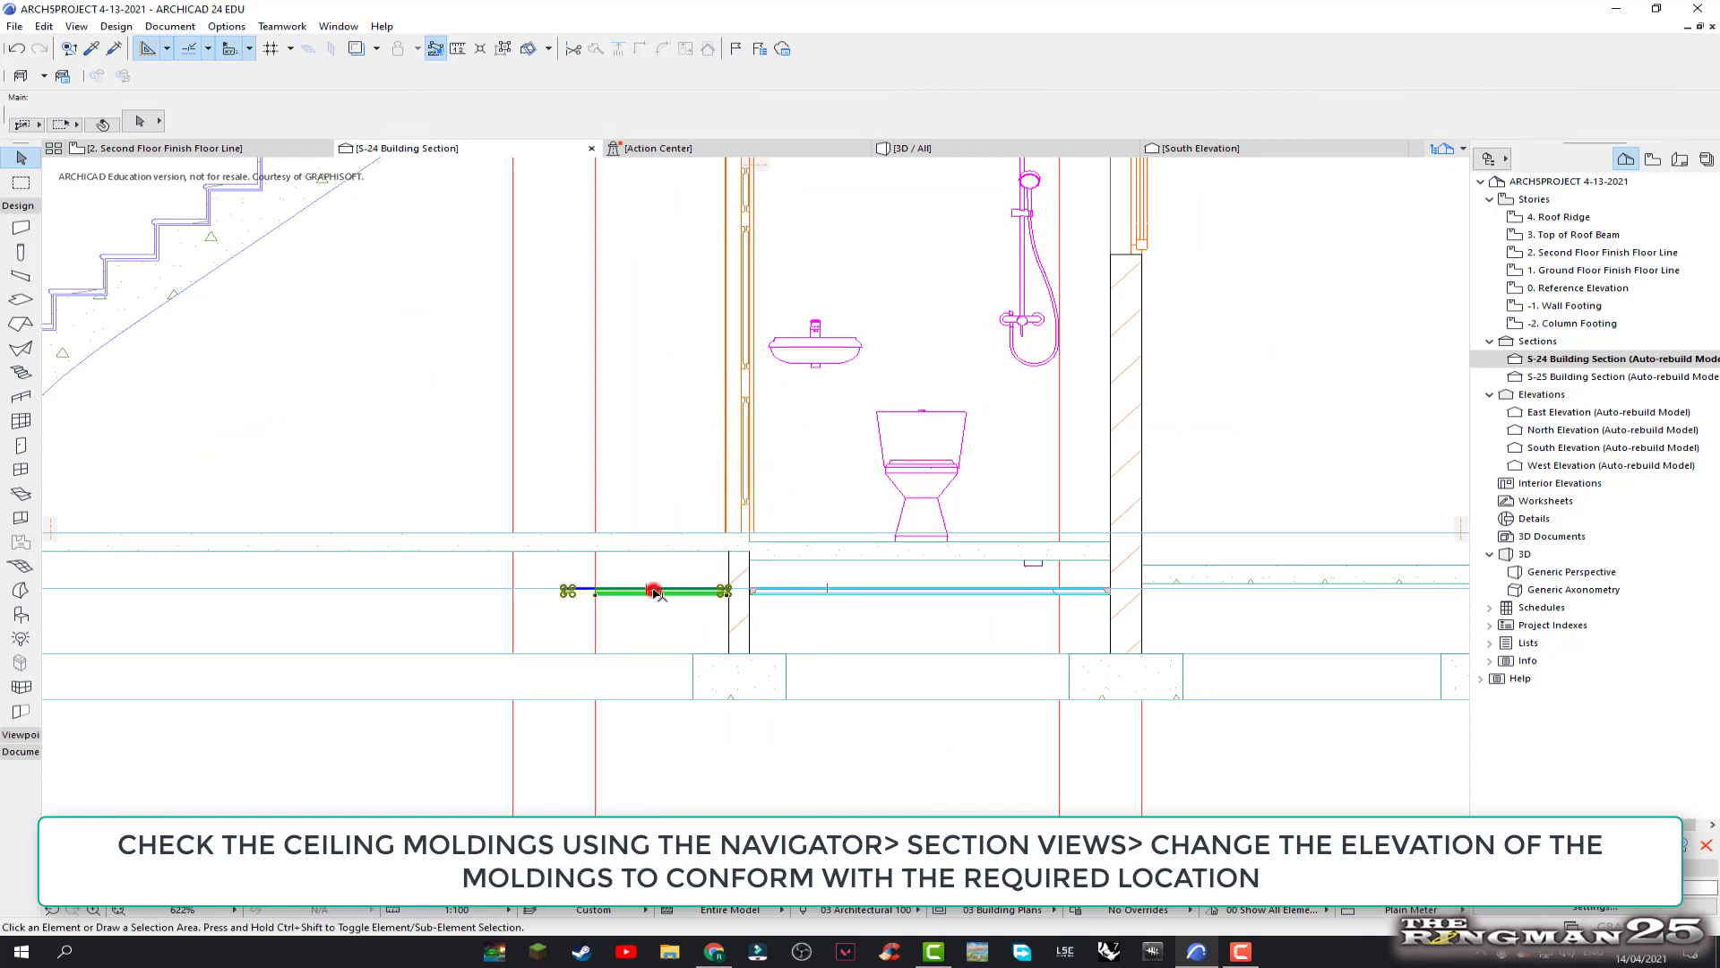
pyautogui.keyDown('shift'); pyautogui.click(871, 592); pyautogui.keyUp('shift')
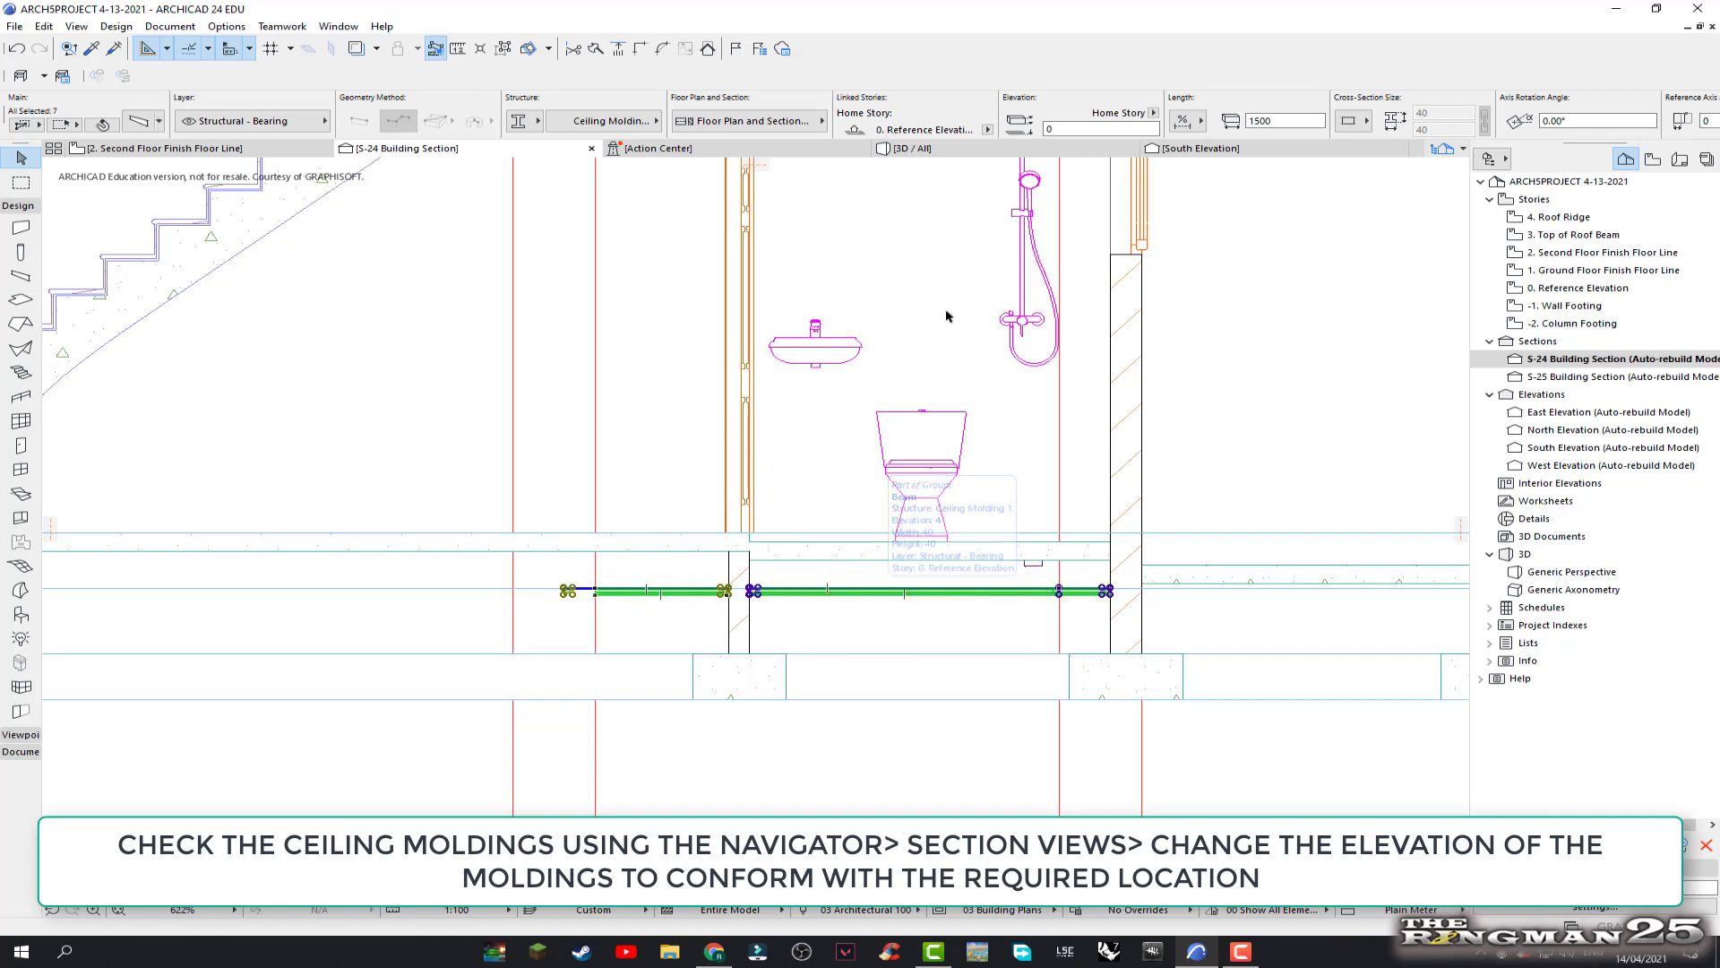
pyautogui.click(987, 129)
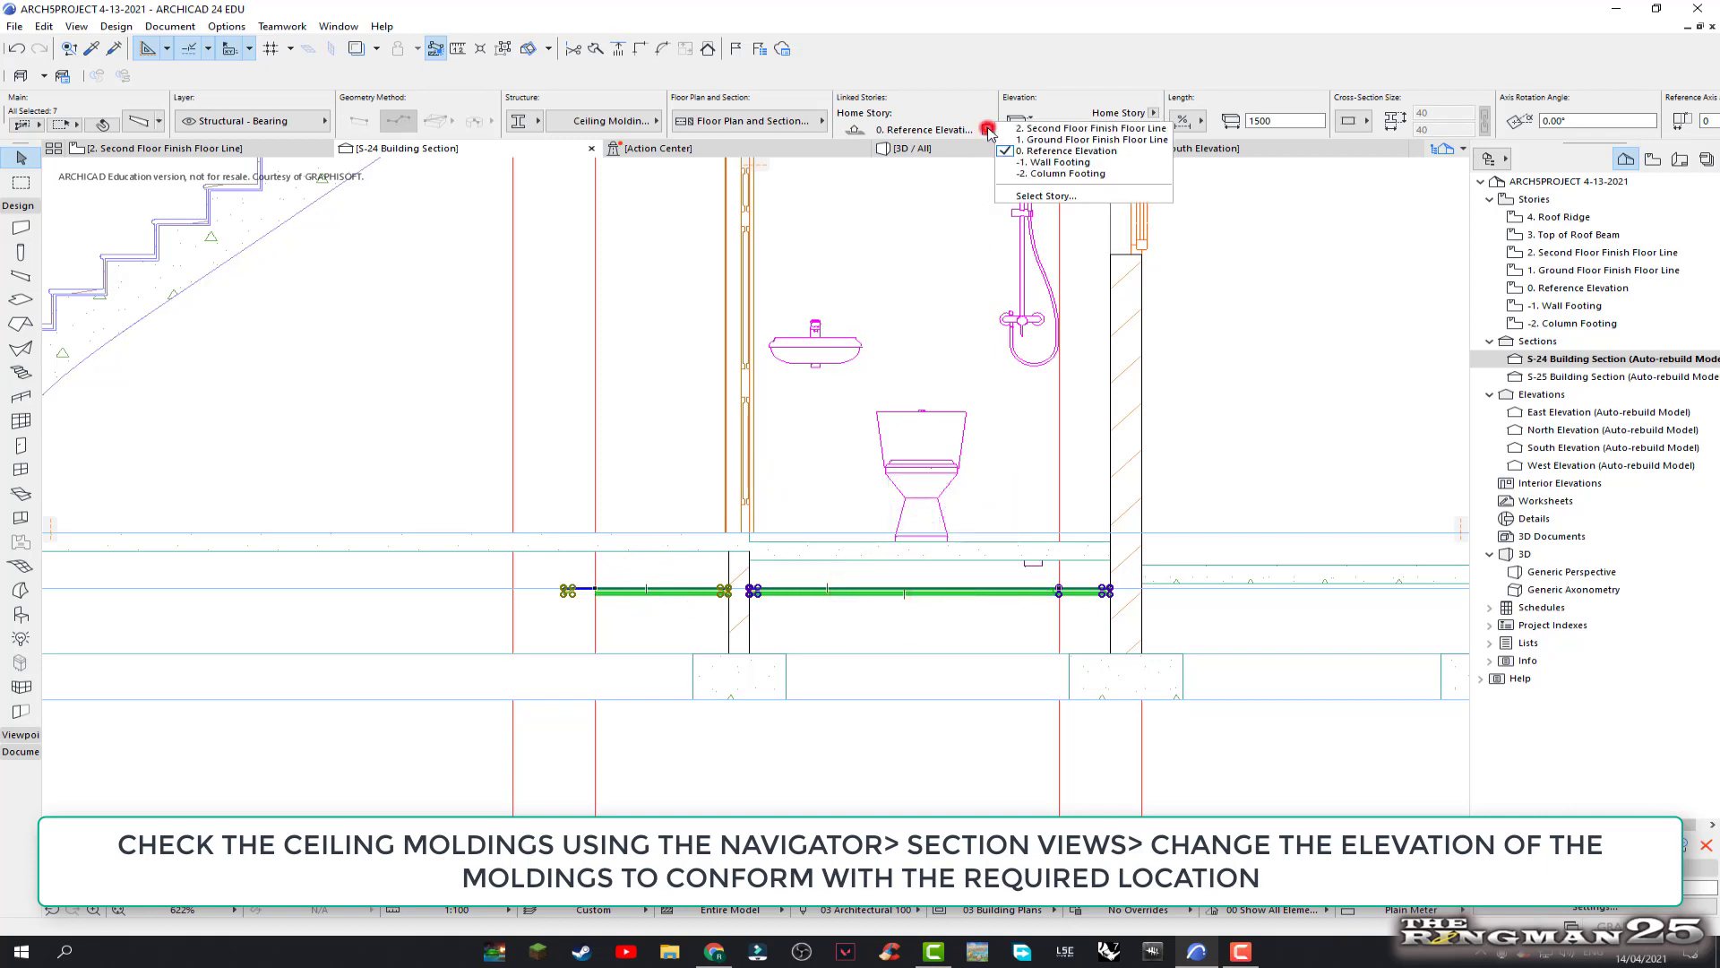
pyautogui.click(1059, 140)
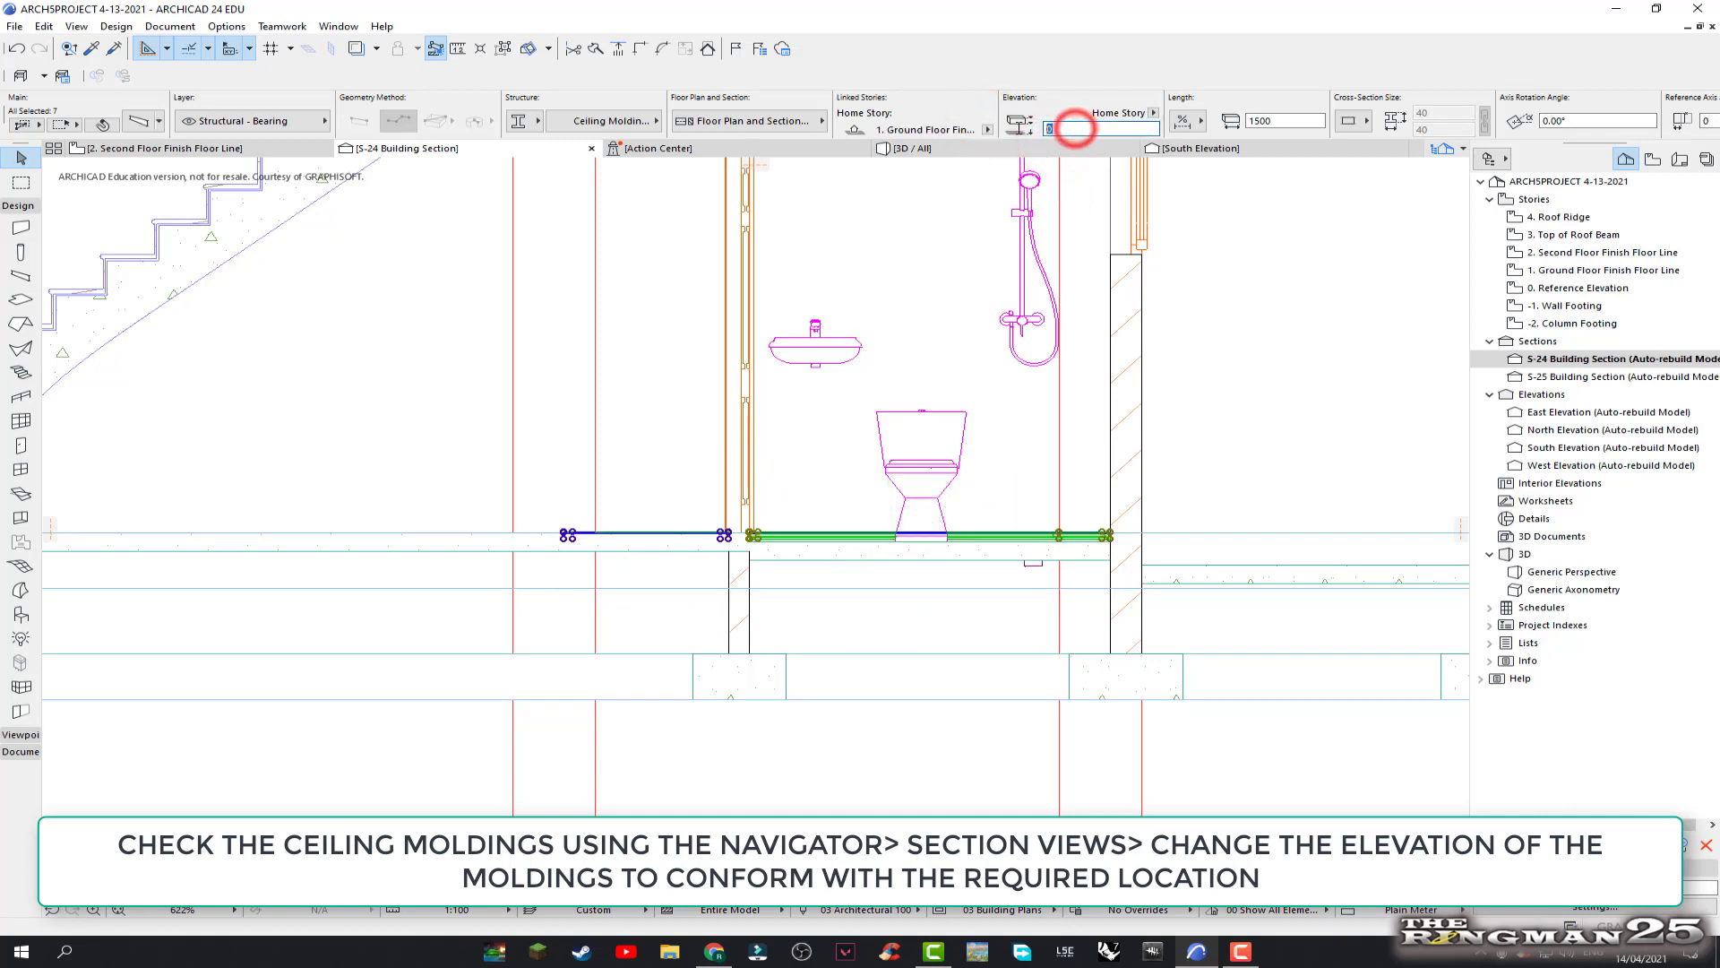
pyautogui.write('2500')
pyautogui.press('Return')
pyautogui.scroll(-2, 955, 359)
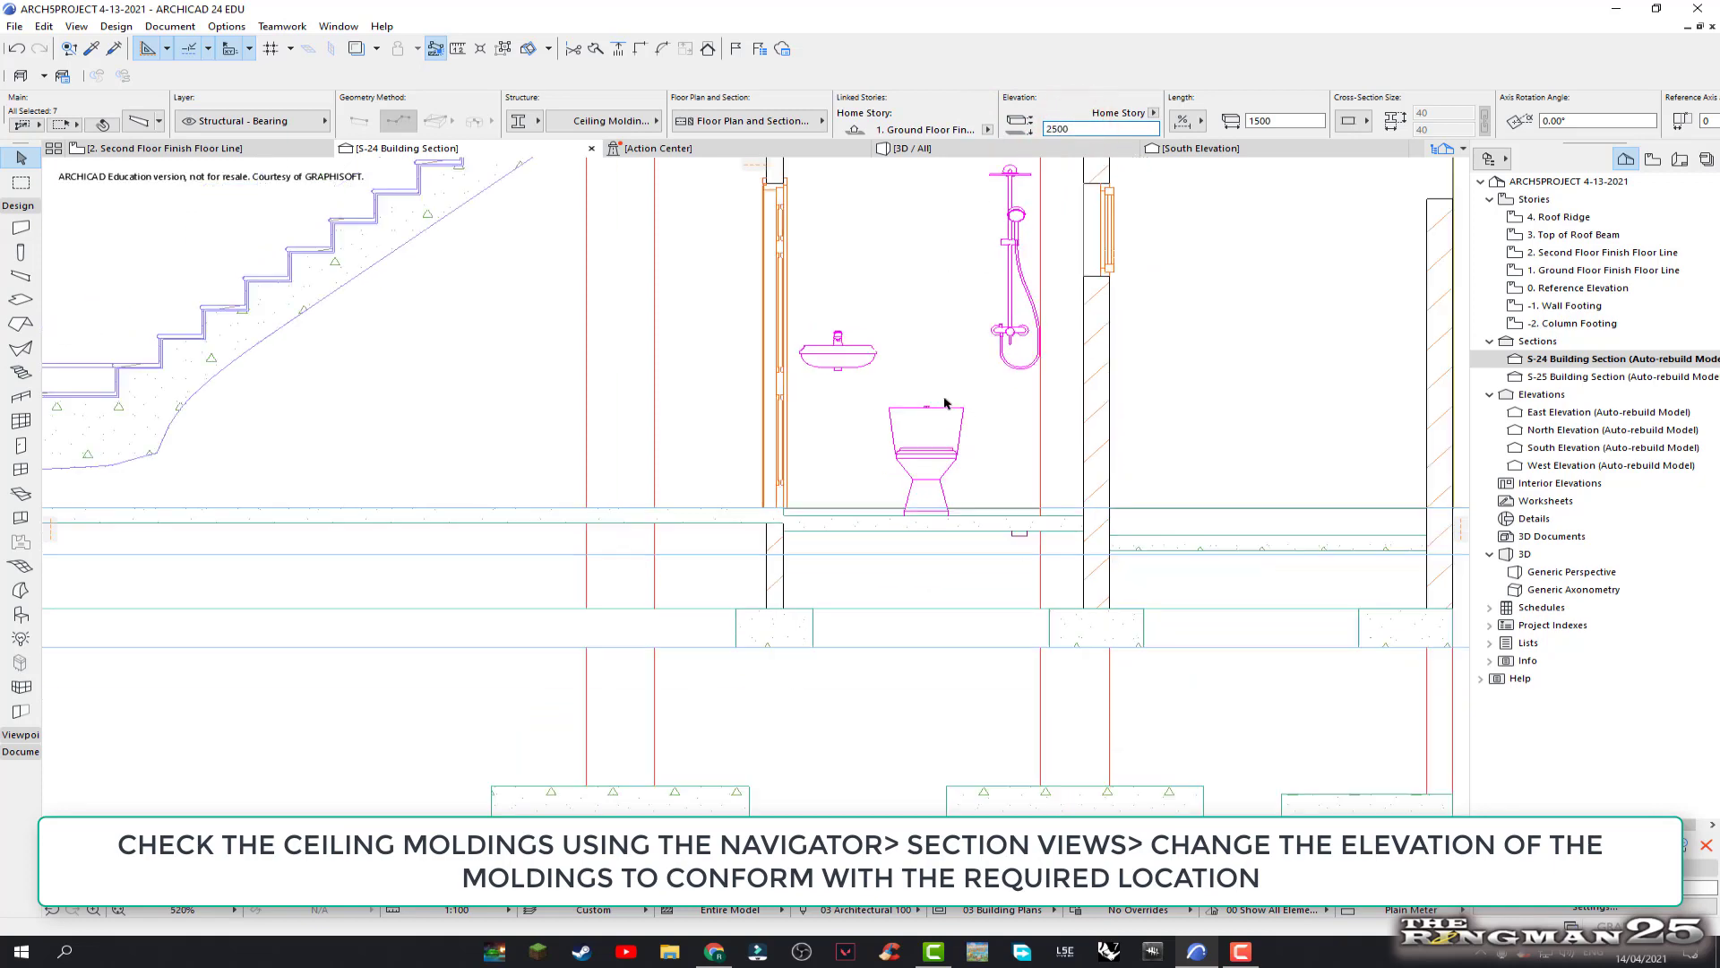
pyautogui.scroll(-2, 952, 272)
pyautogui.scroll(2, 954, 251)
pyautogui.scroll(1, 954, 269)
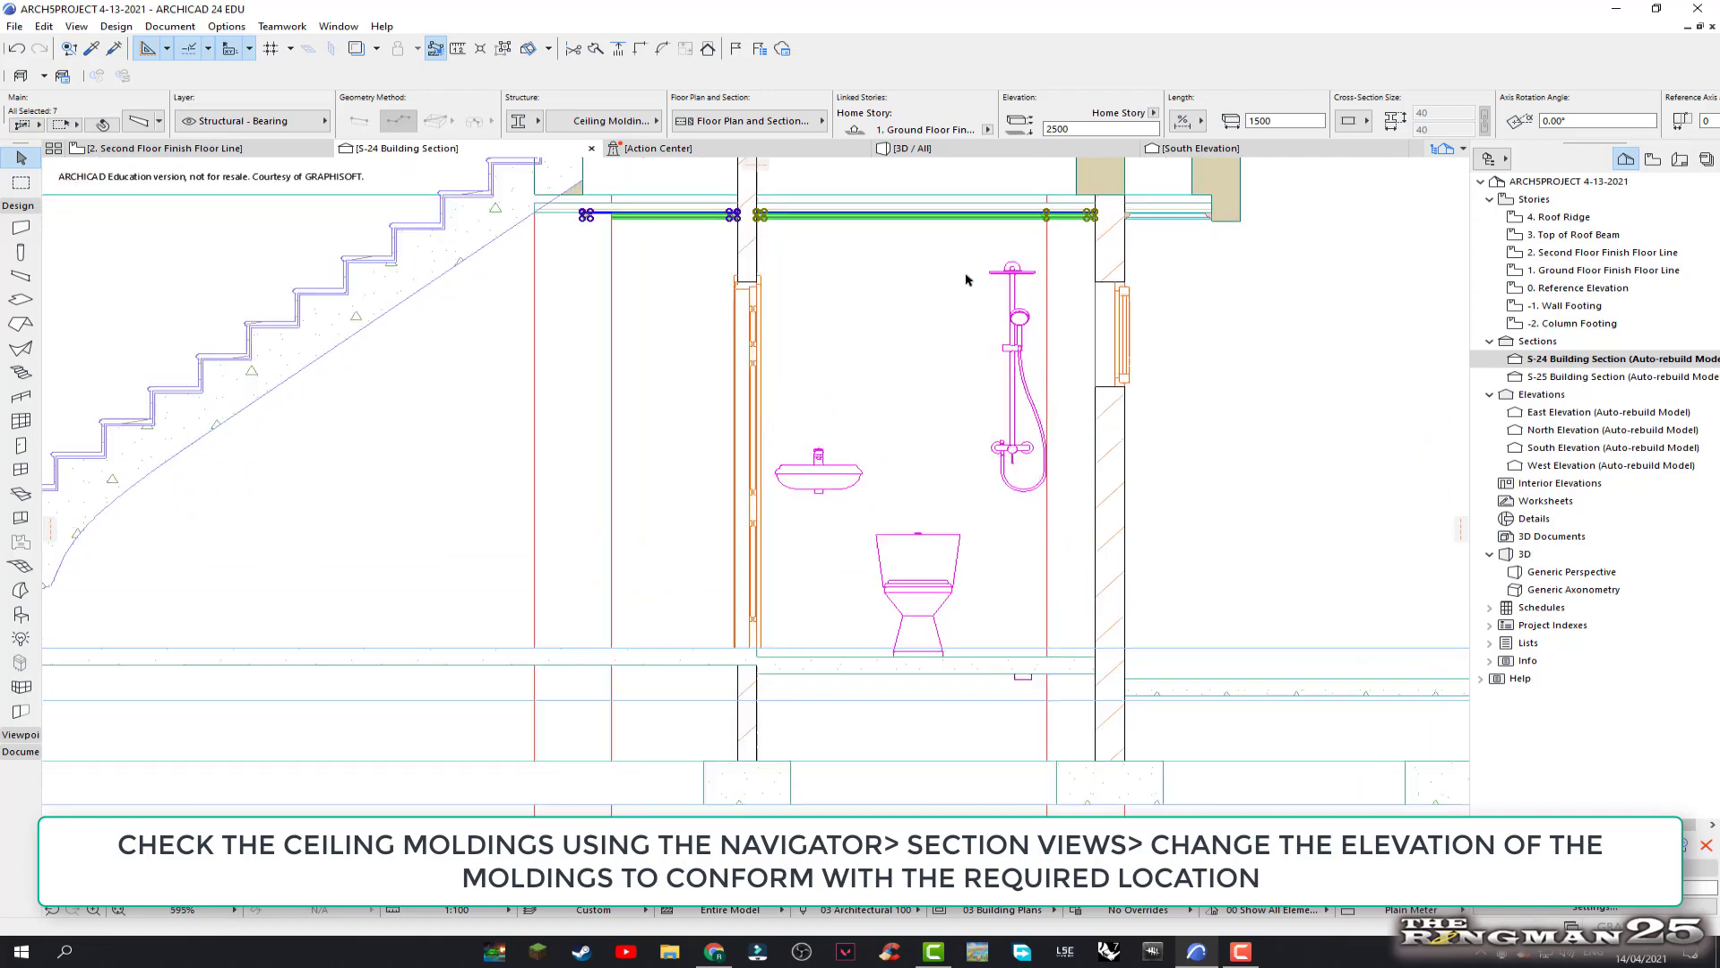
pyautogui.scroll(1, 955, 286)
# Clear the selection and check a ground-floor molding's elevation, then deselect it
pyautogui.click(955, 294)
pyautogui.scroll(-1, 655, 222)
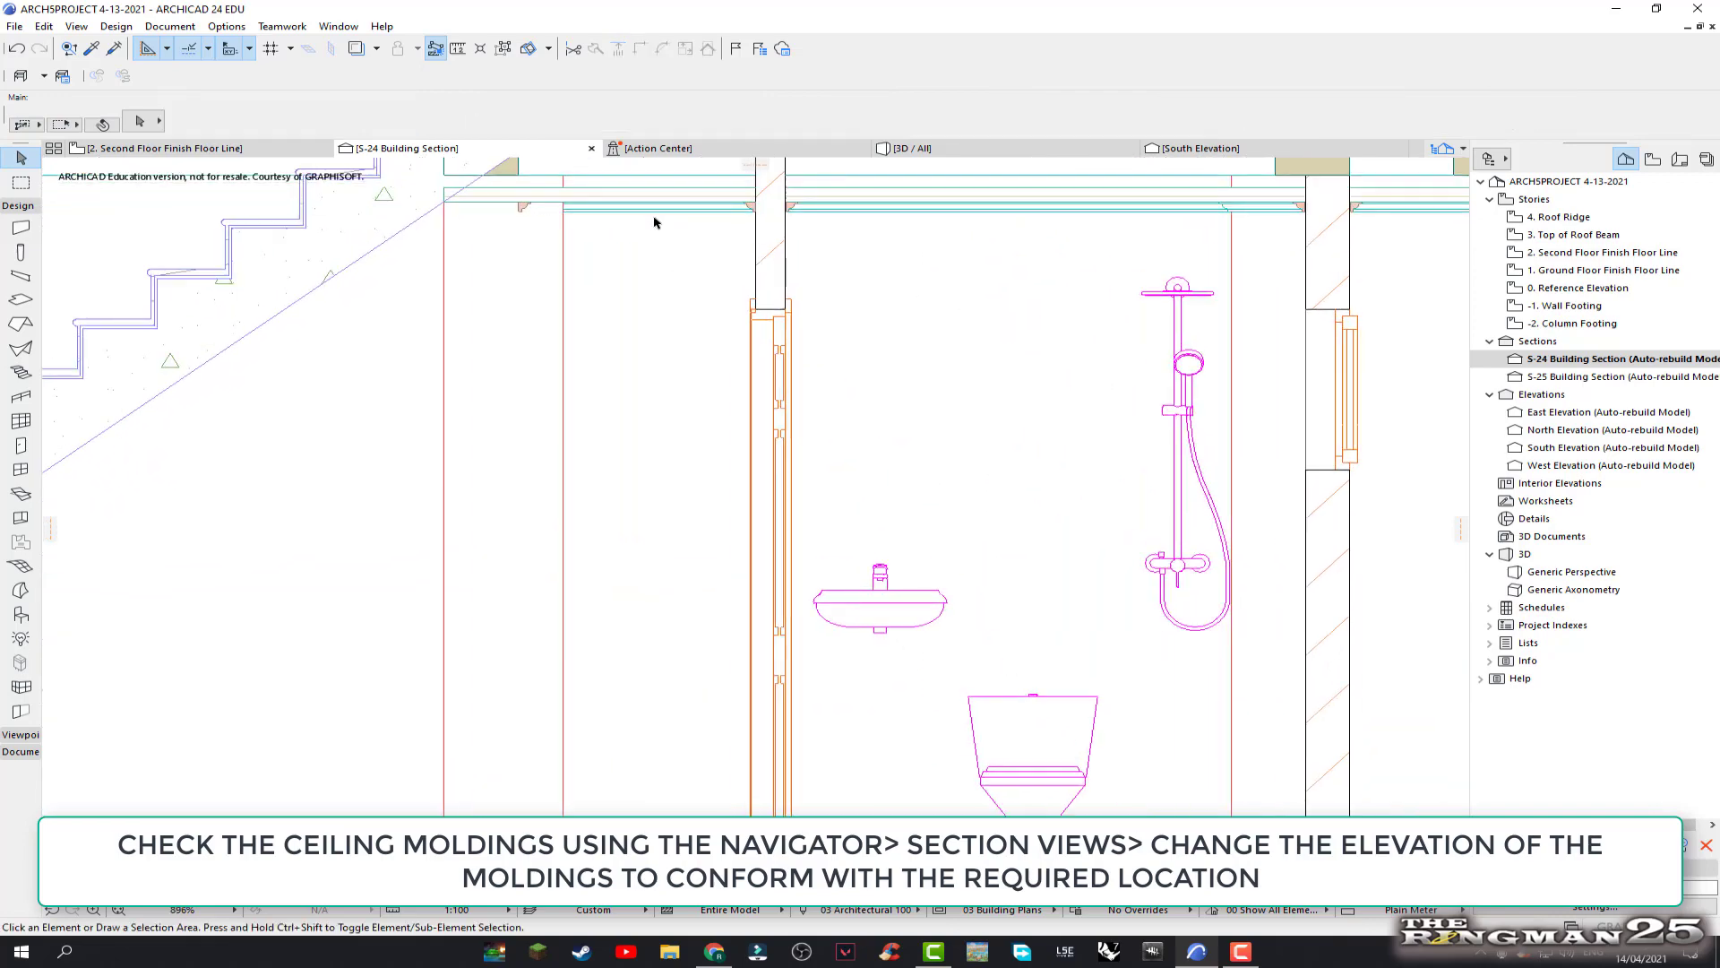
pyautogui.scroll(-2, 655, 222)
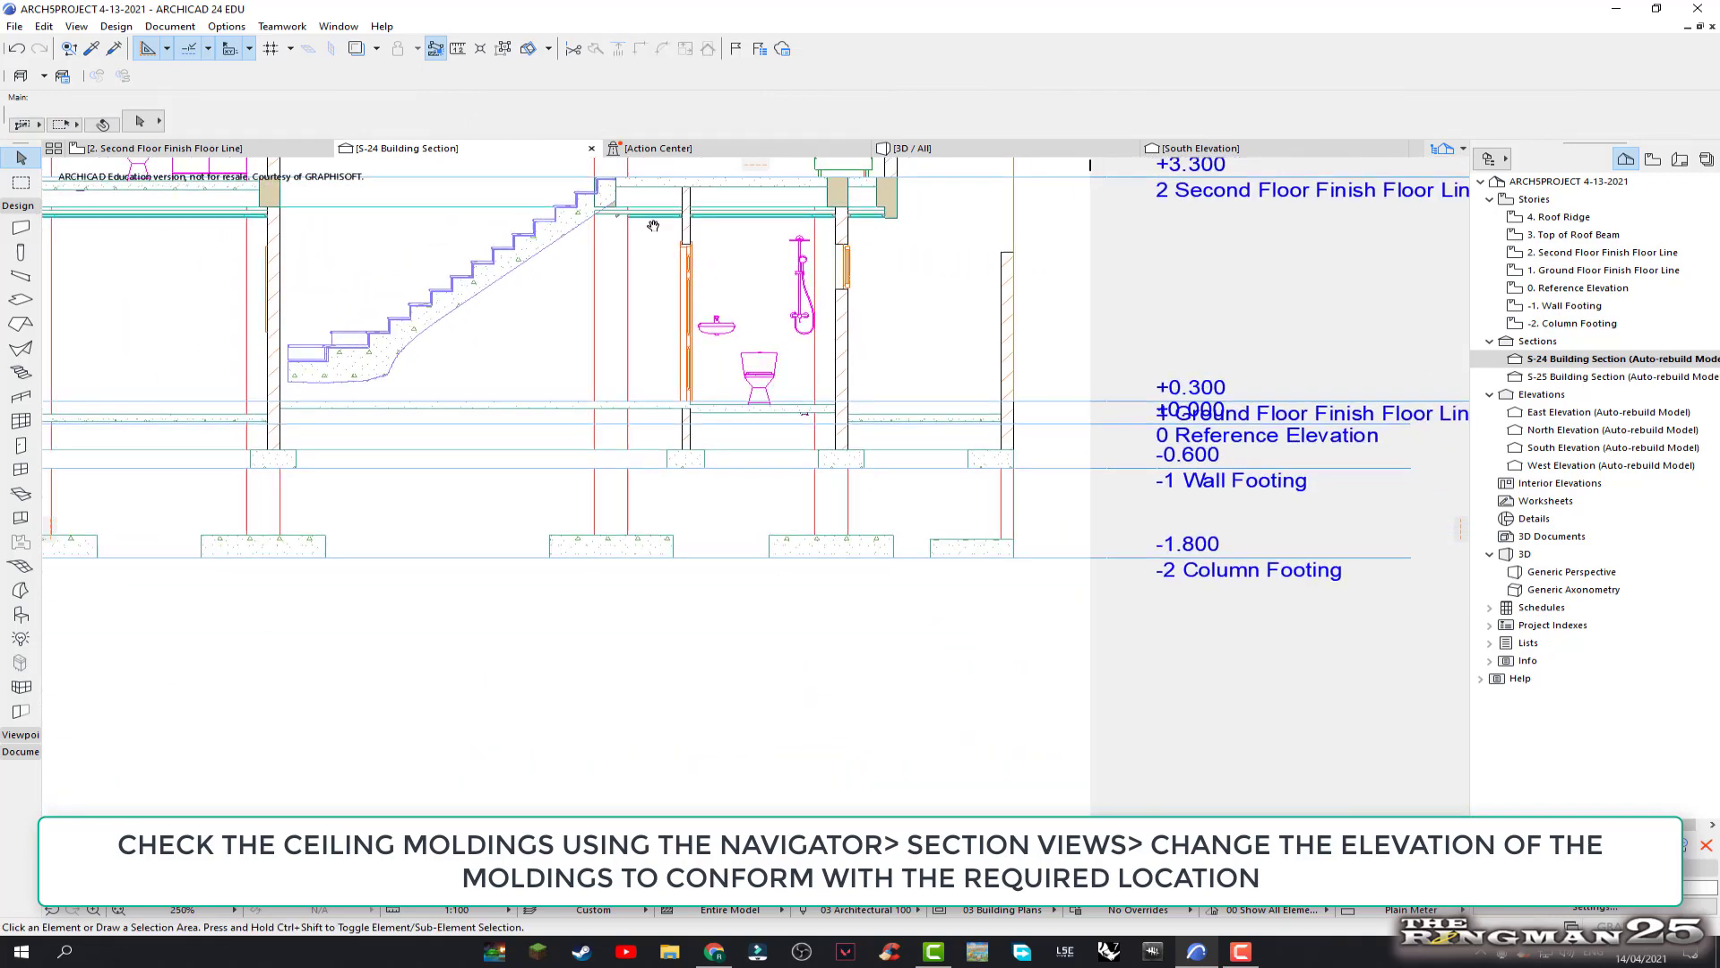
pyautogui.scroll(1, 768, 427)
pyautogui.scroll(1, 770, 429)
pyautogui.scroll(1, 770, 429)
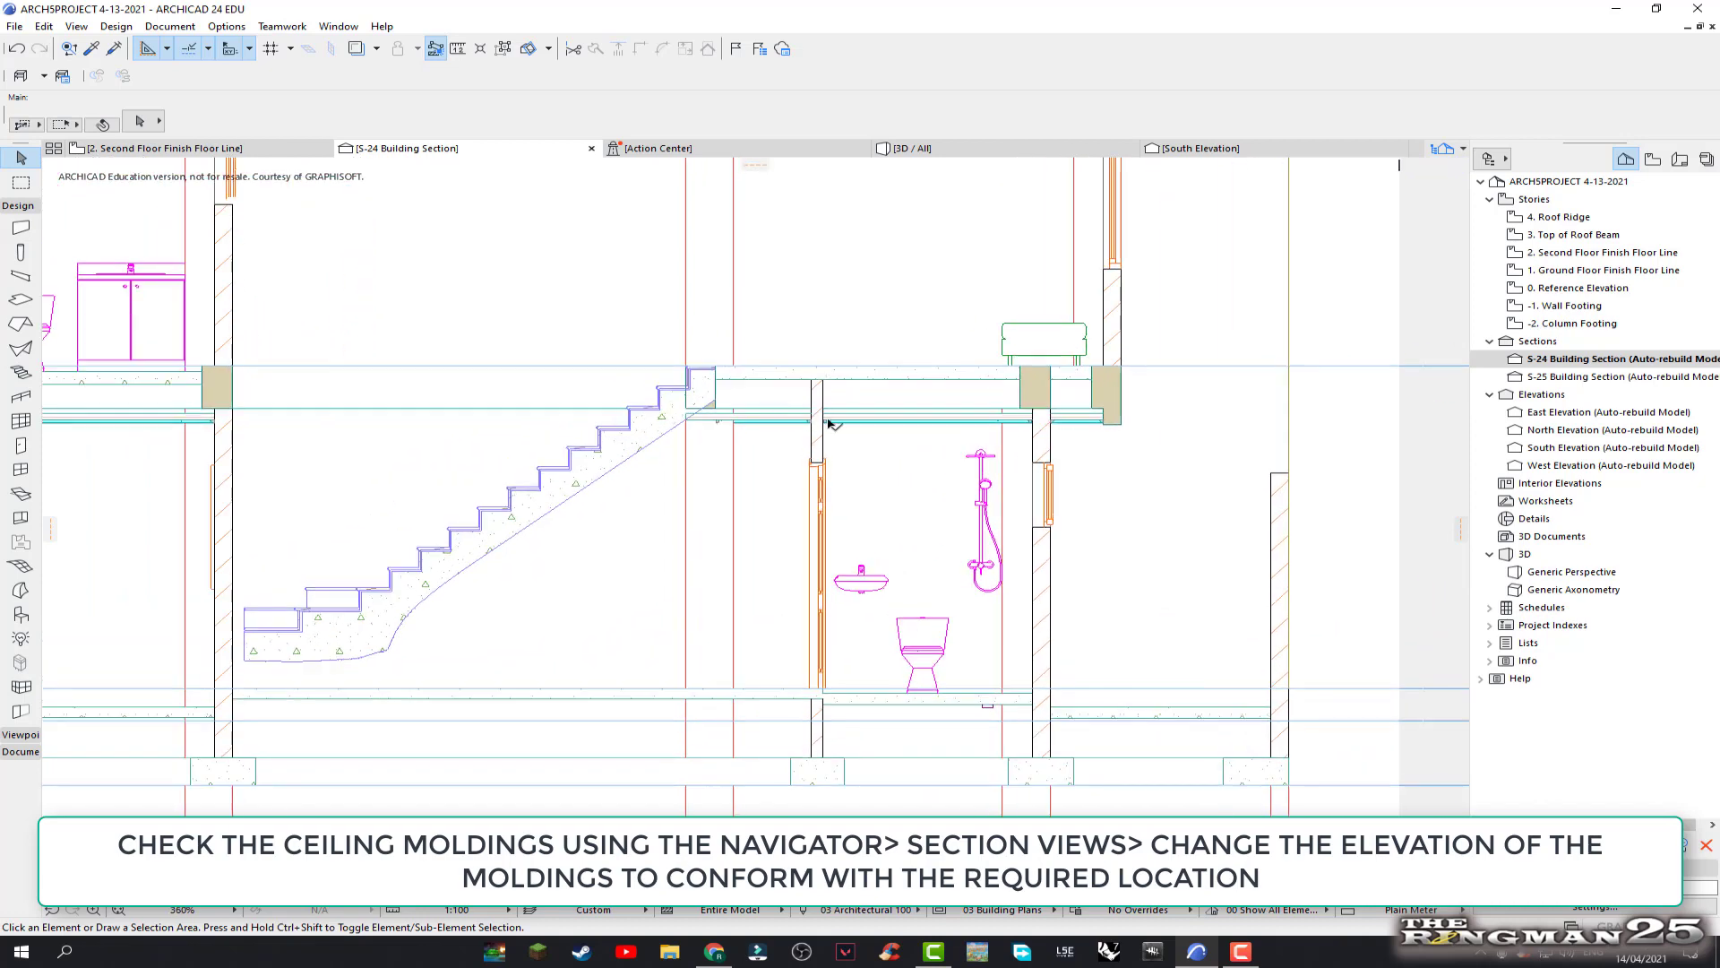
pyautogui.scroll(4, 832, 423)
pyautogui.click(688, 431)
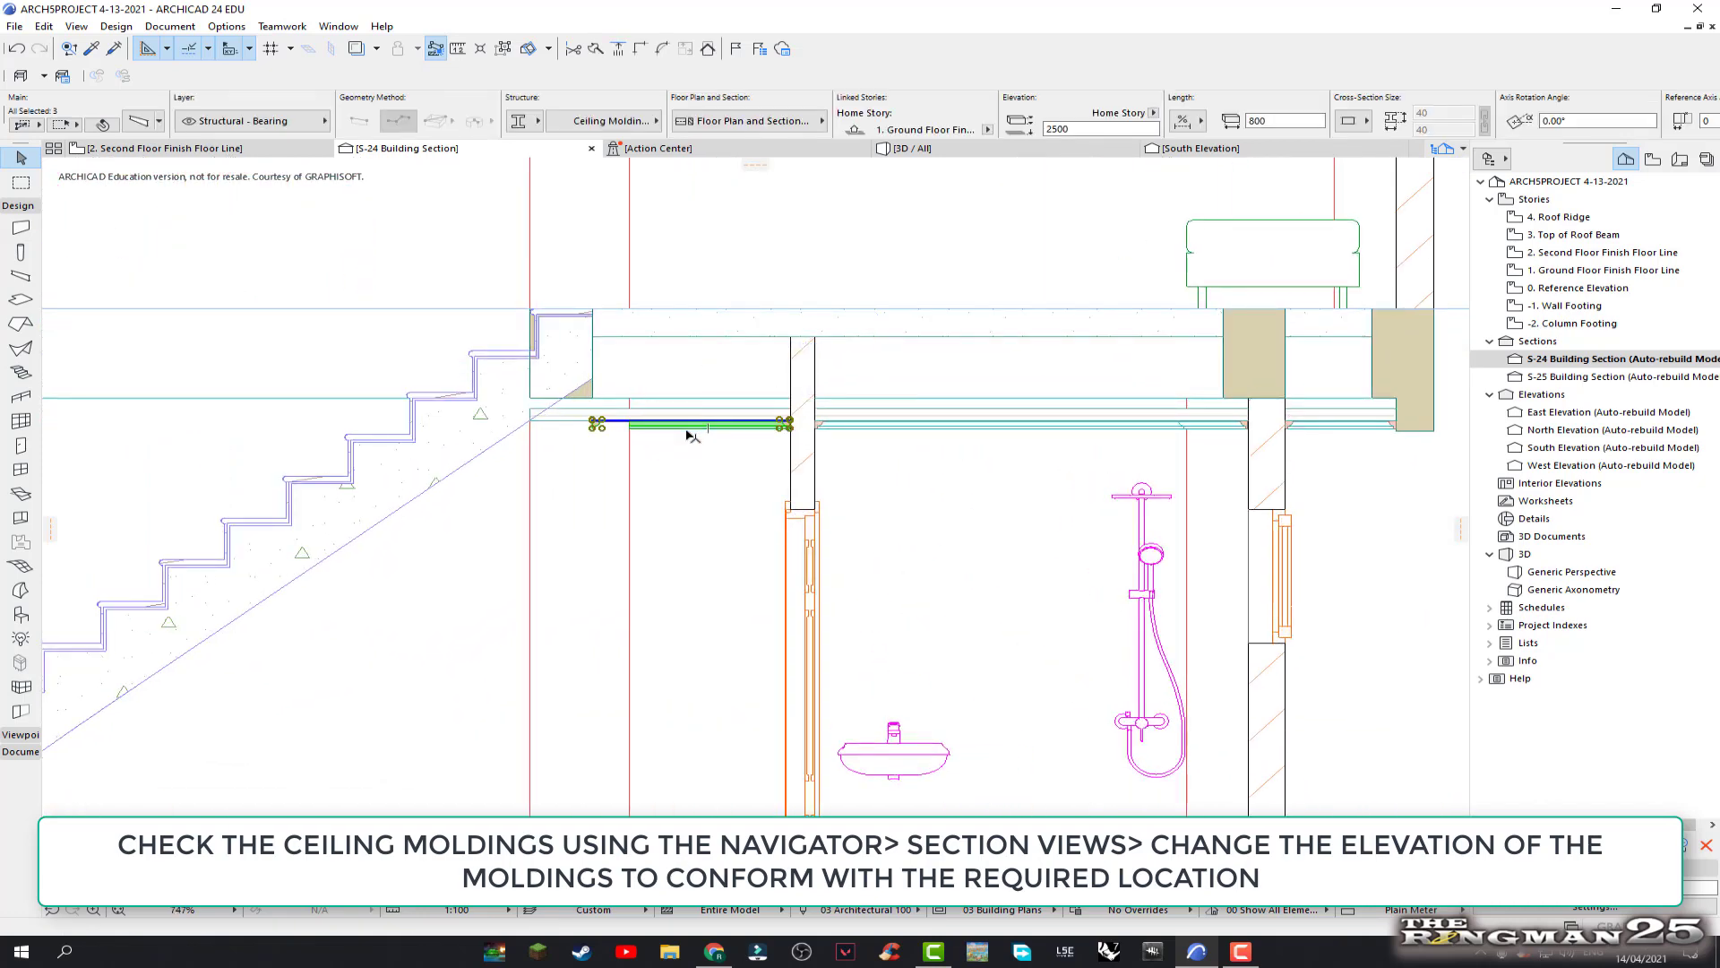
pyautogui.press('Escape')
# Select the upper-floor ceiling moldings, clearing a mistaken slab pick along the way
pyautogui.scroll(-3, 691, 433)
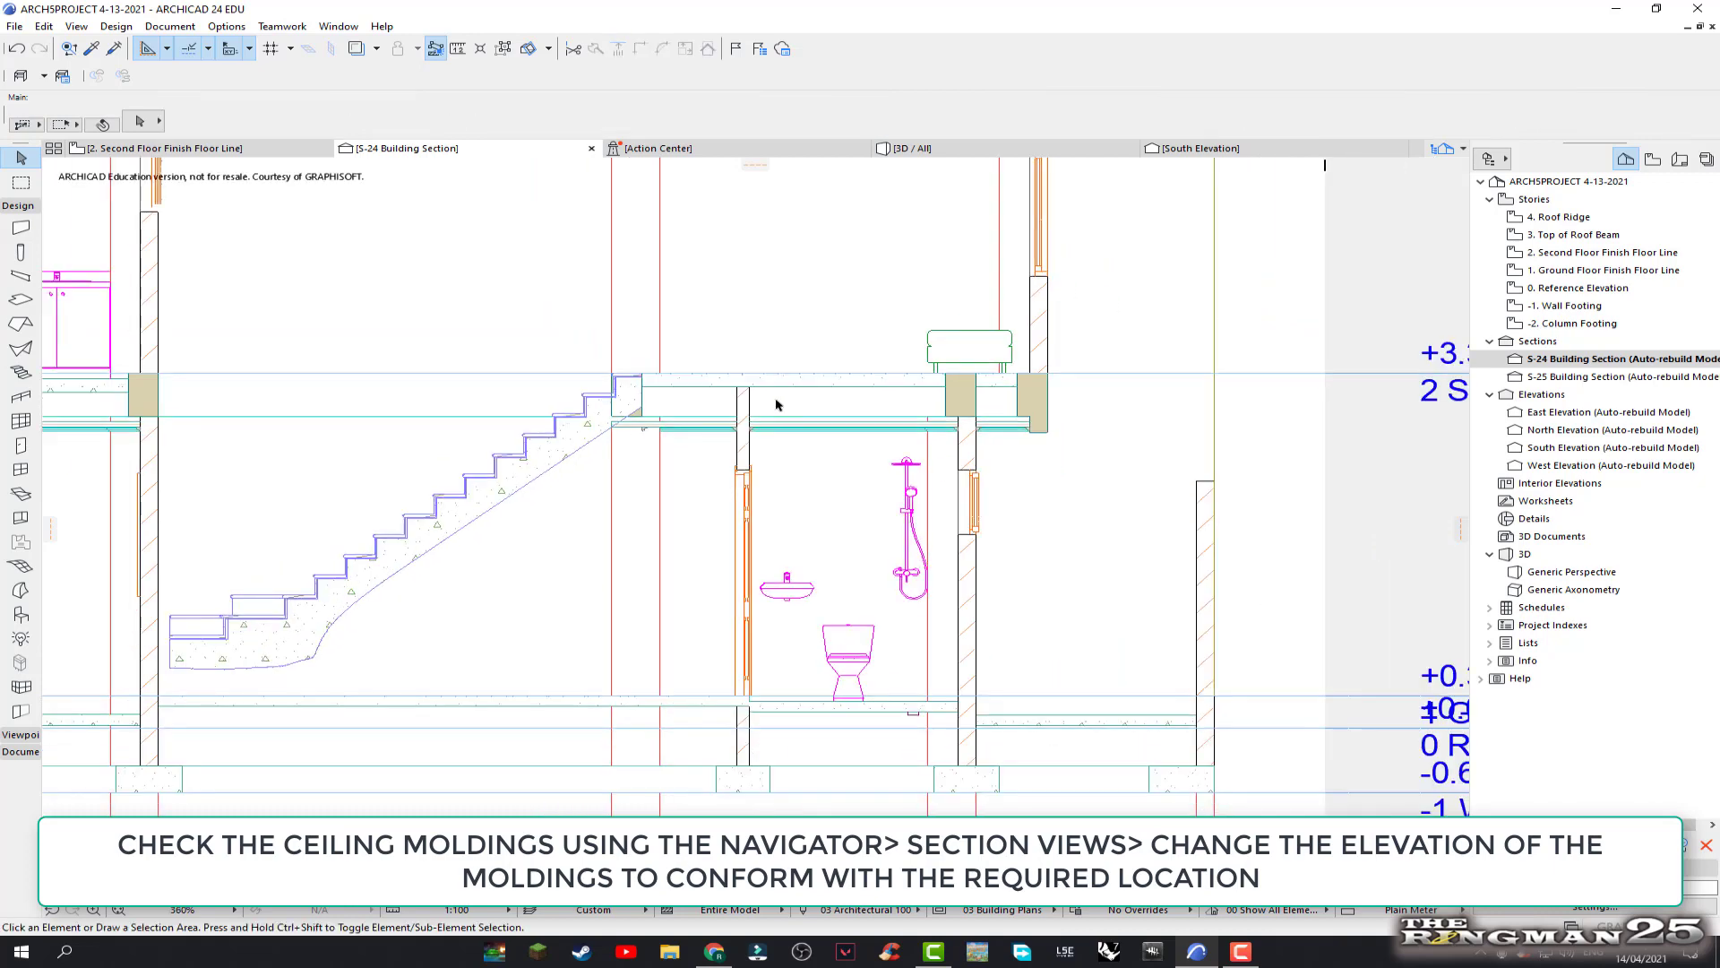
pyautogui.scroll(-3, 784, 396)
pyautogui.scroll(2, 785, 396)
pyautogui.scroll(1, 959, 319)
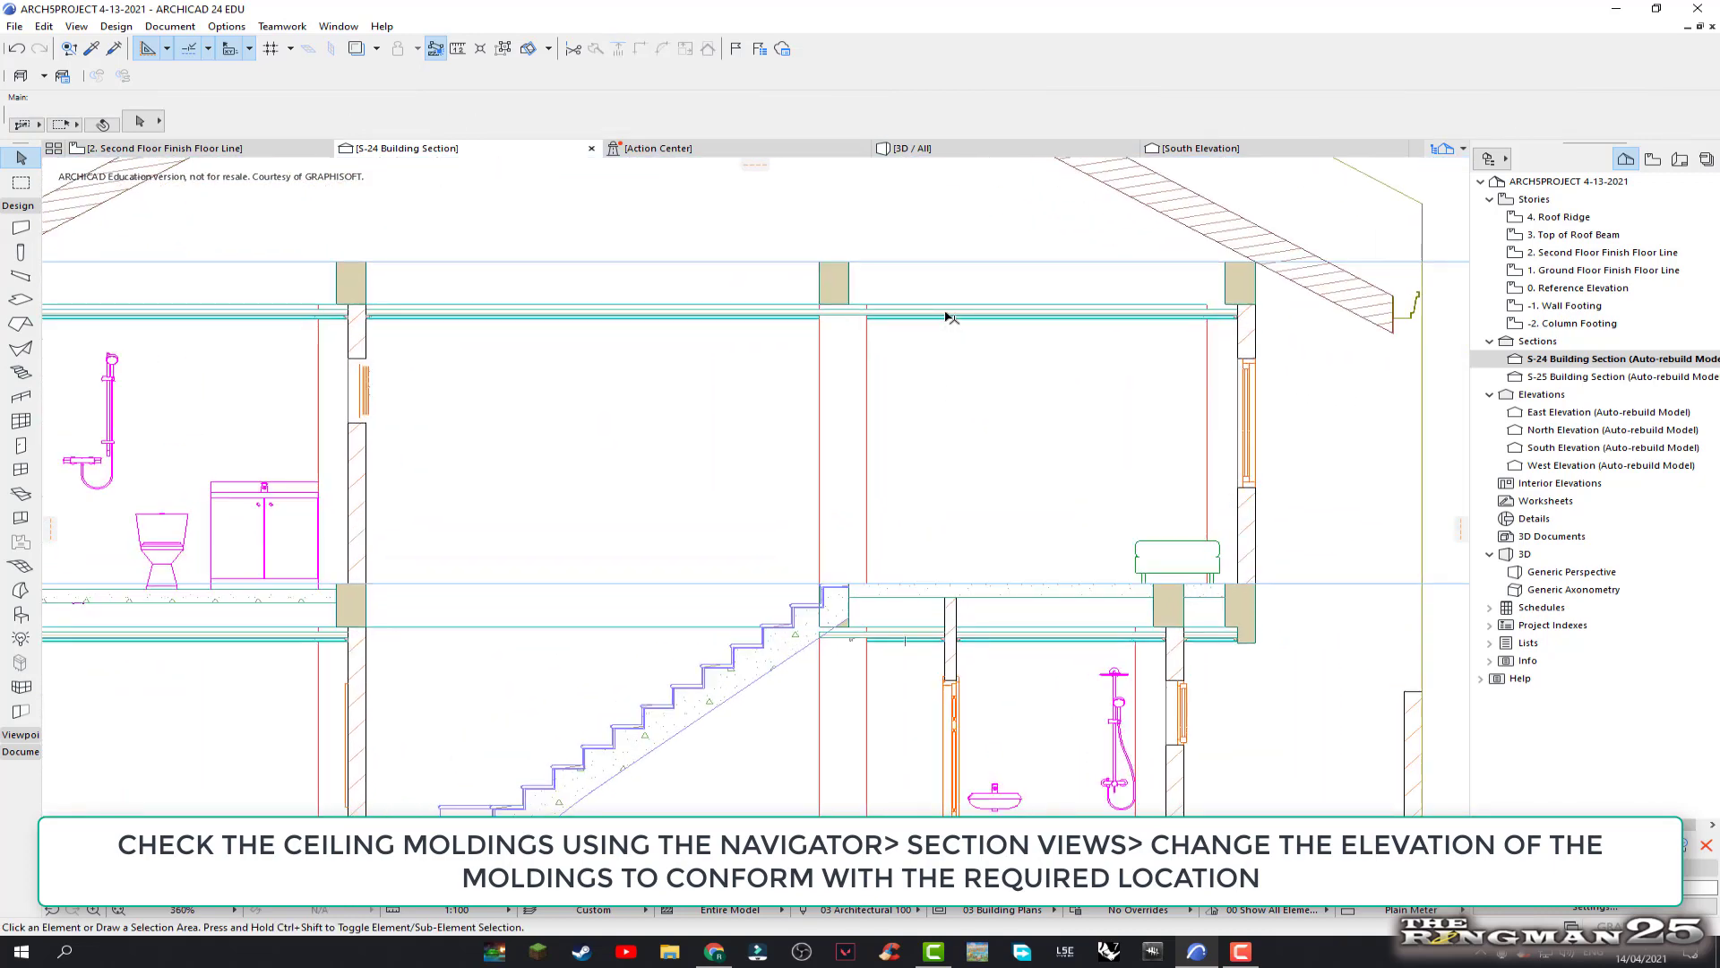
pyautogui.scroll(3, 941, 322)
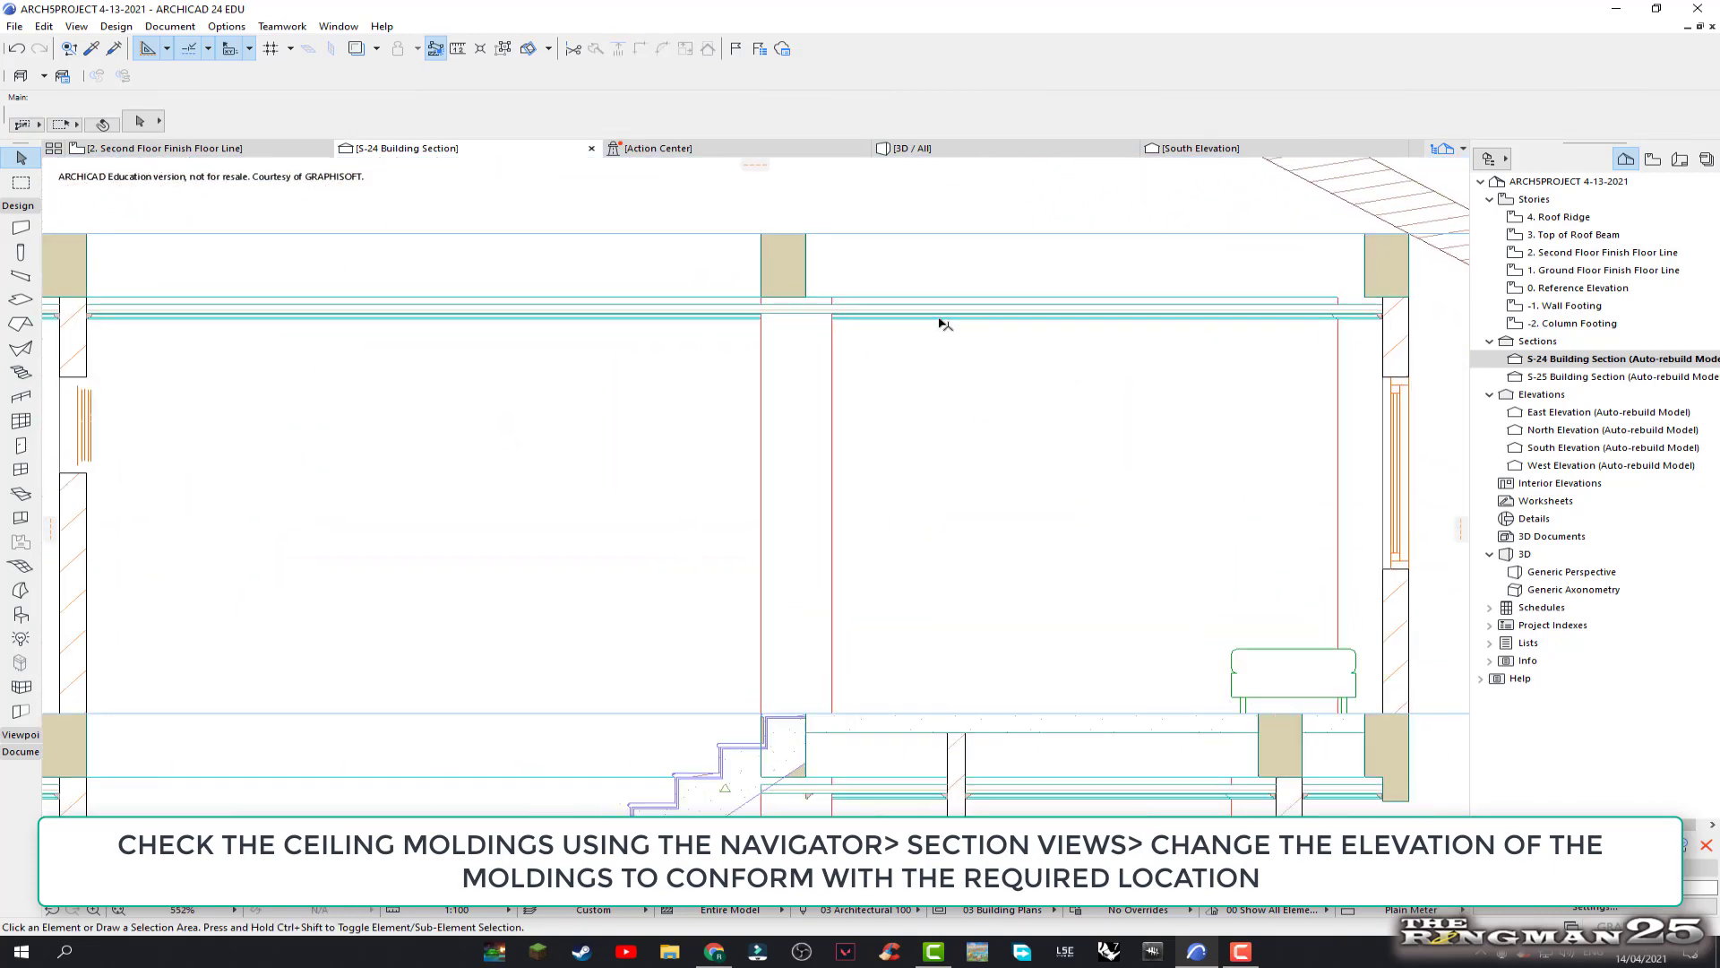
pyautogui.click(854, 318)
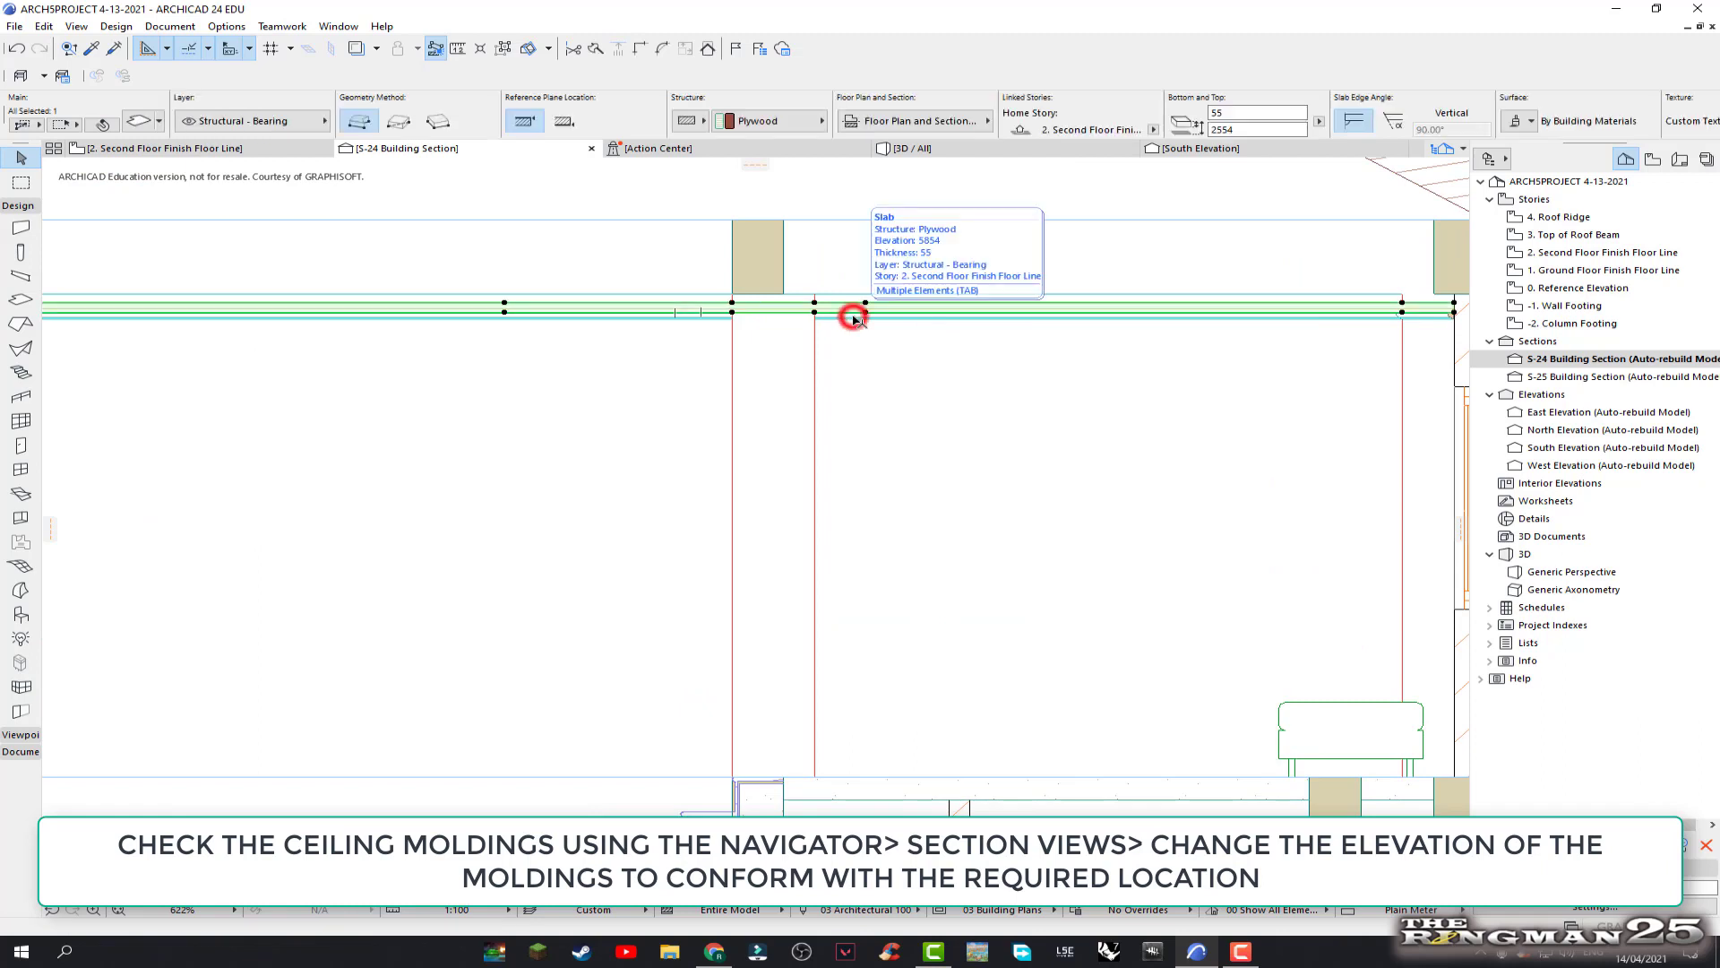
pyautogui.click(893, 352)
pyautogui.click(854, 320)
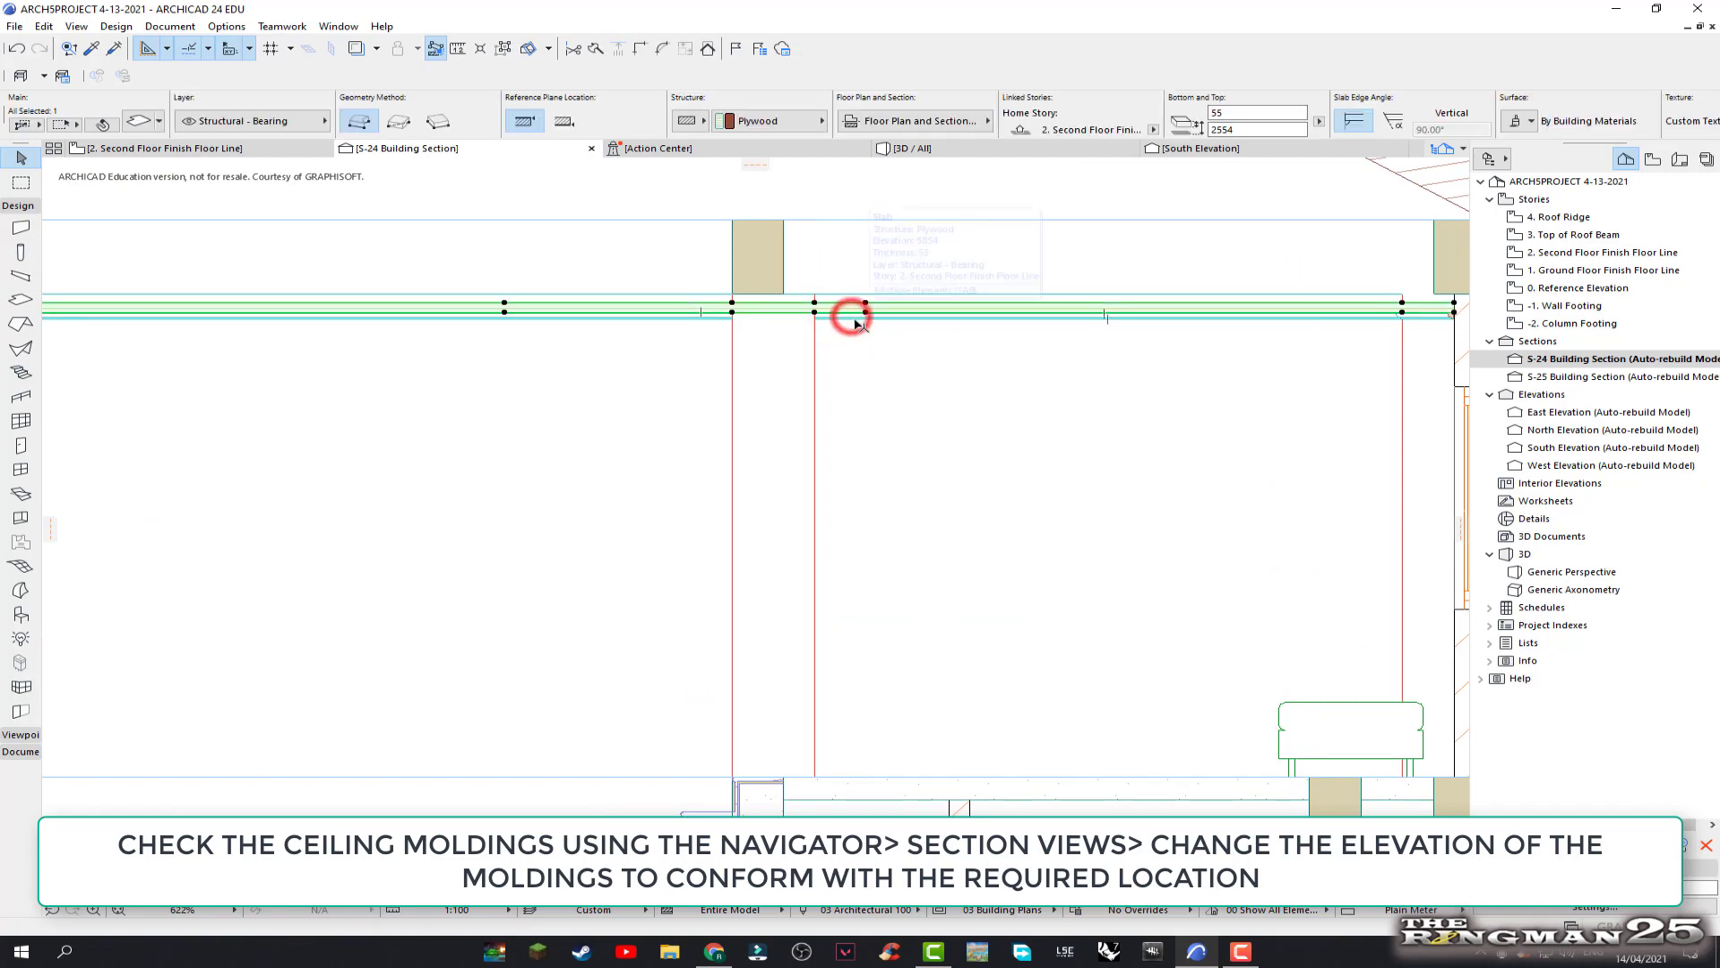
pyautogui.click(856, 321)
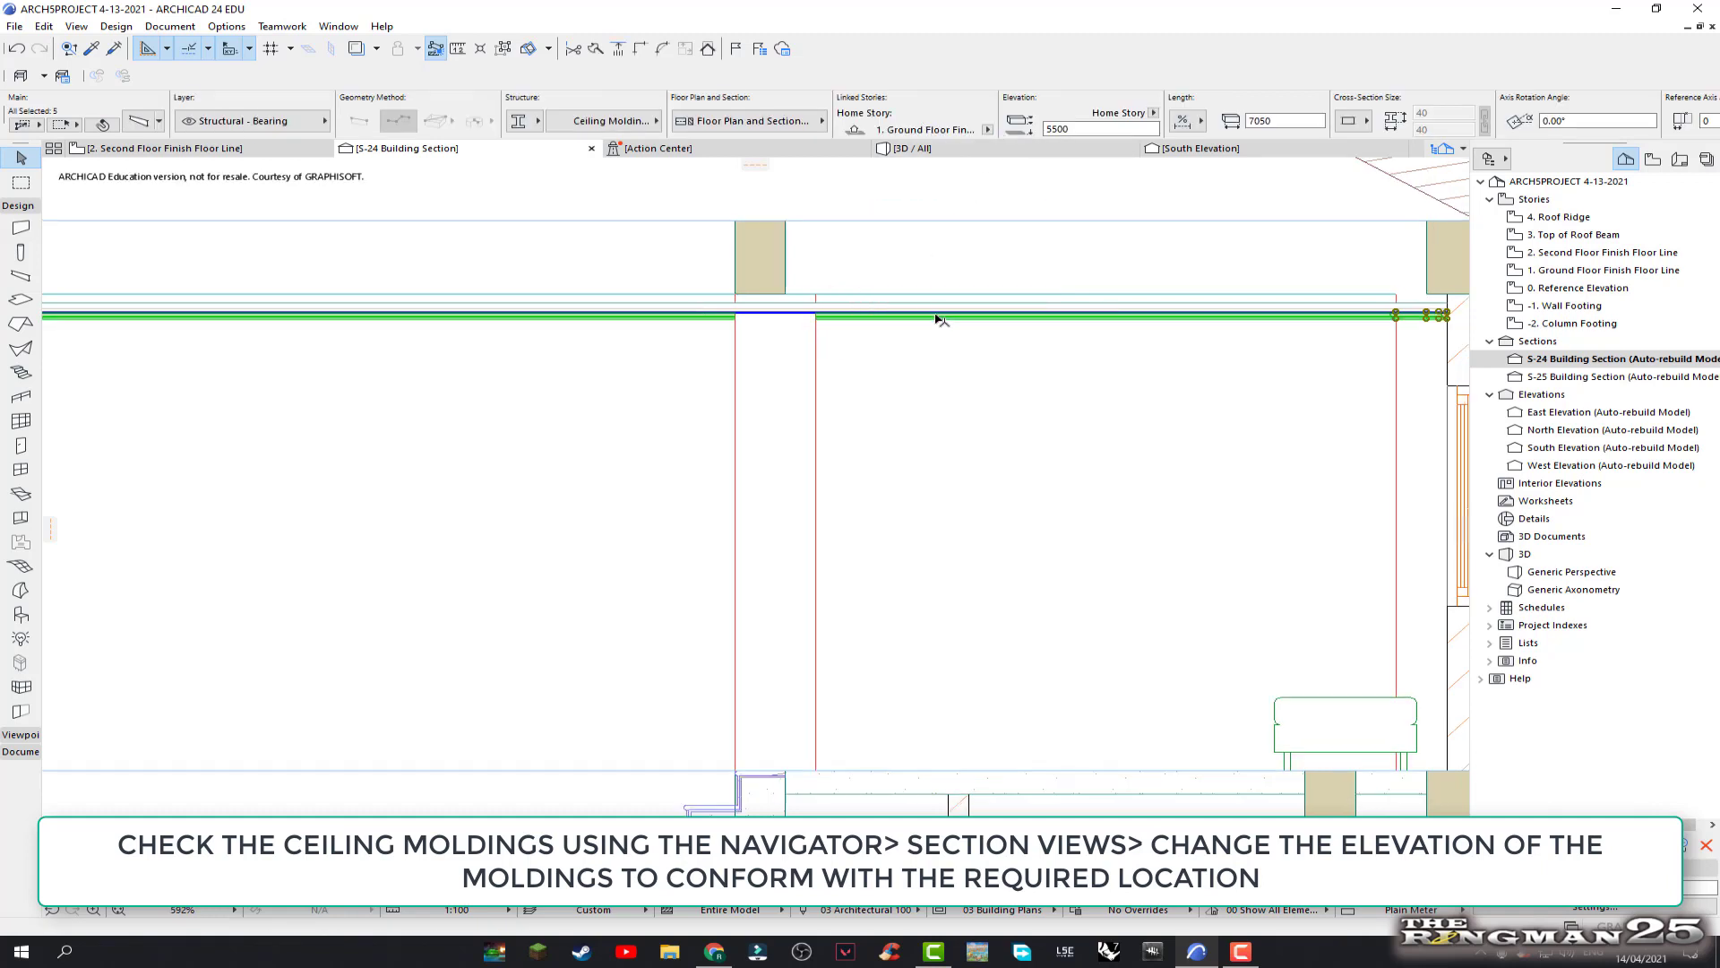
# Add the left upper molding, then set all to Second Floor Finish Floor Line at elevation 2500
pyautogui.scroll(-5, 818, 338)
pyautogui.scroll(5, 427, 325)
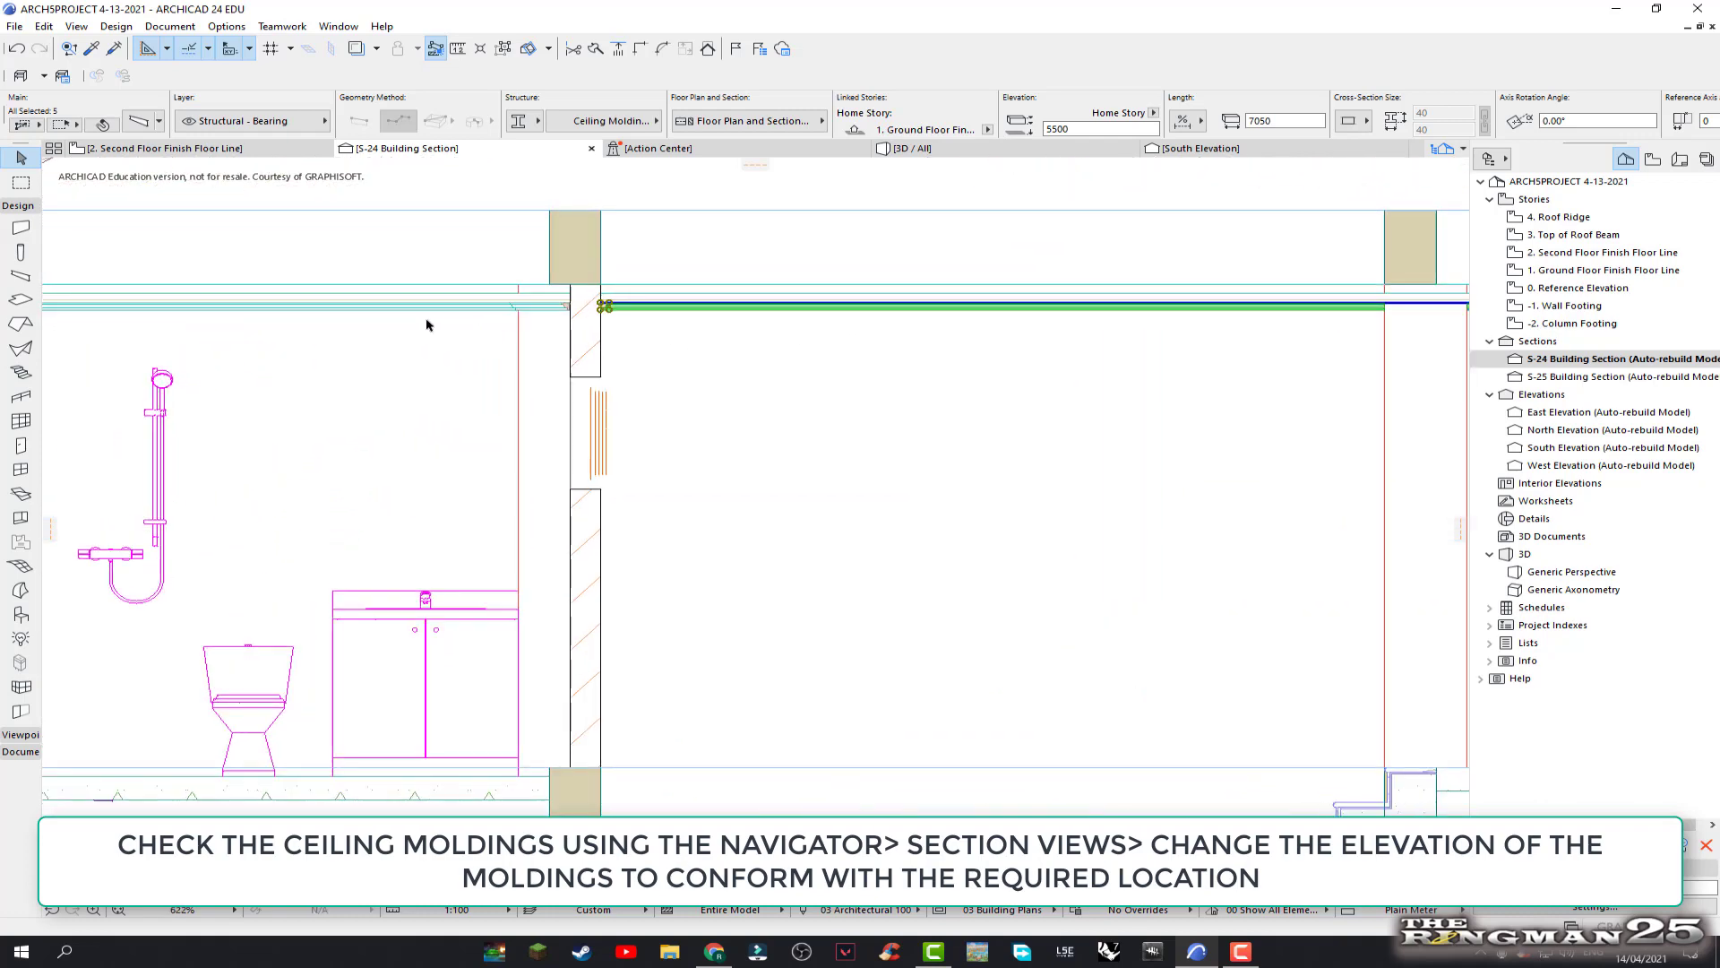
pyautogui.keyDown('shift'); pyautogui.click(399, 309); pyautogui.keyUp('shift')
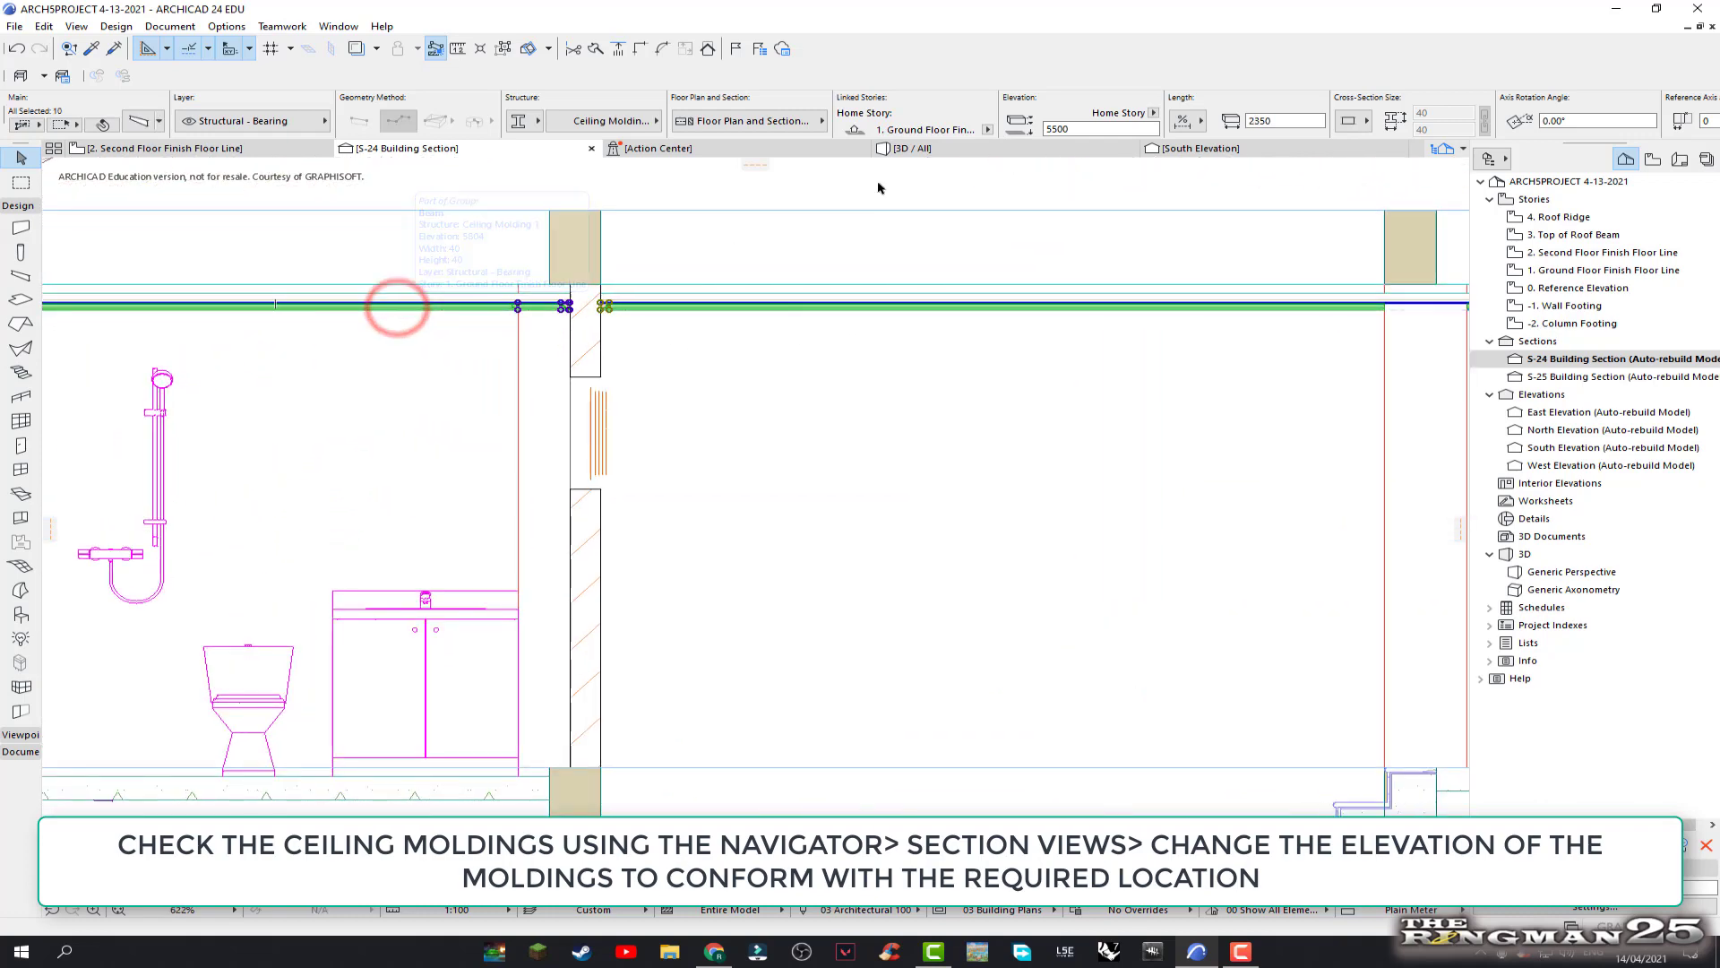
pyautogui.click(986, 131)
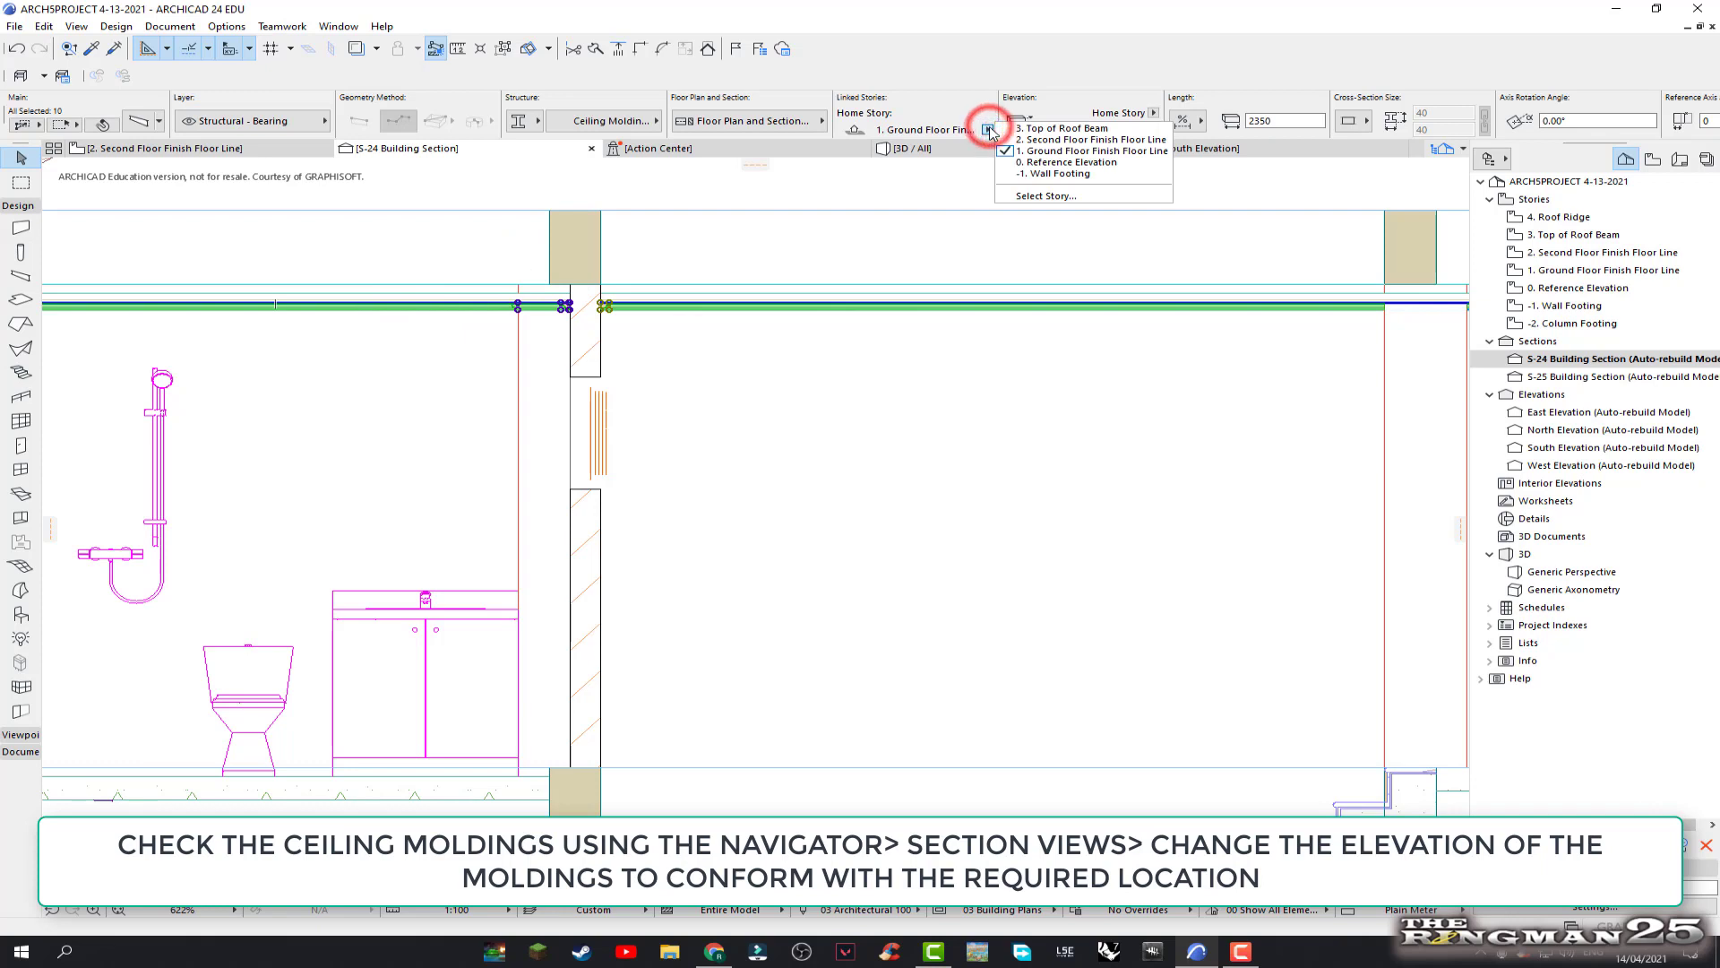
pyautogui.click(1052, 140)
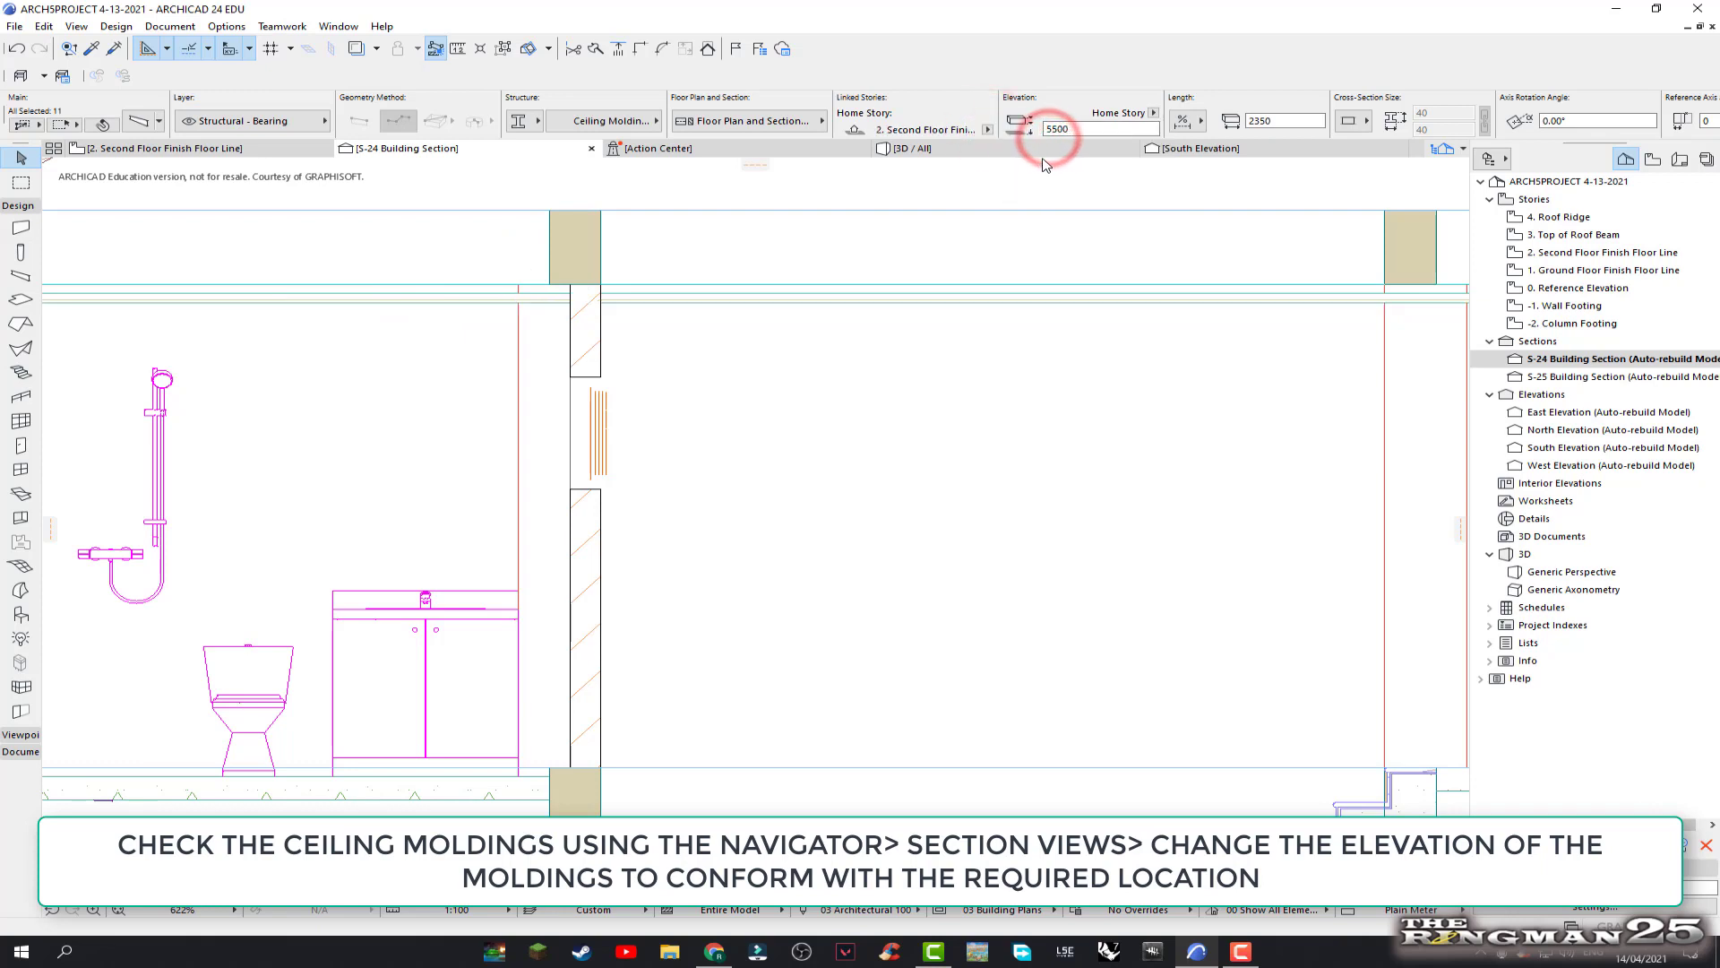
pyautogui.click(1093, 132)
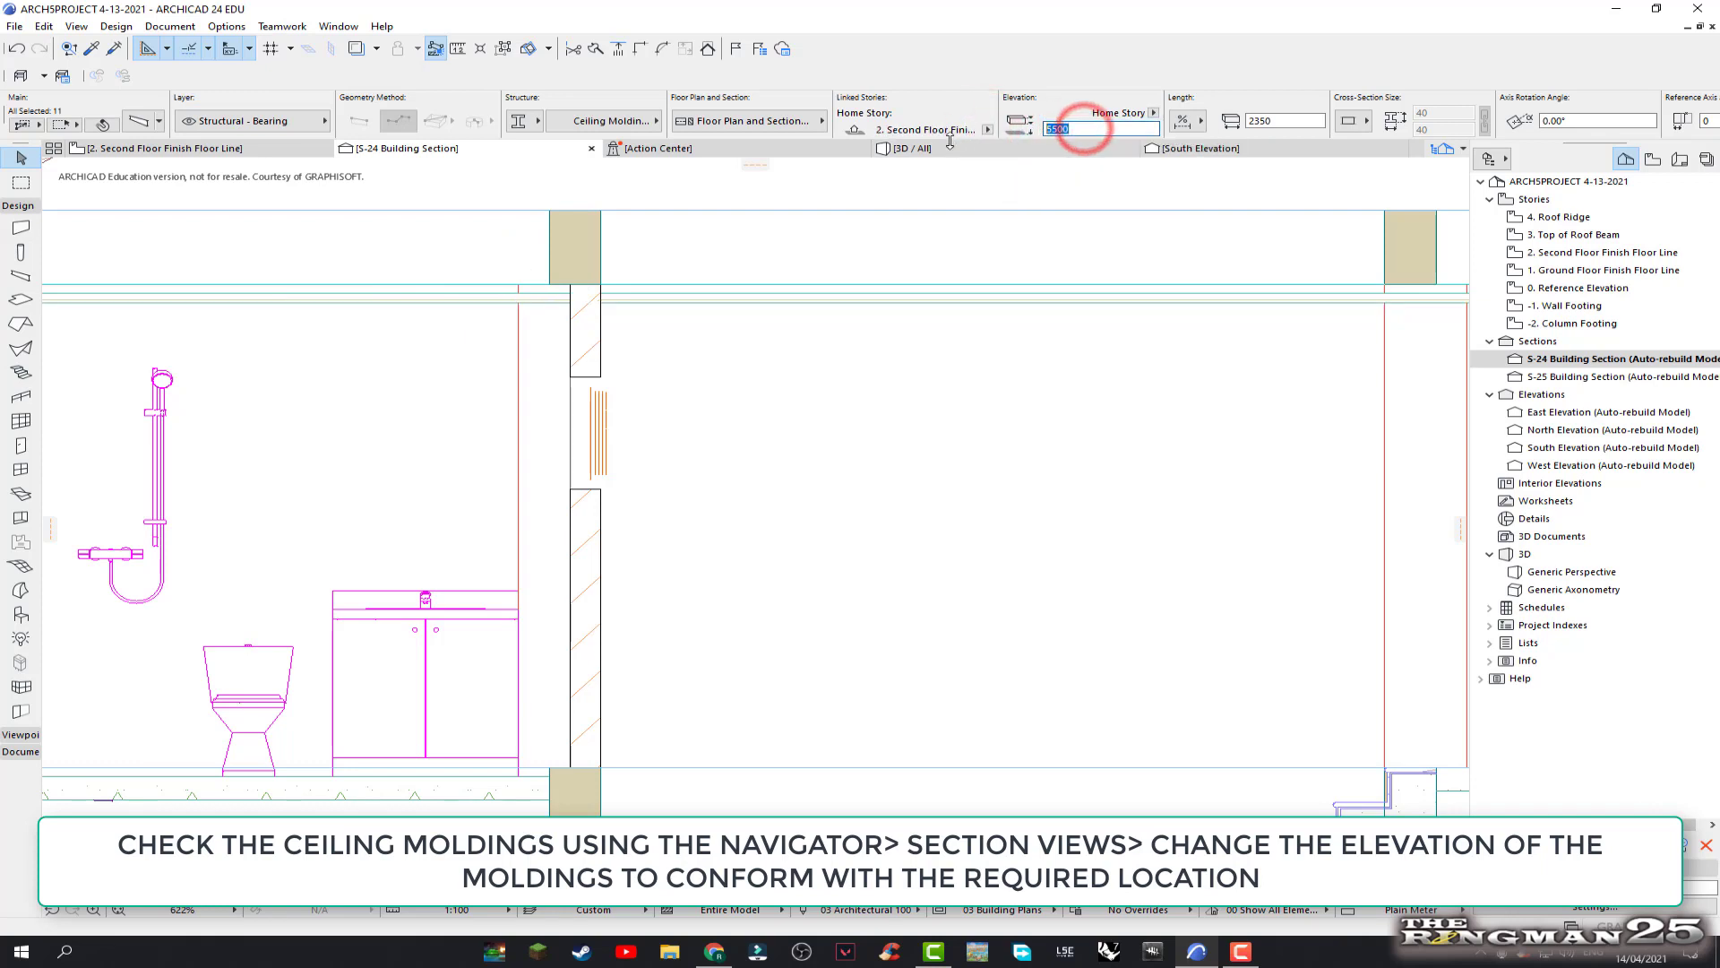
pyautogui.write('25')
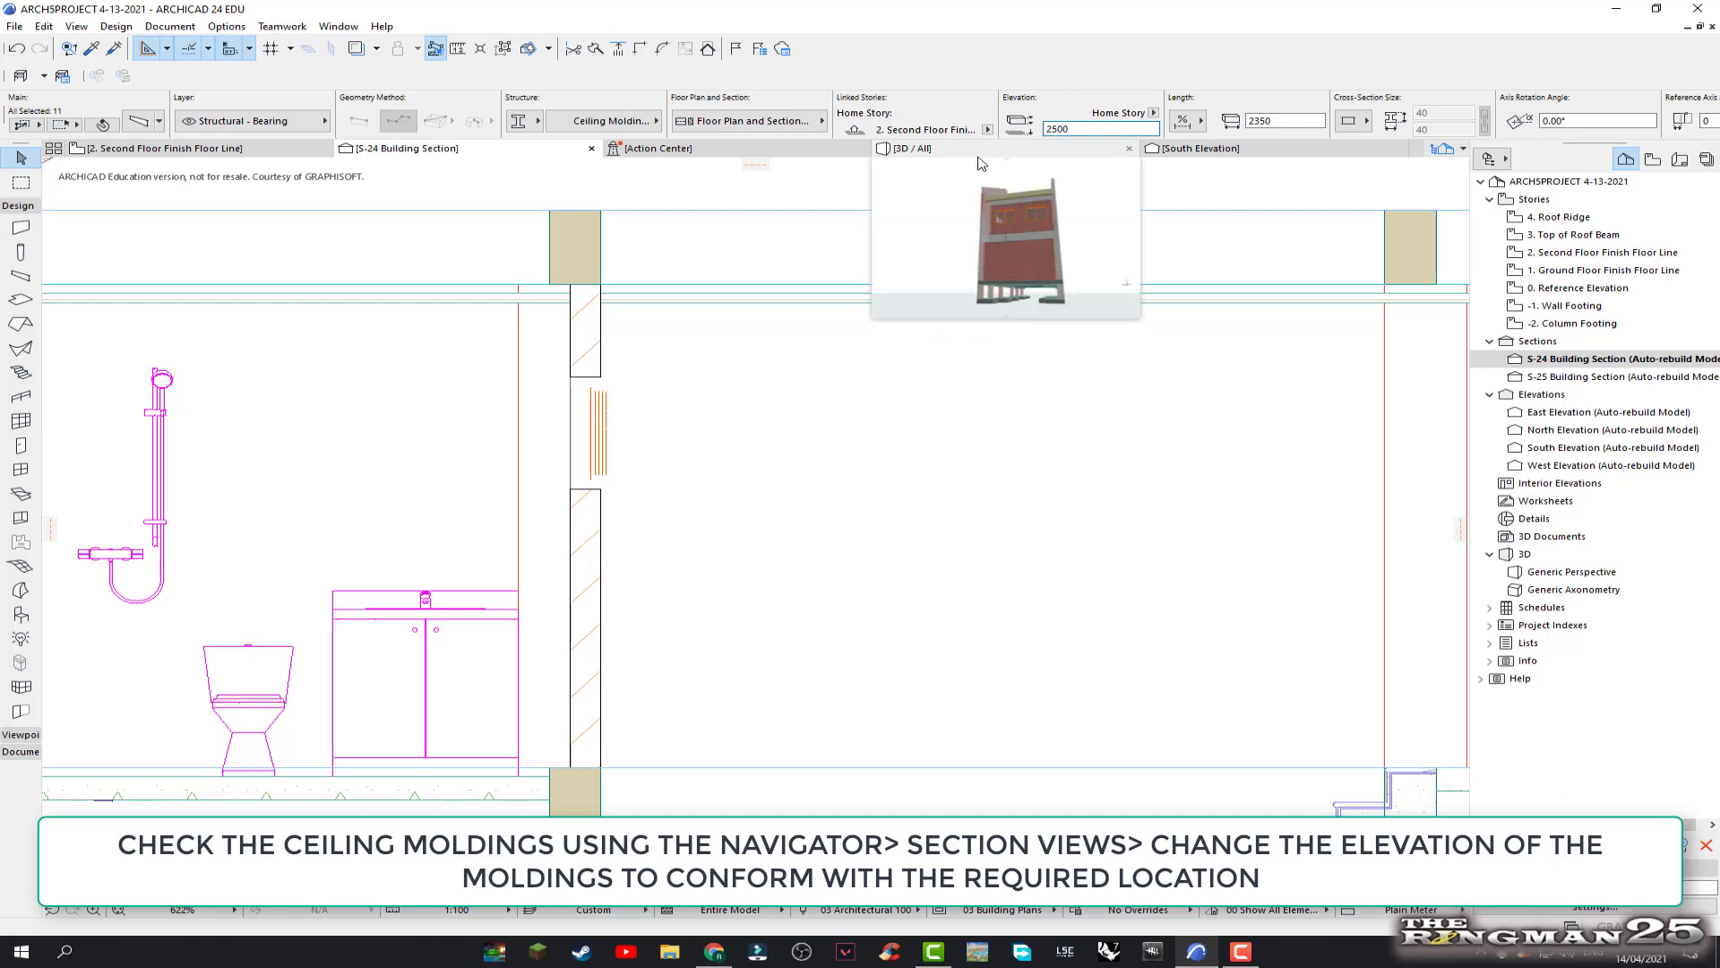
pyautogui.press('Return')
pyautogui.scroll(-2, 955, 383)
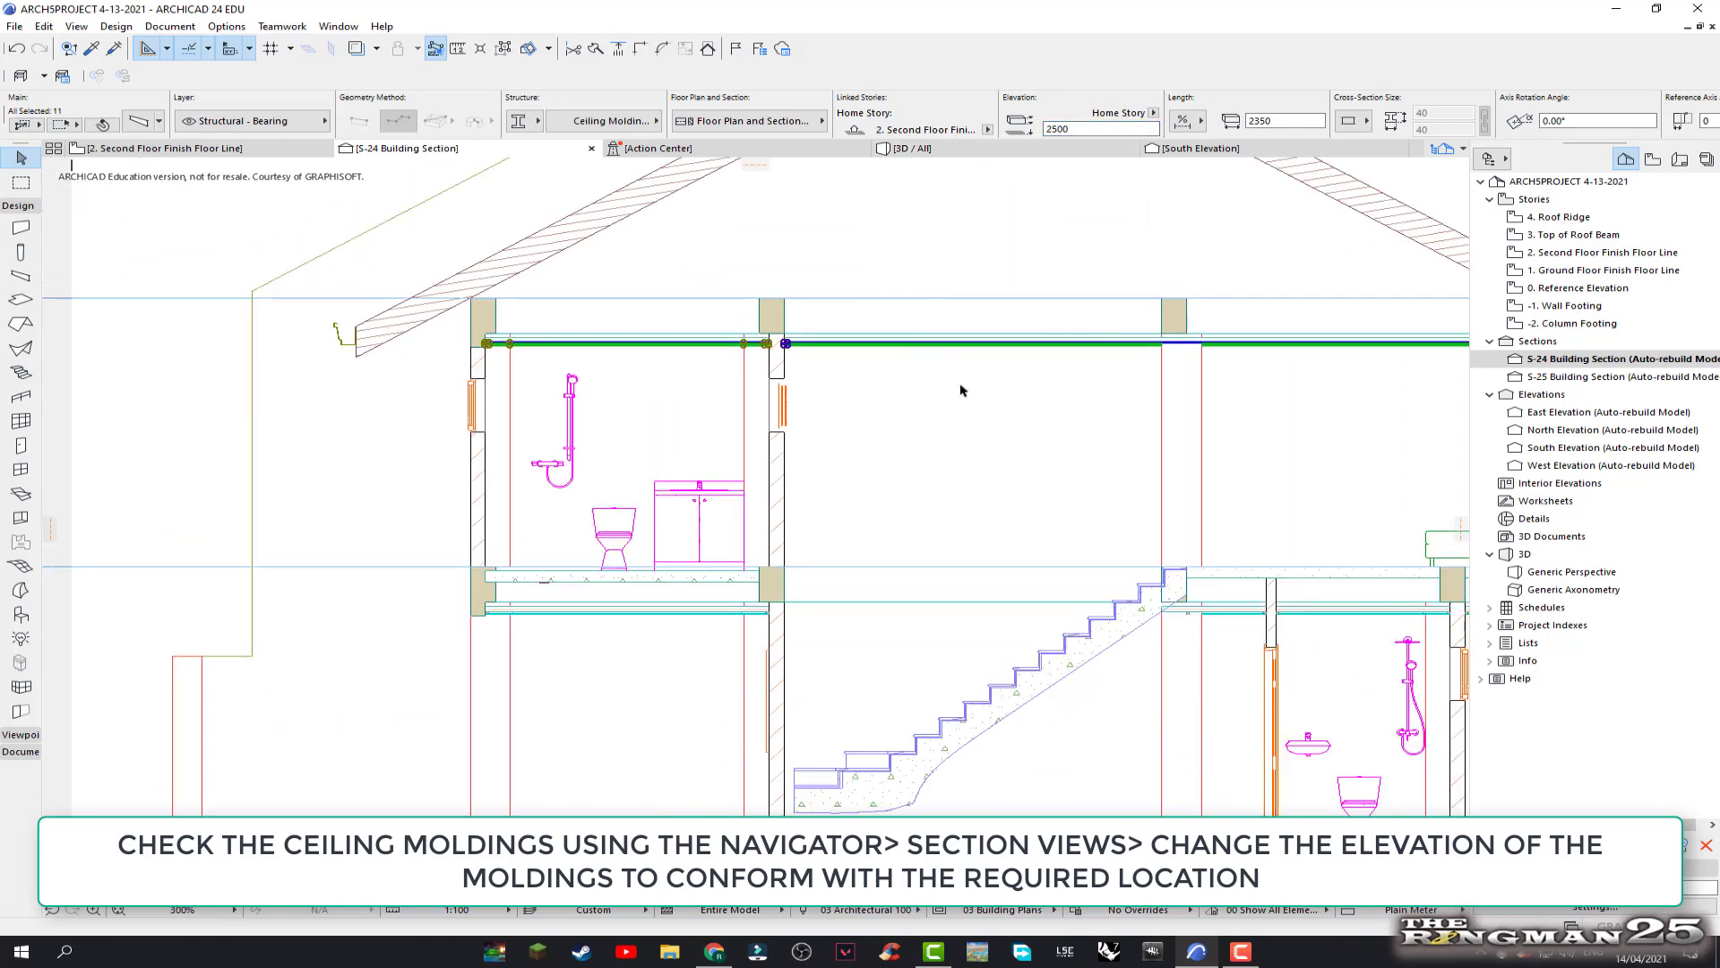
pyautogui.click(961, 387)
pyautogui.scroll(-4, 965, 390)
pyautogui.scroll(3, 1100, 359)
pyautogui.scroll(2, 1120, 367)
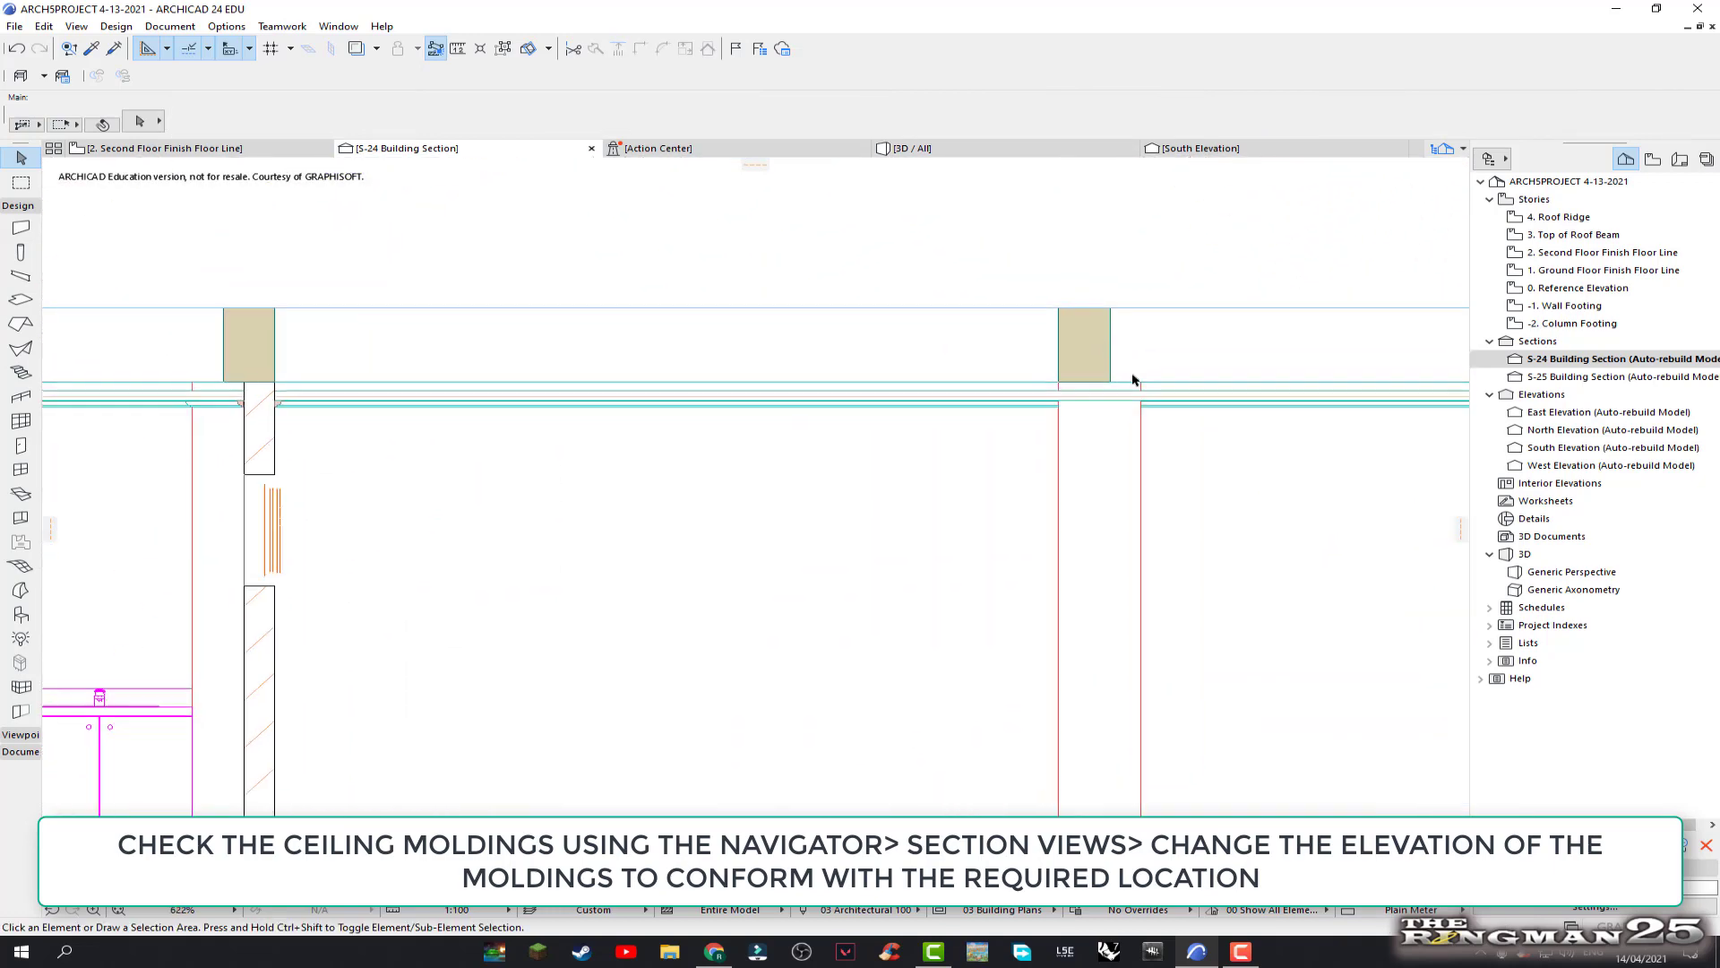
pyautogui.scroll(2, 1136, 376)
pyautogui.scroll(-4, 1006, 410)
pyautogui.scroll(-1, 967, 412)
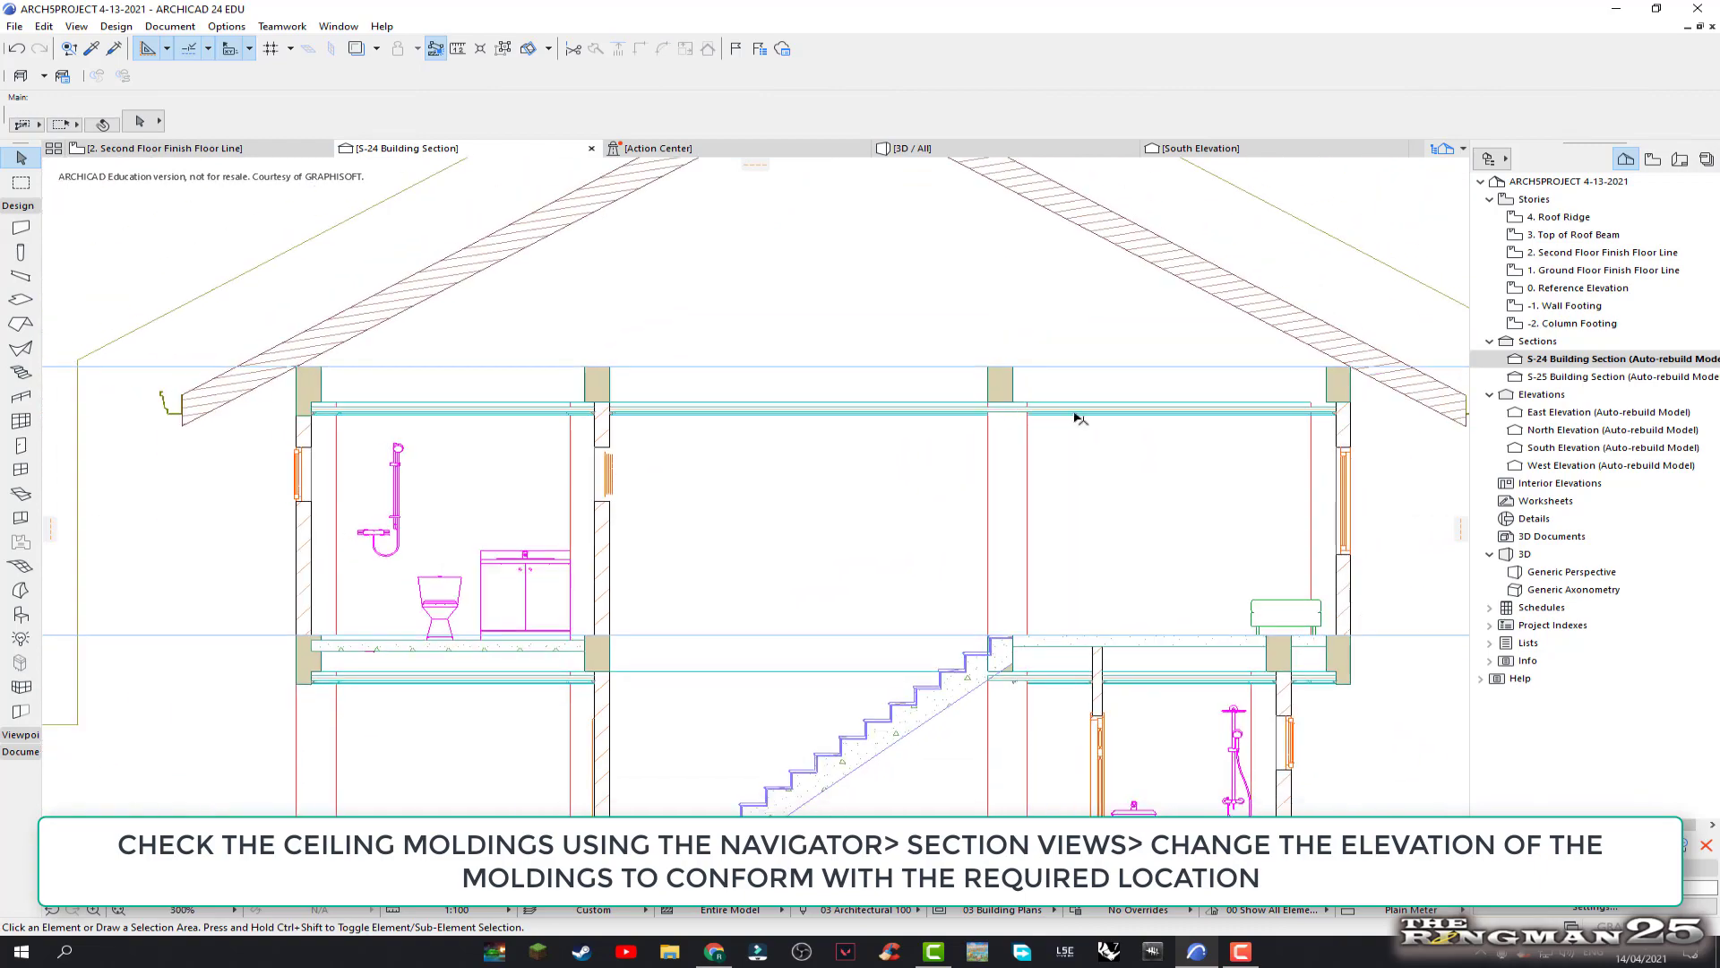
pyautogui.scroll(-5, 1277, 434)
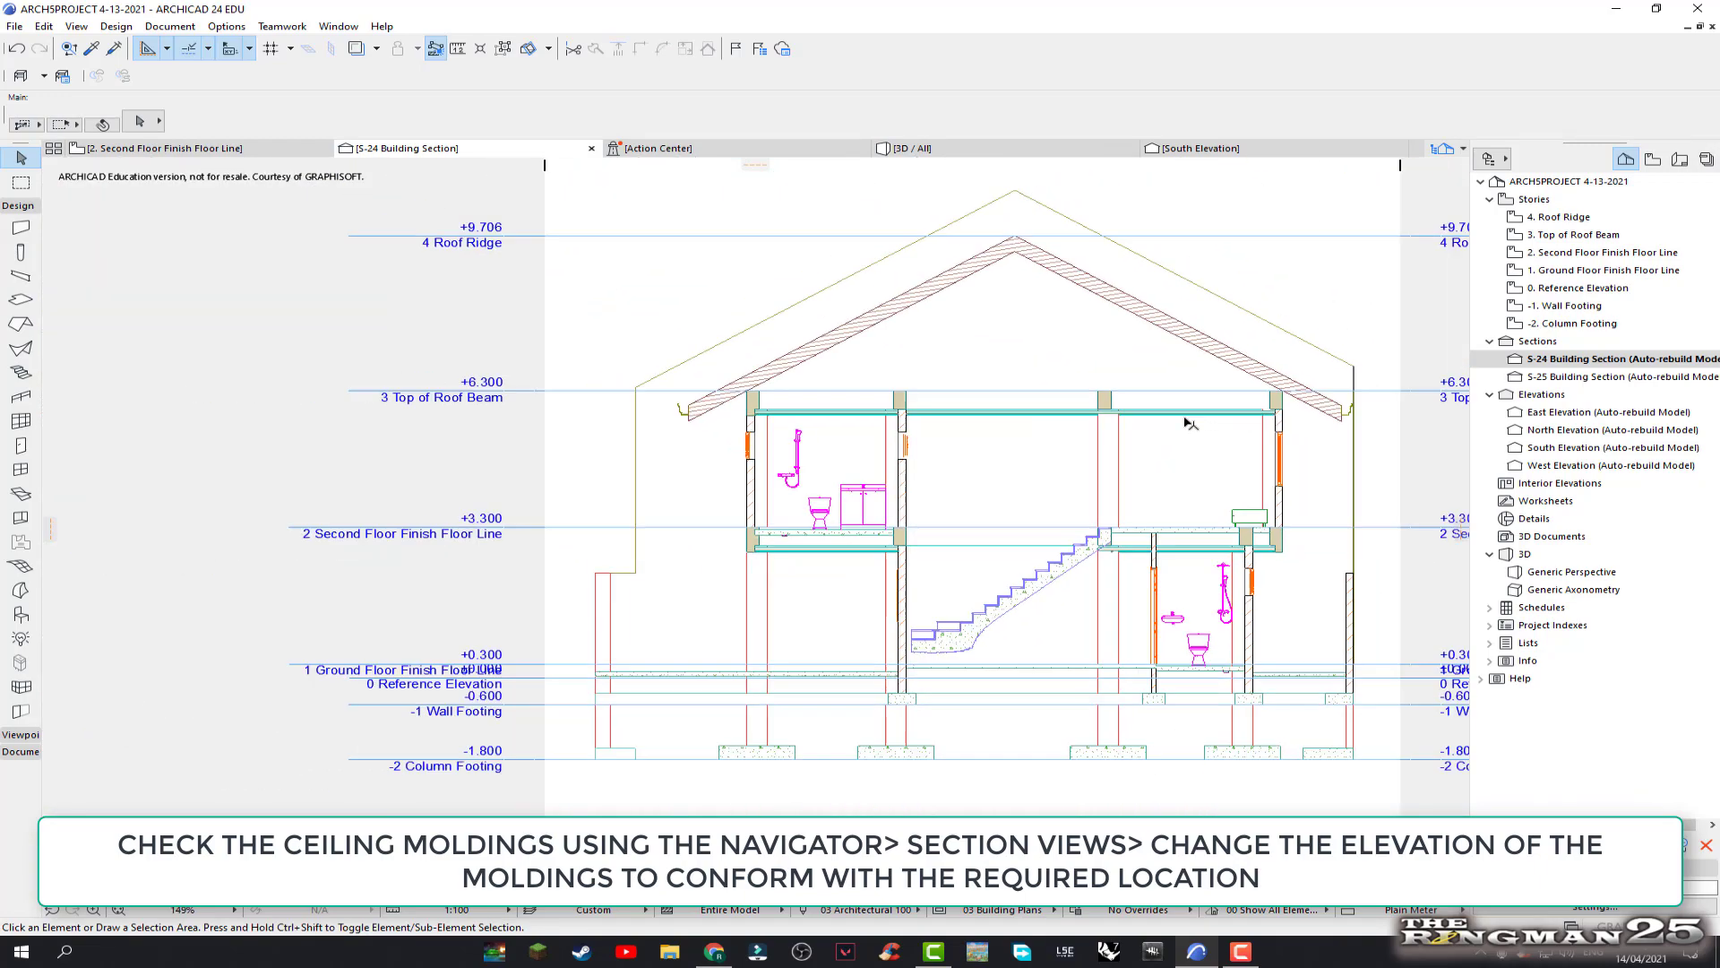
pyautogui.scroll(1, 1086, 430)
pyautogui.scroll(1, 959, 491)
pyautogui.scroll(1, 1018, 467)
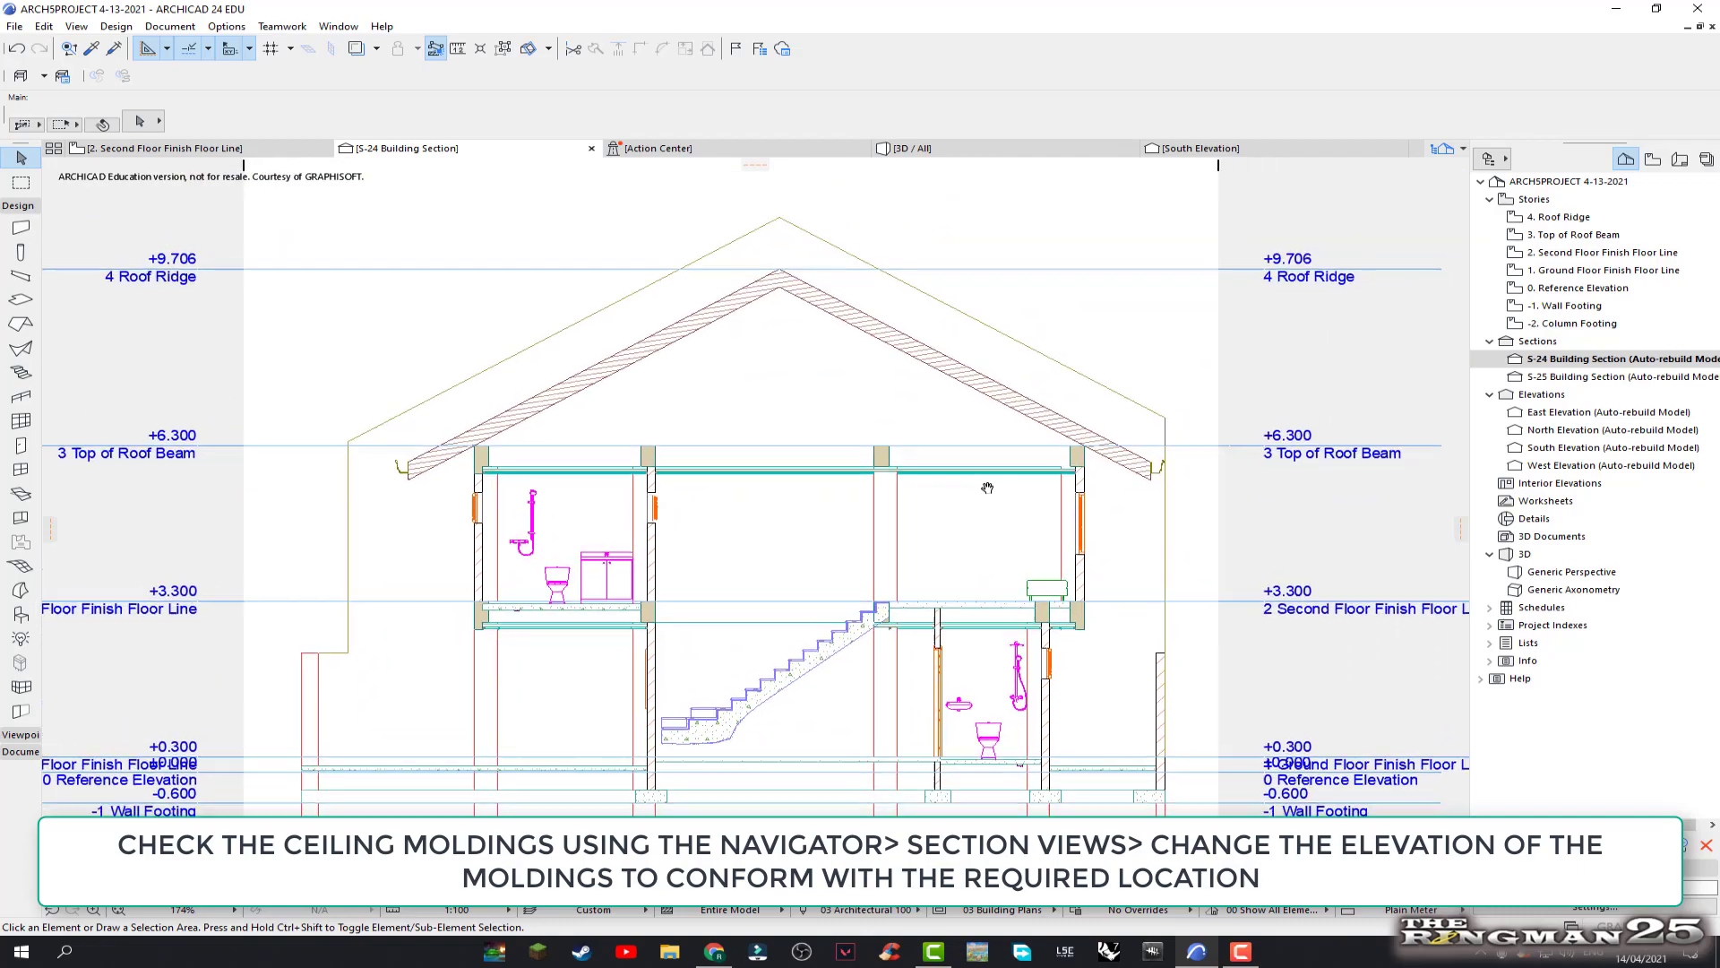
pyautogui.scroll(1, 986, 466)
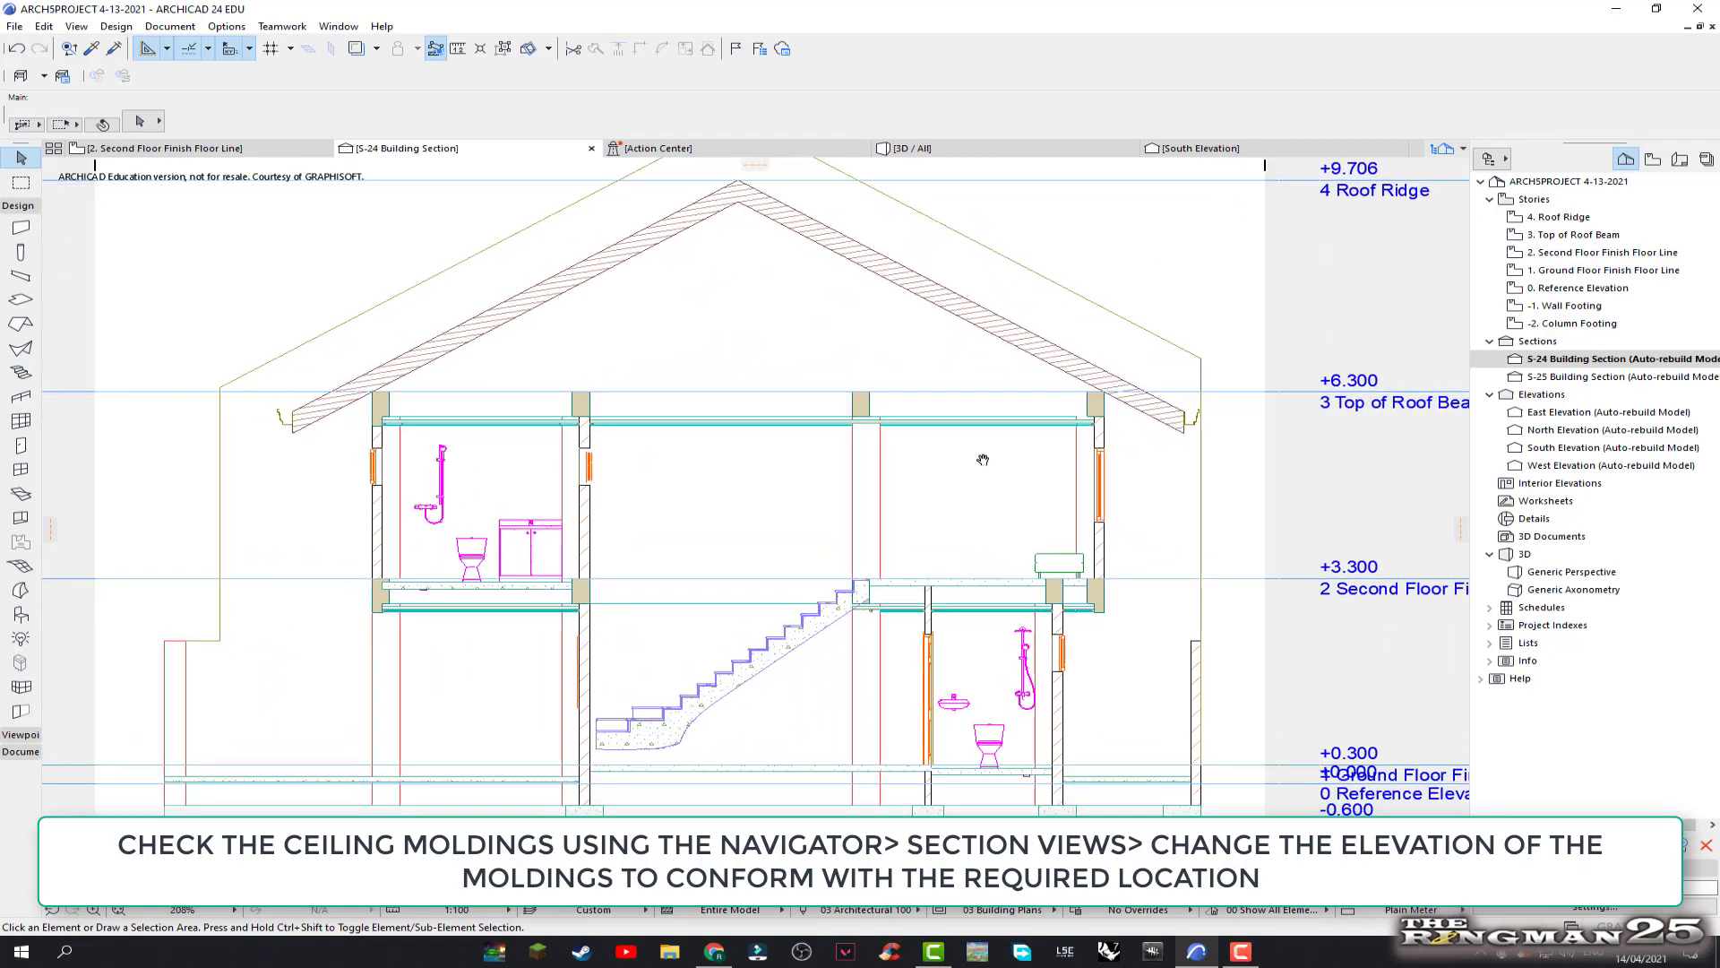